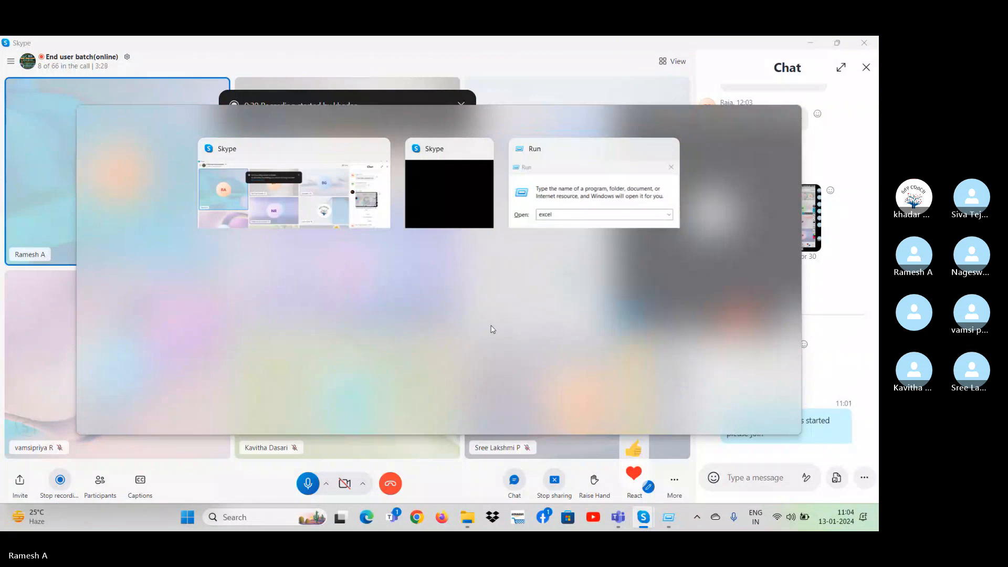
{"action": "left_click", "coordinate": [491, 325]}
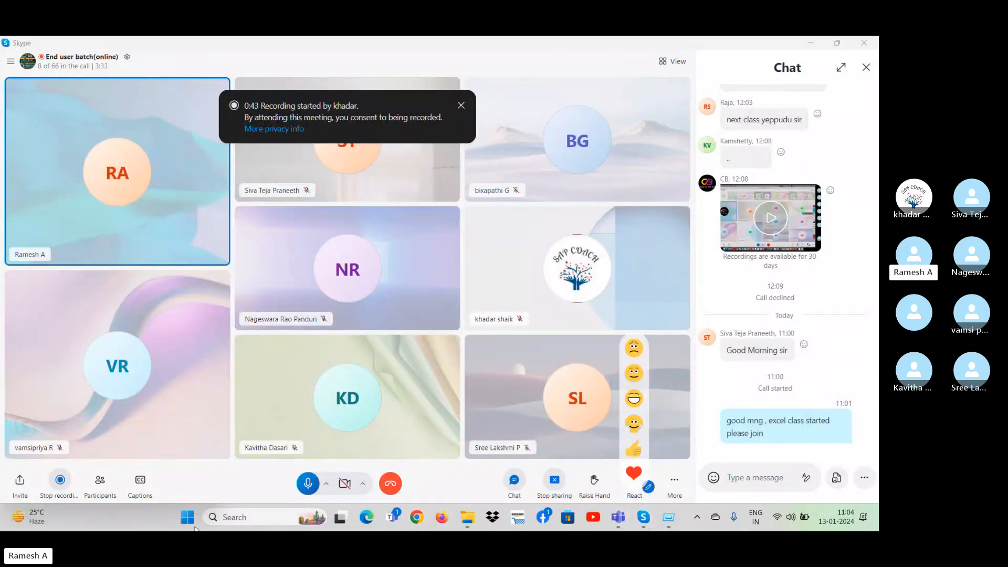
{"action": "left_click", "coordinate": [192, 527]}
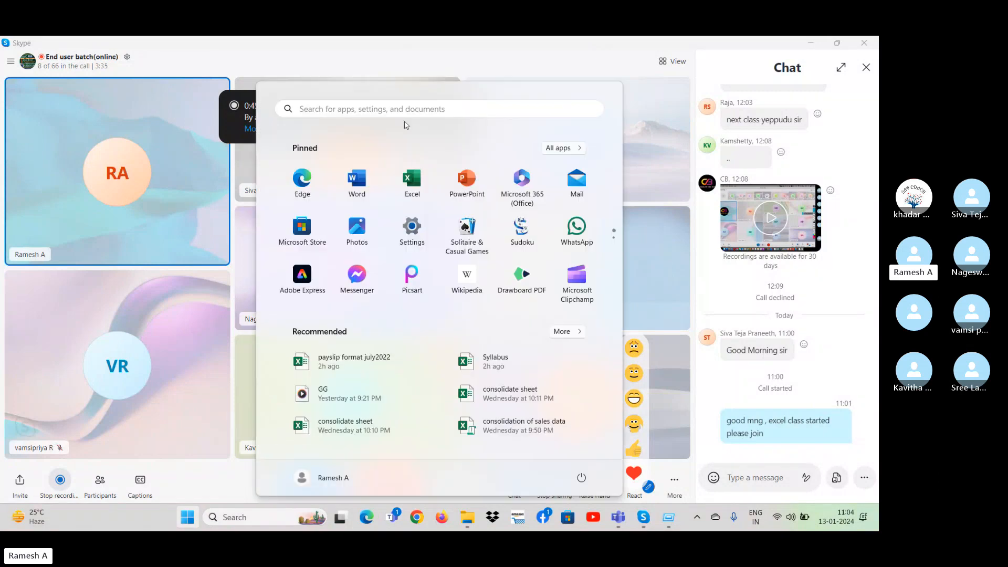
{"action": "left_click", "coordinate": [396, 109]}
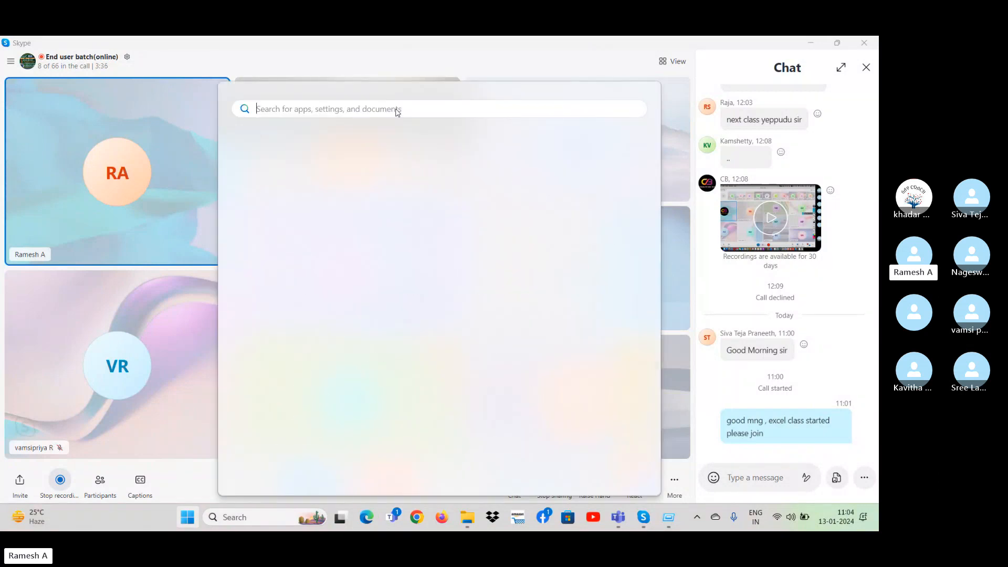
{"action": "type", "text": "exc"}
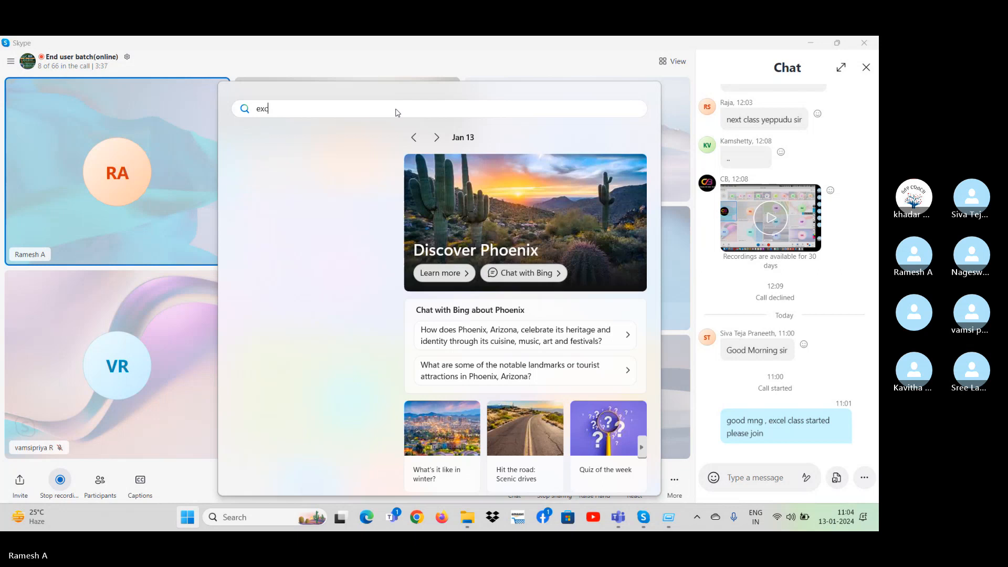
{"action": "key", "text": "BackSpace"}
{"action": "key", "text": "BackSpace"}
{"action": "key", "text": "BackSpace"}
{"action": "type", "text": "sy"}
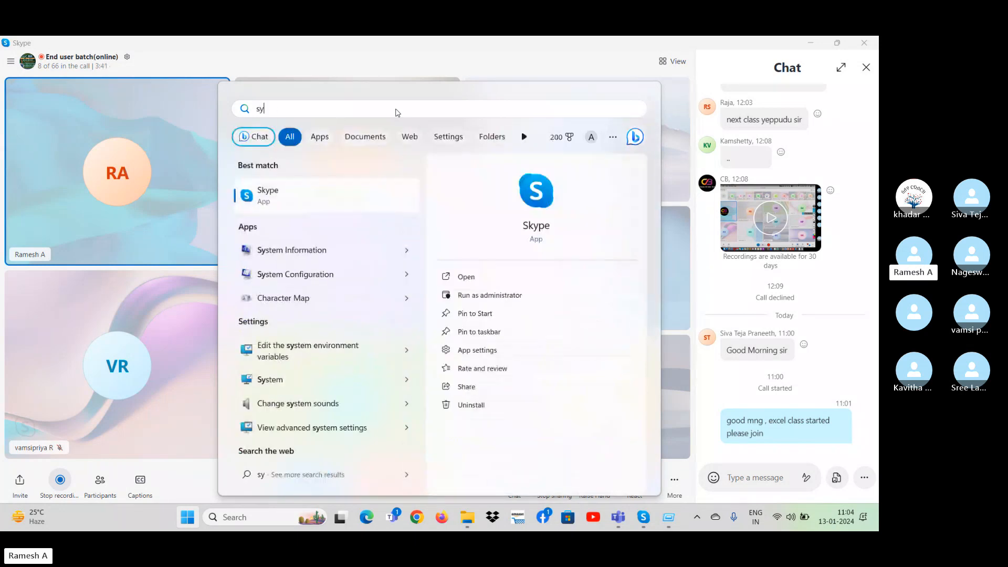
{"action": "type", "text": "ll"}
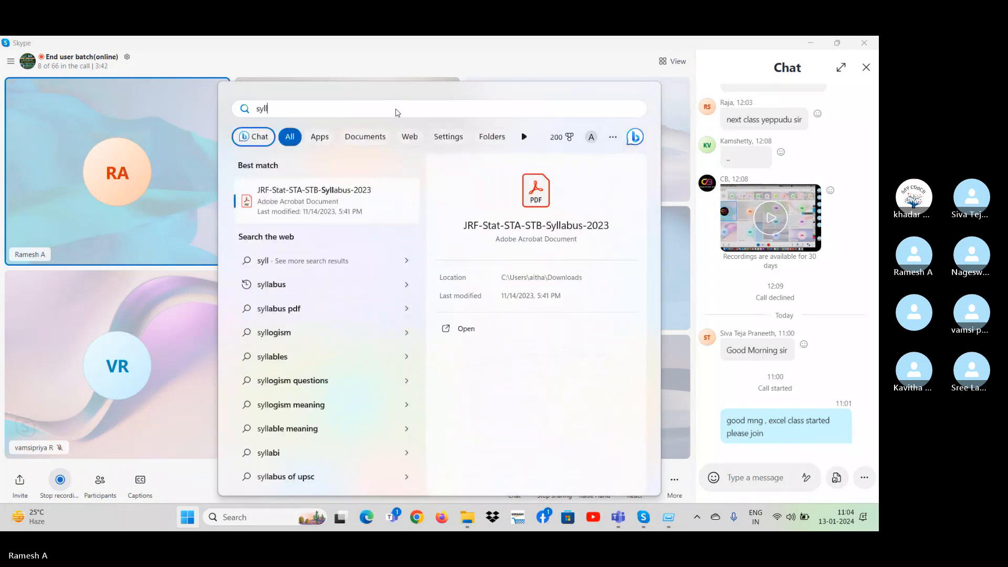
{"action": "key", "text": "BackSpace"}
{"action": "key", "text": "BackSpace"}
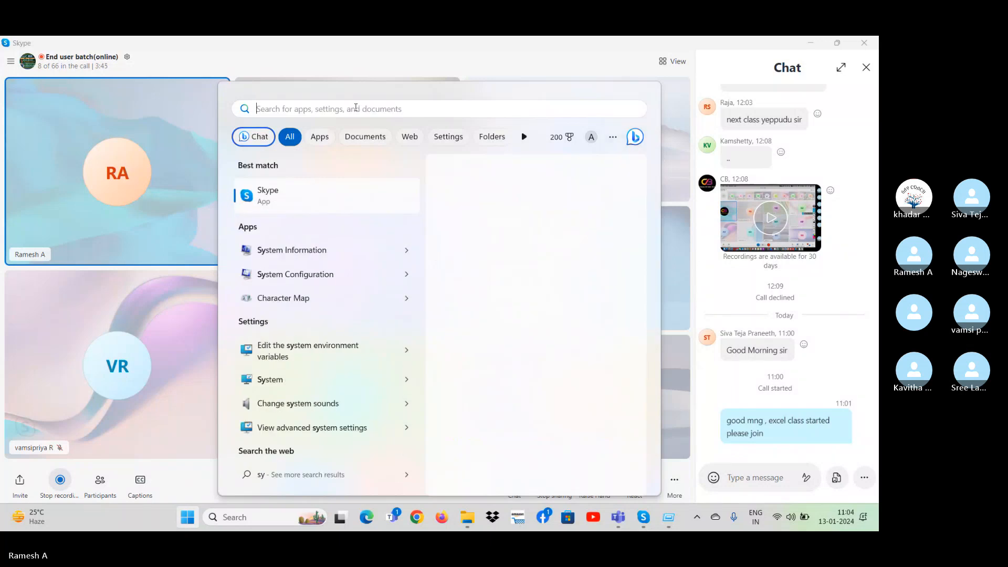
{"action": "type", "text": "sy"}
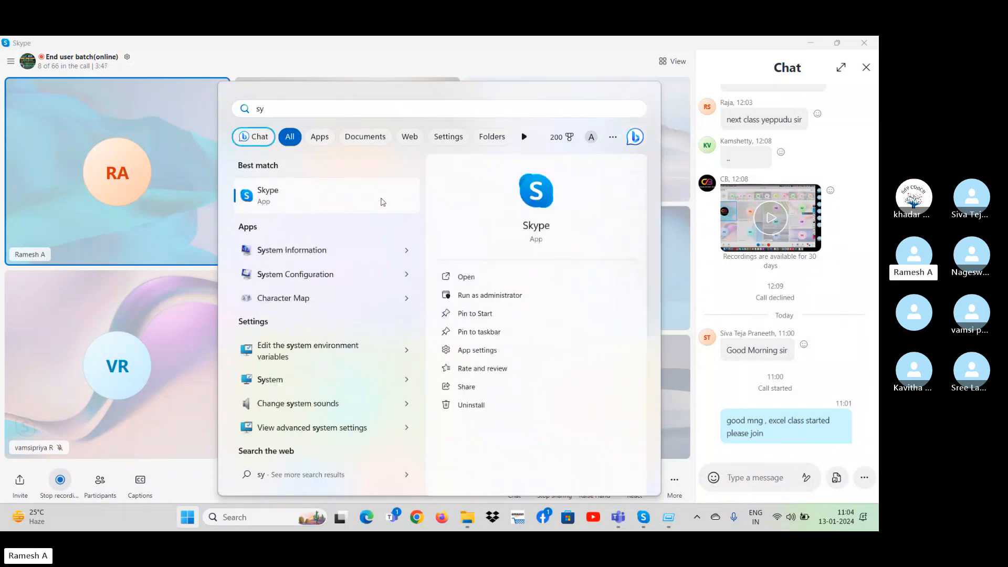
{"action": "key", "text": "Escape"}
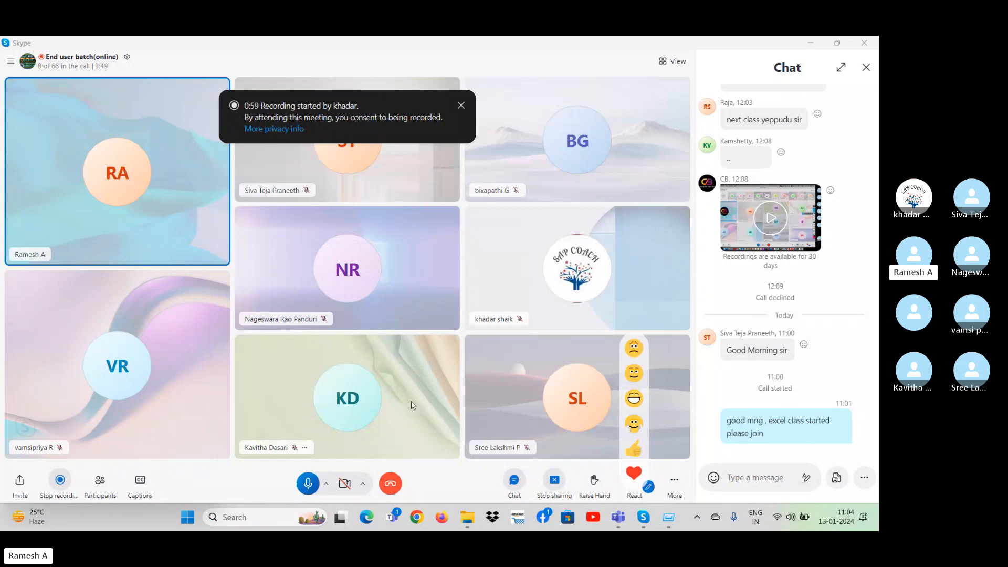
Open the recently used Syllabus workbook in Excel and close the document recovery pane.
{"action": "key", "text": "super"}
{"action": "left_click", "coordinate": [170, 295]}
{"action": "key", "text": "super"}
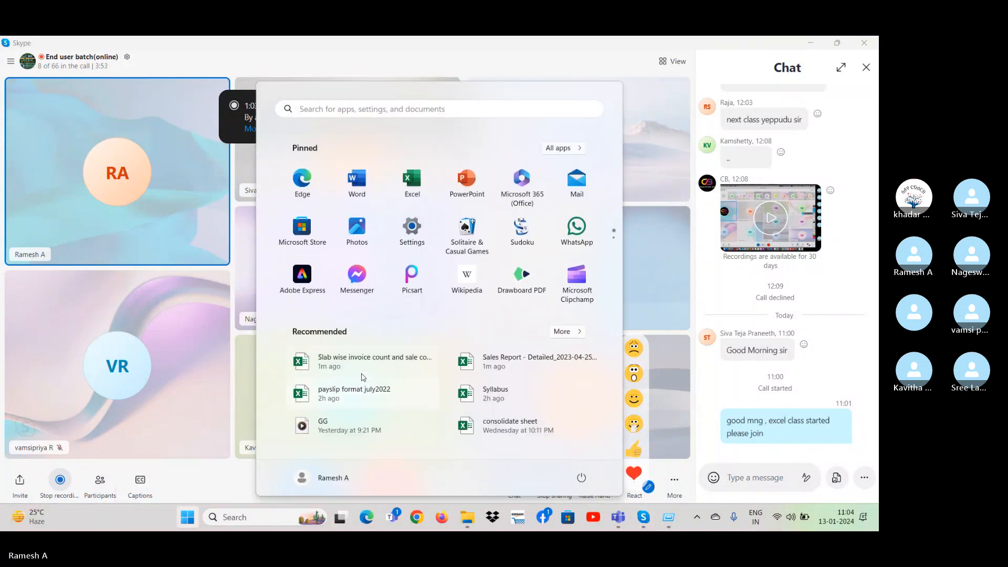
{"action": "left_click", "coordinate": [480, 402]}
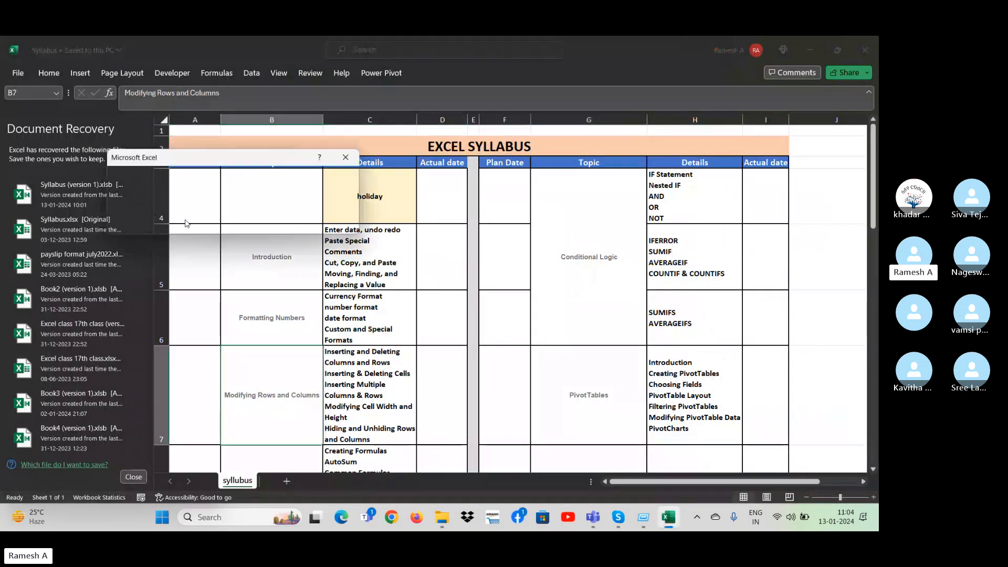
{"action": "left_click", "coordinate": [258, 224]}
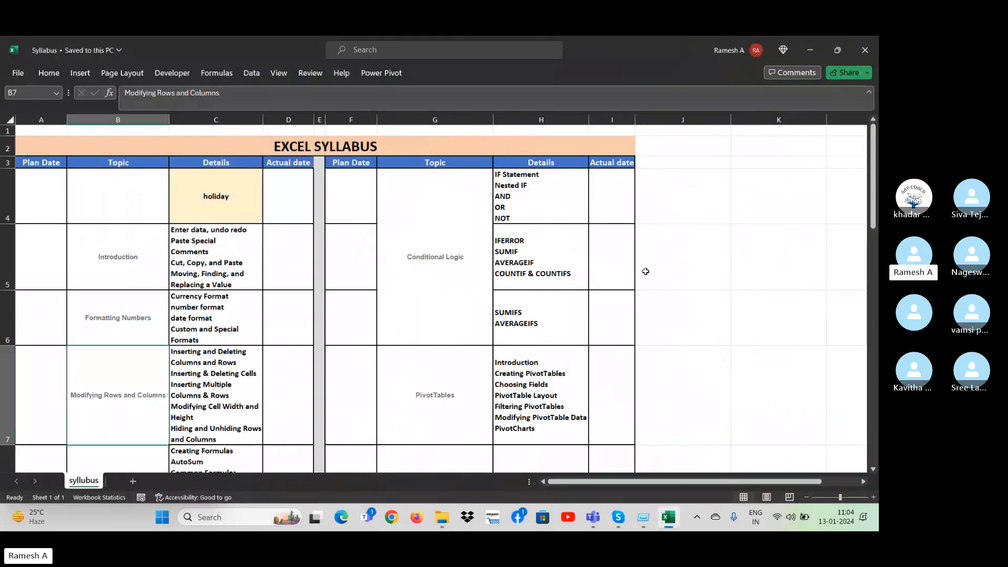
Review the Conditional Logic details in the syllabus and enter "Slicers" in cell J5 beside the IFERROR row.
{"action": "left_click", "coordinate": [759, 236]}
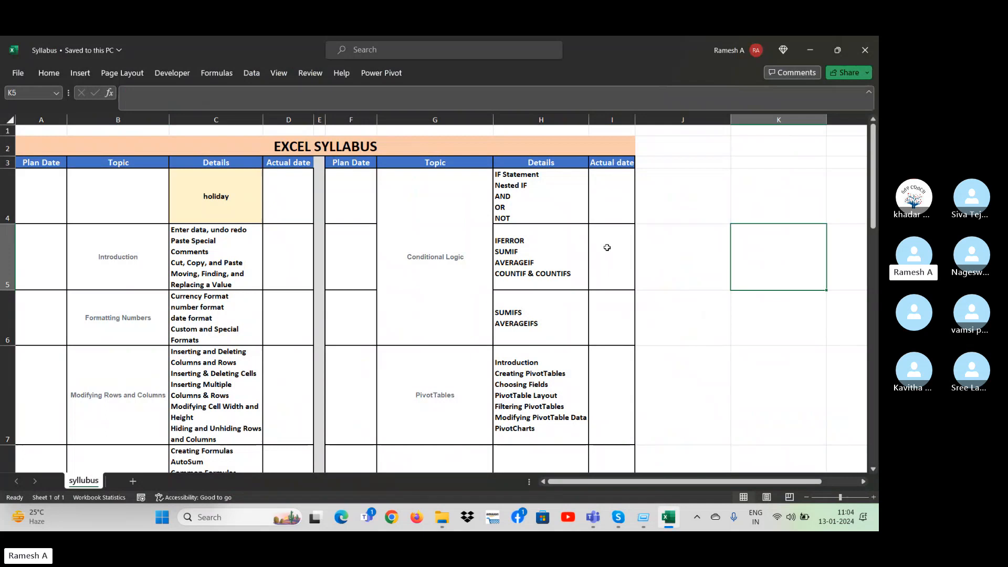
{"action": "left_click", "coordinate": [537, 198]}
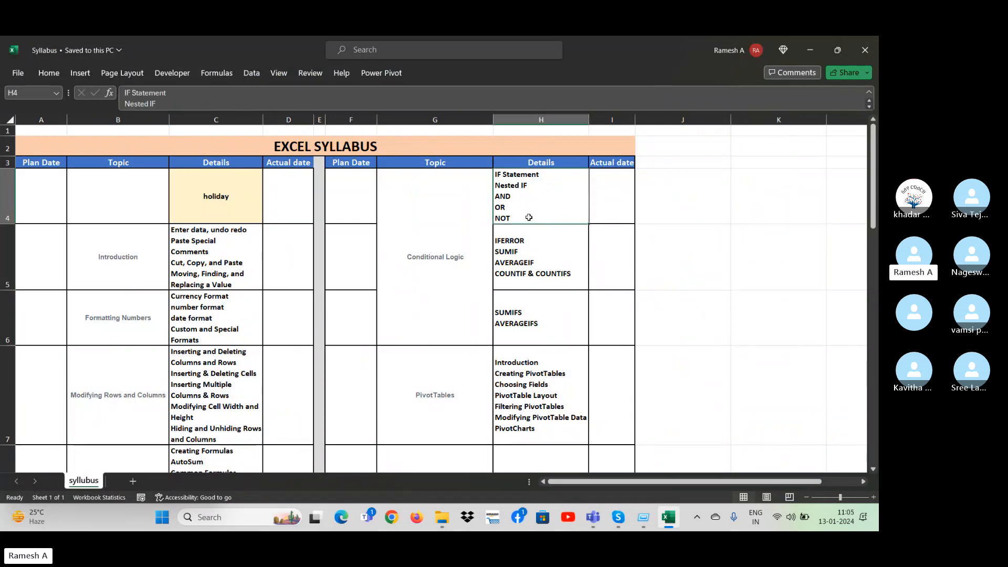
{"action": "left_click", "coordinate": [534, 271]}
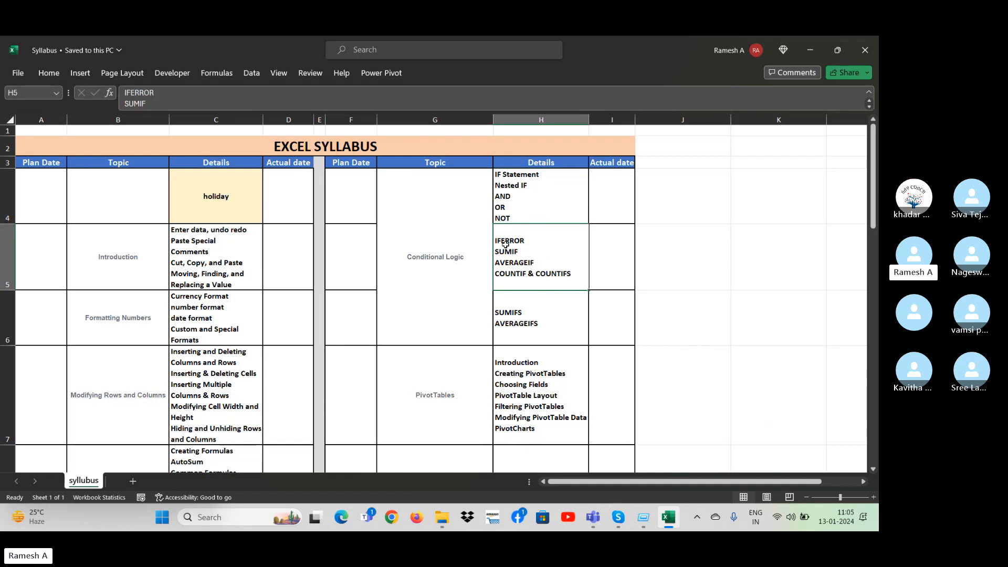
{"action": "left_click", "coordinate": [670, 262]}
{"action": "type", "text": "Sli"}
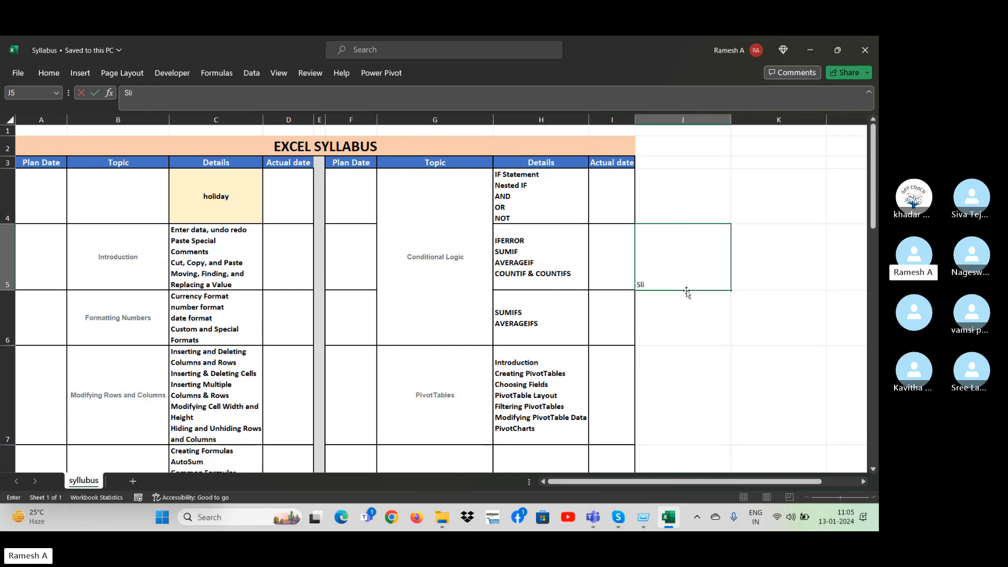
{"action": "type", "text": "c"}
{"action": "type", "text": "icers"}
{"action": "key", "text": "Return"}
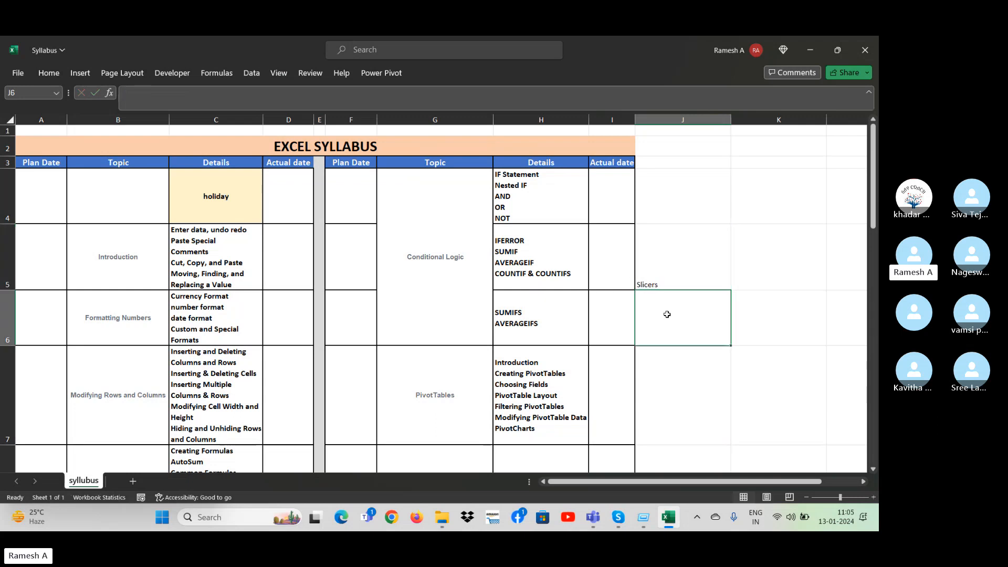
{"action": "key", "text": "Up"}
{"action": "key", "text": "Left"}
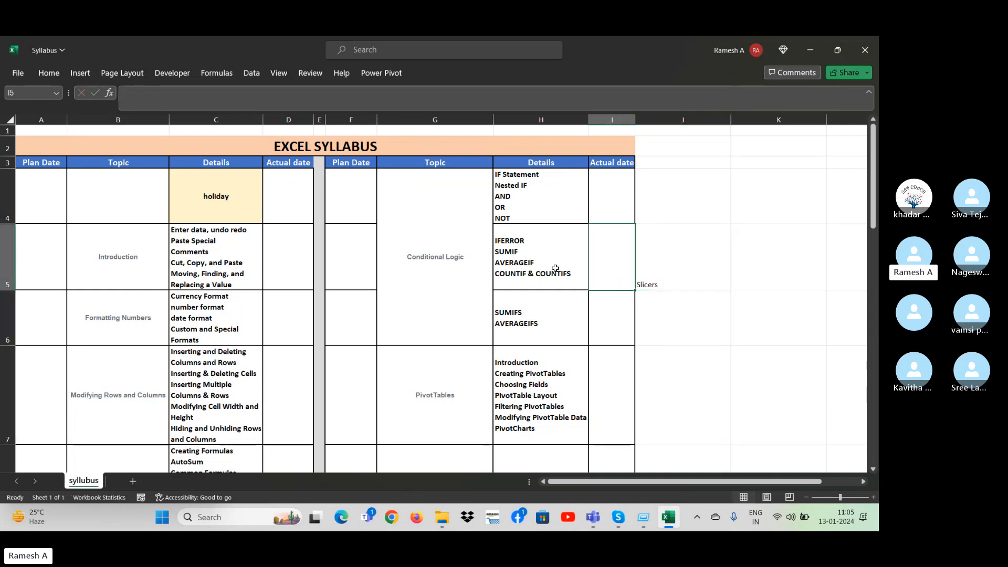
{"action": "left_click", "coordinate": [668, 250]}
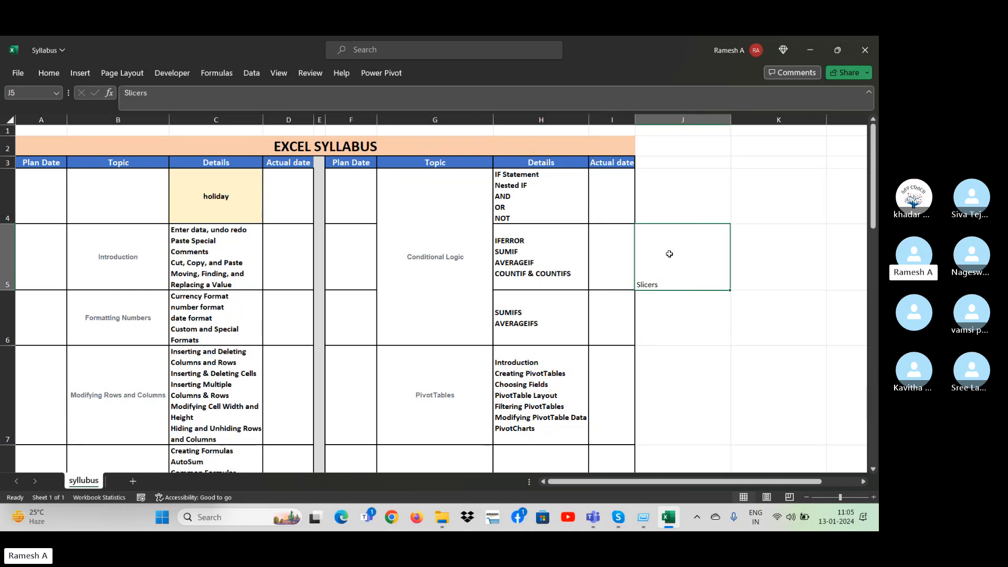
{"action": "left_click", "coordinate": [545, 256]}
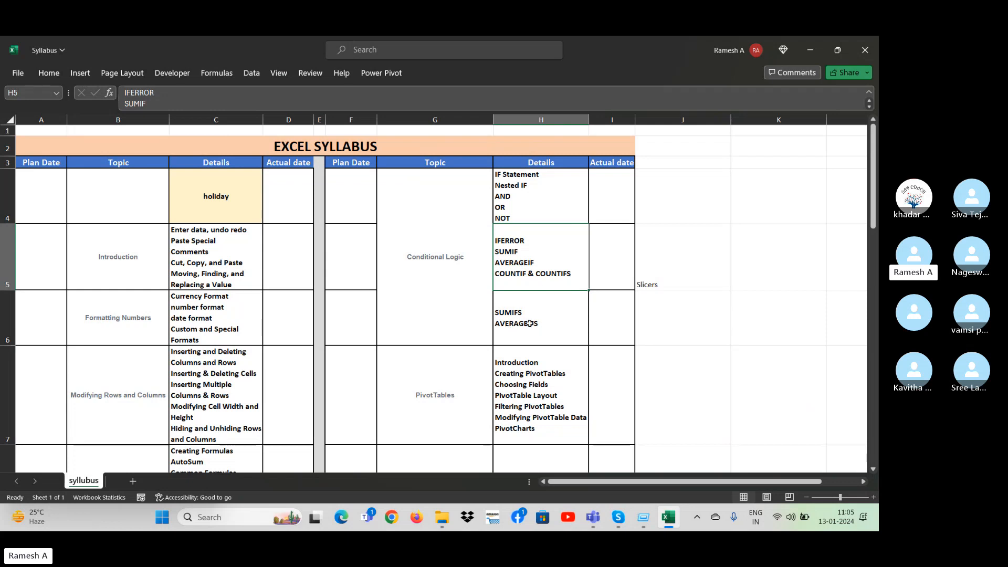
{"action": "left_click", "coordinate": [664, 275]}
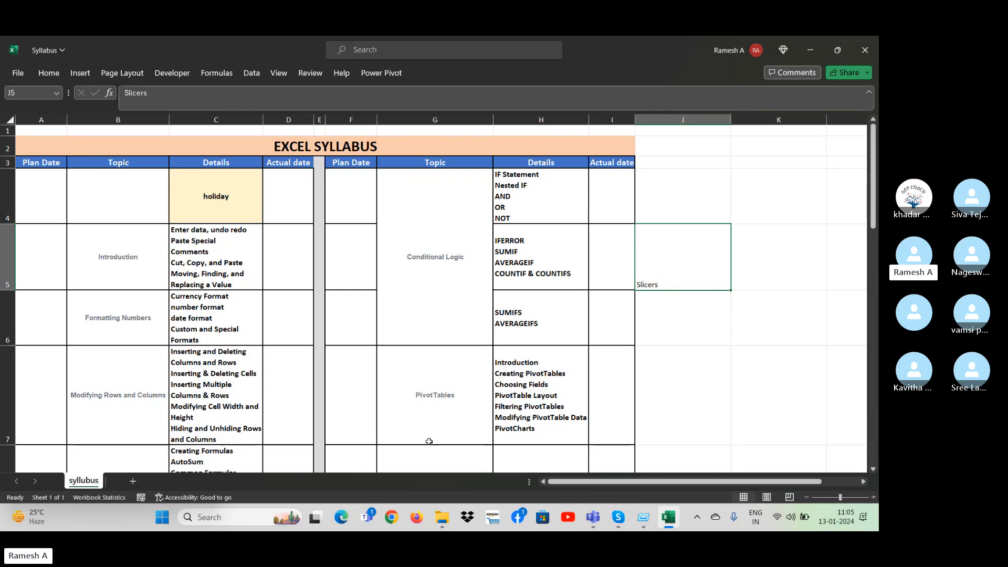
Create a new blank workbook and select cell B3.
{"action": "key", "text": "ctrl+n"}
{"action": "key", "text": "Down"}
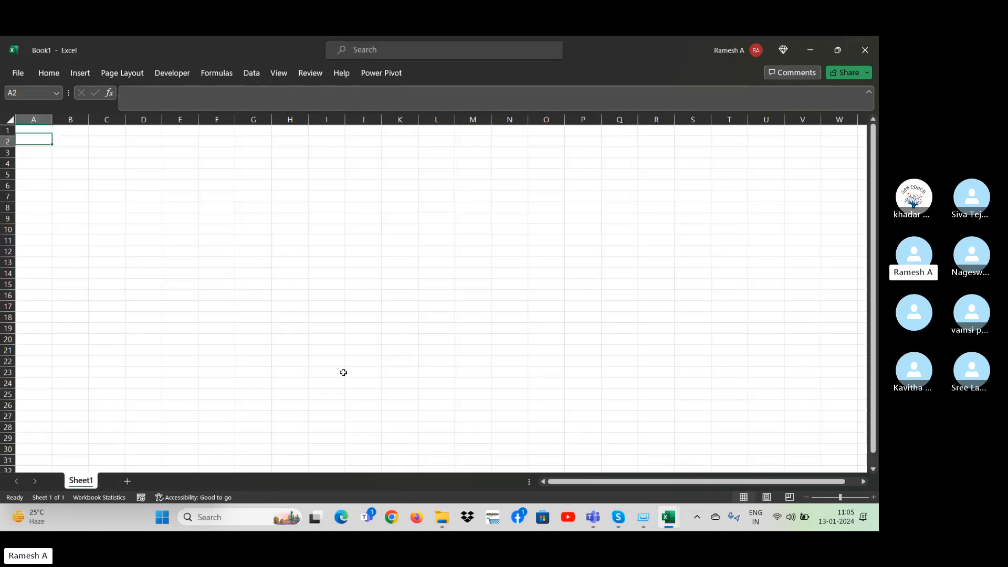
{"action": "key", "text": "Down"}
{"action": "key", "text": "Right"}
Switch to the File Explorer search results for "sale" and open the sale workbook from D:\jan folder.
{"action": "key", "text": "alt+Tab"}
{"action": "key", "text": "alt+Tab"}
{"action": "key", "text": "alt+Tab"}
{"action": "key", "text": "alt+Tab"}
{"action": "key", "text": "alt+Tab"}
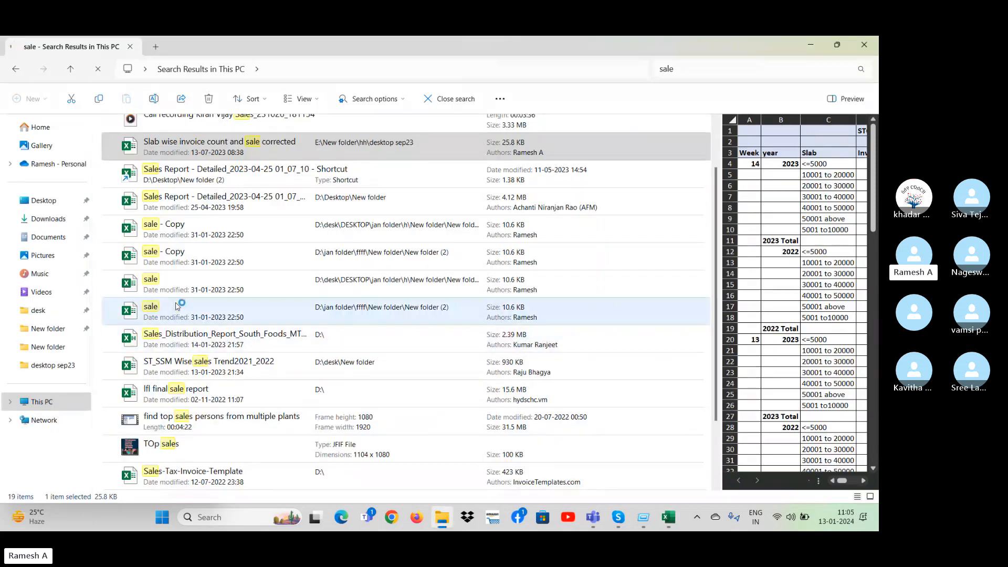
{"action": "left_click", "coordinate": [181, 309]}
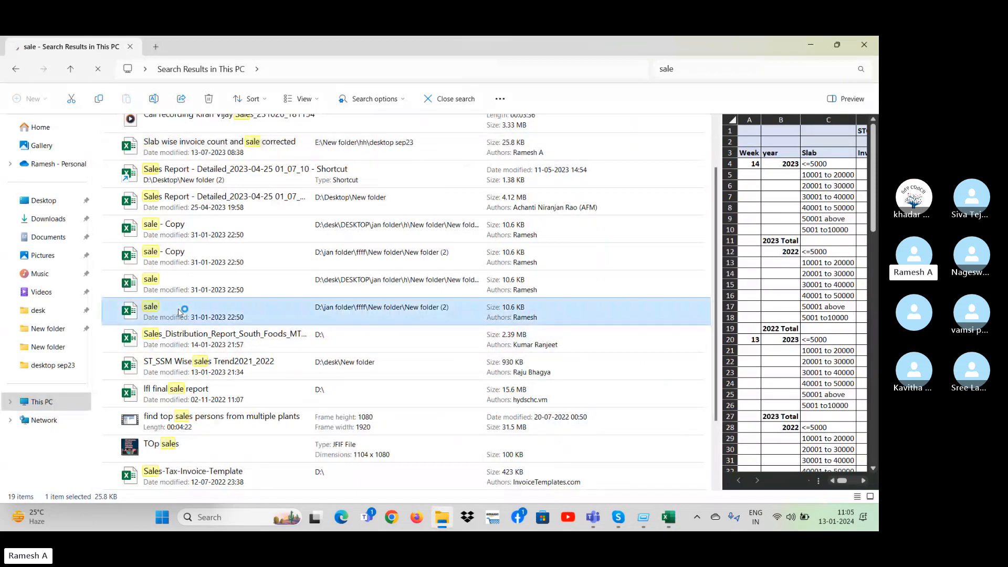
{"action": "key", "text": "alt+Tab"}
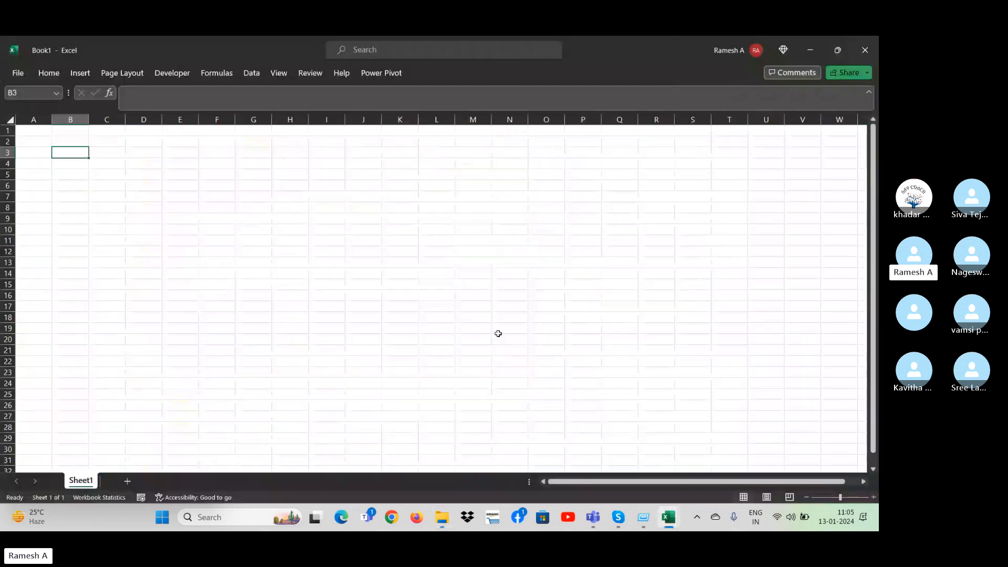
{"action": "left_click", "coordinate": [378, 318]}
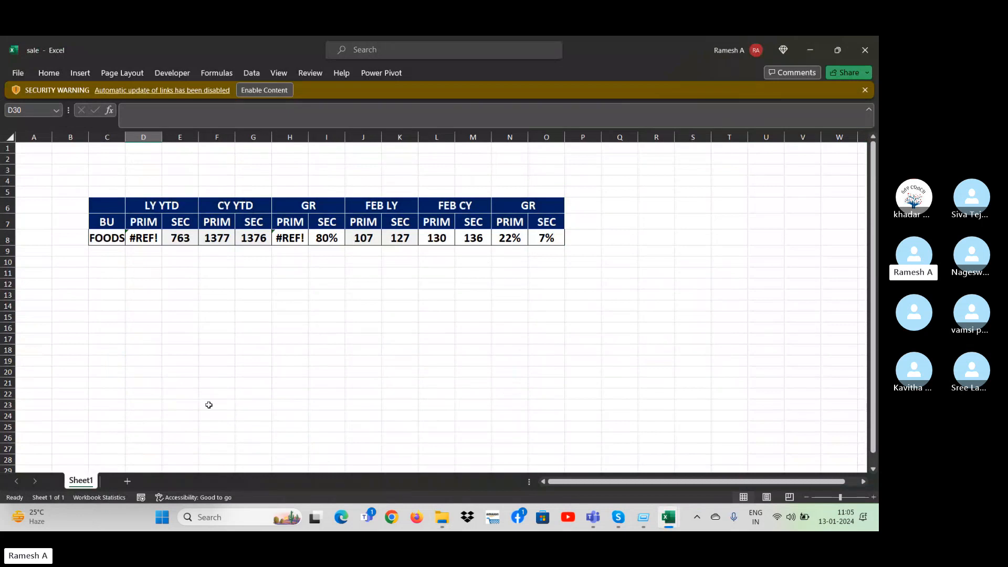
Return to the File Explorer search results for "sale" and open the lfl final sale report workbook.
{"action": "key", "text": "alt+Tab"}
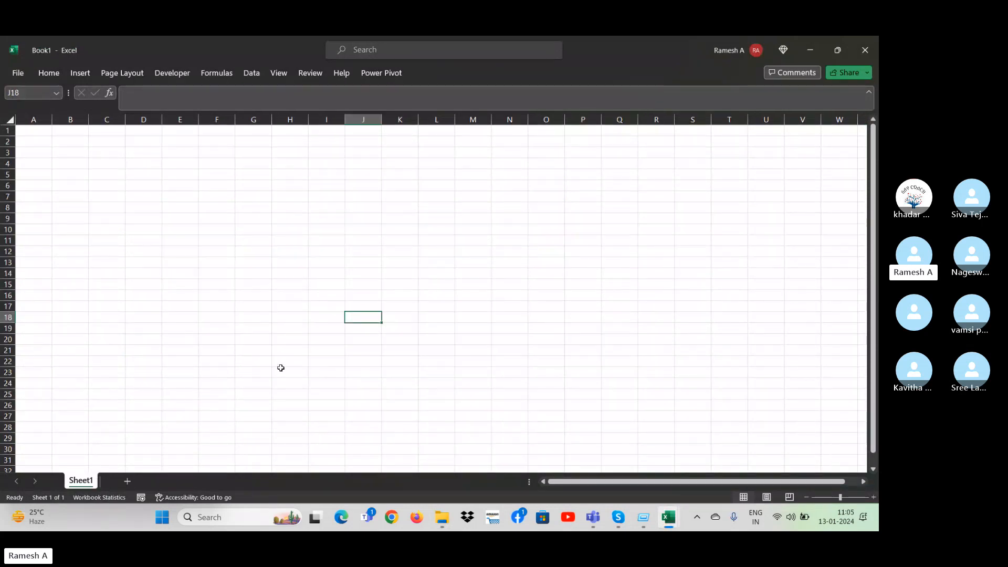
{"action": "key", "text": "alt+Tab"}
{"action": "key", "text": "Tab"}
{"action": "key", "text": "Tab"}
{"action": "key", "text": "Tab"}
{"action": "key", "text": "Tab"}
{"action": "key", "text": "Tab"}
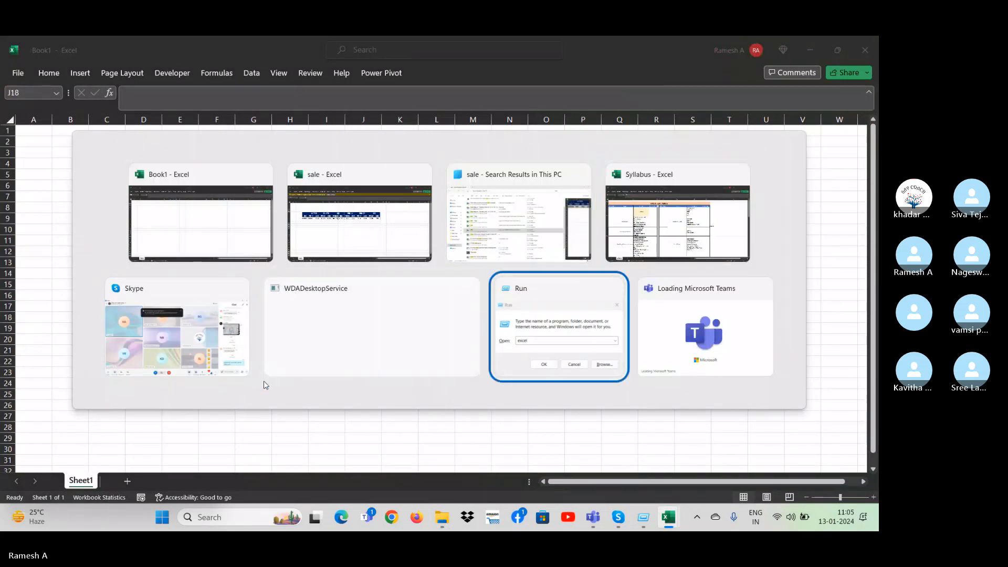
{"action": "key", "text": "alt+Tab"}
{"action": "key", "text": "Tab"}
{"action": "key", "text": "Tab"}
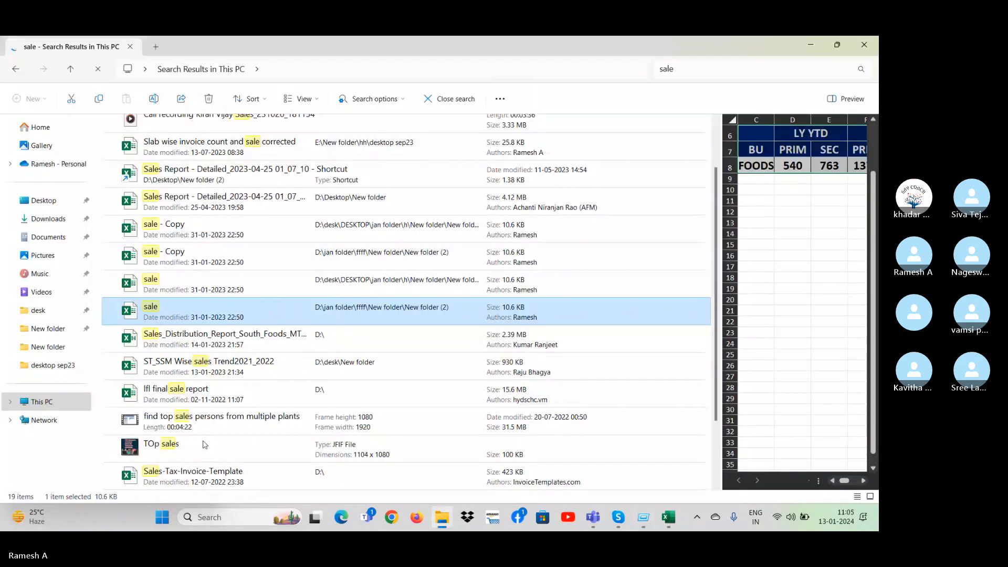
{"action": "double_click", "coordinate": [195, 364]}
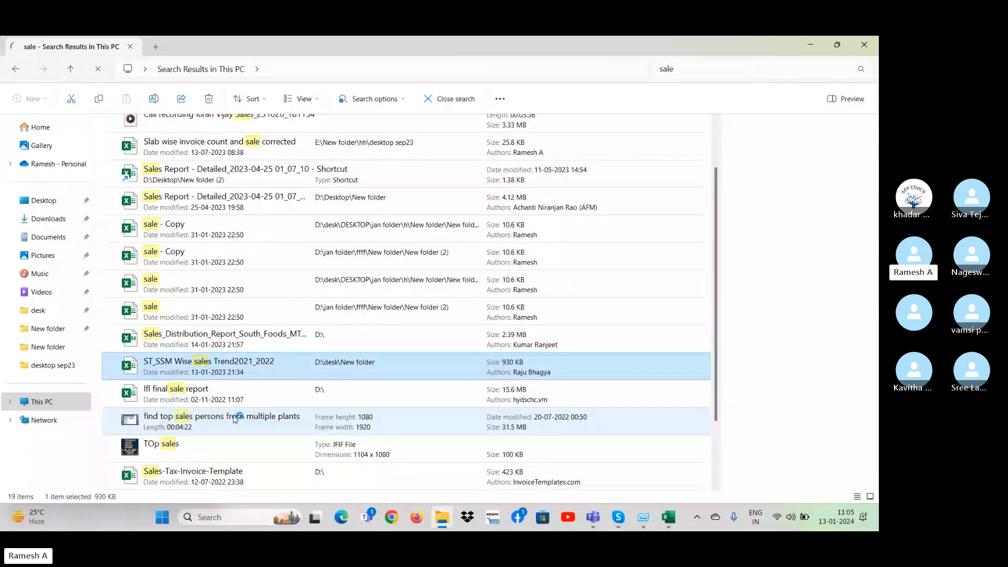
{"action": "key", "text": "Down"}
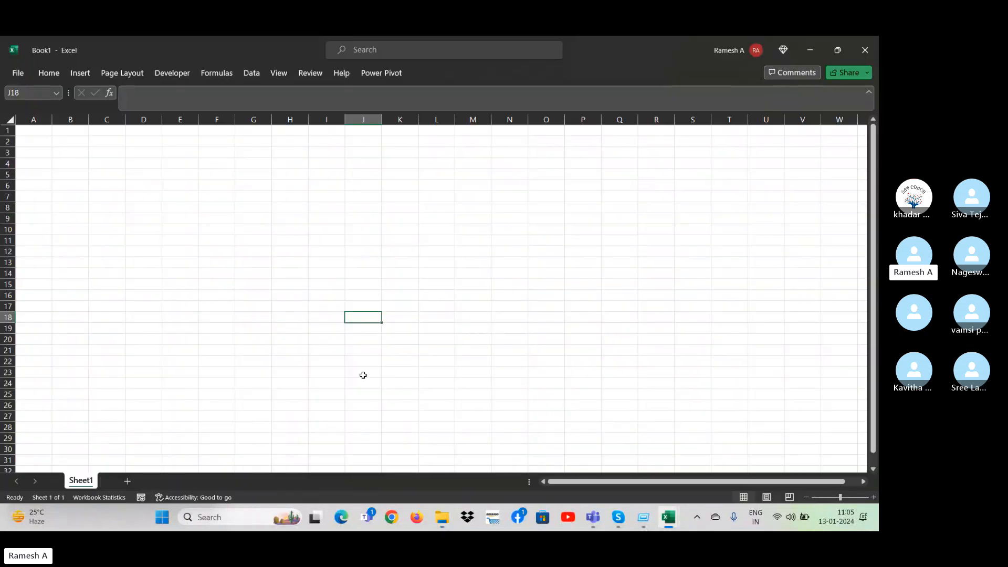
{"action": "left_click", "coordinate": [369, 365]}
{"action": "left_click", "coordinate": [403, 373]}
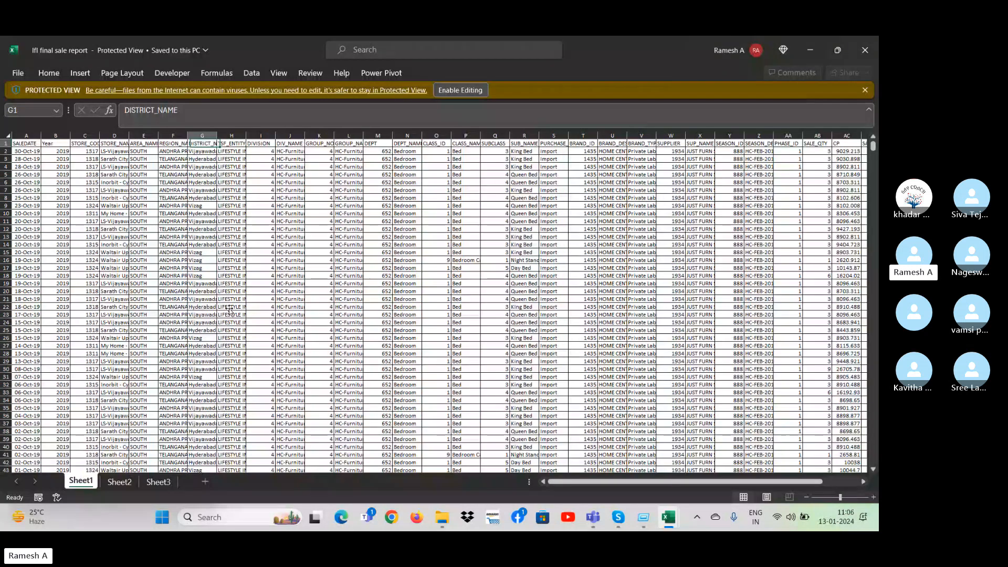
Copy the data range in the lfl final sale report workbook and switch to the blank Book1 workbook.
{"action": "key", "text": "ctrl+Left"}
{"action": "key", "text": "ctrl+shift+Right"}
{"action": "key", "text": "ctrl+shift+Down"}
{"action": "key", "text": "ctrl+c"}
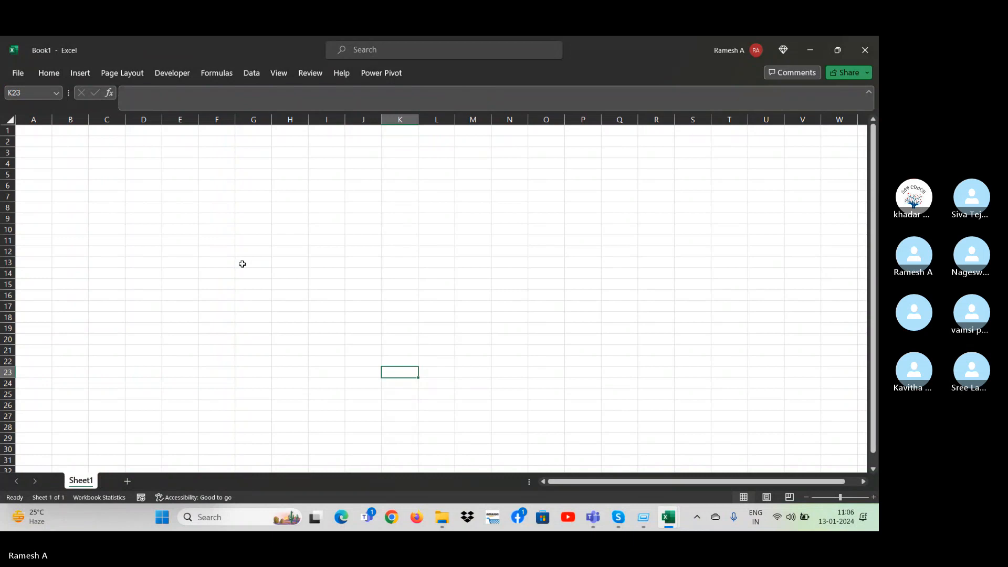
{"action": "key", "text": "alt+Tab"}
{"action": "key", "text": "alt+Tab"}
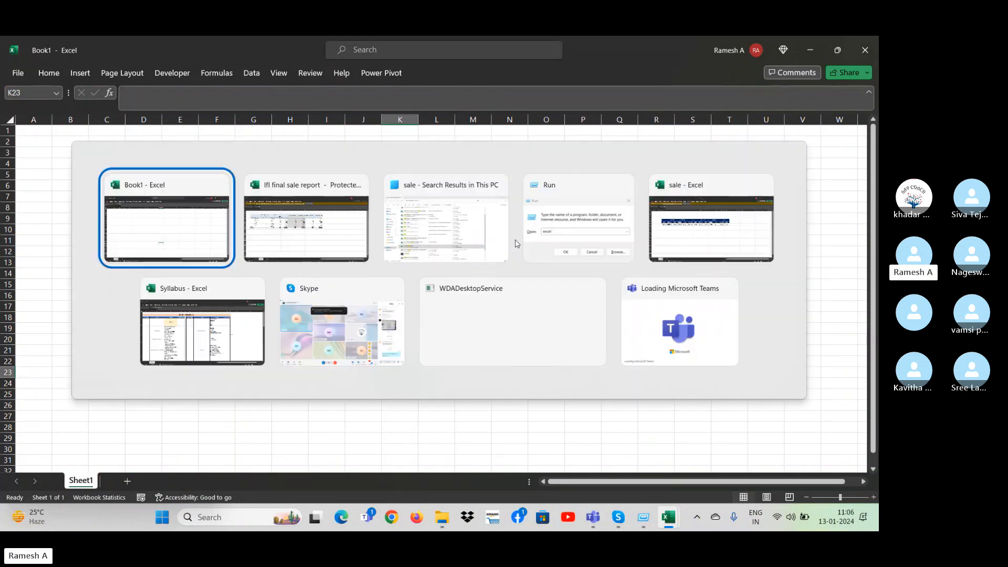
{"action": "left_click", "coordinate": [467, 258]}
{"action": "key", "text": "alt+Tab"}
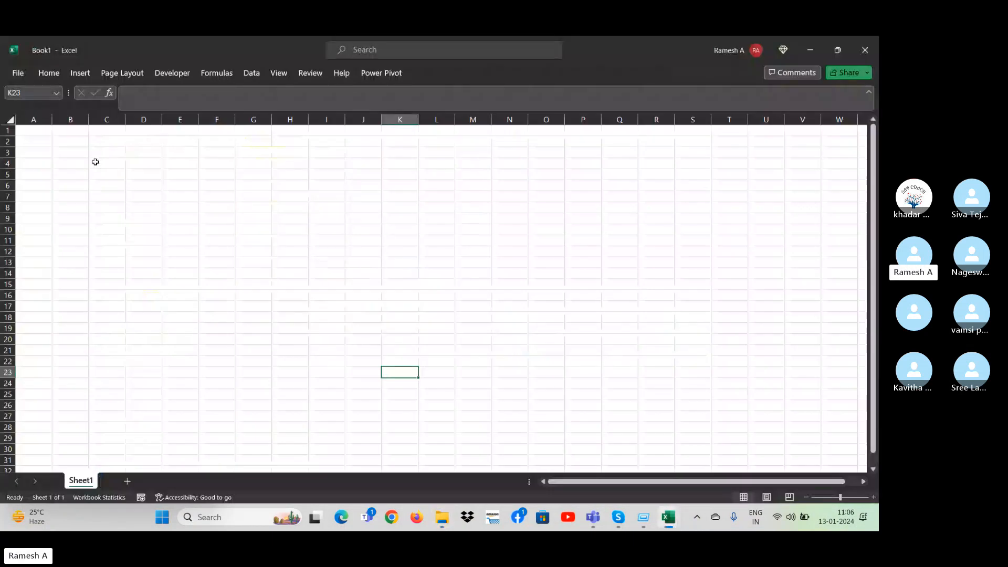
Paste the copied sales data into Sheet1 of Book1 starting at cell A2.
{"action": "left_click", "coordinate": [41, 143]}
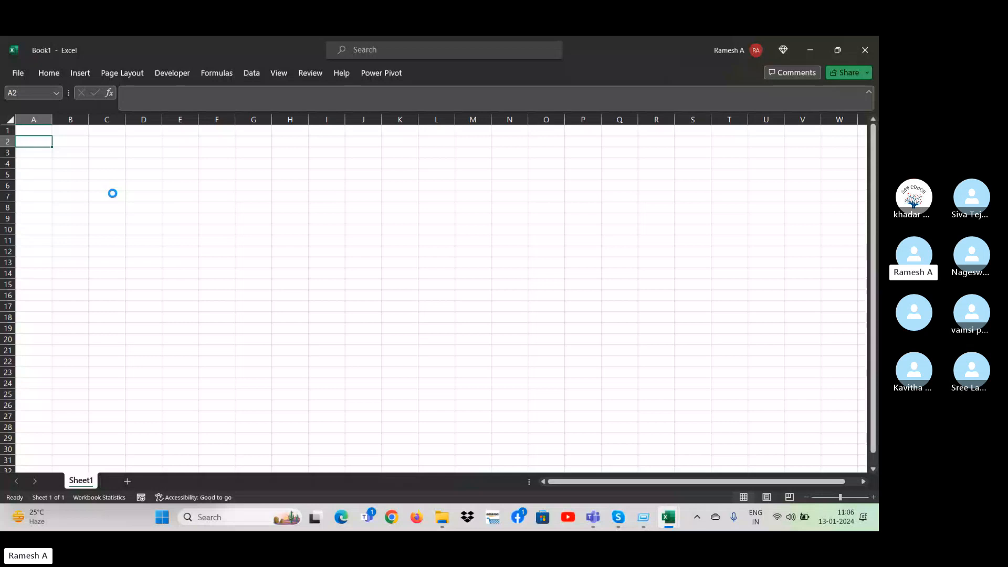
{"action": "key", "text": "Down"}
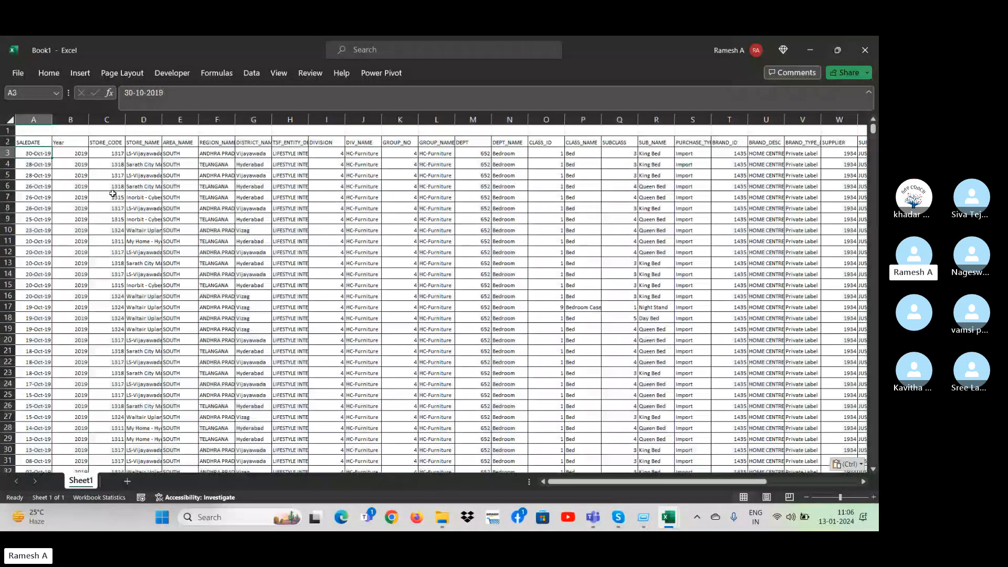
{"action": "key", "text": "Up"}
Turn on AutoFilter for the header row of the pasted sales data.
{"action": "key", "text": "super"}
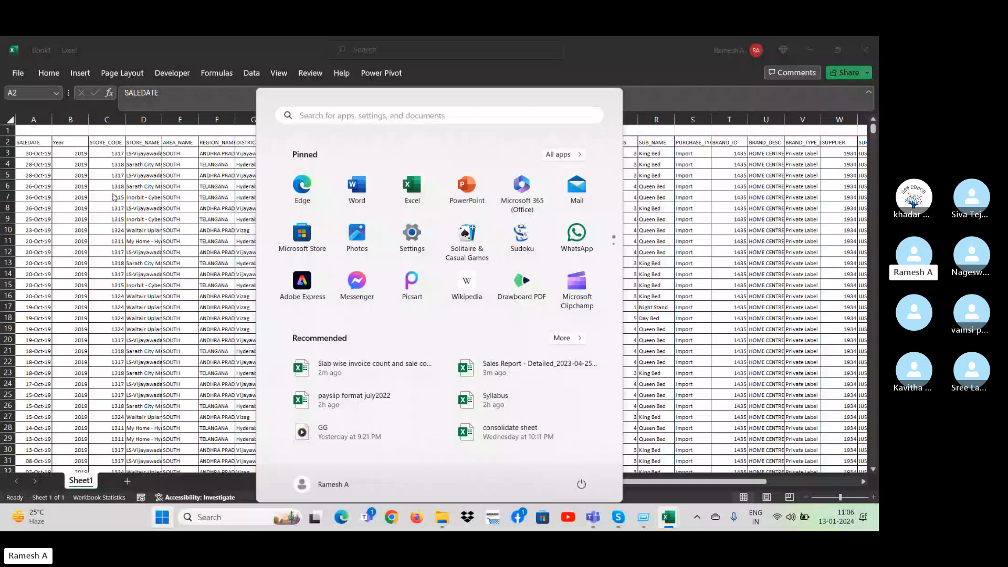
{"action": "left_click", "coordinate": [114, 198]}
{"action": "key", "text": "ctrl+Up"}
{"action": "key", "text": "ctrl+shift+l"}
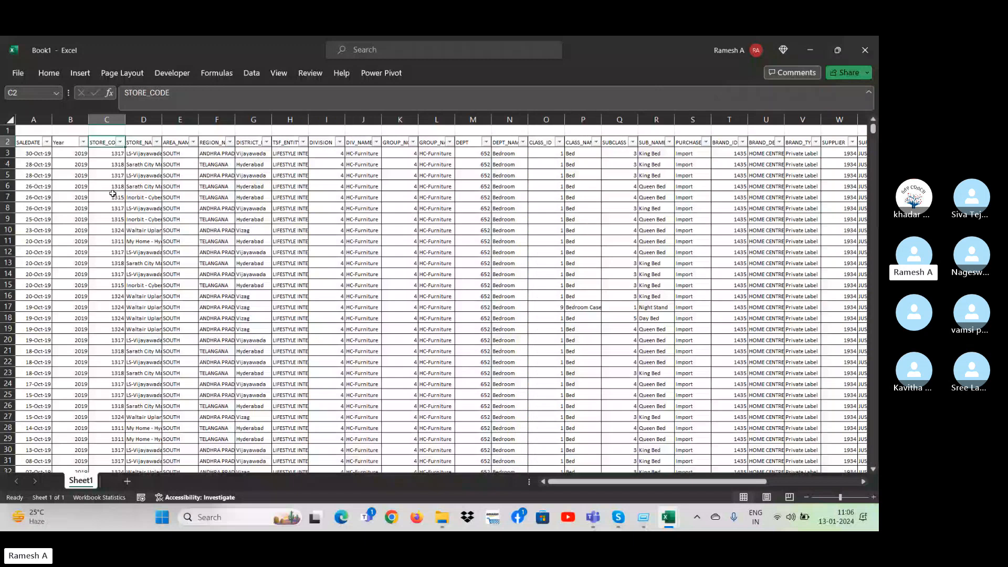
{"action": "key", "text": "Left"}
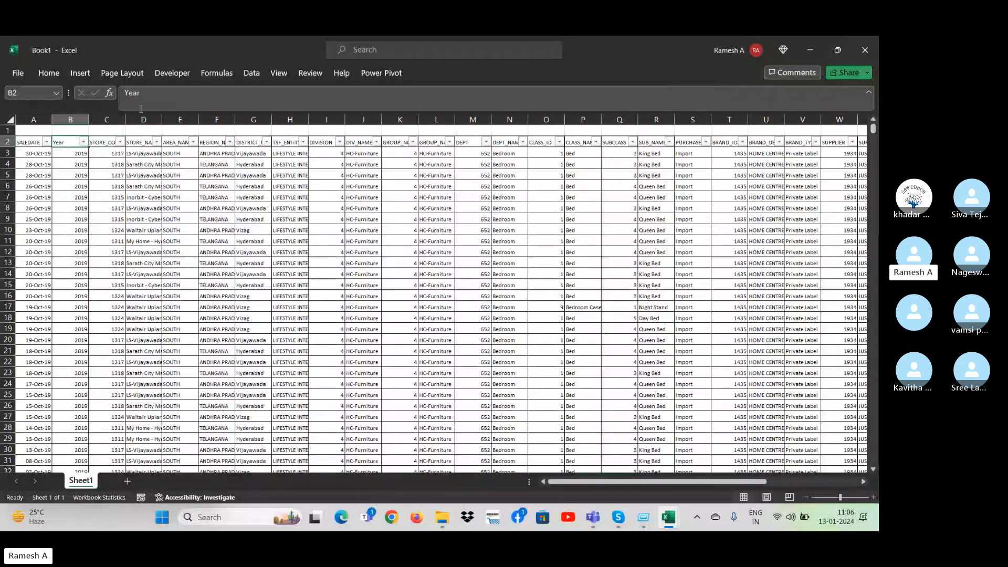
Review the sales data columns from STORE_NAME across to SALE_QTY.
{"action": "left_click", "coordinate": [154, 163]}
{"action": "left_click", "coordinate": [209, 164]}
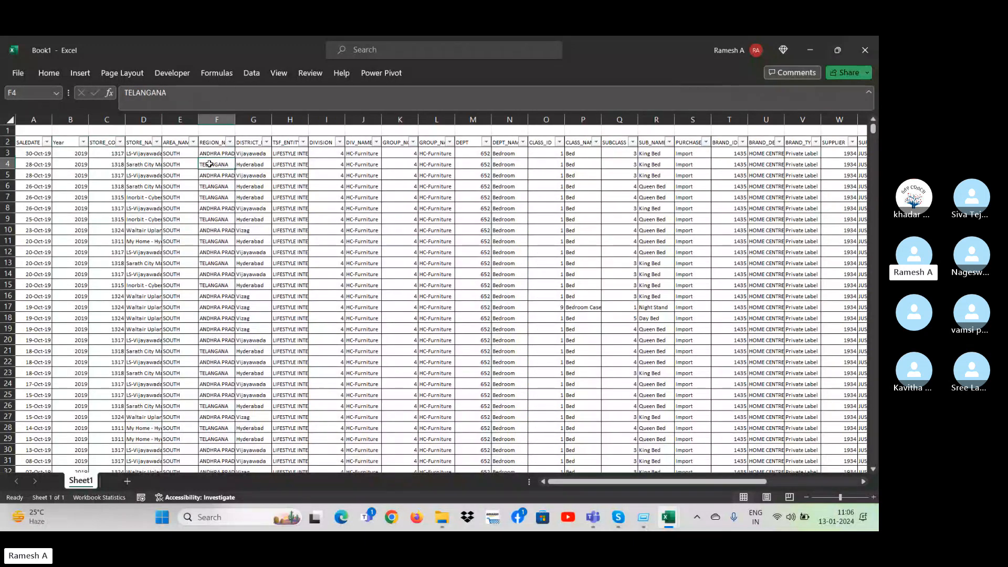
{"action": "left_click", "coordinate": [180, 186]}
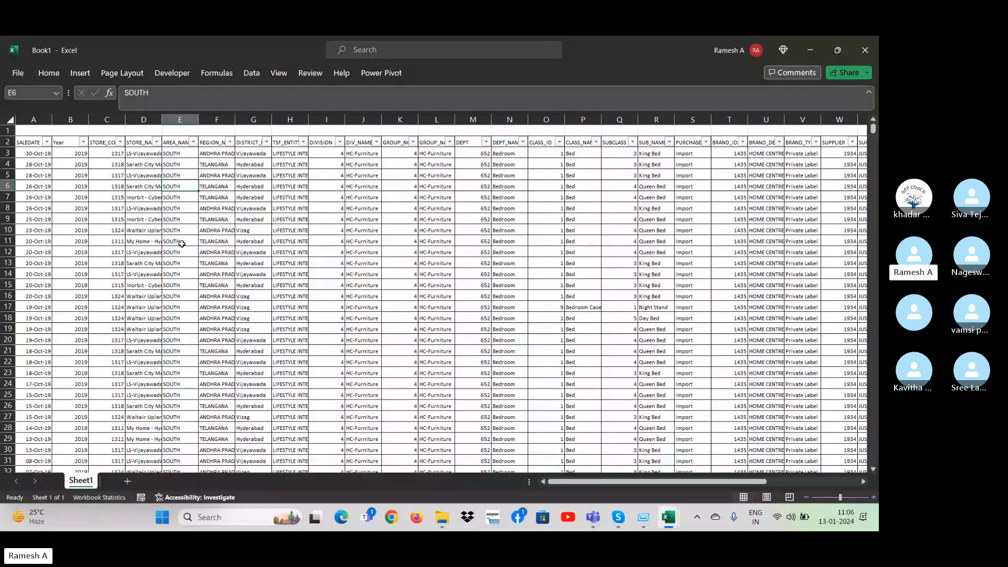
{"action": "key", "text": "Right"}
{"action": "key", "text": "Right"}
{"action": "key", "text": "Right"}
{"action": "key", "text": "Right"}
{"action": "key", "text": "Right"}
{"action": "key", "text": "Right"}
{"action": "key", "text": "Right"}
{"action": "key", "text": "Right"}
{"action": "key", "text": "Right"}
{"action": "key", "text": "Right"}
{"action": "key", "text": "Right"}
{"action": "key", "text": "Right"}
{"action": "key", "text": "Right"}
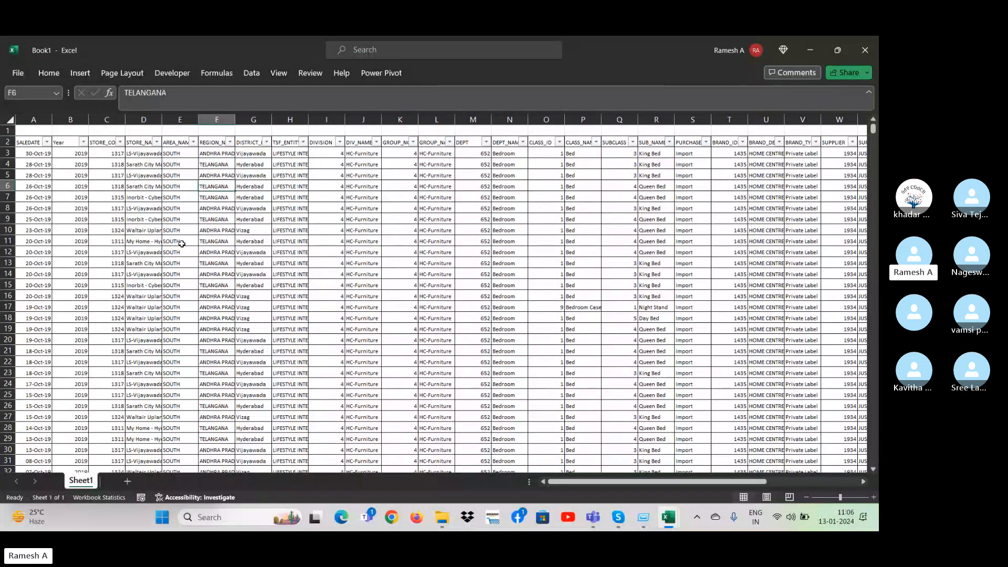
{"action": "key", "text": "Left"}
{"action": "key", "text": "Left"}
{"action": "key", "text": "Left"}
{"action": "key", "text": "Left"}
{"action": "key", "text": "Left"}
{"action": "key", "text": "Left"}
{"action": "key", "text": "Left"}
{"action": "key", "text": "Left"}
{"action": "key", "text": "Left"}
{"action": "key", "text": "Left"}
{"action": "key", "text": "Left"}
{"action": "key", "text": "Left"}
{"action": "key", "text": "Left"}
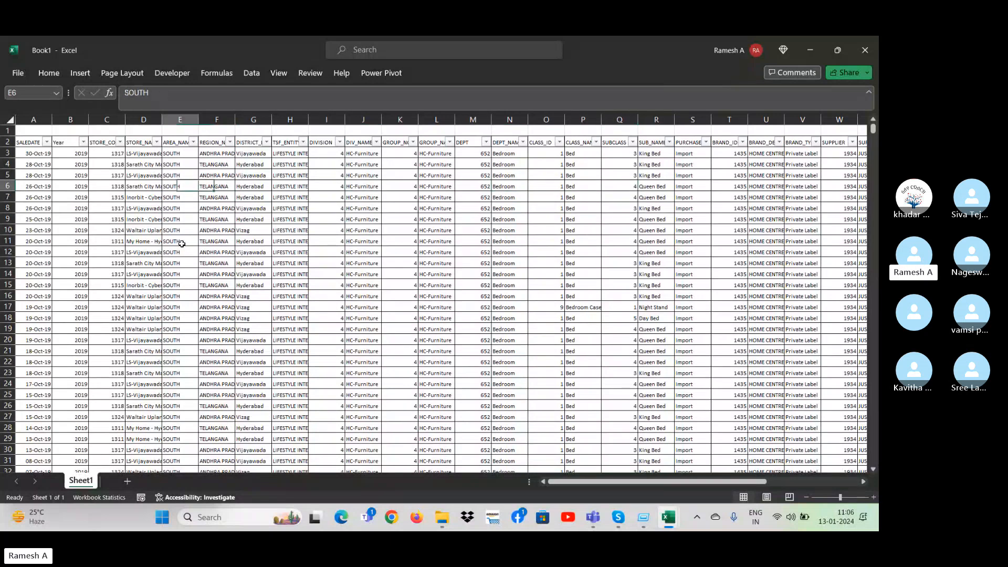
{"action": "key", "text": "Right"}
{"action": "key", "text": "Right"}
{"action": "key", "text": "Right"}
{"action": "key", "text": "Right"}
{"action": "key", "text": "Right"}
{"action": "key", "text": "Right"}
{"action": "key", "text": "Right"}
{"action": "key", "text": "Right"}
{"action": "key", "text": "Right"}
{"action": "key", "text": "Right"}
{"action": "key", "text": "Right"}
{"action": "key", "text": "Right"}
{"action": "key", "text": "Right"}
{"action": "key", "text": "Right"}
{"action": "key", "text": "Right"}
{"action": "key", "text": "Right"}
{"action": "key", "text": "Right"}
{"action": "key", "text": "Right"}
{"action": "key", "text": "Right"}
Delete the BRAND_DESC and BRAND_TYPE columns from the sales data.
{"action": "key", "text": "Right"}
{"action": "key", "text": "Right"}
{"action": "key", "text": "Right"}
{"action": "key", "text": "Right"}
{"action": "key", "text": "Right"}
{"action": "key", "text": "Right"}
{"action": "key", "text": "Right"}
{"action": "key", "text": "Right"}
{"action": "key", "text": "Right"}
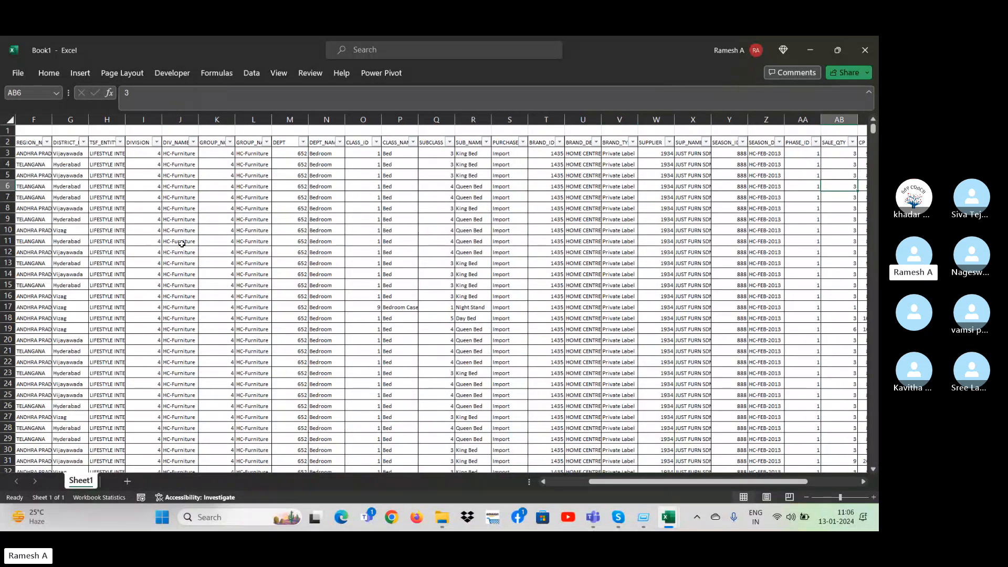
{"action": "key", "text": "Right"}
{"action": "key", "text": "Right"}
{"action": "key", "text": "Left"}
{"action": "key", "text": "Left"}
{"action": "key", "text": "Left"}
{"action": "key", "text": "Left"}
{"action": "key", "text": "Left"}
{"action": "key", "text": "Left"}
{"action": "key", "text": "Left"}
{"action": "key", "text": "Left"}
{"action": "key", "text": "Left"}
{"action": "key", "text": "Left"}
{"action": "key", "text": "Left"}
{"action": "key", "text": "Left"}
{"action": "key", "text": "Left"}
{"action": "key", "text": "Left"}
{"action": "key", "text": "ctrl+space"}
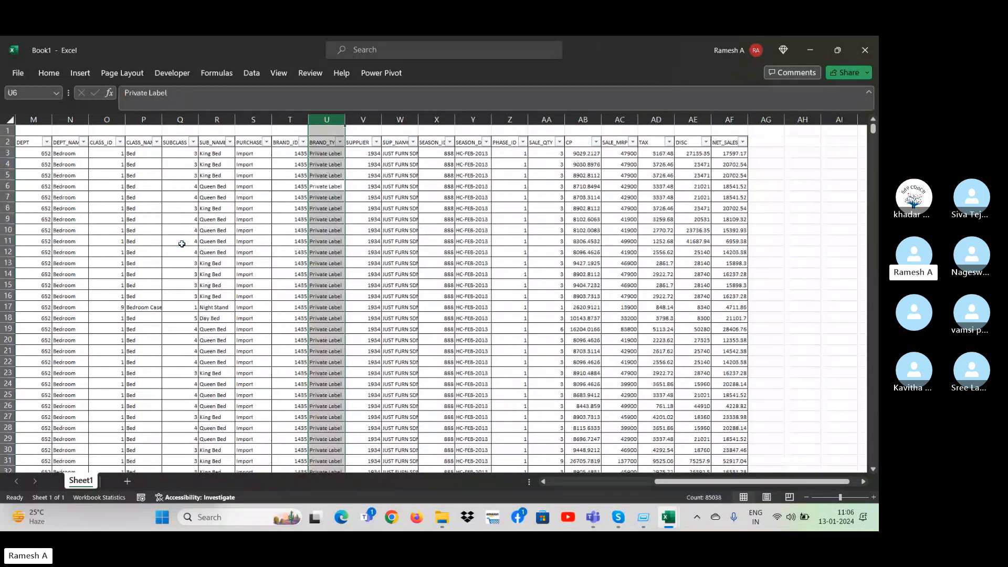
{"action": "key", "text": "ctrl+minus"}
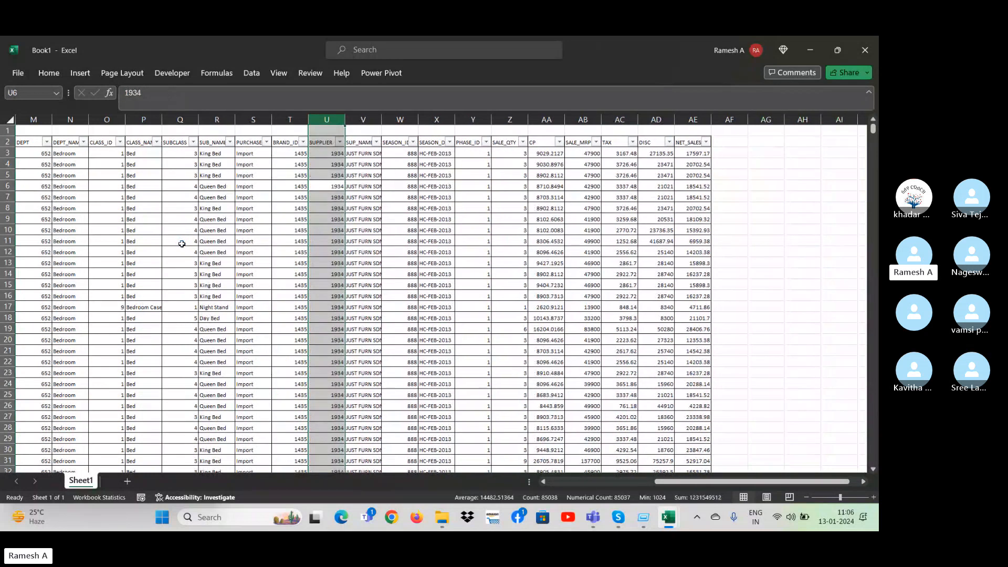
Delete the block of columns from SUB_NAME through DISC, keeping NET_SALES.
{"action": "key", "text": "Right"}
{"action": "key", "text": "Right"}
{"action": "key", "text": "Right"}
{"action": "key", "text": "Right"}
{"action": "key", "text": "Right"}
{"action": "key", "text": "Right"}
{"action": "key", "text": "Right"}
{"action": "key", "text": "Right"}
{"action": "key", "text": "Right"}
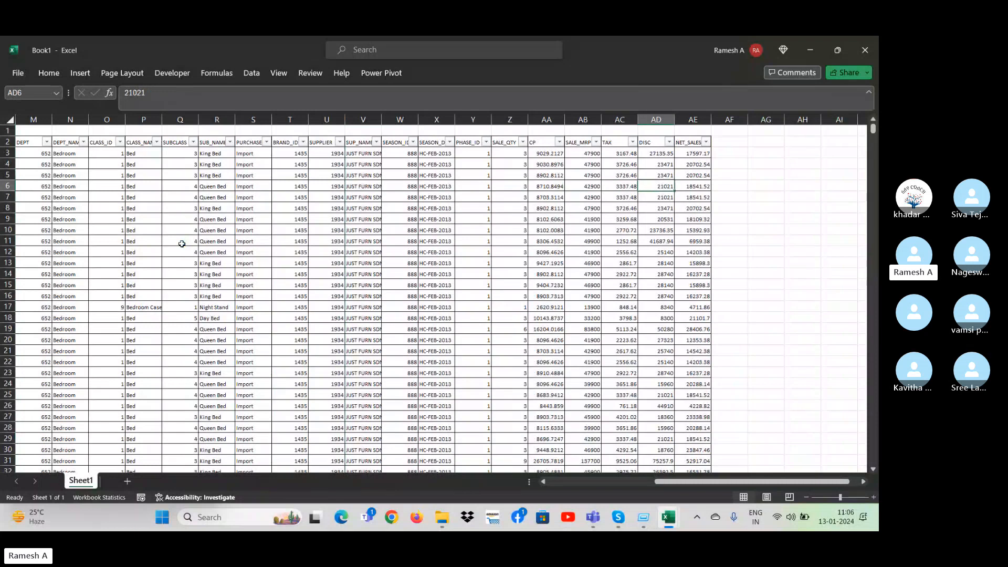
{"action": "key", "text": "ctrl+space"}
{"action": "key", "text": "shift+Left"}
{"action": "key", "text": "shift+Left"}
{"action": "key", "text": "shift+Left"}
{"action": "key", "text": "shift+Left"}
{"action": "key", "text": "shift+Left"}
{"action": "key", "text": "shift+Left"}
{"action": "key", "text": "shift+Left"}
{"action": "key", "text": "shift+Left"}
{"action": "key", "text": "shift+Left"}
{"action": "key", "text": "shift+Left"}
{"action": "key", "text": "shift+Left"}
{"action": "key", "text": "shift+Left"}
{"action": "key", "text": "shift+Left"}
{"action": "key", "text": "shift+Left"}
{"action": "key", "text": "shift+Left"}
{"action": "key", "text": "shift+Left"}
{"action": "key", "text": "shift+Left"}
{"action": "key", "text": "shift+Left"}
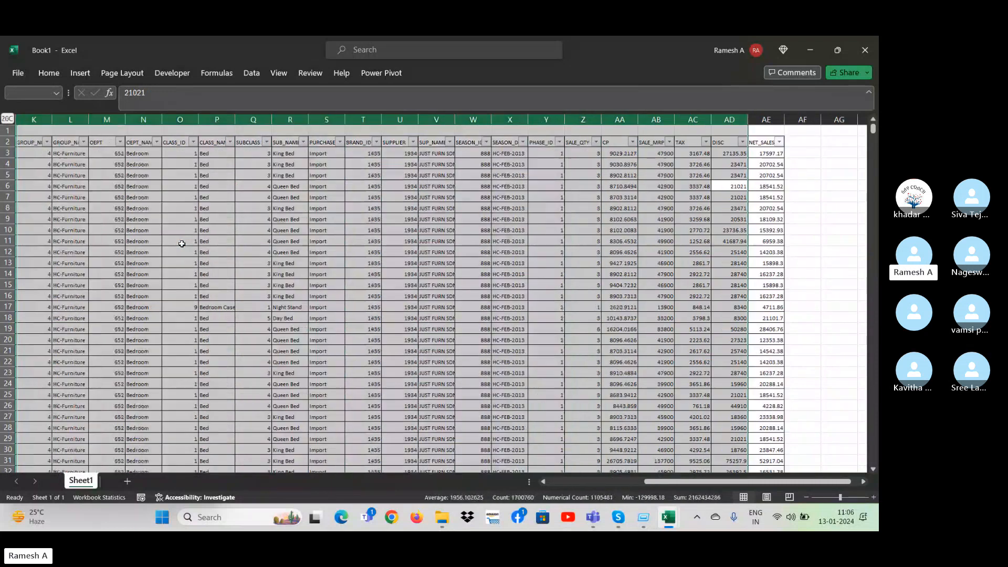
{"action": "key", "text": "shift+Right"}
{"action": "key", "text": "shift+Right"}
{"action": "key", "text": "shift+Right"}
{"action": "key", "text": "shift+Right"}
{"action": "key", "text": "shift+Right"}
{"action": "key", "text": "shift+Right"}
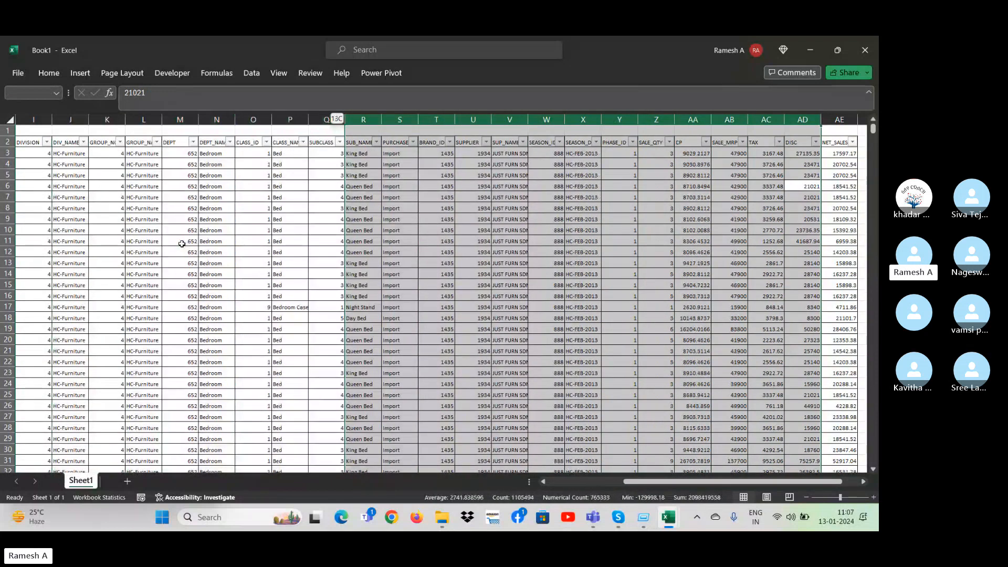
{"action": "key", "text": "ctrl+minus"}
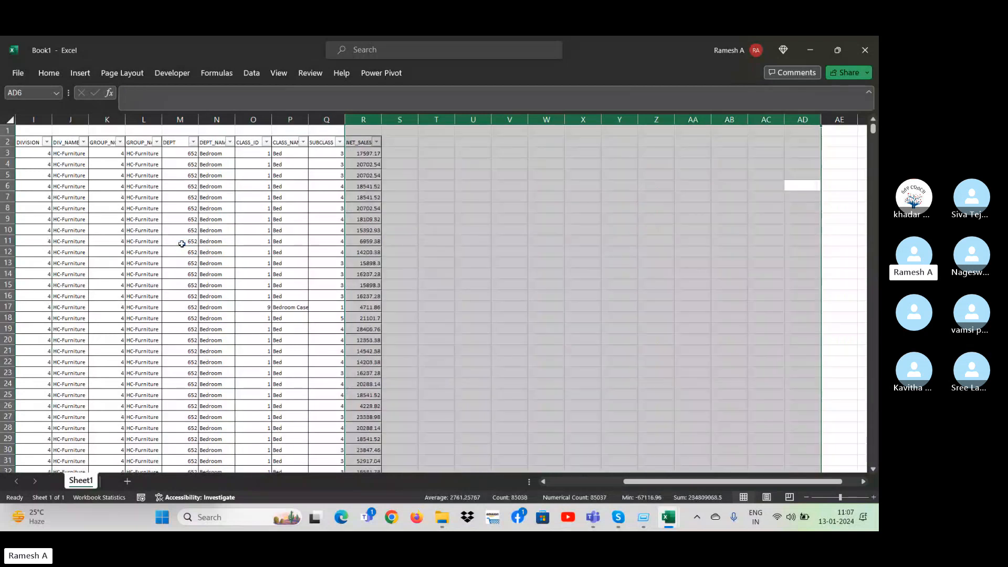
Delete the SUBCLASS column next to NET_SALES.
{"action": "key", "text": "Left"}
{"action": "key", "text": "Left"}
{"action": "key", "text": "Left"}
{"action": "key", "text": "Left"}
{"action": "key", "text": "Left"}
{"action": "key", "text": "Left"}
{"action": "key", "text": "Left"}
{"action": "key", "text": "Left"}
{"action": "key", "text": "Left"}
{"action": "key", "text": "Left"}
{"action": "key", "text": "Left"}
{"action": "key", "text": "Left"}
{"action": "key", "text": "Left"}
{"action": "key", "text": "Left"}
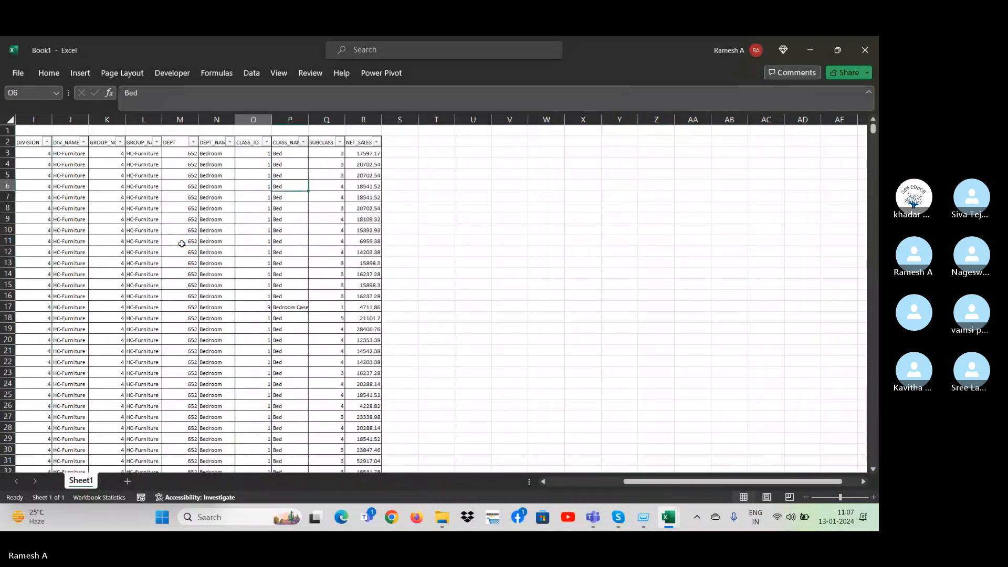
{"action": "key", "text": "Right"}
{"action": "key", "text": "ctrl+space"}
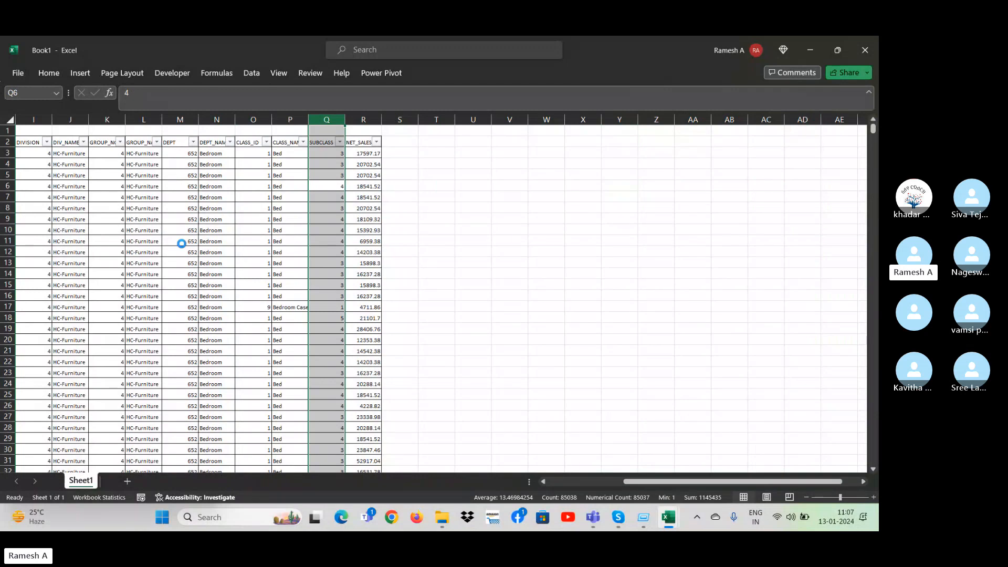
{"action": "key", "text": "ctrl+minus"}
Delete the DEPT_NAME column from the sales data.
{"action": "key", "text": "Left"}
{"action": "key", "text": "Left"}
{"action": "key", "text": "Left"}
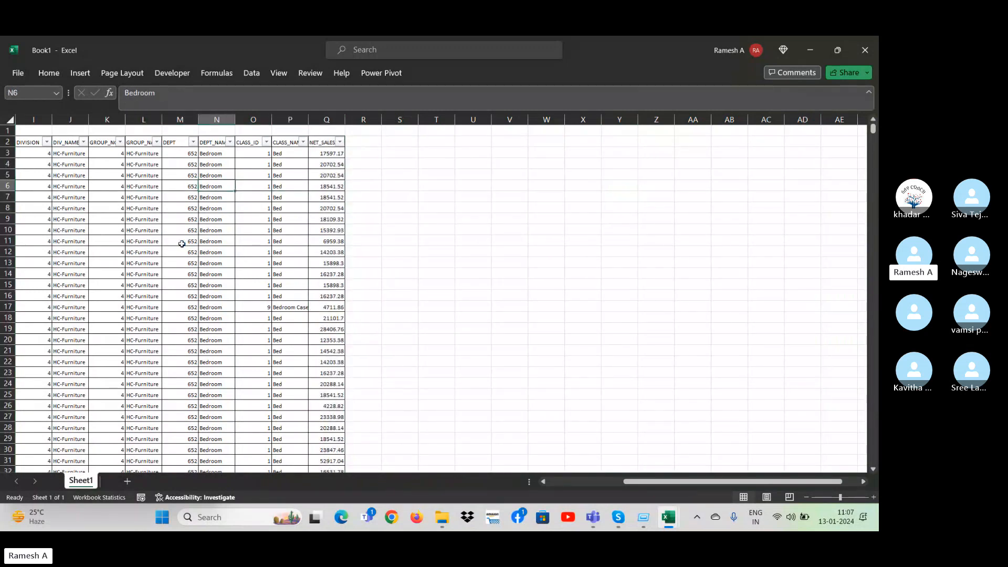
{"action": "key", "text": "ctrl+space"}
{"action": "key", "text": "ctrl+minus"}
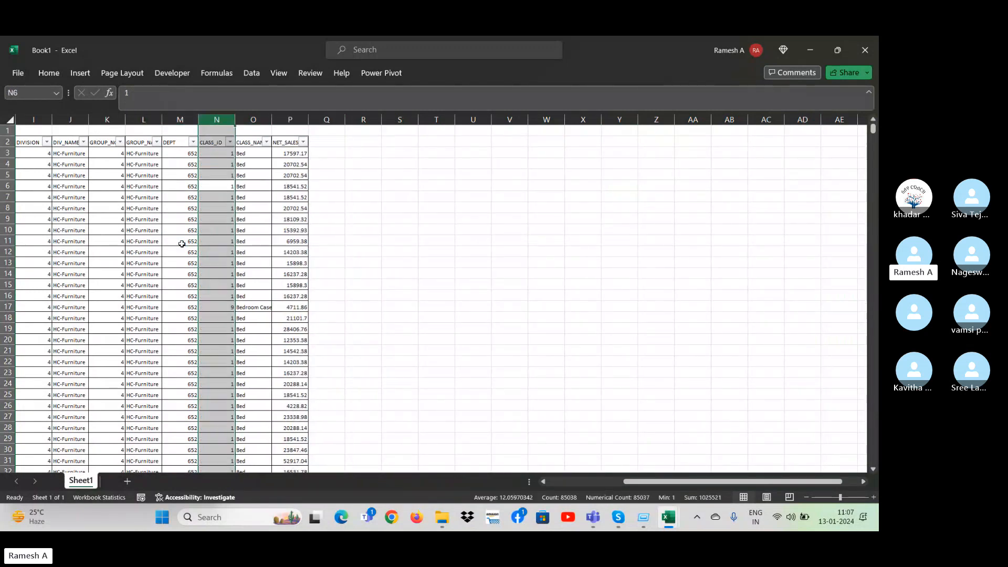
Check which values the GROUP_NAME column contains using its filter list.
{"action": "key", "text": "Down"}
{"action": "key", "text": "Down"}
{"action": "key", "text": "Down"}
{"action": "key", "text": "Left"}
{"action": "key", "text": "Left"}
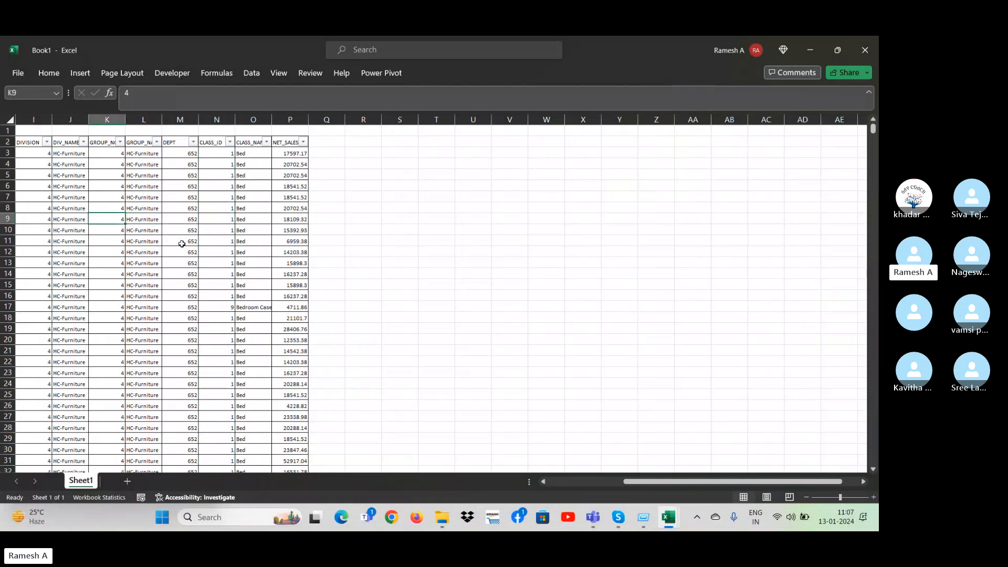
{"action": "key", "text": "ctrl+space"}
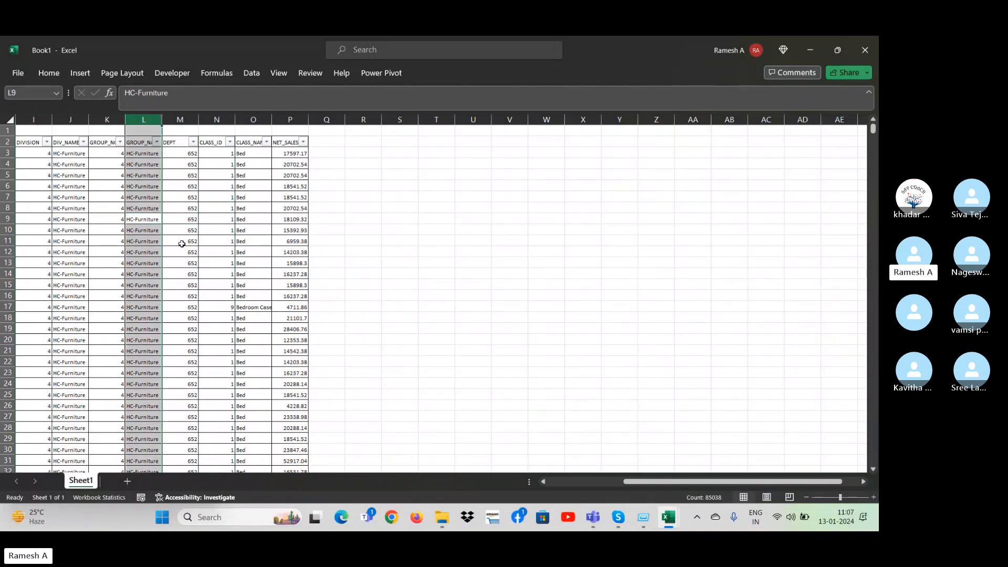
{"action": "key", "text": "Up"}
{"action": "key", "text": "Up"}
{"action": "key", "text": "Up"}
{"action": "key", "text": "Up"}
{"action": "key", "text": "Up"}
{"action": "key", "text": "Up"}
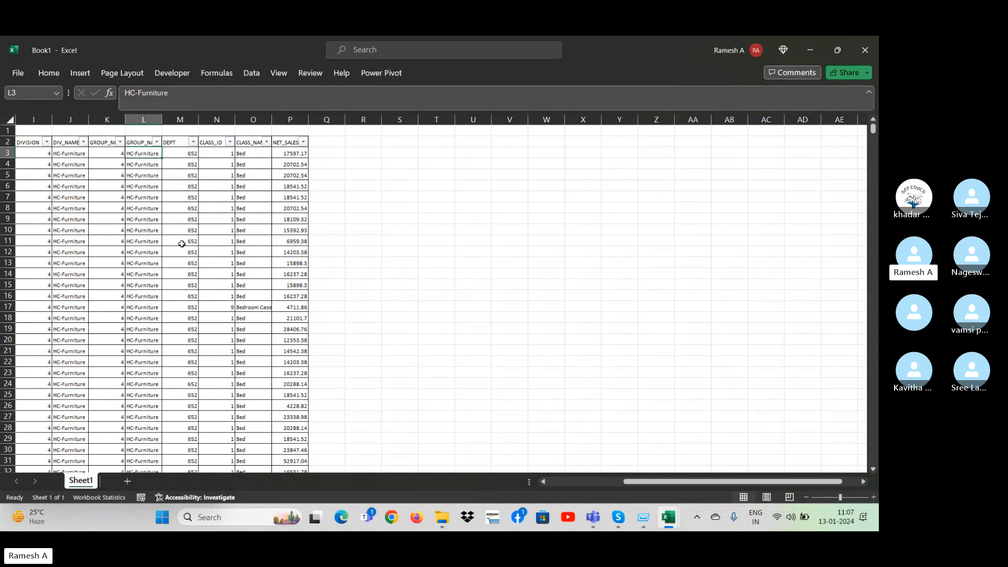
{"action": "key", "text": "Up"}
{"action": "key", "text": "alt+Down"}
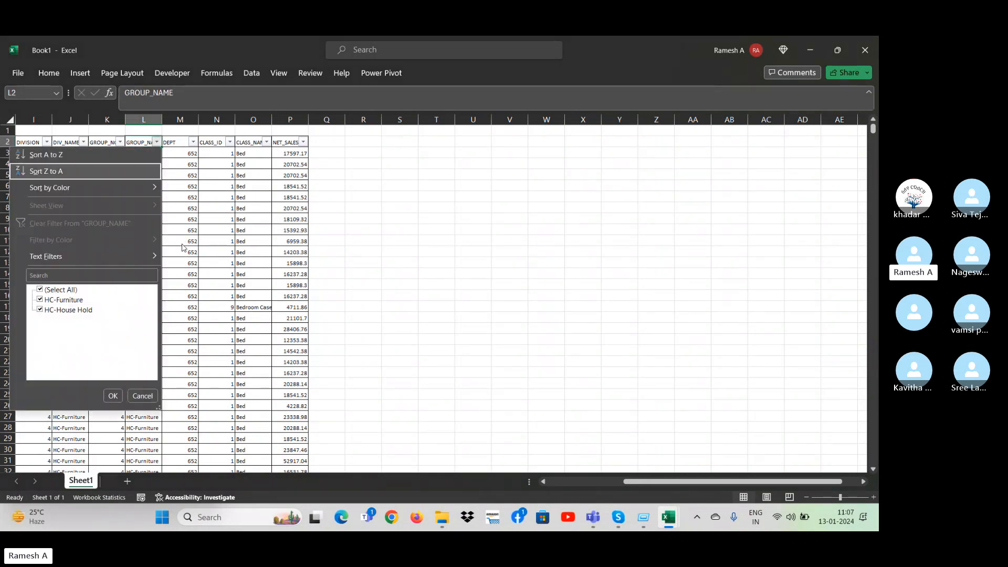
{"action": "key", "text": "Down"}
{"action": "key", "text": "Down"}
{"action": "key", "text": "Escape"}
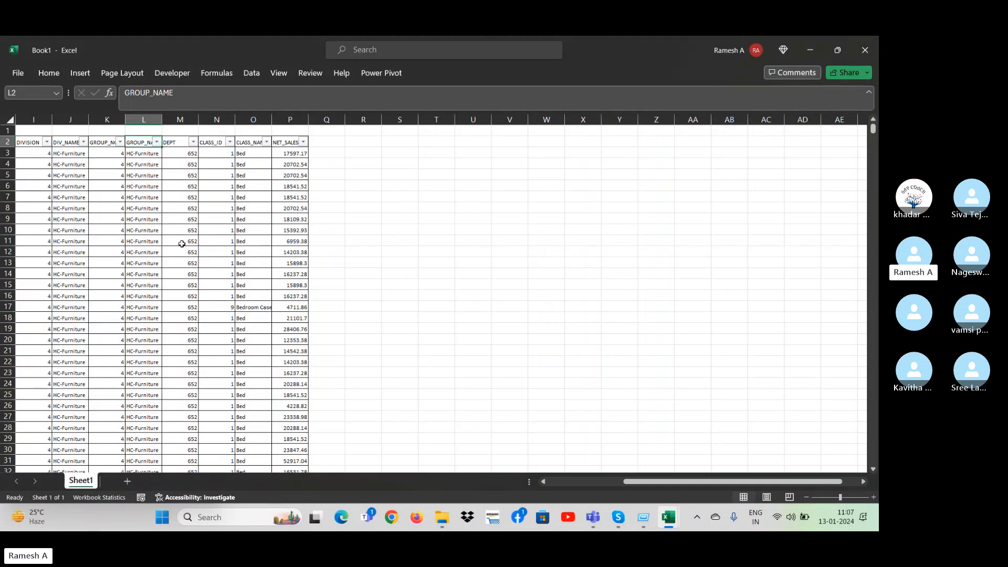
Enter BB in the first GROUP_NAME data cell, L3.
{"action": "key", "text": "Down"}
{"action": "type", "text": "HH"}
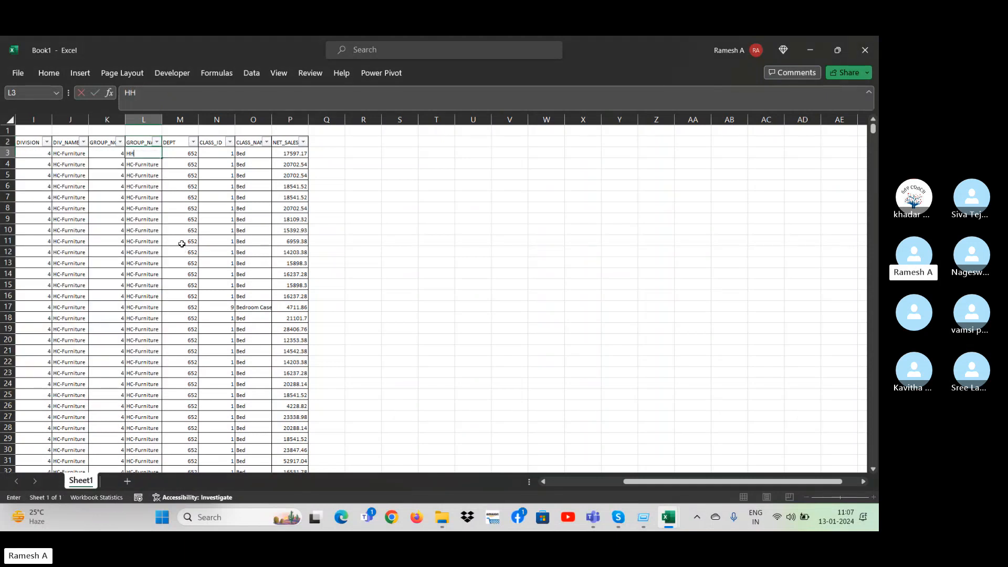
{"action": "key", "text": "Escape"}
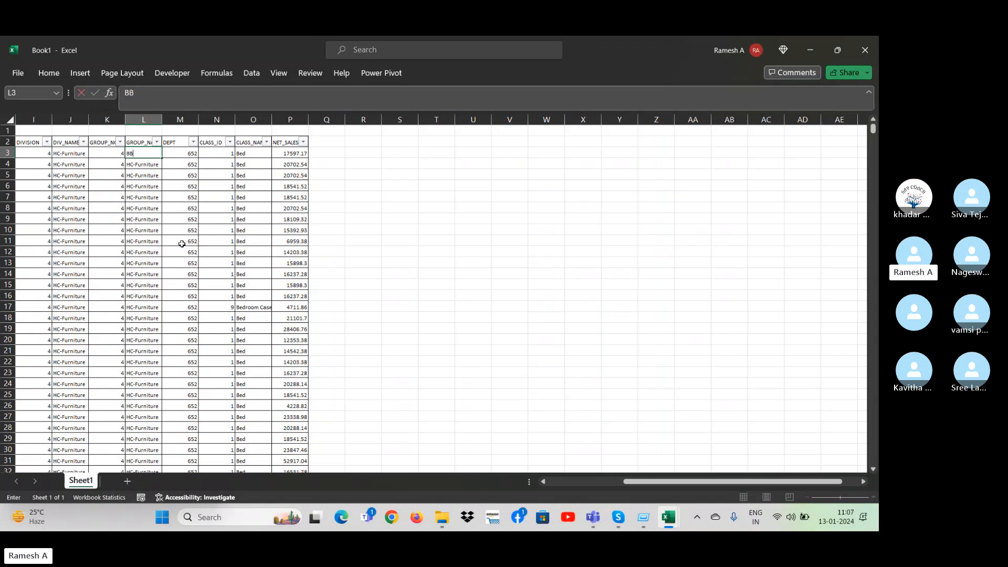
Filter the GROUP_NAME column to exclude HC-House Hold, leaving BB and HC-Furniture selected.
{"action": "key", "text": "Up"}
{"action": "key", "text": "alt+Down"}
{"action": "key", "text": "Down"}
{"action": "key", "text": "Down"}
{"action": "key", "text": "Down"}
{"action": "key", "text": "Down"}
{"action": "key", "text": "Down"}
{"action": "key", "text": "Down"}
{"action": "key", "text": "Down"}
{"action": "key", "text": "Down"}
{"action": "key", "text": "Down"}
{"action": "key", "text": "Down"}
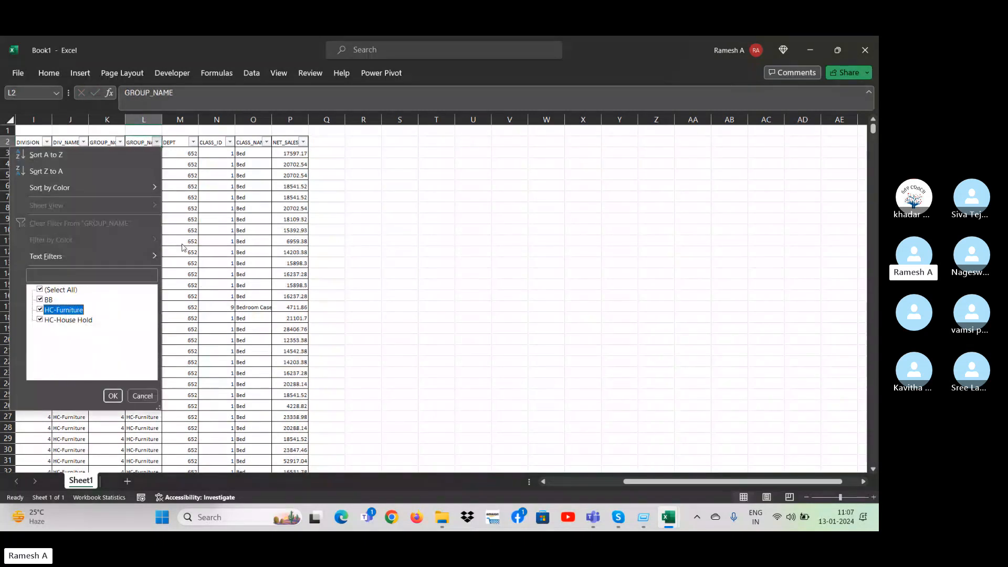
{"action": "key", "text": "Down"}
{"action": "key", "text": "space"}
{"action": "key", "text": "Return"}
Fill BB down the filtered GROUP_NAME cells to replace HC-Furniture.
{"action": "key", "text": "Down"}
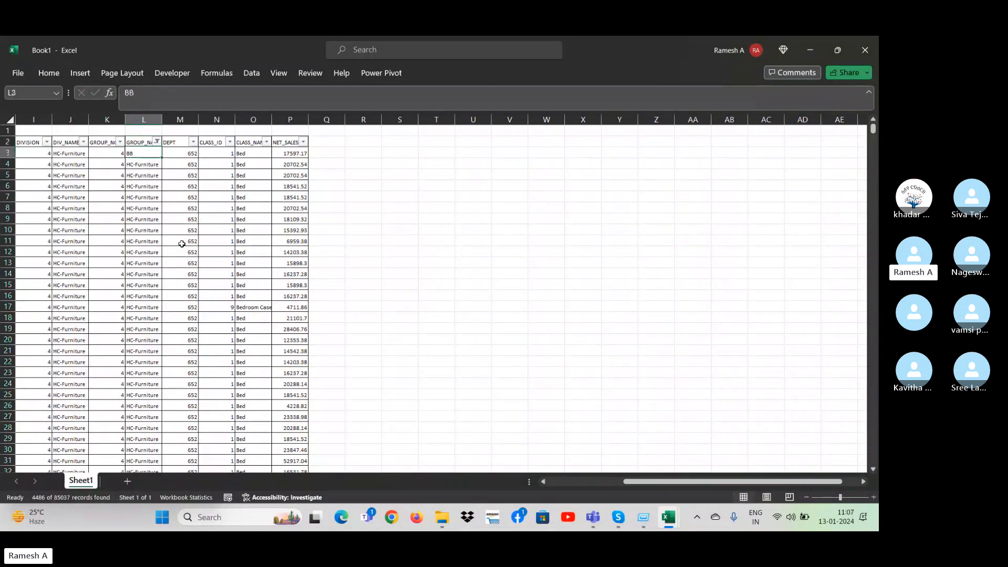
{"action": "key", "text": "ctrl+shift+Down"}
{"action": "key", "text": "ctrl+d"}
{"action": "key", "text": "ctrl+Up"}
{"action": "key", "text": "ctrl+Up"}
{"action": "key", "text": "Down"}
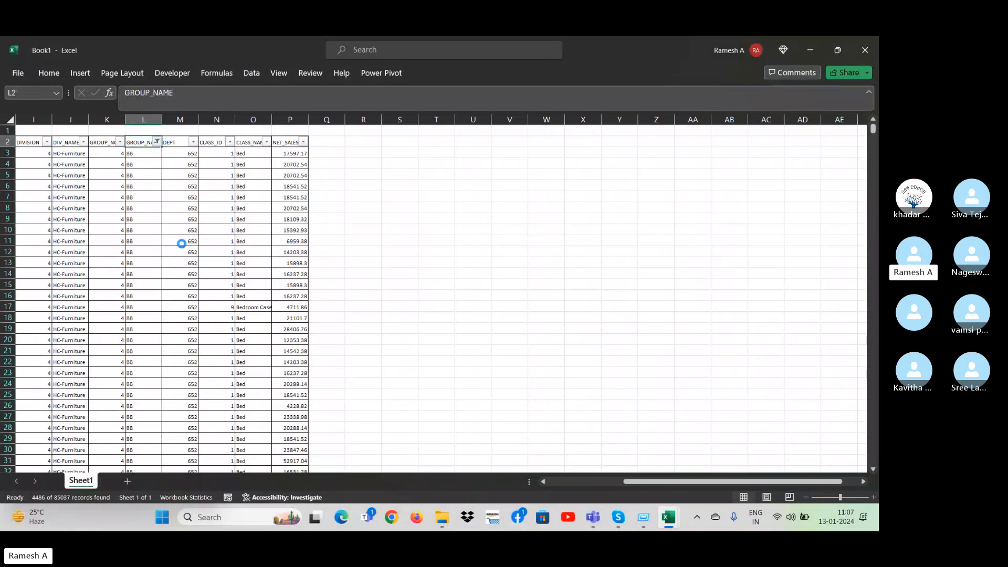
Change the GROUP_NAME filter to include only HC-House Hold.
{"action": "key", "text": "alt+Down"}
{"action": "key", "text": "Down"}
{"action": "key", "text": "Down"}
{"action": "key", "text": "Down"}
{"action": "key", "text": "Down"}
{"action": "key", "text": "Down"}
{"action": "key", "text": "Down"}
{"action": "key", "text": "Down"}
{"action": "key", "text": "Down"}
{"action": "key", "text": "space"}
{"action": "key", "text": "Down"}
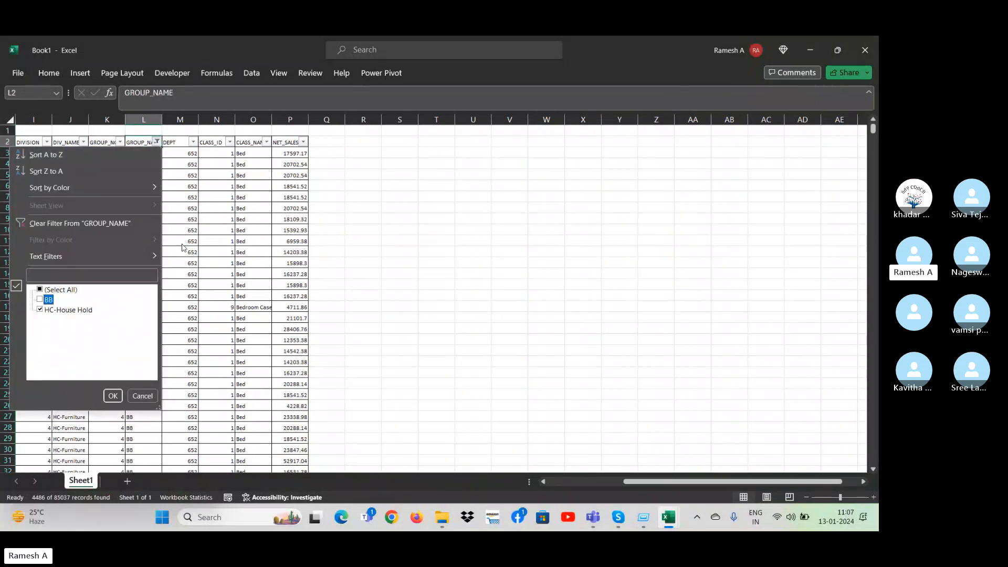
{"action": "key", "text": "Return"}
Enter BD in the first filtered GROUP_NAME cell, L195, and fill it down all filtered rows.
{"action": "key", "text": "Down"}
{"action": "type", "text": "BB"}
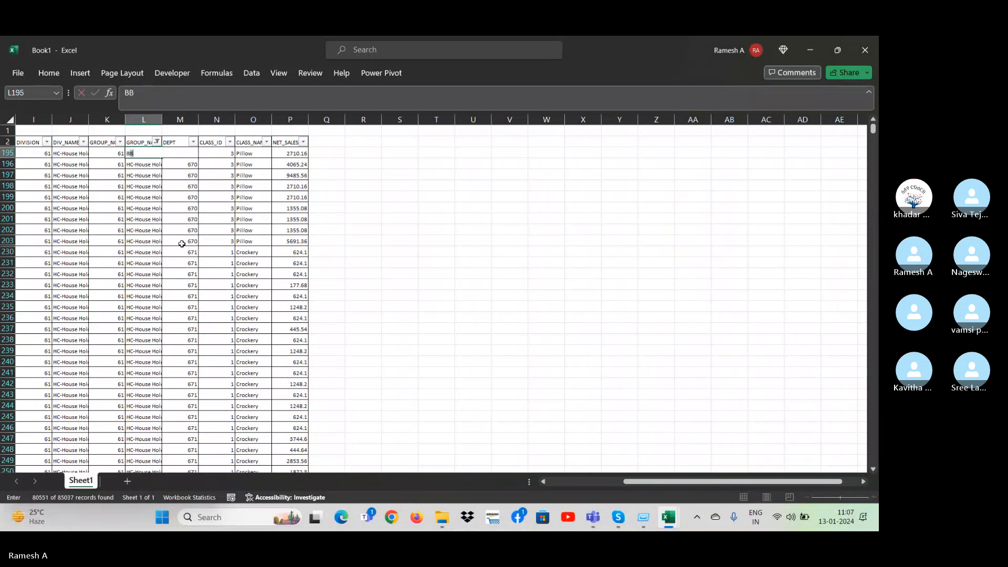
{"action": "key", "text": "Return"}
{"action": "key", "text": "Up"}
{"action": "key", "text": "ctrl+shift+Down"}
{"action": "key", "text": "ctrl+d"}
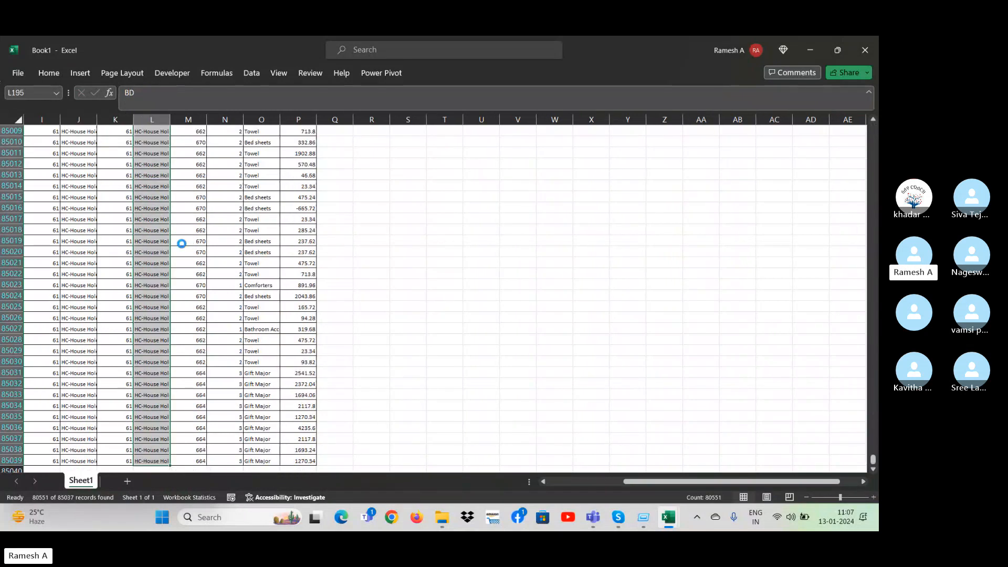
{"action": "key", "text": "ctrl+Up"}
{"action": "key", "text": "ctrl+Up"}
{"action": "key", "text": "Down"}
Delete the GROUP_NO column beside GROUP_NAME.
{"action": "key", "text": "Left"}
{"action": "key", "text": "alt+Down"}
{"action": "key", "text": "Escape"}
{"action": "key", "text": "Up"}
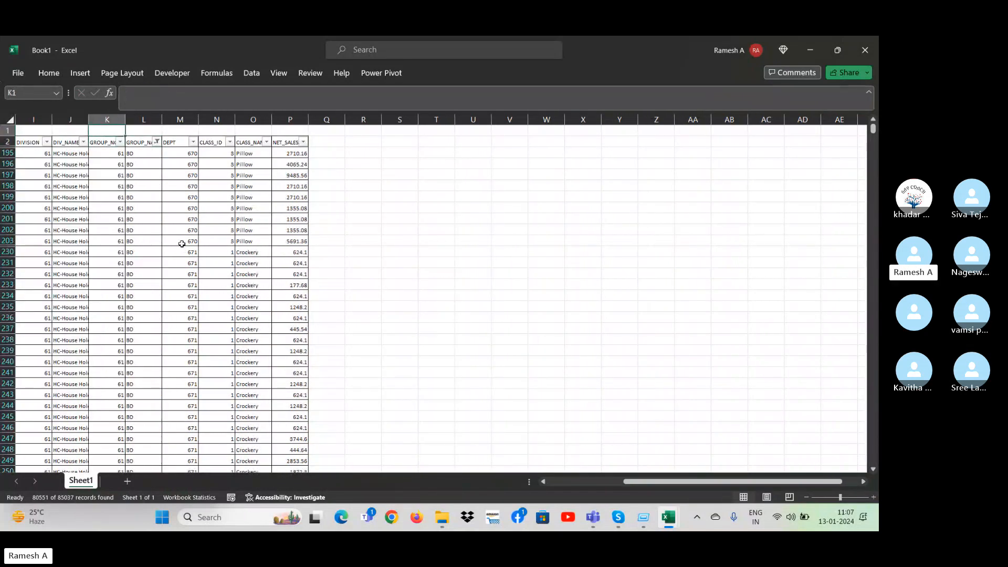
{"action": "key", "text": "ctrl+space"}
{"action": "key", "text": "ctrl+minus"}
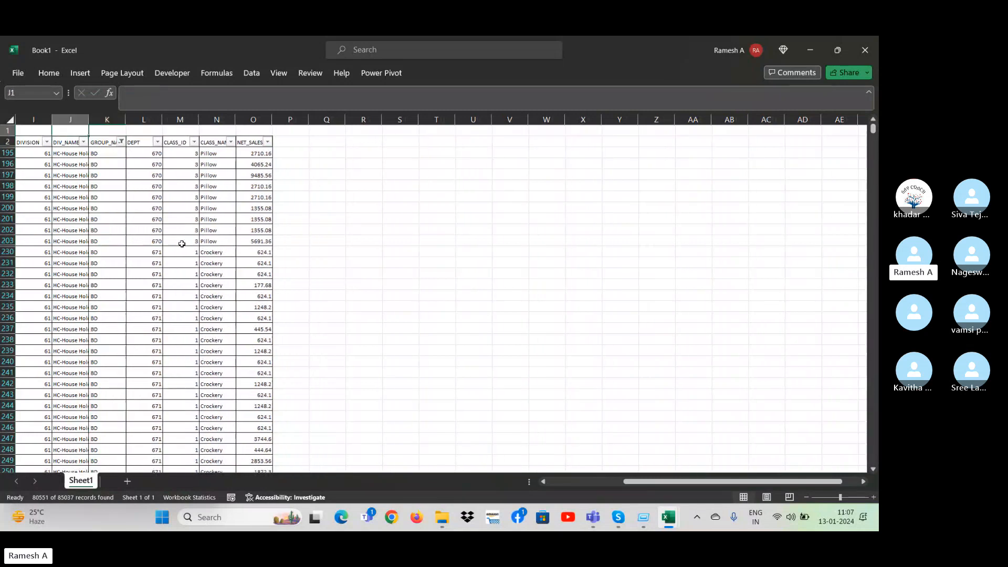
Delete the DIV_NAME column between DIVISION and GROUP_NAME.
{"action": "key", "text": "Left"}
{"action": "key", "text": "ctrl+space"}
{"action": "key", "text": "ctrl+minus"}
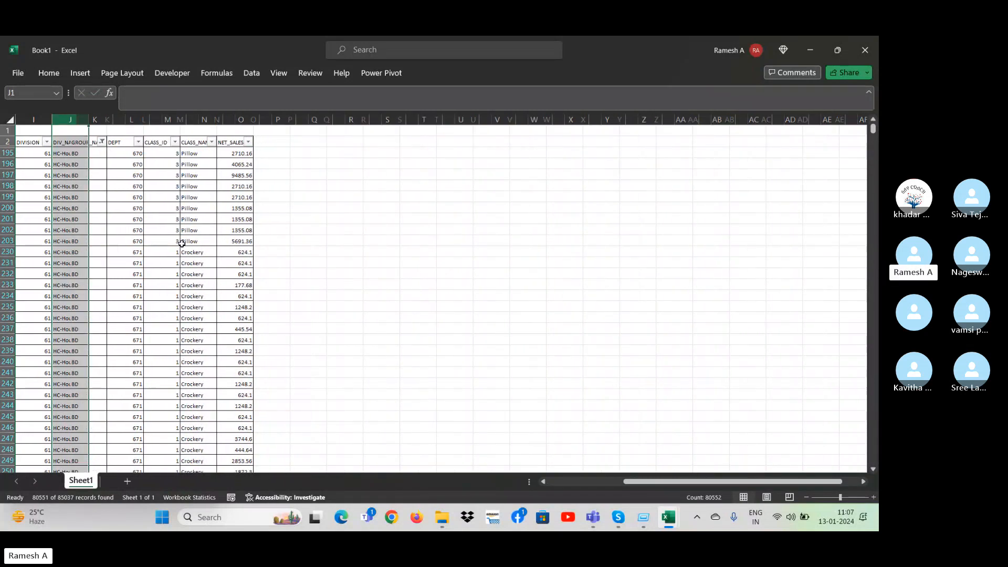
Delete columns H through K, which hold the TSF entity, DIVISION, GROUP_NAME and DEPT fields.
{"action": "key", "text": "ctrl+Home"}
{"action": "key", "text": "Right"}
{"action": "key", "text": "Right"}
{"action": "key", "text": "Right"}
{"action": "key", "text": "Right"}
{"action": "key", "text": "Right"}
{"action": "key", "text": "Right"}
{"action": "key", "text": "Right"}
{"action": "key", "text": "Right"}
{"action": "key", "text": "Right"}
{"action": "key", "text": "Right"}
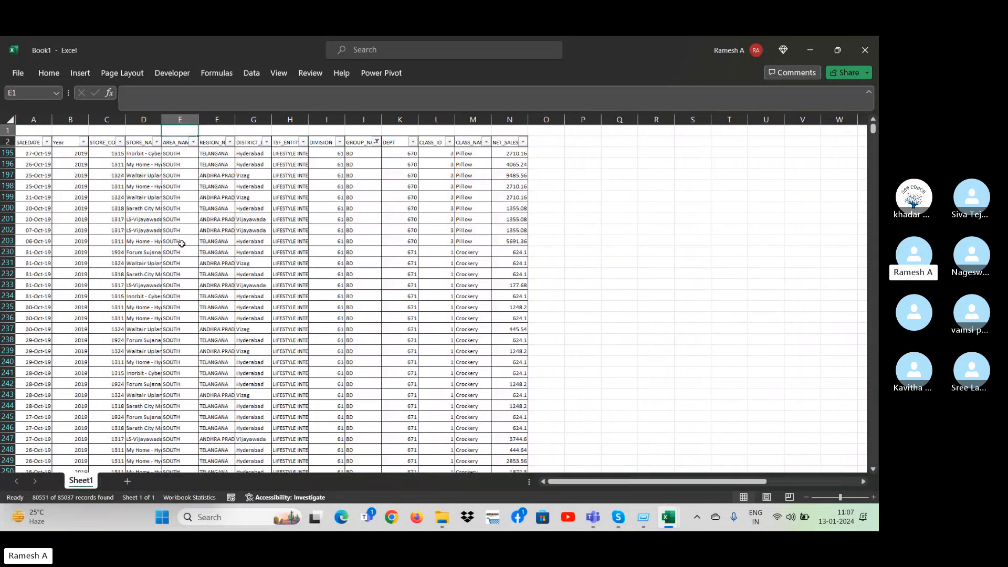
{"action": "key", "text": "ctrl+space"}
{"action": "key", "text": "shift+Left"}
{"action": "key", "text": "shift+Left"}
{"action": "key", "text": "shift+Left"}
{"action": "key", "text": "shift+Left"}
{"action": "key", "text": "shift+Left"}
{"action": "key", "text": "shift+Left"}
{"action": "key", "text": "shift+Left"}
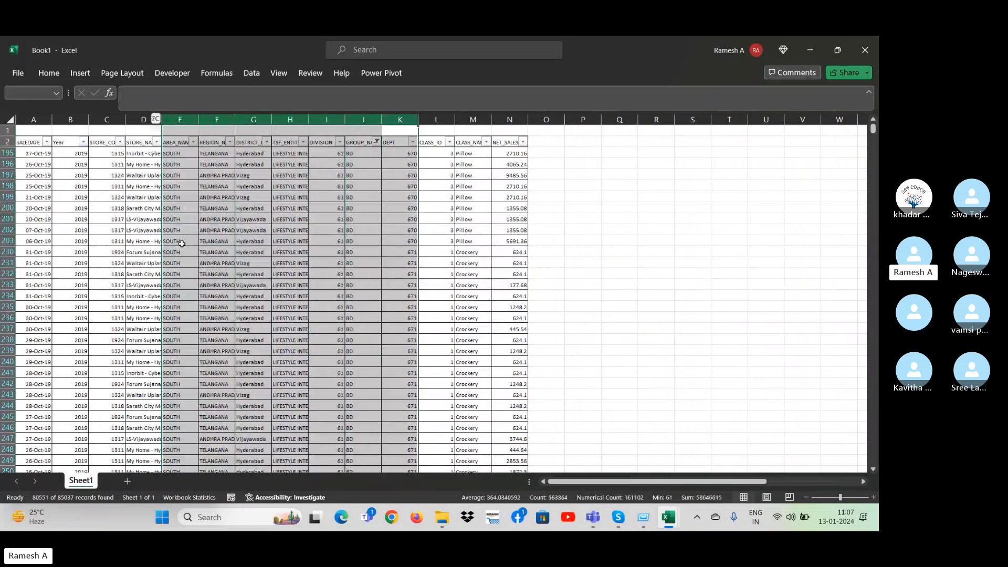
{"action": "key", "text": "shift+Right"}
{"action": "key", "text": "shift+Right"}
{"action": "key", "text": "shift+Right"}
{"action": "key", "text": "shift+Right"}
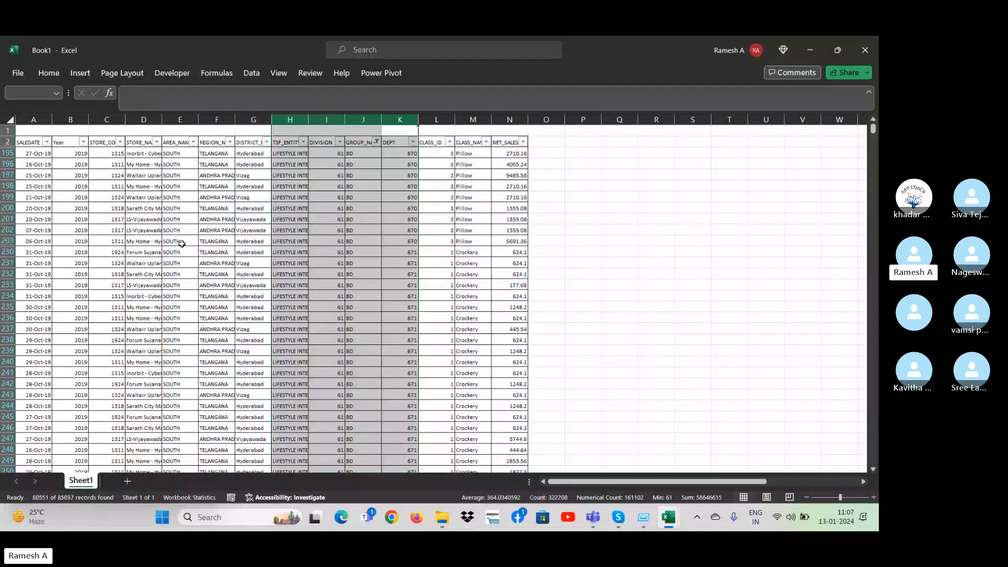
{"action": "key", "text": "ctrl+minus"}
Delete the two store columns, C and D, holding the store code and store name.
{"action": "key", "text": "Left"}
{"action": "key", "text": "Left"}
{"action": "key", "text": "Left"}
{"action": "key", "text": "Left"}
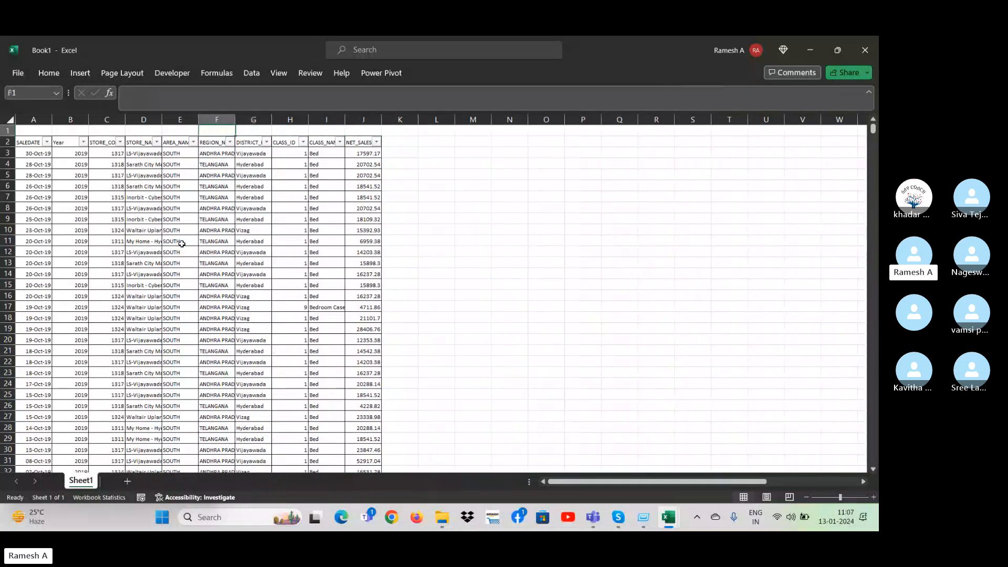
{"action": "key", "text": "Left"}
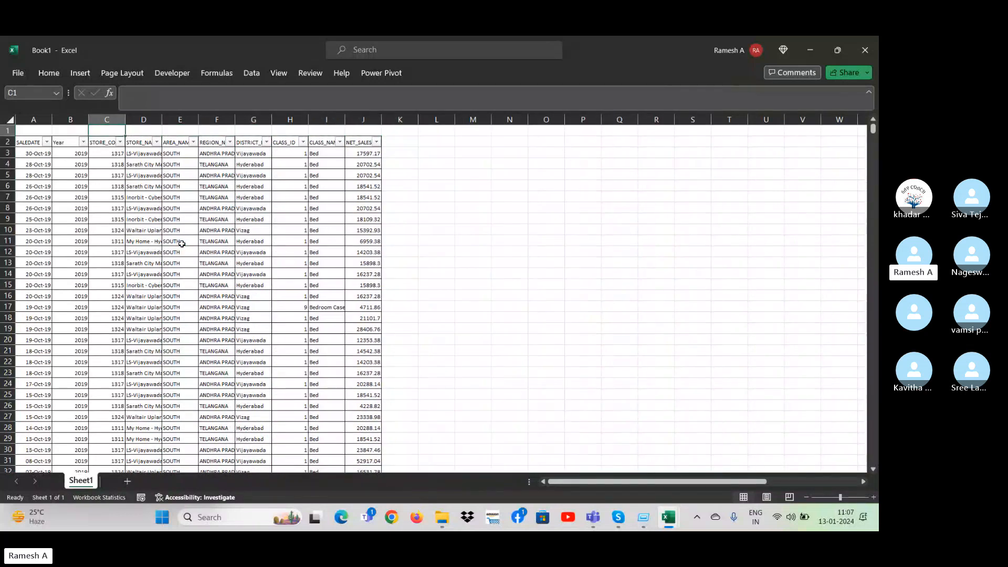
{"action": "key", "text": "Right"}
{"action": "key", "text": "Right"}
{"action": "key", "text": "Left"}
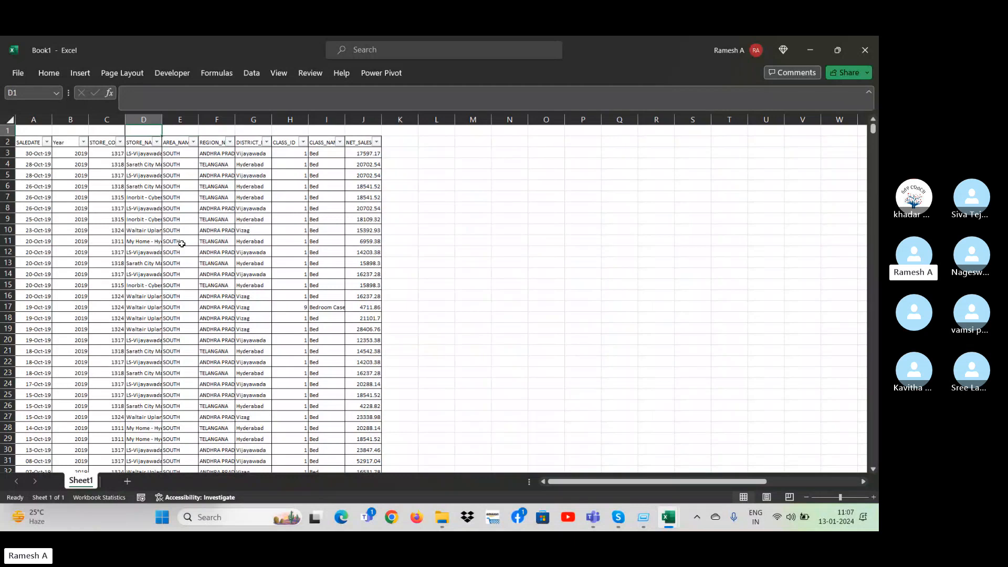
{"action": "key", "text": "ctrl+space"}
{"action": "key", "text": "shift+Left"}
{"action": "key", "text": "shift+Left"}
{"action": "key", "text": "shift+Right"}
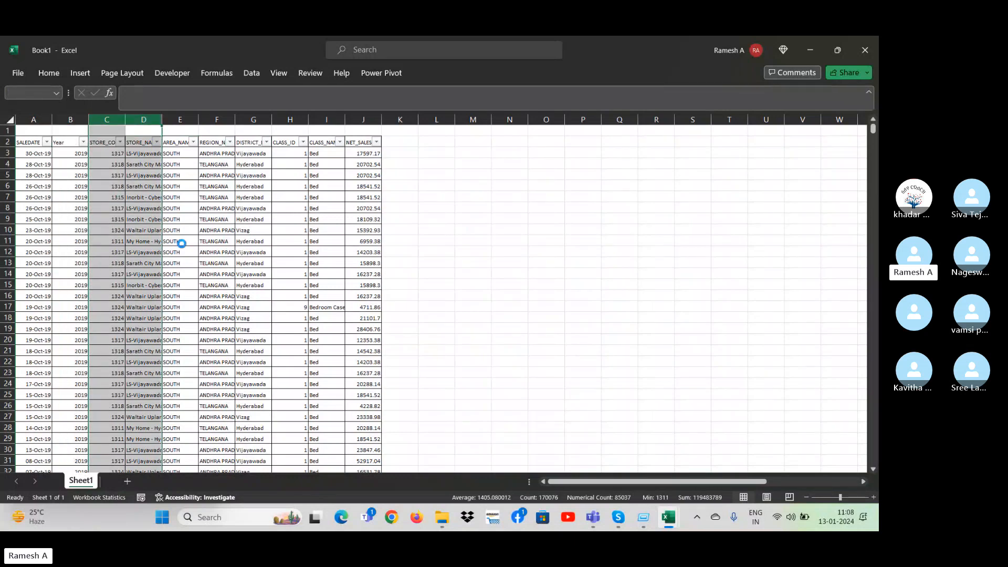
{"action": "key", "text": "ctrl+minus"}
Remove the AutoFilter from the dataset's header row.
{"action": "key", "text": "Down"}
{"action": "key", "text": "Down"}
{"action": "key", "text": "Up"}
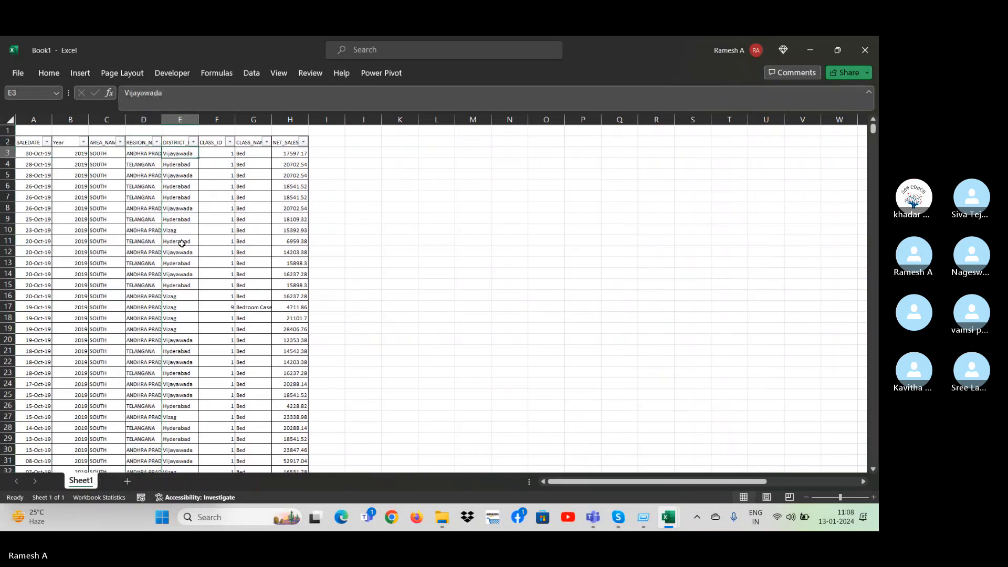
{"action": "key", "text": "Right"}
Enter the label Iferror in cell K5, outside the dataset.
{"action": "key", "text": "Right"}
{"action": "key", "text": "alt+d"}
{"action": "key", "text": "f"}
{"action": "key", "text": "f"}
{"action": "key", "text": "Right"}
{"action": "key", "text": "Right"}
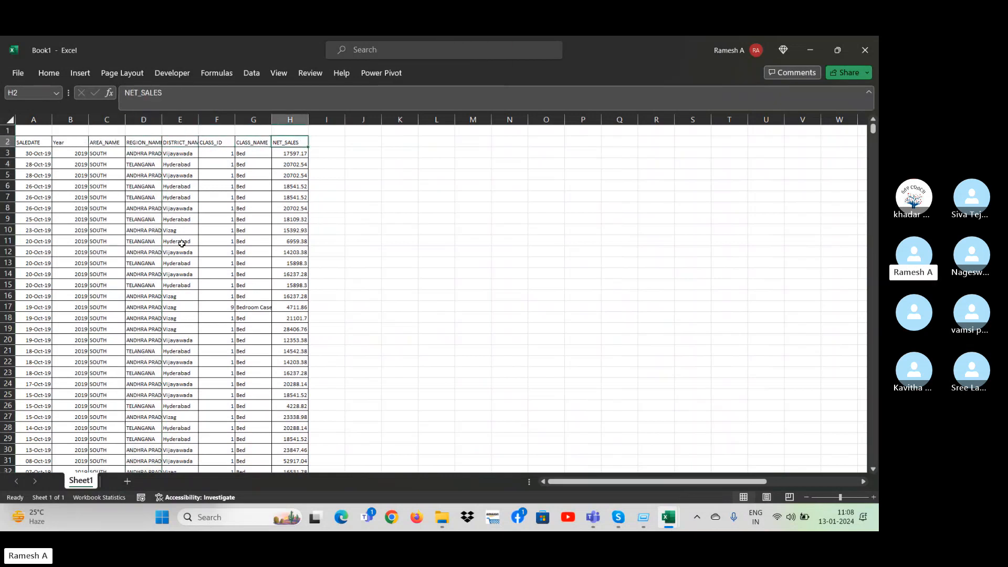
{"action": "key", "text": "Right"}
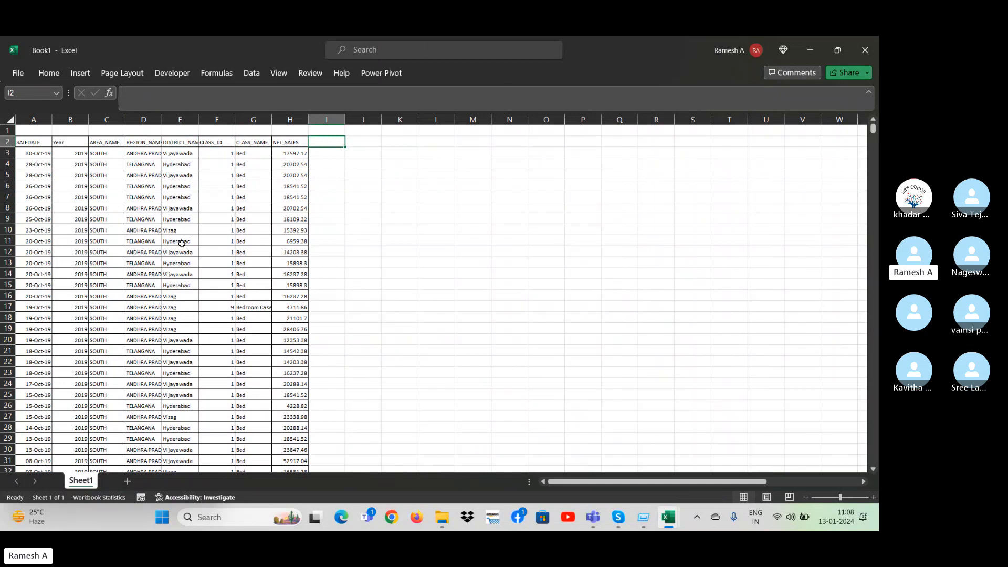
{"action": "key", "text": "Right"}
{"action": "key", "text": "Right"}
{"action": "key", "text": "Down"}
{"action": "key", "text": "Down"}
{"action": "key", "text": "Down"}
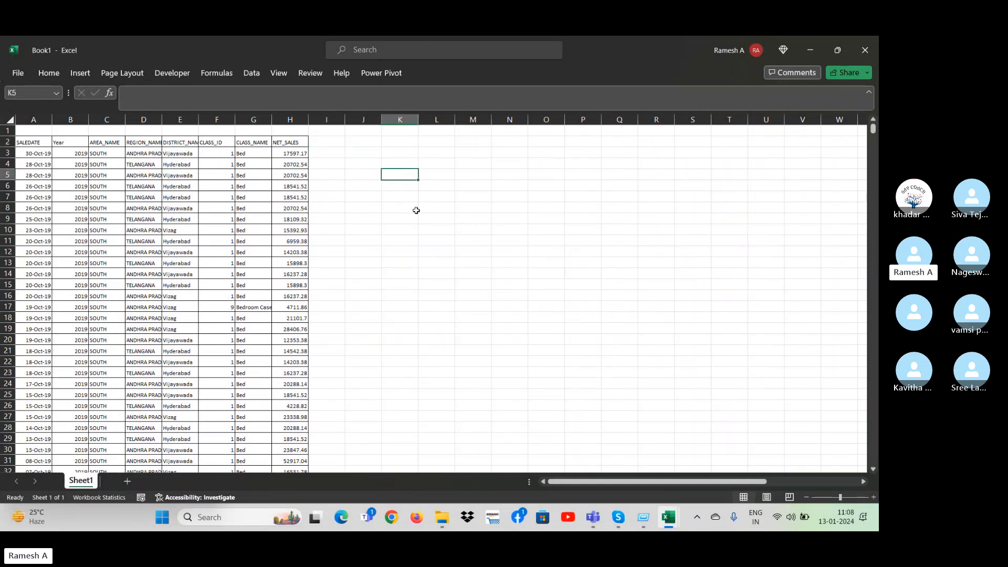
{"action": "type", "text": "Iferr"}
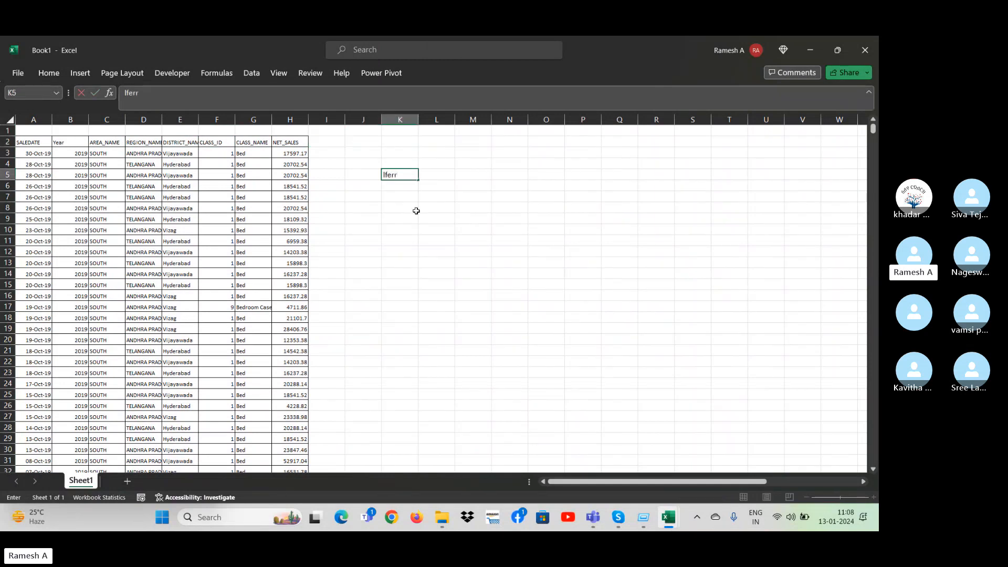
{"action": "type", "text": "or"}
{"action": "key", "text": "Return"}
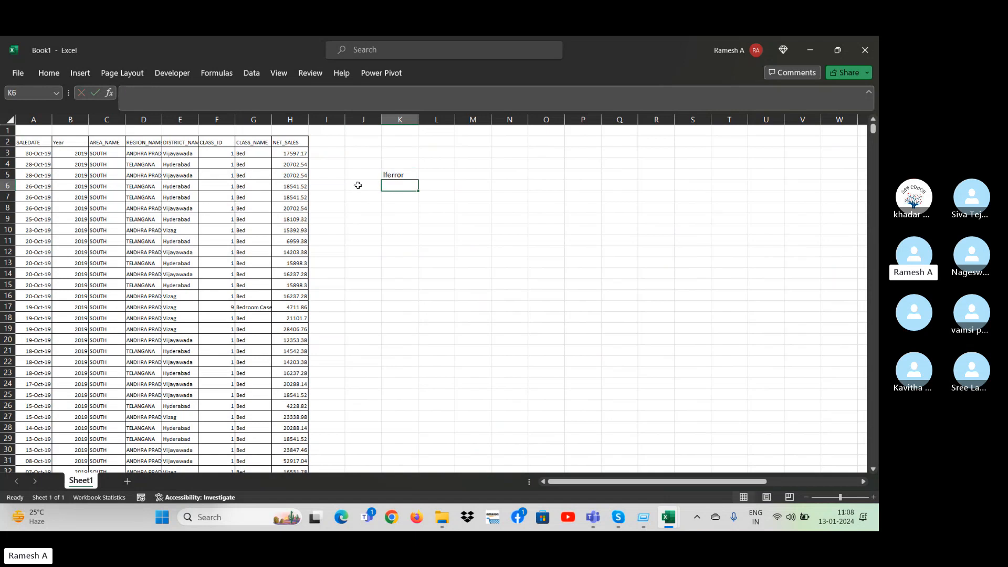
{"action": "left_click", "coordinate": [549, 227]}
{"action": "key", "text": "Left"}
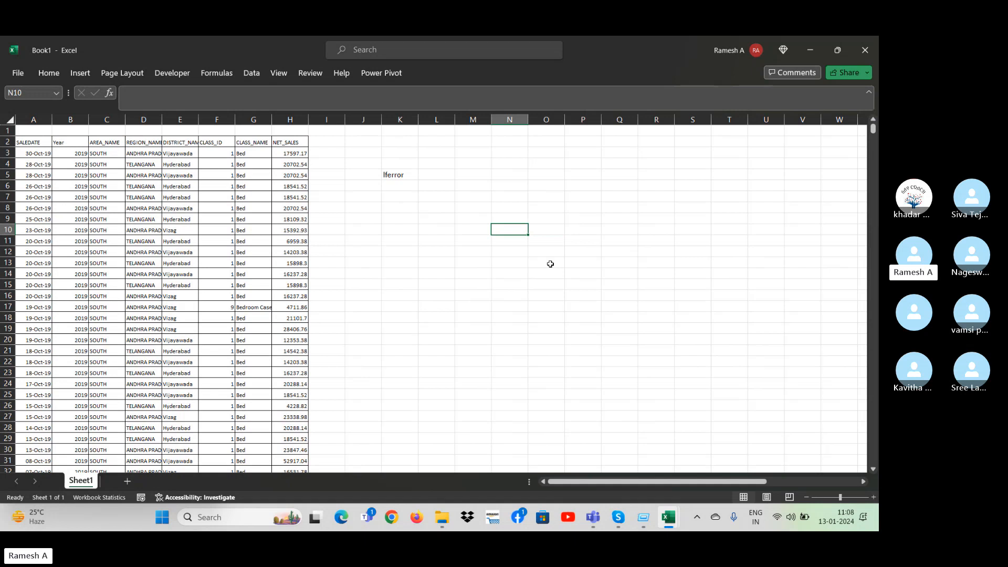
{"action": "key", "text": "ctrl+Down"}
{"action": "key", "text": "ctrl+Left"}
{"action": "key", "text": "ctrl+Home"}
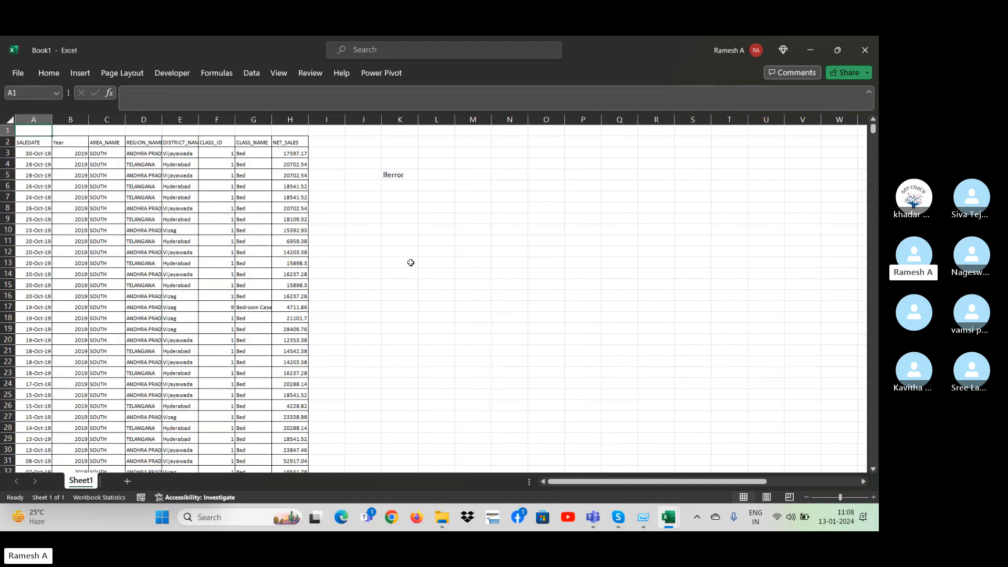
Copy the first seven REGION_NAME values, D3:D9, and paste them starting at cell R5.
{"action": "left_click", "coordinate": [143, 163]}
{"action": "key", "text": "Up"}
{"action": "key", "text": "Up"}
{"action": "key", "text": "Down"}
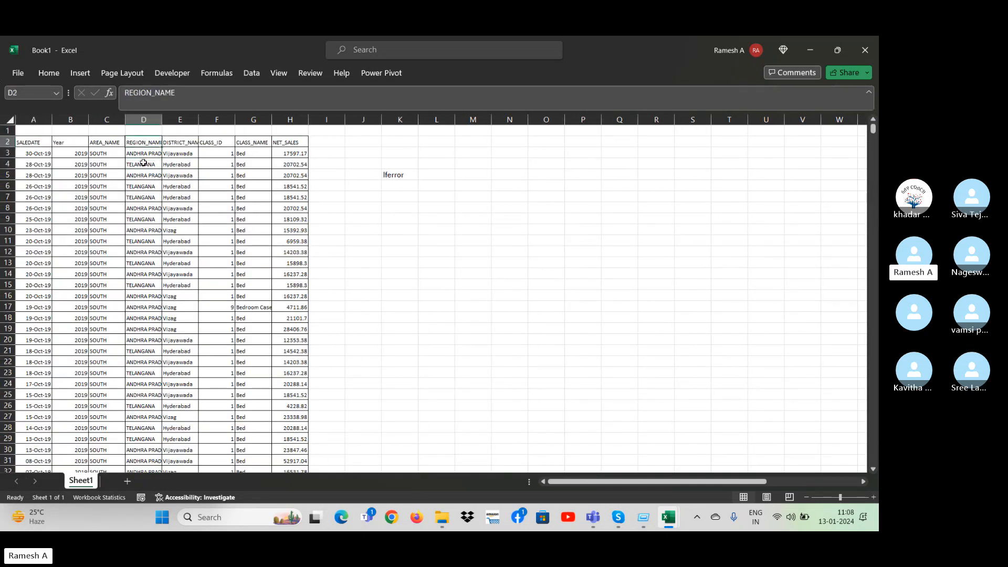
{"action": "key", "text": "shift+Down"}
{"action": "key", "text": "shift+Down"}
{"action": "key", "text": "shift+Down"}
{"action": "key", "text": "shift+Down"}
{"action": "key", "text": "shift+Down"}
{"action": "key", "text": "shift+Down"}
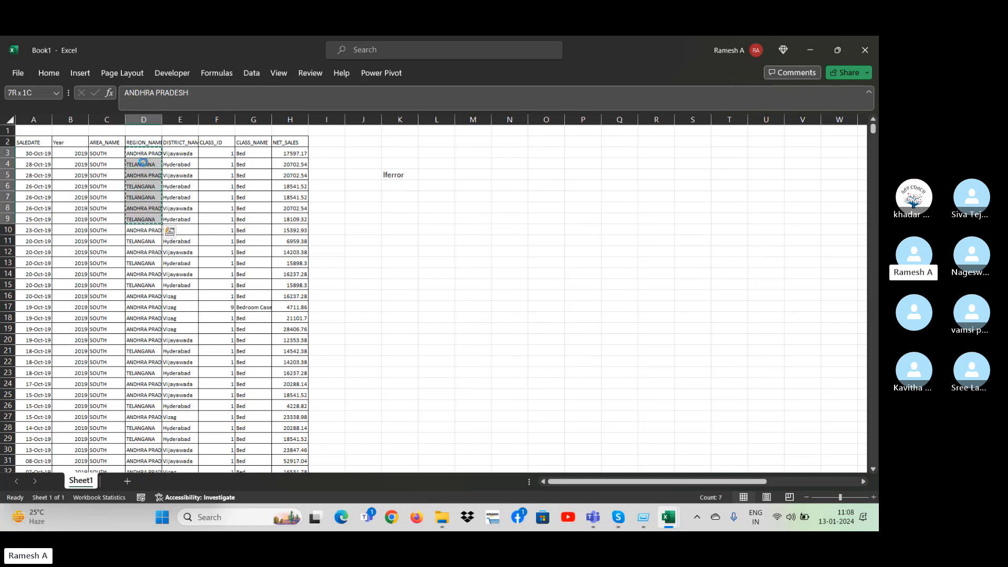
{"action": "key", "text": "ctrl+c"}
{"action": "key", "text": "Right"}
{"action": "key", "text": "Right"}
{"action": "key", "text": "Right"}
{"action": "key", "text": "Right"}
{"action": "key", "text": "Right"}
{"action": "key", "text": "Right"}
{"action": "key", "text": "Right"}
{"action": "key", "text": "Right"}
{"action": "key", "text": "Right"}
{"action": "key", "text": "Right"}
{"action": "key", "text": "Right"}
{"action": "key", "text": "Right"}
{"action": "key", "text": "Right"}
{"action": "key", "text": "Right"}
{"action": "key", "text": "Down"}
{"action": "key", "text": "Down"}
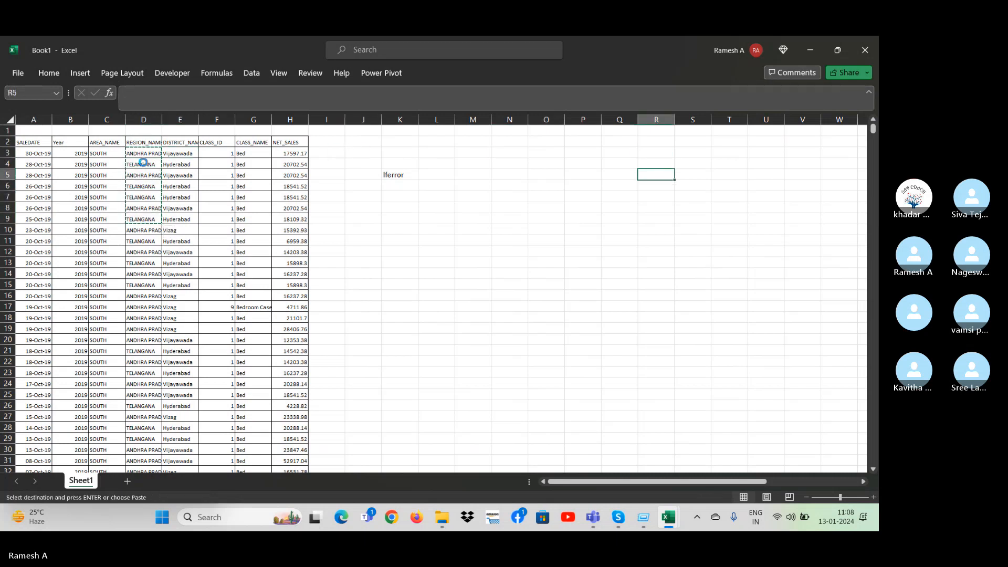
{"action": "key", "text": "ctrl+v"}
{"action": "key", "text": "Right"}
{"action": "key", "text": "ctrl"}
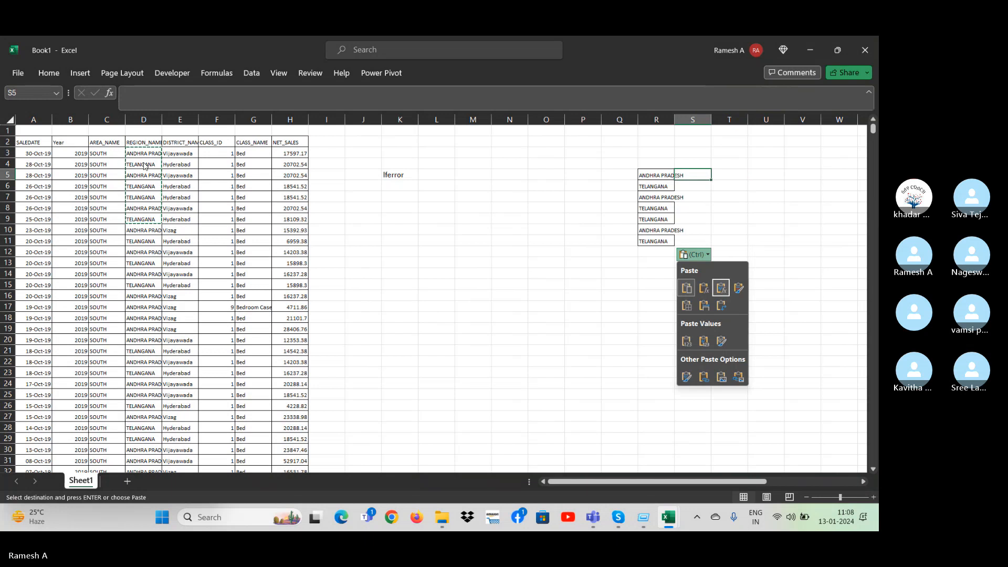
{"action": "key", "text": "Escape"}
Copy the first seven NET_SALES values, H3:H9, and paste them beside the region names starting at S5.
{"action": "left_click", "coordinate": [280, 153]}
{"action": "key", "text": "shift+Down"}
{"action": "key", "text": "shift+Down"}
{"action": "key", "text": "shift+Down"}
{"action": "key", "text": "shift+Down"}
{"action": "key", "text": "shift+Down"}
{"action": "key", "text": "shift+Down"}
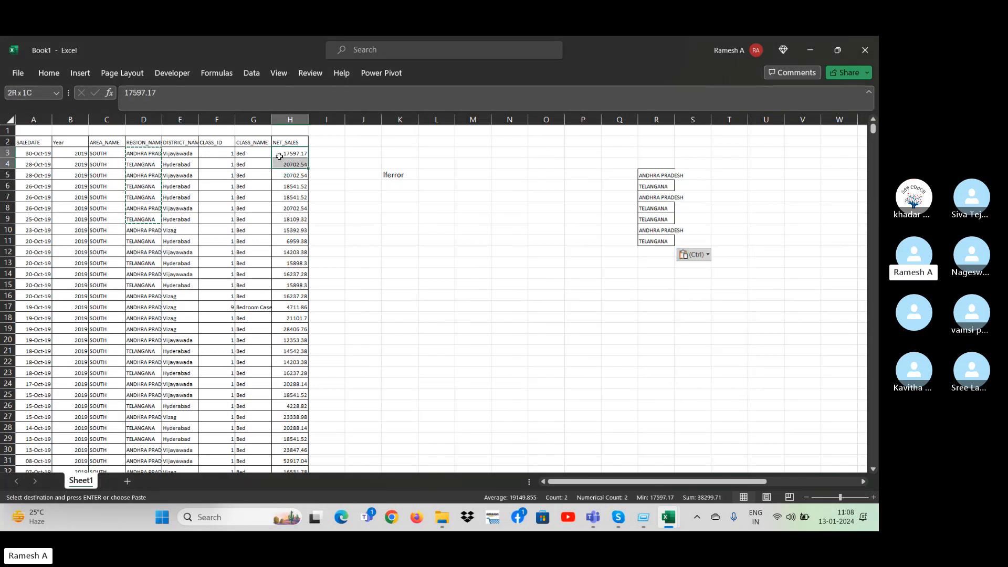
{"action": "key", "text": "ctrl+c"}
{"action": "key", "text": "Right"}
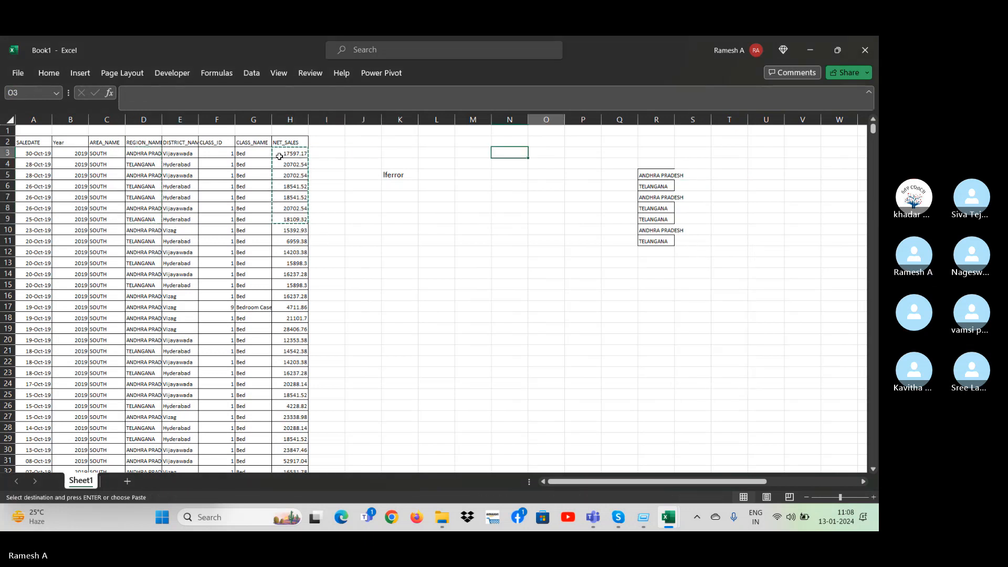
{"action": "key", "text": "Right"}
{"action": "key", "text": "Right"}
{"action": "key", "text": "Right"}
{"action": "key", "text": "Right"}
{"action": "key", "text": "Right"}
{"action": "key", "text": "Right"}
{"action": "key", "text": "Right"}
{"action": "key", "text": "Right"}
{"action": "key", "text": "Right"}
{"action": "key", "text": "Right"}
{"action": "key", "text": "Down"}
{"action": "key", "text": "Down"}
{"action": "key", "text": "ctrl+v"}
AutoFit the widths of columns R and S to the pasted block R5:S11.
{"action": "key", "text": "Left"}
{"action": "key", "text": "ctrl+shift+Right"}
{"action": "key", "text": "ctrl+shift+Down"}
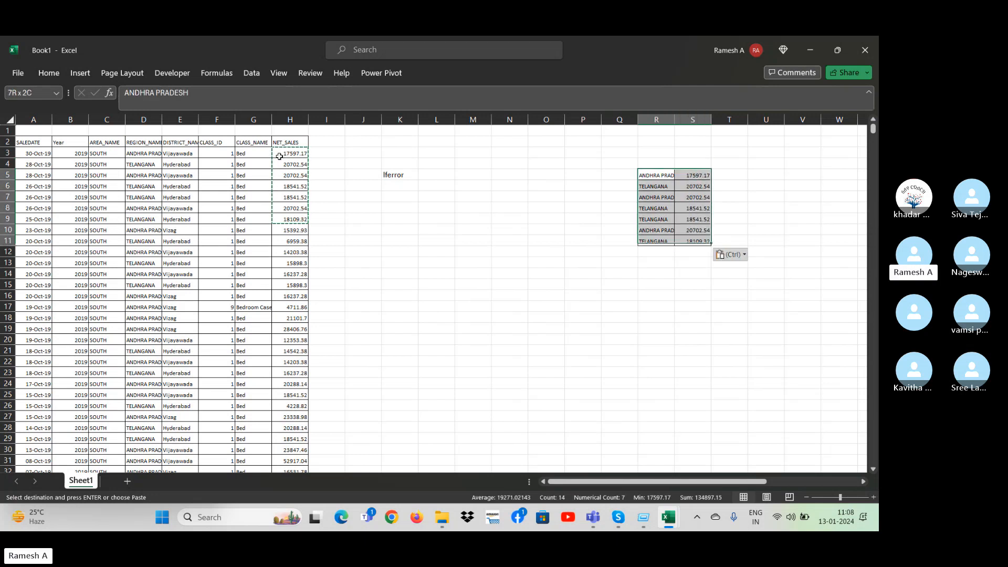
{"action": "key", "text": "alt+o"}
{"action": "key", "text": "c"}
{"action": "key", "text": "a"}
Add the headers City in R4 and Sale in S4 above the pasted values.
{"action": "key", "text": "Up"}
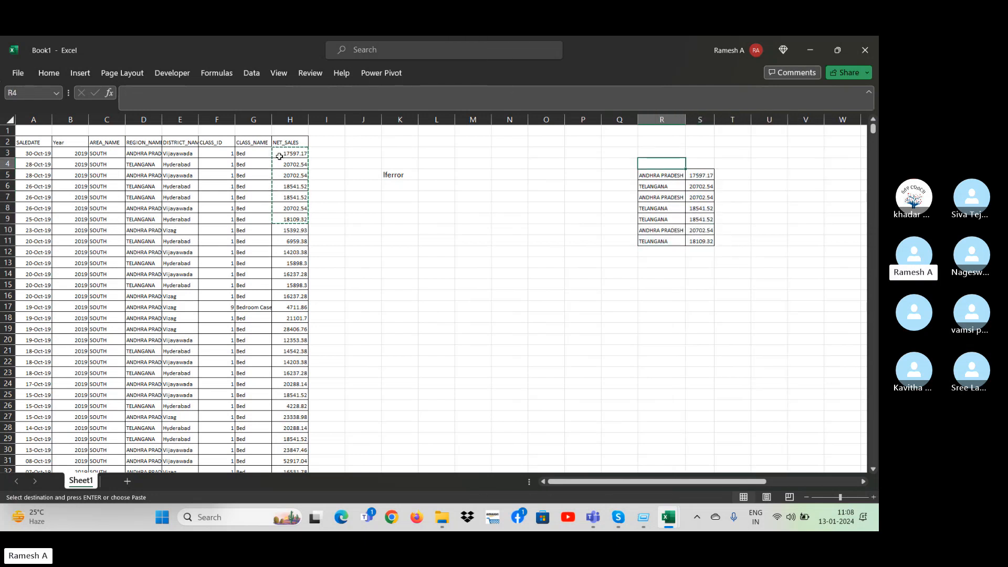
{"action": "type", "text": "City"}
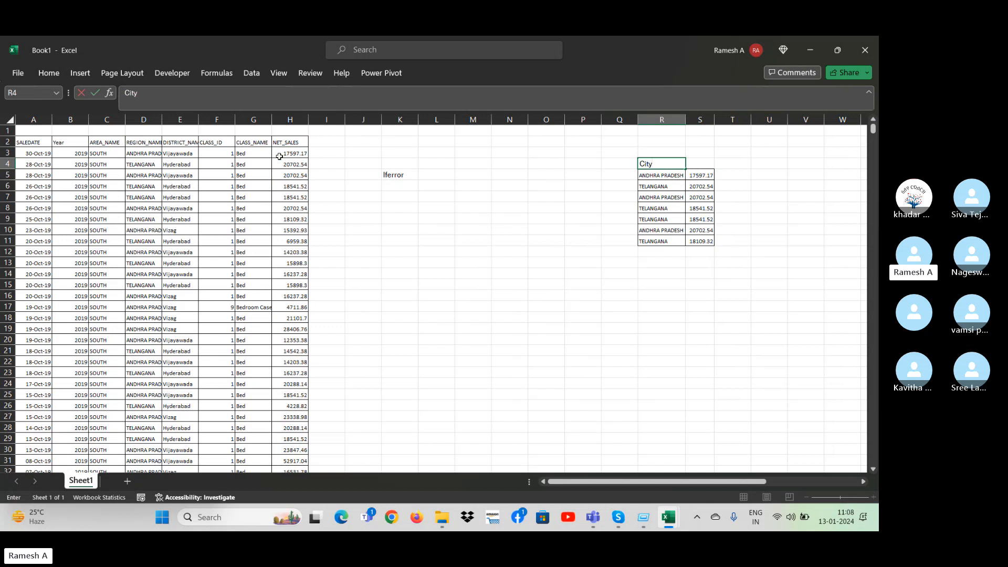
{"action": "key", "text": "Tab"}
{"action": "type", "text": "S"}
{"action": "key", "text": "Return"}
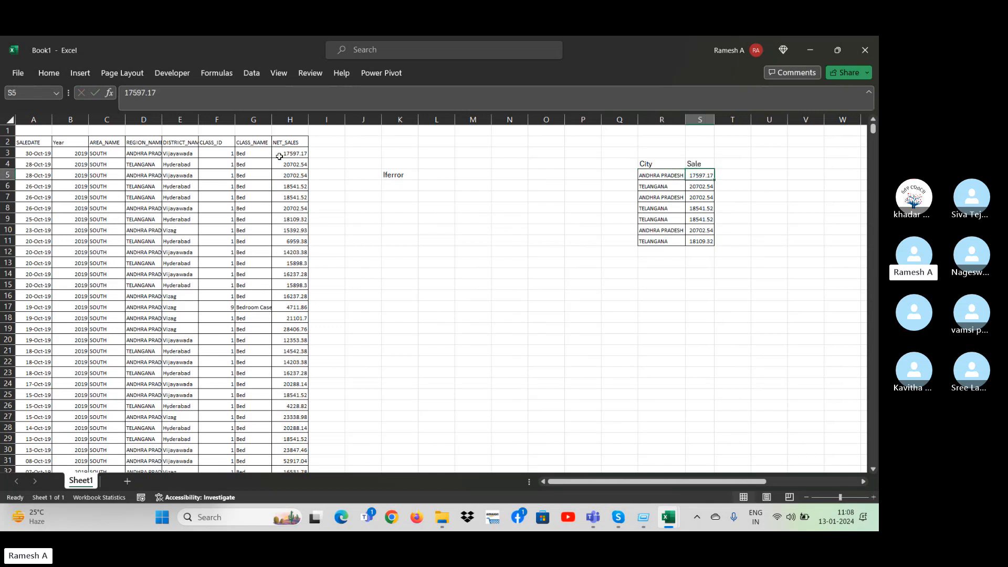
Replace the City values by entering Ty1 in R5 and filling the series down to R11.
{"action": "key", "text": "Down"}
{"action": "key", "text": "Left"}
{"action": "key", "text": "Down"}
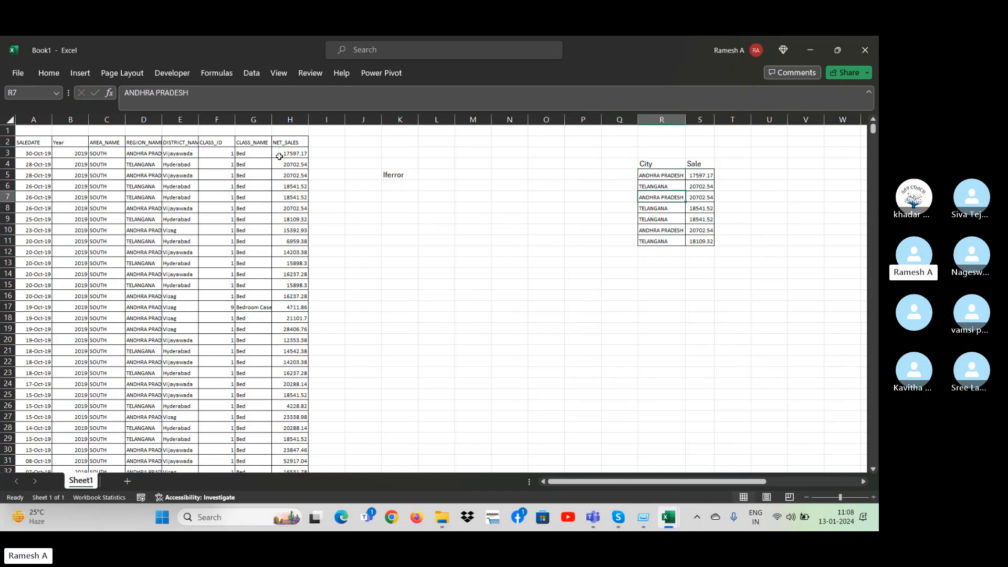
{"action": "key", "text": "Down"}
{"action": "key", "text": "Down"}
{"action": "key", "text": "Up"}
{"action": "key", "text": "Up"}
{"action": "key", "text": "Up"}
{"action": "key", "text": "Up"}
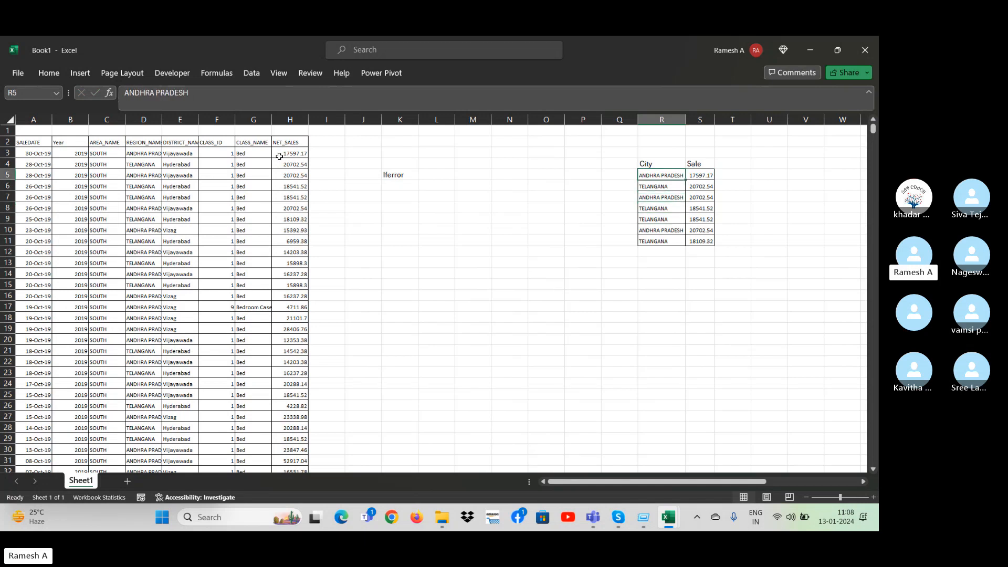
{"action": "type", "text": "TY"}
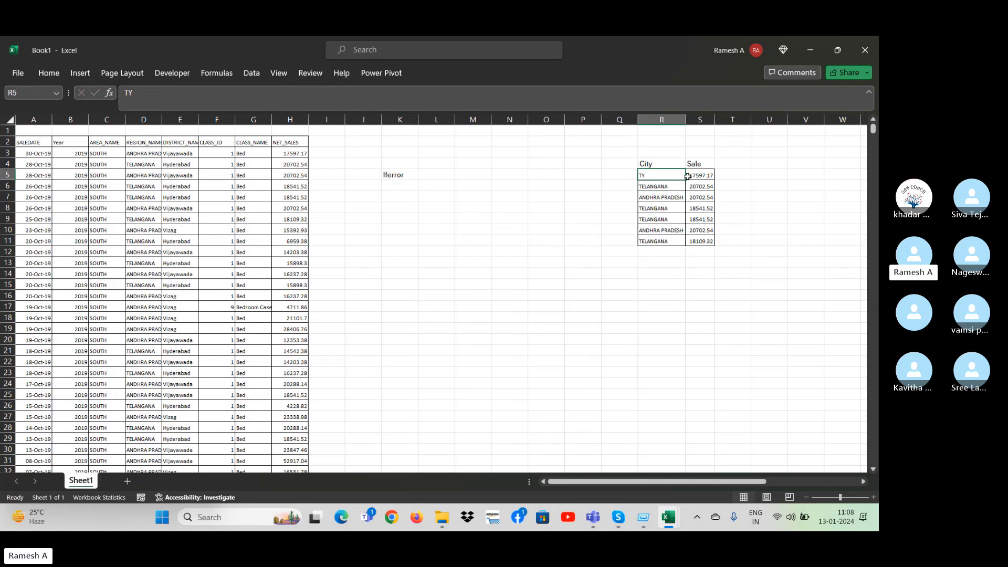
{"action": "type", "text": "T"}
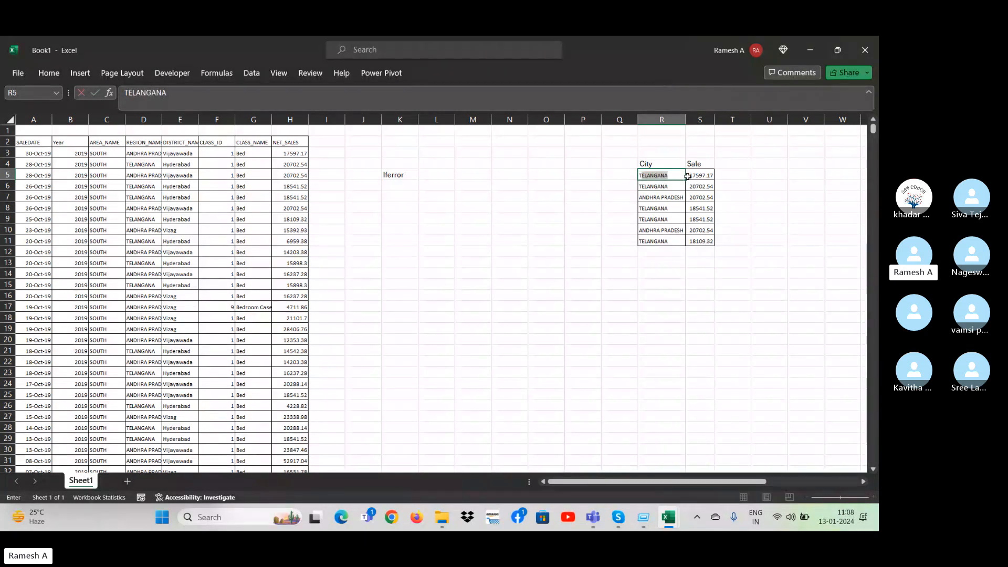
{"action": "type", "text": "y1"}
{"action": "key", "text": "Return"}
{"action": "key", "text": "Up"}
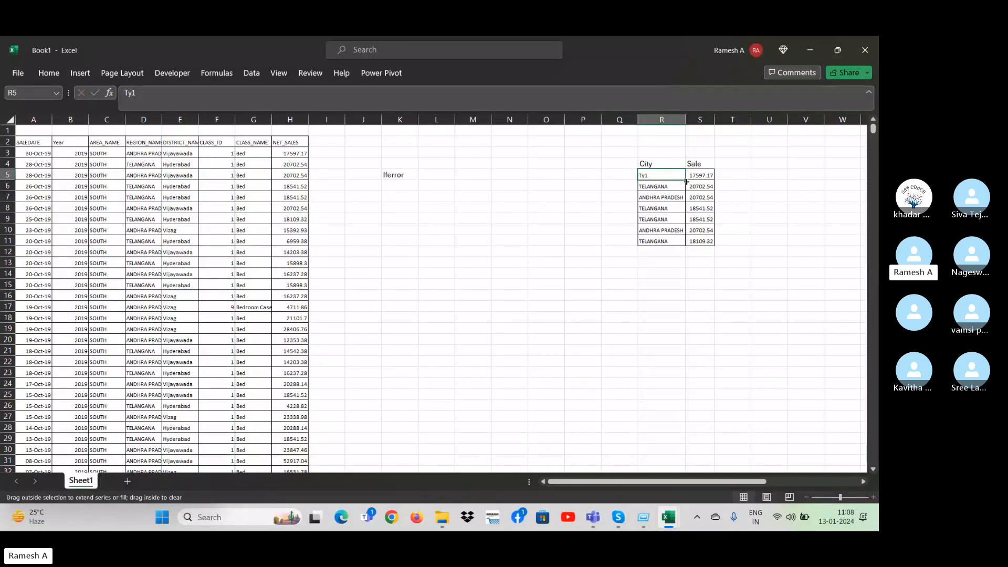
{"action": "left_click_drag", "start_coordinate": [686, 182], "coordinate": [686, 246]}
Enter the lookup values TY4 in P17 and Ty7 in P18.
{"action": "left_click", "coordinate": [599, 311]}
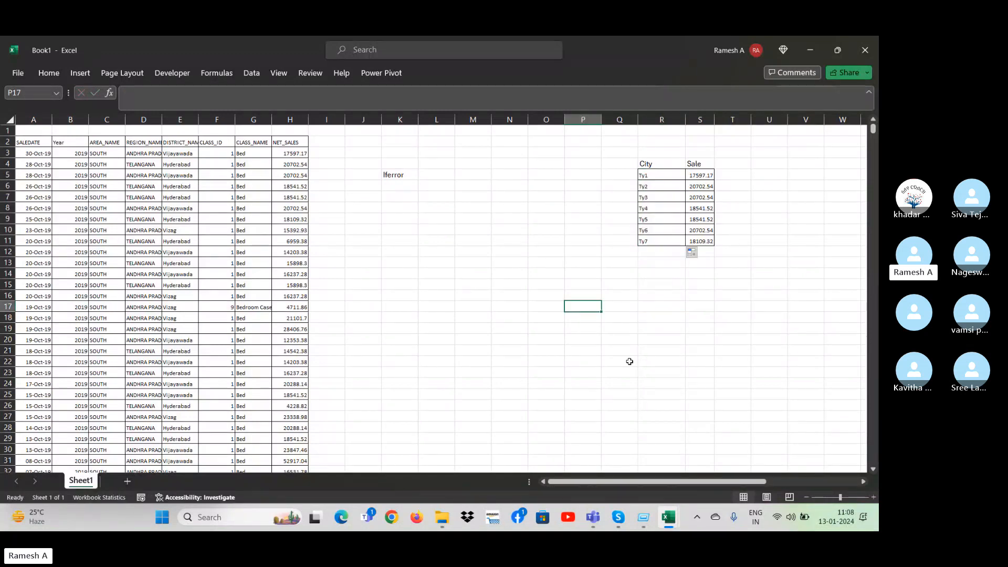
{"action": "type", "text": "TY4"}
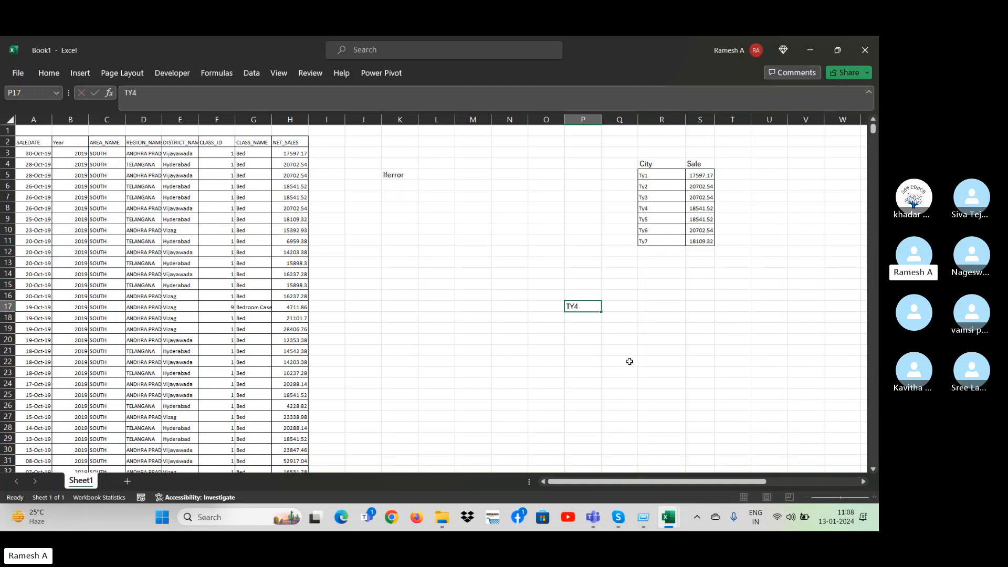
{"action": "key", "text": "Return"}
{"action": "type", "text": "Ty"}
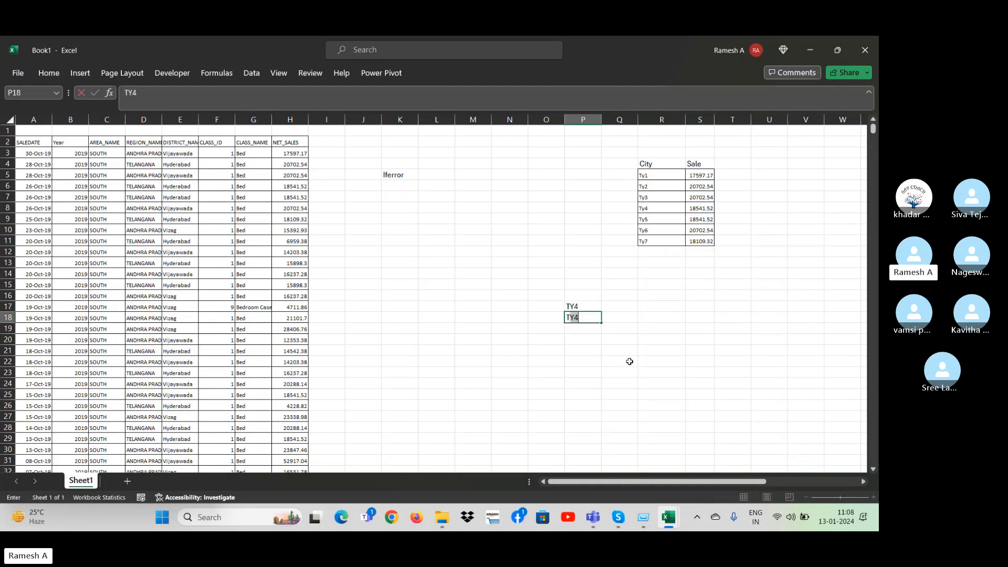
{"action": "type", "text": "7"}
{"action": "key", "text": "Return"}
{"action": "key", "text": "Up"}
{"action": "key", "text": "Up"}
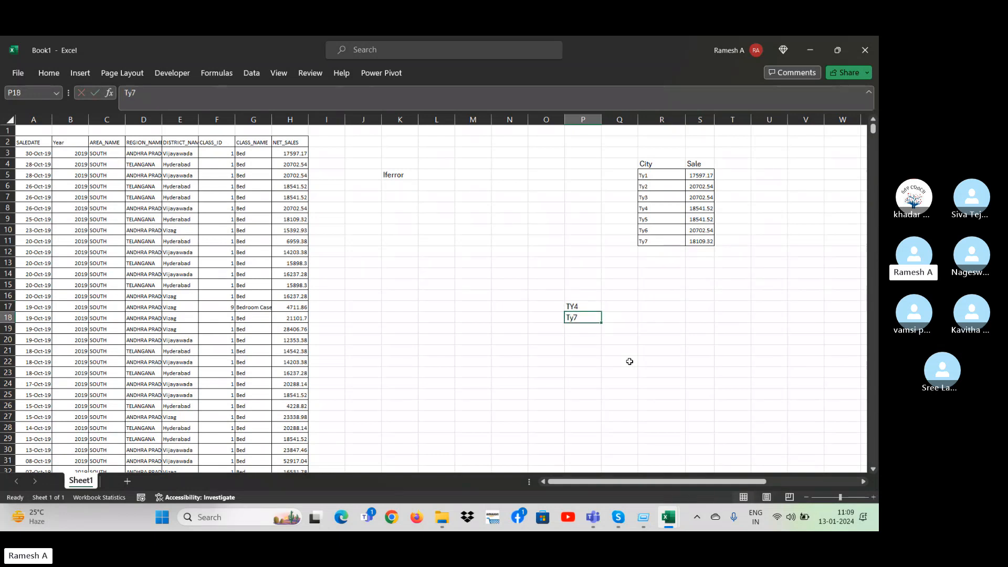
Enter =VLOOKUP(P17,$R$5:$S$11,2,0) in Q17 to return the sale for TY4.
{"action": "key", "text": "Right"}
{"action": "type", "text": "=v"}
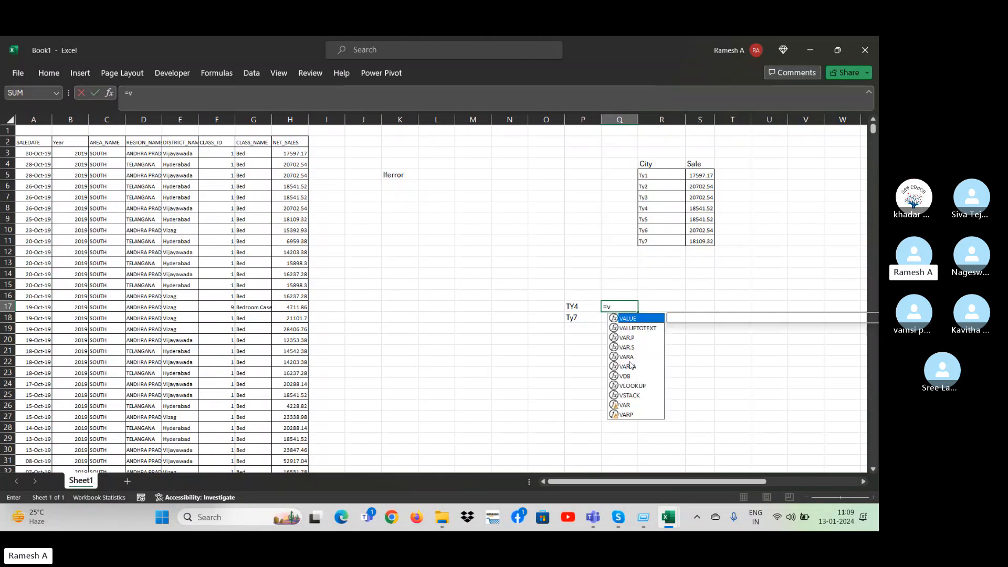
{"action": "type", "text": "lookup("}
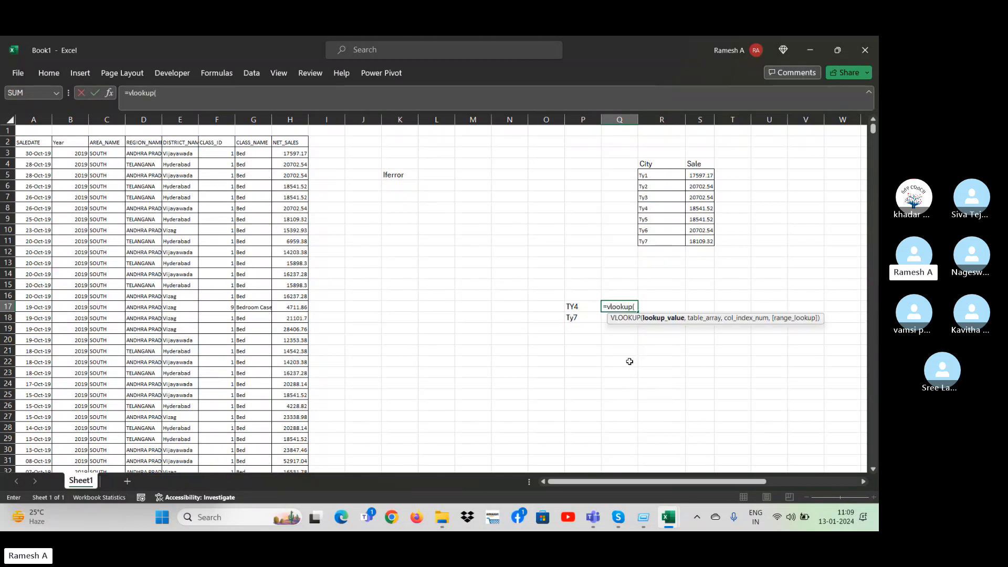
{"action": "key", "text": "Left"}
{"action": "type", "text": ","}
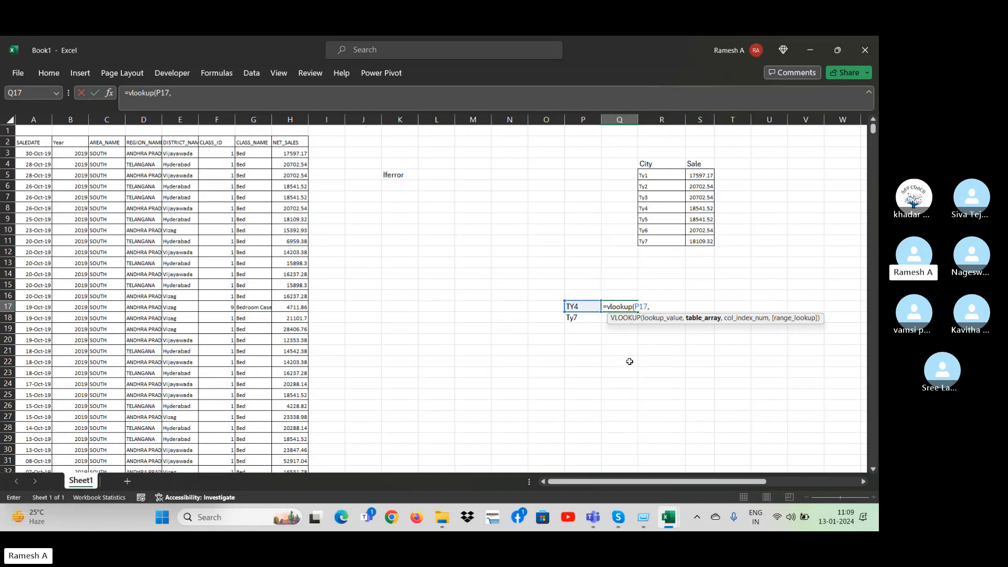
{"action": "left_click", "coordinate": [665, 179]}
{"action": "key", "text": "ctrl+shift+Right"}
{"action": "key", "text": "ctrl+shift+Down"}
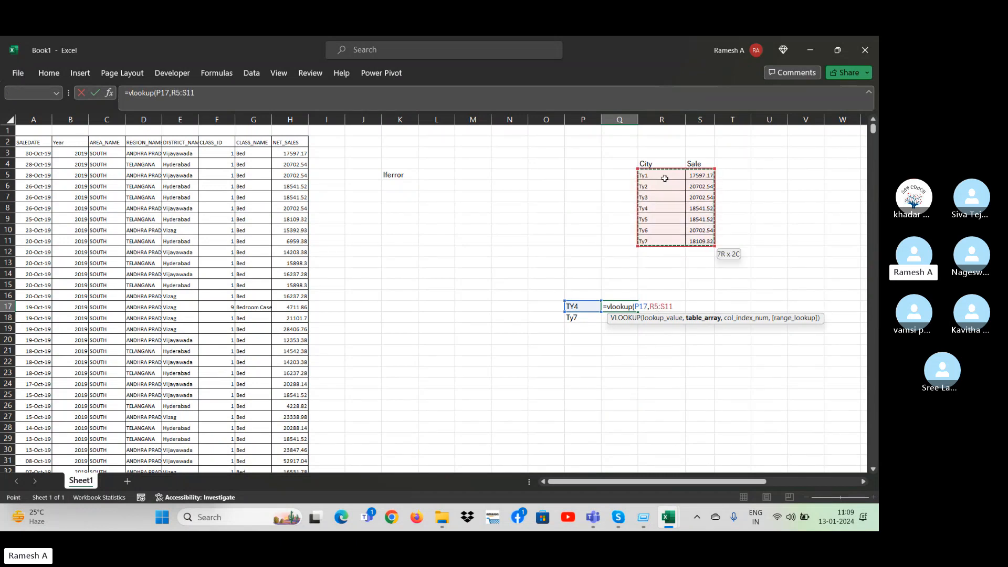
{"action": "key", "text": "F4"}
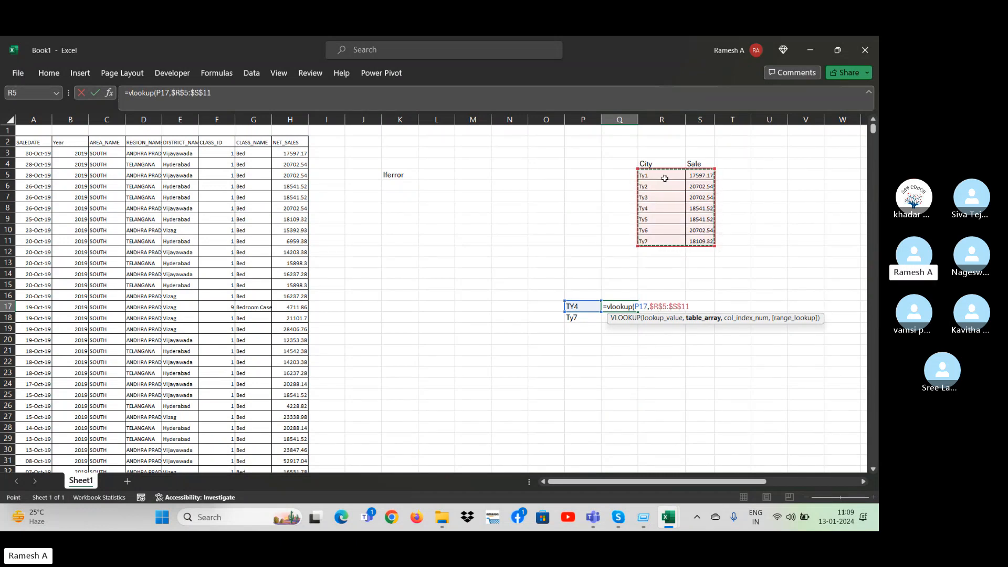
{"action": "type", "text": ",2,0"}
{"action": "key", "text": "Return"}
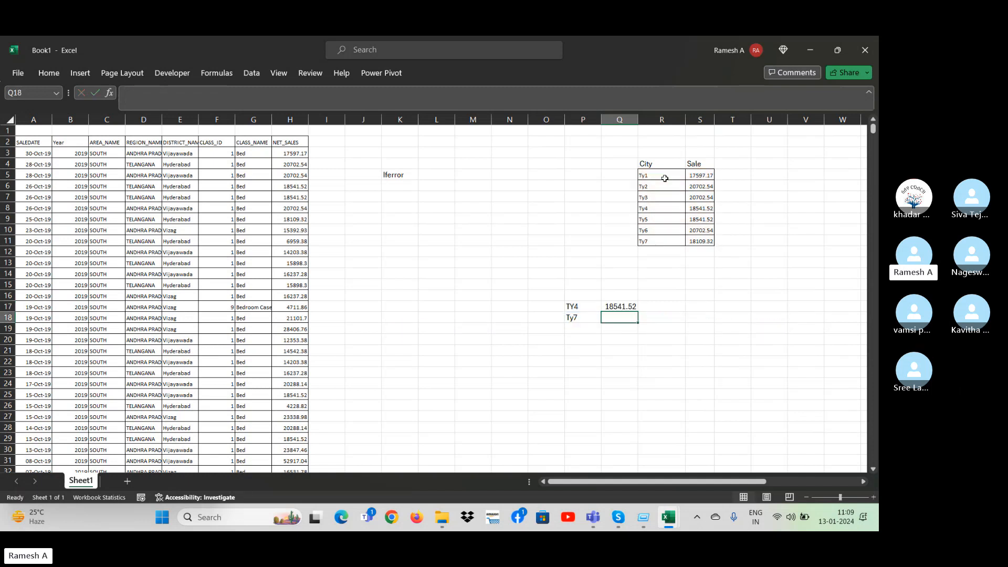
{"action": "key", "text": "Up"}
{"action": "key", "text": "F2"}
{"action": "key", "text": "Escape"}
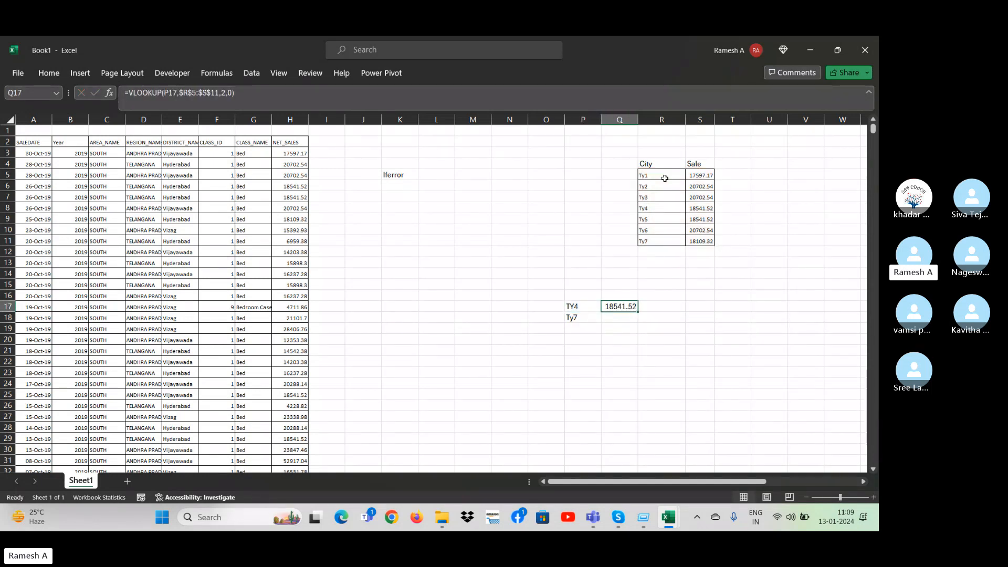
Copy the VLOOKUP formula from Q17 down to Q18 for Ty7.
{"action": "right_click", "coordinate": [659, 206]}
{"action": "key", "text": "Escape"}
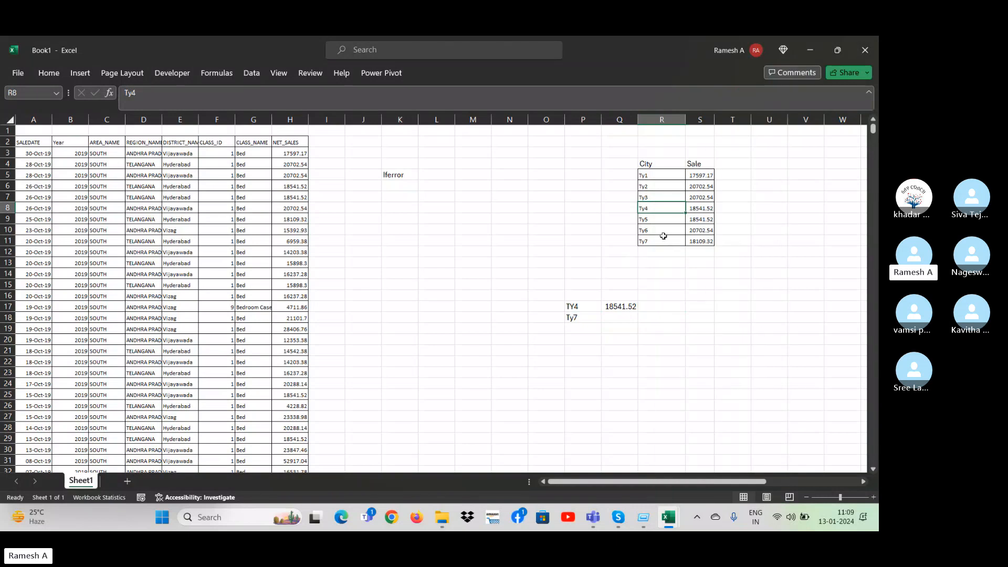
{"action": "left_click", "coordinate": [614, 318]}
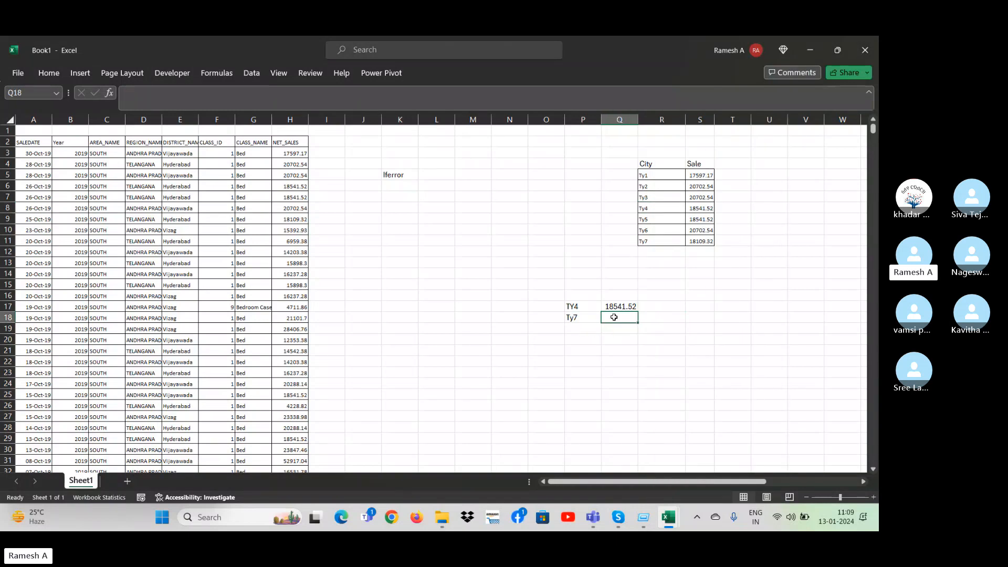
{"action": "key", "text": "Up"}
{"action": "key", "text": "shift+Down"}
{"action": "key", "text": "ctrl+d"}
Enter the lookup value TY78 in P19 and fill the series down to TY87 in P28.
{"action": "key", "text": "Down"}
{"action": "key", "text": "Down"}
{"action": "key", "text": "Left"}
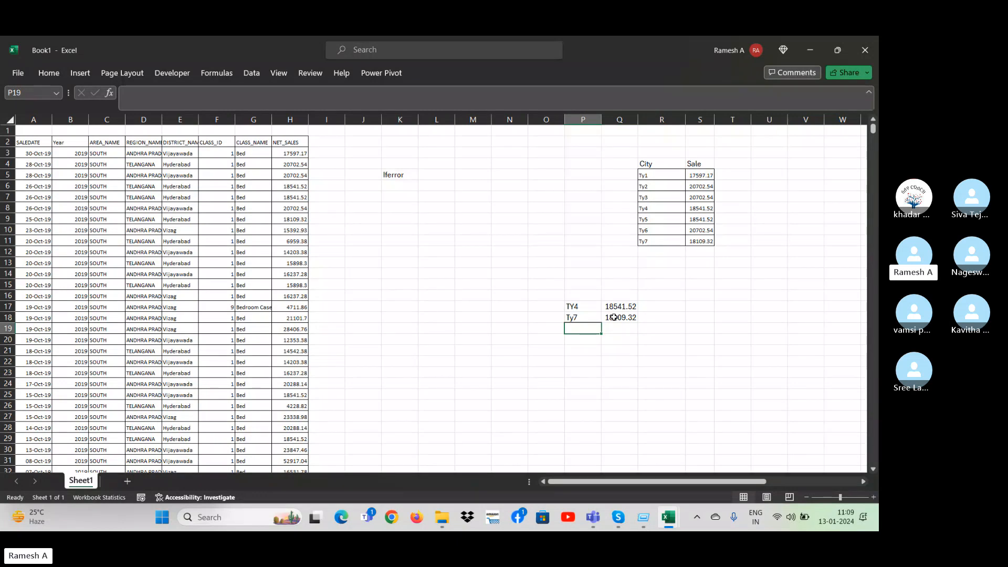
{"action": "type", "text": "TY7"}
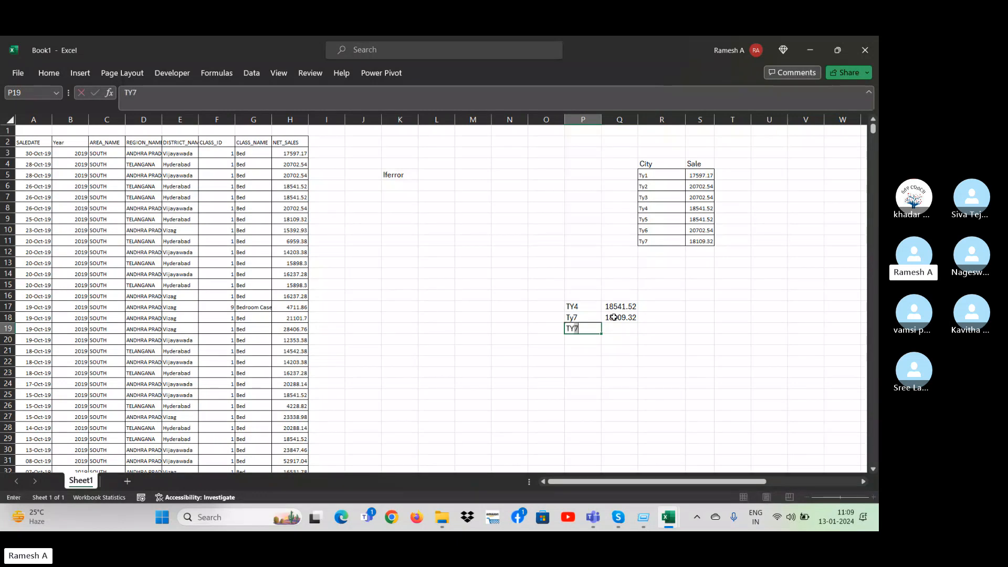
{"action": "type", "text": "8"}
{"action": "left_click_drag", "start_coordinate": [602, 334], "coordinate": [602, 435]}
Fill the VLOOKUP formula from Q18 down to Q28 beside the added lookup values.
{"action": "left_click", "coordinate": [621, 406]}
{"action": "key", "text": "Down"}
{"action": "key", "text": "Down"}
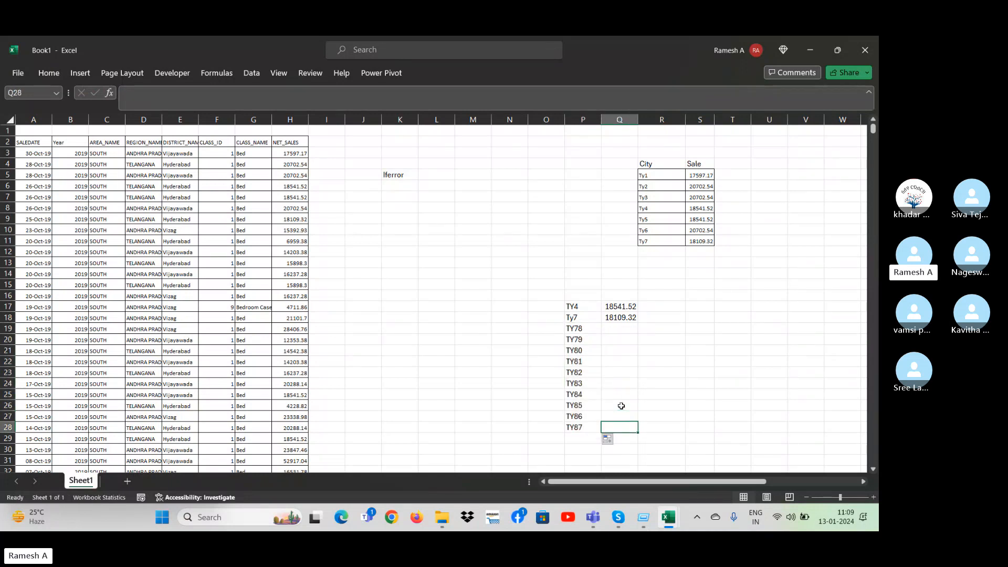
{"action": "key", "text": "ctrl+shift+Up"}
{"action": "key", "text": "ctrl+d"}
{"action": "key", "text": "Down"}
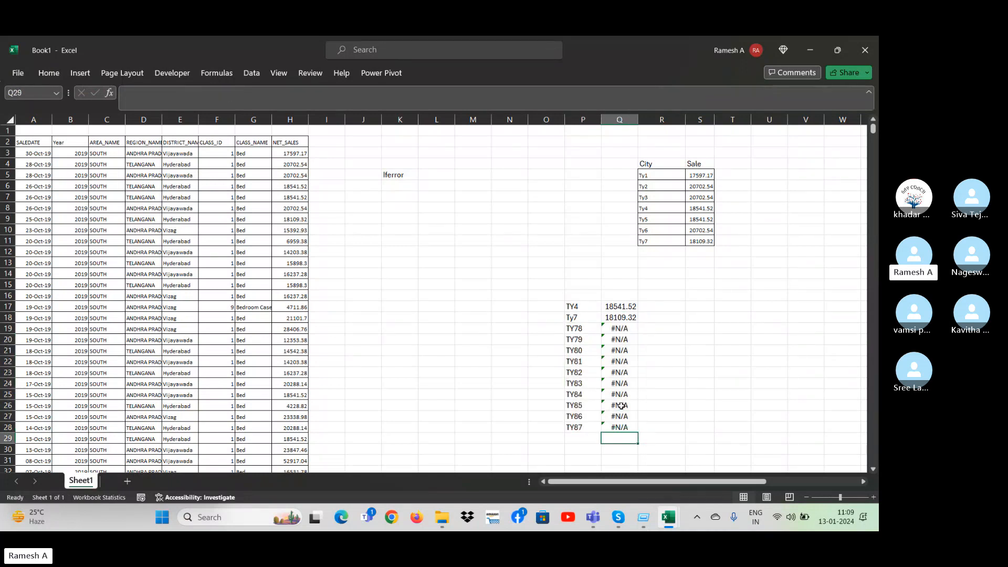
{"action": "key", "text": "Up"}
{"action": "key", "text": "Up"}
{"action": "key", "text": "Up"}
{"action": "key", "text": "Up"}
{"action": "key", "text": "Up"}
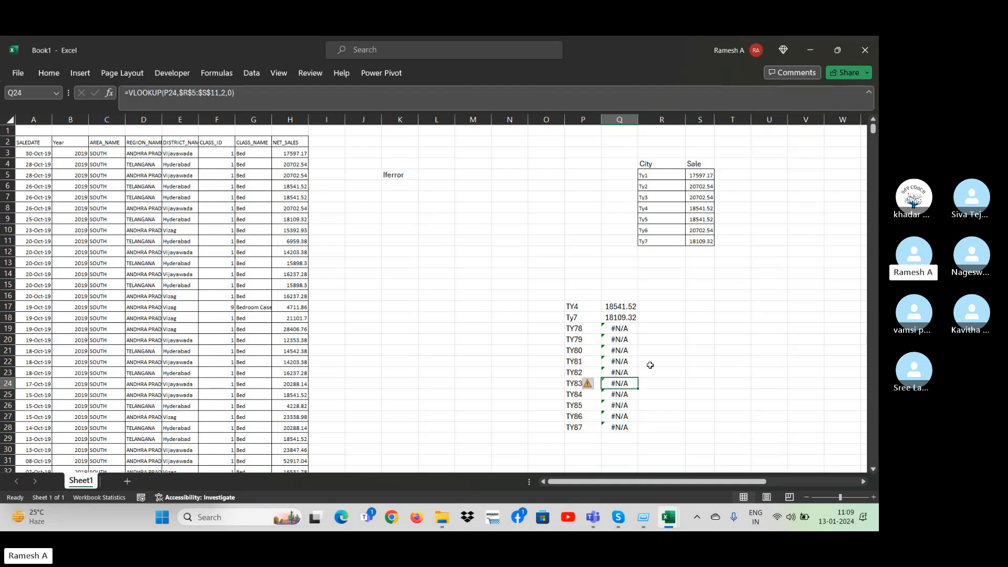
{"action": "left_click", "coordinate": [616, 341]}
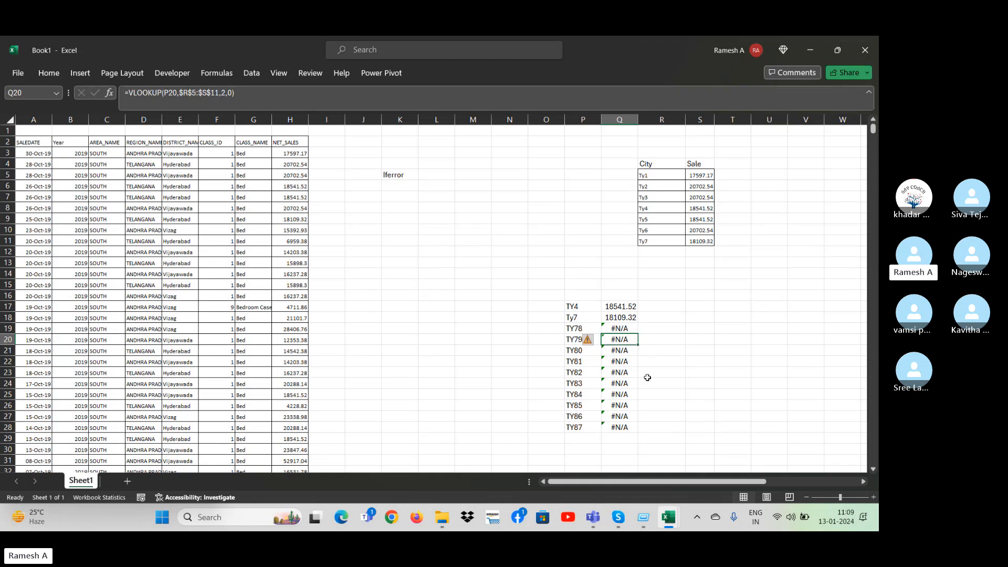
{"action": "left_click", "coordinate": [669, 339]}
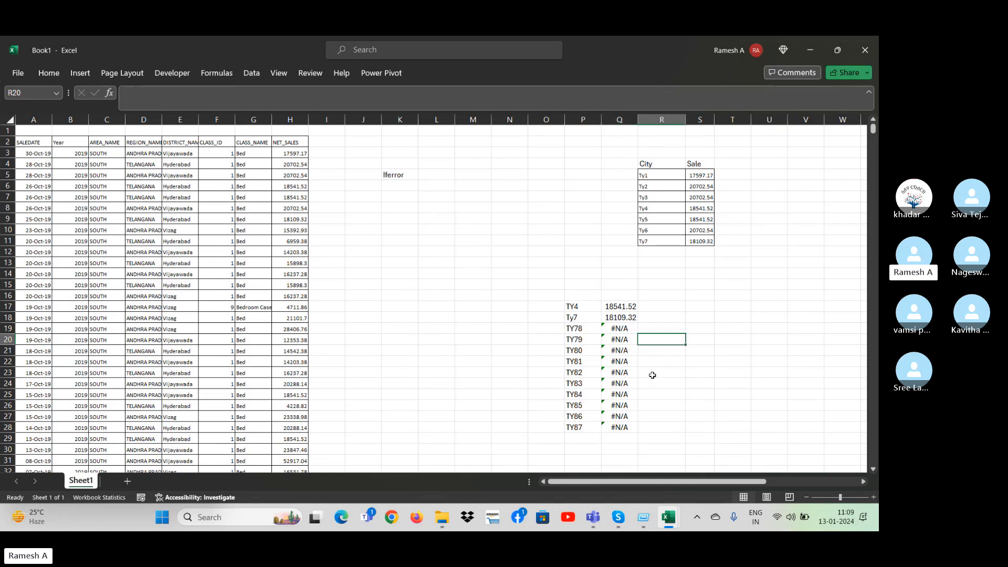
Try to total the lookup results Q17:Q28 with a SUM formula in Q29, and clear the cell again.
{"action": "left_click", "coordinate": [623, 428]}
{"action": "key", "text": "Down"}
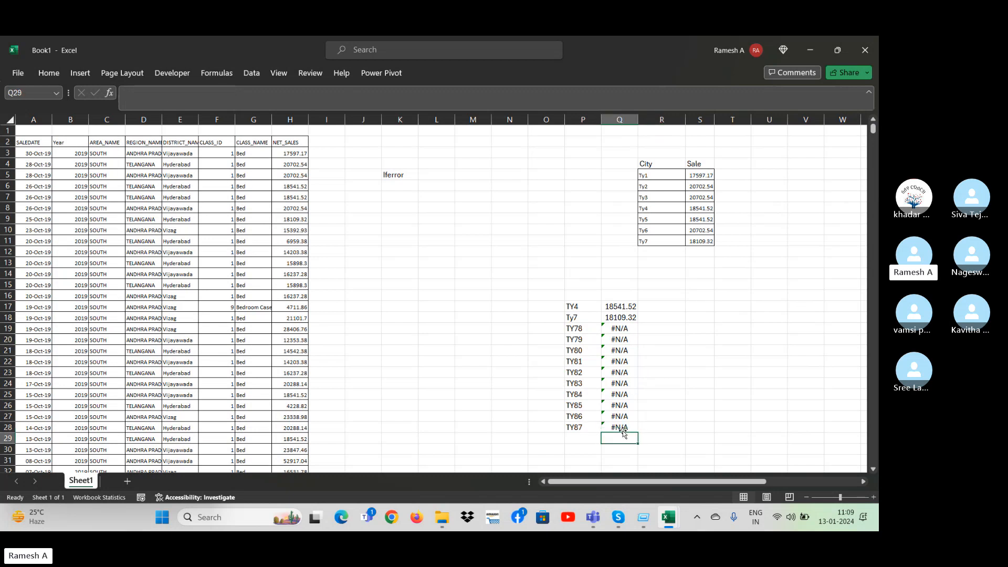
{"action": "key", "text": "alt+equal"}
{"action": "key", "text": "Return"}
{"action": "key", "text": "Up"}
{"action": "key", "text": "Delete"}
{"action": "key", "text": "alt+equal"}
{"action": "key", "text": "Right"}
{"action": "key", "text": "Right"}
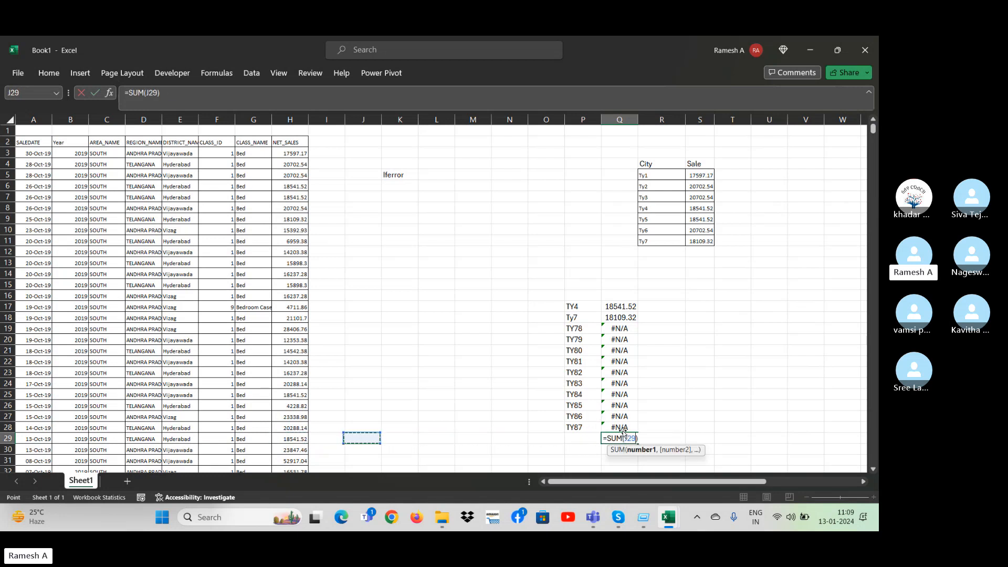
{"action": "key", "text": "Right"}
{"action": "key", "text": "Right"}
{"action": "key", "text": "Right"}
{"action": "key", "text": "Right"}
{"action": "key", "text": "Right"}
{"action": "key", "text": "Right"}
{"action": "key", "text": "Right"}
{"action": "key", "text": "Up"}
{"action": "key", "text": "ctrl+shift+Up"}
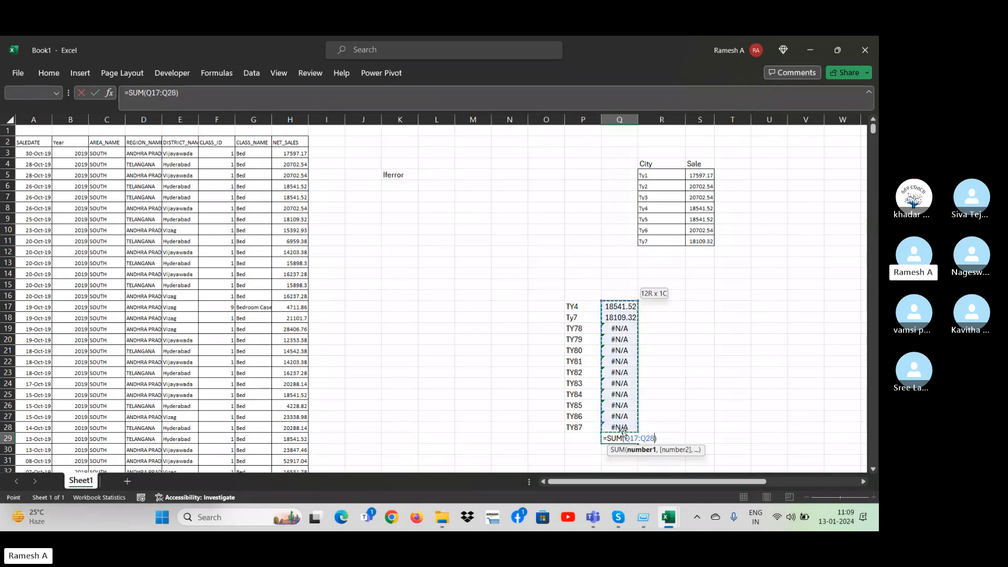
{"action": "key", "text": "ctrl+Return"}
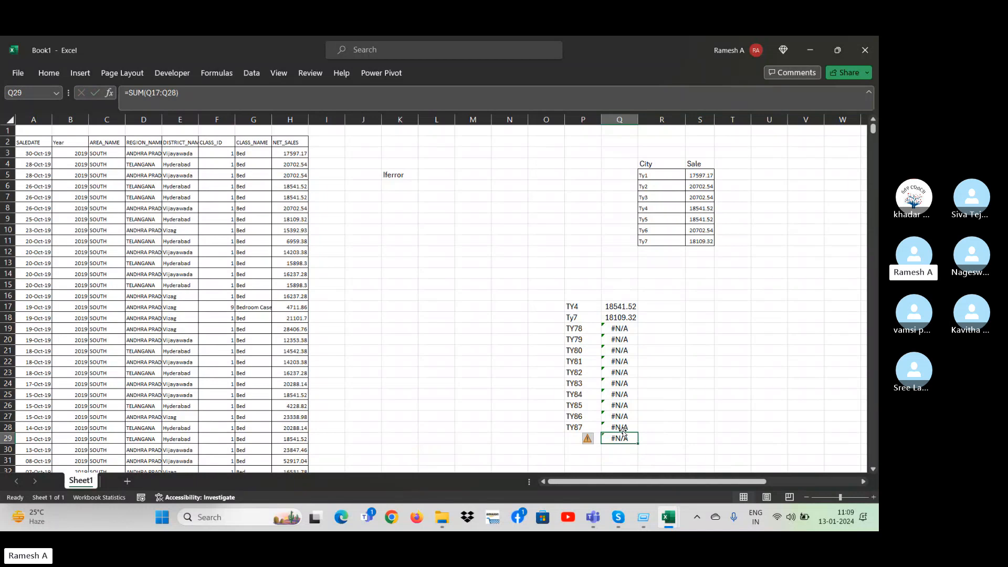
{"action": "key", "text": "Delete"}
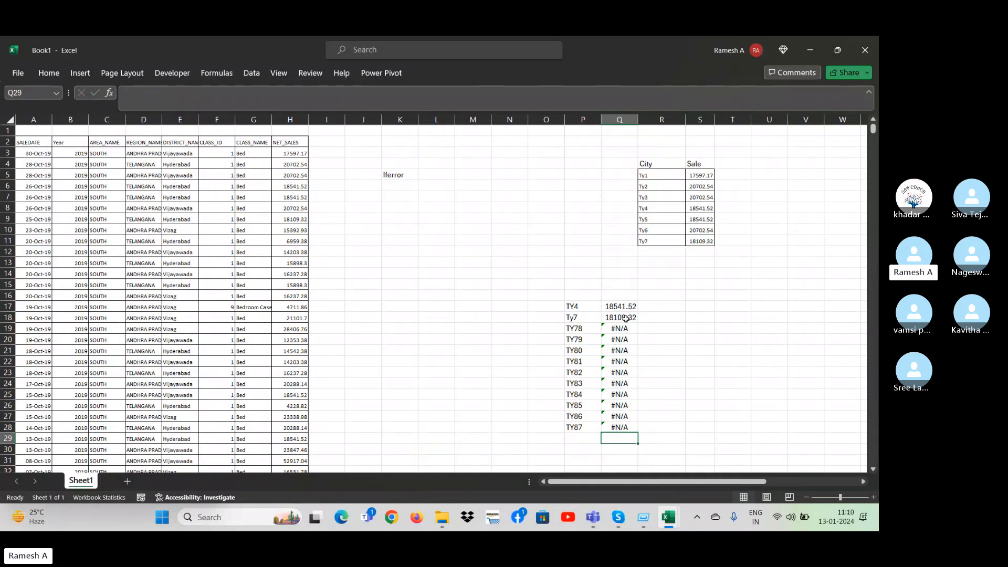
Wrap the VLOOKUP in Q17 in IFERROR with an empty string ("") as the error value.
{"action": "left_click", "coordinate": [614, 305]}
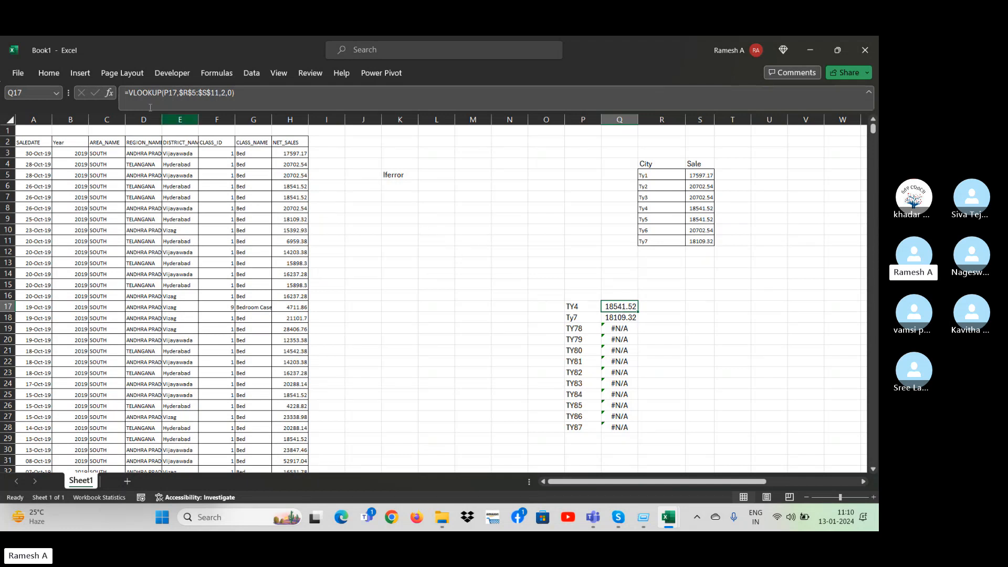
{"action": "left_click", "coordinate": [128, 94]}
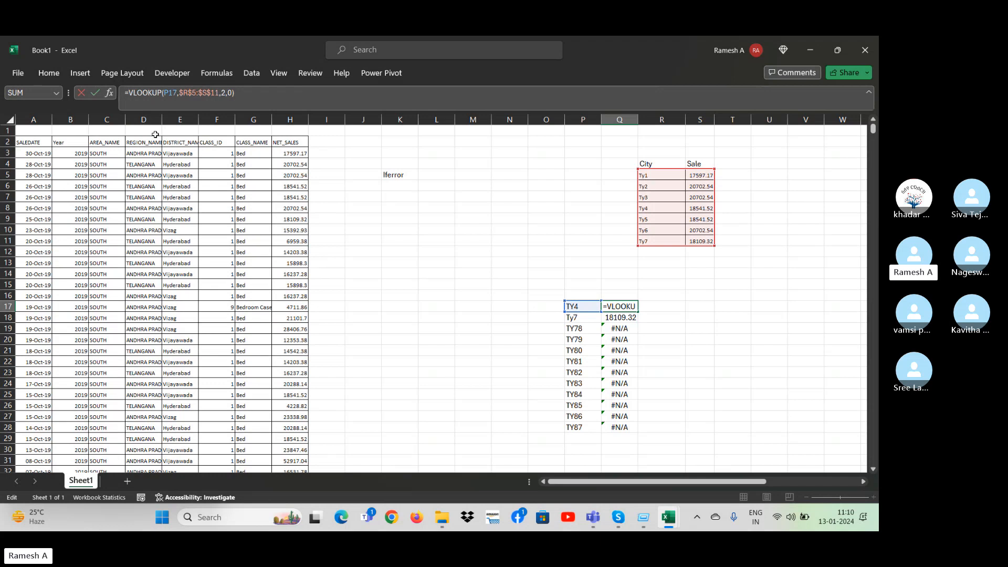
{"action": "type", "text": "iferr"}
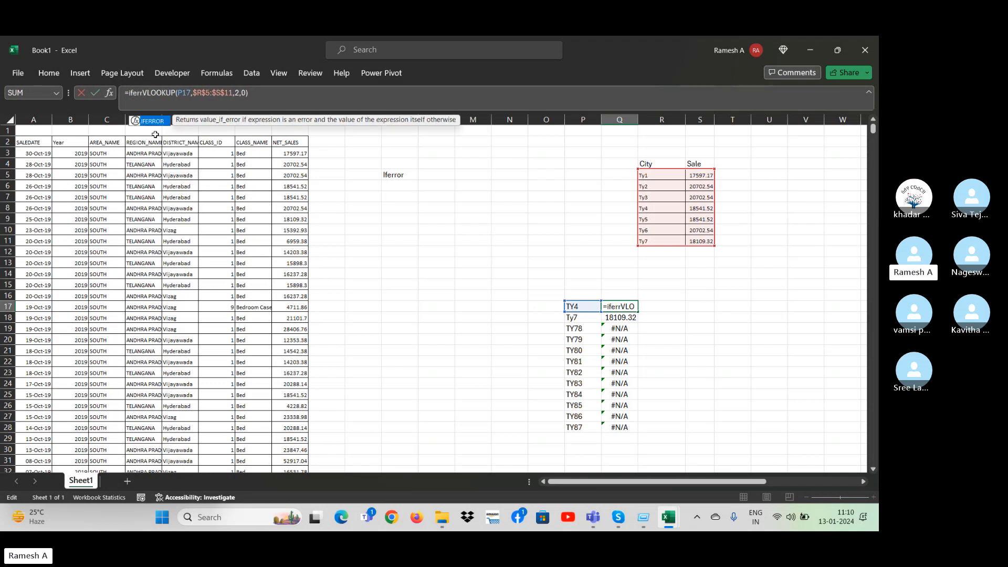
{"action": "type", "text": "or"}
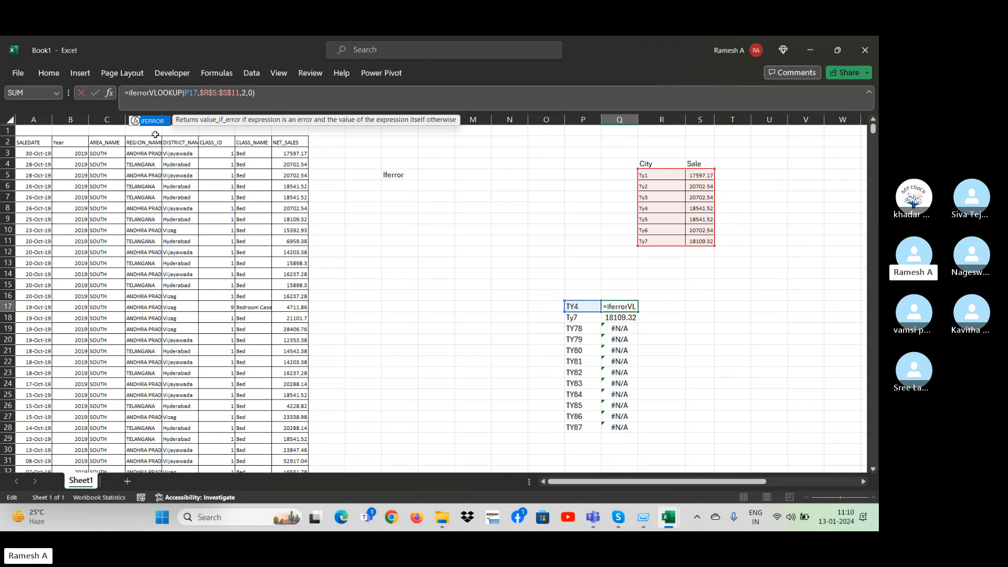
{"action": "type", "text": "("}
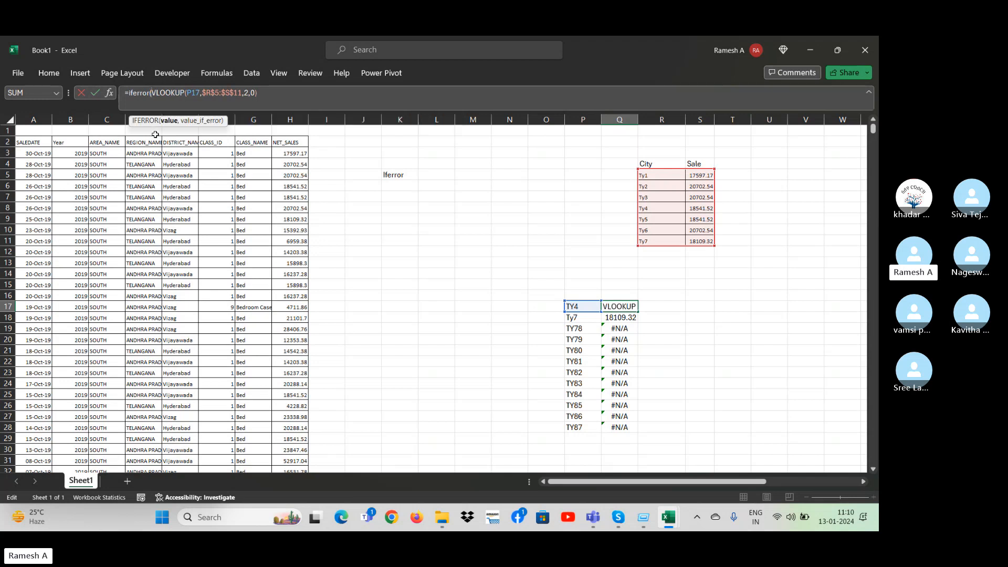
{"action": "left_click", "coordinate": [265, 97]}
{"action": "type", "text": ","}
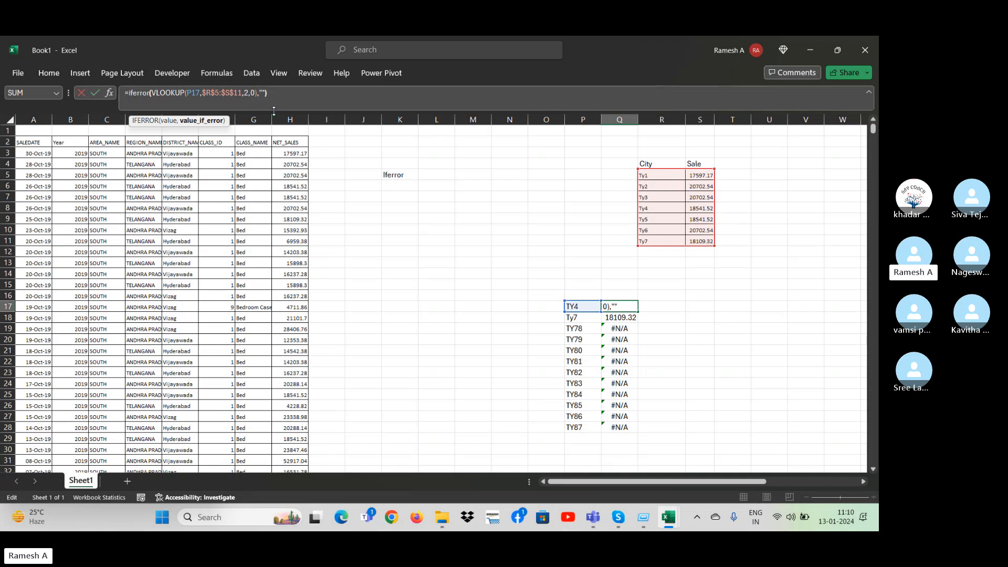
{"action": "key", "text": "Return"}
Fill the IFERROR formula from Q17 down to Q28, replacing the plain VLOOKUP formulas.
{"action": "key", "text": "Up"}
{"action": "key", "text": "ctrl+shift+Down"}
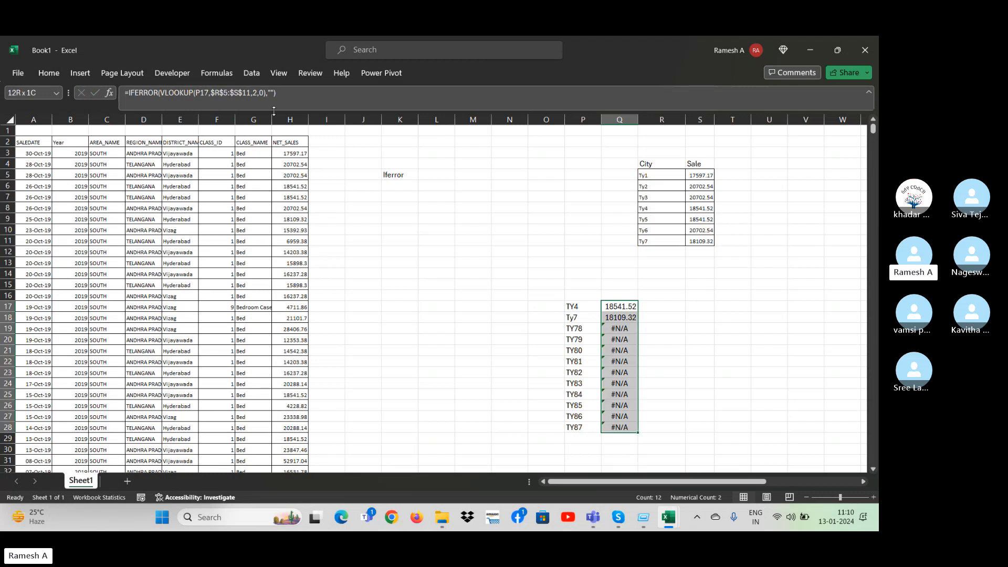
{"action": "key", "text": "ctrl+d"}
{"action": "key", "text": "Down"}
{"action": "key", "text": "Down"}
{"action": "key", "text": "Down"}
{"action": "key", "text": "Down"}
{"action": "key", "text": "Down"}
{"action": "key", "text": "Down"}
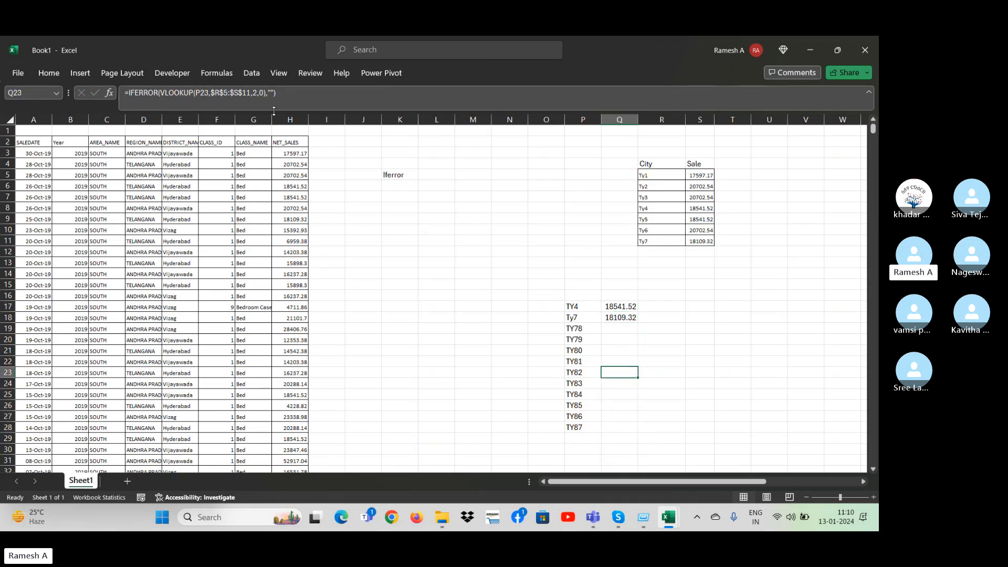
{"action": "key", "text": "Down"}
{"action": "key", "text": "Down"}
{"action": "key", "text": "Down"}
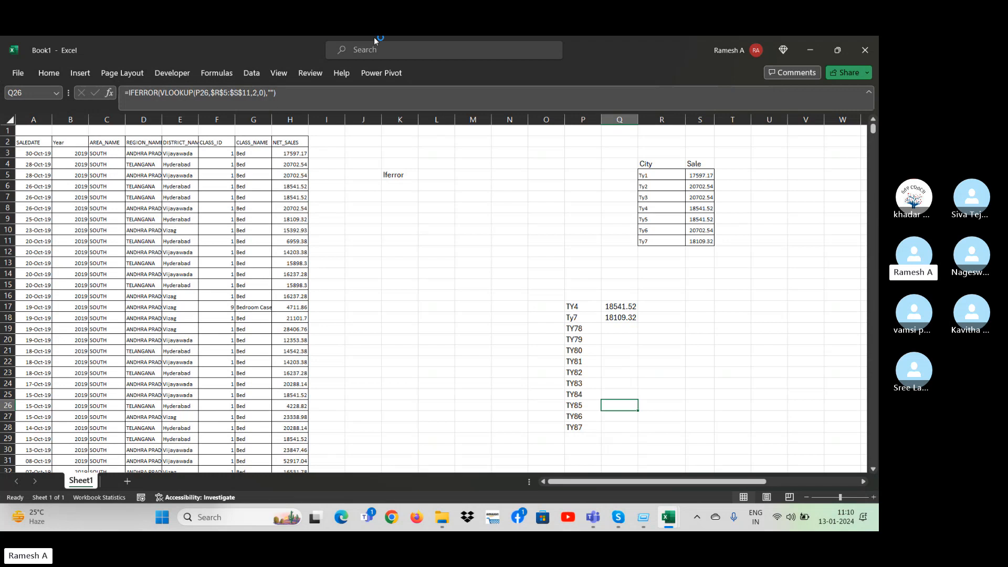
{"action": "left_click", "coordinate": [658, 210]}
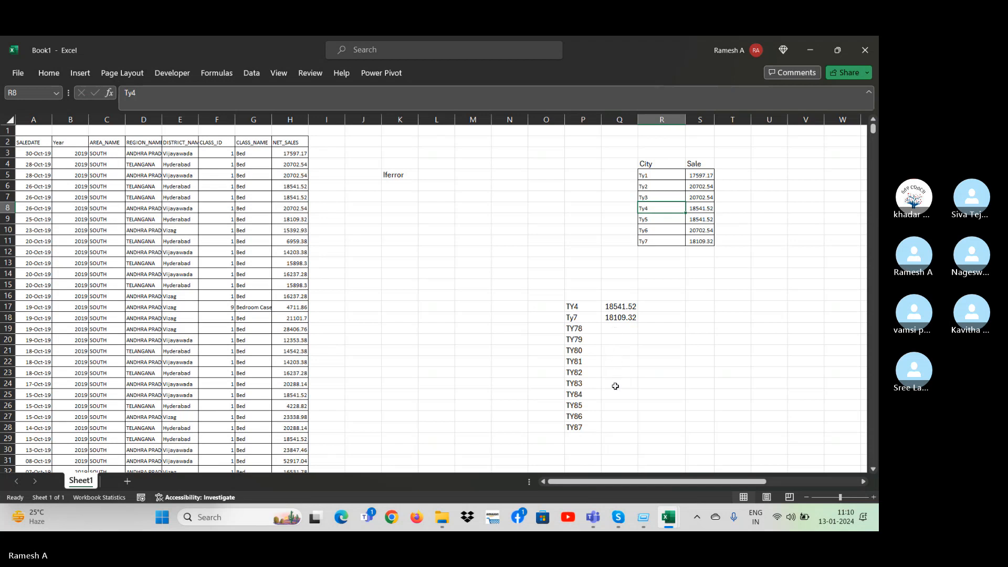
{"action": "left_click", "coordinate": [616, 324]}
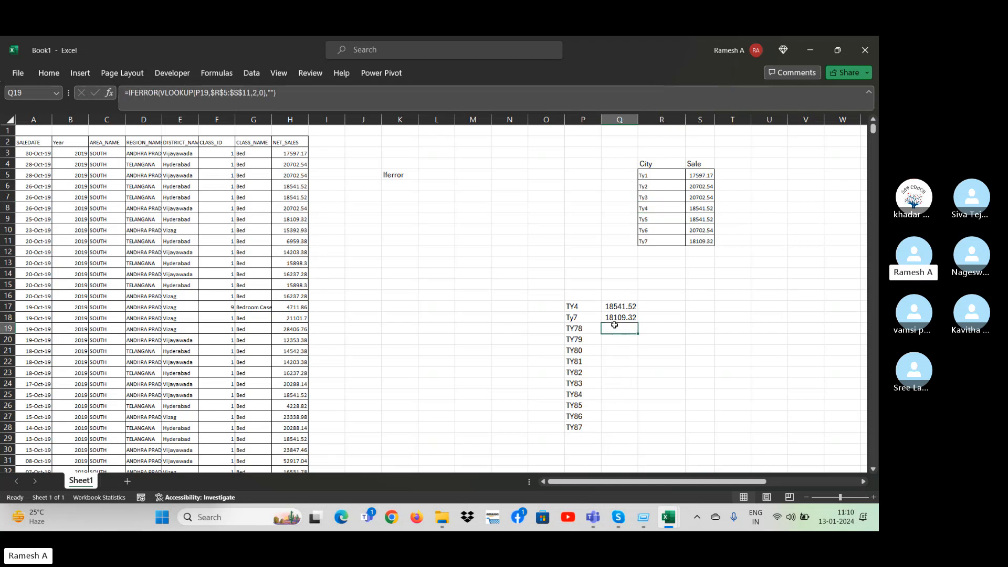
{"action": "left_click", "coordinate": [611, 308]}
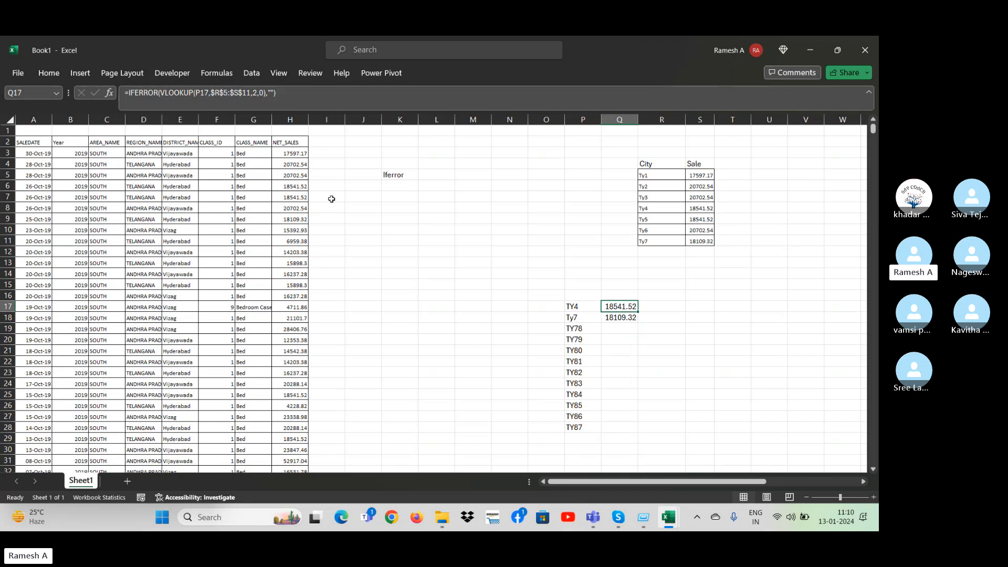
Enter the text Apple in cell U18, in the empty area beside the lookup example.
{"action": "key", "text": "Down"}
{"action": "key", "text": "Right"}
{"action": "key", "text": "Right"}
{"action": "key", "text": "Right"}
{"action": "key", "text": "Right"}
{"action": "key", "text": "Right"}
{"action": "key", "text": "Right"}
{"action": "key", "text": "Right"}
{"action": "key", "text": "Right"}
{"action": "key", "text": "Right"}
{"action": "key", "text": "Right"}
{"action": "key", "text": "Right"}
{"action": "key", "text": "Right"}
{"action": "key", "text": "Right"}
{"action": "key", "text": "Right"}
{"action": "key", "text": "Right"}
{"action": "key", "text": "Right"}
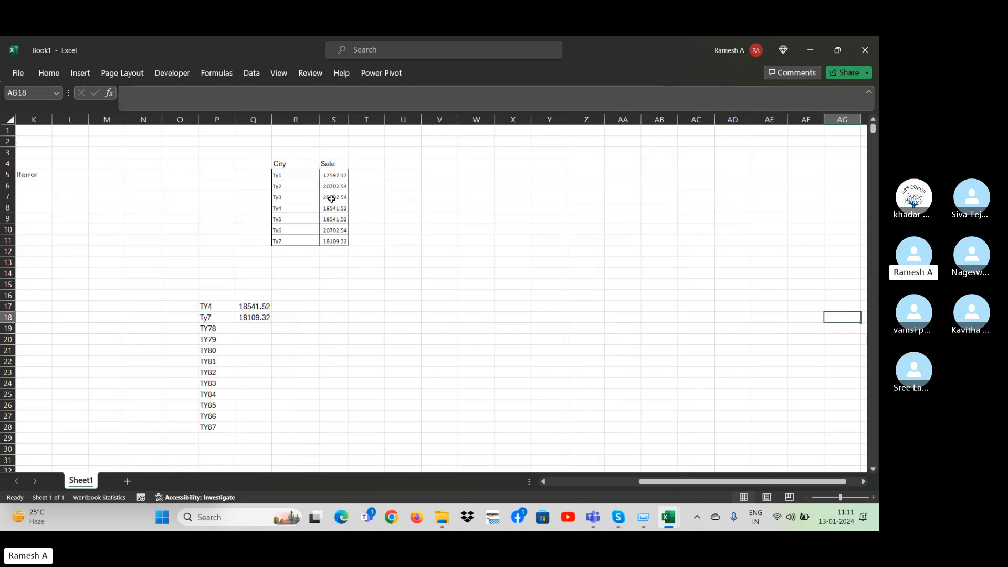
{"action": "key", "text": "Left"}
{"action": "key", "text": "Left"}
{"action": "key", "text": "Left"}
{"action": "key", "text": "Left"}
{"action": "key", "text": "Left"}
{"action": "key", "text": "Left"}
{"action": "key", "text": "Left"}
{"action": "key", "text": "Left"}
{"action": "key", "text": "Left"}
{"action": "key", "text": "Left"}
{"action": "key", "text": "Left"}
{"action": "key", "text": "Left"}
{"action": "key", "text": "Left"}
{"action": "key", "text": "Right"}
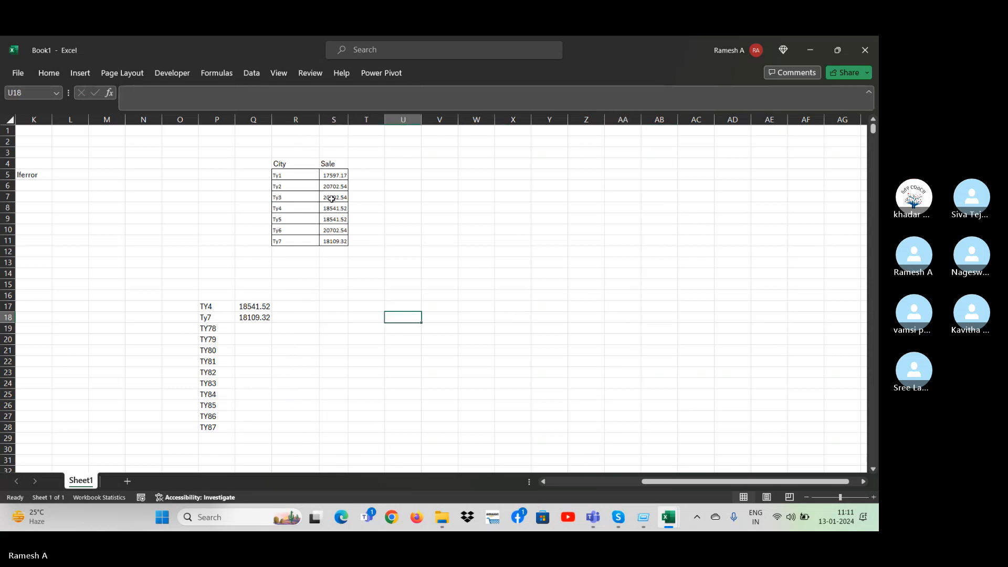
{"action": "type", "text": "Apple"}
{"action": "key", "text": "Return"}
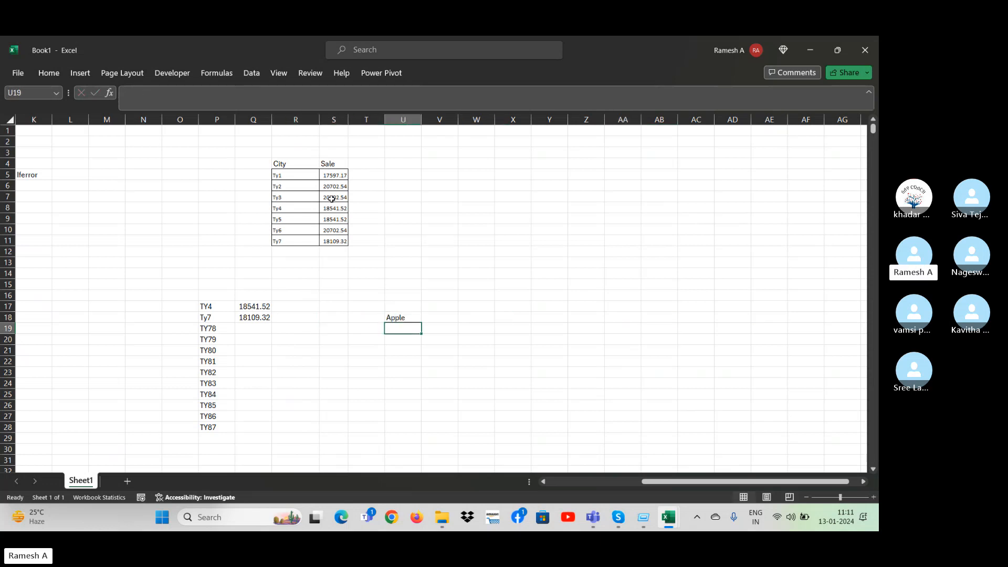
Enter Banana in U19 and Orrange in U20, continuing the list beneath Apple.
{"action": "type", "text": "Banana"}
{"action": "key", "text": "Return"}
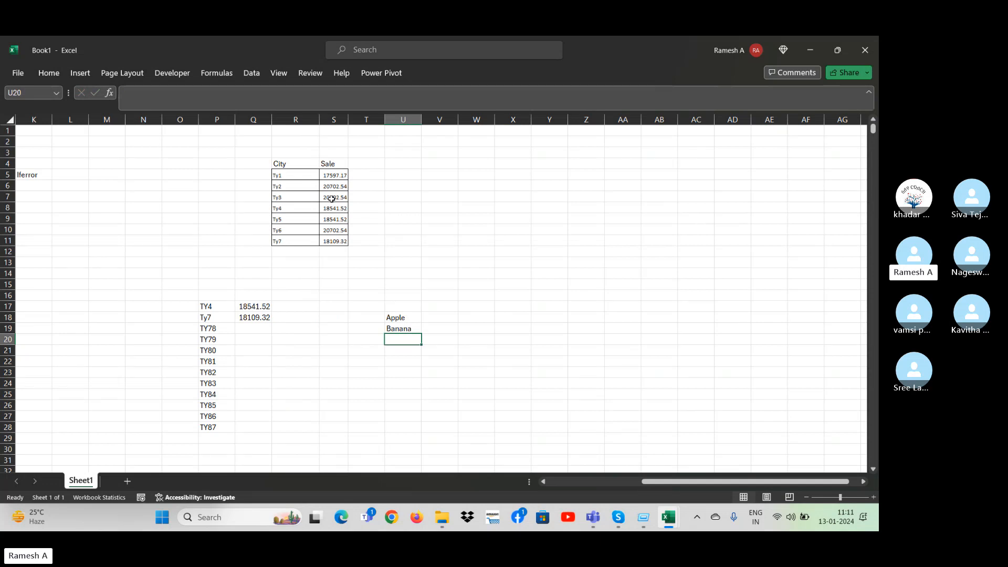
{"action": "type", "text": "Orrange"}
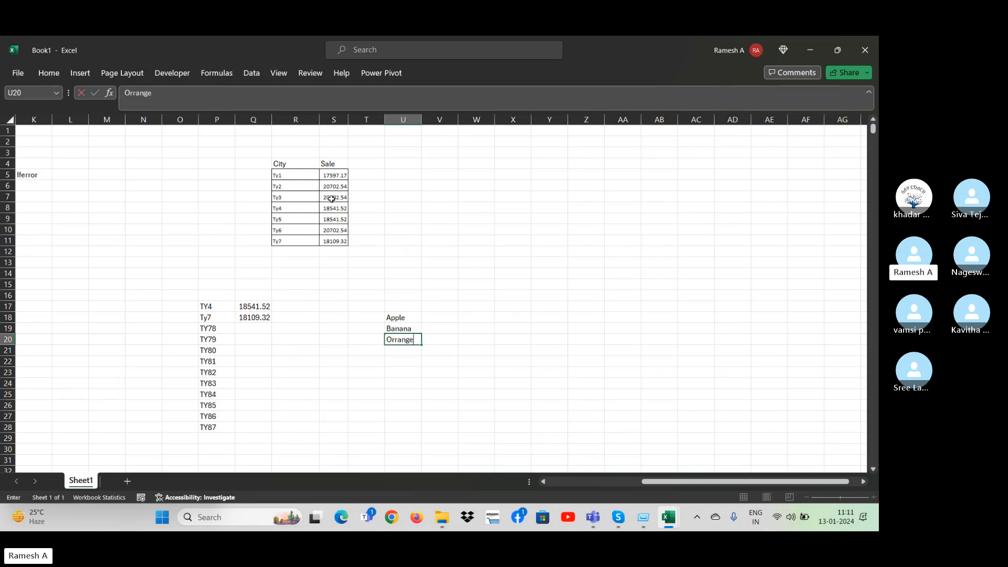
{"action": "key", "text": "Return"}
Add the header Fruits in U17 above the fruit names and the header Sale beside it in V17.
{"action": "key", "text": "Up"}
{"action": "key", "text": "Up"}
{"action": "key", "text": "Up"}
{"action": "key", "text": "Up"}
{"action": "key", "text": "Up"}
{"action": "key", "text": "Down"}
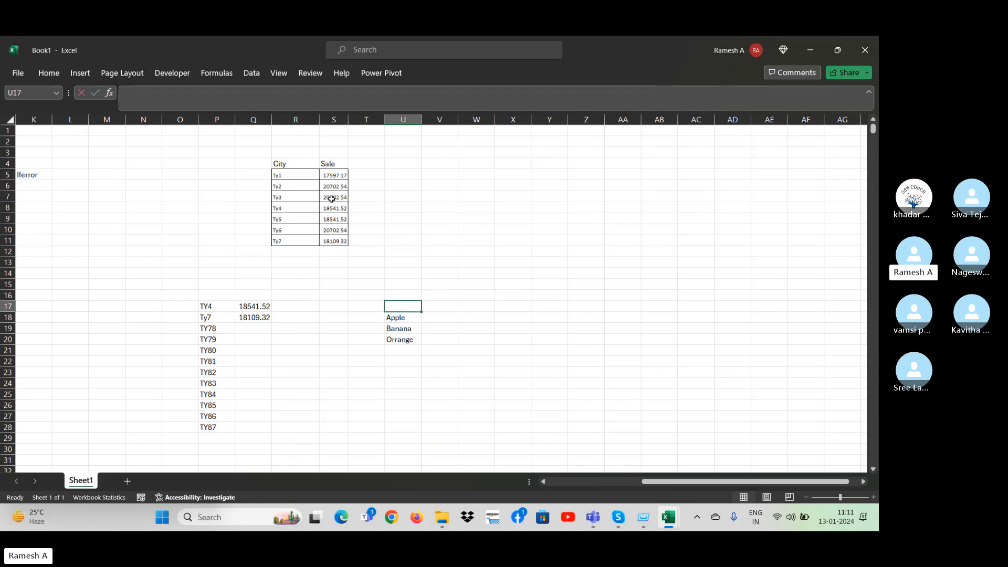
{"action": "type", "text": "Fruit"}
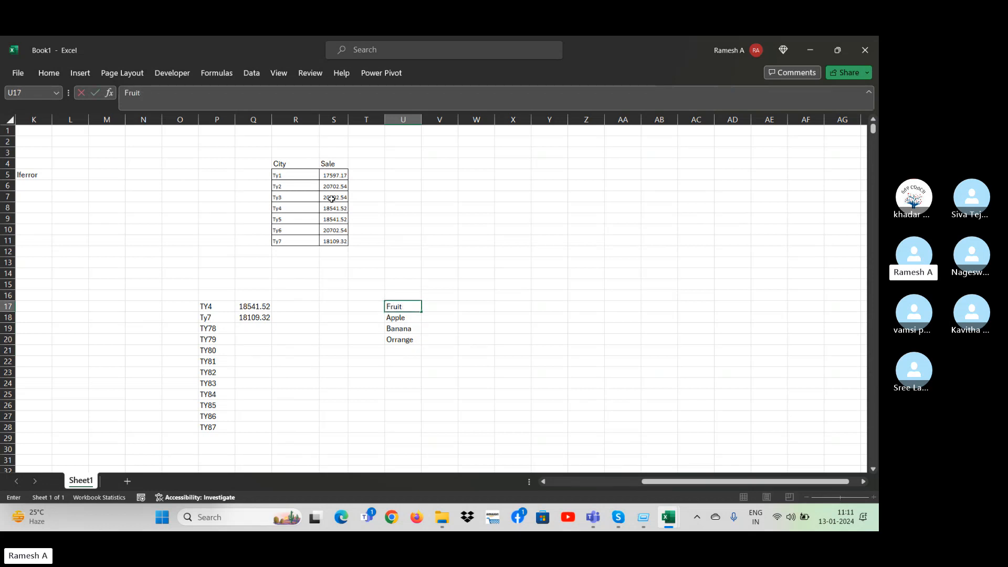
{"action": "type", "text": "es"}
{"action": "key", "text": "Tab"}
{"action": "type", "text": "Sale"}
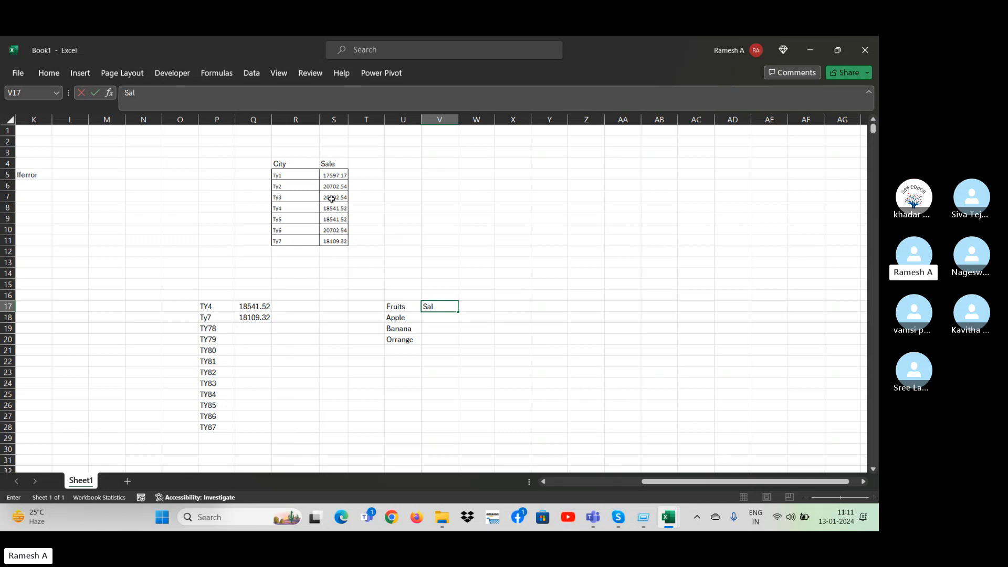
{"action": "key", "text": "Return"}
Enter the formula =RANDBETWEEN(5000,20000) in V18 as the sale figure for Apple.
{"action": "key", "text": "shift+Down"}
{"action": "type", "text": "="}
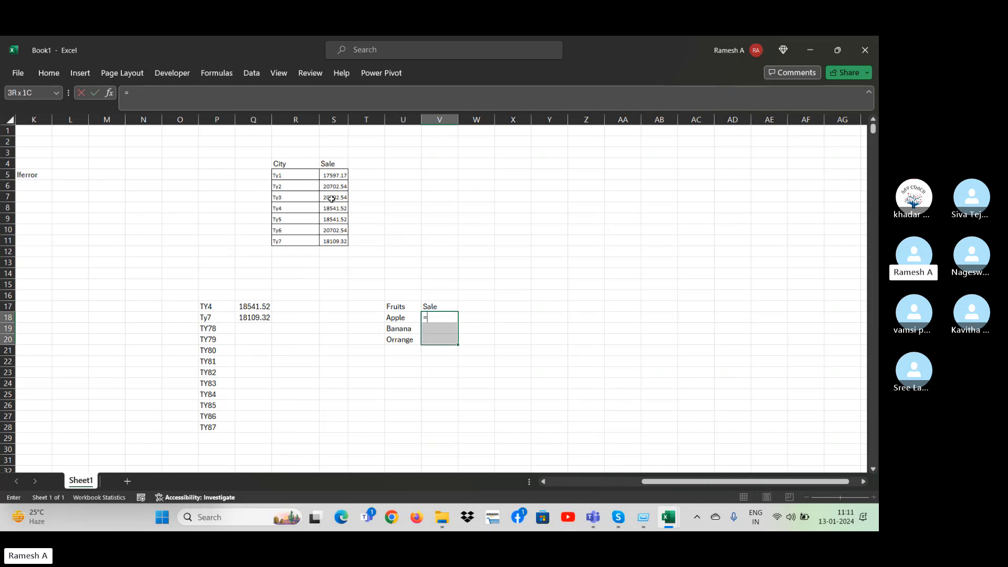
{"action": "type", "text": "randbe"}
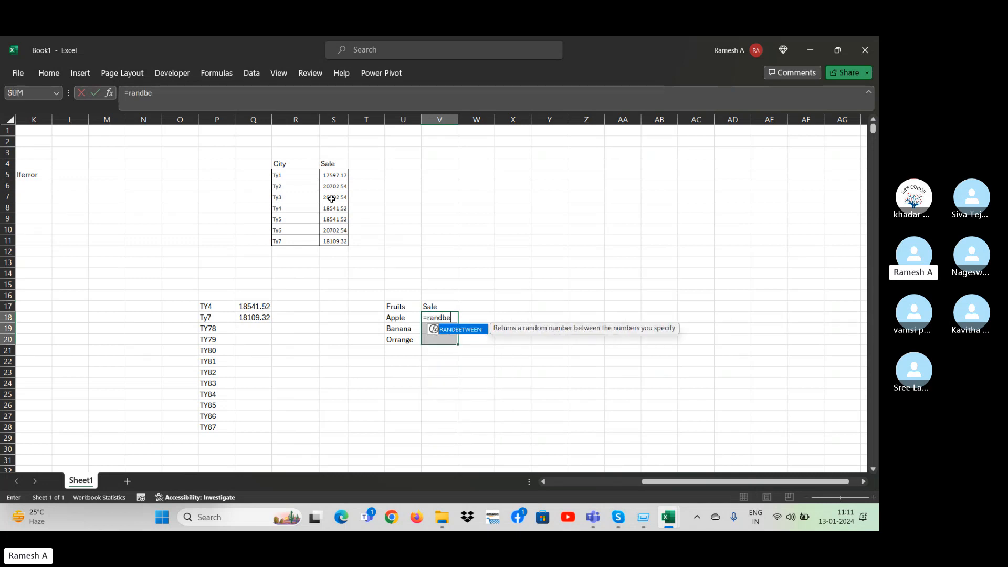
{"action": "type", "text": "tween("}
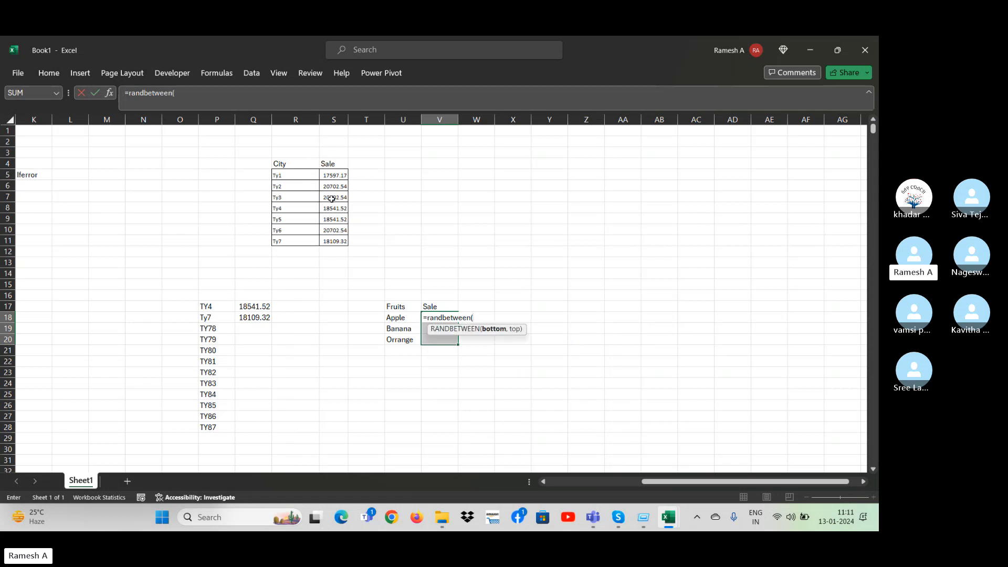
{"action": "type", "text": "5000,20000)"}
{"action": "key", "text": "Return"}
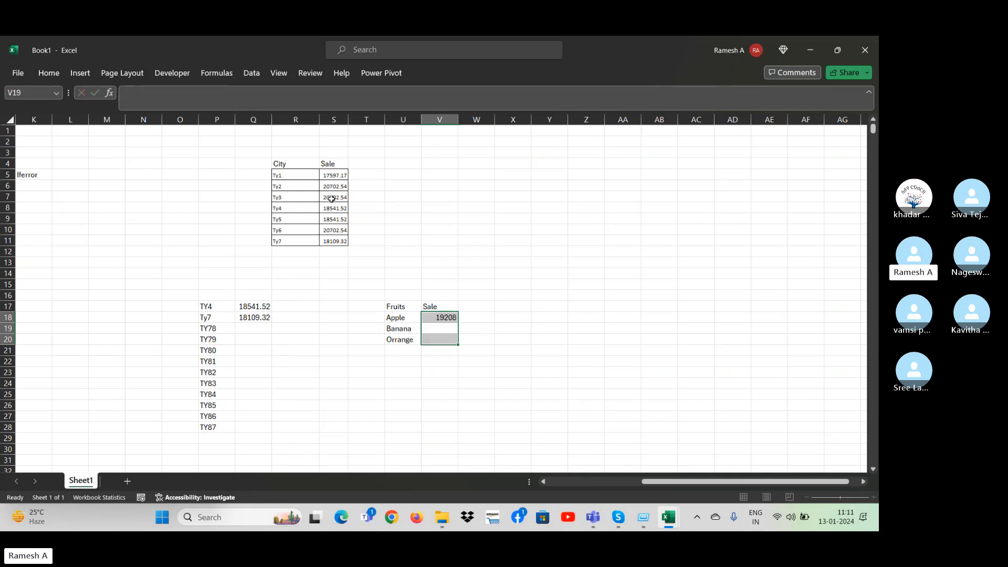
Fill the RANDBETWEEN formula from V18 down to V21, and clear the extra cell V21 below the last fruit.
{"action": "key", "text": "Up"}
{"action": "key", "text": "Up"}
{"action": "key", "text": "shift+Down"}
{"action": "key", "text": "shift+Down"}
{"action": "key", "text": "Down"}
{"action": "key", "text": "shift+Down"}
{"action": "key", "text": "shift+Down"}
{"action": "key", "text": "shift+Down"}
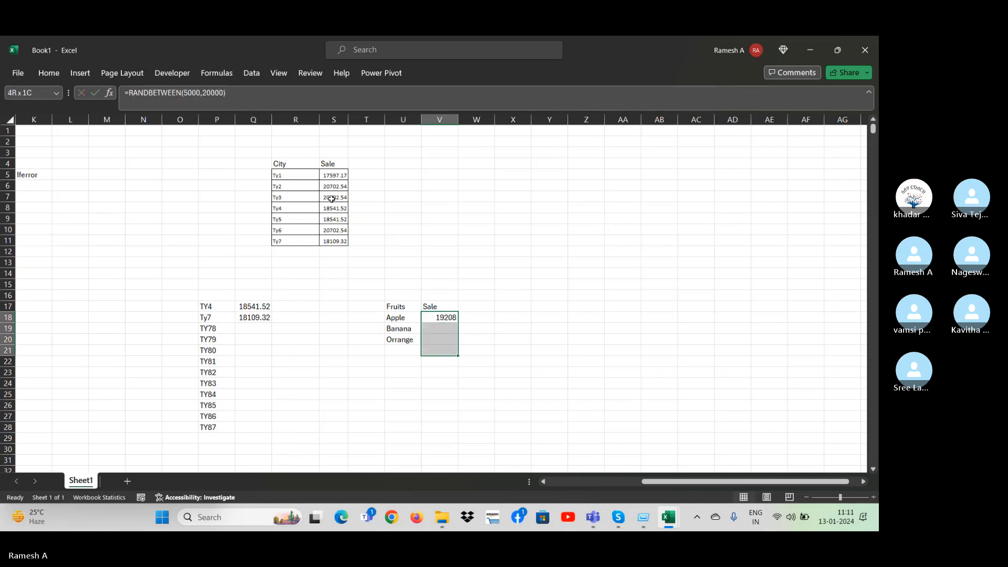
{"action": "key", "text": "ctrl+d"}
{"action": "key", "text": "Right"}
Convert the random sale formulas in V18:V20 to fixed values by copying and pasting them in place as values.
{"action": "key", "text": "Up"}
{"action": "key", "text": "Down"}
{"action": "key", "text": "Down"}
{"action": "key", "text": "Down"}
{"action": "key", "text": "Down"}
{"action": "key", "text": "Left"}
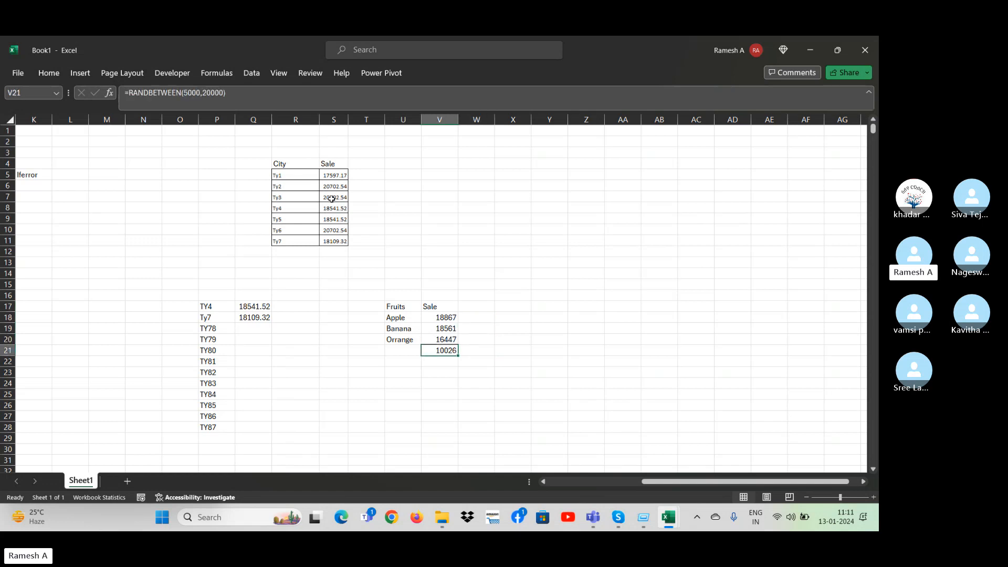
{"action": "key", "text": "Delete"}
{"action": "key", "text": "Up"}
{"action": "key", "text": "Up"}
{"action": "key", "text": "Up"}
{"action": "key", "text": "shift+Down"}
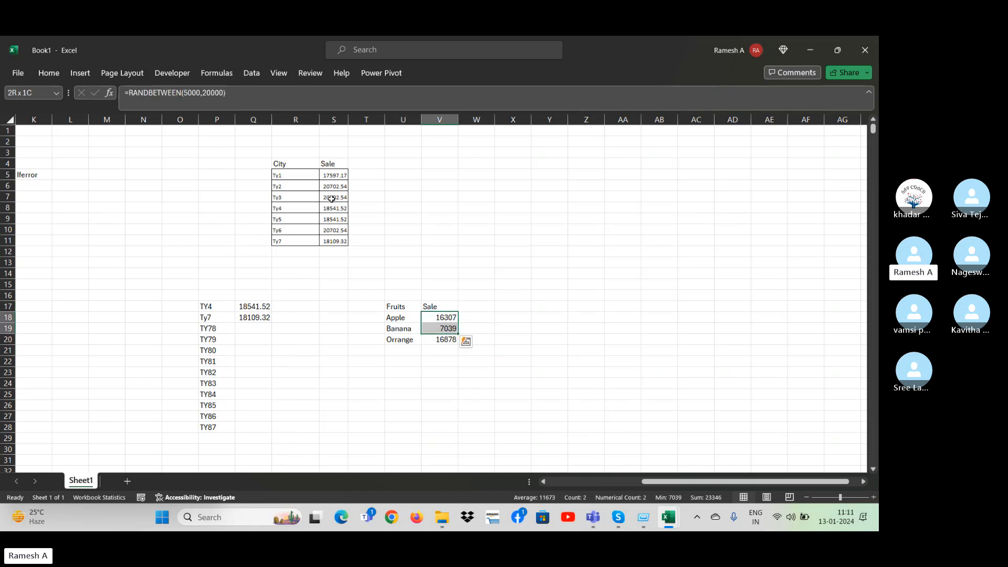
{"action": "key", "text": "ctrl+q"}
{"action": "key", "text": "Escape"}
{"action": "key", "text": "shift+Down"}
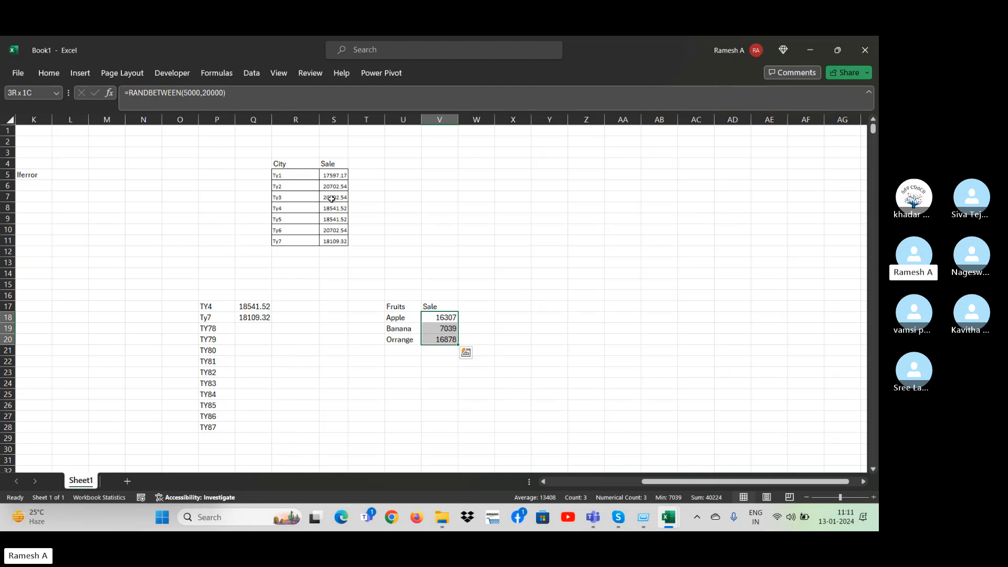
{"action": "key", "text": "ctrl+c"}
{"action": "key", "text": "ctrl+v"}
{"action": "key", "text": "ctrl"}
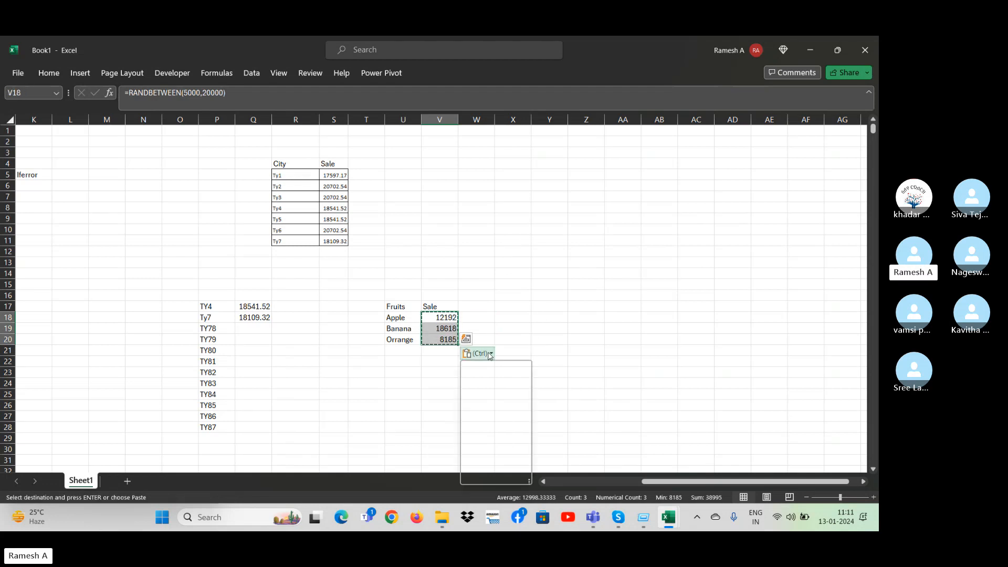
{"action": "left_click", "coordinate": [487, 440]}
{"action": "left_click", "coordinate": [489, 322]}
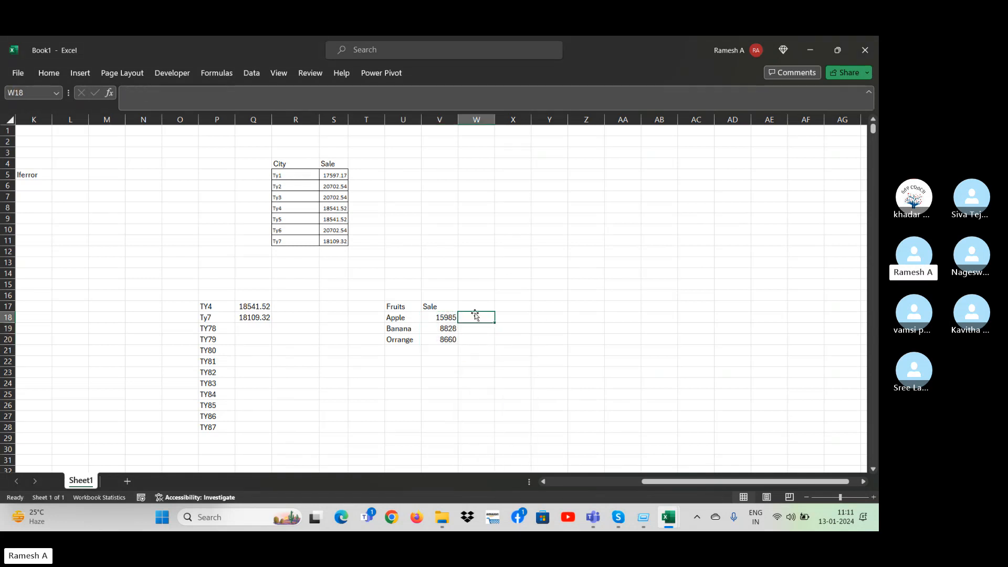
Add a Qty column in W17 with the quantities 6, 4 and 2 in W18:W20.
{"action": "key", "text": "Up"}
{"action": "type", "text": "Qty"}
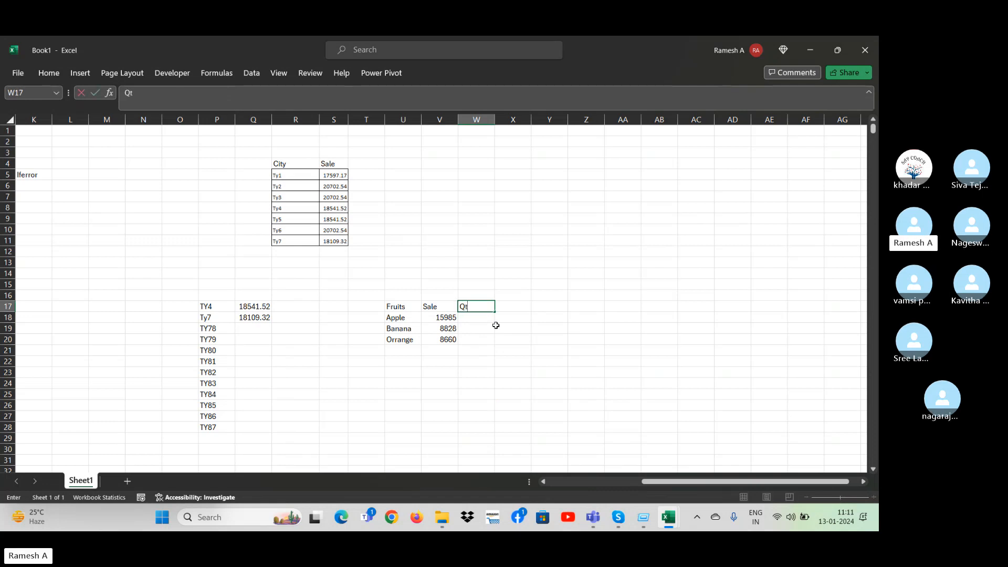
{"action": "key", "text": "Return"}
{"action": "type", "text": "6"}
{"action": "key", "text": "Return"}
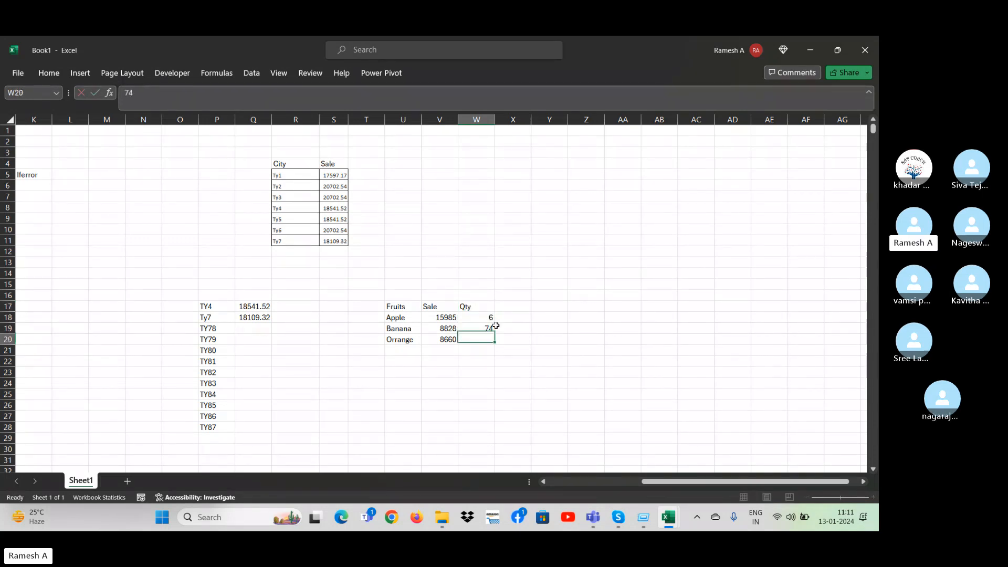
{"action": "type", "text": "4"}
{"action": "key", "text": "Return"}
{"action": "type", "text": "2"}
{"action": "key", "text": "ctrl+Return"}
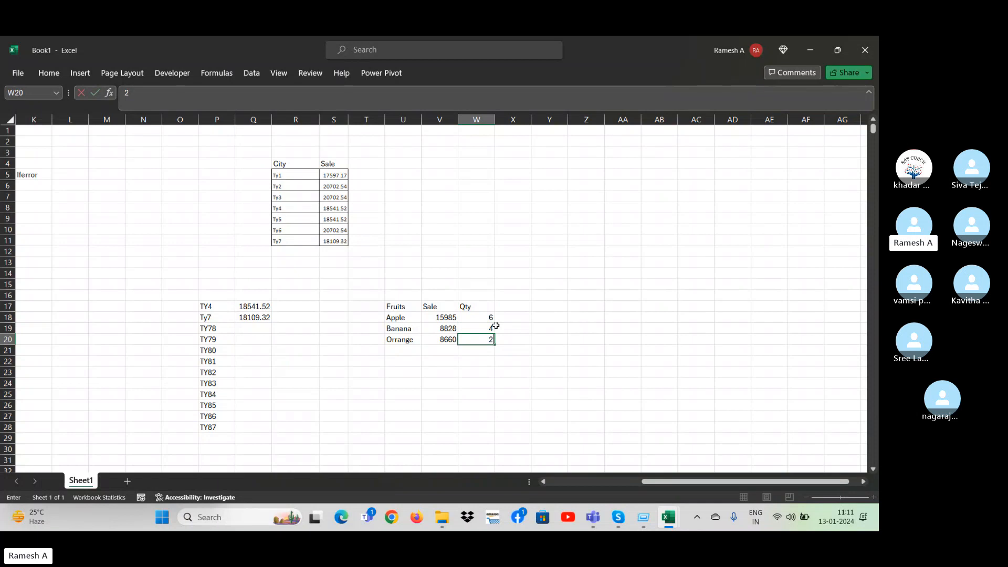
Add the header Ea in X17 and divide the sale by the quantity in X18 with =V18/W18.
{"action": "key", "text": "Down"}
{"action": "key", "text": "Up"}
{"action": "key", "text": "Right"}
{"action": "key", "text": "Right"}
{"action": "key", "text": "Up"}
{"action": "key", "text": "Up"}
{"action": "key", "text": "Left"}
{"action": "key", "text": "Up"}
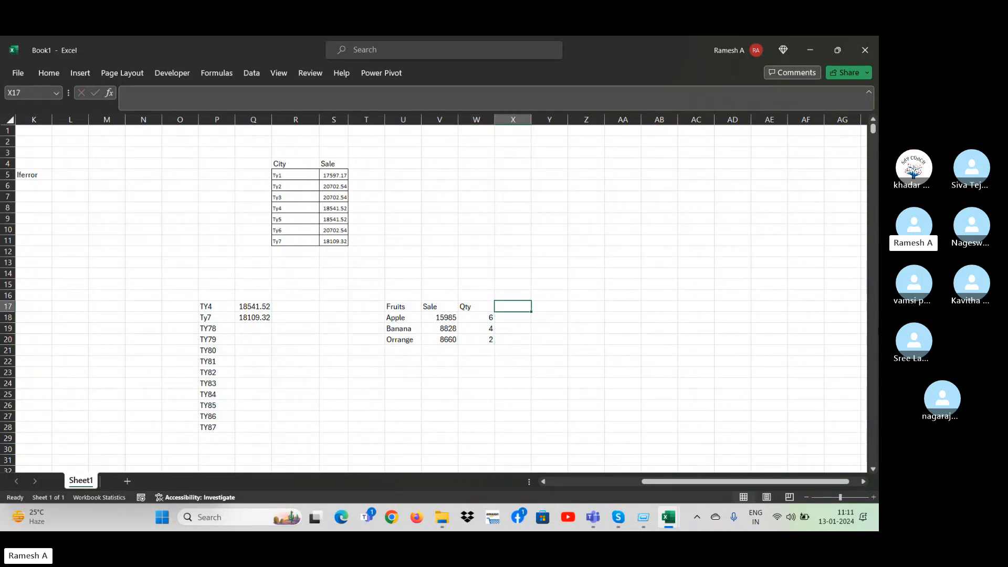
{"action": "type", "text": "Ea"}
{"action": "key", "text": "Return"}
{"action": "type", "text": "="}
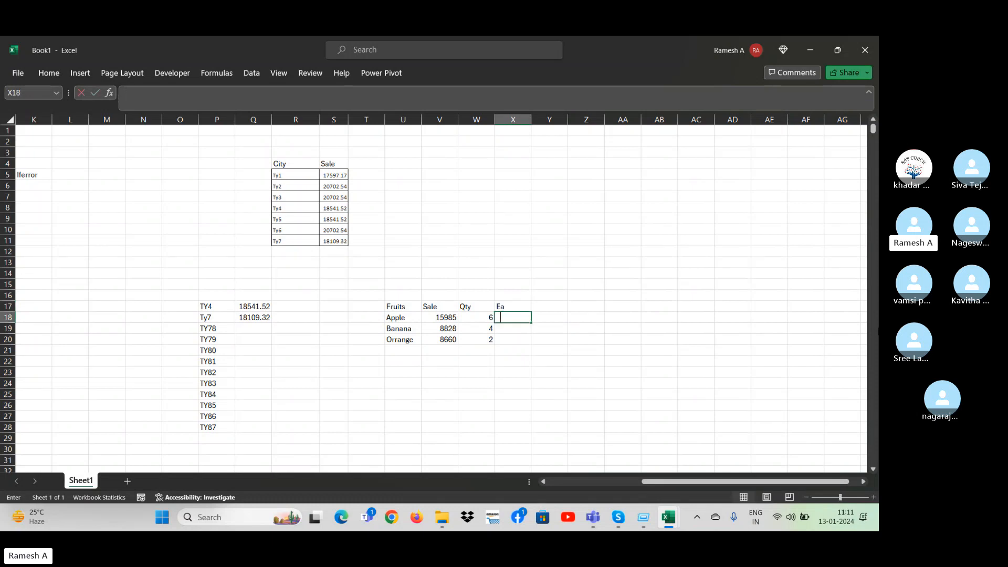
{"action": "left_click", "coordinate": [450, 317]}
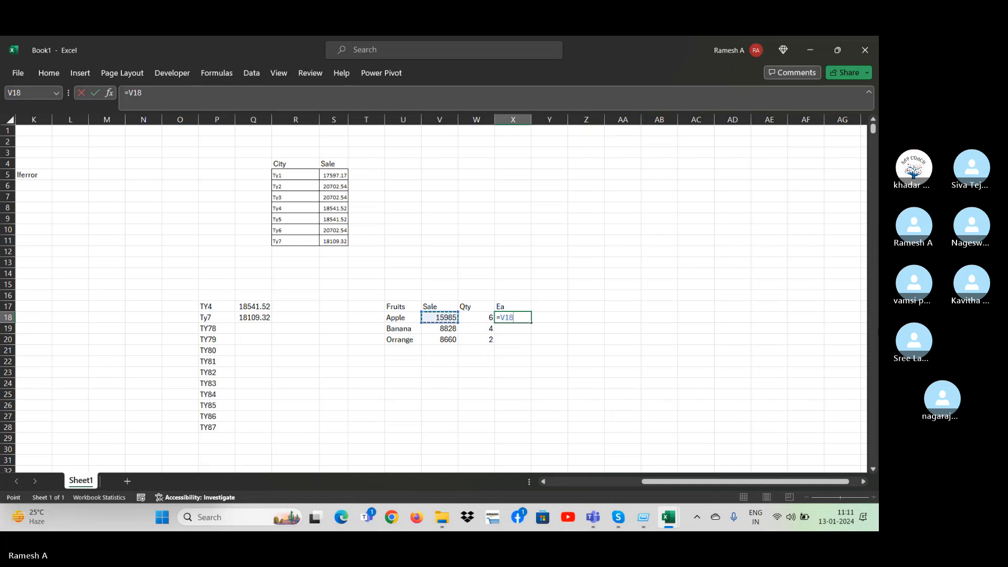
{"action": "type", "text": "+"}
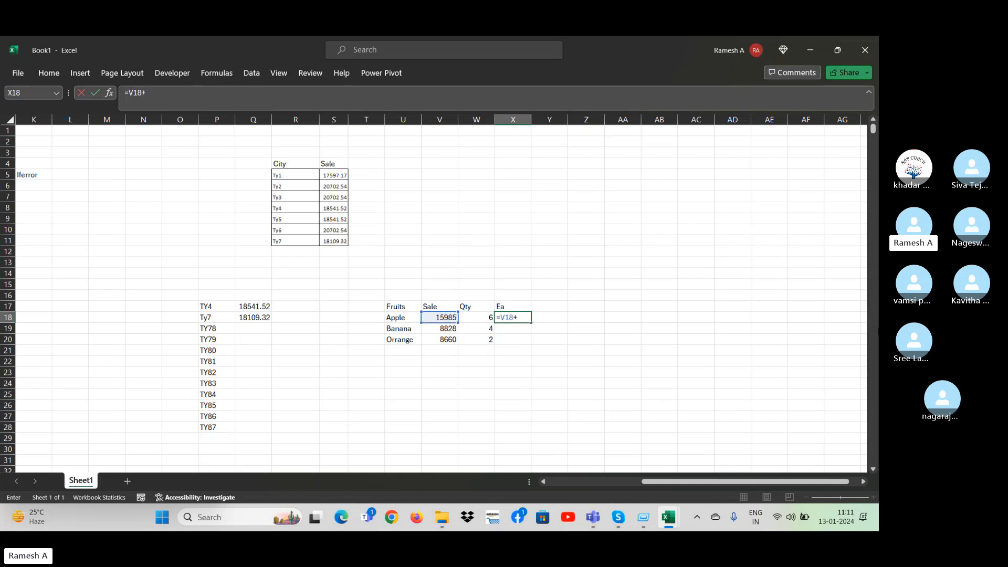
{"action": "key", "text": "Left"}
{"action": "key", "text": "Return"}
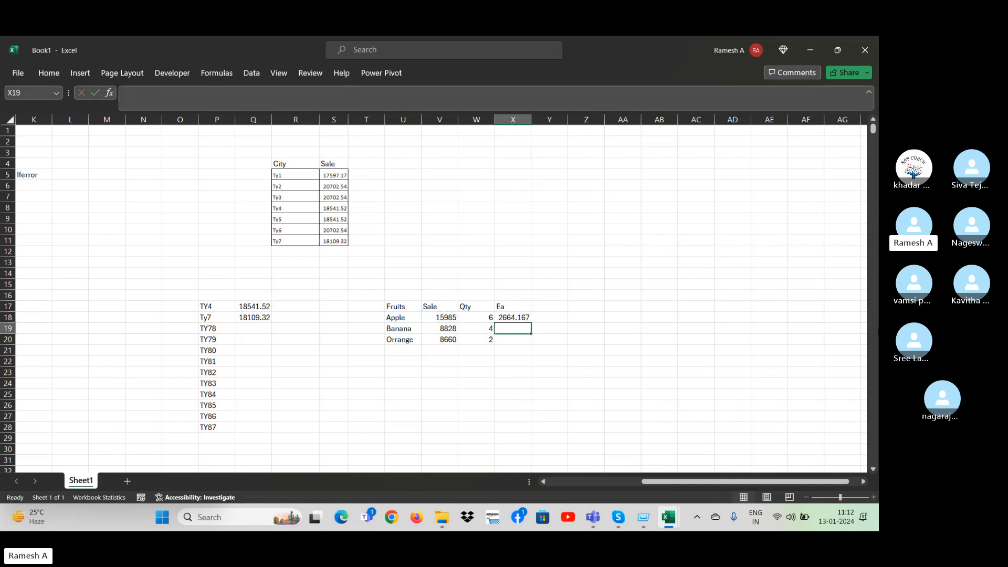
Extend the fruit list with the entries AA in U21 and bb in U22.
{"action": "key", "text": "Down"}
{"action": "key", "text": "Down"}
{"action": "key", "text": "Down"}
{"action": "key", "text": "Down"}
{"action": "key", "text": "Left"}
{"action": "key", "text": "Left"}
{"action": "key", "text": "Left"}
{"action": "key", "text": "Up"}
{"action": "key", "text": "Up"}
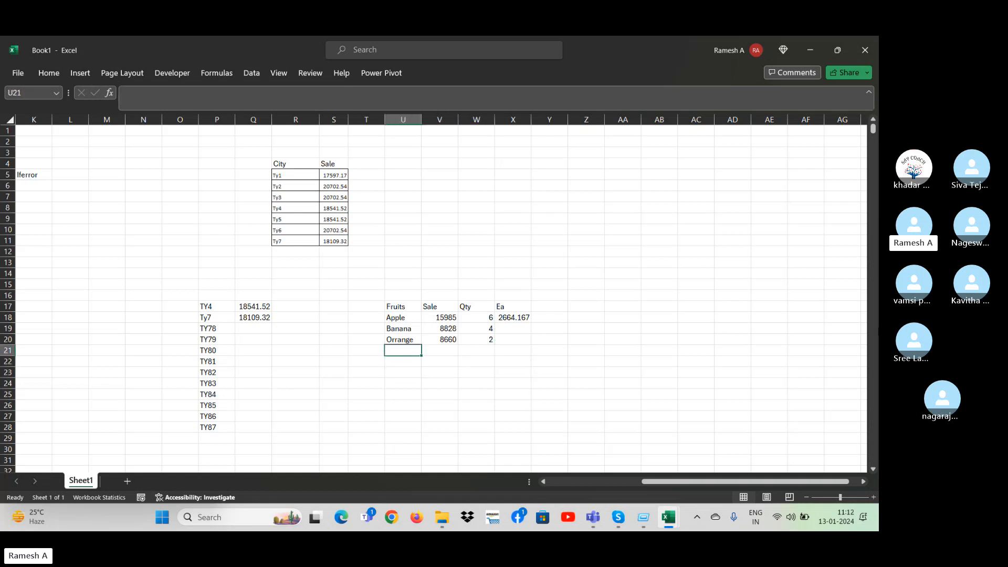
{"action": "type", "text": "Apple"}
{"action": "key", "text": "Return"}
{"action": "key", "text": "Return"}
{"action": "key", "text": "Up"}
{"action": "key", "text": "Up"}
{"action": "type", "text": "AA"}
{"action": "key", "text": "Return"}
{"action": "type", "text": "AA"}
{"action": "key", "text": "Return"}
Extend the Sale values as a series from V19:V20 down to V23.
{"action": "key", "text": "Up"}
{"action": "type", "text": "bb"}
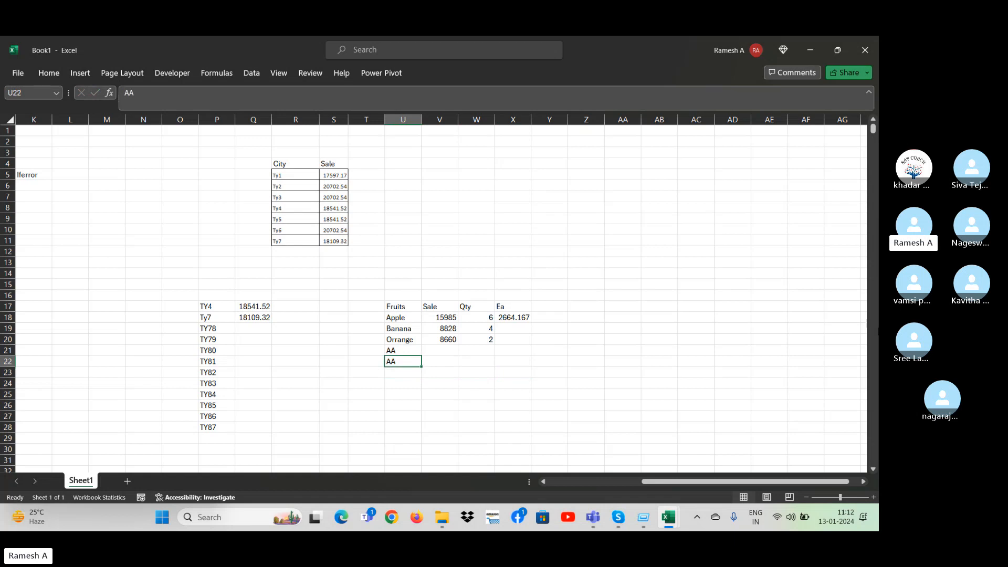
{"action": "key", "text": "Return"}
{"action": "key", "text": "Right"}
{"action": "key", "text": "Up"}
{"action": "key", "text": "Up"}
{"action": "key", "text": "Up"}
{"action": "key", "text": "Up"}
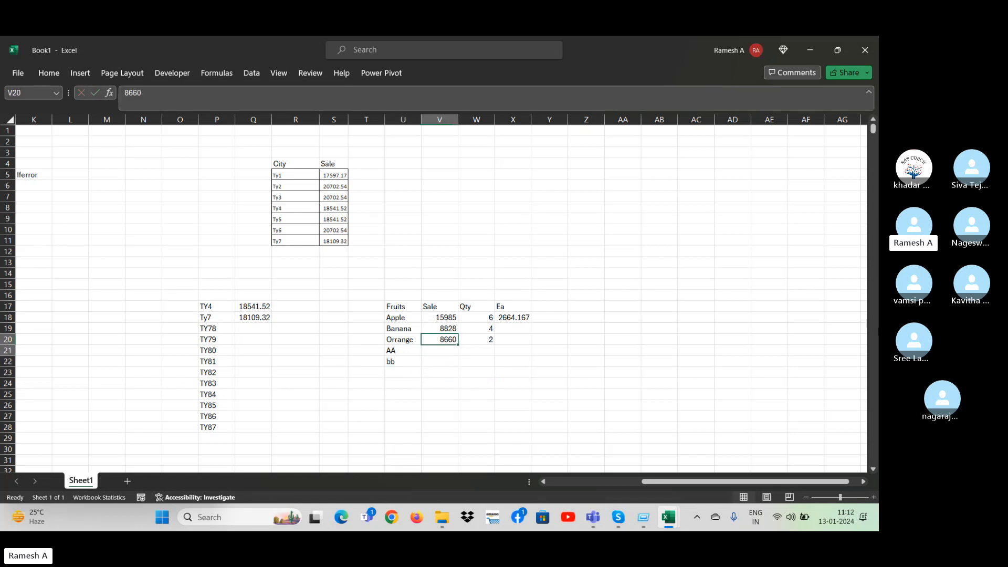
{"action": "key", "text": "shift+Down"}
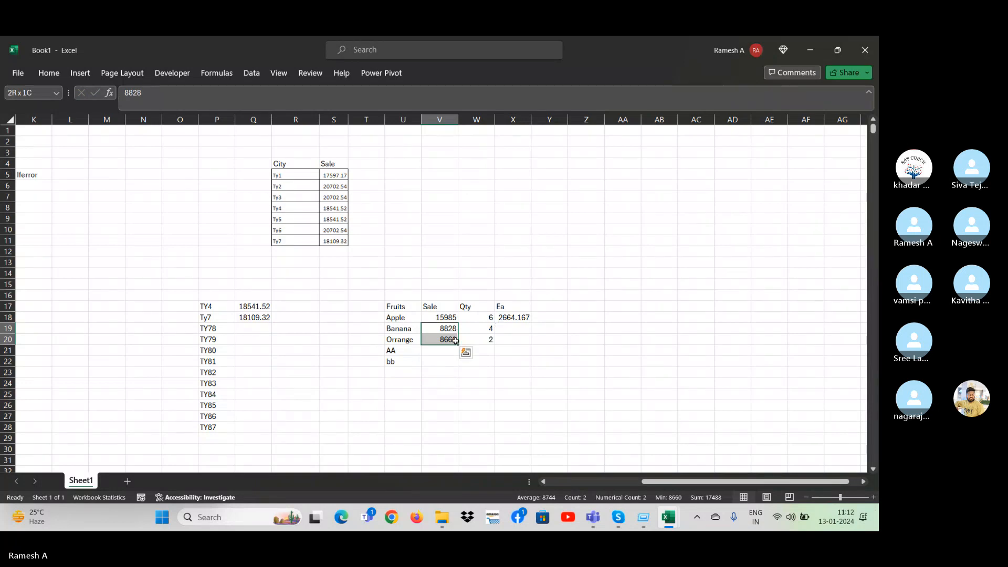
{"action": "left_click_drag", "start_coordinate": [456, 341], "coordinate": [458, 375]}
Enter the quantity 5 in W22, W23 and W24, leaving the quantity for AA in W21 blank.
{"action": "left_click", "coordinate": [492, 351]}
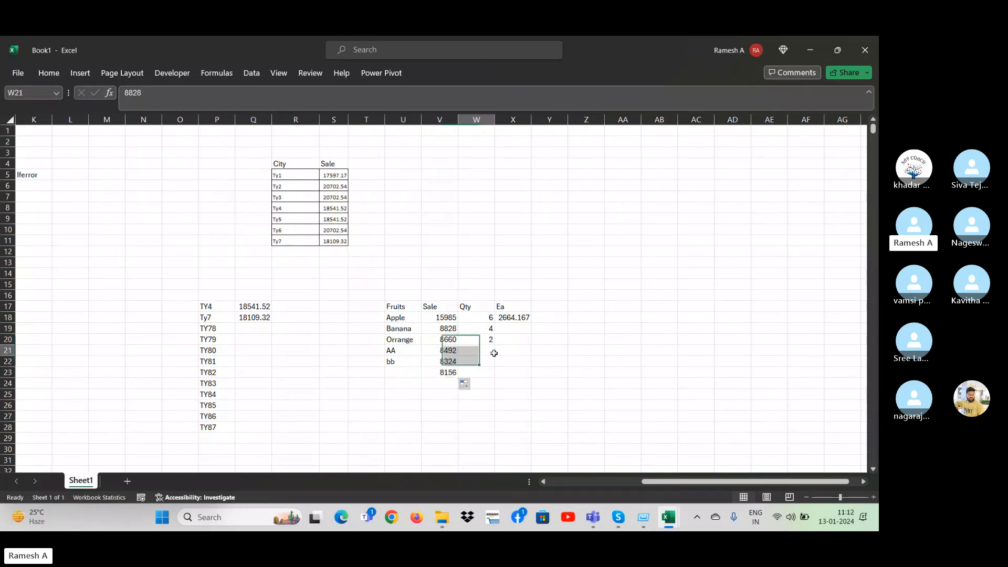
{"action": "key", "text": "Down"}
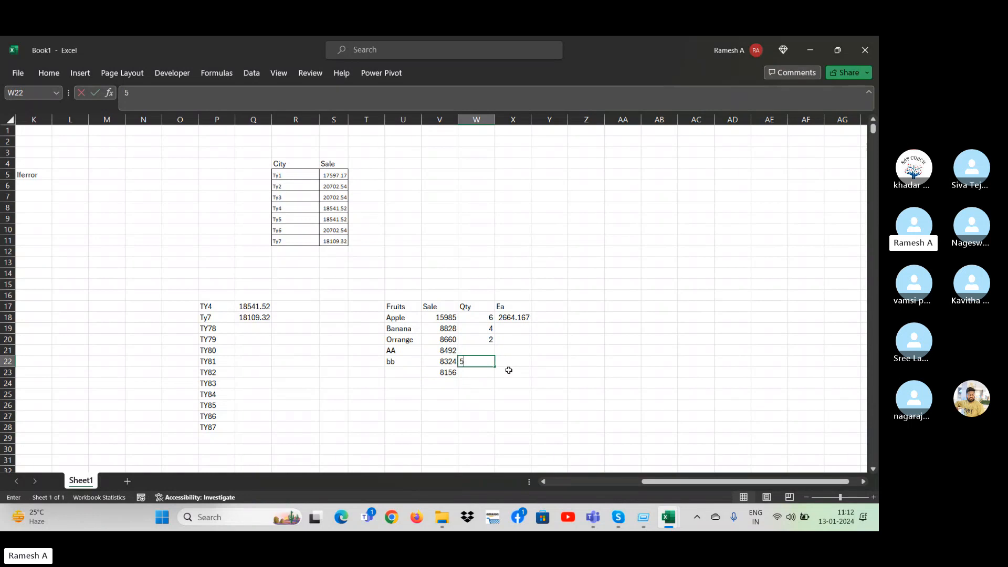
{"action": "type", "text": "5"}
{"action": "key", "text": "Return"}
{"action": "type", "text": "5"}
{"action": "key", "text": "Return"}
{"action": "type", "text": "5"}
Fill the Ea division formula from X18 down to X23, and clear the surplus quantity in W24.
{"action": "left_click", "coordinate": [509, 371]}
{"action": "key", "text": "ctrl+shift+Up"}
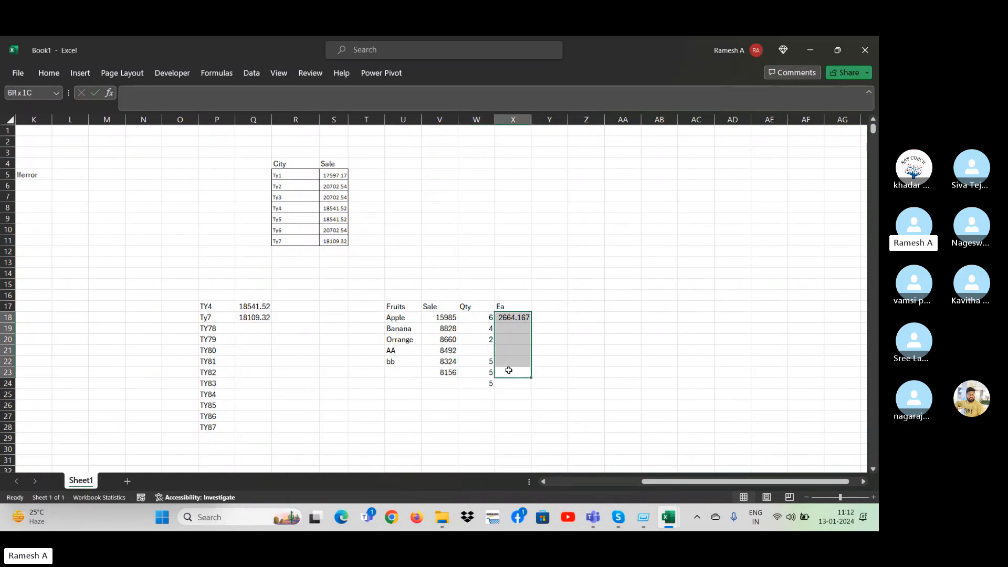
{"action": "key", "text": "ctrl+d"}
{"action": "key", "text": "Down"}
{"action": "key", "text": "Left"}
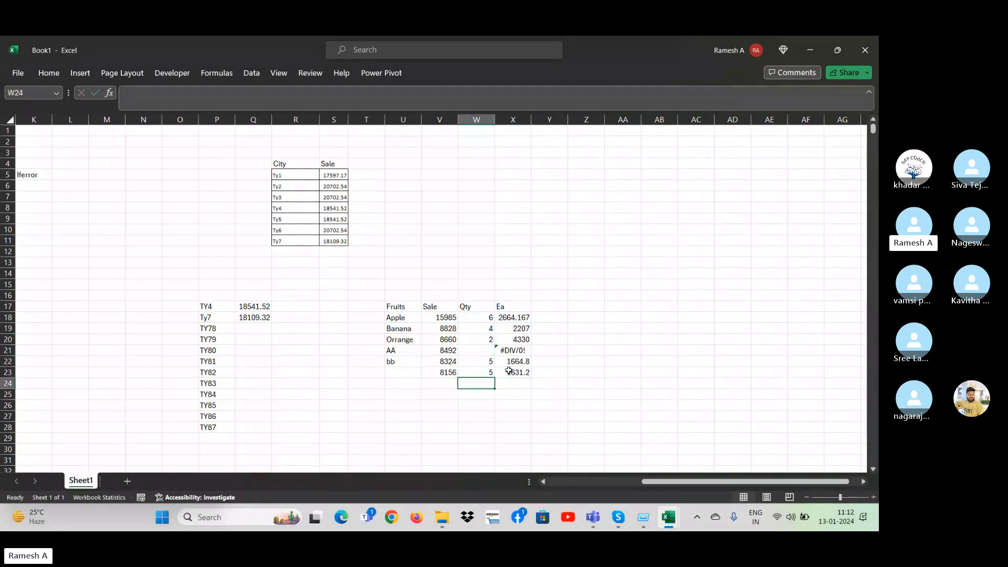
Wrap the Apple division formula in X18 with IFERROR so that an error returns empty text ("").
{"action": "left_click", "coordinate": [475, 350]}
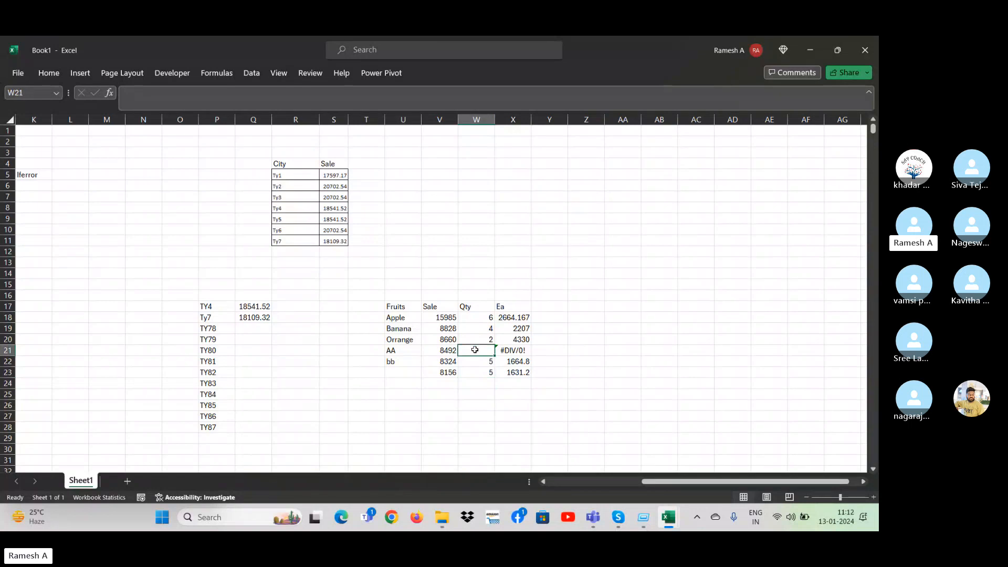
{"action": "key", "text": "Right"}
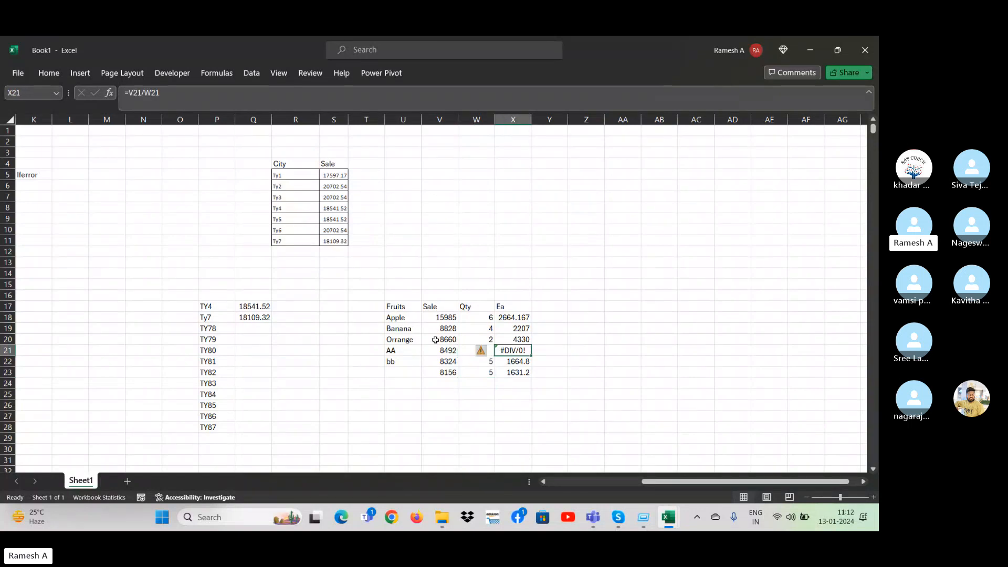
{"action": "left_click", "coordinate": [517, 316]}
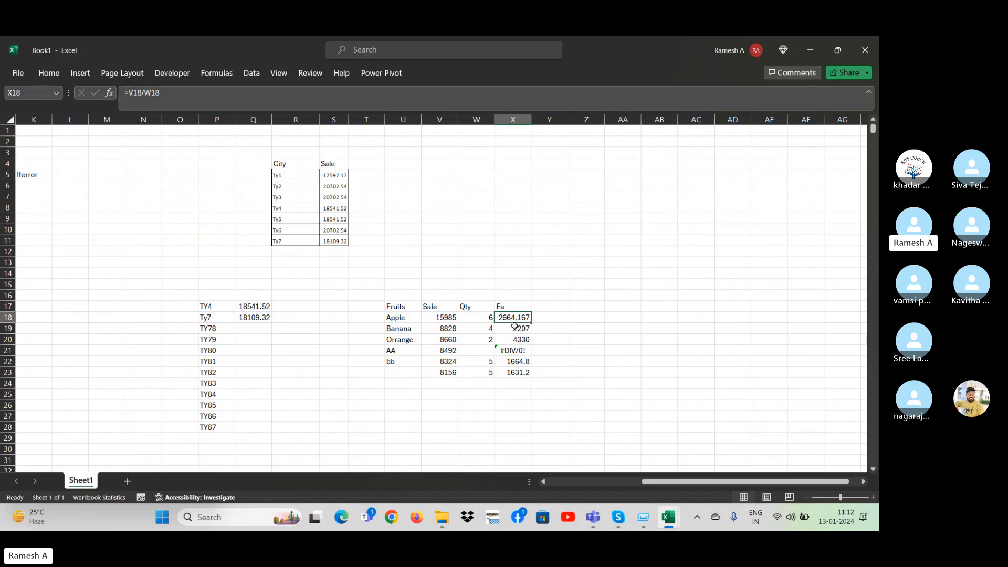
{"action": "left_click", "coordinate": [129, 93]}
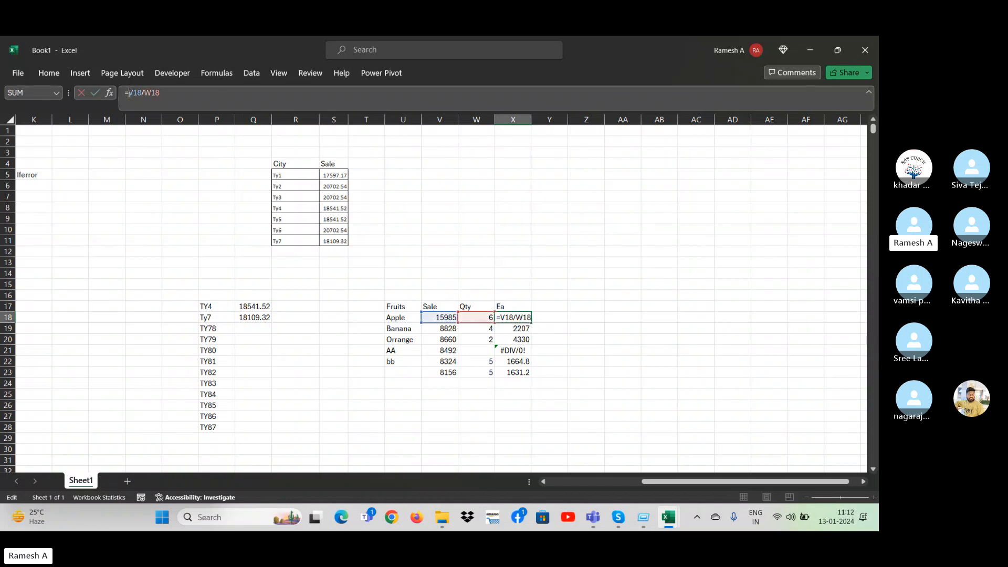
{"action": "type", "text": "iferror"}
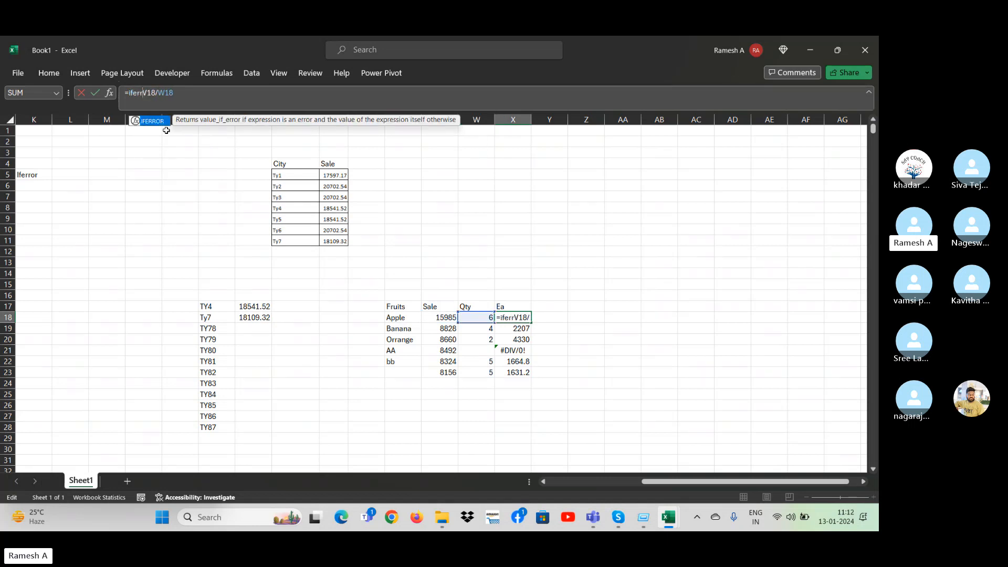
{"action": "type", "text": "("}
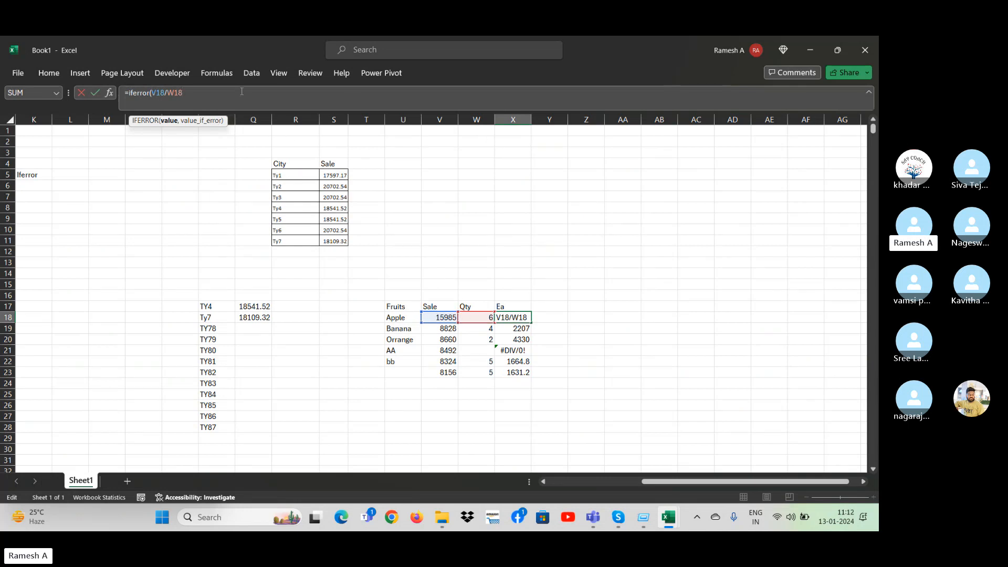
{"action": "type", "text": ",\"\""}
{"action": "key", "text": "Return"}
Fill the IFERROR formula with the blank fallback from X18 down to X23.
{"action": "key", "text": "Up"}
{"action": "key", "text": "ctrl+shift+Down"}
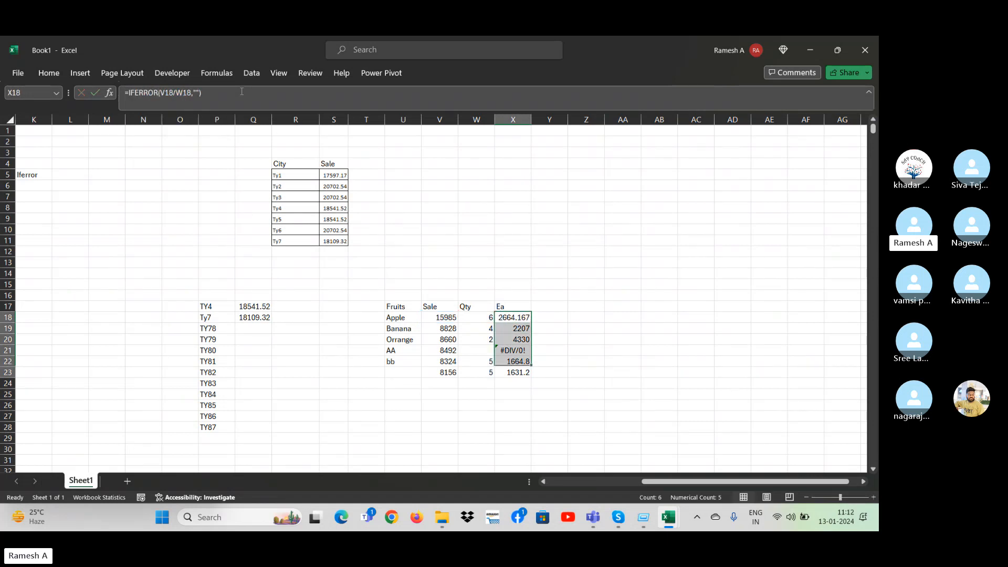
{"action": "key", "text": "ctrl+d"}
{"action": "key", "text": "Down"}
{"action": "key", "text": "Down"}
{"action": "key", "text": "Down"}
{"action": "key", "text": "Down"}
{"action": "key", "text": "Down"}
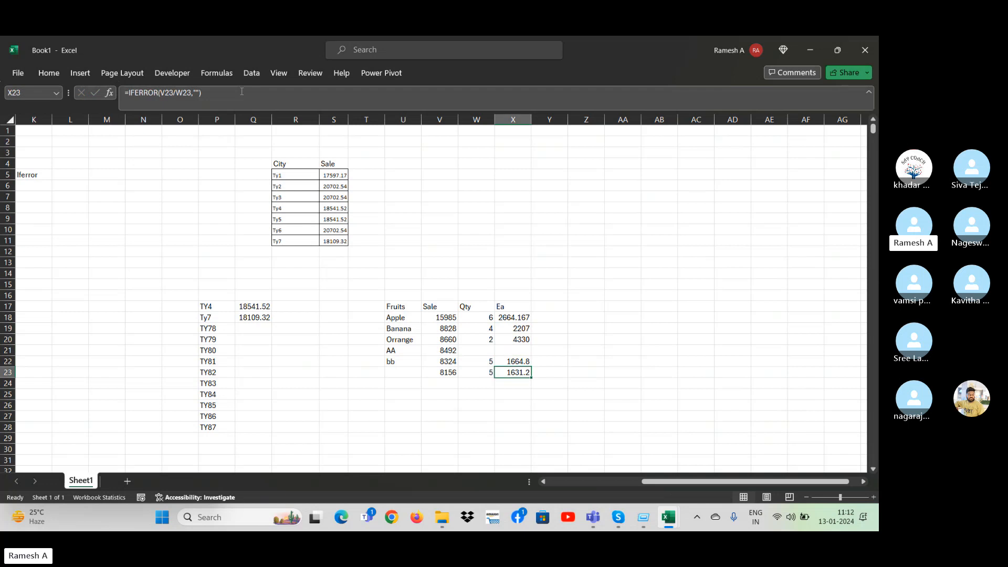
{"action": "key", "text": "Up"}
{"action": "key", "text": "Up"}
{"action": "key", "text": "Up"}
{"action": "key", "text": "Up"}
{"action": "key", "text": "Up"}
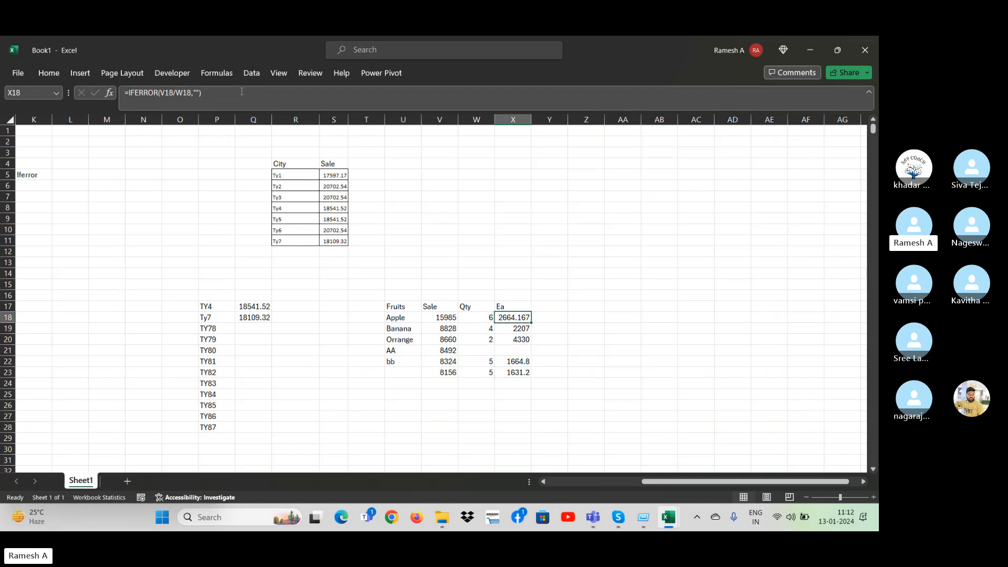
Change the IFERROR fallback text in X18 to "not available".
{"action": "double_click", "coordinate": [197, 92]}
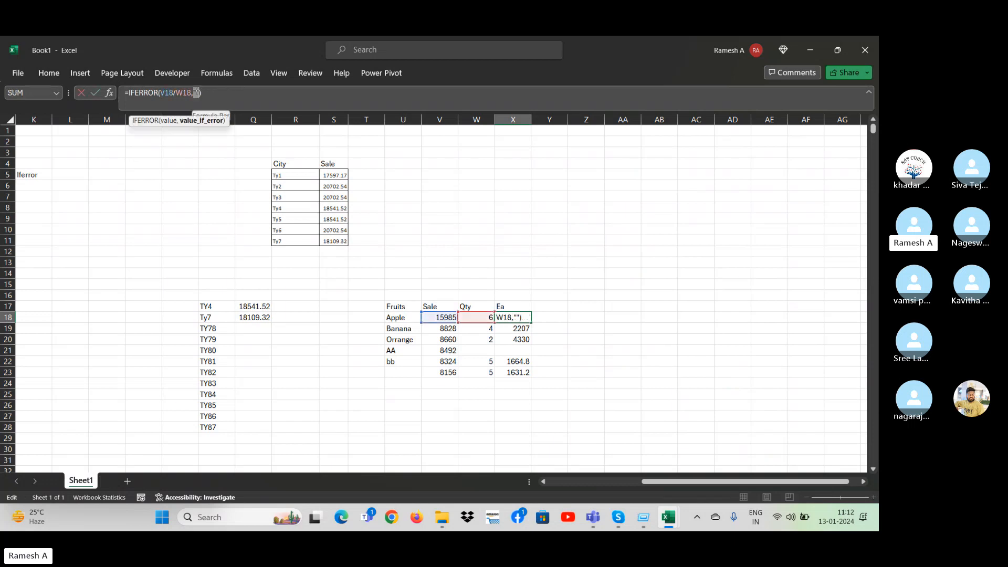
{"action": "key", "text": "Right"}
{"action": "type", "text": "no"}
{"action": "type", "text": "t"}
{"action": "type", "text": " availab"}
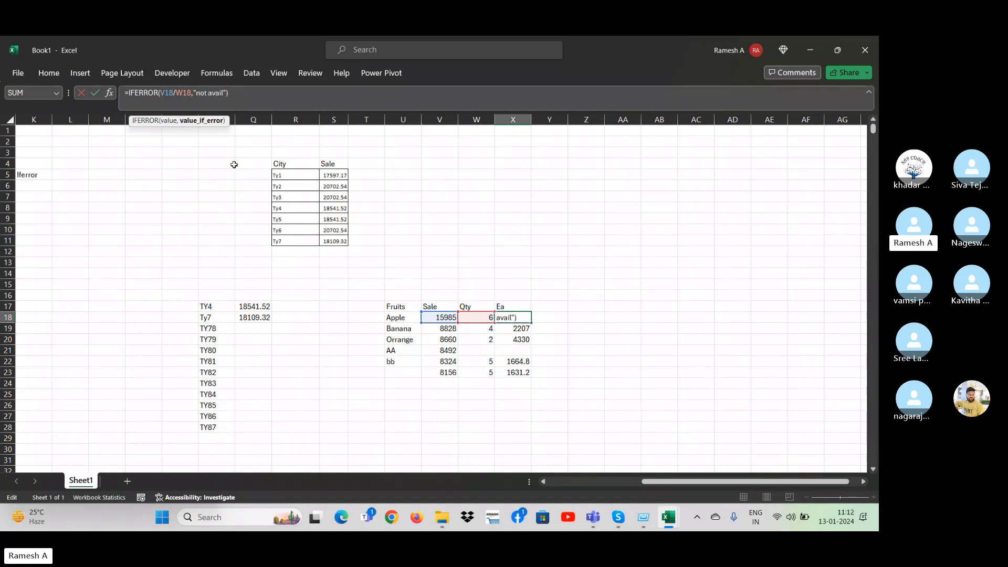
{"action": "type", "text": "le"}
{"action": "key", "text": "Return"}
Fill the updated X18 formula with the "not available" fallback down the Ea column to X23.
{"action": "key", "text": "Up"}
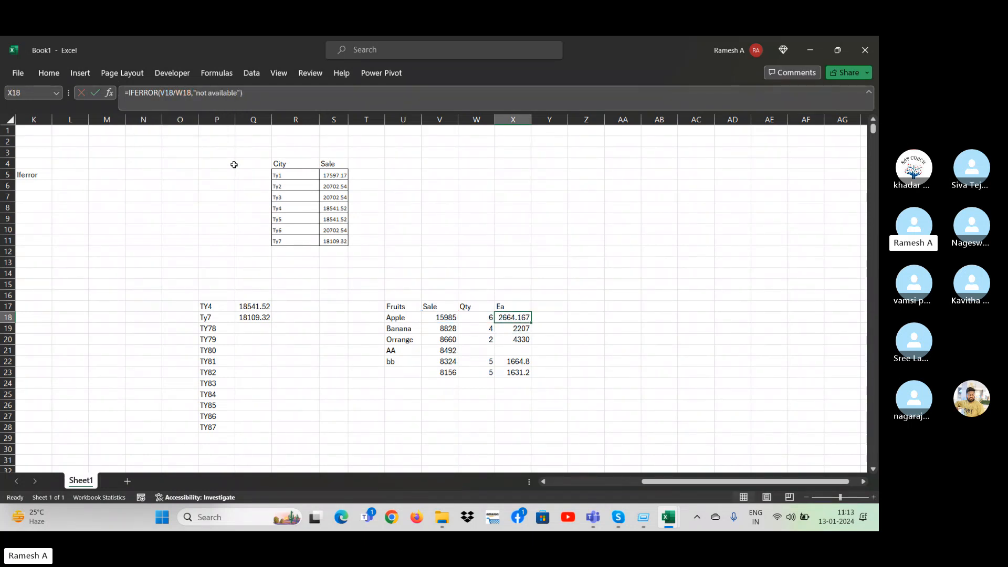
{"action": "key", "text": "shift+Down"}
{"action": "key", "text": "shift+Down"}
{"action": "key", "text": "shift+Down"}
{"action": "key", "text": "shift+Down"}
{"action": "key", "text": "shift+Down"}
{"action": "key", "text": "ctrl+d"}
{"action": "key", "text": "Down"}
Examine the IFERROR formulas and results in the Ea column, especially the AA row with its blank quantity.
{"action": "key", "text": "Down"}
{"action": "key", "text": "Down"}
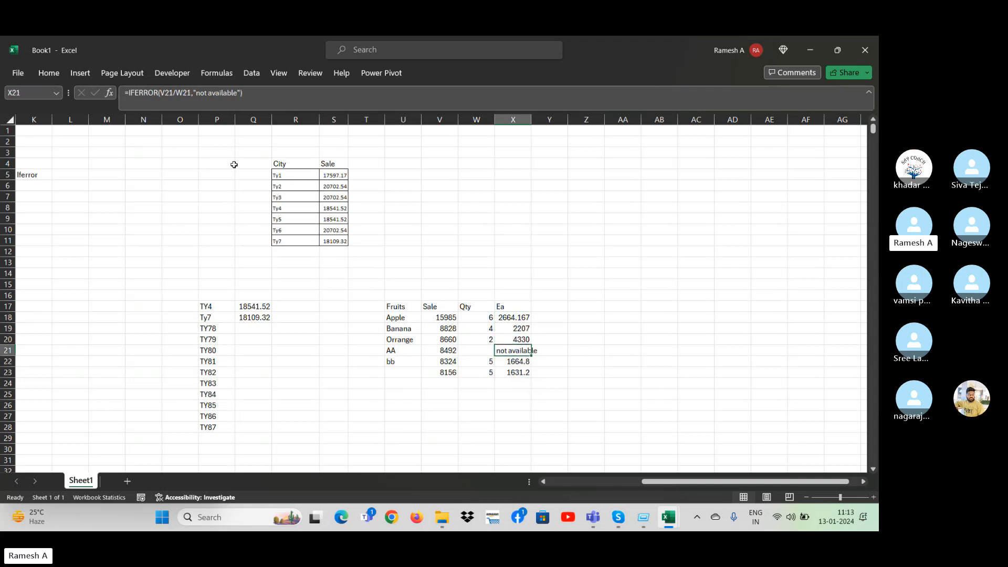
{"action": "key", "text": "Up"}
{"action": "key", "text": "Up"}
{"action": "key", "text": "Down"}
{"action": "key", "text": "Down"}
{"action": "key", "text": "Left"}
{"action": "key", "text": "Left"}
{"action": "key", "text": "Right"}
{"action": "key", "text": "Right"}
{"action": "key", "text": "Down"}
{"action": "key", "text": "Down"}
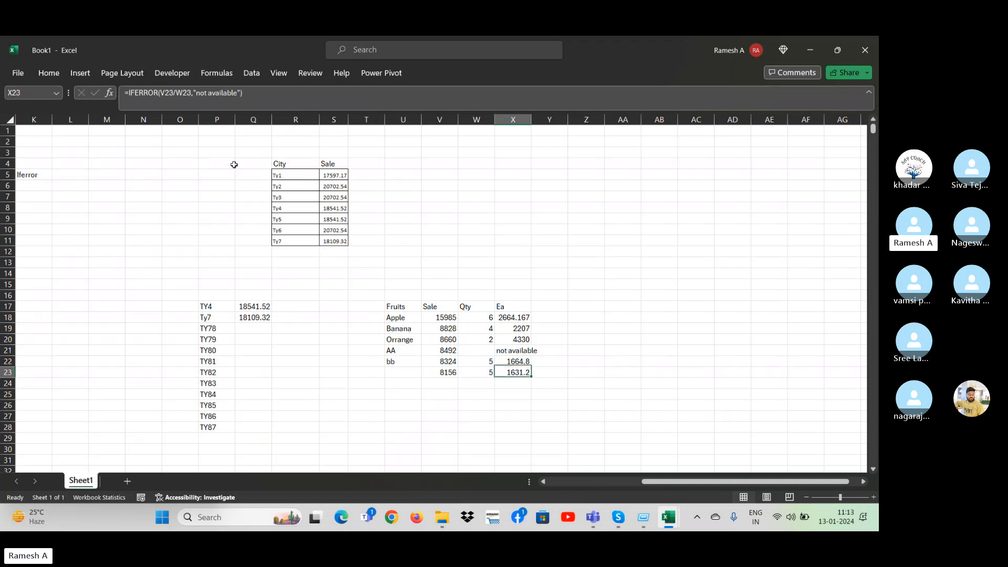
{"action": "key", "text": "Down"}
{"action": "key", "text": "Up"}
{"action": "key", "text": "Up"}
{"action": "key", "text": "Up"}
{"action": "key", "text": "Up"}
{"action": "key", "text": "Up"}
{"action": "key", "text": "Up"}
{"action": "key", "text": "Up"}
{"action": "key", "text": "Up"}
{"action": "key", "text": "Up"}
{"action": "key", "text": "Up"}
{"action": "key", "text": "Up"}
{"action": "key", "text": "Up"}
{"action": "key", "text": "Up"}
{"action": "key", "text": "Up"}
{"action": "key", "text": "Up"}
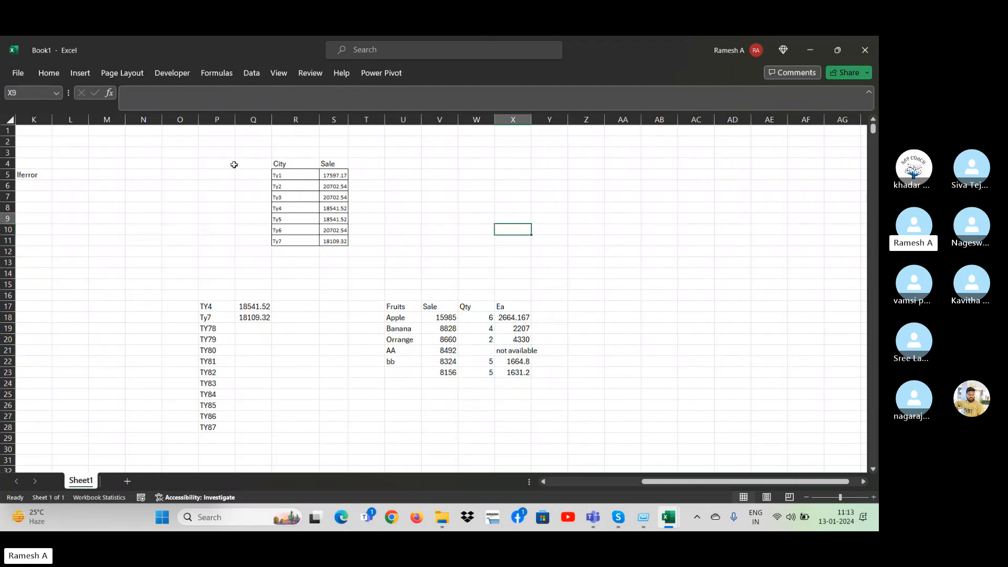
{"action": "key", "text": "Left"}
{"action": "key", "text": "Left"}
{"action": "key", "text": "Left"}
{"action": "key", "text": "Left"}
{"action": "key", "text": "Left"}
{"action": "key", "text": "Left"}
{"action": "key", "text": "Left"}
{"action": "key", "text": "Left"}
{"action": "key", "text": "Left"}
{"action": "key", "text": "Left"}
{"action": "key", "text": "Left"}
{"action": "key", "text": "Left"}
{"action": "key", "text": "Left"}
{"action": "key", "text": "Left"}
{"action": "key", "text": "Left"}
{"action": "key", "text": "Left"}
{"action": "key", "text": "Left"}
{"action": "key", "text": "Left"}
{"action": "key", "text": "Left"}
{"action": "key", "text": "Left"}
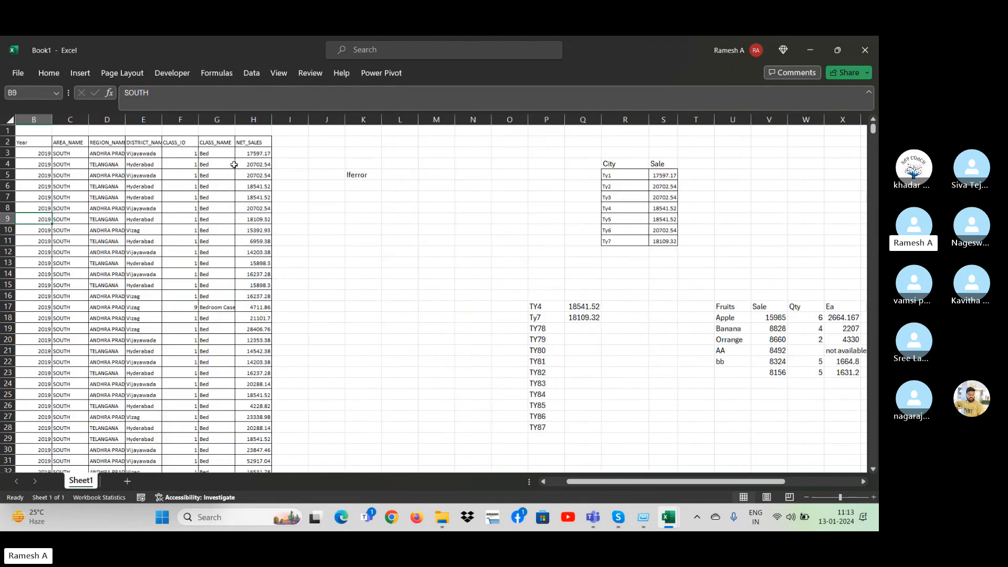
{"action": "key", "text": "Right"}
{"action": "key", "text": "Right"}
{"action": "key", "text": "Right"}
{"action": "key", "text": "Right"}
{"action": "key", "text": "Right"}
{"action": "key", "text": "Right"}
{"action": "key", "text": "Right"}
{"action": "key", "text": "Right"}
{"action": "key", "text": "Right"}
{"action": "key", "text": "Up"}
{"action": "key", "text": "Up"}
{"action": "key", "text": "Up"}
{"action": "key", "text": "Up"}
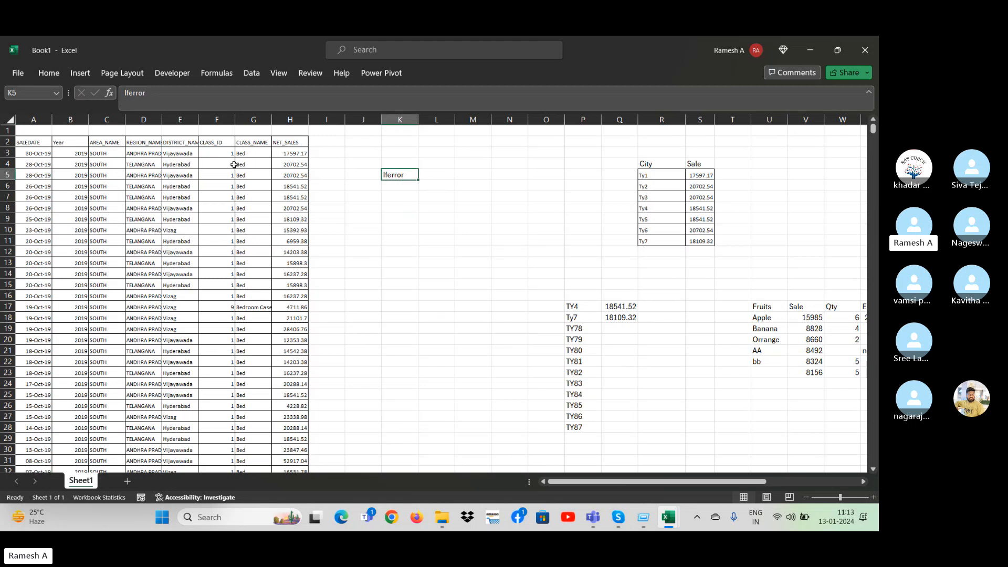
{"action": "key", "text": "Down"}
{"action": "key", "text": "Down"}
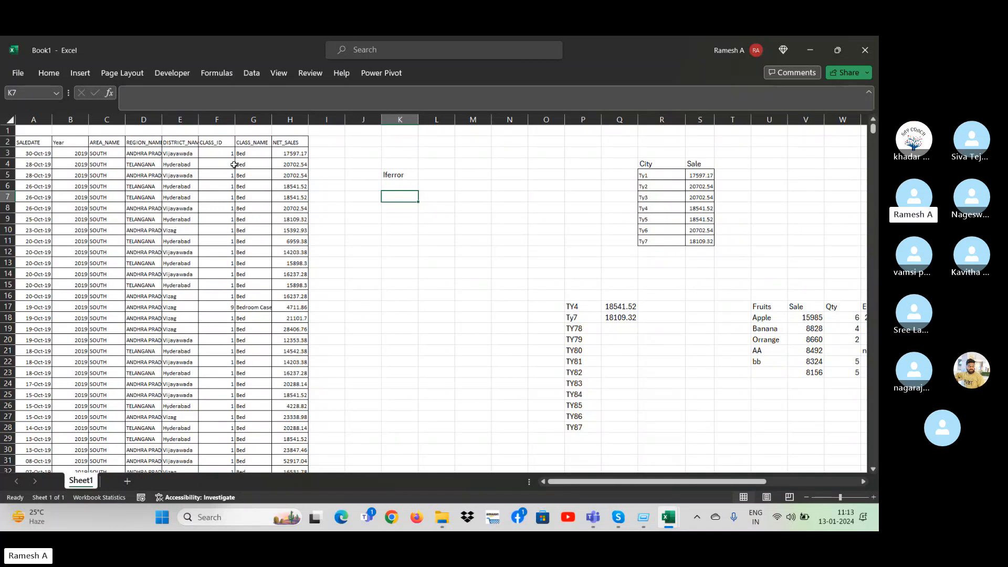
{"action": "key", "text": "Right"}
{"action": "key", "text": "Right"}
{"action": "key", "text": "Right"}
{"action": "key", "text": "Right"}
{"action": "key", "text": "Right"}
{"action": "key", "text": "Right"}
{"action": "key", "text": "Right"}
{"action": "key", "text": "Right"}
{"action": "key", "text": "Right"}
{"action": "key", "text": "Right"}
{"action": "key", "text": "Right"}
{"action": "key", "text": "Right"}
{"action": "key", "text": "Right"}
{"action": "key", "text": "Right"}
{"action": "key", "text": "Right"}
{"action": "key", "text": "Right"}
{"action": "key", "text": "Right"}
{"action": "key", "text": "Right"}
{"action": "key", "text": "Right"}
{"action": "key", "text": "Right"}
{"action": "key", "text": "Right"}
{"action": "key", "text": "Right"}
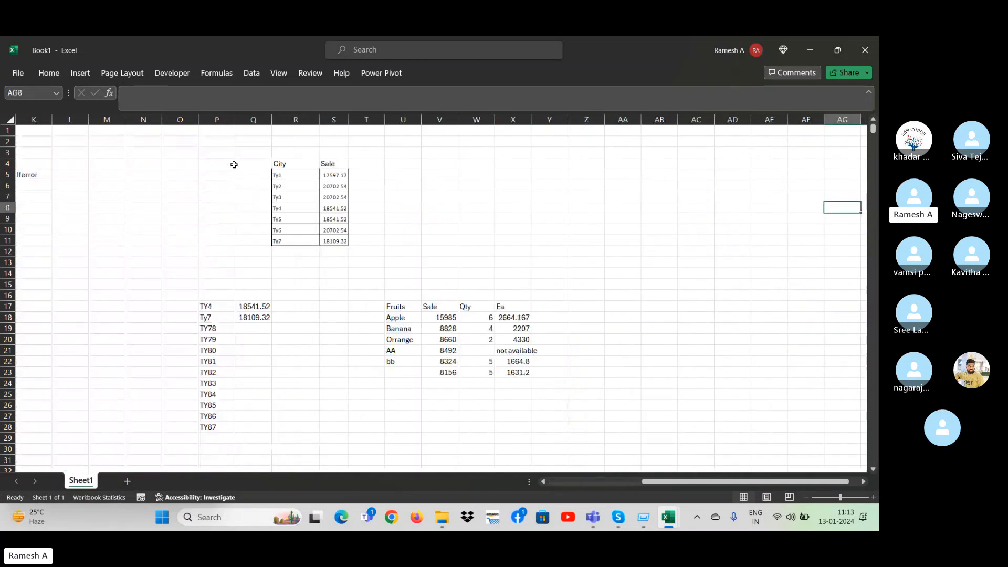
Enter the quantity 7 for AA in W21 to test the IFERROR formula in X21.
{"action": "key", "text": "Down"}
{"action": "key", "text": "Down"}
{"action": "key", "text": "Down"}
{"action": "key", "text": "Down"}
{"action": "key", "text": "Down"}
{"action": "key", "text": "Down"}
{"action": "key", "text": "Down"}
{"action": "key", "text": "Down"}
{"action": "key", "text": "Down"}
{"action": "key", "text": "Down"}
{"action": "key", "text": "Down"}
{"action": "key", "text": "Down"}
{"action": "key", "text": "Down"}
{"action": "key", "text": "Down"}
{"action": "key", "text": "Down"}
{"action": "key", "text": "Left"}
{"action": "key", "text": "Left"}
{"action": "key", "text": "Left"}
{"action": "key", "text": "Left"}
{"action": "key", "text": "Left"}
{"action": "key", "text": "Left"}
{"action": "key", "text": "Left"}
{"action": "key", "text": "Left"}
{"action": "key", "text": "Left"}
{"action": "key", "text": "Up"}
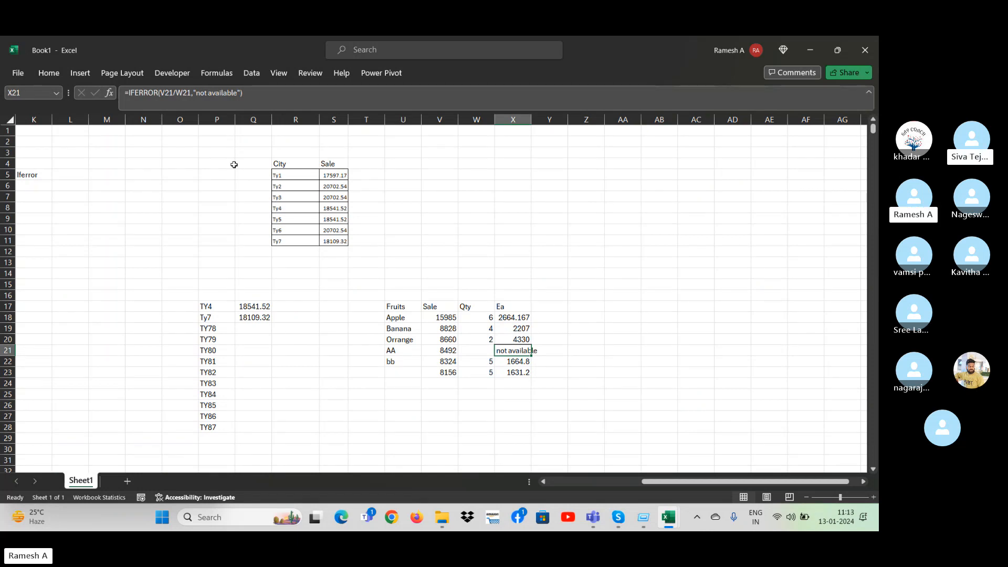
{"action": "key", "text": "Left"}
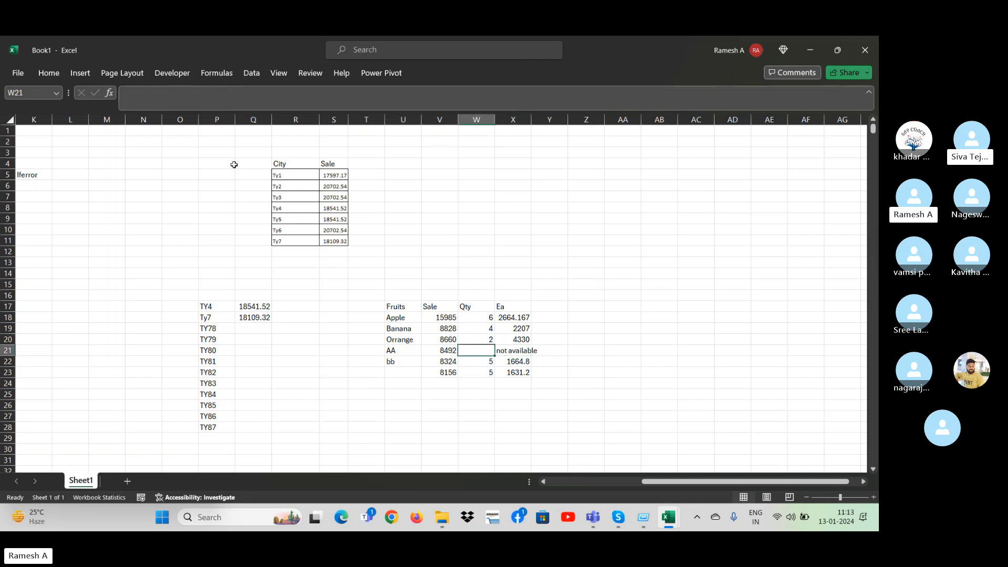
{"action": "type", "text": "7"}
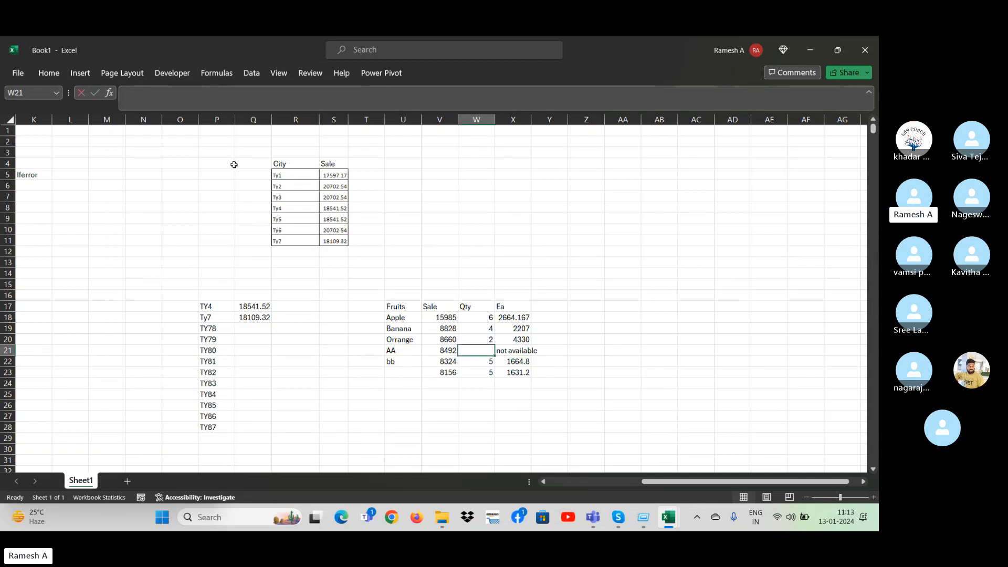
{"action": "key", "text": "Return"}
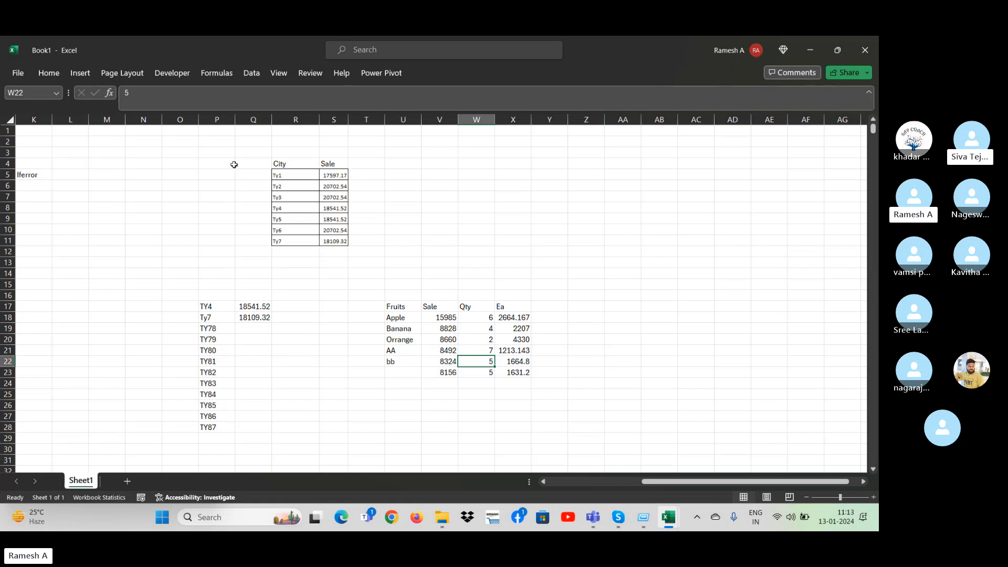
Clear the test quantity for AA in W21 and review the formulas in the Ea column.
{"action": "key", "text": "Up"}
{"action": "key", "text": "Delete"}
{"action": "key", "text": "Up"}
{"action": "key", "text": "Right"}
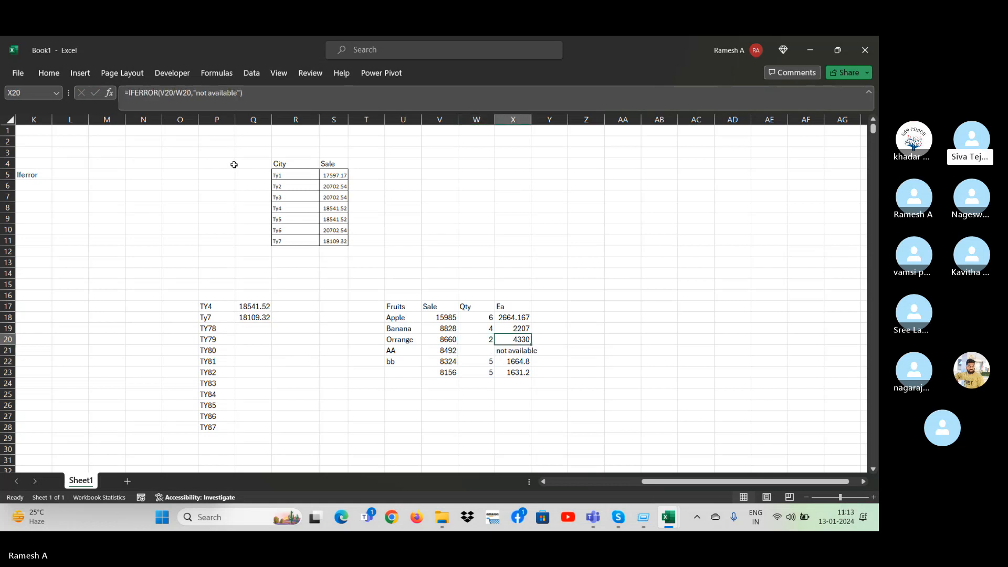
{"action": "key", "text": "Down"}
{"action": "key", "text": "Up"}
{"action": "key", "text": "Up"}
{"action": "key", "text": "Up"}
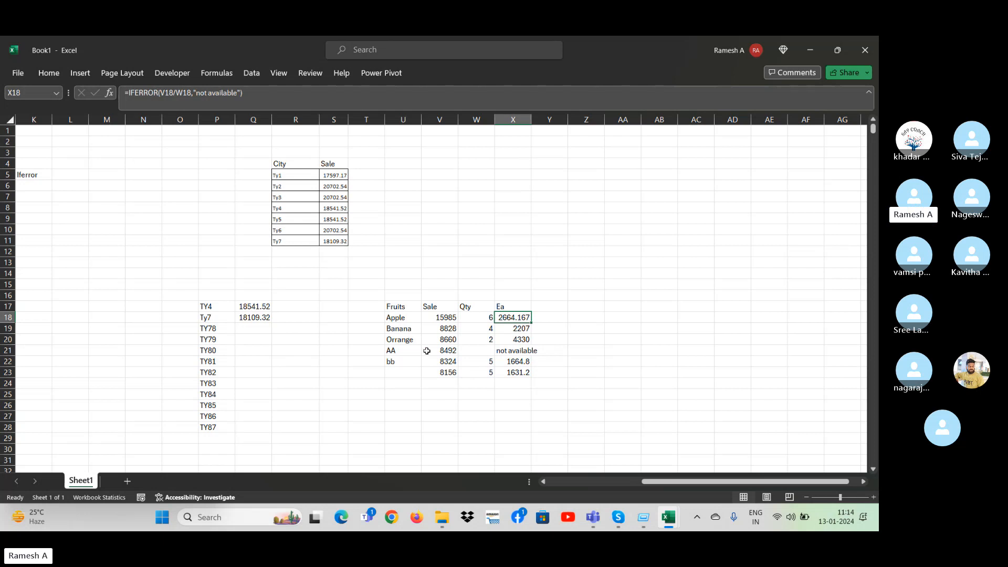
Clear the Orrange quantity in W20 to test the error fallback, and undo the deletion.
{"action": "left_click", "coordinate": [482, 341]}
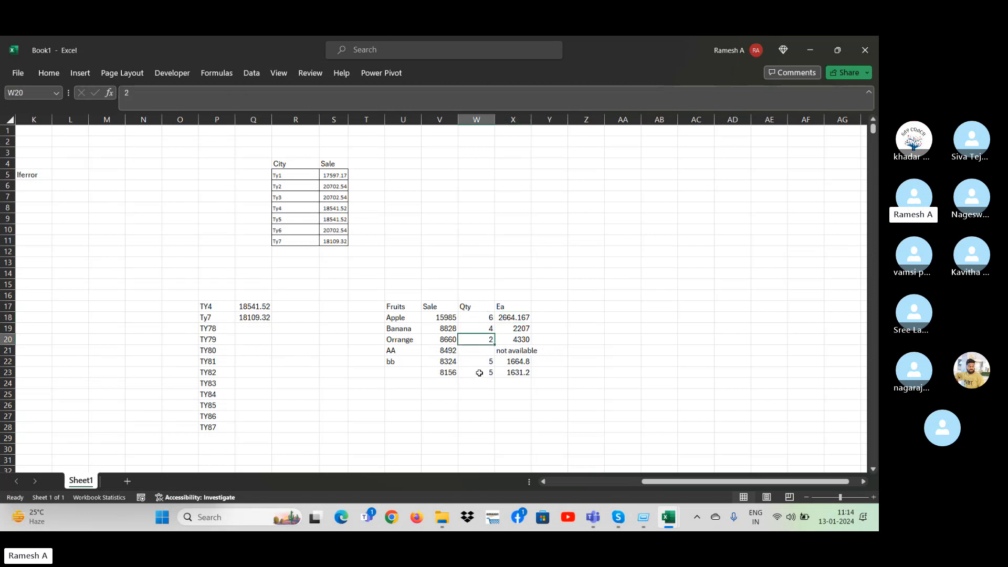
{"action": "left_click", "coordinate": [523, 319]}
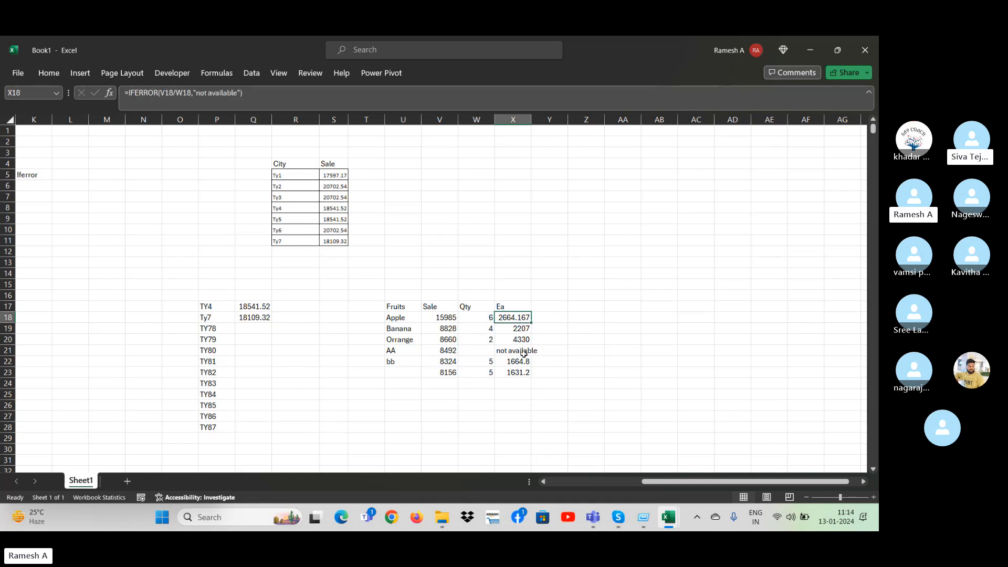
{"action": "left_click", "coordinate": [486, 352]}
{"action": "left_click", "coordinate": [473, 337]}
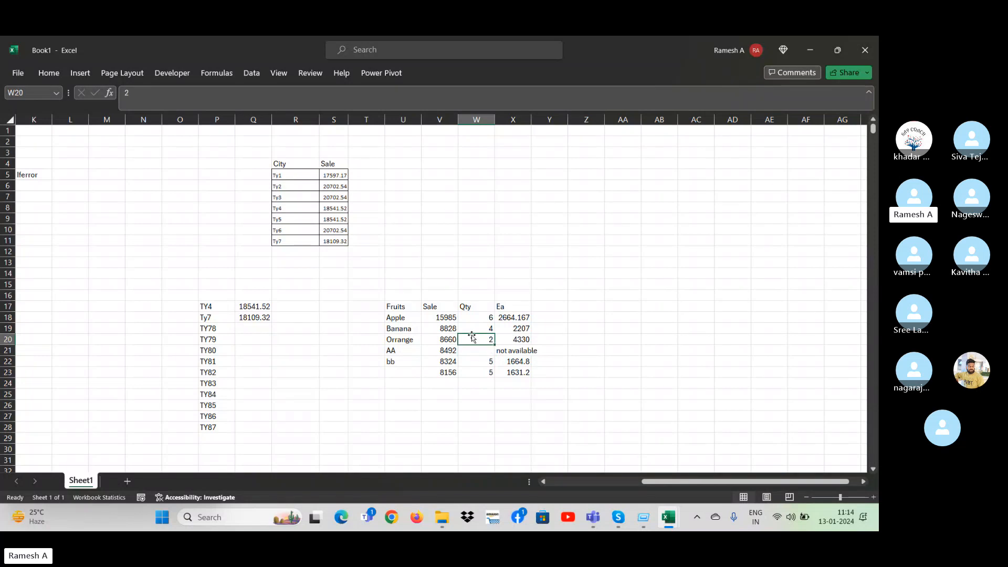
{"action": "key", "text": "Delete"}
{"action": "left_click", "coordinate": [512, 317]}
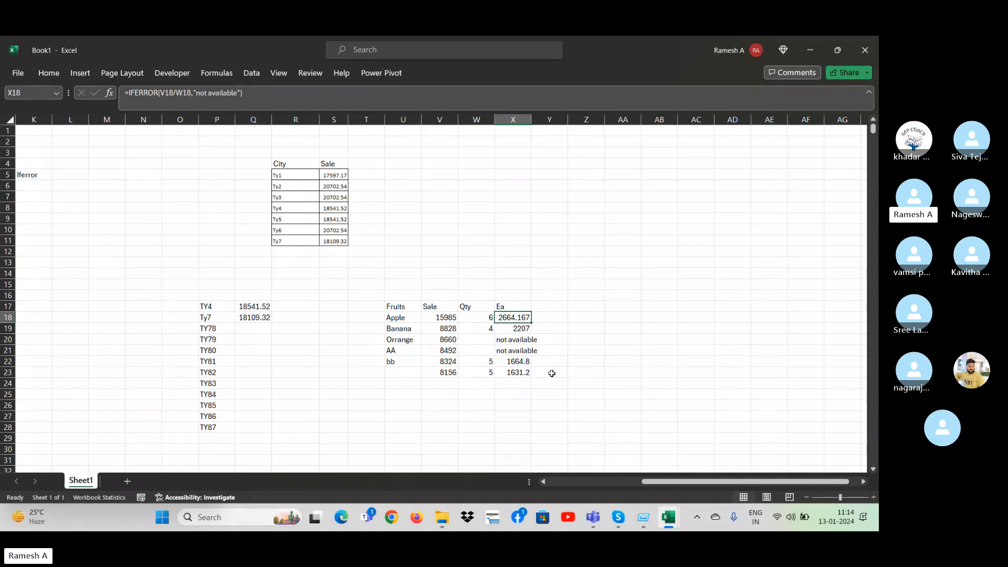
{"action": "key", "text": "ctrl+z"}
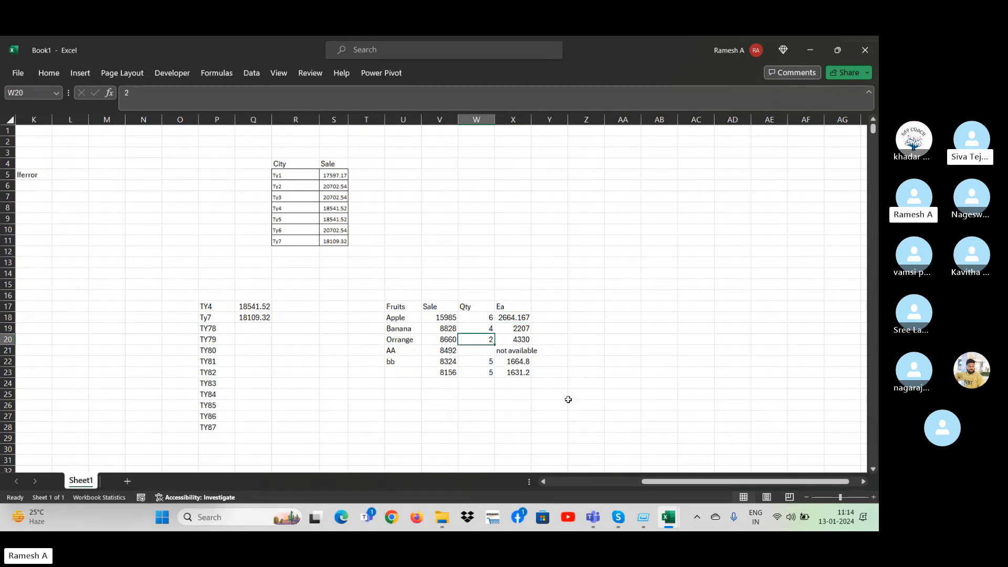
Clear the Orrange Sale value in V20 to test the division, and undo the deletion.
{"action": "key", "text": "Left"}
{"action": "key", "text": "Delete"}
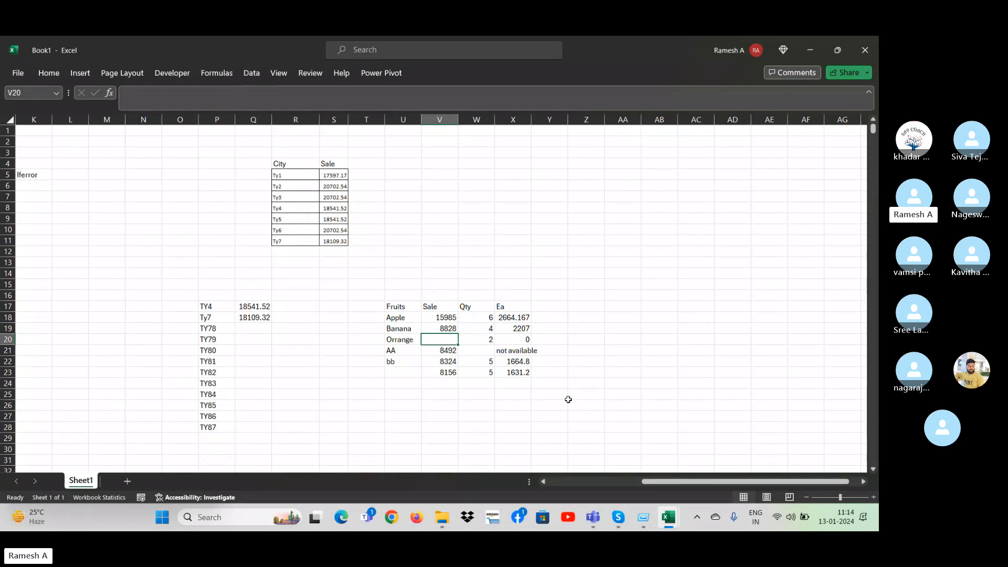
{"action": "key", "text": "ctrl+z"}
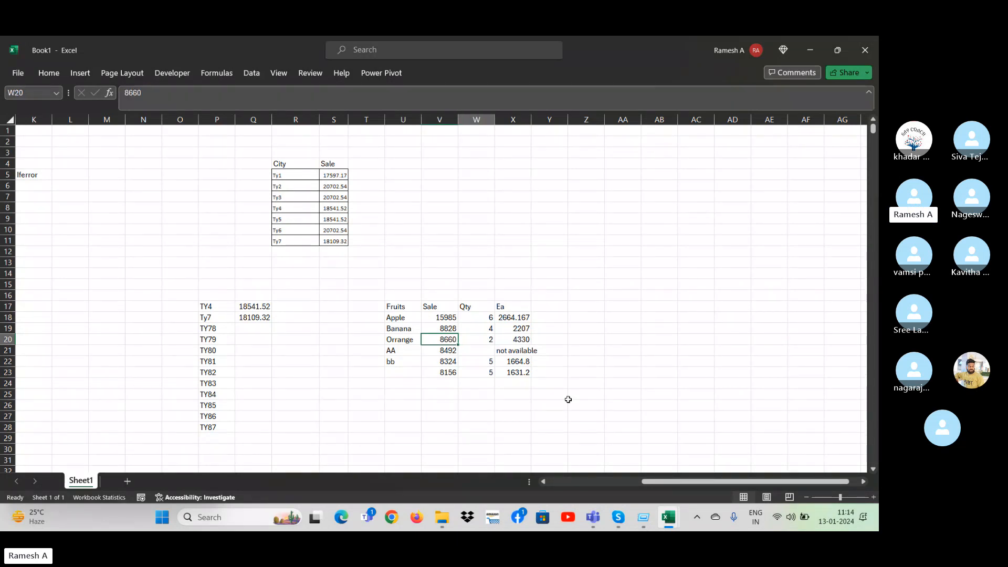
Delete the fruit names AA and bb from U21 and U22.
{"action": "key", "text": "Right"}
{"action": "key", "text": "Down"}
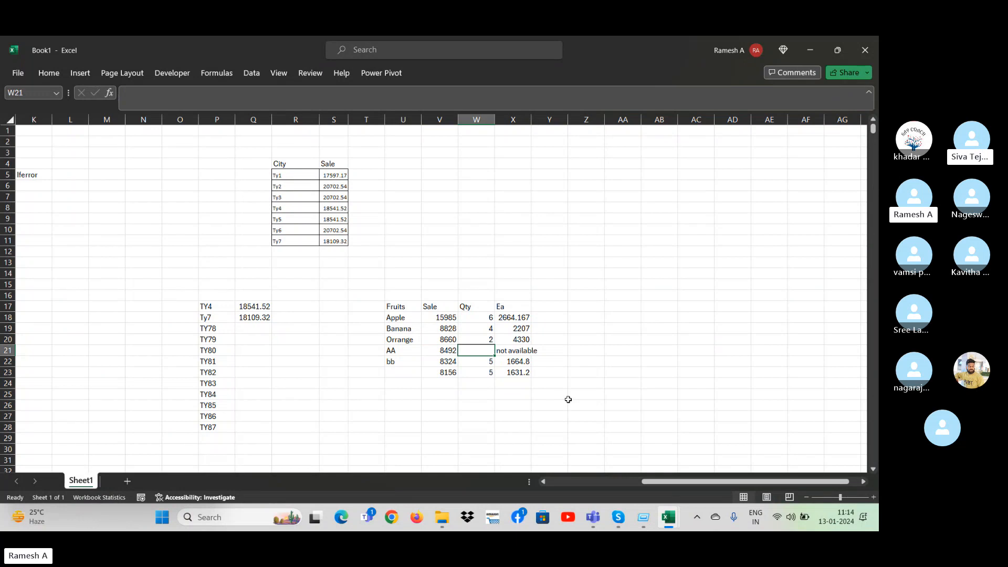
{"action": "key", "text": "Left"}
{"action": "key", "text": "Left"}
{"action": "key", "text": "Left"}
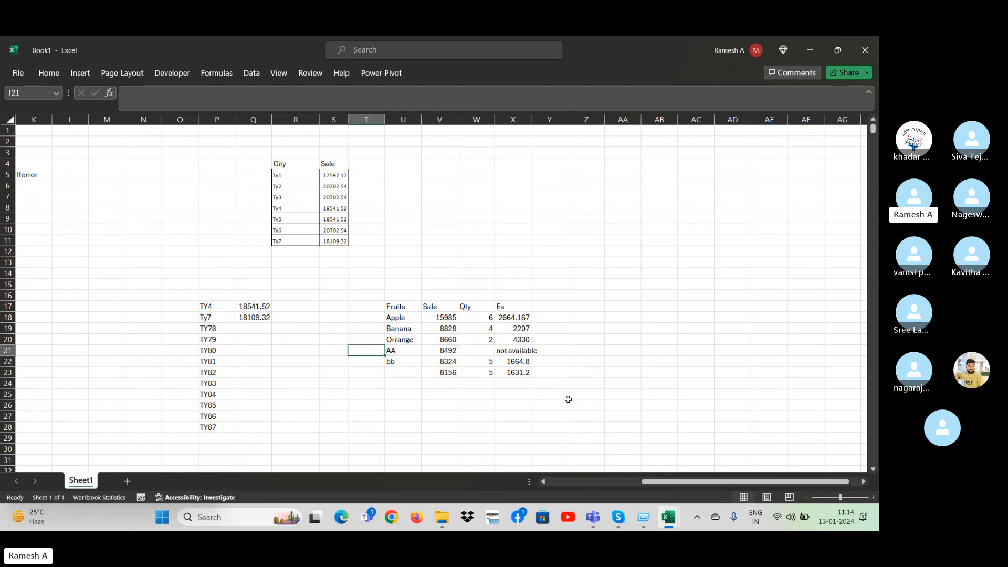
{"action": "key", "text": "Right"}
{"action": "key", "text": "shift+Down"}
{"action": "key", "text": "shift+Down"}
{"action": "key", "text": "Delete"}
{"action": "key", "text": "Right"}
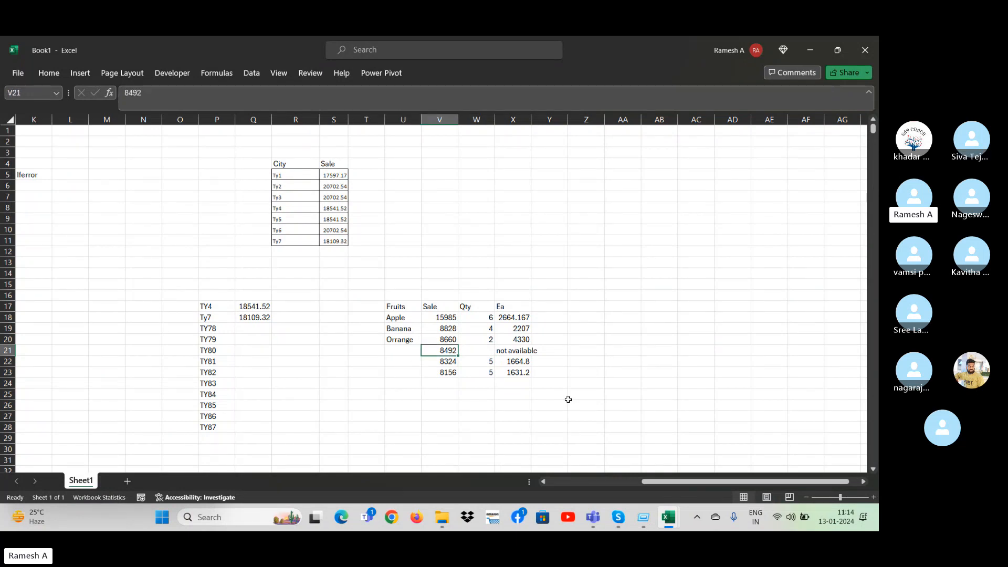
Undo the deletion of the fruit names AA and bb in U21 and U22.
{"action": "key", "text": "shift+Right"}
{"action": "key", "text": "shift+Right"}
{"action": "key", "text": "shift+Right"}
{"action": "key", "text": "shift+Down"}
{"action": "key", "text": "shift+Down"}
{"action": "key", "text": "shift+Down"}
{"action": "key", "text": "shift+Down"}
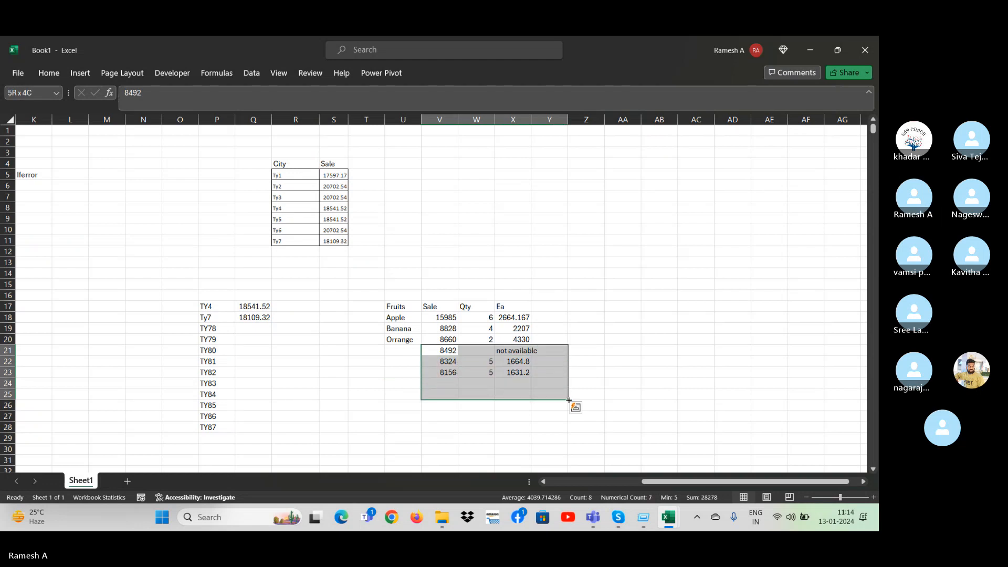
{"action": "key", "text": "ctrl+z"}
Review the Sale and Qty values for Apple, Banana and Orrange in the Fruits table.
{"action": "key", "text": "ctrl+Left"}
{"action": "key", "text": "Right"}
{"action": "key", "text": "Right"}
{"action": "key", "text": "Right"}
{"action": "key", "text": "Right"}
{"action": "key", "text": "Up"}
{"action": "key", "text": "Up"}
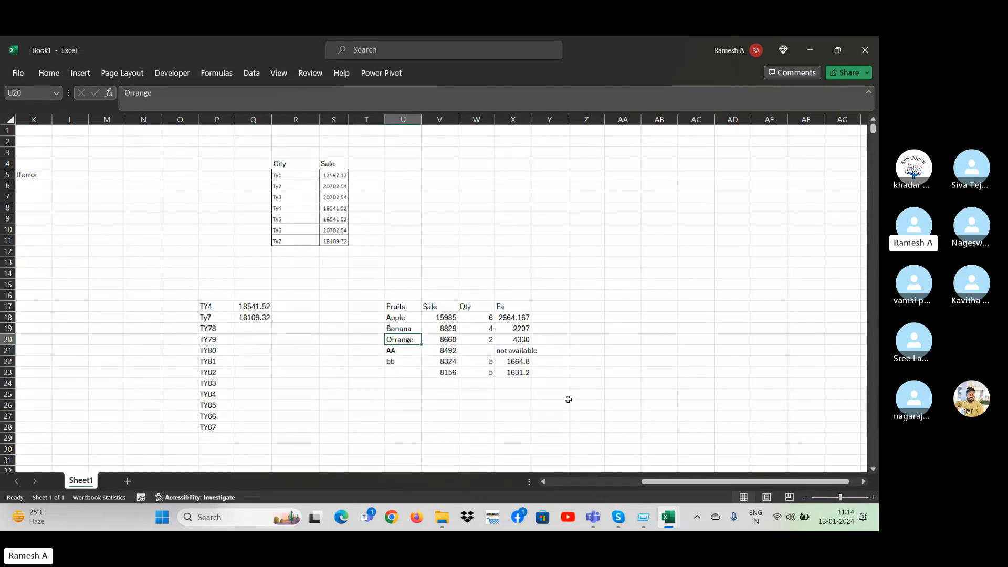
{"action": "key", "text": "Up"}
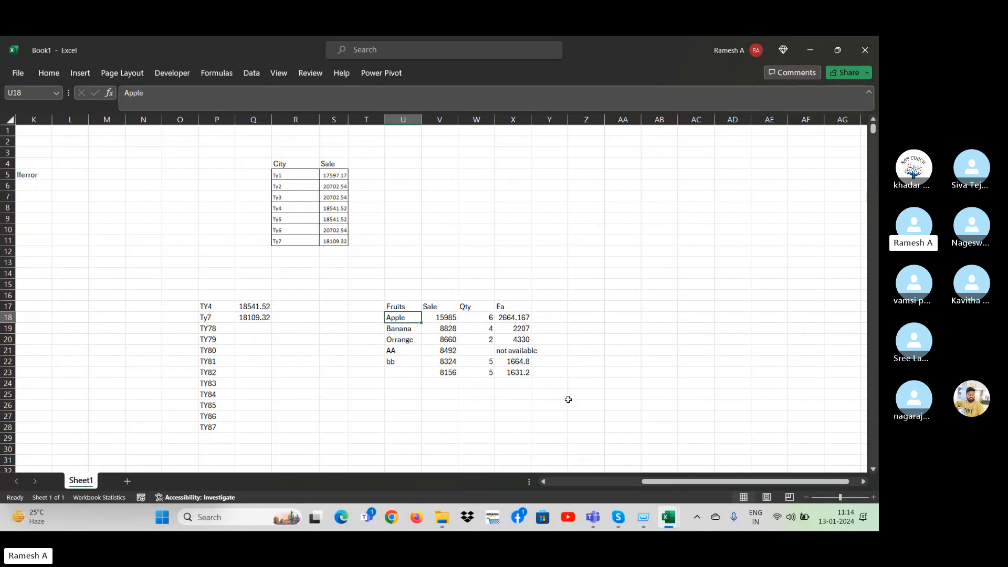
{"action": "key", "text": "Right"}
{"action": "key", "text": "Down"}
{"action": "key", "text": "Left"}
{"action": "key", "text": "Right"}
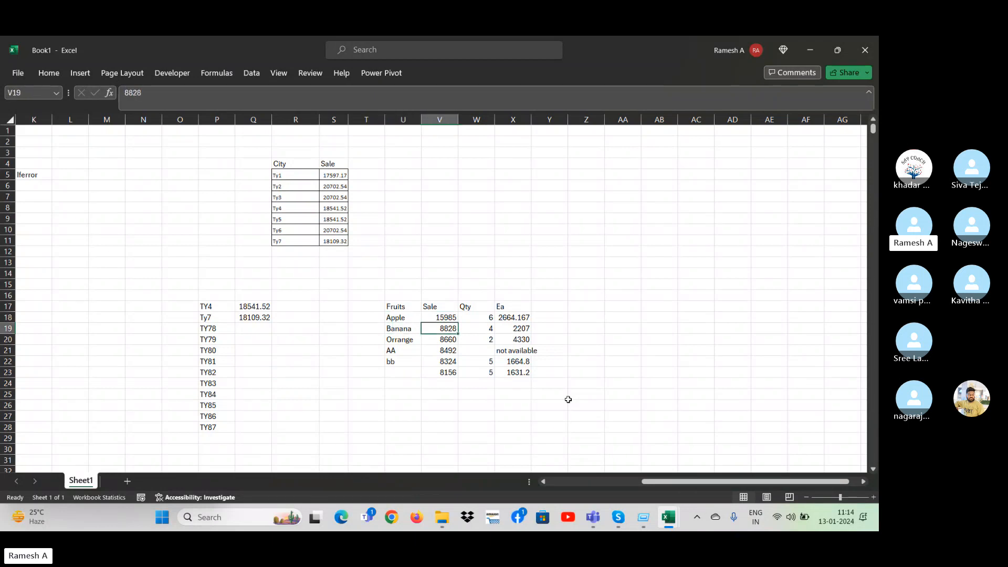
{"action": "key", "text": "Left"}
{"action": "key", "text": "Right"}
{"action": "key", "text": "Down"}
{"action": "key", "text": "Left"}
{"action": "key", "text": "Right"}
{"action": "key", "text": "Right"}
{"action": "key", "text": "Up"}
{"action": "key", "text": "Up"}
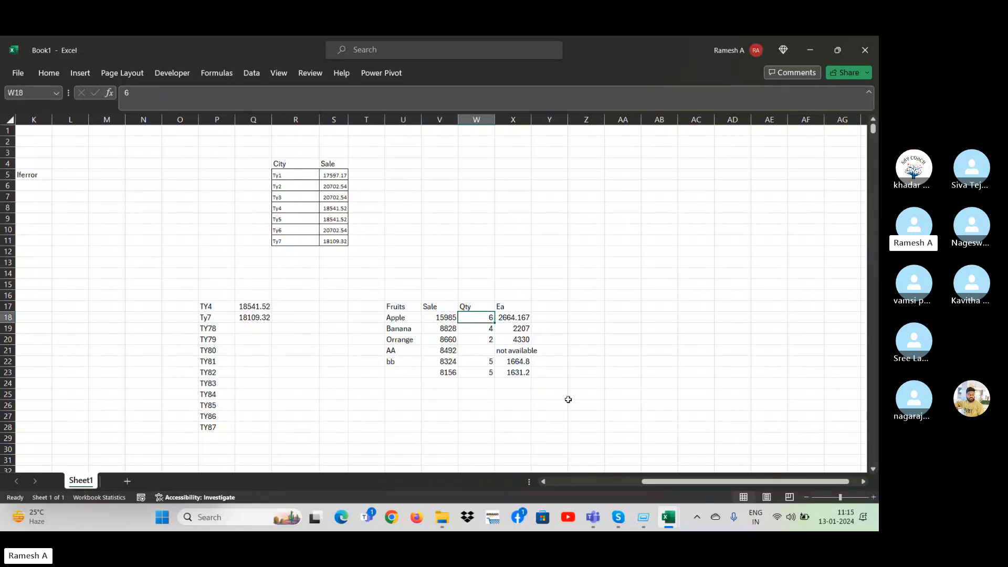
{"action": "key", "text": "Down"}
{"action": "key", "text": "Down"}
{"action": "key", "text": "Up"}
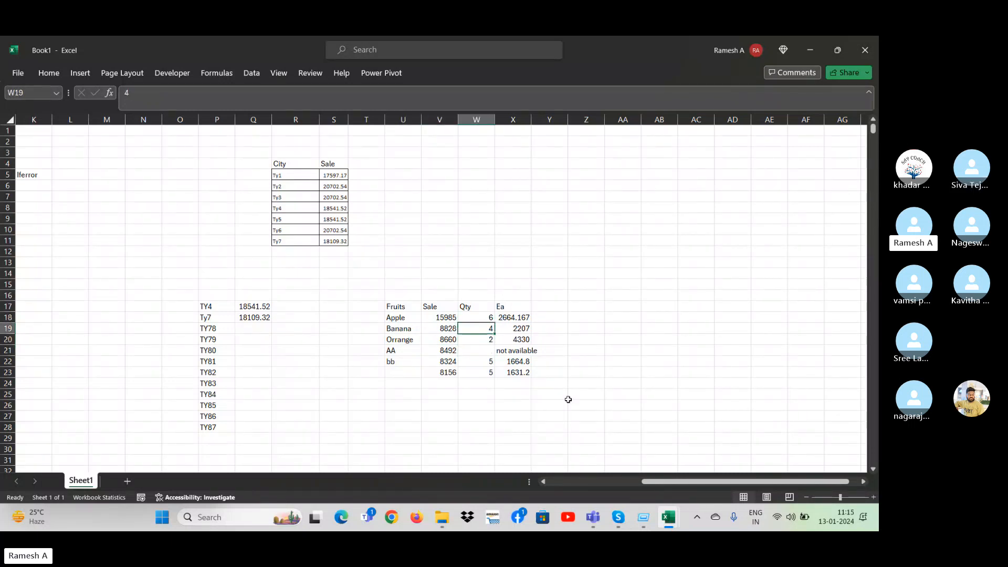
Examine the IFERROR division formulas in the Ea column against each fruit's sale and quantity.
{"action": "key", "text": "Right"}
{"action": "key", "text": "Up"}
{"action": "key", "text": "ctrl+shift+Down"}
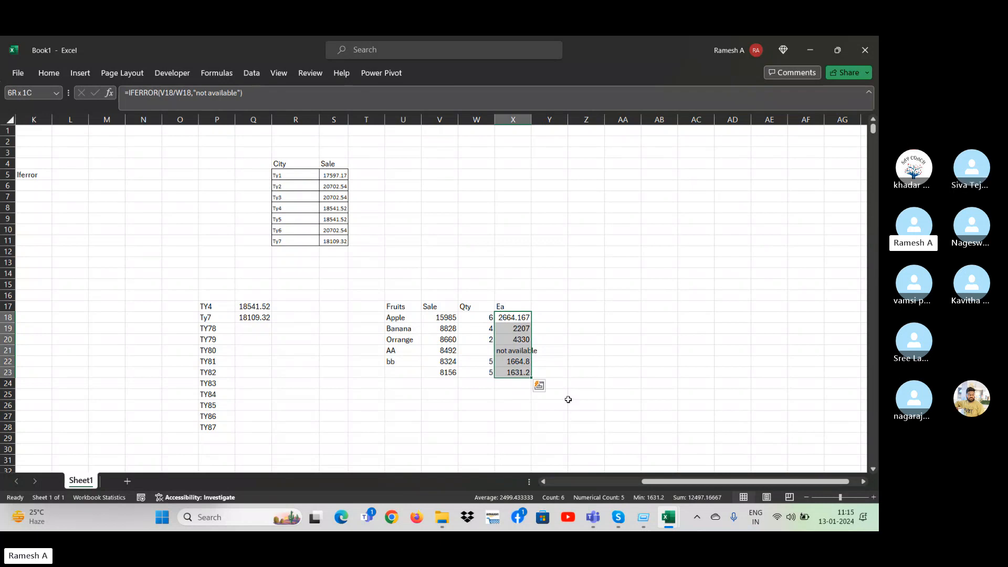
{"action": "key", "text": "Down"}
{"action": "key", "text": "Left"}
{"action": "key", "text": "Left"}
{"action": "key", "text": "Up"}
{"action": "key", "text": "Down"}
{"action": "key", "text": "Right"}
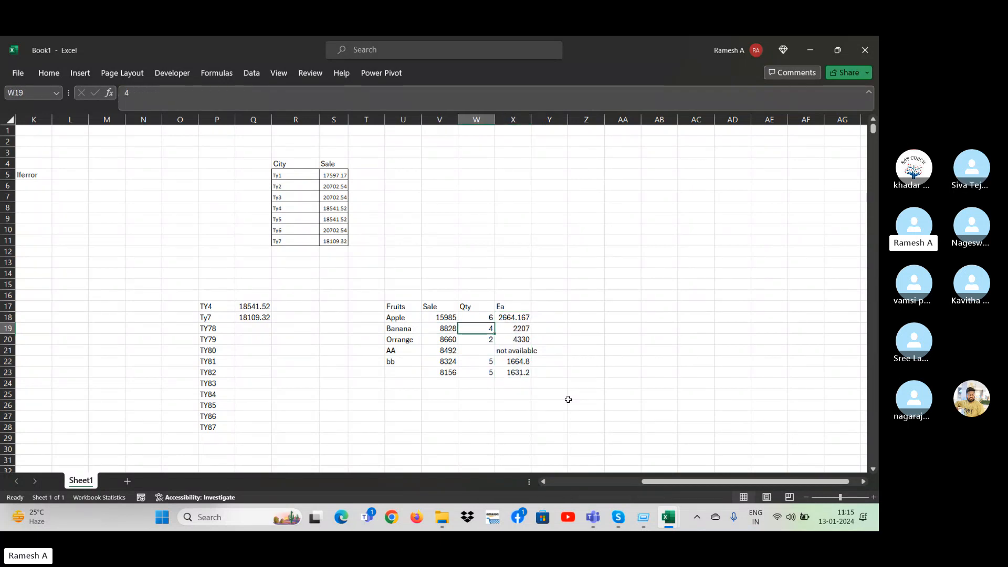
{"action": "key", "text": "Up"}
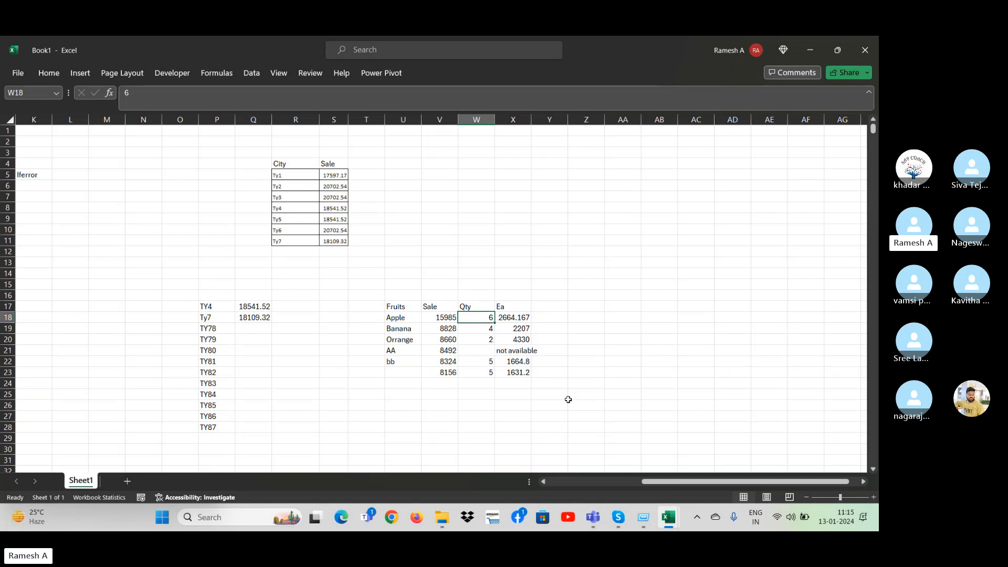
{"action": "key", "text": "Right"}
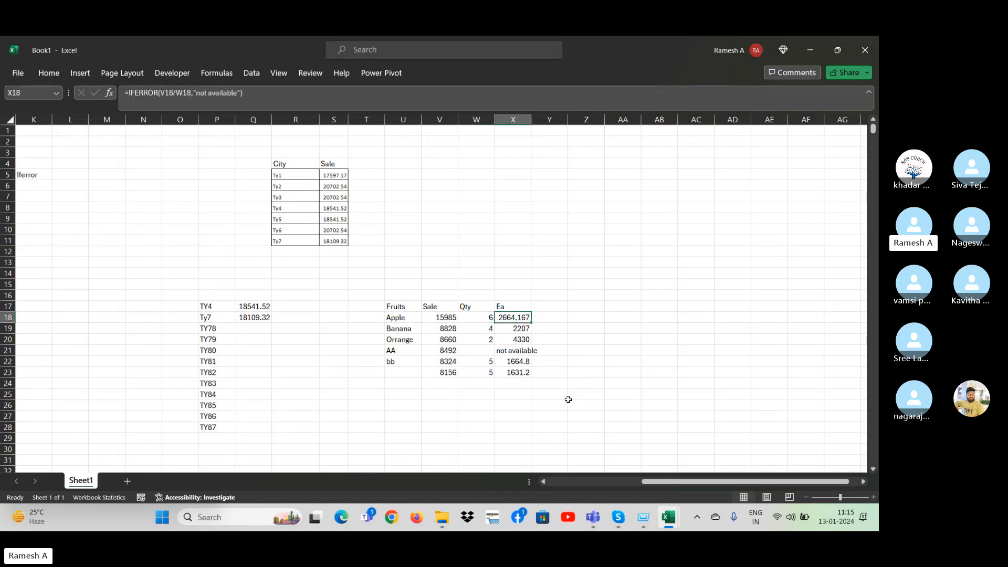
{"action": "key", "text": "Down"}
{"action": "key", "text": "Left"}
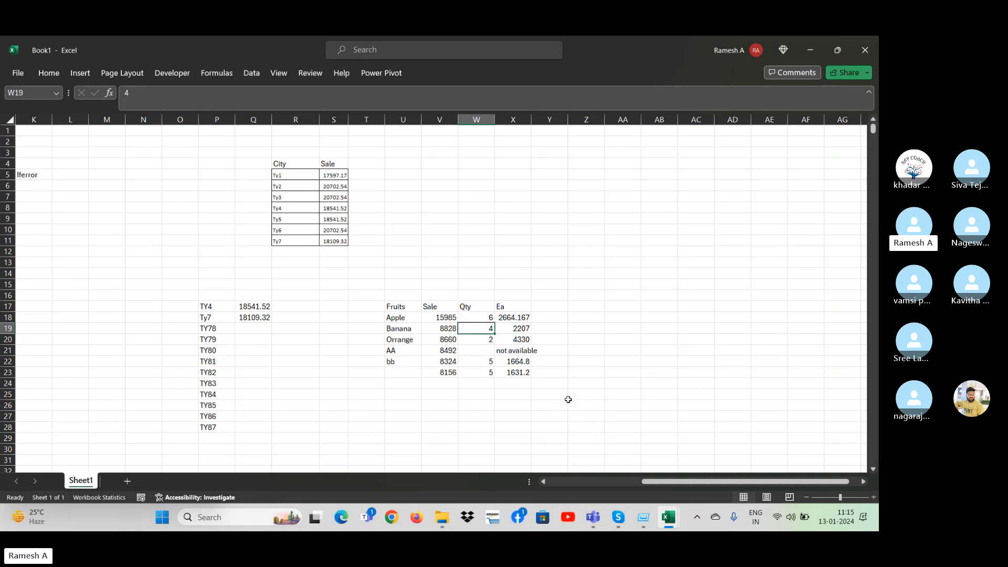
{"action": "key", "text": "Left"}
{"action": "key", "text": "Right"}
{"action": "key", "text": "Right"}
{"action": "key", "text": "Down"}
{"action": "key", "text": "Left"}
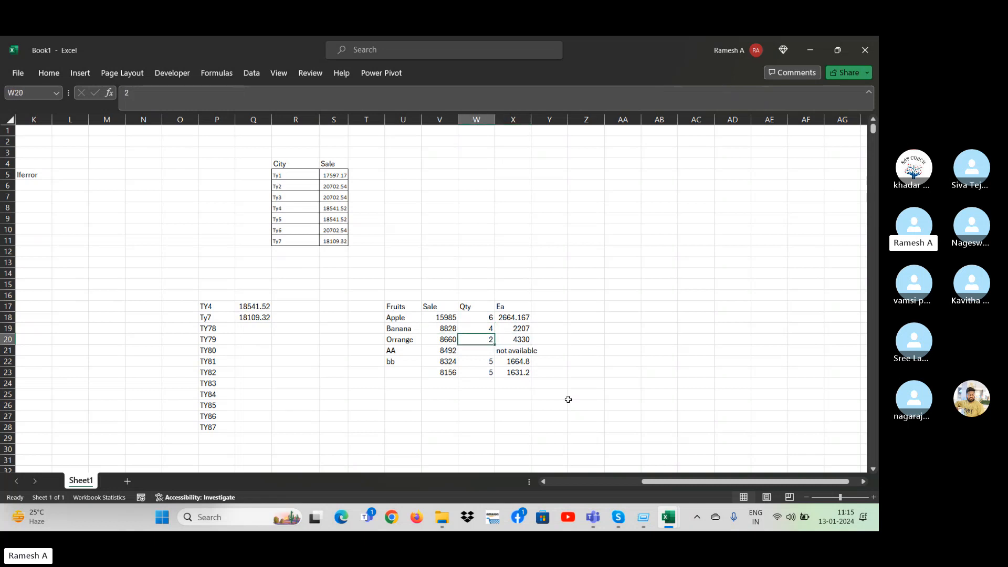
{"action": "key", "text": "Down"}
{"action": "key", "text": "Left"}
{"action": "key", "text": "Left"}
{"action": "key", "text": "Up"}
{"action": "key", "text": "Up"}
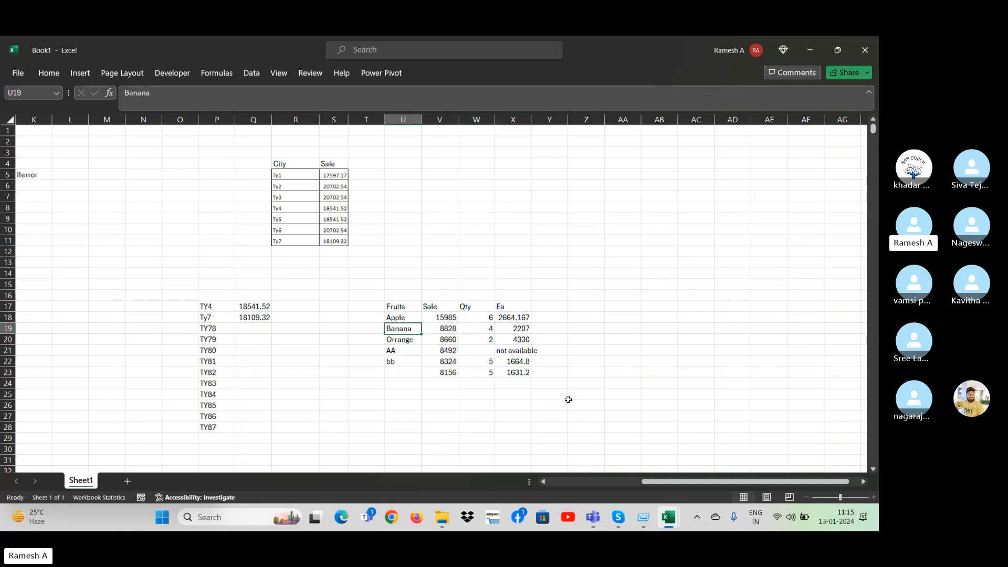
Clear the Apple quantity in W18 to test the IFERROR fallback text in X18.
{"action": "key", "text": "Up"}
{"action": "key", "text": "Right"}
{"action": "key", "text": "Right"}
{"action": "key", "text": "Delete"}
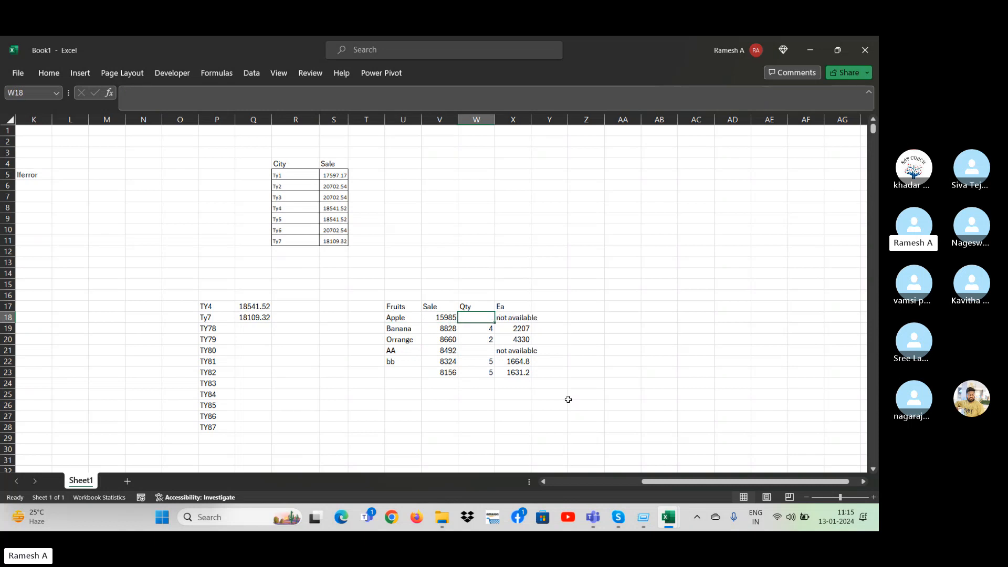
{"action": "key", "text": "Right"}
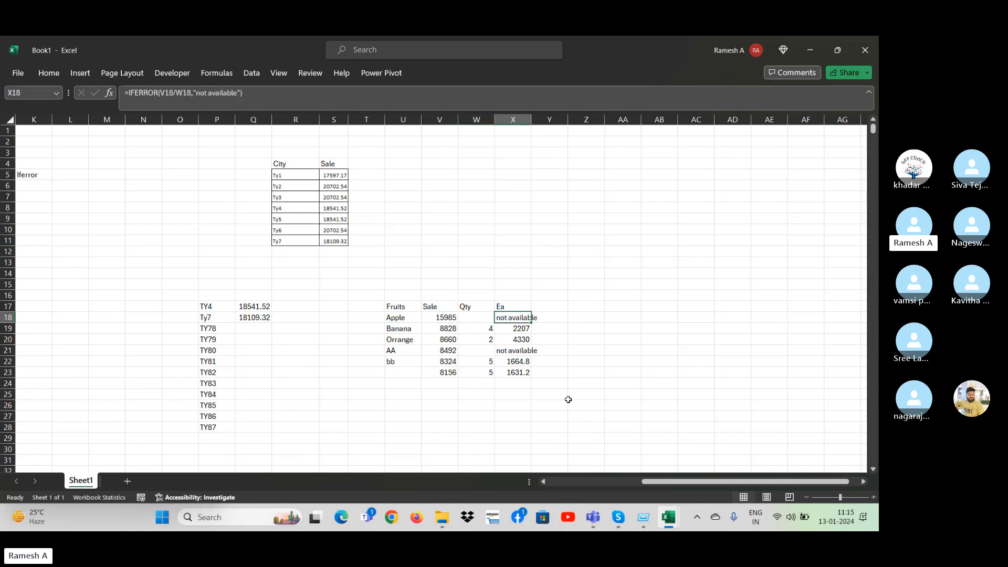
{"action": "key", "text": "Right"}
{"action": "key", "text": "Right"}
{"action": "key", "text": "Right"}
{"action": "key", "text": "Left"}
{"action": "key", "text": "Left"}
{"action": "key", "text": "Left"}
{"action": "key", "text": "Left"}
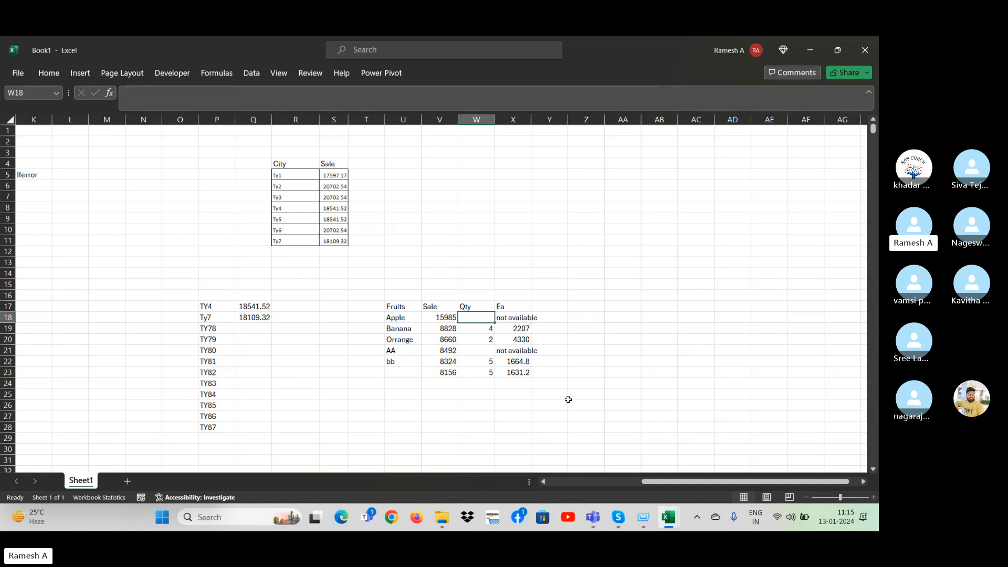
{"action": "key", "text": "Right"}
{"action": "key", "text": "Left"}
{"action": "key", "text": "Left"}
{"action": "key", "text": "Left"}
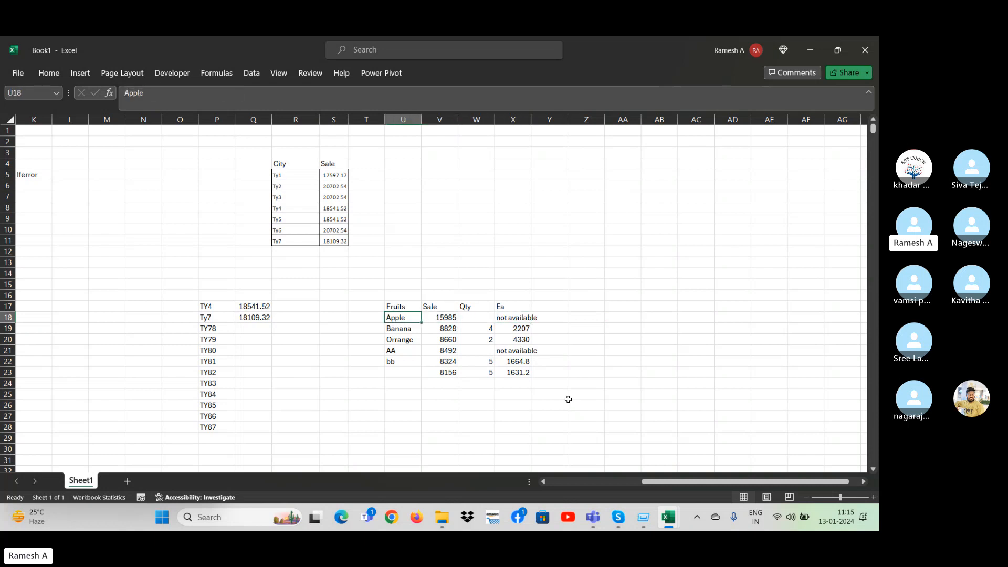
Clear the contents of columns W through Y, including the Qty and Ea data.
{"action": "key", "text": "Up"}
{"action": "key", "text": "shift+Right"}
{"action": "key", "text": "shift+Right"}
{"action": "key", "text": "shift+Right"}
{"action": "key", "text": "Down"}
{"action": "key", "text": "Right"}
{"action": "key", "text": "Right"}
{"action": "key", "text": "ctrl+space"}
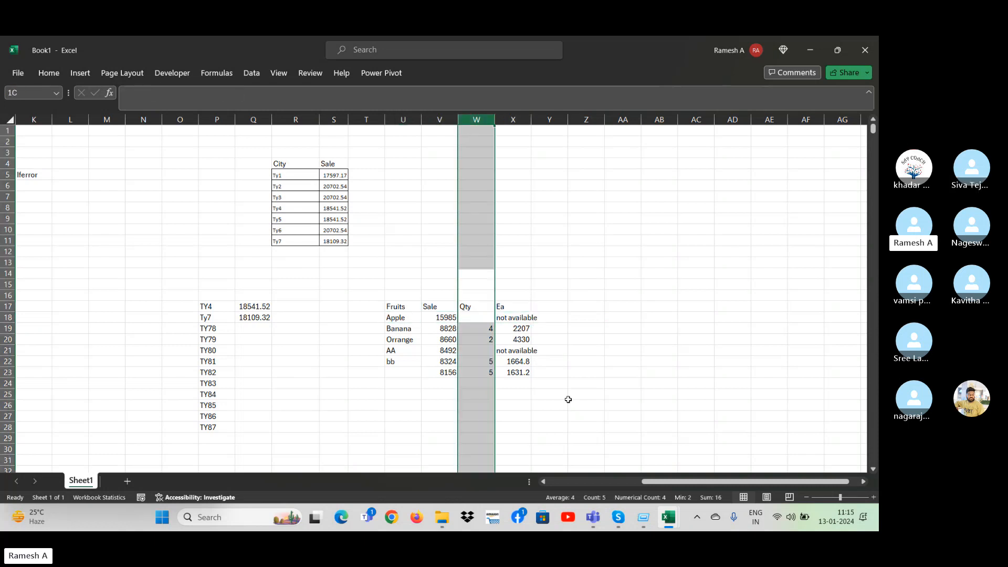
{"action": "key", "text": "shift+Right"}
{"action": "key", "text": "shift+Right"}
{"action": "key", "text": "Delete"}
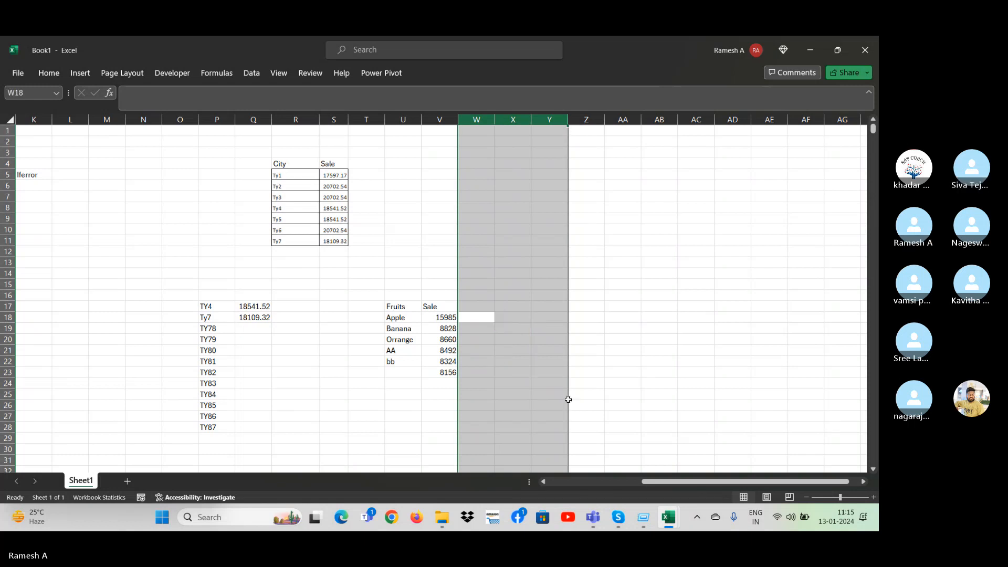
Delete the extra fruit names and sale values in U21:V23, below Orrange.
{"action": "key", "text": "Down"}
{"action": "key", "text": "Down"}
{"action": "key", "text": "Down"}
{"action": "key", "text": "Down"}
{"action": "key", "text": "Down"}
{"action": "key", "text": "Left"}
{"action": "key", "text": "Left"}
{"action": "key", "text": "Up"}
{"action": "key", "text": "Up"}
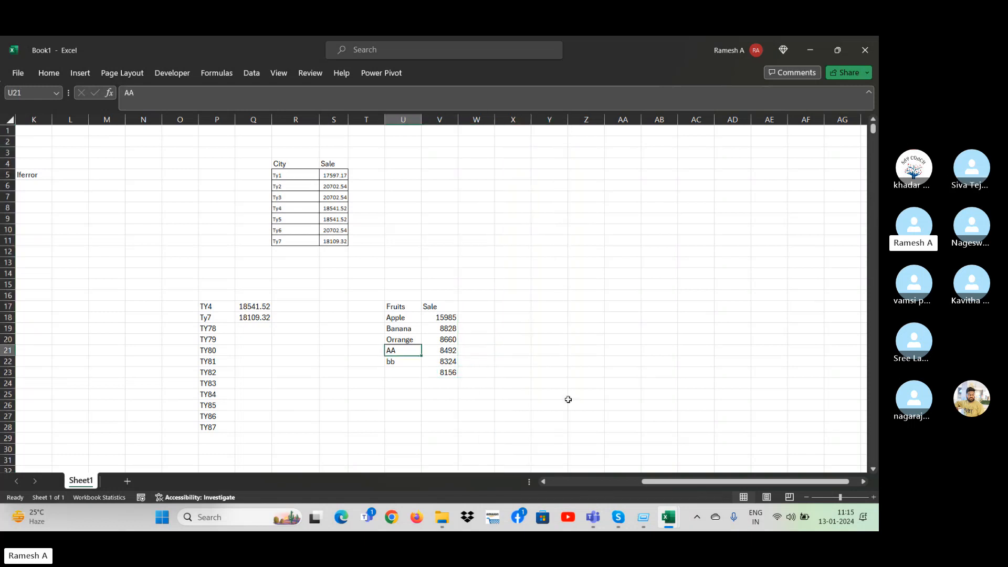
{"action": "key", "text": "shift+Down"}
{"action": "key", "text": "shift+Right"}
{"action": "key", "text": "shift+Down"}
{"action": "key", "text": "Delete"}
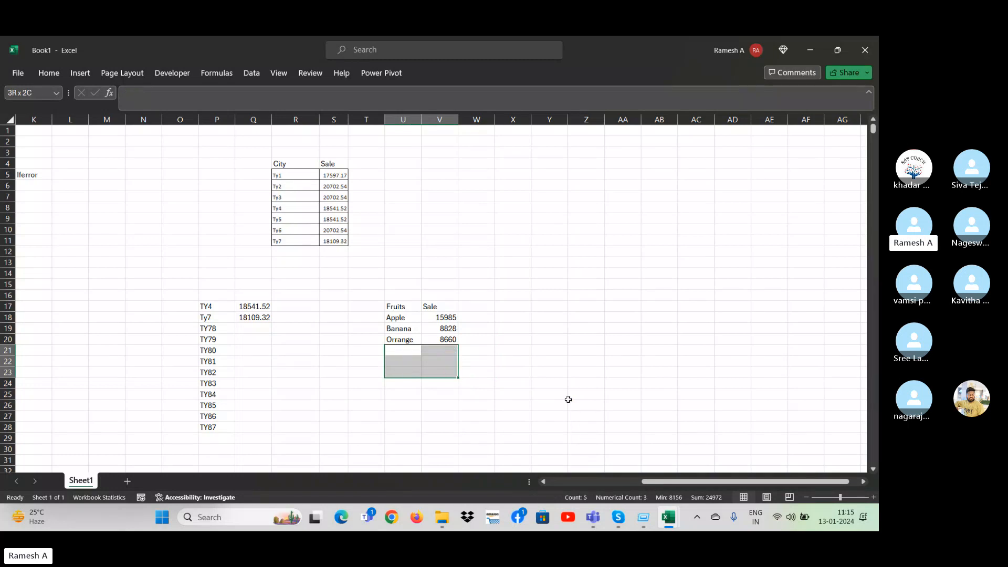
Review the remaining fruit names and their Sale values in rows 18 to 20.
{"action": "key", "text": "Up"}
{"action": "key", "text": "Up"}
{"action": "key", "text": "Up"}
{"action": "key", "text": "Up"}
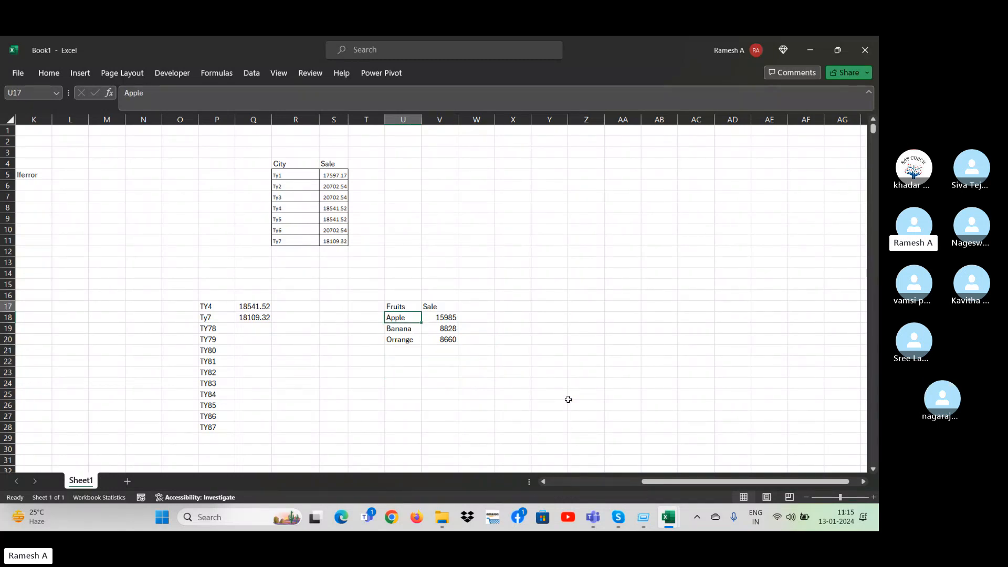
{"action": "key", "text": "Down"}
{"action": "key", "text": "Up"}
{"action": "key", "text": "Right"}
{"action": "key", "text": "Down"}
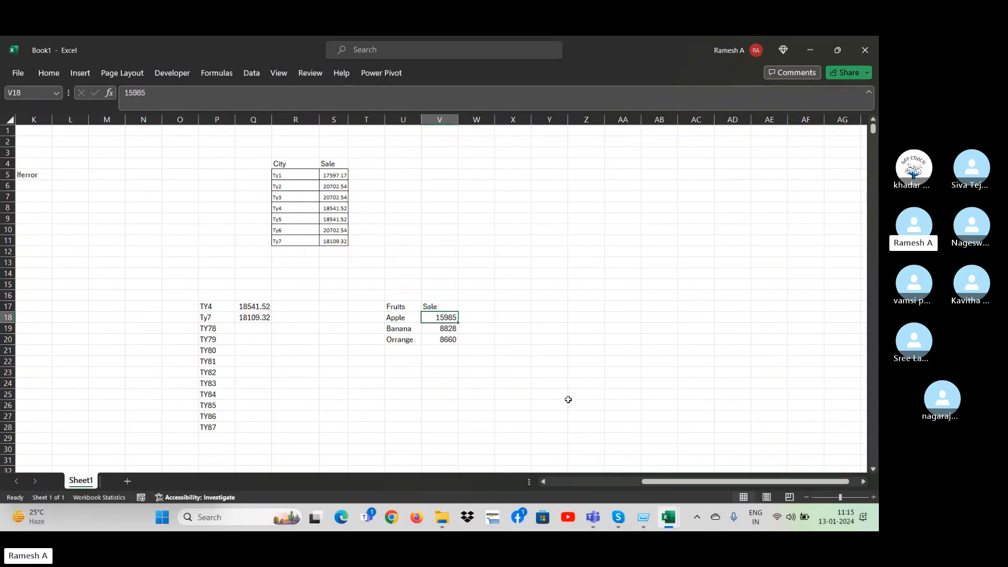
{"action": "key", "text": "Down"}
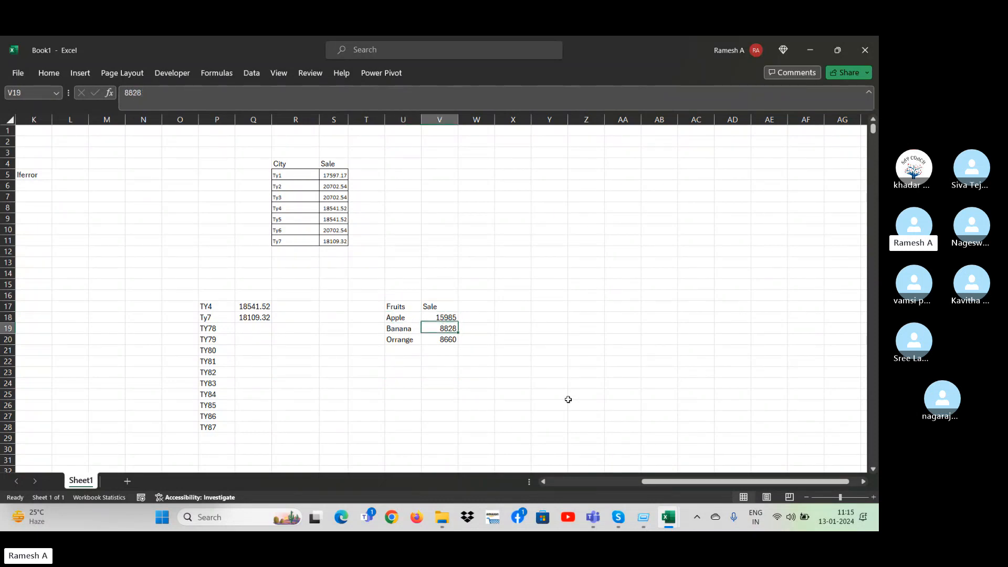
{"action": "key", "text": "Left"}
{"action": "key", "text": "Right"}
{"action": "key", "text": "Down"}
{"action": "key", "text": "Left"}
{"action": "key", "text": "Right"}
Enter the header Qty in W17 and go over the empty quantity cells beneath it.
{"action": "key", "text": "Up"}
{"action": "key", "text": "Up"}
{"action": "key", "text": "Up"}
{"action": "key", "text": "Right"}
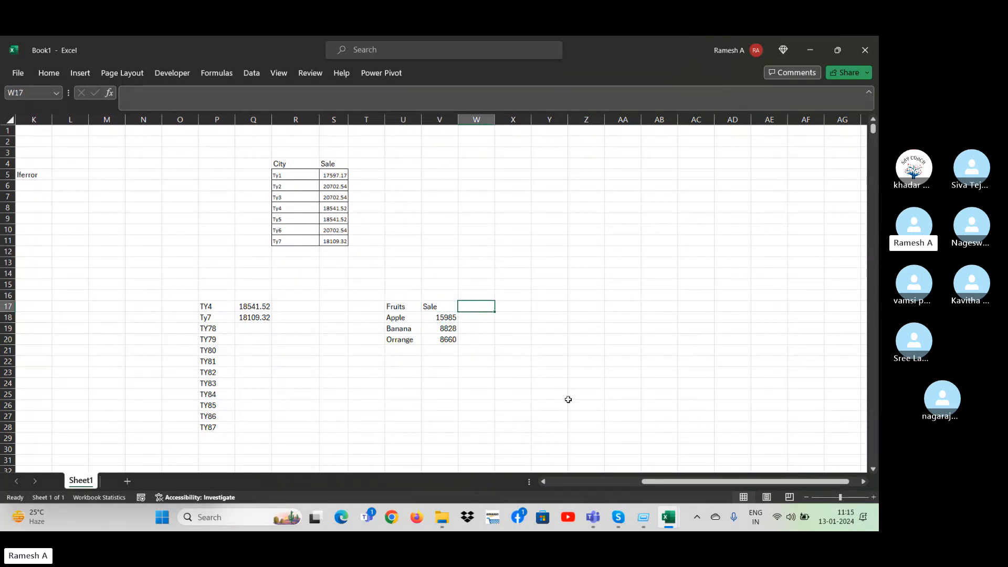
{"action": "type", "text": "Q"}
{"action": "key", "text": "Down"}
{"action": "key", "text": "Down"}
{"action": "key", "text": "Down"}
{"action": "key", "text": "Up"}
{"action": "key", "text": "Up"}
Enter the header Each in X17, beside Qty.
{"action": "key", "text": "Up"}
{"action": "key", "text": "Down"}
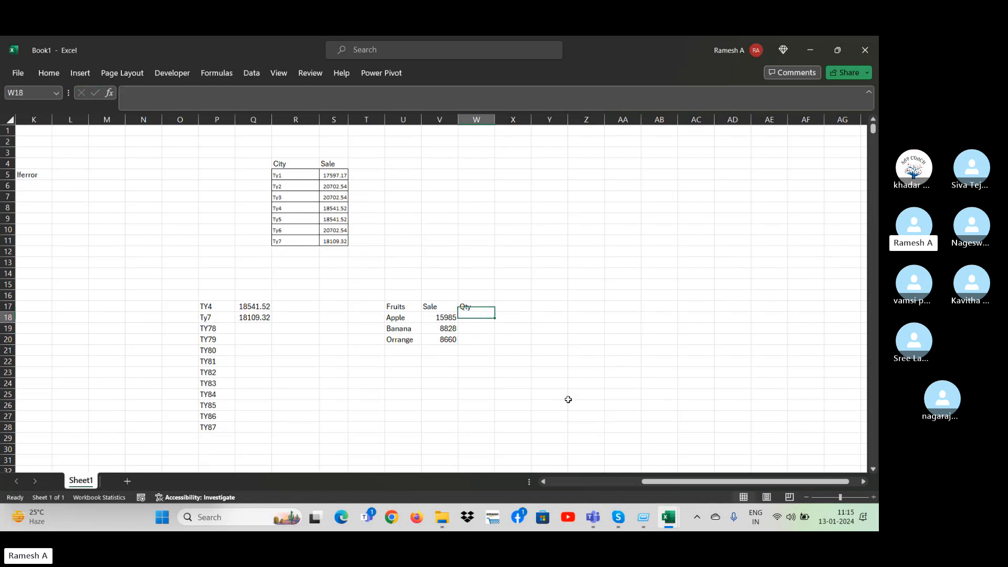
{"action": "key", "text": "Up"}
{"action": "key", "text": "Right"}
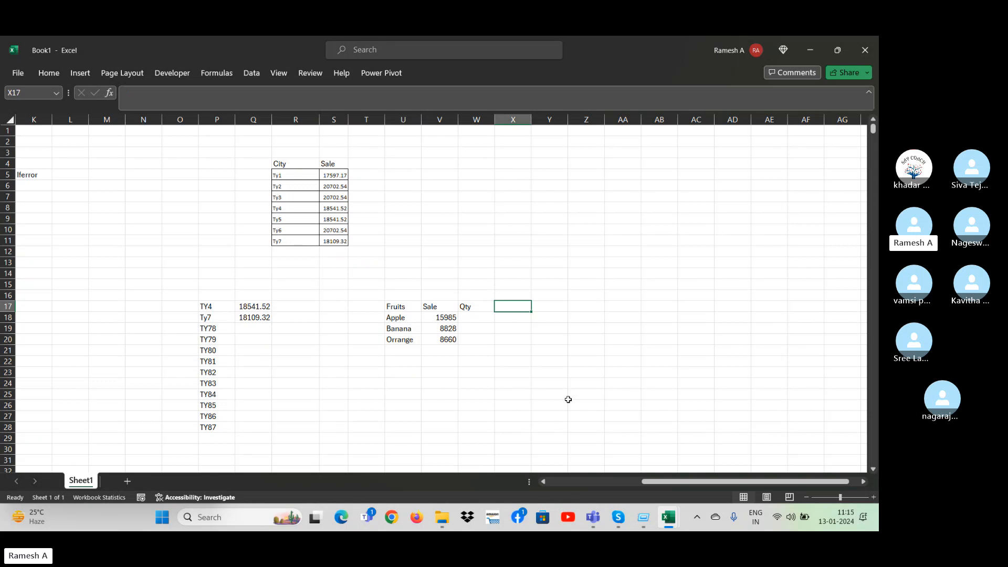
{"action": "type", "text": "Each"}
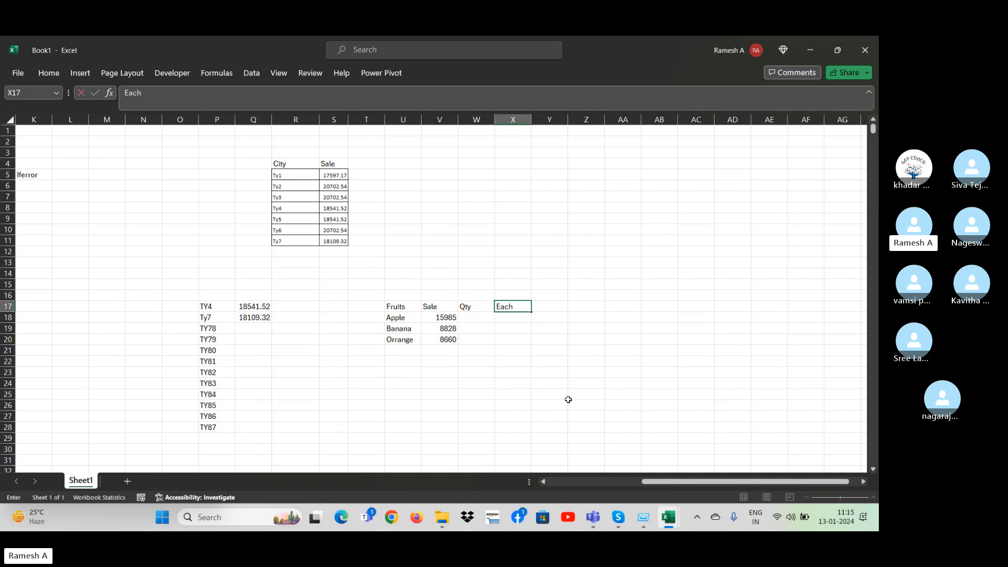
{"action": "key", "text": "Return"}
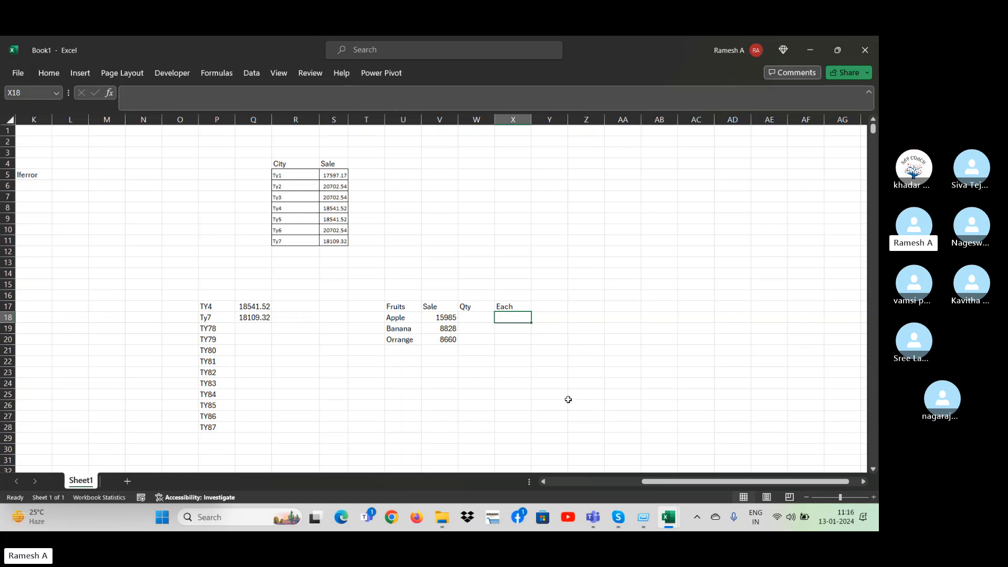
Enter the formula =V18/W18 in X18 to divide Apple's sale by its quantity.
{"action": "type", "text": "="}
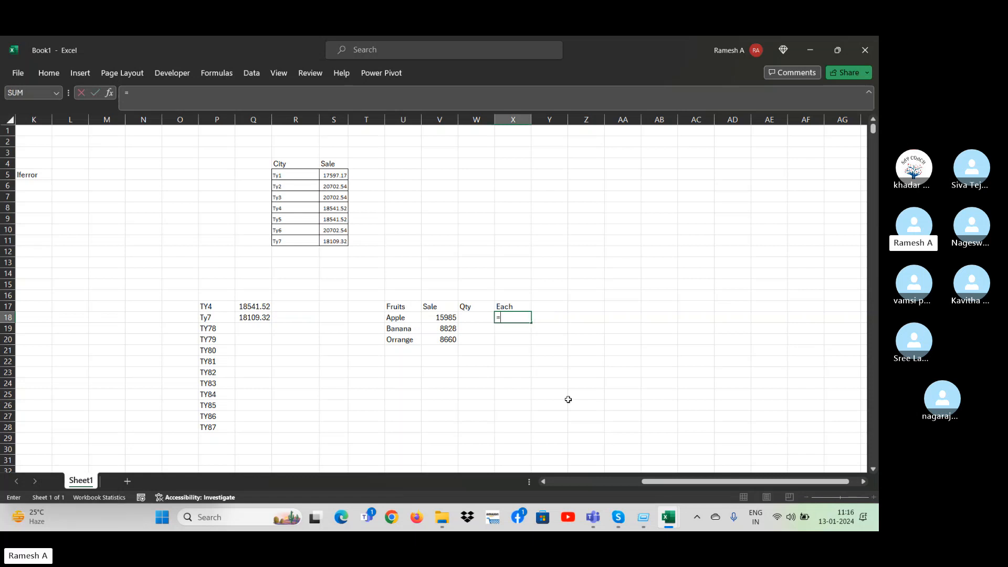
{"action": "key", "text": "Left"}
{"action": "key", "text": "Left"}
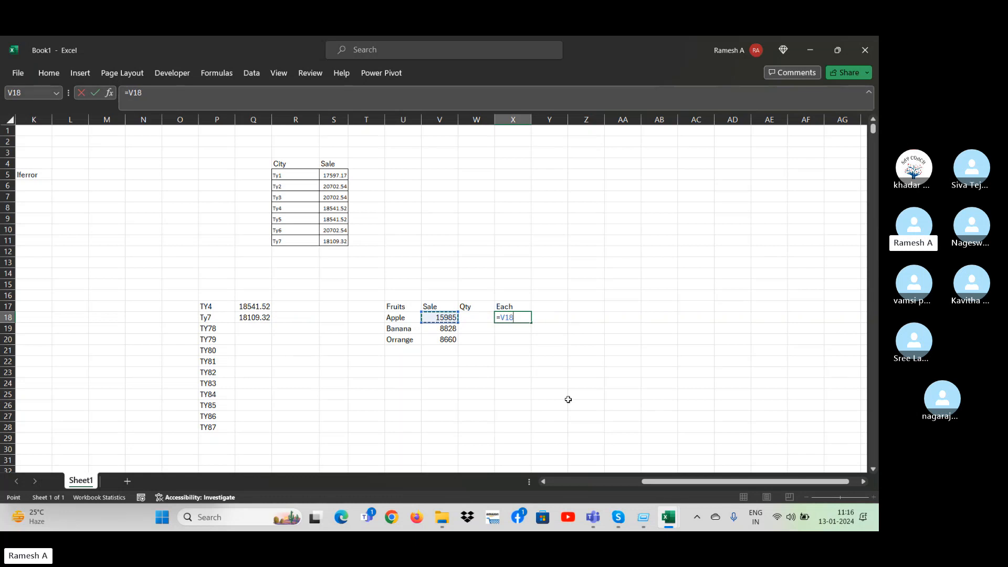
{"action": "type", "text": "/"}
{"action": "key", "text": "Left"}
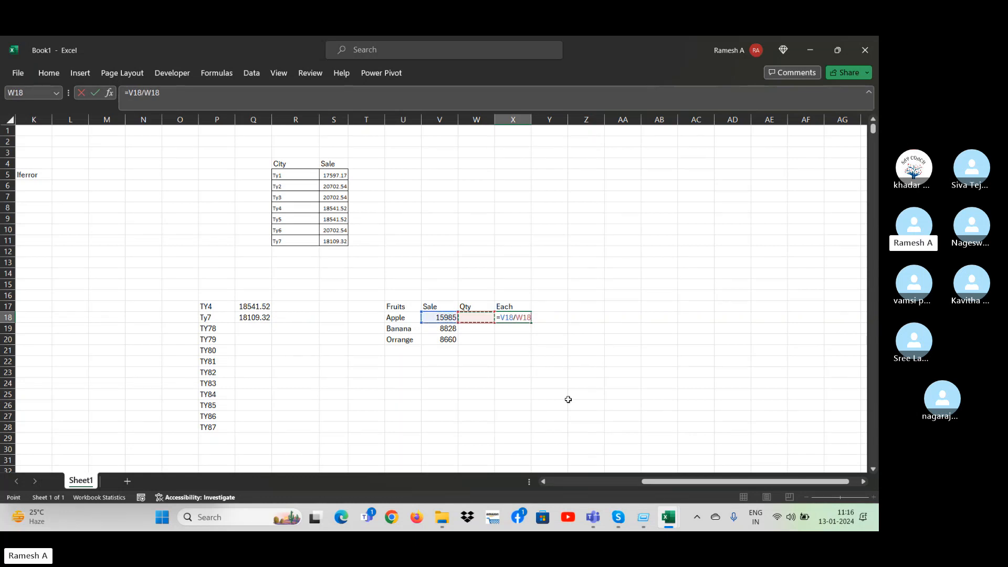
{"action": "key", "text": "Return"}
{"action": "key", "text": "Up"}
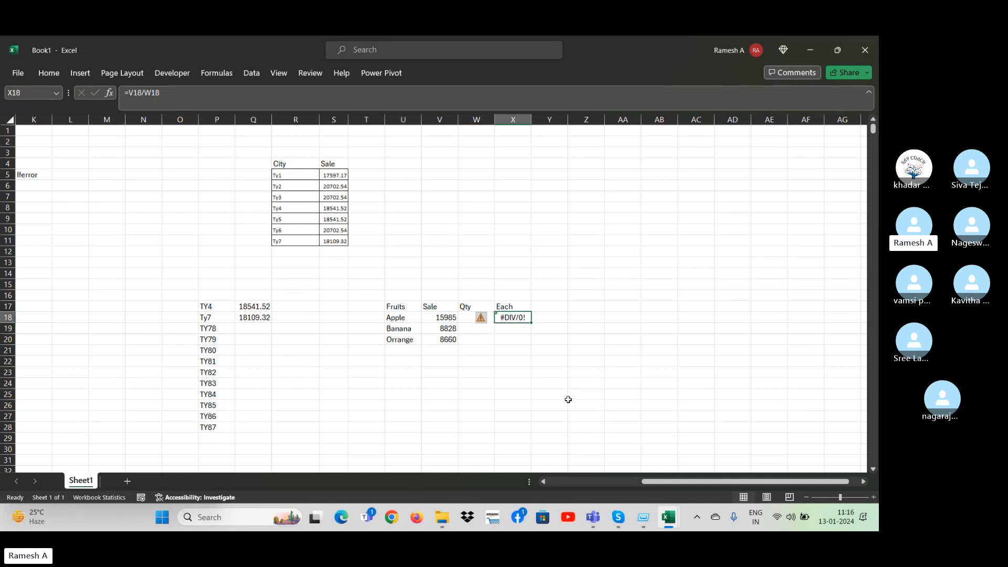
Fill the division formula from X18 down through X21 in the Each column.
{"action": "key", "text": "Down"}
{"action": "key", "text": "Down"}
{"action": "key", "text": "Up"}
{"action": "key", "text": "Up"}
{"action": "key", "text": "Left"}
{"action": "key", "text": "Right"}
{"action": "key", "text": "shift+Down"}
{"action": "key", "text": "shift+Down"}
{"action": "key", "text": "shift+Down"}
{"action": "key", "text": "ctrl+d"}
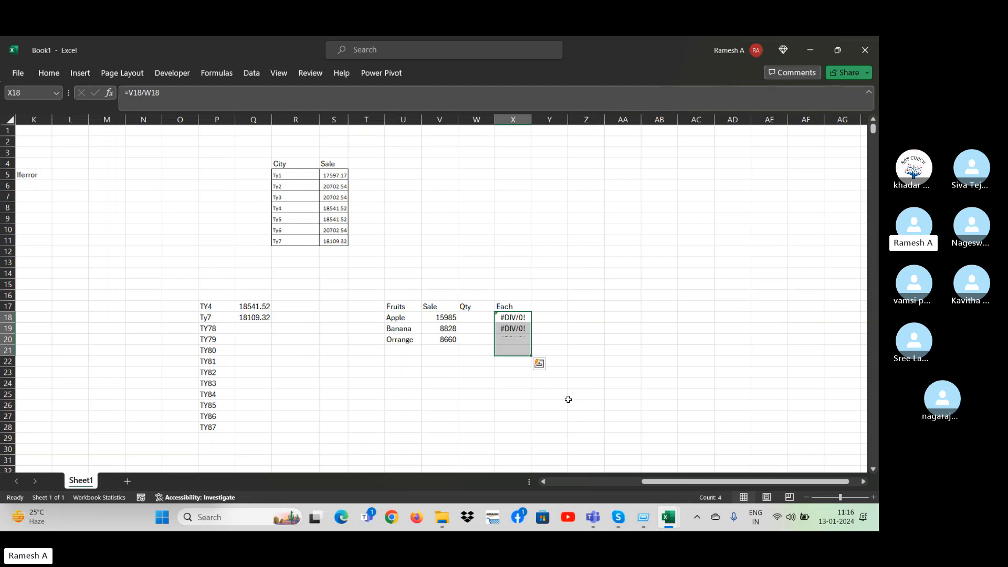
{"action": "key", "text": "Up"}
{"action": "key", "text": "Down"}
{"action": "key", "text": "Left"}
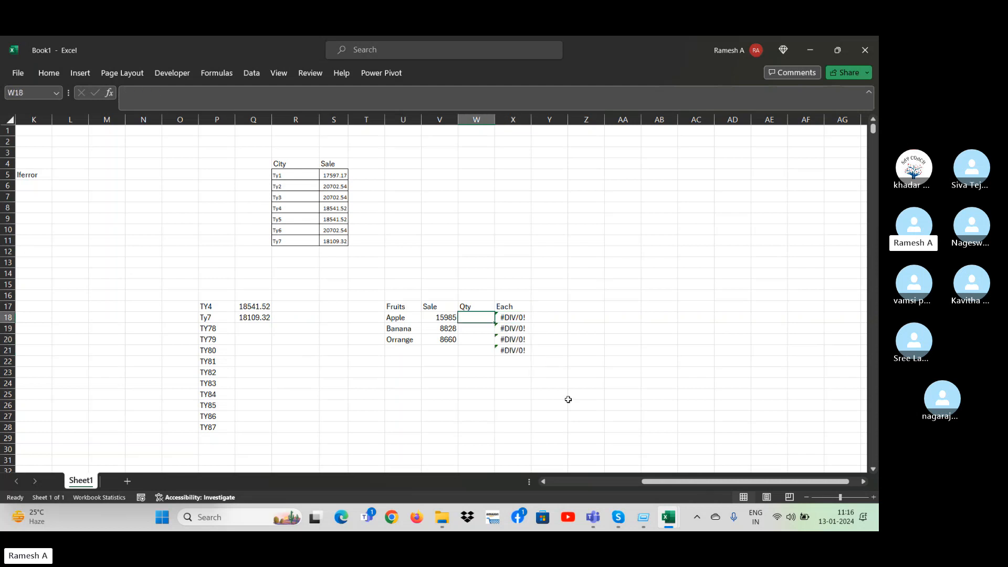
Enter the quantity 6 for Apple in W18 and go to its division result in X18.
{"action": "type", "text": "6"}
{"action": "key", "text": "Return"}
{"action": "key", "text": "Up"}
{"action": "key", "text": "Right"}
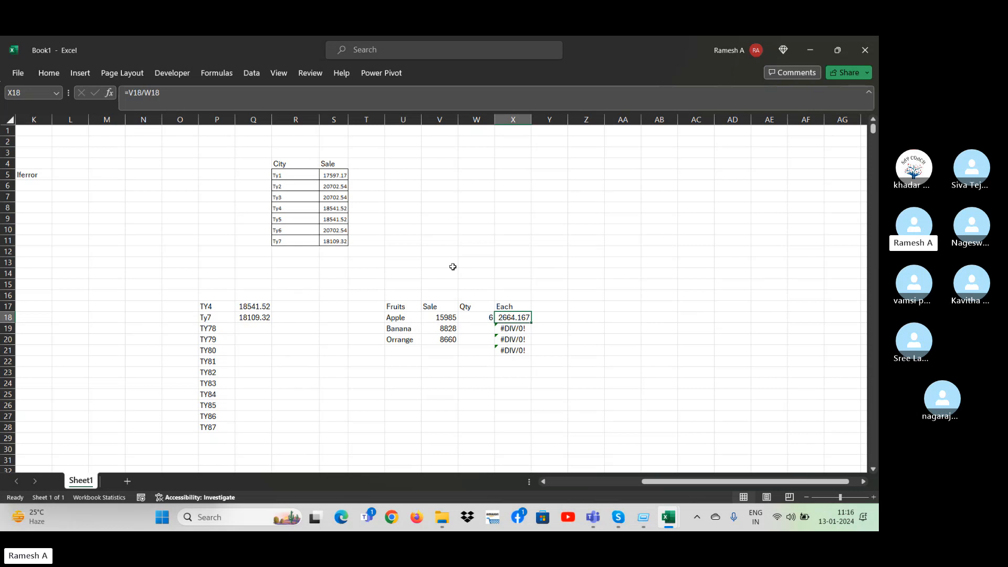
Wrap the X18 division in IFERROR with the fallback text "Qty not avil", giving =IFERROR(V18/W18,"Qty not avil").
{"action": "left_click", "coordinate": [129, 93]}
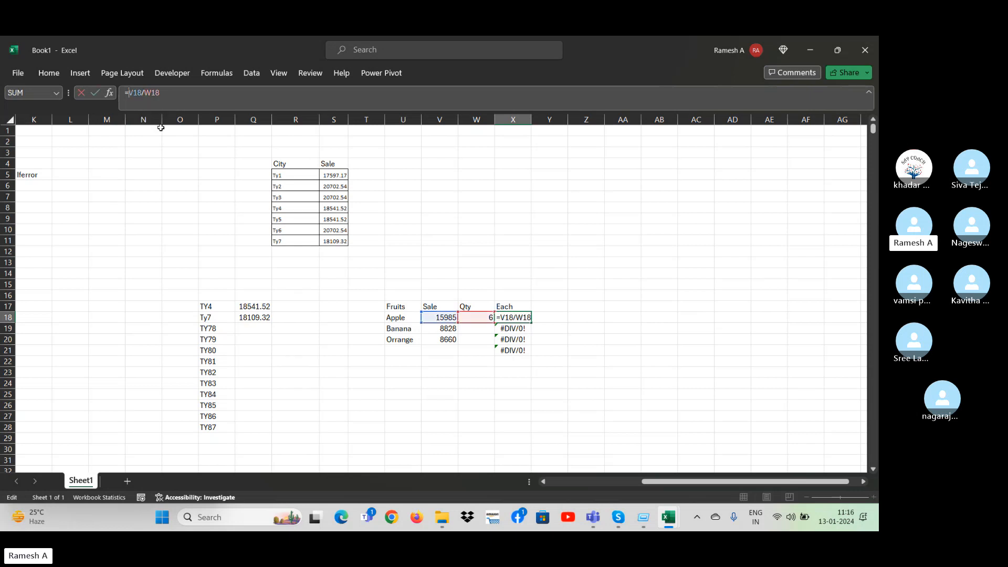
{"action": "type", "text": "iferror"}
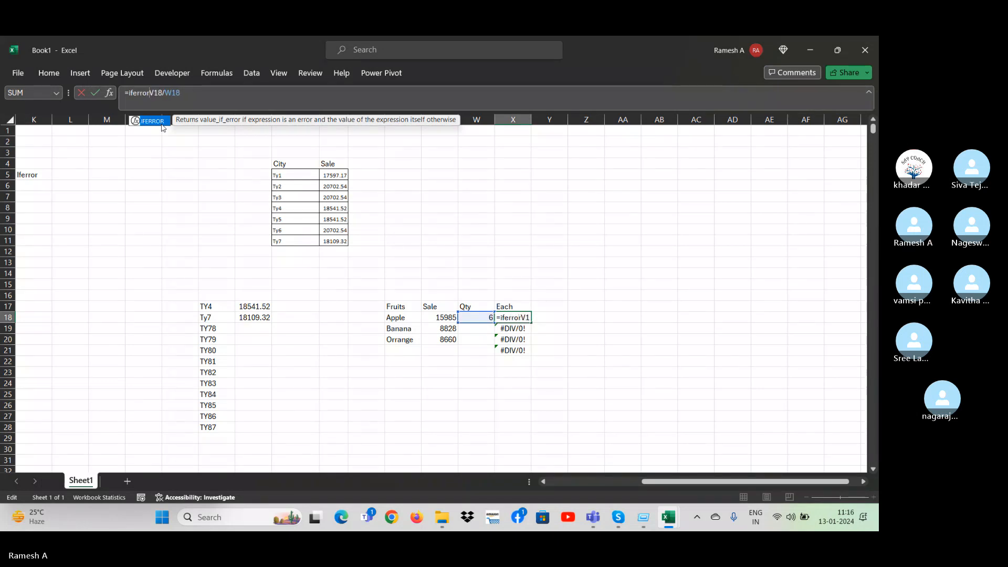
{"action": "type", "text": "("}
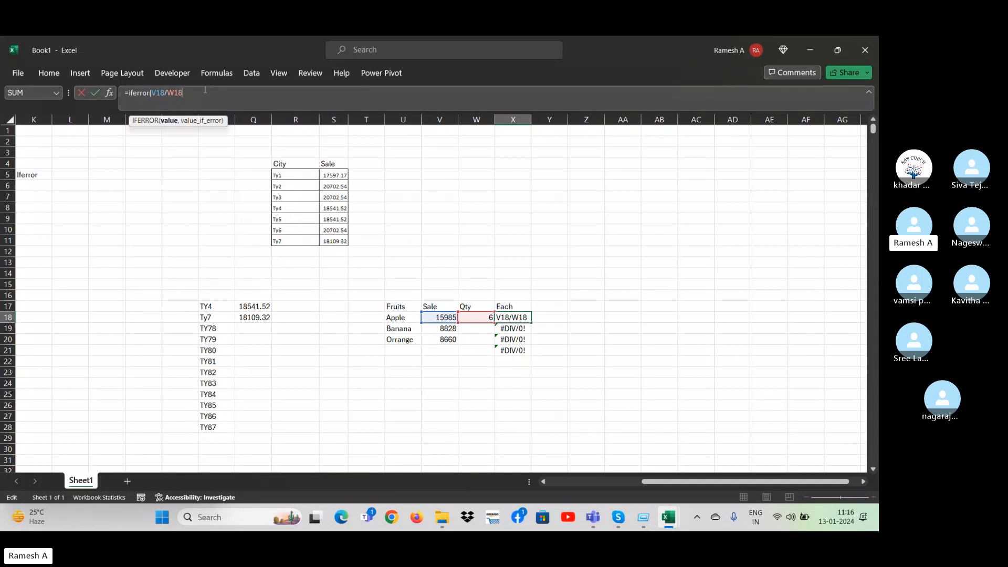
{"action": "type", "text": ",\"Qty not avil\")"}
{"action": "key", "text": "Return"}
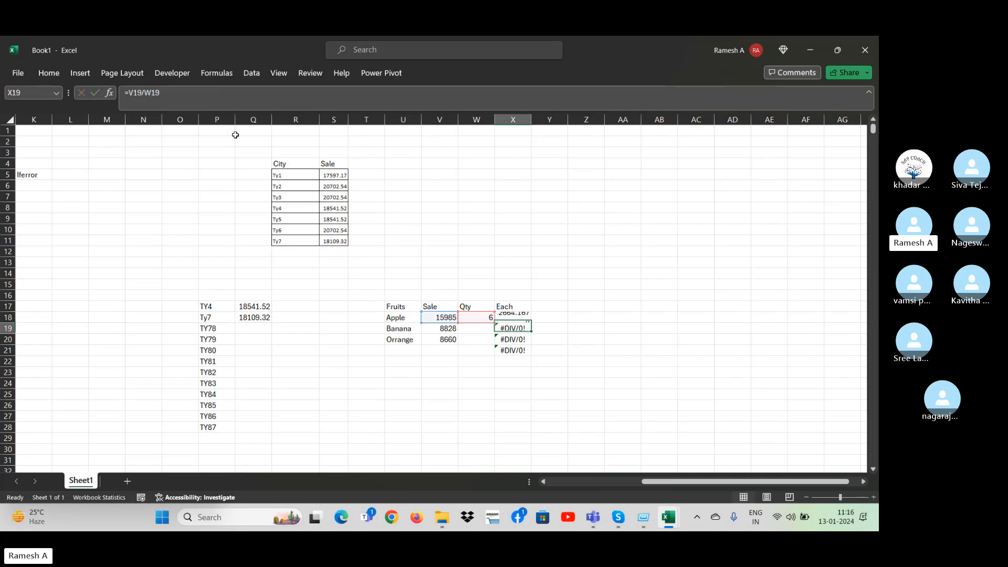
Fill the IFERROR formula from X18 down through X21, check Banana's copy in X19 and go to its quantity cell W19.
{"action": "key", "text": "Up"}
{"action": "key", "text": "shift+Down"}
{"action": "key", "text": "shift+Down"}
{"action": "key", "text": "shift+Down"}
{"action": "key", "text": "ctrl+d"}
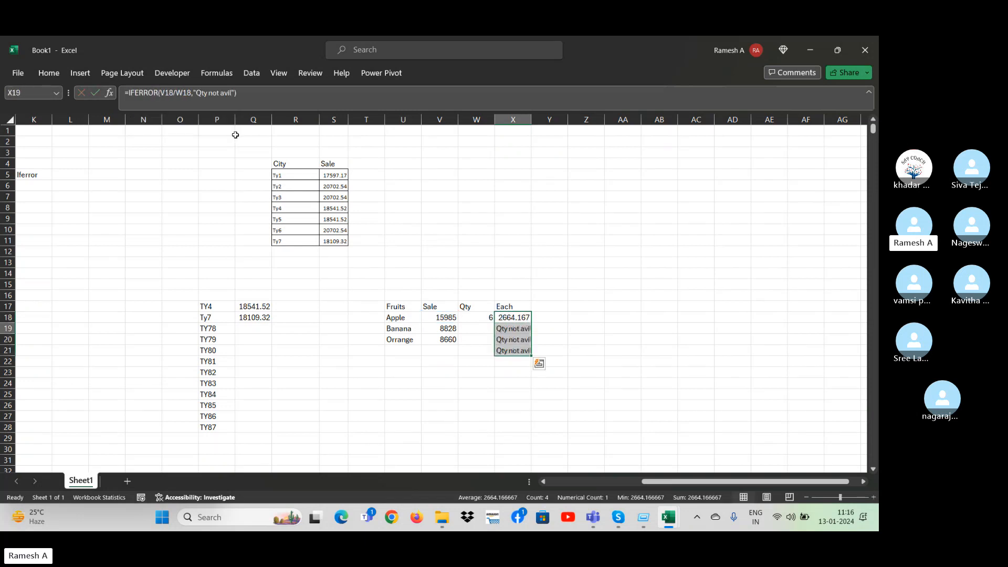
{"action": "key", "text": "Down"}
{"action": "key", "text": "Up"}
{"action": "key", "text": "Down"}
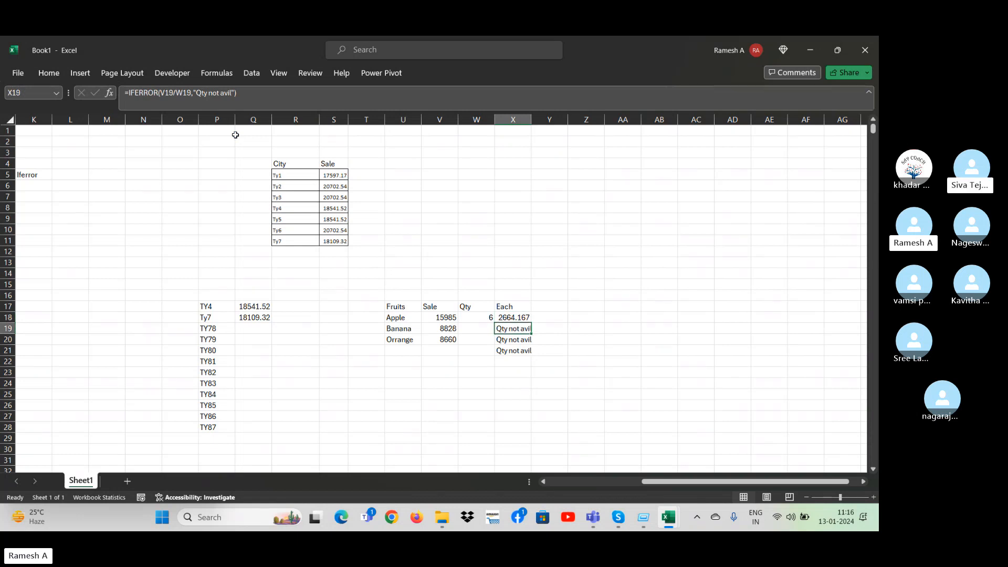
{"action": "key", "text": "Left"}
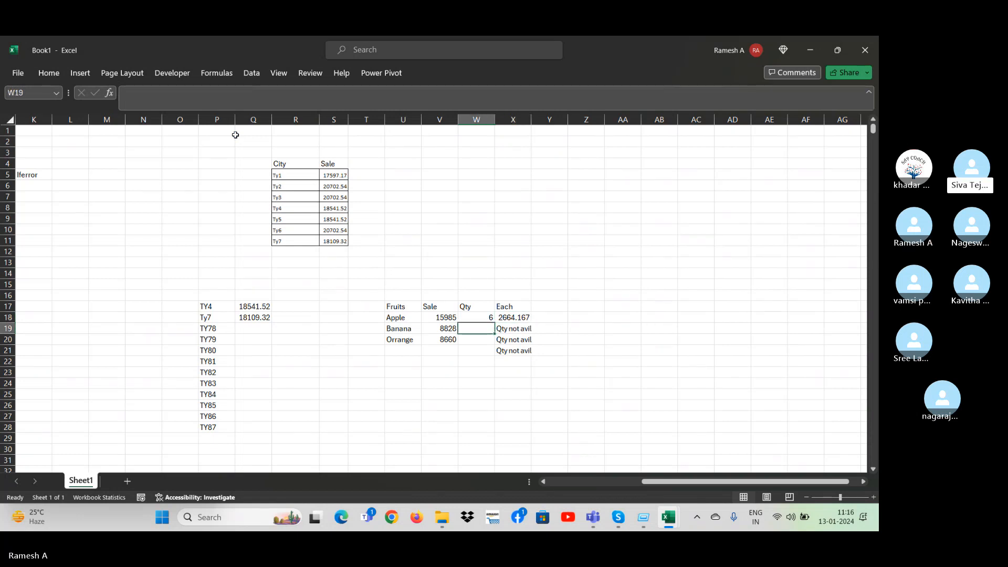
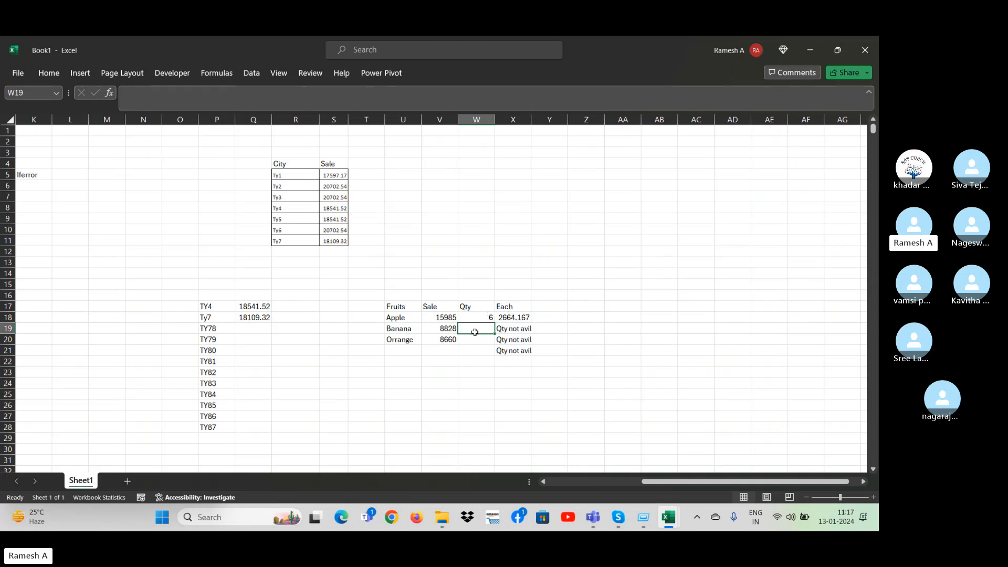
Review the City and Sale entries in the table at R4:S11.
{"action": "left_click", "coordinate": [299, 182]}
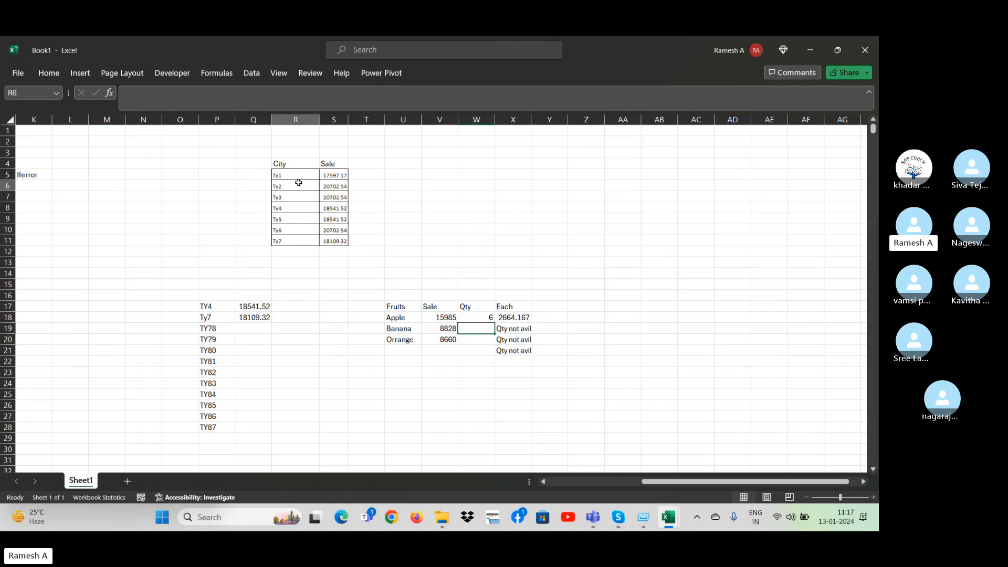
{"action": "key", "text": "Right"}
{"action": "key", "text": "Right"}
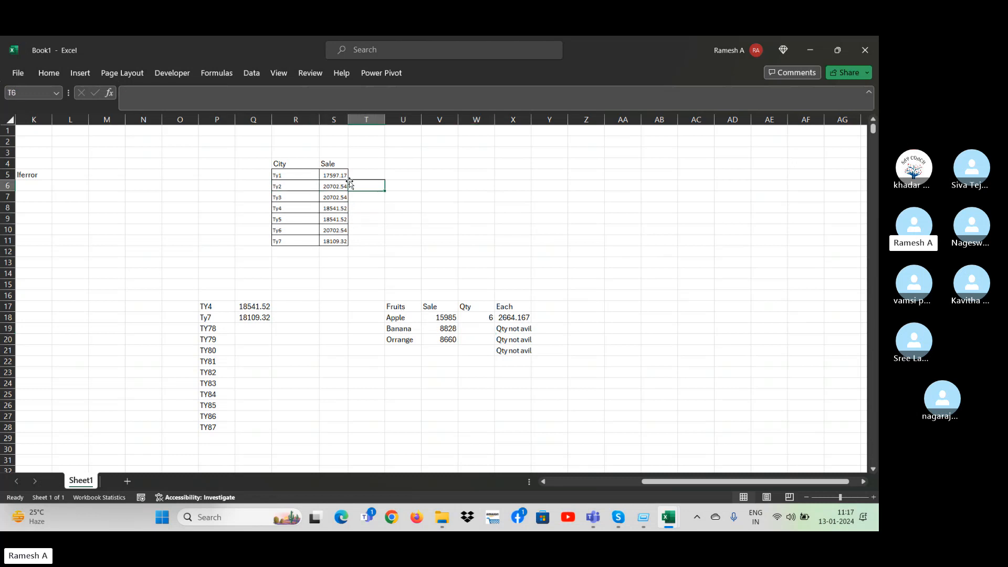
{"action": "left_click", "coordinate": [353, 163]}
{"action": "left_click", "coordinate": [337, 208]}
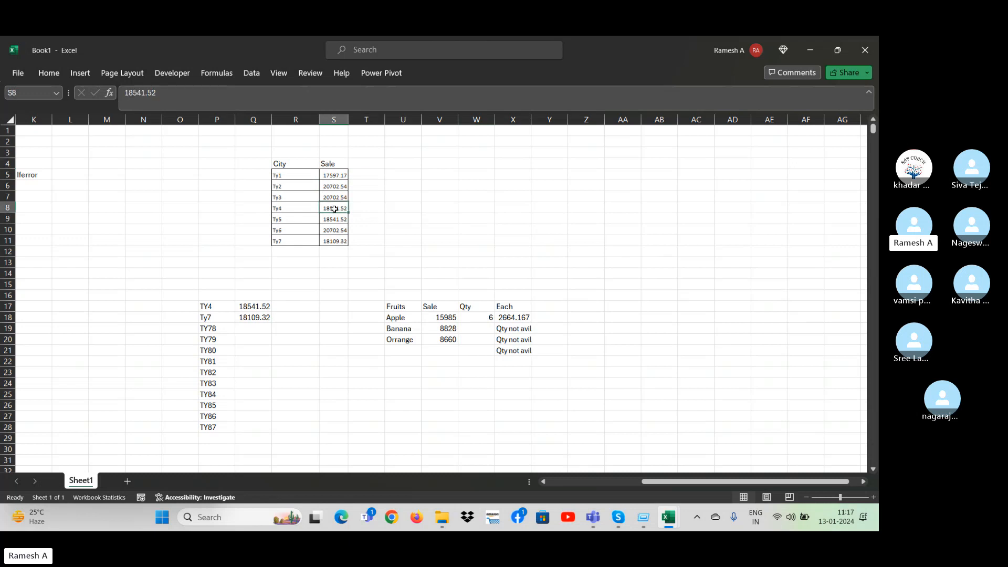
{"action": "key", "text": "Up"}
{"action": "key", "text": "Up"}
{"action": "key", "text": "Up"}
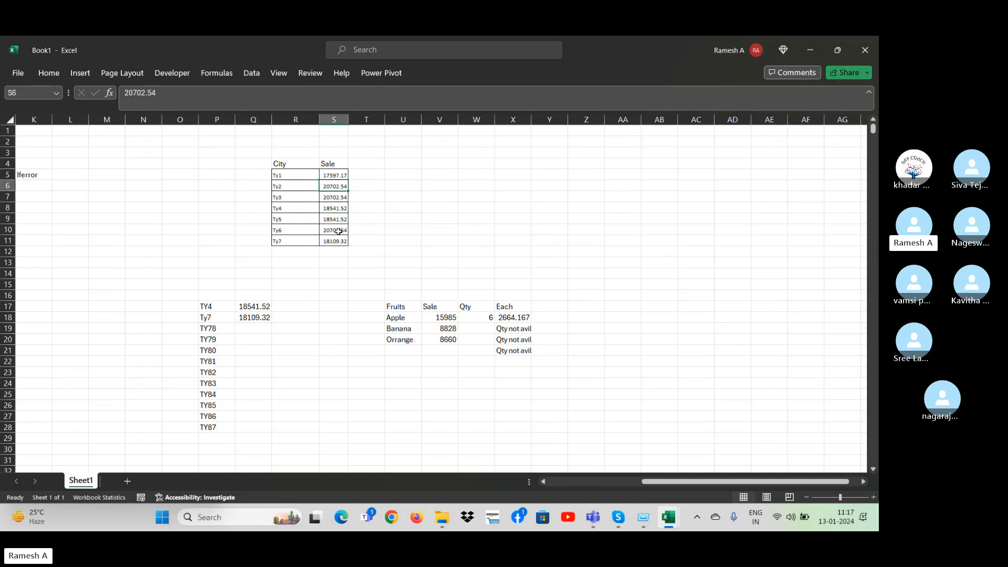
{"action": "key", "text": "Left"}
{"action": "key", "text": "Down"}
{"action": "key", "text": "Down"}
{"action": "key", "text": "Down"}
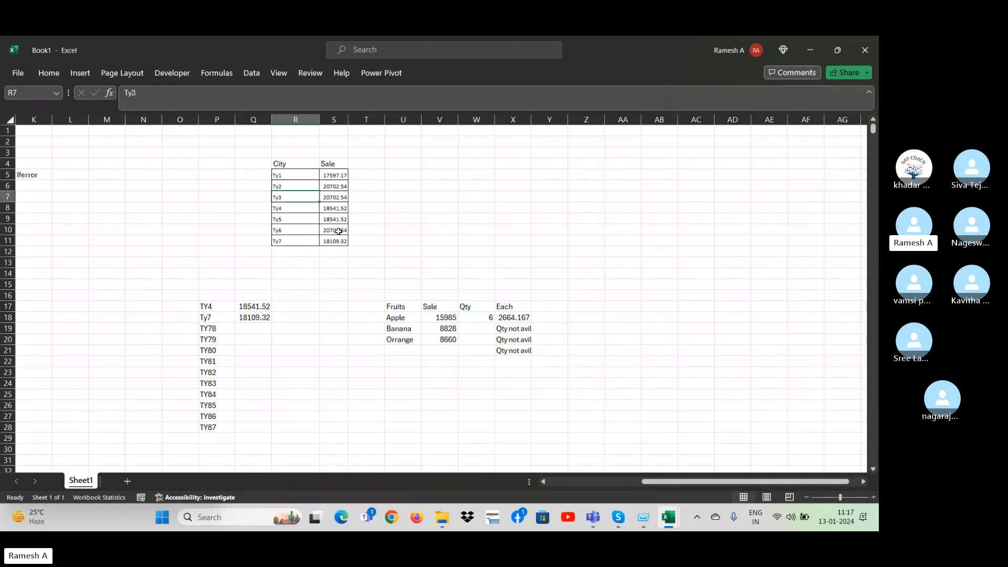
Add the column header "Per day" in T4, next to the Sale header of the City table.
{"action": "key", "text": "Right"}
{"action": "key", "text": "Up"}
{"action": "key", "text": "Up"}
{"action": "key", "text": "Up"}
{"action": "key", "text": "Up"}
{"action": "key", "text": "Right"}
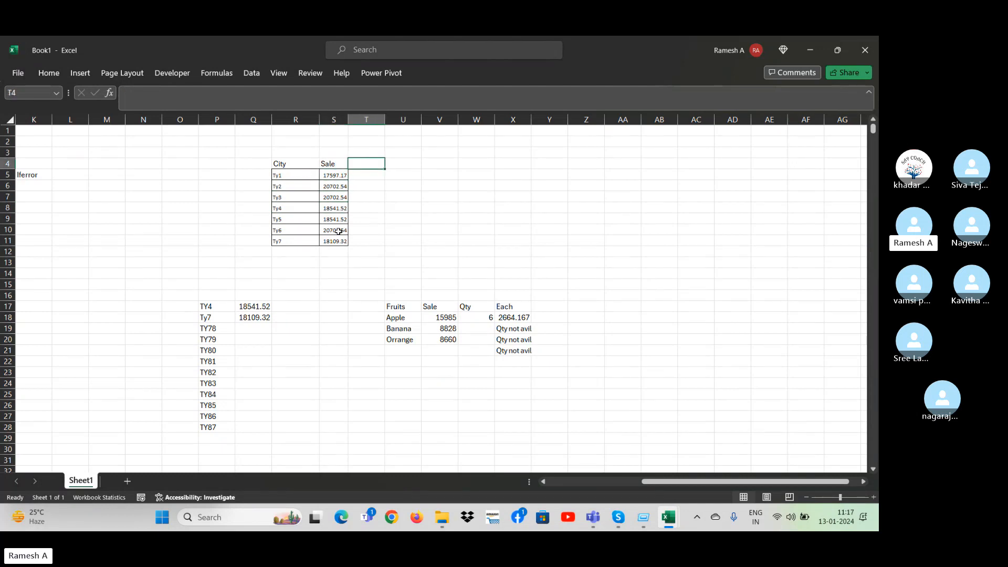
{"action": "type", "text": "Per"}
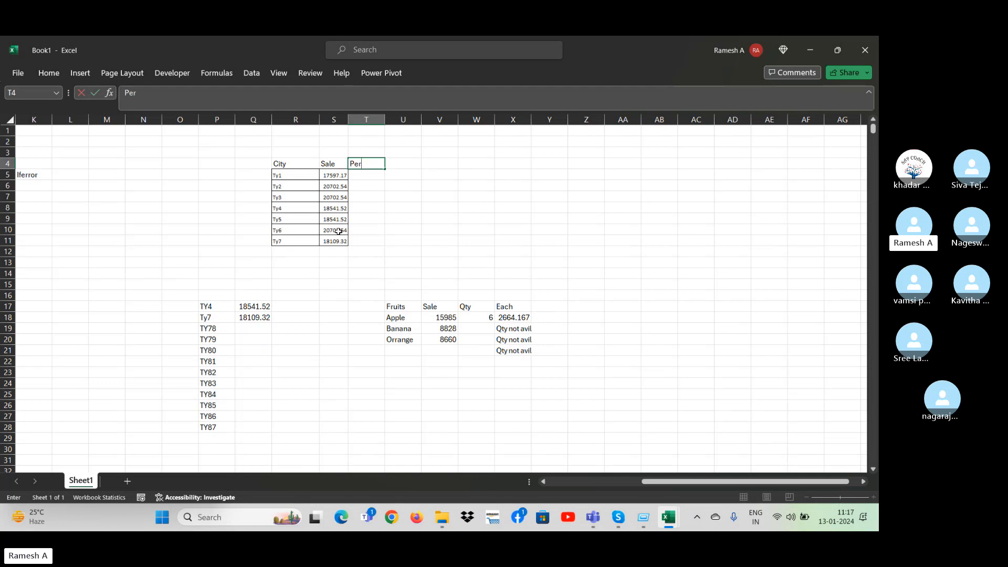
{"action": "type", "text": " day"}
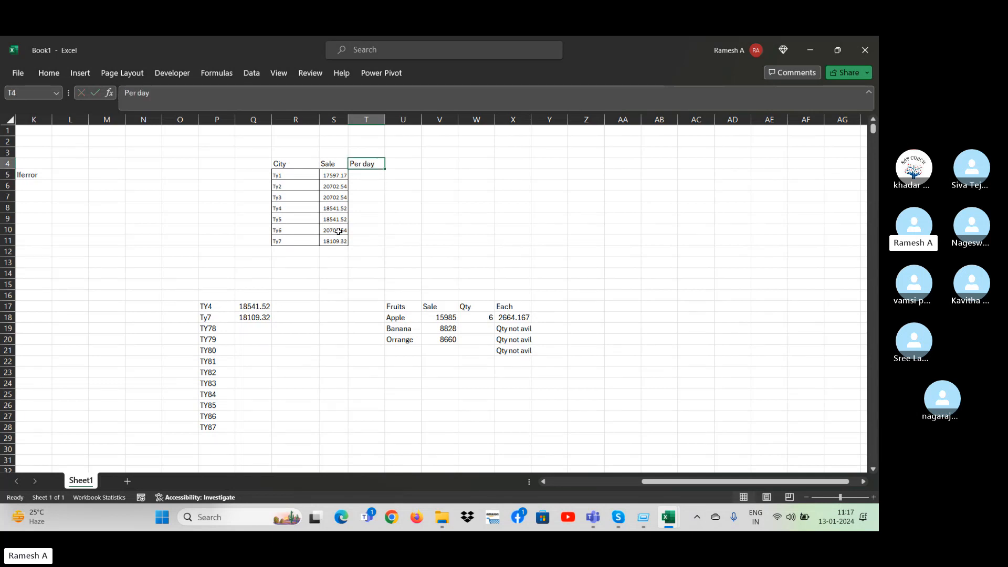
Enter the formula =S50/11 in T5 as Ty1's per-day value.
{"action": "key", "text": "Right"}
{"action": "key", "text": "Down"}
{"action": "key", "text": "Left"}
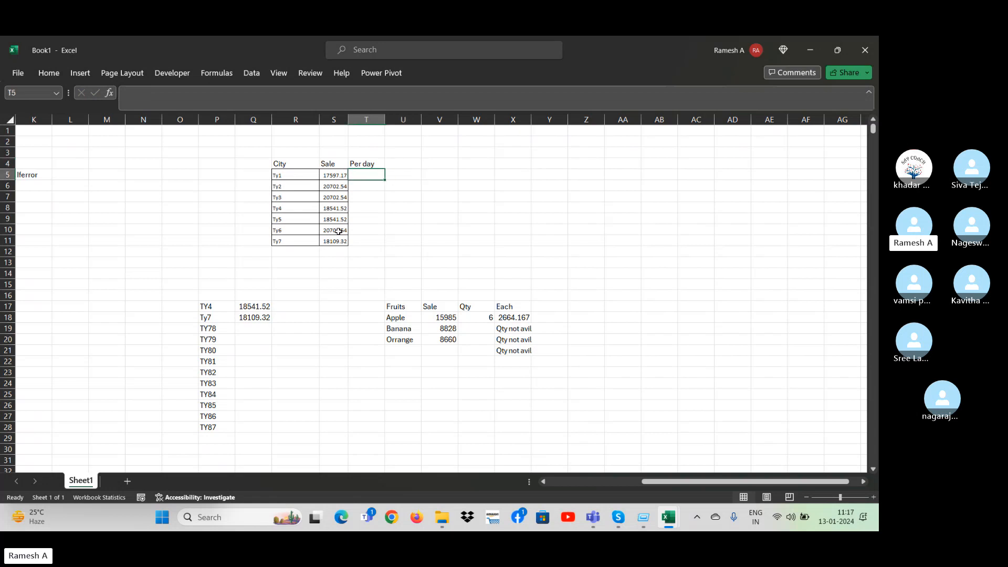
{"action": "type", "text": "="}
{"action": "key", "text": "Left"}
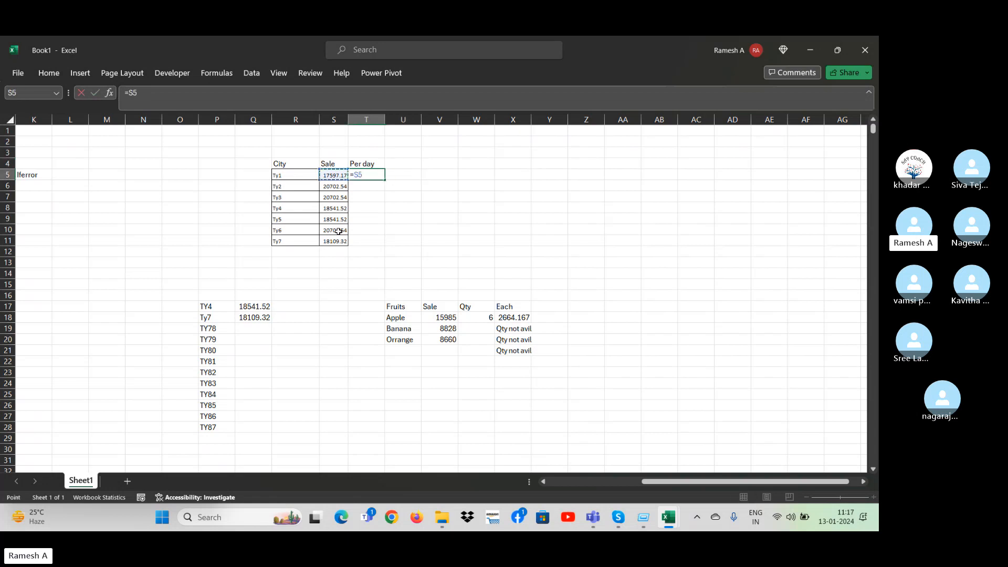
{"action": "type", "text": "0"}
{"action": "key", "text": "Return"}
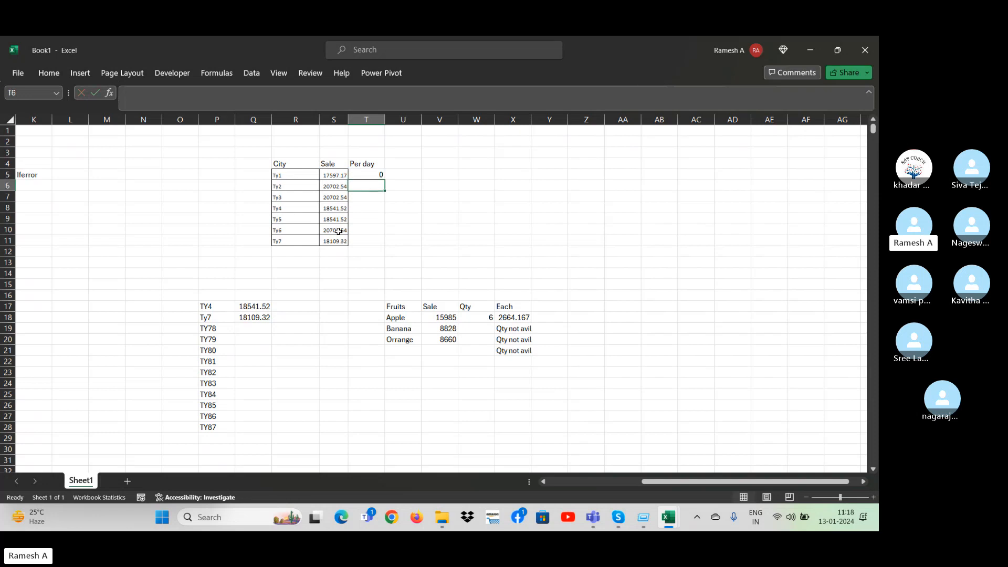
Fill the T5 formula down the Per day column through T11.
{"action": "key", "text": "Left"}
{"action": "key", "text": "ctrl+Down"}
{"action": "key", "text": "Right"}
{"action": "key", "text": "ctrl+shift+Up"}
{"action": "key", "text": "ctrl+d"}
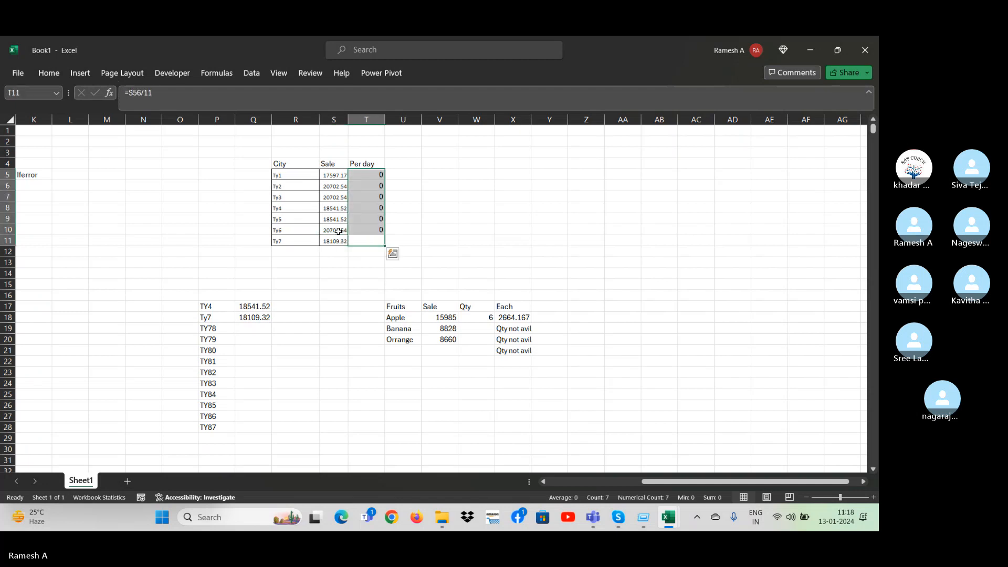
Format the Per day values in T5:T11 to four decimal places.
{"action": "key", "text": "Up"}
{"action": "key", "text": "Up"}
{"action": "key", "text": "Up"}
{"action": "key", "text": "Up"}
{"action": "key", "text": "Up"}
{"action": "key", "text": "Up"}
{"action": "key", "text": "ctrl+shift+Down"}
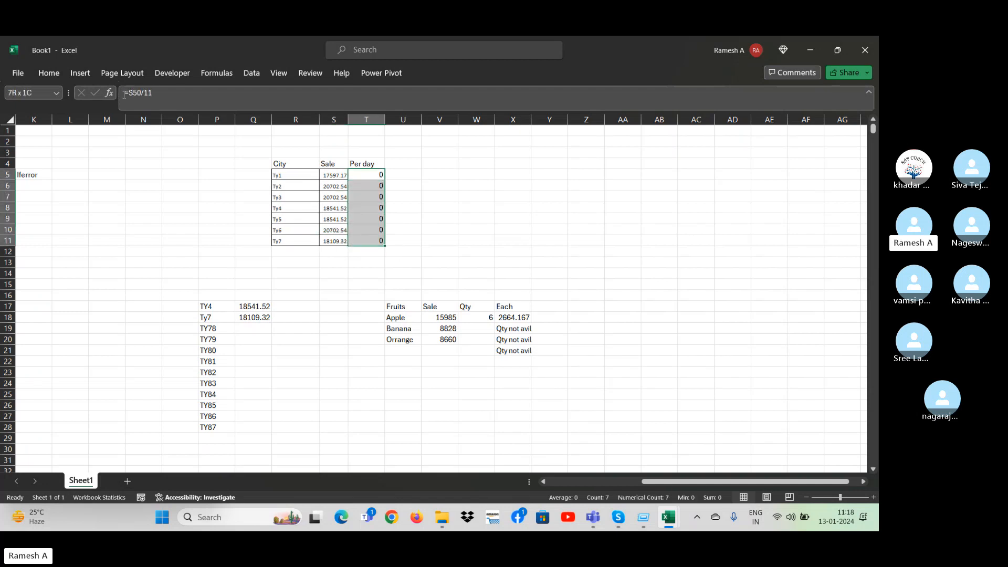
{"action": "left_click", "coordinate": [52, 73]}
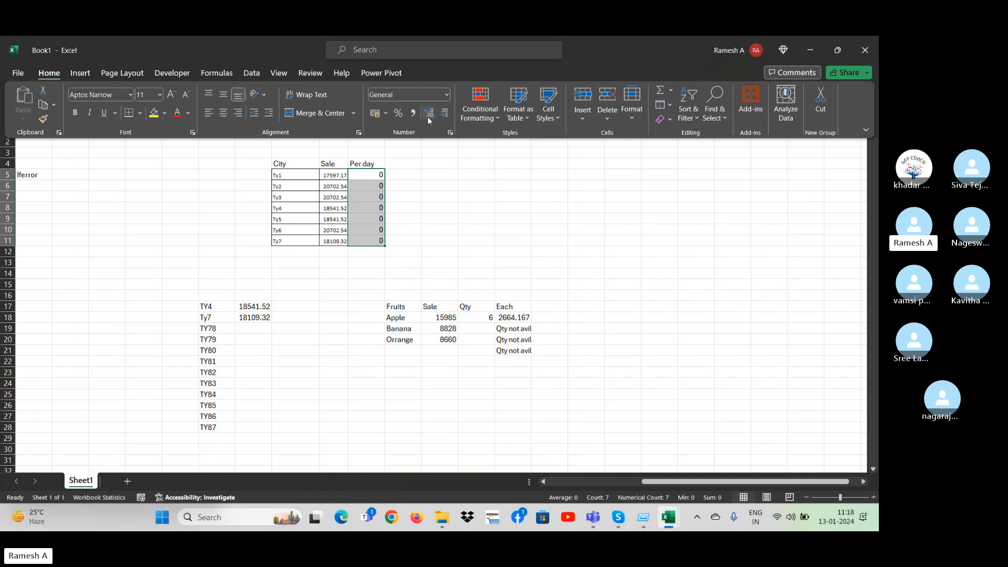
{"action": "left_click", "coordinate": [428, 114]}
{"action": "left_click", "coordinate": [429, 113]}
{"action": "left_click", "coordinate": [429, 113]}
{"action": "left_click", "coordinate": [428, 113]}
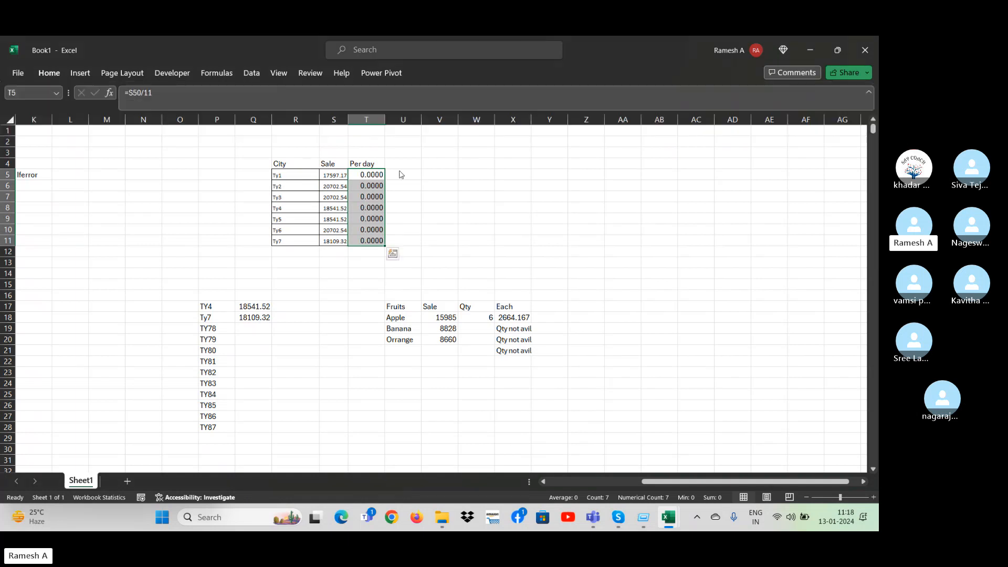
Correct the T5 formula to =S5/11 and fill it down through T11.
{"action": "key", "text": "ctrl+shift+Up"}
{"action": "type", "text": "=S5+"}
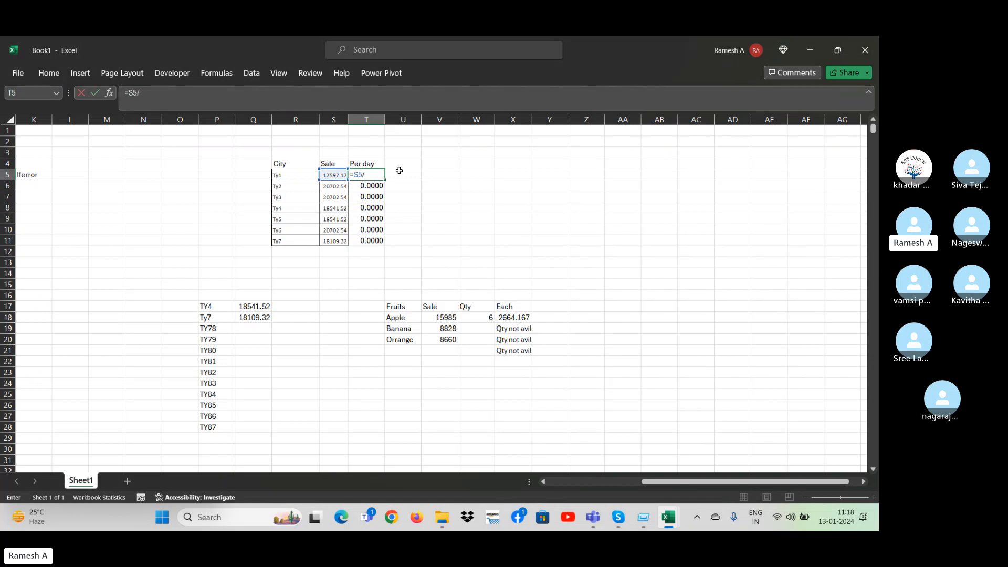
{"action": "key", "text": "Return"}
{"action": "key", "text": "Up"}
{"action": "key", "text": "ctrl+shift+Down"}
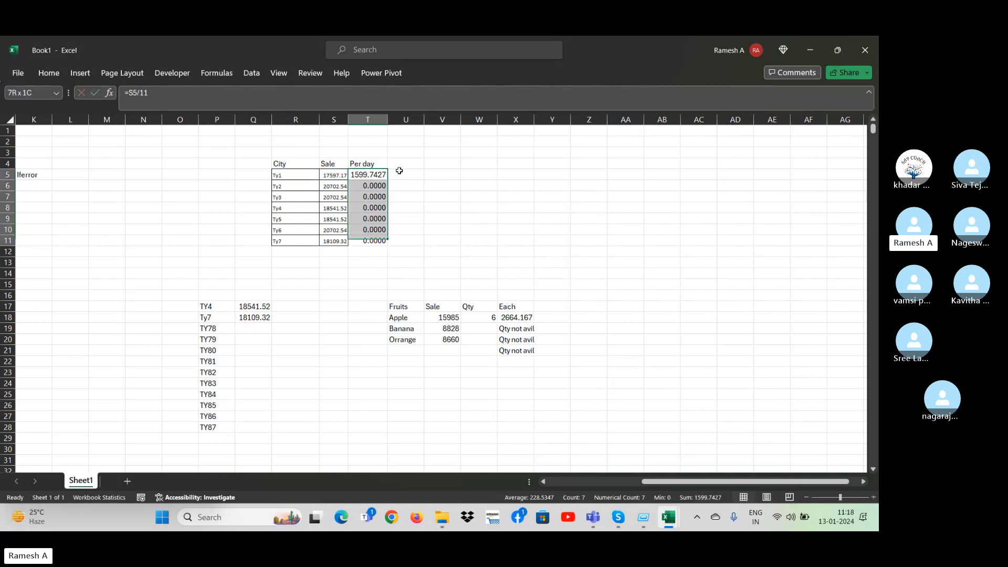
{"action": "key", "text": "ctrl+d"}
Clear Ty3's Sale value in S7, and undo the deletion.
{"action": "key", "text": "Down"}
{"action": "key", "text": "Down"}
{"action": "key", "text": "Left"}
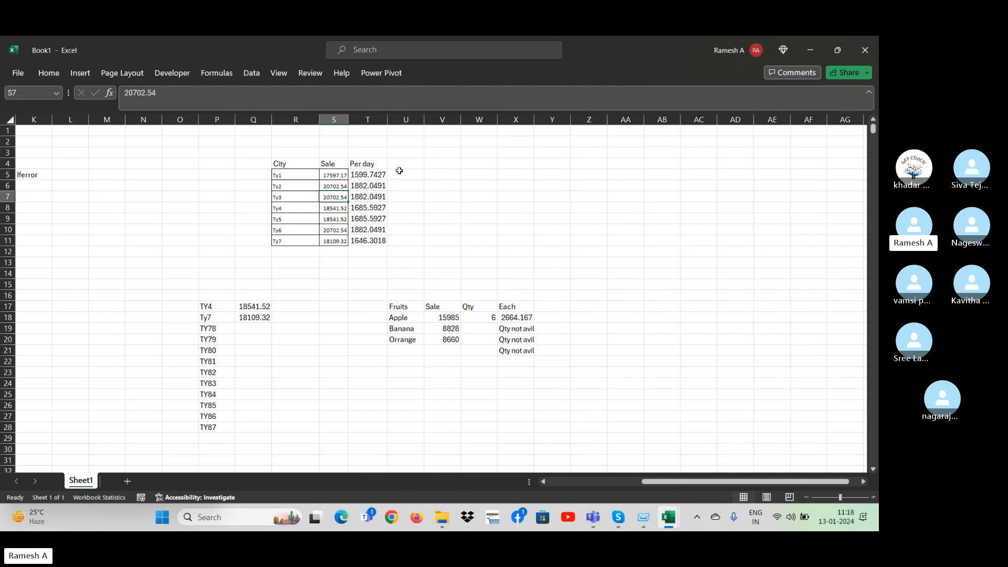
{"action": "key", "text": "Delete"}
{"action": "key", "text": "ctrl+z"}
Compare Ty3's Sale in S7 with its per-day formula in T7 and check the formulas further down column T.
{"action": "key", "text": "Right"}
{"action": "key", "text": "Left"}
{"action": "key", "text": "Right"}
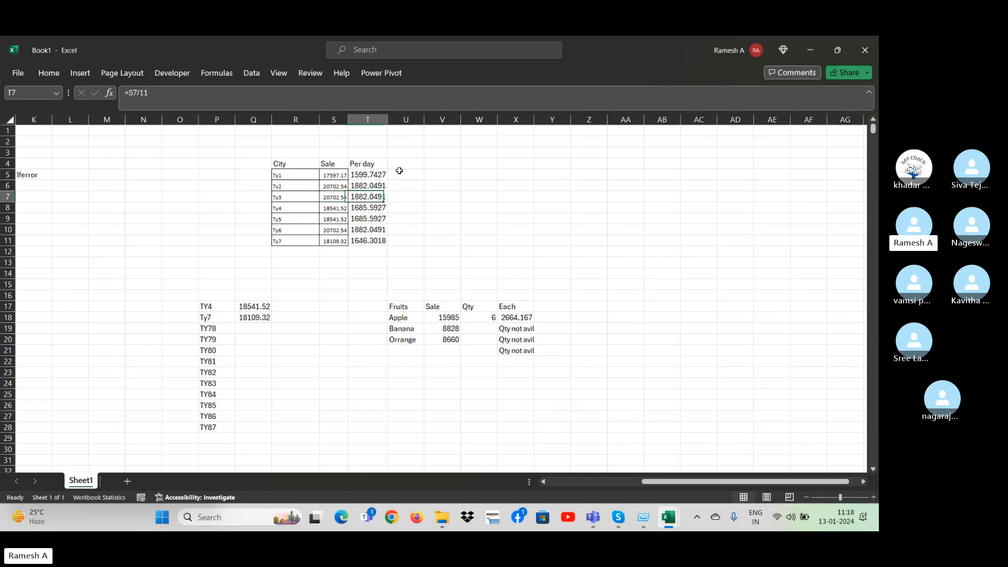
{"action": "key", "text": "Left"}
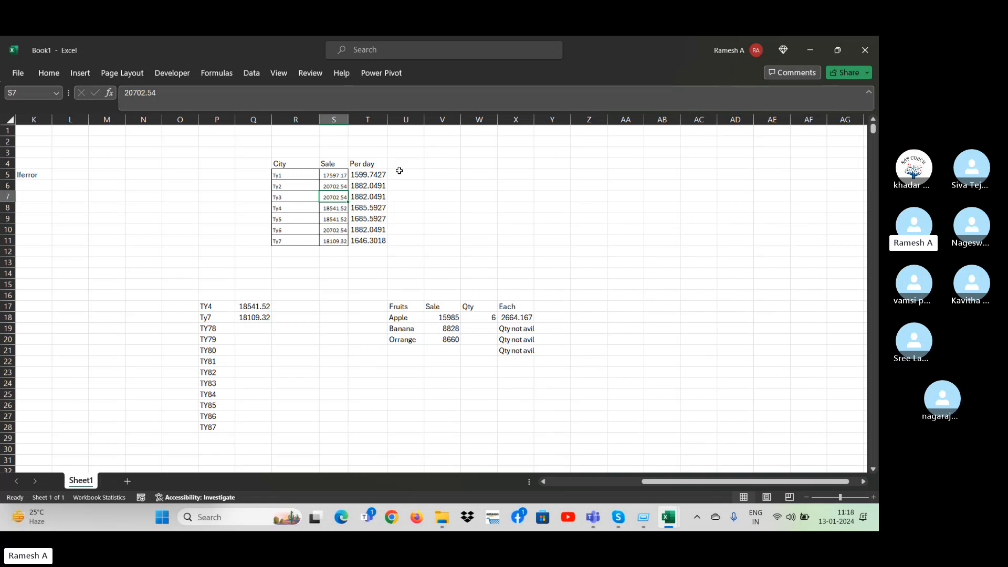
{"action": "key", "text": "Right"}
{"action": "key", "text": "Left"}
{"action": "key", "text": "Right"}
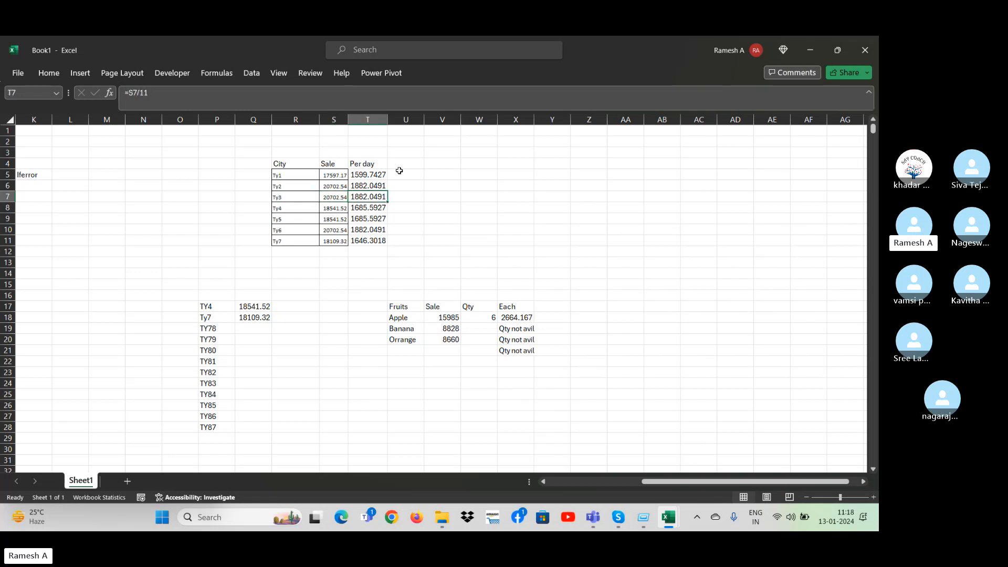
{"action": "key", "text": "Down"}
{"action": "key", "text": "Down"}
{"action": "key", "text": "Down"}
{"action": "key", "text": "Down"}
{"action": "key", "text": "Up"}
{"action": "key", "text": "Up"}
{"action": "key", "text": "Up"}
{"action": "key", "text": "Up"}
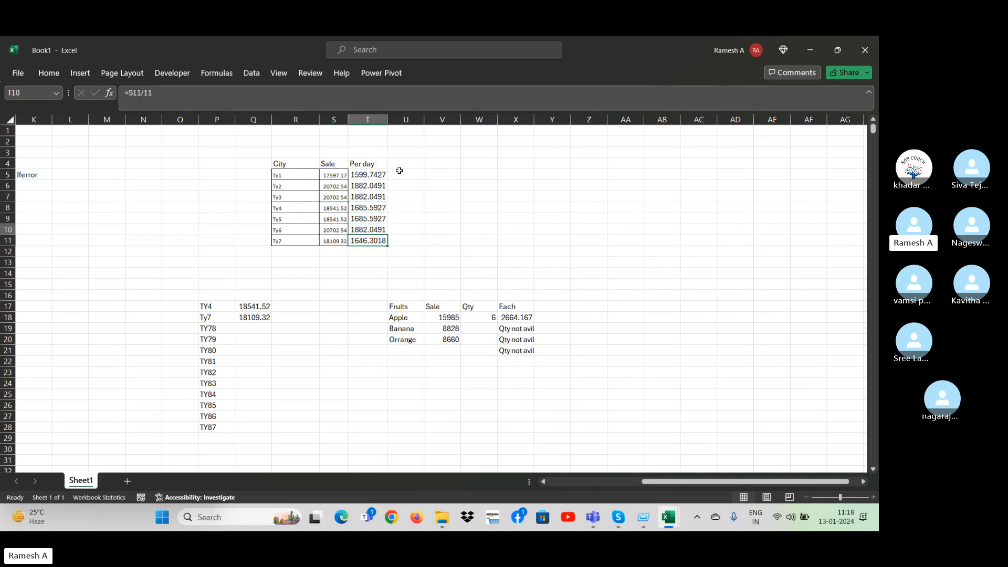
Clear the per-day formulas from T5:T11, keeping the column header.
{"action": "key", "text": "Up"}
{"action": "key", "text": "Up"}
{"action": "key", "text": "ctrl+shift+Down"}
{"action": "key", "text": "Delete"}
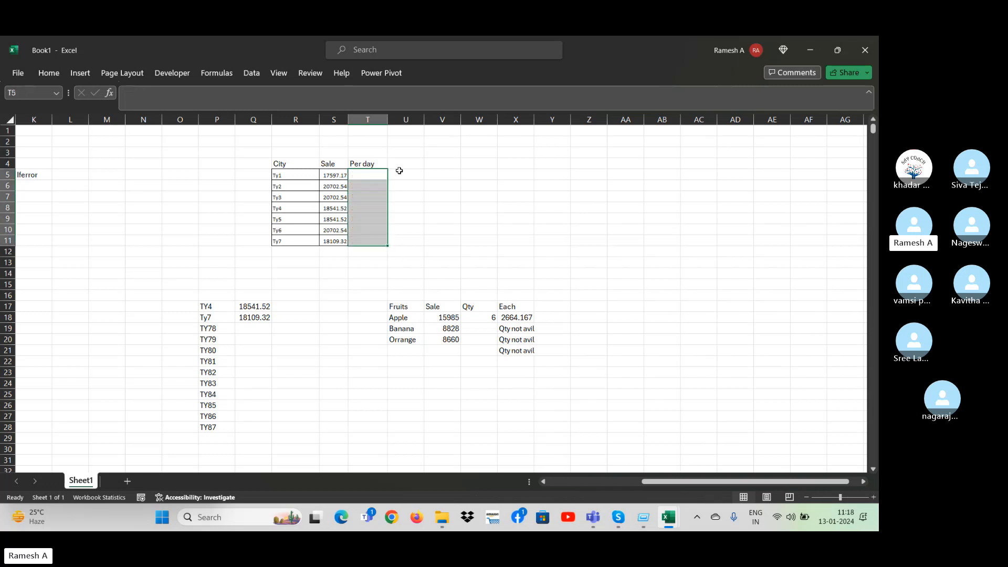
{"action": "key", "text": "Down"}
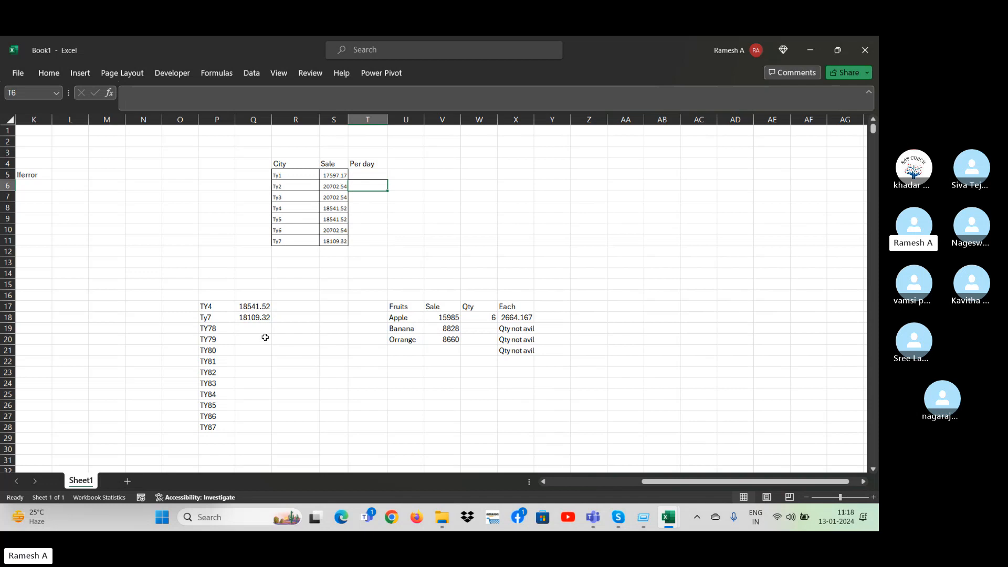
Review the Fruits table, checking Apple's sale and quantity, Banana's quantity cell and the Fruits column.
{"action": "left_click", "coordinate": [444, 322]}
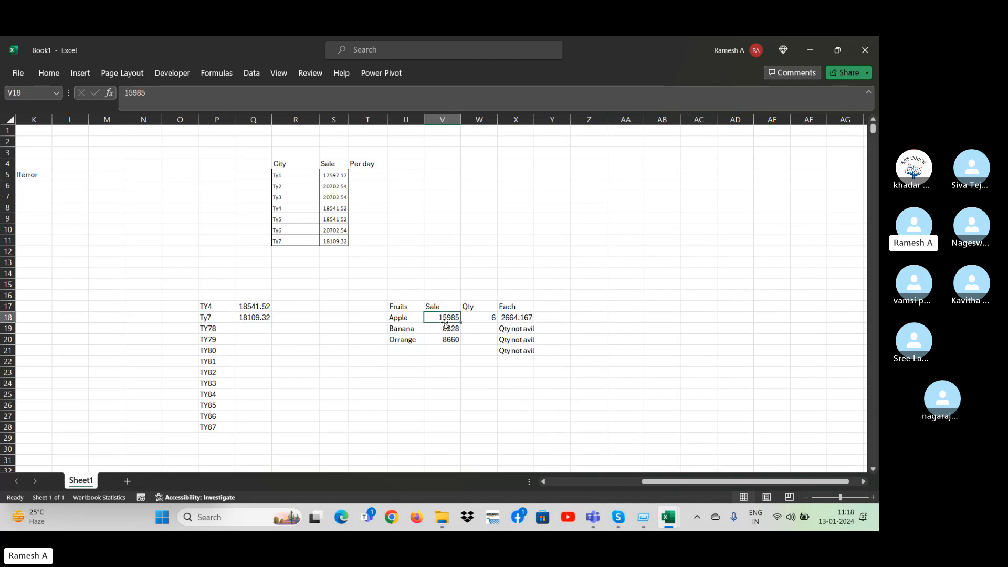
{"action": "left_click", "coordinate": [483, 319]}
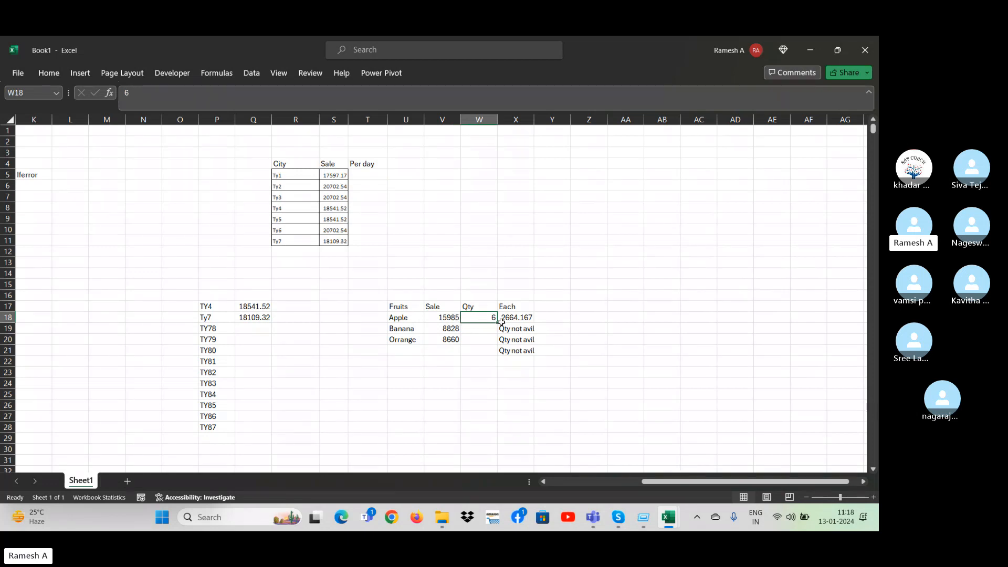
{"action": "left_click", "coordinate": [480, 328]}
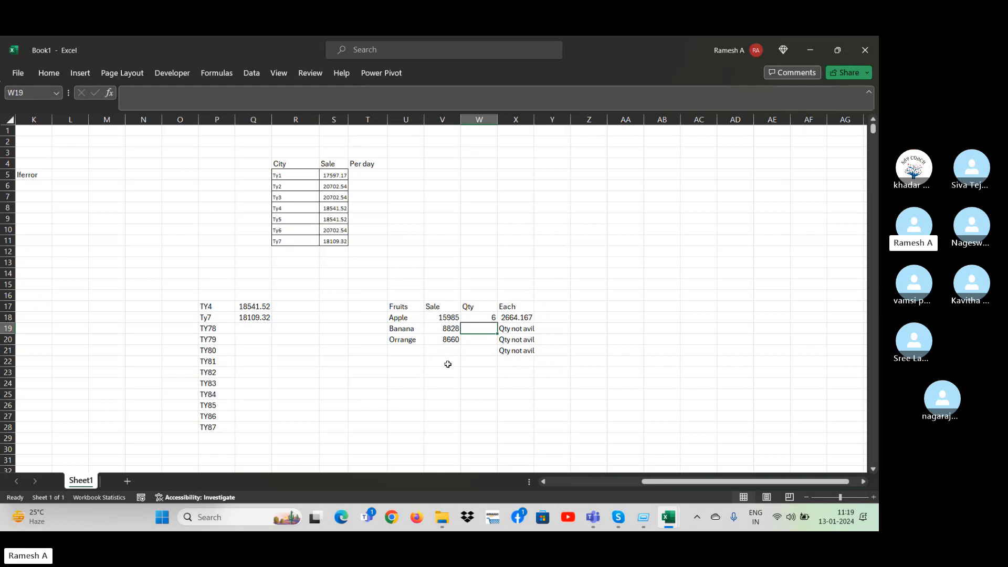
{"action": "left_click", "coordinate": [394, 310]}
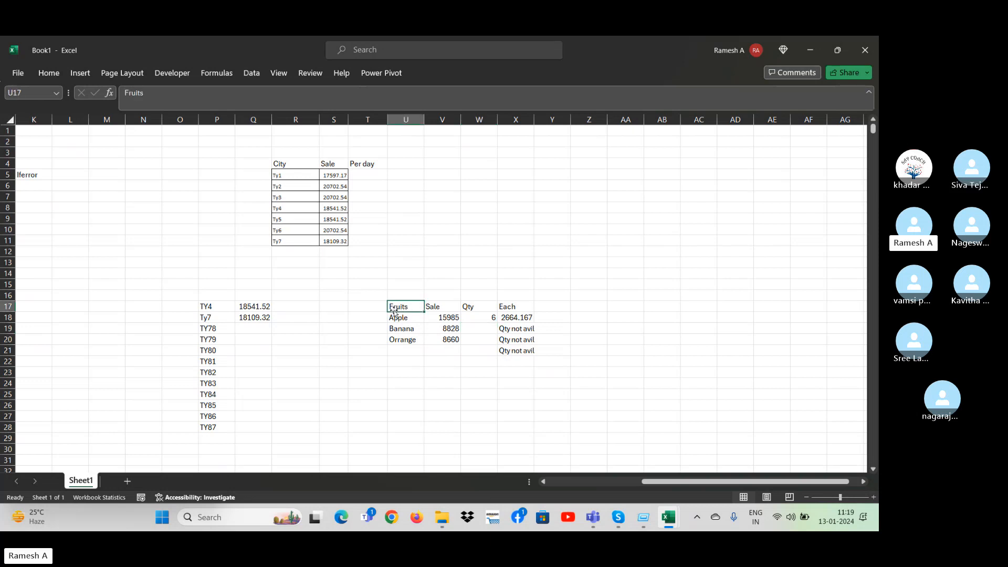
{"action": "left_click", "coordinate": [404, 340]}
{"action": "left_click", "coordinate": [455, 369]}
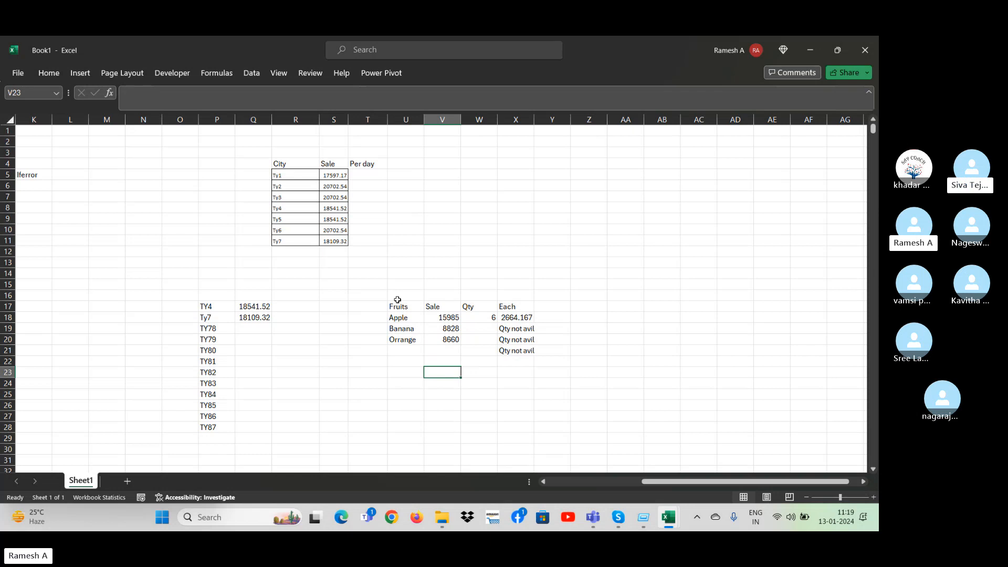
Copy the Fruits column with its header from U17:U20.
{"action": "left_click_drag", "start_coordinate": [395, 304], "coordinate": [554, 390]}
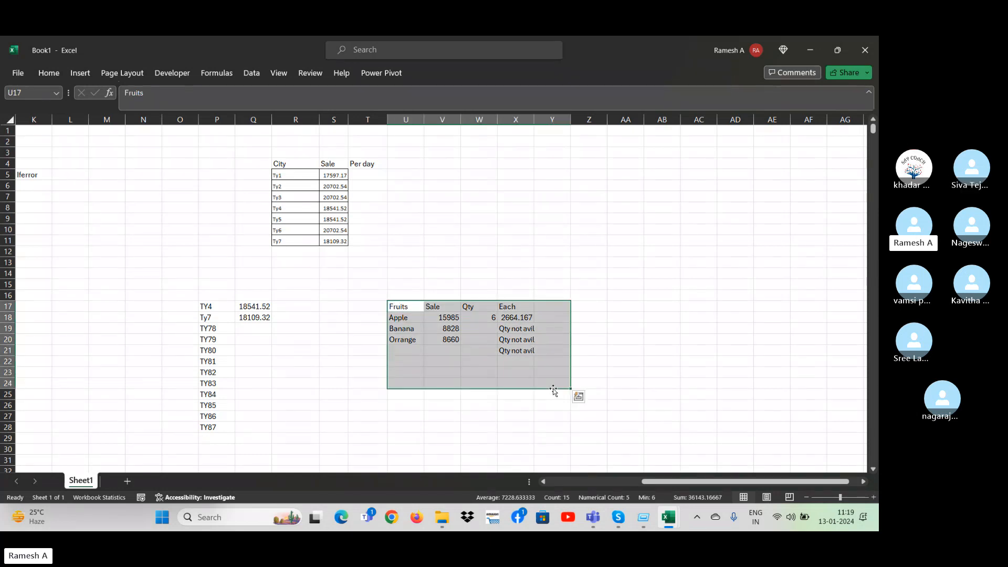
{"action": "key", "text": "Down"}
{"action": "key", "text": "Up"}
{"action": "key", "text": "shift+Down"}
{"action": "key", "text": "shift+Down"}
{"action": "key", "text": "shift+Down"}
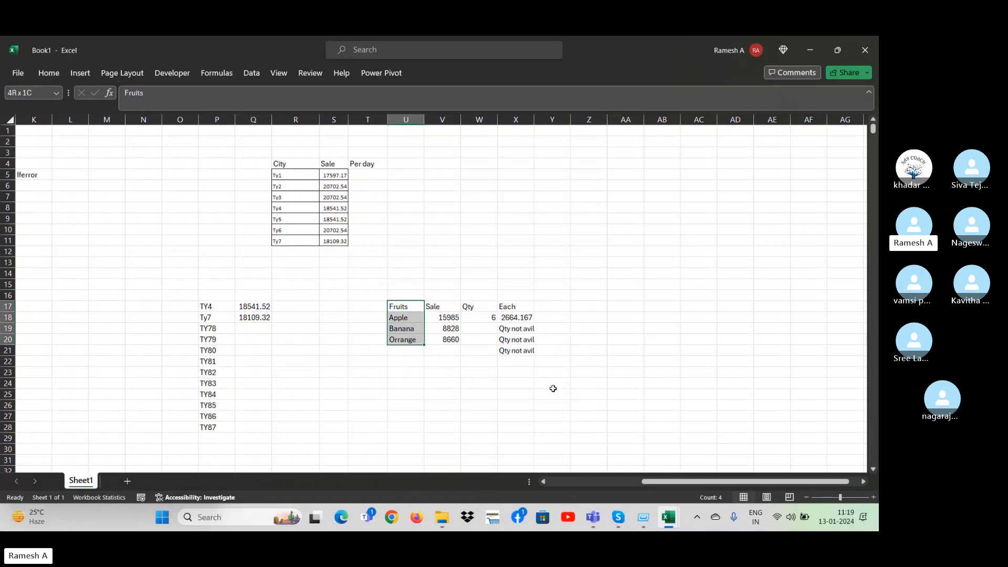
{"action": "key", "text": "ctrl+c"}
Paste the copied Fruits list into column AD starting at AD10.
{"action": "key", "text": "Right"}
{"action": "key", "text": "Right"}
{"action": "key", "text": "Right"}
{"action": "key", "text": "Right"}
{"action": "key", "text": "Right"}
{"action": "key", "text": "Right"}
{"action": "key", "text": "Right"}
{"action": "key", "text": "Right"}
{"action": "key", "text": "Right"}
{"action": "key", "text": "Right"}
{"action": "key", "text": "Right"}
{"action": "key", "text": "Right"}
{"action": "key", "text": "Right"}
{"action": "key", "text": "Right"}
{"action": "key", "text": "Right"}
{"action": "key", "text": "Right"}
{"action": "key", "text": "Right"}
{"action": "key", "text": "Right"}
{"action": "key", "text": "Left"}
{"action": "key", "text": "Left"}
{"action": "key", "text": "Left"}
{"action": "key", "text": "Left"}
{"action": "key", "text": "Left"}
{"action": "key", "text": "Left"}
{"action": "key", "text": "Left"}
{"action": "key", "text": "Left"}
{"action": "key", "text": "Left"}
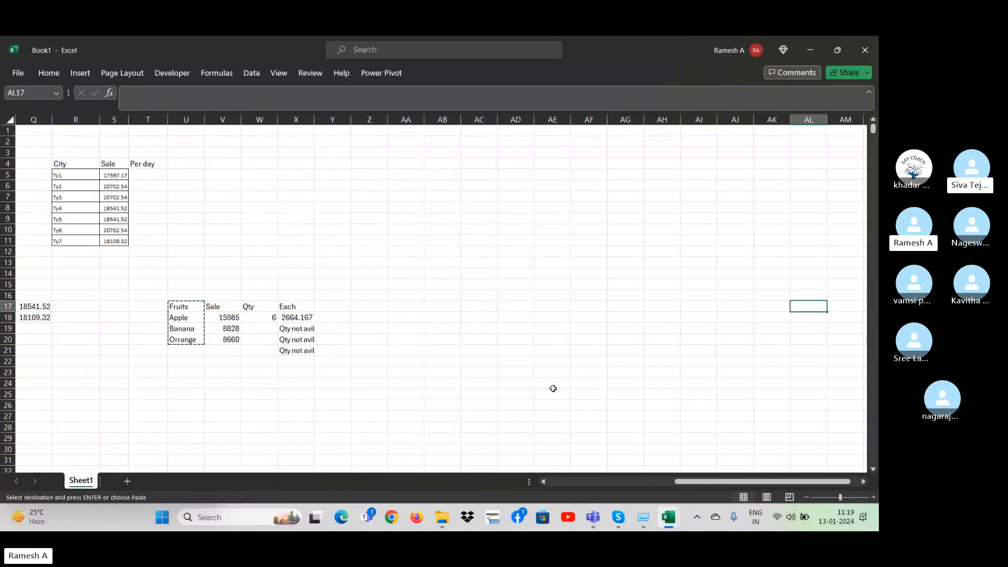
{"action": "key", "text": "Up"}
{"action": "key", "text": "Up"}
{"action": "key", "text": "Up"}
{"action": "key", "text": "Up"}
{"action": "key", "text": "Up"}
{"action": "key", "text": "Up"}
{"action": "key", "text": "Up"}
{"action": "key", "text": "ctrl+v"}
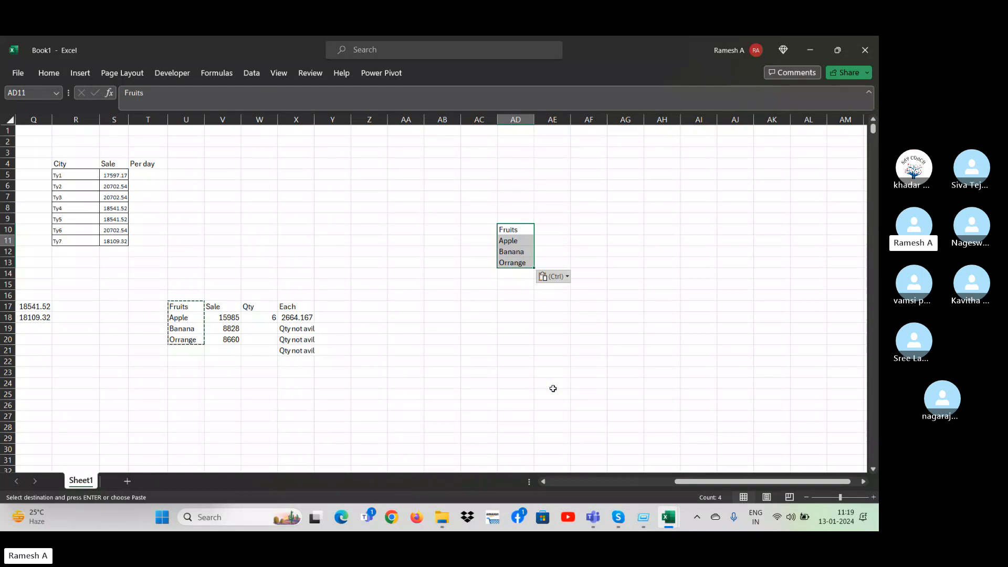
Go through the pasted fruit names in column AD and down to the empty cell AD14.
{"action": "key", "text": "Down"}
{"action": "key", "text": "Down"}
{"action": "key", "text": "Down"}
{"action": "key", "text": "Down"}
{"action": "key", "text": "Down"}
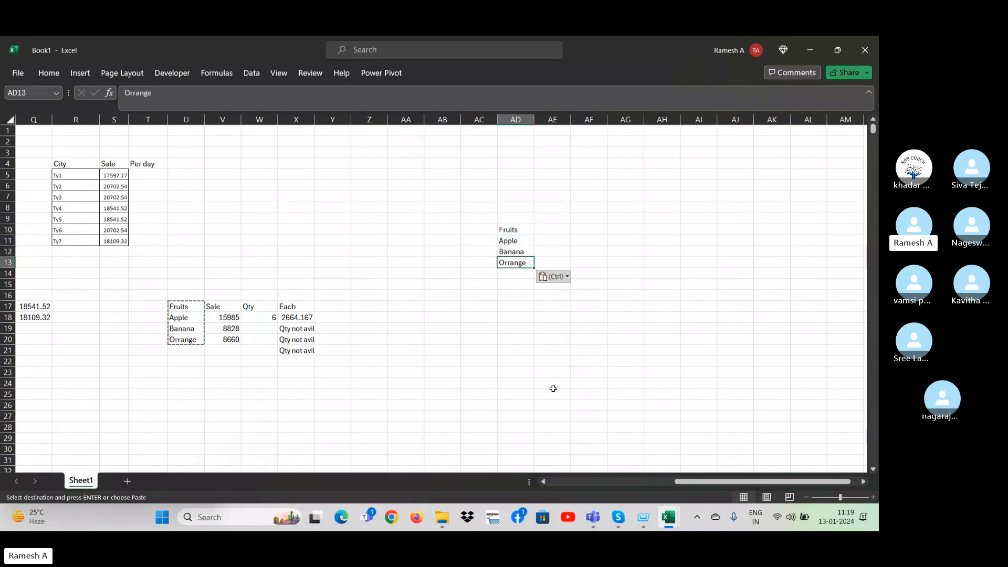
{"action": "key", "text": "Up"}
{"action": "key", "text": "Up"}
{"action": "key", "text": "Up"}
{"action": "key", "text": "Up"}
{"action": "key", "text": "Up"}
{"action": "key", "text": "Down"}
{"action": "key", "text": "Down"}
{"action": "key", "text": "Down"}
{"action": "key", "text": "Down"}
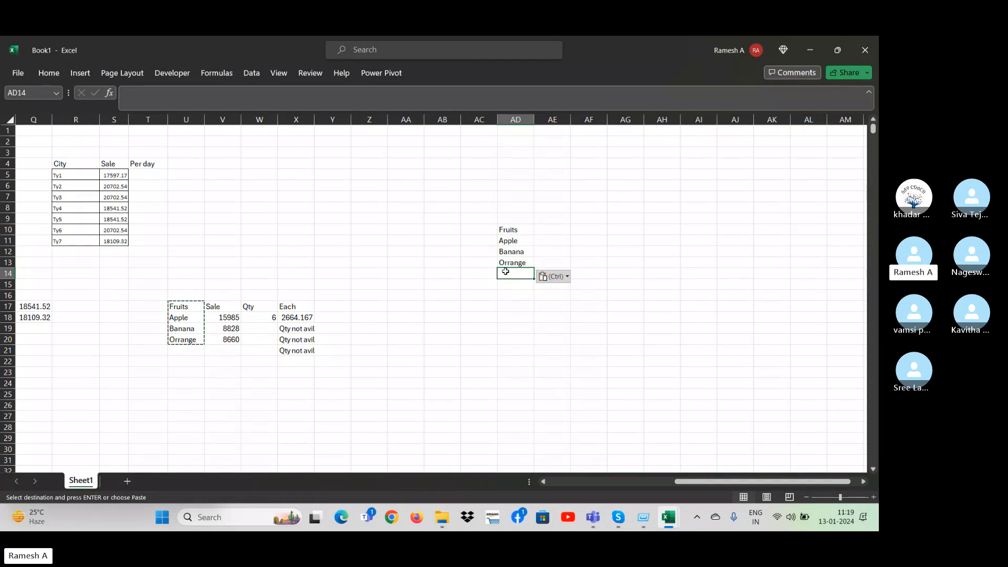
Enter a Sale header in AE10 beside the pasted Fruits header.
{"action": "left_click", "coordinate": [587, 197]}
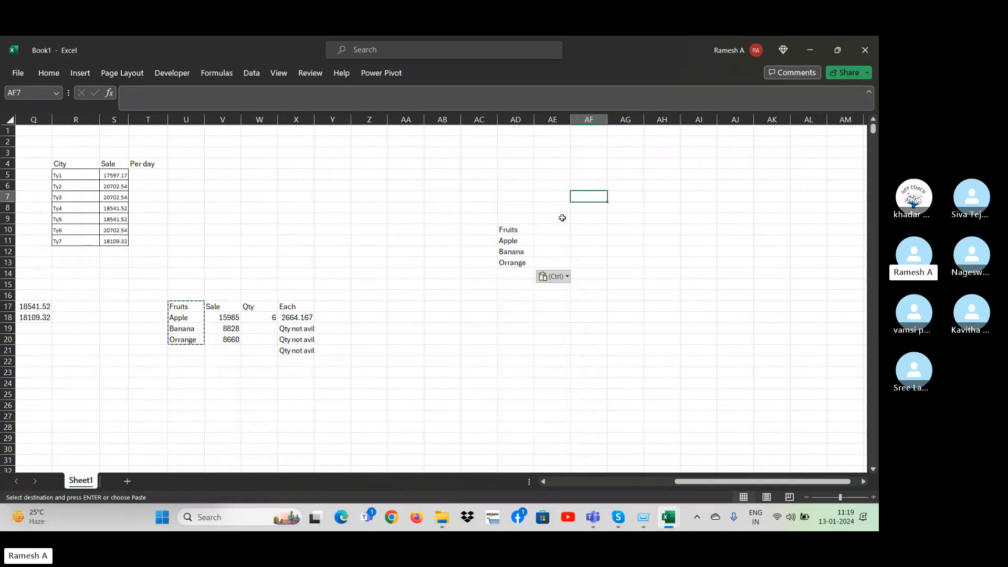
{"action": "left_click", "coordinate": [551, 228]}
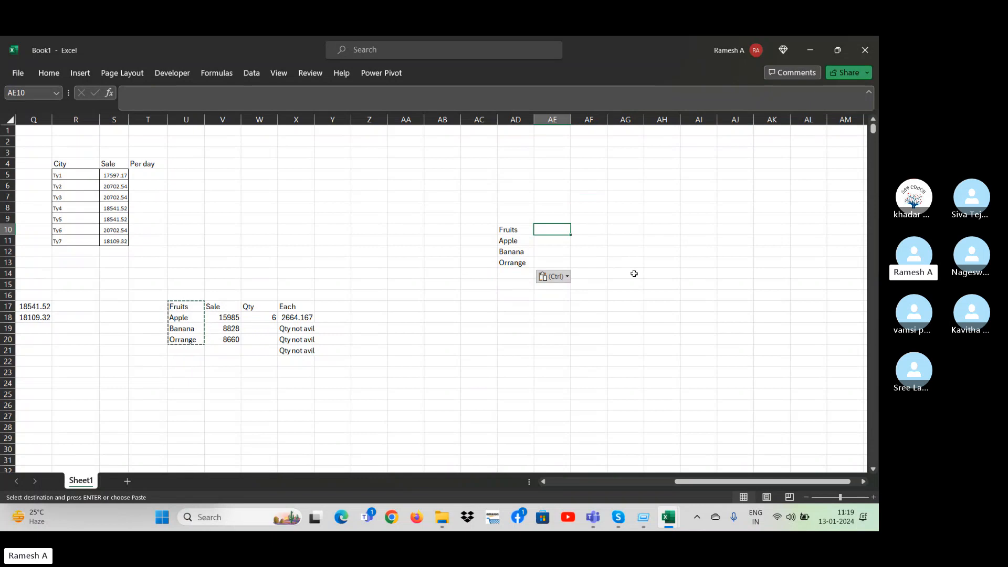
{"action": "key", "text": "Escape"}
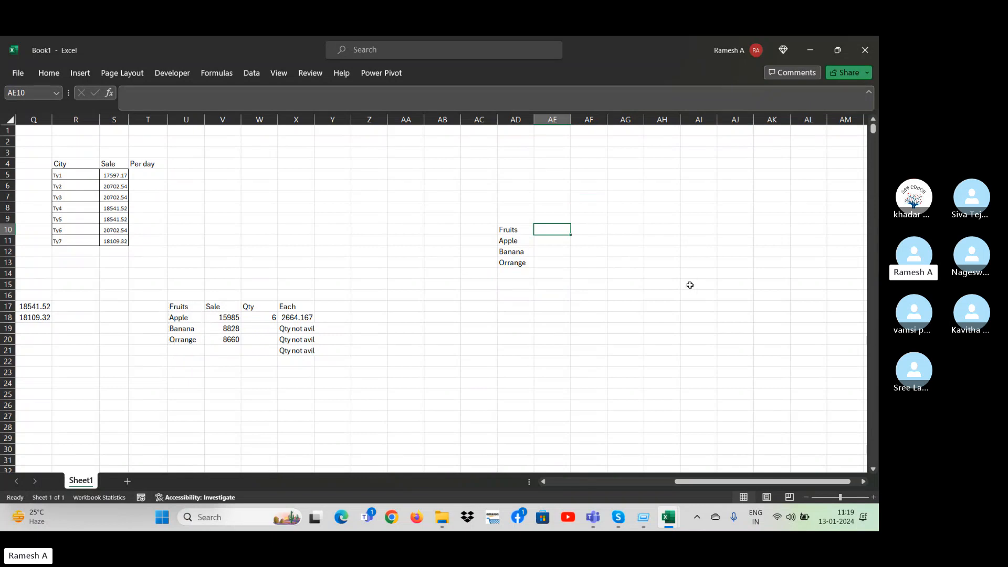
{"action": "type", "text": "Sale"}
{"action": "key", "text": "Return"}
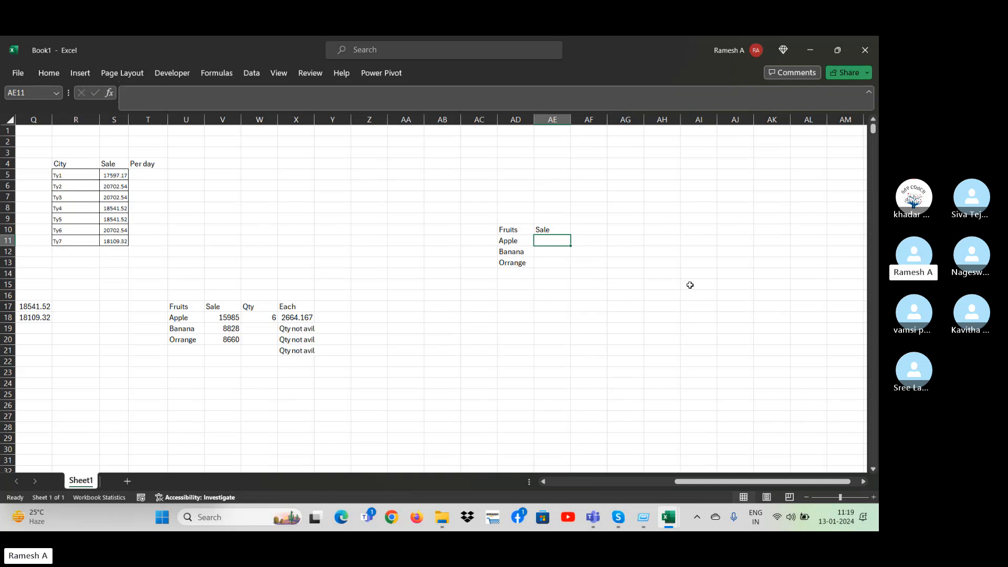
Copy the three fruit sale values from V18:V20.
{"action": "left_click", "coordinate": [229, 318]}
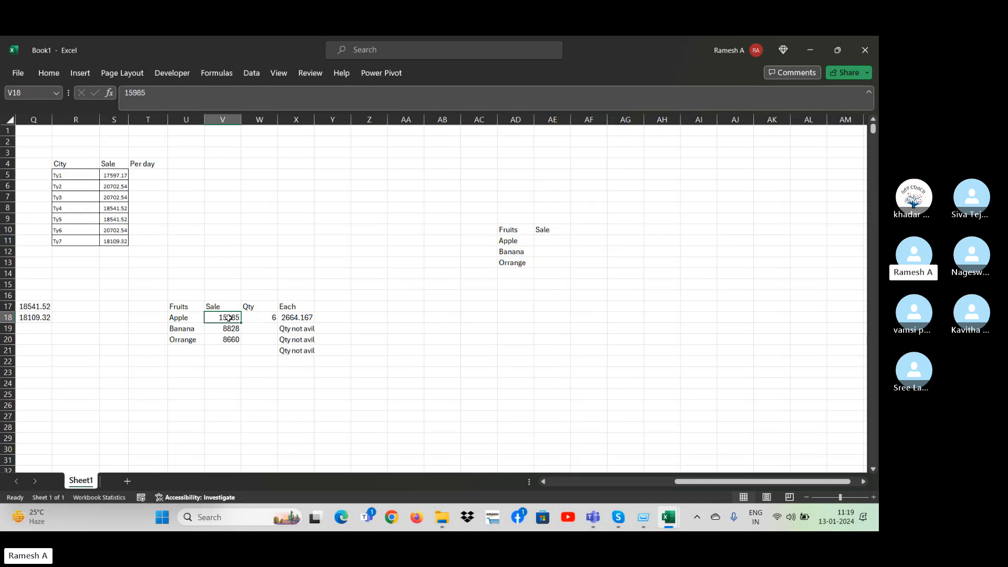
{"action": "key", "text": "shift+Down"}
{"action": "key", "text": "shift+Down"}
{"action": "key", "text": "ctrl+c"}
Paste the copied sale values beside the fruit names, starting at AE11.
{"action": "key", "text": "Right"}
{"action": "key", "text": "Right"}
{"action": "key", "text": "Right"}
{"action": "key", "text": "Right"}
{"action": "key", "text": "Right"}
{"action": "key", "text": "Right"}
{"action": "key", "text": "Right"}
{"action": "key", "text": "Right"}
{"action": "key", "text": "Right"}
{"action": "key", "text": "Right"}
{"action": "key", "text": "Up"}
{"action": "key", "text": "Up"}
{"action": "key", "text": "Up"}
{"action": "key", "text": "Up"}
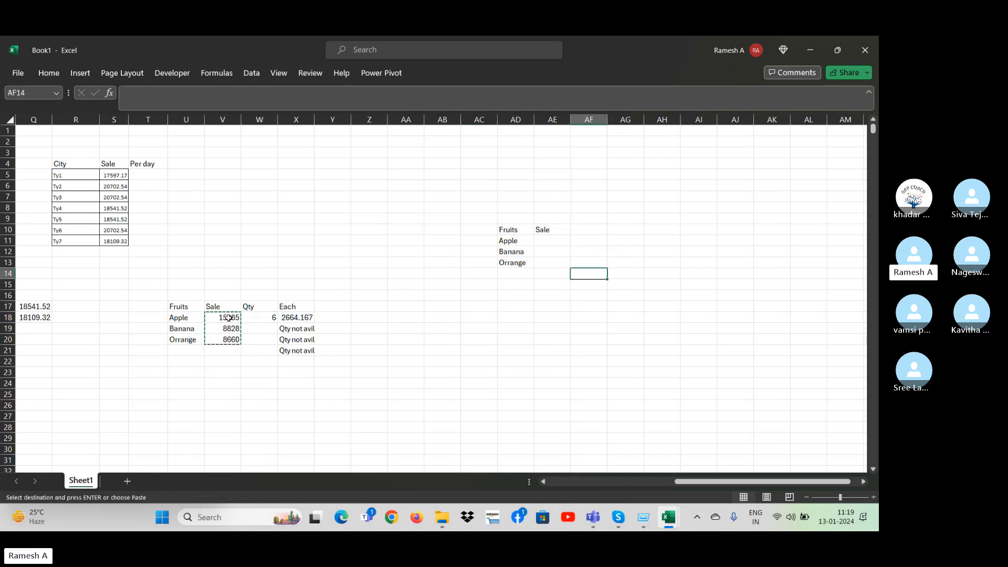
{"action": "key", "text": "Up"}
{"action": "key", "text": "Up"}
{"action": "key", "text": "Up"}
{"action": "key", "text": "Left"}
{"action": "key", "text": "ctrl+v"}
Go through the pasted Sale values in column AE and the empty cells beside them in column AF.
{"action": "key", "text": "Down"}
{"action": "key", "text": "Down"}
{"action": "key", "text": "Down"}
{"action": "key", "text": "Left"}
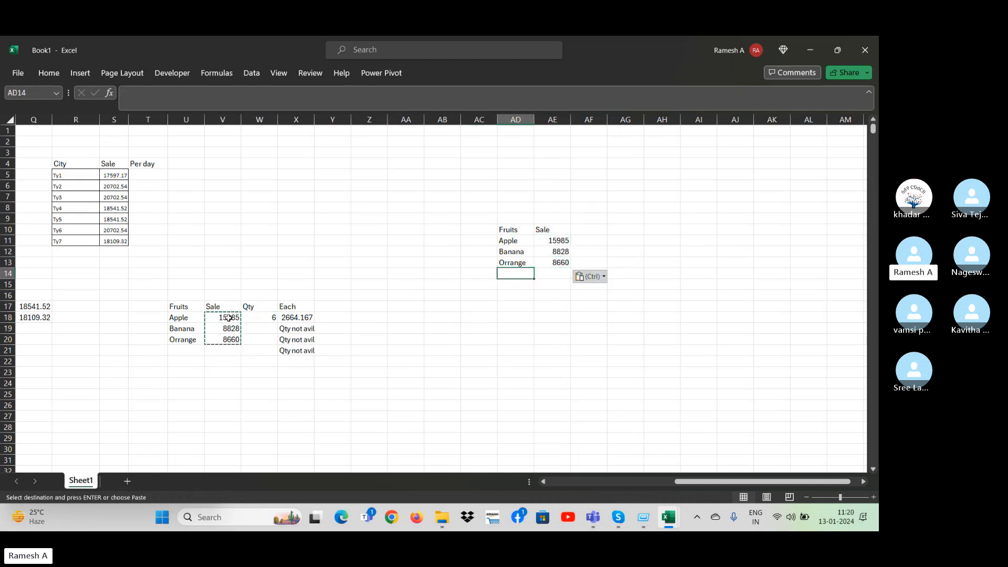
{"action": "key", "text": "Right"}
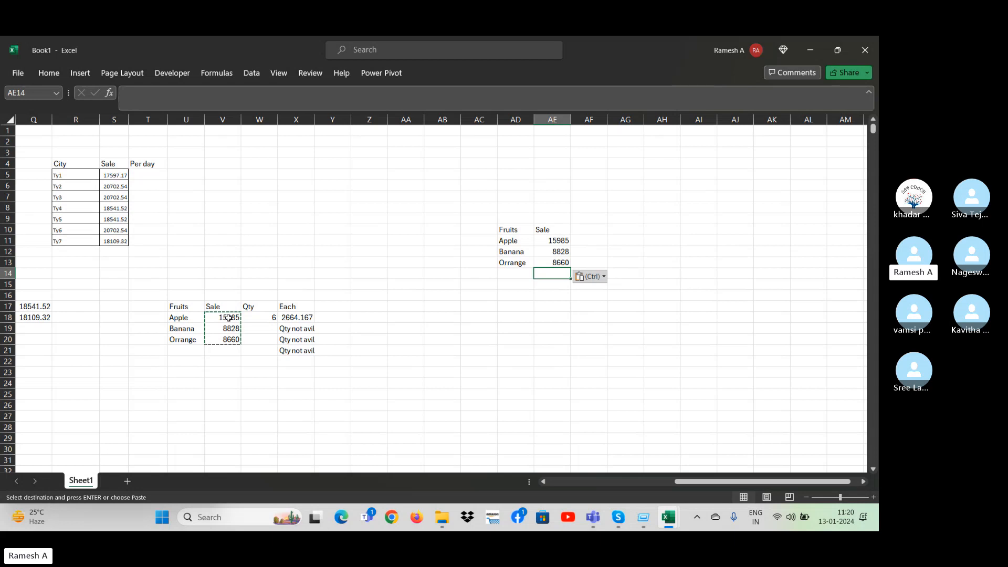
{"action": "key", "text": "Up"}
{"action": "key", "text": "Up"}
{"action": "key", "text": "Up"}
{"action": "key", "text": "Up"}
{"action": "key", "text": "Right"}
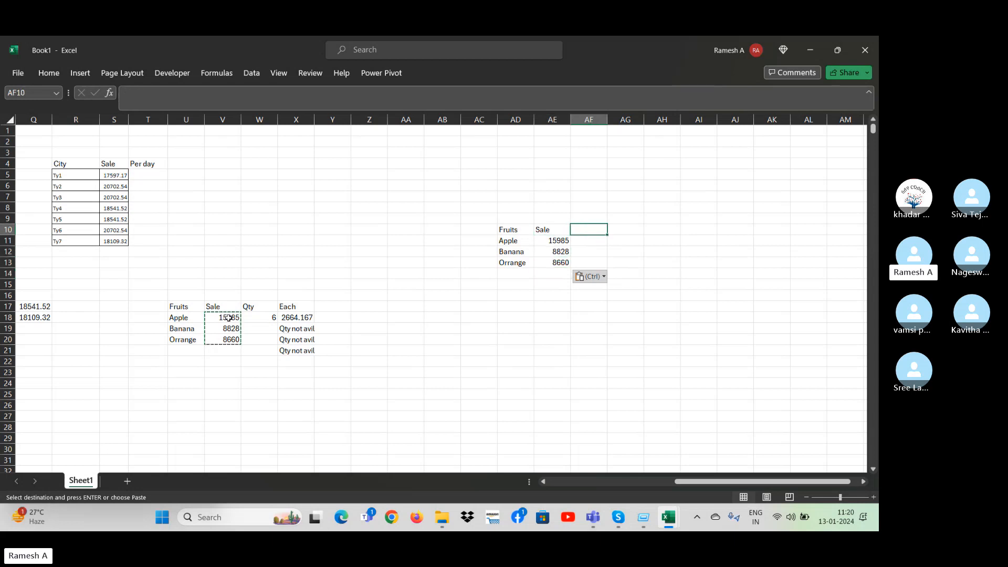
{"action": "key", "text": "Down"}
{"action": "key", "text": "Down"}
{"action": "key", "text": "Up"}
{"action": "key", "text": "Up"}
{"action": "key", "text": "Left"}
{"action": "key", "text": "Down"}
{"action": "key", "text": "Down"}
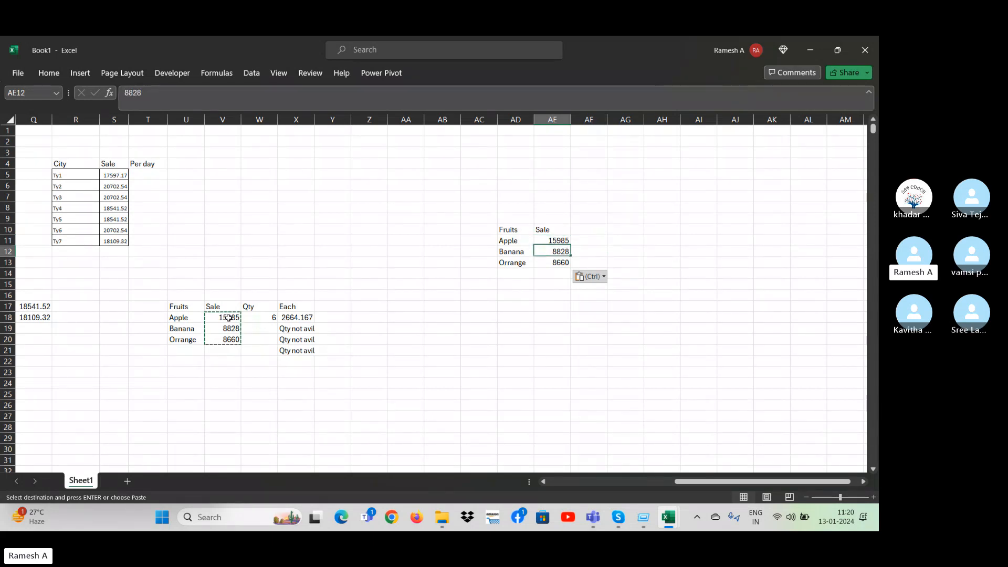
{"action": "key", "text": "Down"}
{"action": "key", "text": "Up"}
{"action": "key", "text": "Up"}
{"action": "key", "text": "Up"}
{"action": "key", "text": "Right"}
{"action": "key", "text": "Down"}
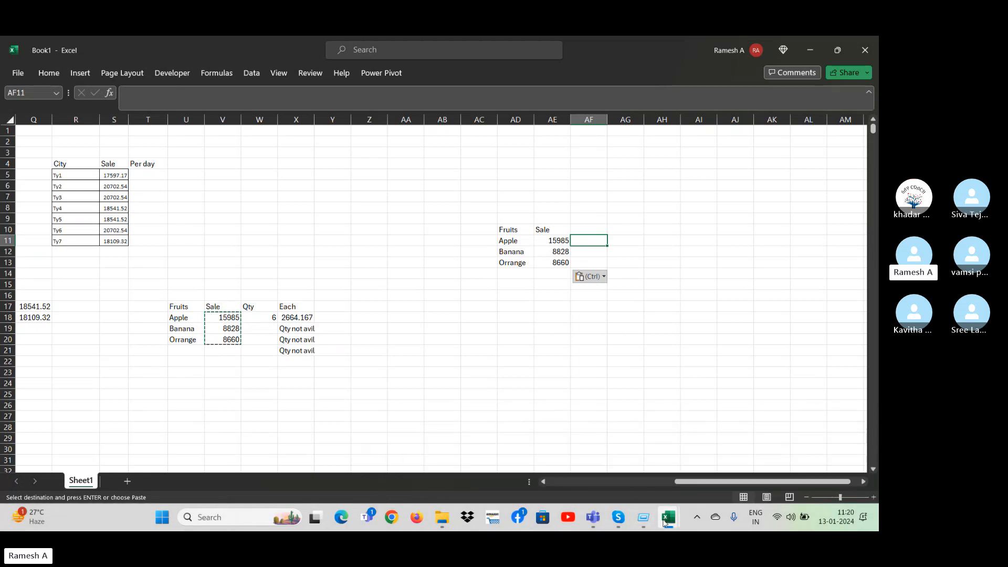
Switch to the Ifl final sale report workbook, view the data on Sheet1, and return to Book1.
{"action": "mouse_move", "coordinate": [665, 520]}
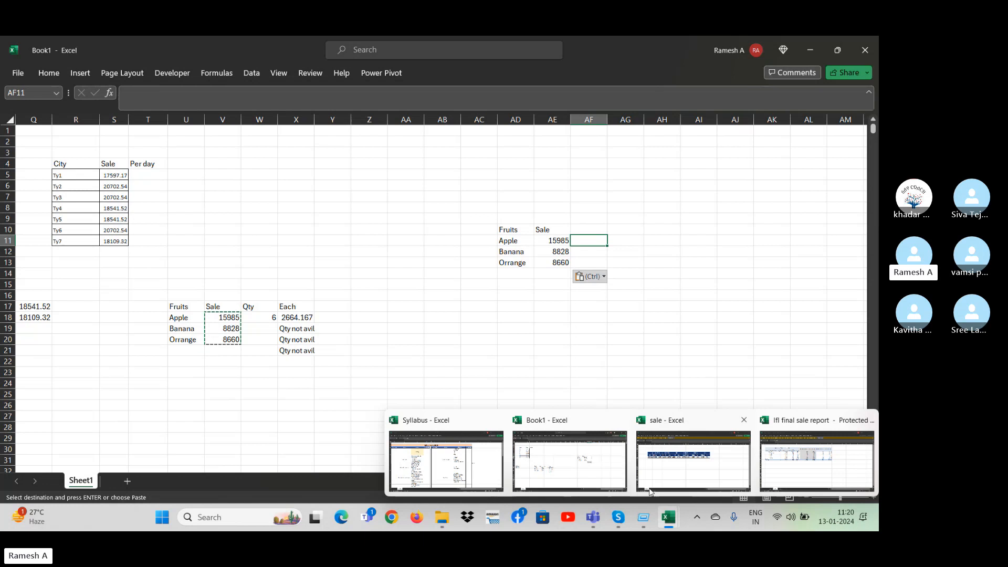
{"action": "left_click", "coordinate": [800, 468]}
{"action": "left_click", "coordinate": [189, 401]}
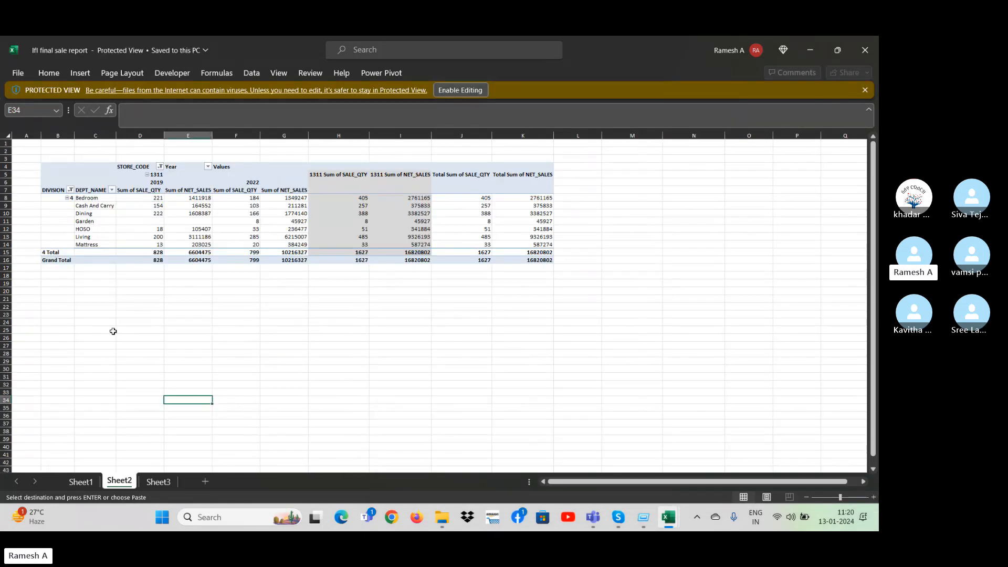
{"action": "left_click", "coordinate": [80, 482]}
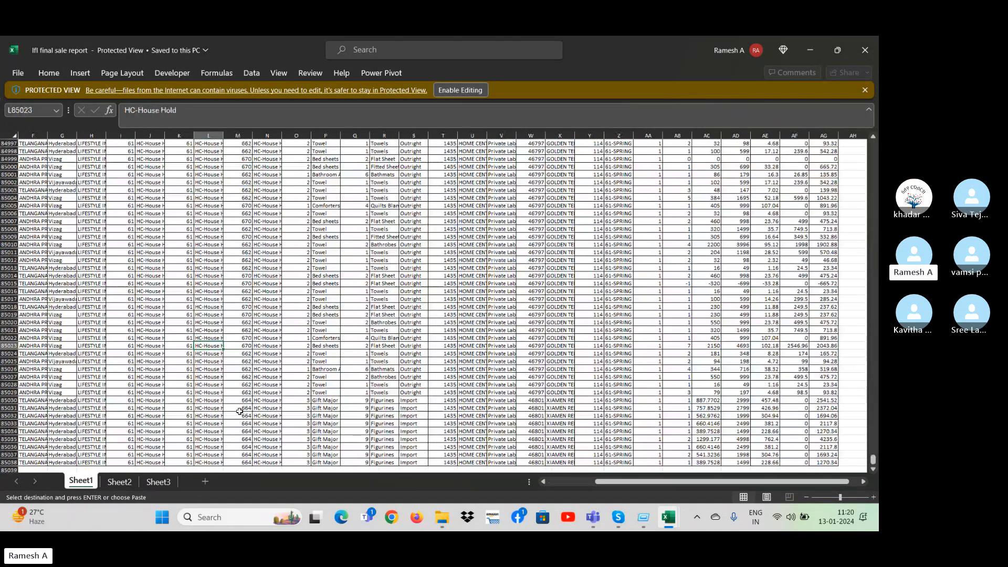
{"action": "key", "text": "alt+Tab"}
Cancel the pending copy selection and enter 31 in AF10 beside the new Sale header.
{"action": "left_click", "coordinate": [210, 342]}
{"action": "key", "text": "Escape"}
{"action": "key", "text": "Right"}
{"action": "key", "text": "Right"}
{"action": "key", "text": "Right"}
{"action": "key", "text": "Right"}
{"action": "key", "text": "Right"}
{"action": "key", "text": "Right"}
{"action": "key", "text": "Right"}
{"action": "key", "text": "Right"}
{"action": "key", "text": "Right"}
{"action": "key", "text": "Right"}
{"action": "key", "text": "Right"}
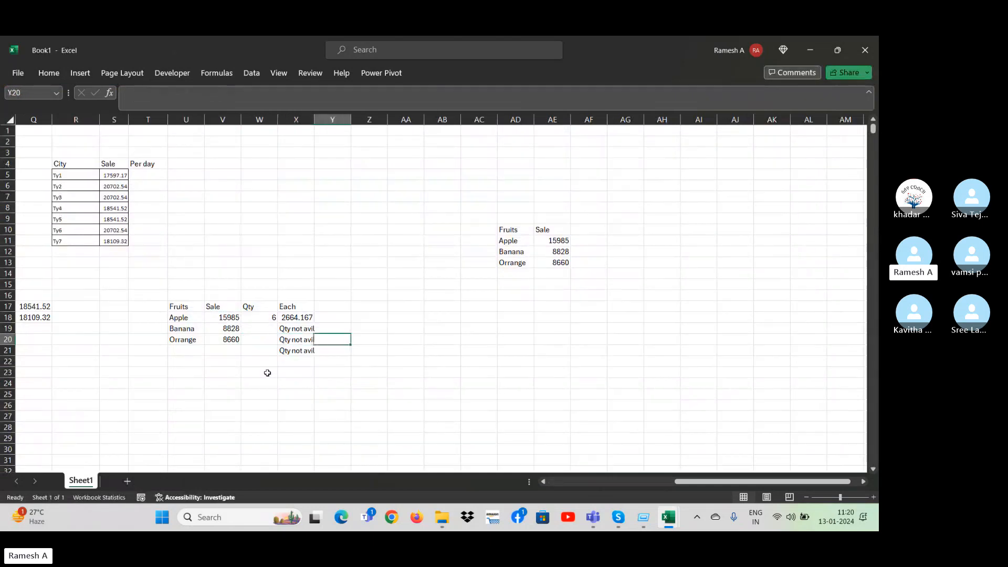
{"action": "key", "text": "Up"}
{"action": "key", "text": "Up"}
{"action": "key", "text": "Up"}
{"action": "key", "text": "Up"}
{"action": "key", "text": "Up"}
{"action": "key", "text": "Up"}
{"action": "key", "text": "Up"}
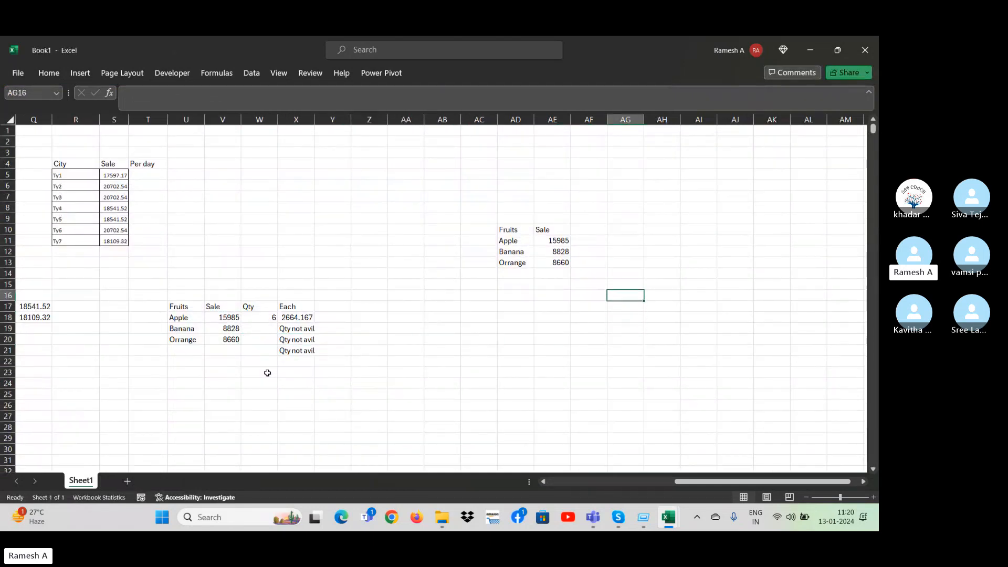
{"action": "key", "text": "Left"}
Examine the new fruits table across AD10:AF13 and its header cell AF10.
{"action": "key", "text": "Up"}
{"action": "key", "text": "Up"}
{"action": "key", "text": "Up"}
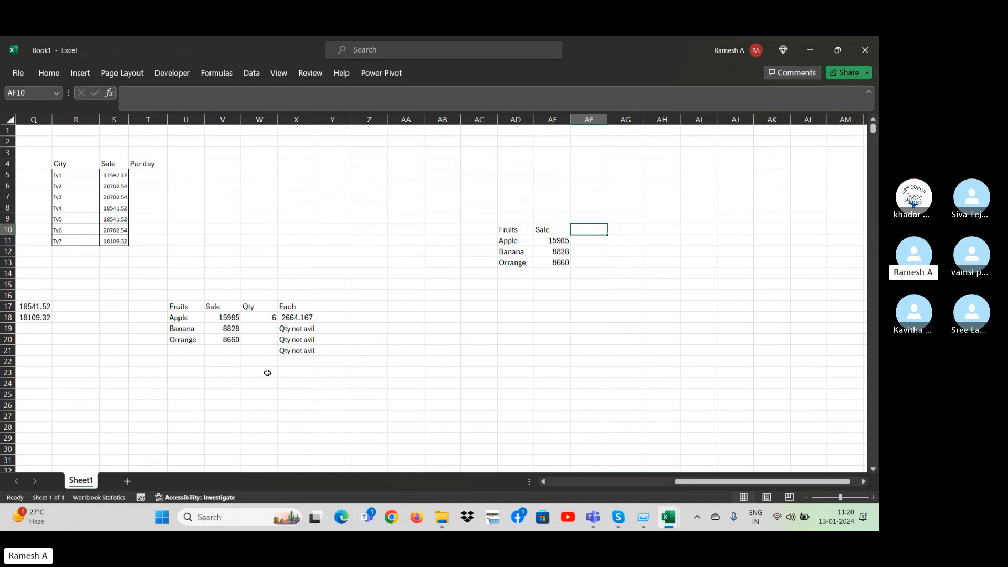
{"action": "type", "text": "31"}
{"action": "key", "text": "Return"}
{"action": "key", "text": "Up"}
{"action": "key", "text": "Left"}
{"action": "key", "text": "Left"}
{"action": "key", "text": "shift+Right"}
{"action": "key", "text": "shift+Right"}
{"action": "key", "text": "shift+Down"}
{"action": "key", "text": "shift+Down"}
{"action": "key", "text": "shift+Down"}
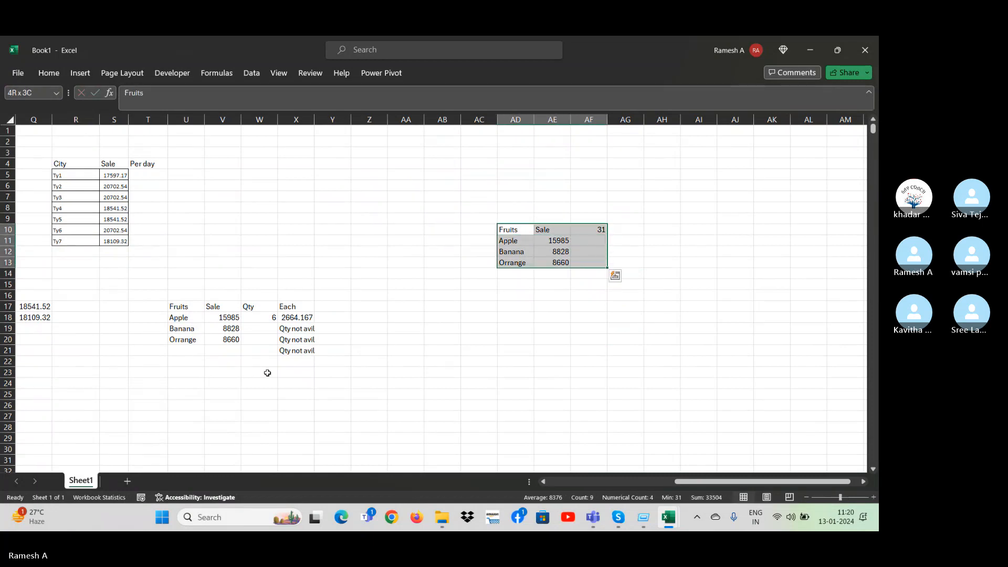
{"action": "key", "text": "Down"}
{"action": "key", "text": "Right"}
Clear the new fruits table in AD10:AF13.
{"action": "key", "text": "Right"}
{"action": "key", "text": "Up"}
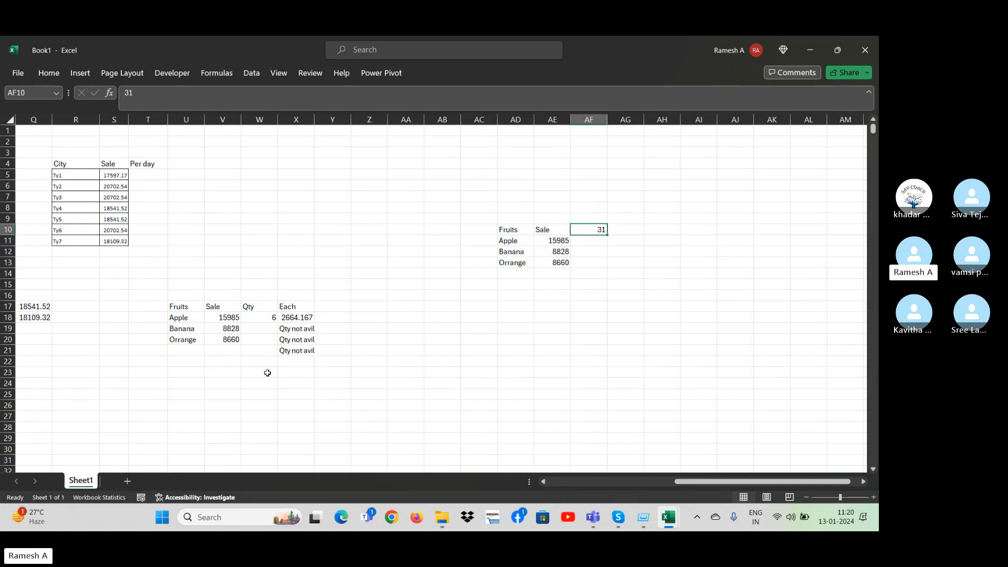
{"action": "key", "text": "Left"}
{"action": "key", "text": "Left"}
{"action": "key", "text": "Right"}
{"action": "key", "text": "Left"}
{"action": "key", "text": "shift+Right"}
{"action": "key", "text": "shift+Right"}
{"action": "key", "text": "shift+Down"}
{"action": "key", "text": "shift+Down"}
{"action": "key", "text": "shift+Down"}
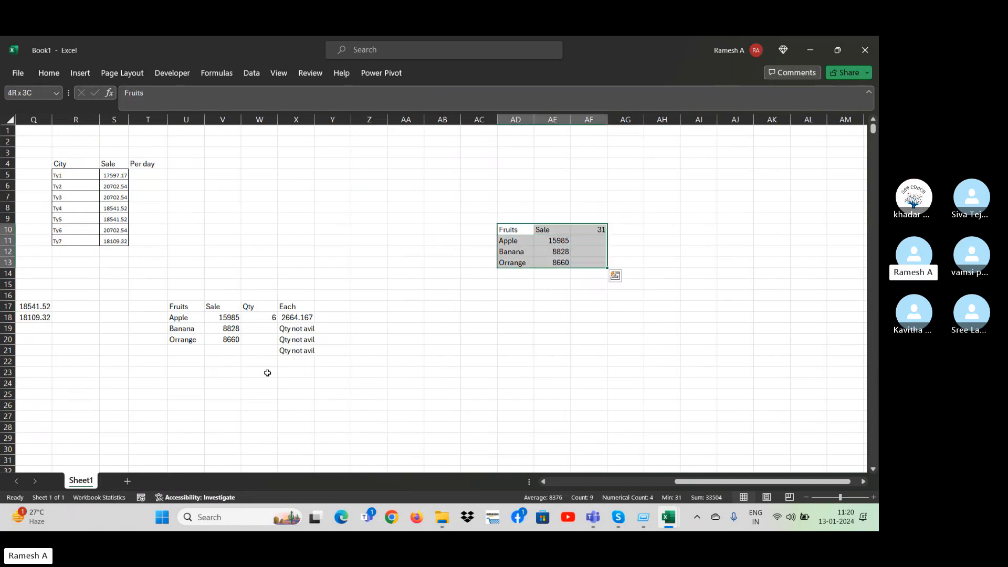
{"action": "key", "text": "Delete"}
Copy all district names in the sales data from E3 down to the last row.
{"action": "key", "text": "Up"}
{"action": "key", "text": "Up"}
{"action": "key", "text": "Left"}
{"action": "key", "text": "Left"}
{"action": "key", "text": "Left"}
{"action": "key", "text": "Left"}
{"action": "key", "text": "Left"}
{"action": "key", "text": "Left"}
{"action": "key", "text": "Left"}
{"action": "key", "text": "Left"}
{"action": "key", "text": "Left"}
{"action": "key", "text": "Left"}
{"action": "key", "text": "Left"}
{"action": "key", "text": "Left"}
{"action": "key", "text": "Left"}
{"action": "key", "text": "Left"}
{"action": "key", "text": "Left"}
{"action": "key", "text": "Left"}
{"action": "key", "text": "Left"}
{"action": "key", "text": "Left"}
{"action": "key", "text": "Left"}
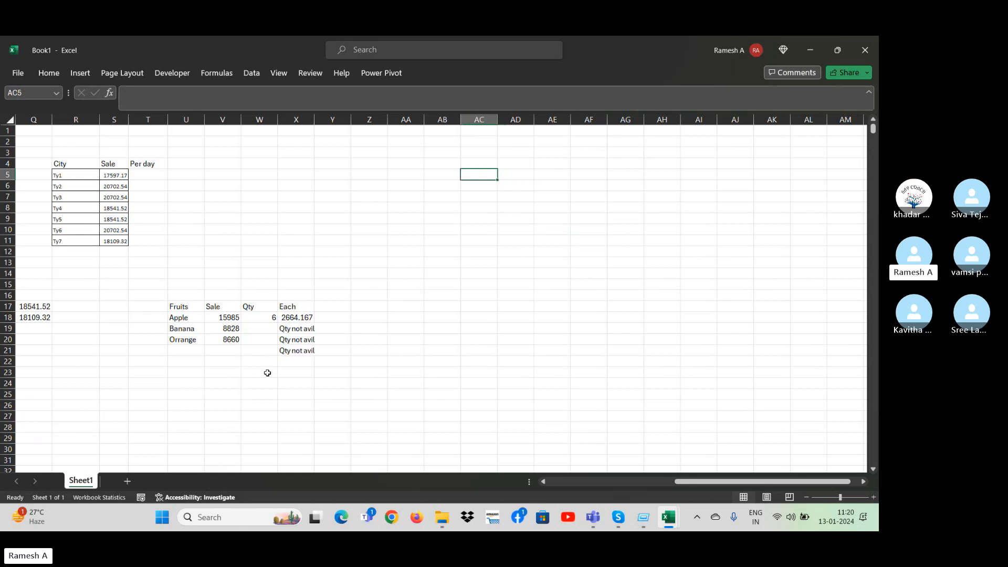
{"action": "key", "text": "Left"}
{"action": "key", "text": "Left"}
{"action": "key", "text": "Left"}
{"action": "key", "text": "Left"}
{"action": "key", "text": "Left"}
{"action": "key", "text": "Left"}
{"action": "key", "text": "Left"}
{"action": "key", "text": "Left"}
{"action": "key", "text": "Left"}
{"action": "key", "text": "Left"}
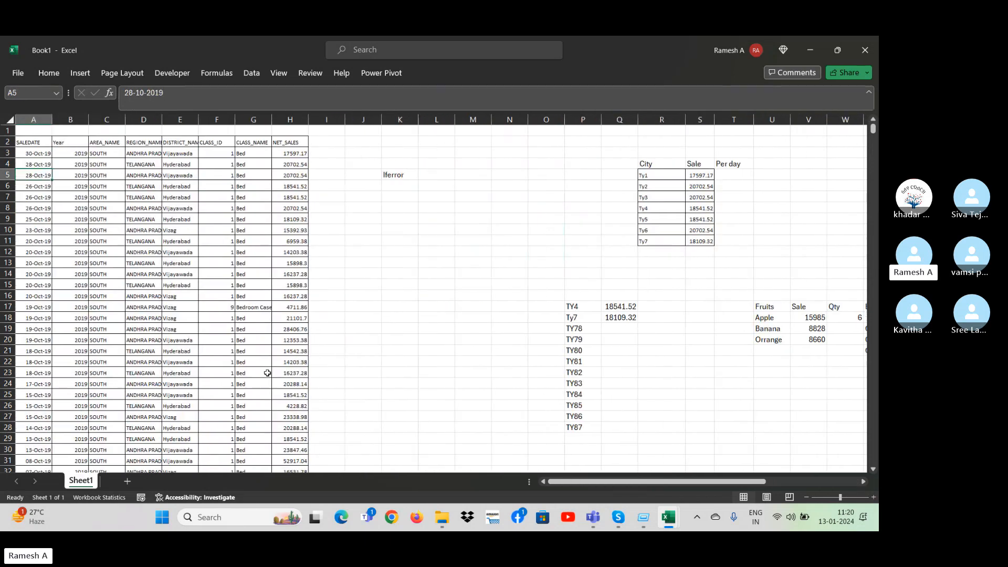
{"action": "key", "text": "Right"}
{"action": "key", "text": "Right"}
{"action": "key", "text": "Right"}
{"action": "key", "text": "Up"}
{"action": "key", "text": "Up"}
{"action": "key", "text": "Right"}
{"action": "key", "text": "Up"}
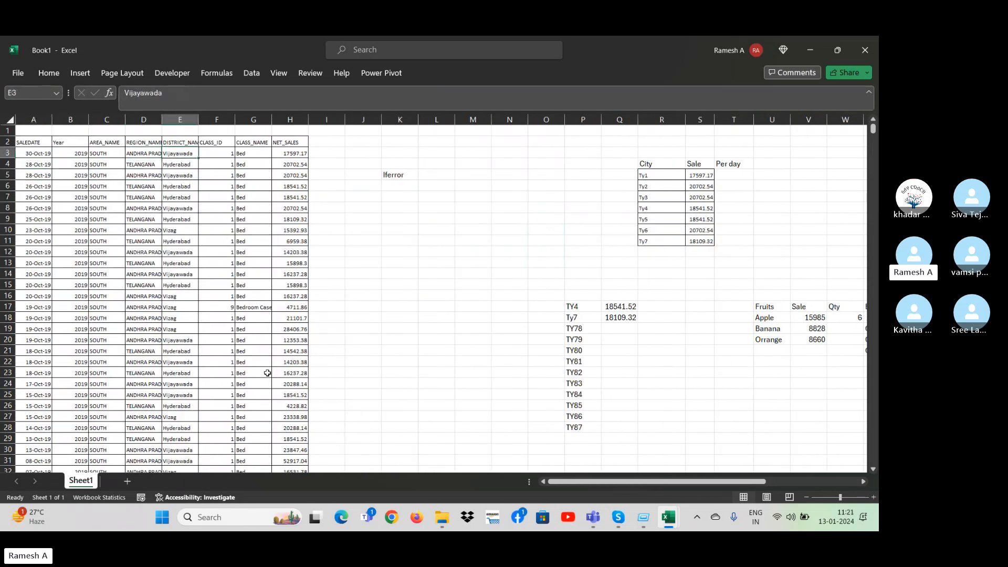
{"action": "key", "text": "ctrl+shift+Down"}
{"action": "key", "text": "ctrl+c"}
Paste the copied district names into empty column AI, starting at AI6.
{"action": "key", "text": "ctrl+Up"}
{"action": "key", "text": "Right"}
{"action": "key", "text": "Right"}
{"action": "key", "text": "Right"}
{"action": "key", "text": "Right"}
{"action": "key", "text": "Right"}
{"action": "key", "text": "Right"}
{"action": "key", "text": "Right"}
{"action": "key", "text": "Right"}
{"action": "key", "text": "Right"}
{"action": "key", "text": "Right"}
{"action": "key", "text": "Right"}
{"action": "key", "text": "Right"}
{"action": "key", "text": "Right"}
{"action": "key", "text": "Right"}
{"action": "key", "text": "Right"}
{"action": "key", "text": "Right"}
{"action": "key", "text": "Right"}
{"action": "key", "text": "Right"}
{"action": "key", "text": "Right"}
{"action": "key", "text": "Right"}
{"action": "key", "text": "Right"}
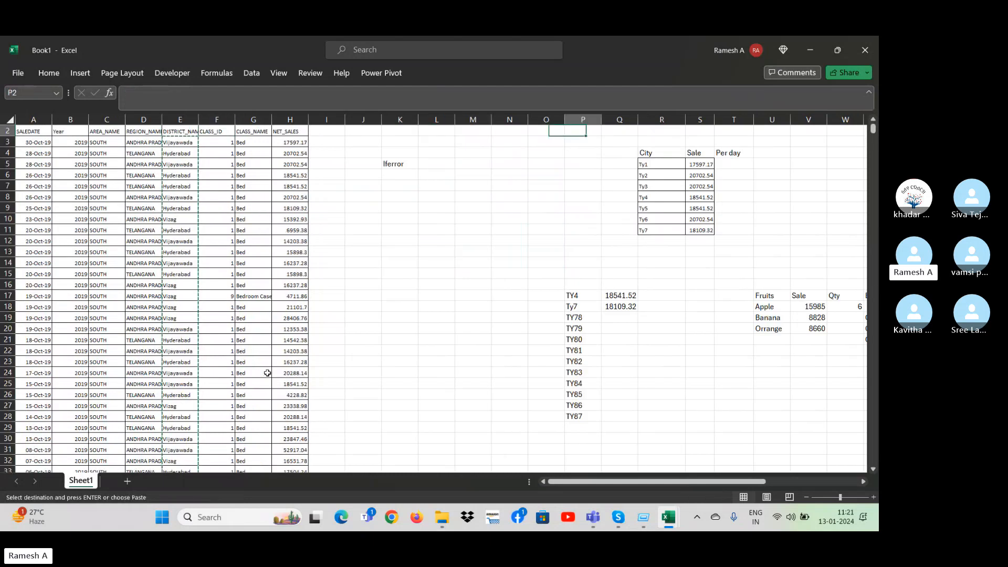
{"action": "key", "text": "Down"}
{"action": "key", "text": "Down"}
{"action": "key", "text": "Down"}
{"action": "key", "text": "Left"}
{"action": "key", "text": "Left"}
{"action": "key", "text": "Left"}
{"action": "key", "text": "Left"}
{"action": "key", "text": "Left"}
{"action": "key", "text": "Left"}
{"action": "key", "text": "Left"}
{"action": "key", "text": "Left"}
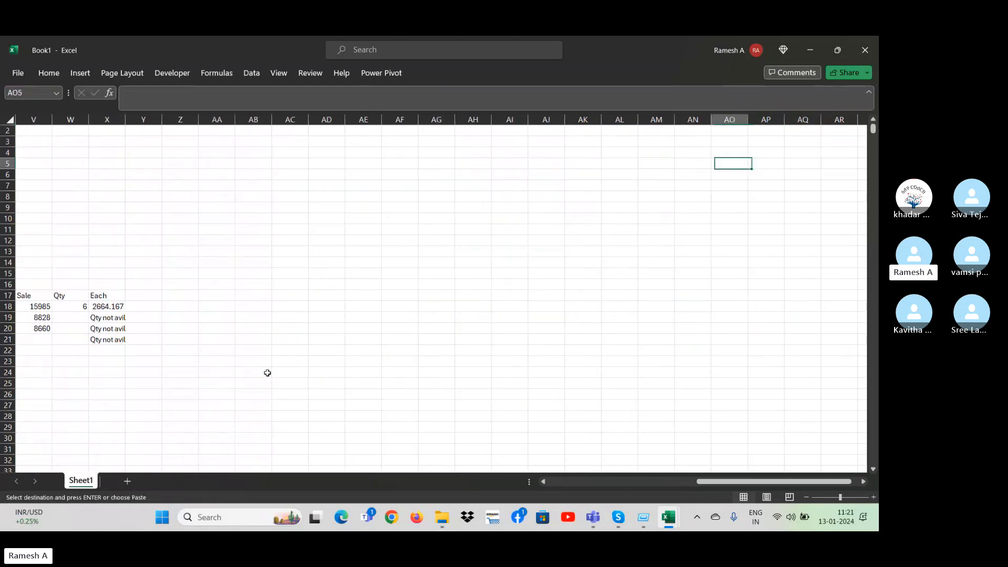
{"action": "key", "text": "Down"}
{"action": "key", "text": "ctrl+v"}
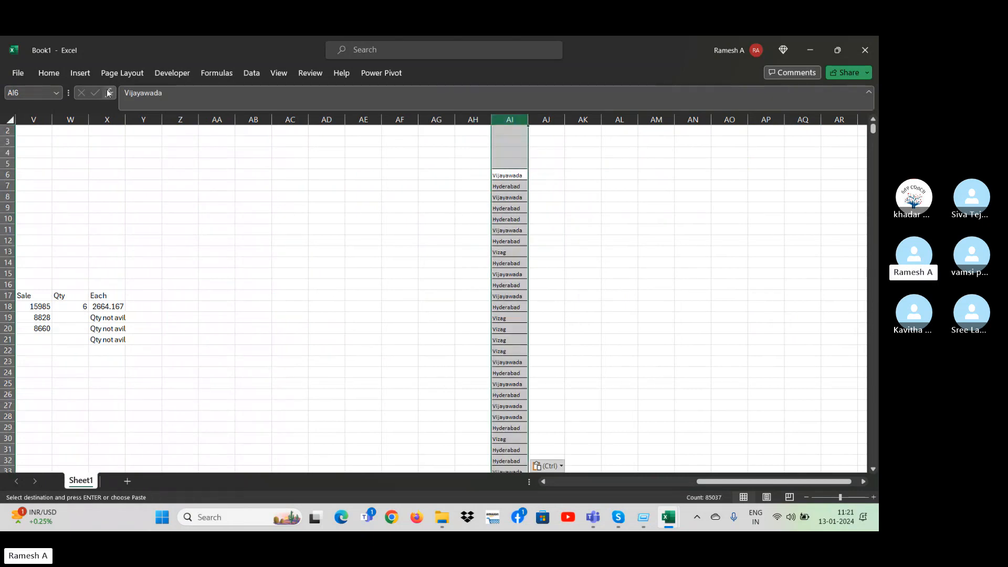
Remove the duplicate district names from column AI.
{"action": "left_click", "coordinate": [253, 72]}
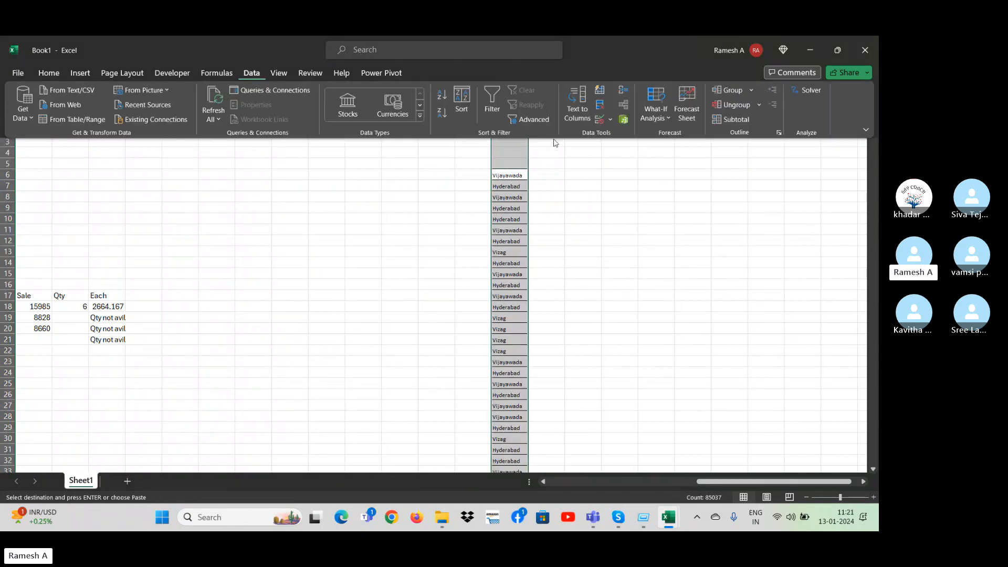
{"action": "left_click", "coordinate": [601, 107]}
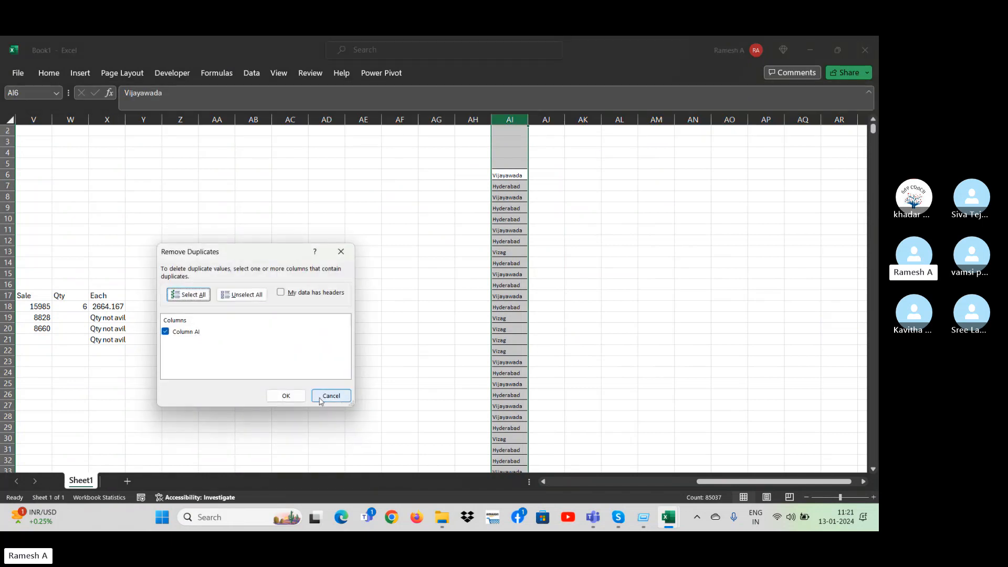
{"action": "left_click", "coordinate": [285, 397]}
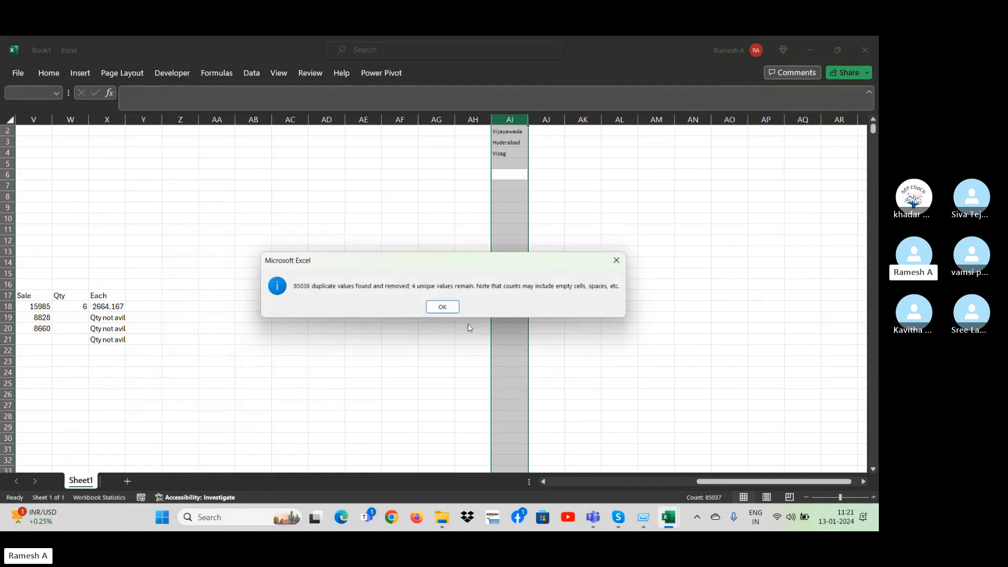
{"action": "left_click", "coordinate": [617, 260]}
Clear the remaining district names from AI2:AI4.
{"action": "left_click", "coordinate": [608, 261]}
{"action": "key", "text": "ctrl+Up"}
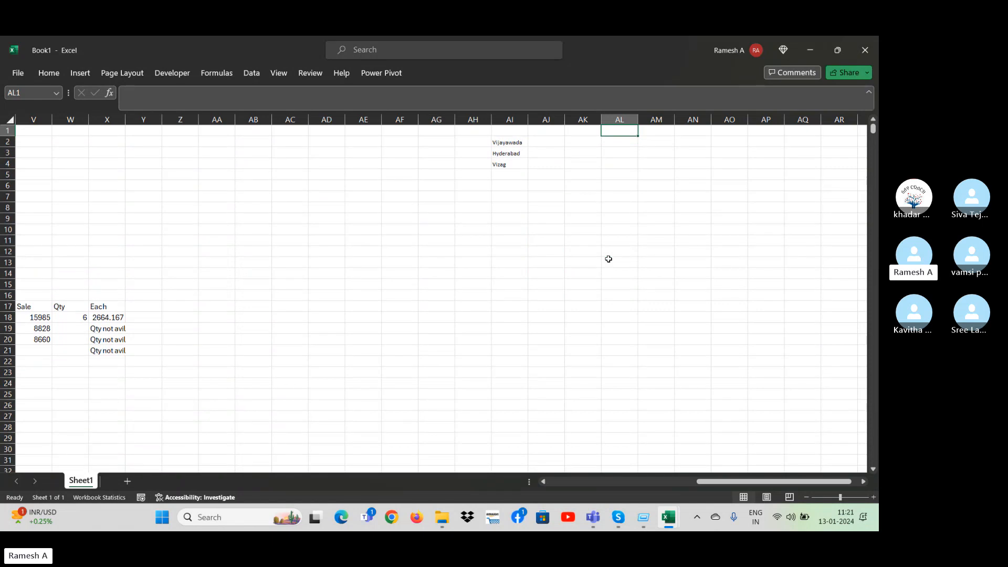
{"action": "key", "text": "Left"}
{"action": "key", "text": "Left"}
{"action": "key", "text": "Left"}
{"action": "key", "text": "Down"}
{"action": "key", "text": "shift+Down"}
{"action": "key", "text": "shift+Down"}
{"action": "key", "text": "Delete"}
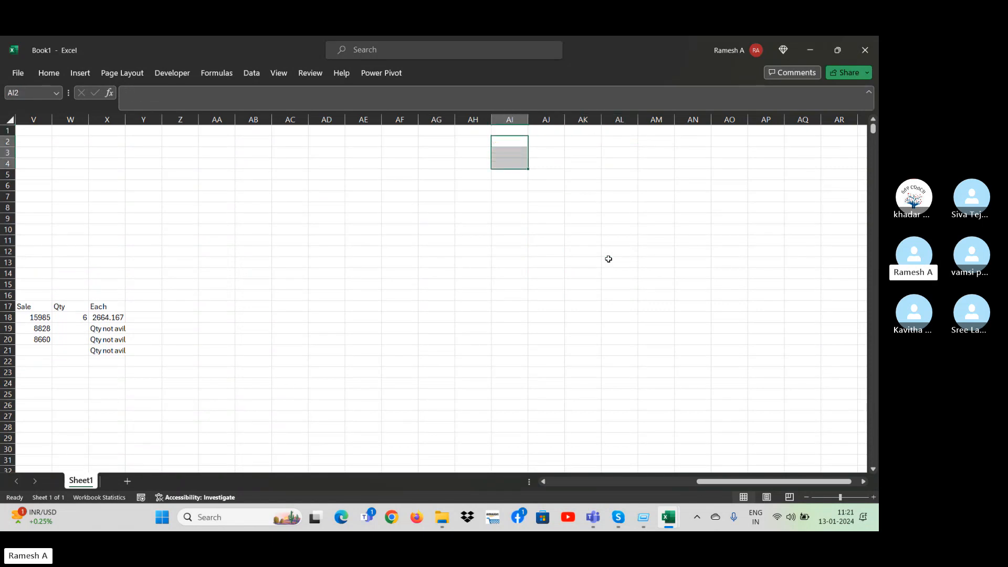
Look across row 3 of the sales data, checking the year, region, district and class columns, and on toward the City table.
{"action": "key", "text": "Home"}
{"action": "key", "text": "Right"}
{"action": "key", "text": "Right"}
{"action": "key", "text": "Right"}
{"action": "key", "text": "Down"}
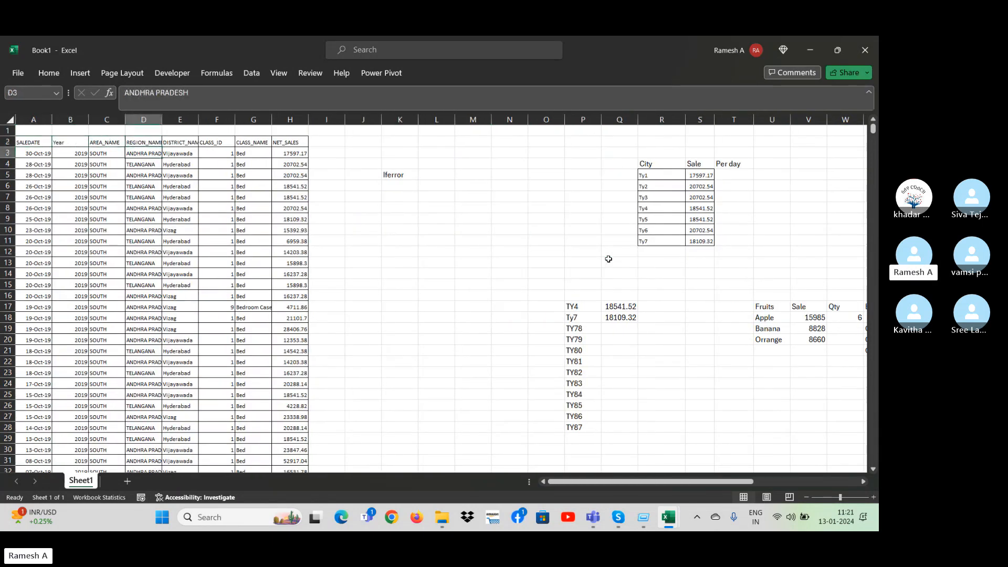
{"action": "key", "text": "Left"}
{"action": "key", "text": "Right"}
{"action": "key", "text": "Right"}
{"action": "key", "text": "Right"}
{"action": "key", "text": "Right"}
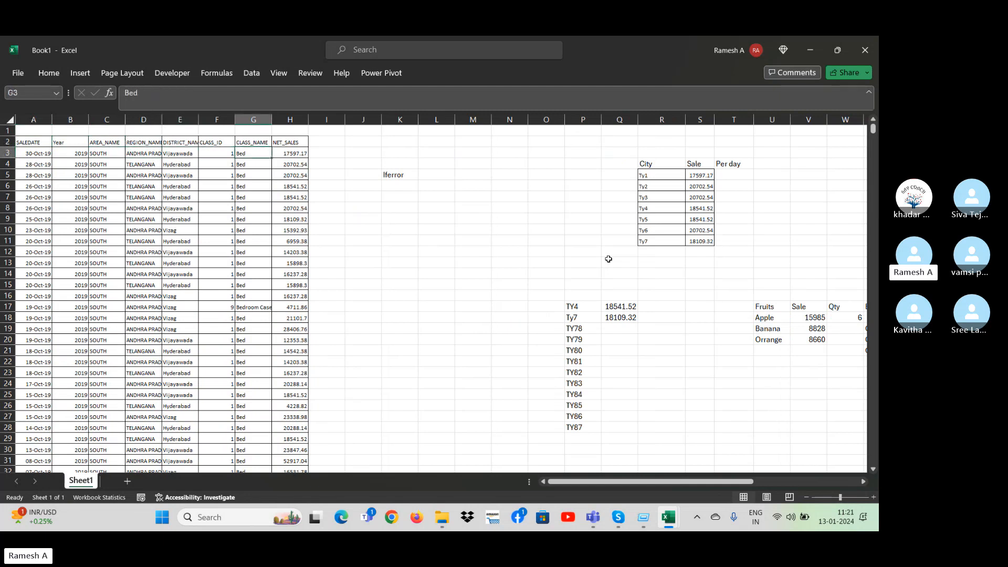
{"action": "key", "text": "Left"}
{"action": "key", "text": "Left"}
{"action": "key", "text": "Left"}
{"action": "key", "text": "Left"}
{"action": "key", "text": "Left"}
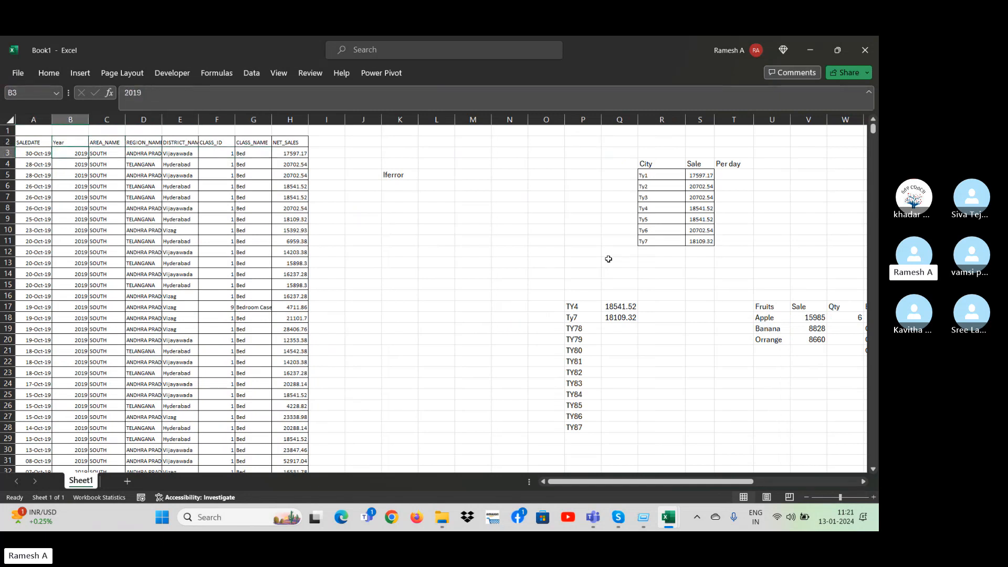
{"action": "key", "text": "Right"}
{"action": "key", "text": "Right"}
{"action": "key", "text": "Right"}
{"action": "key", "text": "Right"}
{"action": "key", "text": "Right"}
{"action": "key", "text": "Right"}
{"action": "key", "text": "Right"}
{"action": "key", "text": "Right"}
{"action": "key", "text": "Right"}
{"action": "key", "text": "Right"}
{"action": "key", "text": "Right"}
{"action": "key", "text": "Right"}
{"action": "key", "text": "Right"}
{"action": "key", "text": "Right"}
{"action": "key", "text": "Right"}
{"action": "key", "text": "Right"}
{"action": "key", "text": "Right"}
{"action": "key", "text": "Right"}
{"action": "key", "text": "Right"}
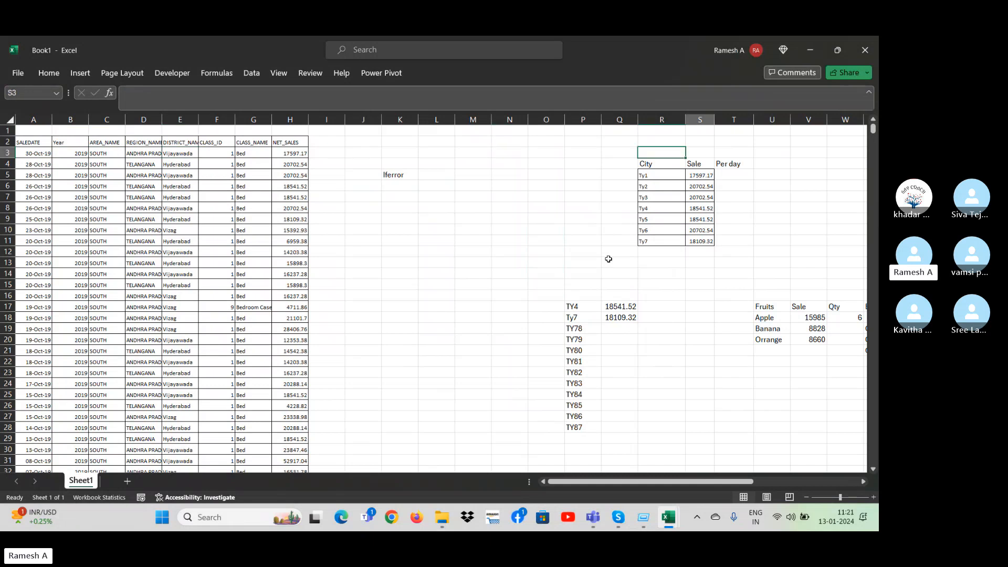
Copy the City header and the city names Ty1 to Ty7 from R4:R11.
{"action": "key", "text": "Down"}
{"action": "key", "text": "Left"}
{"action": "key", "text": "Left"}
{"action": "key", "text": "Left"}
{"action": "key", "text": "Right"}
{"action": "key", "text": "Right"}
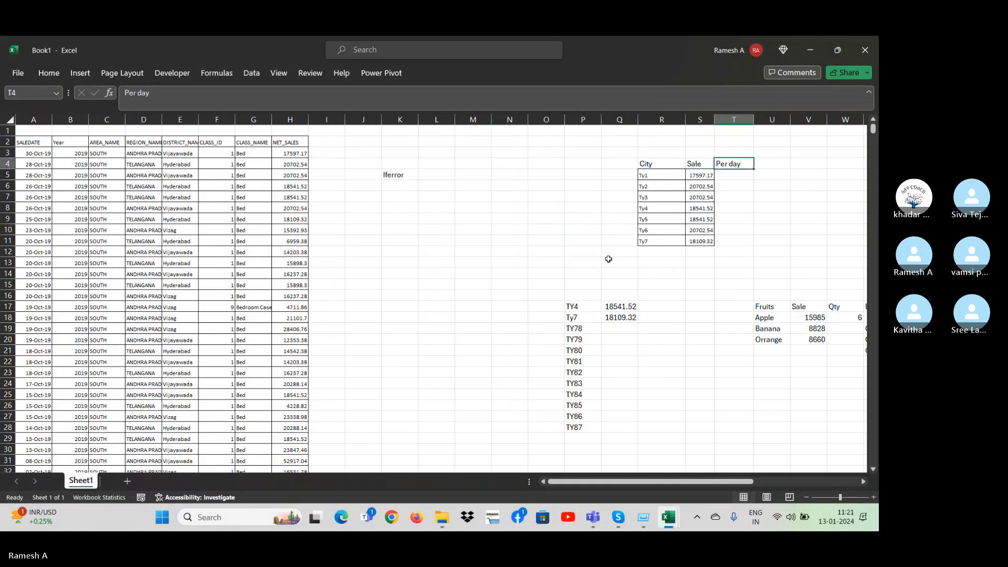
{"action": "key", "text": "Left"}
{"action": "key", "text": "Left"}
{"action": "key", "text": "Left"}
{"action": "key", "text": "ctrl+shift+Down"}
{"action": "key", "text": "Right"}
{"action": "key", "text": "ctrl+shift+Down"}
{"action": "key", "text": "ctrl+c"}
Paste the copied city list into empty column AE, starting at AE5.
{"action": "key", "text": "Right"}
{"action": "key", "text": "Right"}
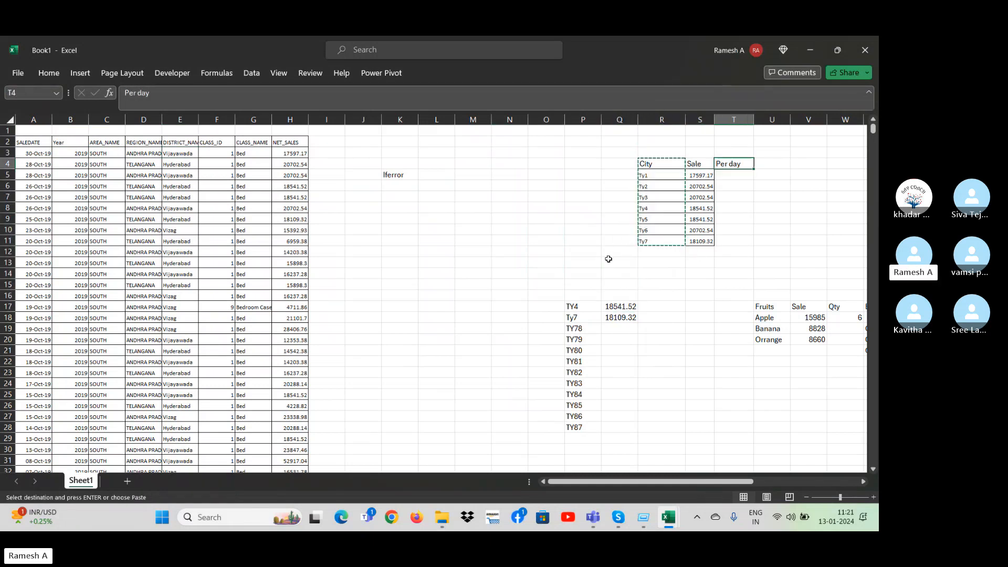
{"action": "key", "text": "Right"}
{"action": "key", "text": "Right"}
{"action": "key", "text": "Right"}
{"action": "key", "text": "Right"}
{"action": "key", "text": "Right"}
{"action": "key", "text": "Right"}
{"action": "key", "text": "Right"}
{"action": "key", "text": "Right"}
{"action": "key", "text": "Right"}
{"action": "key", "text": "Right"}
{"action": "key", "text": "Right"}
{"action": "key", "text": "Right"}
{"action": "key", "text": "Right"}
{"action": "key", "text": "Right"}
{"action": "key", "text": "Right"}
{"action": "key", "text": "Right"}
{"action": "key", "text": "Right"}
{"action": "key", "text": "Right"}
{"action": "key", "text": "Right"}
{"action": "key", "text": "Right"}
{"action": "key", "text": "Left"}
{"action": "key", "text": "Left"}
{"action": "key", "text": "Left"}
{"action": "key", "text": "Left"}
{"action": "key", "text": "Left"}
{"action": "key", "text": "Left"}
{"action": "key", "text": "Left"}
{"action": "key", "text": "Left"}
{"action": "key", "text": "Left"}
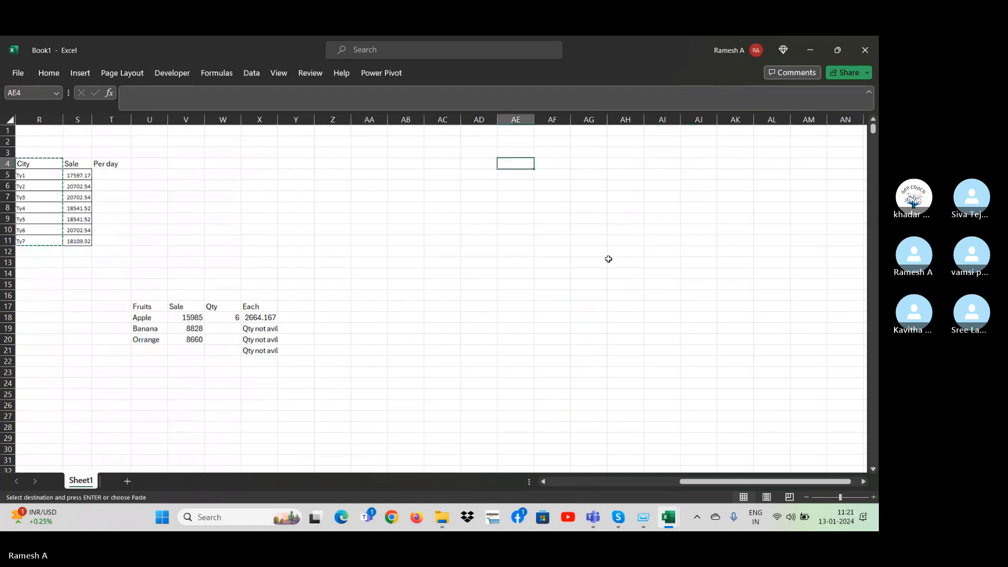
{"action": "key", "text": "Down"}
{"action": "key", "text": "ctrl+v"}
Label the new table's columns Stores in AE5 and FF in AF5.
{"action": "type", "text": "S"}
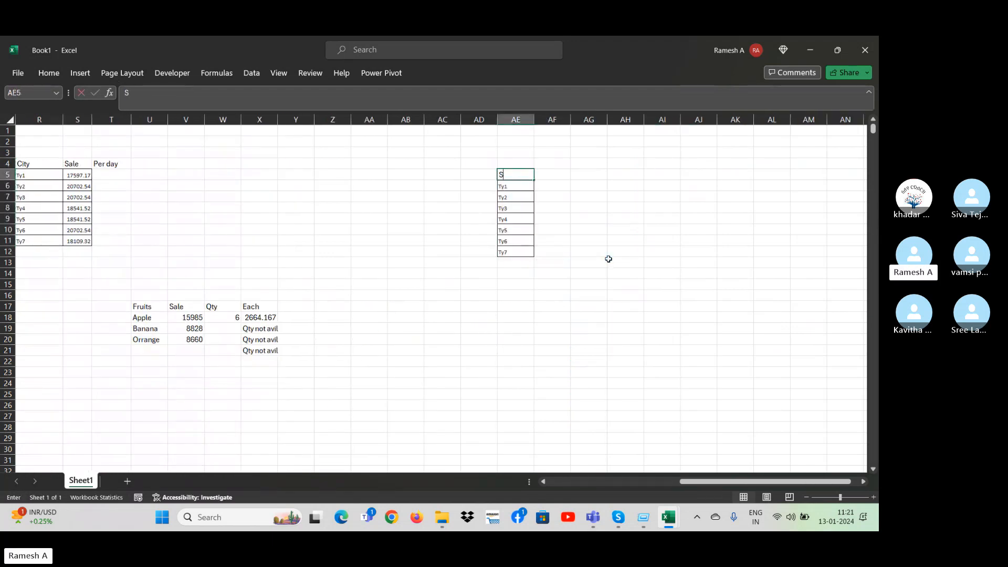
{"action": "type", "text": "tores"}
{"action": "key", "text": "Return"}
{"action": "key", "text": "Right"}
{"action": "key", "text": "Up"}
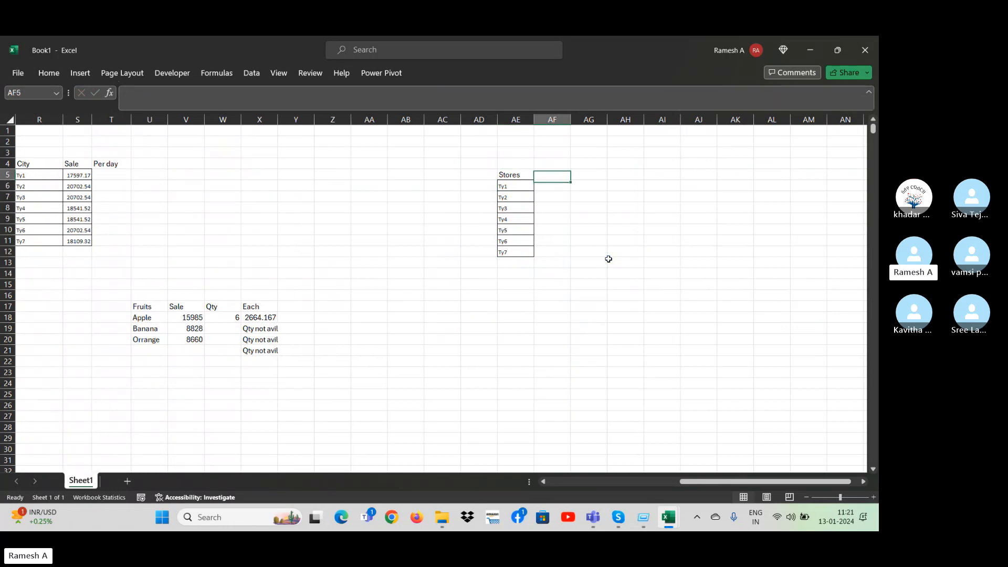
{"action": "type", "text": "FF"}
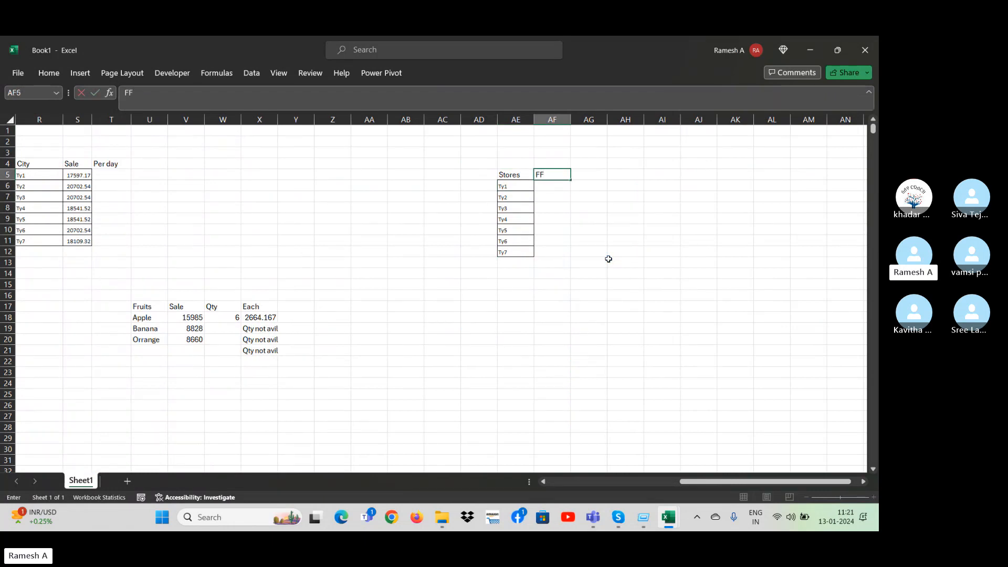
{"action": "key", "text": "Return"}
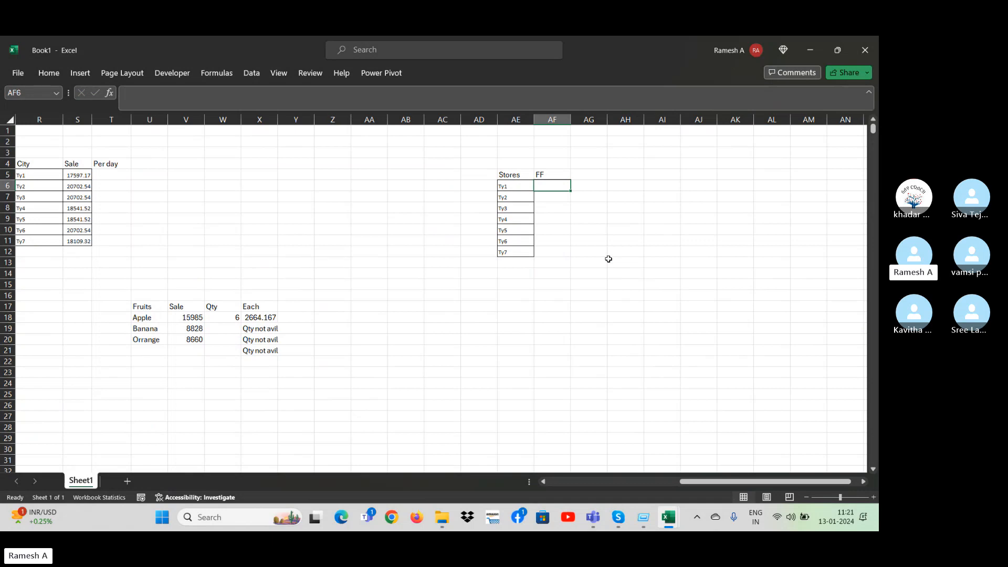
Fill the FF cells AF6:AF12 with random numbers using =RANDBETWEEN(6000,7000).
{"action": "key", "text": "Left"}
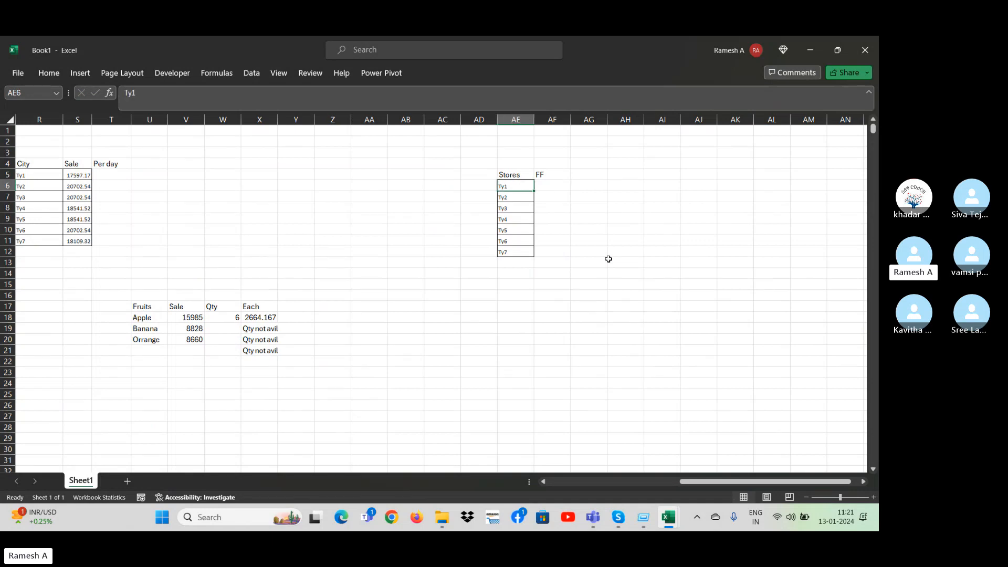
{"action": "key", "text": "Left"}
{"action": "key", "text": "Right"}
{"action": "key", "text": "Right"}
{"action": "key", "text": "shift+Down"}
{"action": "key", "text": "shift+Down"}
{"action": "key", "text": "shift+Down"}
{"action": "key", "text": "shift+Down"}
{"action": "key", "text": "shift+Down"}
{"action": "key", "text": "shift+Down"}
{"action": "key", "text": "shift+Down"}
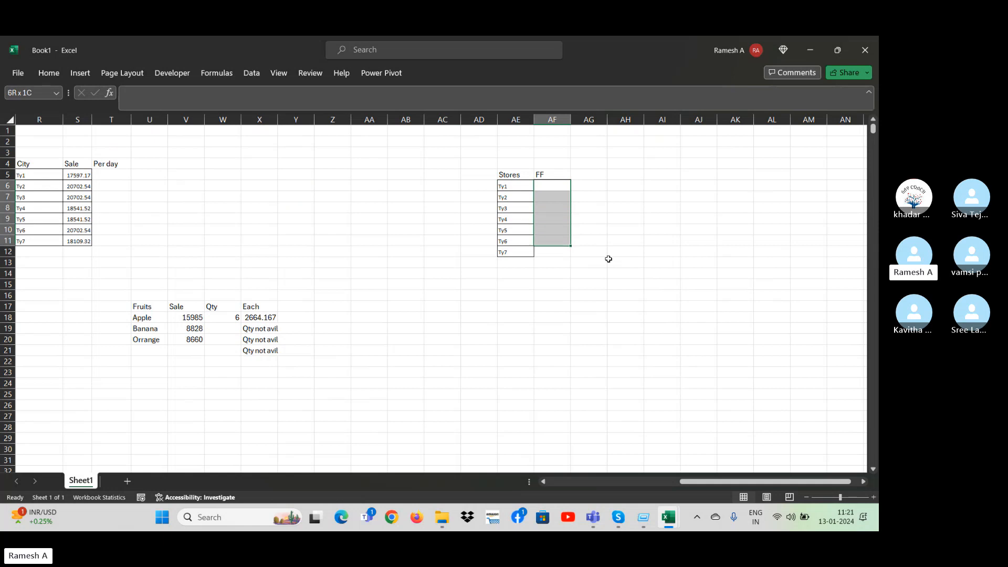
{"action": "key", "text": "shift+Down"}
{"action": "key", "text": "shift+Up"}
{"action": "key", "text": "shift+Up"}
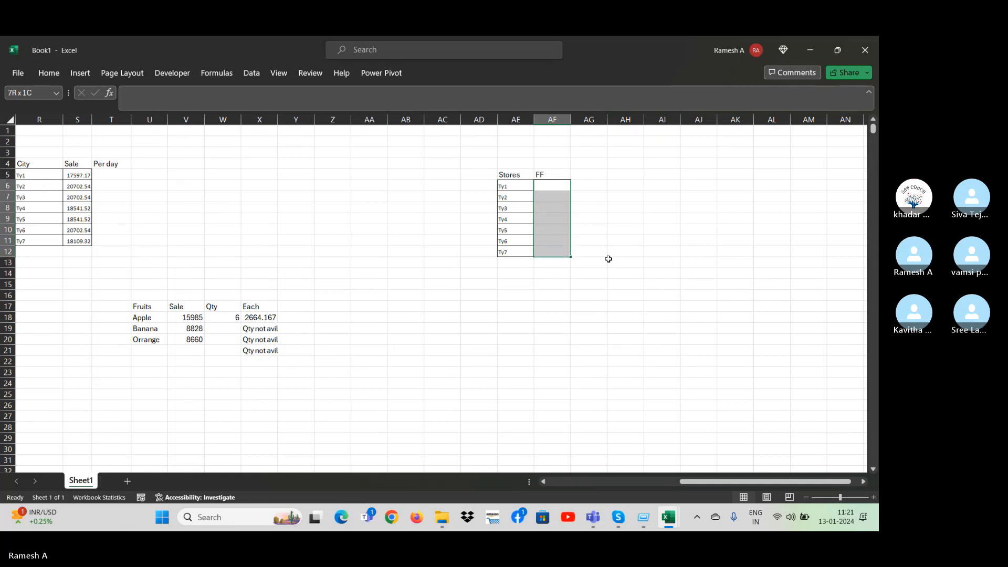
{"action": "type", "text": "="}
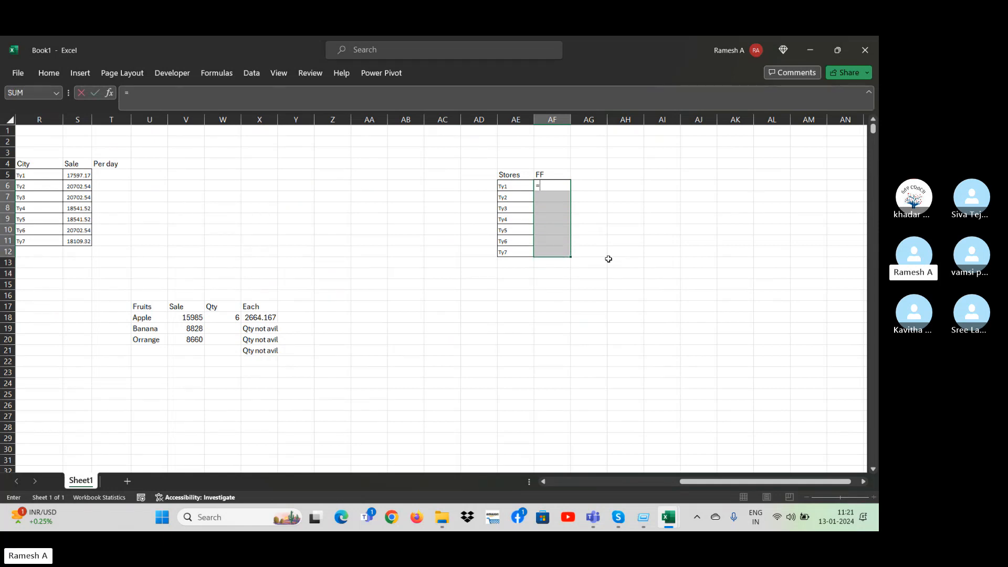
{"action": "type", "text": "ran"}
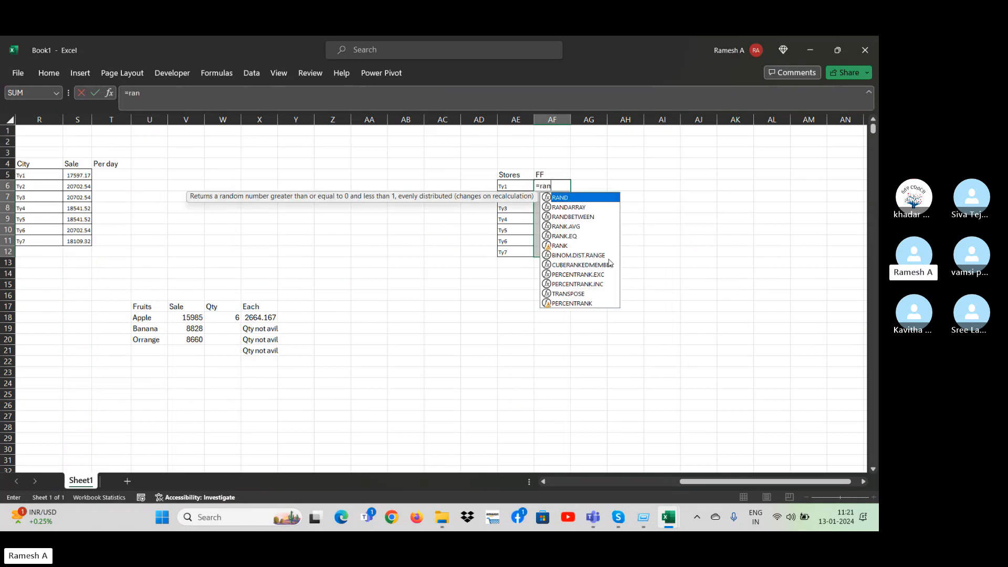
{"action": "type", "text": "dbetw"}
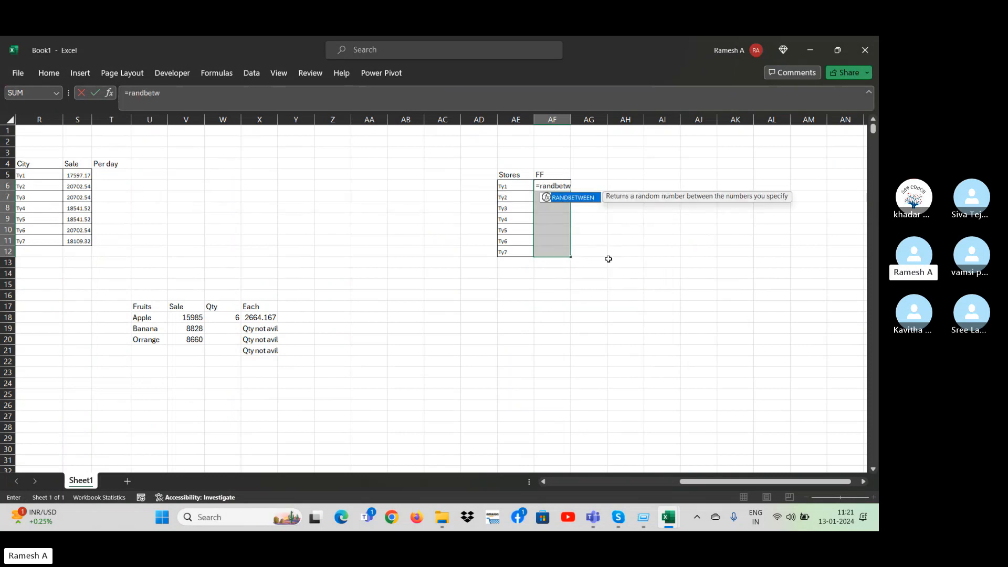
{"action": "type", "text": "een("}
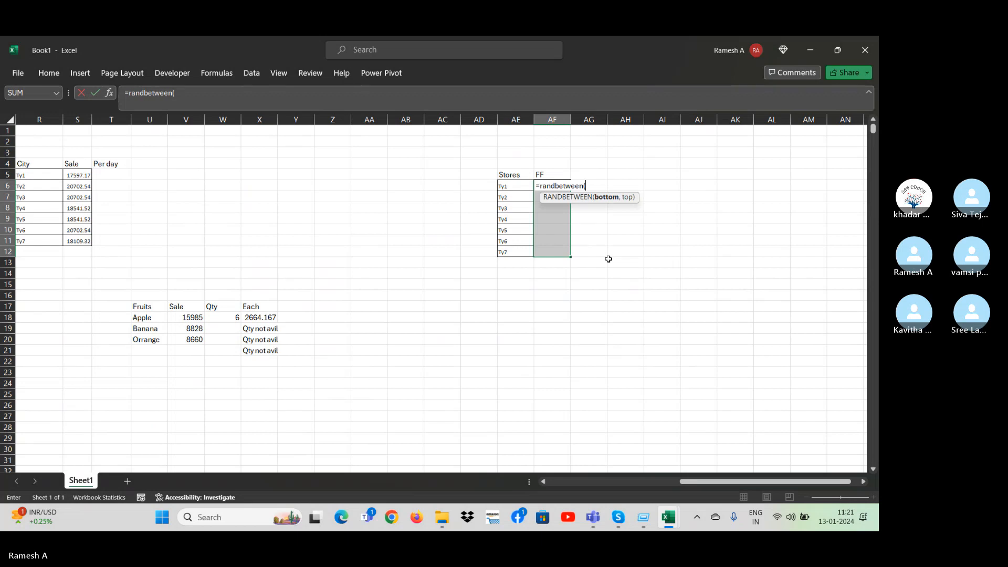
{"action": "type", "text": "6000"}
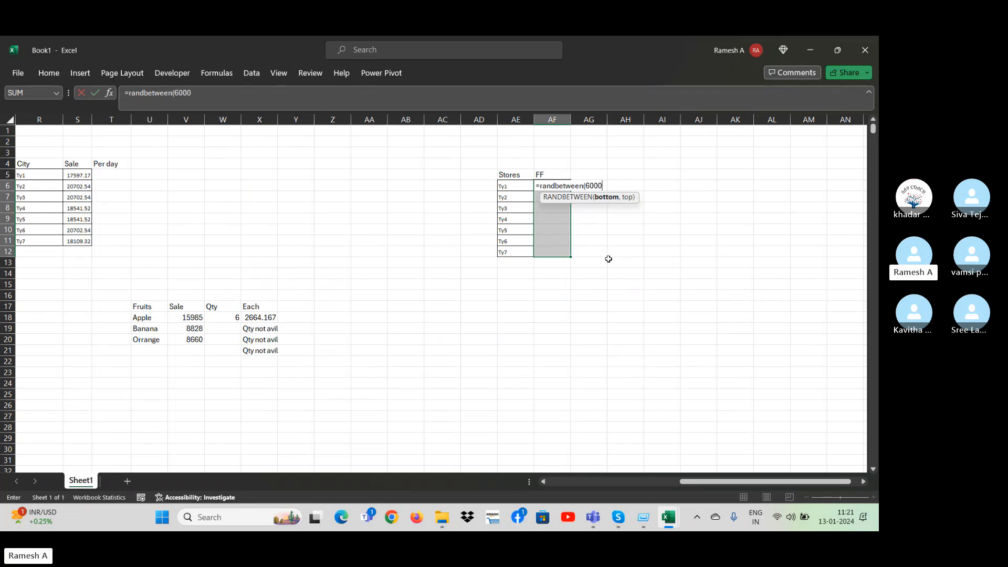
{"action": "type", "text": ","}
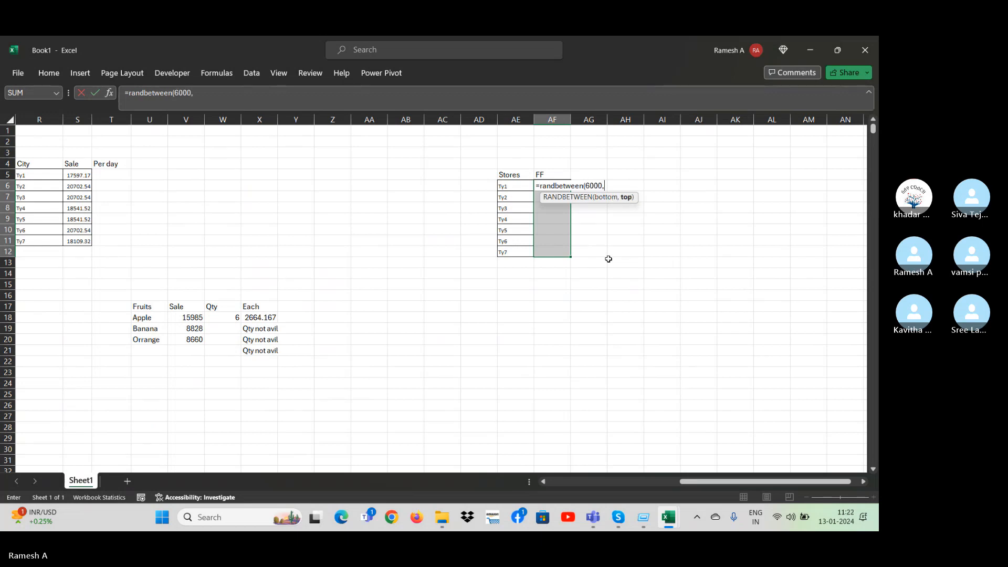
{"action": "type", "text": "70"}
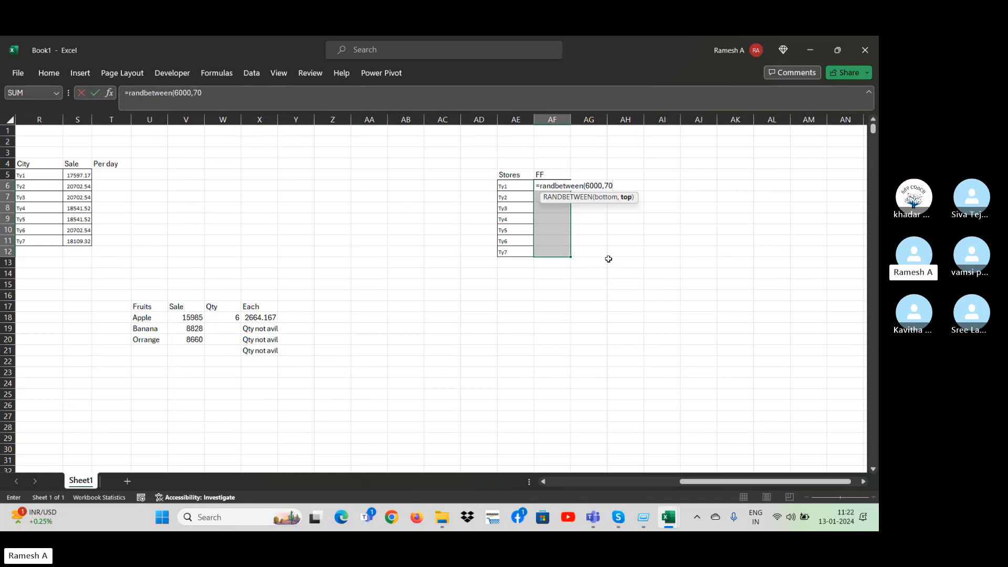
{"action": "type", "text": "000"}
{"action": "key", "text": "BackSpace"}
{"action": "key", "text": "Return"}
{"action": "key", "text": "ctrl+d"}
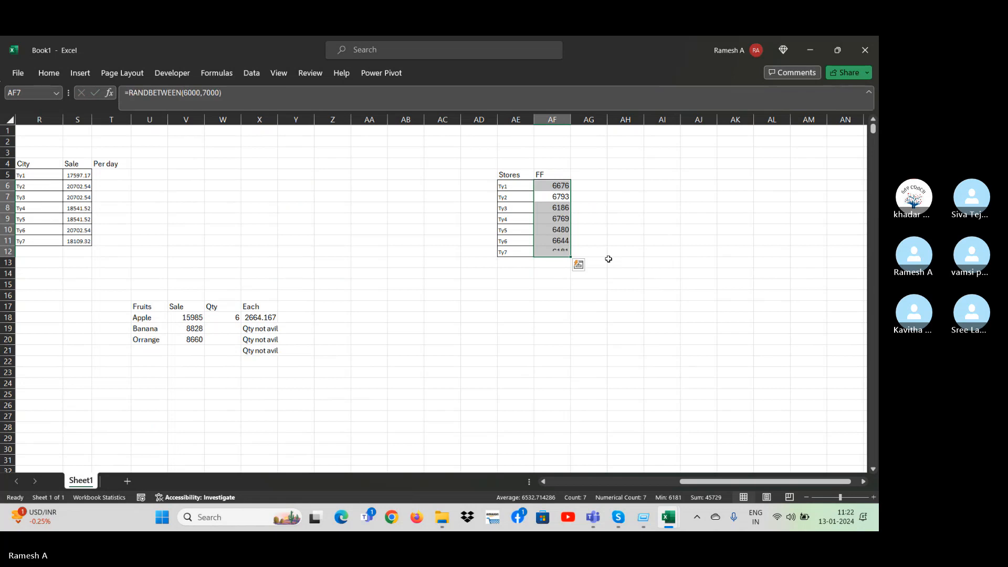
Replace the RANDBETWEEN formulas in AF6:AF12 with fixed values.
{"action": "key", "text": "ctrl+c"}
{"action": "key", "text": "ctrl+v"}
{"action": "left_click", "coordinate": [591, 266]}
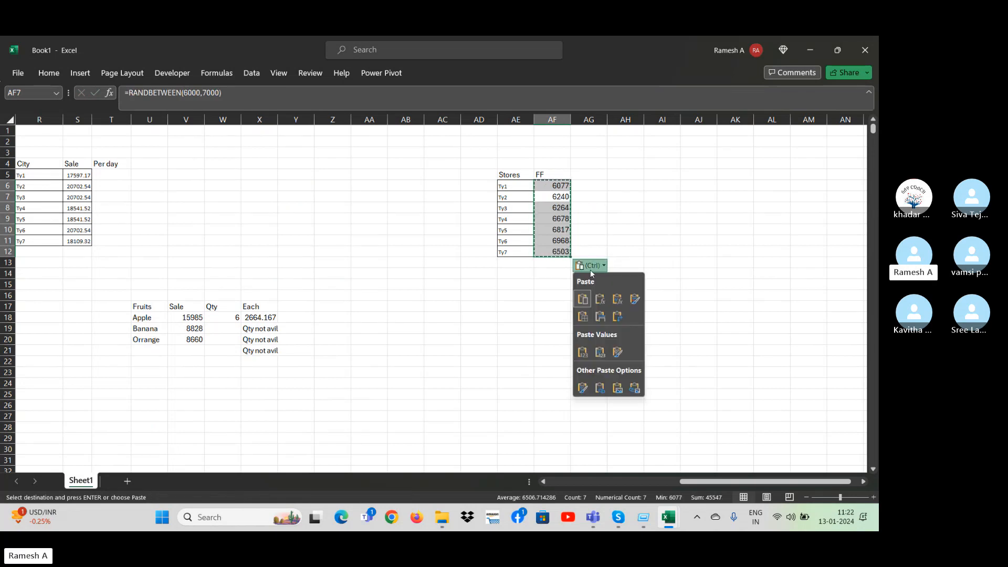
{"action": "left_click", "coordinate": [597, 359]}
{"action": "key", "text": "Escape"}
{"action": "left_click", "coordinate": [613, 186]}
{"action": "left_click", "coordinate": [600, 187]}
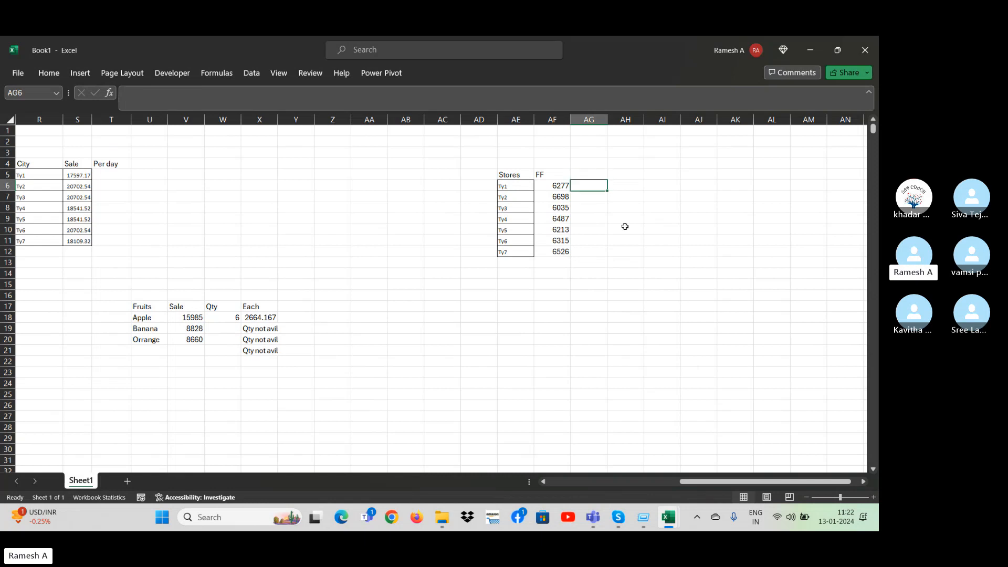
Check that the FF cells hold plain values and add the header Perd in AG5.
{"action": "key", "text": "Left"}
{"action": "key", "text": "Down"}
{"action": "key", "text": "Down"}
{"action": "key", "text": "Down"}
{"action": "key", "text": "Down"}
{"action": "key", "text": "Up"}
{"action": "key", "text": "Up"}
{"action": "key", "text": "Up"}
{"action": "key", "text": "Up"}
{"action": "key", "text": "Up"}
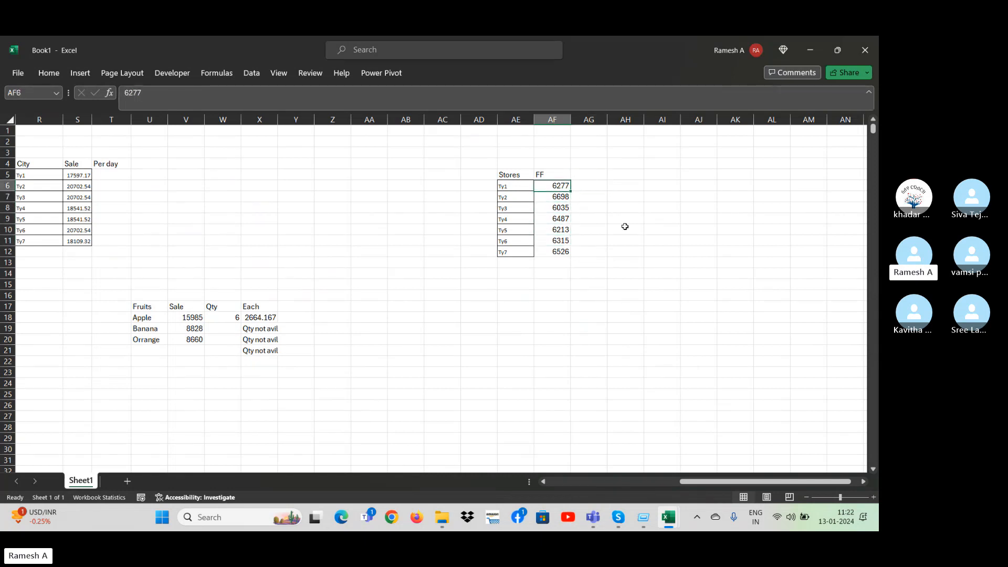
{"action": "key", "text": "Right"}
{"action": "type", "text": "Pe"}
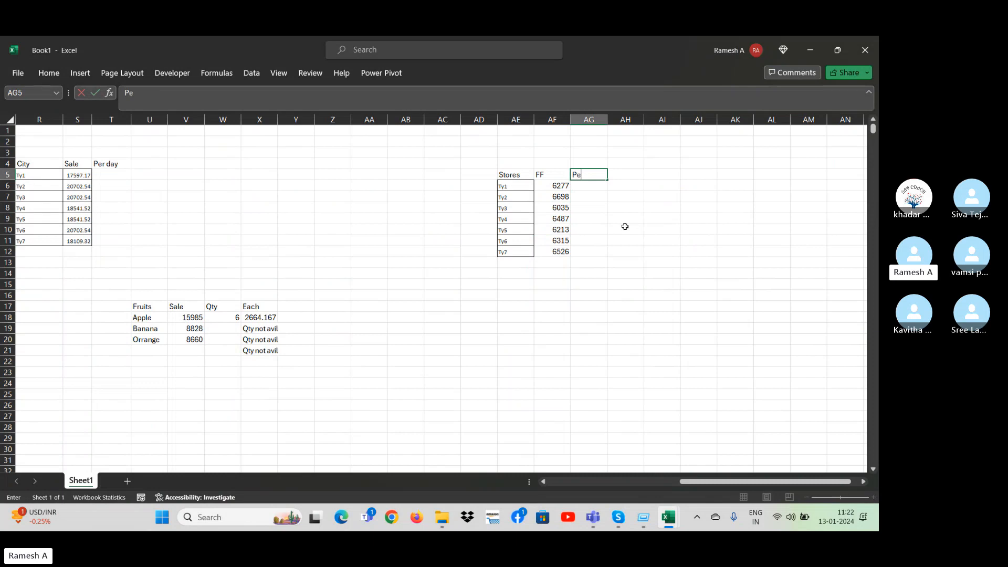
{"action": "type", "text": "rd"}
{"action": "key", "text": "Return"}
Enter =AF6/11 in AG6 and fill the formula down through AG12.
{"action": "type", "text": "="}
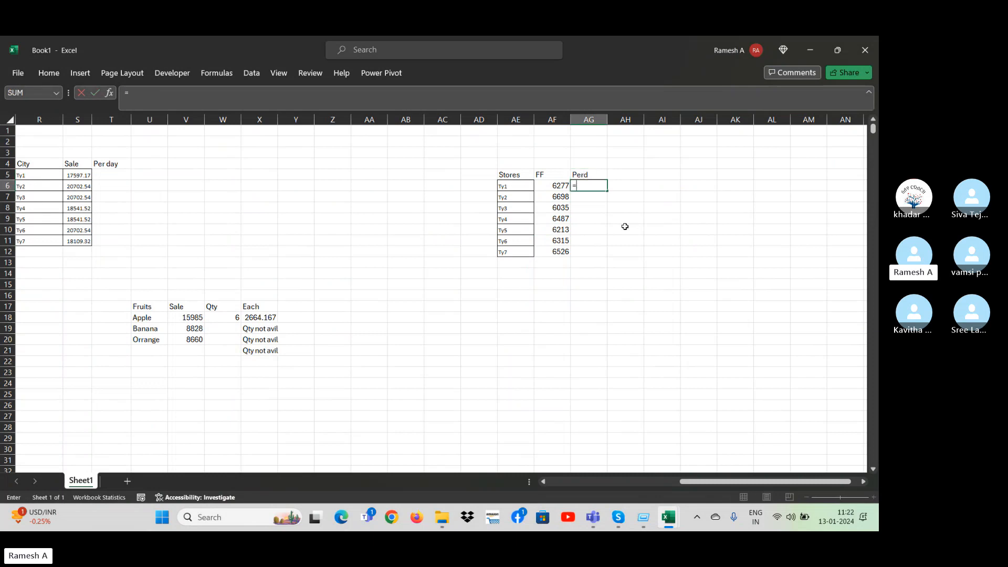
{"action": "key", "text": "Left"}
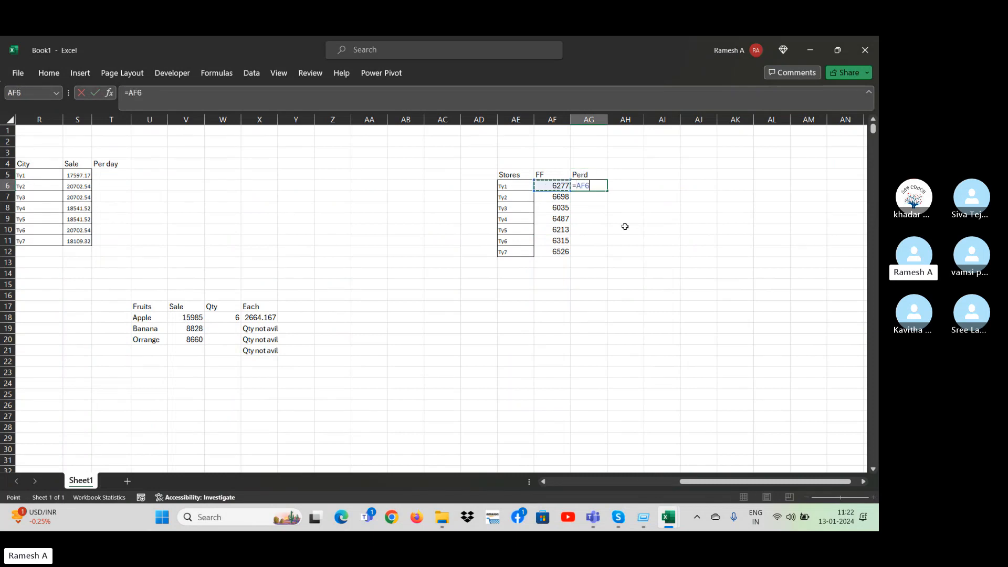
{"action": "type", "text": "/11"}
{"action": "key", "text": "Return"}
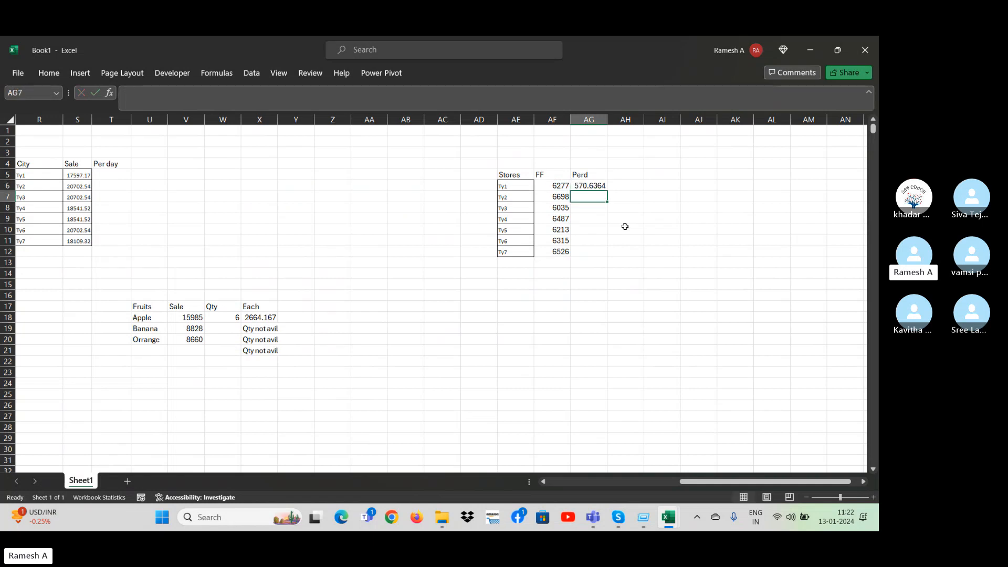
{"action": "key", "text": "Left"}
{"action": "key", "text": "ctrl+Down"}
{"action": "key", "text": "Right"}
{"action": "key", "text": "ctrl+shift+Up"}
{"action": "key", "text": "ctrl+d"}
Try clearing the FF value of store Ty4 in AF9, and undo the deletion.
{"action": "key", "text": "Up"}
{"action": "key", "text": "Up"}
{"action": "key", "text": "Up"}
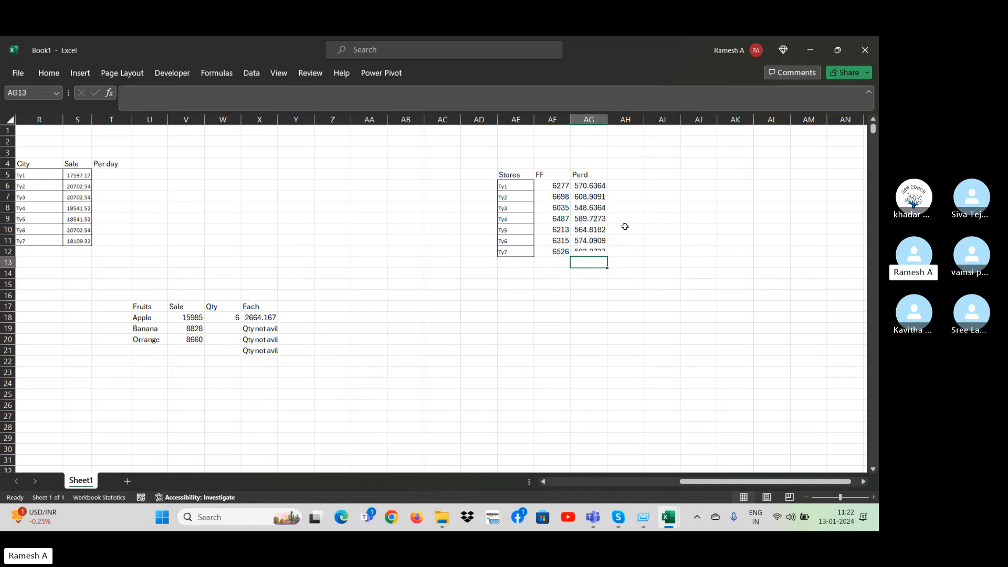
{"action": "key", "text": "Left"}
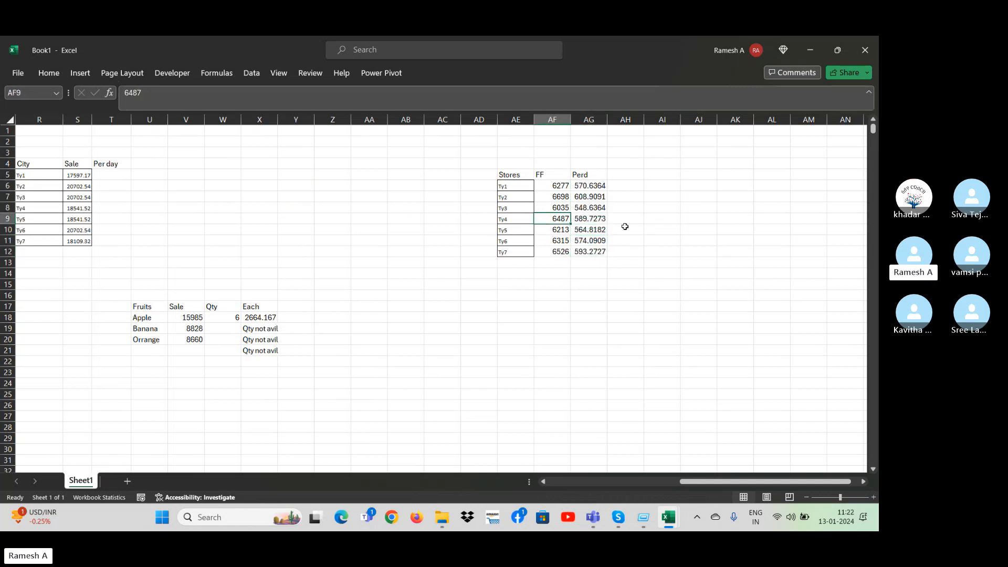
{"action": "key", "text": "Delete"}
{"action": "key", "text": "ctrl+z"}
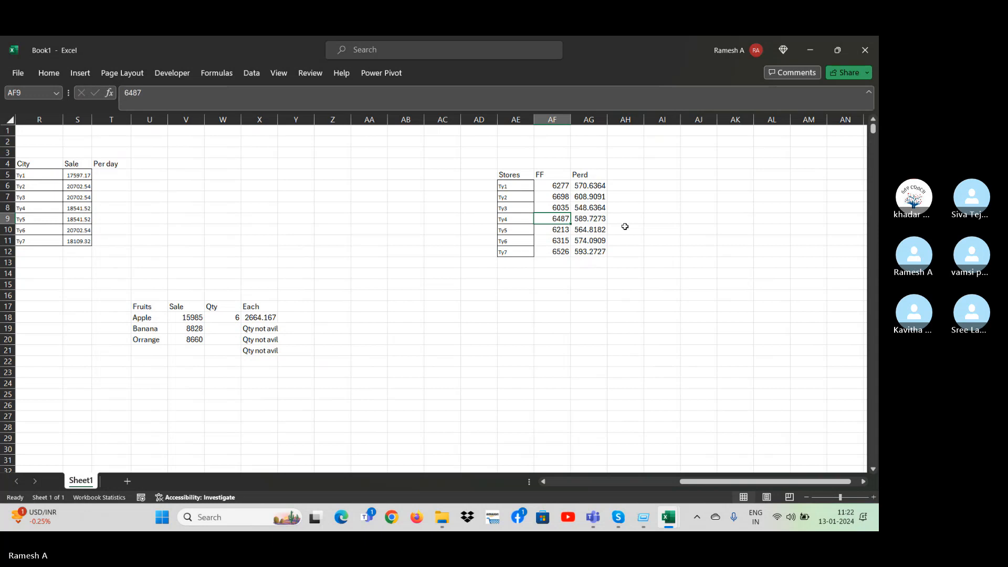
Clear the FF value of store Ty3 in AF8.
{"action": "key", "text": "Right"}
{"action": "key", "text": "Left"}
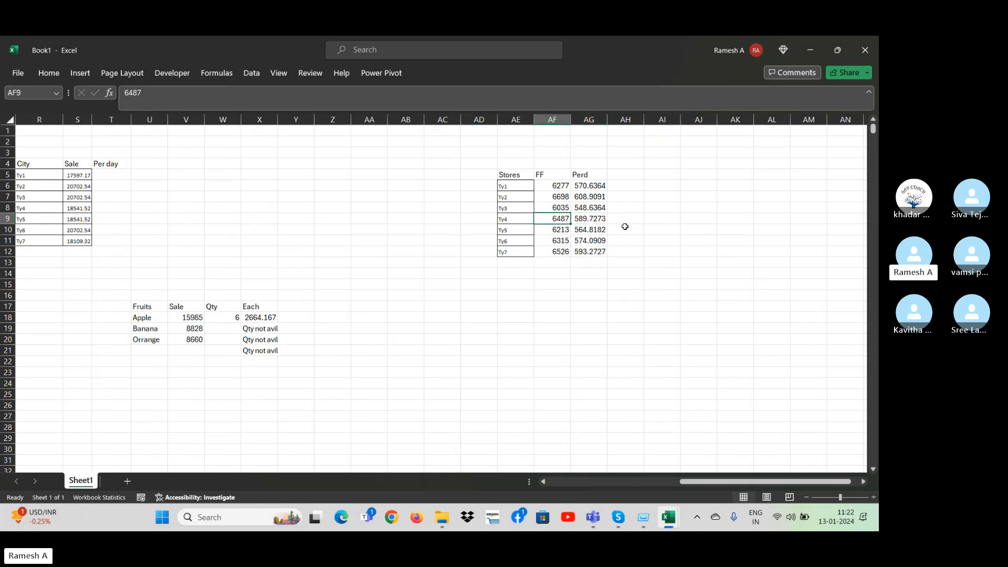
{"action": "key", "text": "Right"}
{"action": "key", "text": "Left"}
{"action": "key", "text": "Up"}
{"action": "key", "text": "Up"}
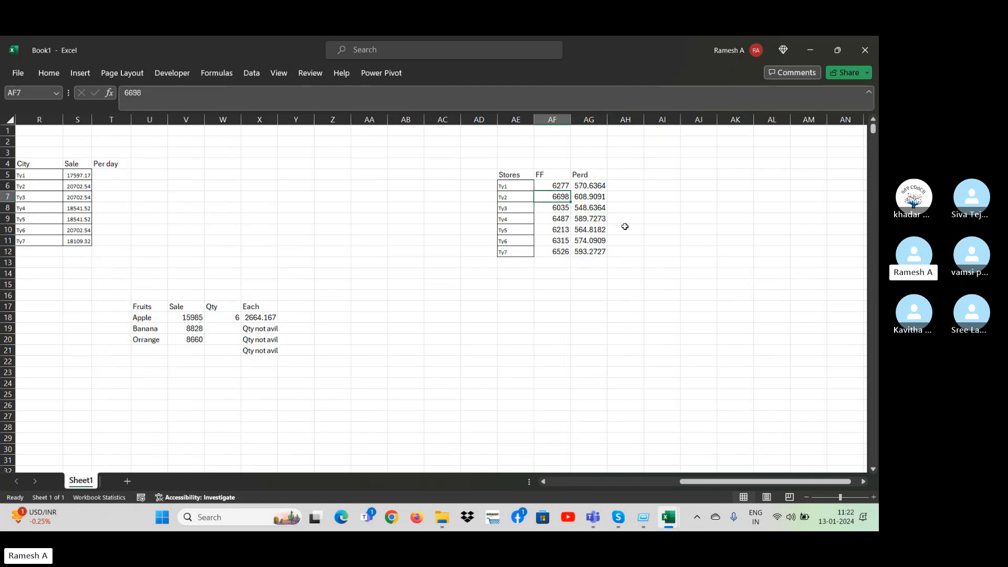
{"action": "key", "text": "Right"}
{"action": "key", "text": "Down"}
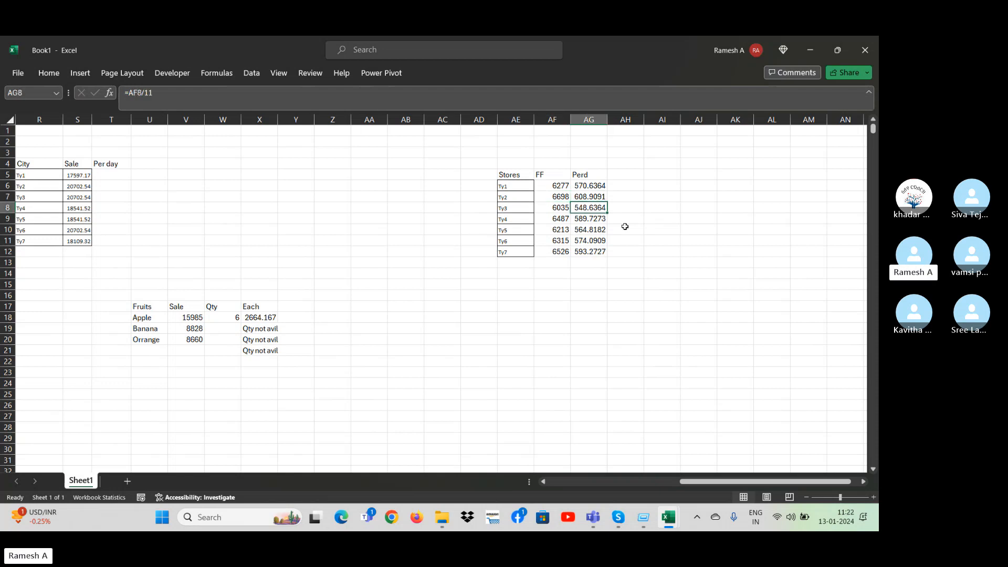
{"action": "key", "text": "Left"}
{"action": "key", "text": "Delete"}
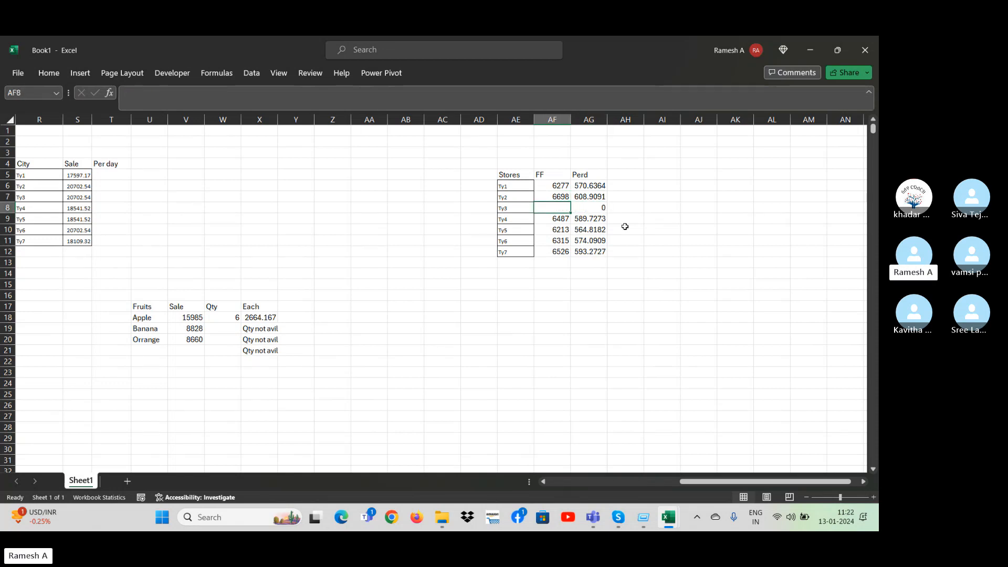
Examine how the Perd formula in AG8 responds to the empty FF cell of store Ty3.
{"action": "key", "text": "Right"}
{"action": "key", "text": "Right"}
{"action": "key", "text": "Right"}
{"action": "key", "text": "Left"}
{"action": "key", "text": "Left"}
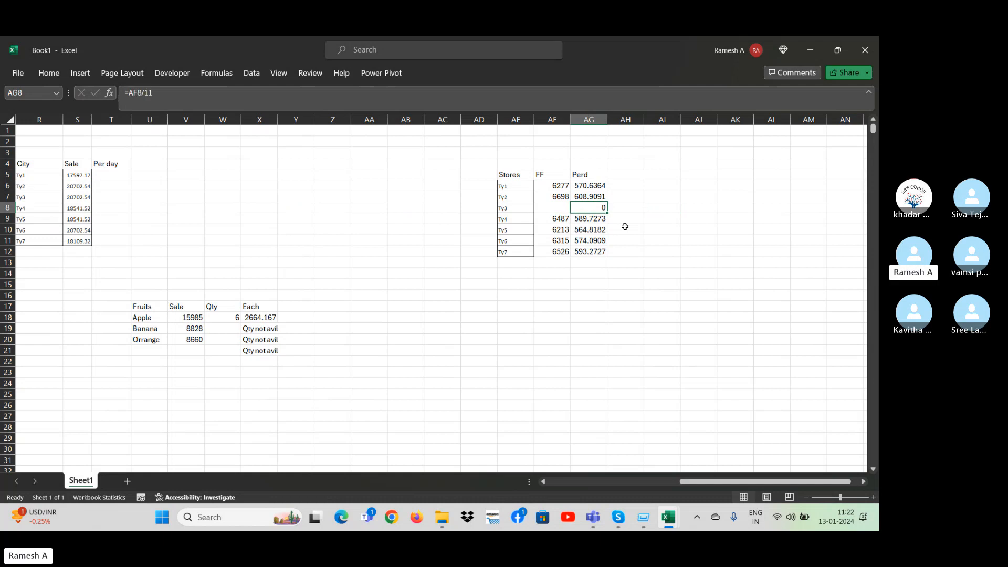
{"action": "key", "text": "Left"}
{"action": "key", "text": "Right"}
{"action": "key", "text": "Left"}
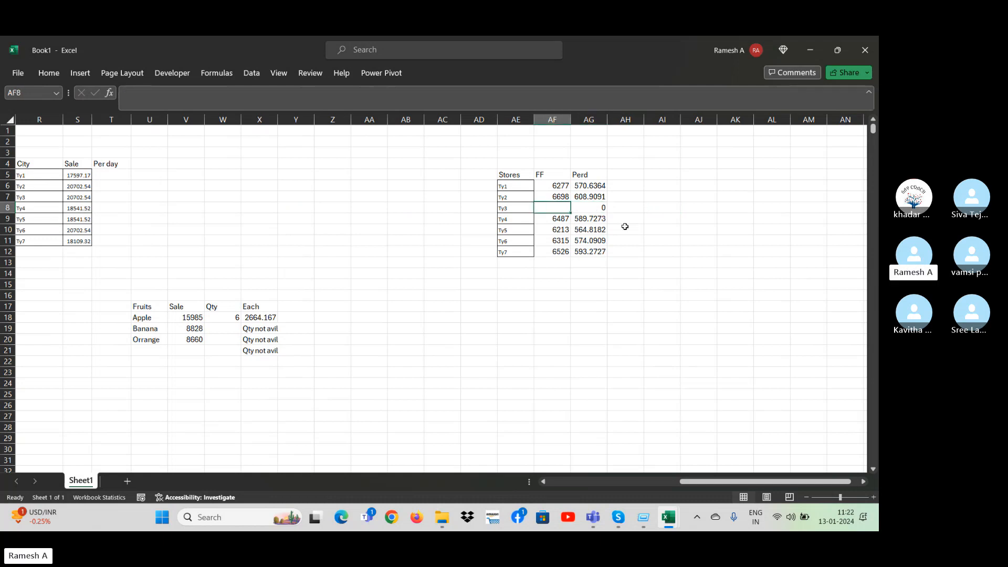
{"action": "key", "text": "Right"}
Undo the clearing of the FF value of store Ty3 in AF8.
{"action": "key", "text": "Right"}
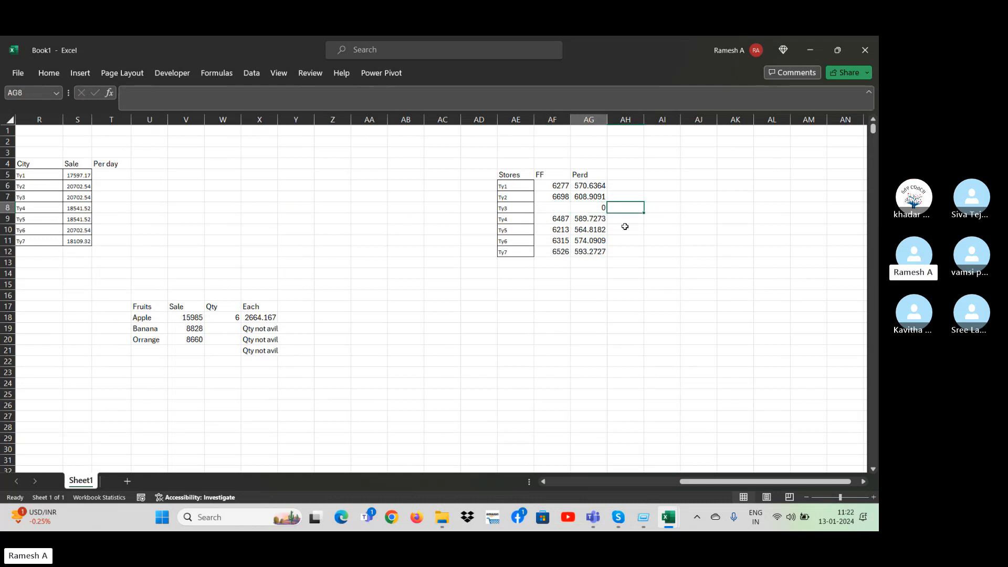
{"action": "key", "text": "Left"}
{"action": "key", "text": "Left"}
Add the column heading Invo in AH5, beside the Perd heading of the Stores table.
{"action": "key", "text": "Right"}
{"action": "key", "text": "Down"}
{"action": "key", "text": "Up"}
{"action": "key", "text": "Up"}
{"action": "key", "text": "ctrl+z"}
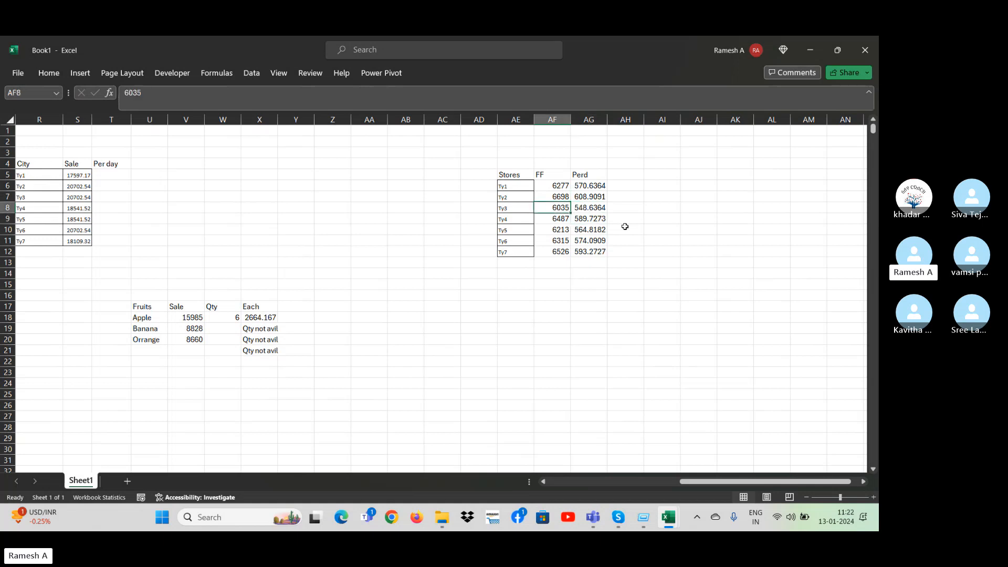
{"action": "key", "text": "Right"}
{"action": "key", "text": "Up"}
{"action": "key", "text": "Up"}
{"action": "key", "text": "Right"}
{"action": "key", "text": "Up"}
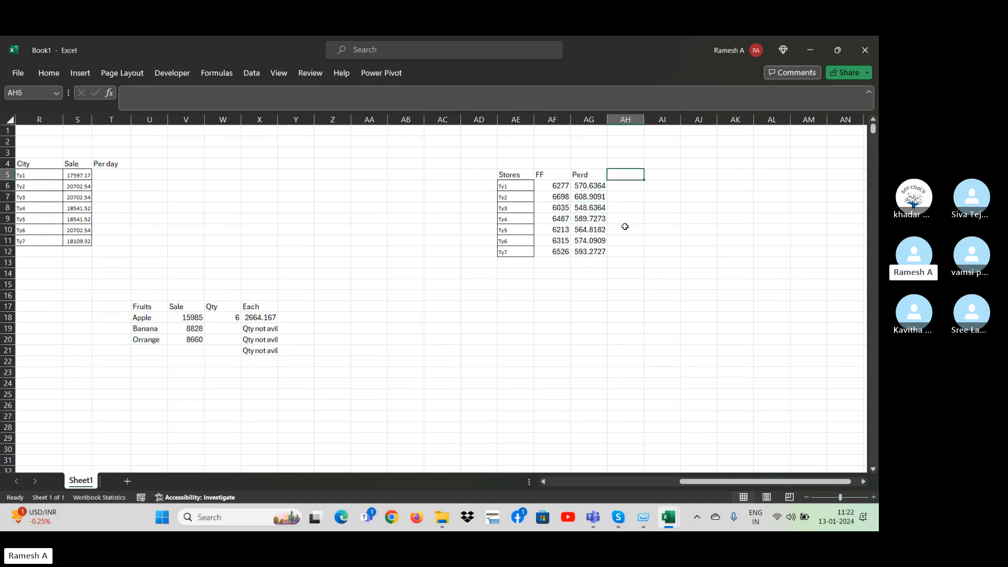
{"action": "type", "text": "Invo"}
{"action": "key", "text": "Return"}
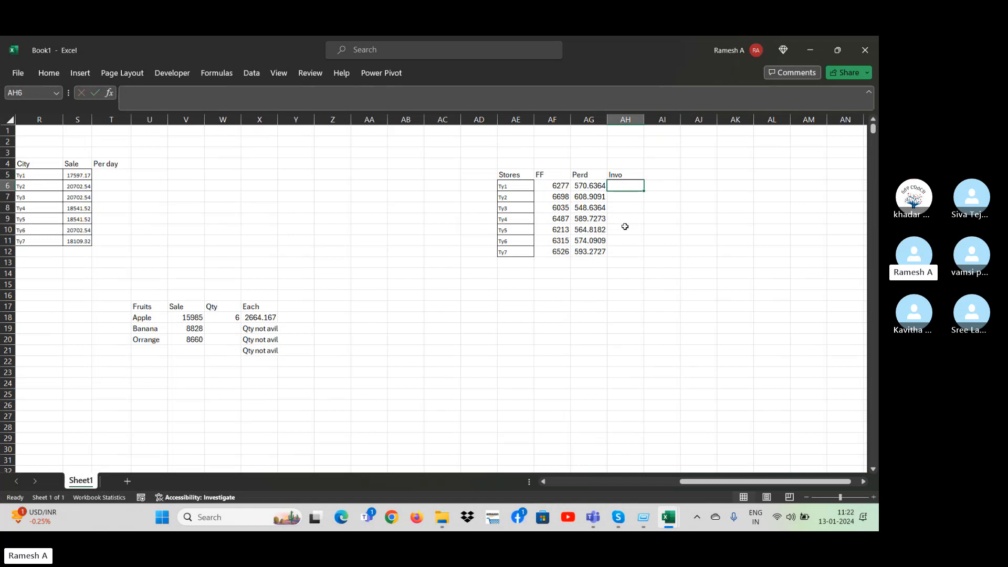
Enter the Invo values 45, 545, 4534, 454 and 4543 in AH6 through AH10.
{"action": "type", "text": "45"}
{"action": "key", "text": "Return"}
{"action": "type", "text": "545"}
{"action": "key", "text": "Return"}
{"action": "type", "text": "4534"}
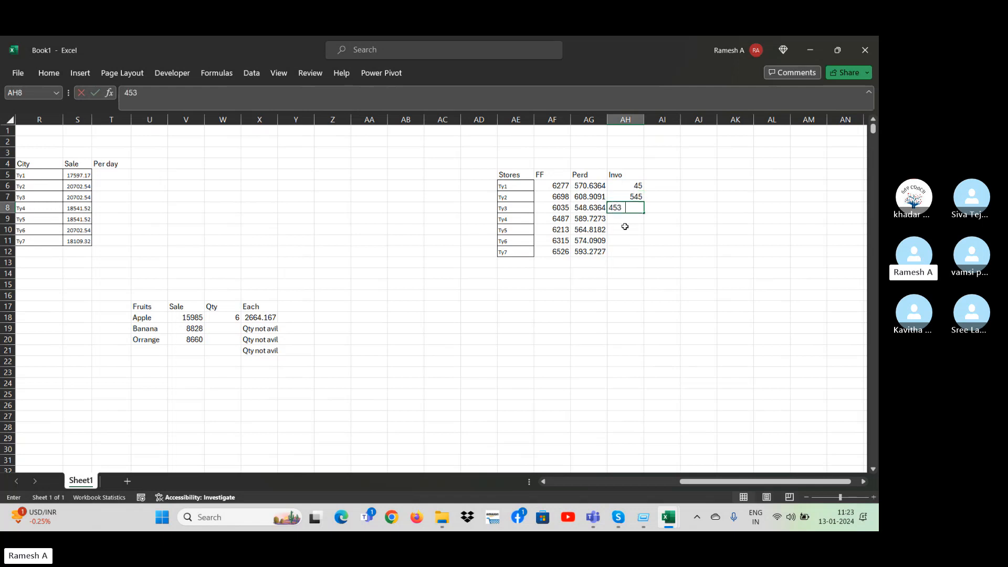
{"action": "key", "text": "Return"}
{"action": "type", "text": "5"}
{"action": "key", "text": "Return"}
{"action": "type", "text": "4543"}
{"action": "key", "text": "Return"}
{"action": "key", "text": "Up"}
{"action": "key", "text": "Up"}
{"action": "type", "text": "454"}
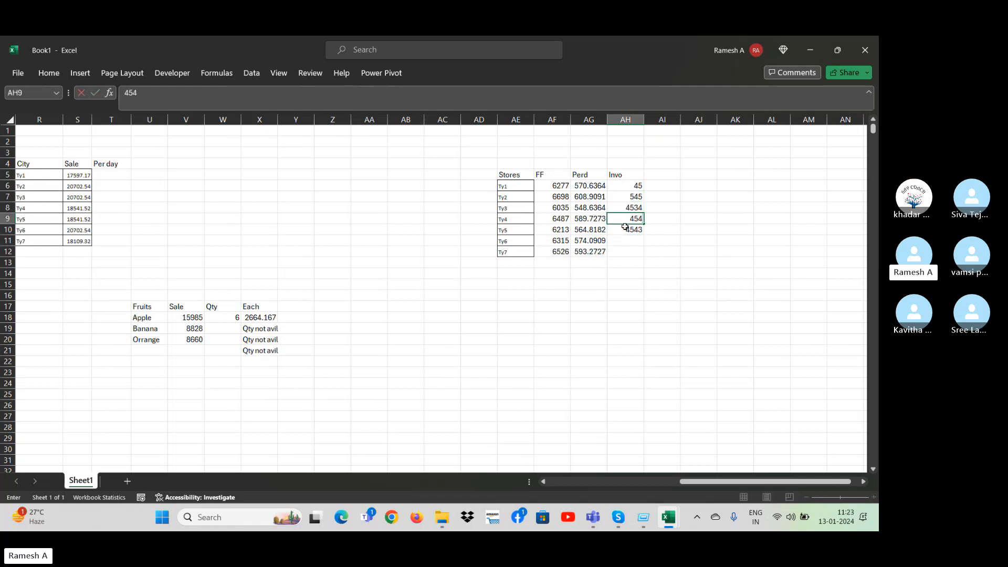
Change the Invo value in AH8 to 454, and enter 545 in AH11 and 54 in AH12.
{"action": "key", "text": "Up"}
{"action": "type", "text": "454"}
{"action": "key", "text": "Down"}
{"action": "key", "text": "Down"}
{"action": "type", "text": "545"}
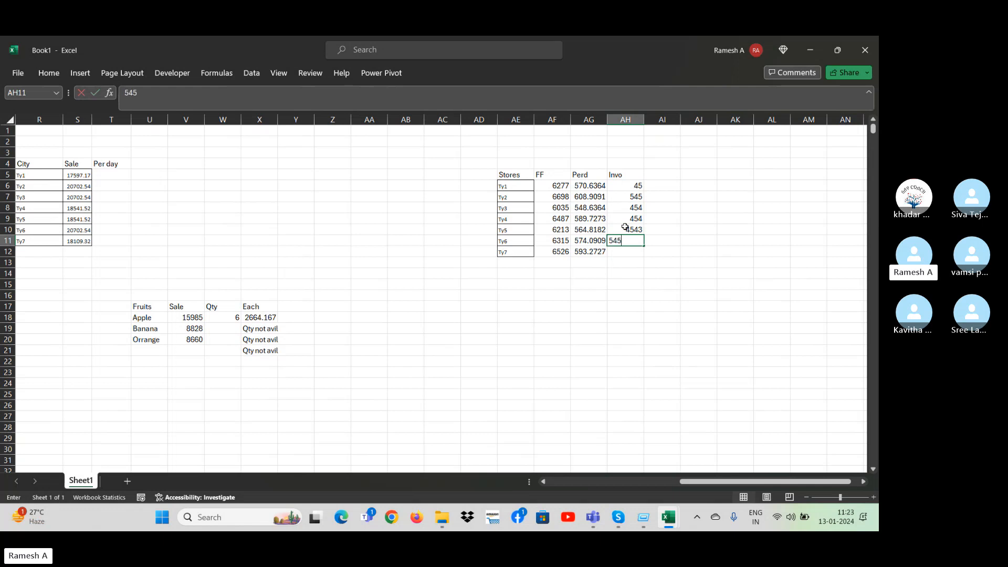
{"action": "key", "text": "Return"}
{"action": "type", "text": "54"}
{"action": "key", "text": "Return"}
Add the column heading ATV in AI5, beside the Invo heading.
{"action": "key", "text": "Up"}
{"action": "key", "text": "Up"}
{"action": "key", "text": "Up"}
{"action": "key", "text": "Up"}
{"action": "key", "text": "Up"}
{"action": "key", "text": "Up"}
{"action": "key", "text": "Up"}
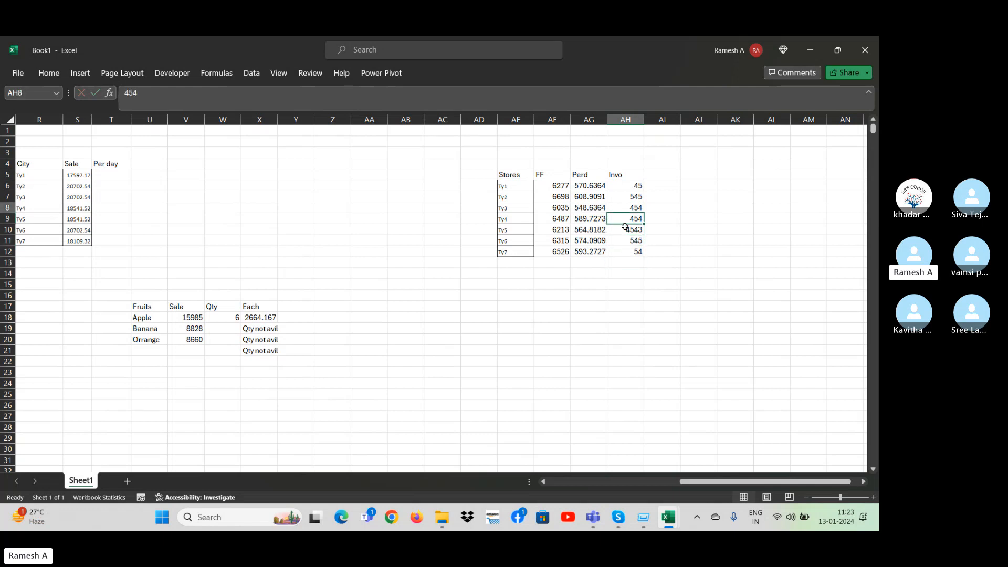
{"action": "key", "text": "Right"}
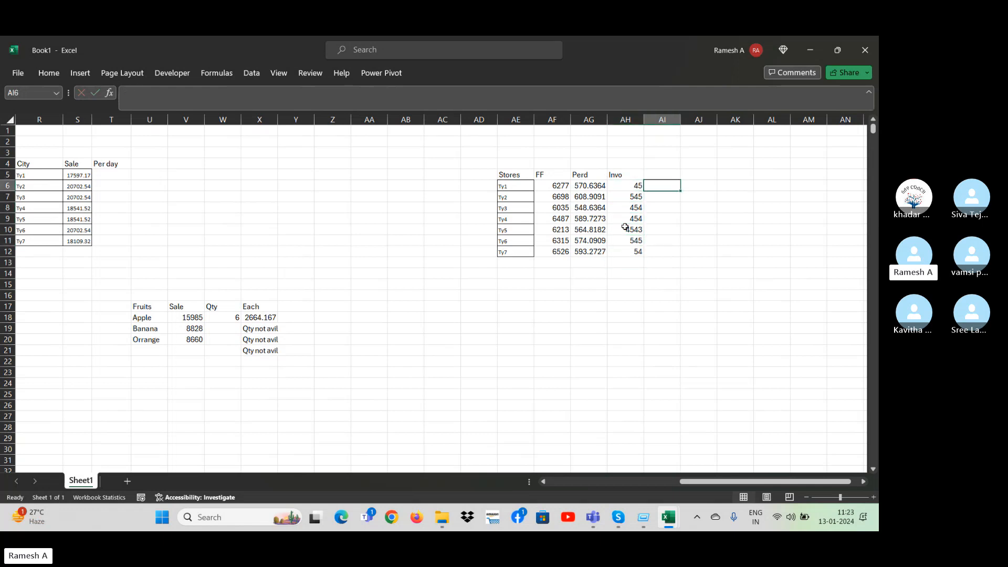
{"action": "left_click", "coordinate": [638, 189]}
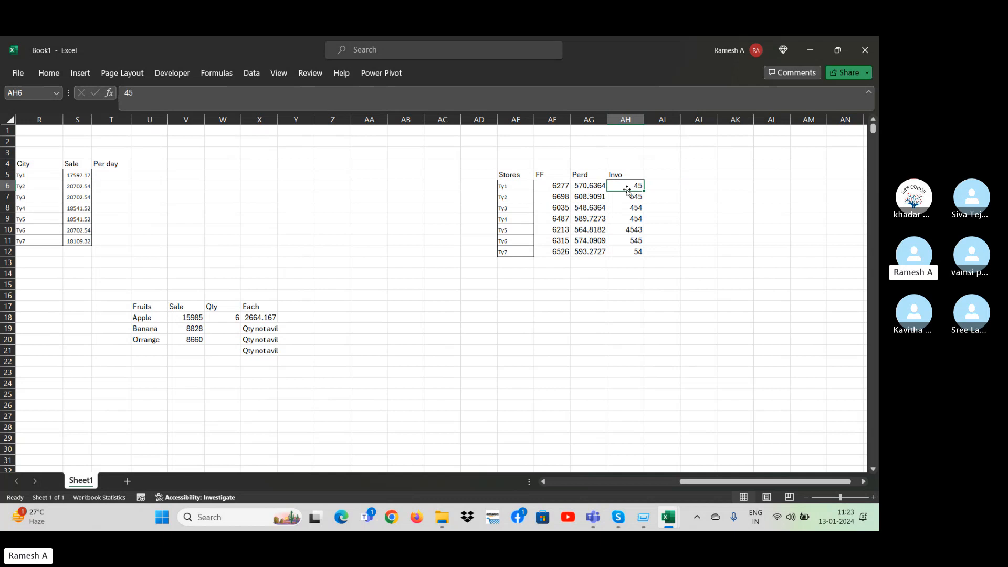
{"action": "left_click", "coordinate": [660, 196]}
{"action": "key", "text": "Up"}
{"action": "key", "text": "Up"}
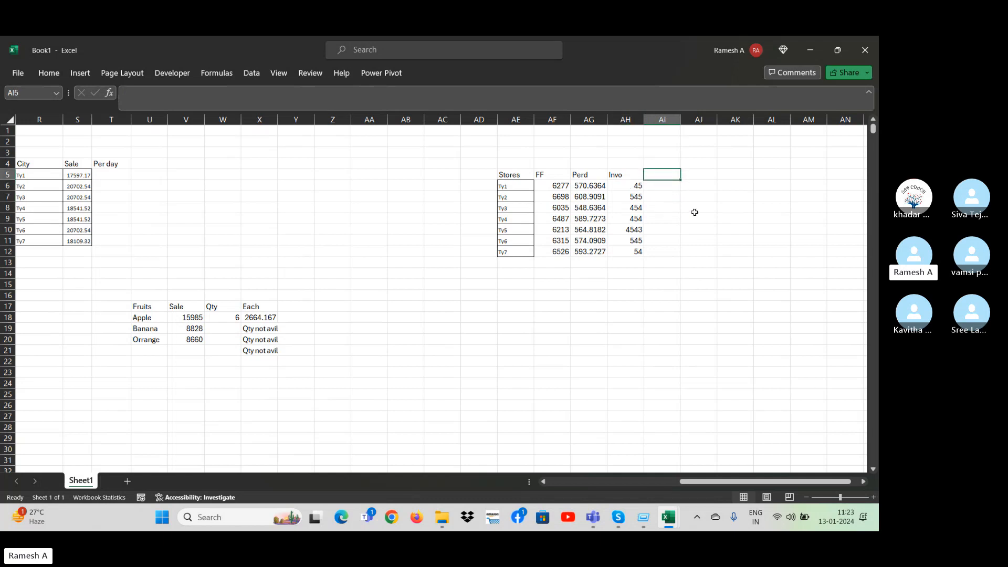
{"action": "type", "text": "ATV"}
{"action": "key", "text": "Return"}
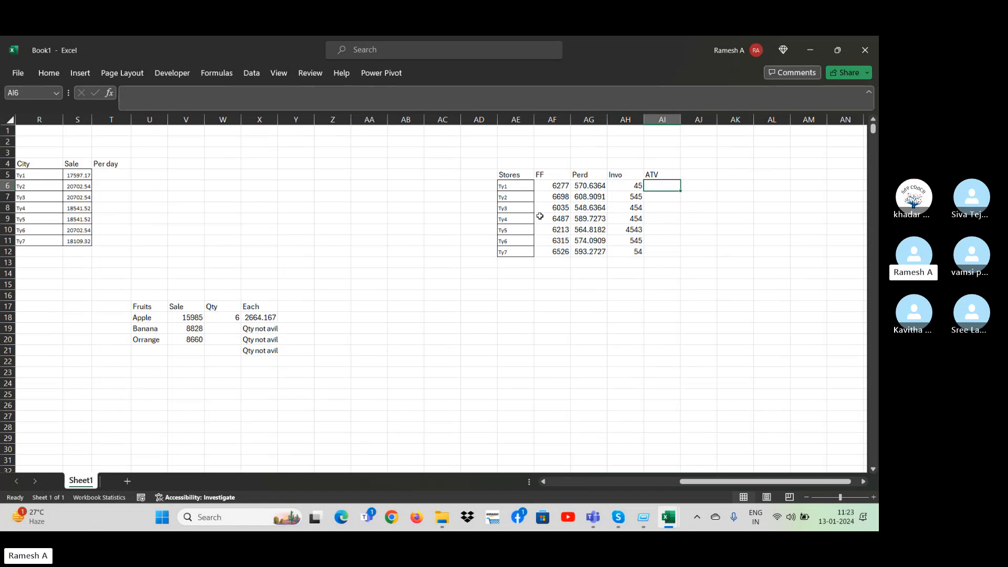
Examine the FF, Perd and Invo cells of stores Ty1 and Ty2 in the Stores table.
{"action": "left_click", "coordinate": [520, 190]}
{"action": "left_click", "coordinate": [560, 196]}
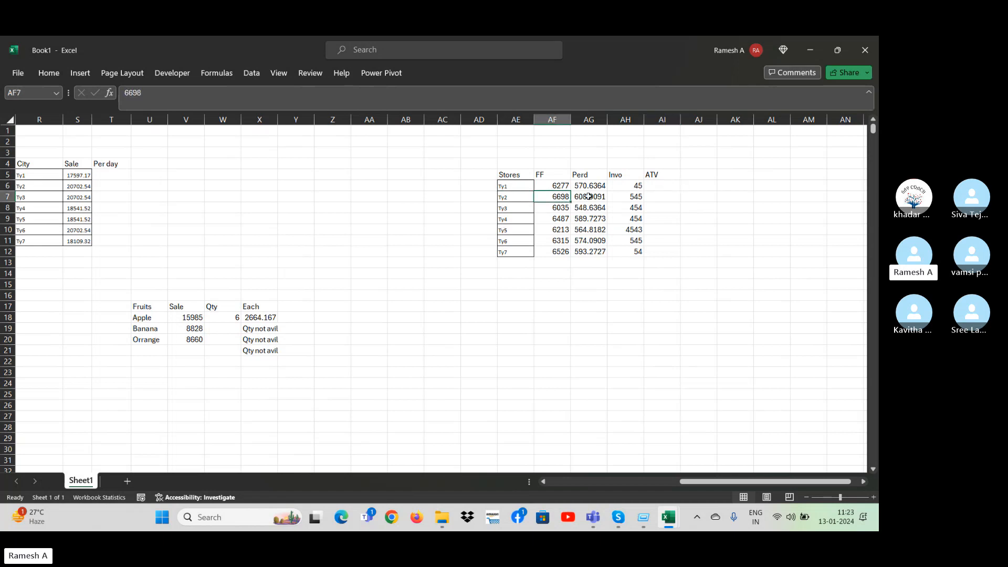
{"action": "left_click", "coordinate": [590, 198]}
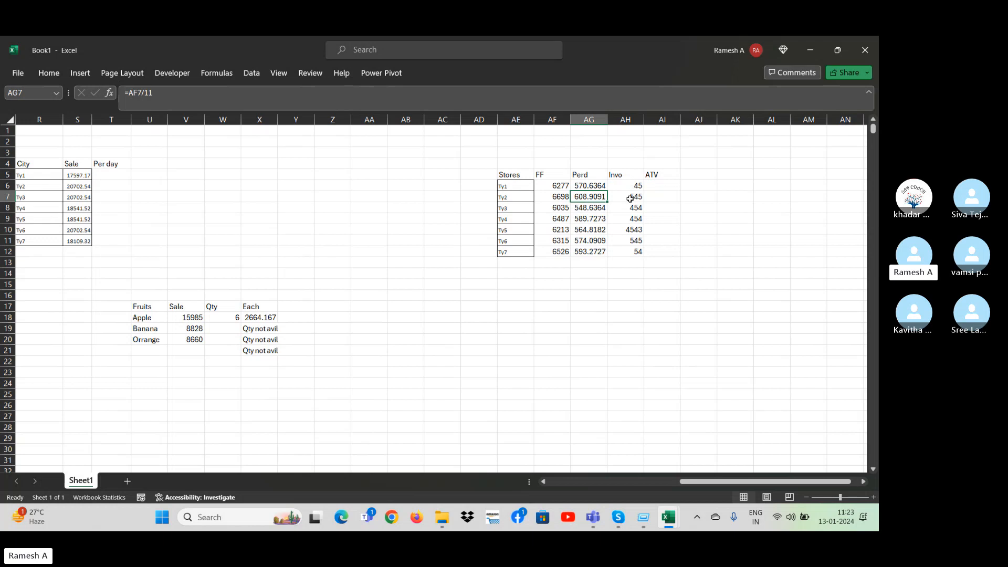
{"action": "left_click", "coordinate": [627, 187]}
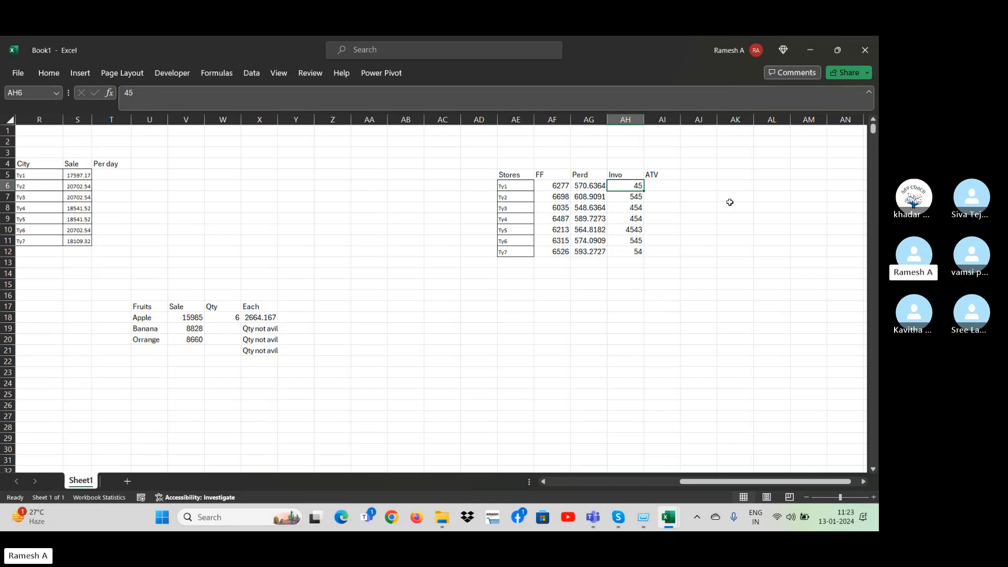
{"action": "left_click", "coordinate": [655, 221]}
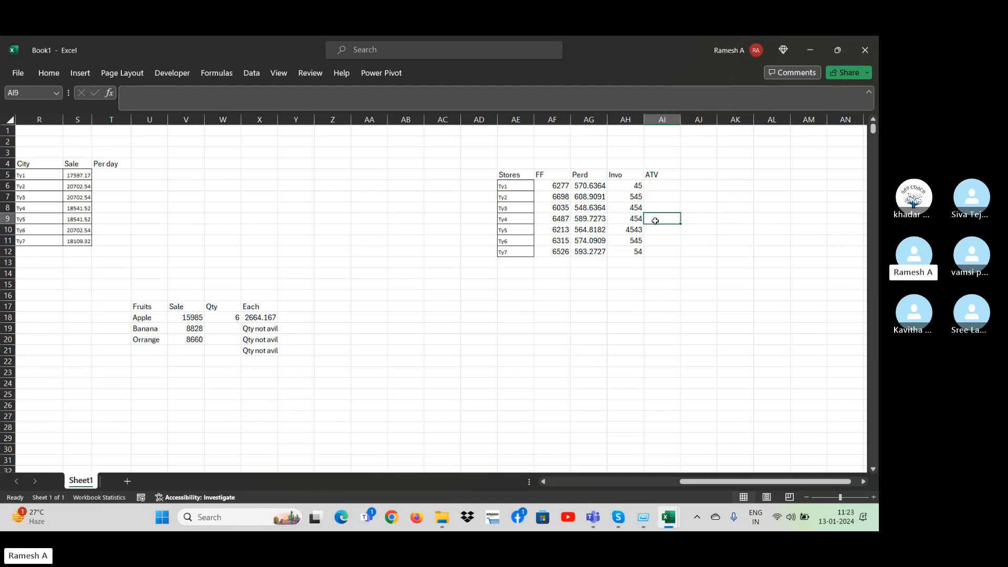
{"action": "left_click", "coordinate": [591, 188]}
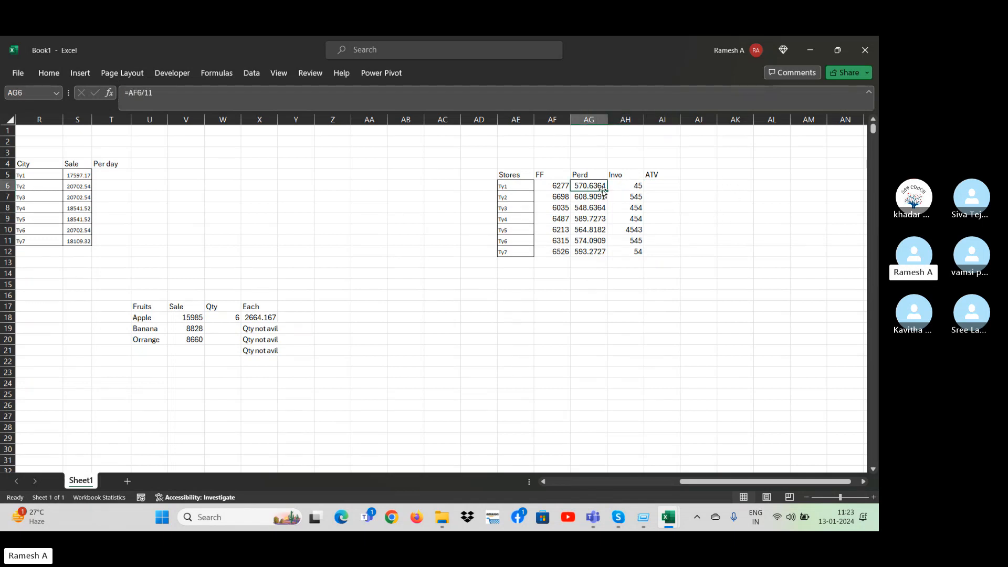
{"action": "left_click", "coordinate": [520, 188]}
{"action": "left_click", "coordinate": [546, 187]}
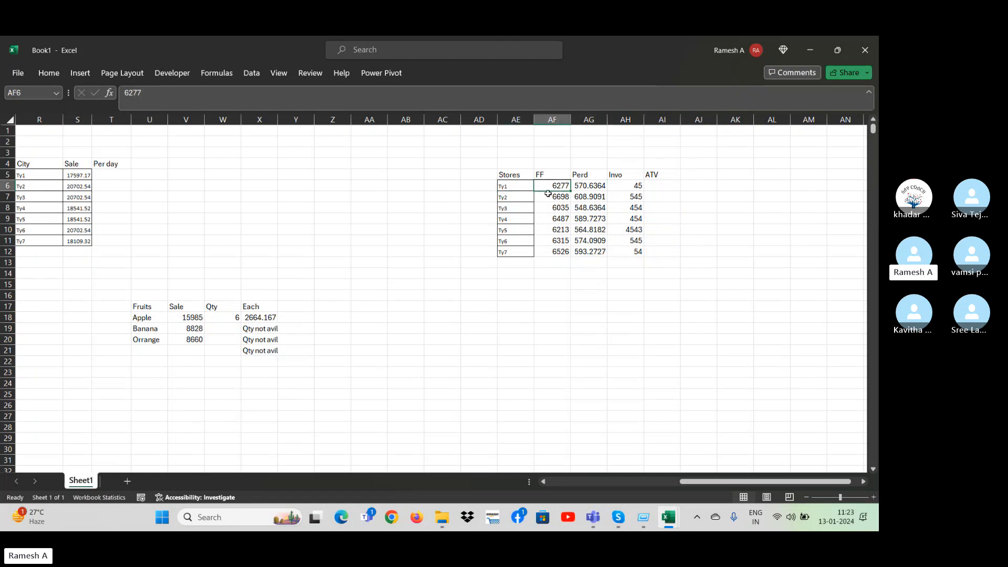
{"action": "left_click", "coordinate": [584, 186]}
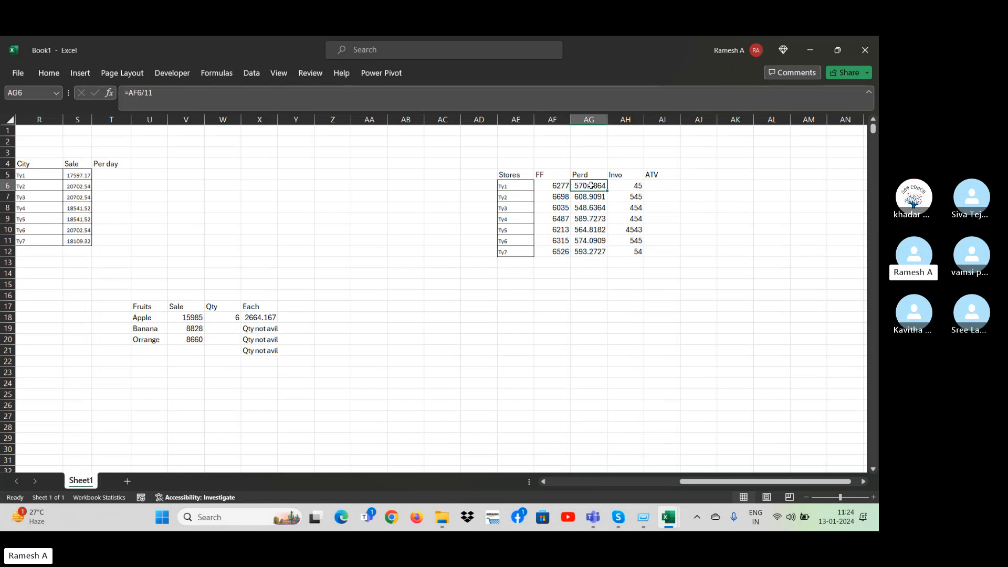
Enter 1 in AG4 above the Perd heading and label it Mon in AF4.
{"action": "left_click", "coordinate": [586, 160]}
{"action": "type", "text": "1"}
{"action": "key", "text": "Return"}
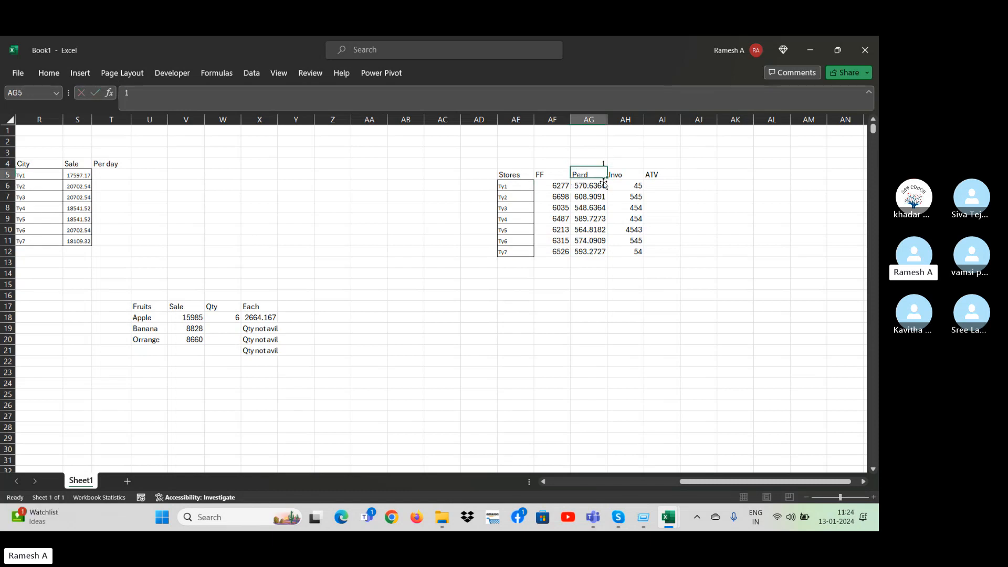
{"action": "key", "text": "Up"}
{"action": "key", "text": "Left"}
{"action": "type", "text": "M"}
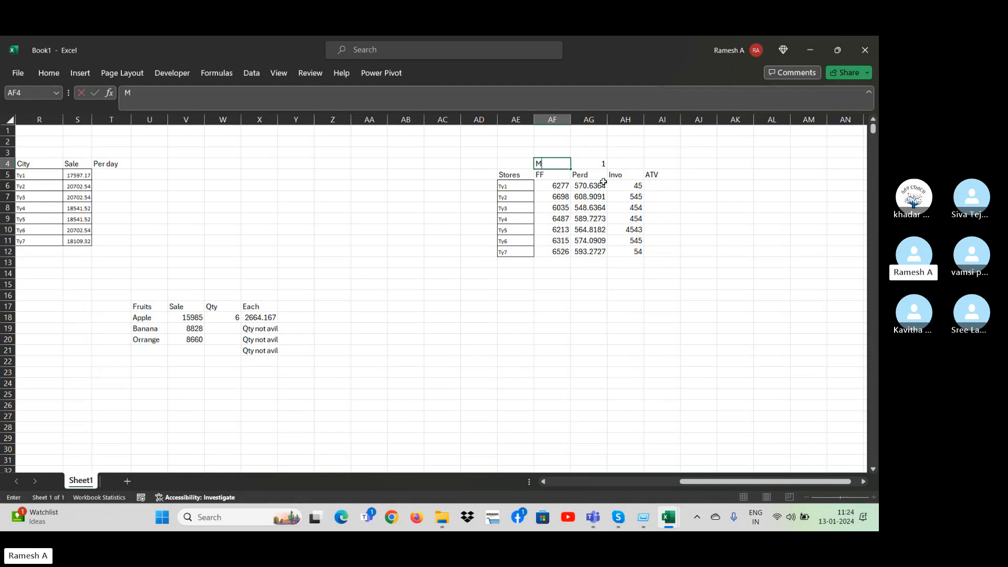
{"action": "key", "text": "Tab"}
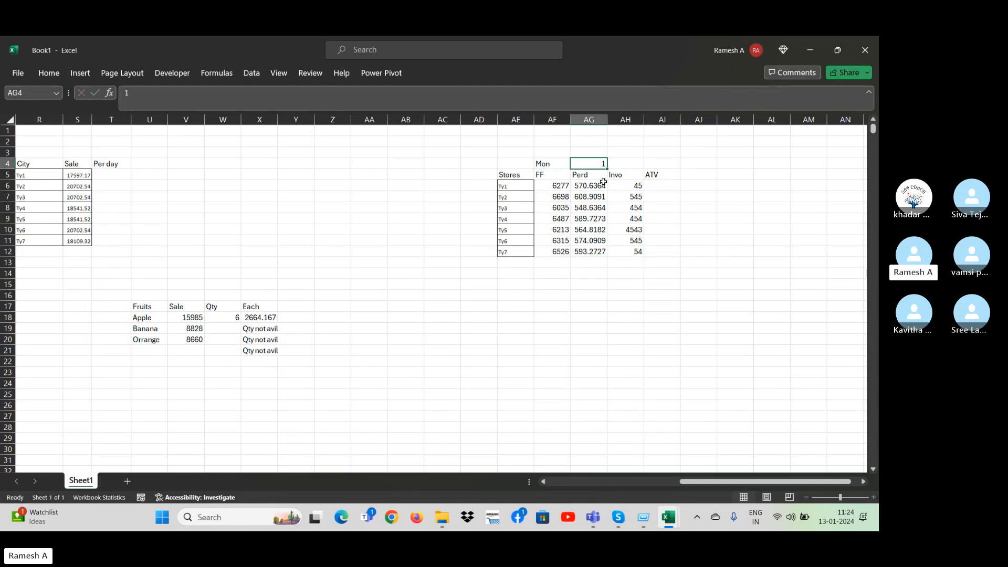
Change the Perd formula in AG6 to =AF6/30 and fill it down through AG12.
{"action": "left_click", "coordinate": [603, 184]}
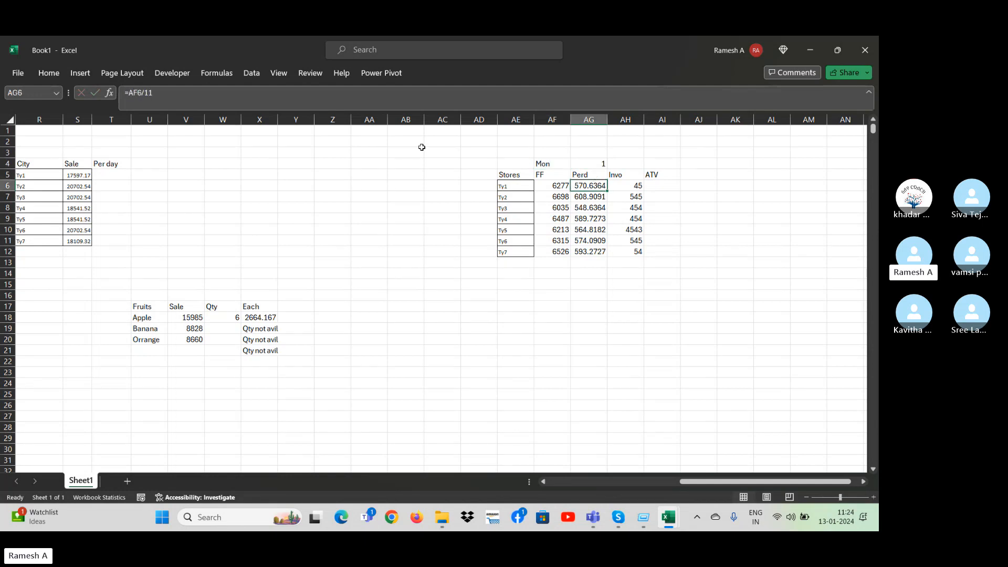
{"action": "left_click", "coordinate": [159, 93]}
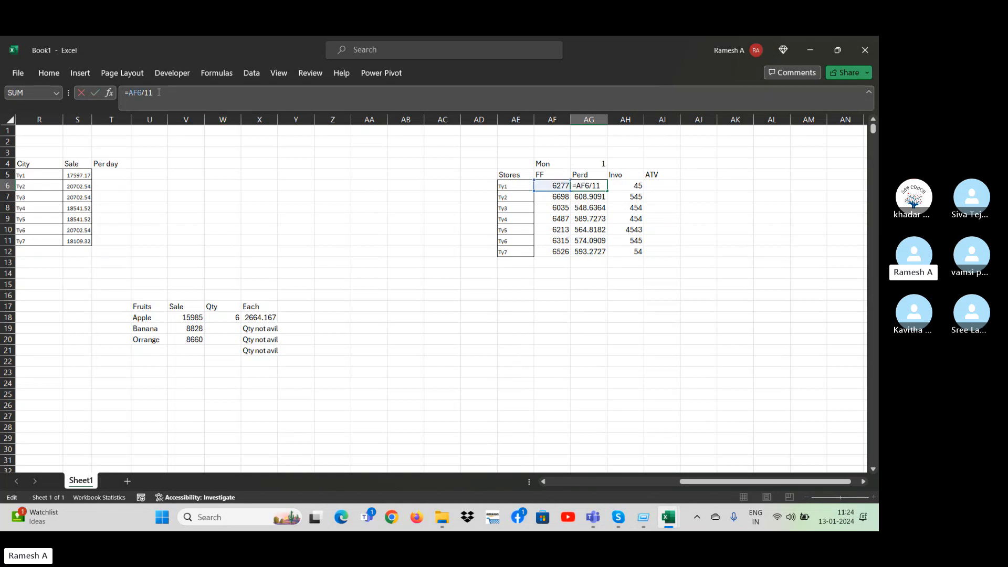
{"action": "type", "text": "30"}
{"action": "key", "text": "Return"}
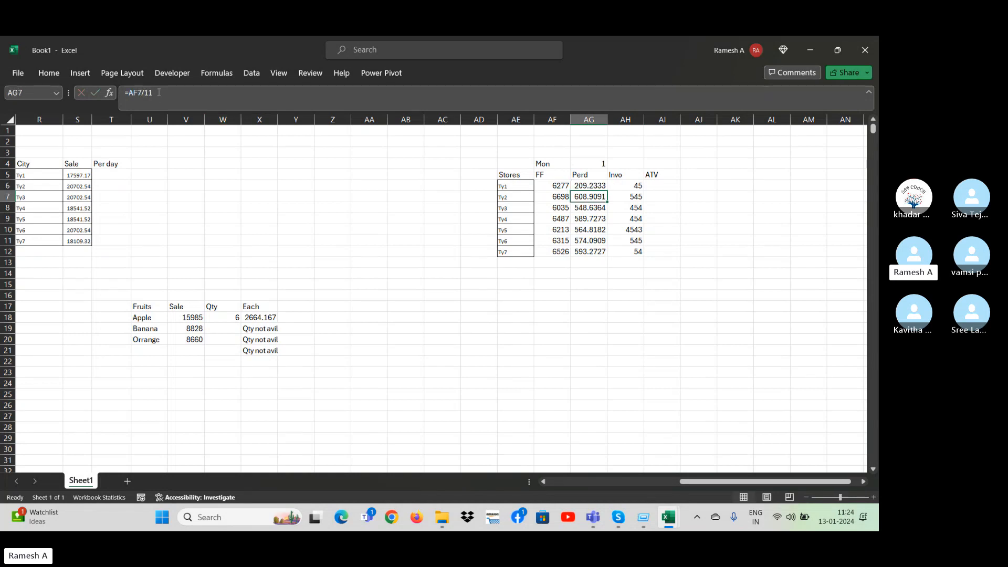
{"action": "key", "text": "Up"}
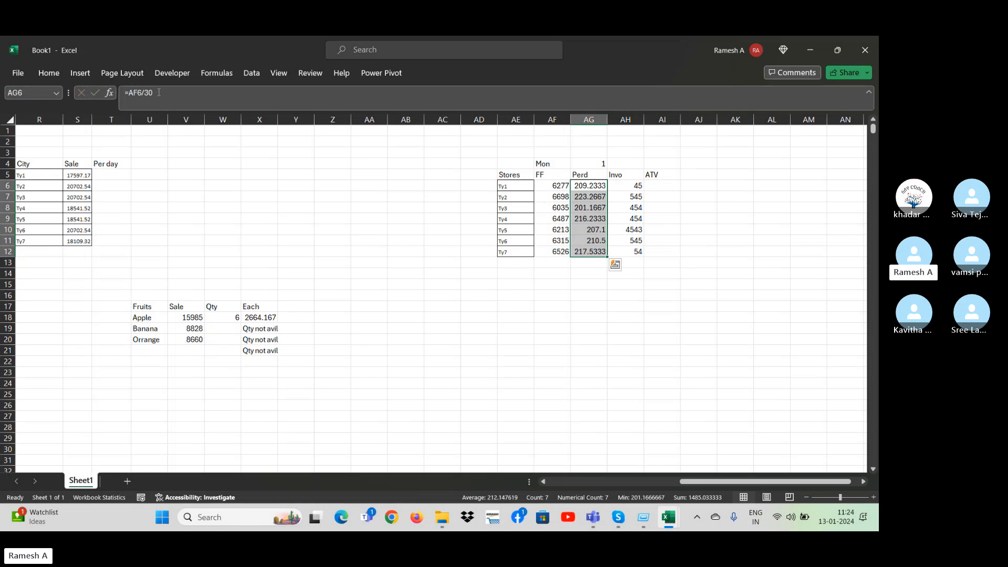
{"action": "key", "text": "Down"}
{"action": "key", "text": "Up"}
{"action": "key", "text": "Down"}
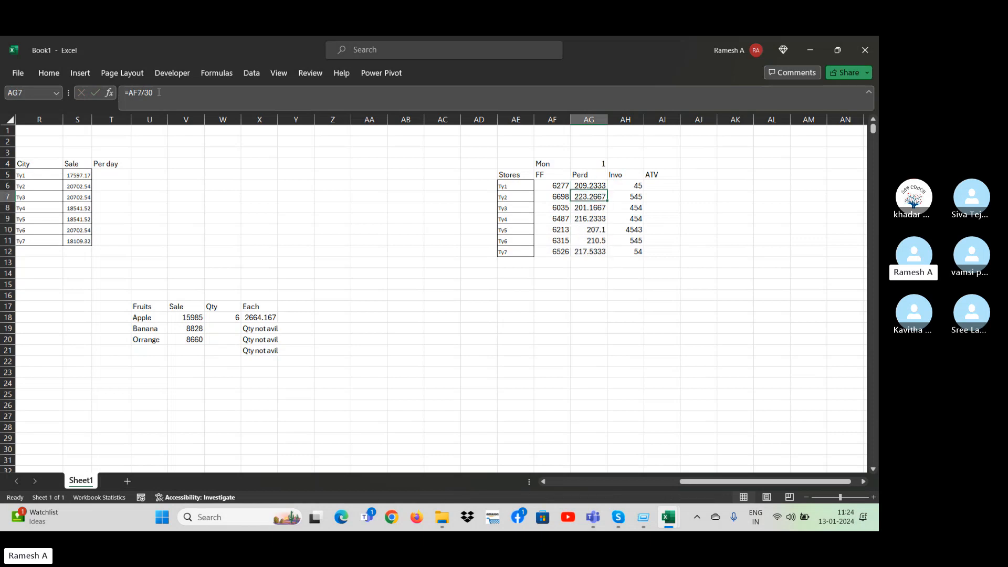
{"action": "key", "text": "Up"}
Examine the Invo values of the first stores beside the Perd results.
{"action": "key", "text": "Right"}
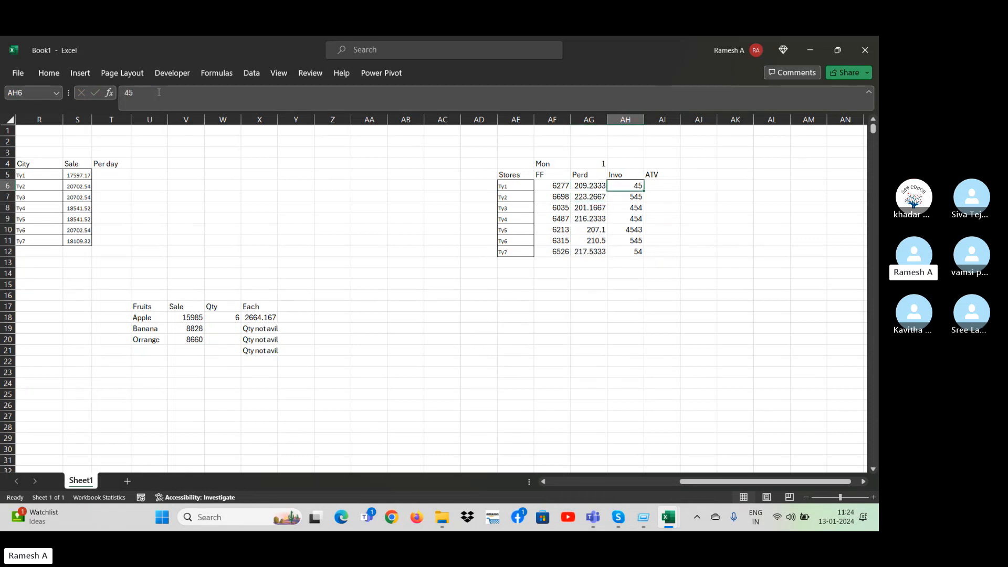
{"action": "key", "text": "Down"}
{"action": "key", "text": "Up"}
{"action": "key", "text": "Up"}
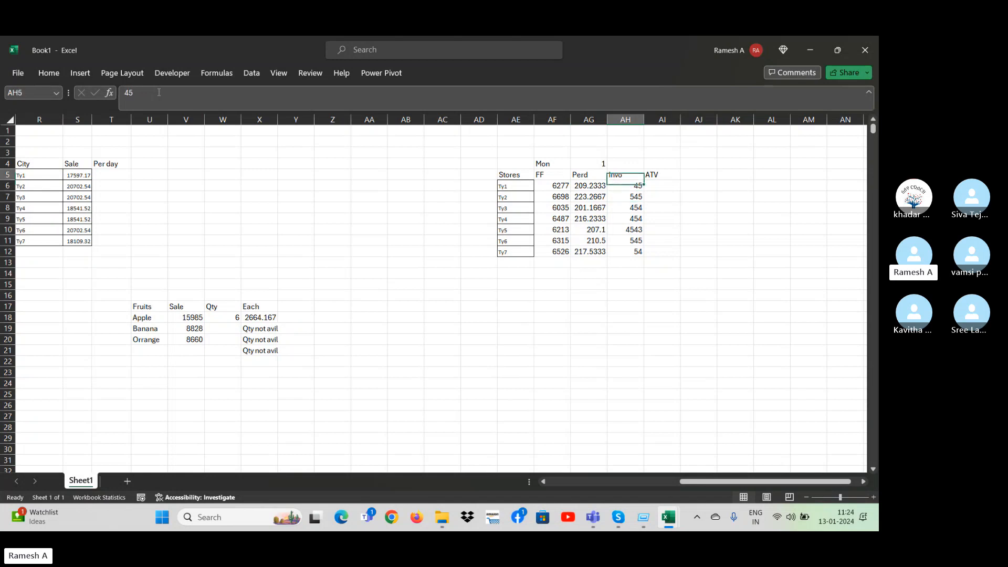
{"action": "key", "text": "Down"}
{"action": "key", "text": "Down"}
{"action": "key", "text": "Down"}
{"action": "key", "text": "Up"}
{"action": "key", "text": "Up"}
{"action": "key", "text": "Right"}
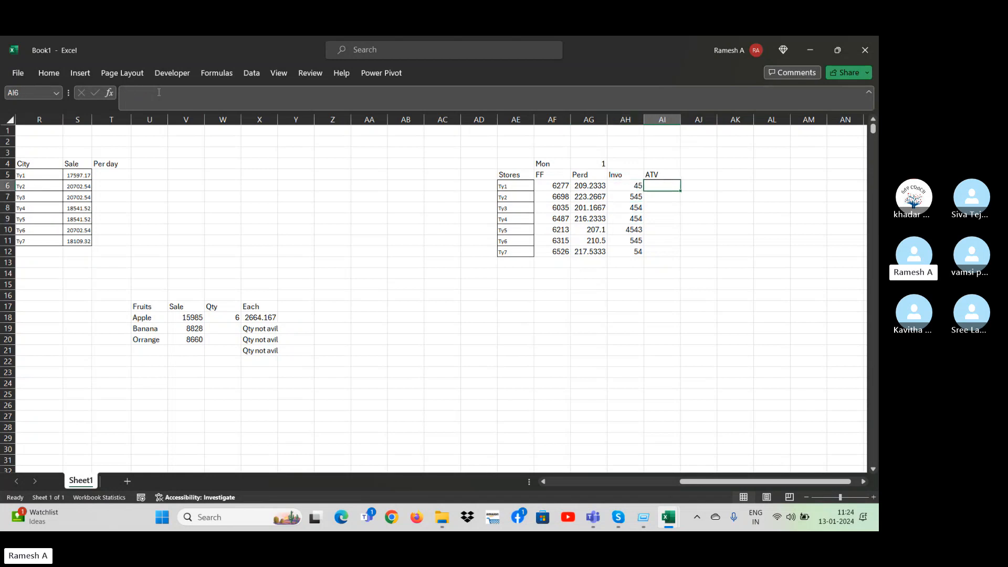
{"action": "type", "text": "="}
{"action": "key", "text": "Left"}
{"action": "key", "text": "Left"}
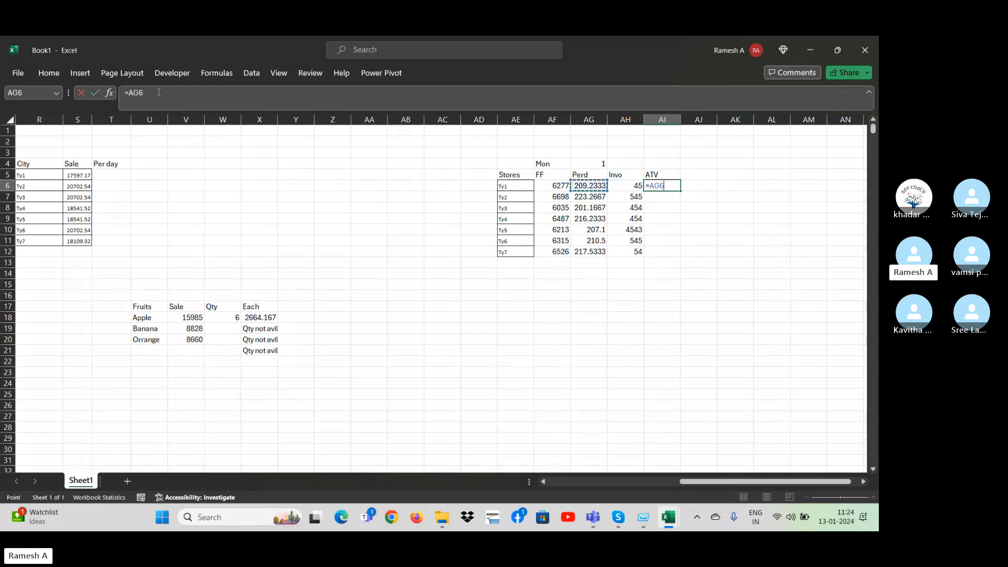
{"action": "key", "text": "Escape"}
{"action": "key", "text": "Left"}
{"action": "key", "text": "Left"}
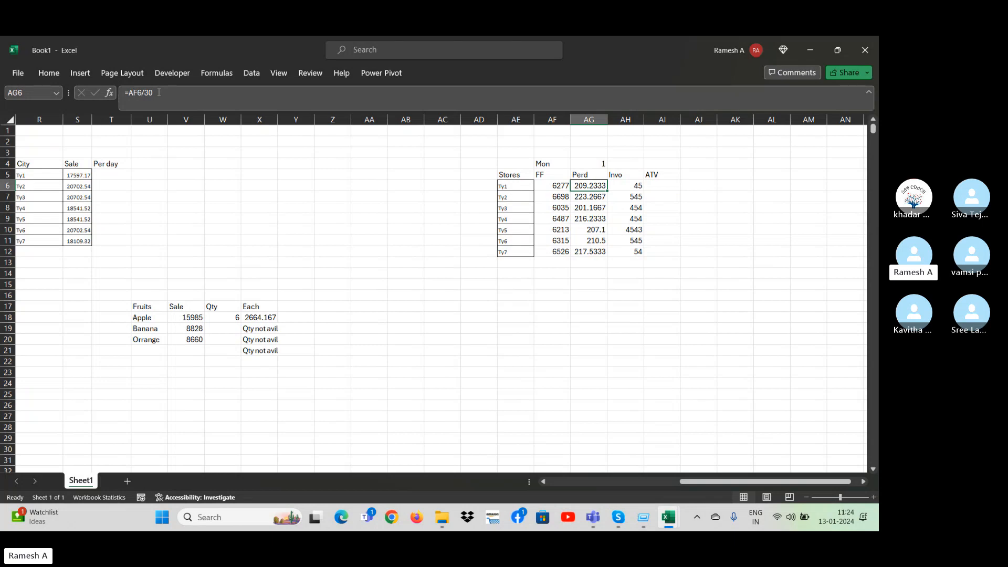
{"action": "key", "text": "Right"}
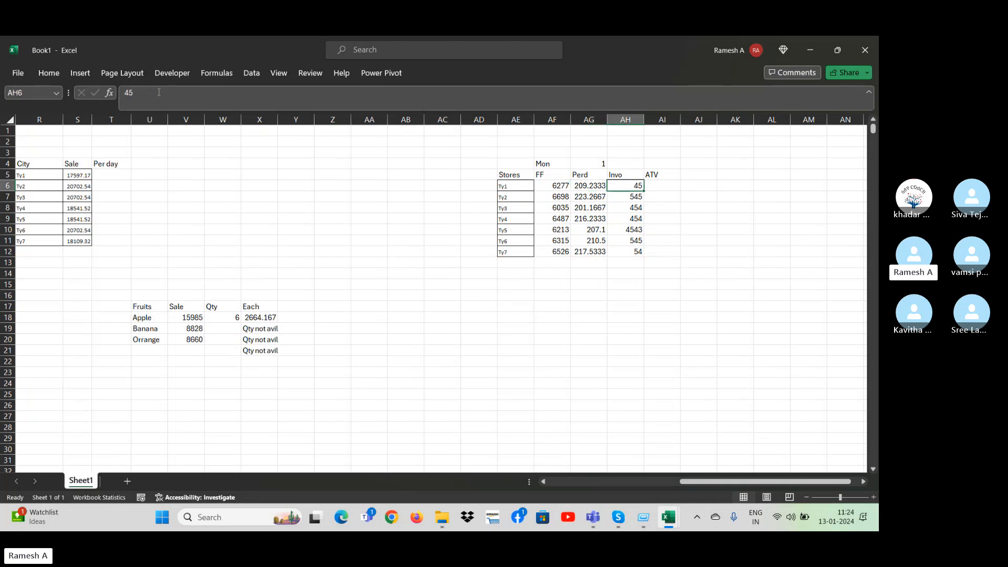
{"action": "key", "text": "Right"}
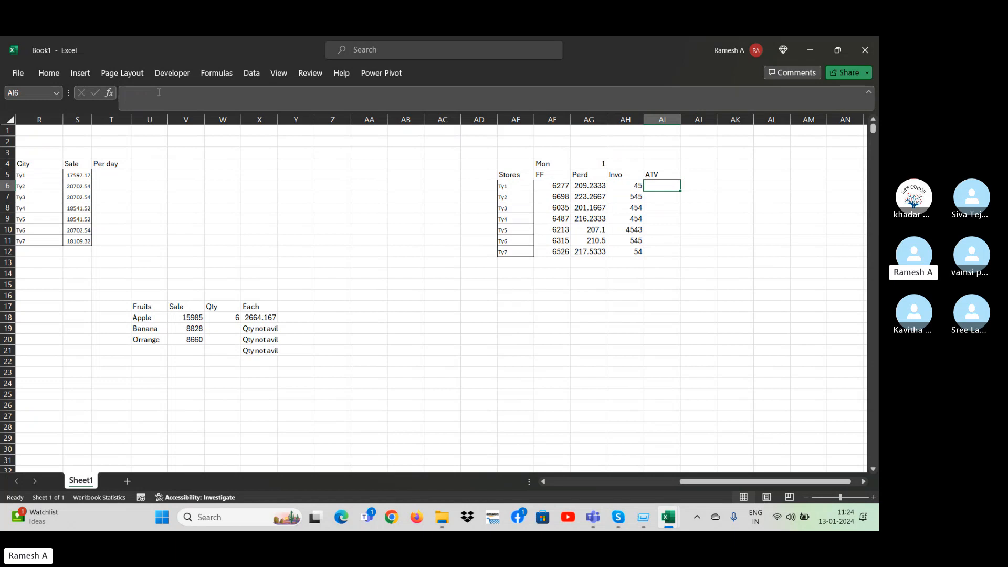
Enter the formula =AH6/AG6 in AI6 to divide store Ty1's Invo by its Perd.
{"action": "type", "text": "="}
{"action": "key", "text": "Left"}
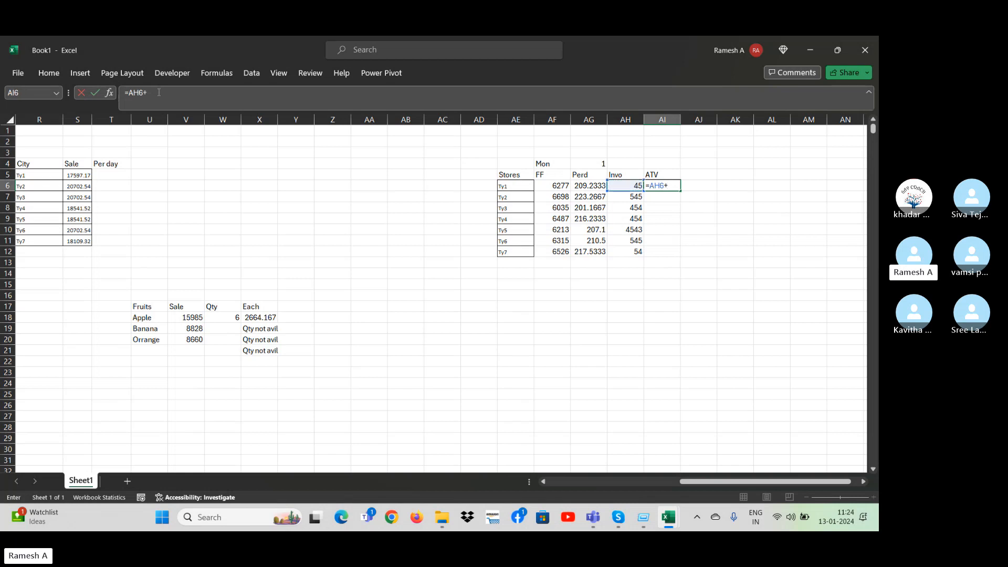
{"action": "key", "text": "Left"}
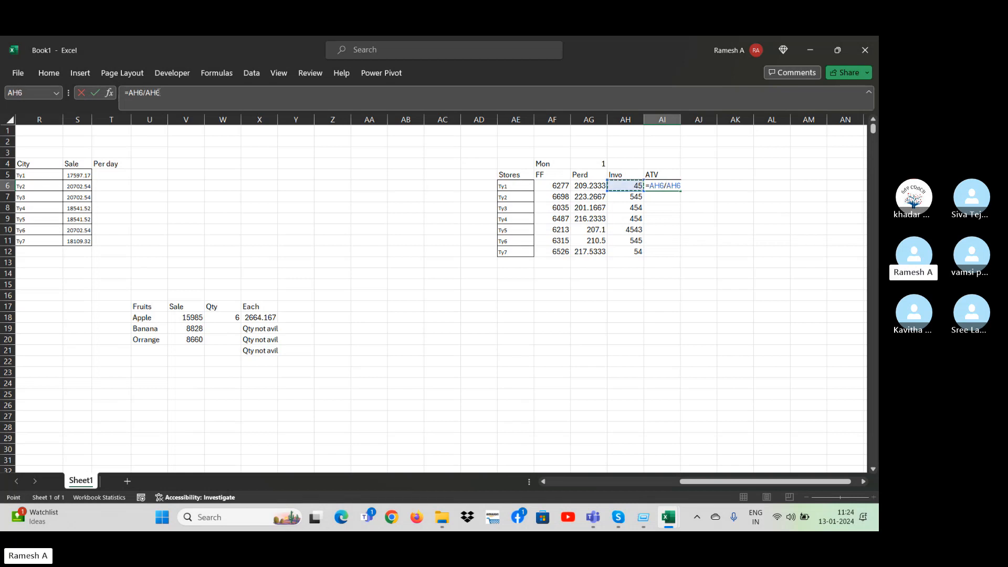
{"action": "key", "text": "Left"}
{"action": "key", "text": "Return"}
Fill the division formula from AI6 down through AI12.
{"action": "key", "text": "Left"}
{"action": "key", "text": "Down"}
{"action": "key", "text": "Down"}
{"action": "key", "text": "Down"}
{"action": "key", "text": "Right"}
{"action": "key", "text": "ctrl+shift+Up"}
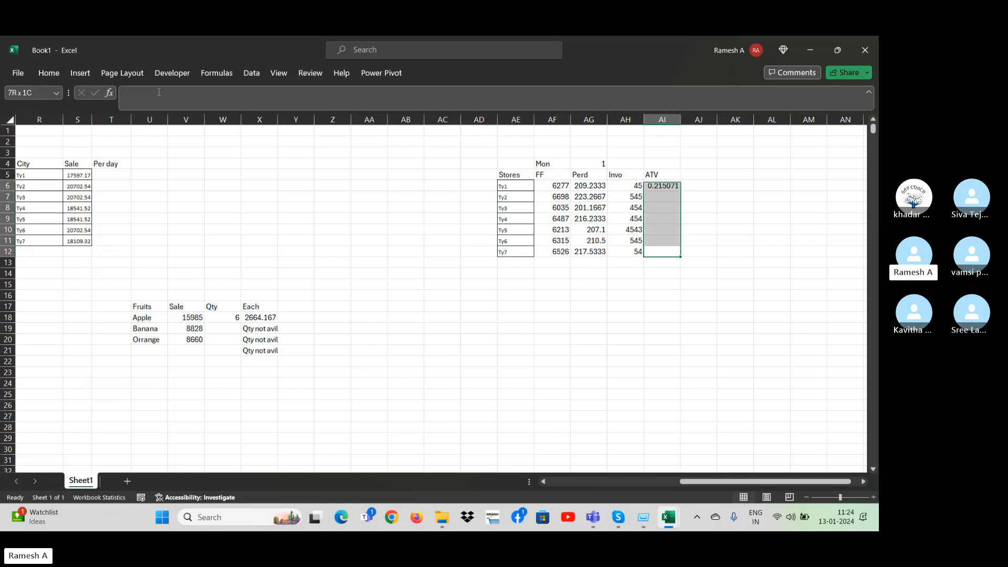
{"action": "key", "text": "ctrl+d"}
{"action": "key", "text": "Down"}
Rename the ATV heading in AI5 as Aper.
{"action": "key", "text": "Up"}
{"action": "key", "text": "Up"}
{"action": "key", "text": "Up"}
{"action": "key", "text": "Up"}
{"action": "key", "text": "Up"}
{"action": "key", "text": "Up"}
{"action": "key", "text": "Up"}
{"action": "key", "text": "Up"}
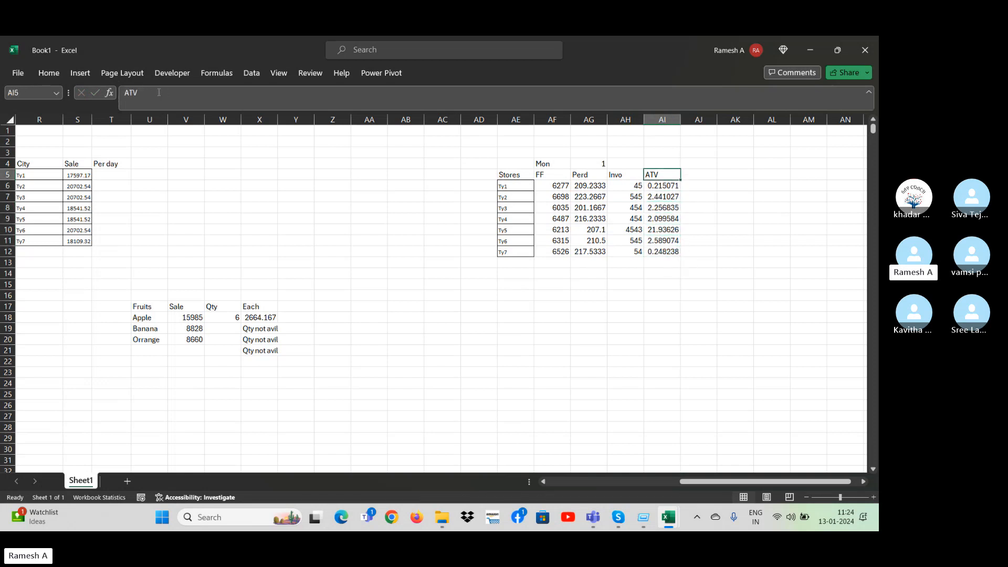
{"action": "type", "text": "Aper"}
{"action": "key", "text": "Return"}
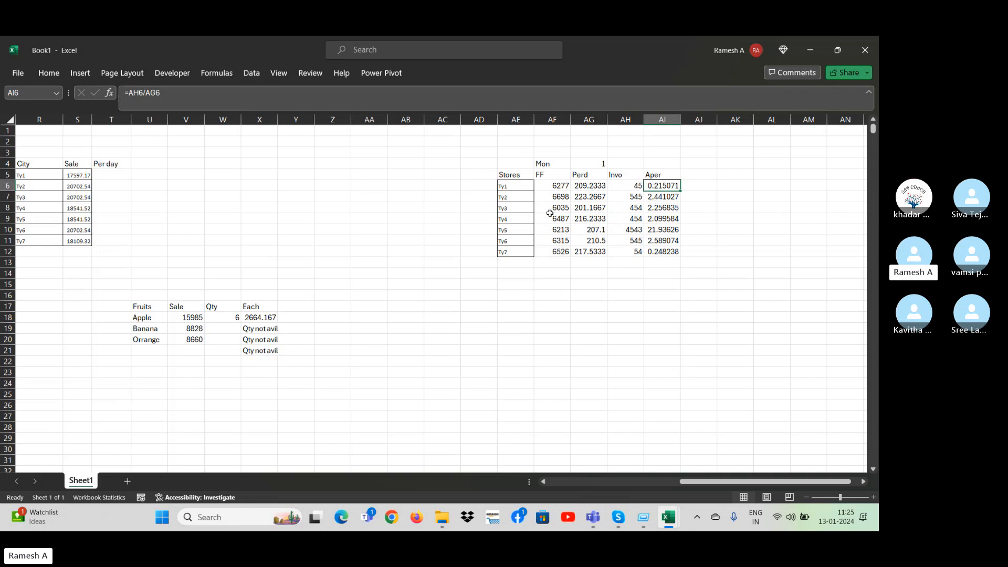
Clear the FF value of store Ty4 in AF9 and check the dependent cells in its row.
{"action": "left_click", "coordinate": [551, 217]}
{"action": "key", "text": "Delete"}
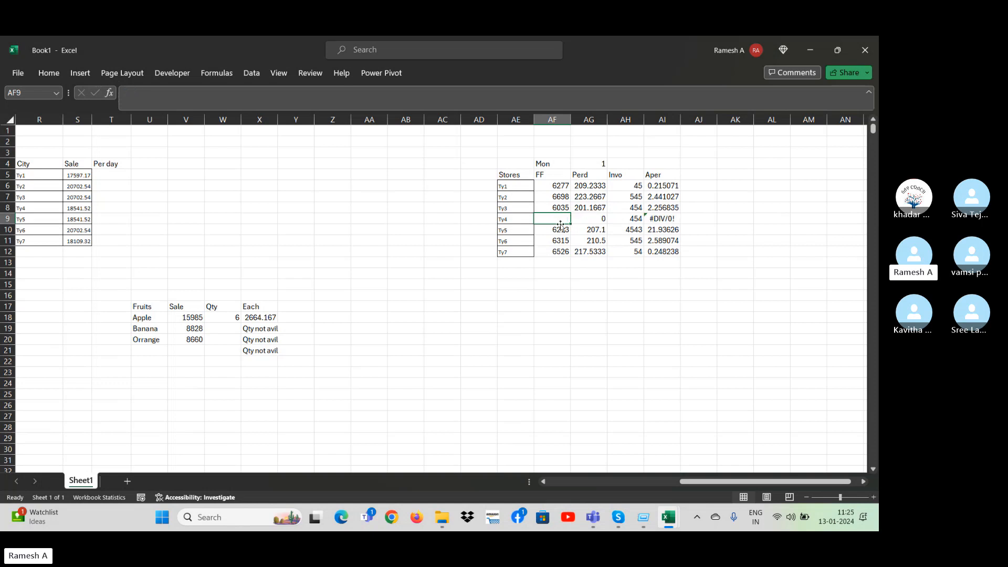
{"action": "key", "text": "Right"}
{"action": "key", "text": "Right"}
{"action": "key", "text": "Right"}
{"action": "key", "text": "Right"}
{"action": "key", "text": "Left"}
{"action": "key", "text": "Left"}
{"action": "key", "text": "Left"}
{"action": "key", "text": "Left"}
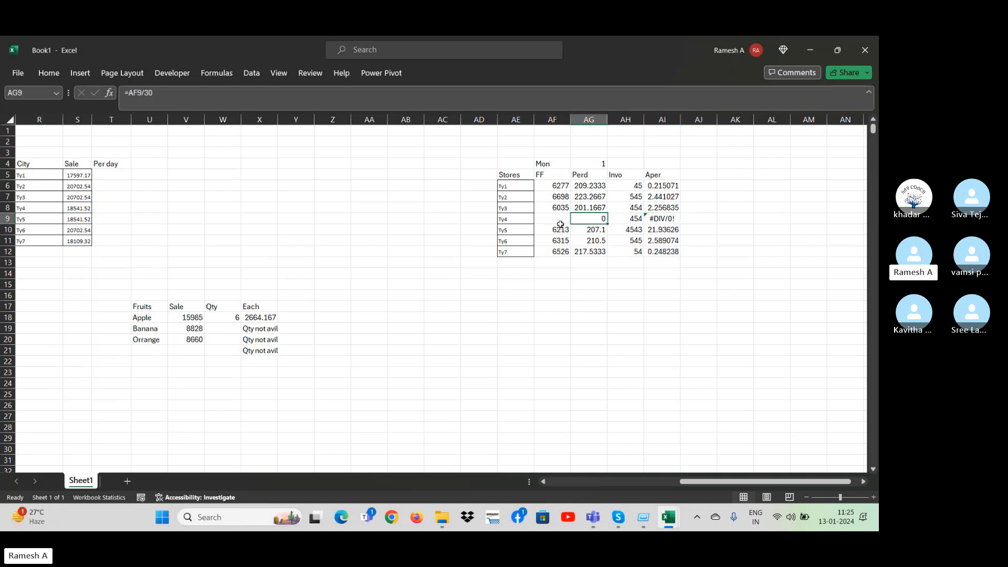
Examine the store name and the Perd, Invo and Aper cells along the Ty4 row.
{"action": "key", "text": "Left"}
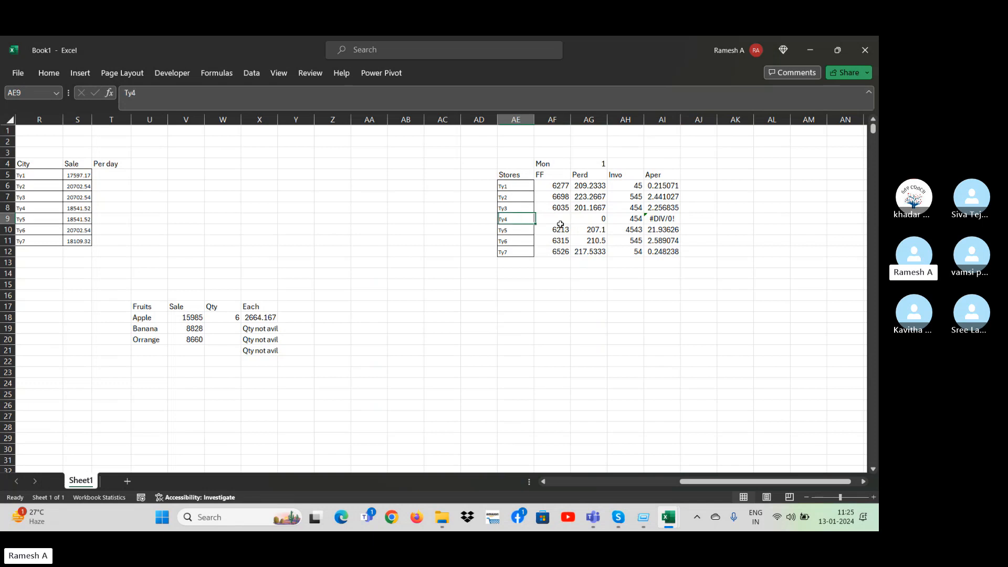
{"action": "key", "text": "Right"}
{"action": "key", "text": "Right"}
{"action": "key", "text": "Right"}
{"action": "key", "text": "Right"}
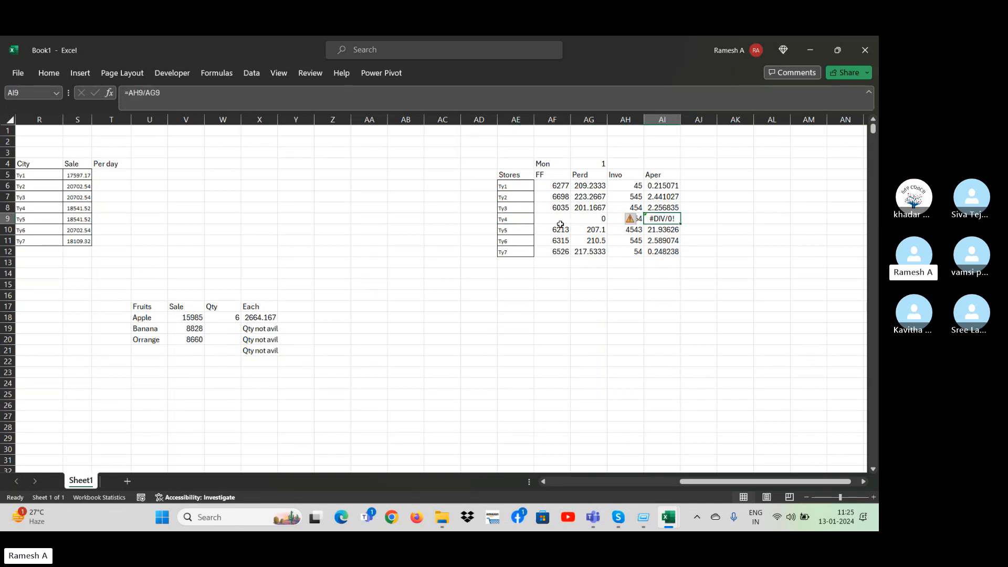
{"action": "key", "text": "Left"}
{"action": "key", "text": "Left"}
{"action": "key", "text": "Left"}
{"action": "key", "text": "Right"}
{"action": "key", "text": "Right"}
{"action": "key", "text": "Right"}
{"action": "key", "text": "Right"}
Change the Aper formula in AI6 to =IFERROR(AH6/AG6,"") so that errors return an empty text.
{"action": "key", "text": "Up"}
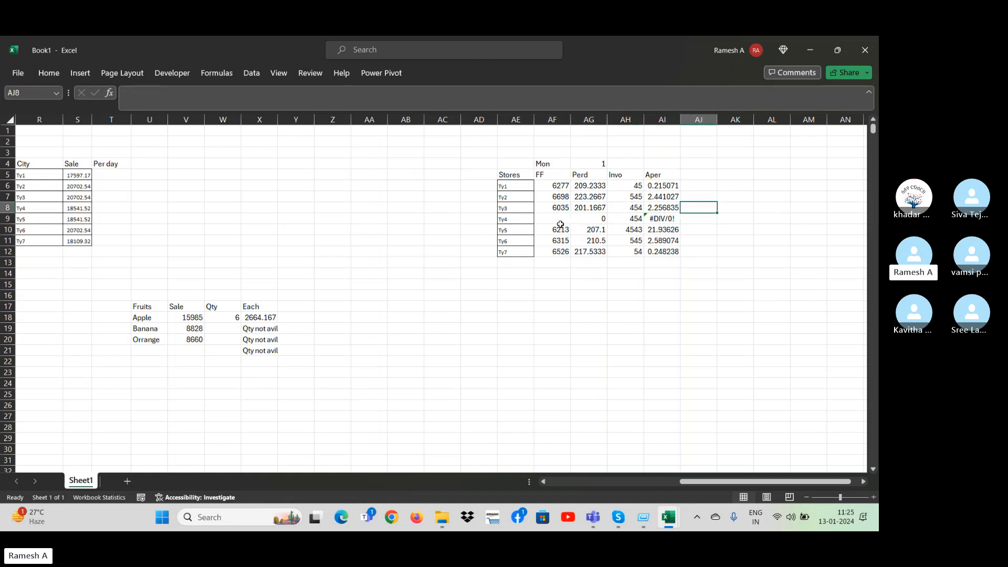
{"action": "key", "text": "Up"}
{"action": "key", "text": "Left"}
{"action": "key", "text": "Up"}
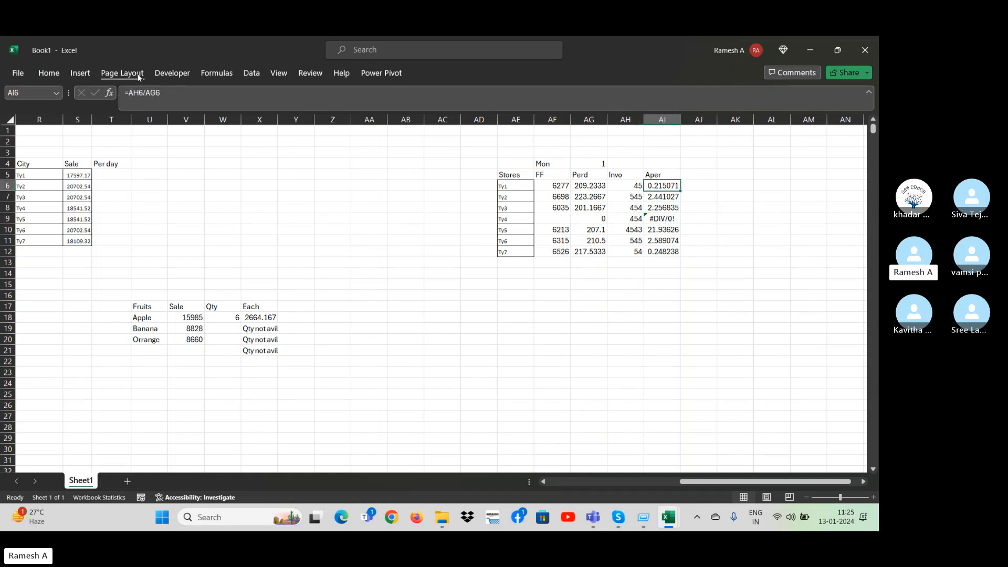
{"action": "key", "text": "F2"}
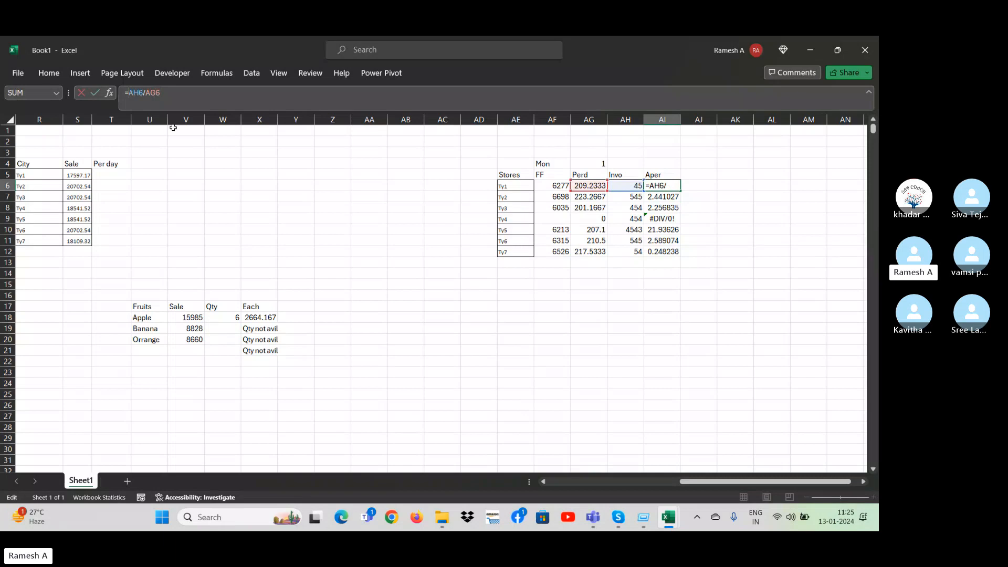
{"action": "type", "text": "Iferror"}
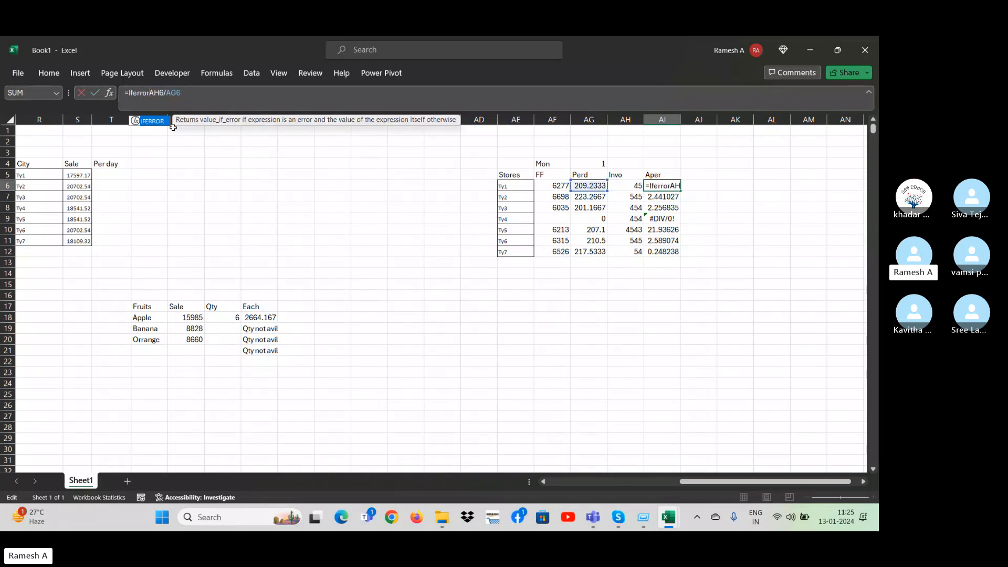
{"action": "type", "text": "(AH6/AG6"}
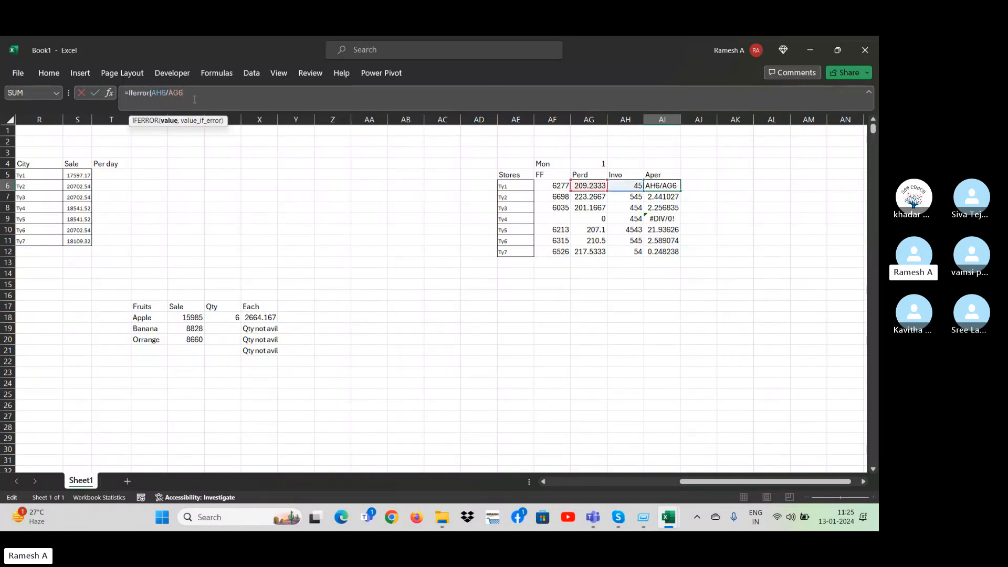
{"action": "type", "text": ",\"\""}
{"action": "key", "text": "Return"}
Fill the IFERROR formula from AI6 down through AI12.
{"action": "key", "text": "Up"}
{"action": "key", "text": "ctrl+shift+Down"}
{"action": "key", "text": "ctrl+d"}
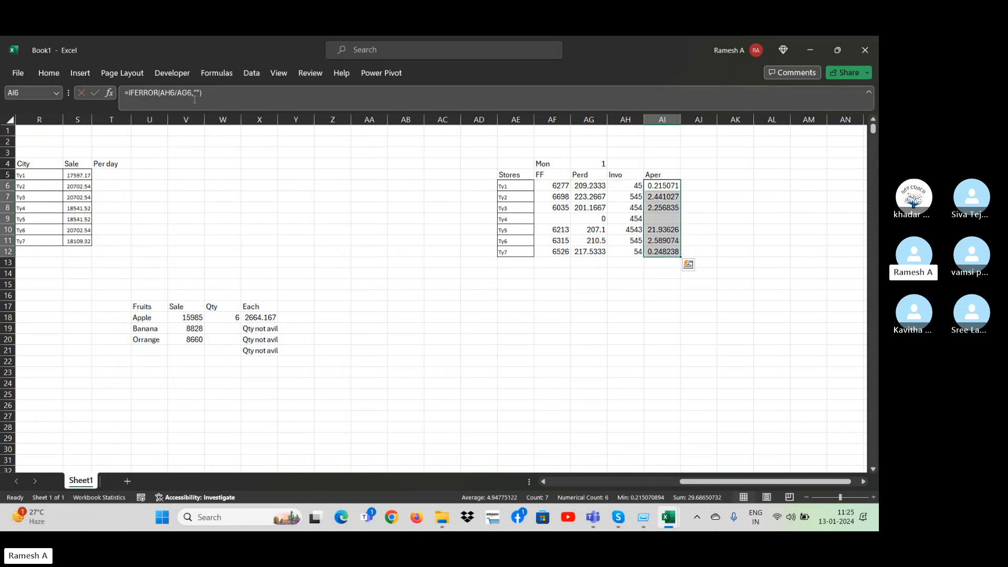
{"action": "key", "text": "Down"}
{"action": "key", "text": "Down"}
{"action": "key", "text": "Down"}
{"action": "key", "text": "Down"}
{"action": "key", "text": "Down"}
{"action": "key", "text": "Down"}
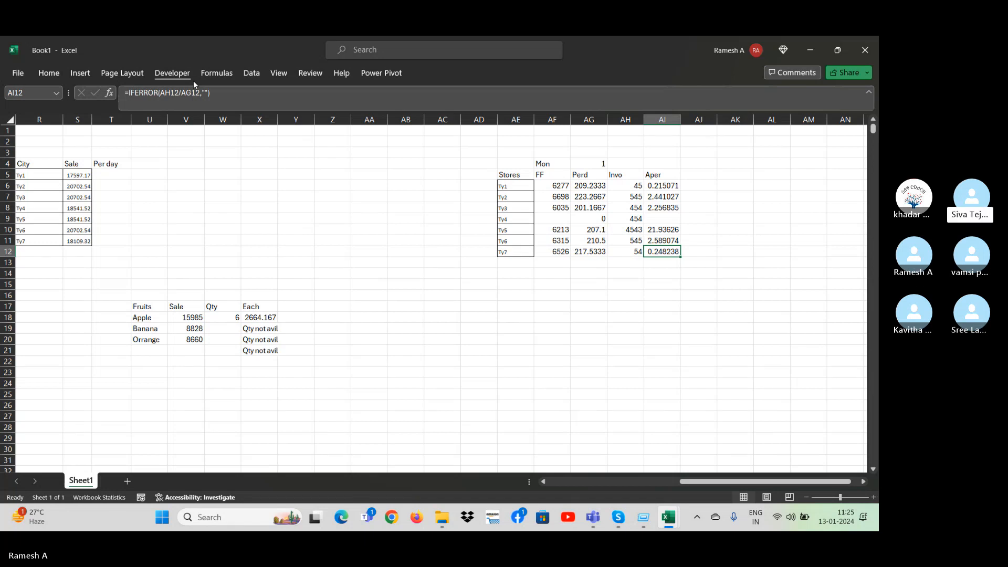
Enter 7 as the Banana quantity in W19 of the Fruits table.
{"action": "left_click", "coordinate": [153, 332]}
{"action": "left_click", "coordinate": [219, 316]}
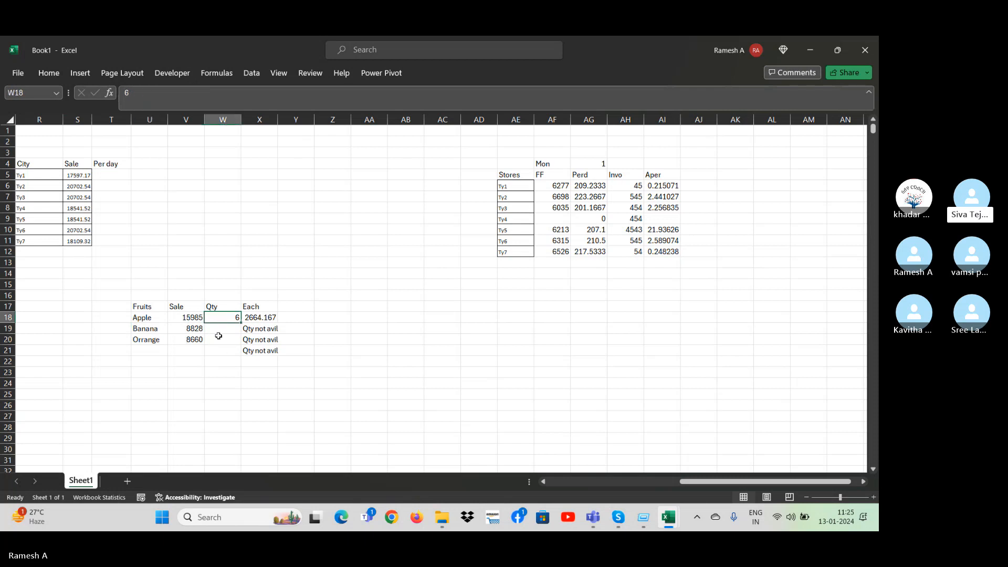
{"action": "left_click", "coordinate": [213, 331]}
{"action": "type", "text": "7"}
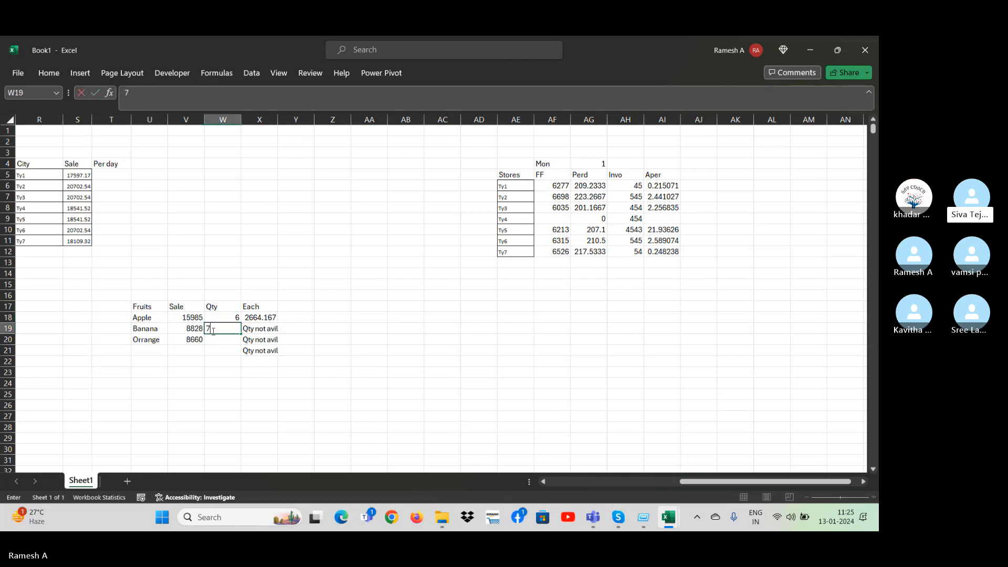
{"action": "key", "text": "Return"}
{"action": "left_click", "coordinate": [212, 332]}
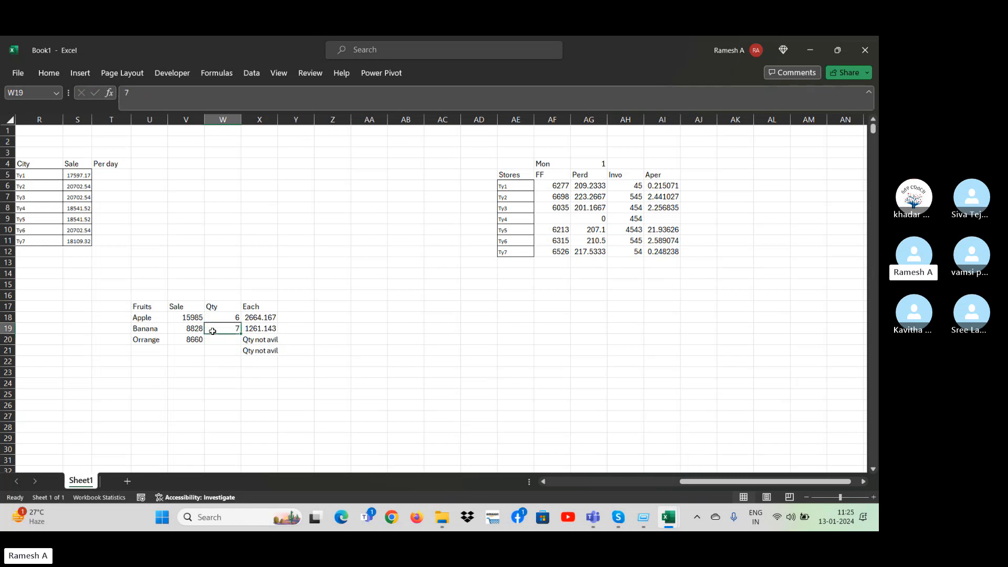
{"action": "key", "text": "Down"}
{"action": "key", "text": "Up"}
{"action": "key", "text": "Down"}
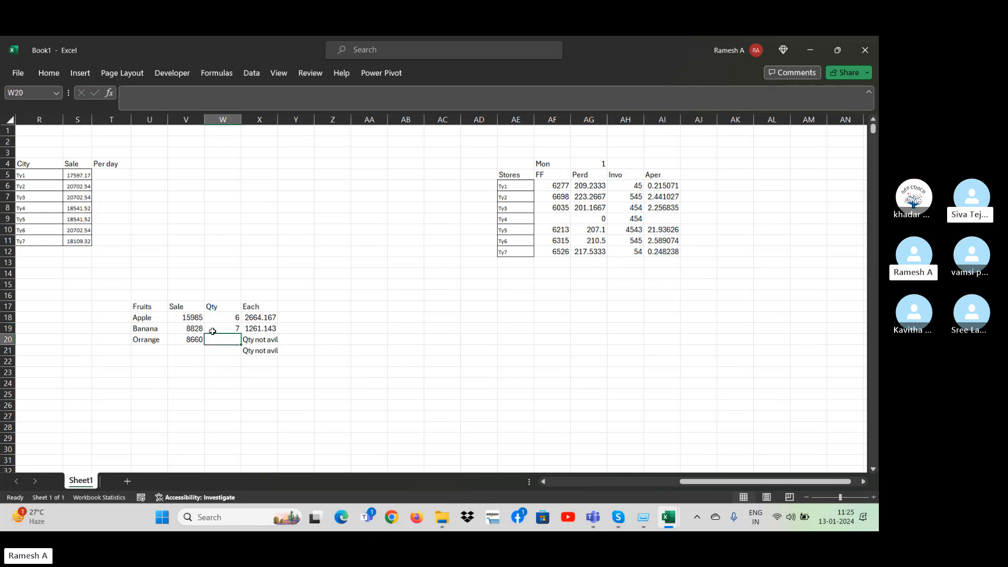
{"action": "key", "text": "Left"}
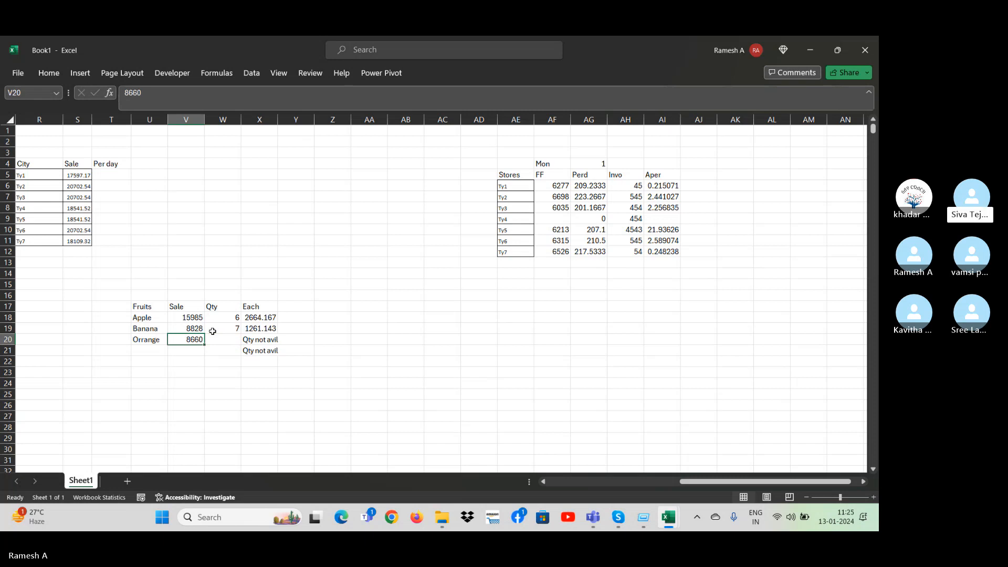
Re-enter the divisor 30 in the Perd formula =AF6/30 of AG6.
{"action": "left_click", "coordinate": [592, 207]}
{"action": "left_click", "coordinate": [633, 218]}
{"action": "left_click", "coordinate": [651, 230]}
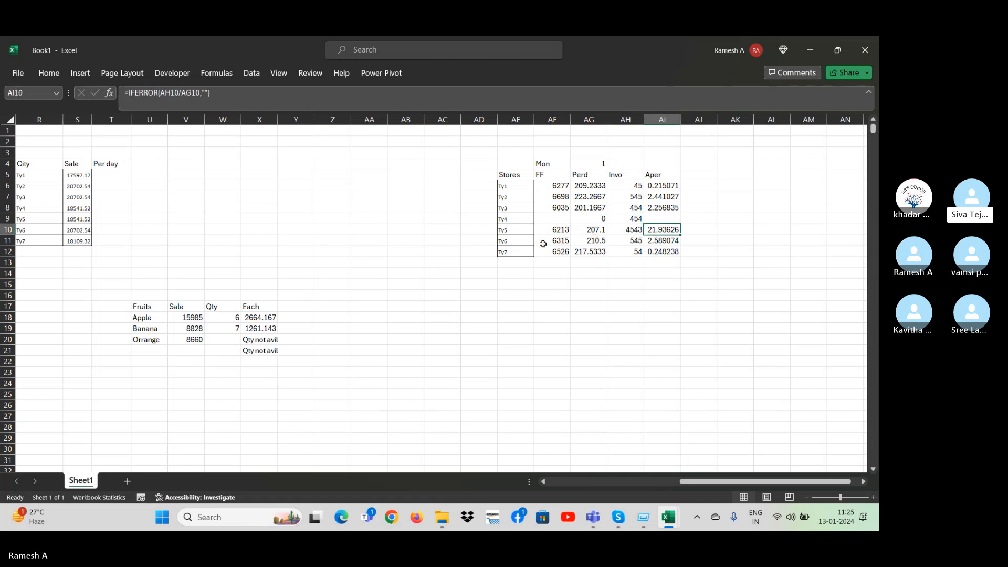
{"action": "left_click", "coordinate": [583, 208]}
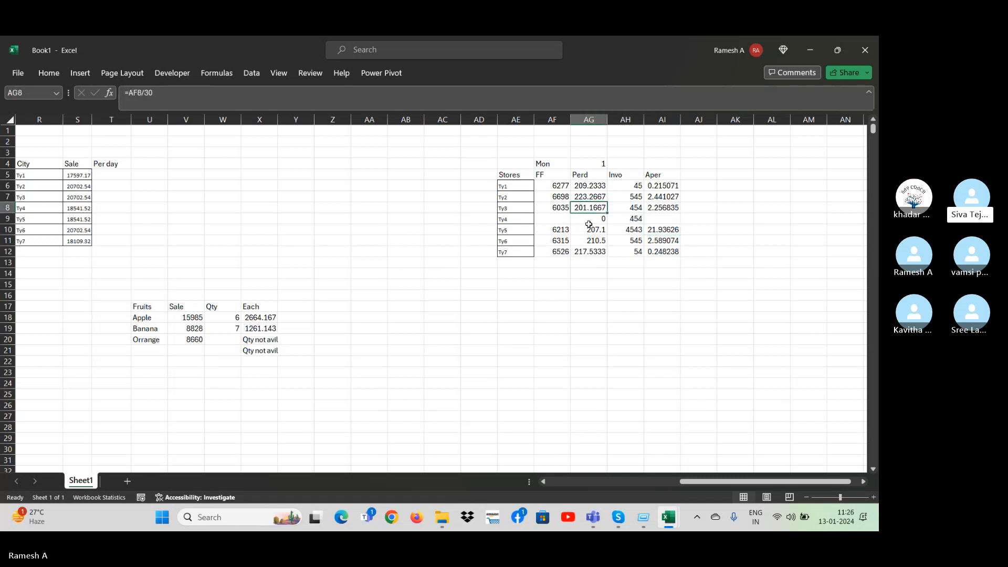
{"action": "left_click", "coordinate": [584, 185]}
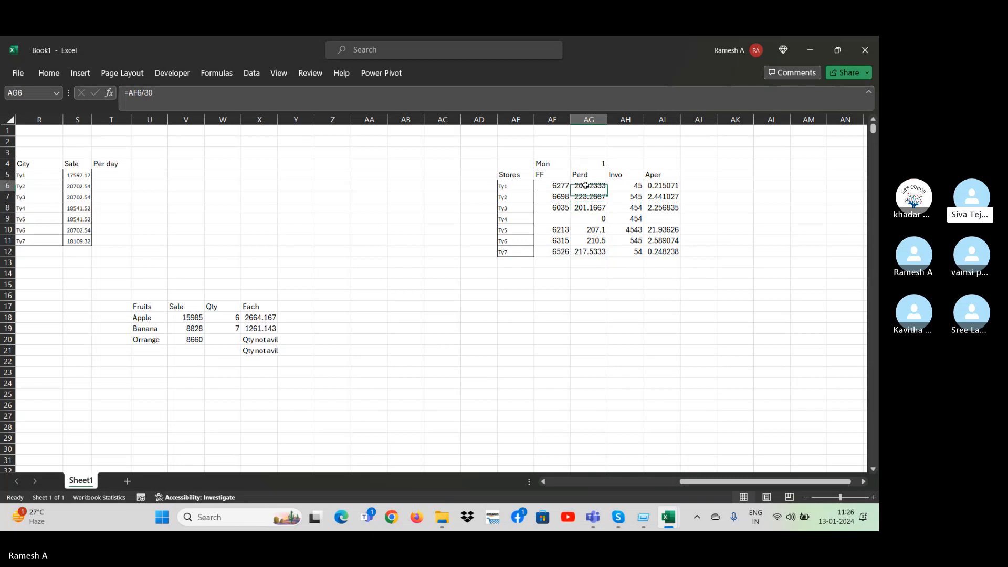
{"action": "left_click", "coordinate": [207, 99]}
{"action": "key", "text": "BackSpace"}
{"action": "key", "text": "BackSpace"}
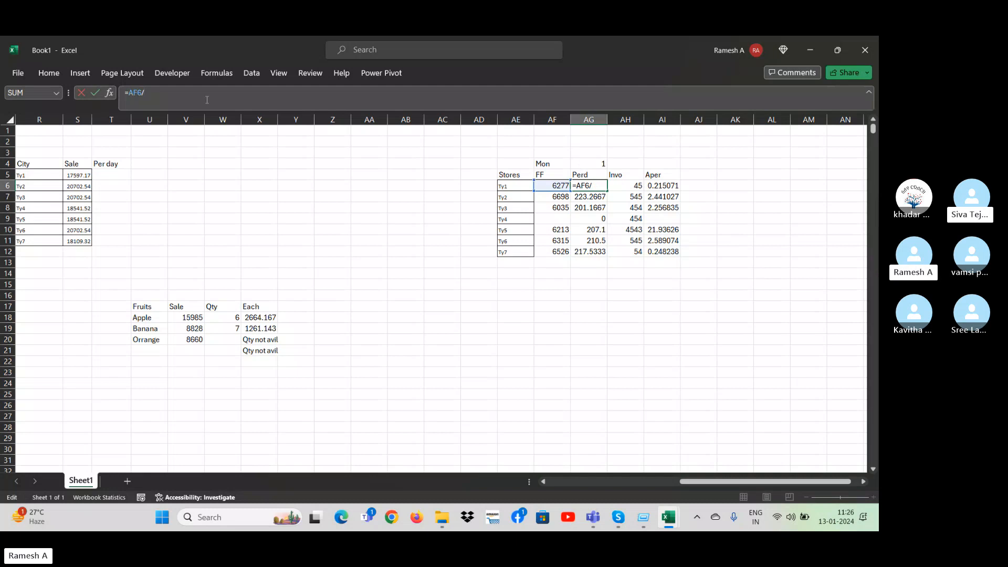
{"action": "type", "text": "30"}
{"action": "key", "text": "ctrl+Return"}
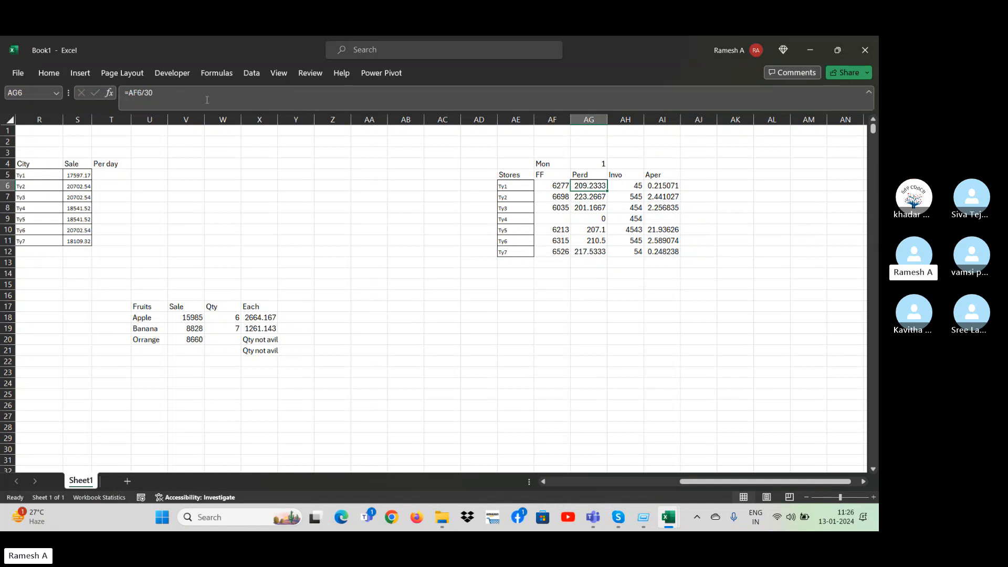
Examine the Aper formula in AI6, the fruit and store name lists, and the empty FF cell of store Ty4.
{"action": "left_click", "coordinate": [672, 185]}
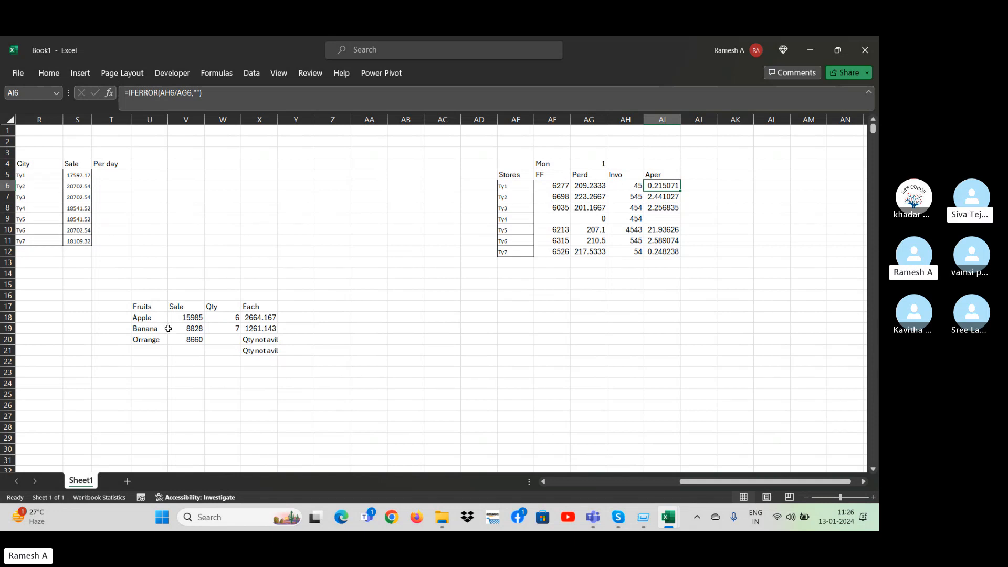
{"action": "left_click_drag", "start_coordinate": [154, 320], "coordinate": [155, 414]}
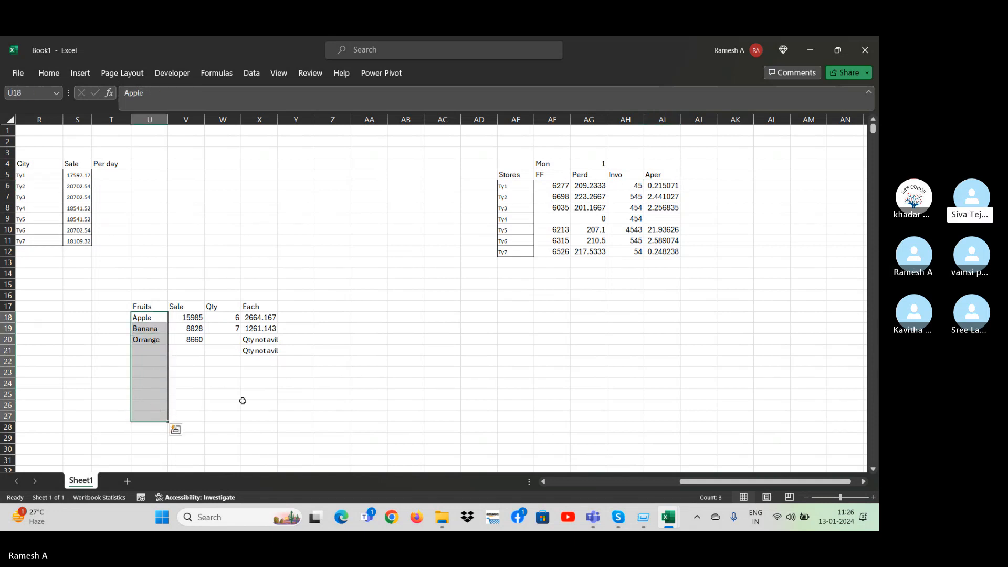
{"action": "left_click", "coordinate": [255, 402]}
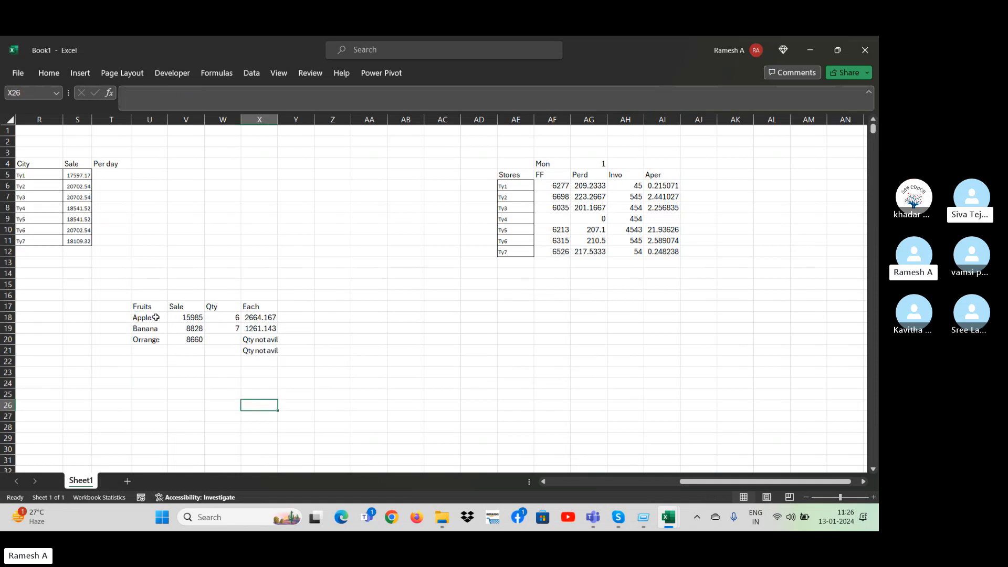
{"action": "left_click_drag", "start_coordinate": [148, 318], "coordinate": [156, 415]}
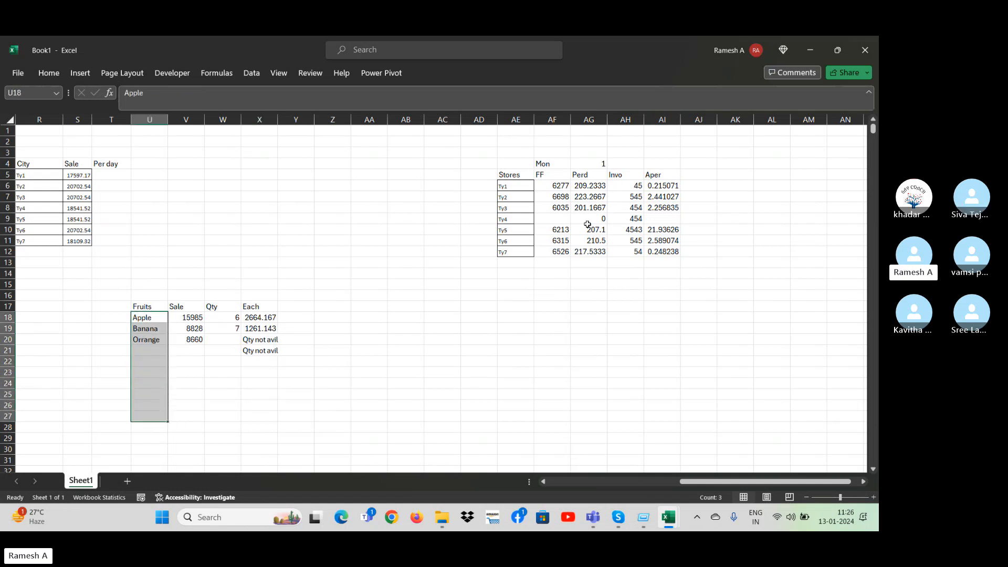
{"action": "left_click_drag", "start_coordinate": [515, 187], "coordinate": [522, 252]}
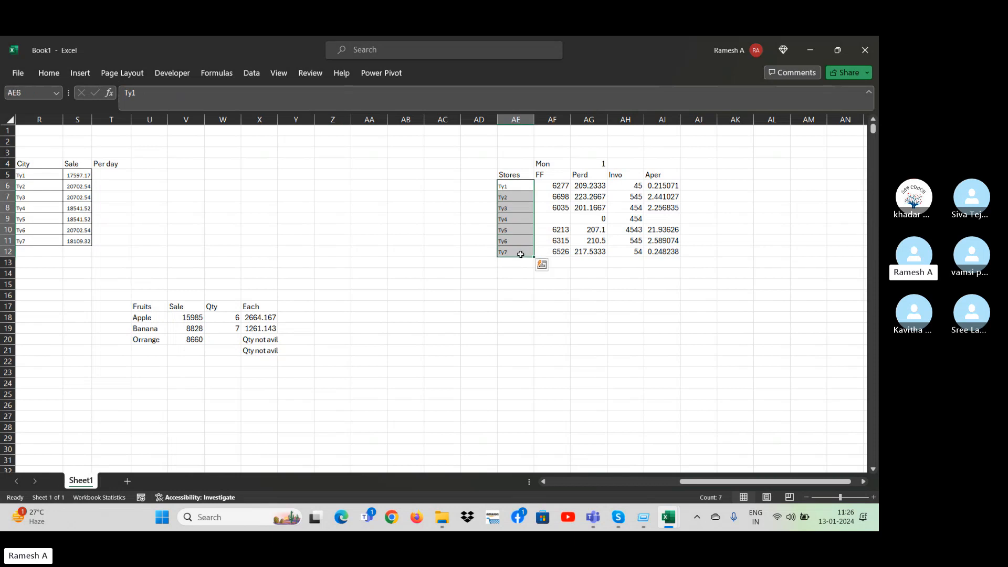
{"action": "left_click", "coordinate": [513, 217]}
{"action": "left_click", "coordinate": [560, 219]}
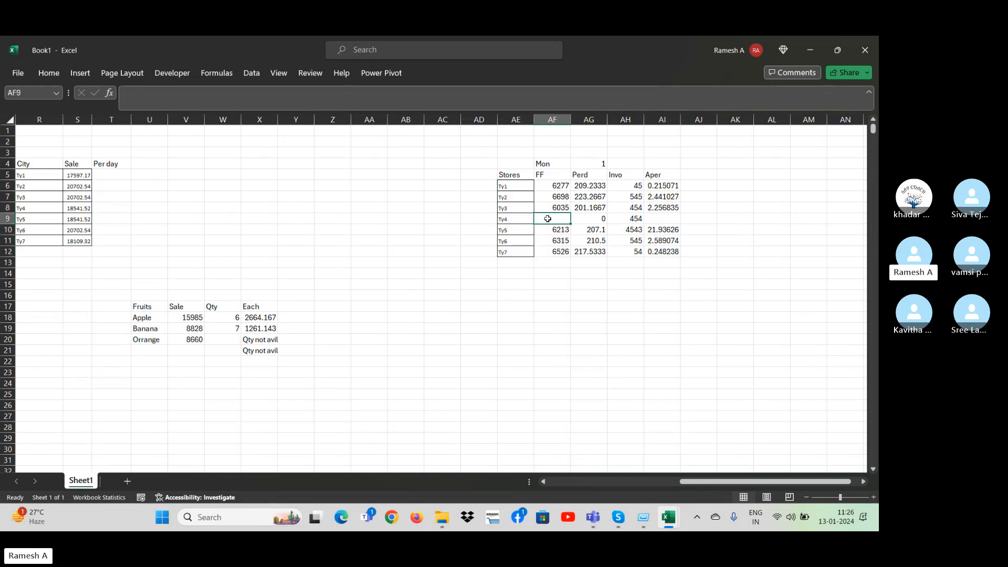
{"action": "left_click", "coordinate": [505, 220]}
{"action": "left_click", "coordinate": [557, 218]}
{"action": "left_click_drag", "start_coordinate": [512, 180], "coordinate": [525, 275]}
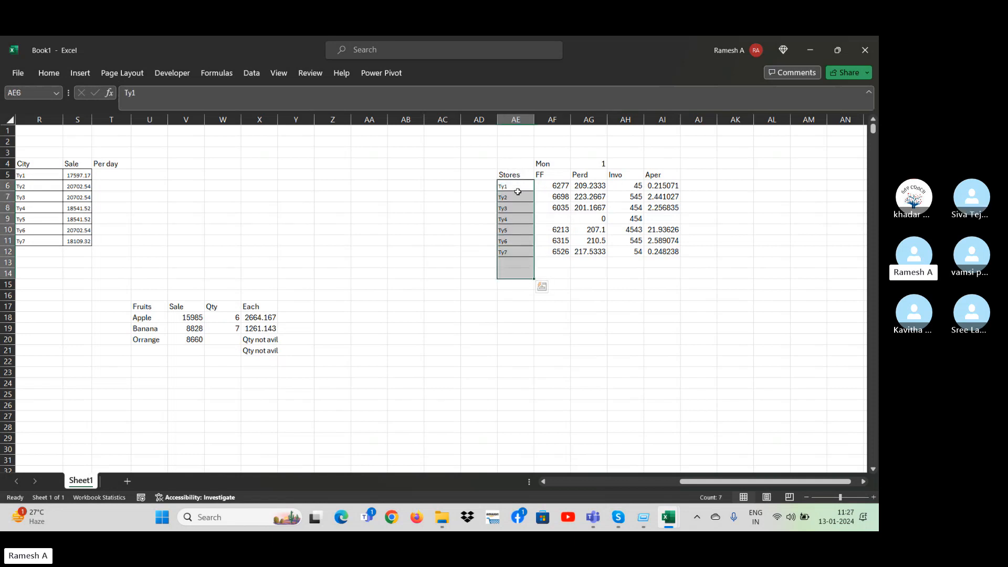
{"action": "left_click", "coordinate": [521, 219]}
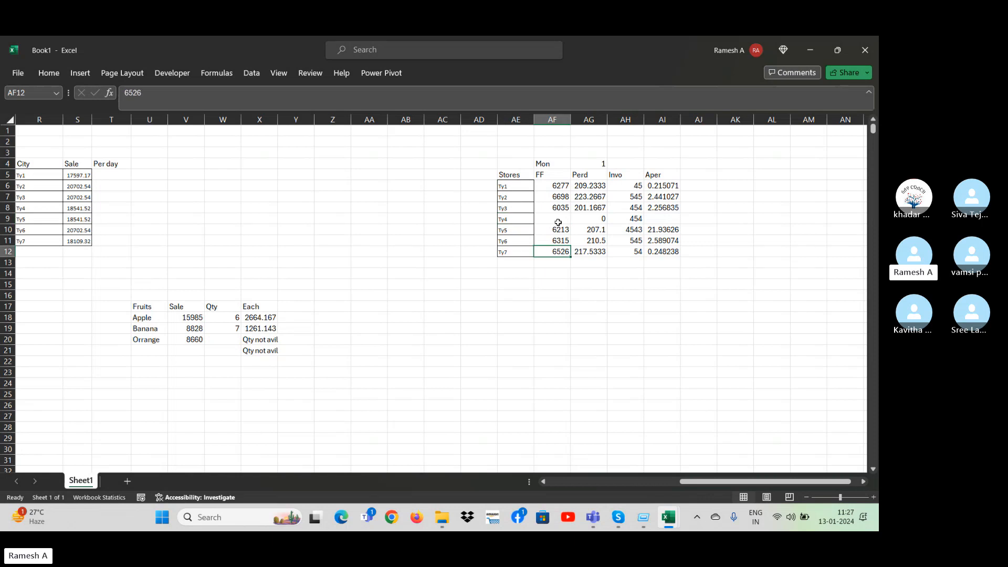
{"action": "left_click", "coordinate": [515, 183]}
{"action": "left_click_drag", "start_coordinate": [516, 184], "coordinate": [521, 274]}
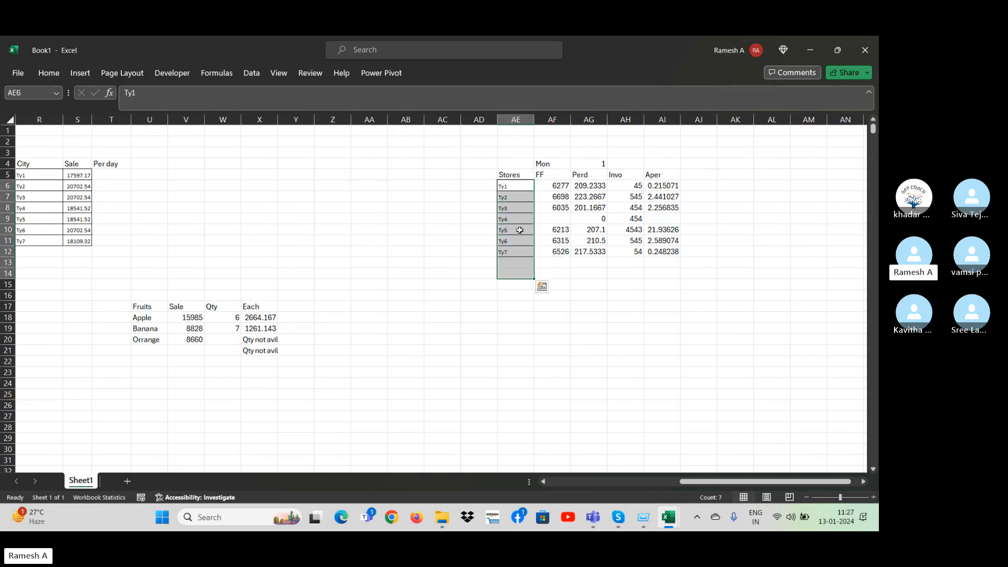
Examine store Ty4's FF cell, Perd formula, Invo value and Aper formula in row 9.
{"action": "double_click", "coordinate": [548, 187]}
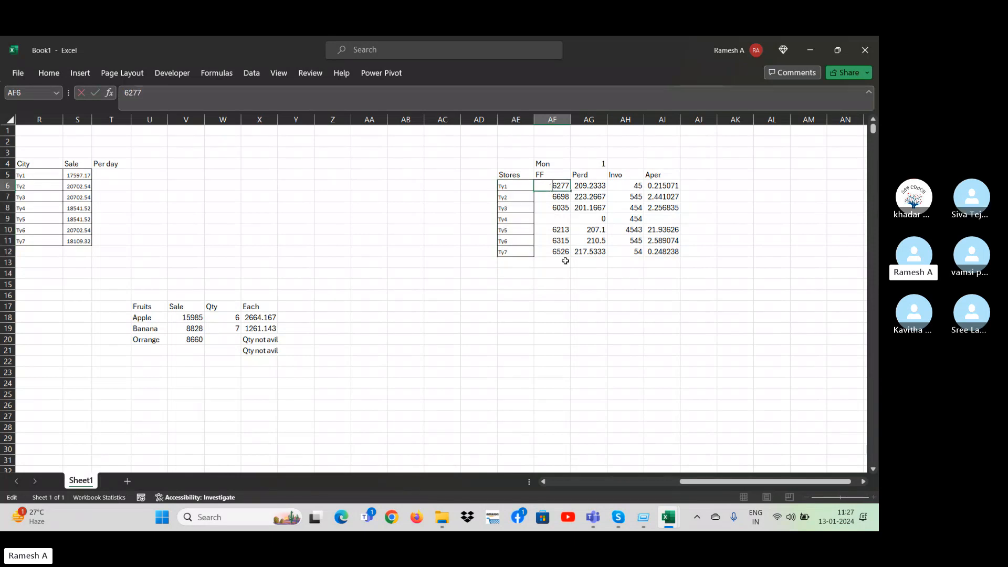
{"action": "left_click", "coordinate": [556, 219]}
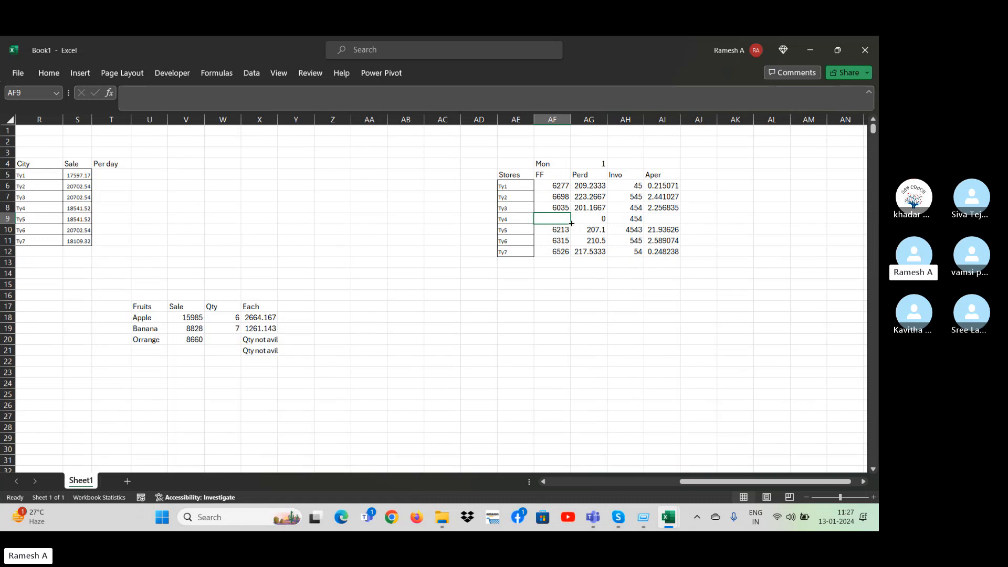
{"action": "double_click", "coordinate": [592, 218]}
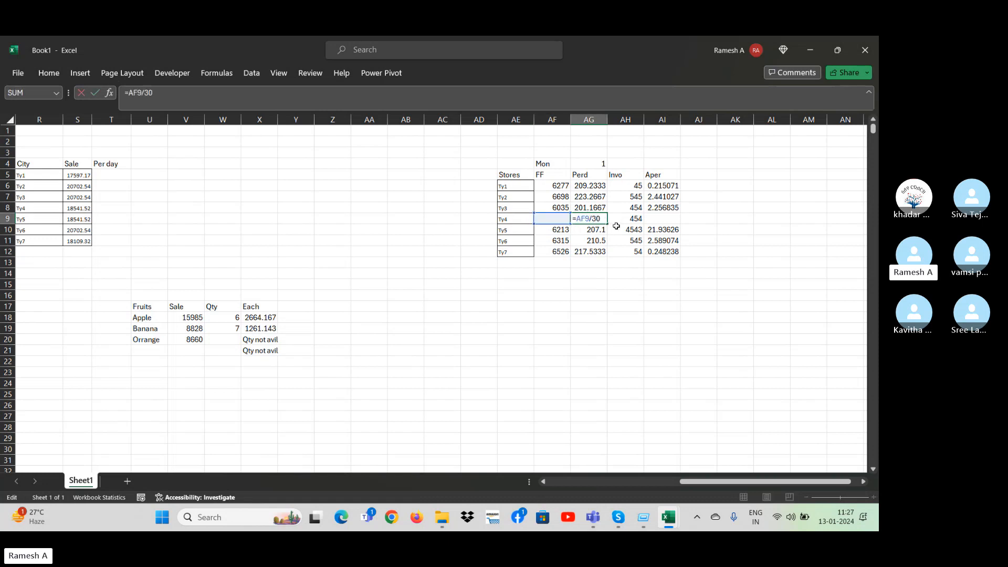
{"action": "left_click", "coordinate": [617, 226]}
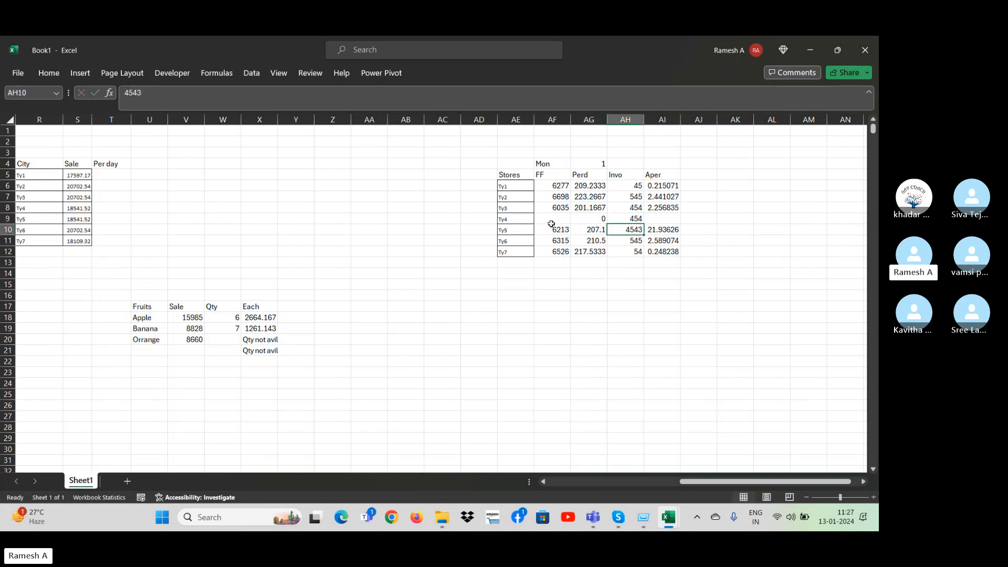
{"action": "double_click", "coordinate": [595, 218]}
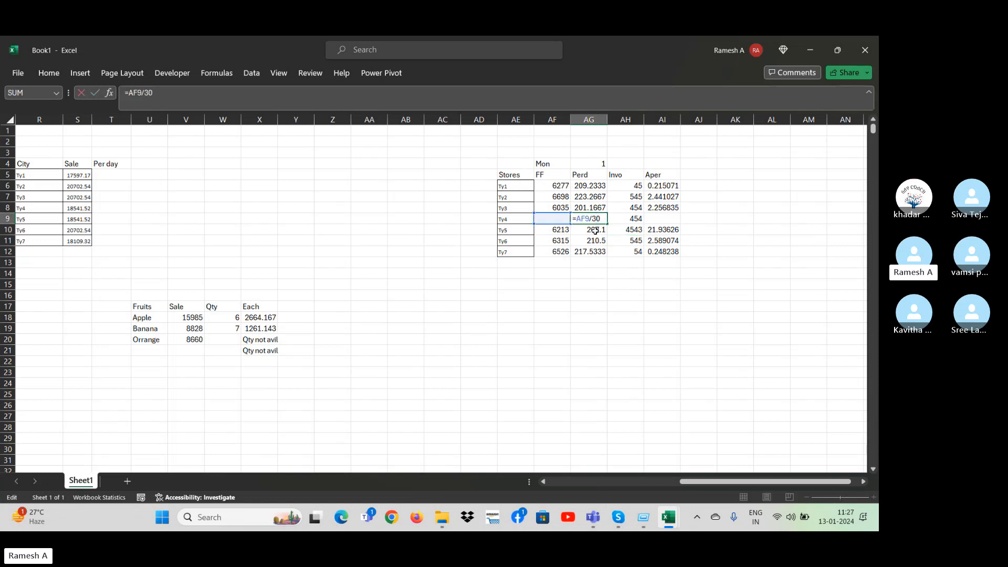
{"action": "key", "text": "Escape"}
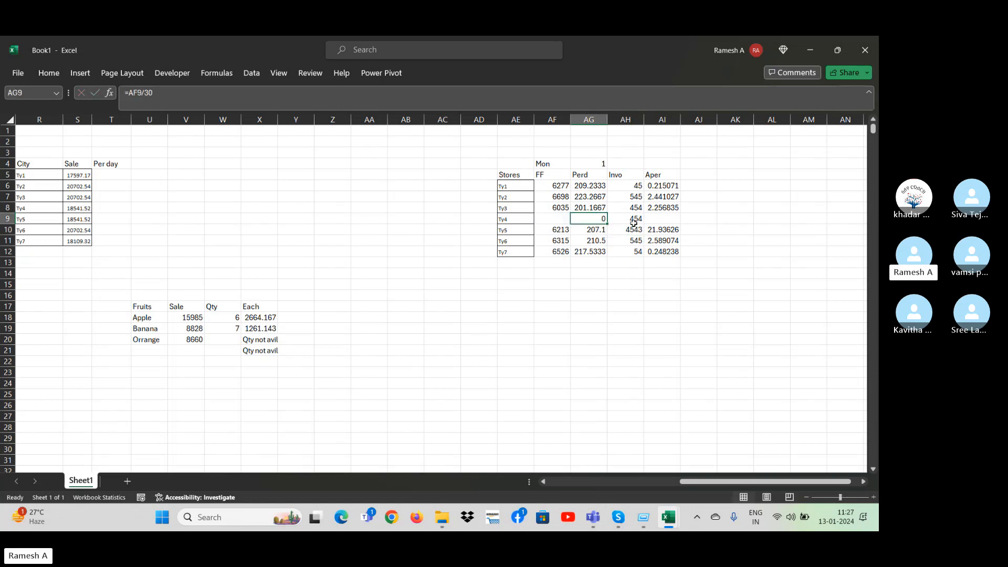
{"action": "double_click", "coordinate": [634, 223]}
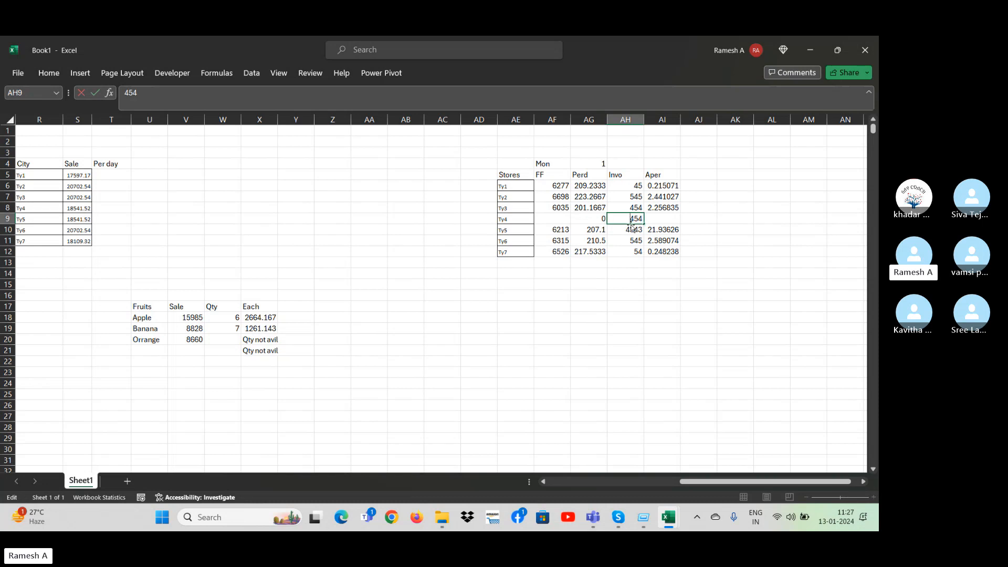
{"action": "left_click", "coordinate": [691, 231]}
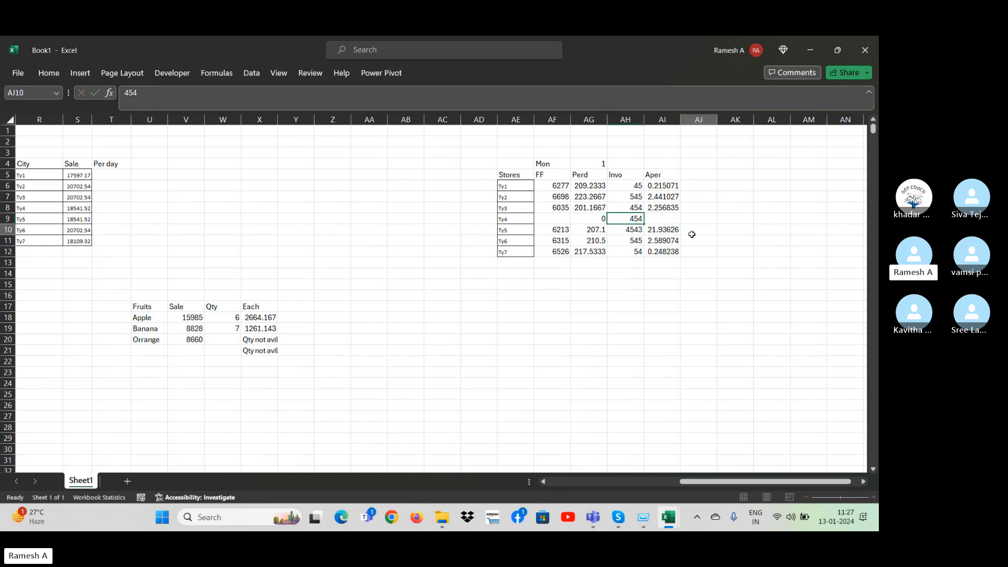
{"action": "left_click", "coordinate": [630, 217]}
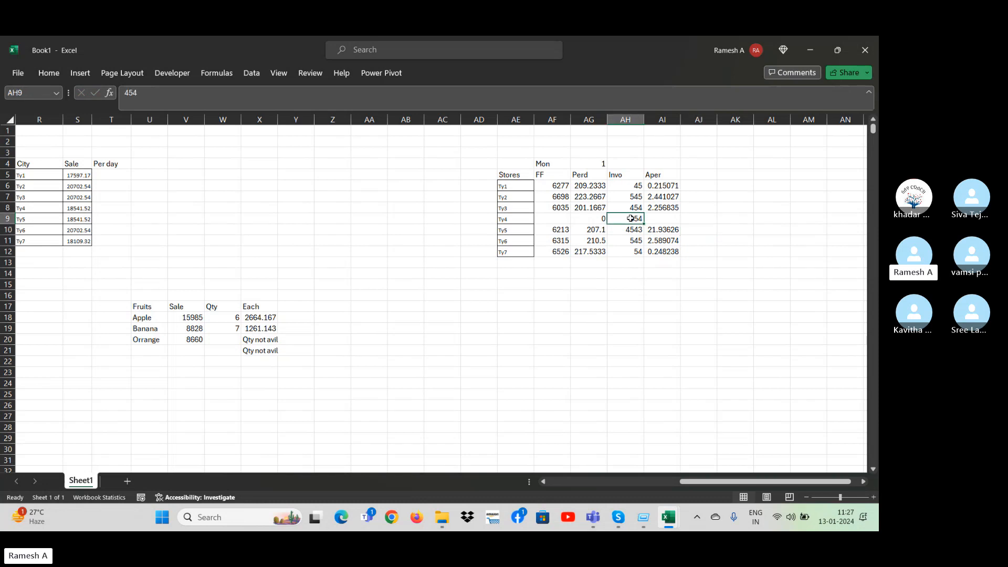
{"action": "left_click", "coordinate": [668, 216]}
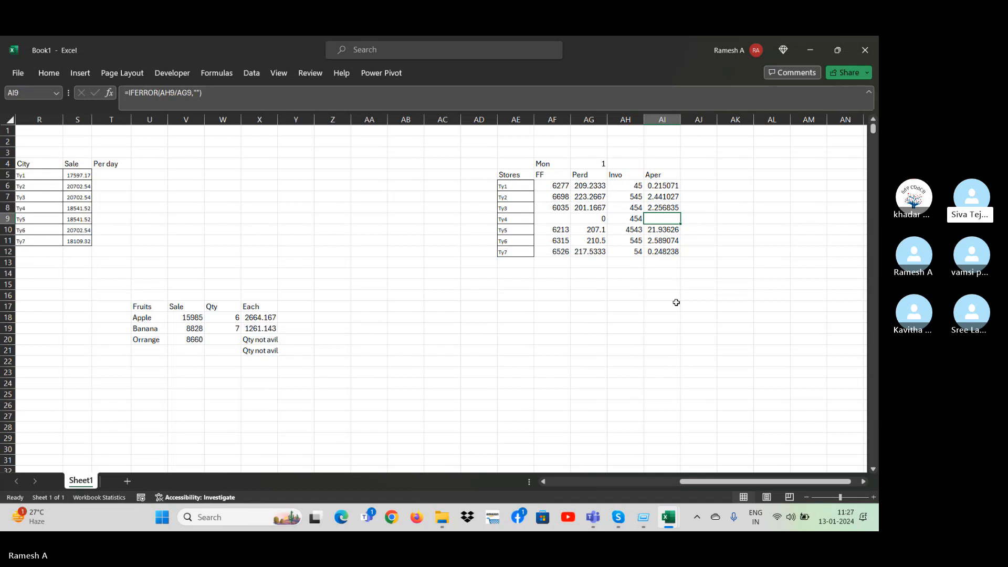
Clear the Invo value of store Ty4 in AH9 and re-enter 454.
{"action": "left_click", "coordinate": [628, 220]}
{"action": "key", "text": "Delete"}
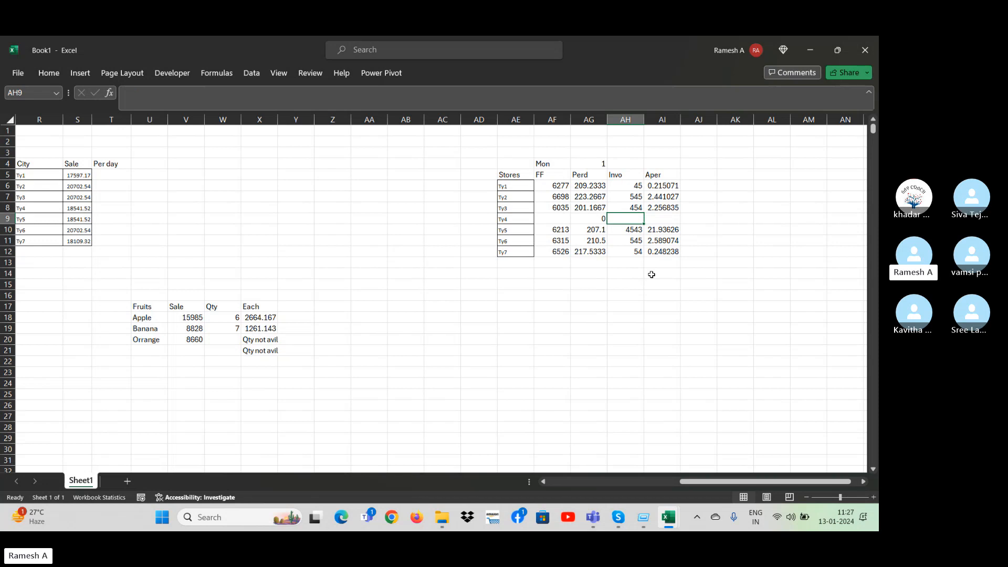
{"action": "type", "text": "454"}
{"action": "key", "text": "Return"}
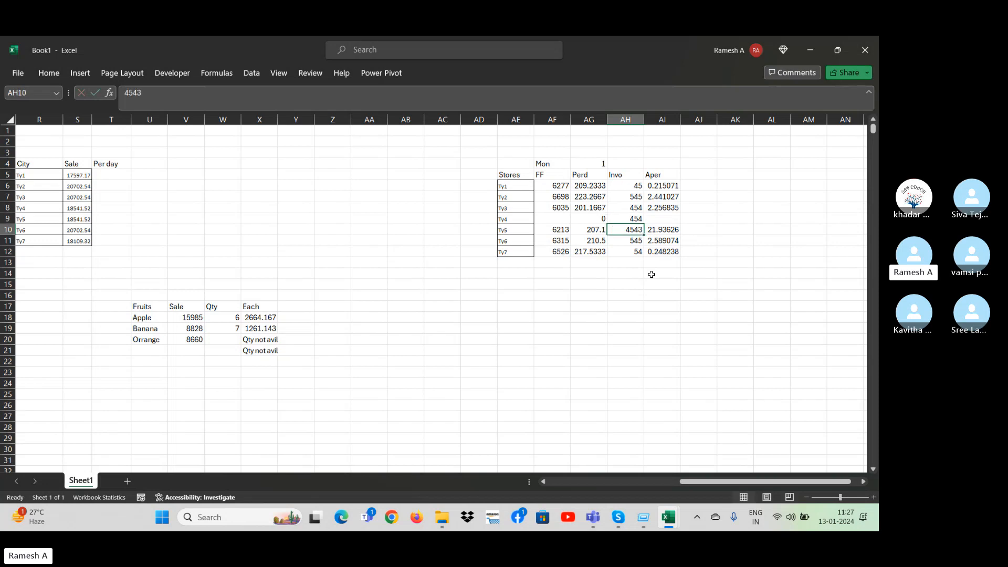
{"action": "key", "text": "Up"}
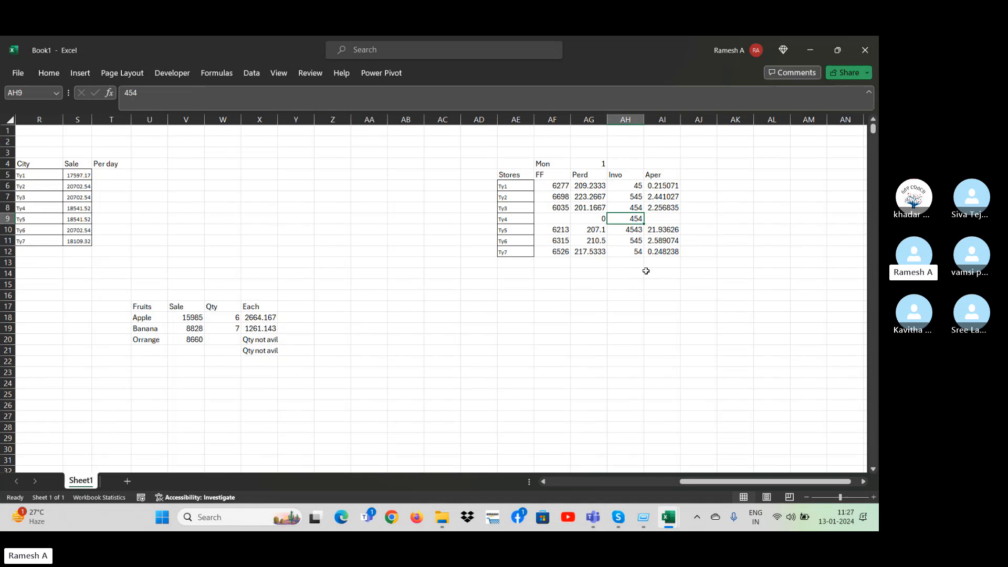
Compare store Ty4's FF, Invo and Aper cells with the IFERROR formula in AI6.
{"action": "left_click", "coordinate": [520, 220]}
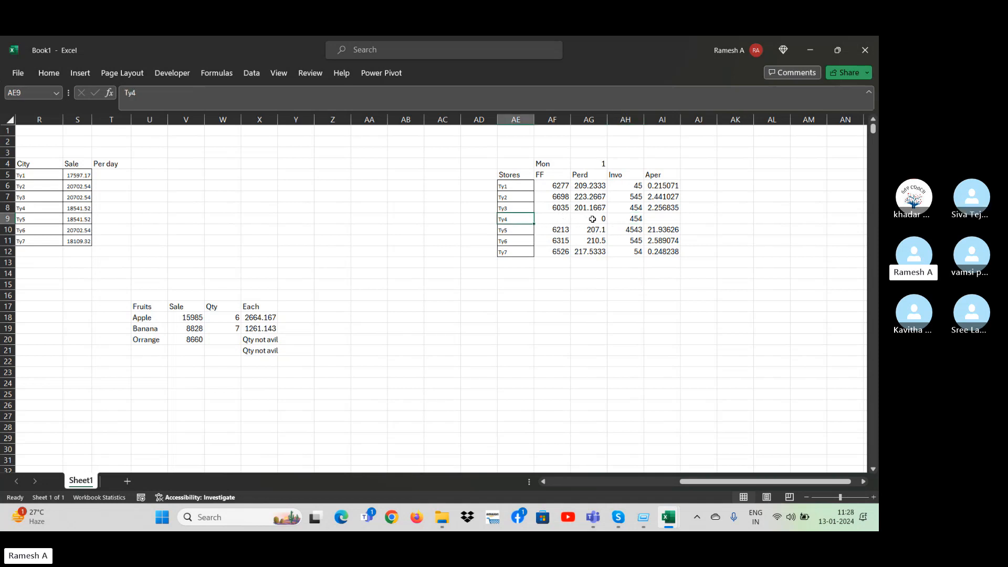
{"action": "left_click", "coordinate": [637, 220]}
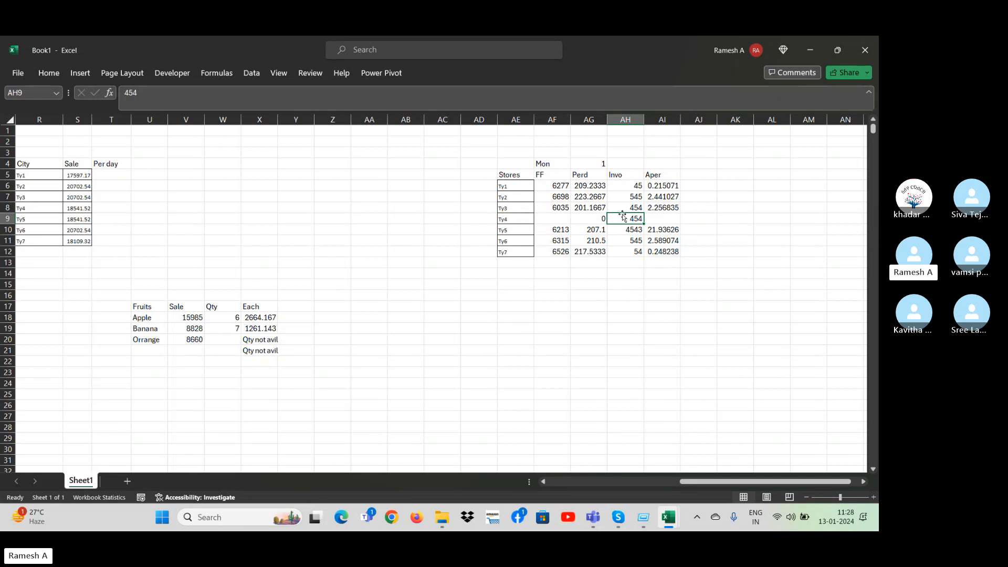
{"action": "left_click", "coordinate": [666, 220]}
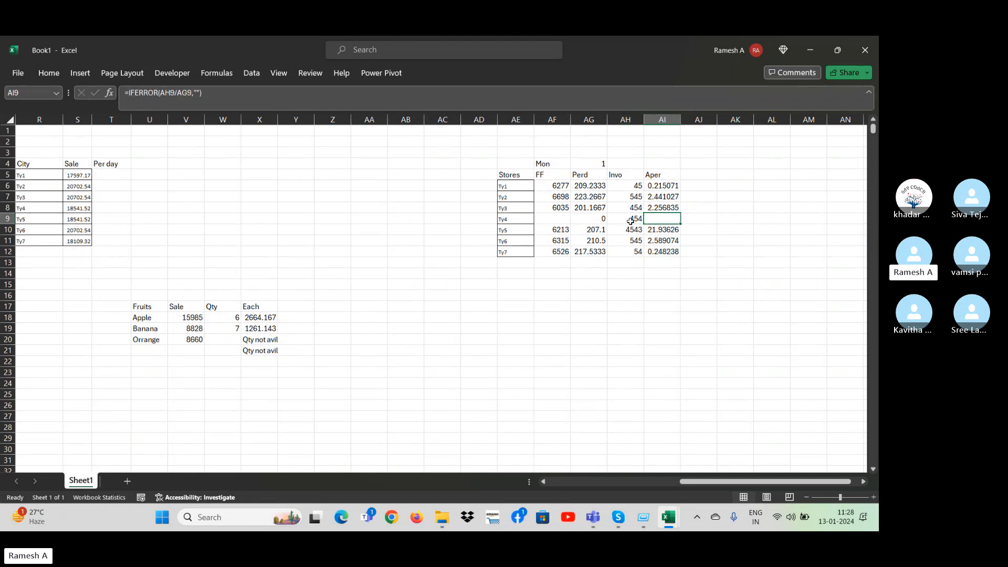
{"action": "double_click", "coordinate": [552, 221]}
{"action": "left_click", "coordinate": [637, 217]}
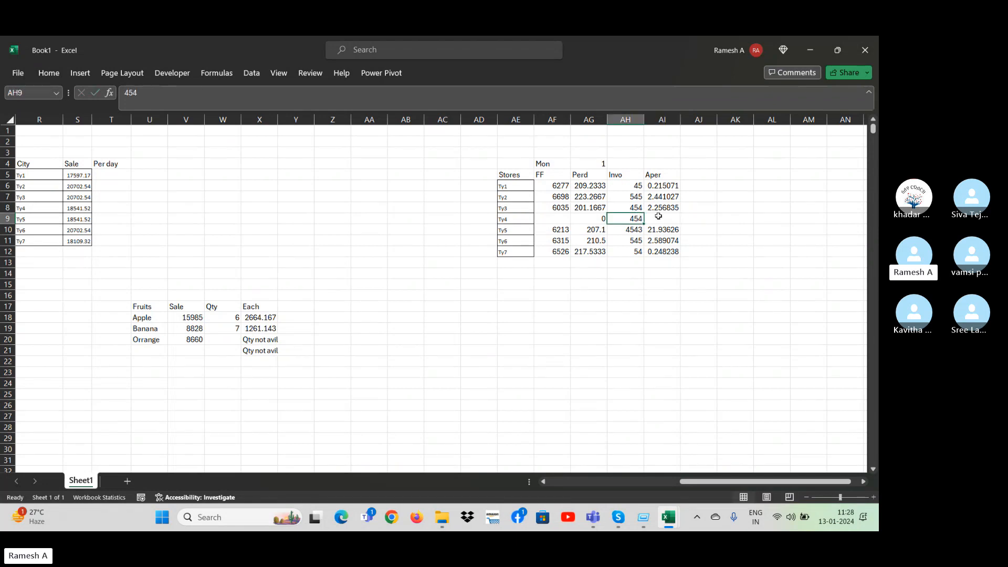
{"action": "left_click", "coordinate": [664, 218]}
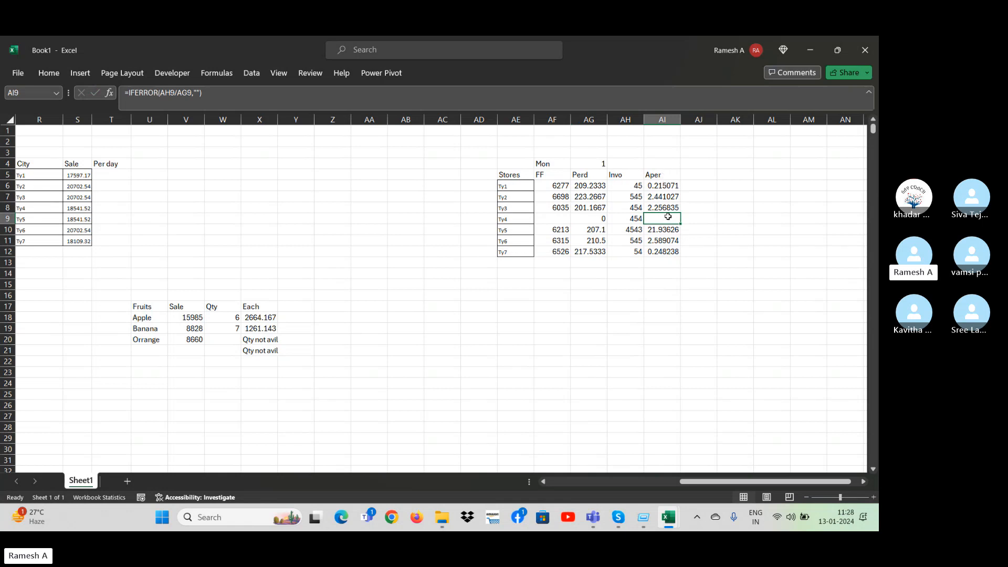
{"action": "left_click", "coordinate": [658, 183]}
{"action": "double_click", "coordinate": [651, 187]}
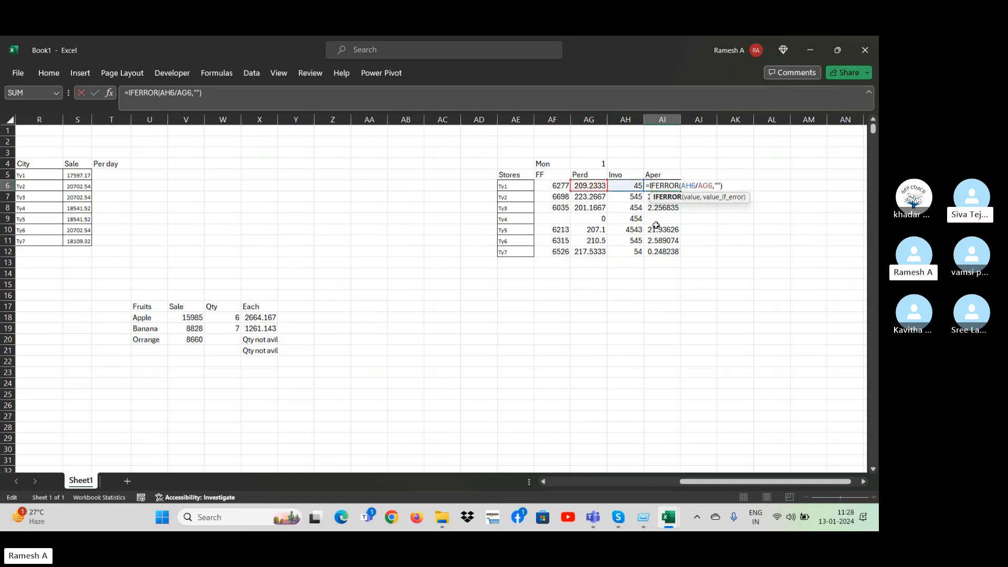
{"action": "key", "text": "Escape"}
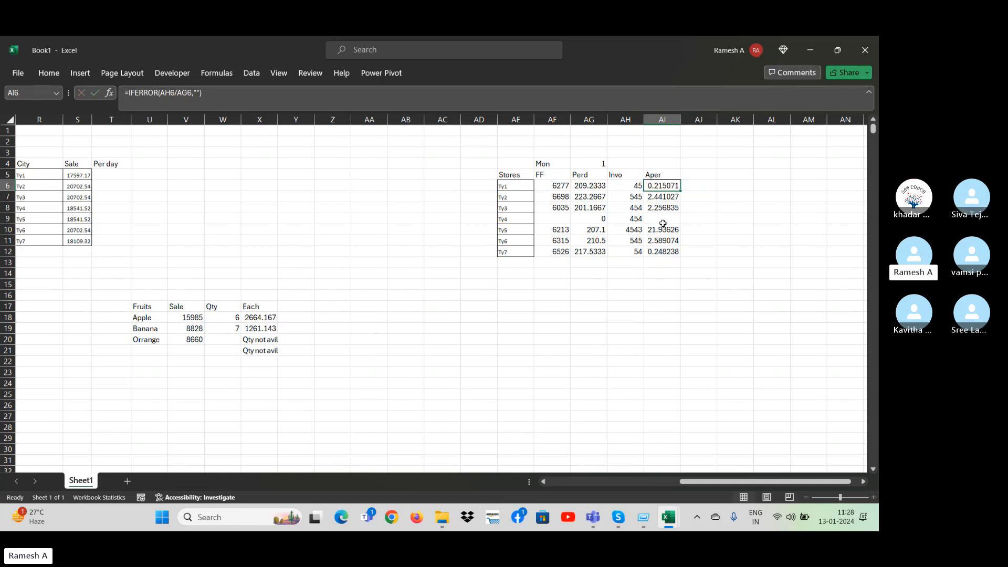
{"action": "left_click", "coordinate": [663, 223]}
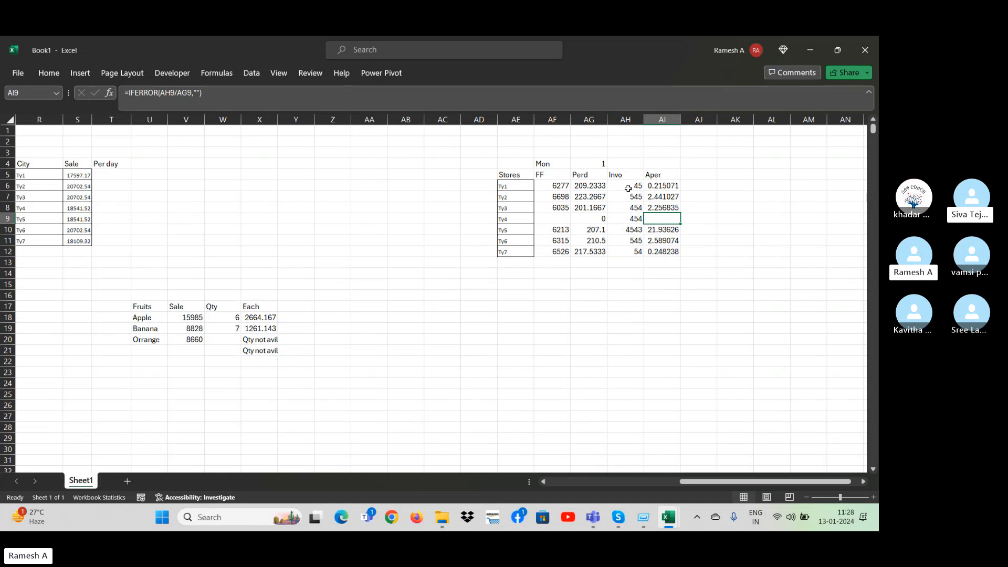
{"action": "left_click", "coordinate": [552, 222]}
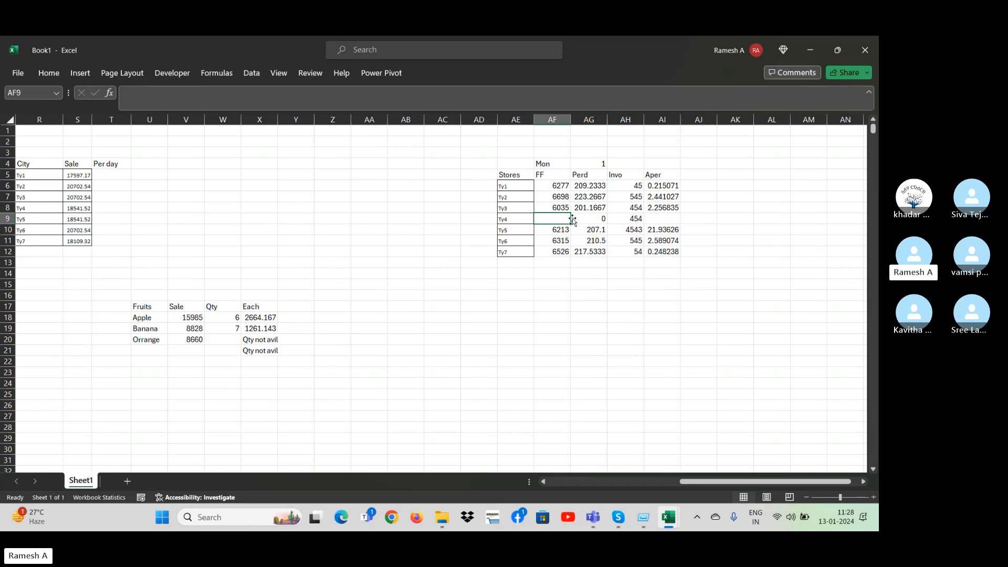
{"action": "left_click", "coordinate": [626, 221]}
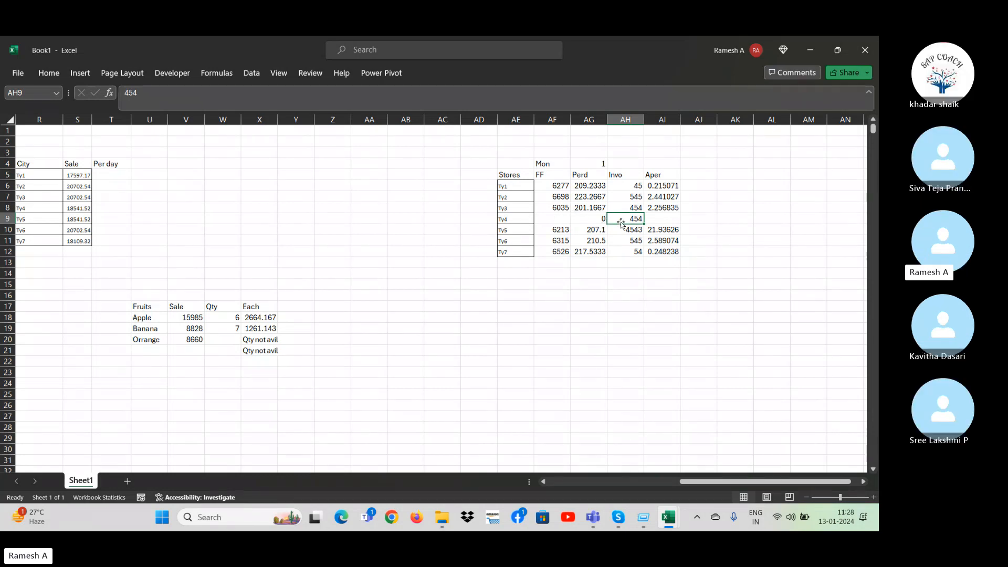
{"action": "left_click", "coordinate": [558, 223]}
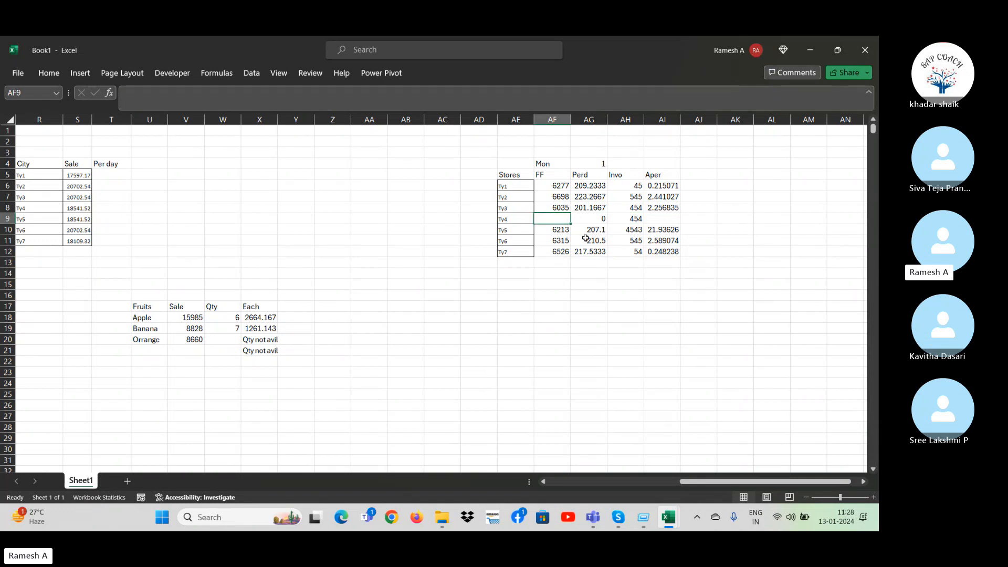
{"action": "left_click", "coordinate": [628, 221]}
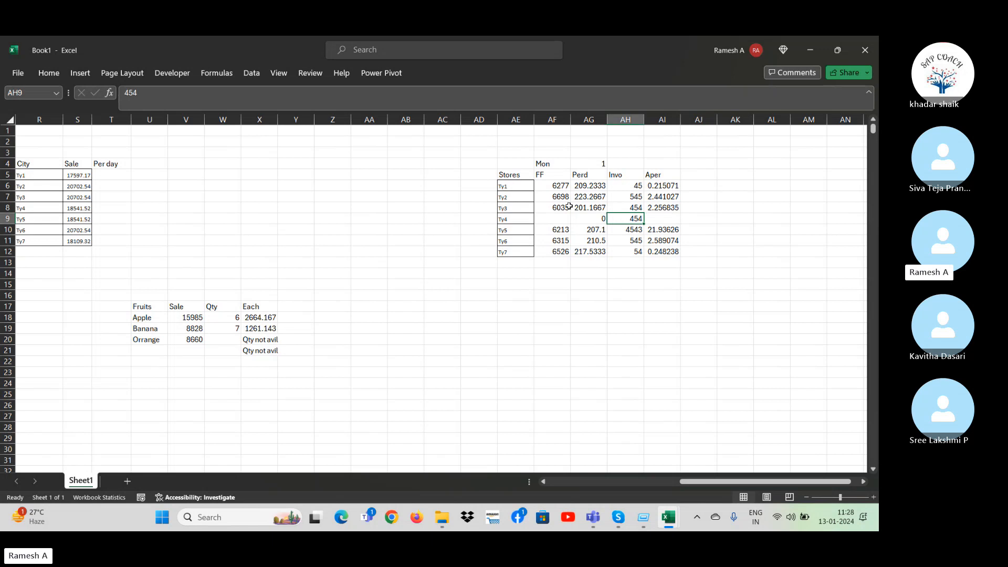
{"action": "left_click", "coordinate": [670, 218]}
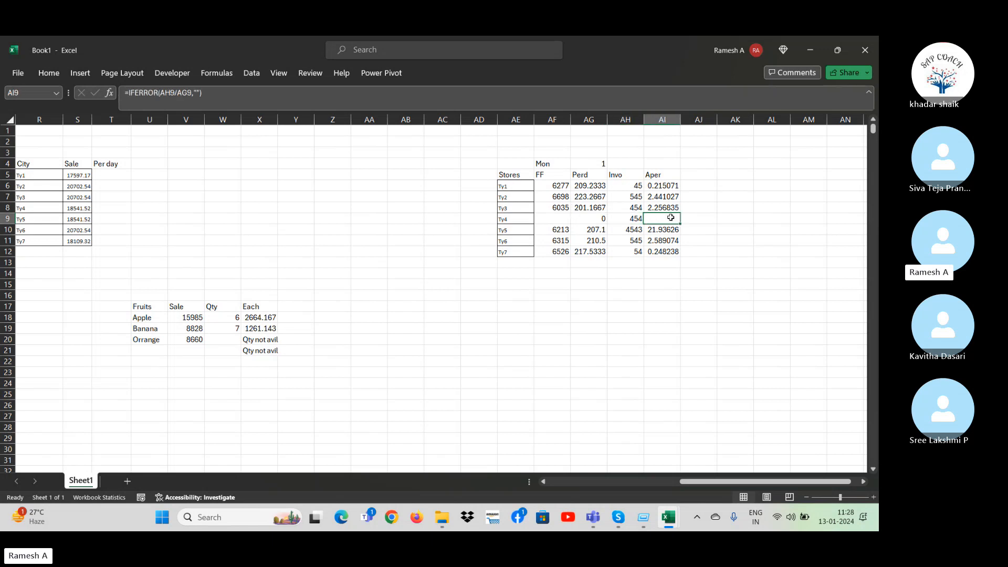
Try to strip the IFERROR wrapper from the Aper formula in AI6, leaving the plain division.
{"action": "left_click", "coordinate": [664, 184]}
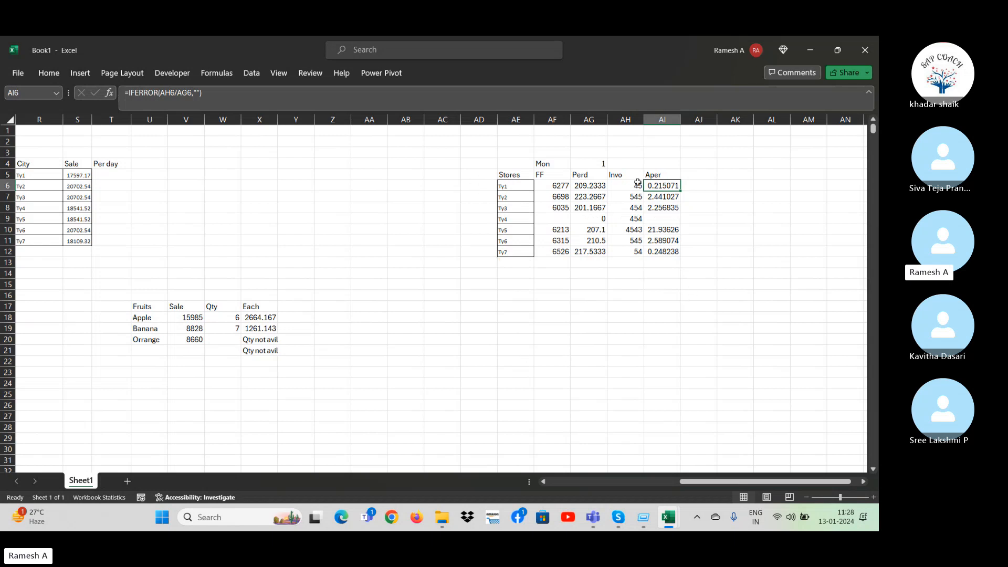
{"action": "left_click", "coordinate": [160, 93]}
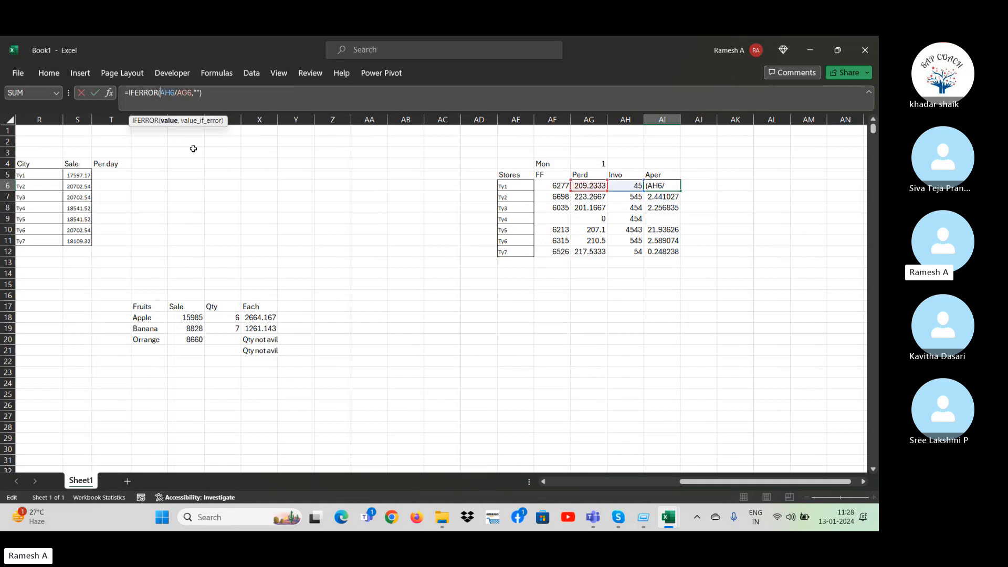
{"action": "key", "text": "BackSpace"}
{"action": "key", "text": "BackSpace"}
{"action": "key", "text": "BackSpace"}
{"action": "key", "text": "BackSpace"}
{"action": "key", "text": "BackSpace"}
{"action": "key", "text": "BackSpace"}
{"action": "key", "text": "BackSpace"}
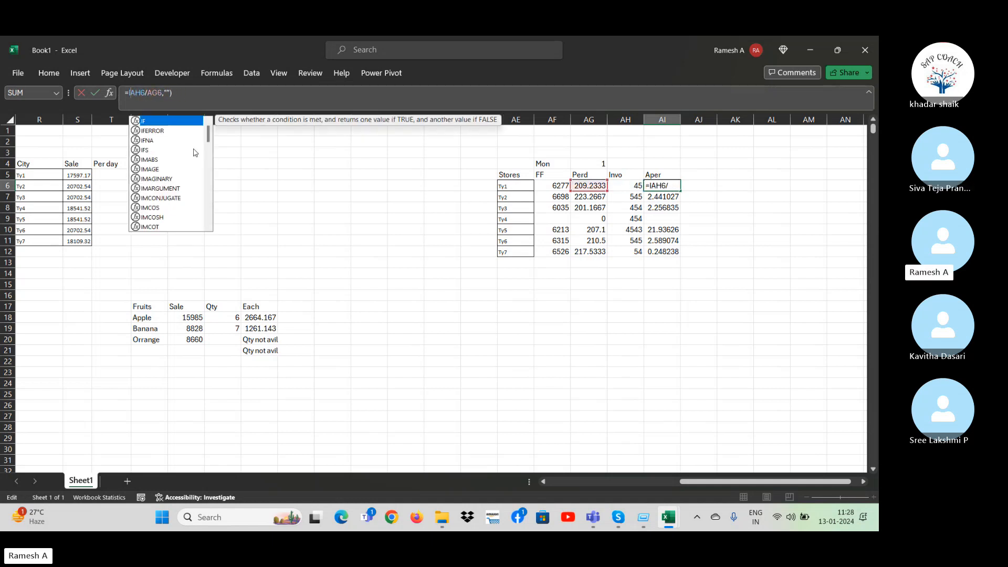
{"action": "key", "text": "Right"}
{"action": "key", "text": "Right"}
{"action": "key", "text": "Right"}
{"action": "key", "text": "Right"}
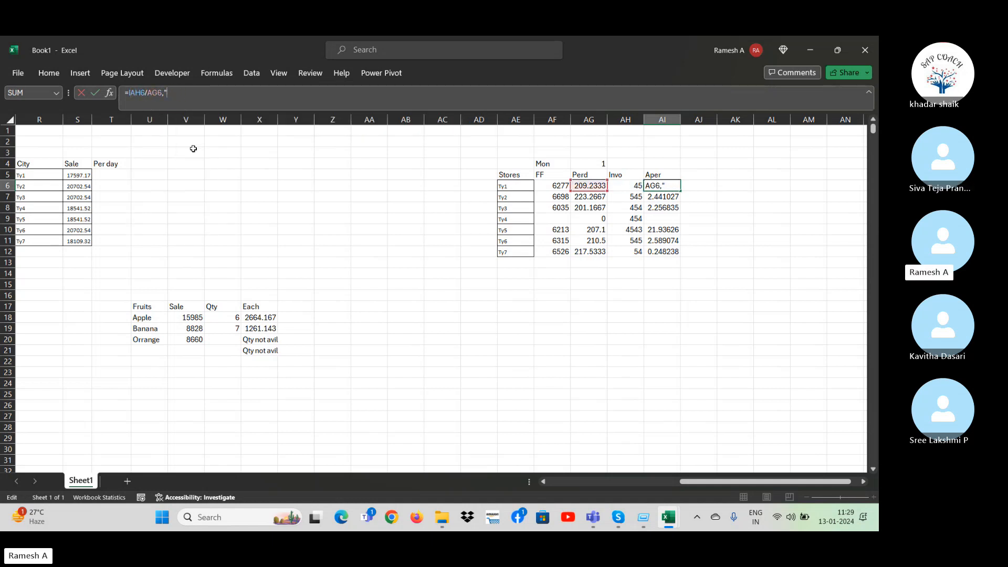
{"action": "key", "text": "Return"}
{"action": "key", "text": "Up"}
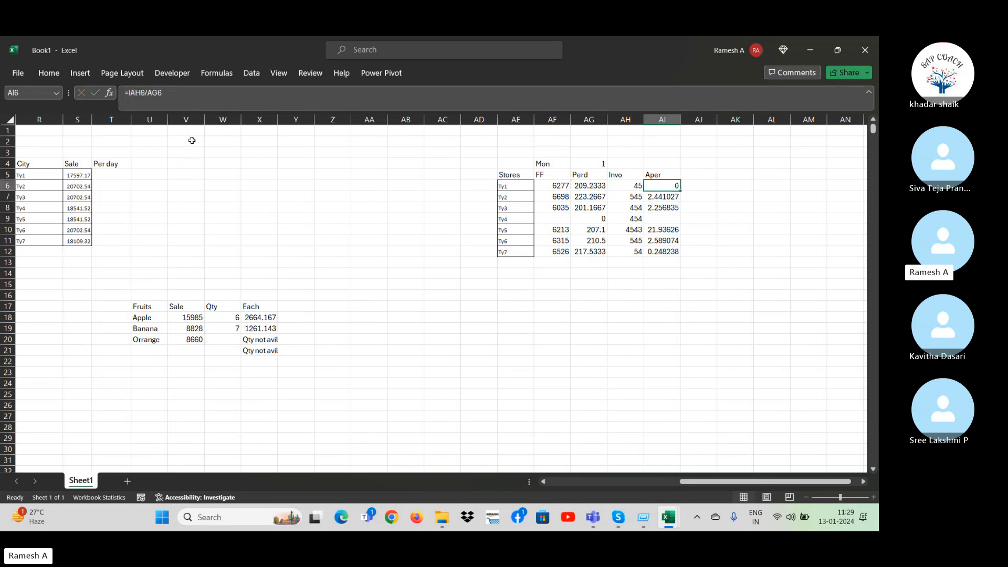
Enter the plain division =AH6/AG6 in AI6 and fill it down the Aper column through AI12.
{"action": "type", "text": "="}
{"action": "key", "text": "Left"}
{"action": "type", "text": "/"}
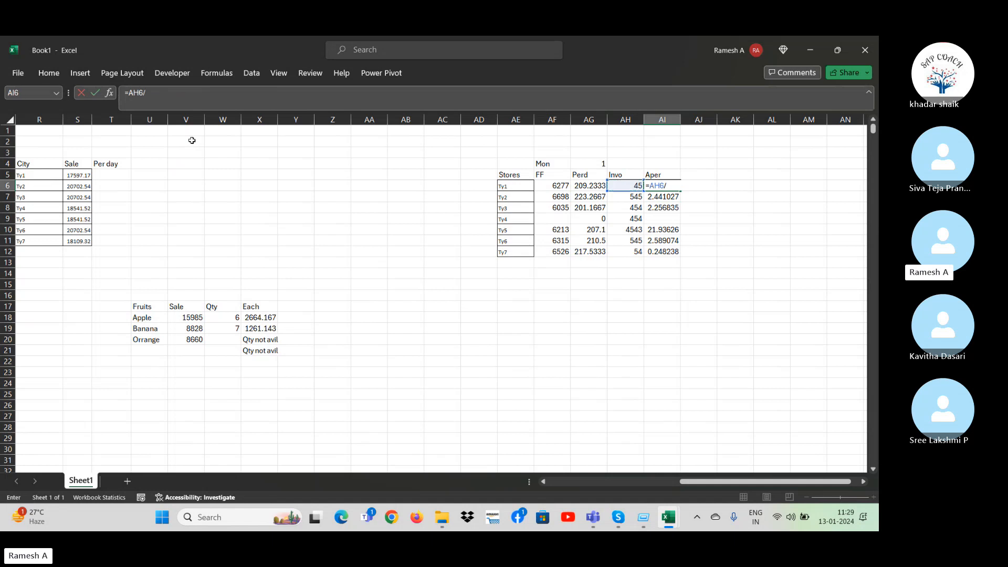
{"action": "key", "text": "Left"}
{"action": "key", "text": "Left"}
{"action": "key", "text": "Return"}
{"action": "key", "text": "Up"}
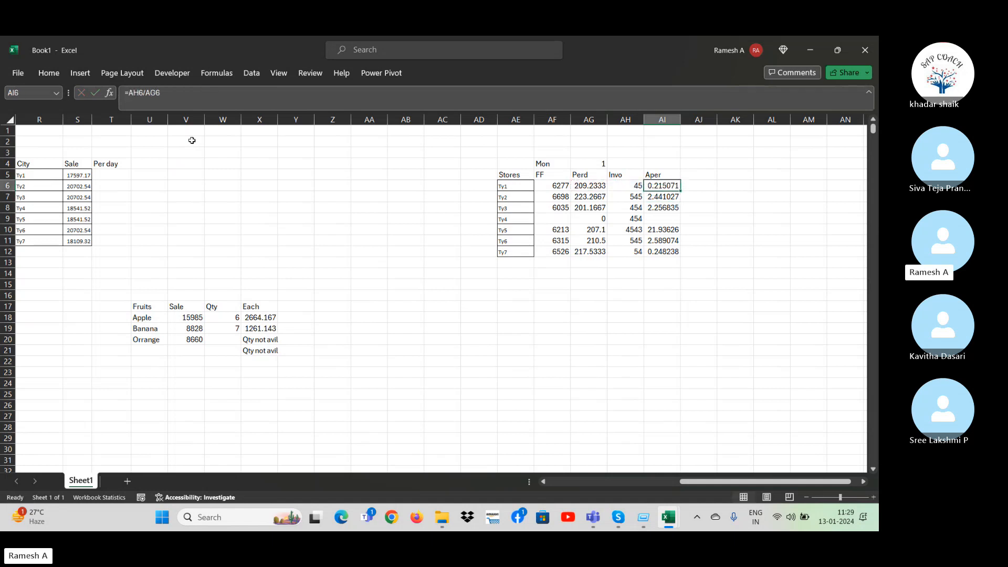
{"action": "key", "text": "ctrl+shift+Down"}
{"action": "key", "text": "ctrl+d"}
Review the Aper results without IFERROR, going up and down the filled cells of column AI.
{"action": "key", "text": "Down"}
{"action": "key", "text": "Down"}
{"action": "key", "text": "Down"}
{"action": "key", "text": "Down"}
{"action": "key", "text": "Down"}
{"action": "key", "text": "Down"}
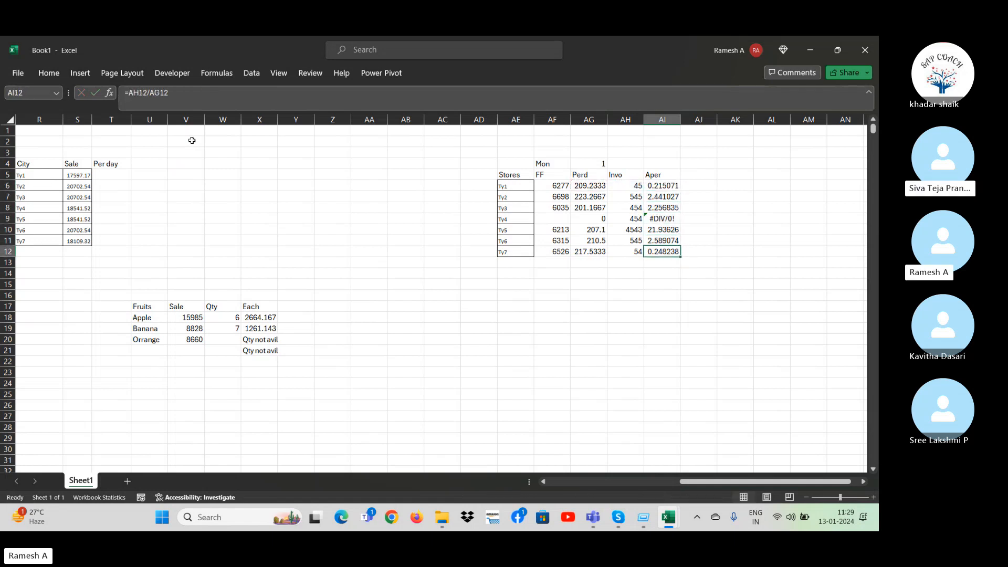
{"action": "key", "text": "Up"}
{"action": "key", "text": "Up"}
{"action": "key", "text": "Up"}
{"action": "key", "text": "Up"}
Total the Aper results in AI13 with =SUM(AI6:AI12) and compare it with store Ty4's formula cell.
{"action": "key", "text": "Up"}
{"action": "key", "text": "Up"}
{"action": "key", "text": "Down"}
{"action": "key", "text": "Down"}
{"action": "key", "text": "Down"}
{"action": "key", "text": "Down"}
{"action": "key", "text": "Down"}
{"action": "key", "text": "Down"}
{"action": "key", "text": "Down"}
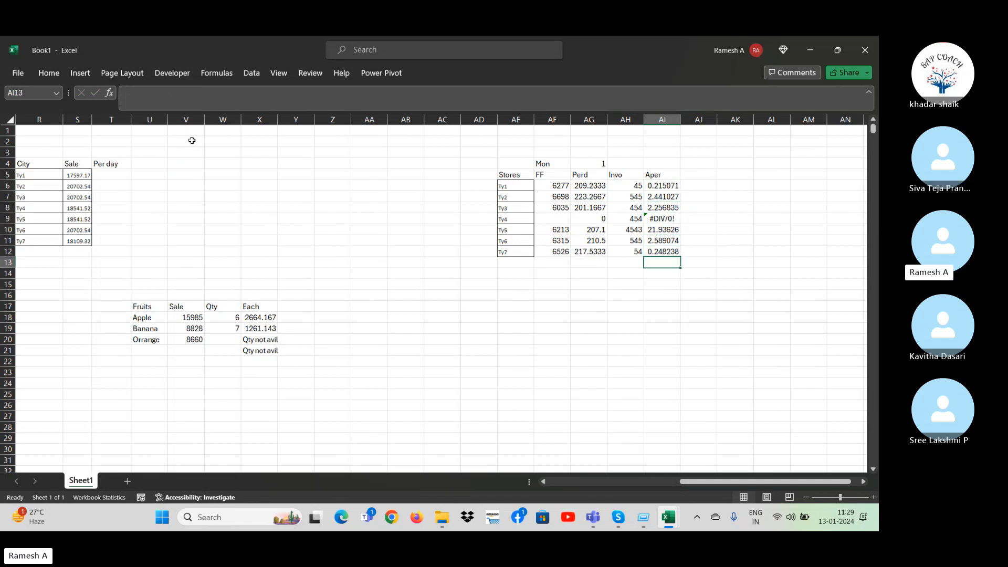
{"action": "type", "text": "=SUM("}
{"action": "key", "text": "Up"}
{"action": "key", "text": "Up"}
{"action": "key", "text": "Up"}
{"action": "key", "text": "Up"}
{"action": "key", "text": "Up"}
{"action": "key", "text": "Up"}
{"action": "key", "text": "Up"}
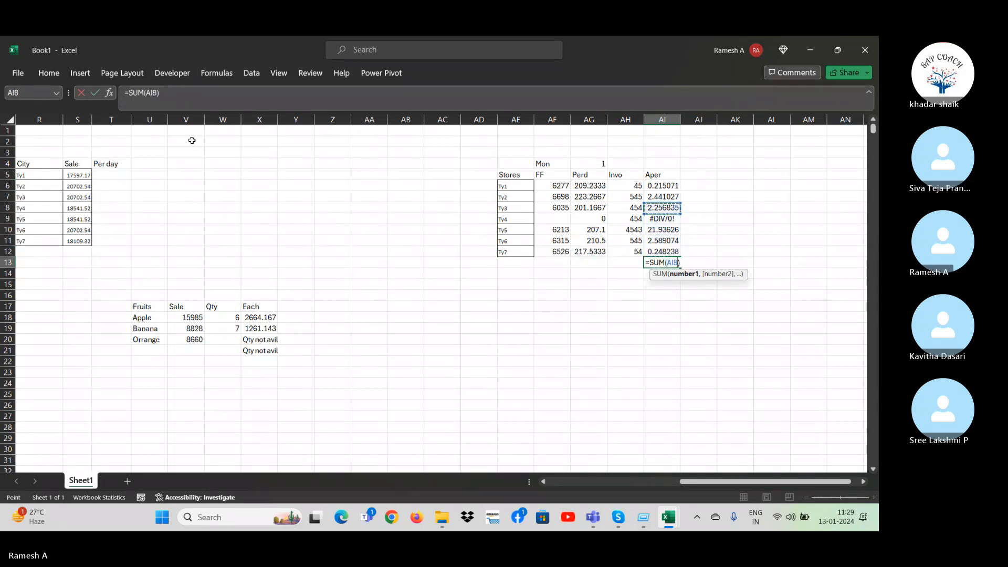
{"action": "key", "text": "shift+Down"}
{"action": "key", "text": "shift+Down"}
{"action": "key", "text": "shift+Down"}
{"action": "key", "text": "shift+Down"}
{"action": "key", "text": "shift+Down"}
{"action": "key", "text": "shift+Down"}
{"action": "key", "text": "Return"}
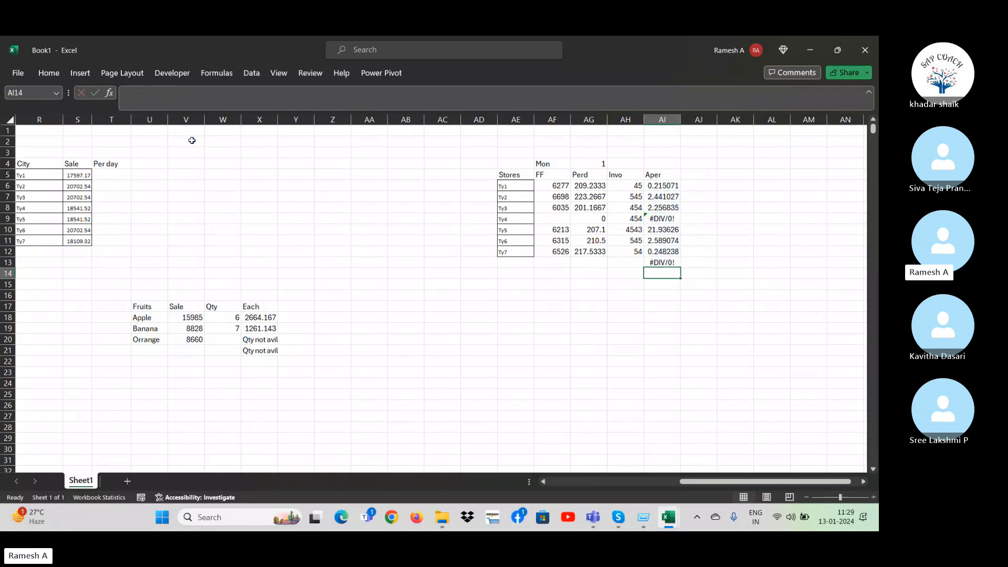
{"action": "key", "text": "Up"}
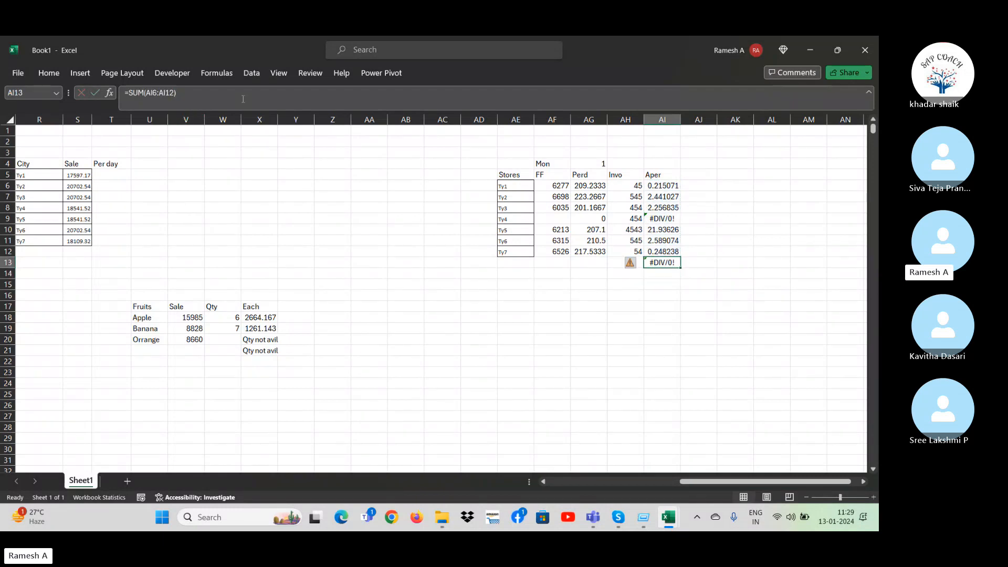
{"action": "left_click", "coordinate": [664, 220]}
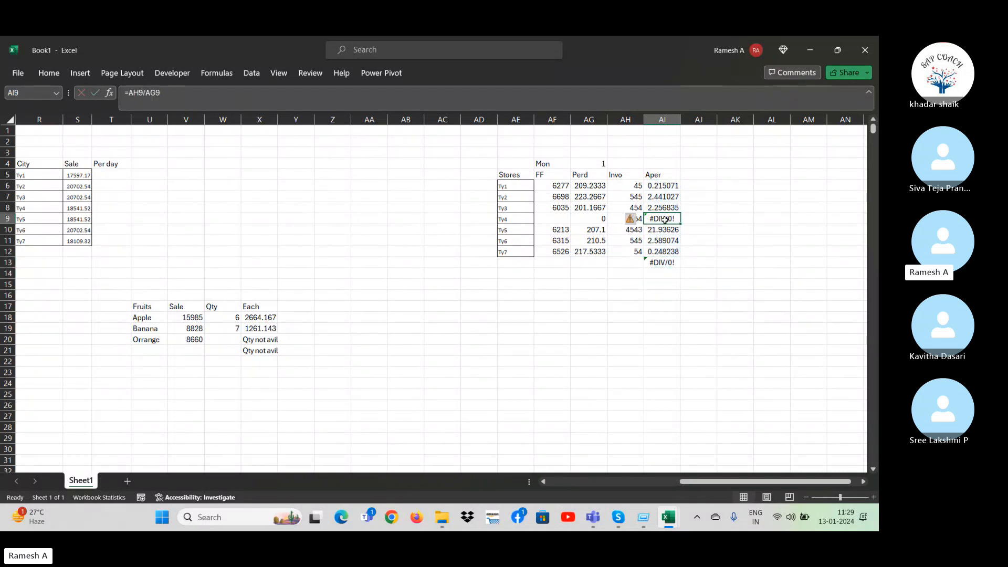
{"action": "left_click", "coordinate": [671, 259]}
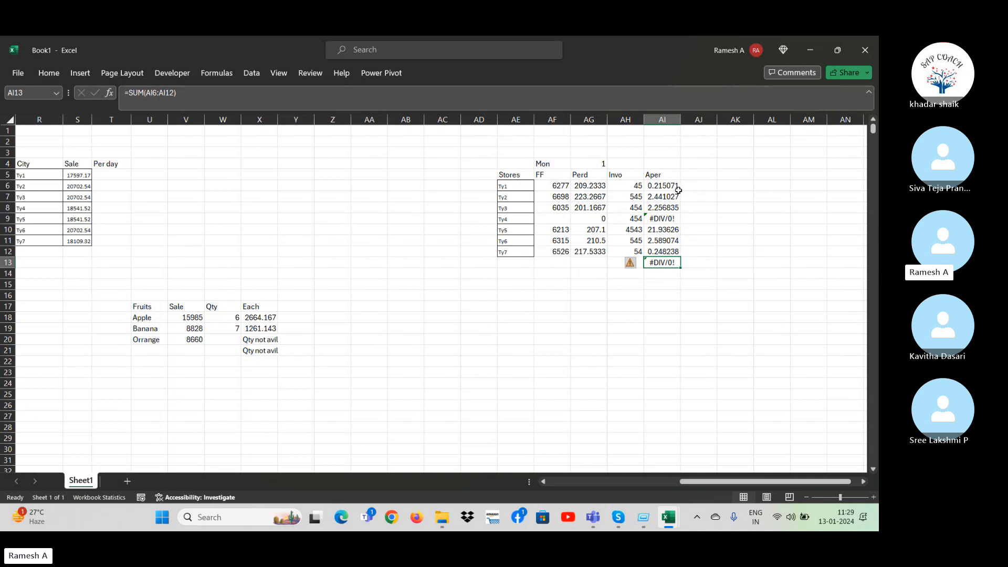
Wrap the AI6 division in IFERROR with an empty-text fallback: =IFERROR(AH6/AG6,"").
{"action": "left_click", "coordinate": [658, 186]}
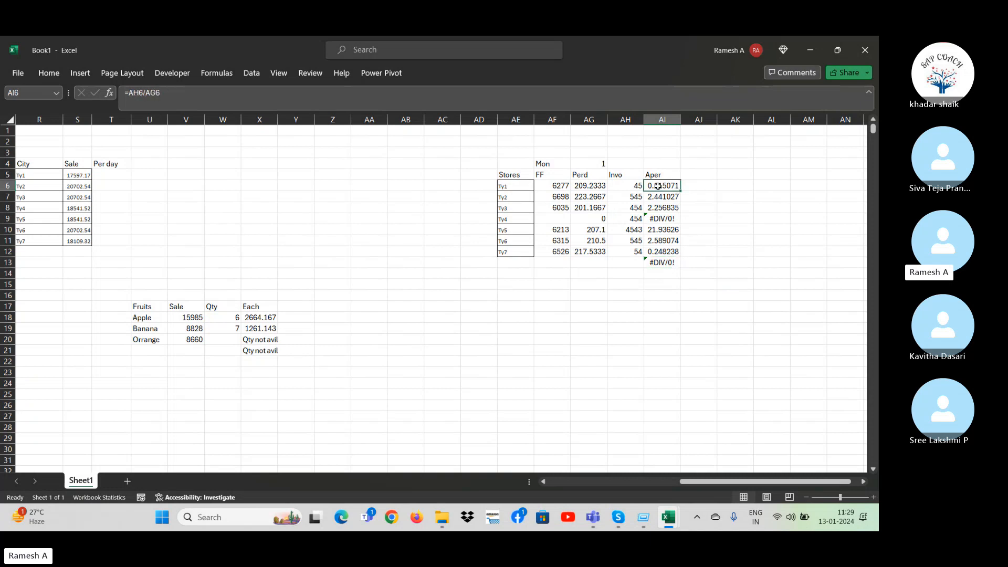
{"action": "left_click", "coordinate": [129, 93]}
{"action": "type", "text": "ife"}
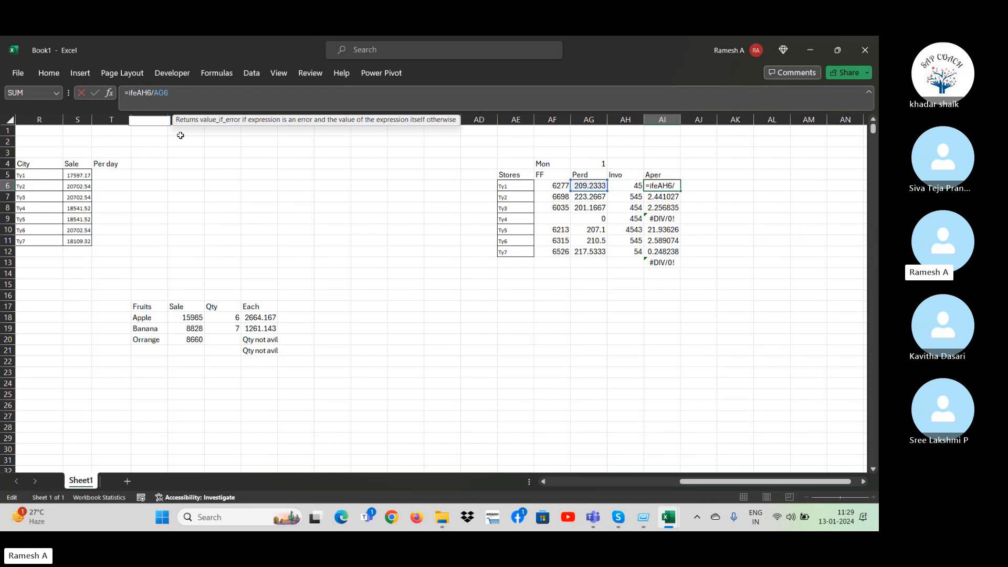
{"action": "type", "text": "rror("}
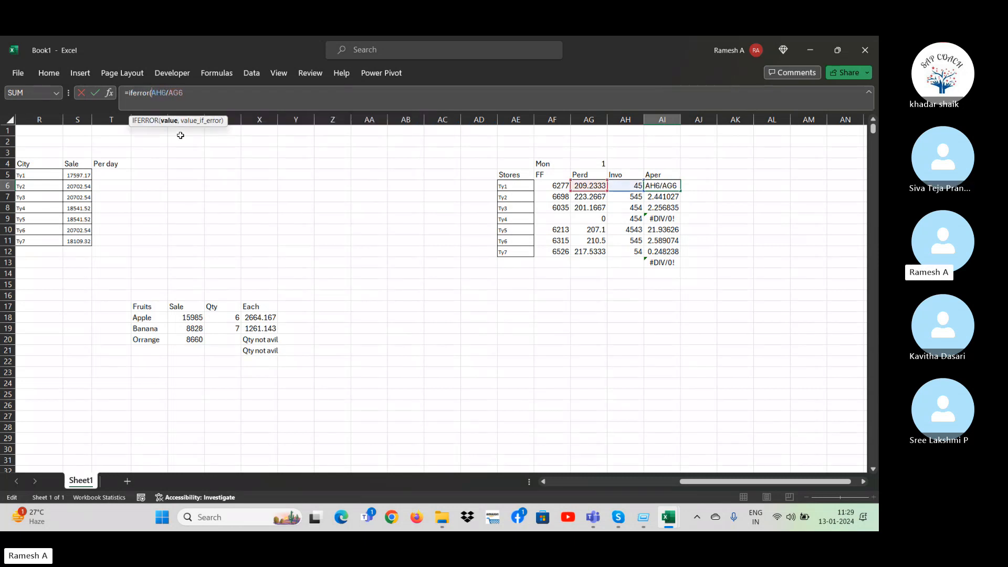
{"action": "left_click", "coordinate": [211, 94]}
{"action": "type", "text": ",\""}
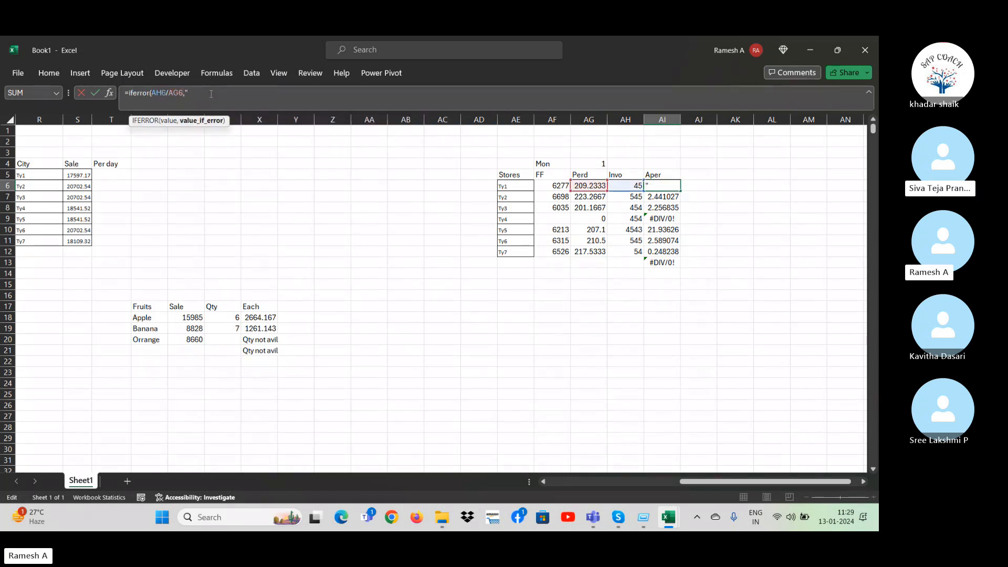
{"action": "type", "text": "\")"}
{"action": "key", "text": "Return"}
Fill the IFERROR formula from AI6 down the Aper column through AI12, leaving the total in AI13 out.
{"action": "key", "text": "Up"}
{"action": "key", "text": "ctrl+shift+Down"}
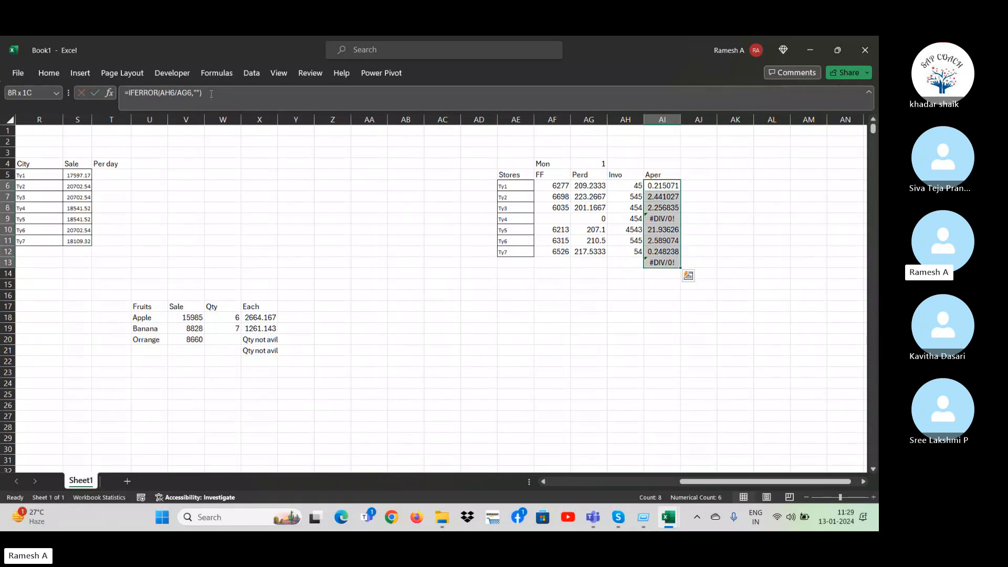
{"action": "key", "text": "shift+Up"}
{"action": "key", "text": "ctrl+d"}
{"action": "key", "text": "Down"}
{"action": "key", "text": "Down"}
{"action": "key", "text": "Down"}
{"action": "key", "text": "Down"}
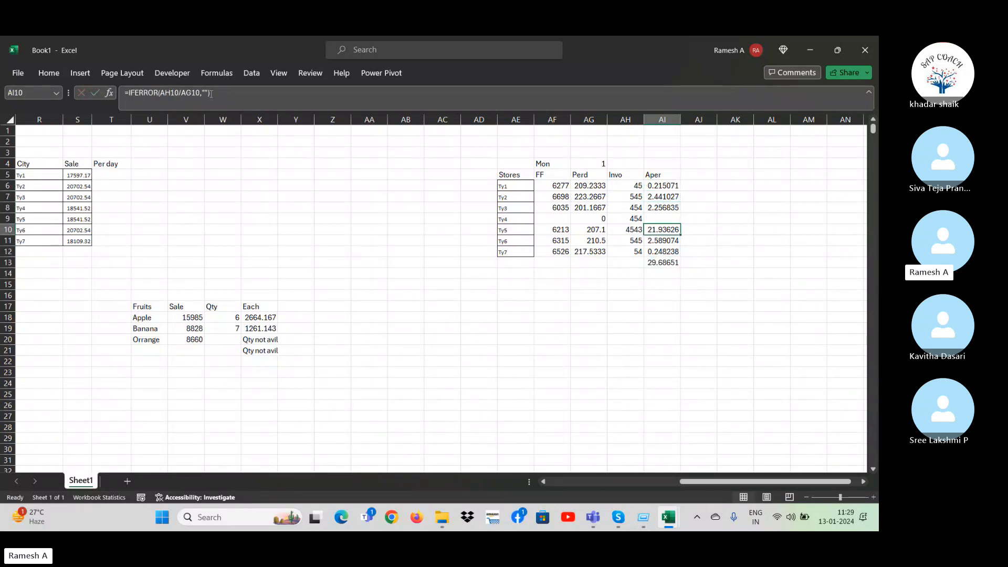
Delete all example columns beyond the sales data, through the sheet's last column, and return to A1.
{"action": "key", "text": "Left"}
{"action": "key", "text": "Left"}
{"action": "key", "text": "Left"}
{"action": "key", "text": "Left"}
{"action": "key", "text": "Left"}
{"action": "key", "text": "Left"}
{"action": "key", "text": "Left"}
{"action": "key", "text": "Left"}
{"action": "key", "text": "Left"}
{"action": "key", "text": "Left"}
{"action": "key", "text": "Left"}
{"action": "key", "text": "Left"}
{"action": "key", "text": "Left"}
{"action": "key", "text": "Left"}
{"action": "key", "text": "Left"}
{"action": "key", "text": "Left"}
{"action": "key", "text": "Left"}
{"action": "key", "text": "Left"}
{"action": "key", "text": "Left"}
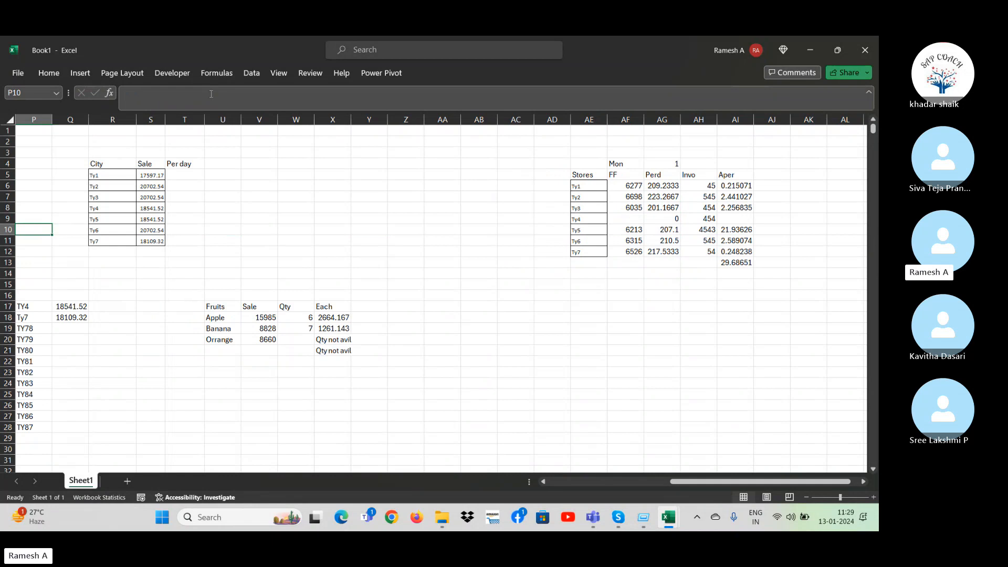
{"action": "key", "text": "Left"}
{"action": "key", "text": "Left"}
{"action": "key", "text": "Left"}
{"action": "key", "text": "Left"}
{"action": "key", "text": "Left"}
{"action": "key", "text": "Left"}
{"action": "key", "text": "Left"}
{"action": "key", "text": "Left"}
{"action": "key", "text": "Left"}
{"action": "key", "text": "Left"}
{"action": "key", "text": "Left"}
{"action": "key", "text": "Left"}
{"action": "key", "text": "Left"}
{"action": "key", "text": "Left"}
{"action": "key", "text": "Left"}
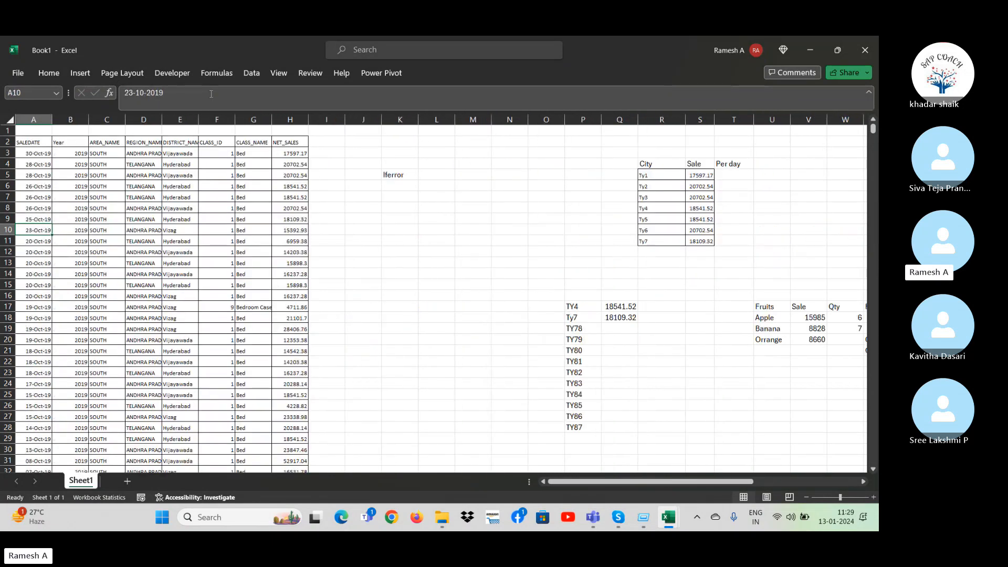
{"action": "key", "text": "Right"}
{"action": "key", "text": "Right"}
{"action": "key", "text": "Right"}
{"action": "key", "text": "Right"}
{"action": "key", "text": "Right"}
{"action": "key", "text": "Right"}
{"action": "key", "text": "Right"}
{"action": "key", "text": "Right"}
{"action": "key", "text": "Right"}
{"action": "key", "text": "Right"}
{"action": "key", "text": "Right"}
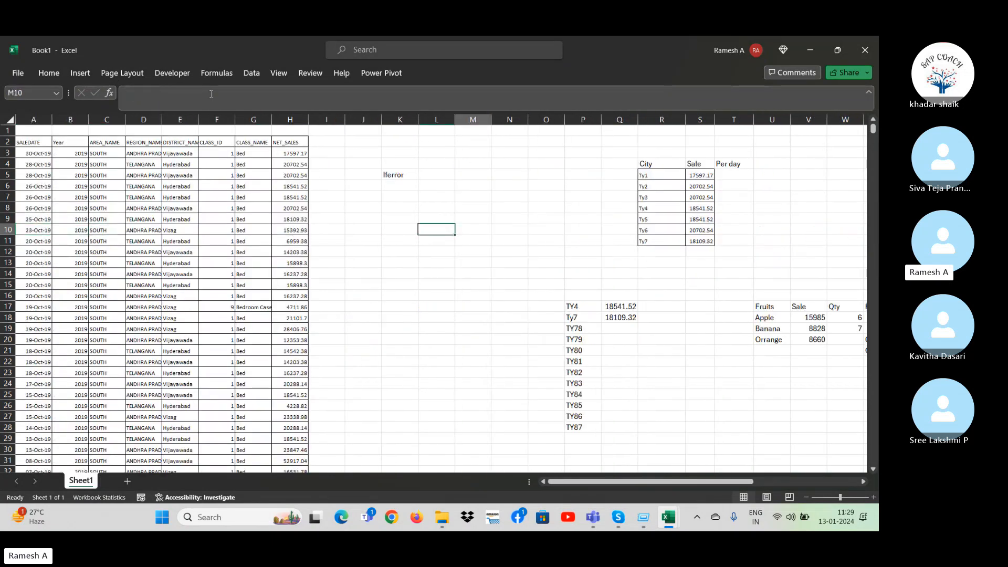
{"action": "key", "text": "Left"}
{"action": "key", "text": "Left"}
{"action": "key", "text": "ctrl+space"}
{"action": "key", "text": "ctrl+shift+Right"}
{"action": "key", "text": "ctrl+shift+Right"}
{"action": "key", "text": "ctrl+shift+Right"}
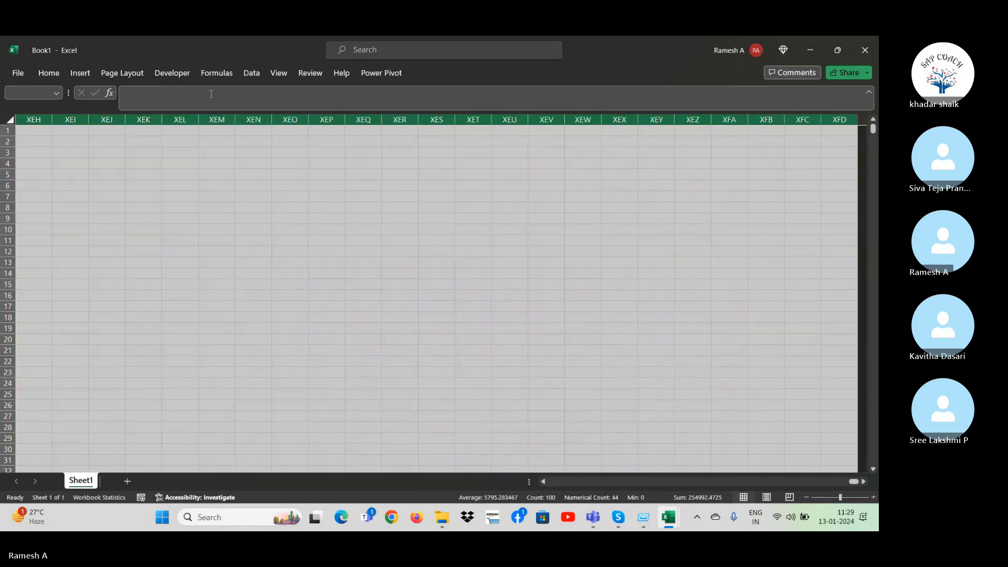
{"action": "key", "text": "ctrl+minus"}
{"action": "key", "text": "Left"}
{"action": "key", "text": "Left"}
{"action": "key", "text": "Left"}
{"action": "key", "text": "Left"}
{"action": "key", "text": "Left"}
{"action": "key", "text": "Left"}
{"action": "key", "text": "Left"}
{"action": "key", "text": "Left"}
{"action": "key", "text": "Left"}
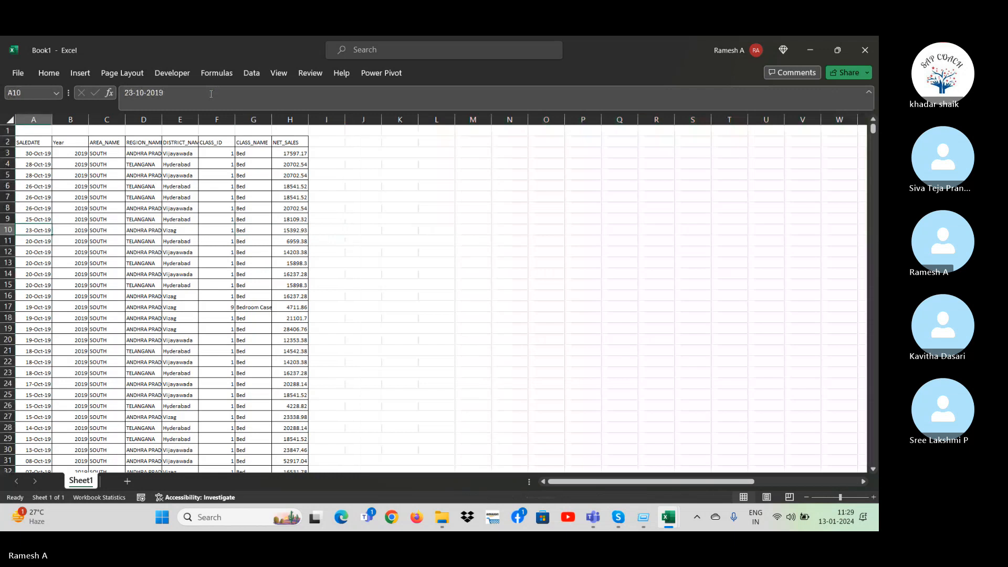
{"action": "key", "text": "ctrl+Home"}
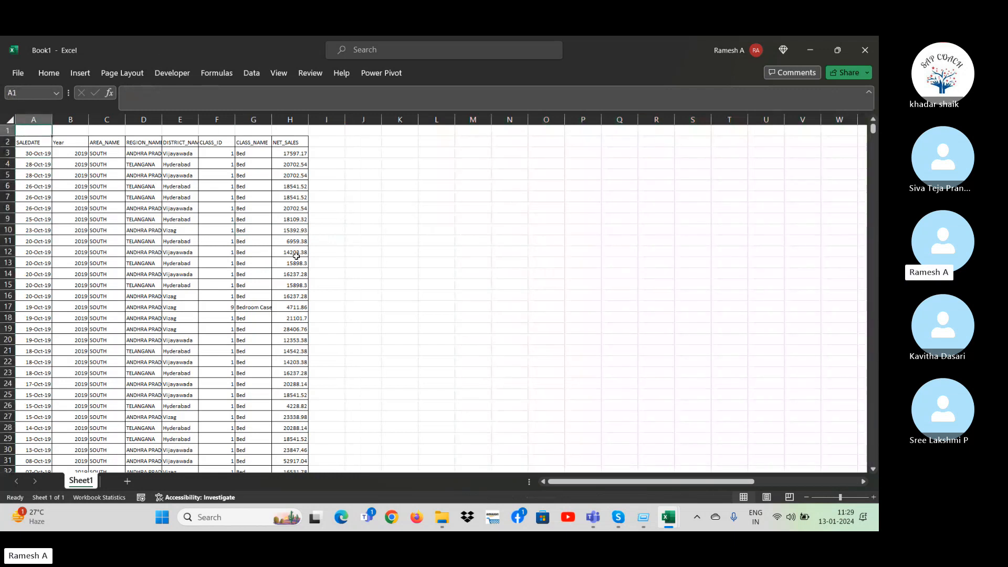
{"action": "left_click", "coordinate": [349, 197]}
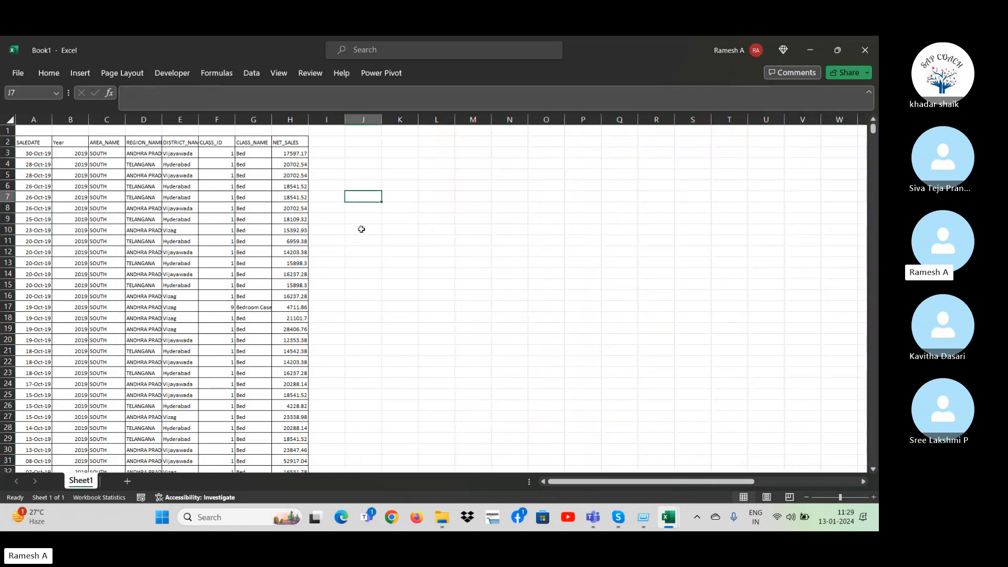
{"action": "left_click", "coordinate": [391, 249]}
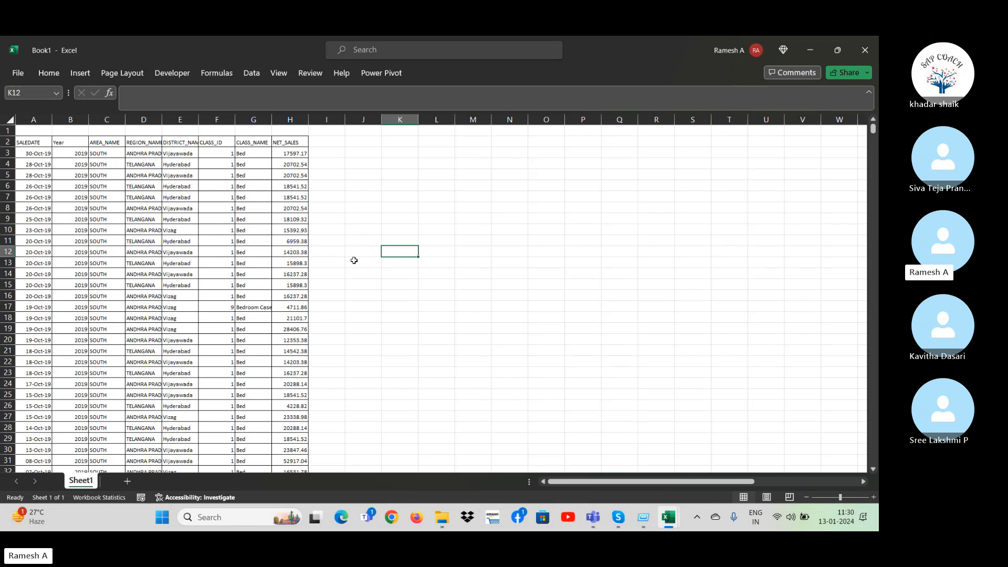
{"action": "left_click", "coordinate": [72, 153]}
{"action": "left_click", "coordinate": [168, 251]}
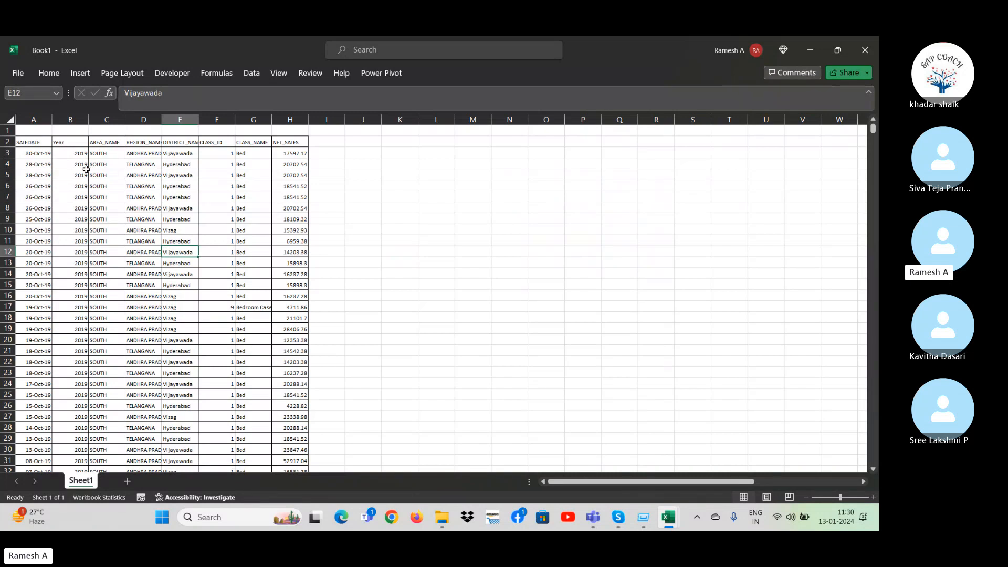
Select the whole sales data from the SALEDATE header to the last row to show its extent, and return to A1.
{"action": "key", "text": "ctrl+Up"}
{"action": "key", "text": "ctrl+Left"}
{"action": "key", "text": "ctrl+shift+Right"}
{"action": "key", "text": "ctrl+shift+Down"}
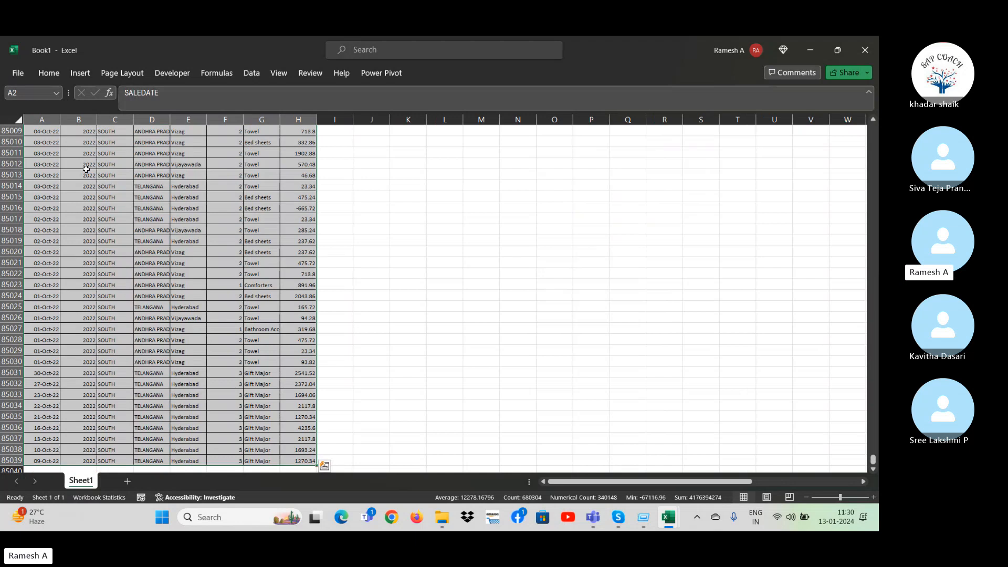
{"action": "key", "text": "ctrl+Home"}
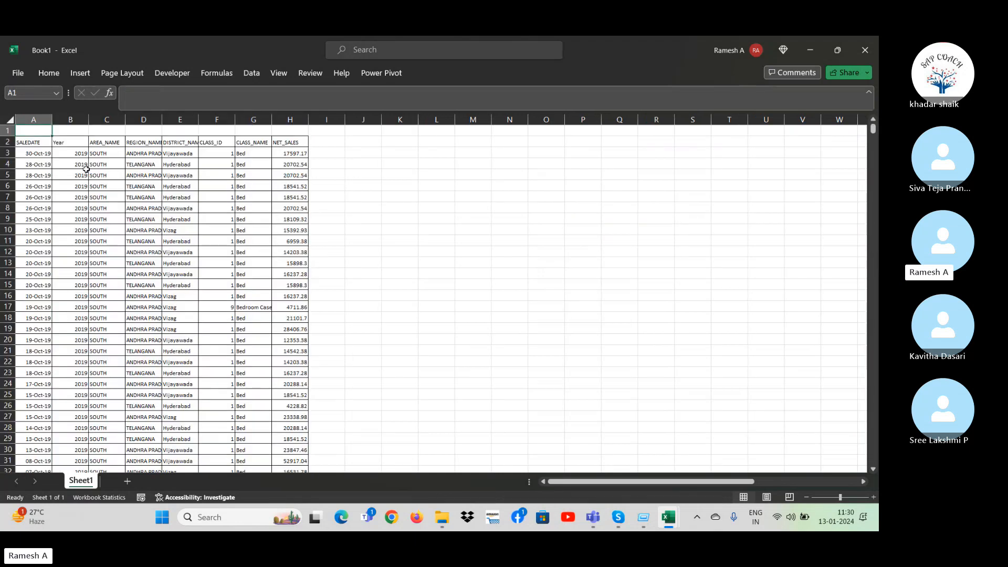
Turn on filters for the header row of the sales data.
{"action": "key", "text": "Down"}
{"action": "key", "text": "Right"}
{"action": "key", "text": "Right"}
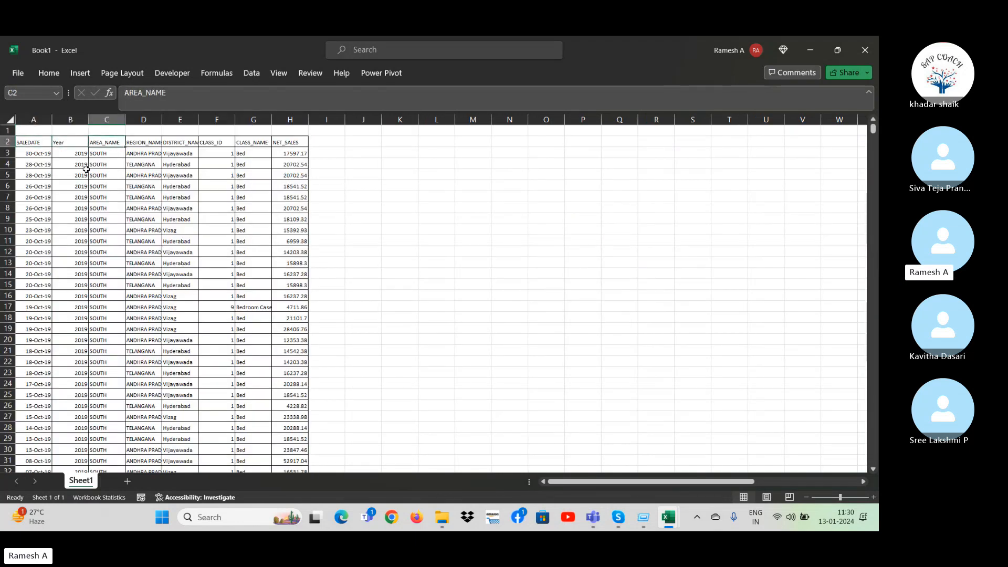
{"action": "key", "text": "alt+d"}
{"action": "key", "text": "f"}
{"action": "key", "text": "f"}
{"action": "key", "text": "Right"}
{"action": "key", "text": "Right"}
{"action": "key", "text": "Left"}
{"action": "key", "text": "Left"}
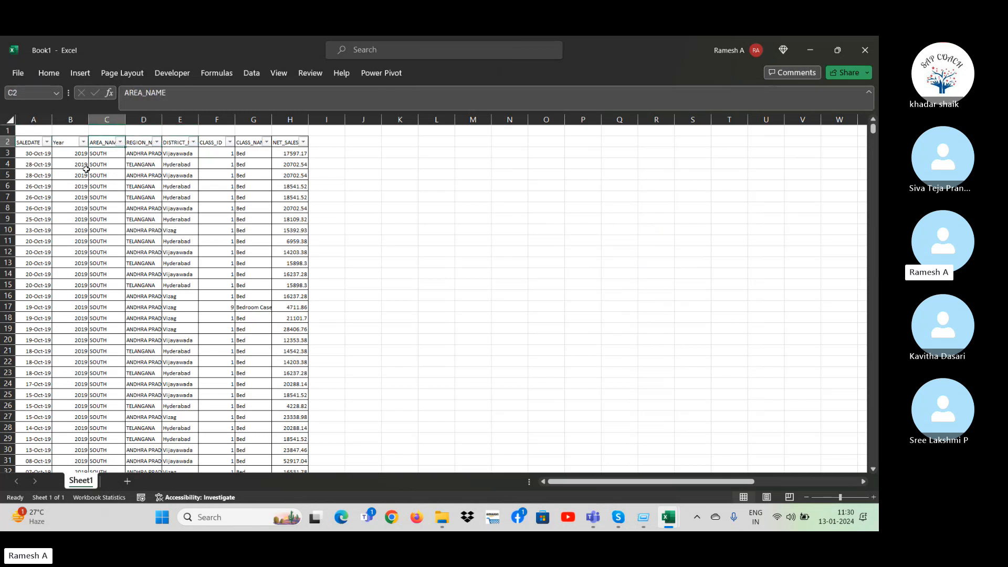
Filter the DISTRICT_NAME column to show only Vijayawada.
{"action": "key", "text": "Right"}
{"action": "key", "text": "Right"}
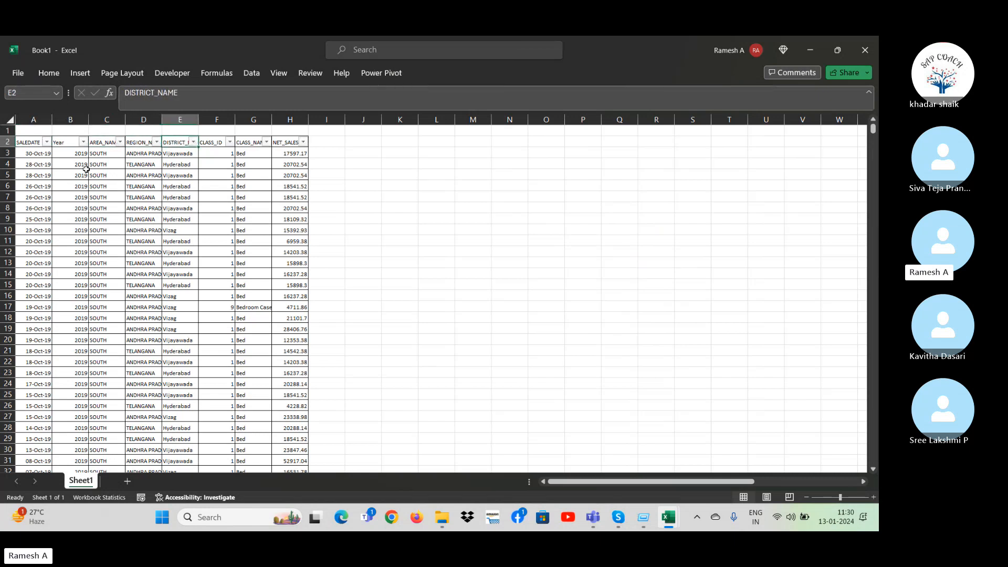
{"action": "key", "text": "alt+Down"}
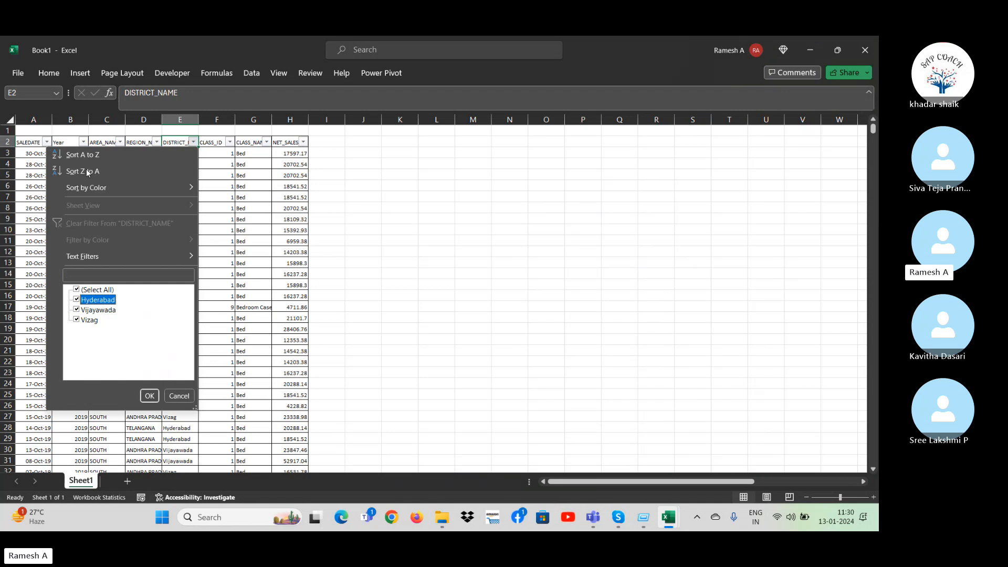
{"action": "key", "text": "Up"}
{"action": "key", "text": "space"}
{"action": "key", "text": "Down"}
{"action": "key", "text": "Down"}
{"action": "key", "text": "space"}
{"action": "key", "text": "Return"}
{"action": "key", "text": "Down"}
{"action": "key", "text": "Right"}
{"action": "key", "text": "Right"}
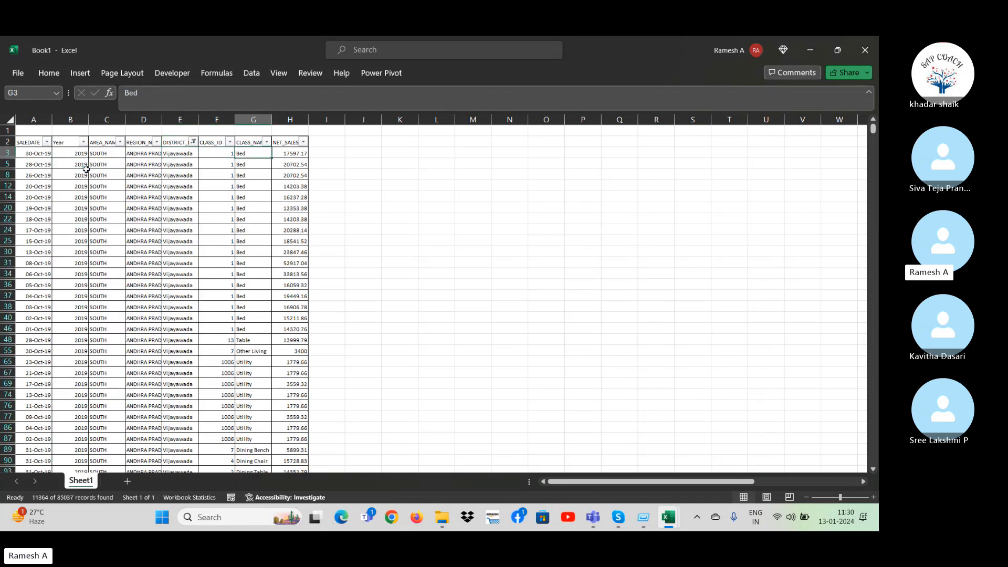
Check the summary of the filtered NET_SALES values by selecting them all, and return to the top of the column.
{"action": "key", "text": "Right"}
{"action": "key", "text": "ctrl+shift+Down"}
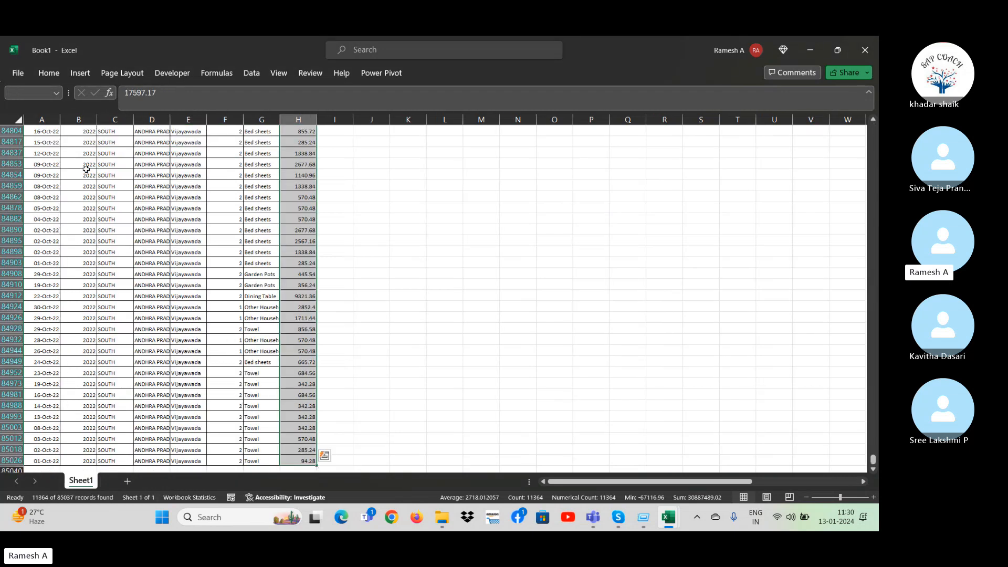
{"action": "key", "text": "ctrl+Up"}
{"action": "key", "text": "ctrl+Up"}
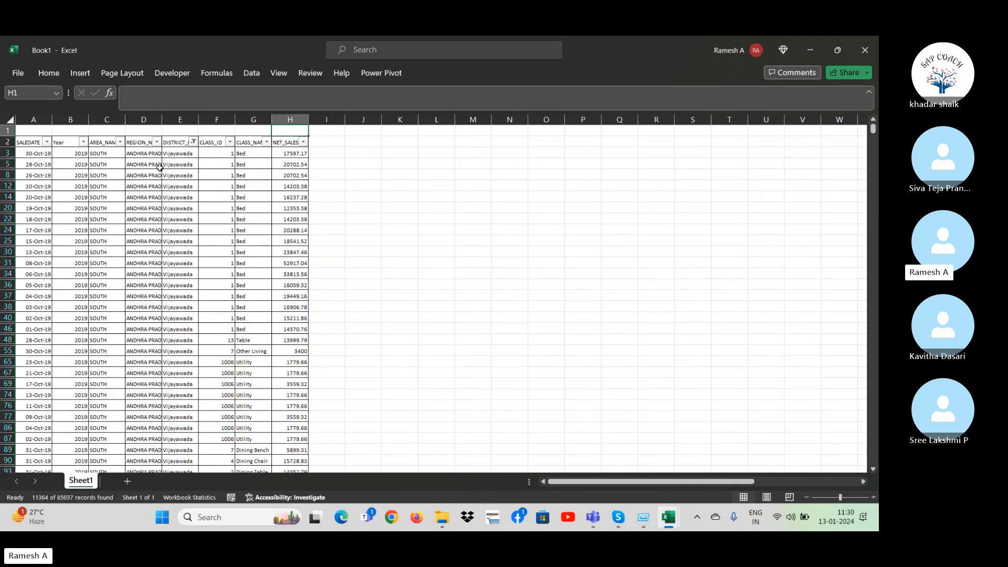
Remove the filters from the sales data so that every district is listed.
{"action": "key", "text": "Down"}
{"action": "key", "text": "alt+d"}
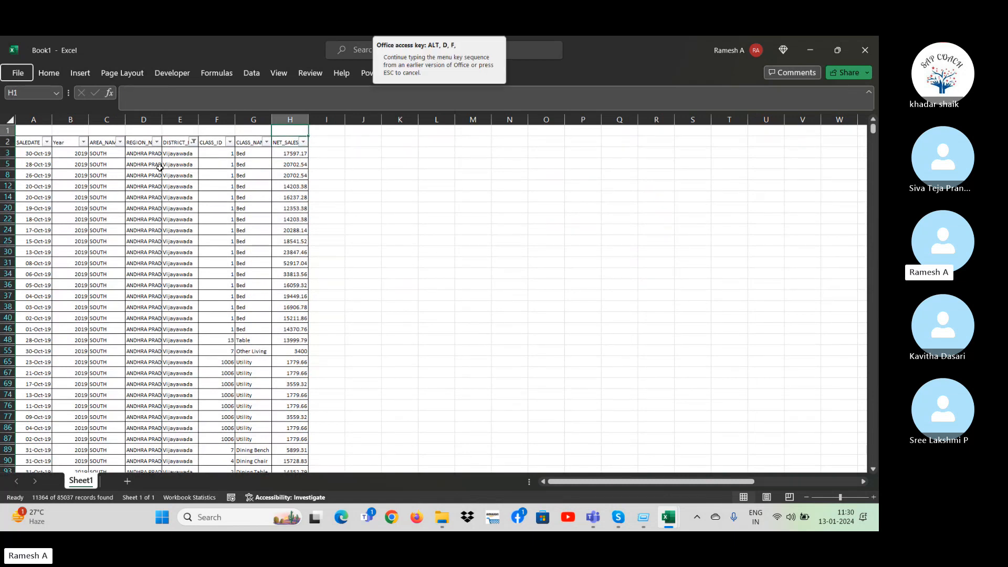
{"action": "key", "text": "f"}
{"action": "key", "text": "f"}
Select the entire sales data range, from the SALEDATE header in A2 through the last NET_SALES row.
{"action": "key", "text": "ctrl+Left"}
{"action": "key", "text": "Up"}
{"action": "key", "text": "ctrl+shift+Right"}
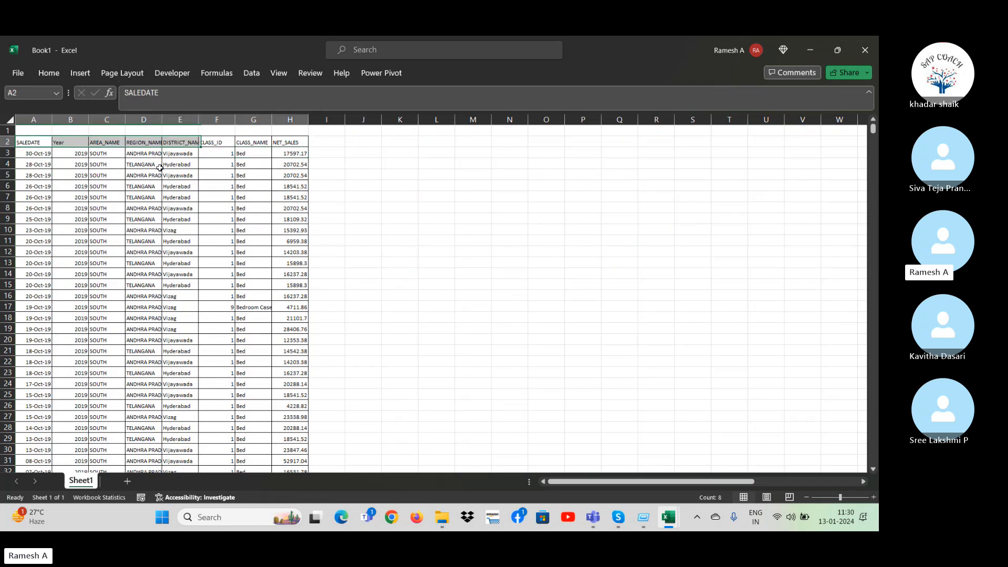
{"action": "key", "text": "ctrl+shift+Down"}
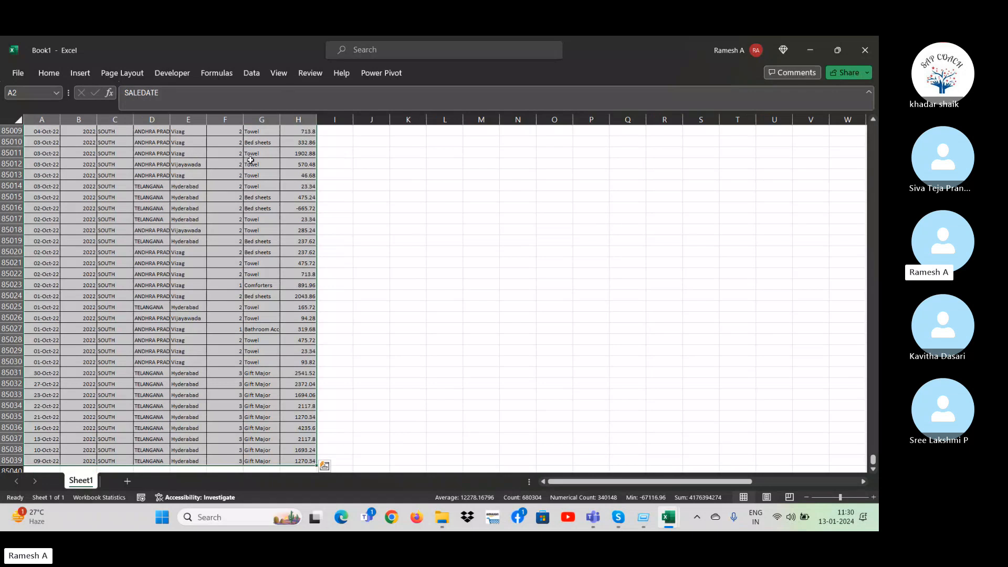
{"action": "left_click", "coordinate": [80, 74]}
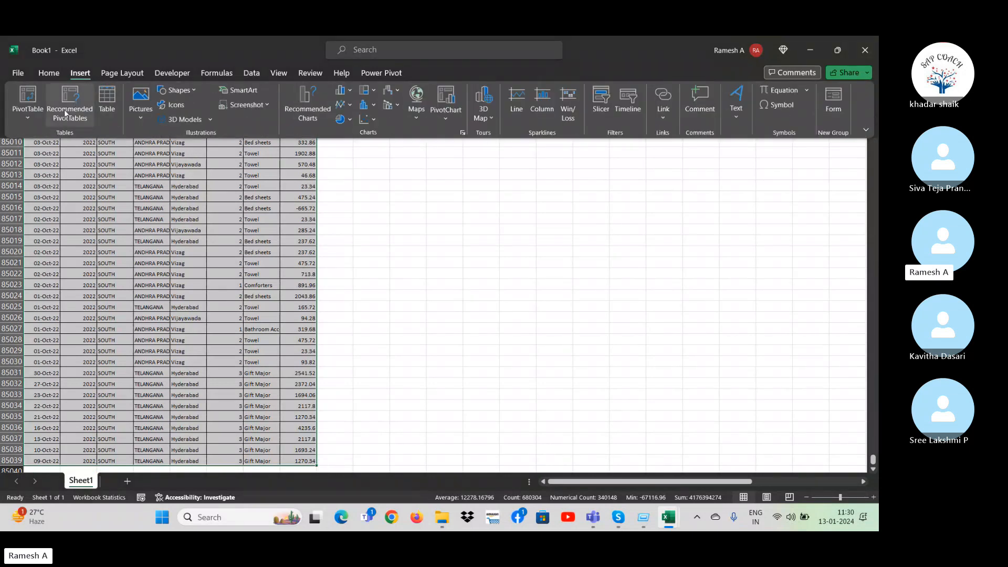
{"action": "left_click", "coordinate": [112, 105]}
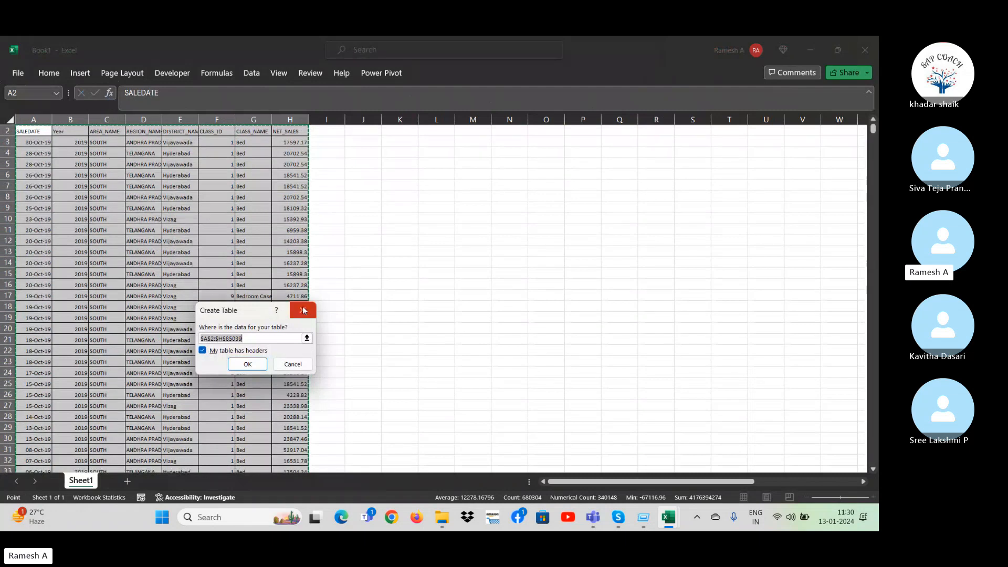
{"action": "left_click", "coordinate": [81, 73]}
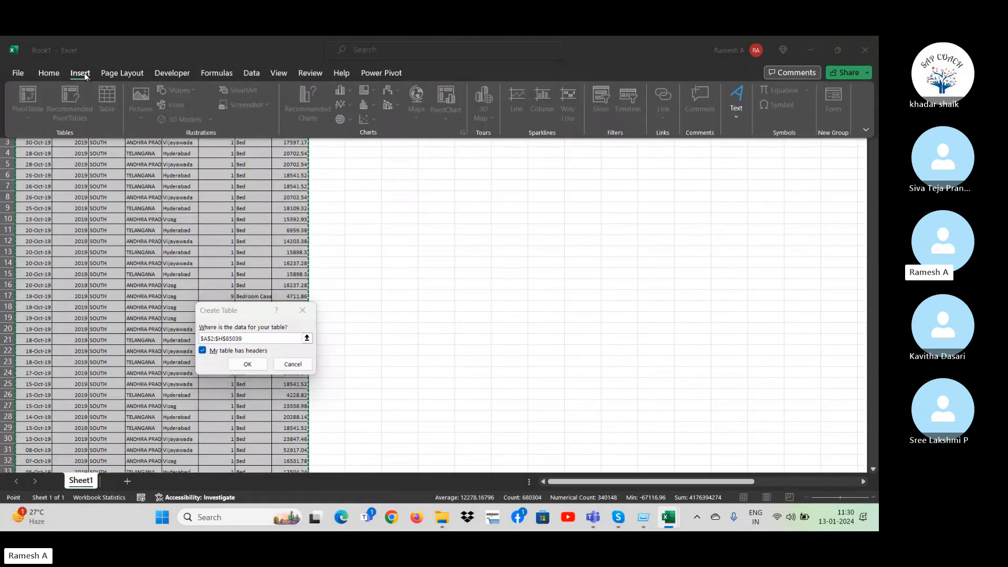
{"action": "left_click", "coordinate": [304, 310]}
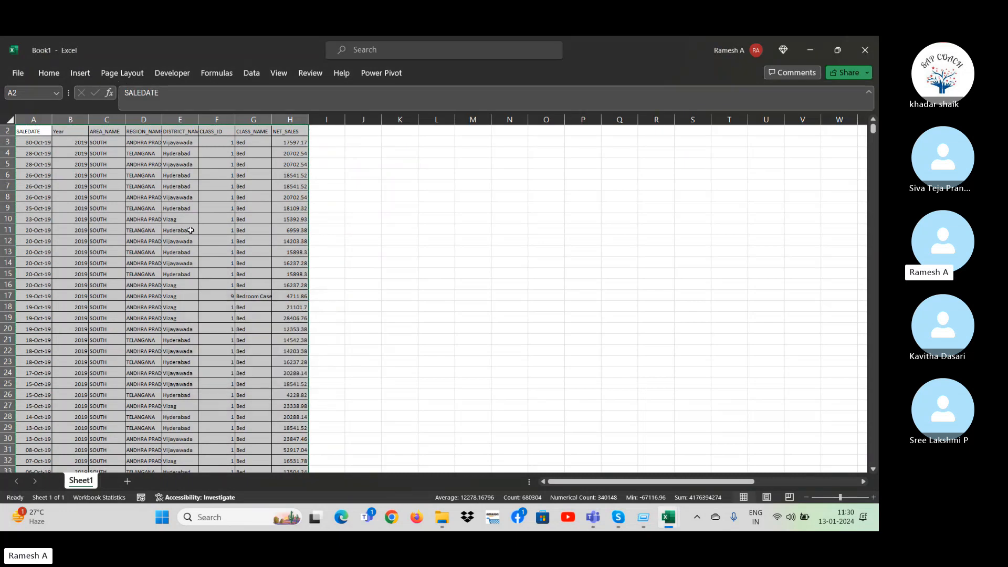
Convert the selected sales range $A$2:$H$85039 into a table, keeping the first row as its headers.
{"action": "left_click", "coordinate": [88, 75]}
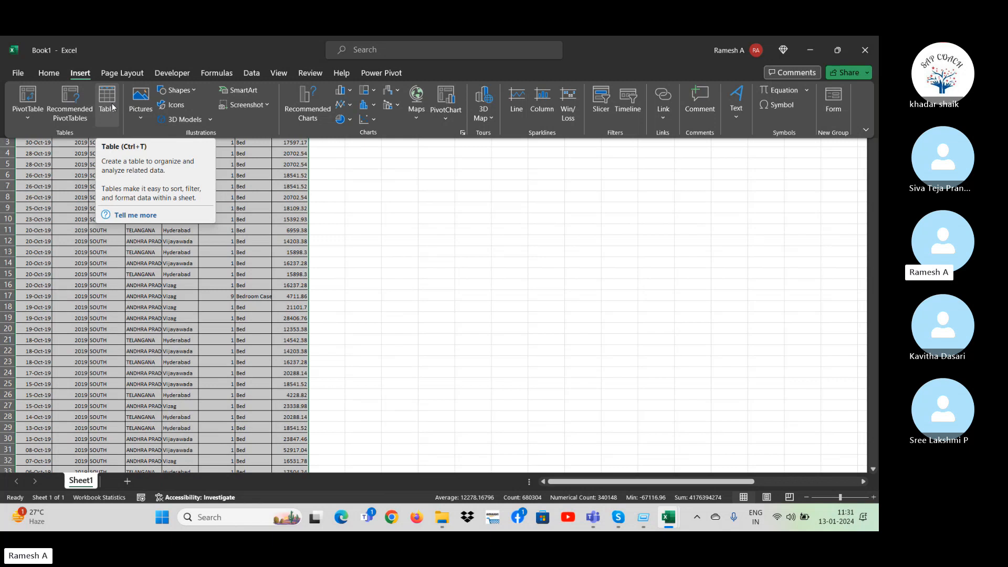
{"action": "left_click", "coordinate": [113, 107]}
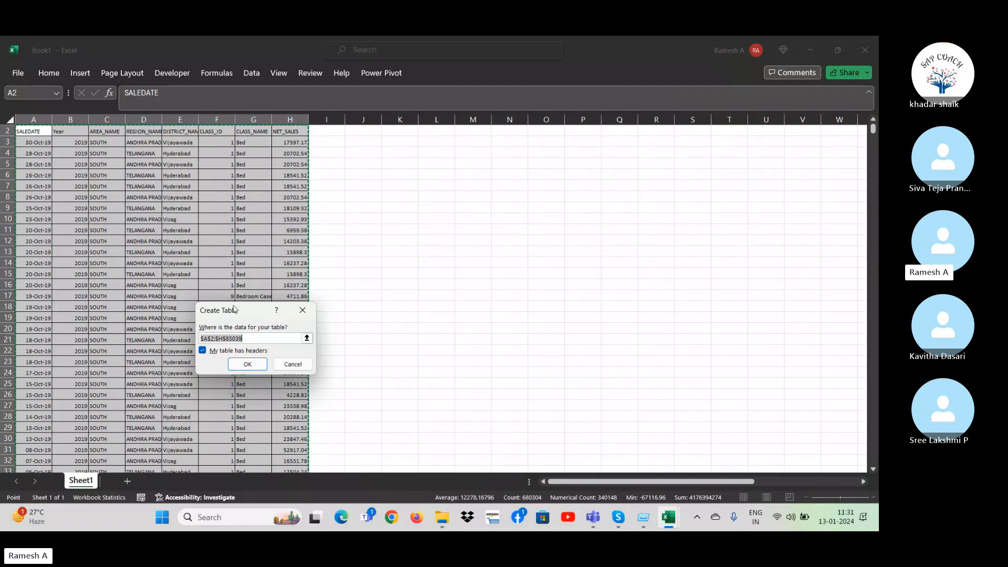
{"action": "left_click", "coordinate": [202, 352]}
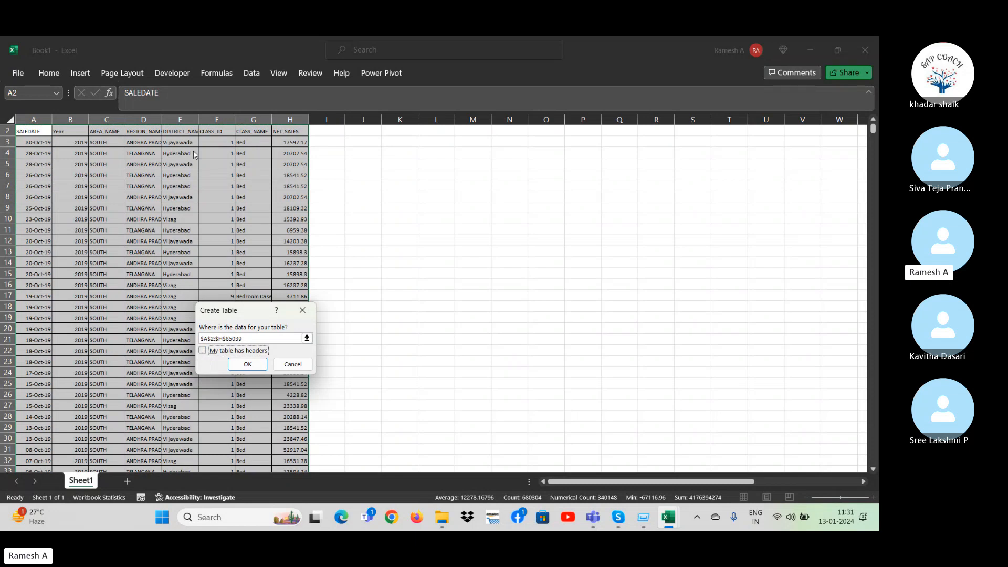
{"action": "left_click", "coordinate": [203, 350]}
{"action": "left_click", "coordinate": [250, 365]}
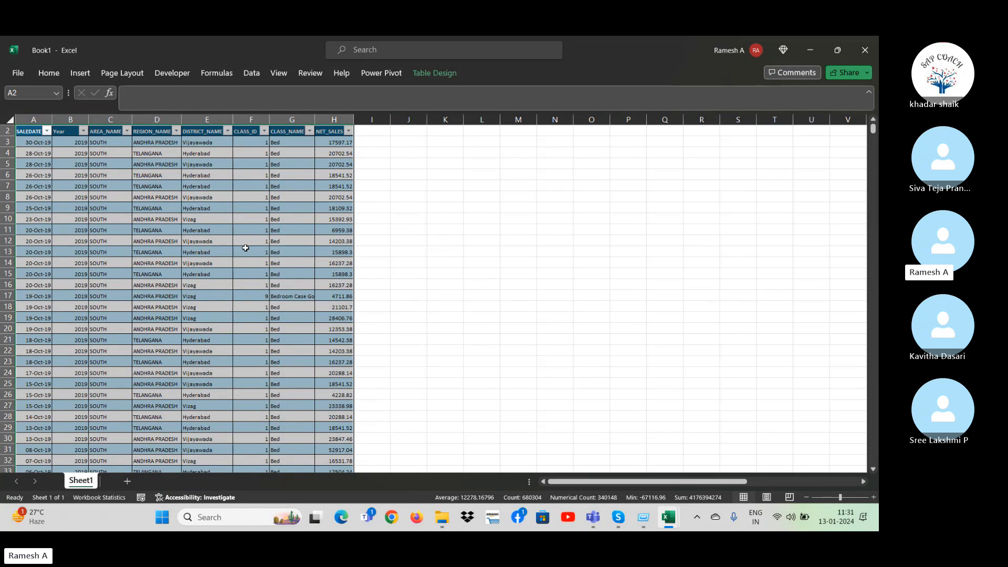
Try to rename the sales table as "Sale report".
{"action": "left_click", "coordinate": [431, 73]}
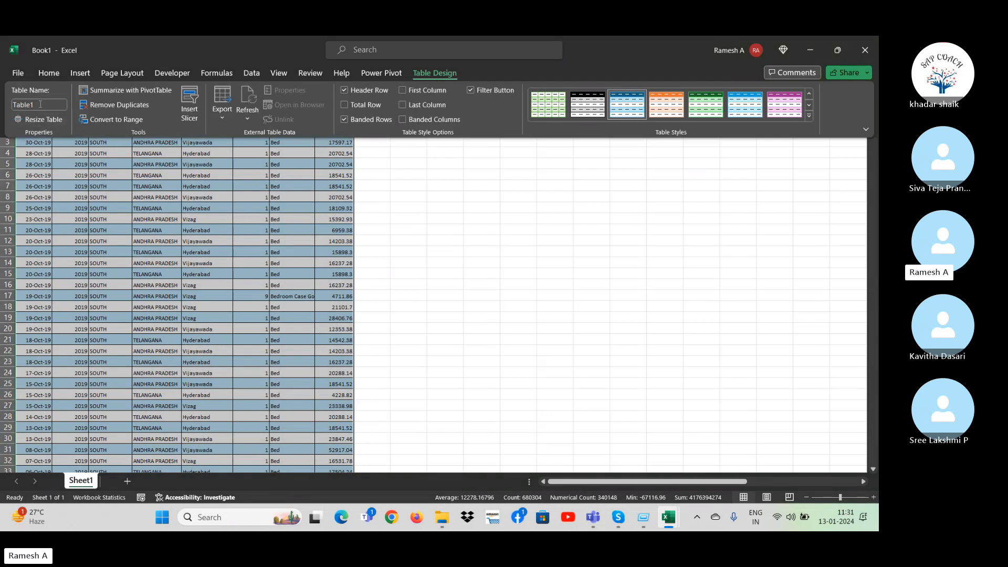
{"action": "left_click", "coordinate": [42, 104]}
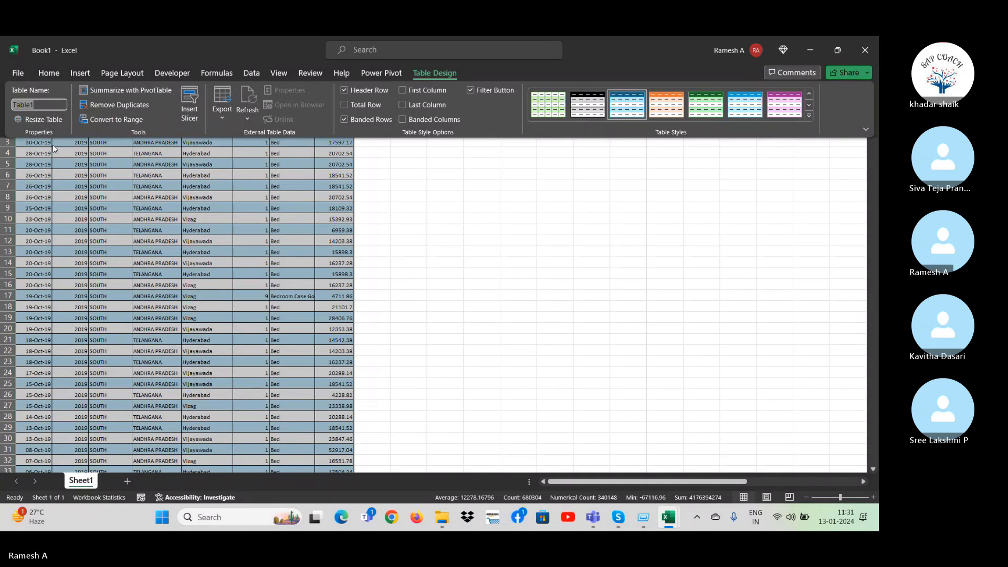
{"action": "type", "text": "Sa"}
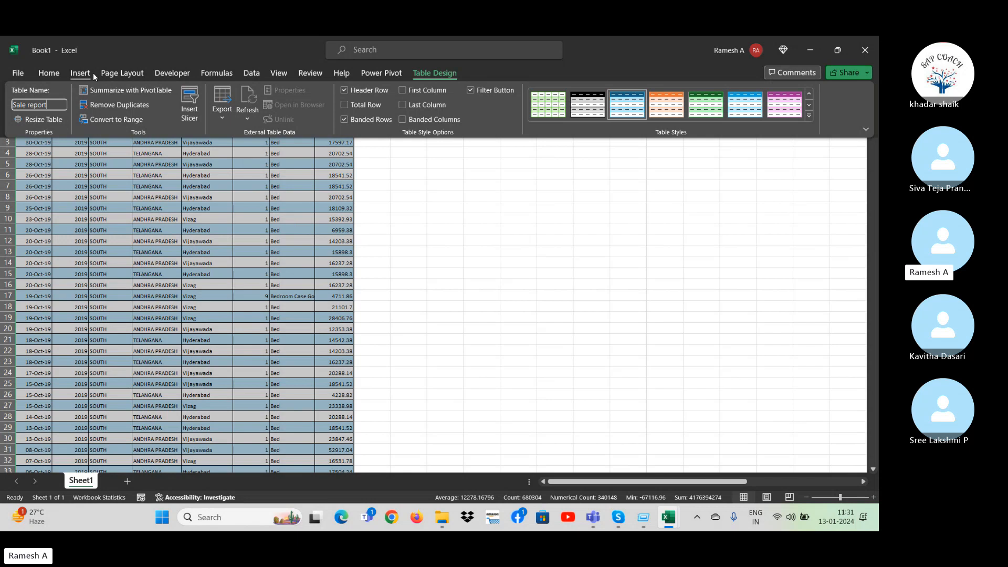
{"action": "type", "text": "le report"}
{"action": "key", "text": "Return"}
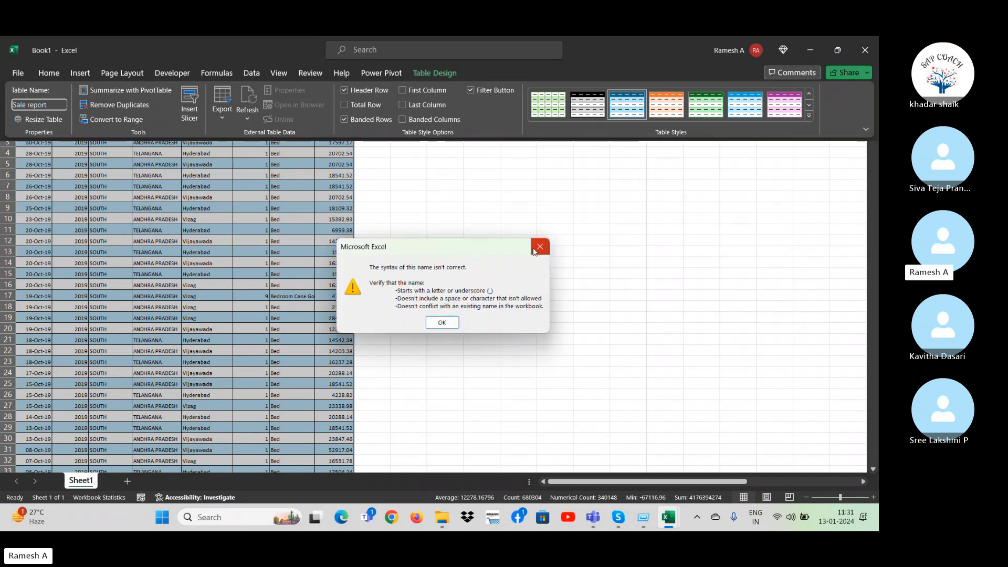
{"action": "left_click", "coordinate": [538, 247]}
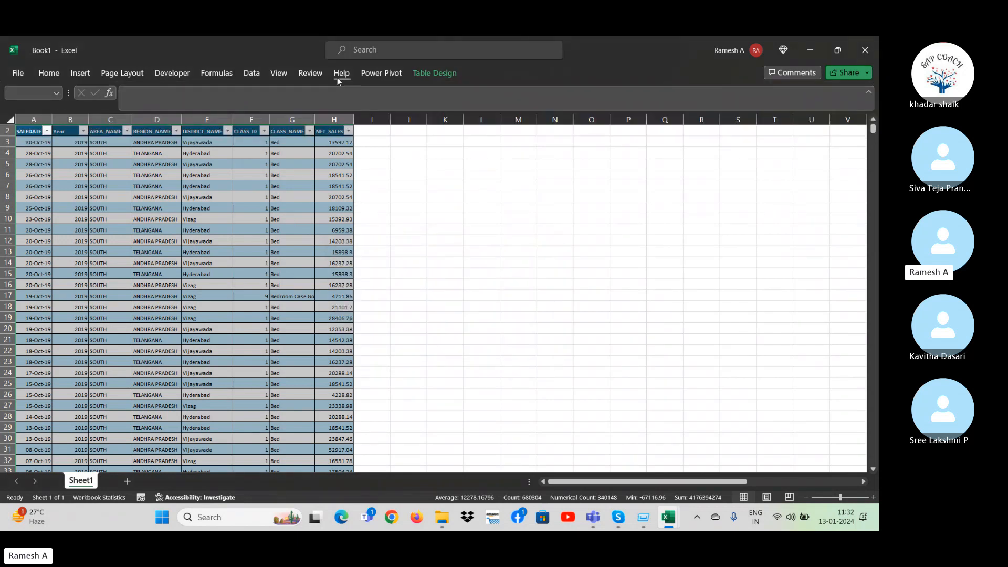
Rename the sales table as Sale_report and deselect the table.
{"action": "left_click", "coordinate": [431, 73]}
{"action": "left_click", "coordinate": [52, 105]}
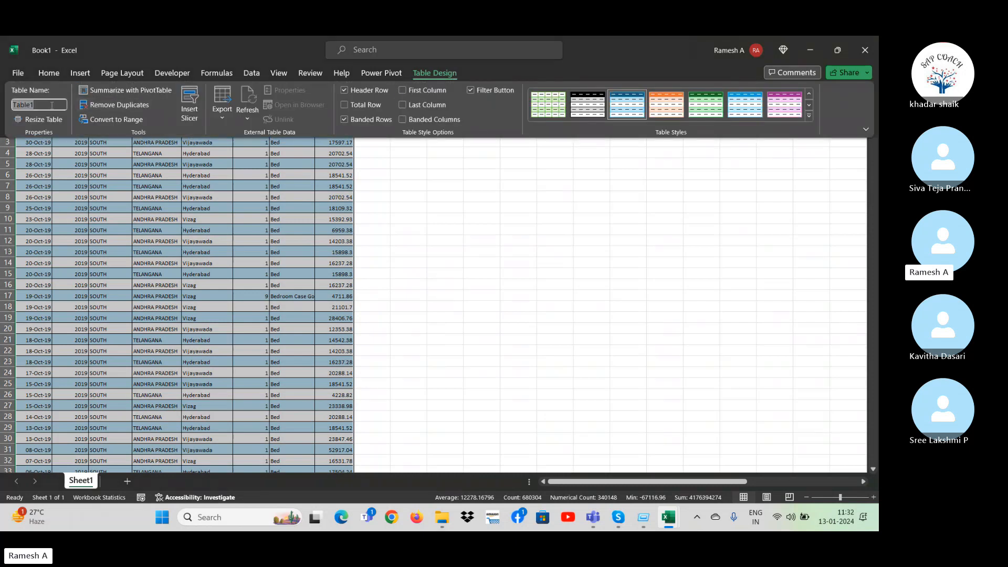
{"action": "type", "text": "Sa"}
{"action": "left_click", "coordinate": [468, 306]}
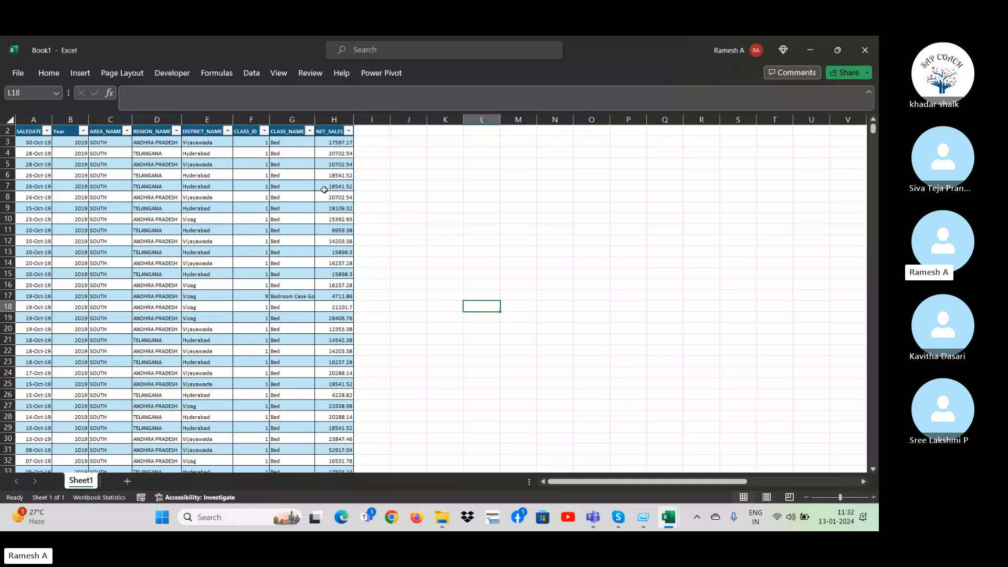
Examine the sales table's name and design options from a DISTRICT_NAME cell, leaving the cell's content untouched.
{"action": "left_click", "coordinate": [460, 196]}
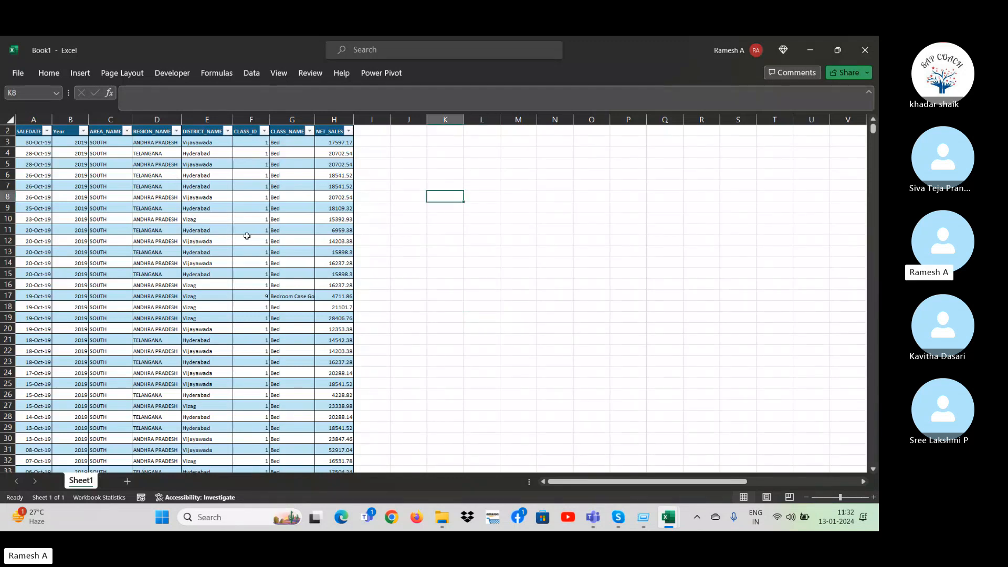
{"action": "double_click", "coordinate": [229, 219]}
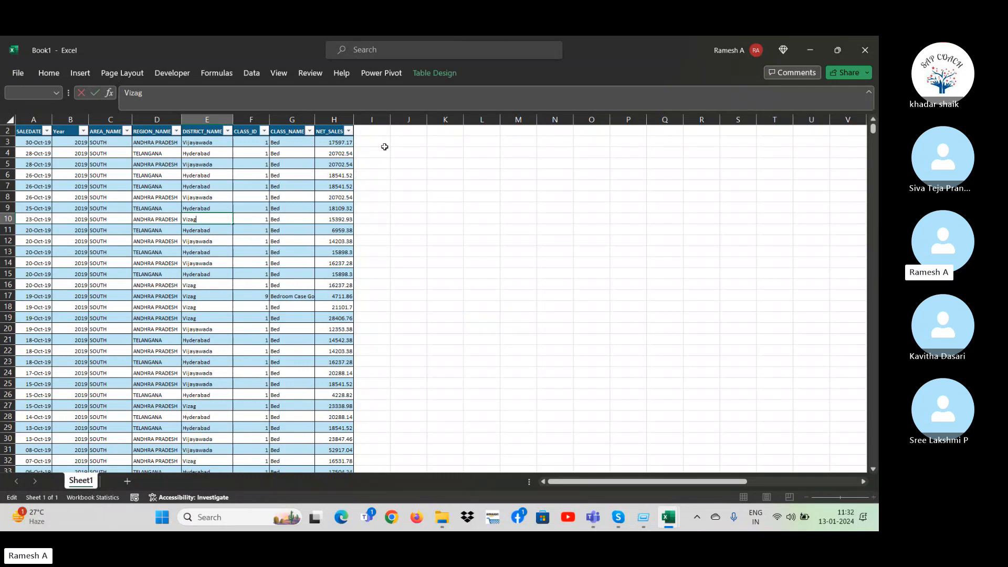
{"action": "left_click", "coordinate": [452, 70]}
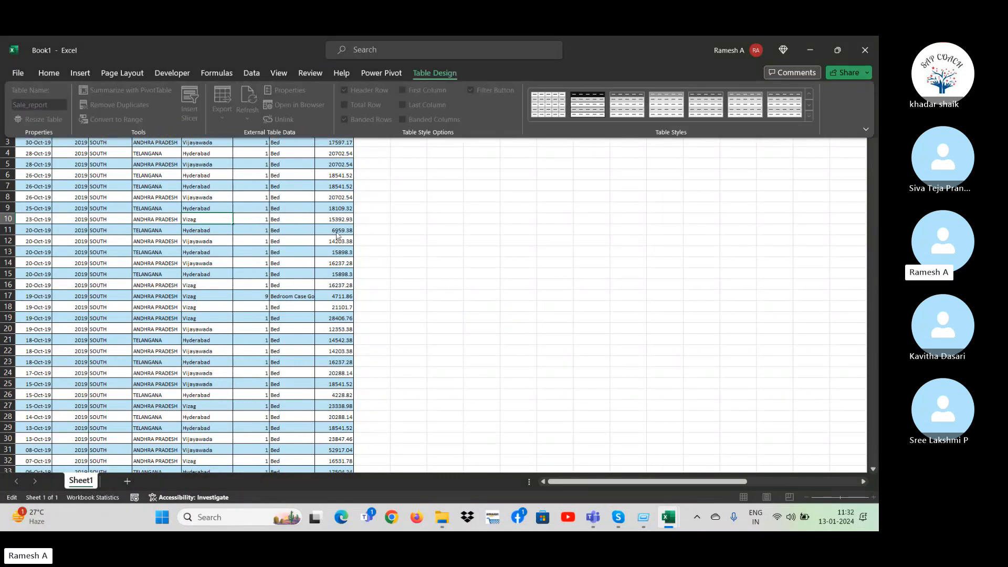
{"action": "left_click", "coordinate": [522, 286]}
{"action": "left_click", "coordinate": [412, 242]}
{"action": "left_click", "coordinate": [193, 240]}
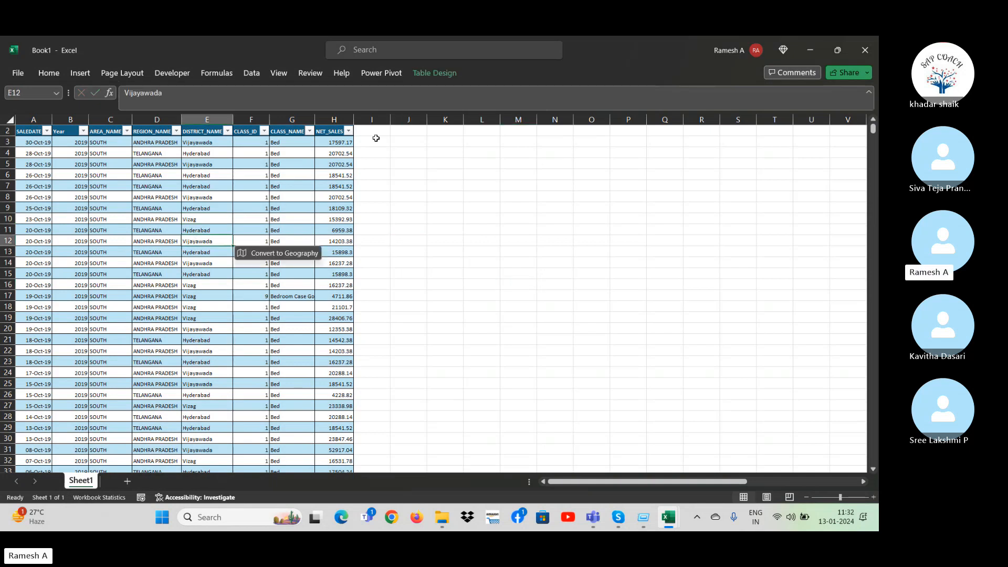
{"action": "left_click", "coordinate": [442, 73]}
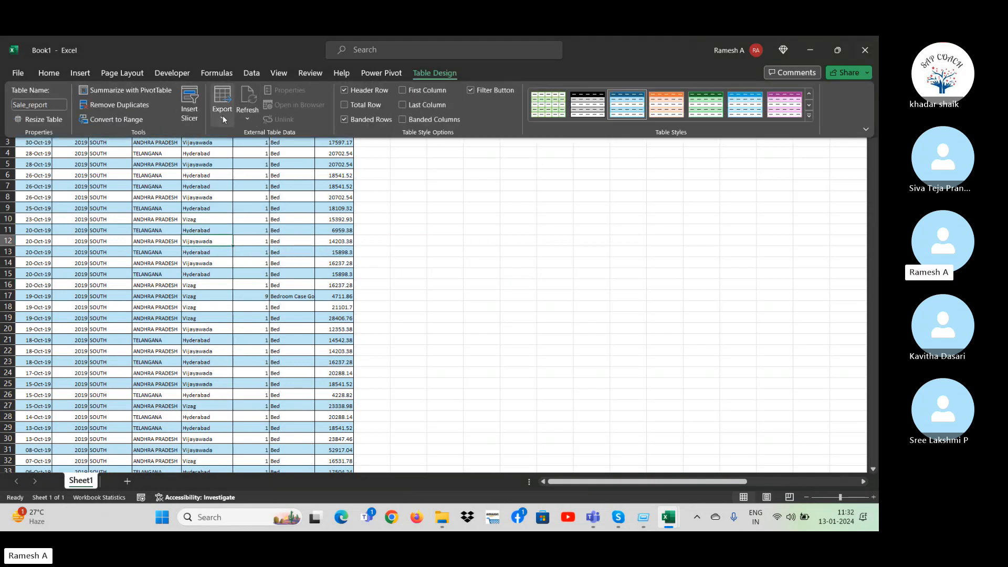
{"action": "left_click", "coordinate": [192, 115]}
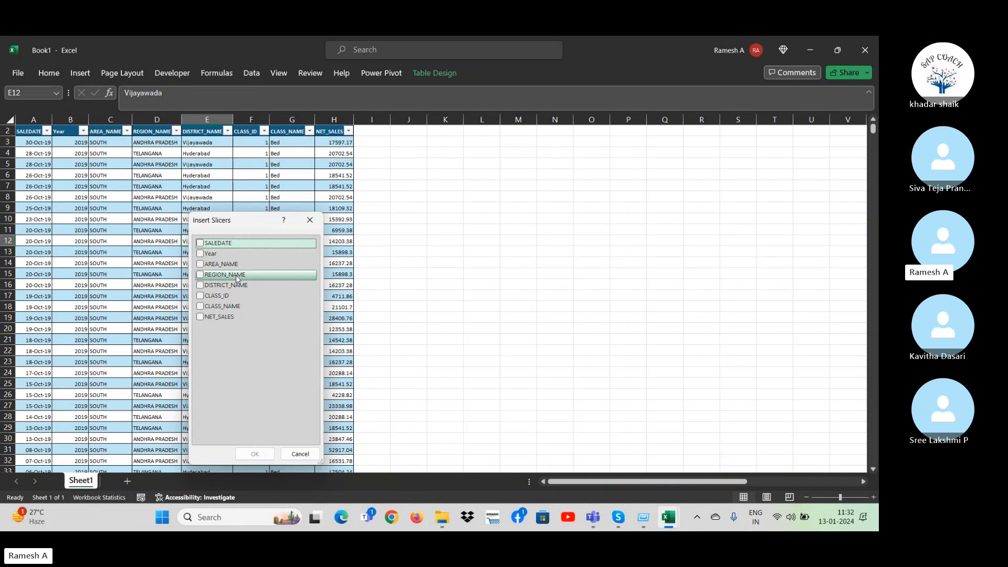
{"action": "left_click", "coordinate": [200, 255]}
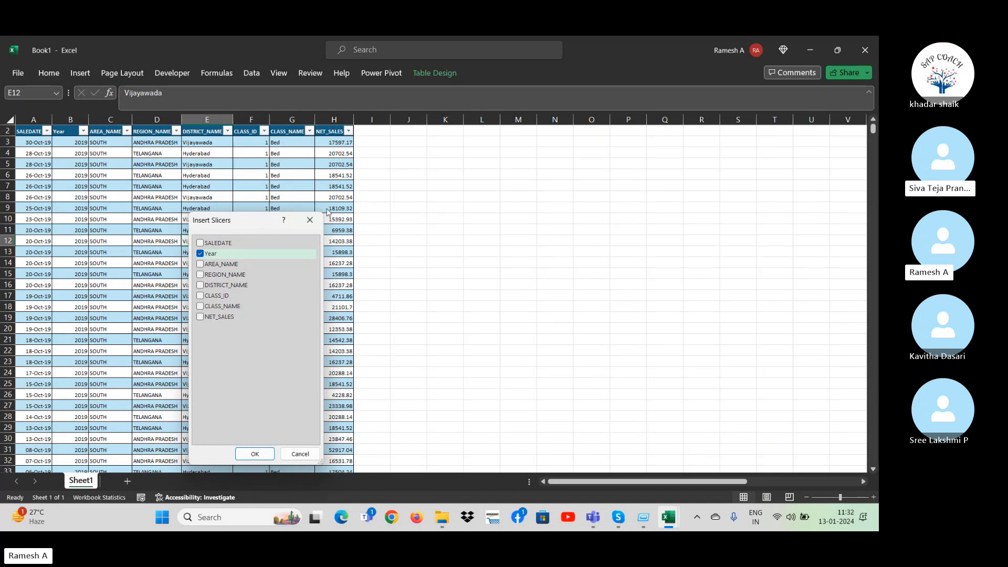
{"action": "left_click", "coordinate": [310, 220]}
{"action": "left_click", "coordinate": [488, 216]}
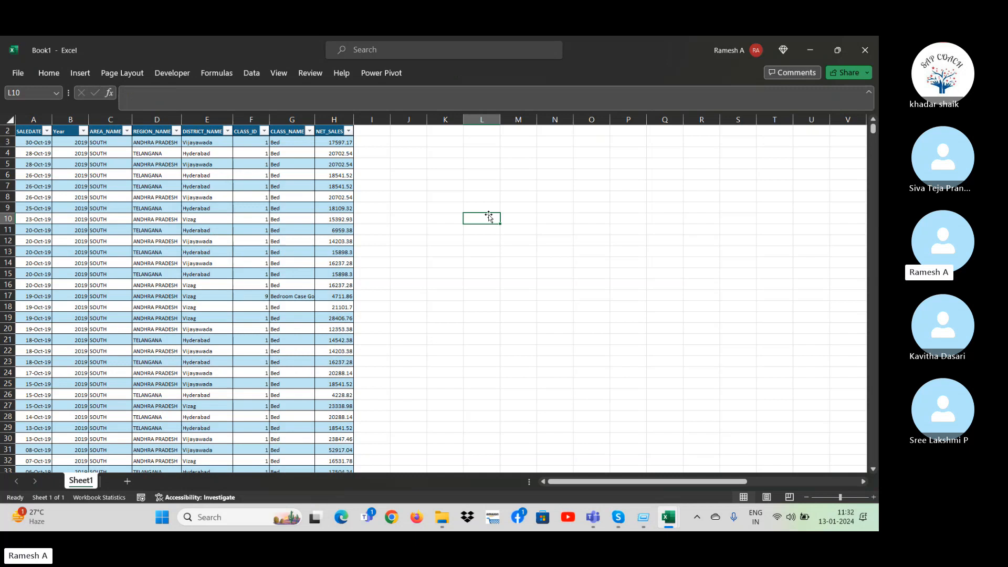
Start inserting slicers for the Sale_report table and move the field list clear of the data.
{"action": "left_click", "coordinate": [274, 207]}
{"action": "left_click", "coordinate": [439, 75]}
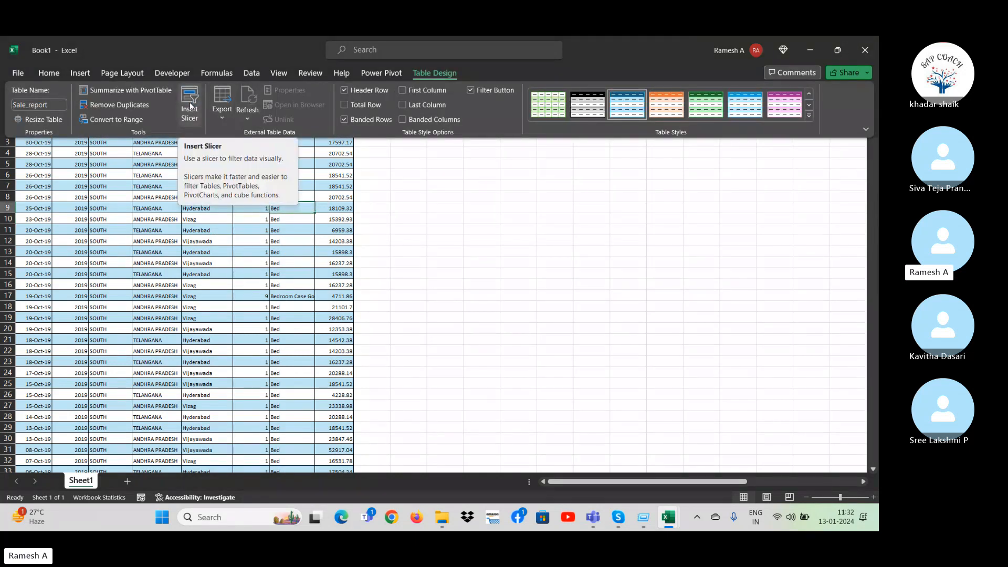
{"action": "left_click", "coordinate": [190, 107]}
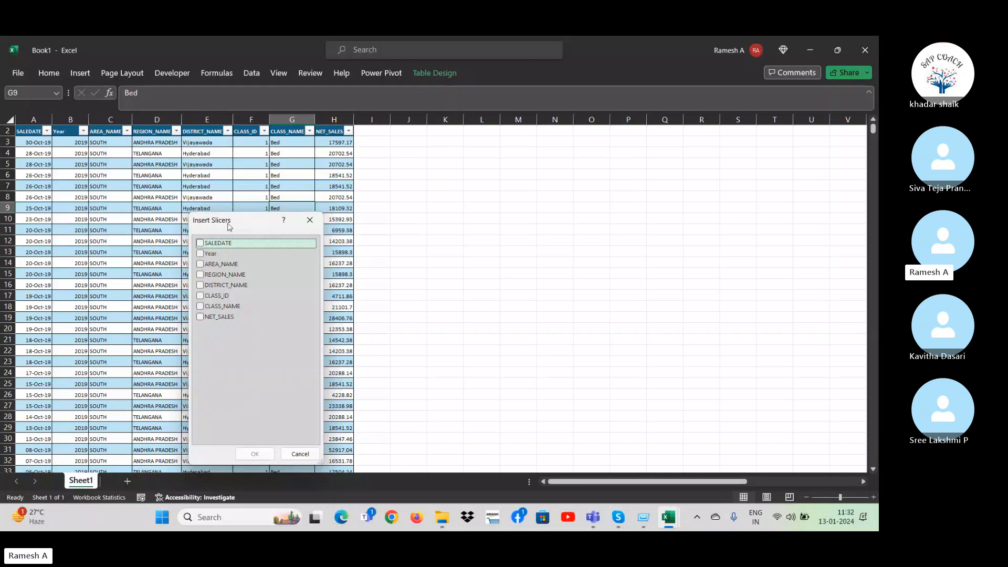
{"action": "left_click_drag", "start_coordinate": [233, 221], "coordinate": [516, 133]}
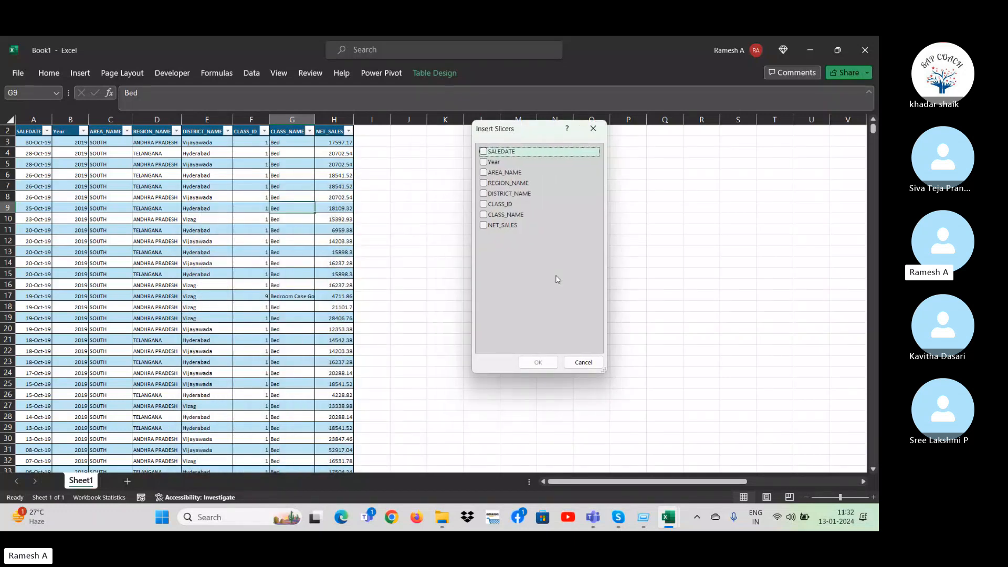
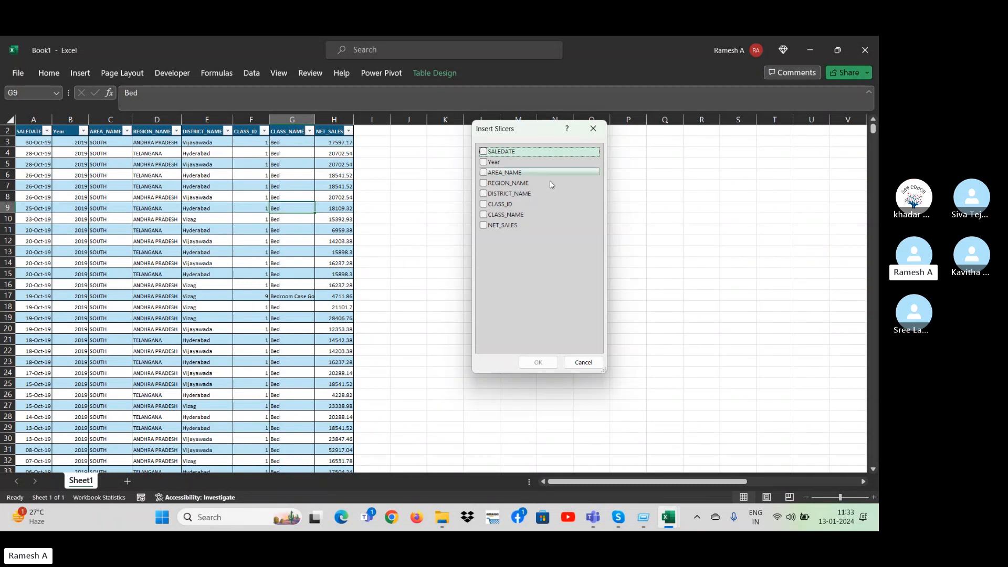
Insert slicers for the Year, REGION_NAME and DISTRICT_NAME fields of the sales table.
{"action": "left_click", "coordinate": [483, 183]}
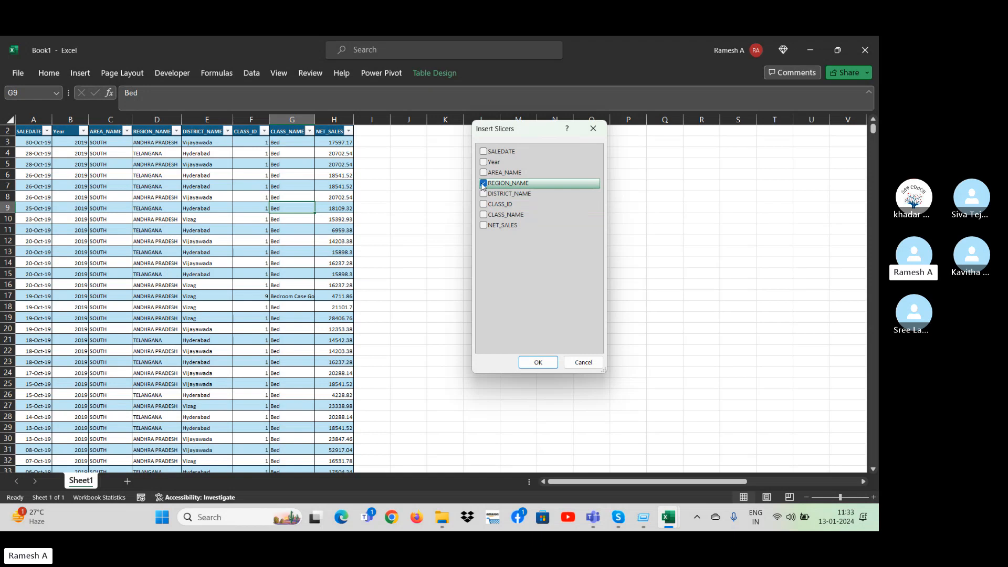
{"action": "left_click", "coordinate": [484, 195]}
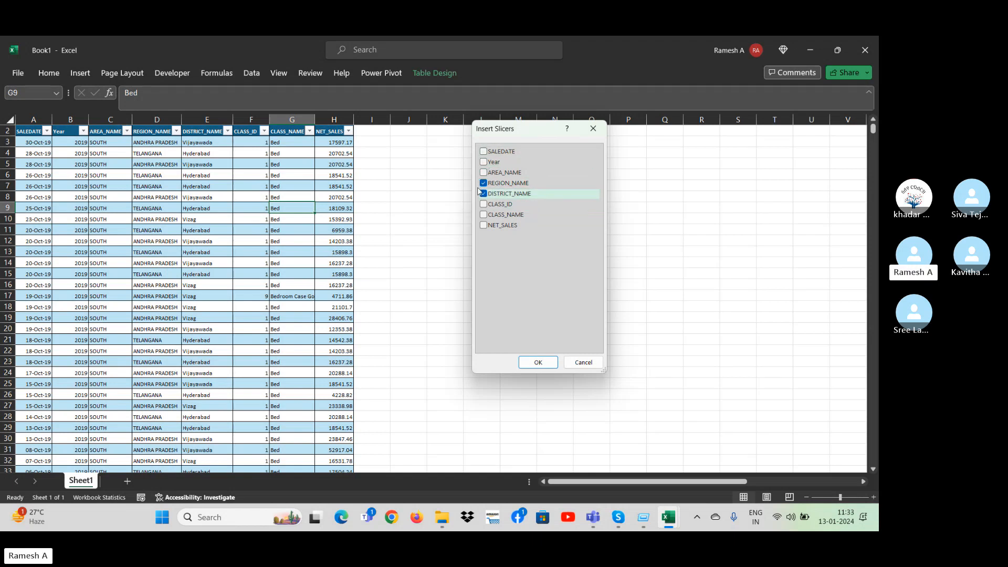
{"action": "left_click", "coordinate": [484, 165]}
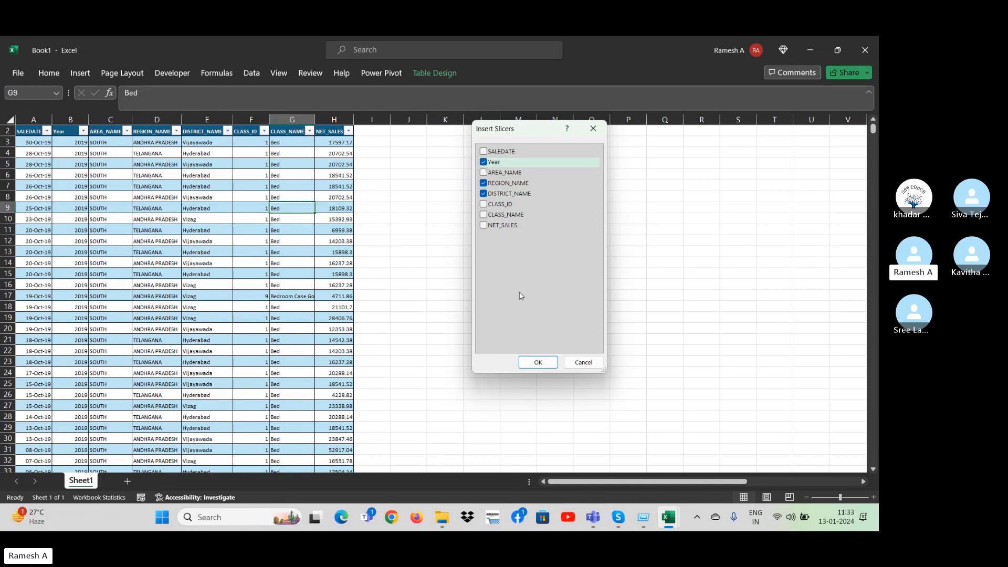
{"action": "left_click", "coordinate": [537, 366]}
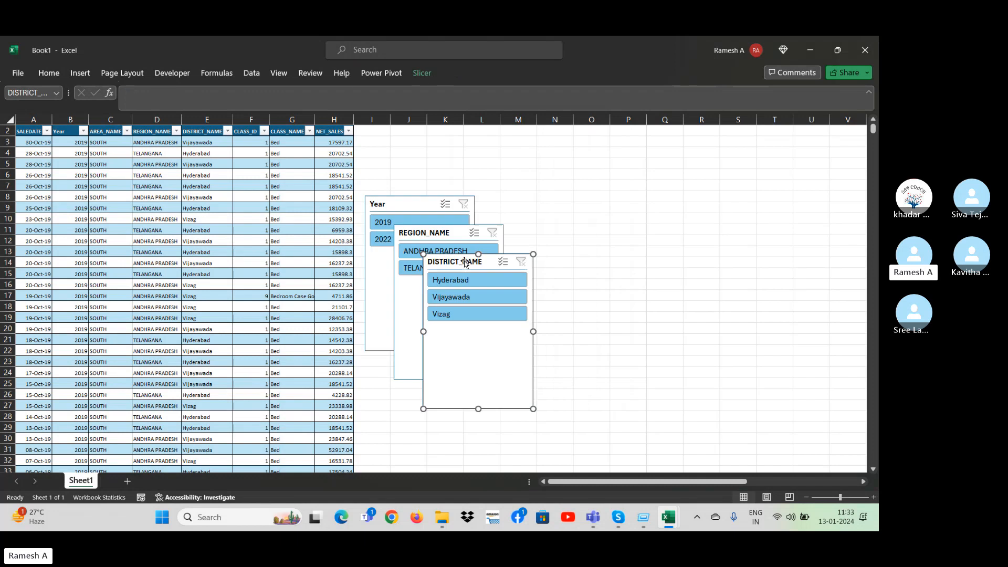
Separate the overlapping slicers and line them up side by side beside the table in the order Year, REGION_NAME, DISTRICT_NAME.
{"action": "left_click_drag", "start_coordinate": [490, 256], "coordinate": [669, 184]}
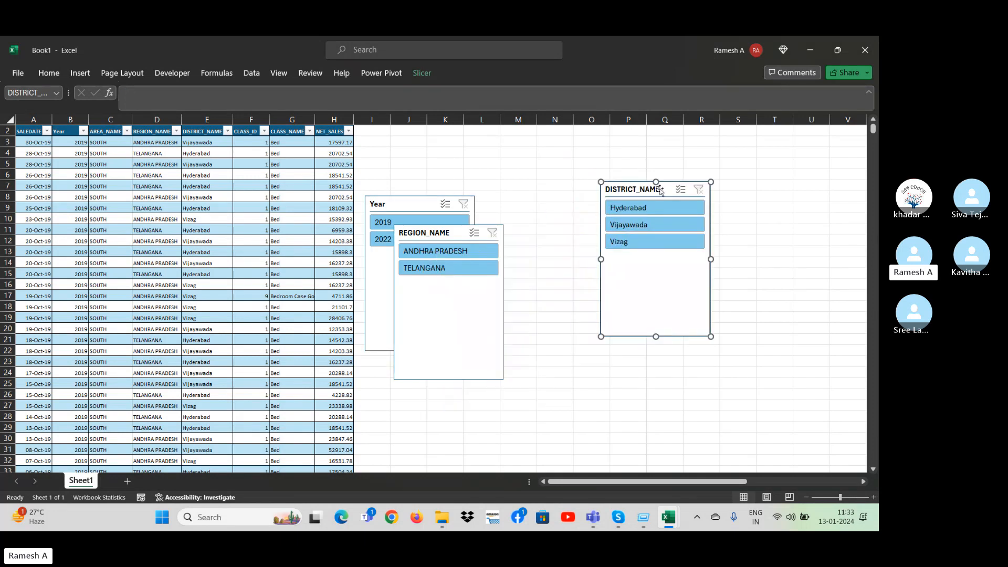
{"action": "left_click_drag", "start_coordinate": [451, 231], "coordinate": [547, 191]}
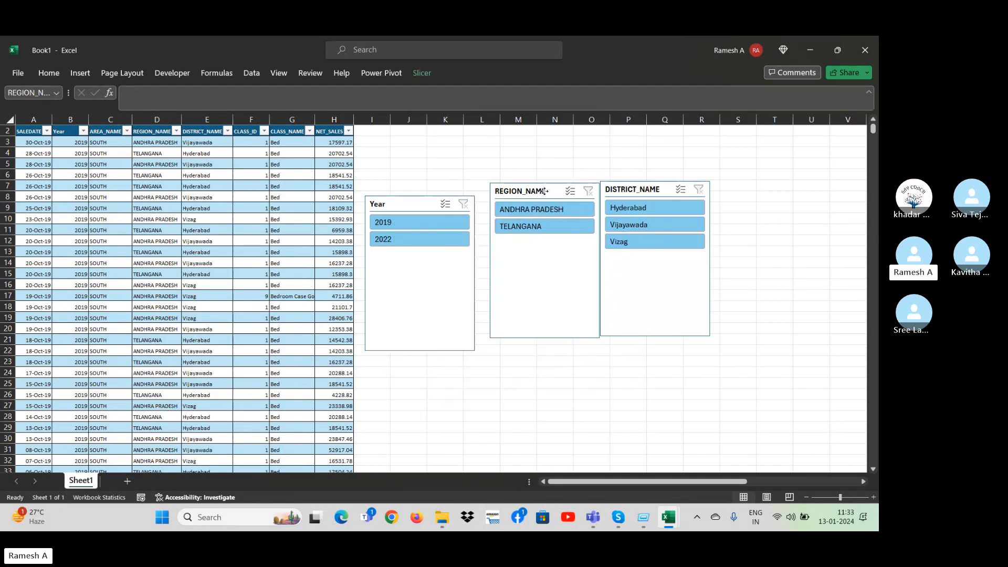
{"action": "left_click_drag", "start_coordinate": [424, 202], "coordinate": [440, 175]}
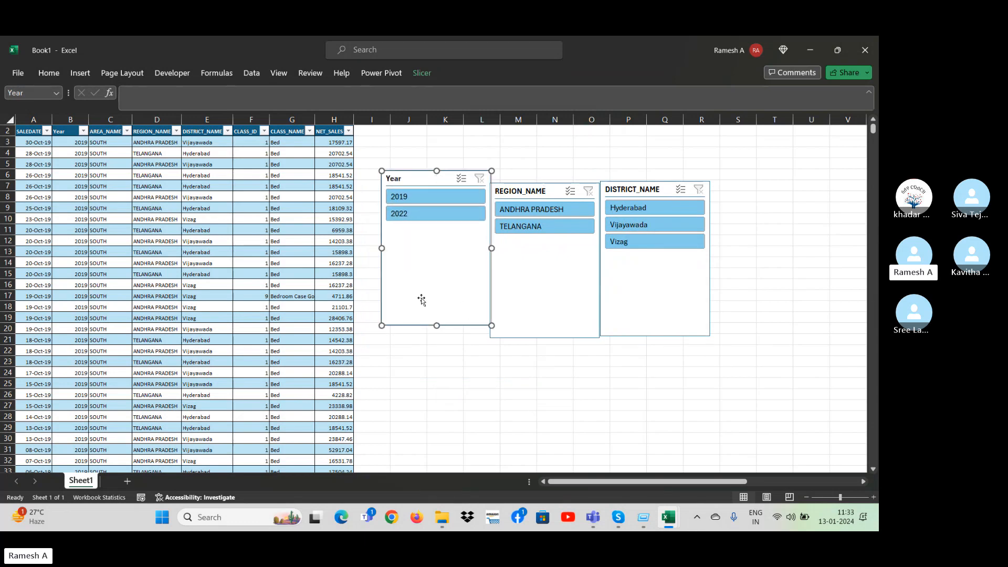
Filter the sales table to 2019 with the Year slicer, and clear that slicer's filter.
{"action": "left_click", "coordinate": [81, 131]}
{"action": "left_click", "coordinate": [103, 384]}
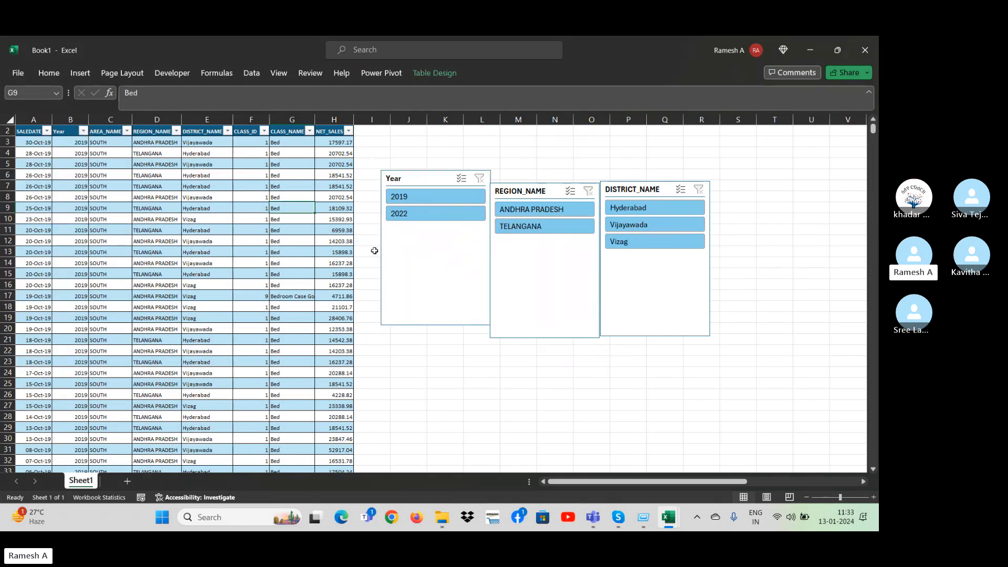
{"action": "left_click", "coordinate": [436, 197]}
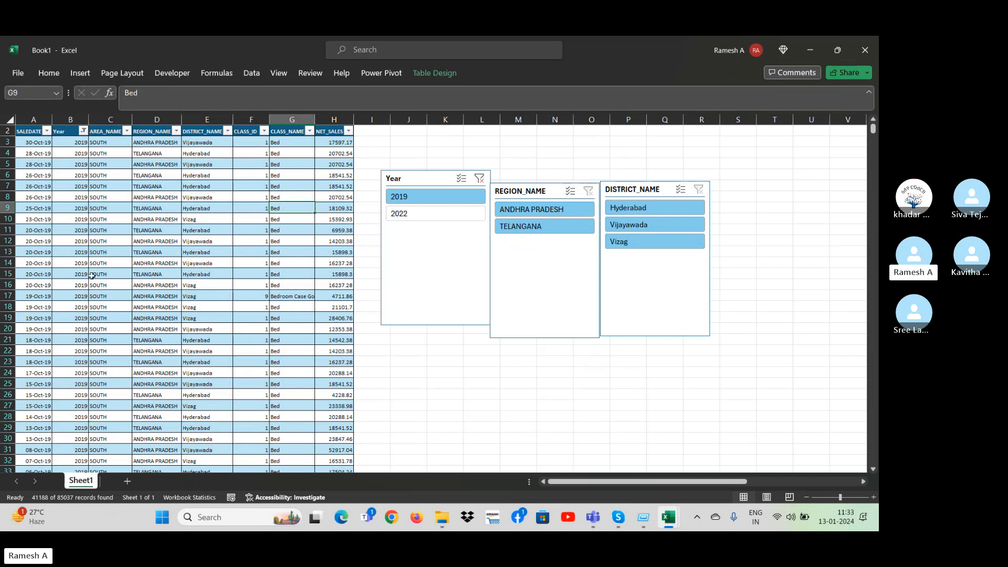
{"action": "left_click", "coordinate": [482, 183]}
Examine the extent of the REGION_NAME data and the filter options of the Year and SALEDATE columns.
{"action": "left_click", "coordinate": [140, 426]}
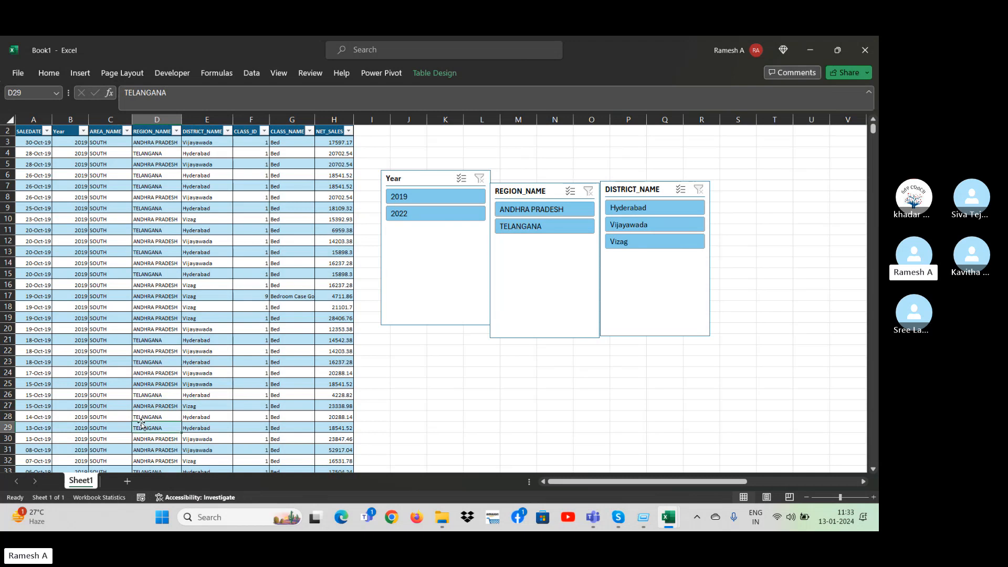
{"action": "key", "text": "ctrl+Up"}
{"action": "key", "text": "ctrl+Up"}
{"action": "key", "text": "Down"}
{"action": "key", "text": "Down"}
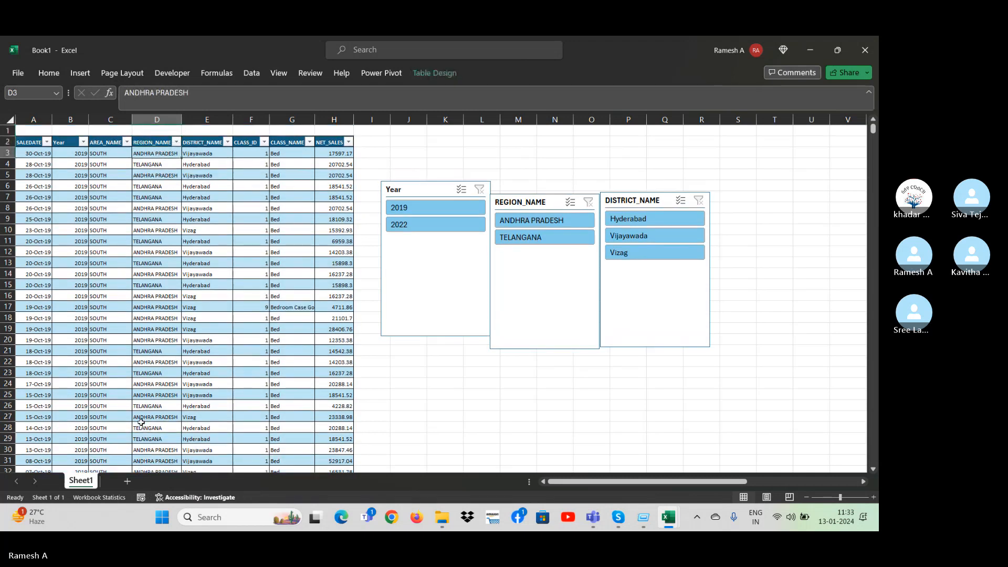
{"action": "key", "text": "ctrl+Down"}
{"action": "key", "text": "Down"}
{"action": "key", "text": "Down"}
{"action": "key", "text": "ctrl+Up"}
{"action": "key", "text": "ctrl+Up"}
{"action": "key", "text": "Left"}
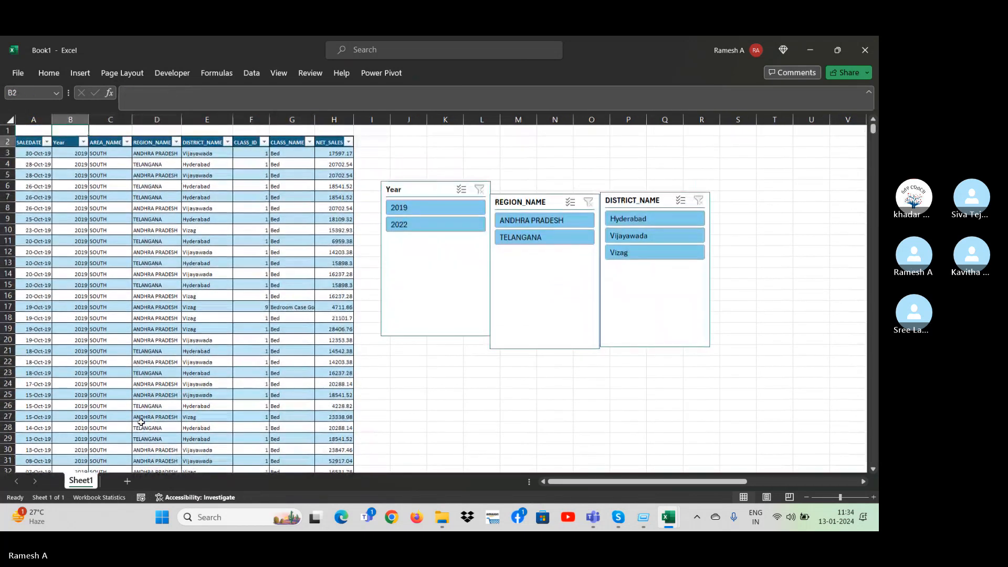
{"action": "key", "text": "Left"}
{"action": "key", "text": "alt+Down"}
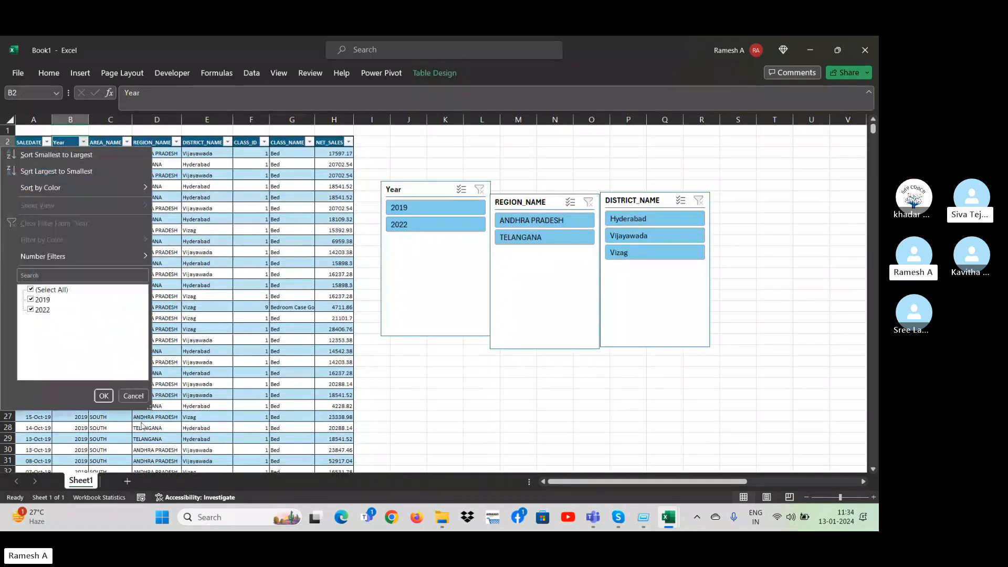
{"action": "key", "text": "Escape"}
{"action": "key", "text": "Left"}
{"action": "key", "text": "alt+Down"}
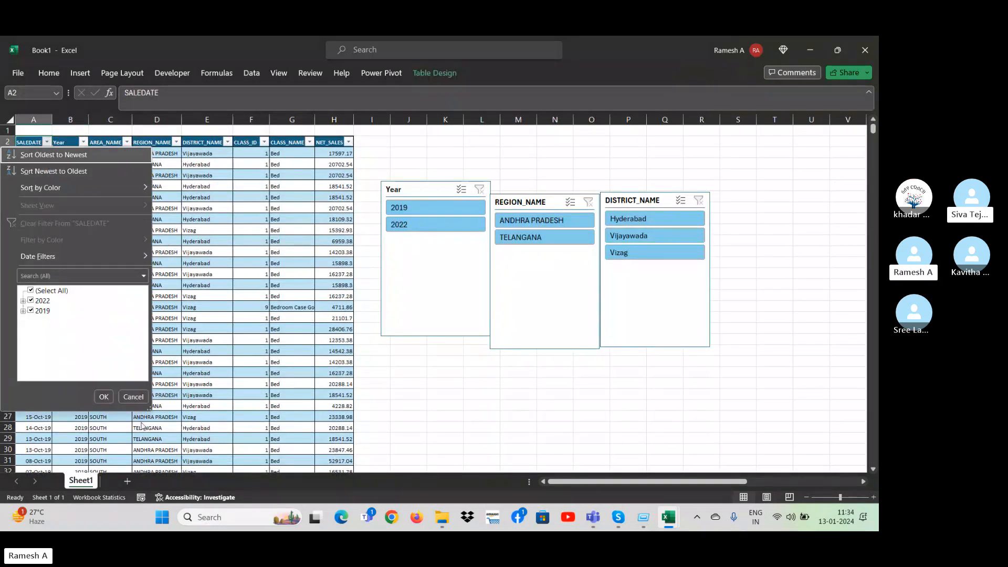
{"action": "key", "text": "Escape"}
Sort the sales table by SALEDATE from oldest to newest.
{"action": "key", "text": "alt+Down"}
{"action": "key", "text": "s"}
{"action": "key", "text": "Right"}
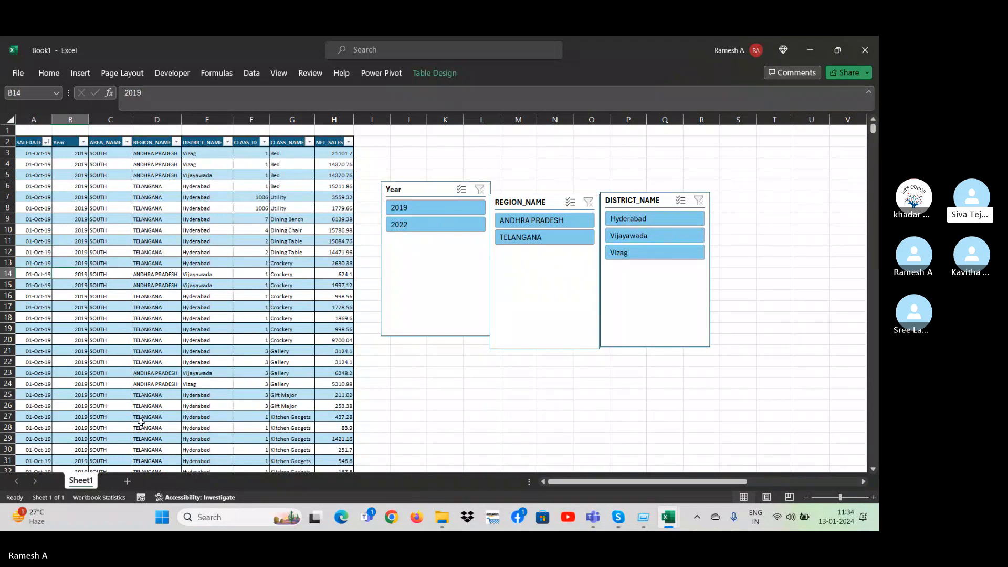
Examine the sorted sales rows, the column headers and the table's design options.
{"action": "key", "text": "Down"}
{"action": "key", "text": "Down"}
{"action": "key", "text": "Down"}
{"action": "key", "text": "Down"}
{"action": "key", "text": "Down"}
{"action": "key", "text": "Down"}
{"action": "key", "text": "Down"}
{"action": "key", "text": "Down"}
{"action": "key", "text": "Down"}
{"action": "key", "text": "Down"}
{"action": "key", "text": "Down"}
{"action": "key", "text": "Down"}
{"action": "key", "text": "Down"}
{"action": "key", "text": "Down"}
{"action": "key", "text": "Down"}
{"action": "key", "text": "Down"}
{"action": "key", "text": "Down"}
{"action": "key", "text": "Down"}
{"action": "key", "text": "Down"}
{"action": "key", "text": "Down"}
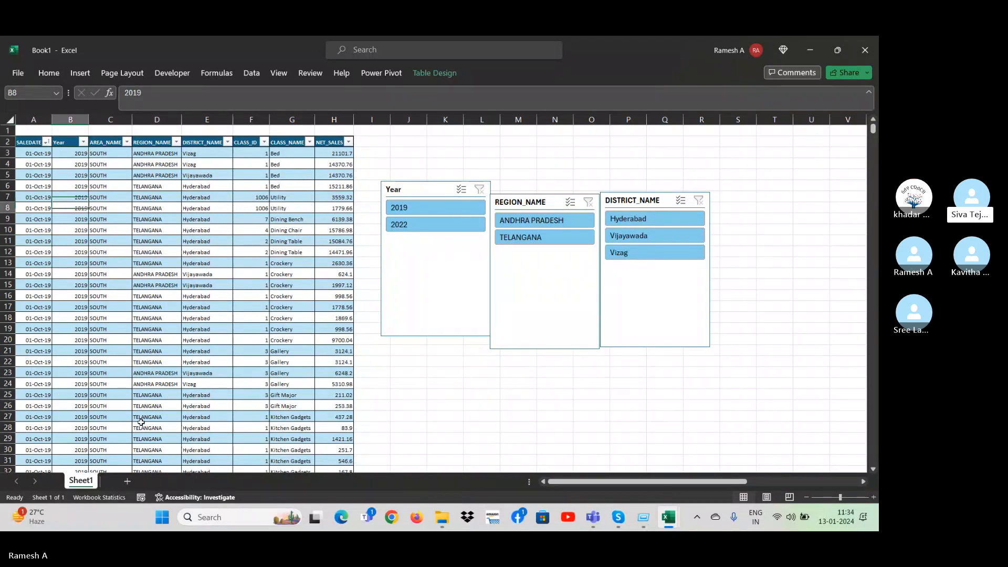
{"action": "key", "text": "Down"}
{"action": "key", "text": "Down"}
{"action": "key", "text": "Down"}
{"action": "key", "text": "Down"}
{"action": "key", "text": "Down"}
{"action": "key", "text": "Down"}
{"action": "key", "text": "Down"}
{"action": "key", "text": "Down"}
{"action": "key", "text": "Down"}
{"action": "key", "text": "Down"}
{"action": "key", "text": "Down"}
{"action": "key", "text": "Down"}
{"action": "key", "text": "Down"}
{"action": "key", "text": "Down"}
{"action": "key", "text": "Right"}
{"action": "key", "text": "Right"}
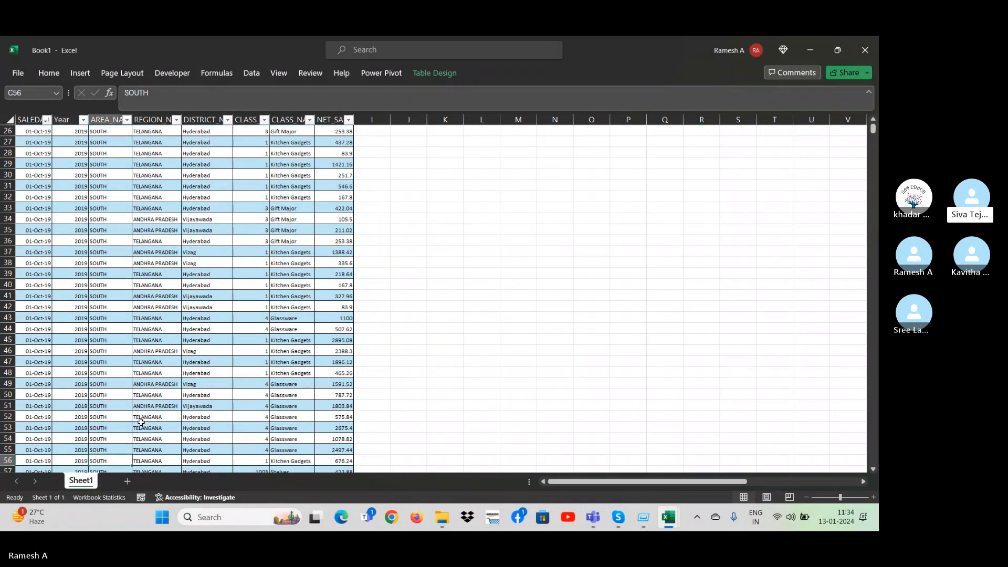
{"action": "key", "text": "ctrl+Up"}
{"action": "key", "text": "ctrl+Up"}
{"action": "key", "text": "Down"}
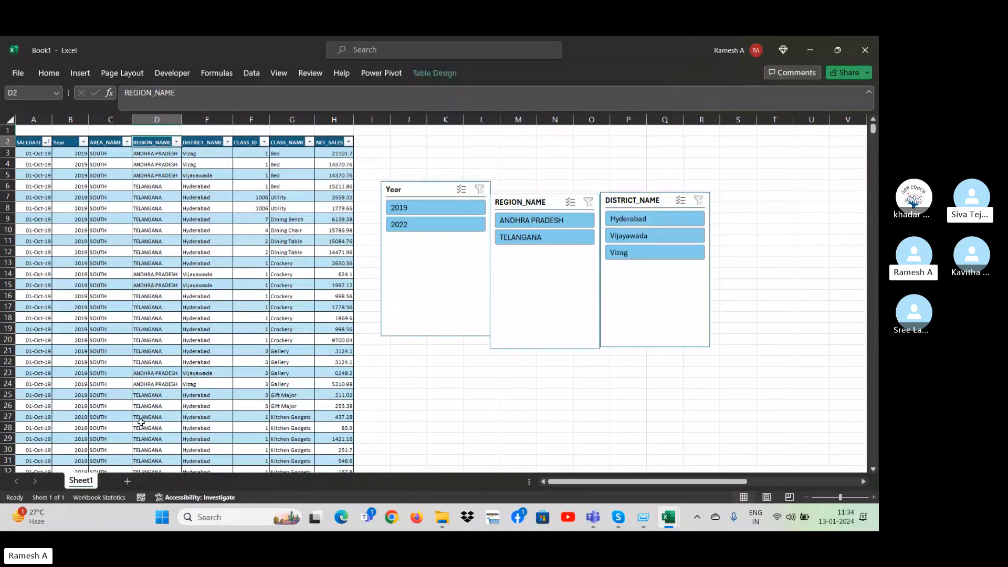
{"action": "key", "text": "Left"}
{"action": "key", "text": "Left"}
{"action": "key", "text": "Left"}
{"action": "key", "text": "Right"}
{"action": "key", "text": "Right"}
{"action": "key", "text": "Right"}
{"action": "key", "text": "Right"}
{"action": "key", "text": "Right"}
{"action": "key", "text": "Right"}
{"action": "key", "text": "Right"}
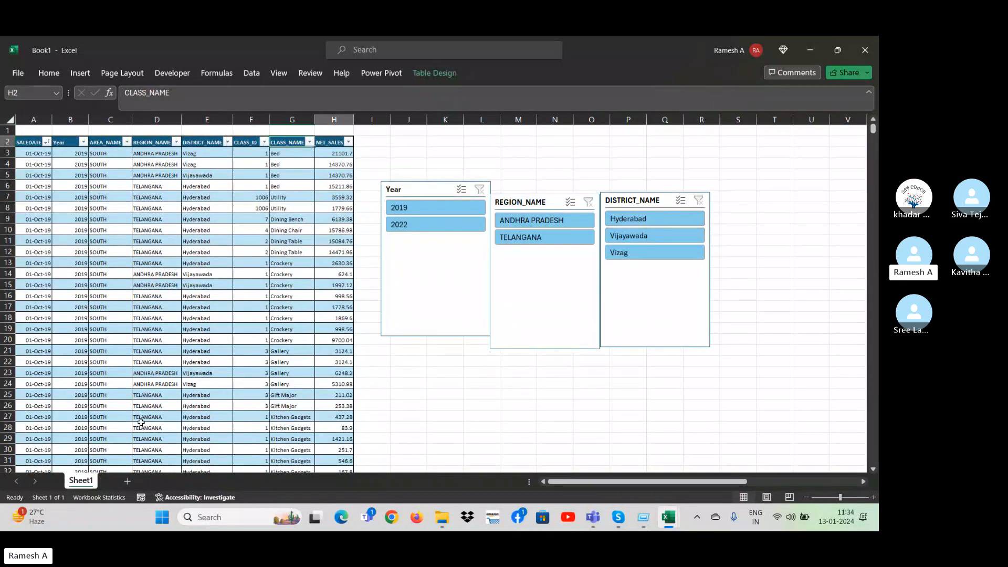
{"action": "key", "text": "Left"}
{"action": "key", "text": "Left"}
{"action": "key", "text": "Left"}
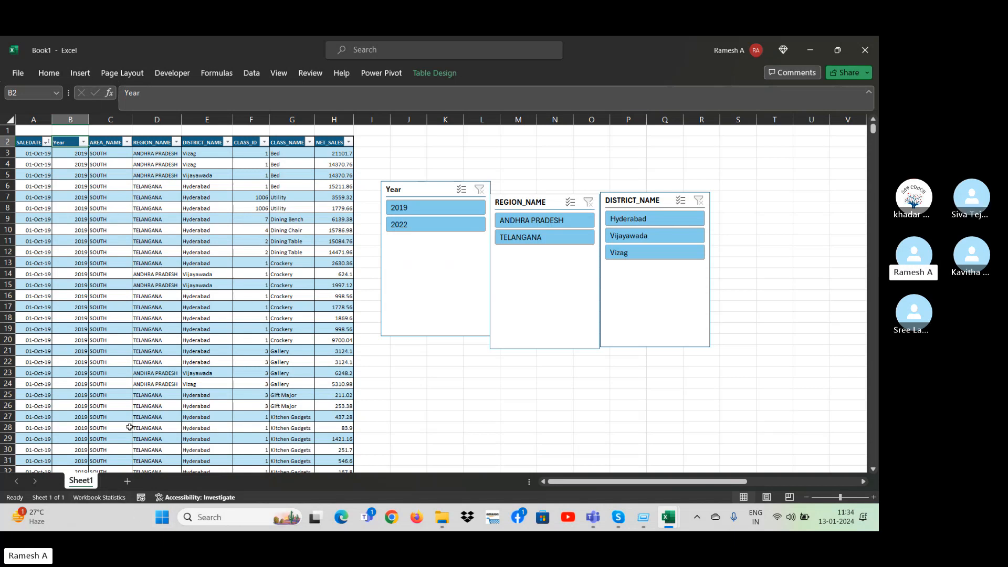
{"action": "left_click", "coordinate": [435, 73]}
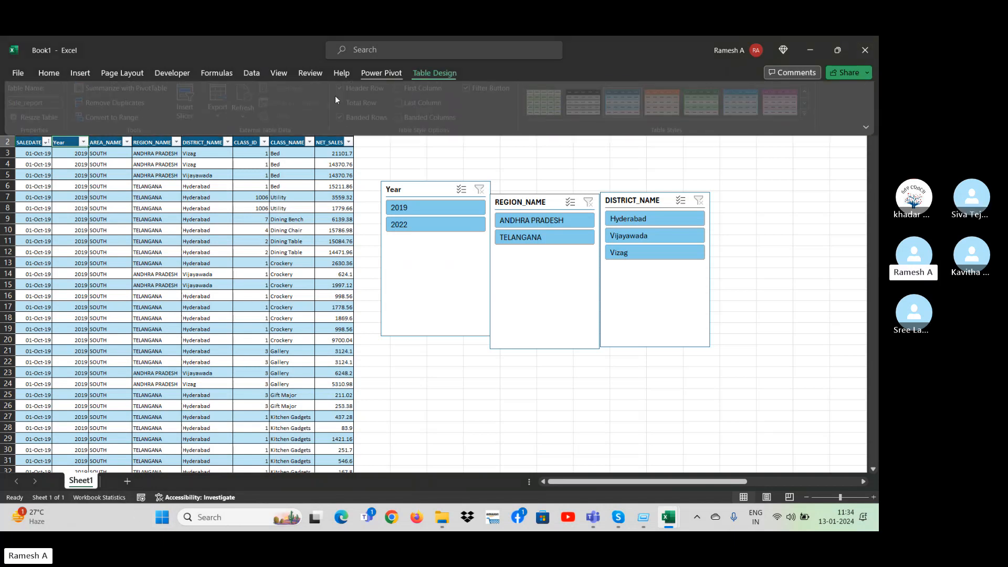
{"action": "left_click", "coordinate": [408, 404]}
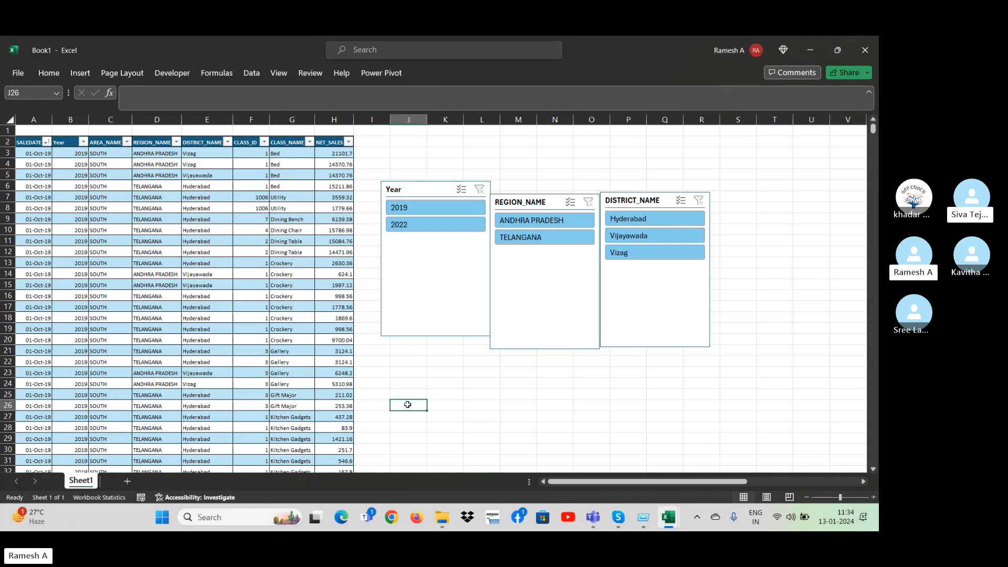
Copy the entire sales table with its headers and paste it at cell C4 of a new sheet.
{"action": "key", "text": "Up"}
{"action": "key", "text": "ctrl+Left"}
{"action": "key", "text": "ctrl+Left"}
{"action": "key", "text": "ctrl+Up"}
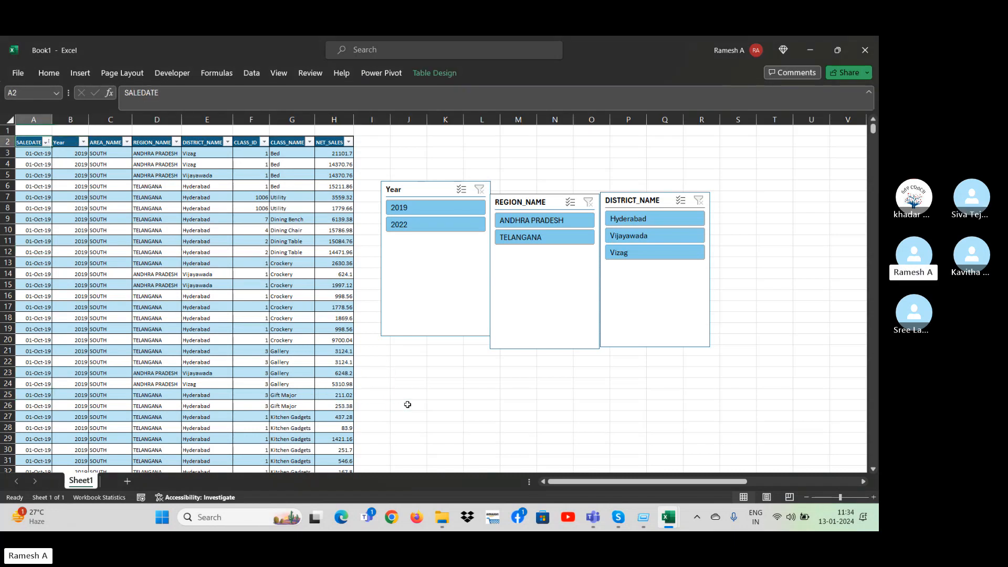
{"action": "key", "text": "ctrl+shift+Right"}
{"action": "key", "text": "ctrl+shift+Down"}
{"action": "key", "text": "ctrl+c"}
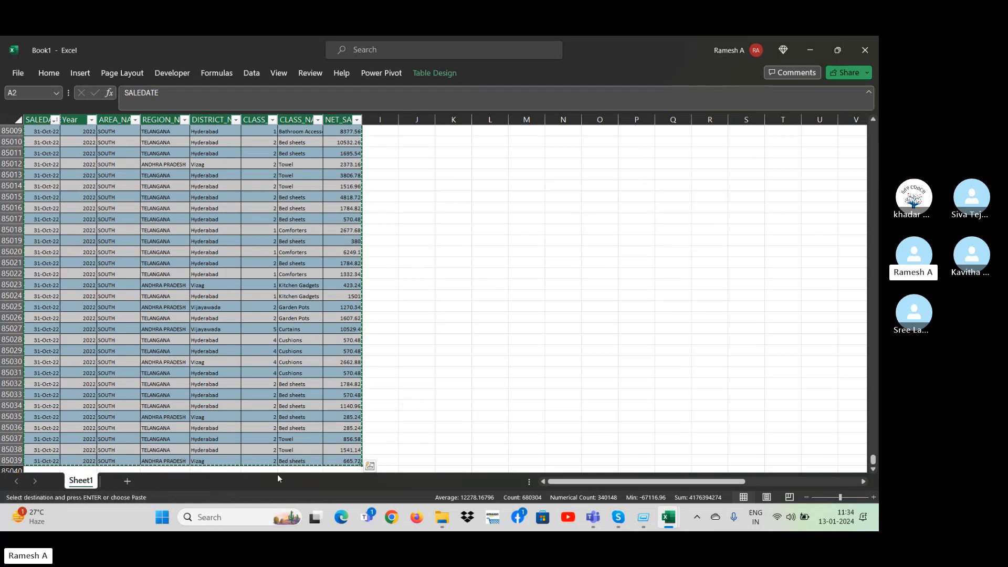
{"action": "left_click", "coordinate": [127, 481]}
{"action": "left_click", "coordinate": [121, 164]}
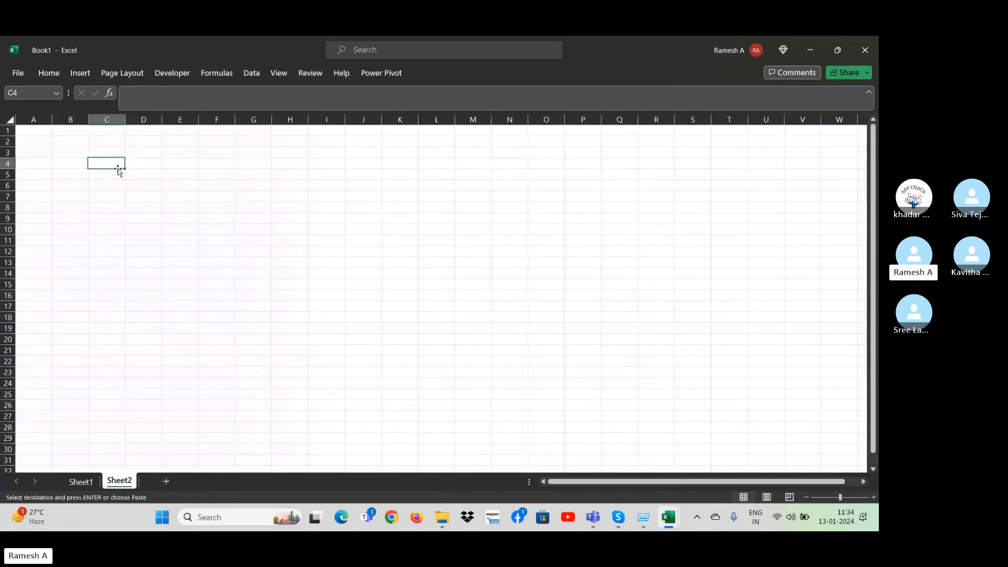
{"action": "key", "text": "ctrl+v"}
Filter the Year column of the pasted table to show only 2019.
{"action": "key", "text": "Right"}
{"action": "key", "text": "alt+Down"}
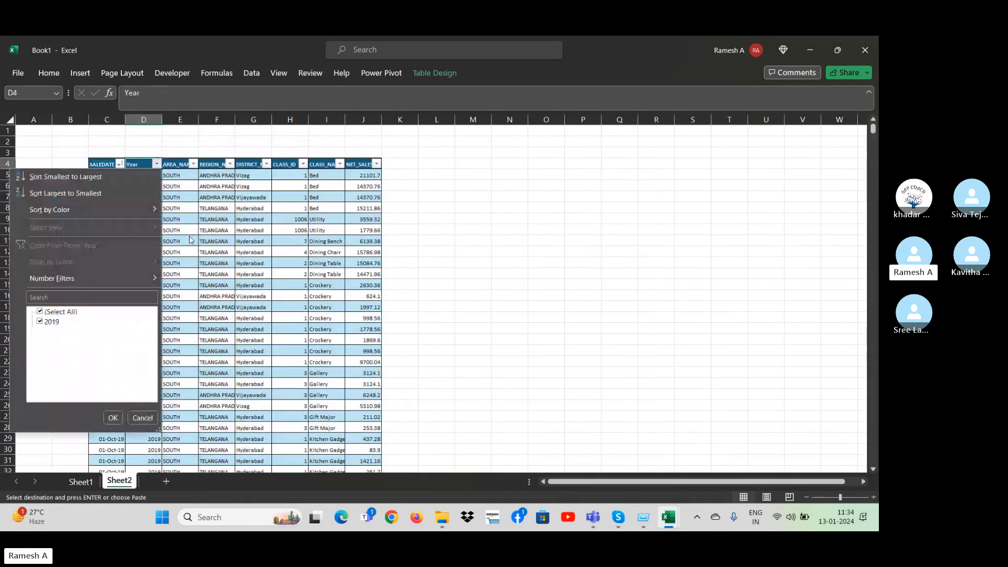
{"action": "key", "text": "Down"}
{"action": "key", "text": "Down"}
{"action": "key", "text": "Down"}
{"action": "key", "text": "Down"}
{"action": "key", "text": "Down"}
{"action": "key", "text": "Down"}
{"action": "key", "text": "Down"}
{"action": "key", "text": "space"}
{"action": "key", "text": "Return"}
Select the filtered 2019 records from row 33 down to the table's last record as entire sheet rows.
{"action": "key", "text": "Down"}
{"action": "key", "text": "Down"}
{"action": "key", "text": "Down"}
{"action": "key", "text": "Down"}
{"action": "key", "text": "Down"}
{"action": "key", "text": "Down"}
{"action": "key", "text": "Down"}
{"action": "key", "text": "Down"}
{"action": "key", "text": "Down"}
{"action": "key", "text": "Down"}
{"action": "key", "text": "Down"}
{"action": "key", "text": "Down"}
{"action": "key", "text": "Down"}
{"action": "key", "text": "Down"}
{"action": "key", "text": "Down"}
{"action": "key", "text": "Down"}
{"action": "key", "text": "Down"}
{"action": "key", "text": "Down"}
{"action": "key", "text": "Down"}
{"action": "key", "text": "Down"}
{"action": "key", "text": "Down"}
{"action": "key", "text": "Down"}
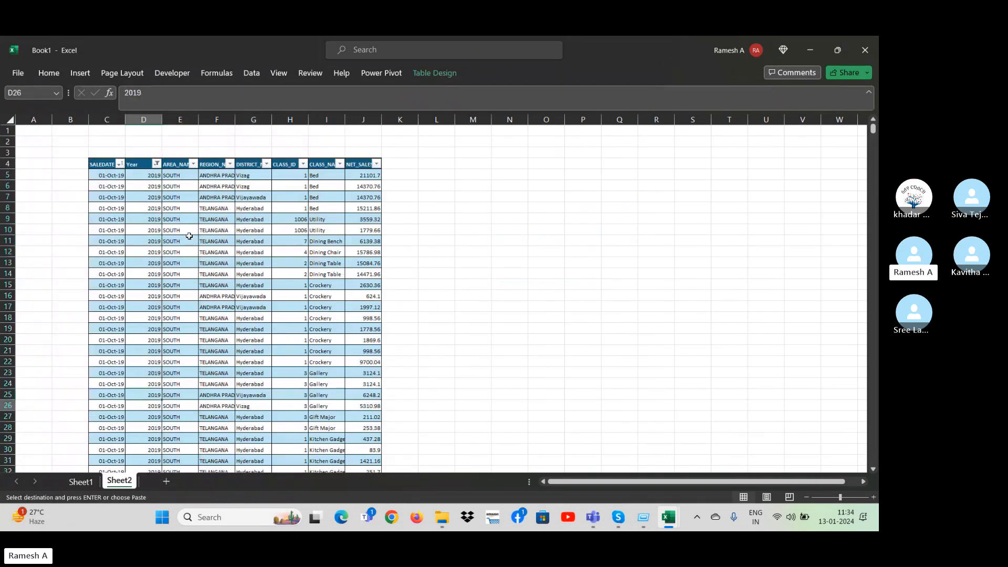
{"action": "key", "text": "shift+space"}
{"action": "key", "text": "ctrl+shift+Down"}
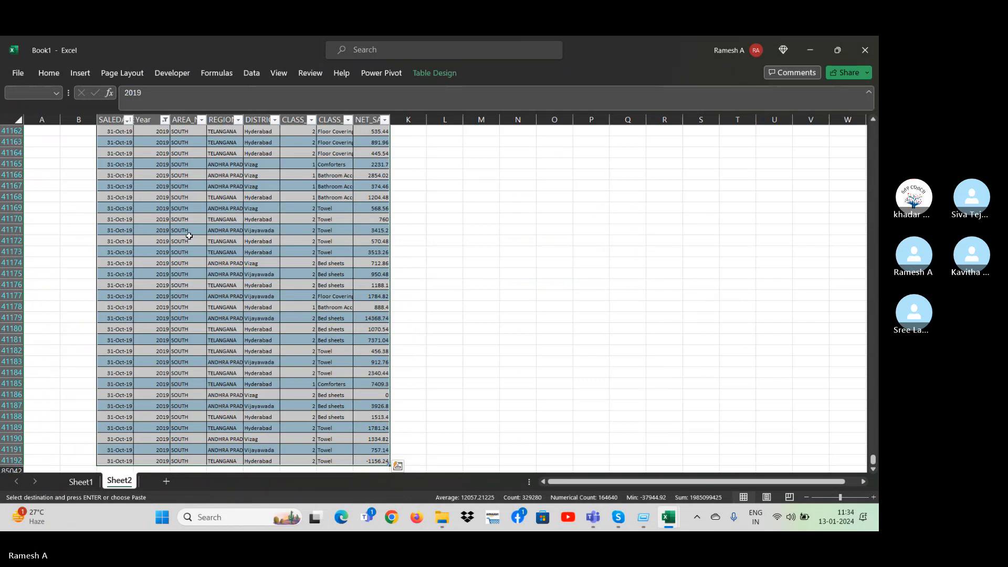
{"action": "key", "text": "shift+space"}
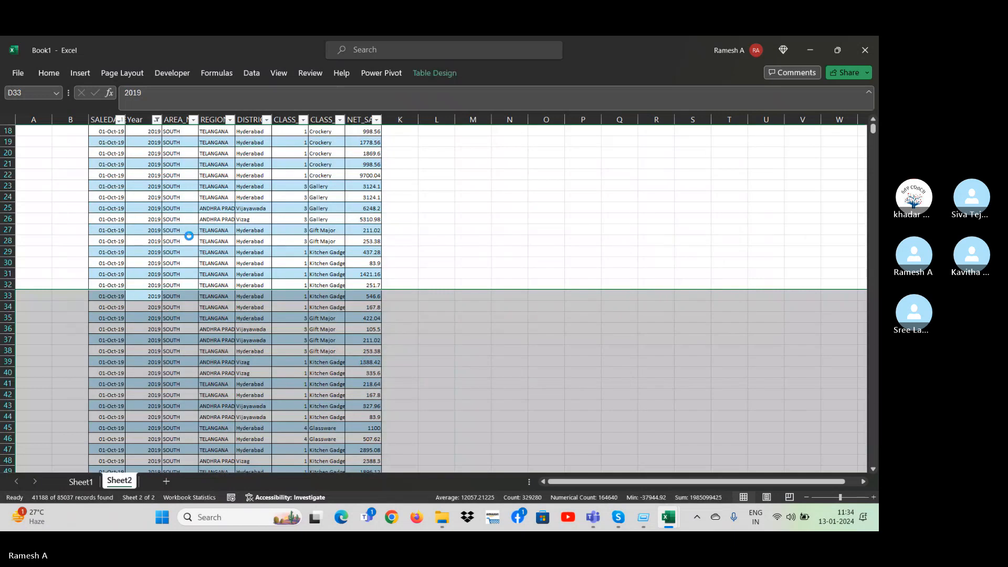
Switch from Book1 to the lfl final sale report workbook and look over its last rows.
{"action": "key", "text": "alt+Tab"}
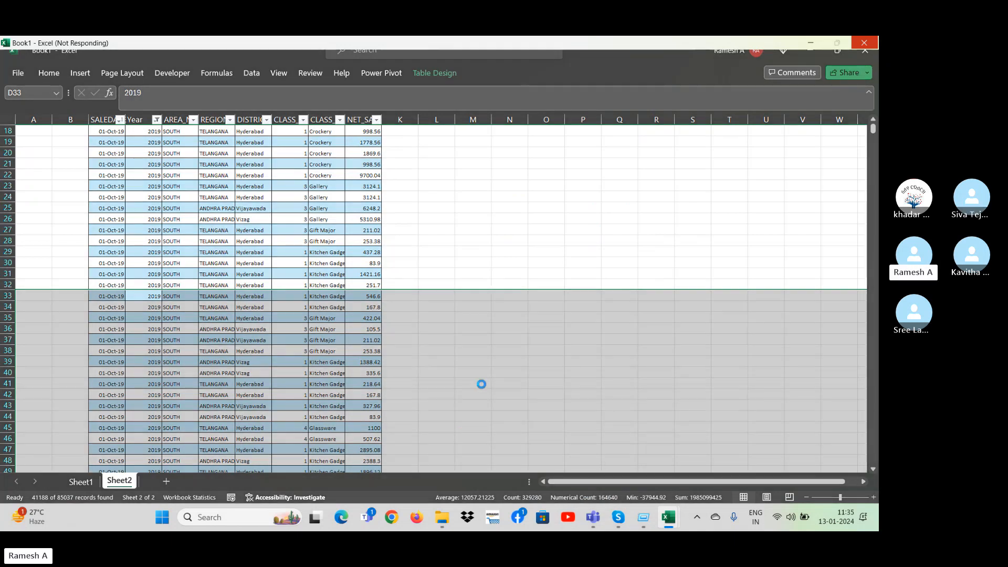
{"action": "key", "text": "alt+Tab"}
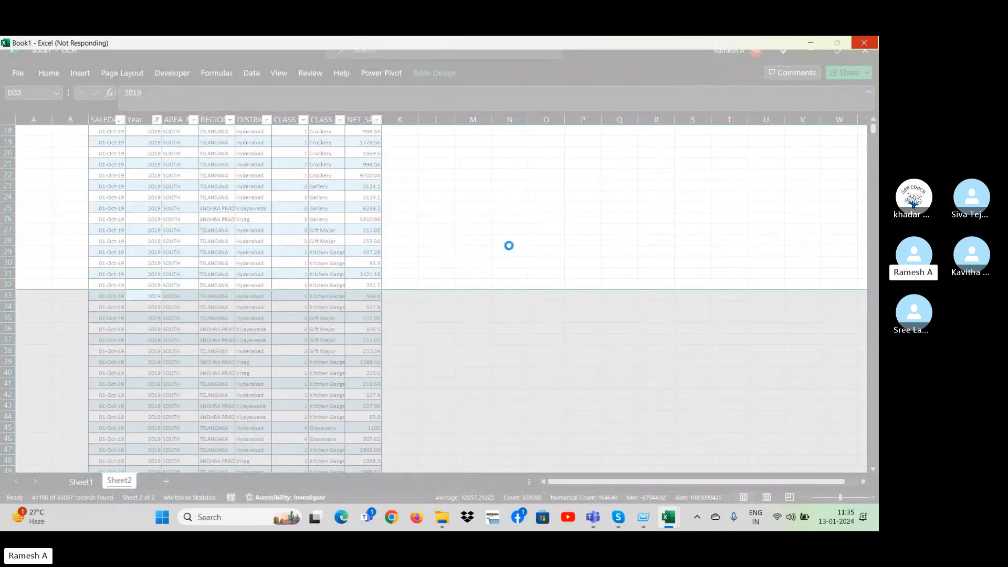
{"action": "key", "text": "super+d"}
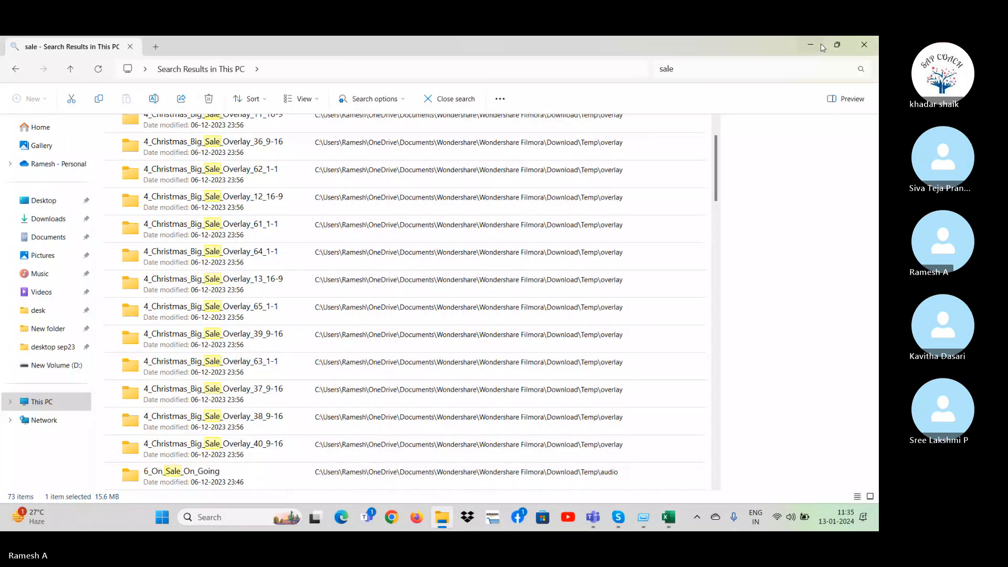
{"action": "key", "text": "super+d"}
{"action": "key", "text": "alt+Tab"}
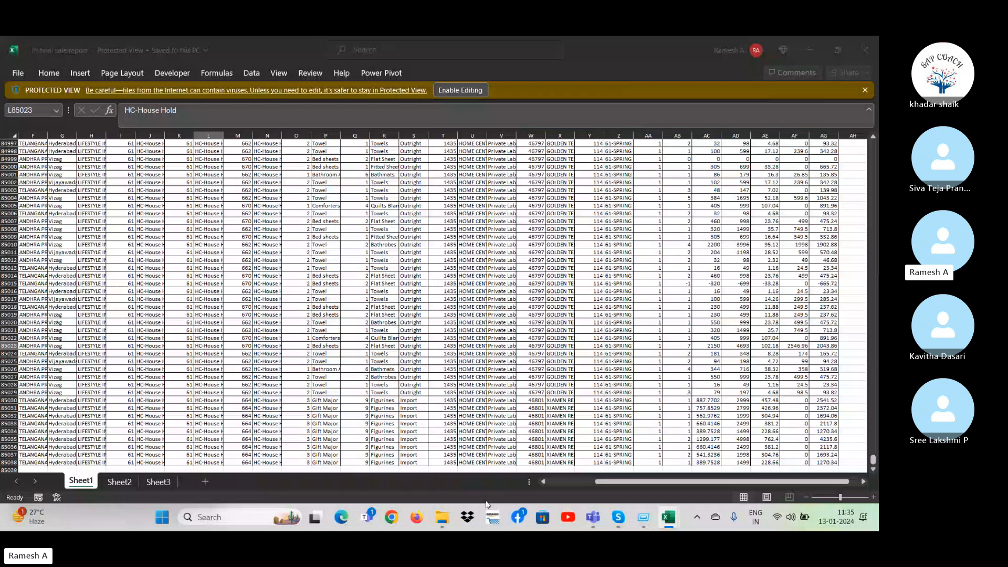
{"action": "left_click", "coordinate": [226, 274]}
{"action": "key", "text": "Page_Up"}
{"action": "key", "text": "Page_Up"}
Look through the open windows, including the sale workbook and Book2, and return to the lfl final sale report workbook.
{"action": "key", "text": "alt+Tab"}
{"action": "key", "text": "Tab"}
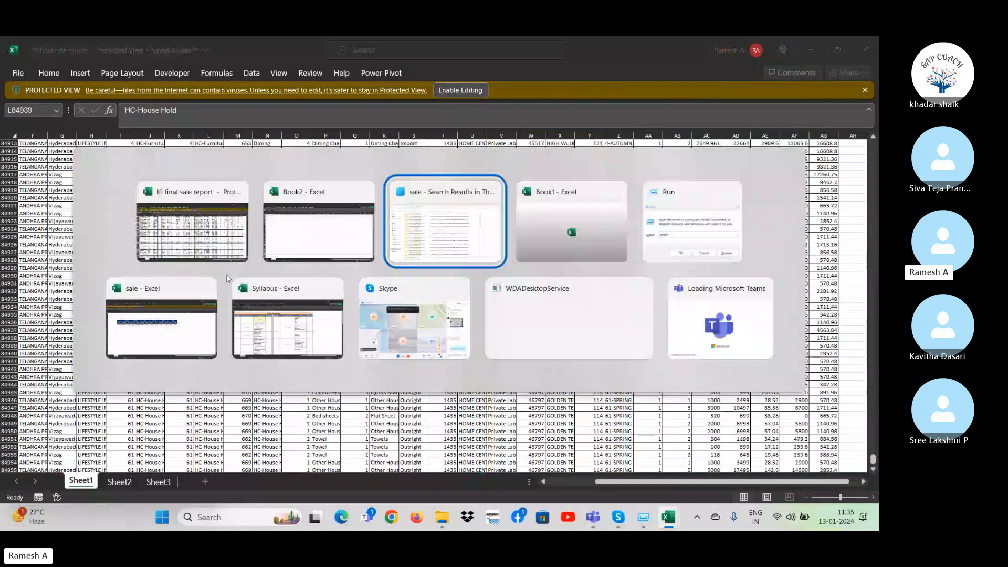
{"action": "key", "text": "alt+Tab"}
{"action": "key", "text": "Tab"}
{"action": "key", "text": "Tab"}
{"action": "key", "text": "Tab"}
{"action": "key", "text": "Tab"}
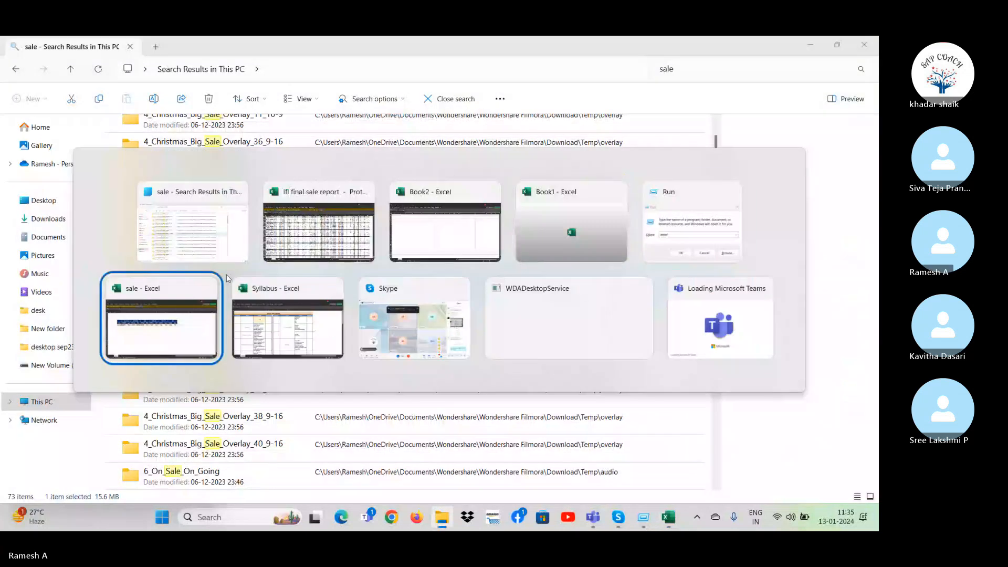
{"action": "key", "text": "alt+Tab"}
{"action": "key", "text": "Tab"}
{"action": "key", "text": "Tab"}
{"action": "key", "text": "Tab"}
{"action": "key", "text": "Tab"}
{"action": "key", "text": "Tab"}
{"action": "key", "text": "Tab"}
{"action": "key", "text": "Tab"}
{"action": "key", "text": "Tab"}
{"action": "key", "text": "Tab"}
{"action": "key", "text": "Tab"}
{"action": "key", "text": "Tab"}
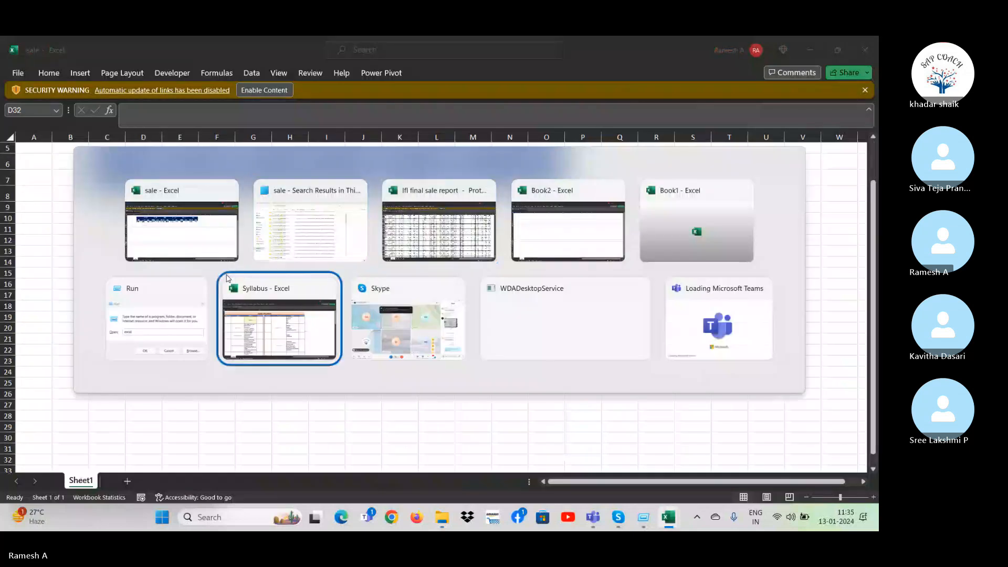
{"action": "key", "text": "Tab"}
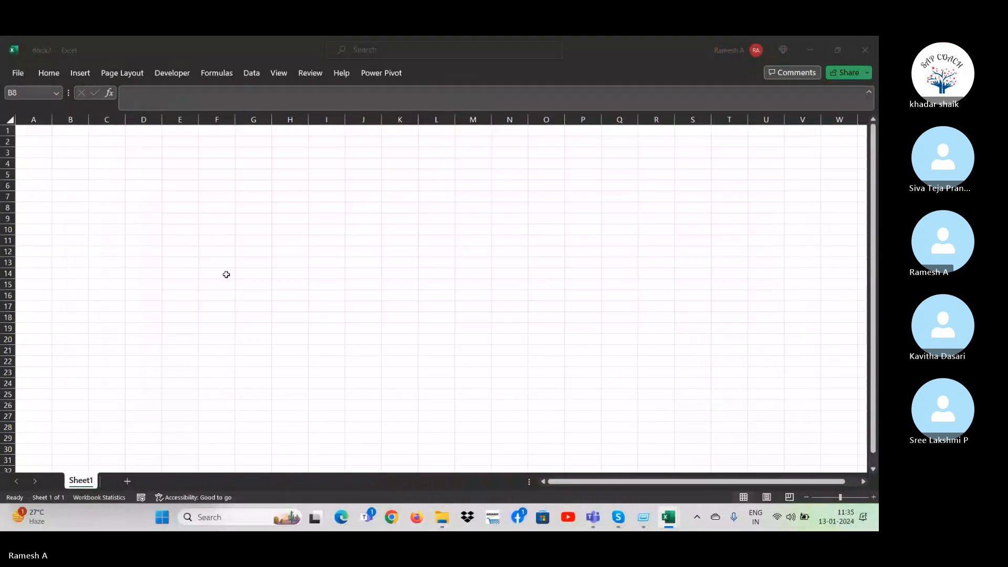
{"action": "key", "text": "ctrl+Up"}
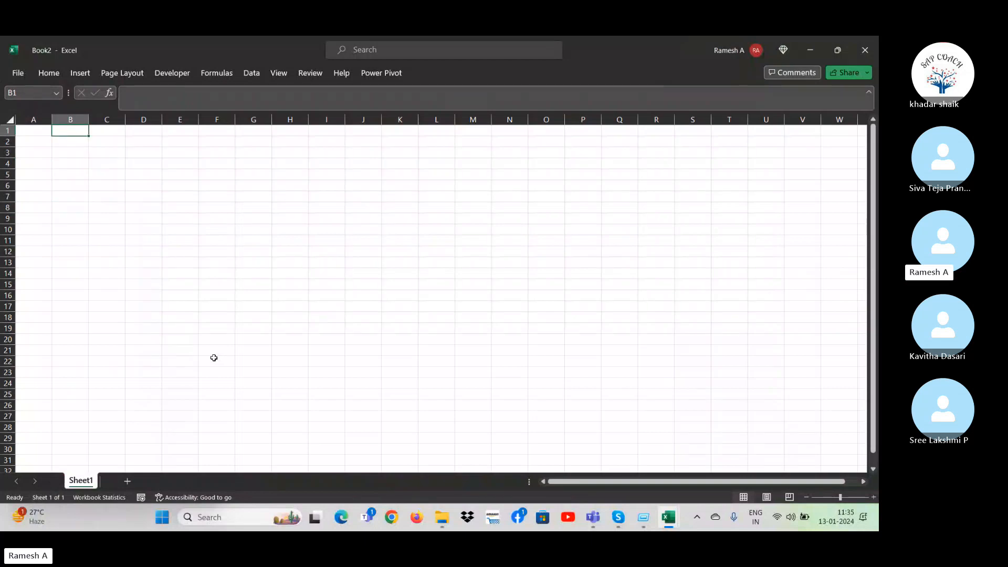
{"action": "key", "text": "alt+Tab"}
{"action": "key", "text": "Tab"}
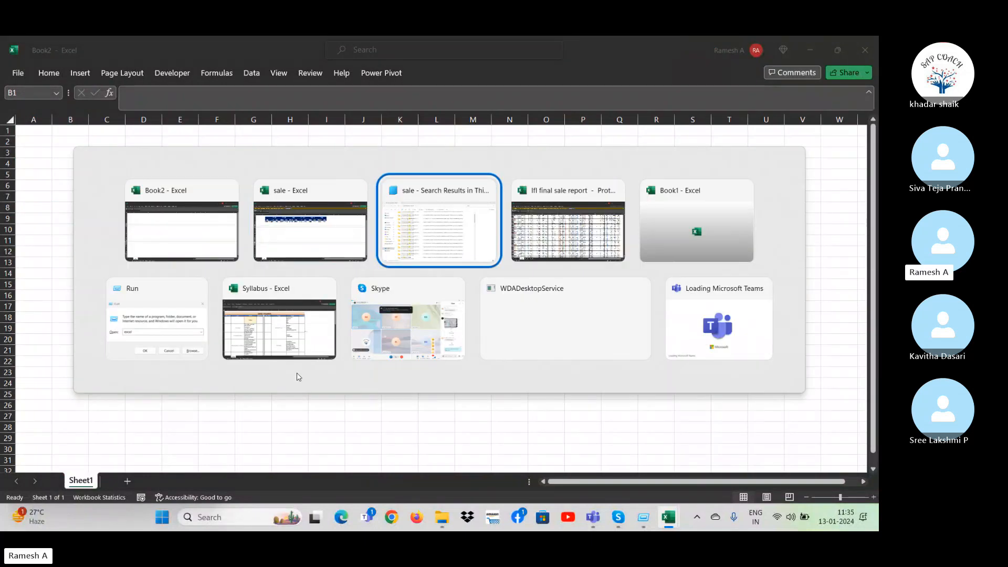
{"action": "key", "text": "Tab"}
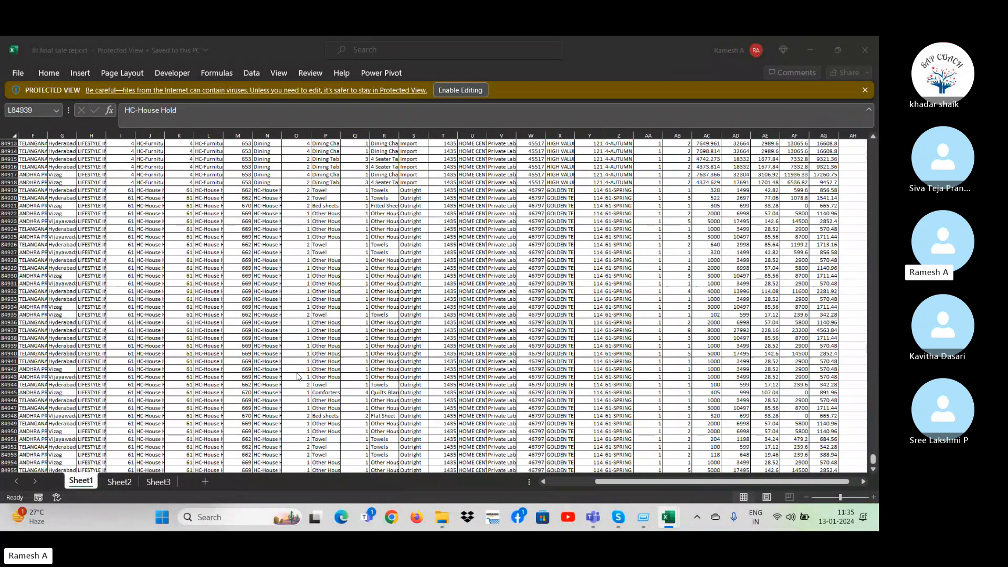
Copy the SALEDATE through TSF_ENTITY_DESC columns (A to H) of Sheet1 with headers, down to the last record.
{"action": "left_click", "coordinate": [139, 323]}
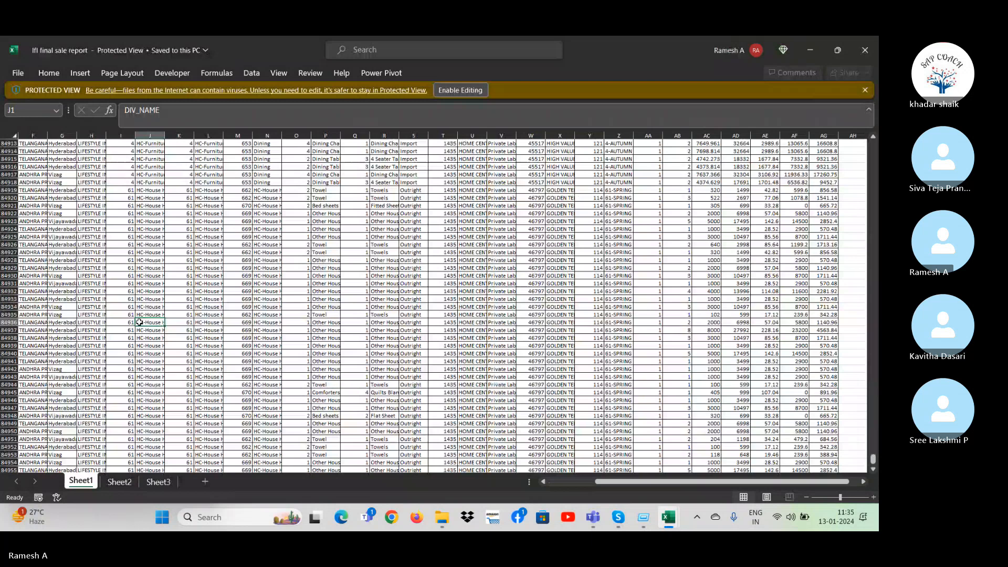
{"action": "key", "text": "ctrl+Home"}
{"action": "key", "text": "Right"}
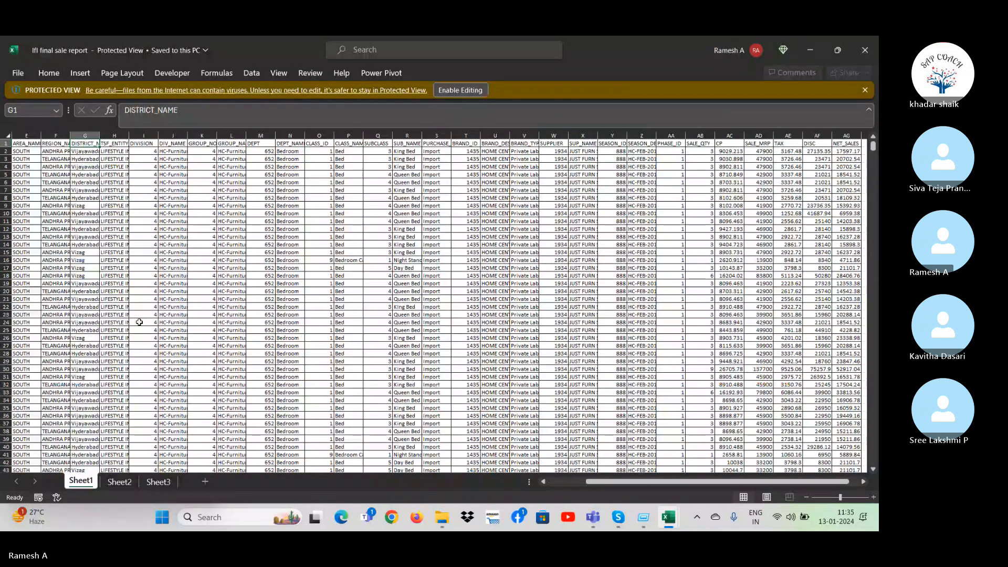
{"action": "key", "text": "Left"}
{"action": "key", "text": "Left"}
{"action": "key", "text": "Left"}
{"action": "key", "text": "Left"}
{"action": "key", "text": "Left"}
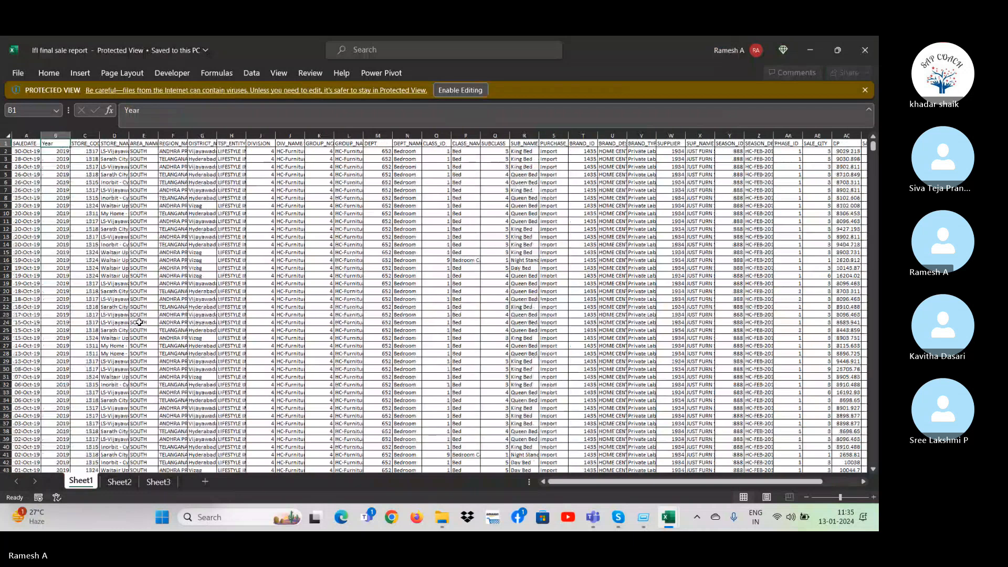
{"action": "key", "text": "Left"}
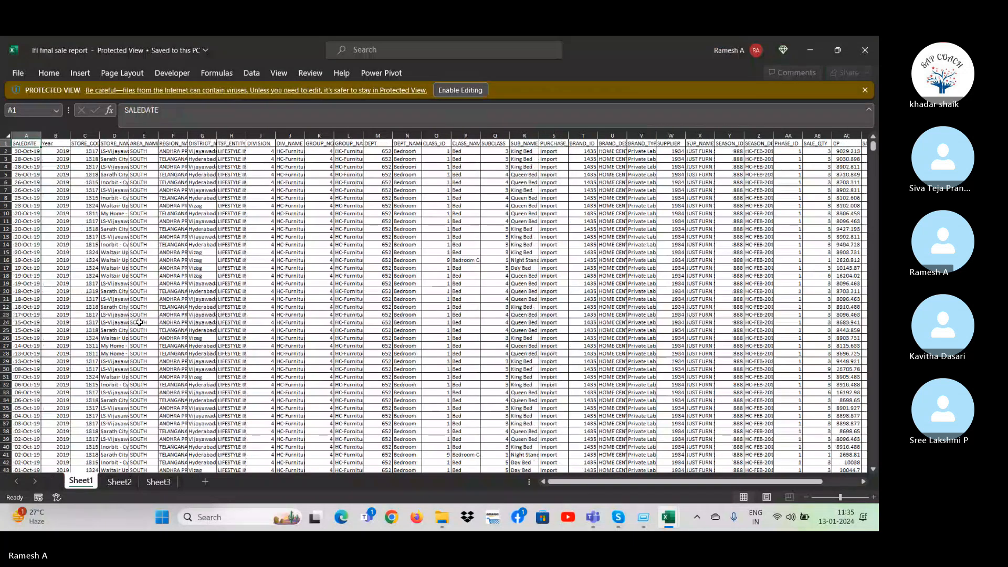
{"action": "key", "text": "shift+Right"}
{"action": "key", "text": "shift+Right"}
{"action": "key", "text": "shift+Right"}
{"action": "key", "text": "shift+Right"}
{"action": "key", "text": "shift+Right"}
{"action": "key", "text": "shift+Right"}
{"action": "key", "text": "shift+Right"}
{"action": "key", "text": "shift+Right"}
{"action": "key", "text": "shift+Right"}
{"action": "key", "text": "shift+Right"}
{"action": "key", "text": "shift+Right"}
{"action": "key", "text": "shift+Right"}
{"action": "key", "text": "shift+Down"}
{"action": "key", "text": "shift+Down"}
{"action": "key", "text": "shift+Down"}
{"action": "key", "text": "shift+Down"}
{"action": "key", "text": "shift+Down"}
{"action": "key", "text": "shift+Down"}
{"action": "key", "text": "shift+Down"}
{"action": "key", "text": "shift+Down"}
{"action": "key", "text": "shift+Down"}
{"action": "key", "text": "shift+Down"}
{"action": "key", "text": "shift+Down"}
{"action": "key", "text": "shift+Down"}
{"action": "key", "text": "shift+Down"}
{"action": "key", "text": "shift+Down"}
{"action": "key", "text": "shift+Left"}
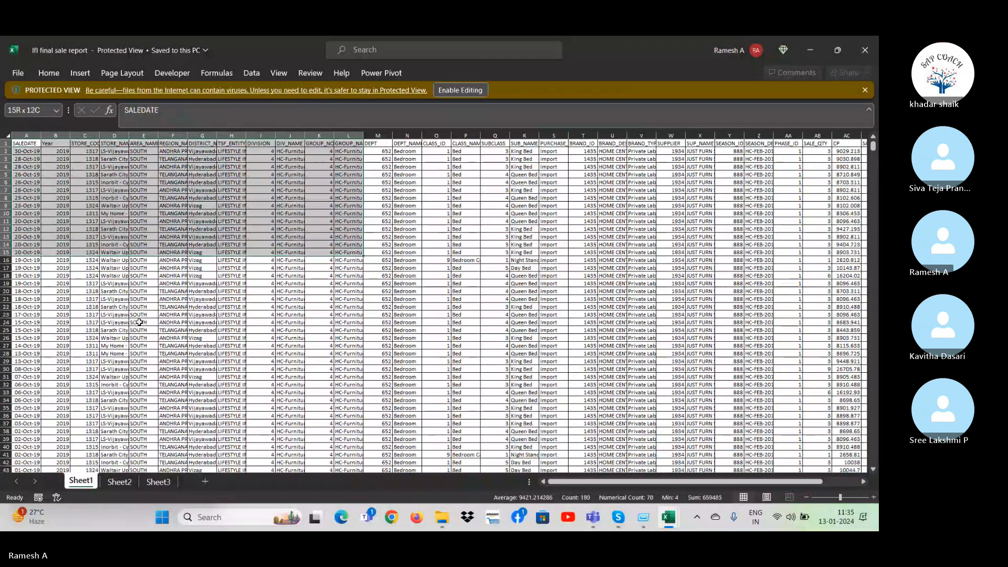
{"action": "key", "text": "shift+Left"}
{"action": "key", "text": "shift+Left"}
{"action": "key", "text": "shift+Left"}
{"action": "key", "text": "shift+Left"}
{"action": "key", "text": "ctrl+shift+Down"}
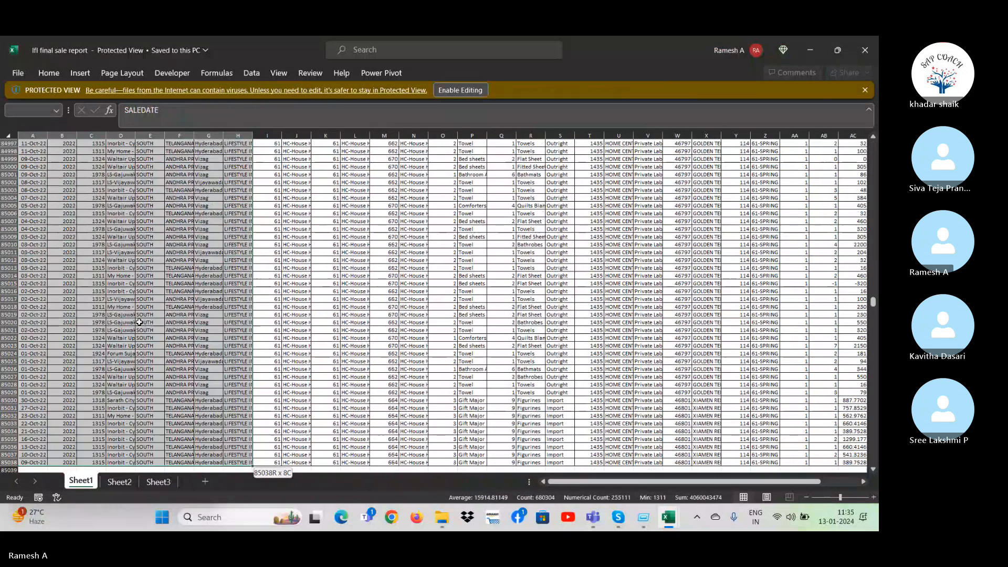
{"action": "key", "text": "ctrl+c"}
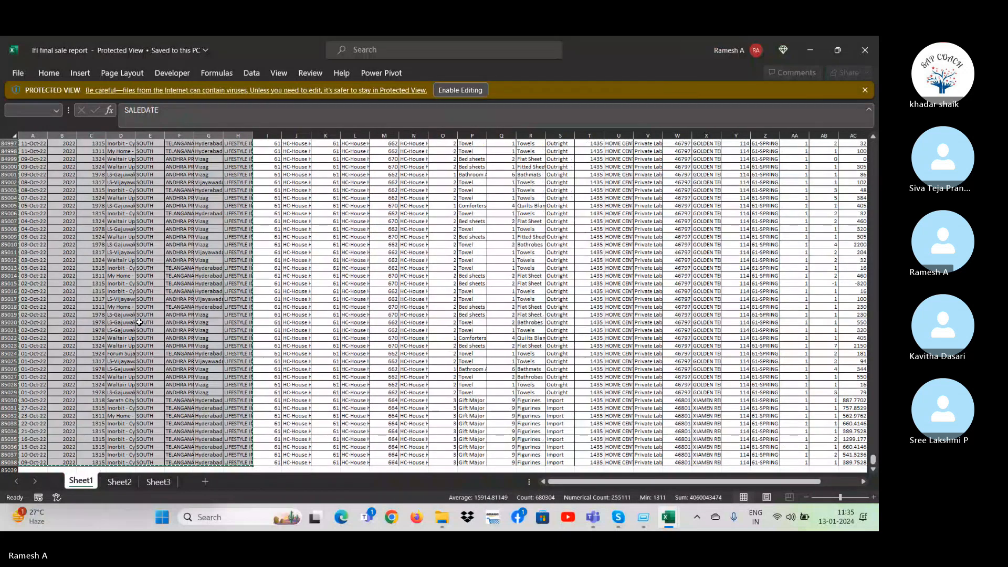
Paste the copied columns at cell A1 of the blank Book2 workbook and autofit the column widths.
{"action": "key", "text": "ctrl+n"}
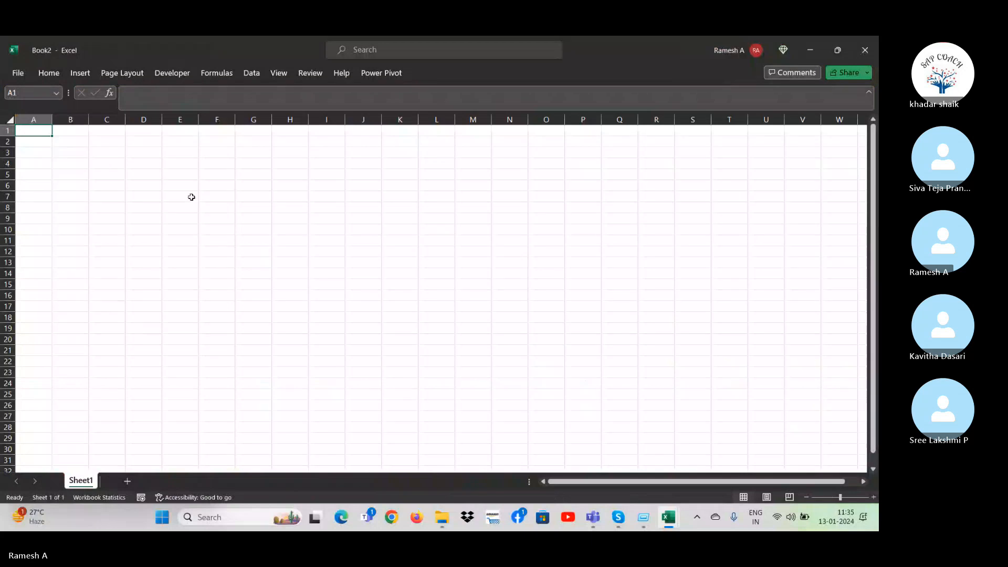
{"action": "key", "text": "ctrl+v"}
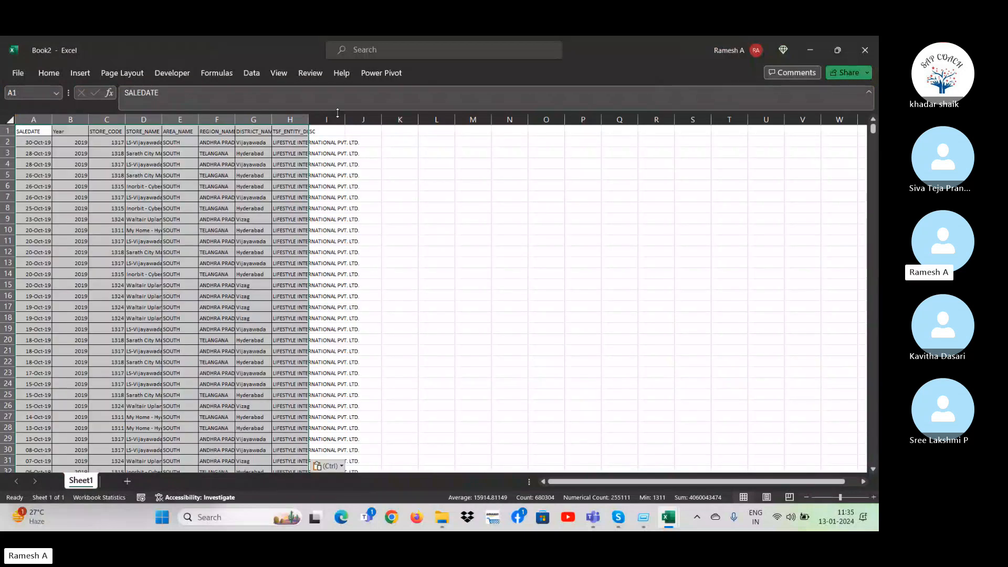
{"action": "key", "text": "alt+o"}
{"action": "key", "text": "c"}
{"action": "key", "text": "a"}
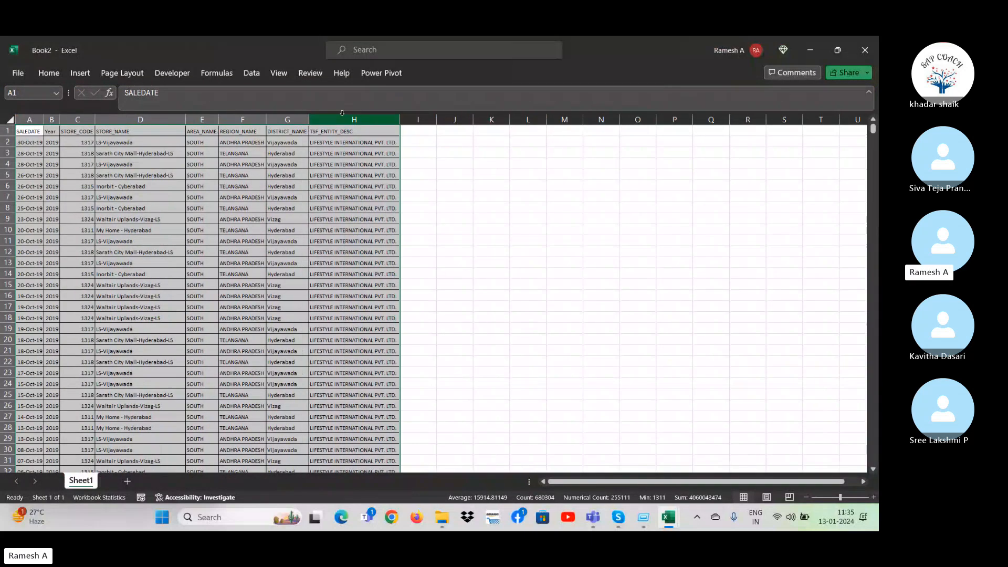
Copy the NET_SALES column from the lfl final sale report workbook and paste it at cell I1 of Book2.
{"action": "key", "text": "Right"}
{"action": "key", "text": "Right"}
{"action": "key", "text": "Right"}
{"action": "key", "text": "Right"}
{"action": "key", "text": "Right"}
{"action": "key", "text": "Right"}
{"action": "key", "text": "Right"}
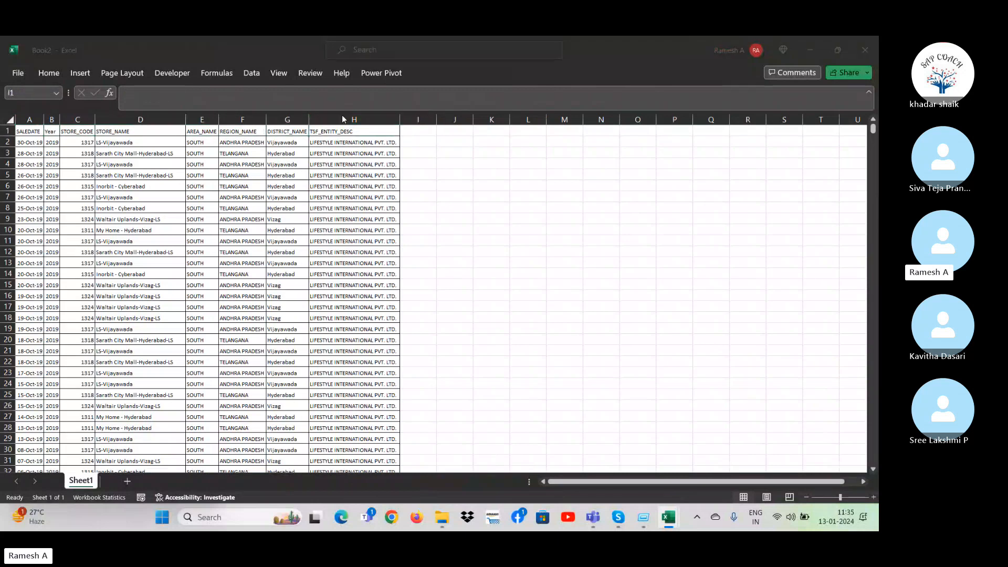
{"action": "key", "text": "alt+Tab"}
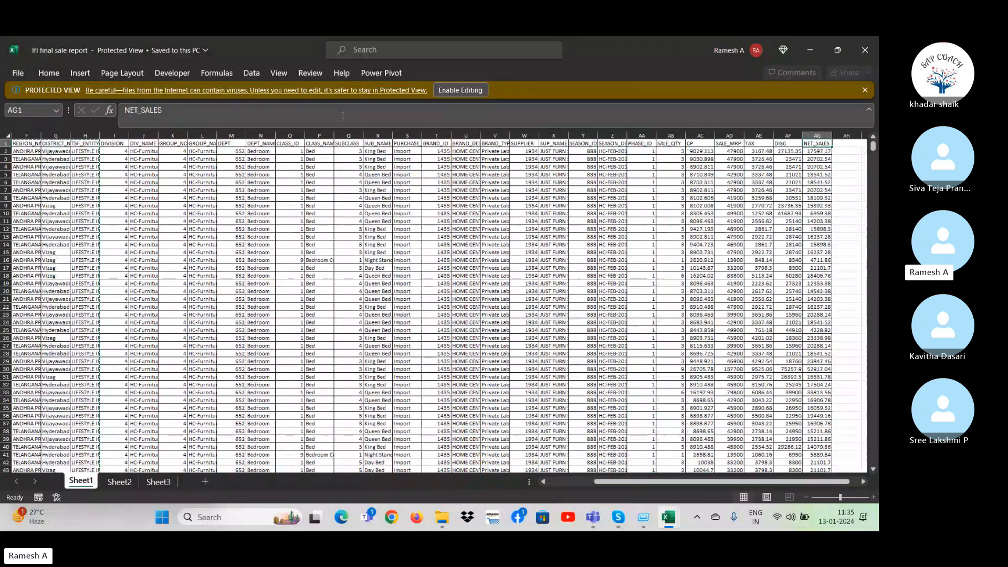
{"action": "key", "text": "ctrl+shift+Down"}
{"action": "key", "text": "ctrl+c"}
{"action": "key", "text": "alt+Tab"}
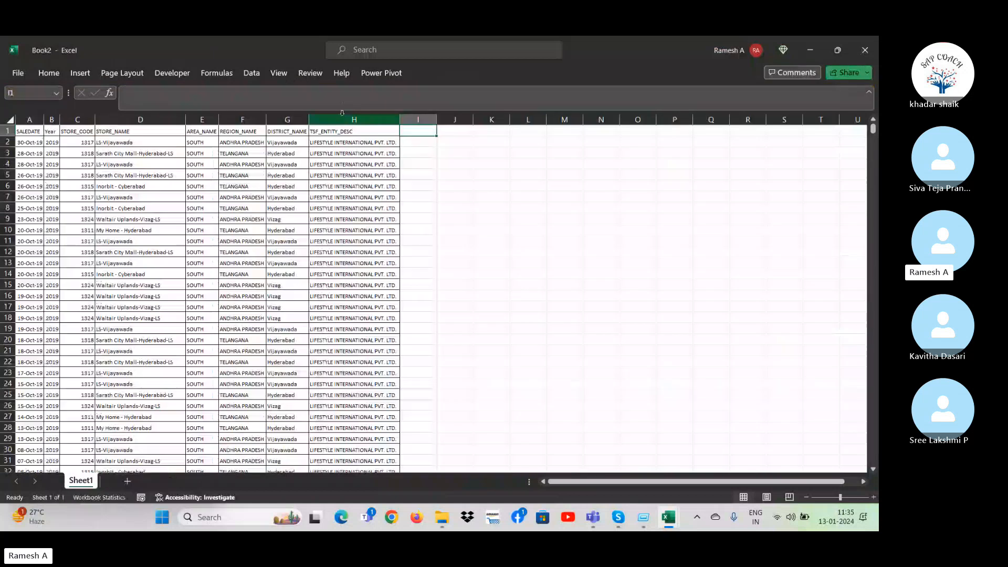
{"action": "key", "text": "ctrl+v"}
{"action": "key", "text": "alt+Tab"}
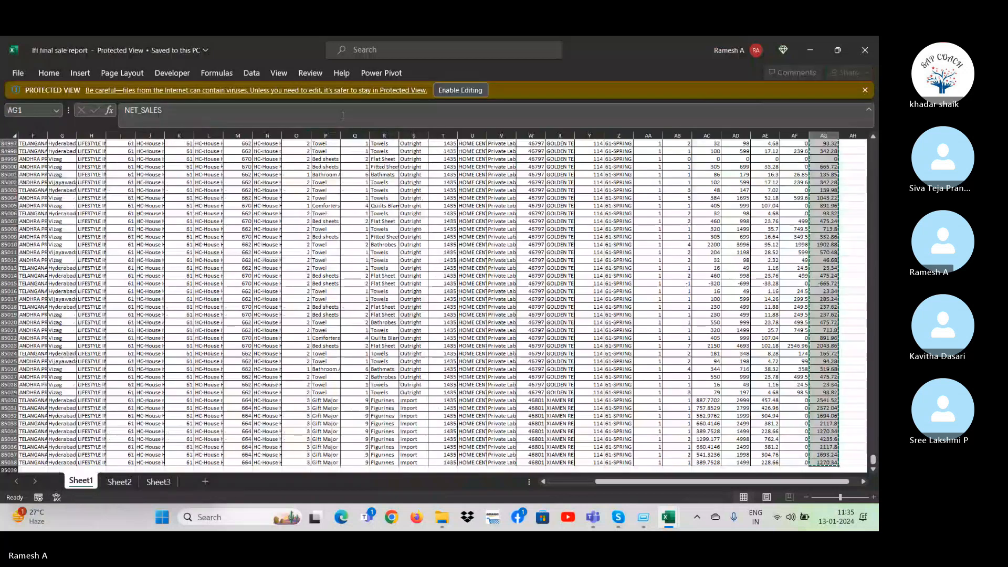
{"action": "key", "text": "alt+Tab"}
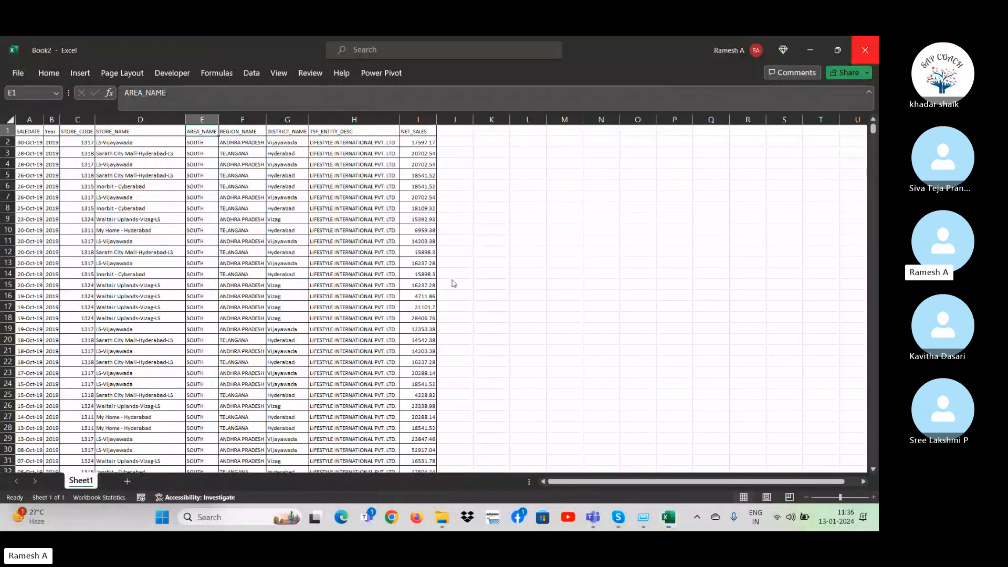
Delete the entire STORE_CODE column from the pasted data in Book2.
{"action": "left_click", "coordinate": [454, 284]}
{"action": "left_click", "coordinate": [234, 307]}
{"action": "key", "text": "ctrl+Up"}
{"action": "key", "text": "ctrl+Left"}
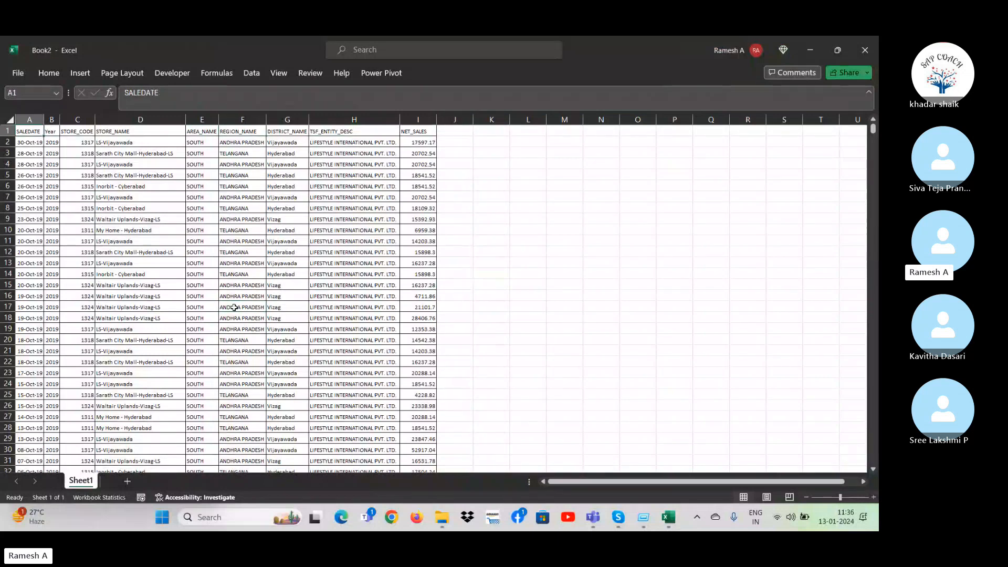
{"action": "key", "text": "Right"}
{"action": "key", "text": "Right"}
{"action": "key", "text": "ctrl+space"}
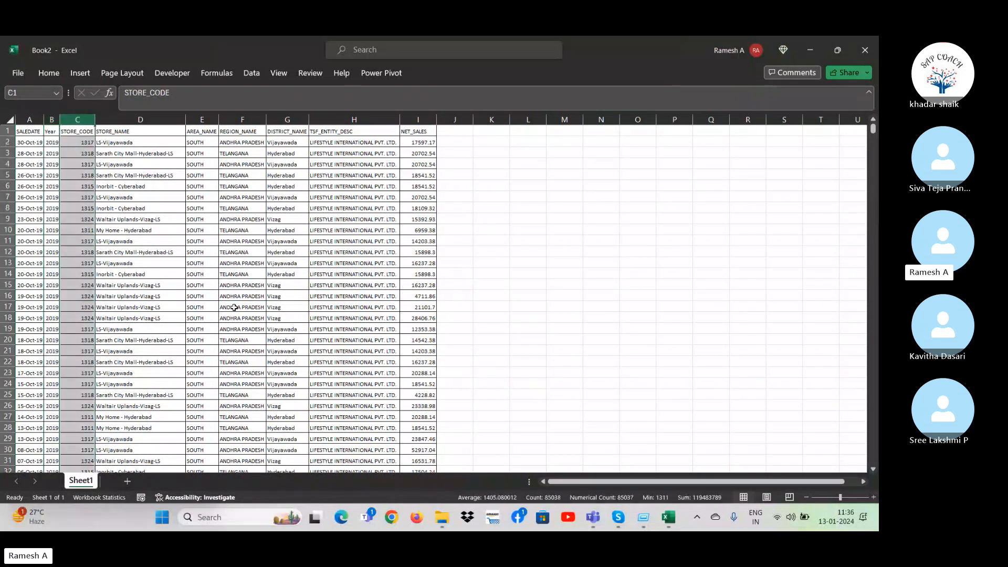
{"action": "key", "text": "ctrl+minus"}
Delete the entire TSF_ENTITY_DESC column from the pasted data.
{"action": "key", "text": "Right"}
{"action": "key", "text": "Right"}
{"action": "key", "text": "Right"}
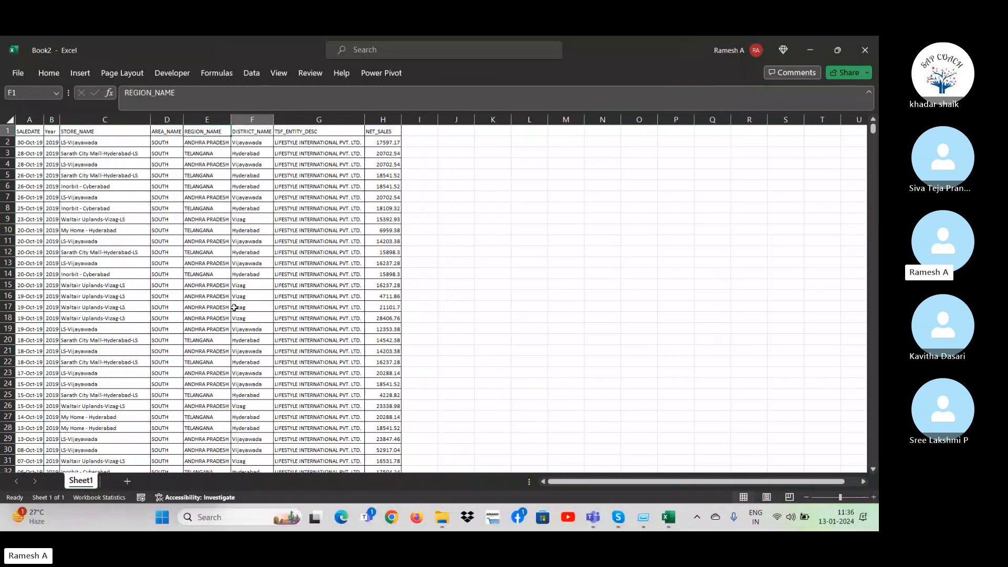
{"action": "key", "text": "Right"}
{"action": "key", "text": "Left"}
{"action": "key", "text": "Left"}
{"action": "key", "text": "Right"}
{"action": "key", "text": "Right"}
{"action": "key", "text": "Right"}
{"action": "key", "text": "Left"}
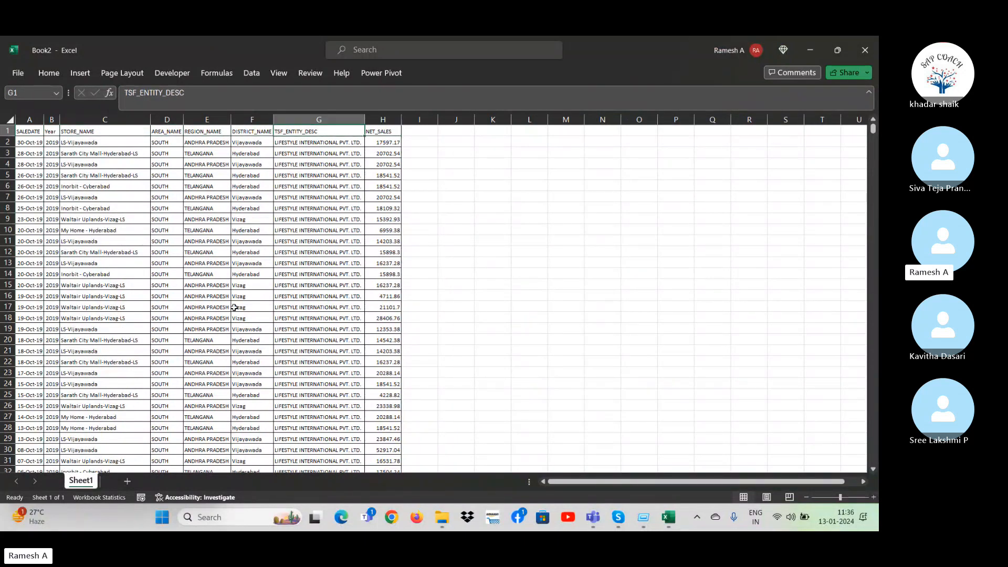
{"action": "key", "text": "ctrl+space"}
{"action": "key", "text": "ctrl+minus"}
Examine the last records at the end of the trimmed sales data.
{"action": "key", "text": "Left"}
{"action": "key", "text": "Left"}
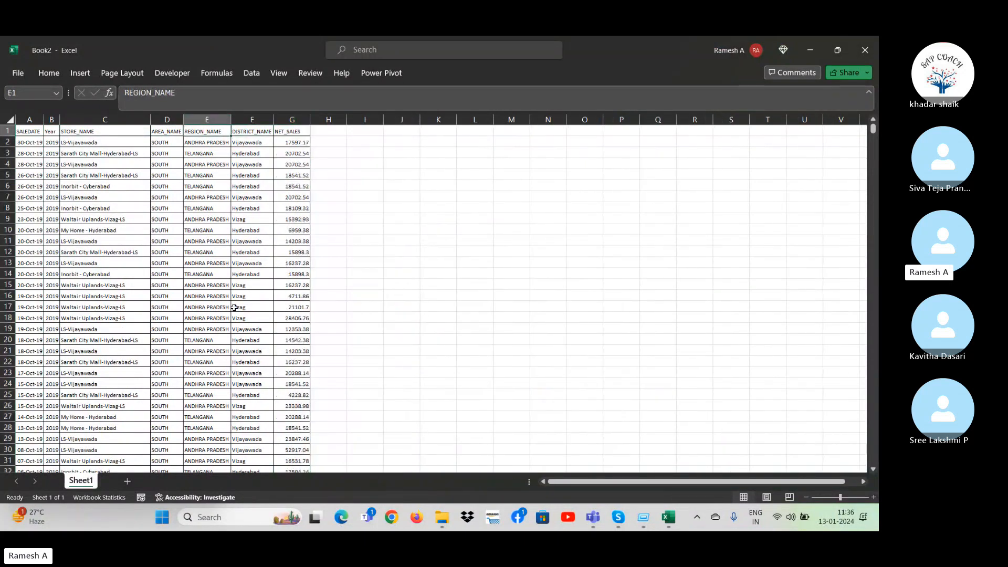
{"action": "key", "text": "Down"}
{"action": "key", "text": "ctrl+Down"}
{"action": "key", "text": "Down"}
{"action": "key", "text": "Down"}
{"action": "key", "text": "Up"}
{"action": "key", "text": "Up"}
{"action": "key", "text": "Up"}
{"action": "key", "text": "Up"}
{"action": "key", "text": "Left"}
{"action": "key", "text": "Left"}
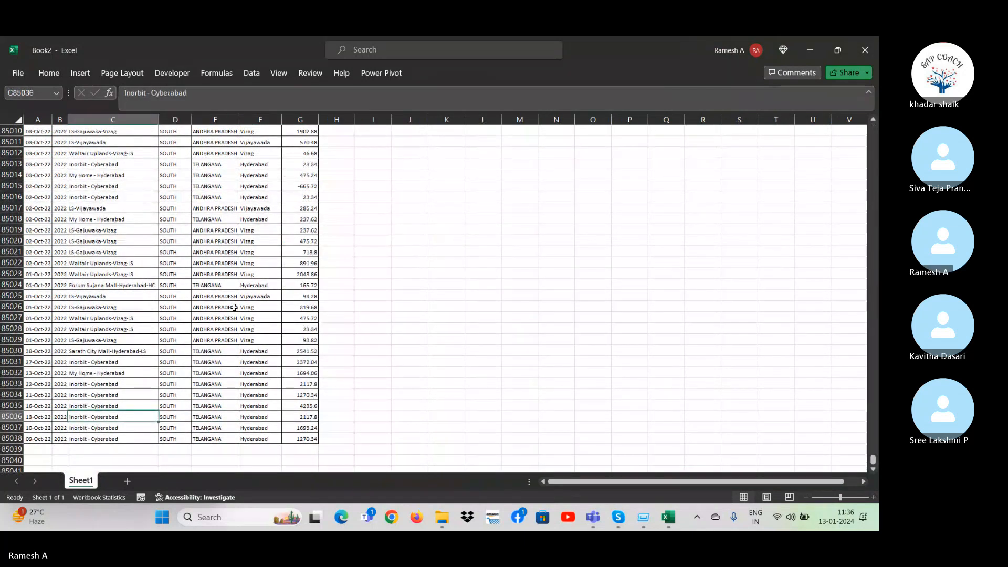
Add filters to the header row of the sales data in Book2.
{"action": "key", "text": "ctrl+Up"}
{"action": "key", "text": "Left"}
{"action": "key", "text": "Left"}
{"action": "key", "text": "alt+d"}
{"action": "key", "text": "f"}
{"action": "key", "text": "f"}
{"action": "key", "text": "Right"}
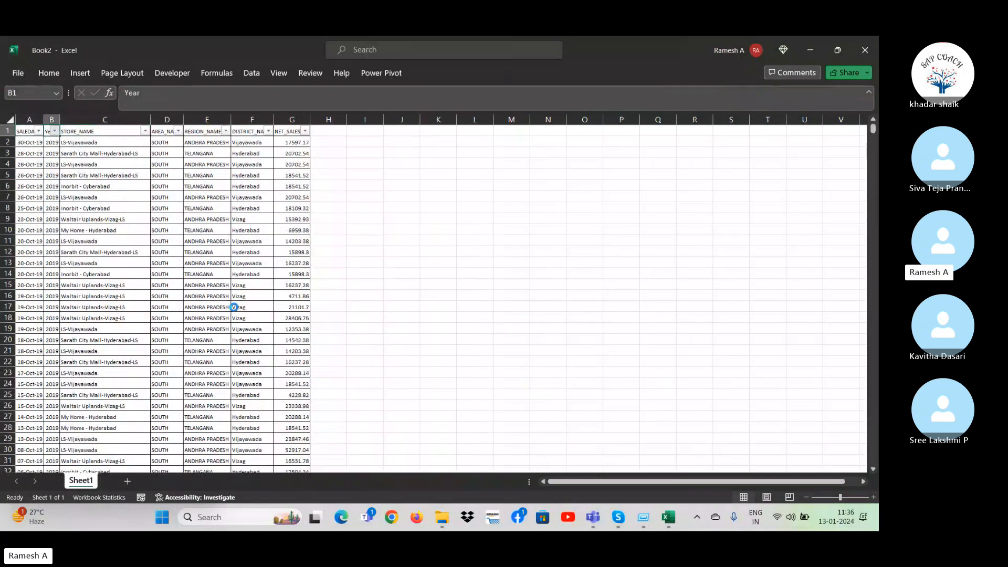
{"action": "key", "text": "alt+Down"}
{"action": "key", "text": "Escape"}
Delete sheet rows 6 to 23 from the 2019 records.
{"action": "key", "text": "Down"}
{"action": "key", "text": "Down"}
{"action": "key", "text": "Down"}
{"action": "key", "text": "Down"}
{"action": "key", "text": "Down"}
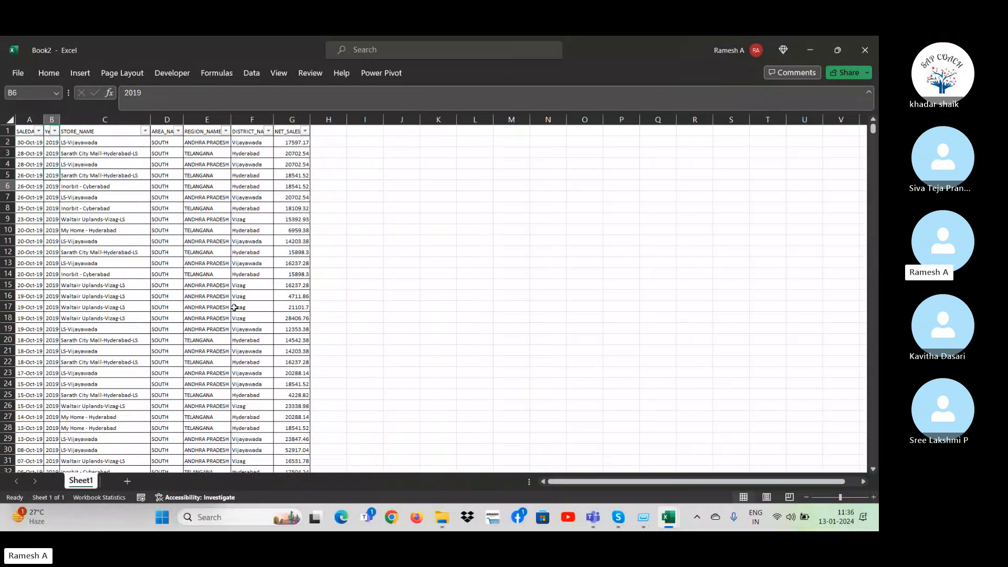
{"action": "key", "text": "shift+space"}
{"action": "key", "text": "shift+Down"}
{"action": "key", "text": "shift+Down"}
{"action": "key", "text": "shift+Down"}
{"action": "key", "text": "shift+Down"}
{"action": "key", "text": "shift+Down"}
{"action": "key", "text": "shift+Down"}
{"action": "key", "text": "shift+Down"}
{"action": "key", "text": "shift+Down"}
{"action": "key", "text": "shift+Down"}
{"action": "key", "text": "shift+Down"}
{"action": "key", "text": "shift+Down"}
{"action": "key", "text": "shift+Down"}
{"action": "key", "text": "shift+Down"}
{"action": "key", "text": "shift+Down"}
{"action": "key", "text": "shift+Down"}
{"action": "key", "text": "shift+Down"}
{"action": "key", "text": "shift+Down"}
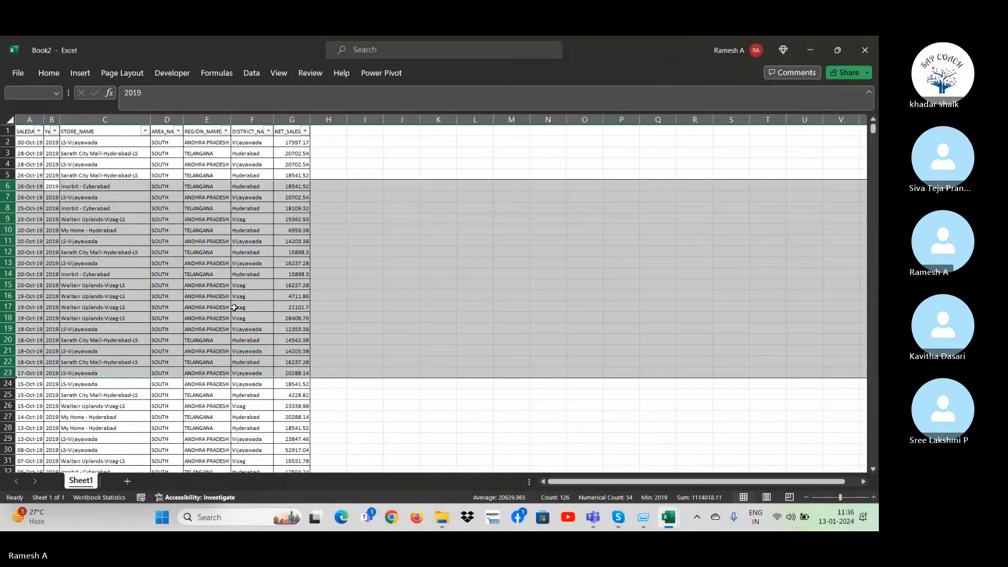
{"action": "key", "text": "ctrl+minus"}
Delete the entire sheet rows from row 85006 down to the last record and return to the SALEDATE header.
{"action": "key", "text": "Down"}
{"action": "key", "text": "Down"}
{"action": "key", "text": "Down"}
{"action": "key", "text": "Down"}
{"action": "key", "text": "Down"}
{"action": "key", "text": "Down"}
{"action": "key", "text": "Down"}
{"action": "key", "text": "Down"}
{"action": "key", "text": "Down"}
{"action": "key", "text": "Down"}
{"action": "key", "text": "Down"}
{"action": "key", "text": "Down"}
{"action": "key", "text": "Down"}
{"action": "key", "text": "Down"}
{"action": "key", "text": "Down"}
{"action": "key", "text": "Down"}
{"action": "key", "text": "Down"}
{"action": "key", "text": "Down"}
{"action": "key", "text": "Down"}
{"action": "key", "text": "Down"}
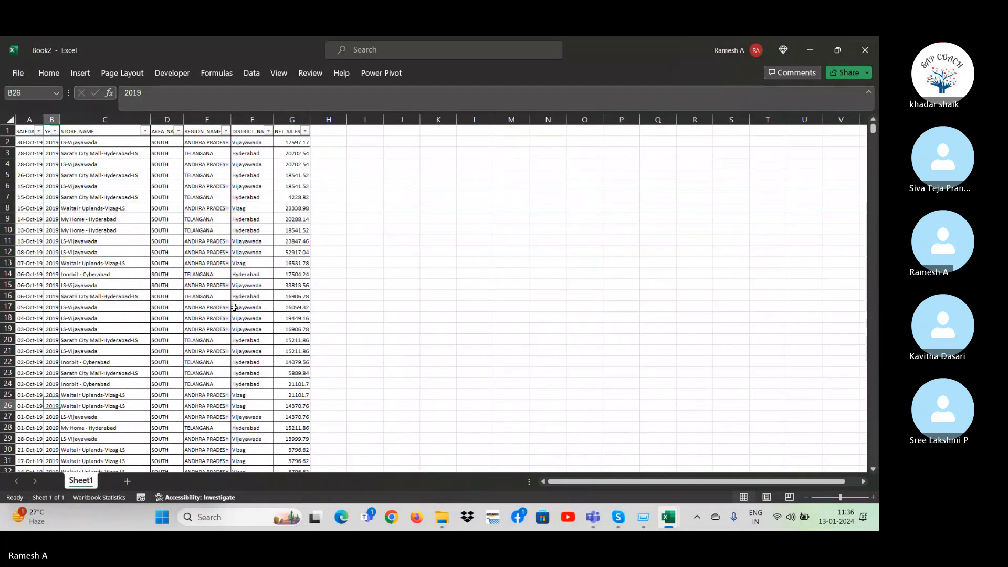
{"action": "key", "text": "ctrl+Down"}
{"action": "key", "text": "Up"}
{"action": "key", "text": "Up"}
{"action": "key", "text": "Up"}
{"action": "key", "text": "Up"}
{"action": "key", "text": "Up"}
{"action": "key", "text": "Up"}
{"action": "key", "text": "Up"}
{"action": "key", "text": "Up"}
{"action": "key", "text": "Up"}
{"action": "key", "text": "Up"}
{"action": "key", "text": "Up"}
{"action": "key", "text": "Up"}
{"action": "key", "text": "Up"}
{"action": "key", "text": "Up"}
{"action": "key", "text": "shift+space"}
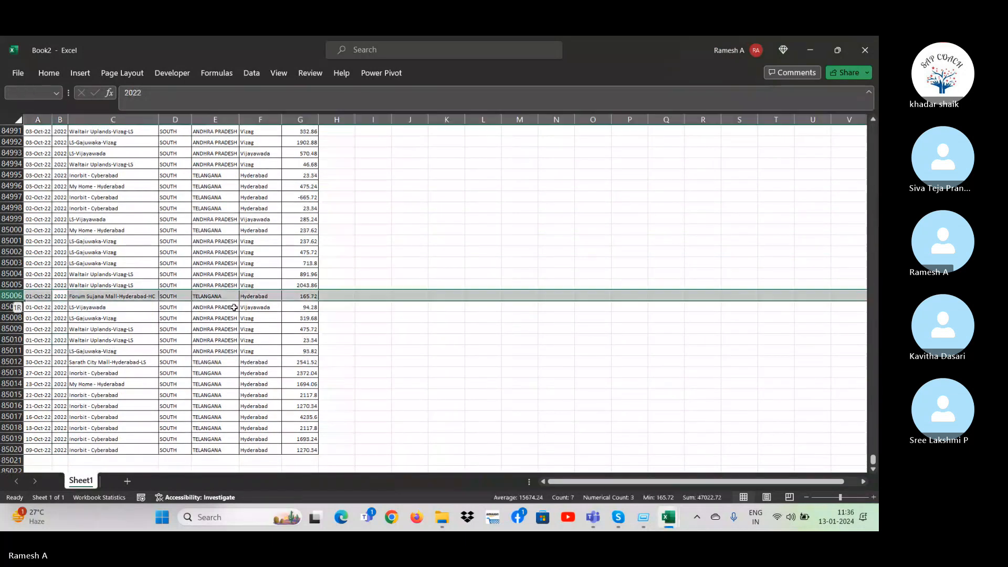
{"action": "key", "text": "ctrl+shift+Down"}
{"action": "key", "text": "ctrl+minus"}
{"action": "key", "text": "ctrl+Up"}
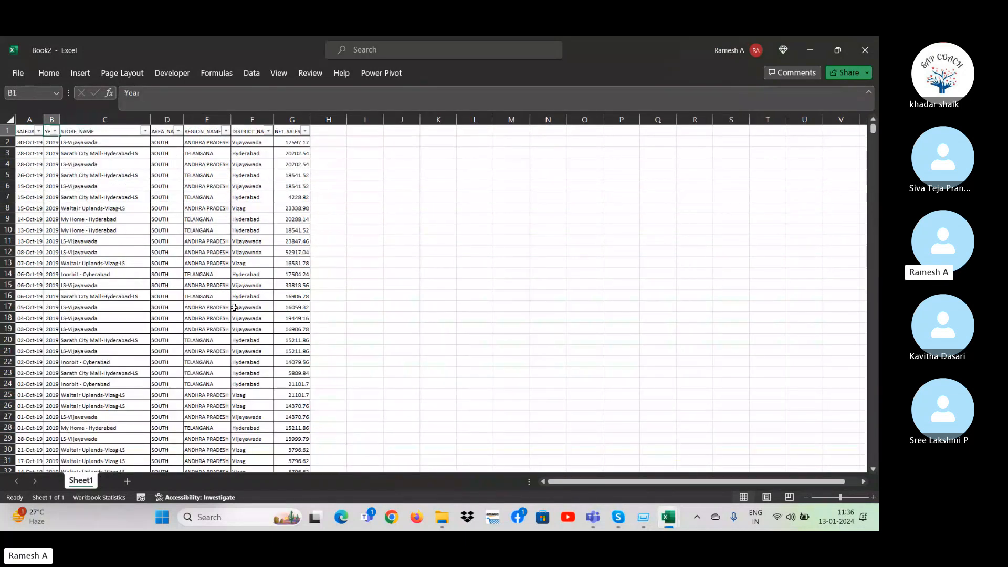
{"action": "key", "text": "Left"}
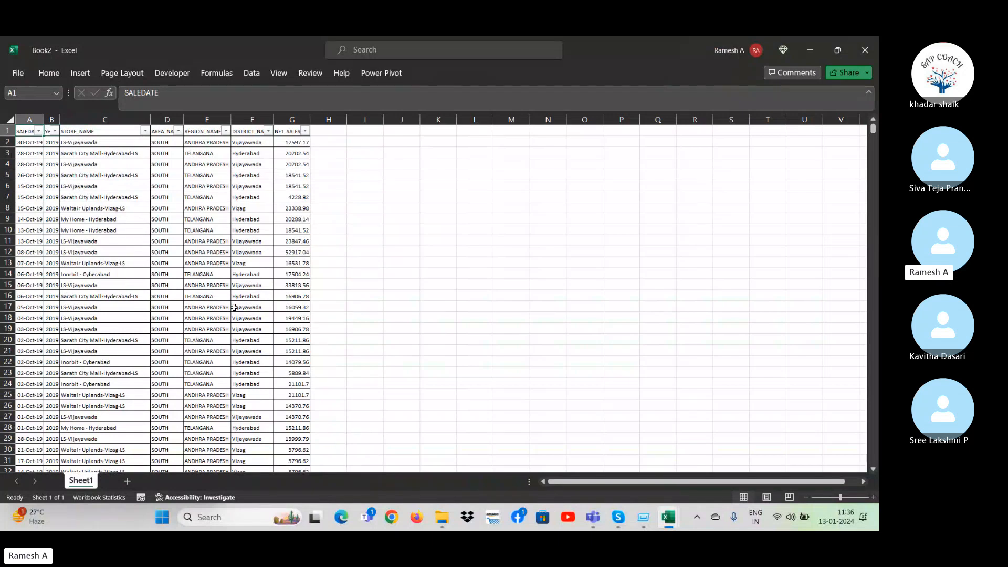
Remove the filters from the header row of the sales data and return to the SALEDATE header.
{"action": "key", "text": "alt+d"}
{"action": "key", "text": "f"}
{"action": "key", "text": "f"}
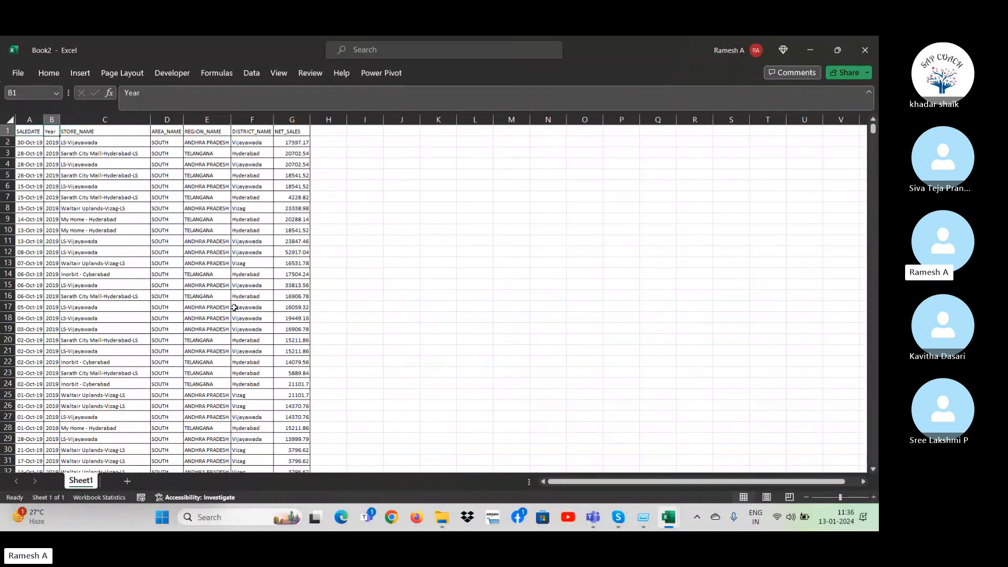
{"action": "key", "text": "Right"}
{"action": "key", "text": "Right"}
{"action": "key", "text": "Left"}
{"action": "key", "text": "Left"}
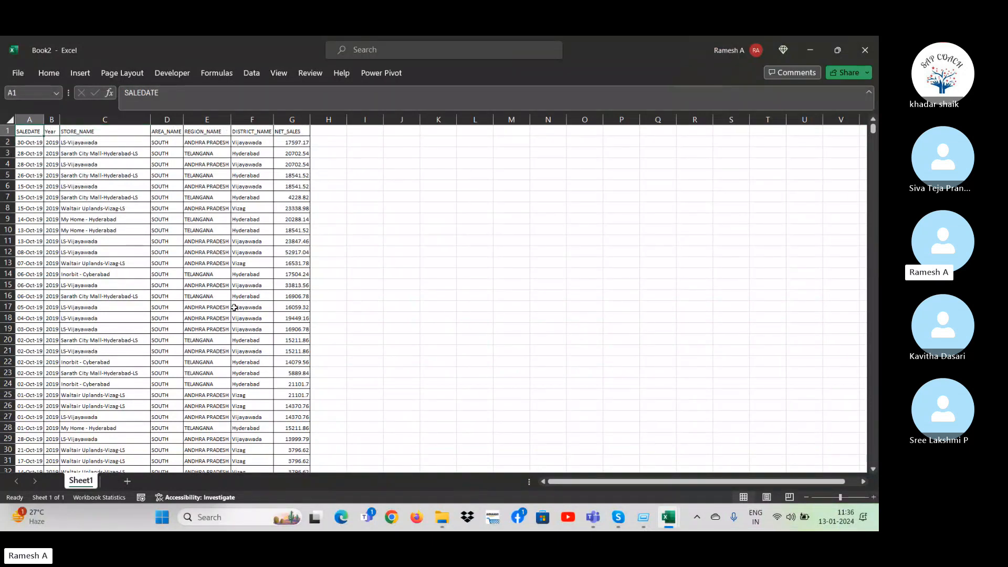
Convert the whole sales data range A1:G85005 into a table with headers.
{"action": "key", "text": "ctrl+a"}
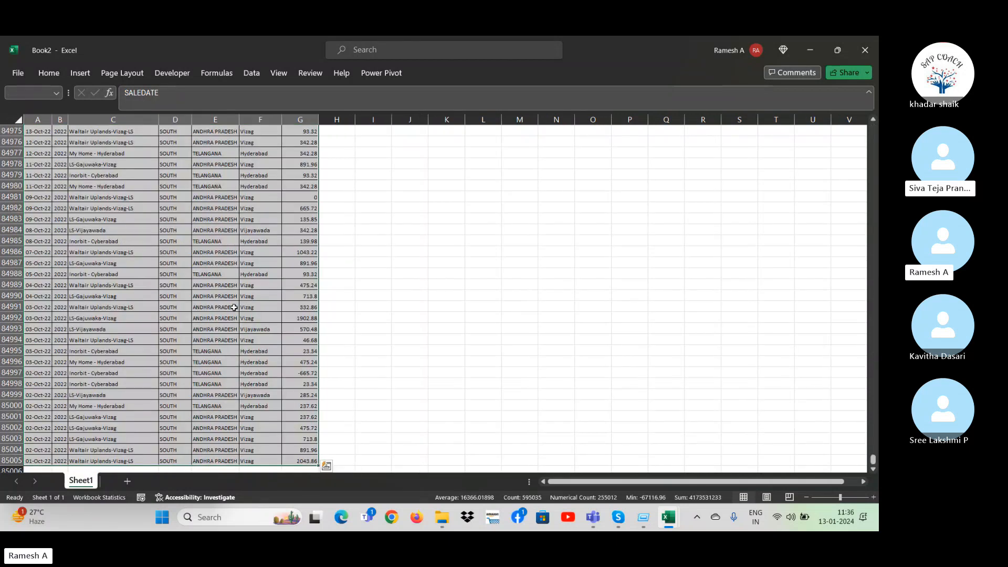
{"action": "key", "text": "ctrl+t"}
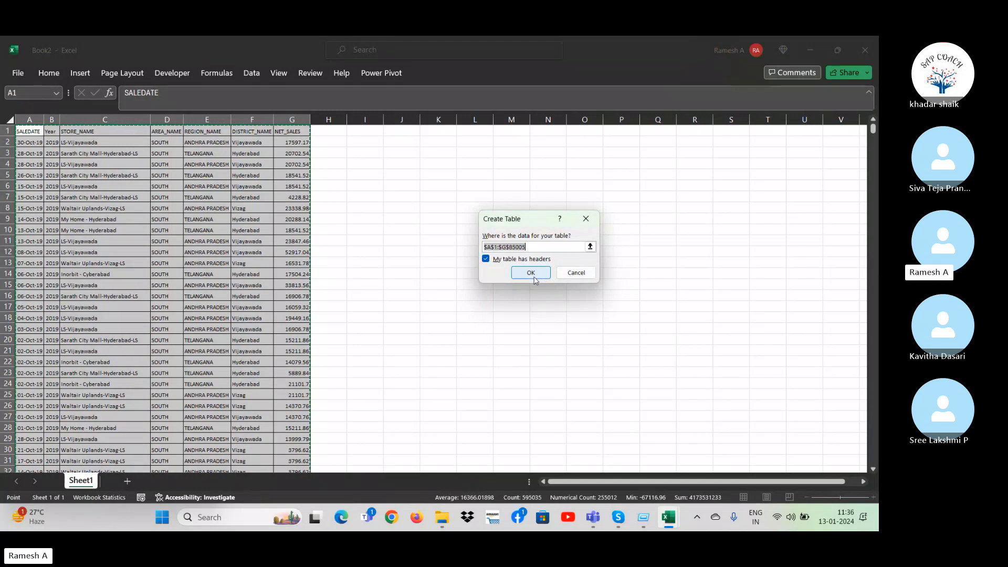
{"action": "left_click", "coordinate": [586, 218]}
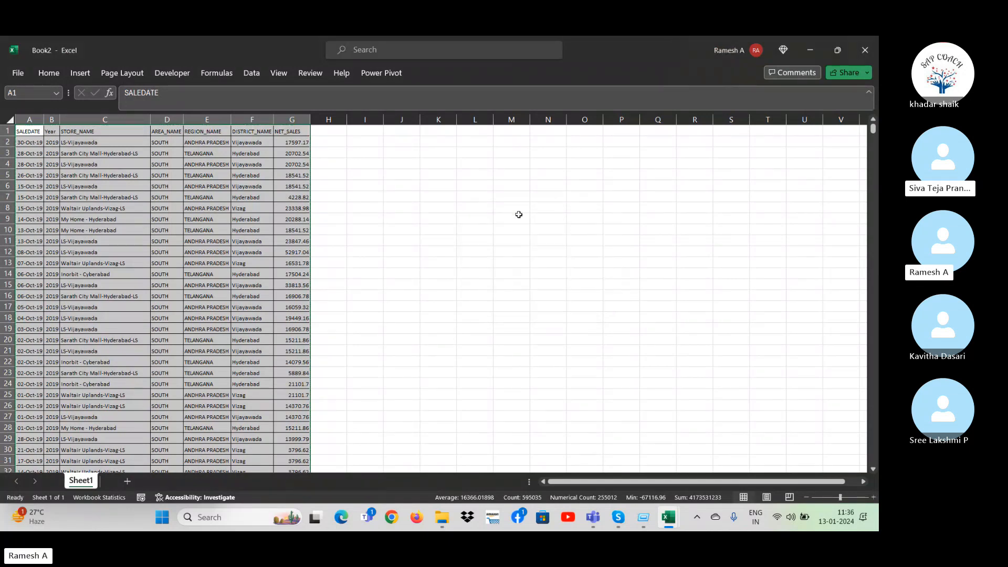
{"action": "left_click", "coordinate": [90, 75]}
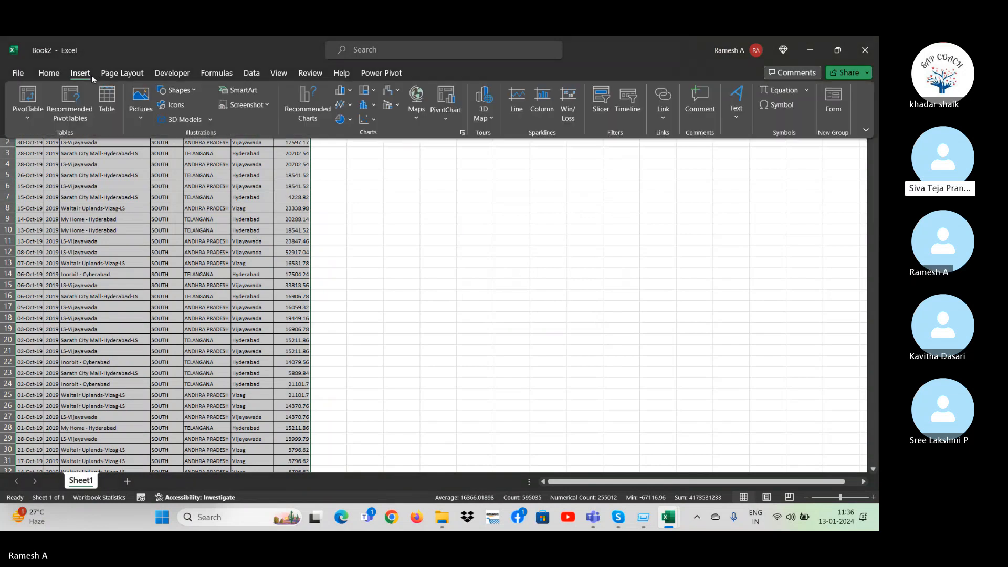
{"action": "left_click", "coordinate": [111, 110]}
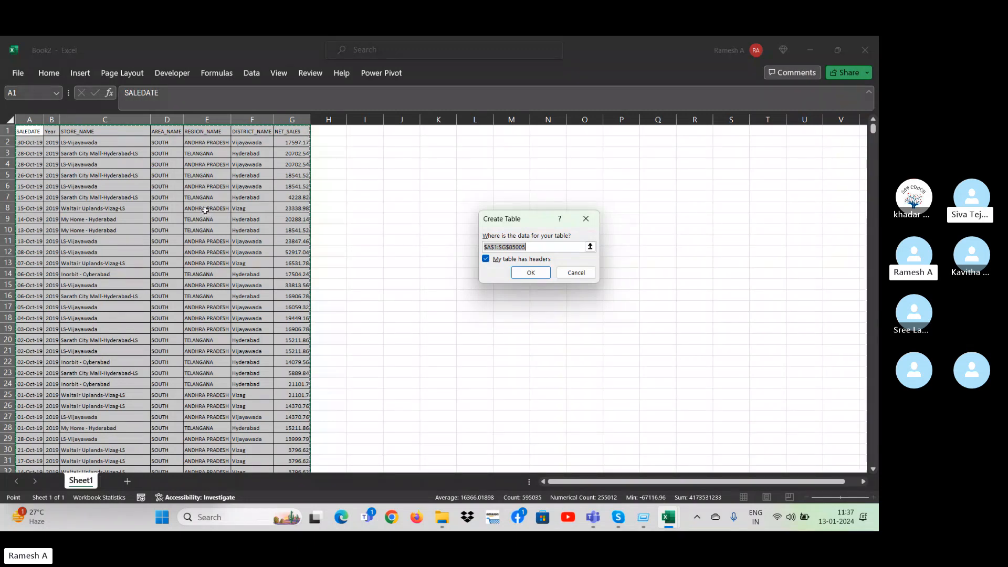
{"action": "left_click", "coordinate": [529, 273]}
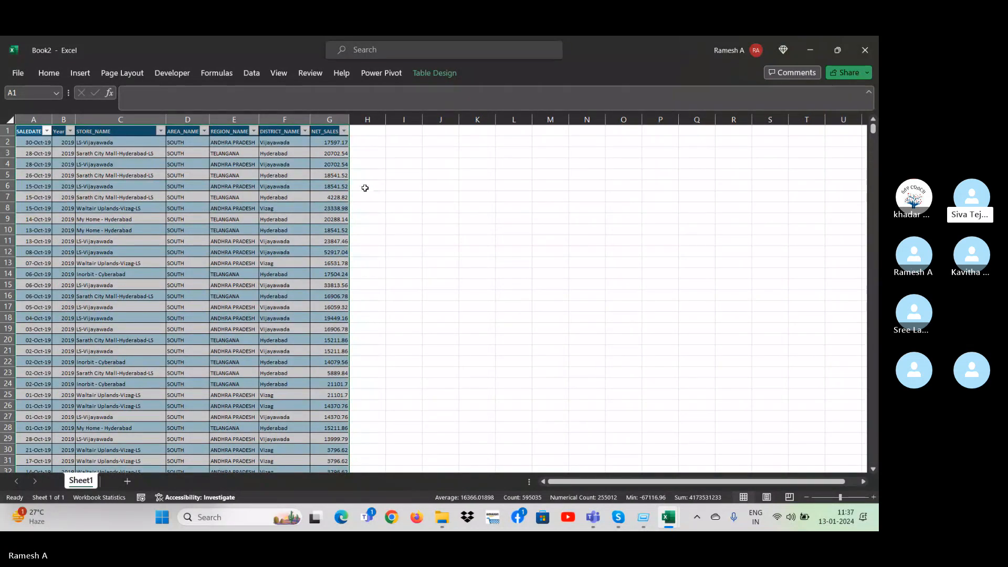
Try the table without its header row and with a total row, restoring the original setting each time.
{"action": "left_click", "coordinate": [455, 74]}
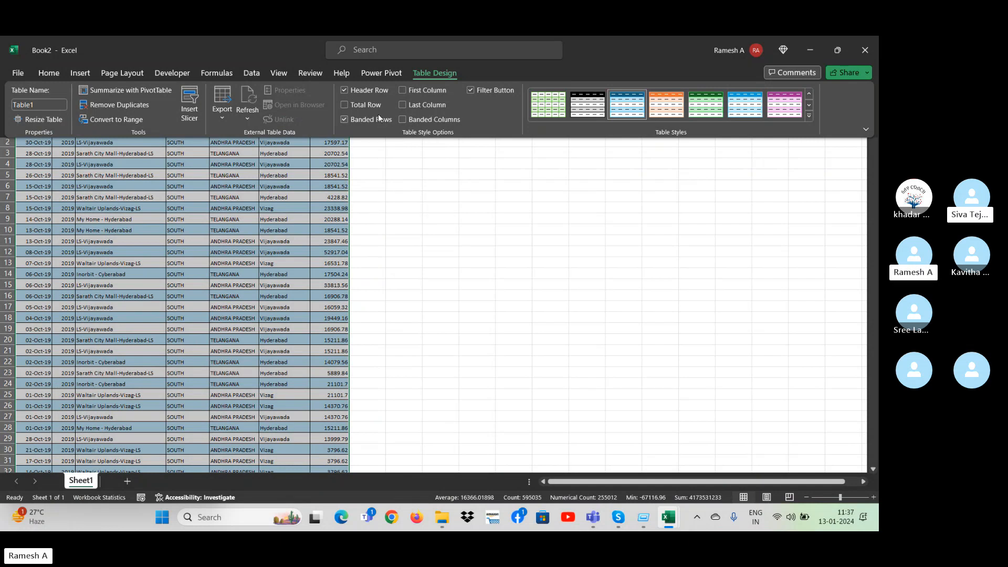
{"action": "left_click", "coordinate": [345, 91]}
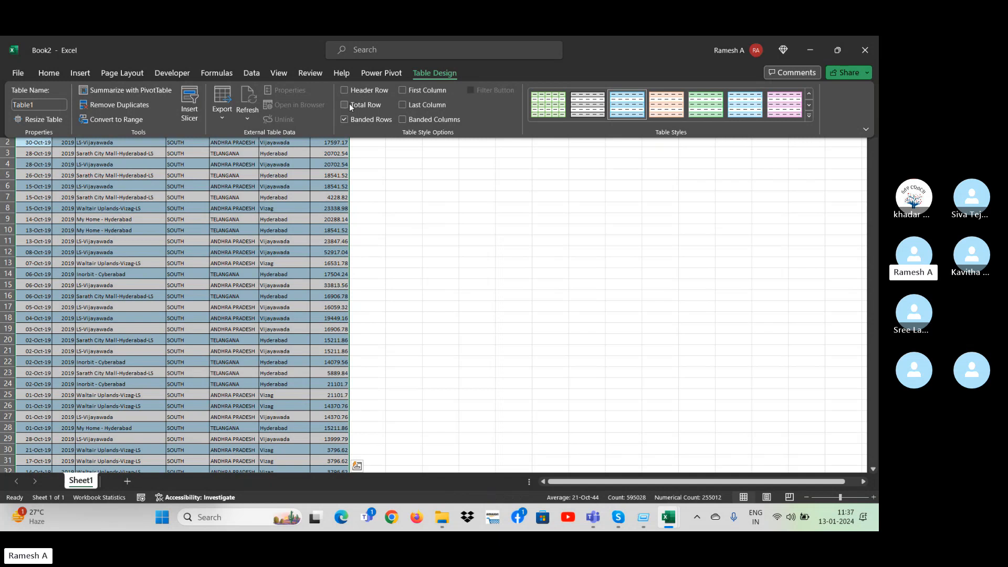
{"action": "left_click", "coordinate": [371, 213]}
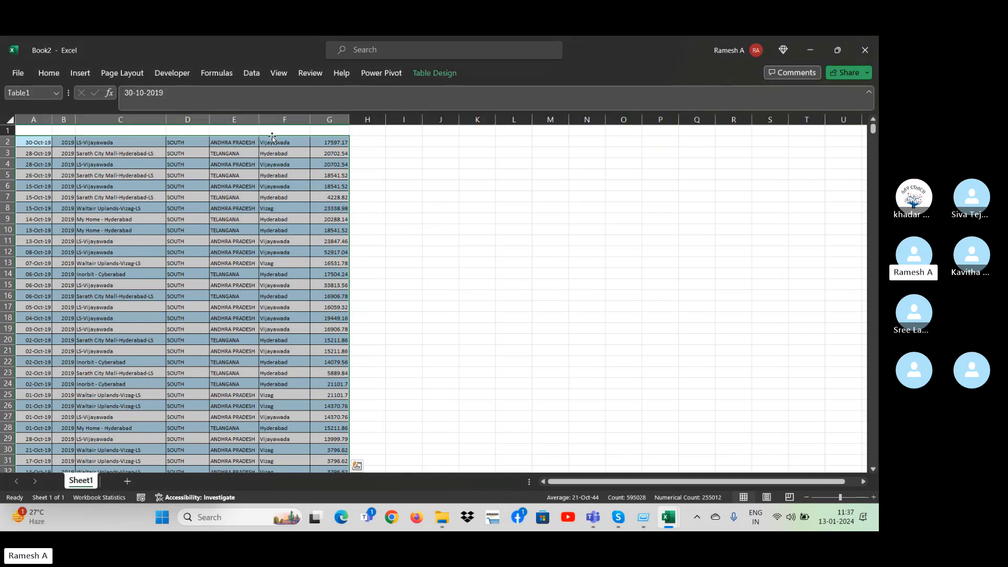
{"action": "left_click", "coordinate": [432, 76]}
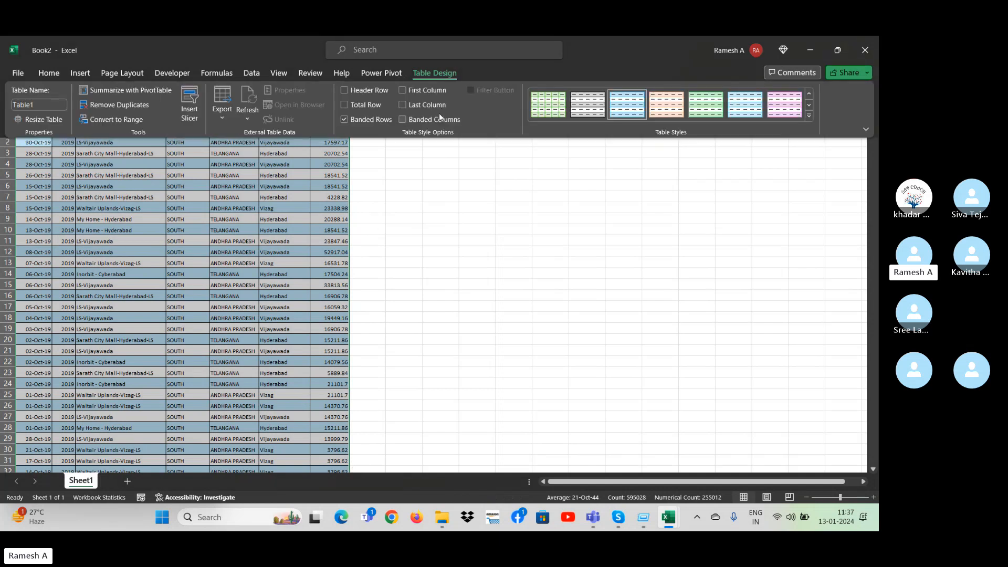
{"action": "left_click", "coordinate": [357, 106]}
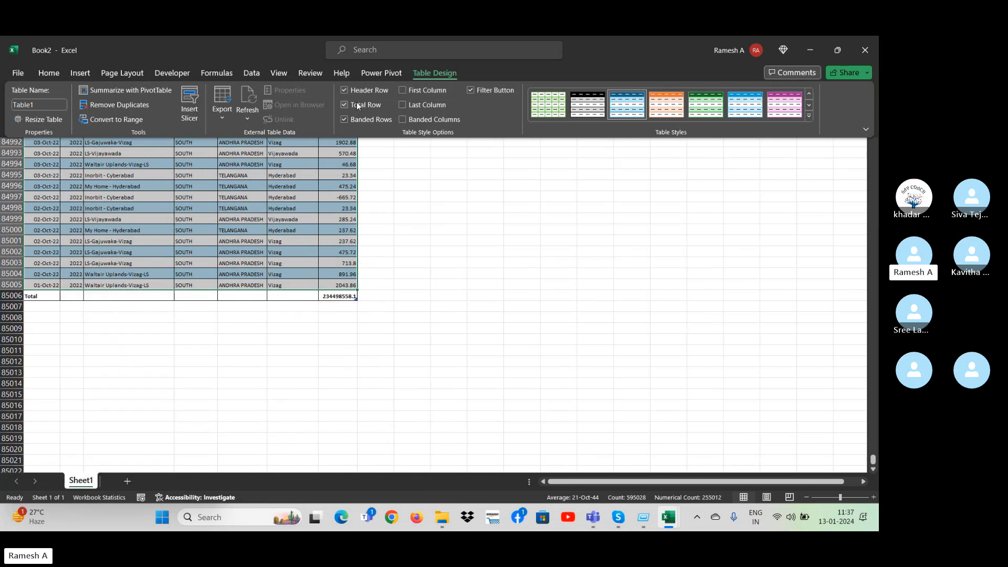
{"action": "left_click", "coordinate": [358, 106]}
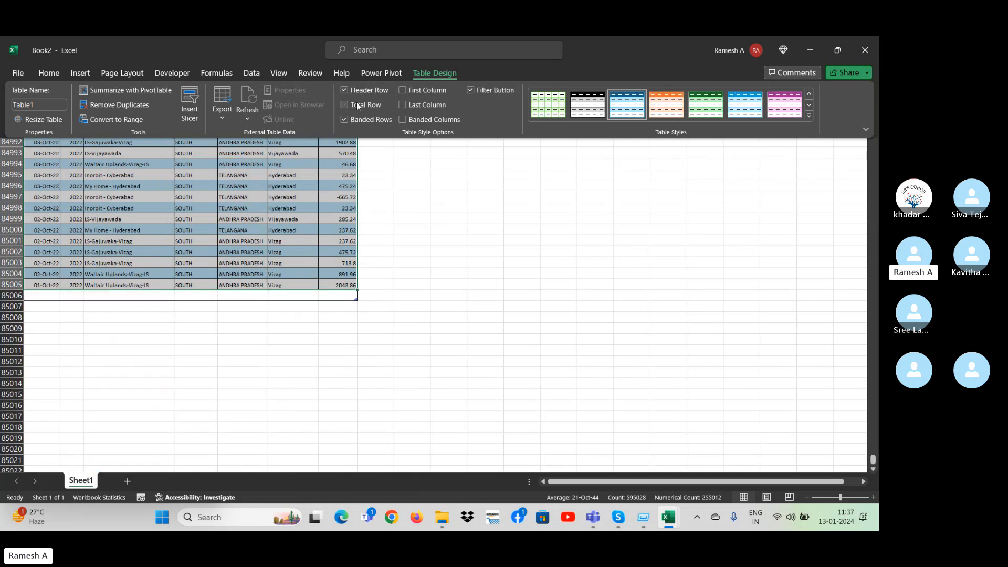
Try the First Column, Last Column and Banded Columns style options on the sales table, switching each one off again.
{"action": "left_click", "coordinate": [405, 90]}
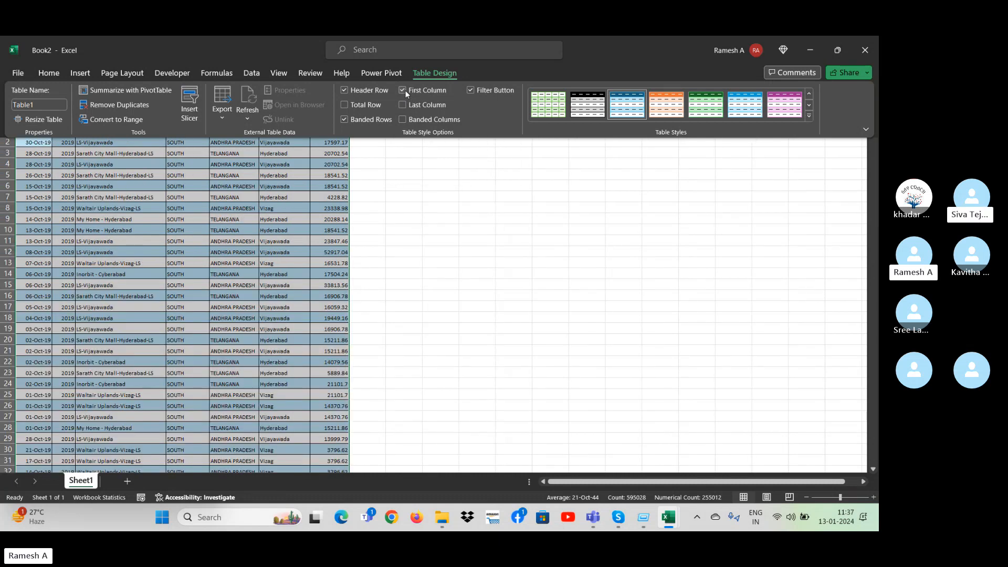
{"action": "left_click", "coordinate": [404, 90]}
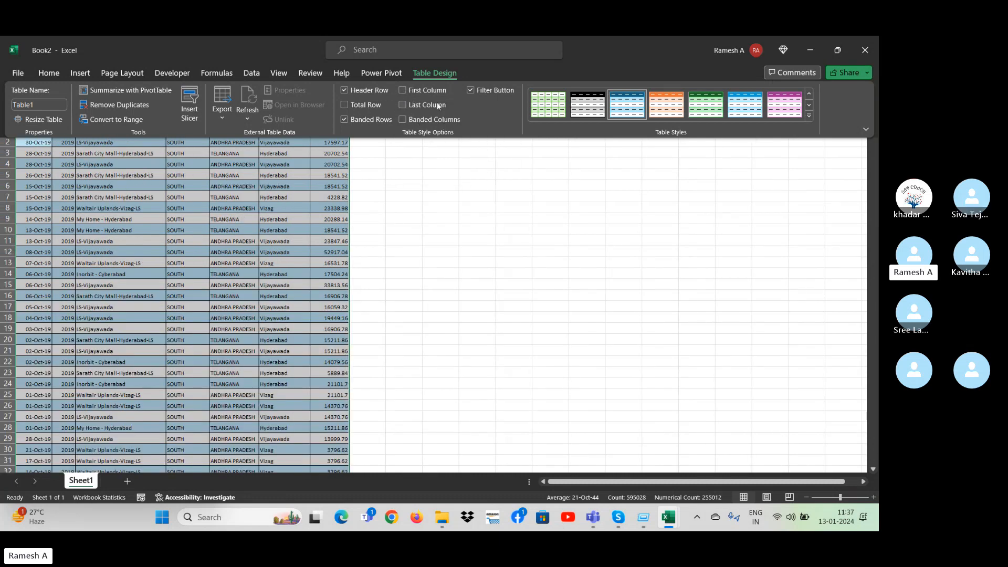
{"action": "left_click", "coordinate": [407, 104]}
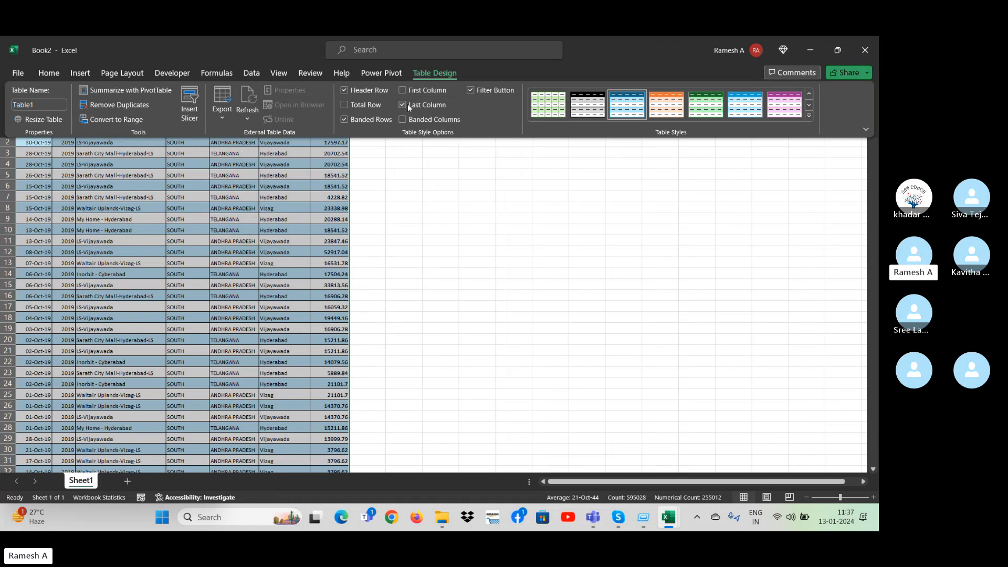
{"action": "left_click", "coordinate": [407, 104]}
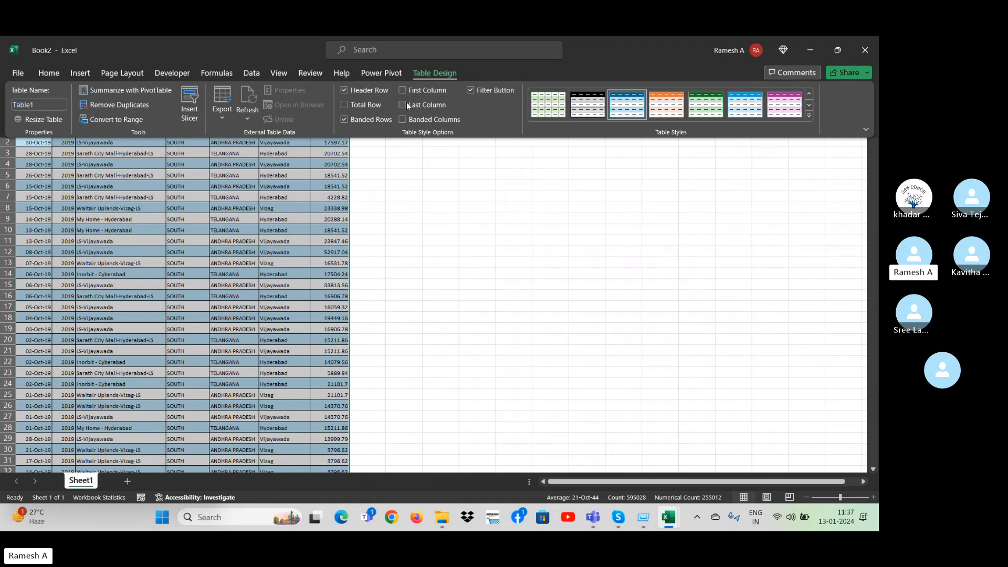
{"action": "left_click", "coordinate": [406, 103]}
{"action": "left_click", "coordinate": [407, 104]}
{"action": "left_click", "coordinate": [406, 120]}
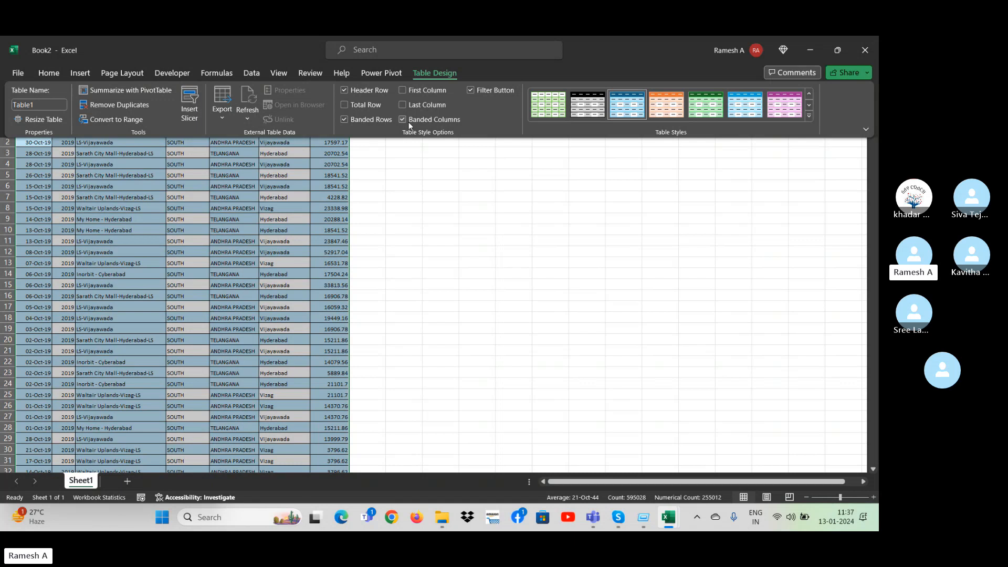
{"action": "left_click", "coordinate": [406, 121]}
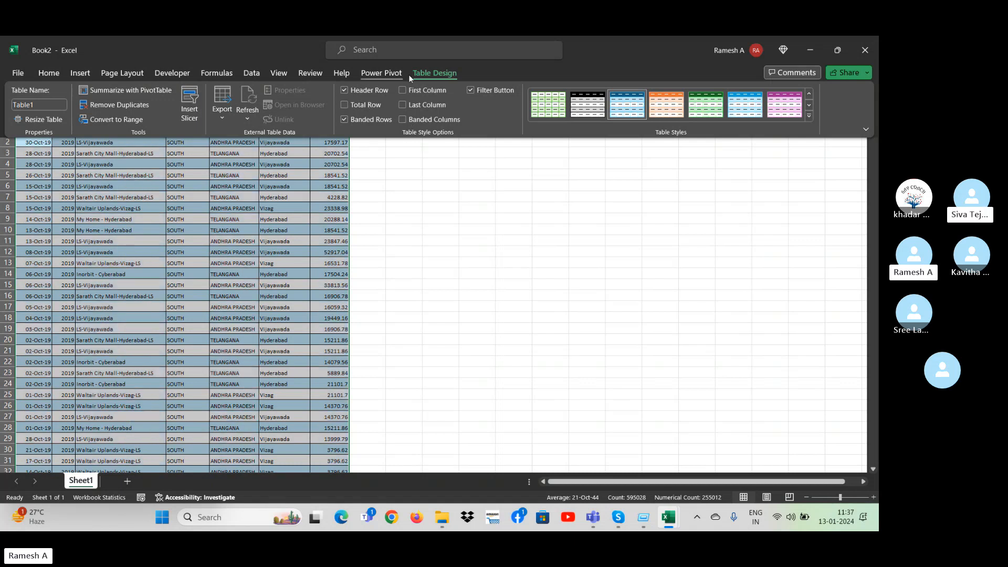
Apply a Medium table style with bright blue headers and grey banded rows to the sales table.
{"action": "left_click", "coordinate": [810, 116]}
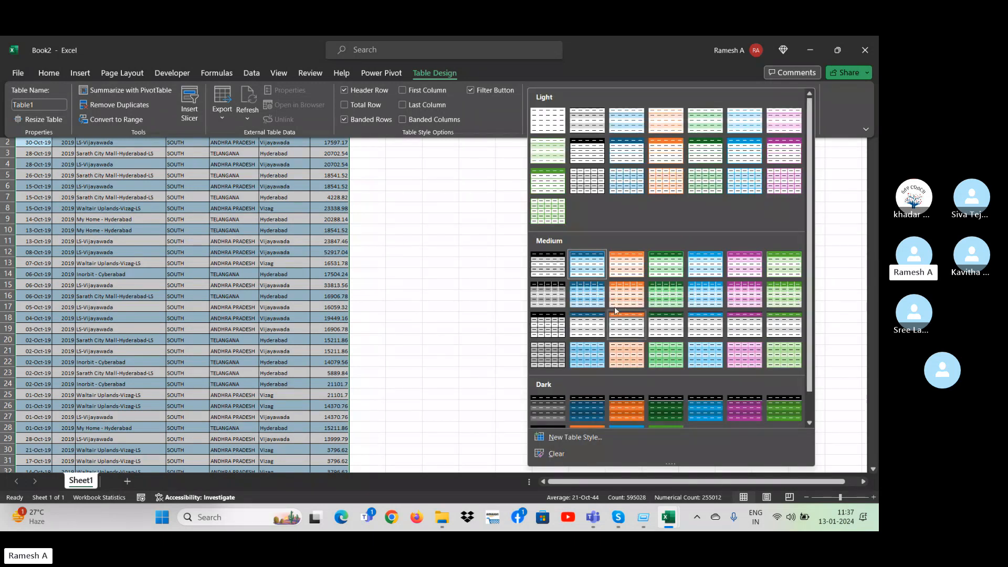
{"action": "left_click", "coordinate": [706, 150]}
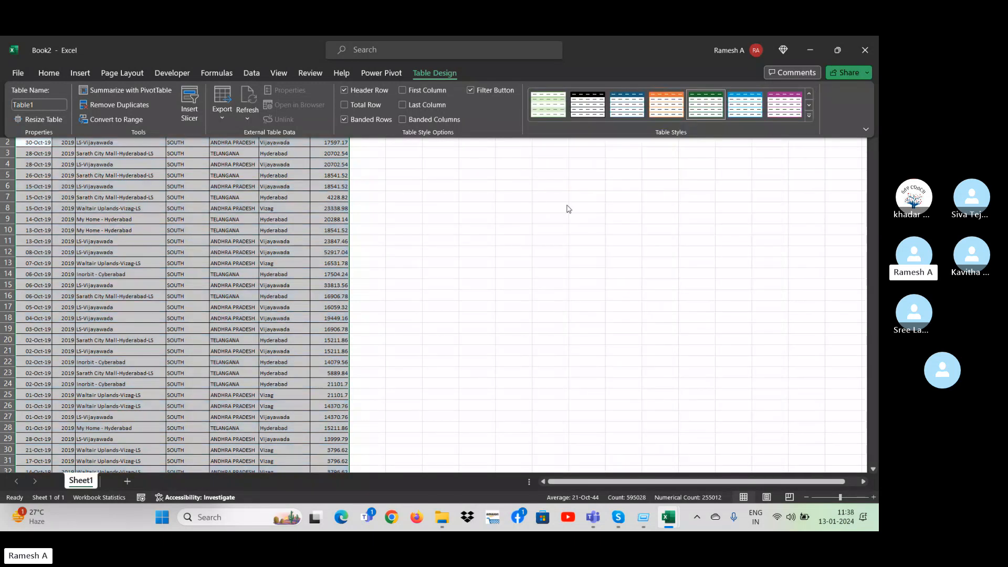
{"action": "left_click", "coordinate": [809, 121]}
{"action": "left_click", "coordinate": [702, 321]}
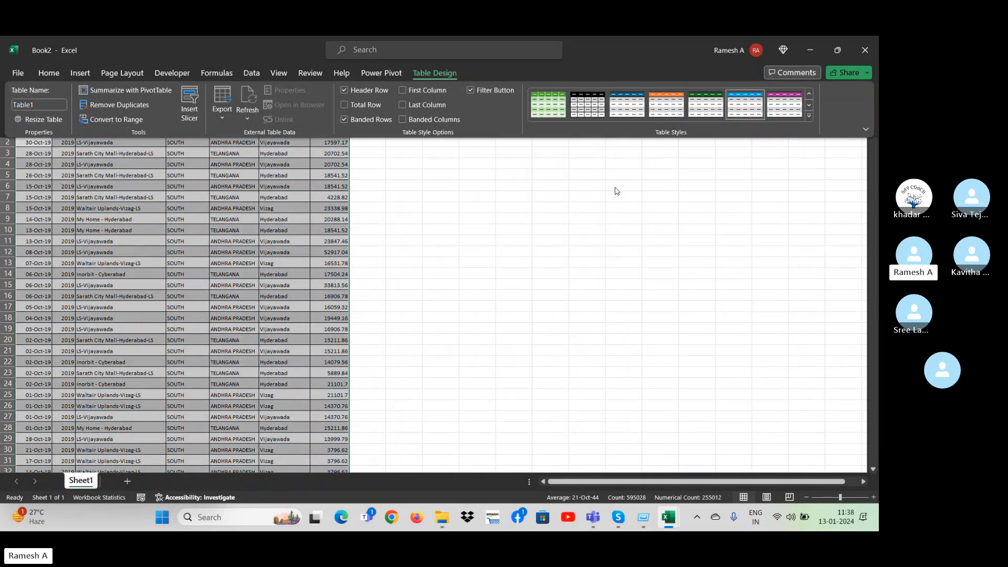
{"action": "left_click", "coordinate": [472, 228]}
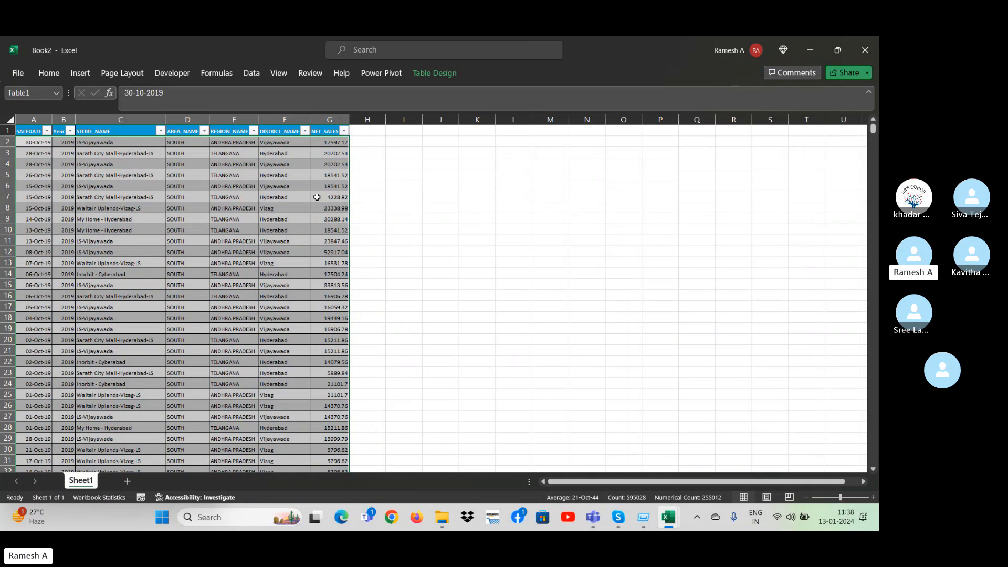
{"action": "left_click", "coordinate": [288, 196]}
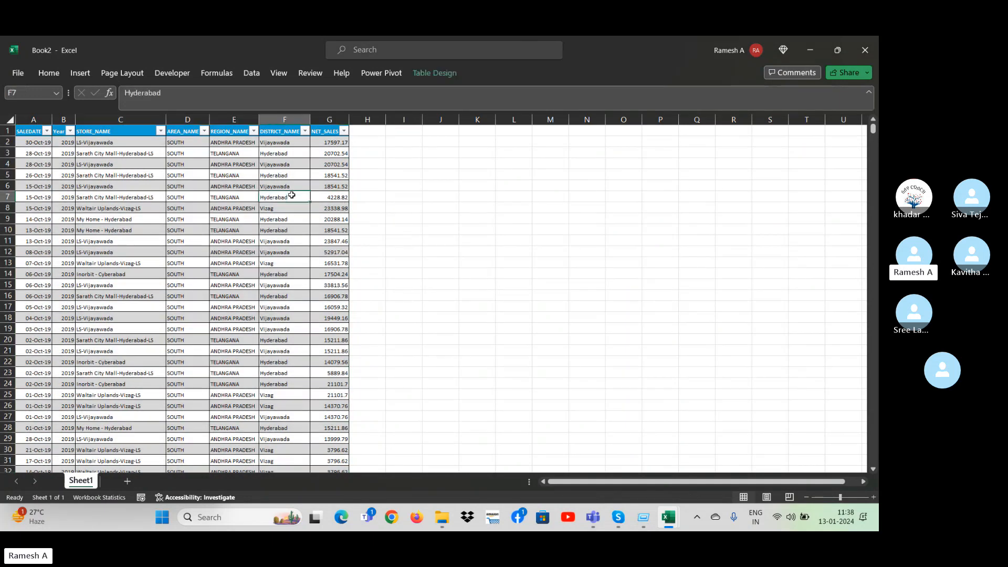
{"action": "left_click", "coordinate": [426, 74]}
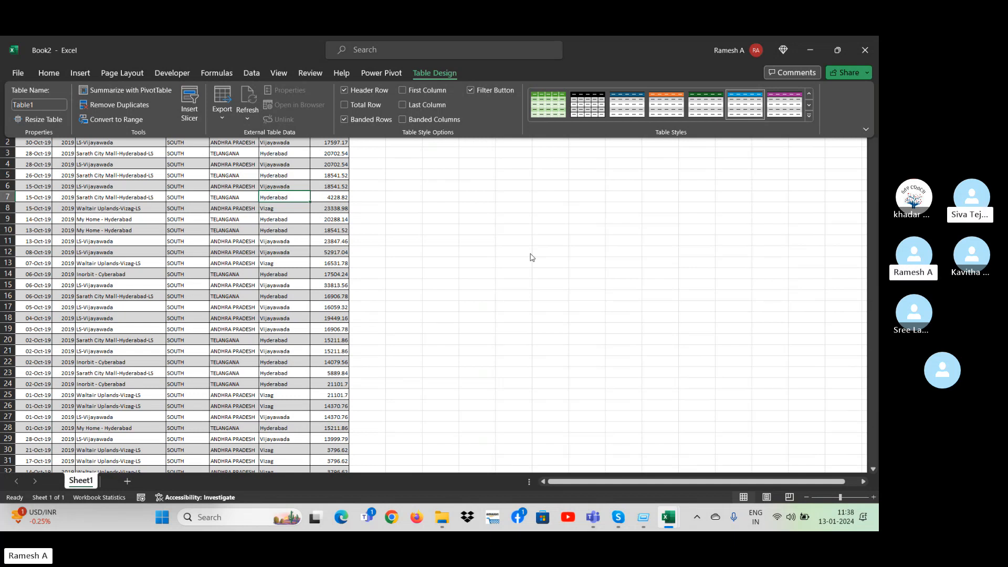
{"action": "key", "text": "alt+j"}
{"action": "key", "text": "t"}
{"action": "key", "text": "a"}
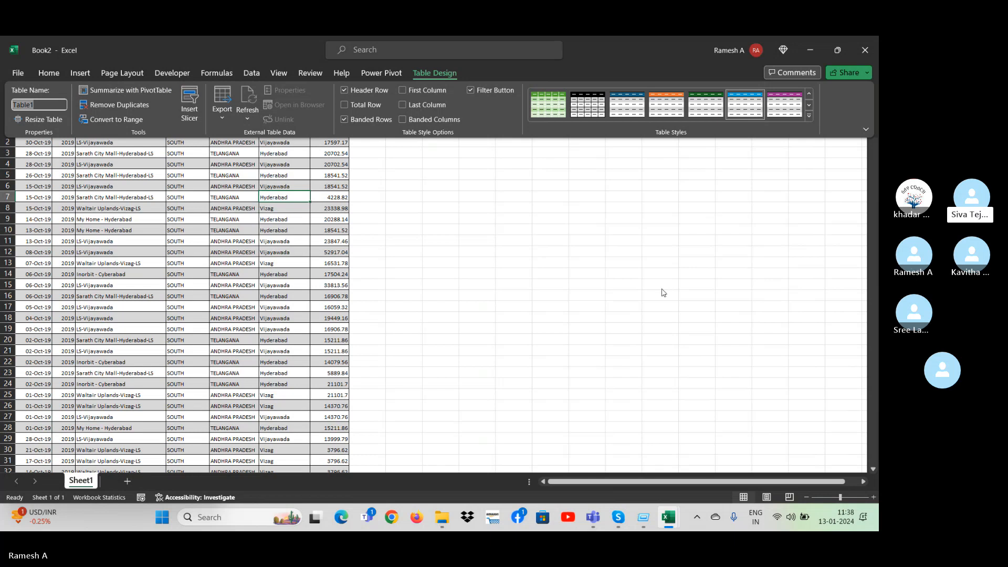
{"action": "key", "text": "Escape"}
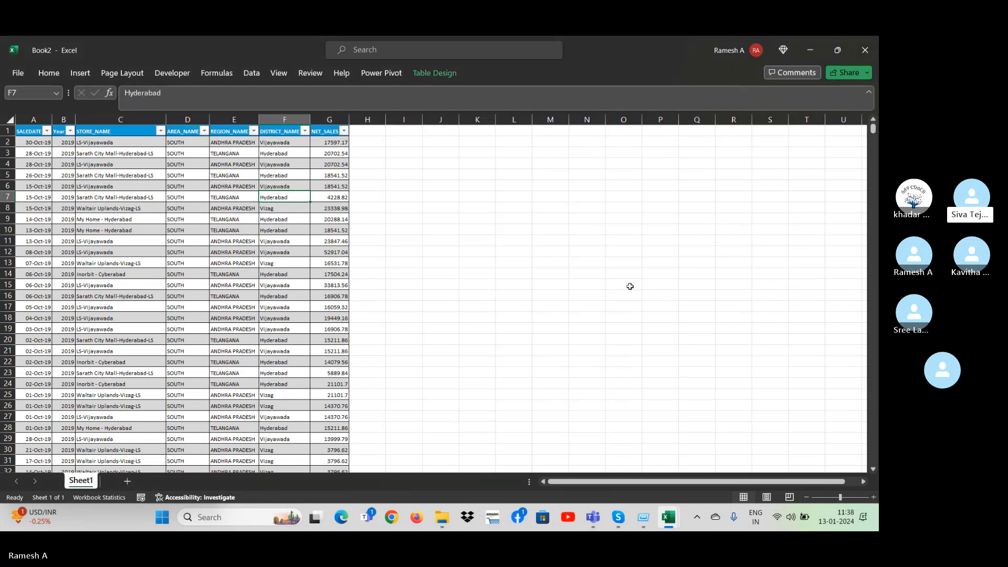
Enter the label "Slicers" in cell K3 beside the sales table.
{"action": "left_click", "coordinate": [493, 162]}
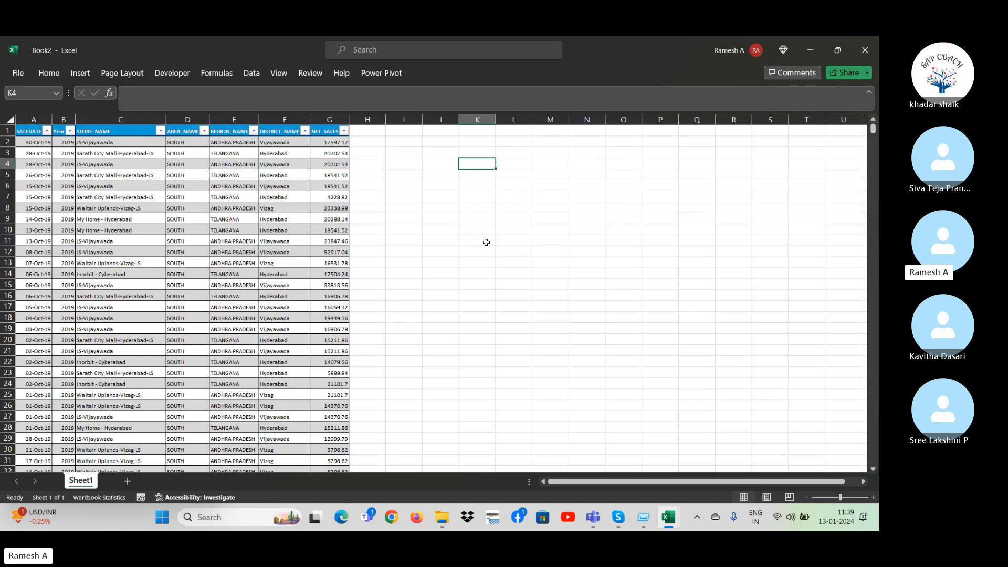
{"action": "left_click", "coordinate": [440, 222]}
{"action": "left_click", "coordinate": [483, 153]}
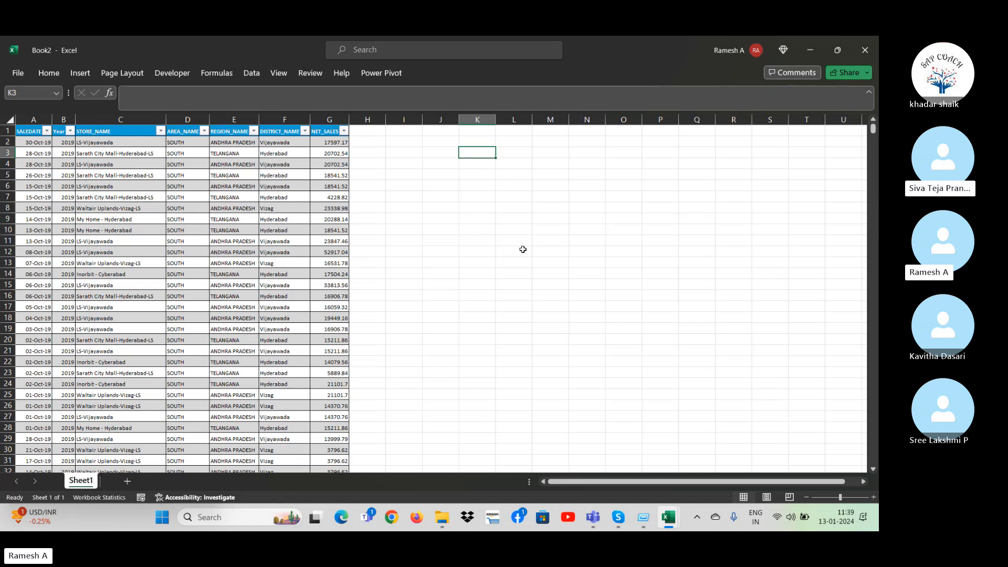
{"action": "type", "text": "Slicers"}
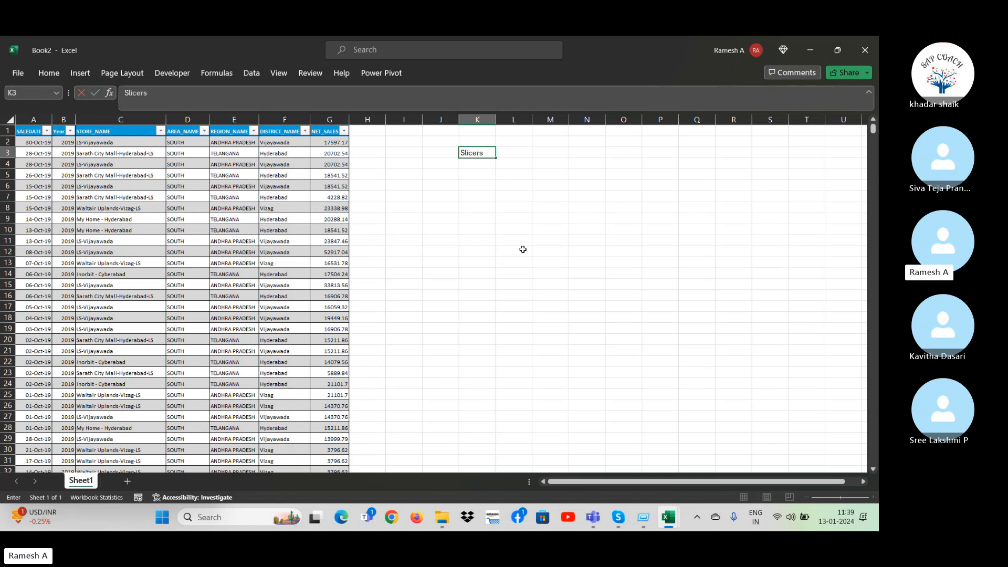
{"action": "key", "text": "Return"}
{"action": "key", "text": "Up"}
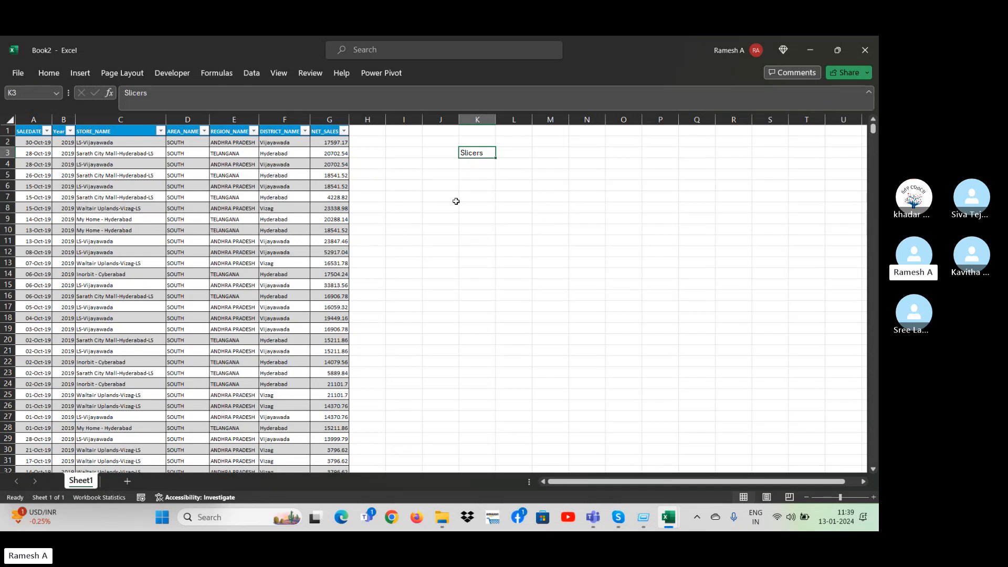
Filter the REGION_NAME column to exclude TELANGANA and keep only ANDHRA PRADESH.
{"action": "left_click", "coordinate": [254, 130]}
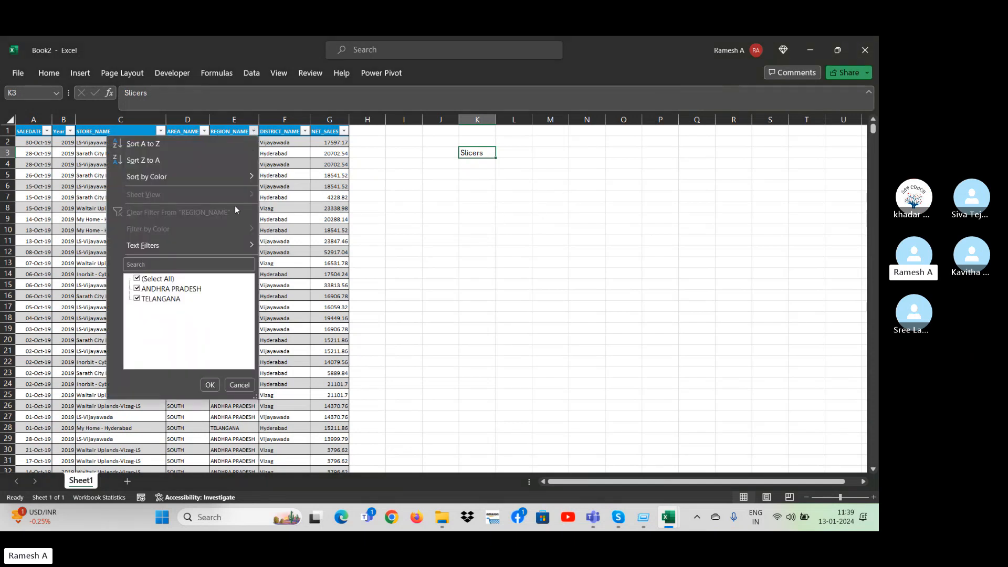
{"action": "left_click", "coordinate": [138, 299]}
{"action": "left_click", "coordinate": [206, 388]}
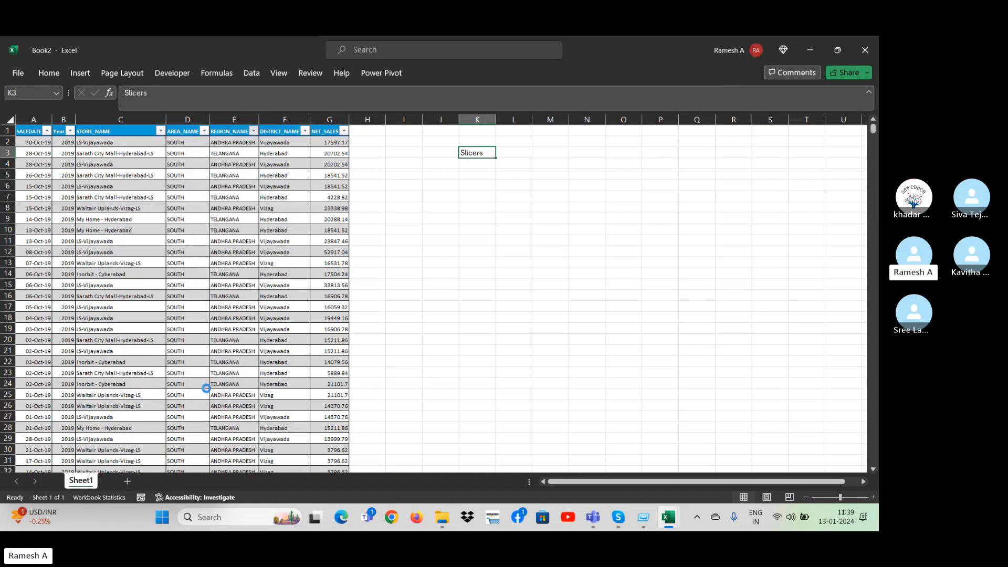
{"action": "left_click", "coordinate": [305, 131]}
{"action": "left_click", "coordinate": [190, 281]}
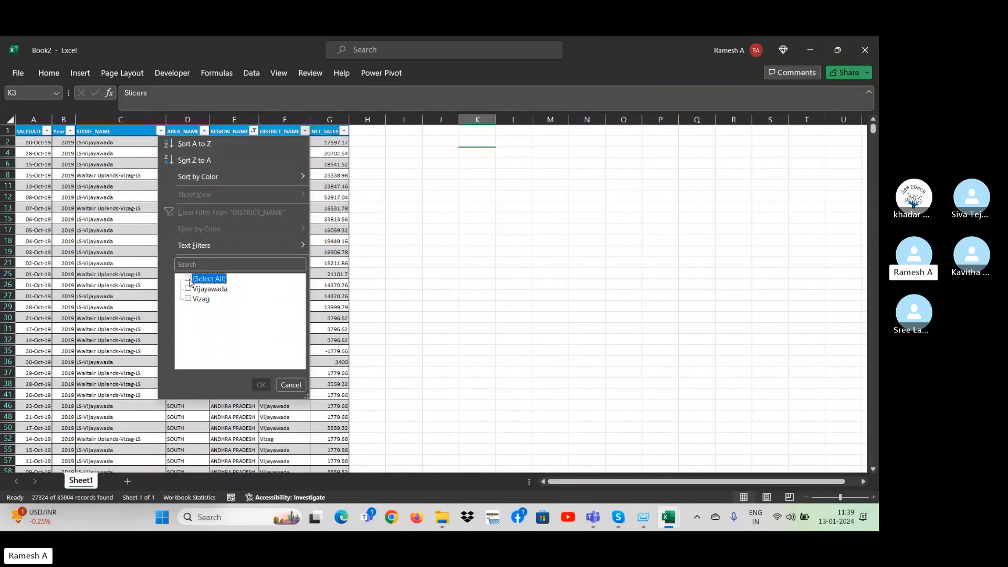
{"action": "left_click", "coordinate": [261, 385]}
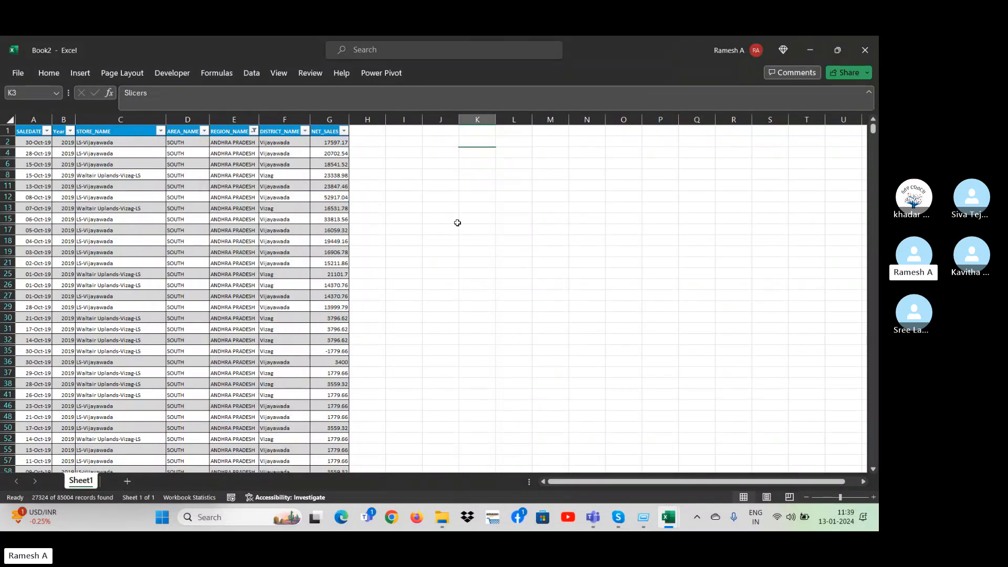
Turn off filtering for the sales table, removing the REGION_NAME filter and the header filter buttons.
{"action": "left_click", "coordinate": [451, 208]}
{"action": "key", "text": "ctrl+Up"}
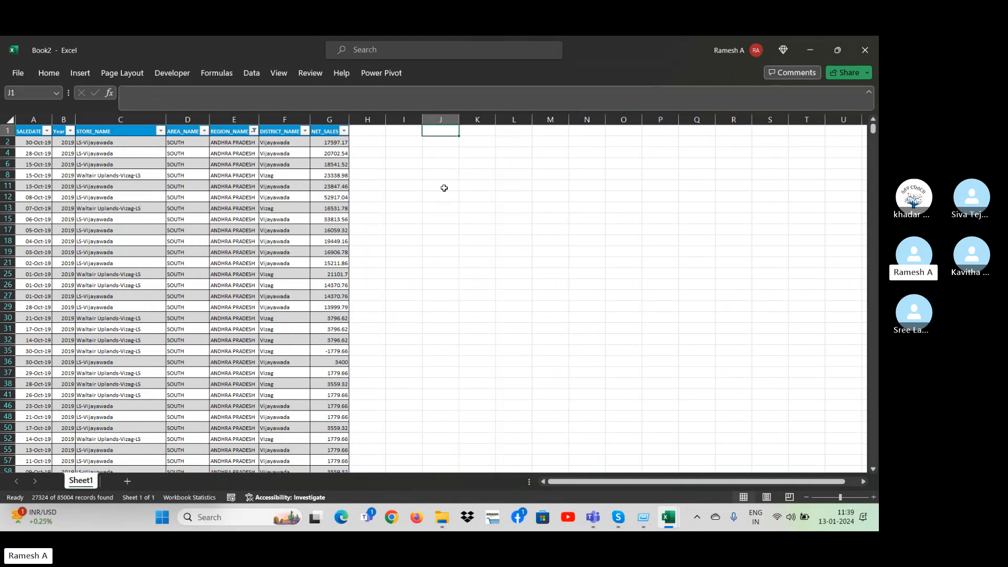
{"action": "key", "text": "Down"}
{"action": "key", "text": "alt+d"}
{"action": "key", "text": "Escape"}
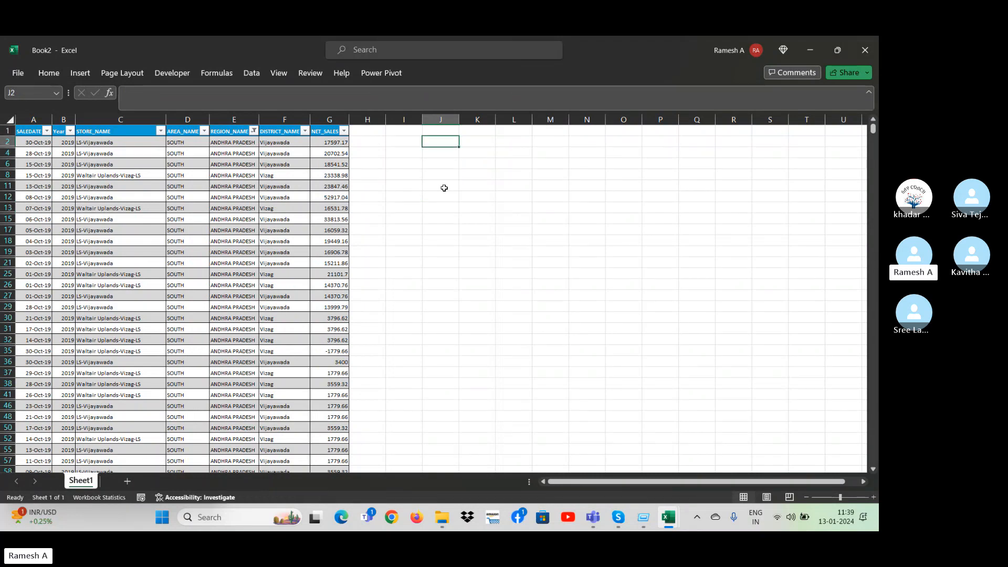
{"action": "key", "text": "Left"}
{"action": "key", "text": "Left"}
{"action": "key", "text": "Home"}
{"action": "key", "text": "Up"}
{"action": "key", "text": "ctrl+shift+Right"}
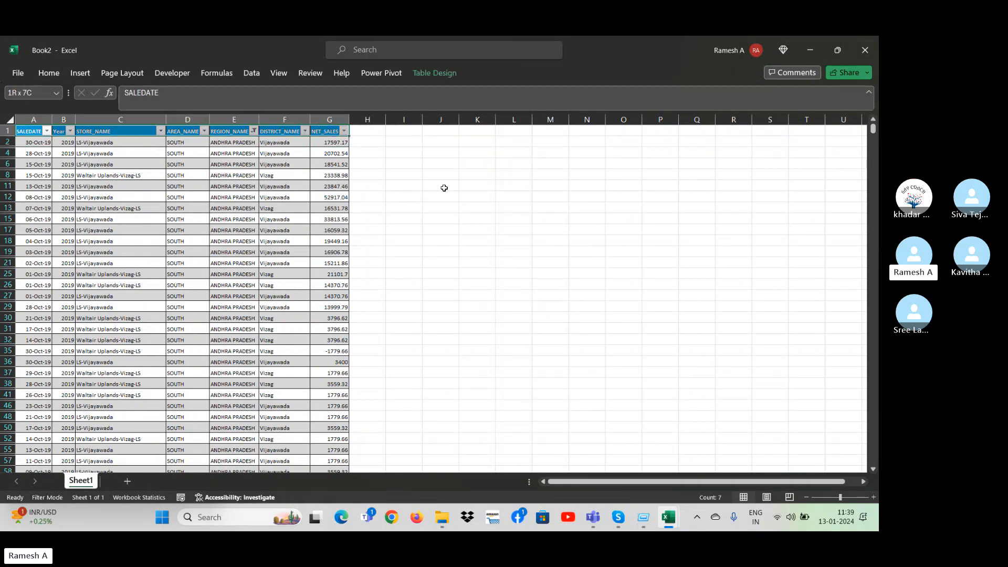
{"action": "key", "text": "ctrl+shift+Down"}
{"action": "key", "text": "ctrl+Home"}
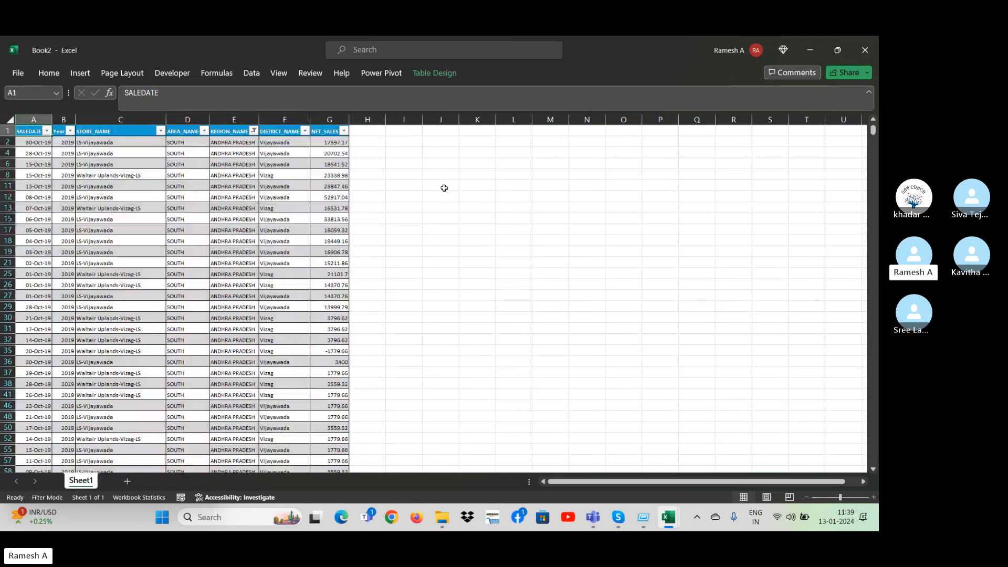
{"action": "key", "text": "alt+d"}
{"action": "key", "text": "f"}
{"action": "key", "text": "f"}
Clear the whole of column K to remove the "Slicers" label beside the sales table.
{"action": "key", "text": "Right"}
{"action": "key", "text": "Right"}
{"action": "key", "text": "Right"}
{"action": "key", "text": "Right"}
{"action": "key", "text": "Right"}
{"action": "key", "text": "Right"}
{"action": "key", "text": "Right"}
{"action": "key", "text": "Right"}
{"action": "key", "text": "Right"}
{"action": "key", "text": "Right"}
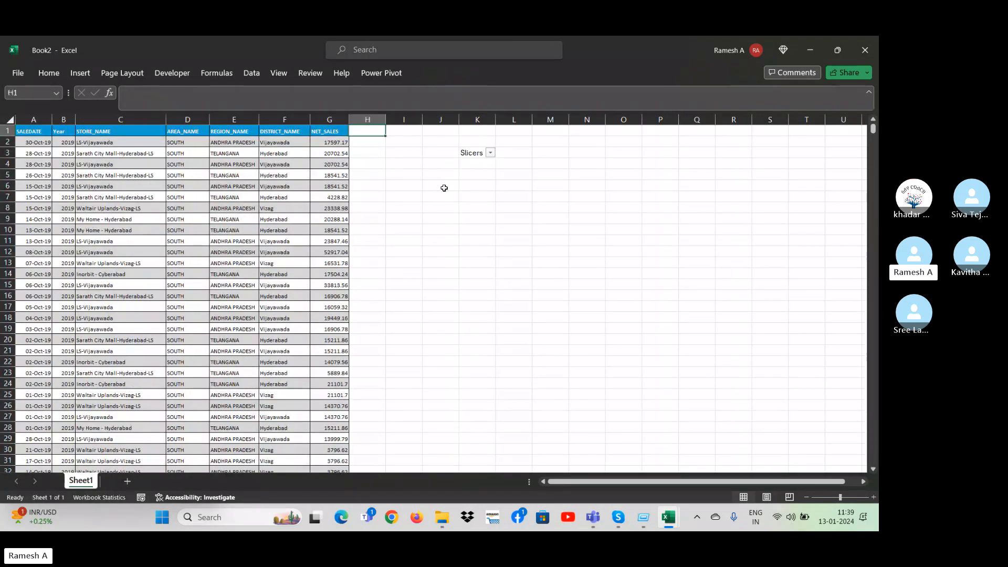
{"action": "key", "text": "ctrl+space"}
{"action": "key", "text": "Delete"}
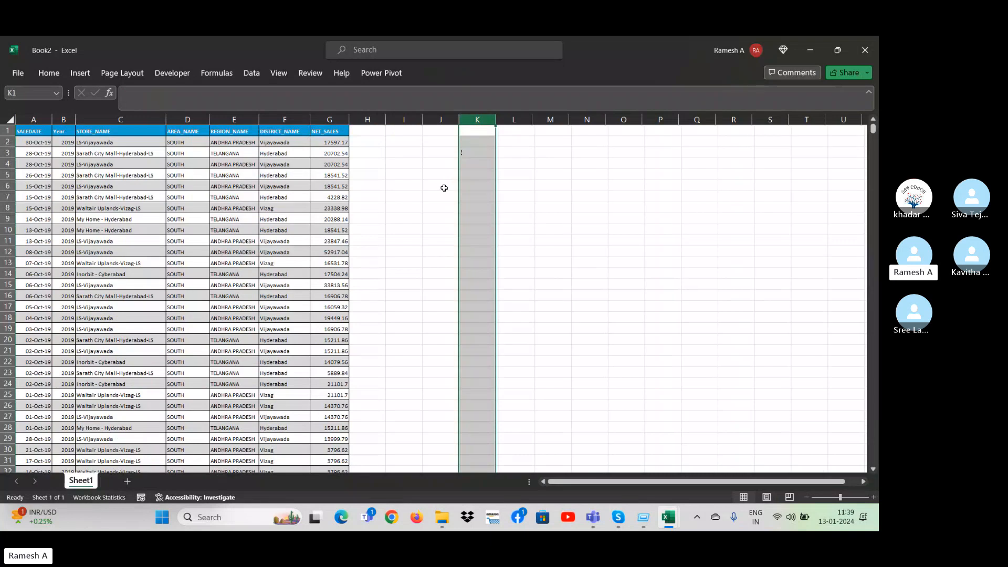
{"action": "key", "text": "ctrl+Home"}
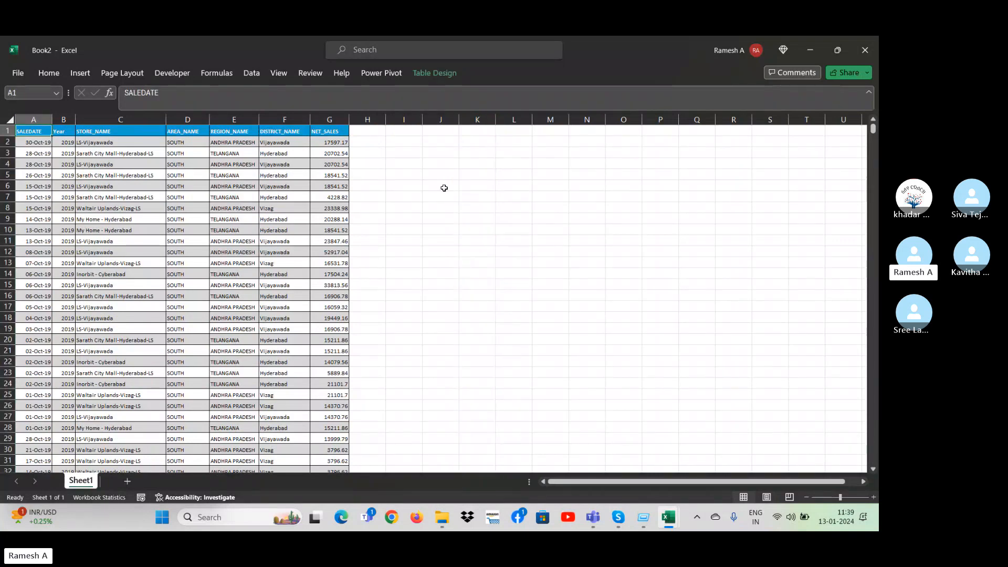
{"action": "key", "text": "ctrl+shift+Right"}
{"action": "key", "text": "ctrl+shift+Down"}
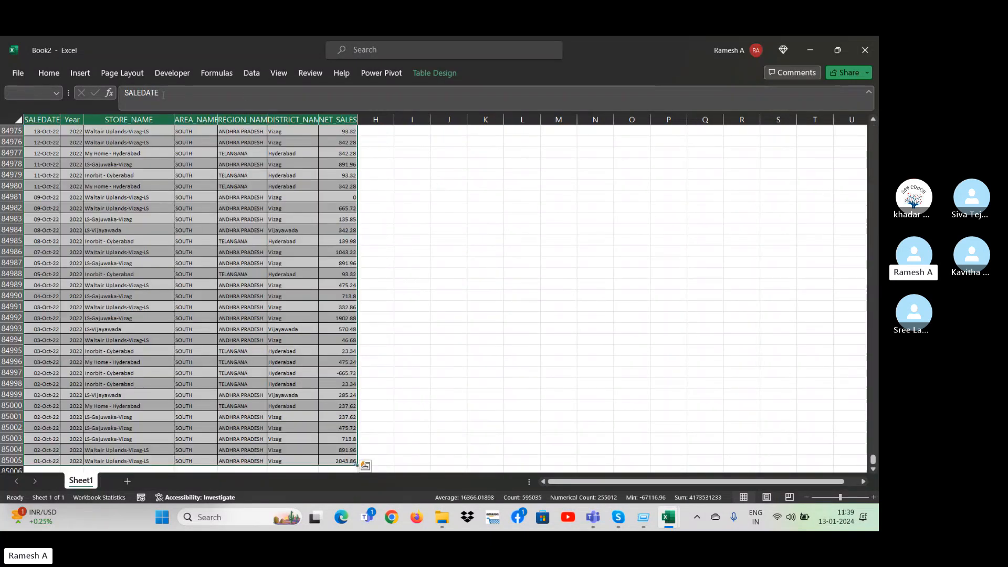
{"action": "left_click", "coordinate": [93, 72]}
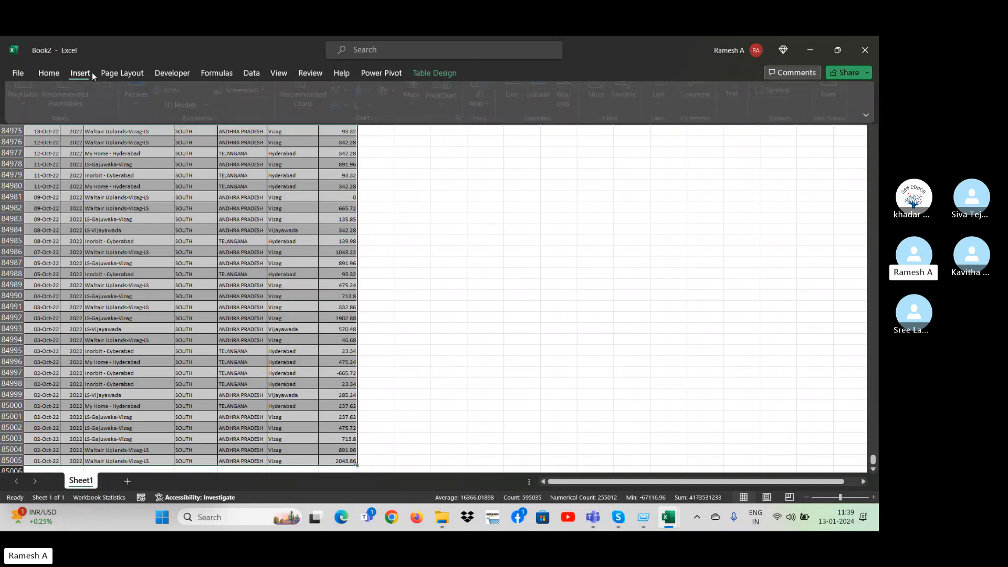
{"action": "left_click", "coordinate": [367, 216]}
{"action": "left_click", "coordinate": [380, 225]}
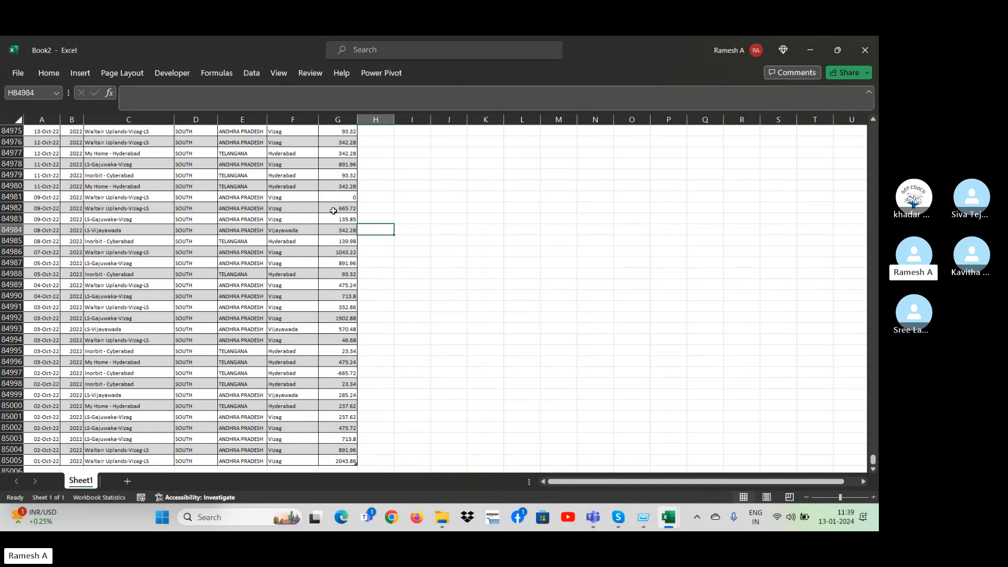
{"action": "key", "text": "Up"}
{"action": "key", "text": "Up"}
{"action": "key", "text": "Up"}
{"action": "key", "text": "Up"}
{"action": "key", "text": "Up"}
{"action": "key", "text": "Up"}
{"action": "key", "text": "Up"}
{"action": "key", "text": "Up"}
{"action": "key", "text": "Up"}
{"action": "key", "text": "Up"}
{"action": "key", "text": "Up"}
{"action": "key", "text": "Up"}
{"action": "key", "text": "Up"}
{"action": "key", "text": "Up"}
{"action": "key", "text": "Up"}
{"action": "key", "text": "Up"}
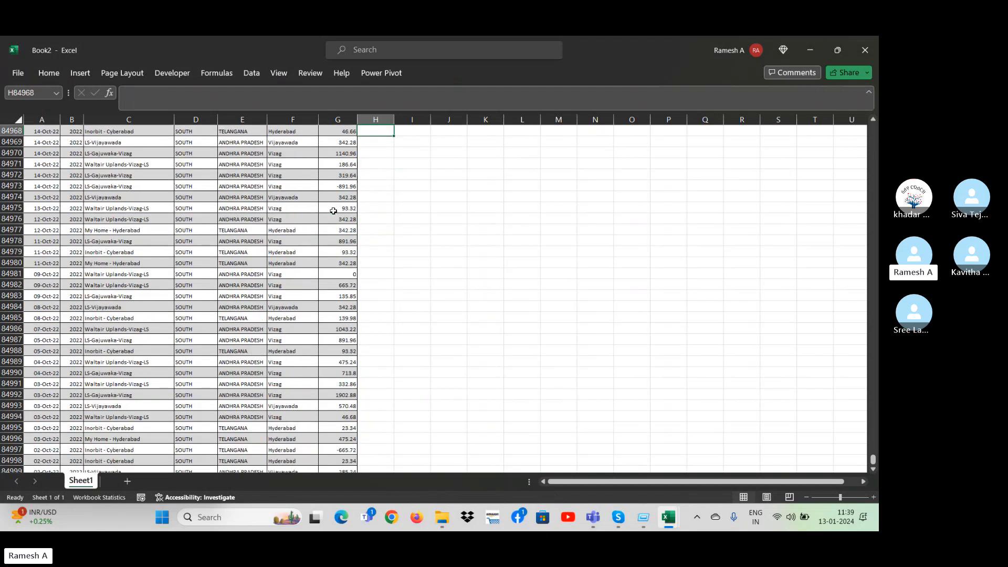
{"action": "key", "text": "Up"}
{"action": "key", "text": "ctrl+Up"}
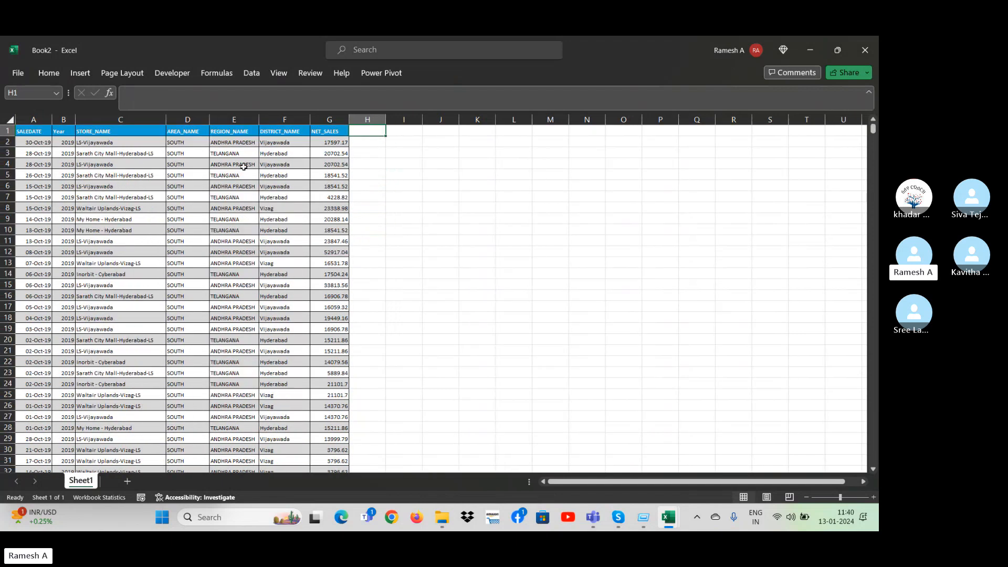
Insert Year and DISTRICT_NAME slicers for the sales table and move the DISTRICT_NAME slicer clear of the Year slicer.
{"action": "left_click", "coordinate": [243, 166]}
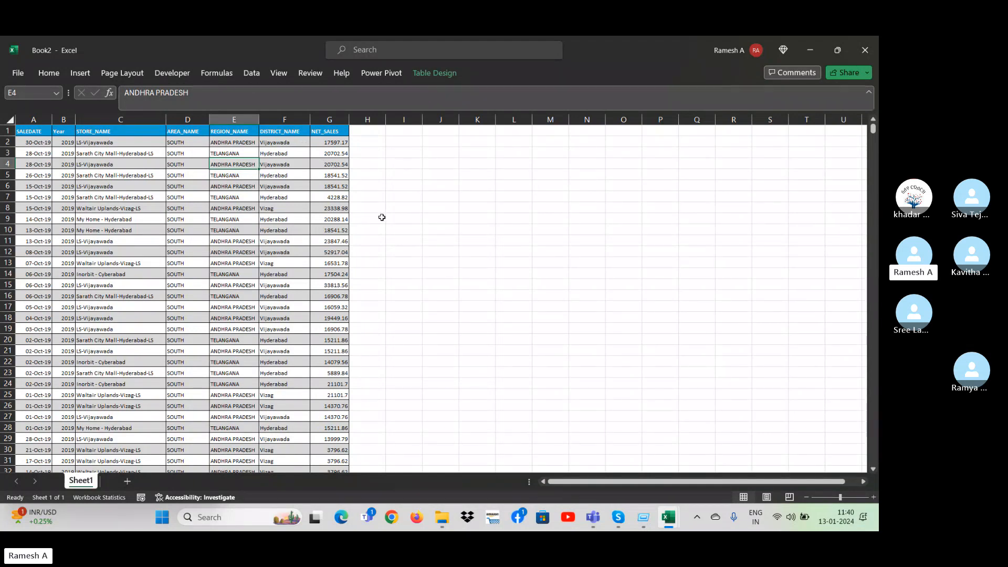
{"action": "left_click", "coordinate": [435, 73]}
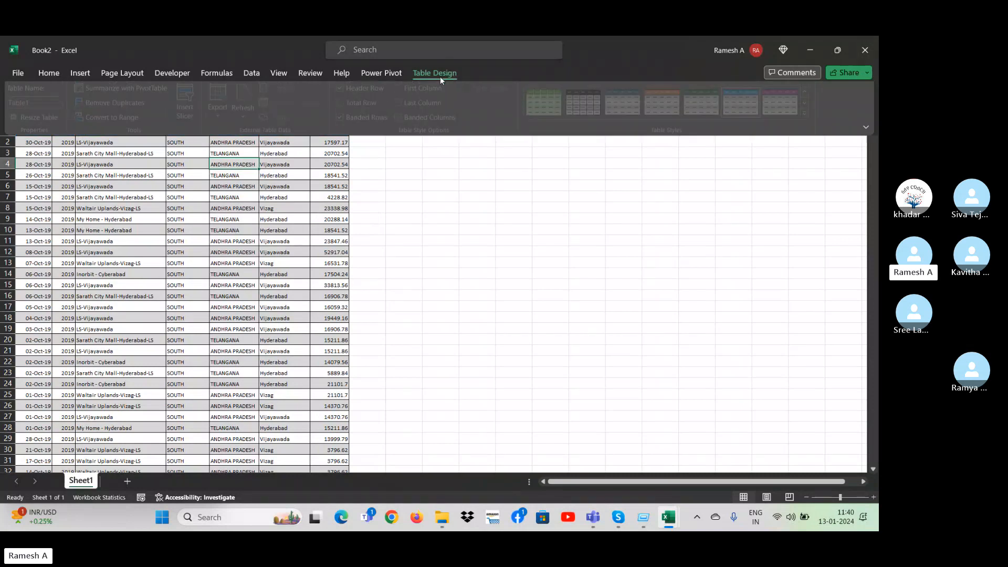
{"action": "left_click", "coordinate": [191, 105]}
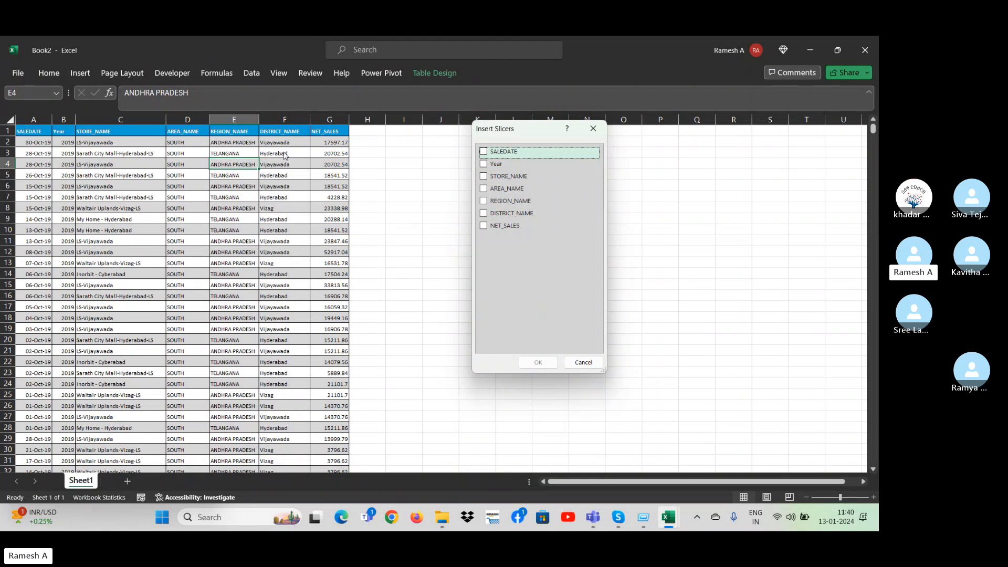
{"action": "left_click", "coordinate": [498, 167]}
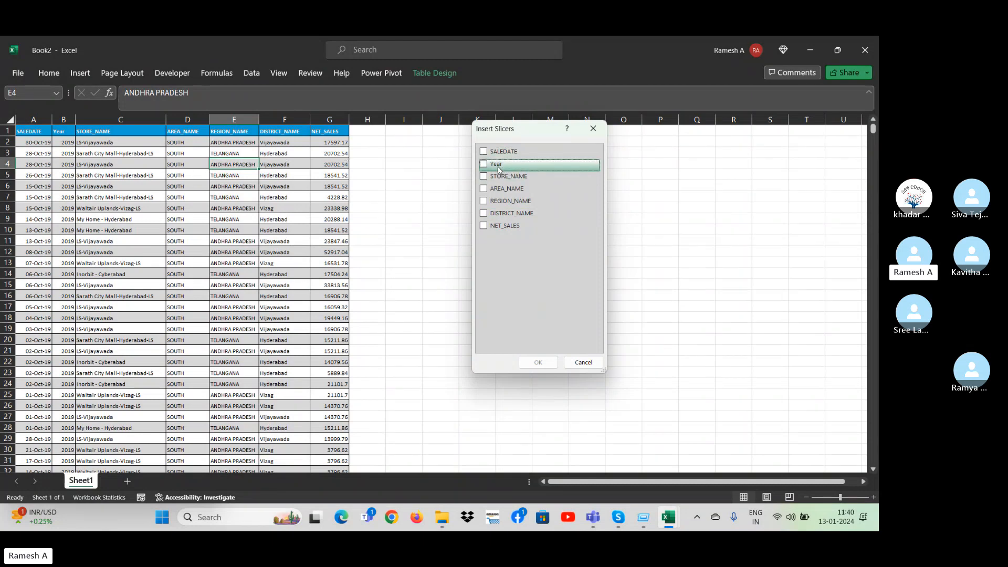
{"action": "left_click", "coordinate": [484, 166]}
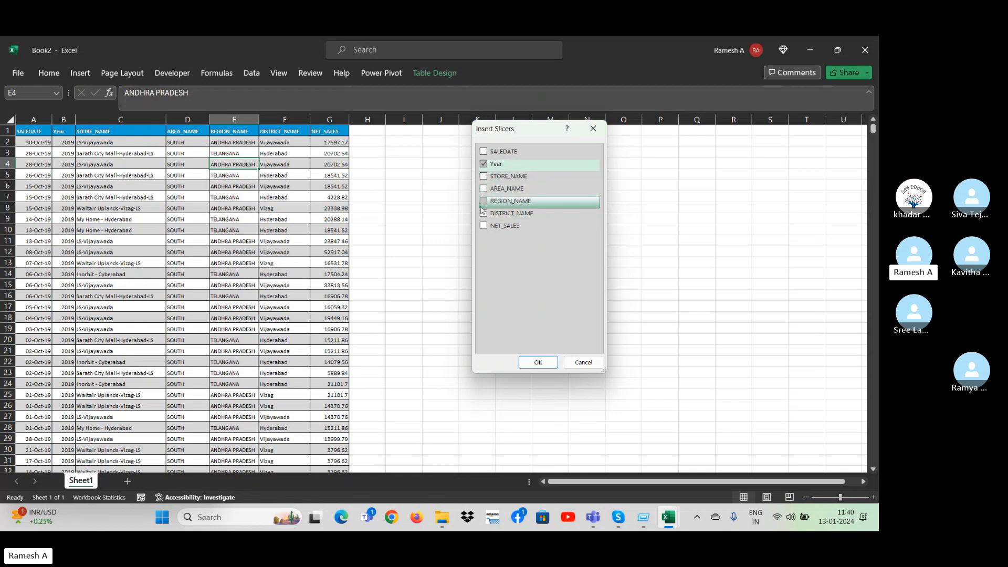
{"action": "left_click", "coordinate": [482, 213]}
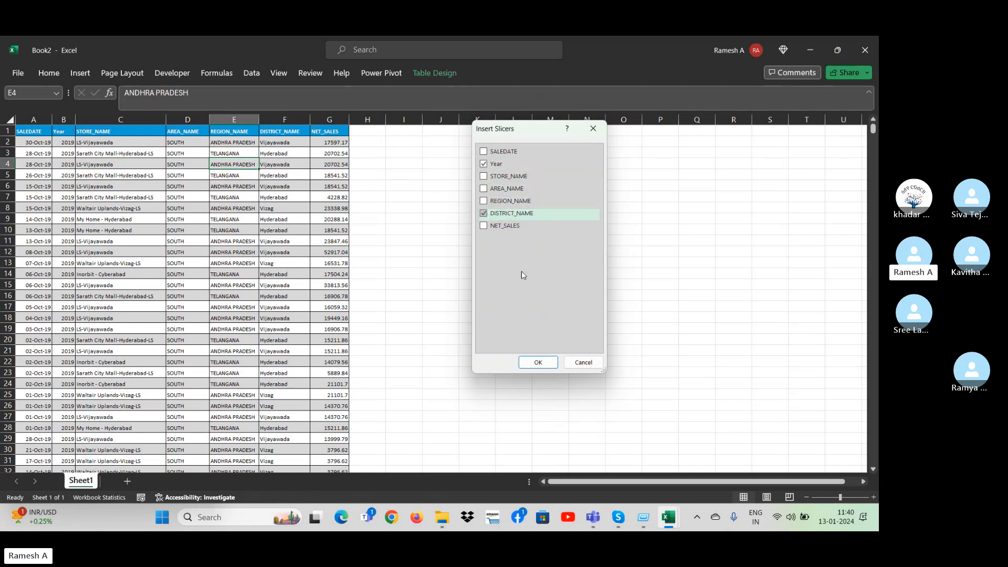
{"action": "left_click", "coordinate": [542, 363]}
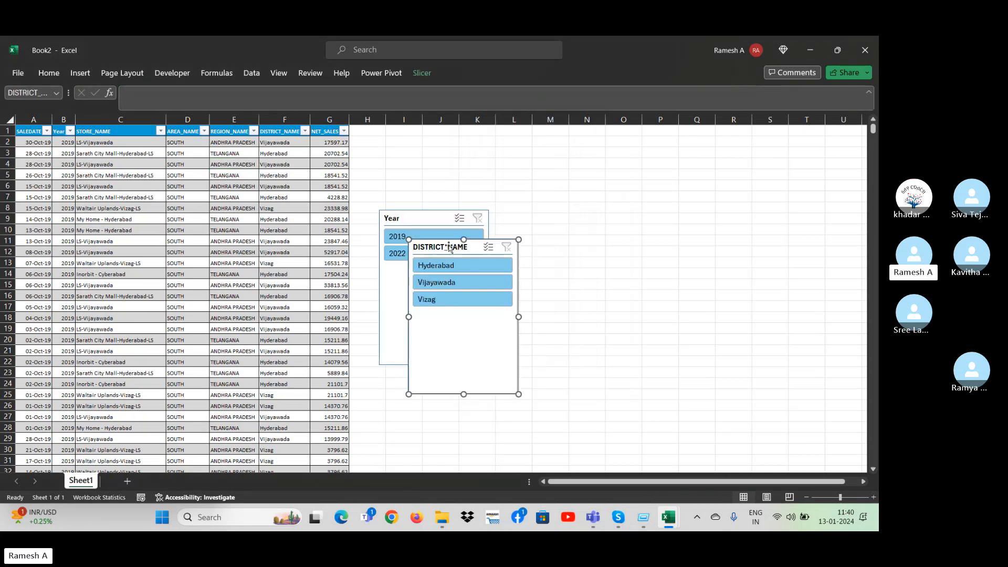
{"action": "left_click_drag", "start_coordinate": [451, 244], "coordinate": [635, 181]}
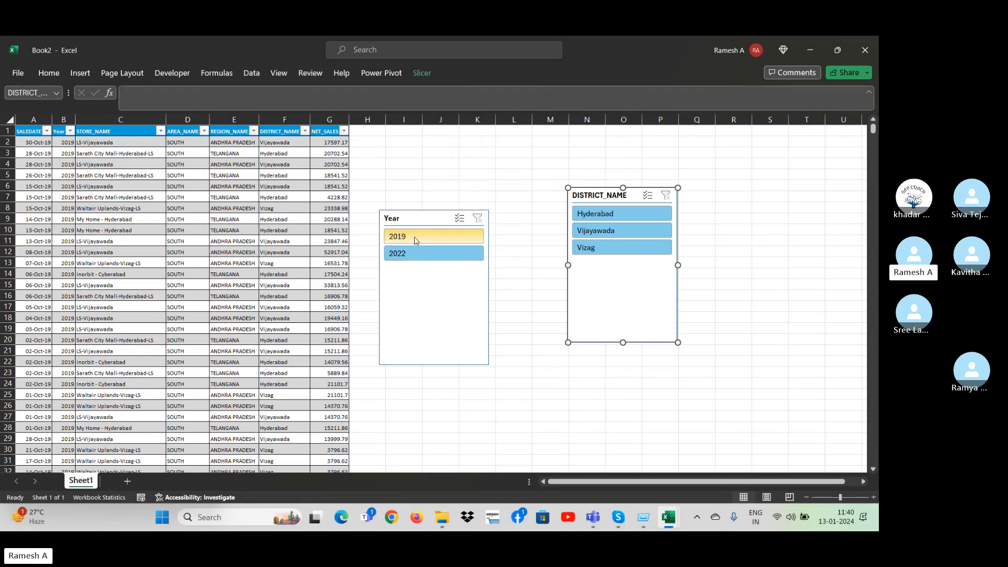
Use the slicers to filter the sales table to Hyderabad, switching the year between 2019 and 2022 and back to 2019.
{"action": "left_click", "coordinate": [609, 213]}
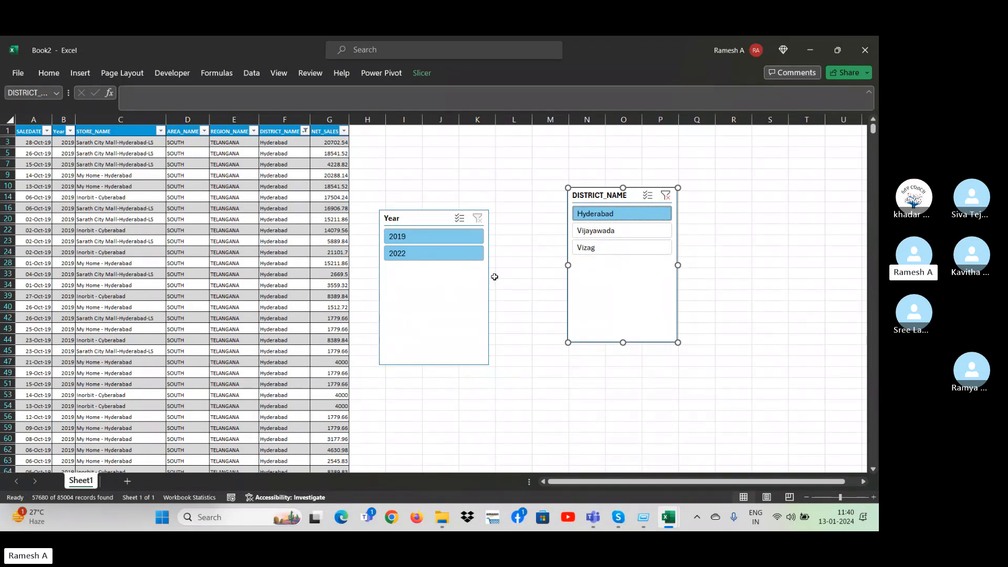
{"action": "left_click", "coordinate": [423, 241]}
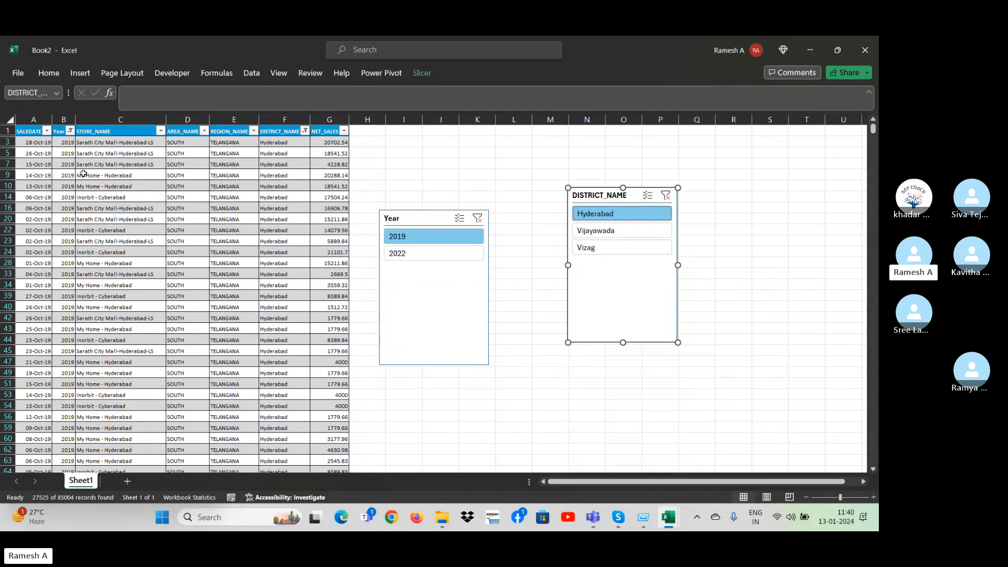
{"action": "left_click", "coordinate": [401, 257]}
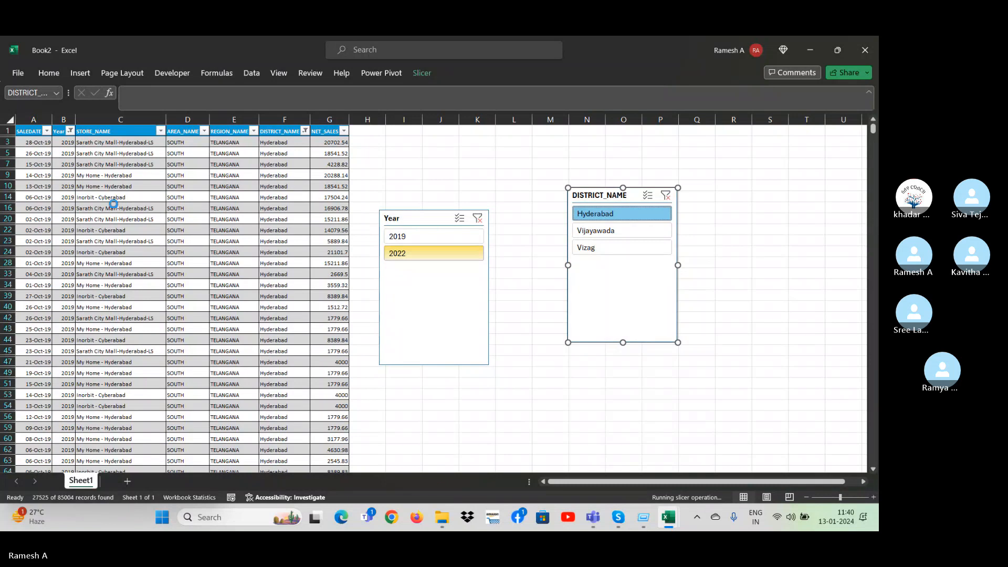
{"action": "left_click", "coordinate": [448, 237]}
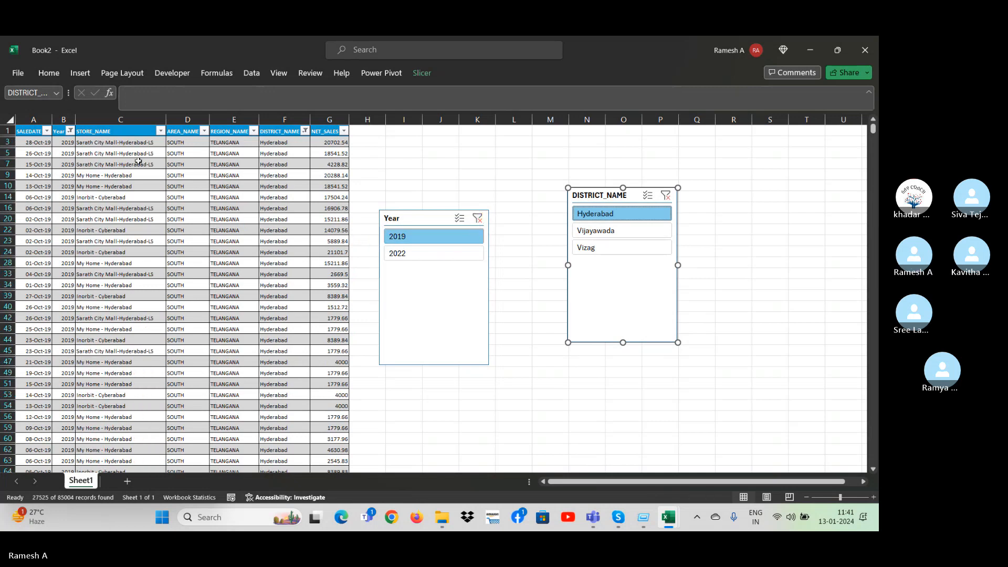
{"action": "left_click", "coordinate": [95, 135]}
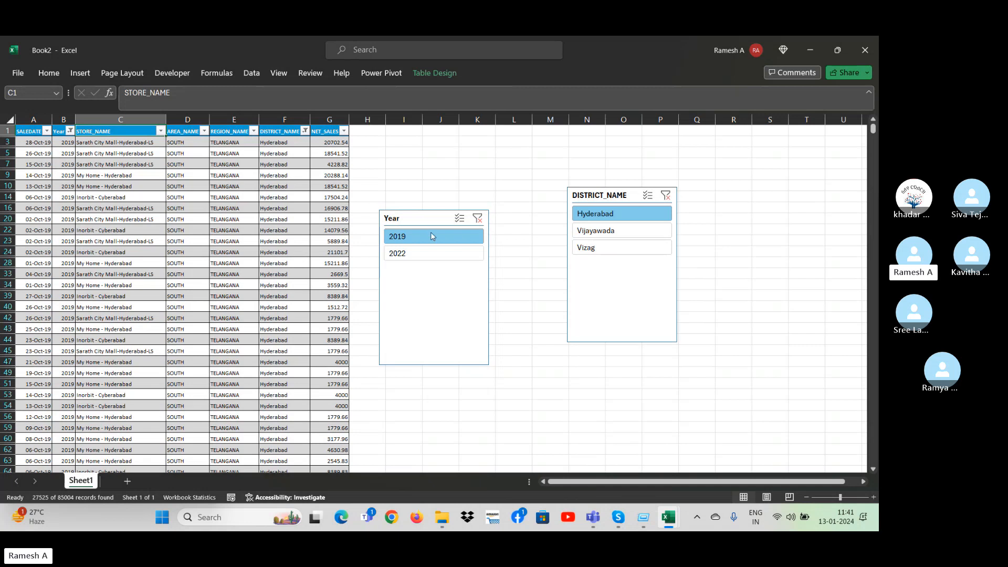
Clear the filters of both the Year and DISTRICT_NAME slicers.
{"action": "left_click", "coordinate": [477, 218]}
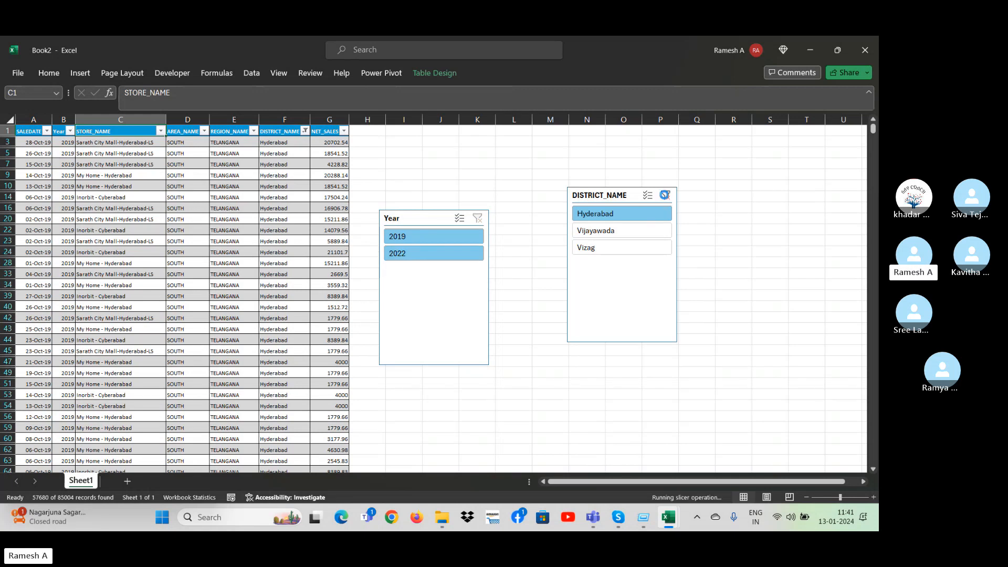
{"action": "left_click", "coordinate": [665, 196]}
Select the whole sales table and enter the current date, 13-01-2024, in header cell A1.
{"action": "left_click", "coordinate": [35, 176]}
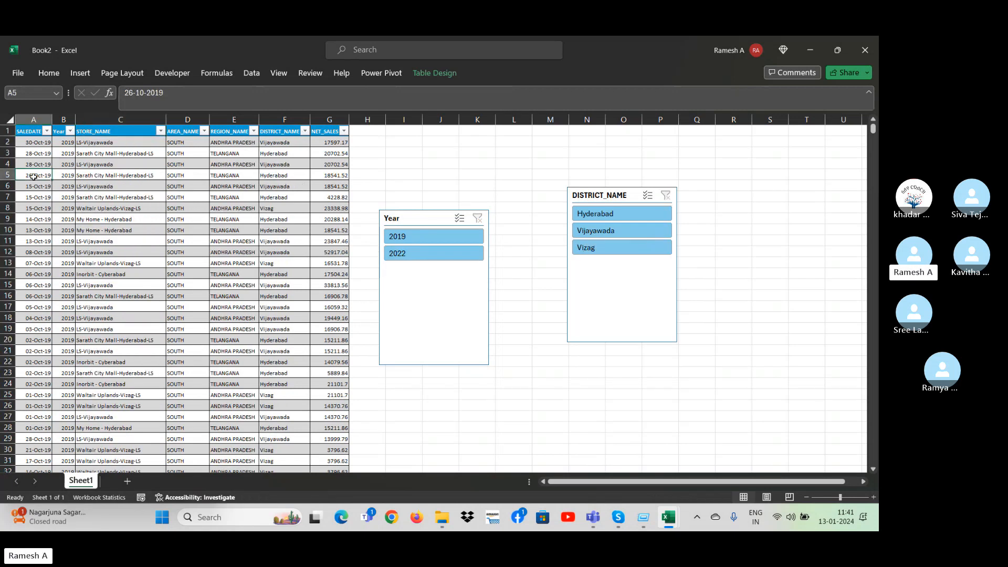
{"action": "key", "text": "ctrl+Up"}
{"action": "key", "text": "ctrl+shift+Right"}
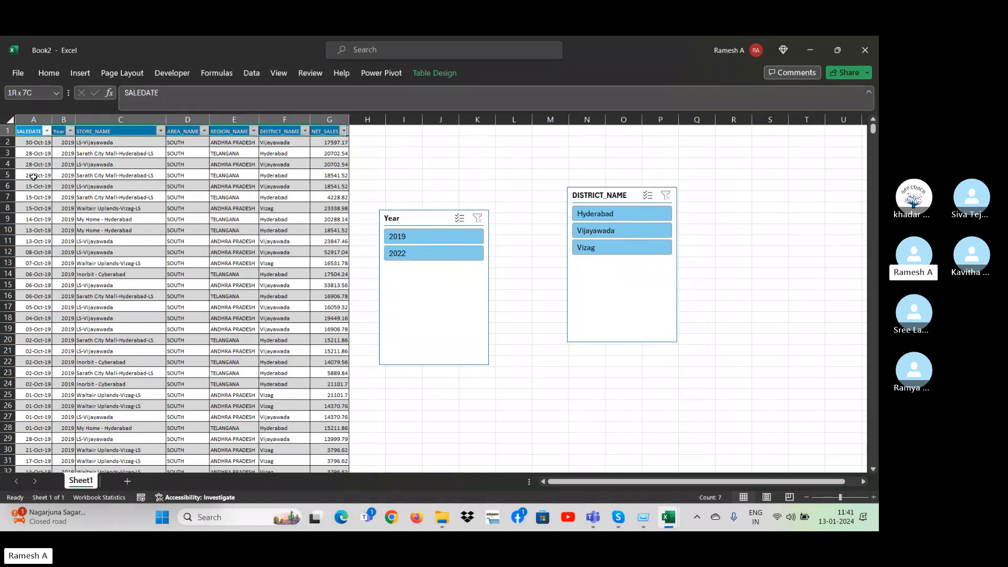
{"action": "key", "text": "ctrl+a"}
{"action": "key", "text": "ctrl+semicolon"}
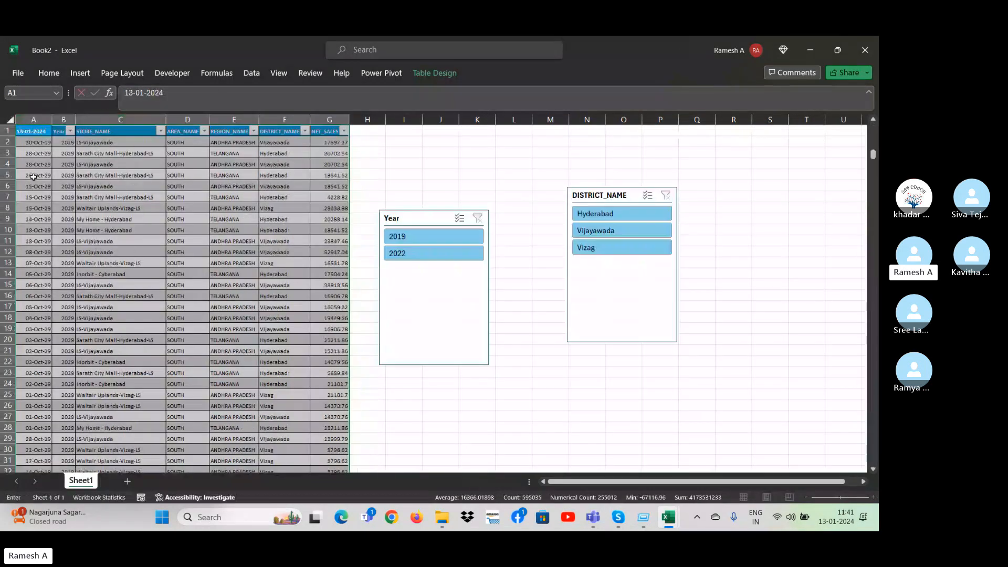
{"action": "key", "text": "Return"}
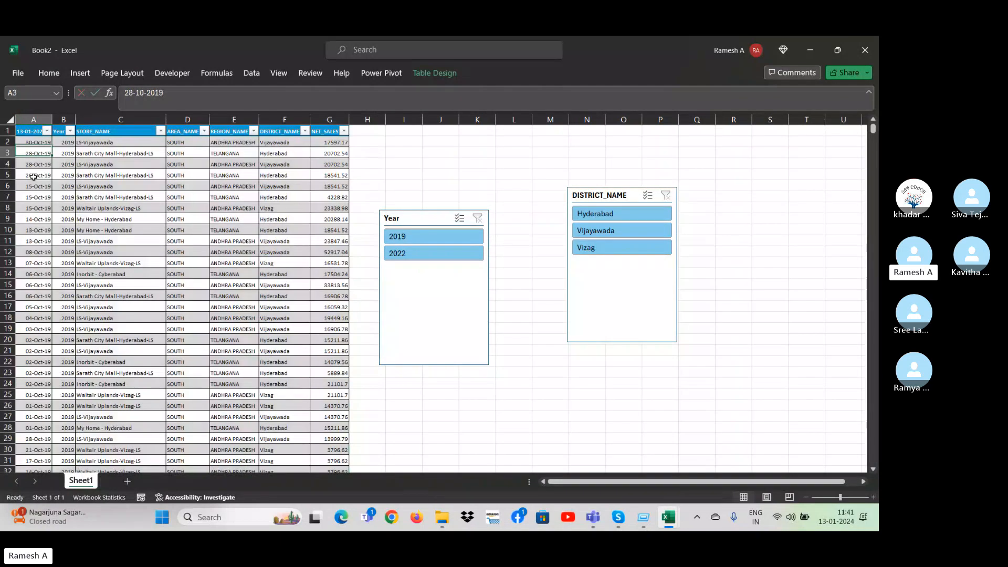
Examine the filter lists of the Year column and the date column, expanding 2022 and 2019 to their months.
{"action": "key", "text": "Down"}
{"action": "key", "text": "Right"}
{"action": "key", "text": "Right"}
{"action": "key", "text": "Right"}
{"action": "key", "text": "Right"}
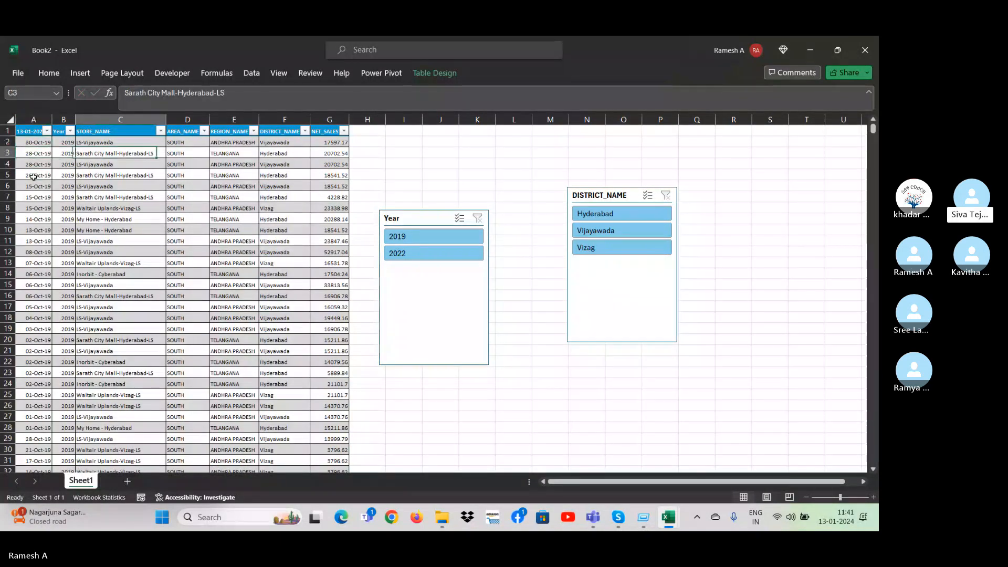
{"action": "key", "text": "Up"}
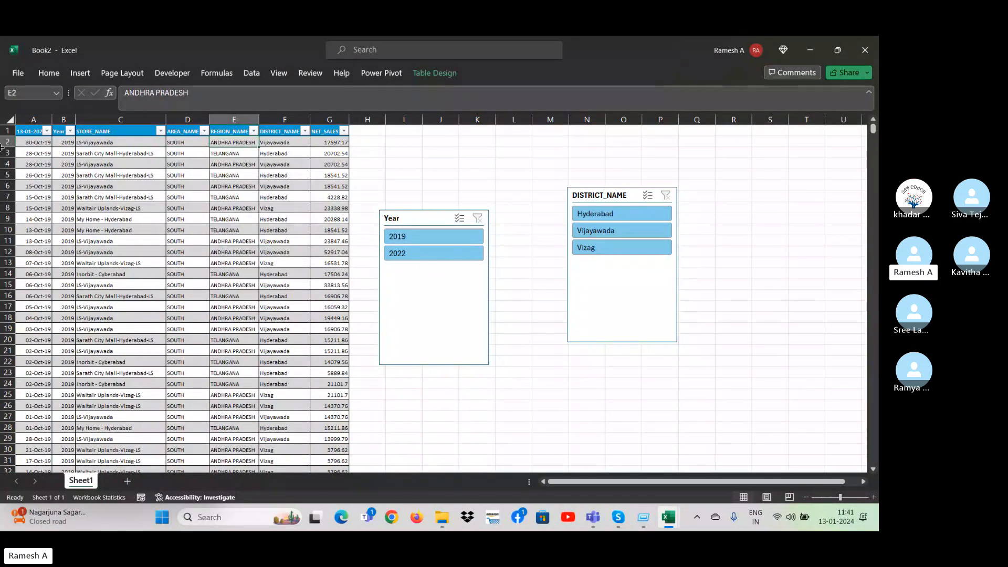
{"action": "left_click", "coordinate": [72, 133]}
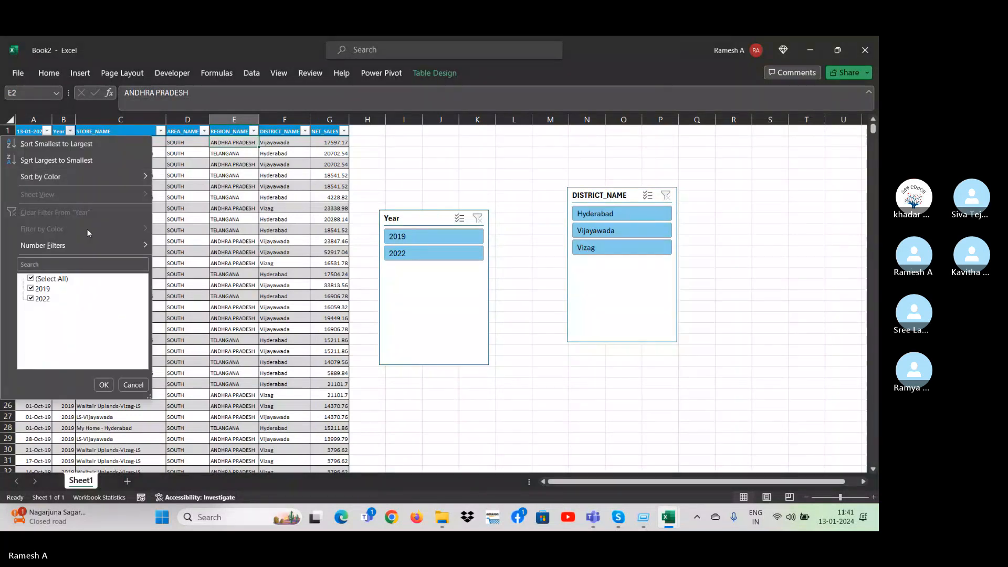
{"action": "key", "text": "Escape"}
{"action": "left_click", "coordinate": [47, 132]}
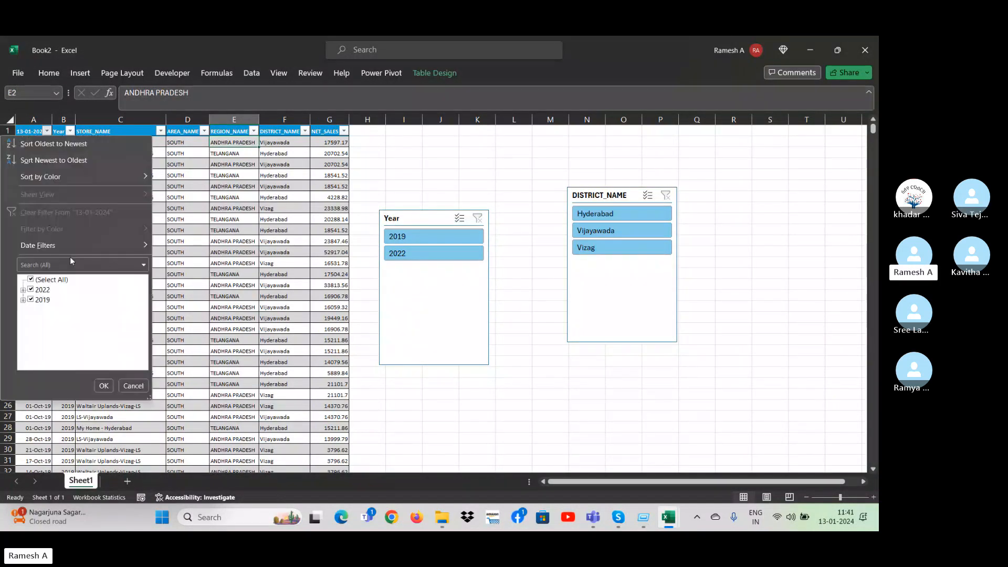
{"action": "left_click", "coordinate": [23, 290]}
{"action": "left_click", "coordinate": [23, 310]}
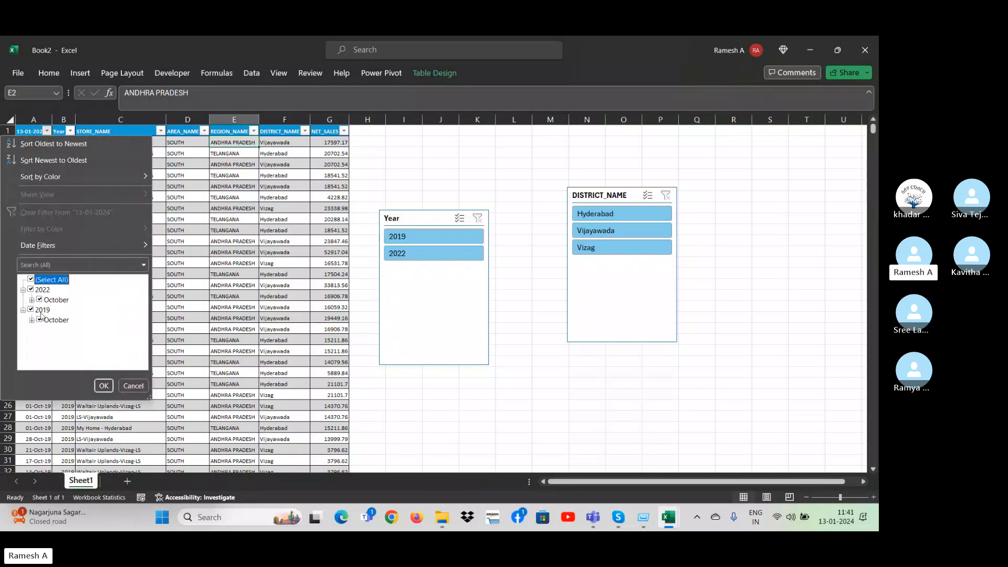
{"action": "key", "text": "Escape"}
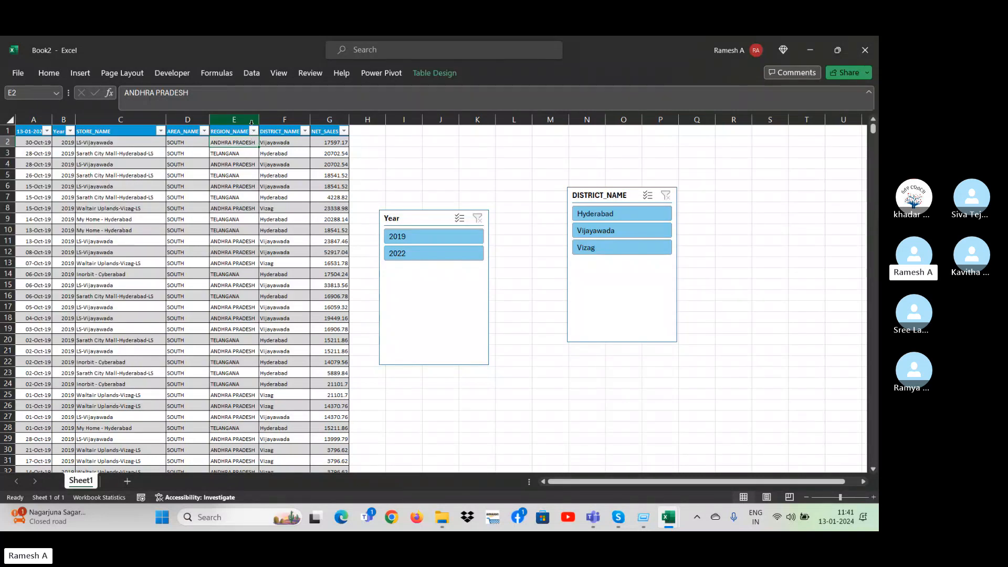
Check the last row of the sales table in the STORE_NAME column, then return to the table's first rows.
{"action": "left_click", "coordinate": [129, 210]}
{"action": "key", "text": "ctrl+Down"}
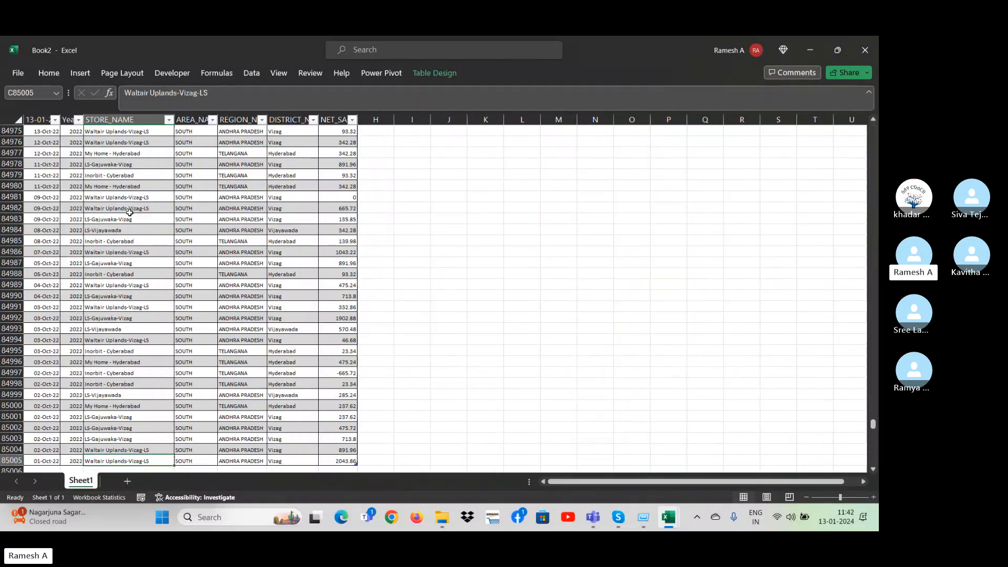
{"action": "key", "text": "Down"}
{"action": "key", "text": "ctrl+Up"}
{"action": "key", "text": "ctrl+Up"}
{"action": "key", "text": "Down"}
{"action": "key", "text": "Down"}
{"action": "key", "text": "Up"}
{"action": "key", "text": "alt+e"}
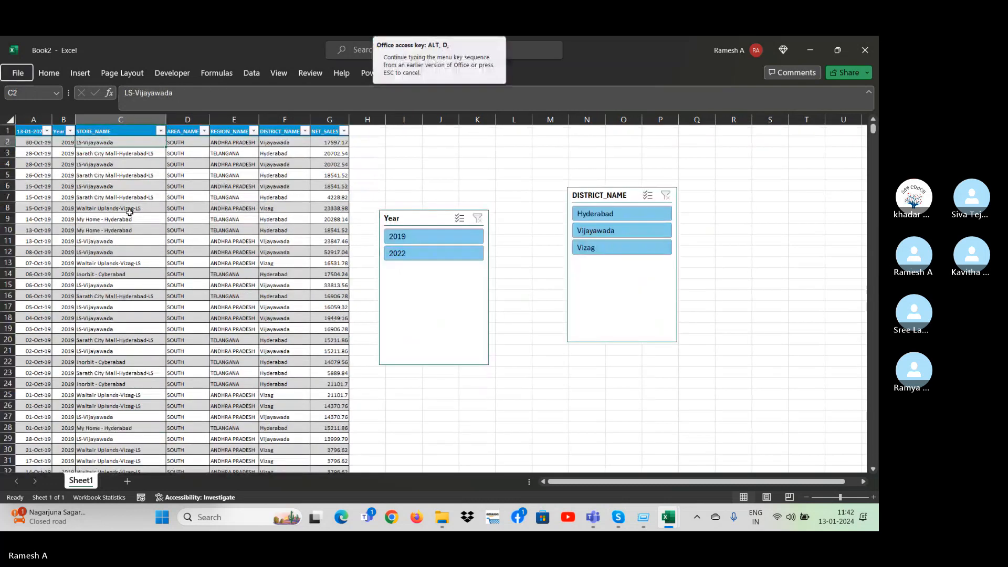
{"action": "key", "text": "Escape"}
Select the whole sales table and remove its duplicate rows, comparing all columns and treating the first row as headers.
{"action": "key", "text": "Left"}
{"action": "key", "text": "Left"}
{"action": "key", "text": "Up"}
{"action": "key", "text": "ctrl+shift+Right"}
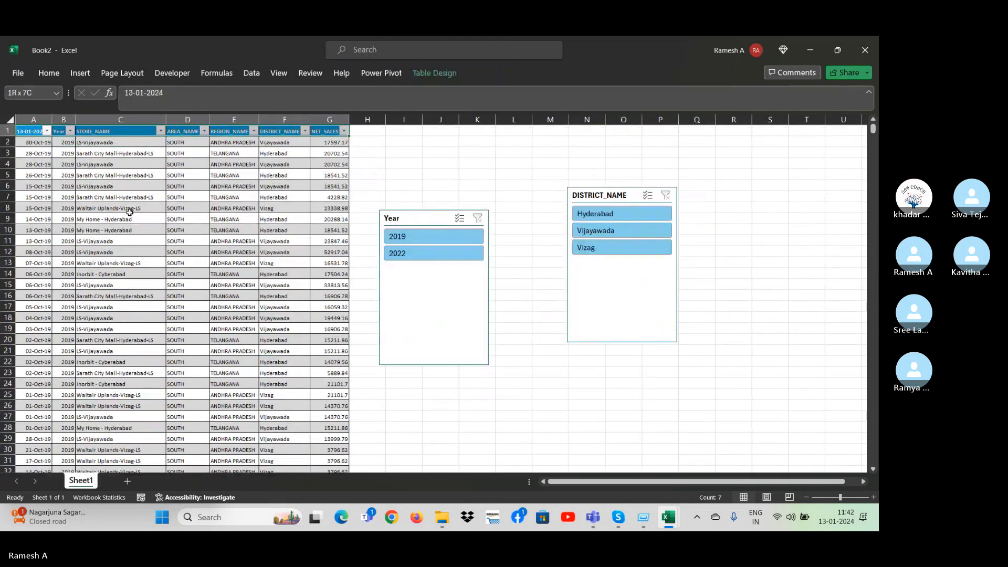
{"action": "key", "text": "ctrl+shift+Down"}
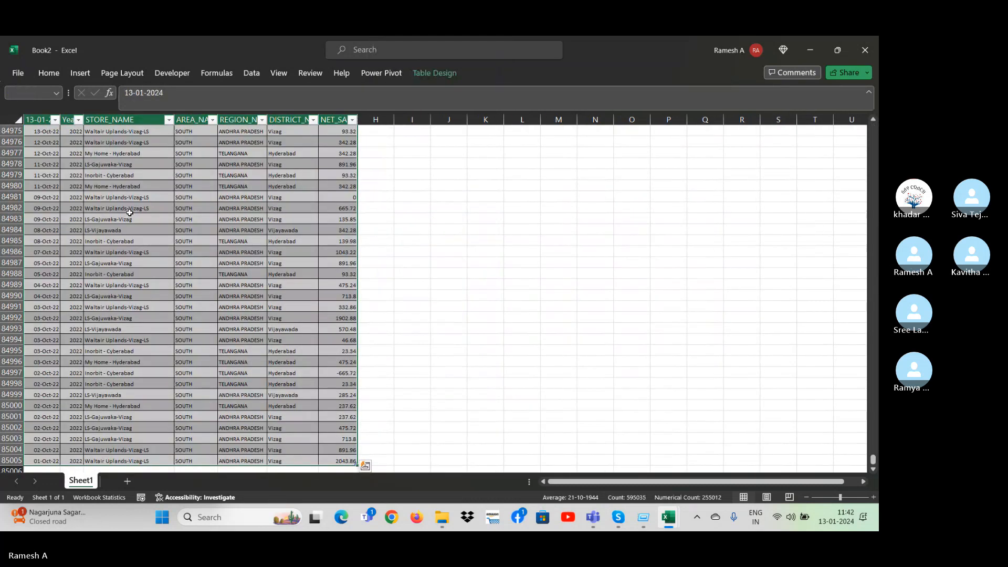
{"action": "left_click", "coordinate": [252, 73]}
{"action": "left_click", "coordinate": [597, 105]}
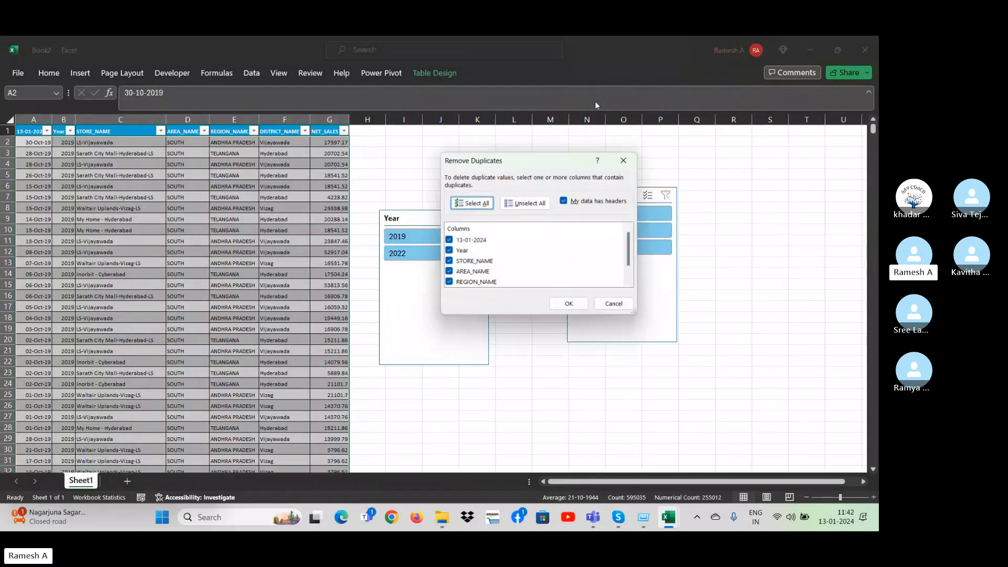
{"action": "left_click", "coordinate": [558, 302]}
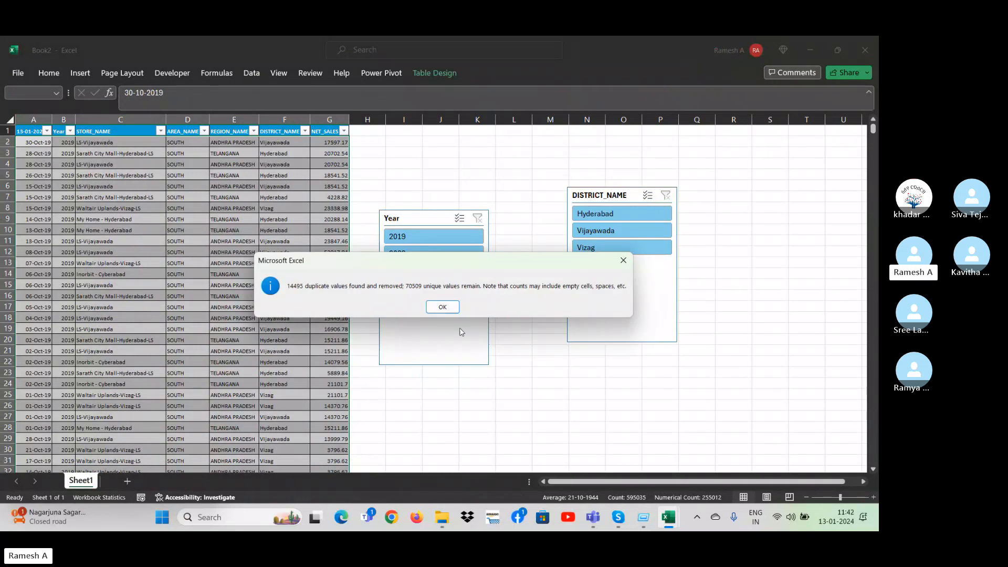
{"action": "left_click", "coordinate": [443, 307]}
Check the last row of the deduplicated sales table in the NET_SALES column and return to the top rows.
{"action": "left_click", "coordinate": [315, 282]}
{"action": "key", "text": "ctrl+Down"}
{"action": "key", "text": "ctrl+Up"}
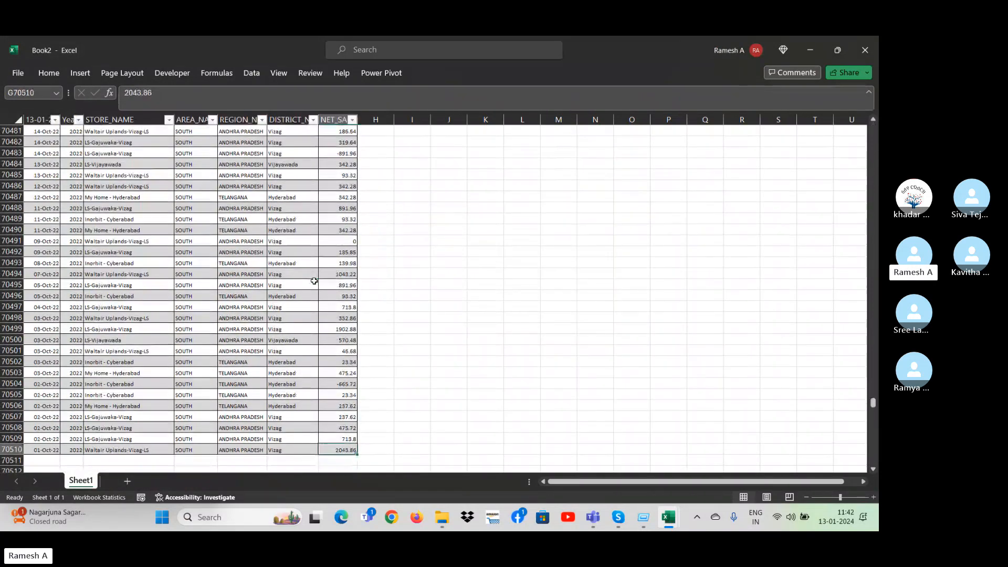
{"action": "key", "text": "Down"}
{"action": "key", "text": "Down"}
{"action": "key", "text": "Left"}
{"action": "key", "text": "Left"}
{"action": "key", "text": "Left"}
{"action": "key", "text": "alt"}
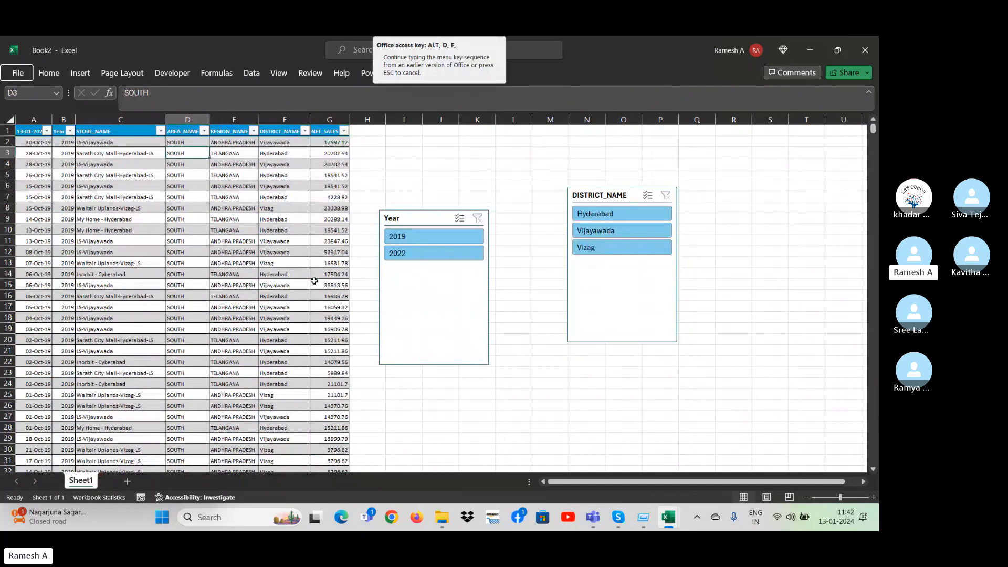
{"action": "key", "text": "Escape"}
In the filter of the date column, keep only days 01 to 07 of October 2022.
{"action": "key", "text": "Down"}
{"action": "key", "text": "ctrl+Left"}
{"action": "key", "text": "Up"}
{"action": "key", "text": "Up"}
{"action": "key", "text": "Up"}
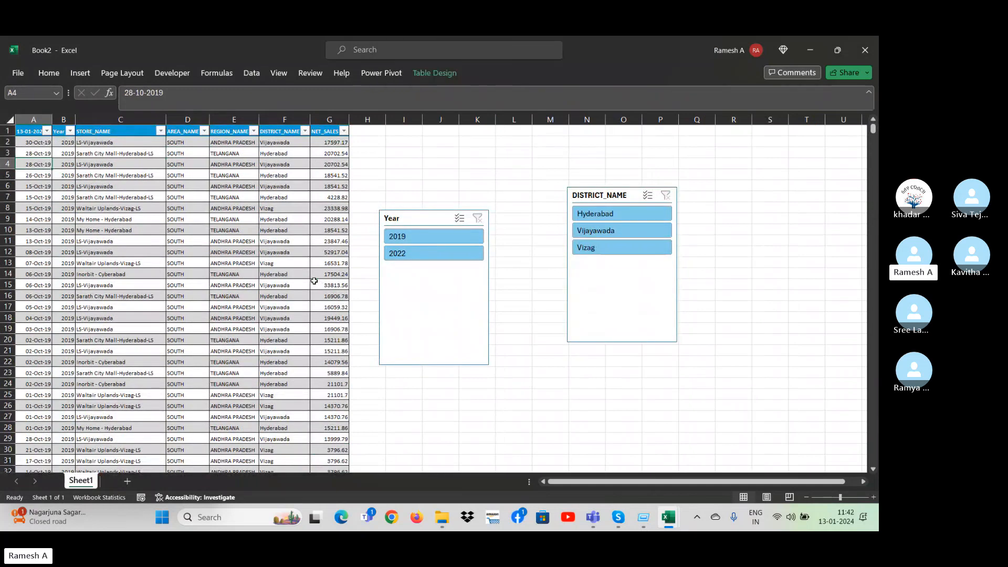
{"action": "key", "text": "alt+Down"}
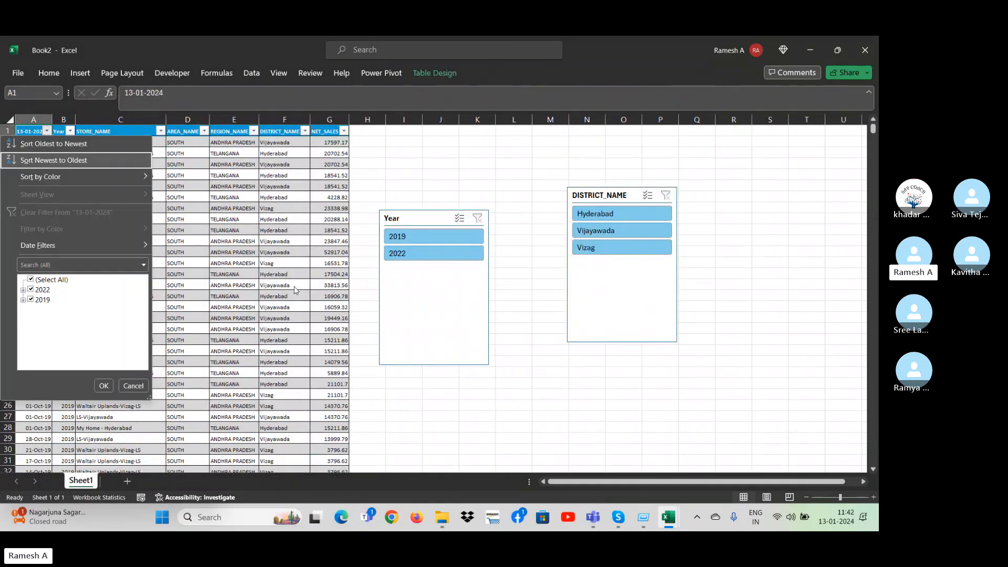
{"action": "left_click", "coordinate": [23, 290]}
{"action": "left_click", "coordinate": [31, 300]}
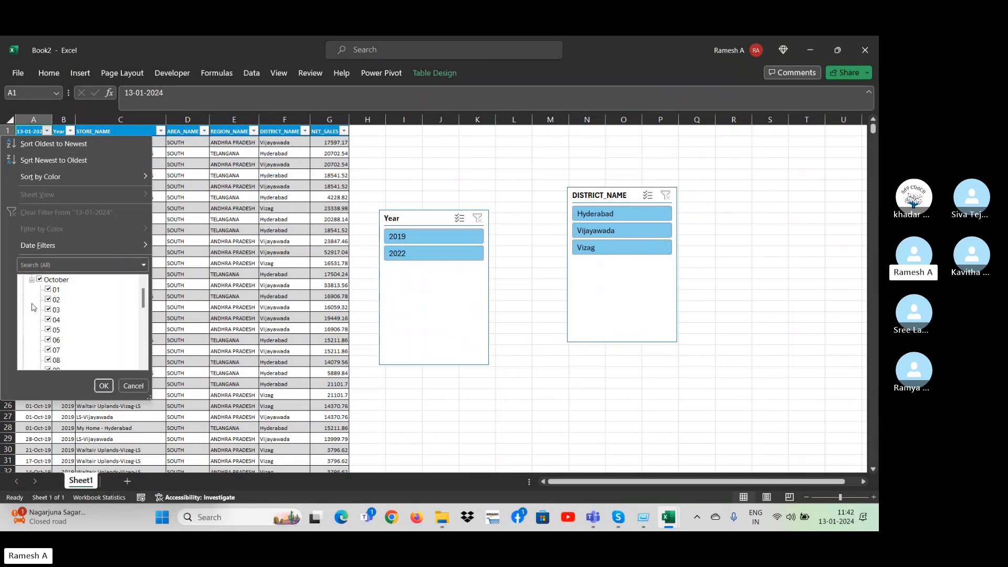
{"action": "left_click", "coordinate": [40, 281]}
{"action": "key", "text": "Down"}
{"action": "key", "text": "space"}
{"action": "key", "text": "Down"}
{"action": "key", "text": "space"}
{"action": "key", "text": "Down"}
{"action": "key", "text": "space"}
{"action": "key", "text": "Down"}
{"action": "key", "text": "space"}
{"action": "key", "text": "Down"}
{"action": "key", "text": "space"}
{"action": "key", "text": "Down"}
{"action": "key", "text": "space"}
{"action": "key", "text": "Down"}
{"action": "key", "text": "space"}
{"action": "key", "text": "Down"}
{"action": "key", "text": "Down"}
Keep only days 01 to 07 of October 2019 as well and apply the date filter.
{"action": "left_click_drag", "start_coordinate": [143, 300], "coordinate": [147, 355]}
{"action": "left_click", "coordinate": [24, 361]}
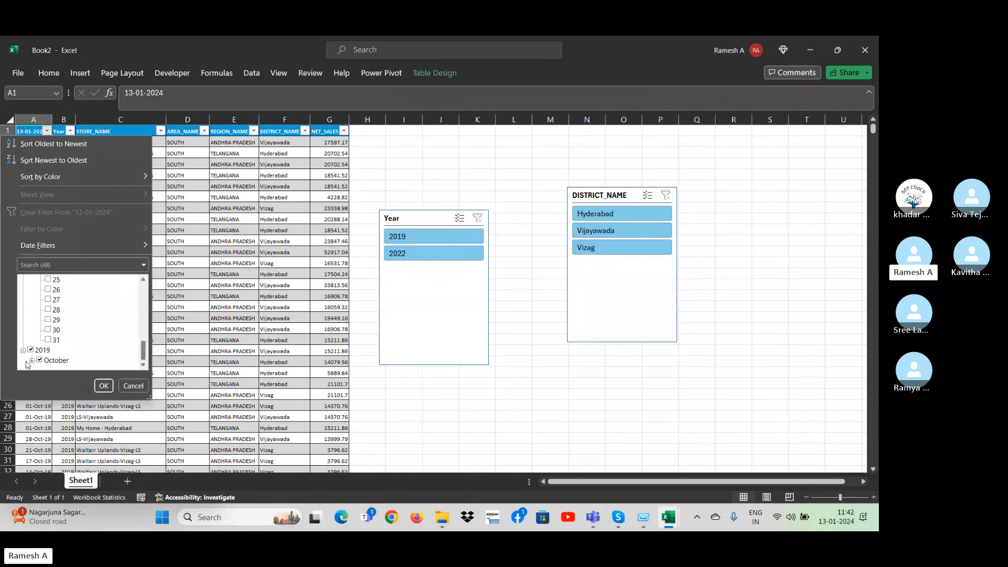
{"action": "left_click", "coordinate": [32, 360]}
{"action": "key", "text": "Down"}
{"action": "key", "text": "Down"}
{"action": "key", "text": "Down"}
{"action": "key", "text": "Down"}
{"action": "key", "text": "Down"}
{"action": "key", "text": "Down"}
{"action": "key", "text": "Down"}
{"action": "key", "text": "Down"}
{"action": "key", "text": "Down"}
{"action": "key", "text": "Down"}
{"action": "key", "text": "Down"}
{"action": "key", "text": "Down"}
{"action": "key", "text": "Down"}
{"action": "key", "text": "Down"}
{"action": "key", "text": "Down"}
{"action": "key", "text": "Down"}
{"action": "key", "text": "Down"}
{"action": "key", "text": "Down"}
{"action": "key", "text": "Down"}
{"action": "key", "text": "Down"}
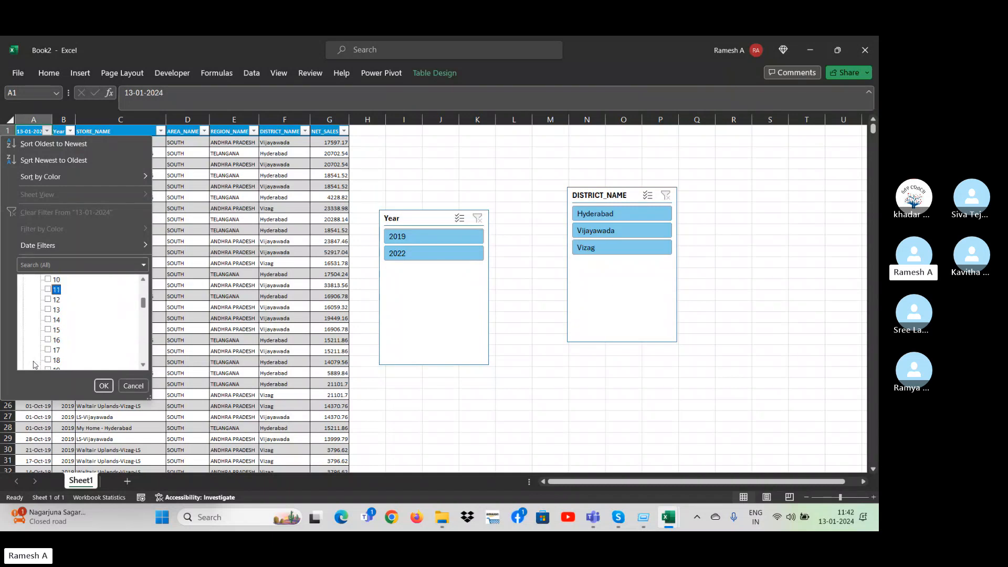
{"action": "key", "text": "Up"}
{"action": "key", "text": "Up"}
{"action": "key", "text": "Up"}
{"action": "key", "text": "Up"}
{"action": "key", "text": "Up"}
{"action": "key", "text": "Up"}
{"action": "key", "text": "Up"}
{"action": "key", "text": "Up"}
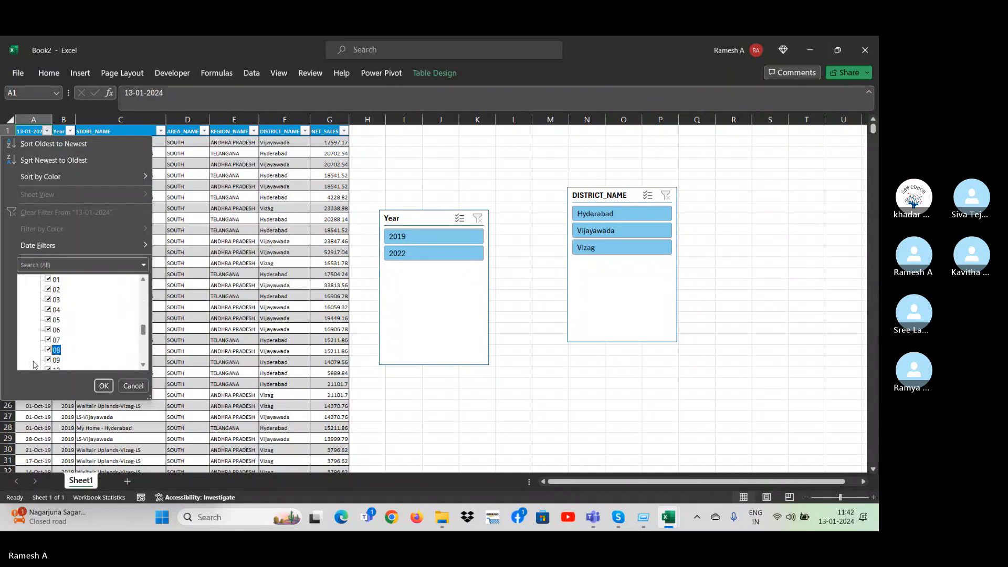
{"action": "key", "text": "space"}
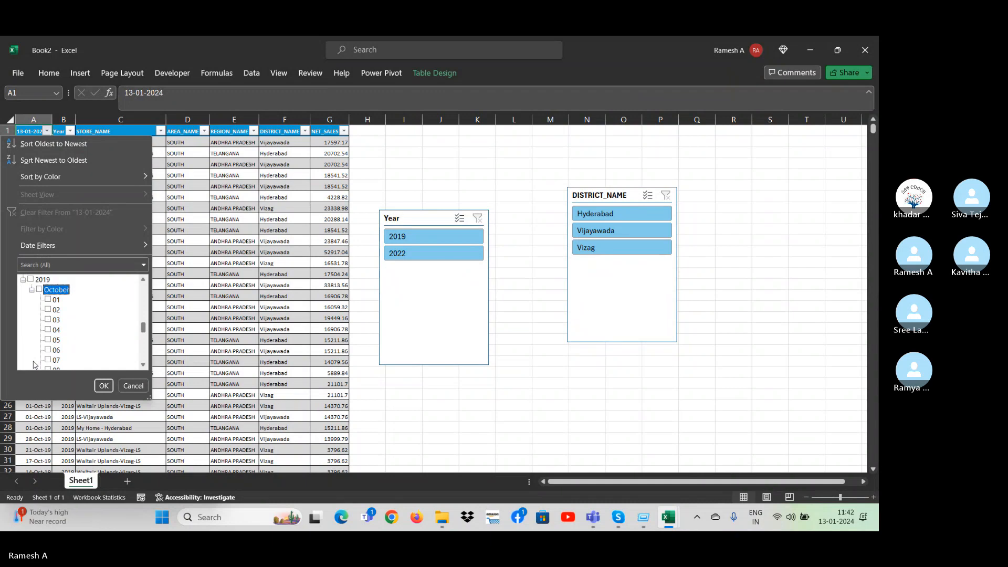
{"action": "key", "text": "Down"}
{"action": "key", "text": "space"}
{"action": "key", "text": "Down"}
{"action": "key", "text": "space"}
{"action": "key", "text": "Down"}
{"action": "key", "text": "space"}
{"action": "key", "text": "Down"}
{"action": "key", "text": "space"}
{"action": "key", "text": "Down"}
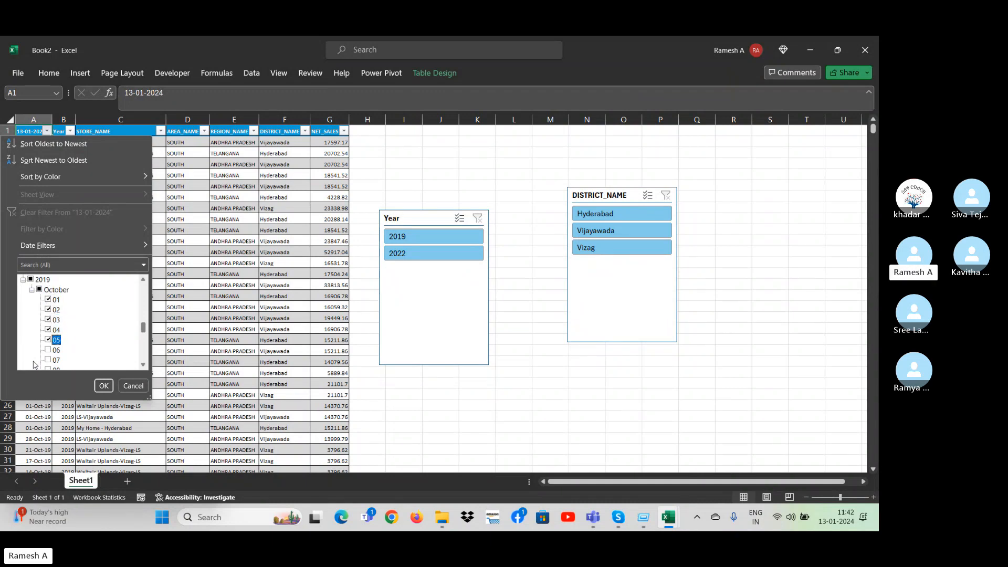
{"action": "key", "text": "space"}
{"action": "key", "text": "Down"}
{"action": "key", "text": "space"}
{"action": "key", "text": "Down"}
{"action": "key", "text": "space"}
{"action": "key", "text": "Up"}
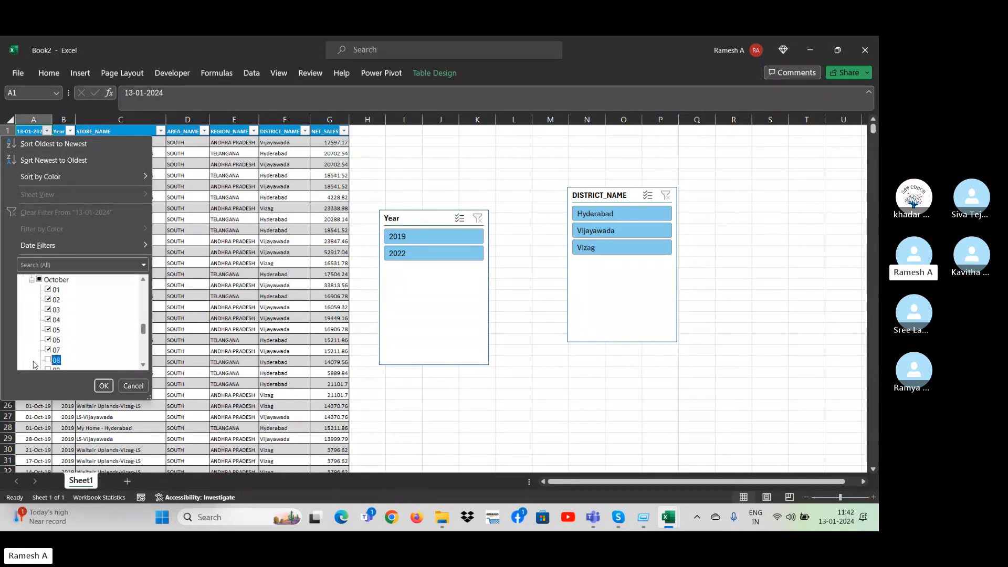
{"action": "key", "text": "Return"}
Select the filtered sales table from the header row down to its last row.
{"action": "key", "text": "ctrl+shift+Right"}
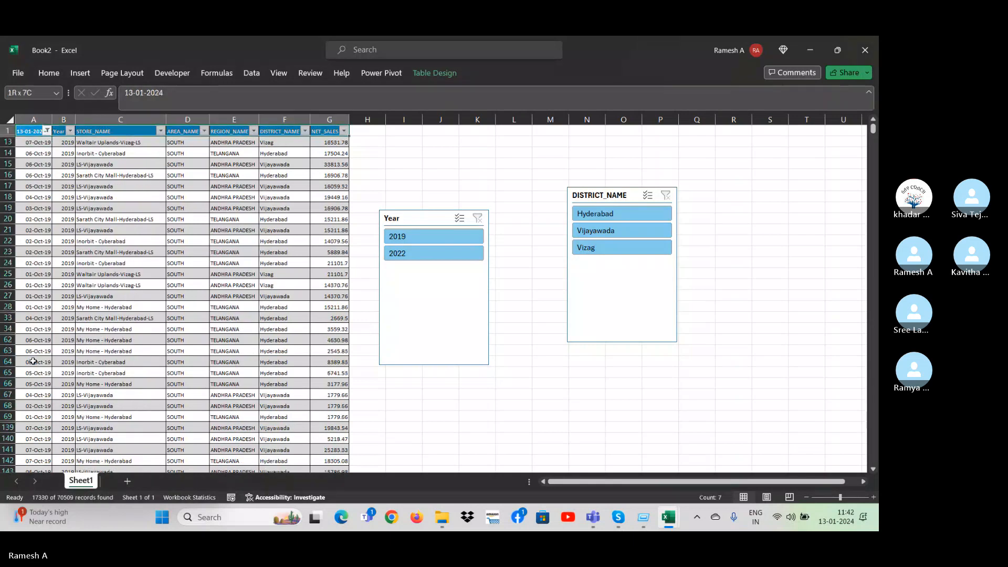
{"action": "key", "text": "ctrl+shift+Down"}
{"action": "key", "text": "ctrl+BackSpace"}
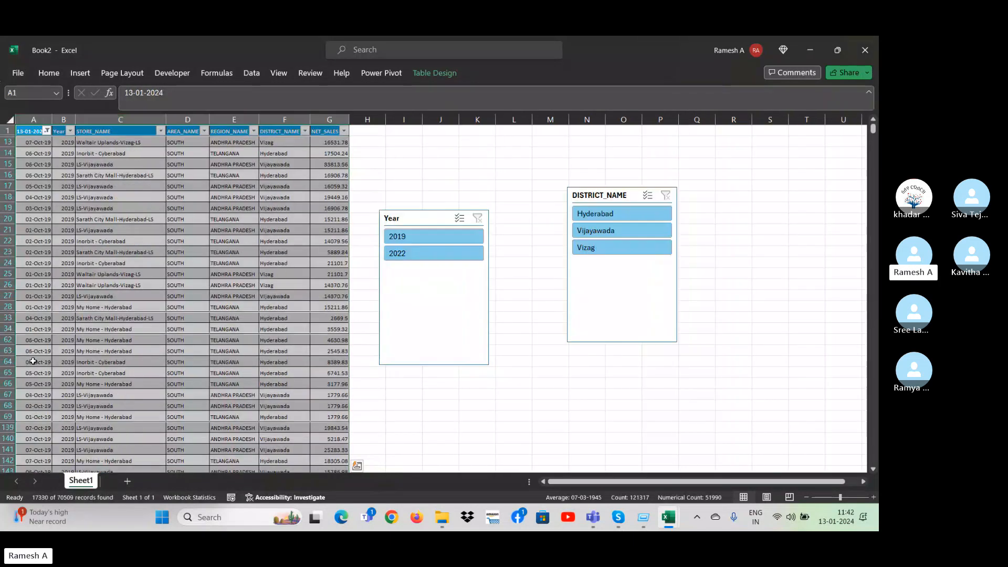
Narrow the date column filter for October 2022 to days 01 to 04 and apply it.
{"action": "key", "text": "alt+Down"}
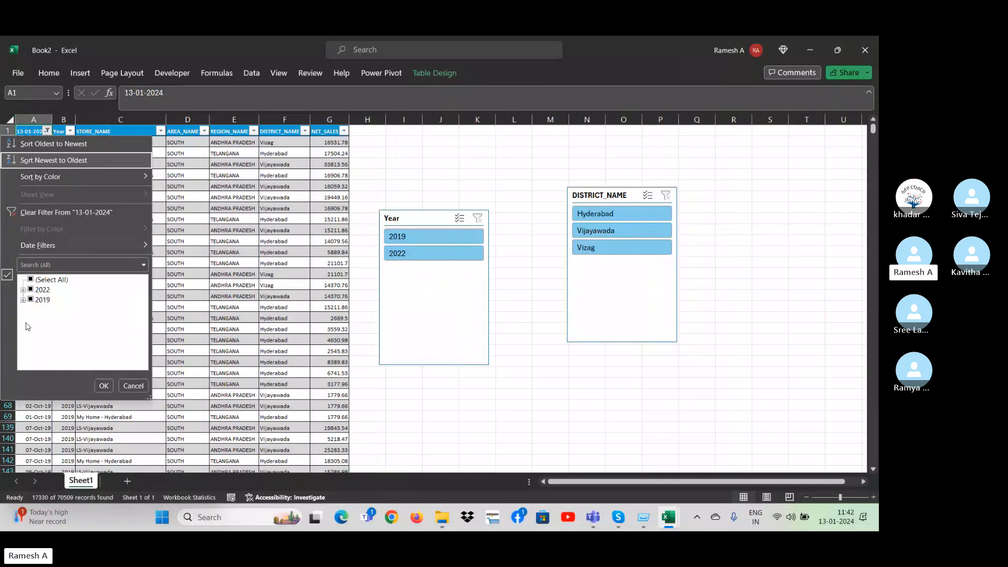
{"action": "left_click", "coordinate": [24, 290]}
{"action": "left_click", "coordinate": [32, 300]}
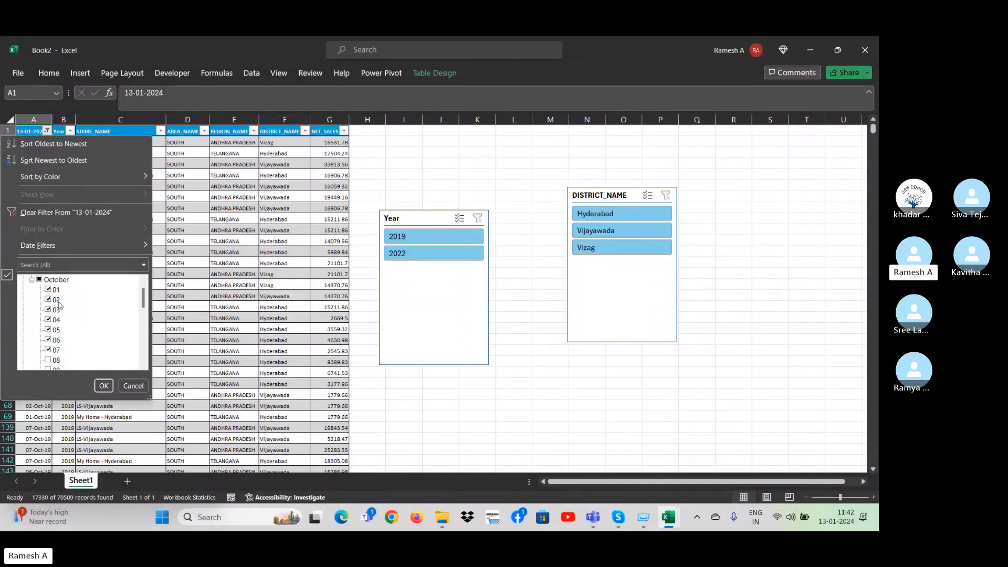
{"action": "left_click", "coordinate": [39, 280]}
{"action": "key", "text": "Down"}
{"action": "key", "text": "Up"}
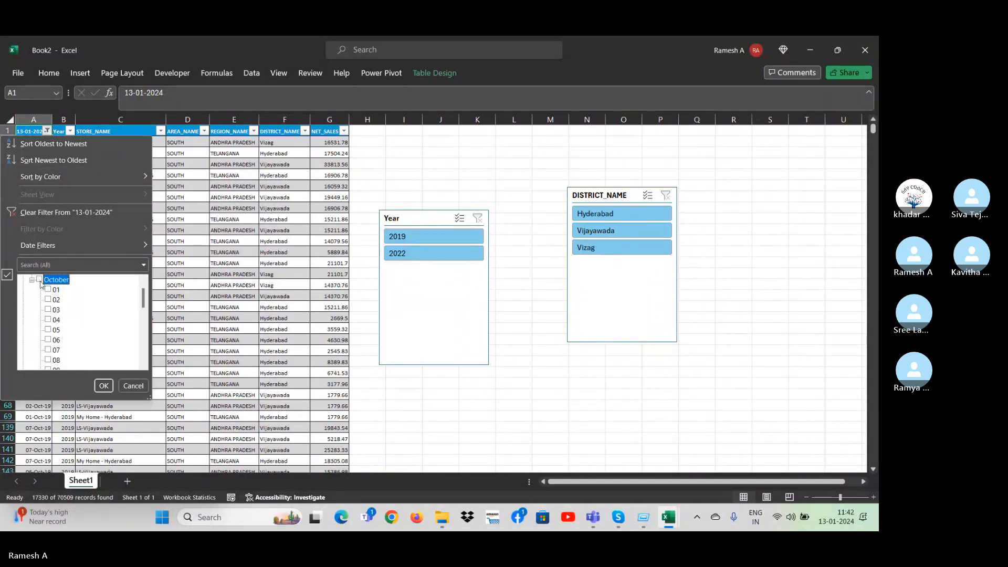
{"action": "key", "text": "Down"}
{"action": "key", "text": "space"}
{"action": "key", "text": "Down"}
{"action": "key", "text": "space"}
{"action": "key", "text": "Down"}
{"action": "key", "text": "space"}
Narrow the date column filter for October 2019 to days 01 to 04 and apply it.
{"action": "key", "text": "Down"}
{"action": "key", "text": "space"}
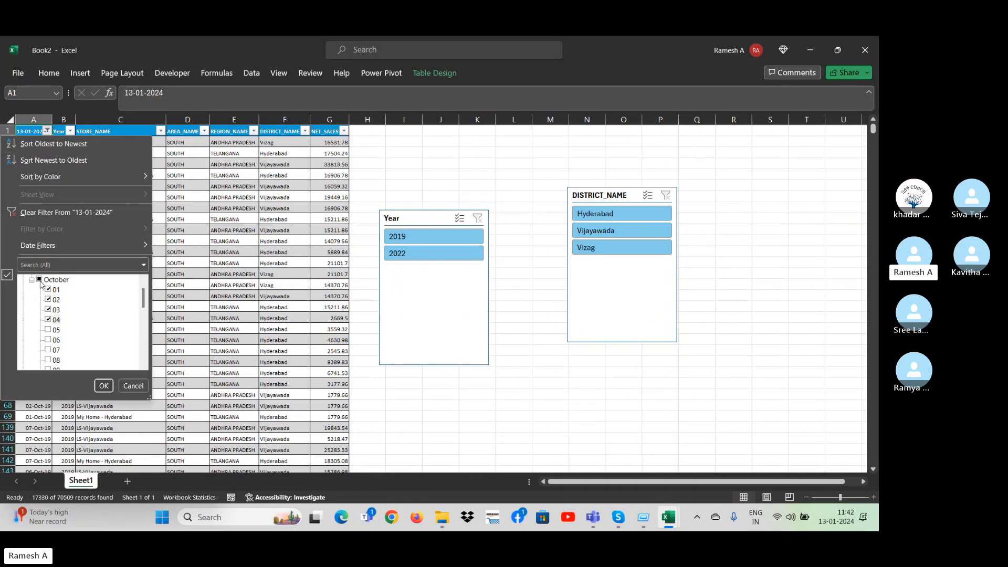
{"action": "key", "text": "Return"}
{"action": "key", "text": "alt+Down"}
{"action": "key", "text": "Down"}
{"action": "key", "text": "Down"}
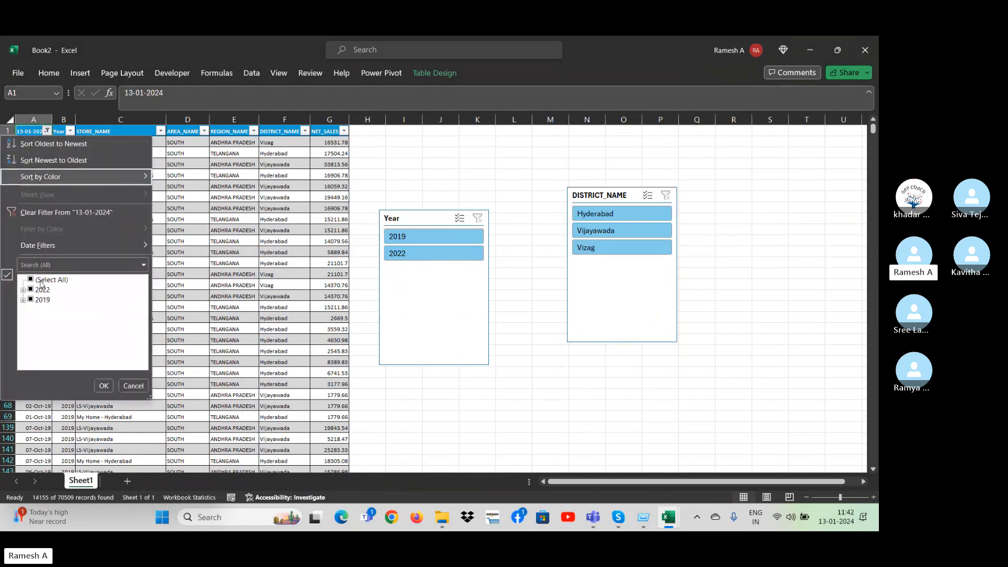
{"action": "left_click", "coordinate": [24, 300]}
{"action": "left_click", "coordinate": [31, 311]}
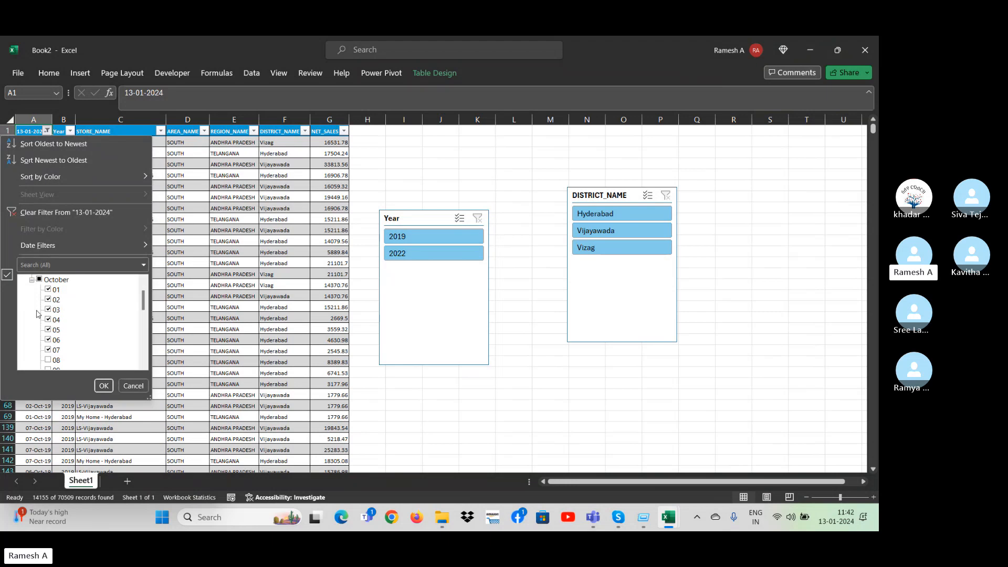
{"action": "left_click", "coordinate": [40, 282]}
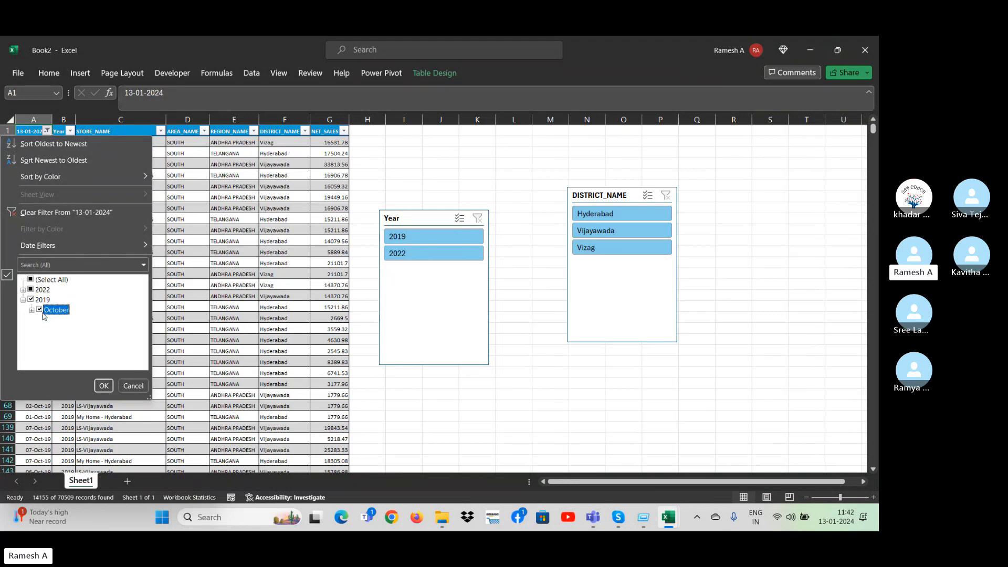
{"action": "left_click", "coordinate": [36, 301]}
{"action": "left_click", "coordinate": [32, 310]}
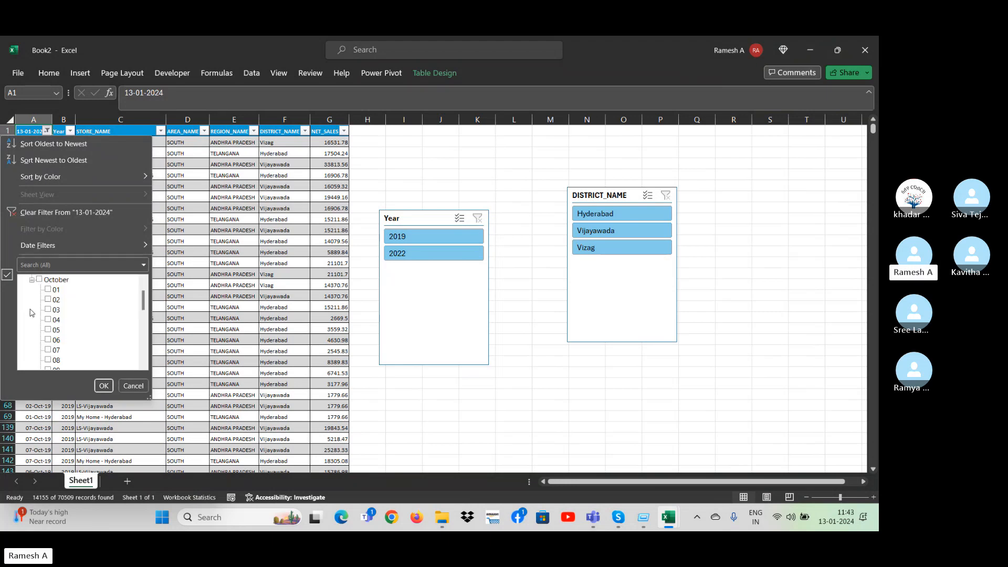
{"action": "left_click", "coordinate": [48, 290]}
{"action": "key", "text": "Down"}
{"action": "key", "text": "space"}
{"action": "key", "text": "Down"}
{"action": "key", "text": "space"}
{"action": "key", "text": "Down"}
{"action": "key", "text": "space"}
{"action": "key", "text": "Return"}
Select the filtered sales table with its header row and copy it.
{"action": "key", "text": "ctrl+shift+Right"}
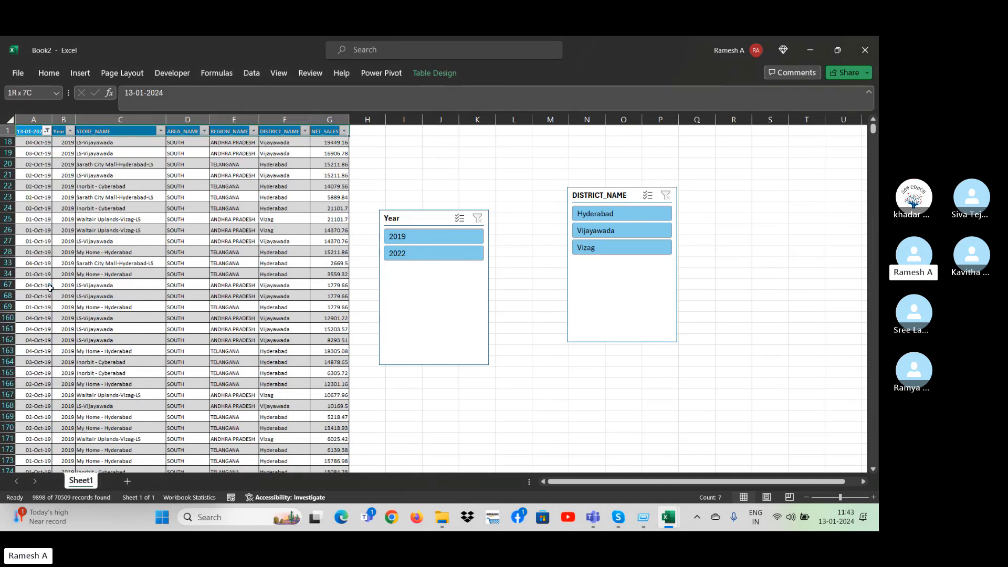
{"action": "key", "text": "ctrl+shift+Down"}
{"action": "key", "text": "ctrl+BackSpace"}
{"action": "key", "text": "ctrl+c"}
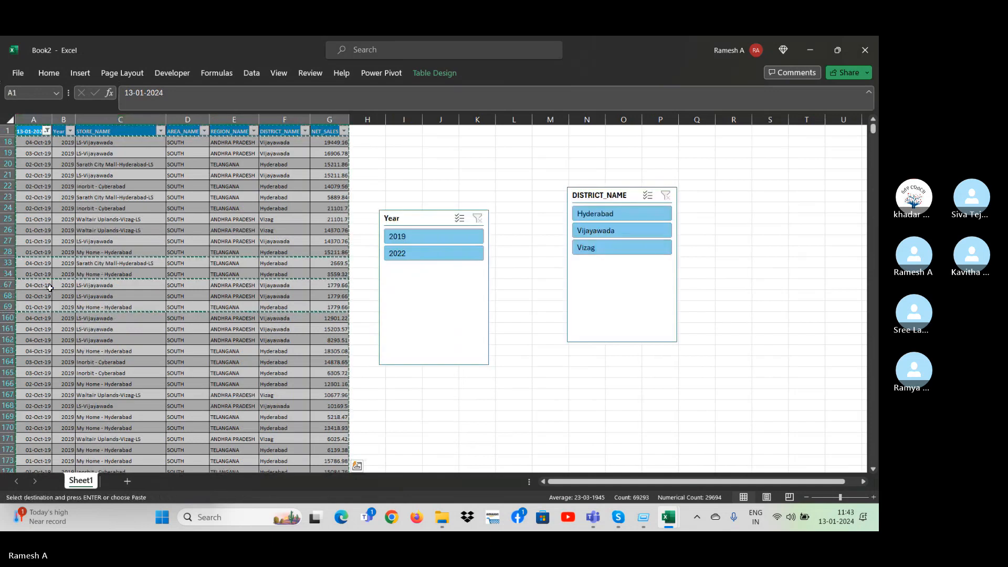
Create a new blank workbook for the copied sales rows, and try to close the Book3 workbook.
{"action": "key", "text": "ctrl+n"}
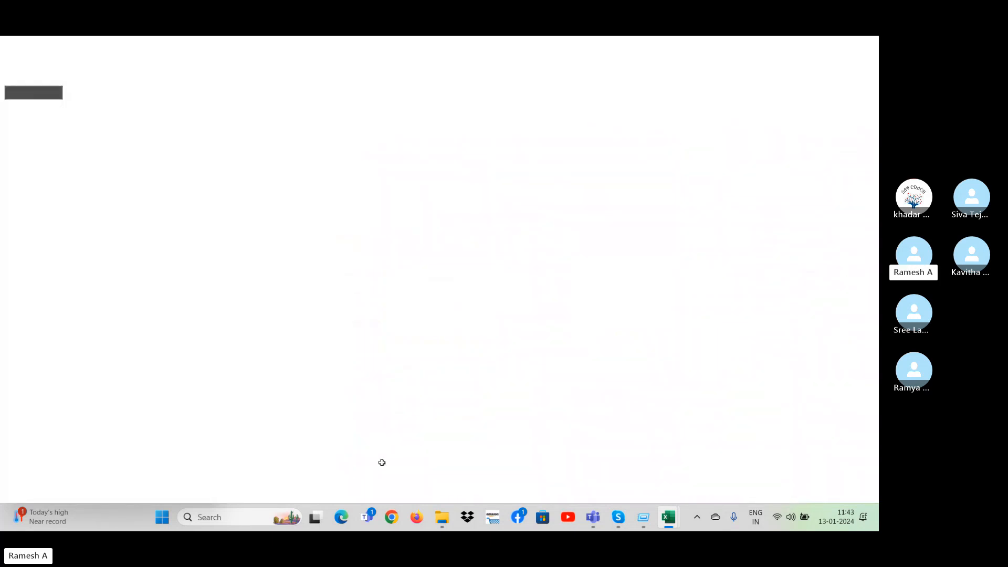
{"action": "key", "text": "super+r"}
{"action": "key", "text": "Return"}
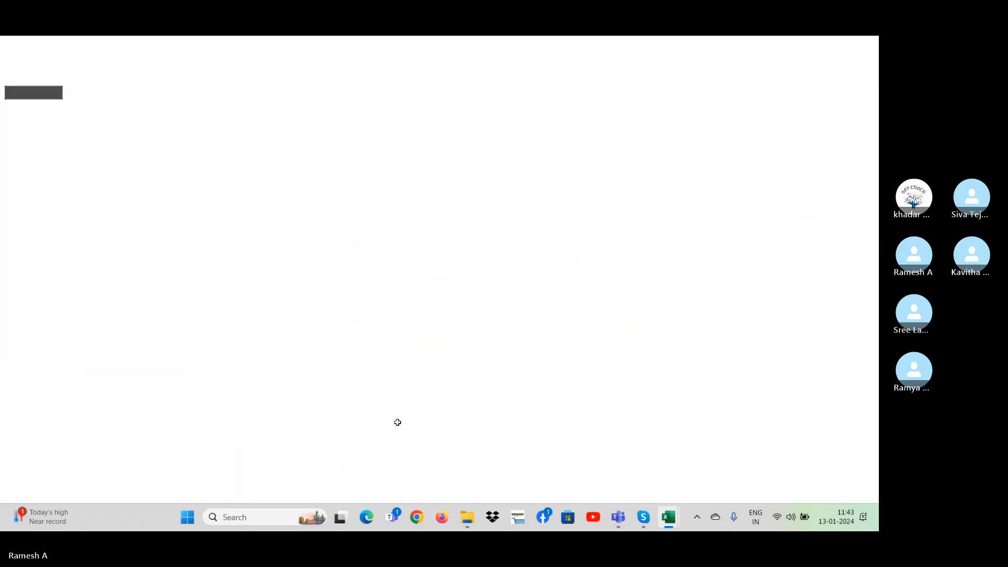
{"action": "mouse_move", "coordinate": [665, 516]}
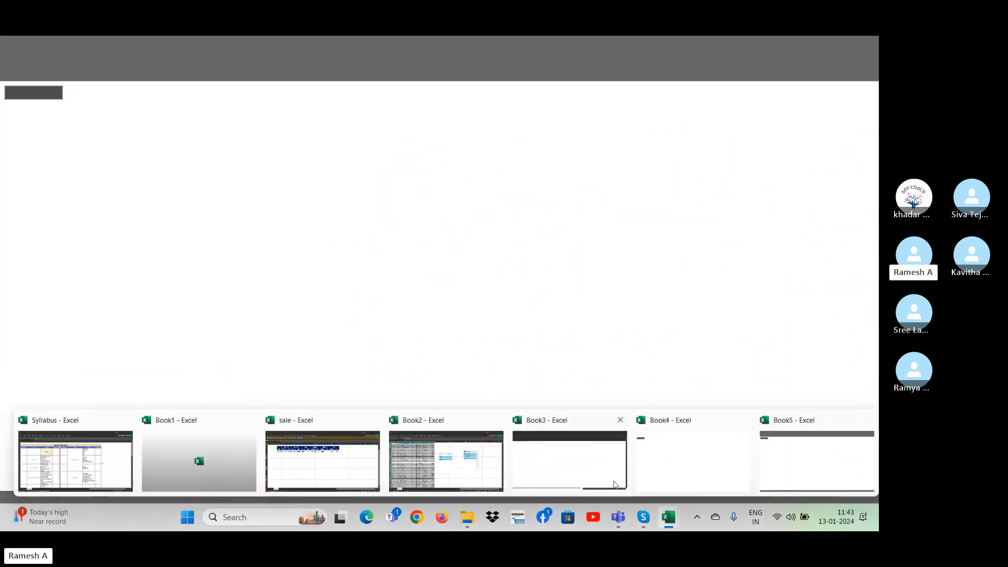
{"action": "left_click", "coordinate": [574, 479]}
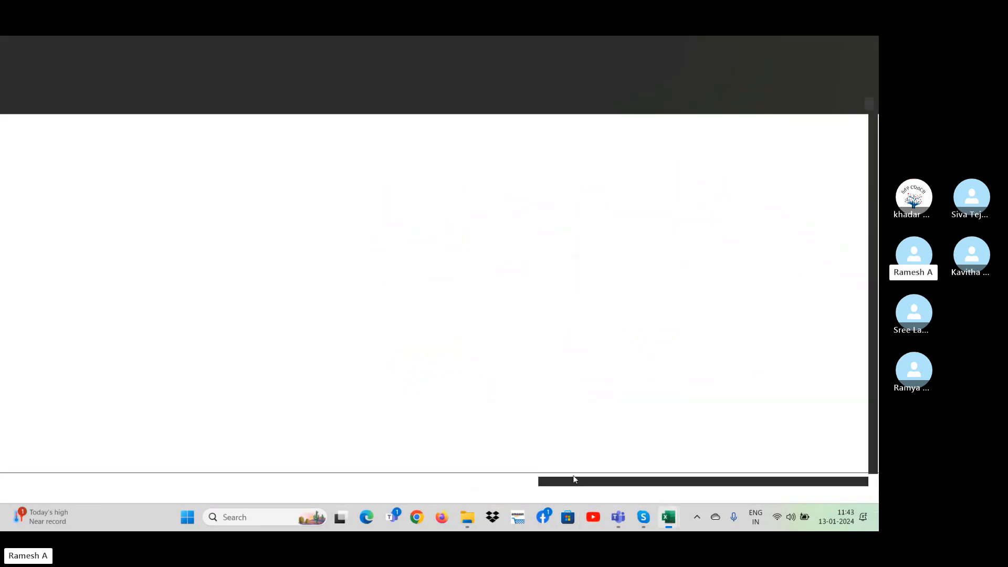
{"action": "left_click", "coordinate": [870, 44]}
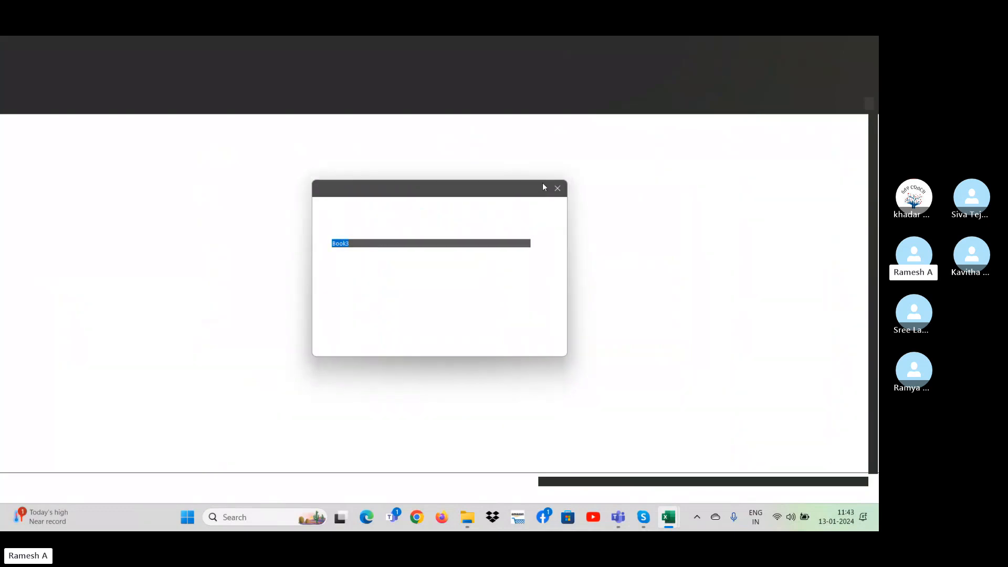
{"action": "left_click", "coordinate": [558, 188]}
Look through the open workbook windows and return to the filtered sales table in Book2.
{"action": "mouse_move", "coordinate": [644, 518]}
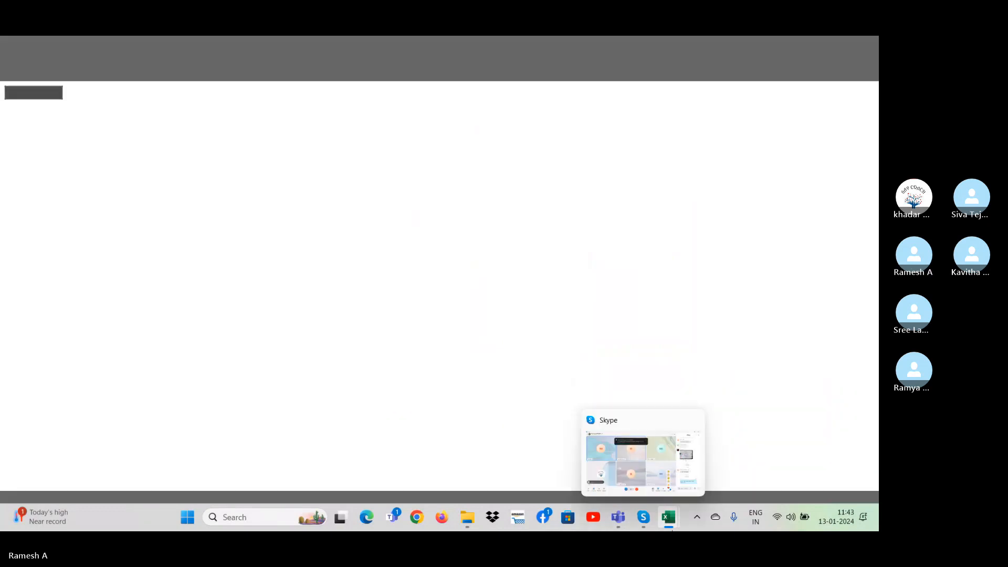
{"action": "left_click", "coordinate": [806, 470]}
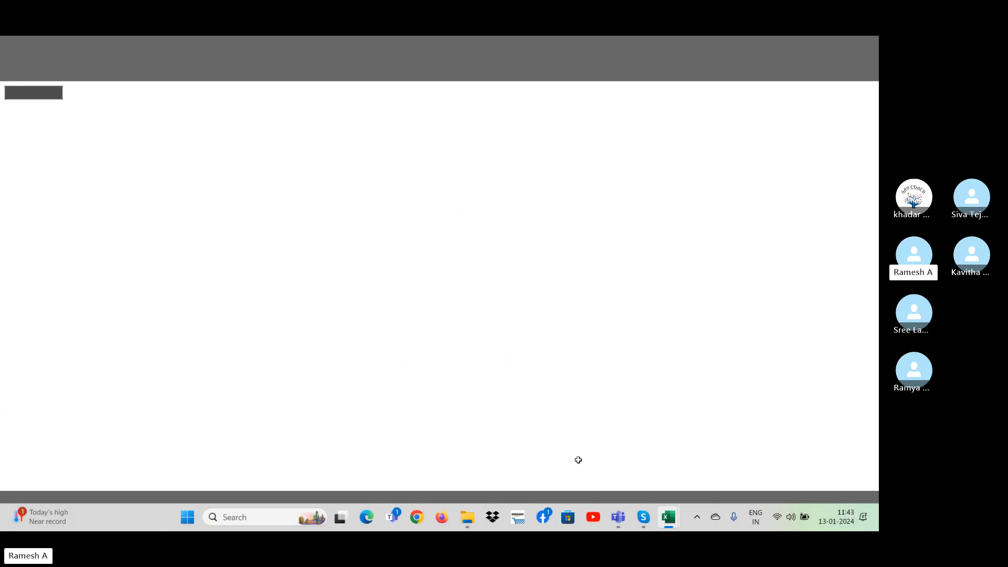
{"action": "key", "text": "alt+Tab"}
{"action": "key", "text": "alt+Tab"}
{"action": "key", "text": "alt+Tab"}
{"action": "key", "text": "alt+Tab"}
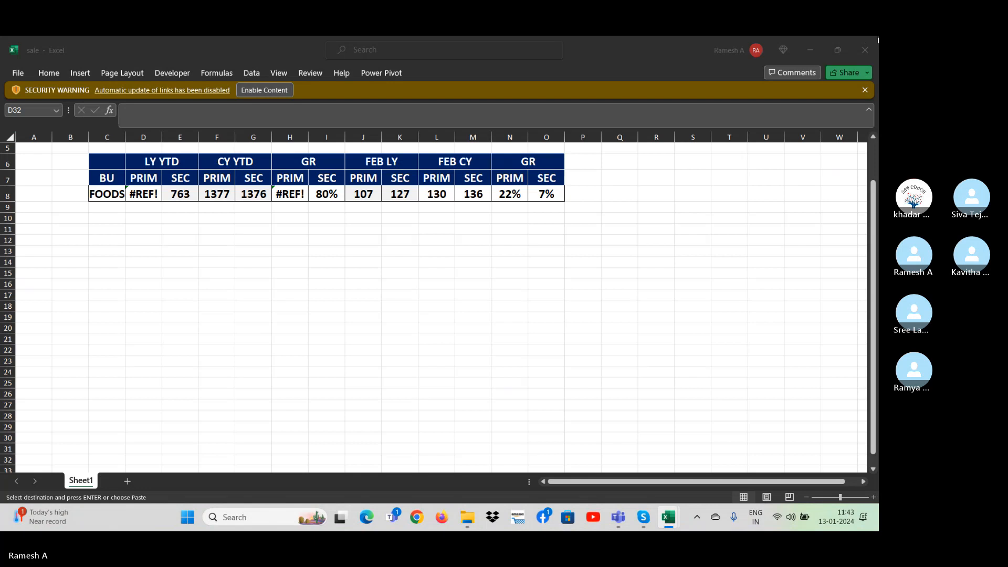
{"action": "key", "text": "alt+Tab"}
{"action": "key", "text": "alt+Tab"}
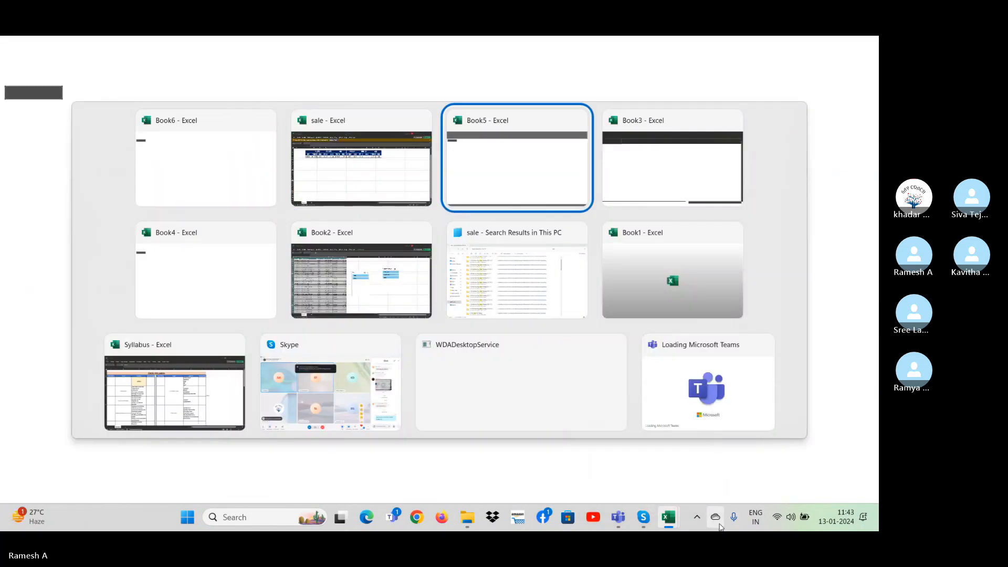
{"action": "key", "text": "alt+Tab"}
{"action": "key", "text": "alt+Tab"}
{"action": "key", "text": "alt+Tab"}
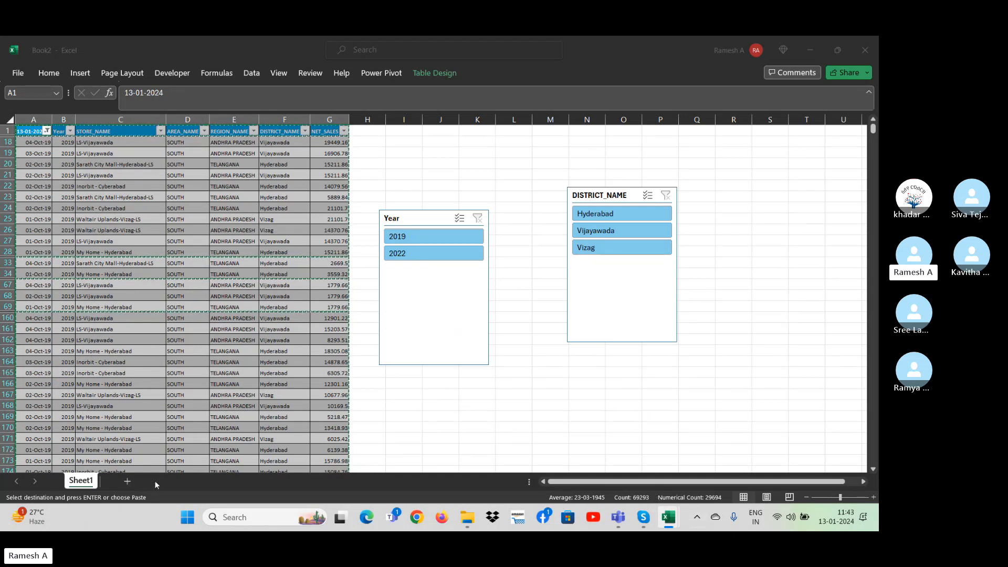
Close the blank workbooks Book4, Book5, Book6 and Book7, and cancel the closing of Book3.
{"action": "mouse_move", "coordinate": [665, 523]}
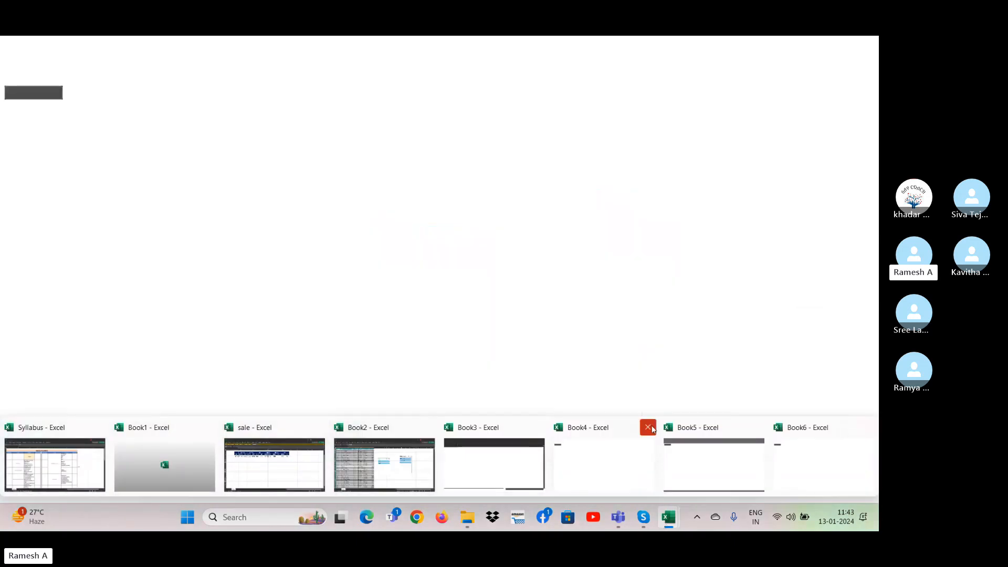
{"action": "left_click", "coordinate": [648, 427]}
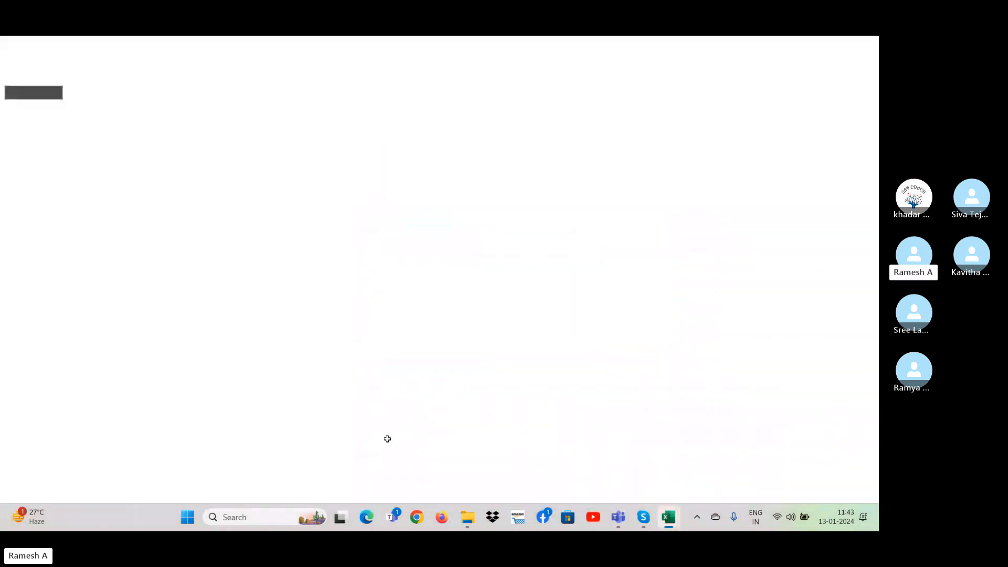
{"action": "mouse_move", "coordinate": [668, 525]}
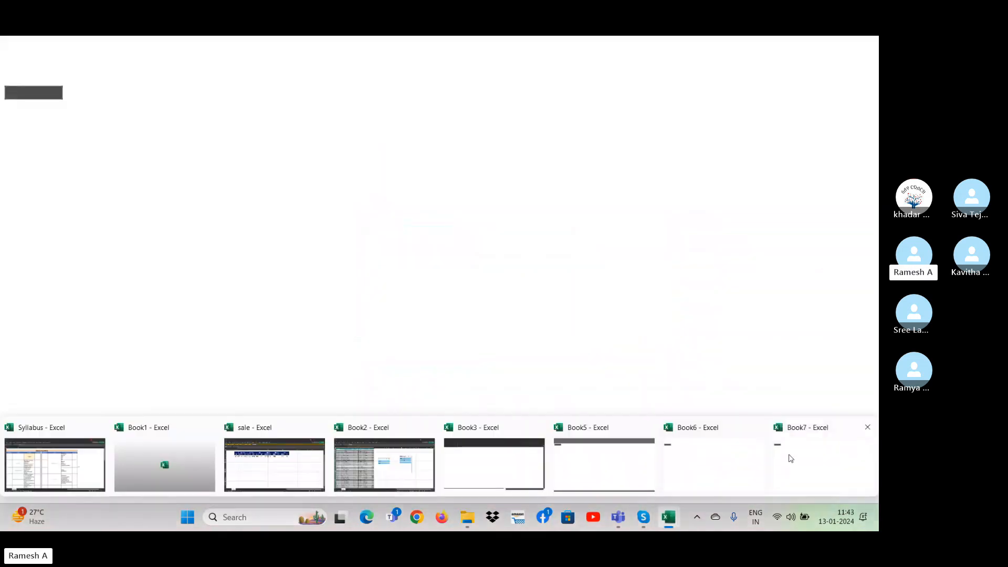
{"action": "left_click", "coordinate": [868, 422]}
{"action": "left_click", "coordinate": [868, 423]}
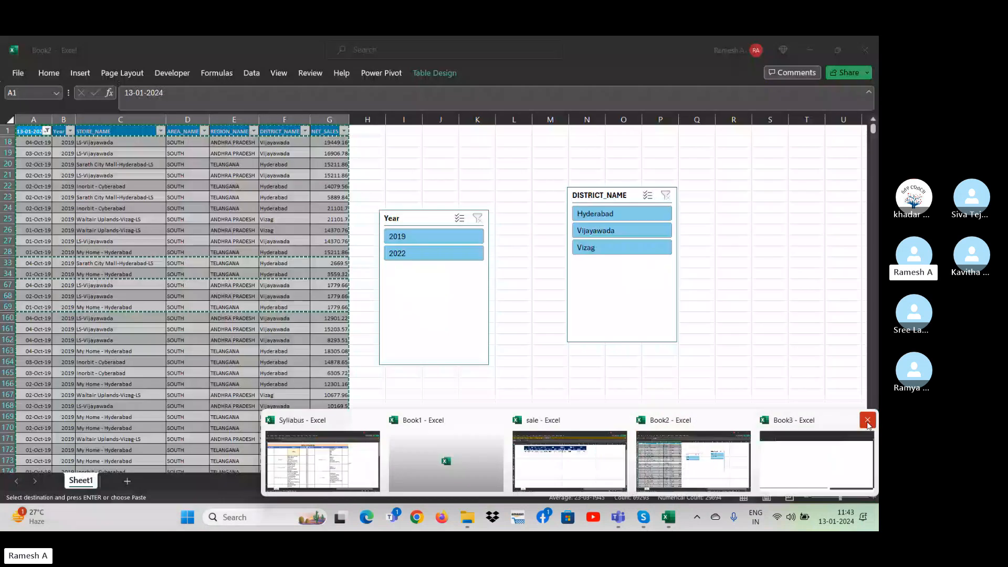
{"action": "left_click", "coordinate": [867, 421]}
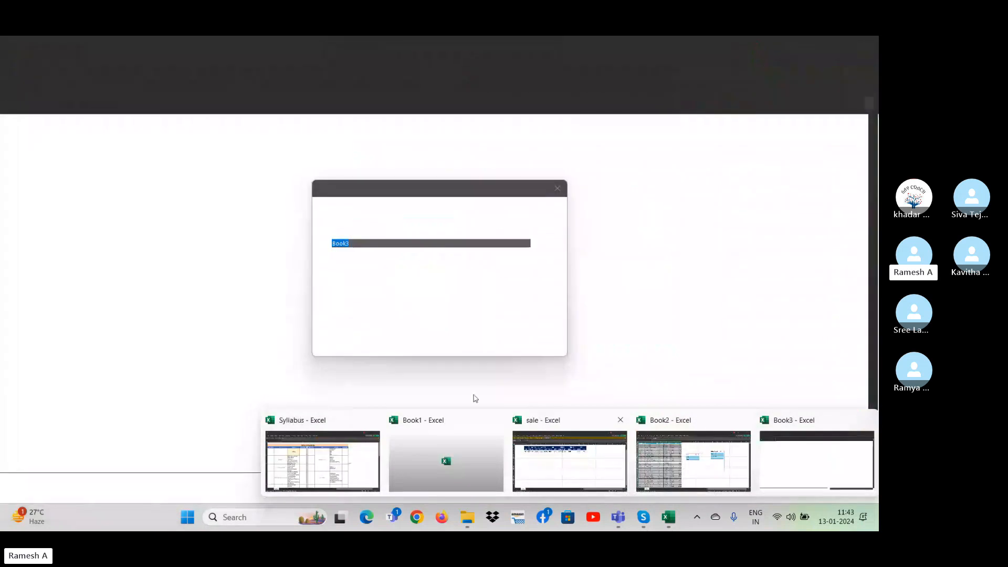
{"action": "left_click", "coordinate": [557, 188]}
Switch to Book1, cancel closing it, and return to the top of the sales table on Sheet2.
{"action": "key", "text": "alt"}
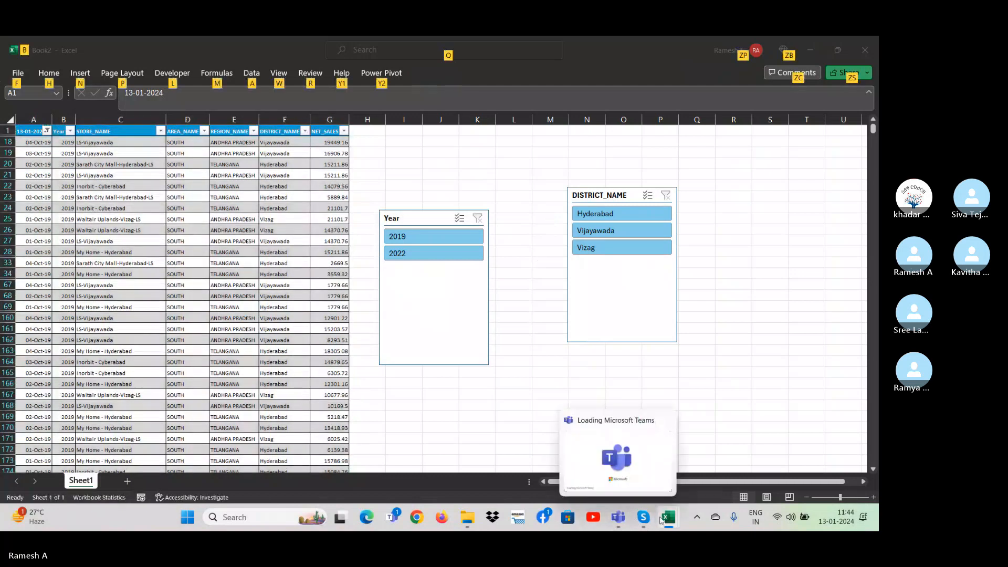
{"action": "mouse_move", "coordinate": [667, 519]}
{"action": "left_click", "coordinate": [461, 467]}
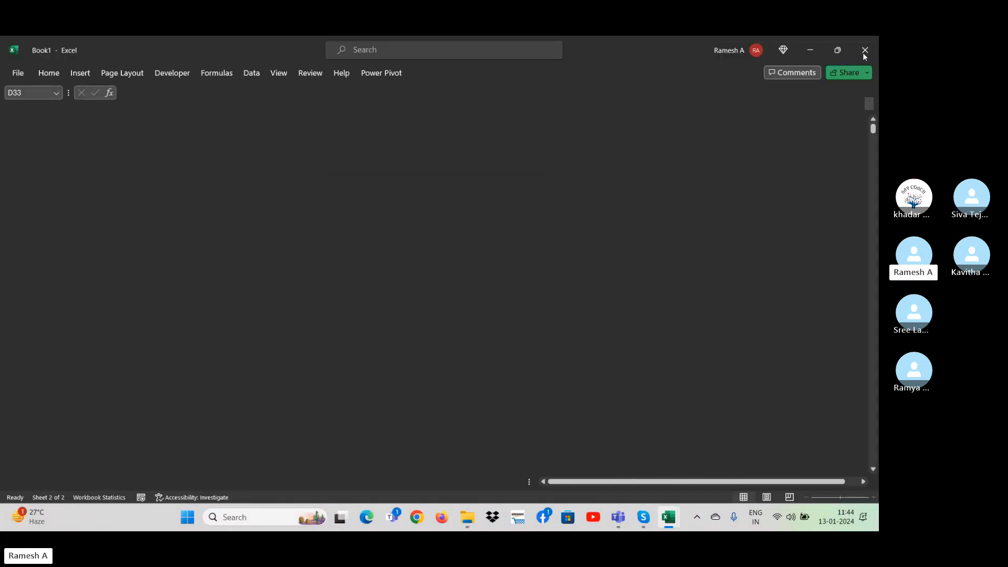
{"action": "left_click", "coordinate": [865, 51]}
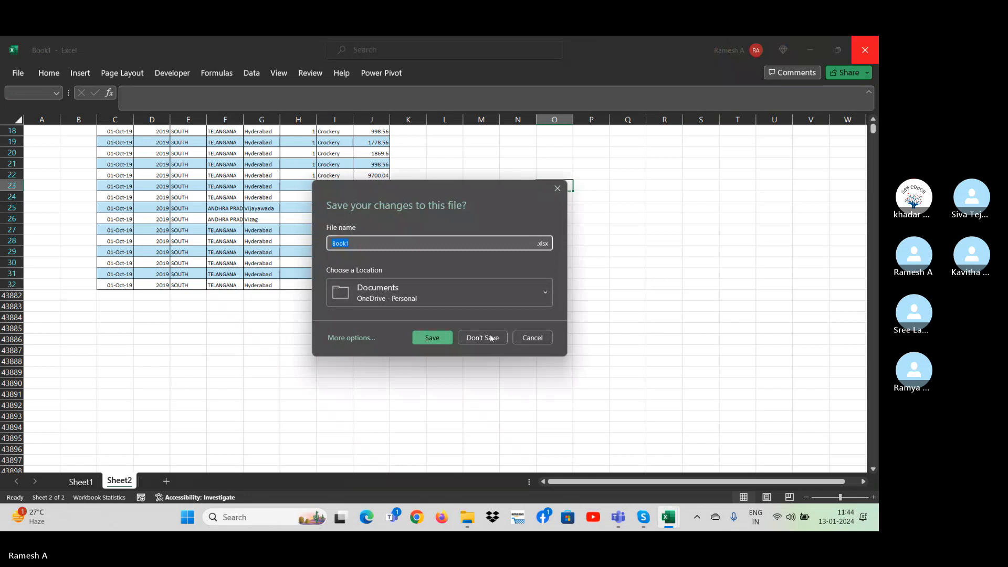
{"action": "left_click", "coordinate": [491, 338]}
{"action": "left_click", "coordinate": [214, 392]}
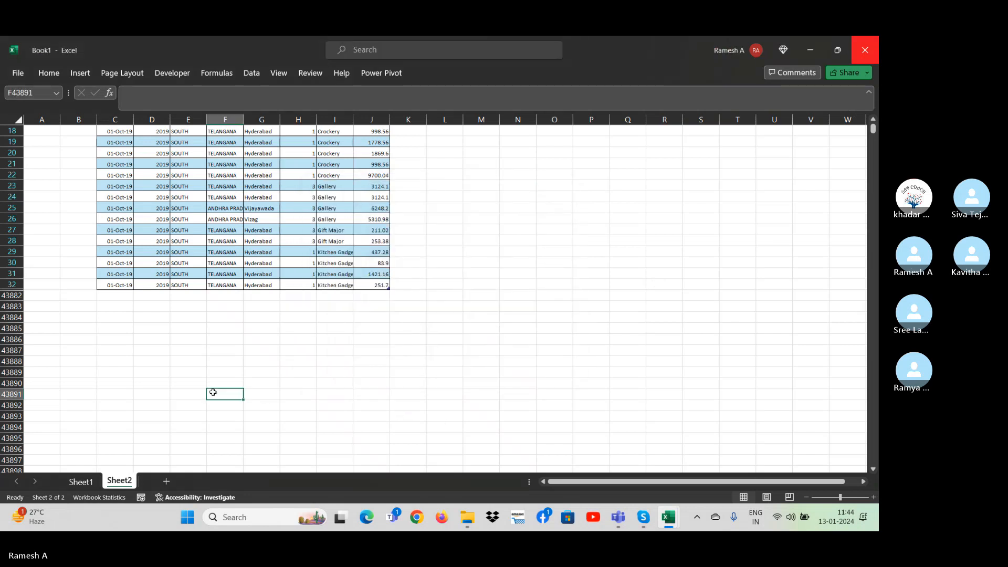
{"action": "key", "text": "ctrl+Up"}
{"action": "key", "text": "ctrl+Up"}
{"action": "key", "text": "ctrl+Up"}
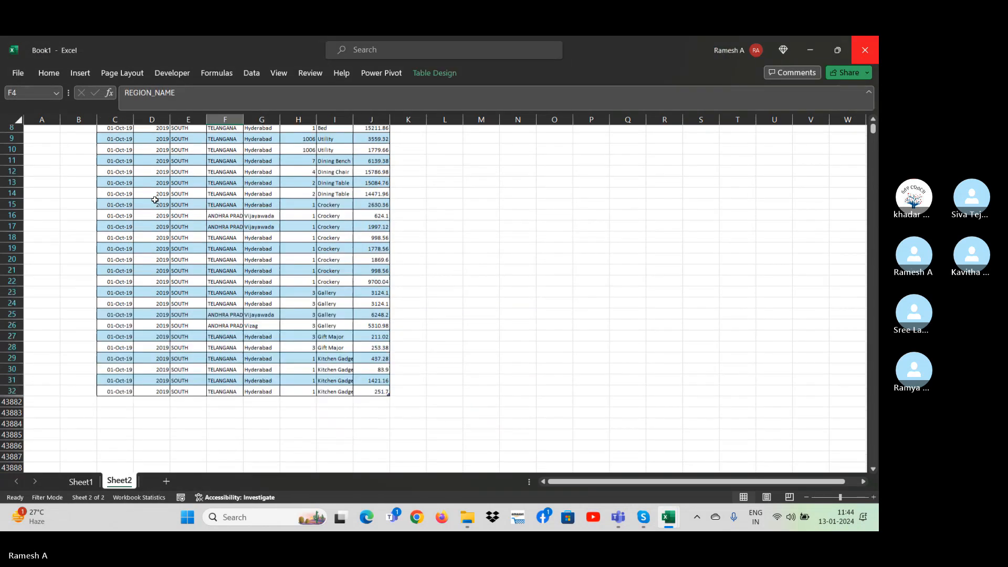
Create a new blank workbook and switch back to Book1.
{"action": "key", "text": "ctrl+n"}
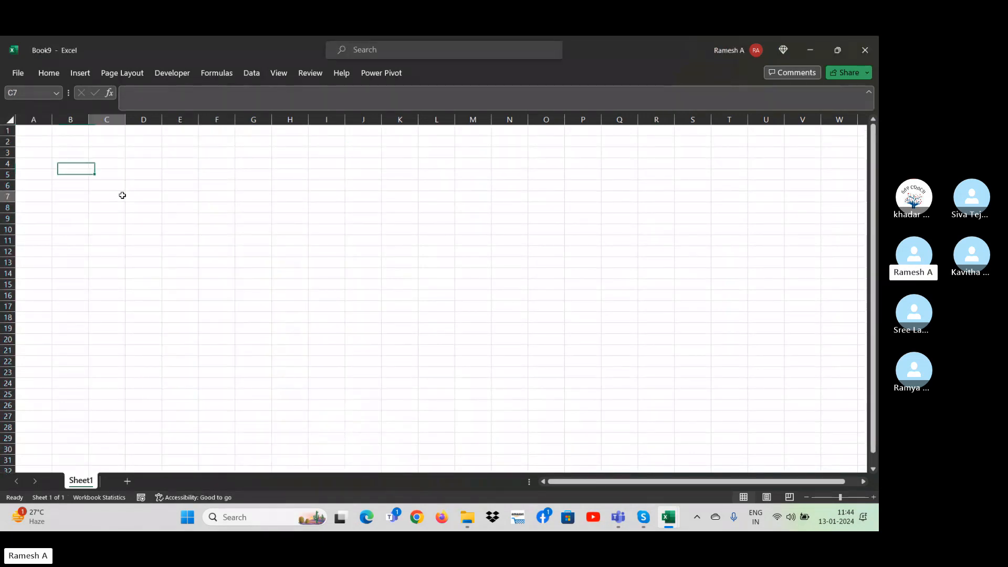
{"action": "key", "text": "alt+Tab"}
{"action": "key", "text": "alt+Tab"}
{"action": "key", "text": "alt+Tab"}
{"action": "key", "text": "alt+Tab"}
{"action": "key", "text": "alt+Tab"}
{"action": "key", "text": "alt+Tab"}
{"action": "key", "text": "alt+Tab"}
{"action": "key", "text": "alt+Tab"}
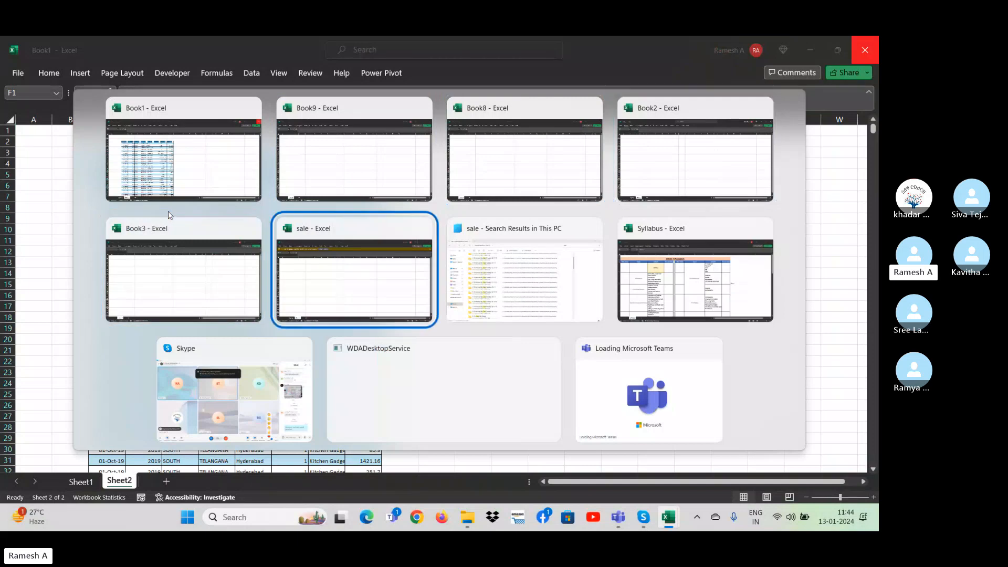
{"action": "key", "text": "alt+shift+Tab"}
{"action": "key", "text": "alt+shift+Tab"}
{"action": "key", "text": "alt+shift+Tab"}
{"action": "key", "text": "alt+shift+Tab"}
{"action": "key", "text": "alt+shift+Tab"}
{"action": "key", "text": "alt+shift+Tab"}
{"action": "key", "text": "alt+shift+Tab"}
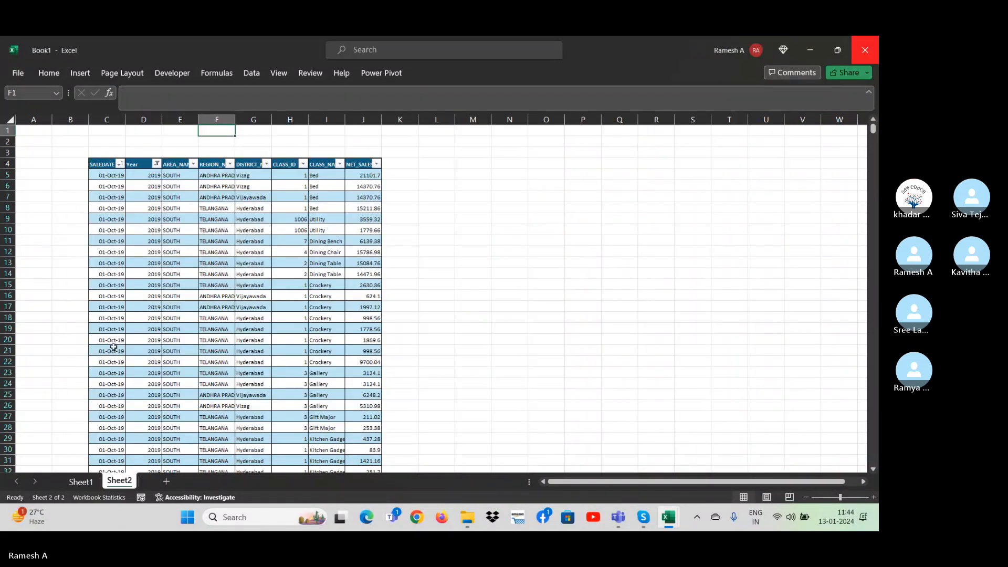
Copy the whole filtered sales table from Sheet2 of Book1 and paste it into Book9 at cell C7.
{"action": "left_click", "coordinate": [77, 482]}
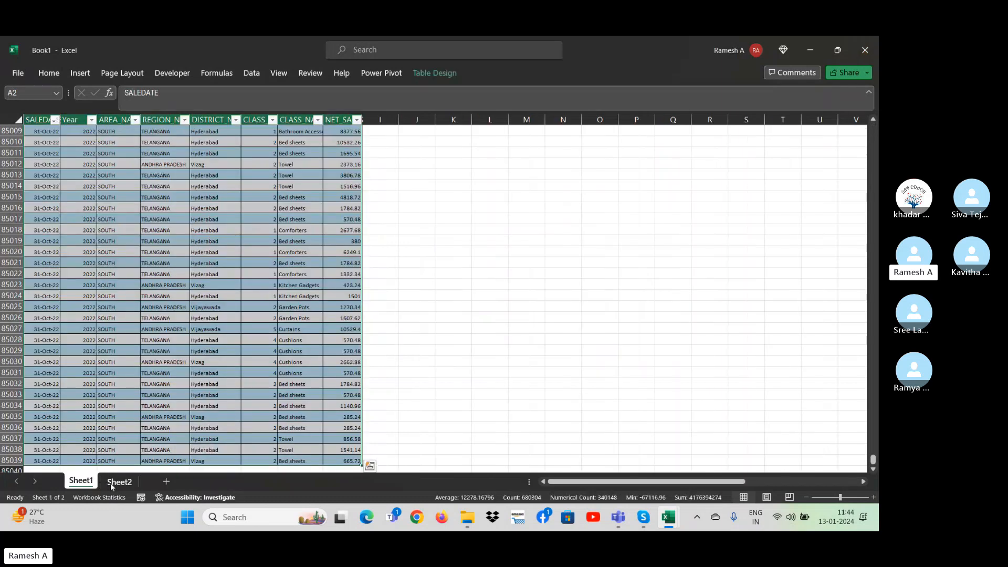
{"action": "left_click", "coordinate": [110, 484]}
{"action": "left_click", "coordinate": [113, 166]}
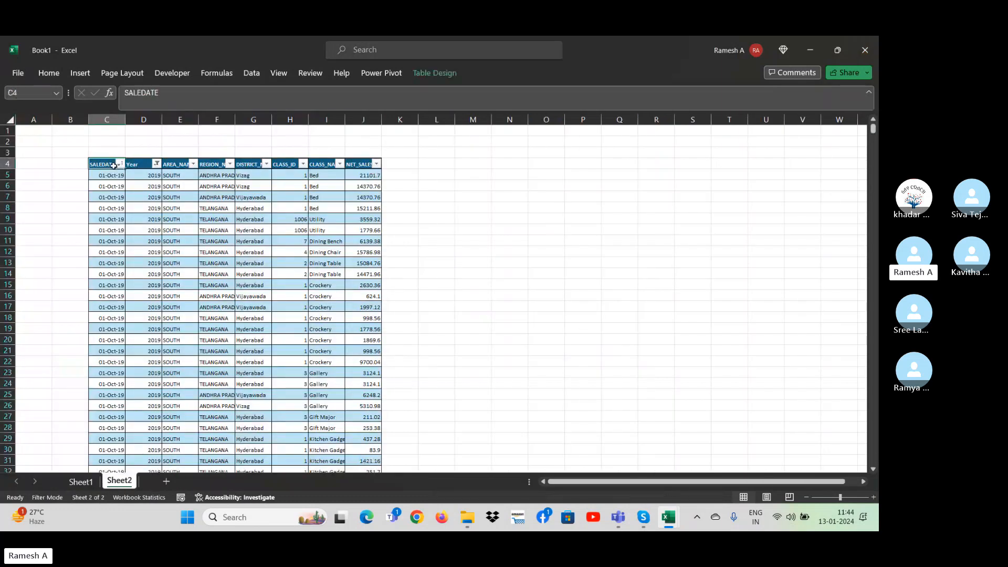
{"action": "key", "text": "ctrl+a"}
{"action": "key", "text": "ctrl+c"}
{"action": "key", "text": "alt+Tab"}
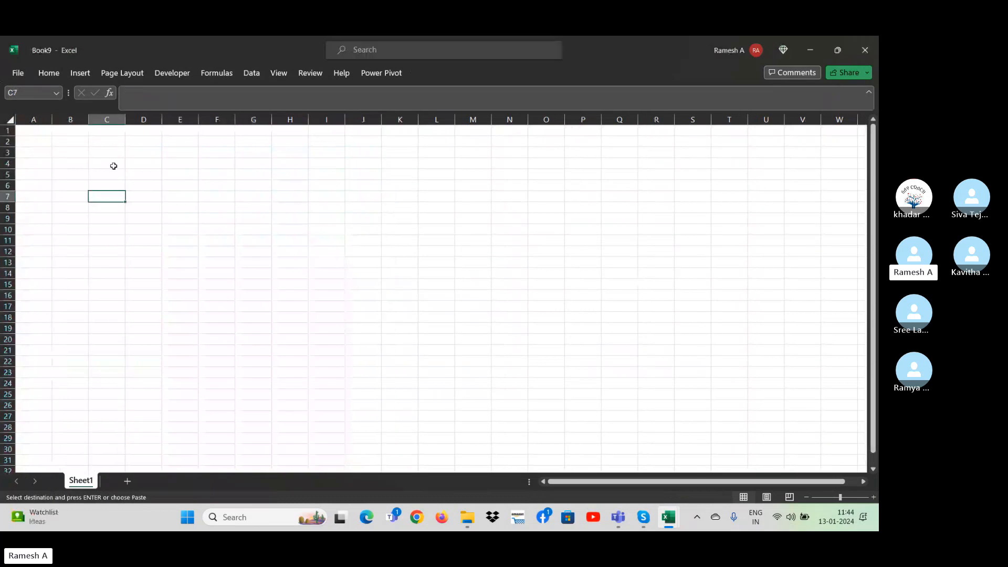
{"action": "key", "text": "ctrl+v"}
Close Book1, discarding the large clipboard content, and close Book2, both without saving.
{"action": "key", "text": "alt+Tab"}
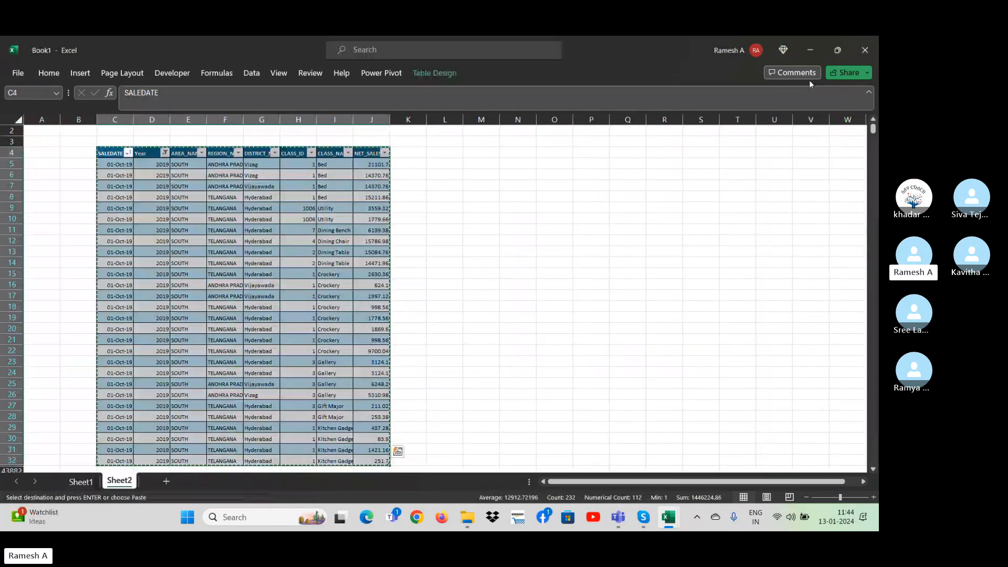
{"action": "left_click", "coordinate": [875, 42]}
{"action": "left_click", "coordinate": [476, 339]}
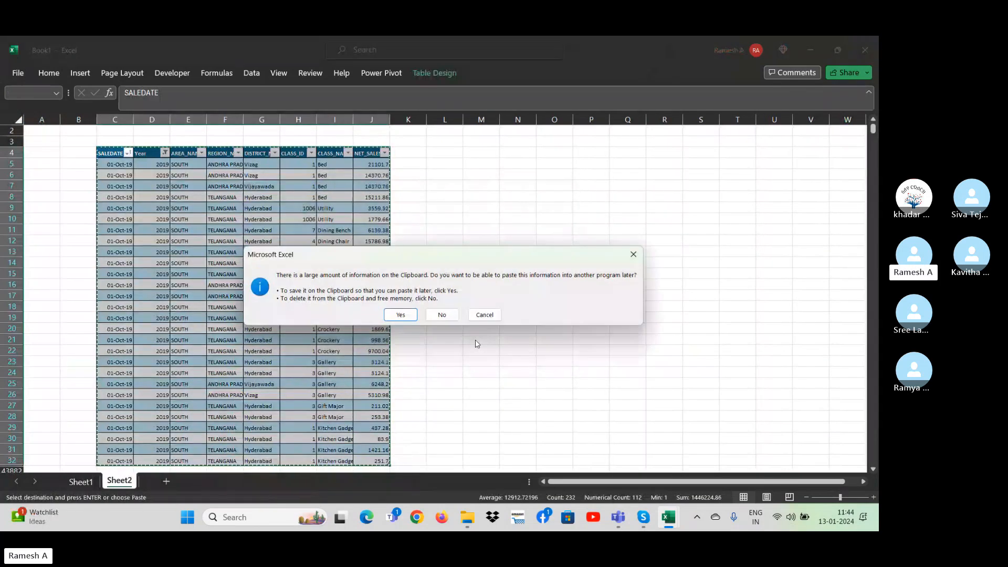
{"action": "left_click", "coordinate": [455, 319]}
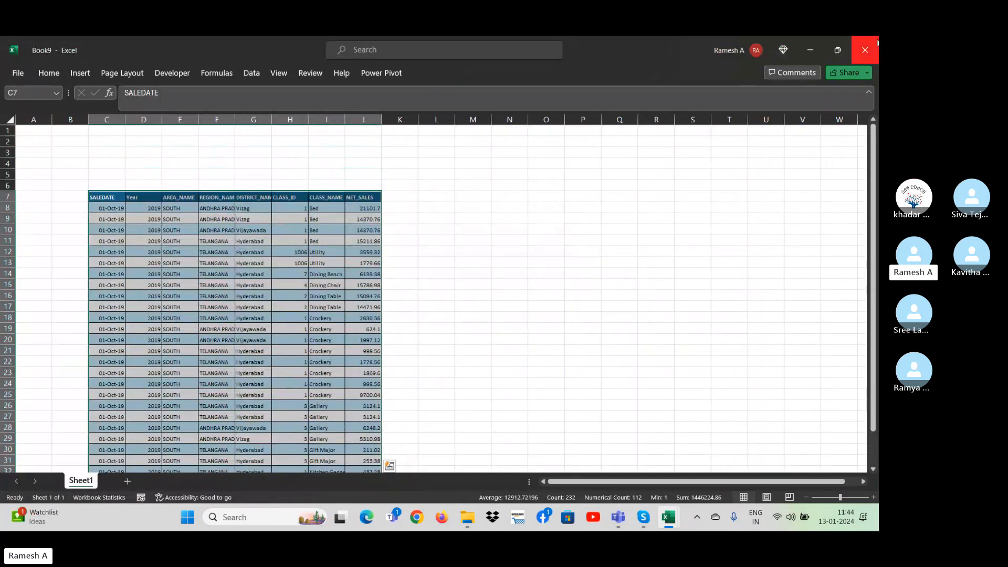
{"action": "key", "text": "alt+Tab"}
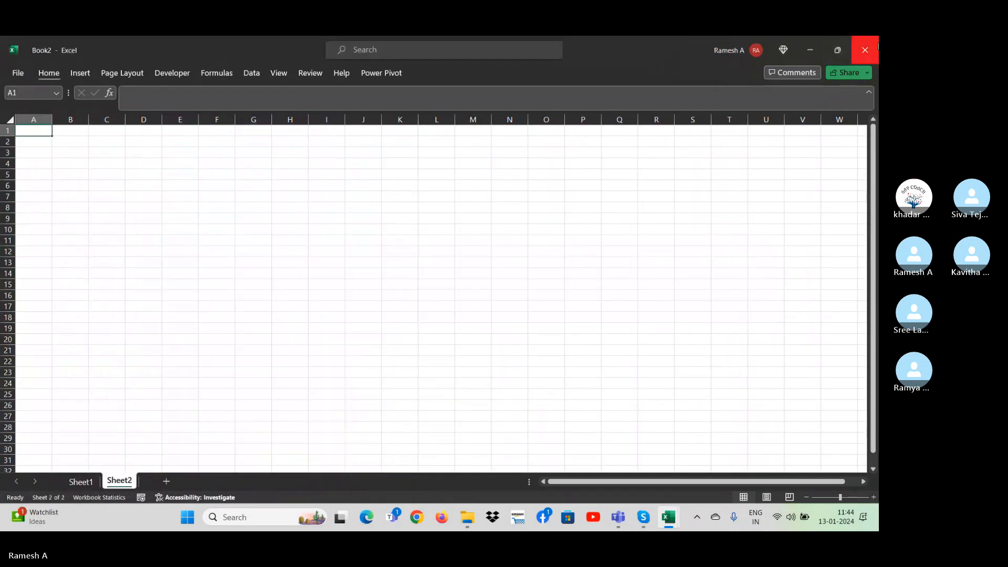
{"action": "left_click", "coordinate": [865, 50]}
{"action": "left_click", "coordinate": [484, 337]}
Close the remaining blank workbooks and the sale workbook without saving.
{"action": "key", "text": "alt+Tab"}
{"action": "key", "text": "alt+Tab"}
{"action": "key", "text": "alt+Tab"}
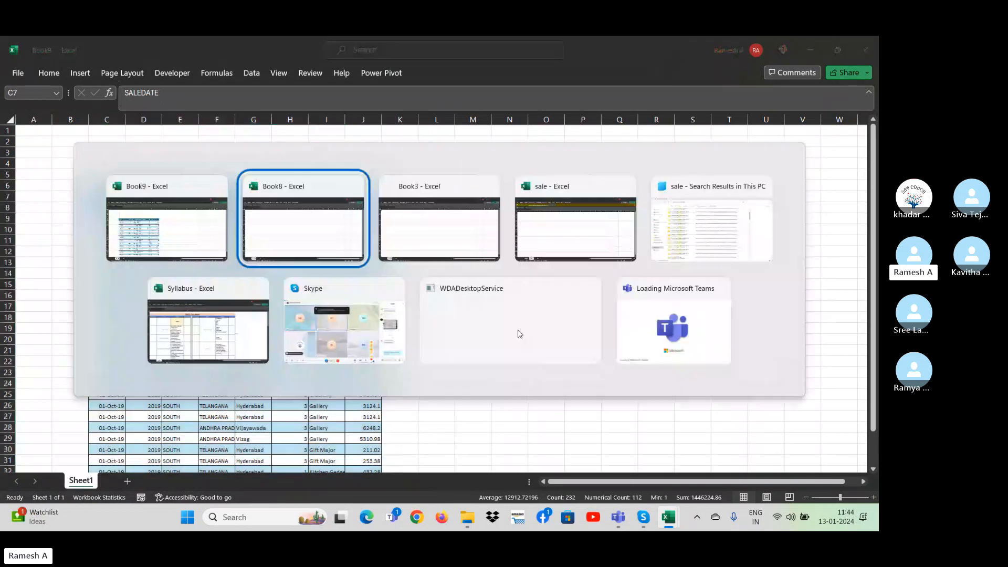
{"action": "left_click", "coordinate": [865, 50]}
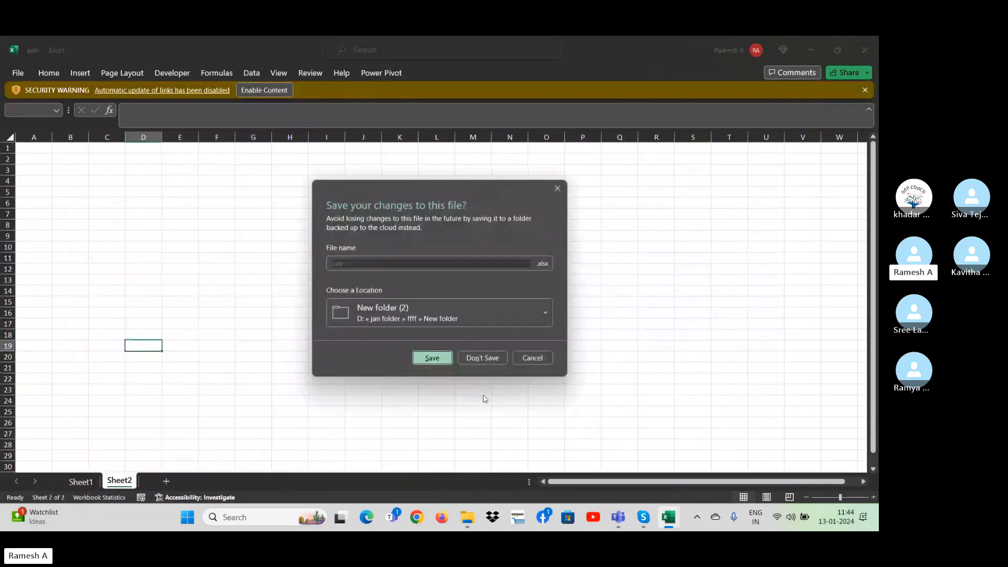
{"action": "left_click", "coordinate": [477, 360]}
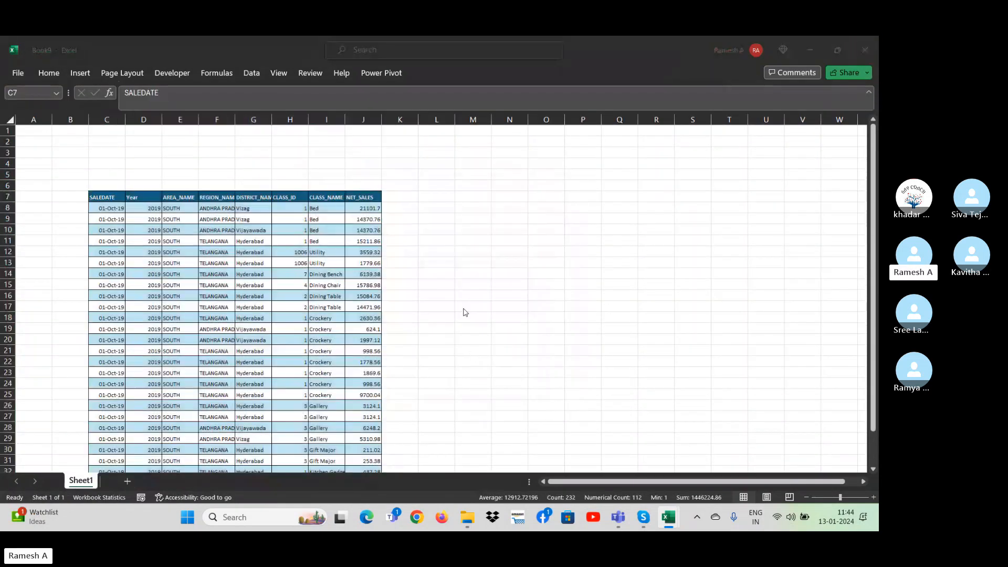
Return to the pasted sales data in Book9 and select the empty cell N11 beside it.
{"action": "key", "text": "alt+Tab"}
{"action": "key", "text": "alt+Tab"}
{"action": "key", "text": "alt+Tab"}
{"action": "key", "text": "alt+F4"}
{"action": "key", "text": "alt+Tab"}
{"action": "key", "text": "alt+Tab"}
{"action": "key", "text": "alt+Tab"}
{"action": "key", "text": "alt+Tab"}
{"action": "key", "text": "alt+Tab"}
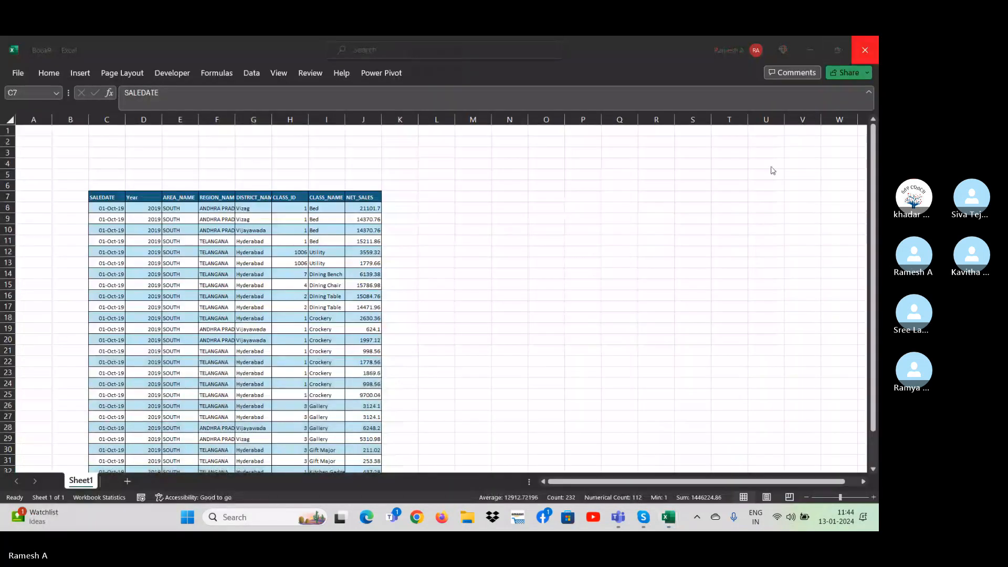
{"action": "left_click", "coordinate": [505, 238]}
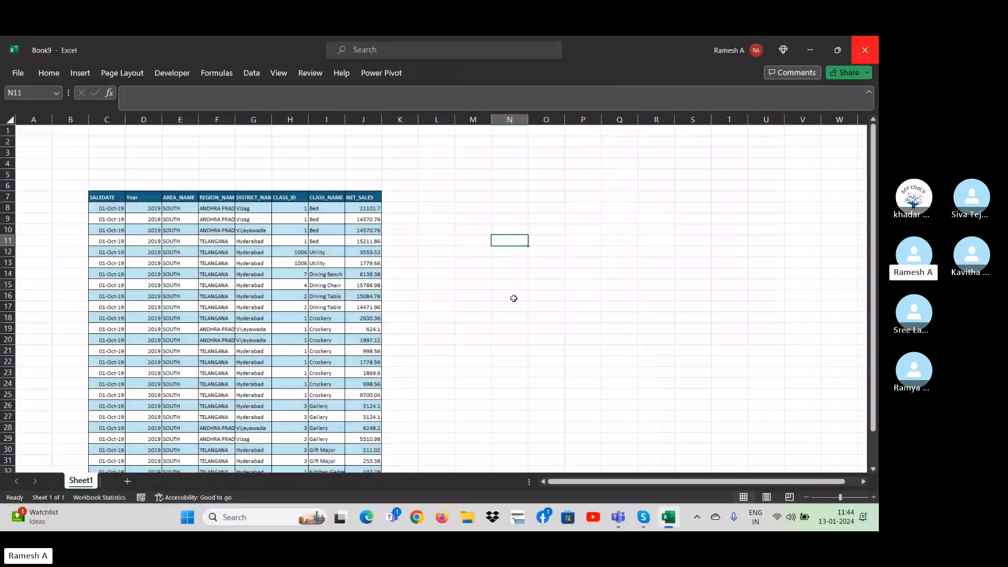
{"action": "left_click", "coordinate": [455, 278]}
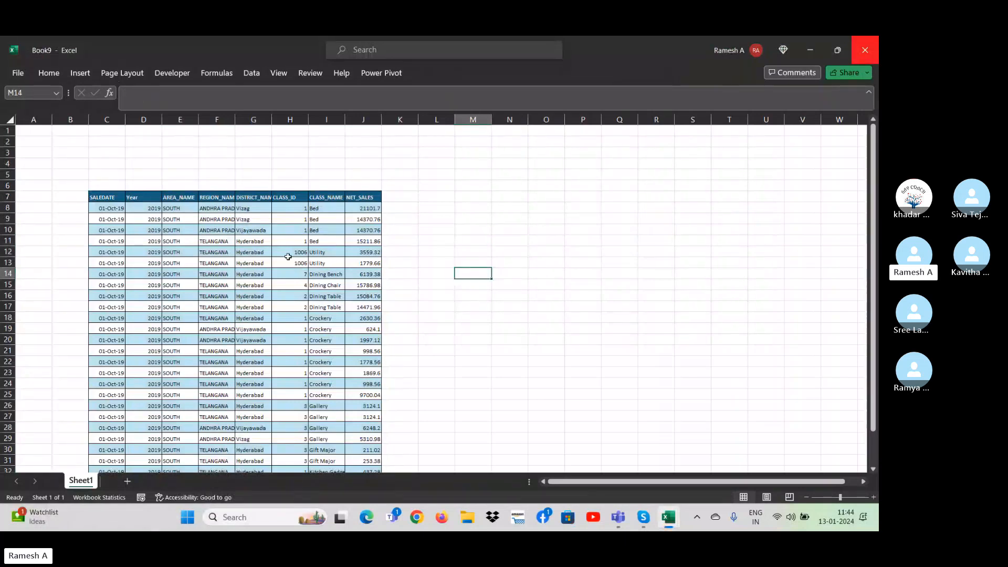
{"action": "left_click", "coordinate": [452, 306]}
{"action": "left_click", "coordinate": [242, 246]}
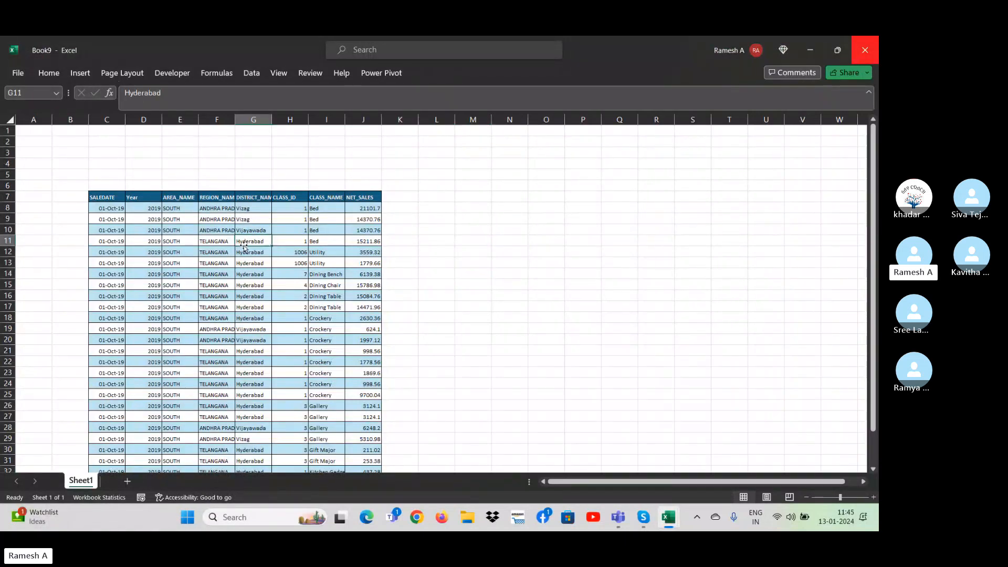
{"action": "key", "text": "Up"}
{"action": "key", "text": "Up"}
{"action": "key", "text": "Up"}
{"action": "key", "text": "Up"}
{"action": "key", "text": "Up"}
{"action": "key", "text": "Up"}
{"action": "key", "text": "Up"}
{"action": "key", "text": "Up"}
{"action": "key", "text": "Up"}
{"action": "key", "text": "Up"}
{"action": "key", "text": "Left"}
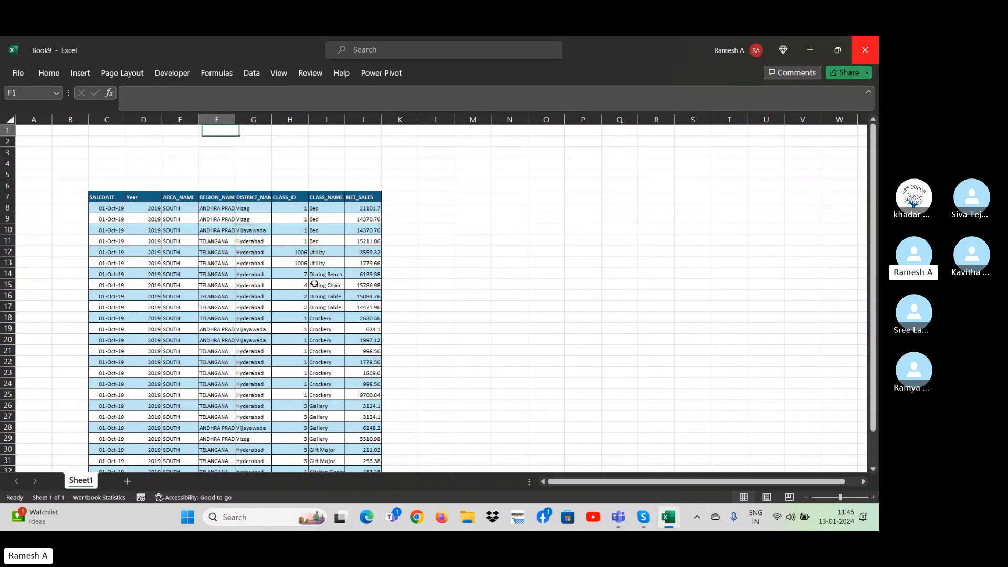
{"action": "key", "text": "Down"}
{"action": "key", "text": "Down"}
{"action": "key", "text": "Down"}
{"action": "key", "text": "Down"}
{"action": "key", "text": "Down"}
{"action": "key", "text": "Down"}
{"action": "key", "text": "Left"}
{"action": "key", "text": "Left"}
{"action": "key", "text": "Left"}
{"action": "key", "text": "Left"}
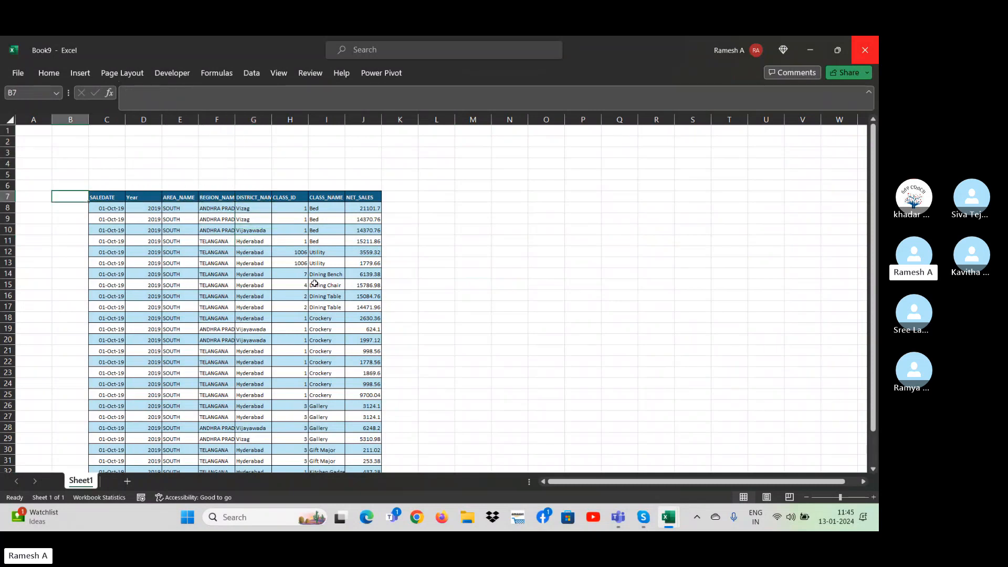
{"action": "key", "text": "Right"}
{"action": "key", "text": "ctrl+shift+Right"}
{"action": "key", "text": "shift+Down"}
{"action": "key", "text": "shift+Down"}
{"action": "key", "text": "shift+Down"}
{"action": "key", "text": "shift+Down"}
{"action": "key", "text": "shift+Down"}
{"action": "key", "text": "shift+Down"}
{"action": "key", "text": "shift+Down"}
{"action": "key", "text": "shift+Down"}
{"action": "key", "text": "shift+Down"}
{"action": "key", "text": "shift+Down"}
{"action": "key", "text": "shift+Down"}
{"action": "key", "text": "shift+Down"}
{"action": "key", "text": "shift+Down"}
{"action": "key", "text": "shift+Down"}
{"action": "key", "text": "shift+Down"}
{"action": "key", "text": "shift+Down"}
{"action": "key", "text": "shift+Down"}
{"action": "key", "text": "shift+Down"}
{"action": "key", "text": "shift+Down"}
{"action": "key", "text": "shift+Down"}
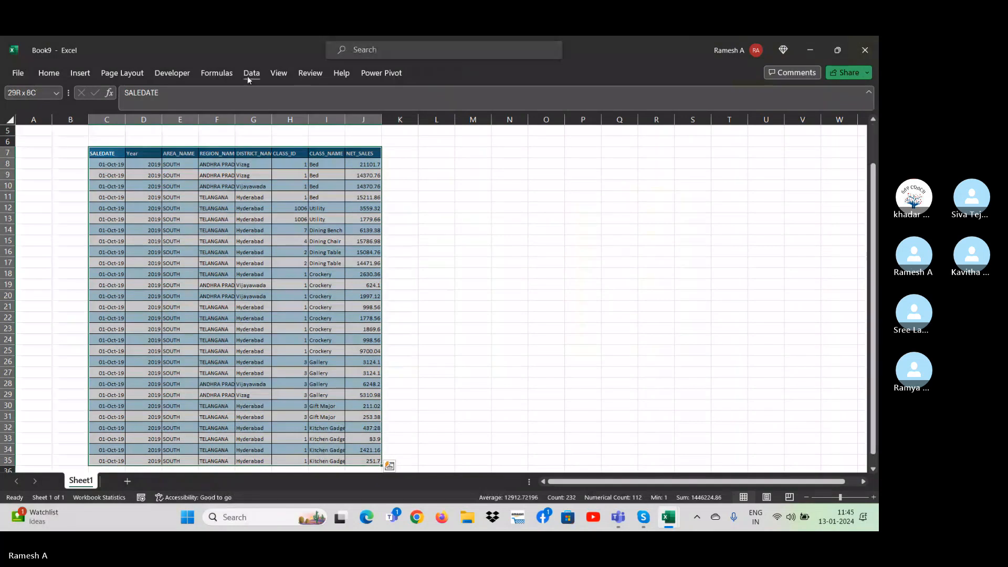
{"action": "left_click", "coordinate": [249, 73]}
{"action": "left_click", "coordinate": [84, 73]}
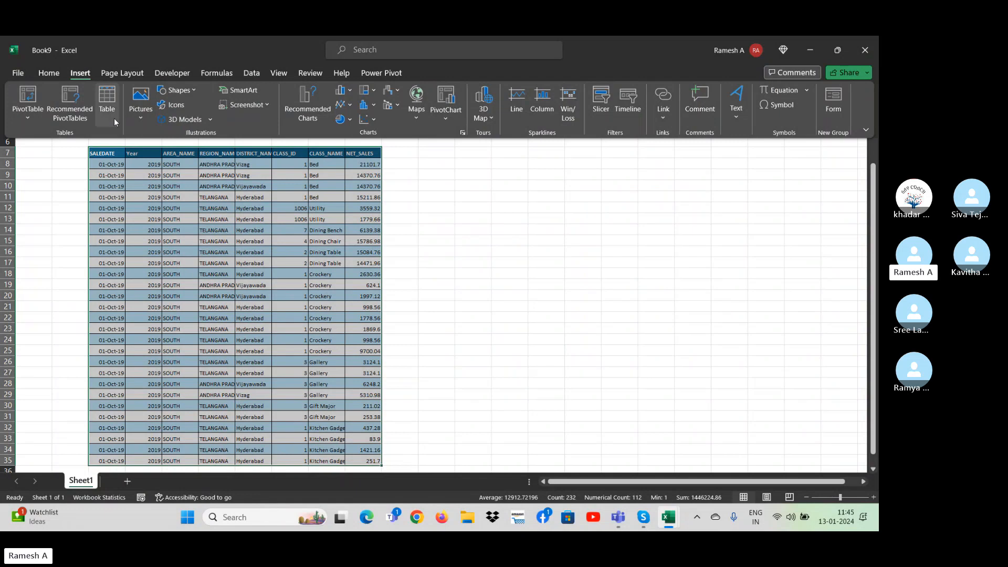
{"action": "left_click", "coordinate": [363, 241]}
{"action": "left_click", "coordinate": [363, 241]}
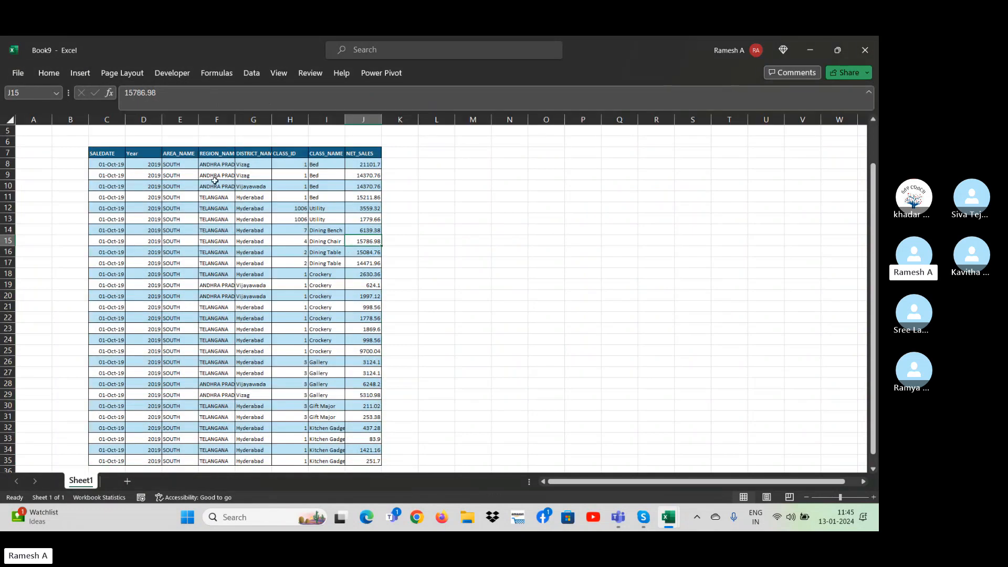
Convert the whole sales range C7:J35 into an Excel table that has headers.
{"action": "left_click", "coordinate": [123, 161]}
{"action": "key", "text": "Up"}
{"action": "key", "text": "ctrl+a"}
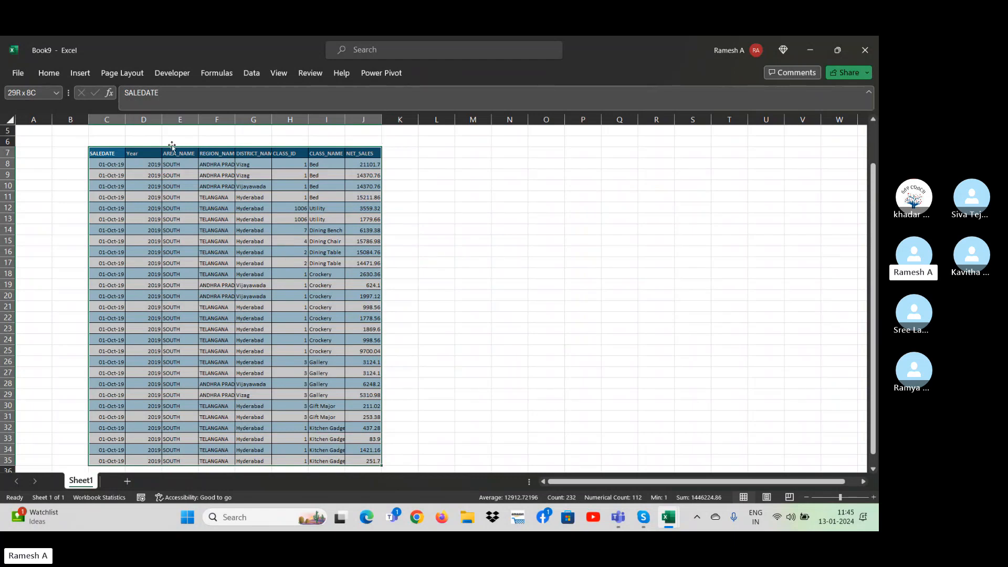
{"action": "left_click", "coordinate": [80, 73]}
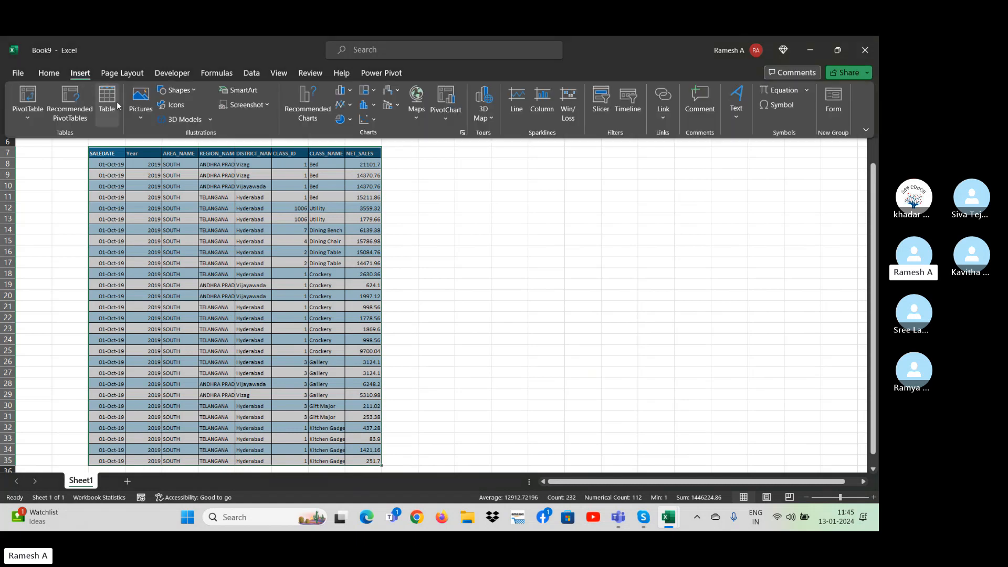
{"action": "left_click", "coordinate": [106, 105]}
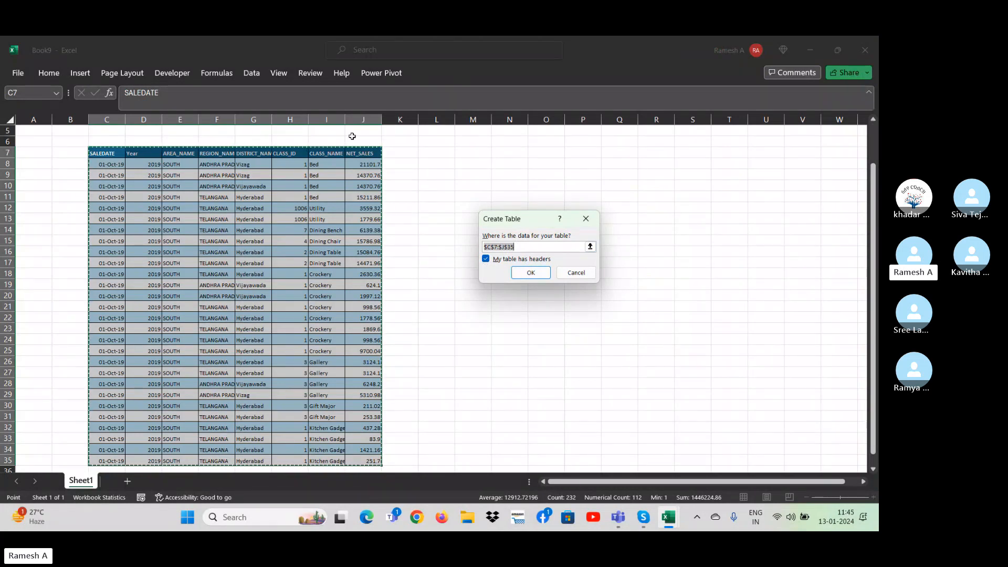
{"action": "left_click", "coordinate": [530, 273]}
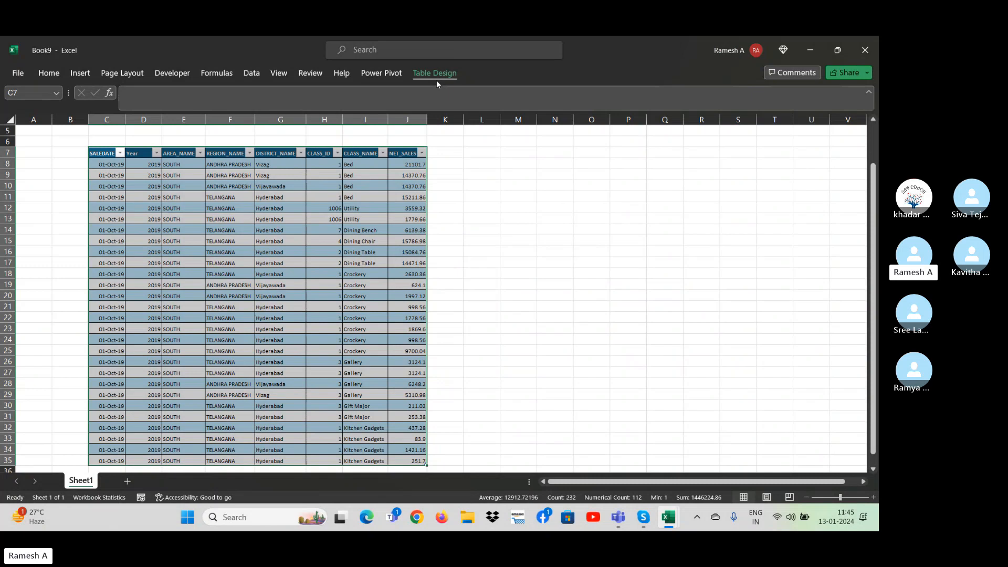
Rename the new sales table as Sale_report.
{"action": "left_click", "coordinate": [333, 218]}
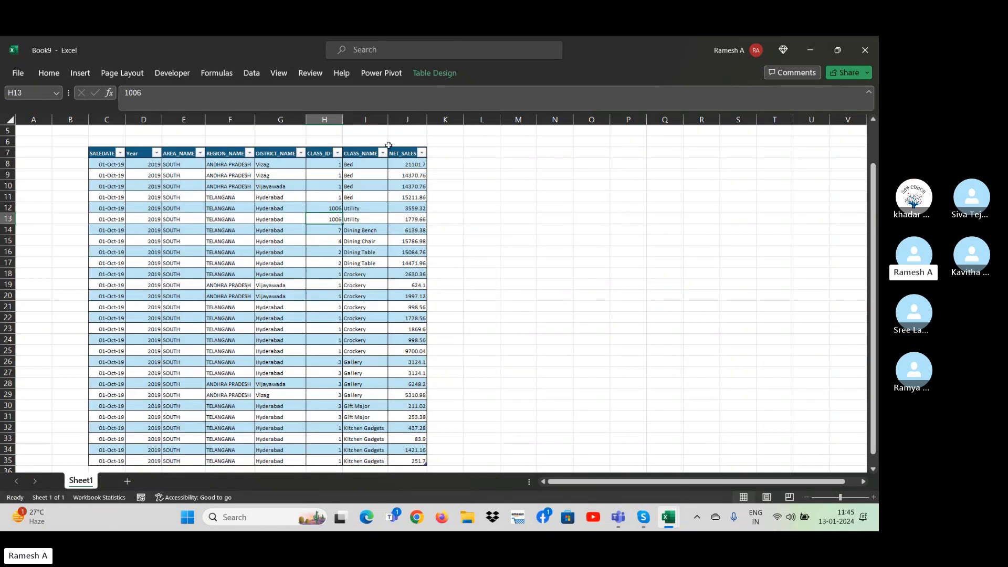
{"action": "left_click", "coordinate": [443, 77]}
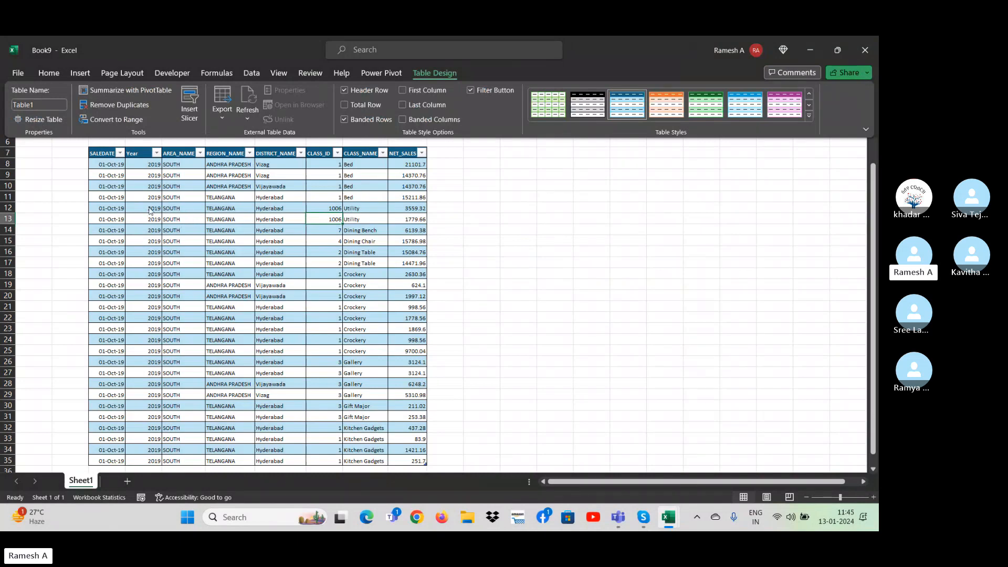
{"action": "left_click", "coordinate": [47, 105]}
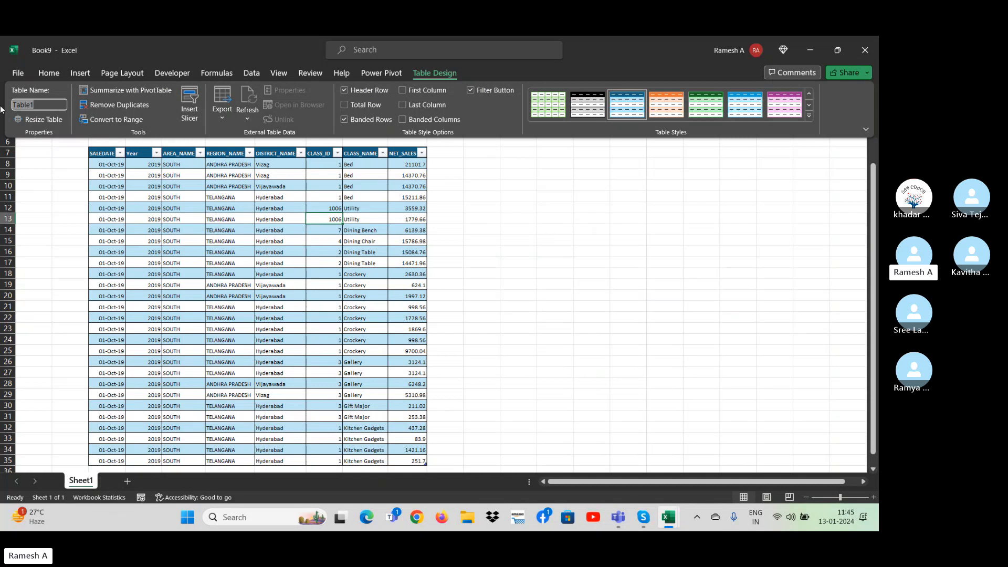
{"action": "type", "text": "Sa"}
{"action": "key", "text": "Return"}
{"action": "left_click", "coordinate": [588, 195]}
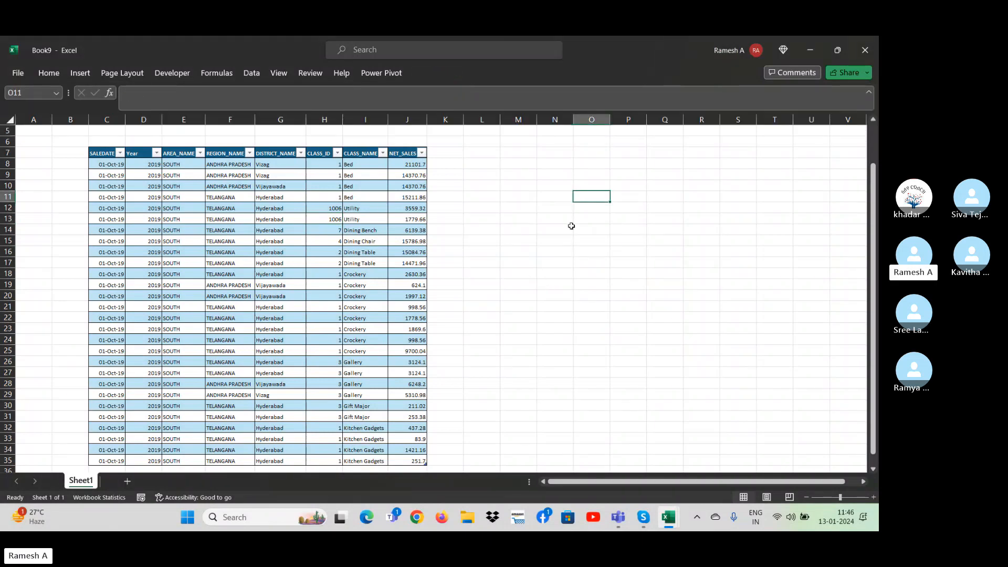
Enter the formula =Sale_report in cell N15 to return the table's rows, and delete the formula again.
{"action": "left_click", "coordinate": [557, 236]}
{"action": "type", "text": "="}
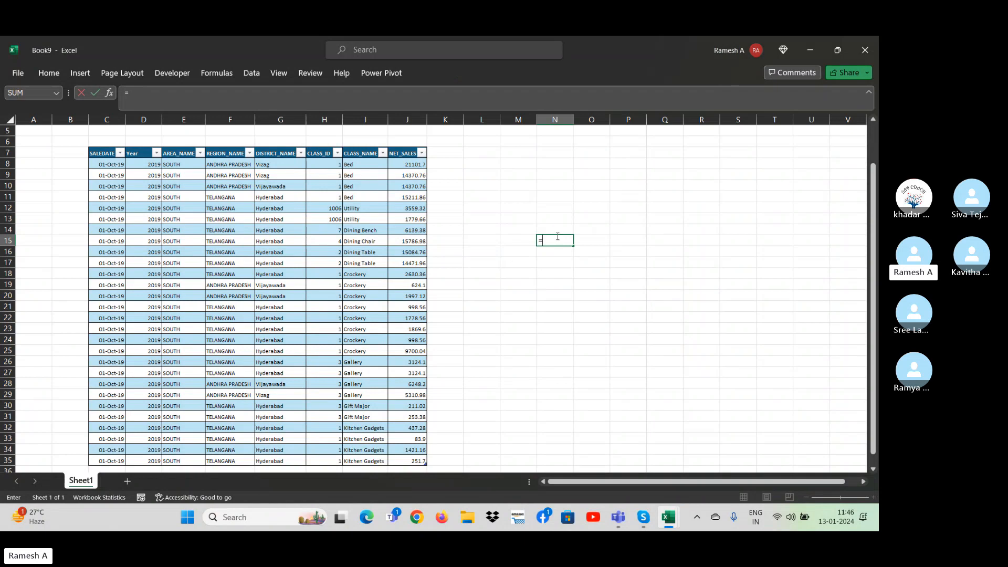
{"action": "type", "text": "sal"}
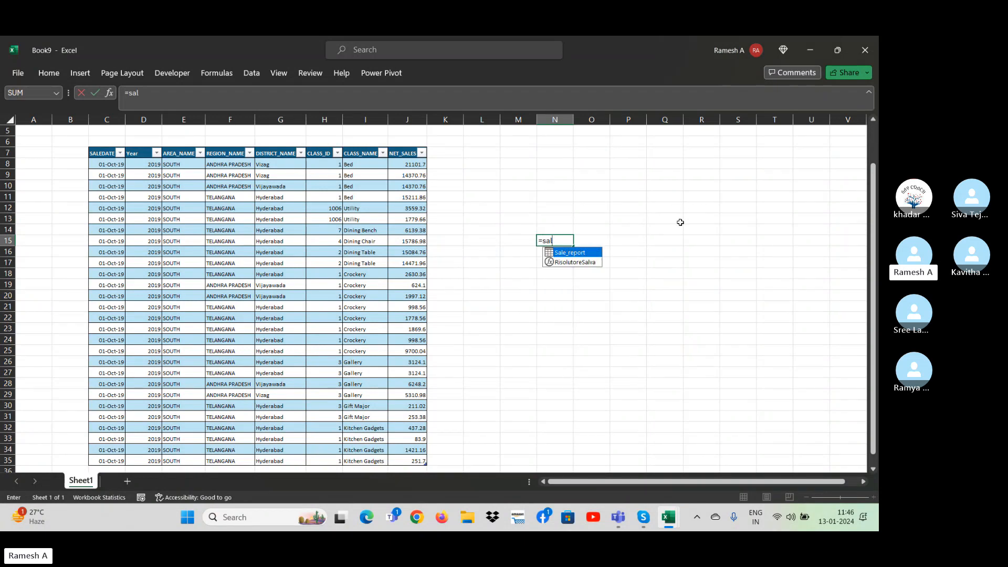
{"action": "double_click", "coordinate": [572, 253]}
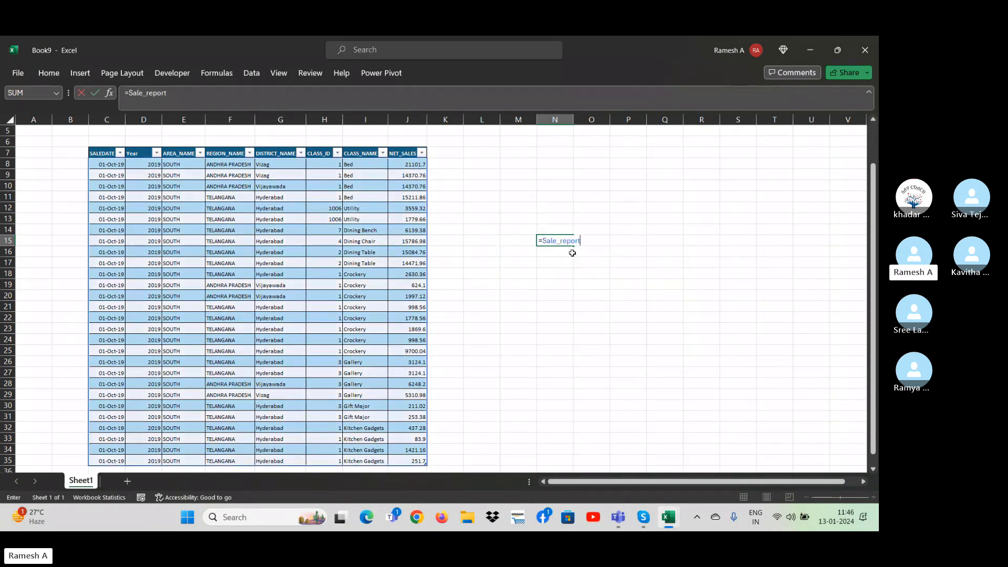
{"action": "key", "text": "ctrl+Return"}
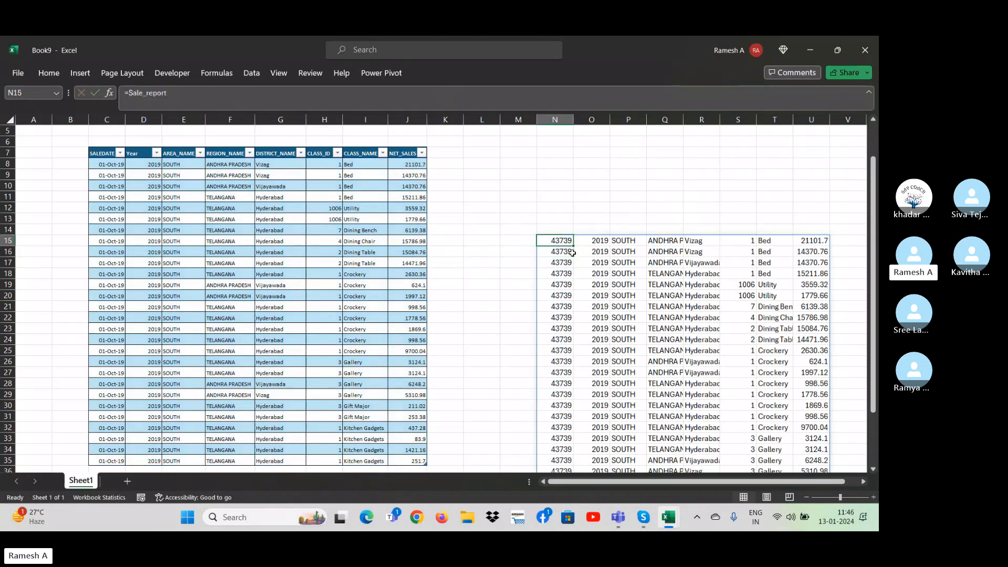
{"action": "key", "text": "Delete"}
{"action": "key", "text": "Up"}
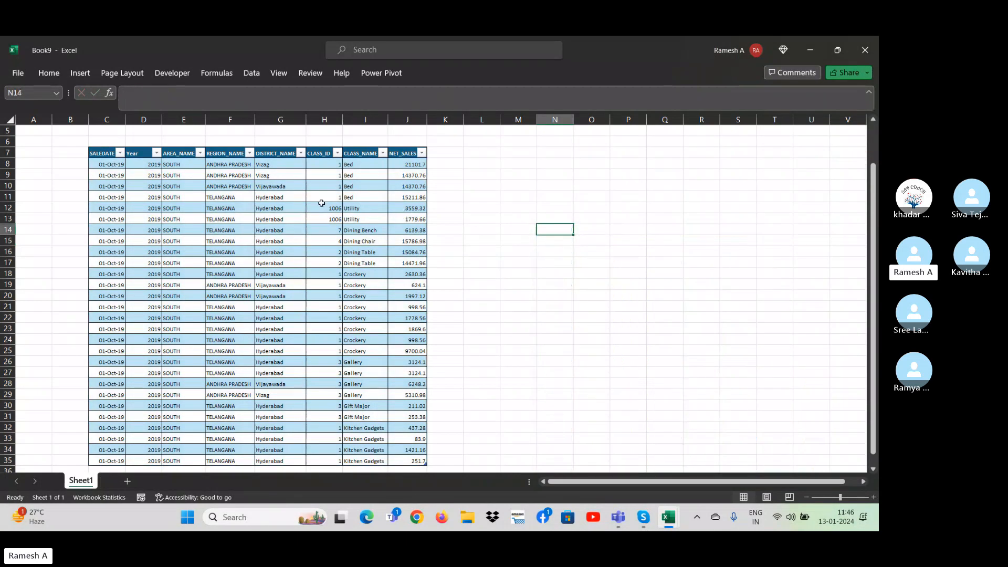
Insert slicers for the Year, AREA_NAME and DISTRICT_NAME columns of the Sale_report table.
{"action": "left_click", "coordinate": [281, 188]}
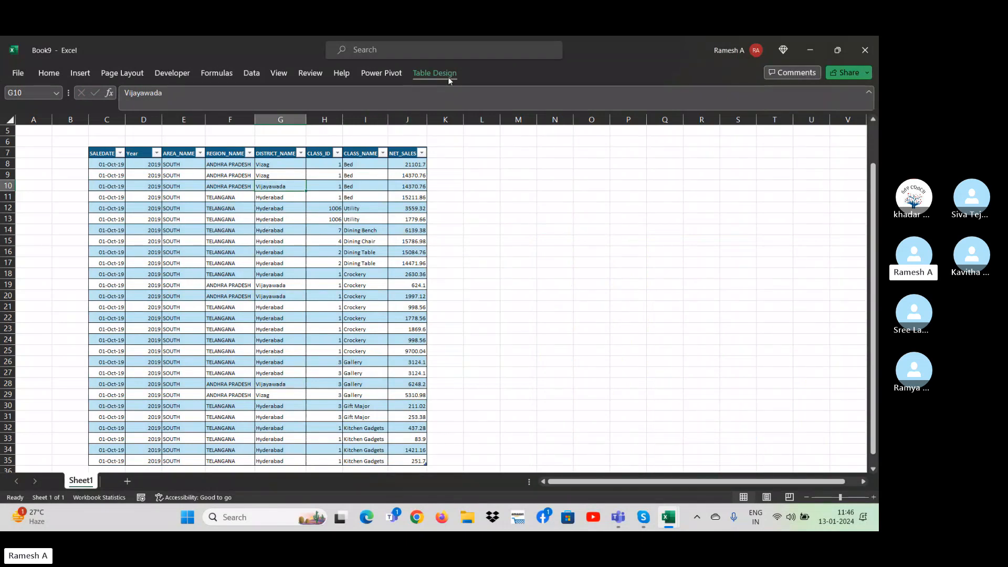
{"action": "left_click", "coordinate": [435, 76]}
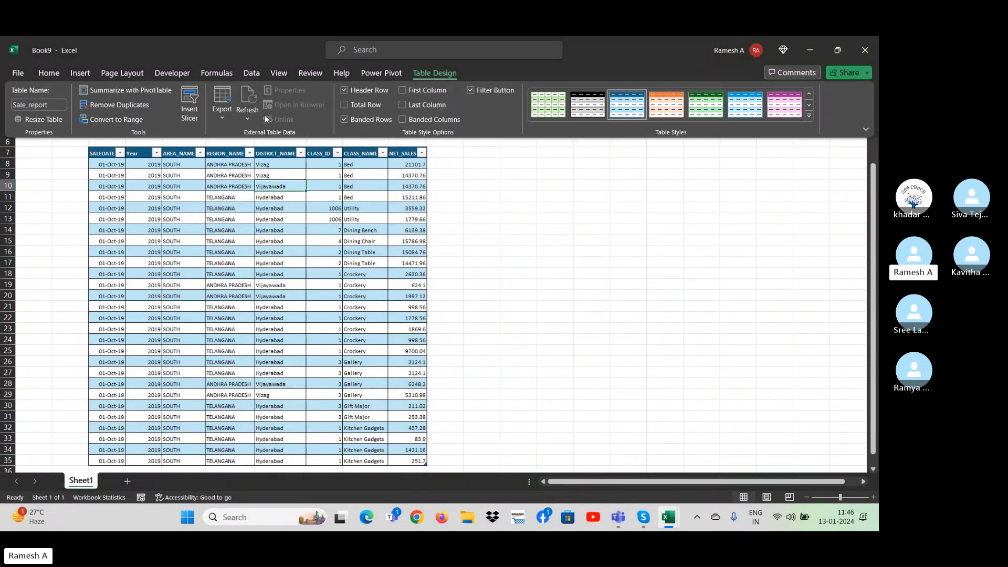
{"action": "left_click", "coordinate": [193, 96]}
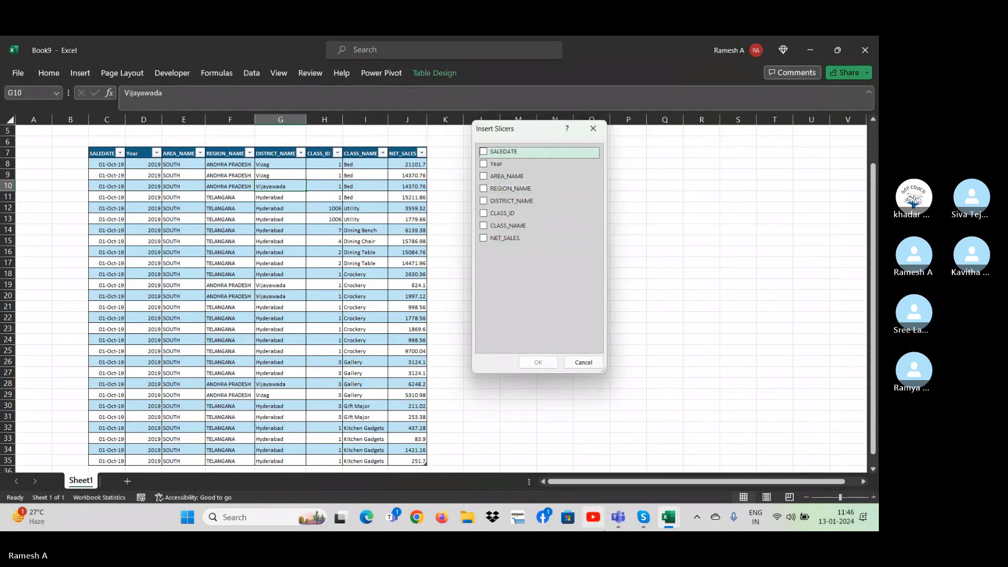
{"action": "left_click", "coordinate": [496, 164]}
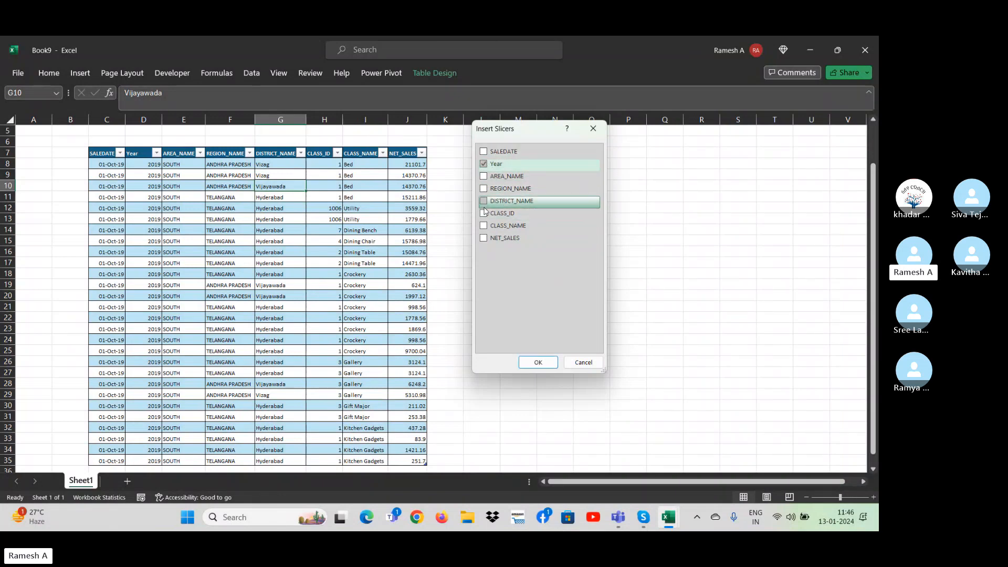
{"action": "left_click", "coordinate": [484, 202]}
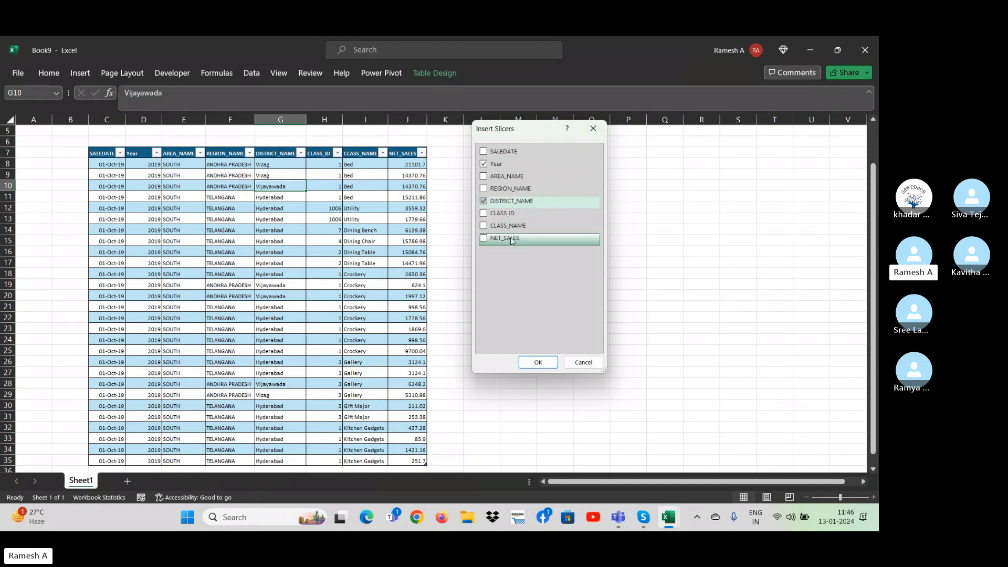
{"action": "left_click", "coordinate": [484, 177]}
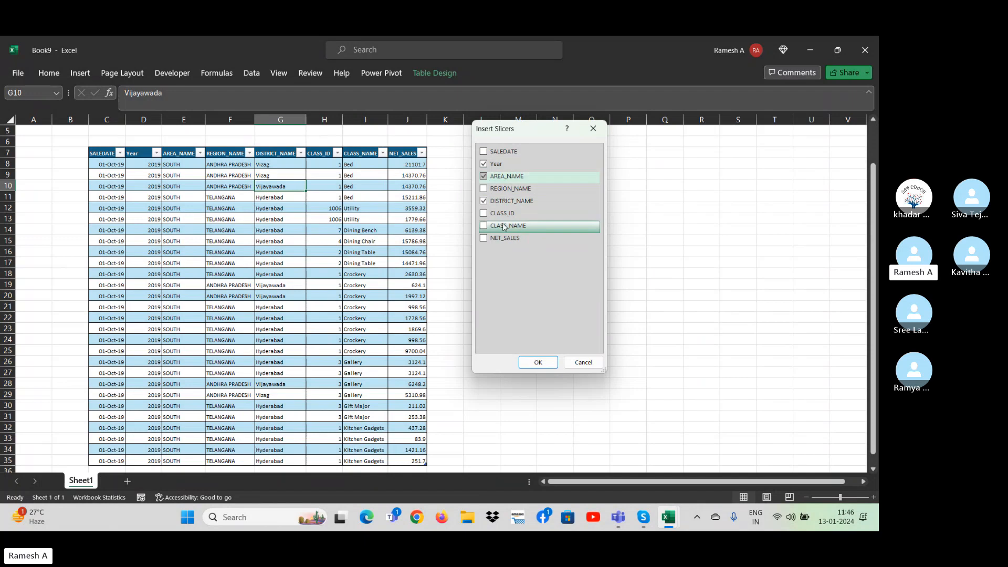
{"action": "left_click", "coordinate": [534, 361]}
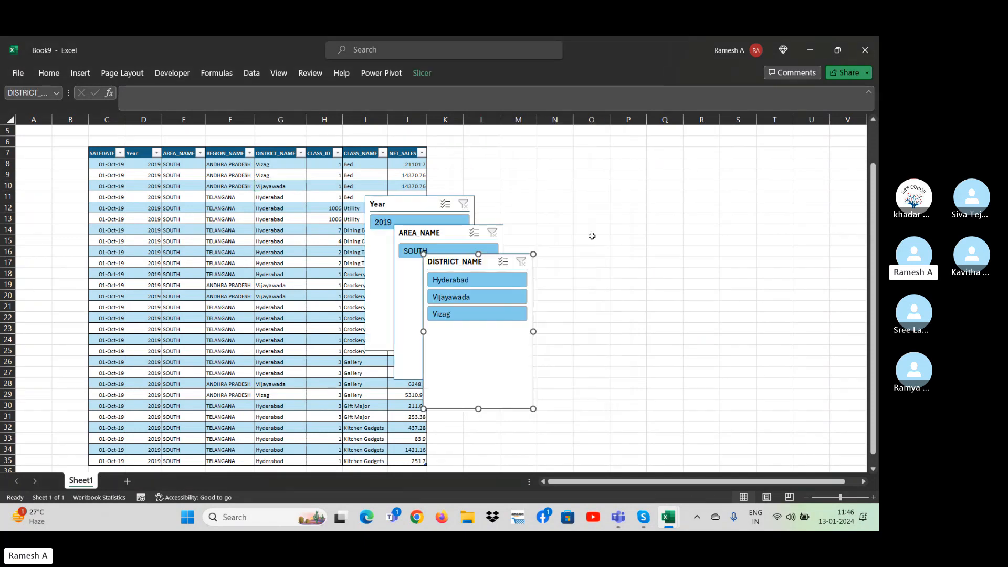
Delete the AREA_NAME slicer and place the Year and DISTRICT_NAME slicers next to each other, clear of the table.
{"action": "left_click_drag", "start_coordinate": [470, 265], "coordinate": [612, 213]}
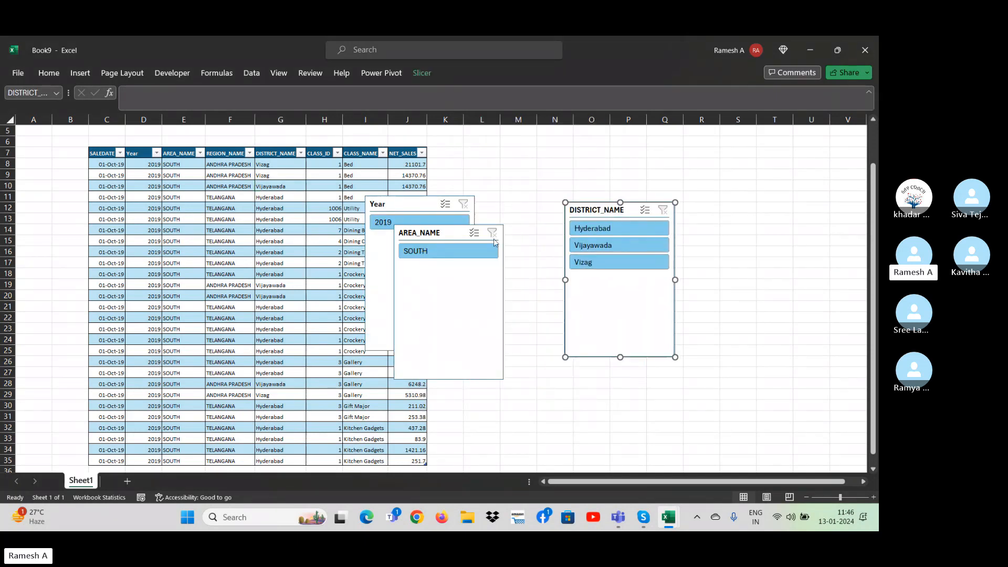
{"action": "left_click_drag", "start_coordinate": [434, 232], "coordinate": [517, 250]}
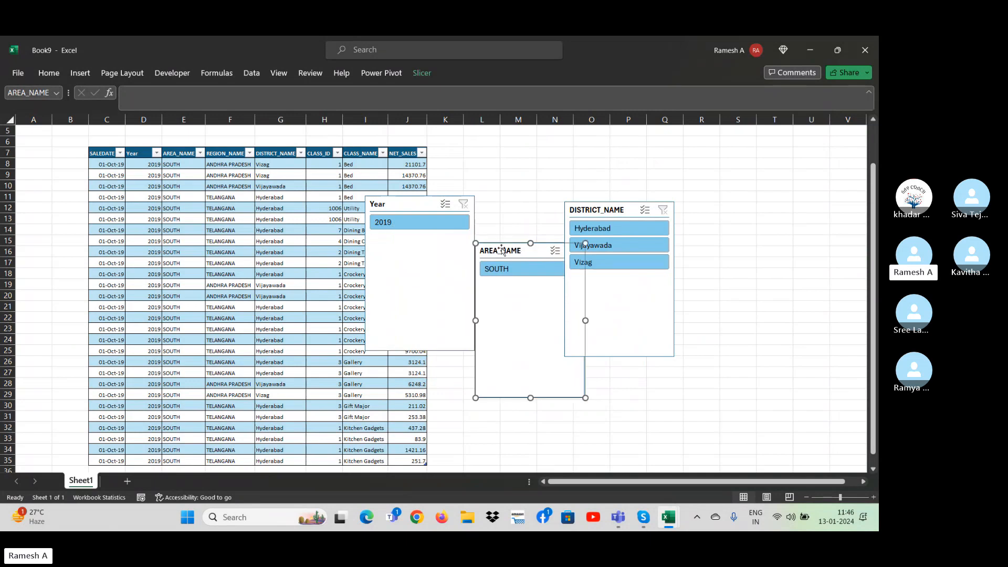
{"action": "key", "text": "Delete"}
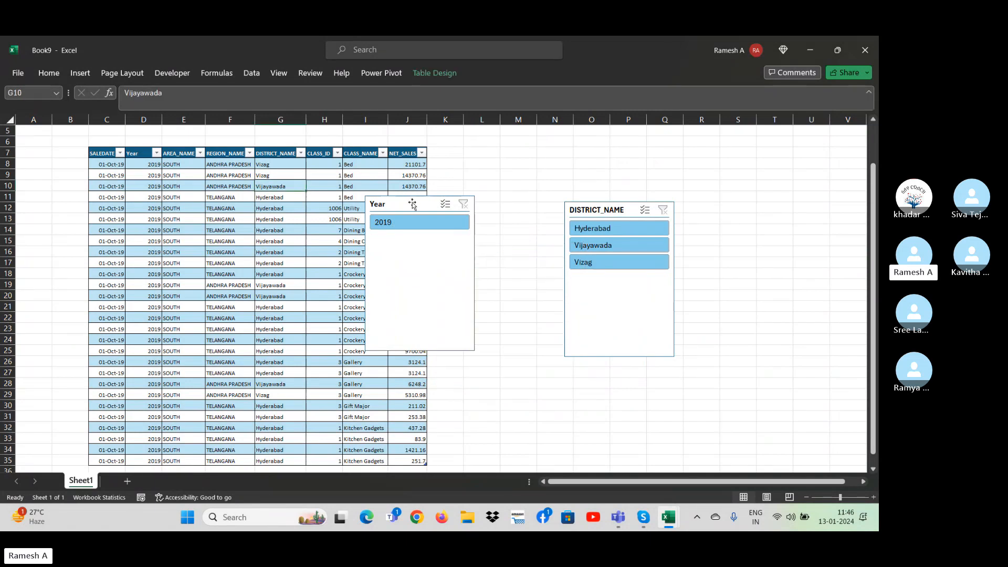
{"action": "left_click_drag", "start_coordinate": [413, 205], "coordinate": [497, 189]}
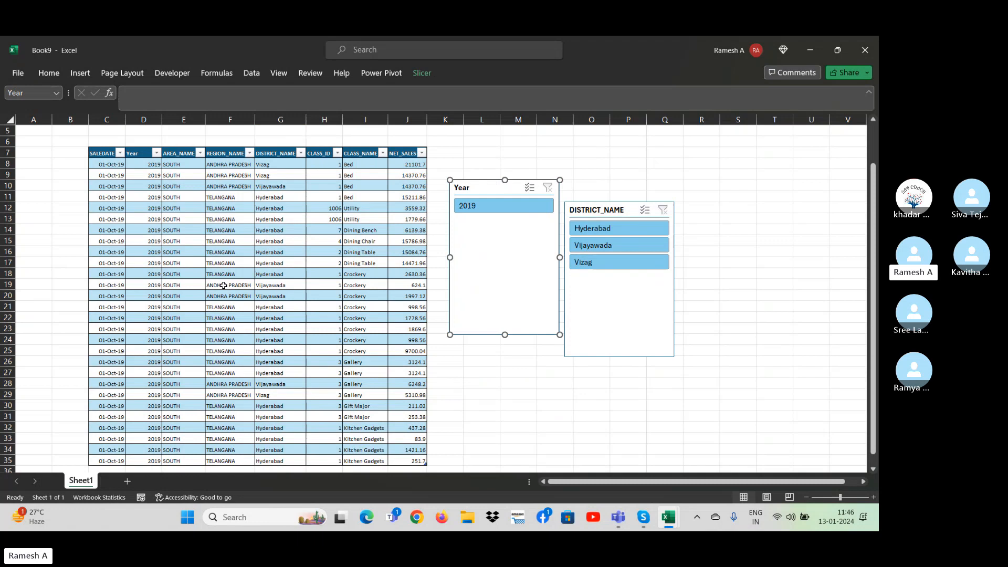
Set the Year in cell D20 to 2024 and fill it down to the table's last row, D35.
{"action": "left_click", "coordinate": [147, 292]}
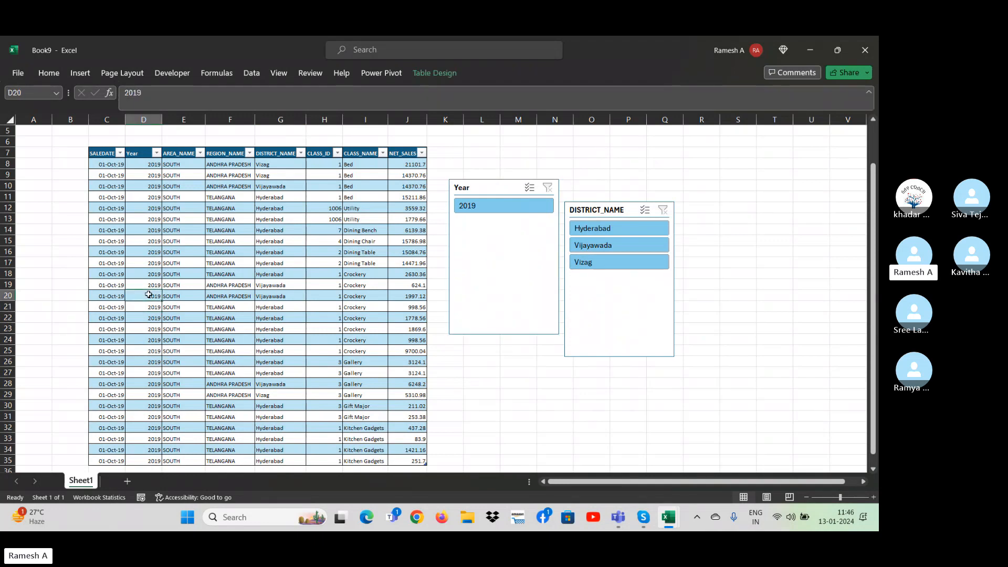
{"action": "type", "text": "2"}
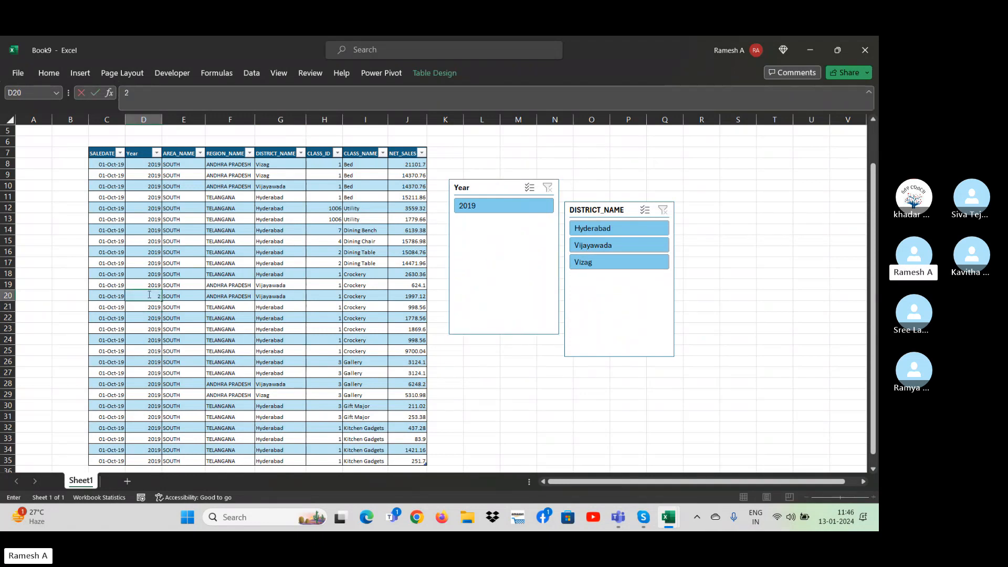
{"action": "type", "text": "024"}
{"action": "key", "text": "Return"}
{"action": "key", "text": "Up"}
{"action": "key", "text": "ctrl+shift+Down"}
{"action": "key", "text": "ctrl+d"}
{"action": "key", "text": "Up"}
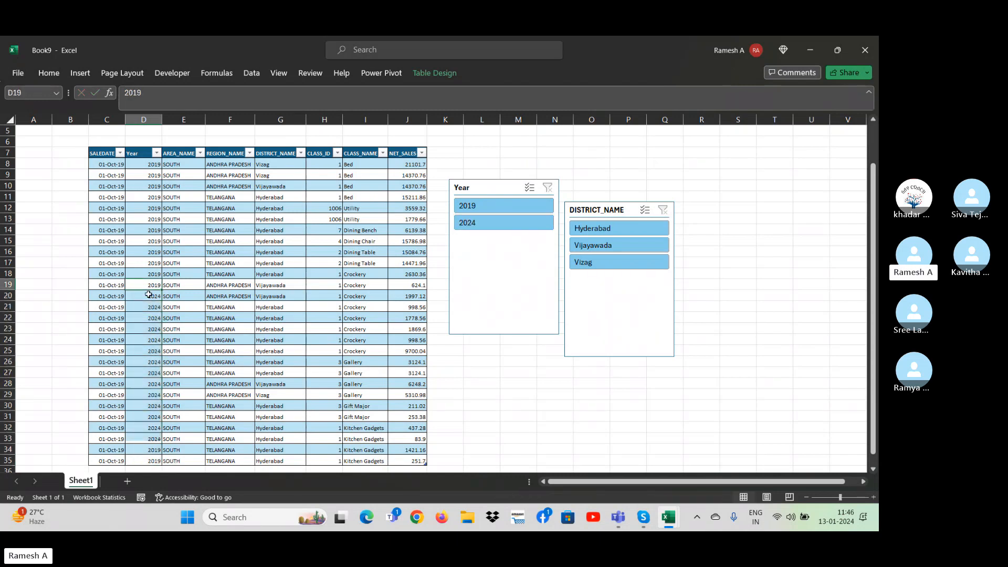
{"action": "key", "text": "Up"}
{"action": "key", "text": "Right"}
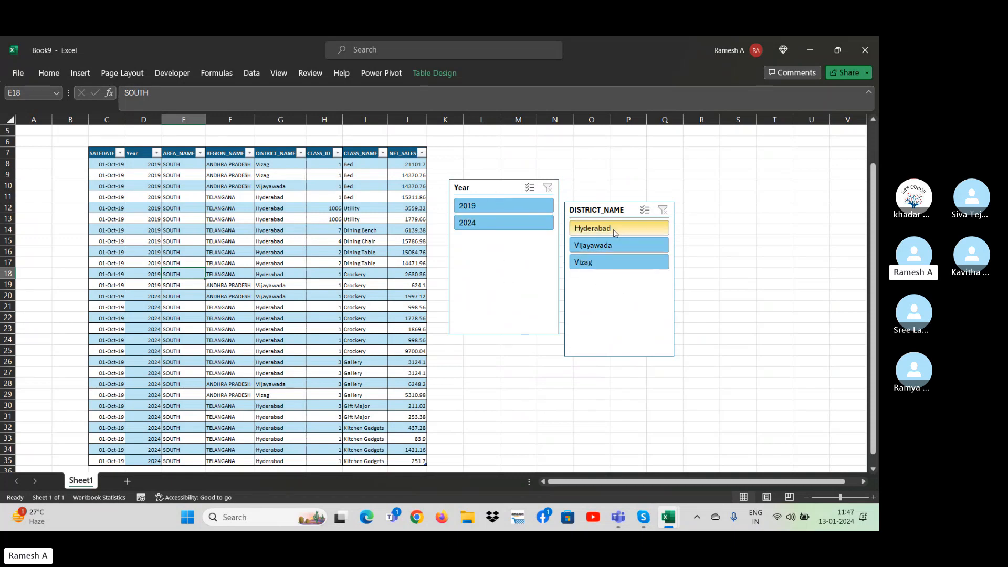
Use the DISTRICT_NAME slicer to filter the table to Vijayawada, Hyderabad, Vizag and again Vijayawada in turn.
{"action": "left_click", "coordinate": [605, 251]}
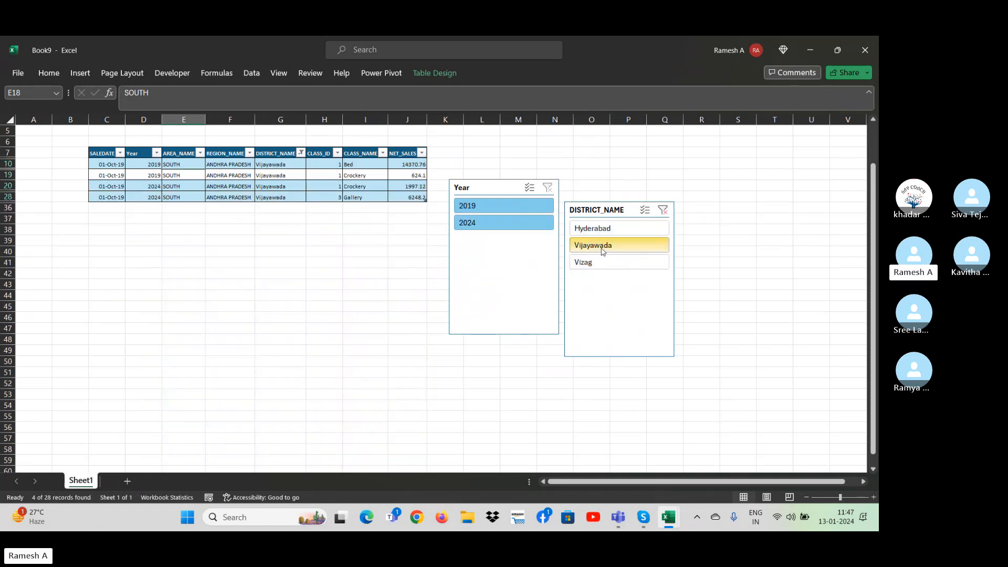
{"action": "left_click", "coordinate": [616, 228]}
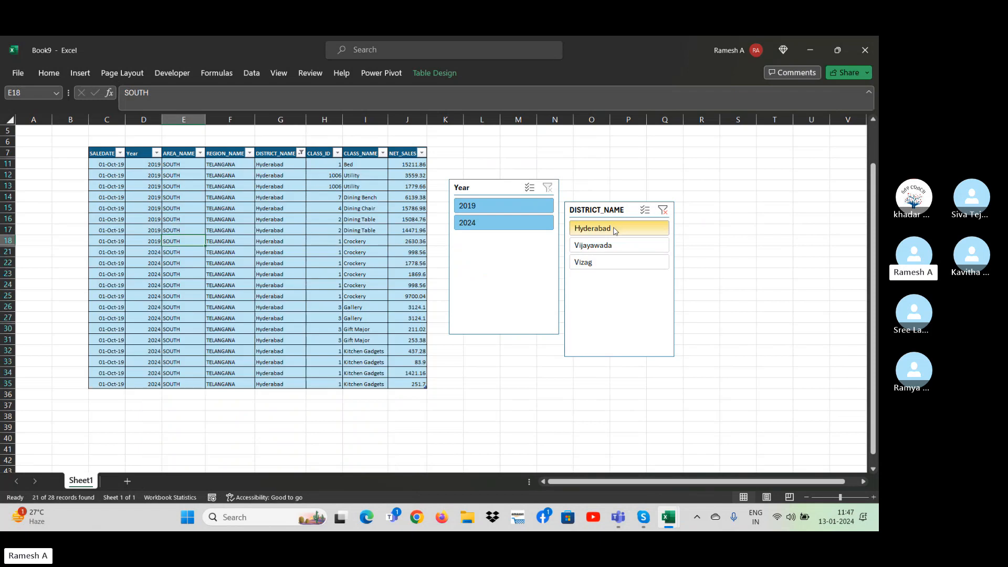
{"action": "left_click", "coordinate": [612, 262]}
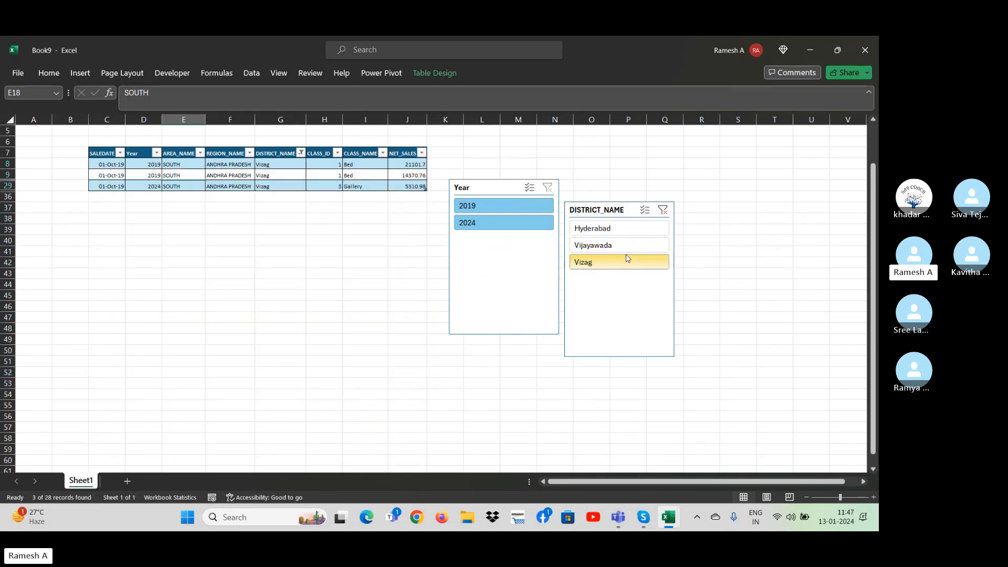
{"action": "left_click", "coordinate": [616, 247]}
Switch the Year slicer back and forth between 2019 and 2024 to compare the Vijayawada rows, ending on 2024.
{"action": "left_click", "coordinate": [503, 222]}
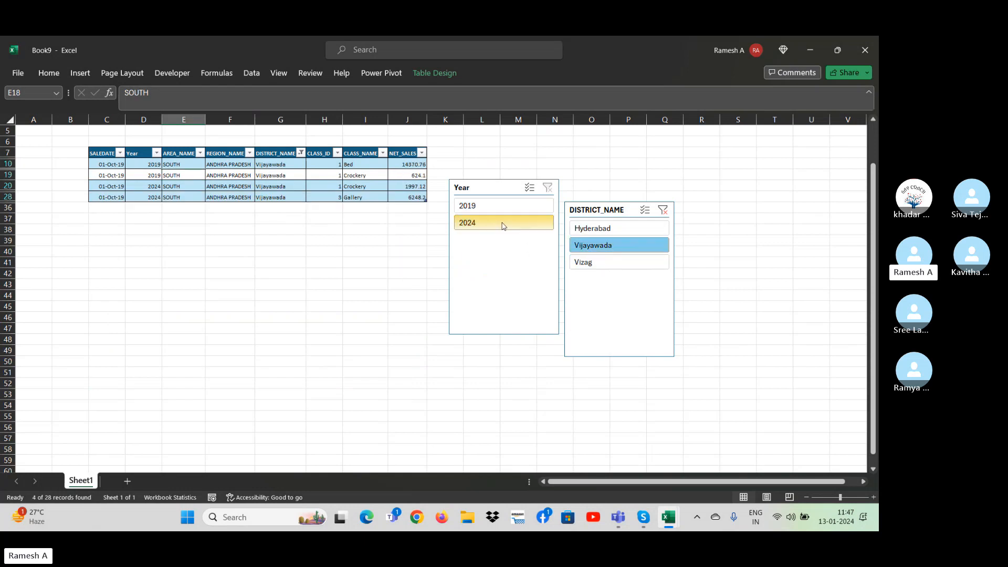
{"action": "left_click", "coordinate": [491, 206]}
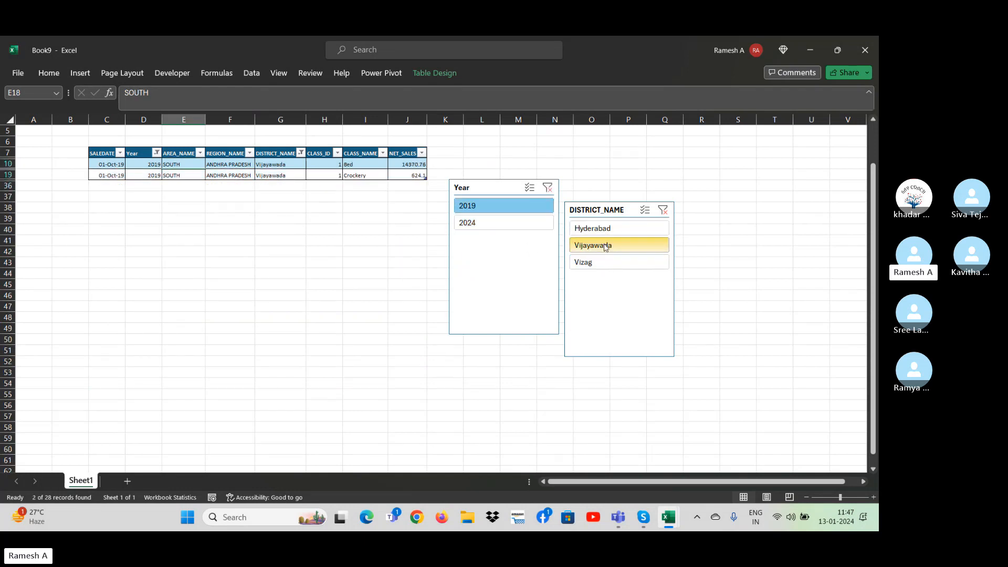
{"action": "left_click", "coordinate": [477, 228]}
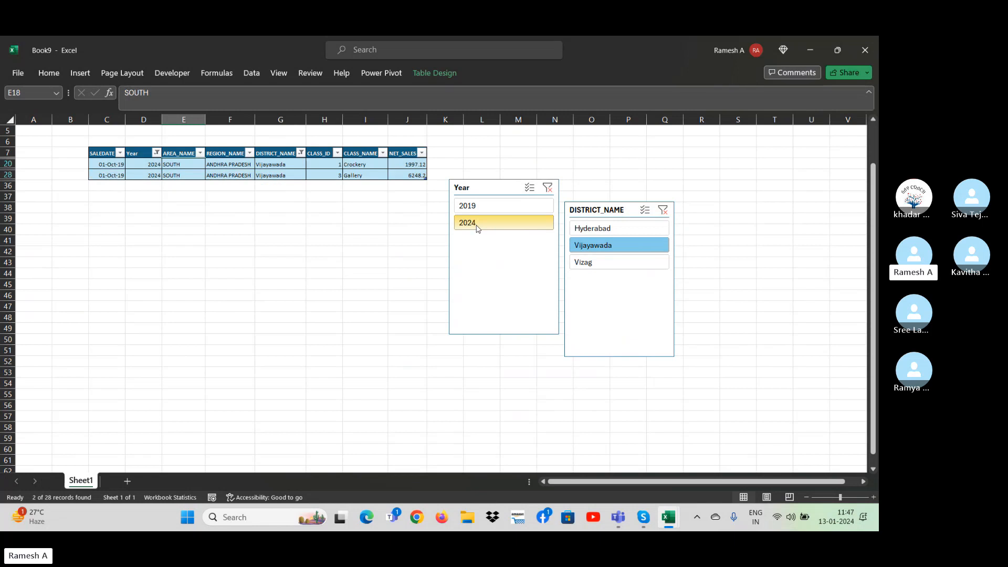
{"action": "left_click", "coordinate": [486, 205]}
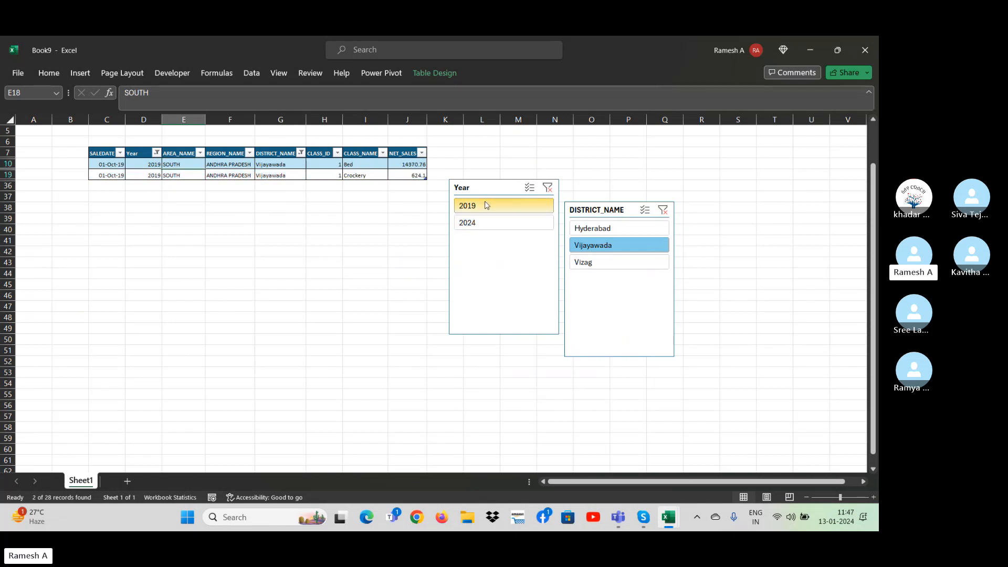
{"action": "left_click", "coordinate": [491, 222]}
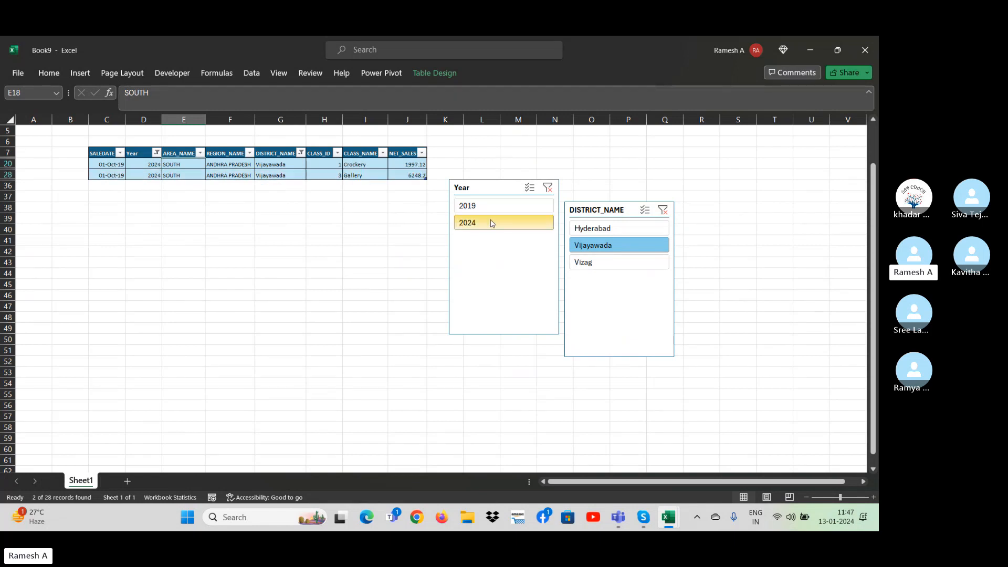
{"action": "left_click", "coordinate": [479, 206]}
{"action": "left_click", "coordinate": [491, 222]}
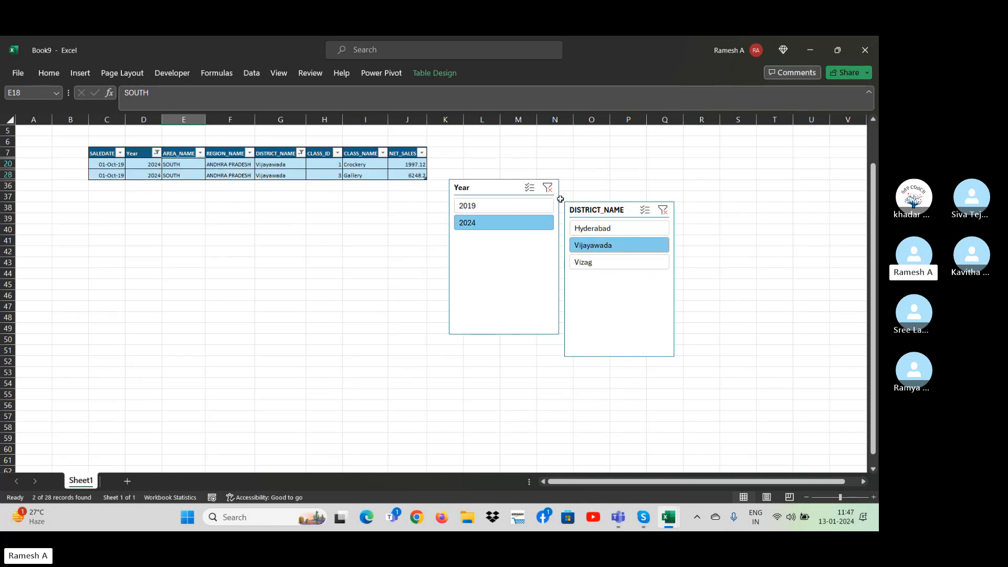
Clear the Year and DISTRICT_NAME slicer filters, then filter the table by Year 2024 alone and clear it again.
{"action": "left_click", "coordinate": [547, 188]}
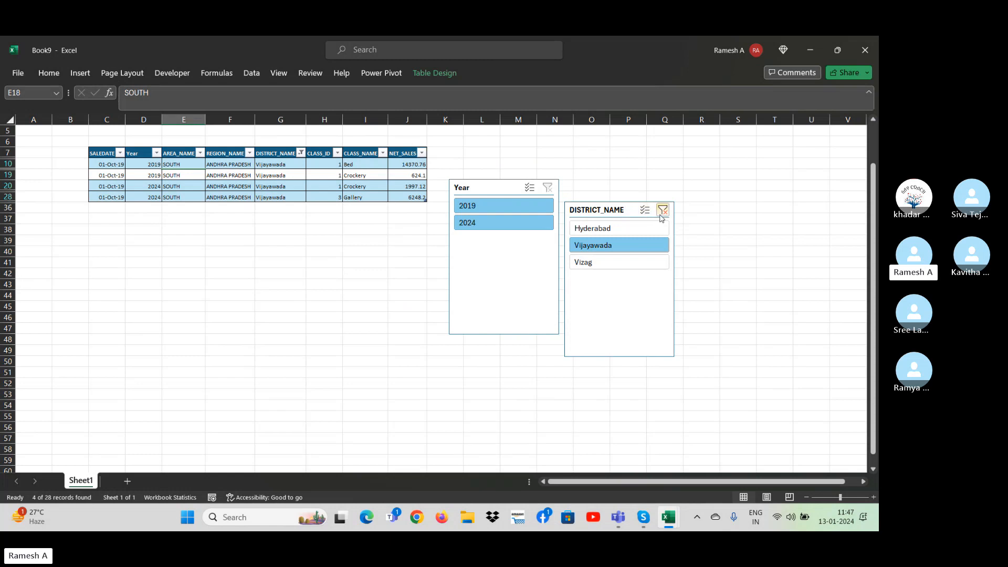
{"action": "left_click", "coordinate": [662, 211]}
{"action": "left_click", "coordinate": [609, 307]}
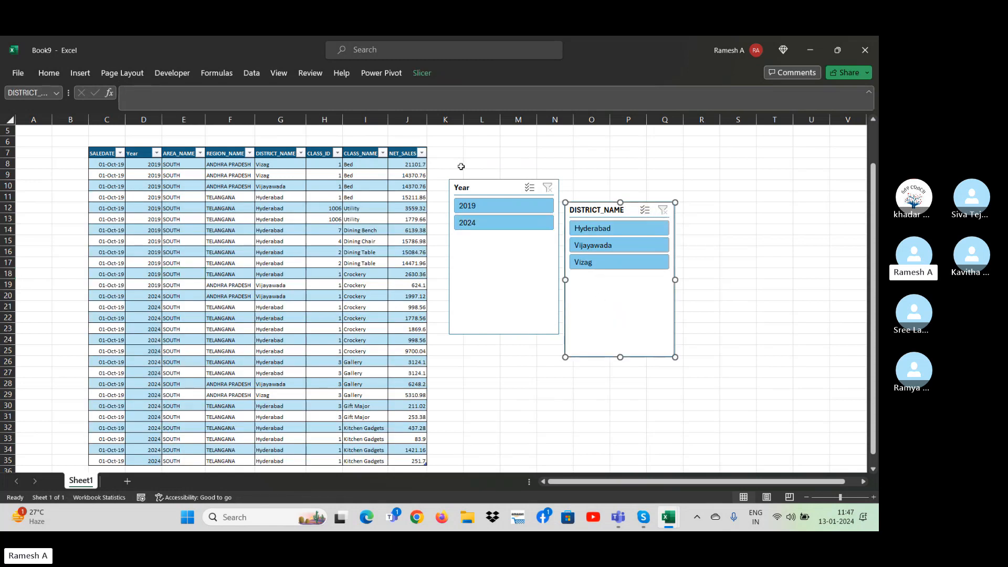
{"action": "left_click", "coordinate": [489, 229]}
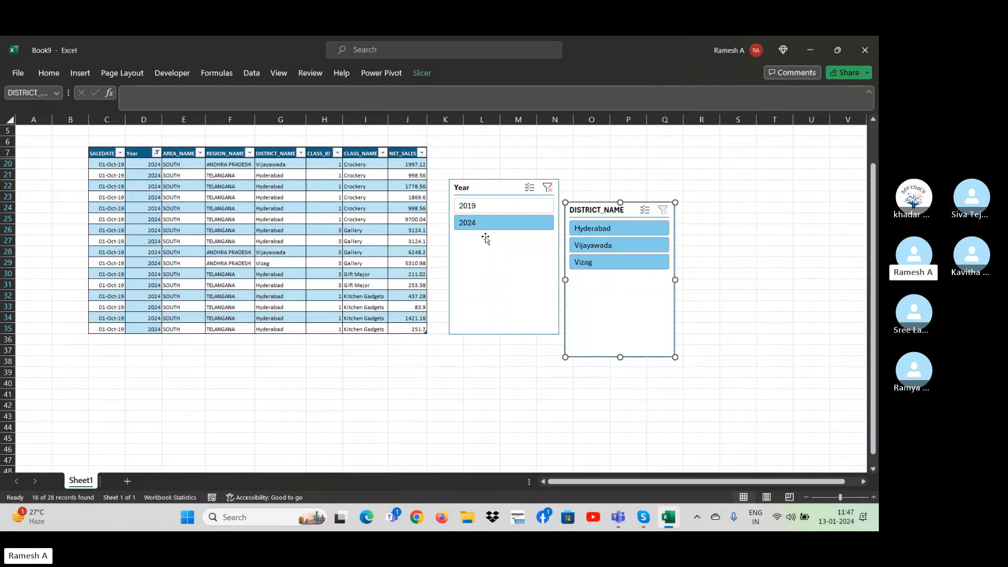
{"action": "left_click", "coordinate": [547, 187]}
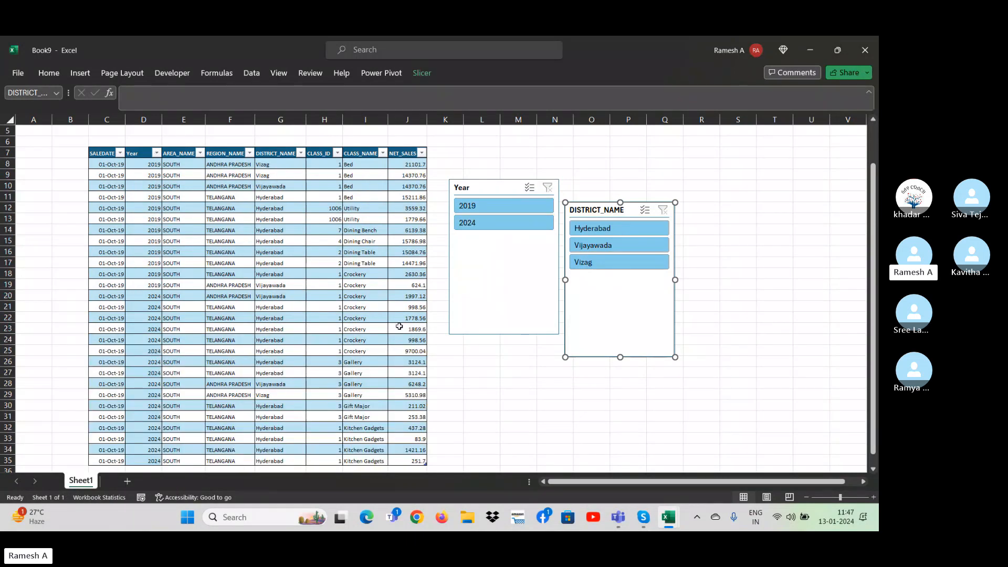
{"action": "left_click", "coordinate": [400, 141]}
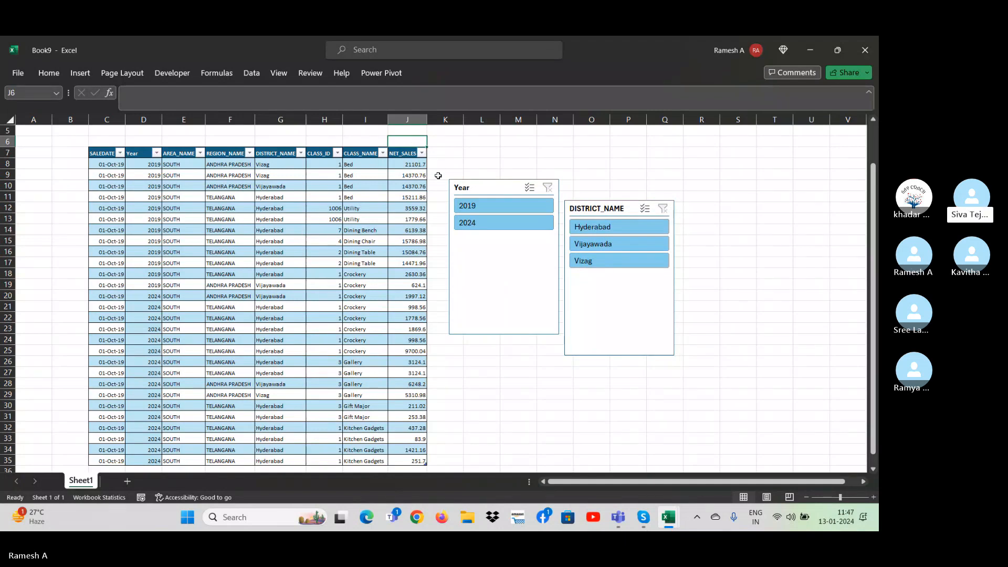
{"action": "type", "text": "="}
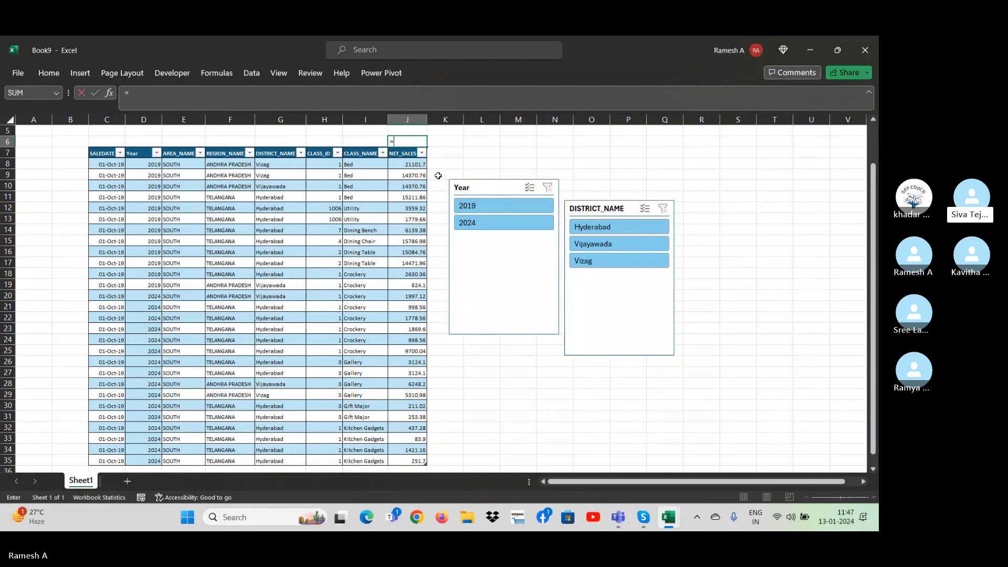
{"action": "key", "text": "Escape"}
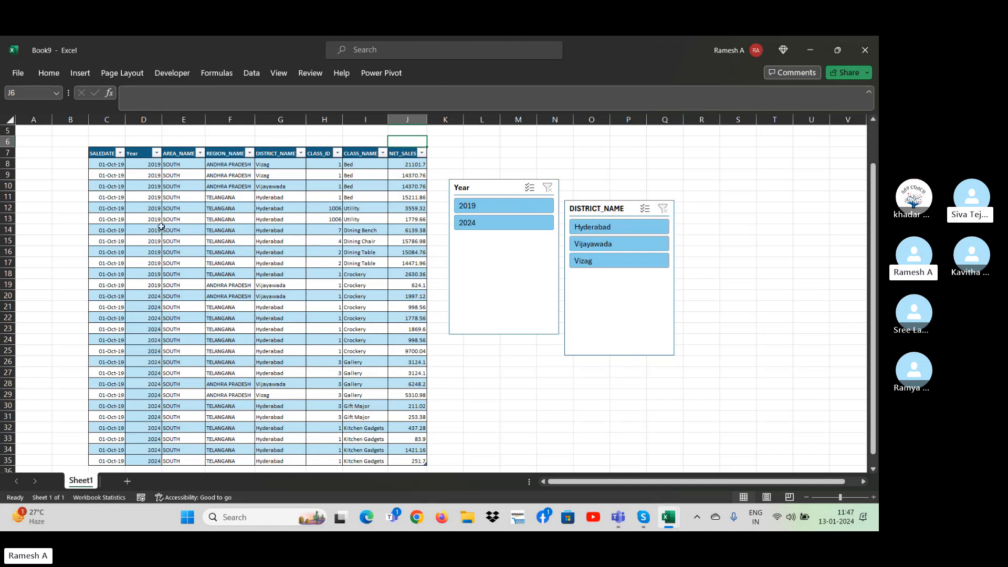
Change the Year in cell D11 to 2021 and in cell D14 to 2023.
{"action": "left_click", "coordinate": [148, 198]}
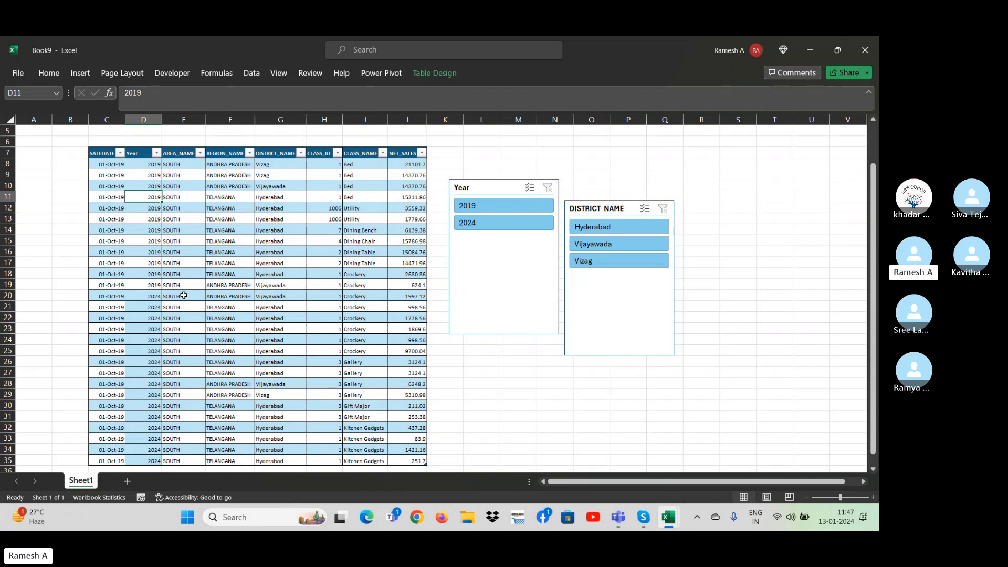
{"action": "type", "text": "20"}
{"action": "key", "text": "Return"}
{"action": "key", "text": "Return"}
{"action": "key", "text": "Return"}
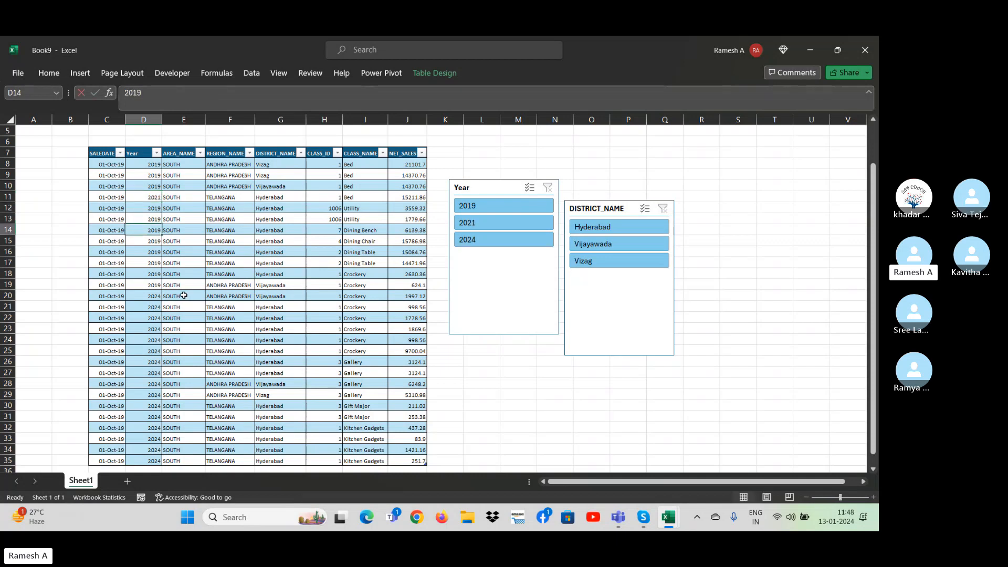
{"action": "type", "text": "23"}
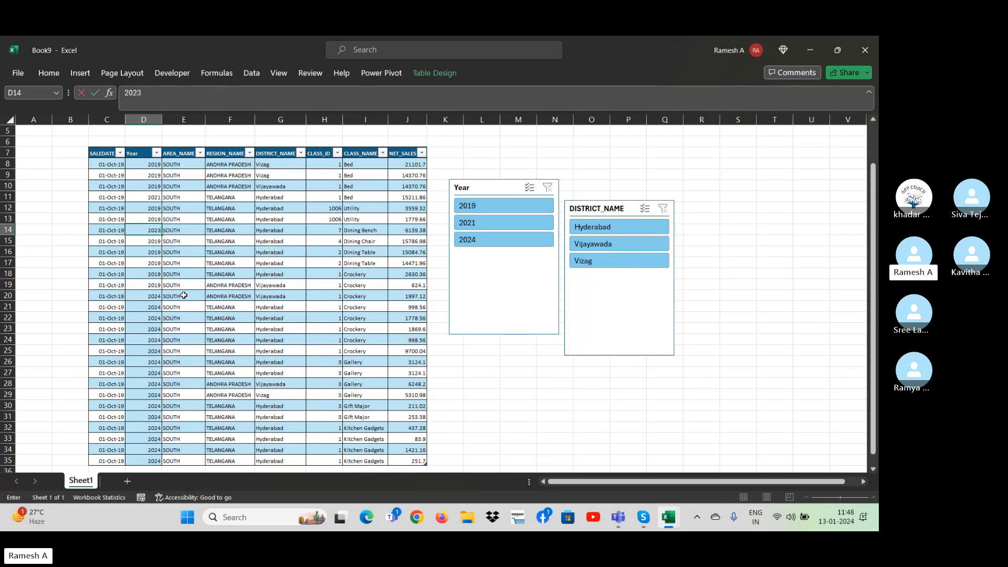
{"action": "key", "text": "Return"}
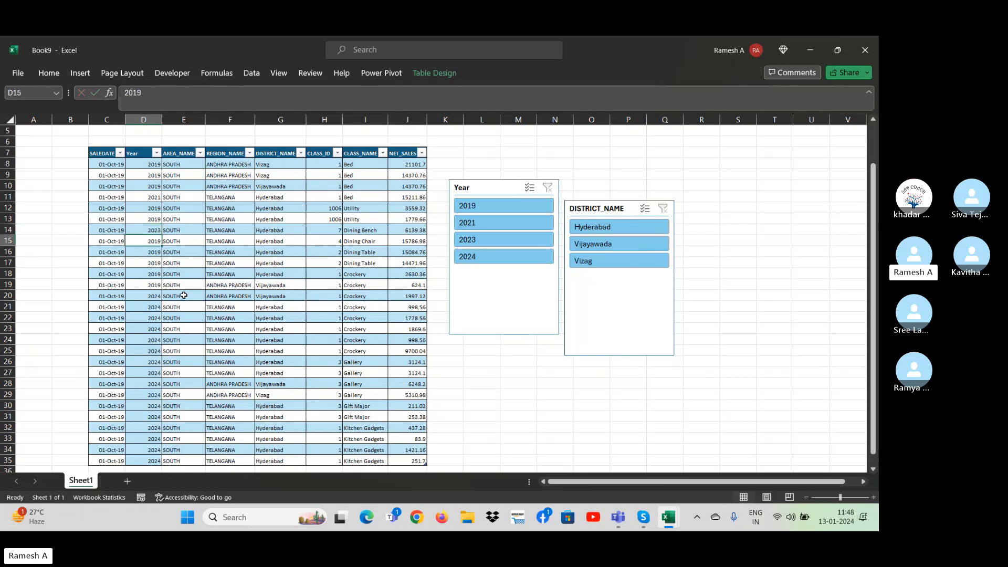
Filter the table by 2023, 2024, 2021 and 2019 in turn with the Year slicer, and clear that filter.
{"action": "left_click", "coordinate": [489, 240]}
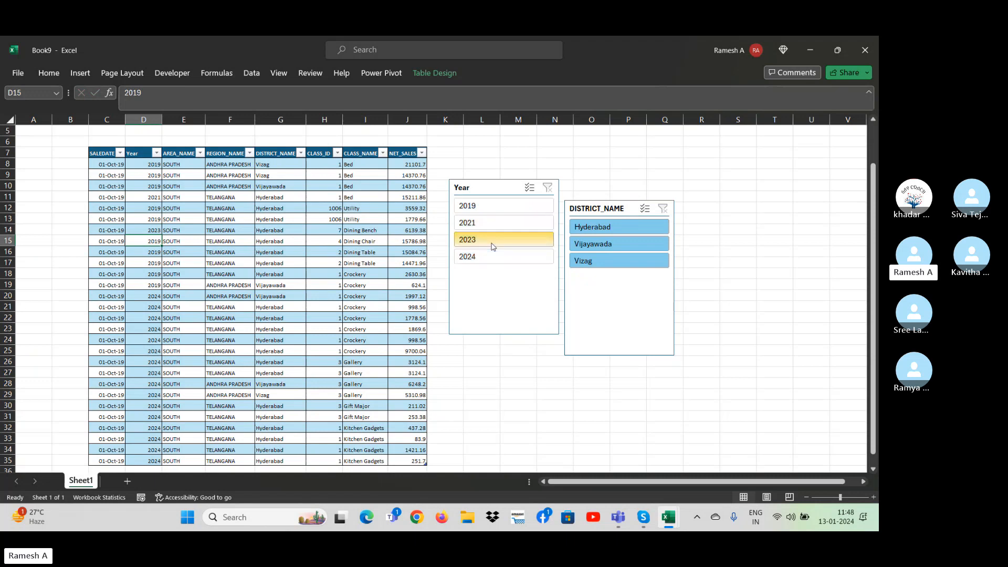
{"action": "left_click", "coordinate": [493, 263]}
{"action": "left_click", "coordinate": [489, 225]}
{"action": "left_click", "coordinate": [480, 207]}
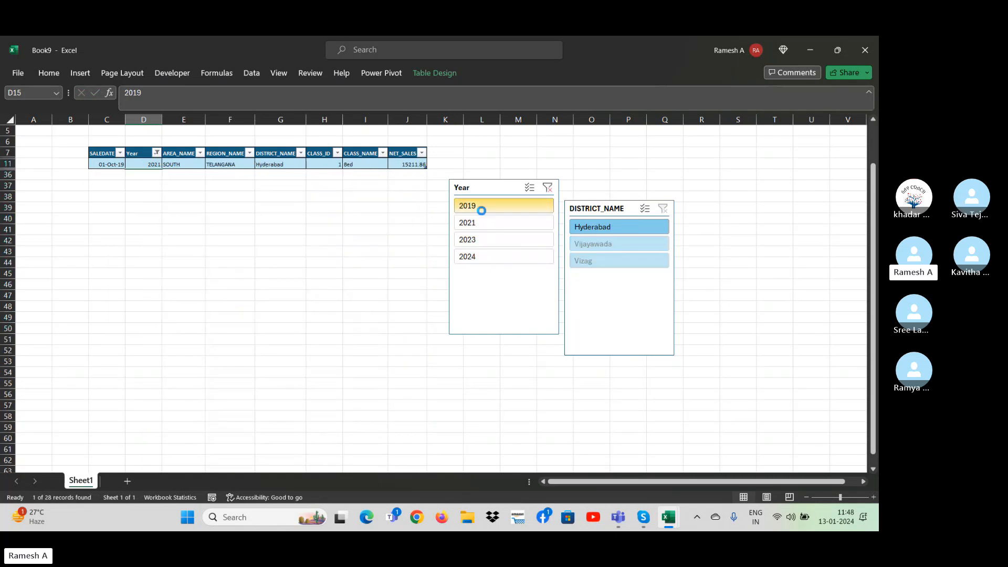
{"action": "left_click", "coordinate": [548, 188]}
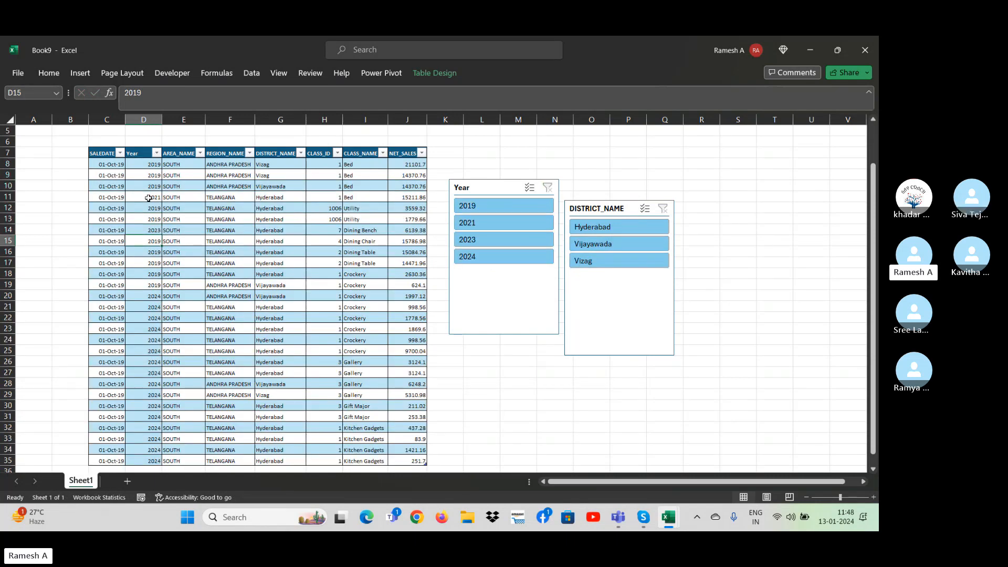
Enter =SUBTOTAL(9,Sale_report[NET_SALES]) in cell J6, above the NET_SALES header, to sum the visible rows.
{"action": "left_click", "coordinate": [413, 138]}
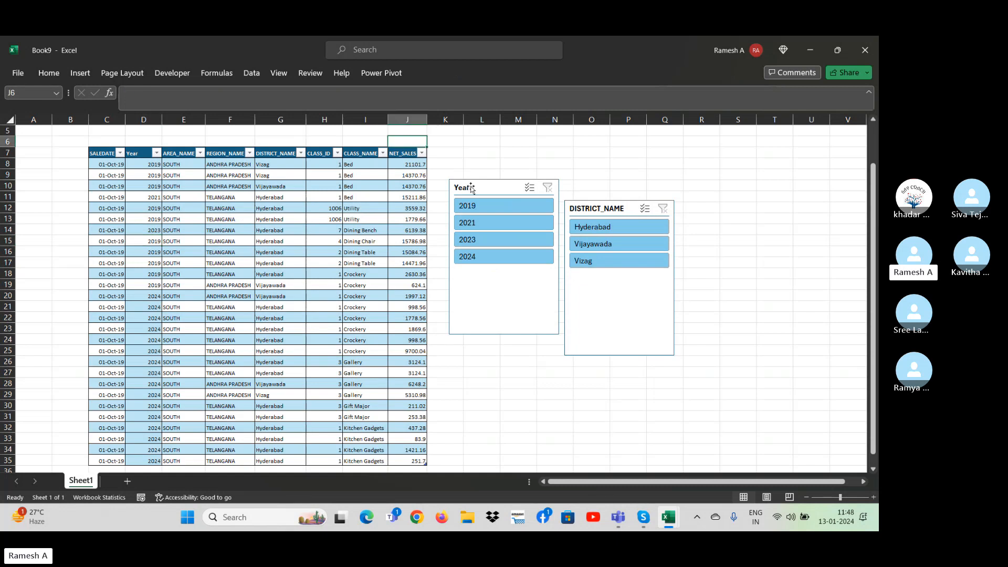
{"action": "type", "text": "=sub"}
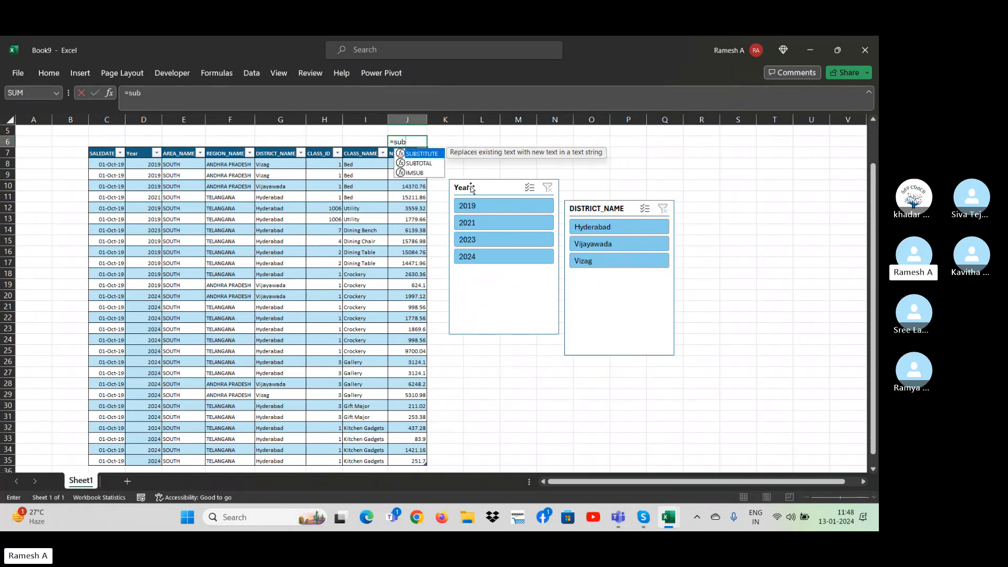
{"action": "type", "text": "total"}
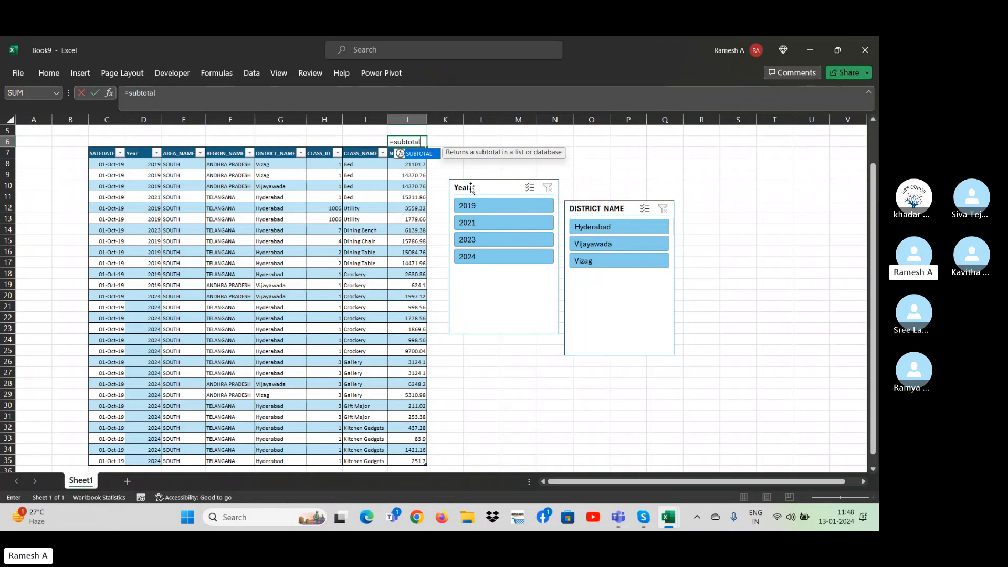
{"action": "type", "text": "("}
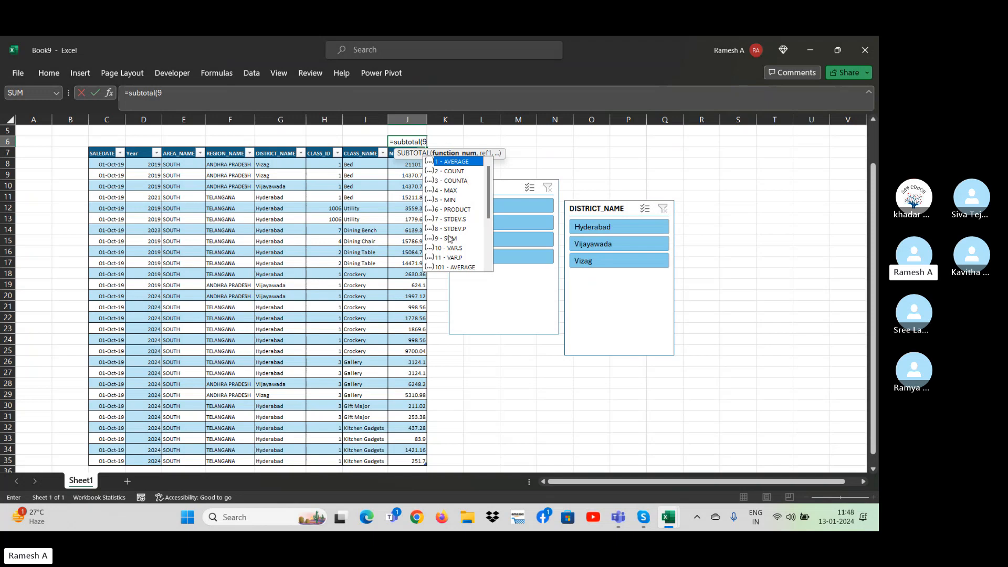
{"action": "type", "text": "9,"}
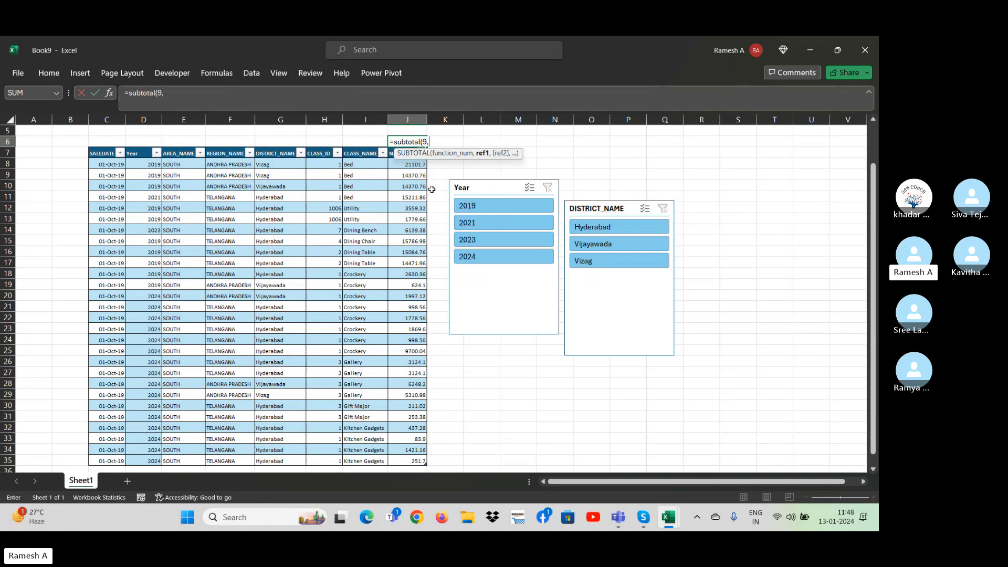
{"action": "left_click", "coordinate": [395, 166]}
{"action": "key", "text": "ctrl+shift+Down"}
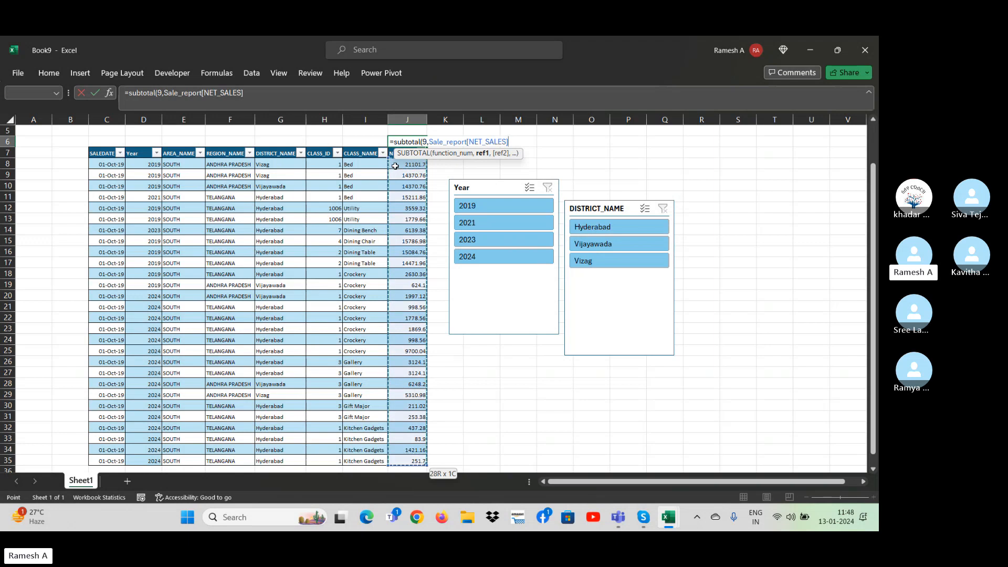
{"action": "key", "text": "Return"}
{"action": "key", "text": "Up"}
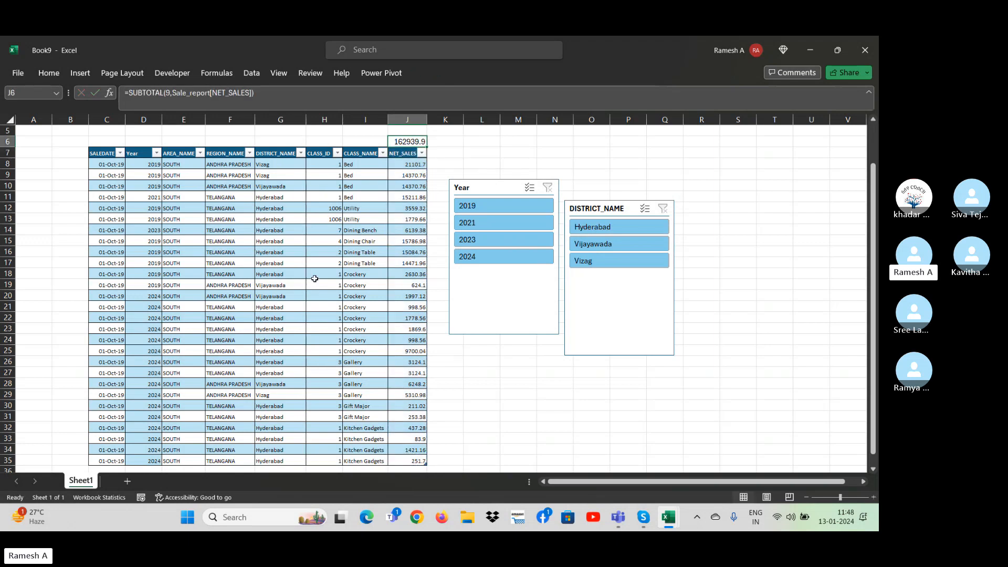
Filter the table by Year 2023, 2021 and finally 2019, and restrict DISTRICT_NAME to Hyderabad and Vijayawada with the slicers.
{"action": "left_click", "coordinate": [496, 243]}
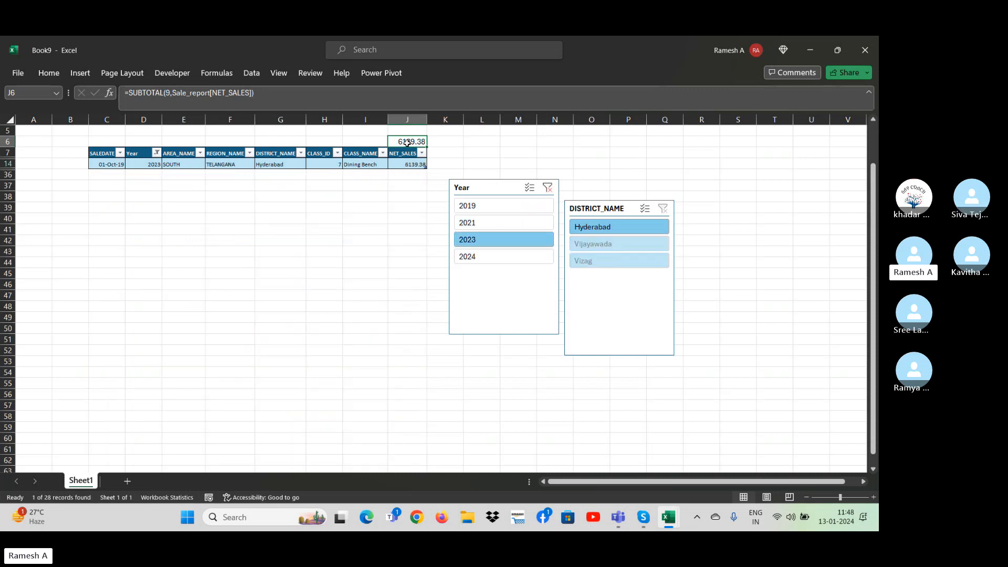
{"action": "left_click", "coordinate": [486, 224]}
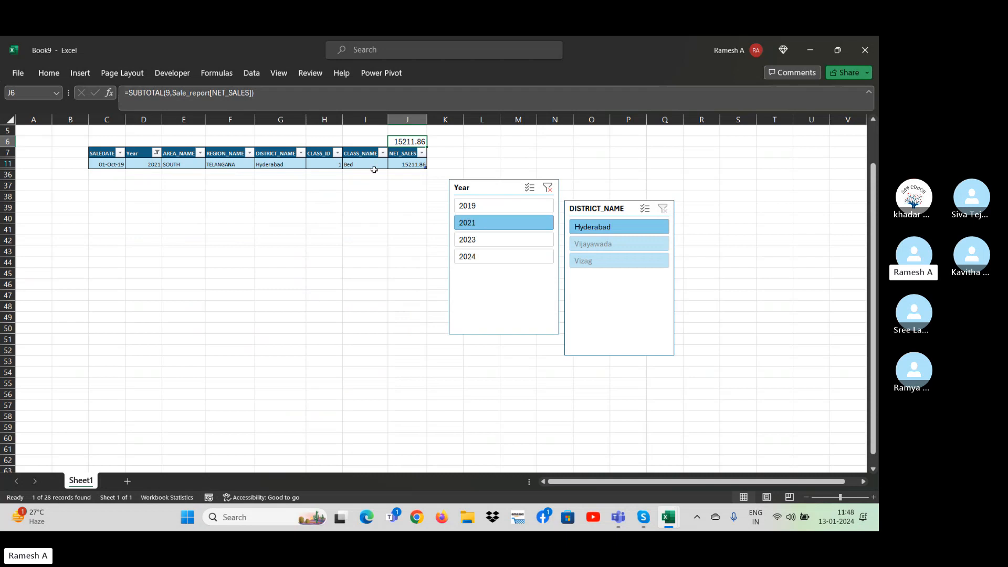
{"action": "left_click", "coordinate": [493, 206]}
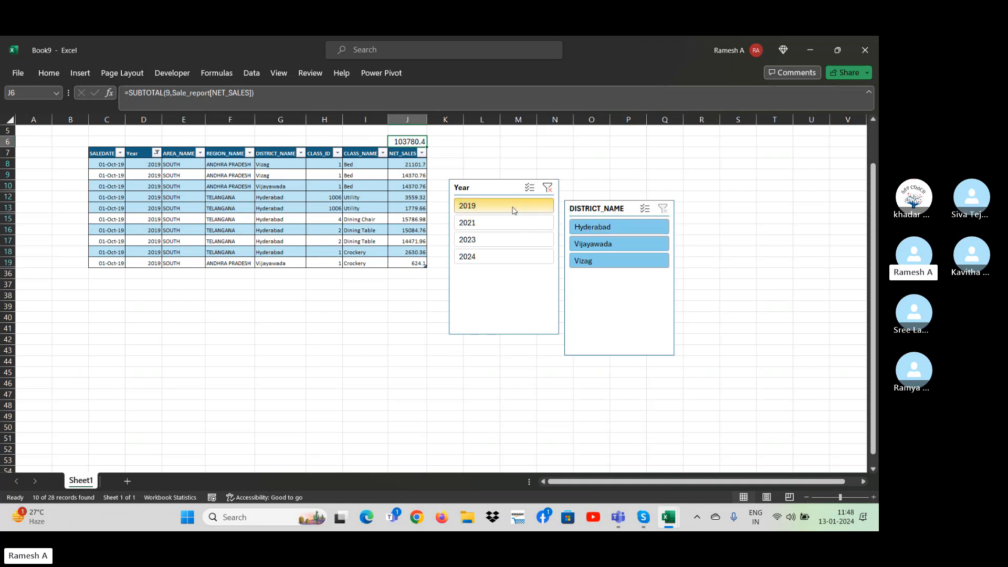
{"action": "left_click", "coordinate": [617, 231]}
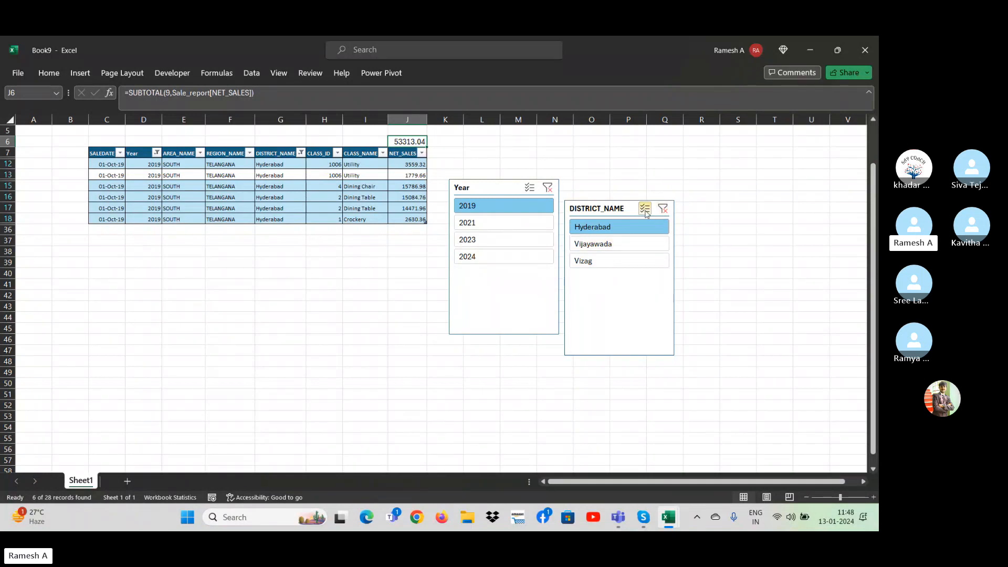
{"action": "left_click", "coordinate": [626, 251]}
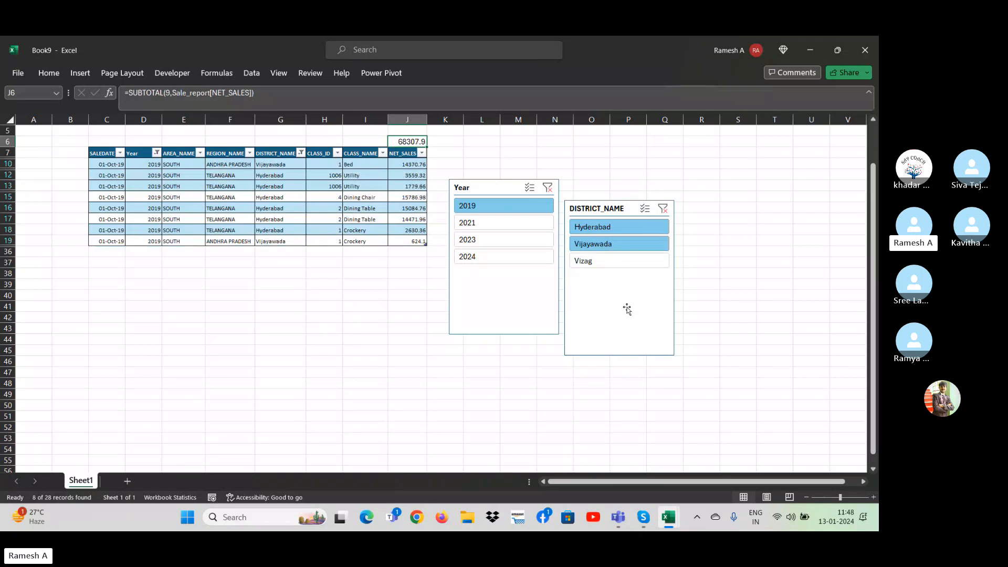
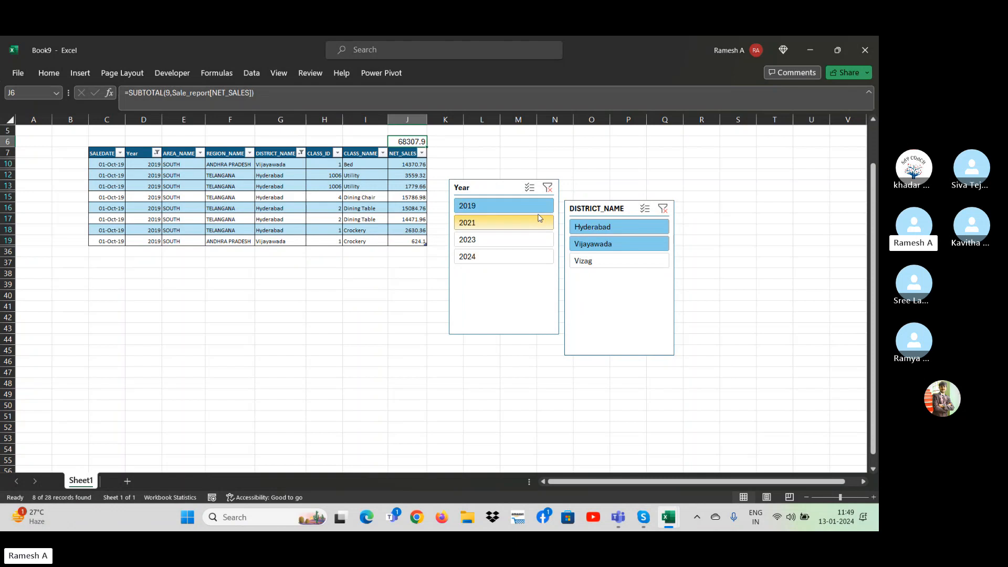
Clear the Year and DISTRICT_NAME filters and delete both slicers.
{"action": "left_click", "coordinate": [548, 188]}
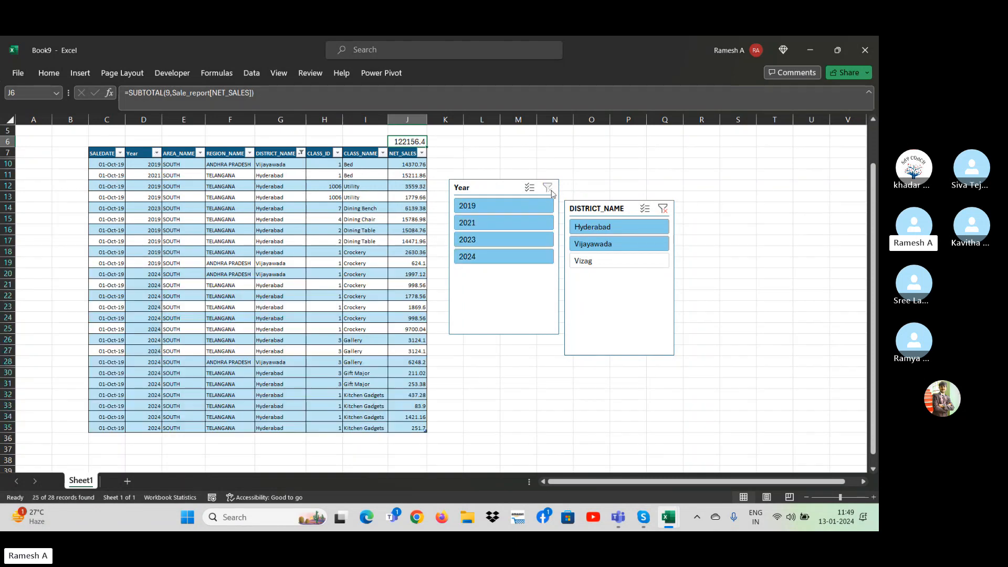
{"action": "left_click", "coordinate": [662, 211]}
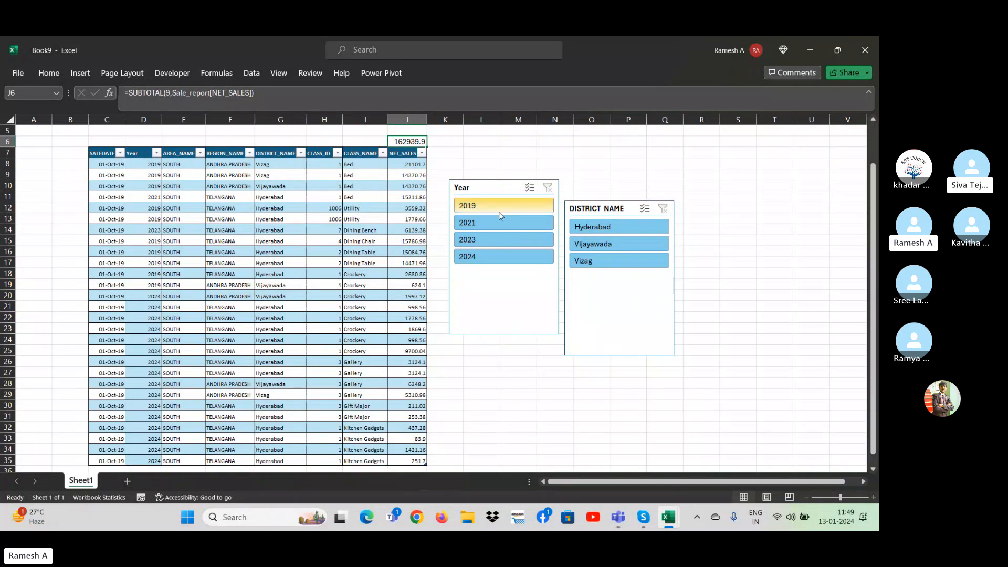
{"action": "left_click", "coordinate": [483, 192]}
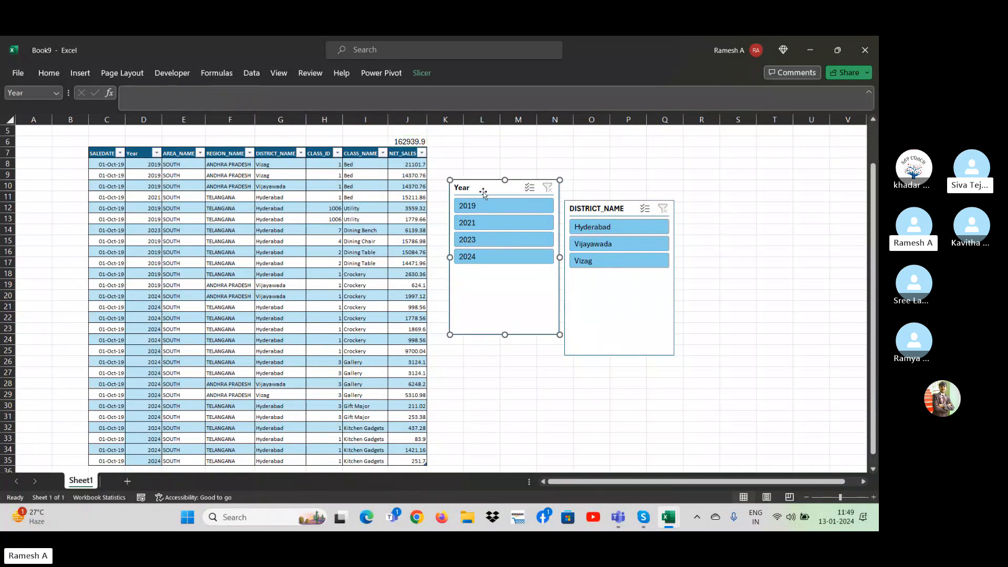
{"action": "key", "text": "Delete"}
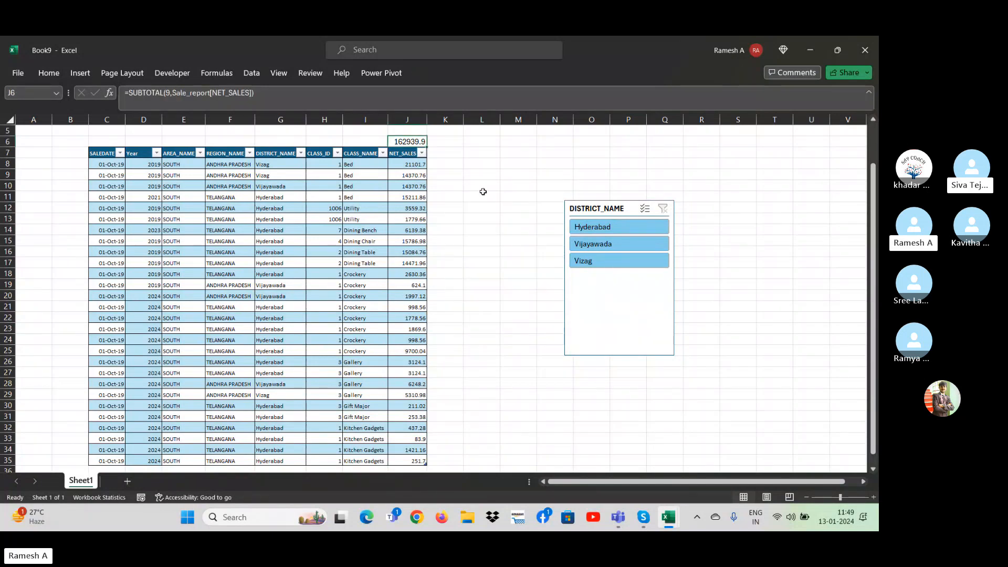
{"action": "left_click", "coordinate": [607, 215]}
{"action": "key", "text": "Delete"}
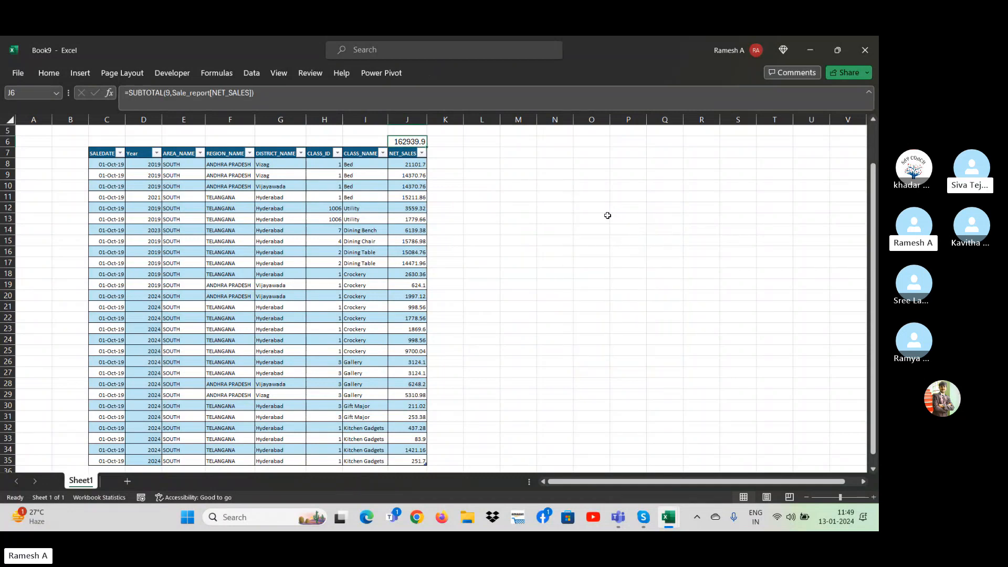
Start a PivotTable from a table or range, placed at cell O11 of the existing worksheet.
{"action": "key", "text": "Down"}
{"action": "key", "text": "Down"}
{"action": "key", "text": "Left"}
{"action": "key", "text": "Left"}
{"action": "key", "text": "Left"}
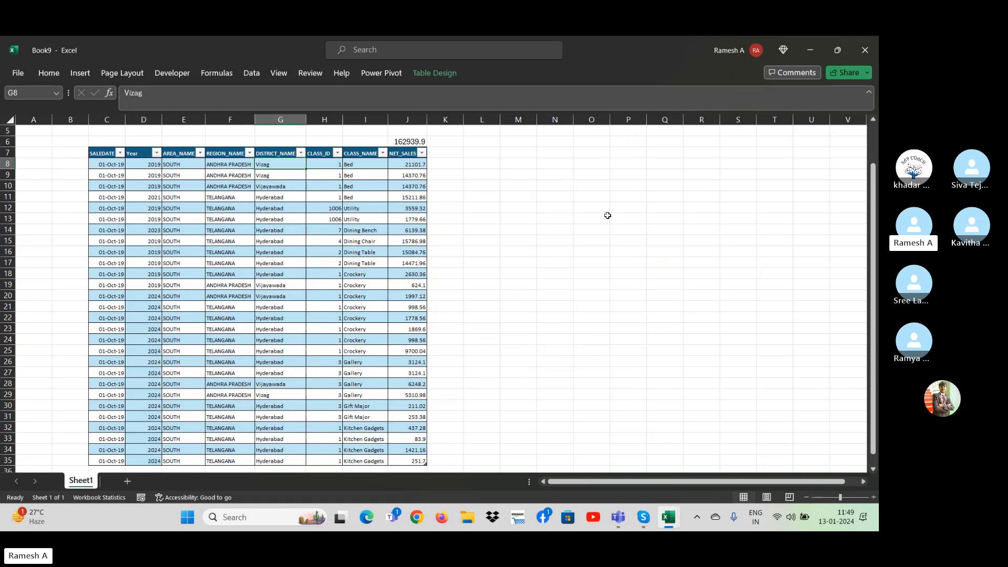
{"action": "key", "text": "Right"}
{"action": "key", "text": "Right"}
{"action": "key", "text": "Right"}
{"action": "key", "text": "Right"}
{"action": "key", "text": "Right"}
{"action": "key", "text": "Right"}
{"action": "key", "text": "Right"}
{"action": "key", "text": "Right"}
{"action": "key", "text": "Right"}
{"action": "key", "text": "Right"}
{"action": "key", "text": "Right"}
{"action": "key", "text": "Right"}
{"action": "key", "text": "Right"}
{"action": "key", "text": "Right"}
{"action": "key", "text": "Right"}
{"action": "key", "text": "Right"}
{"action": "key", "text": "Right"}
{"action": "key", "text": "Right"}
{"action": "key", "text": "Right"}
{"action": "key", "text": "Right"}
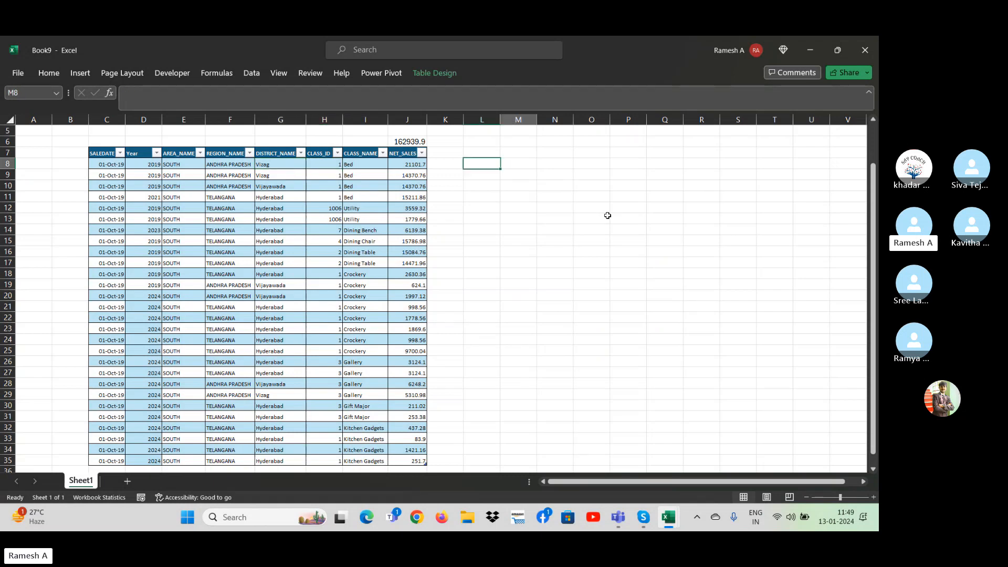
{"action": "key", "text": "Left"}
{"action": "key", "text": "Left"}
{"action": "key", "text": "Left"}
{"action": "key", "text": "Left"}
{"action": "key", "text": "Left"}
{"action": "key", "text": "Left"}
{"action": "key", "text": "Left"}
{"action": "key", "text": "Left"}
{"action": "key", "text": "Left"}
{"action": "key", "text": "Left"}
{"action": "key", "text": "Left"}
{"action": "key", "text": "Left"}
{"action": "key", "text": "Down"}
{"action": "key", "text": "Down"}
{"action": "key", "text": "Down"}
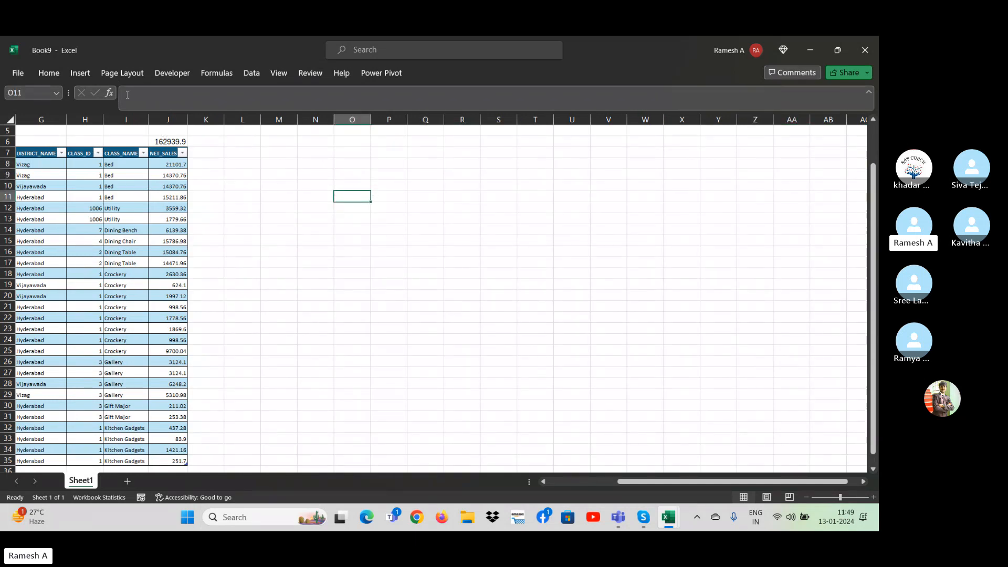
{"action": "left_click", "coordinate": [80, 73]}
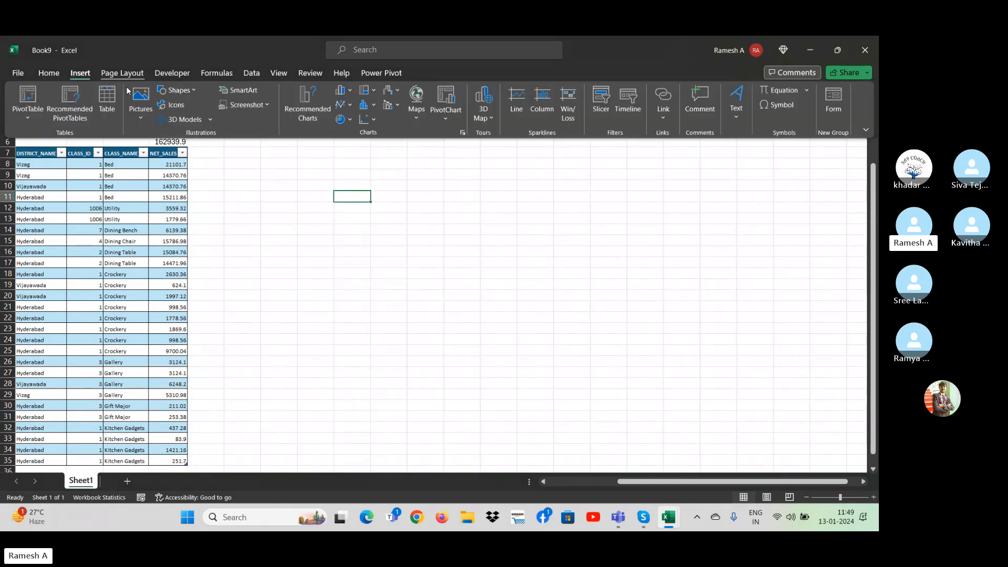
{"action": "left_click", "coordinate": [30, 120]}
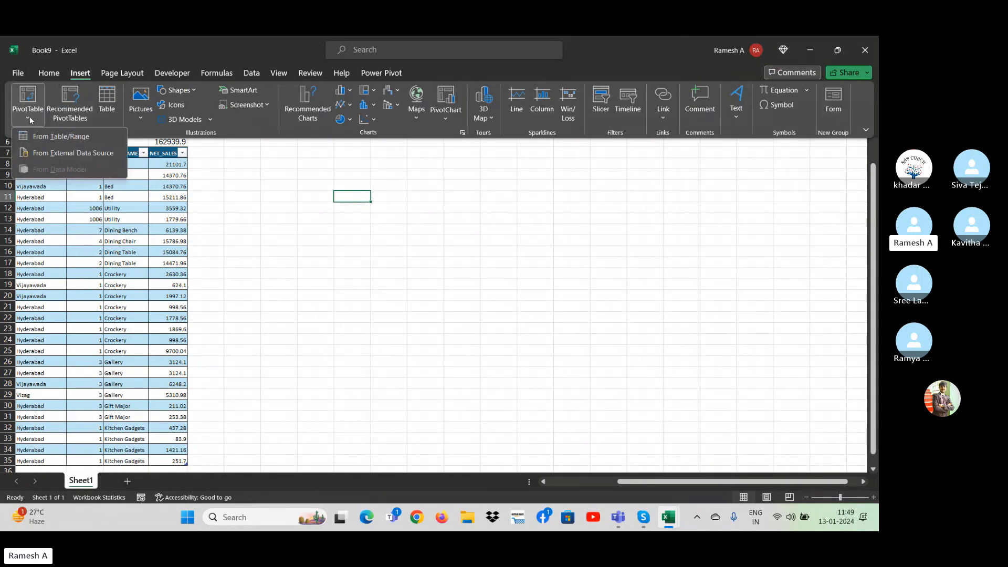
{"action": "left_click", "coordinate": [60, 137]}
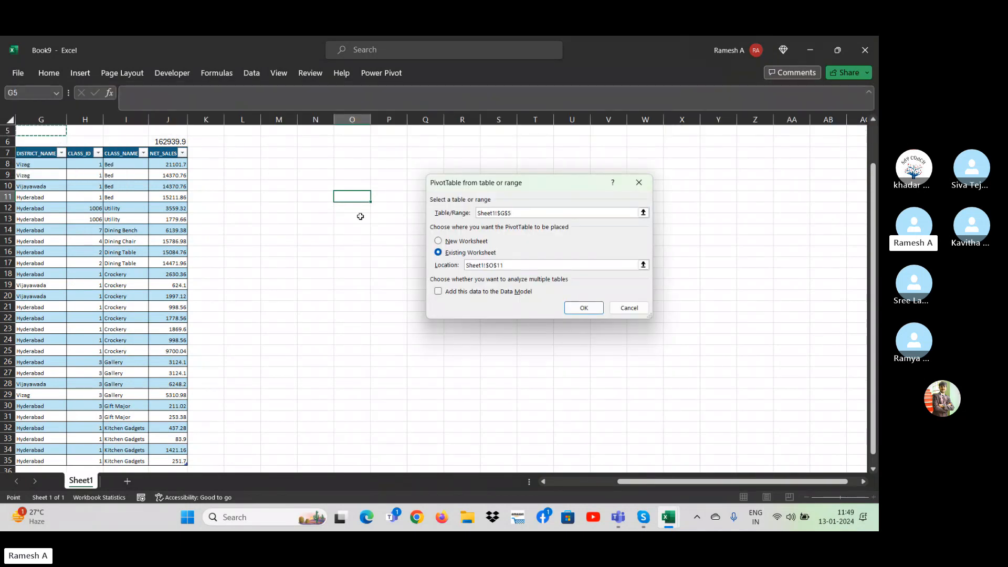
Select the whole sales table, from its SALEDATE header through the last NET_SALES row, as the PivotTable source.
{"action": "left_click", "coordinate": [155, 170]}
{"action": "key", "text": "ctrl+Up"}
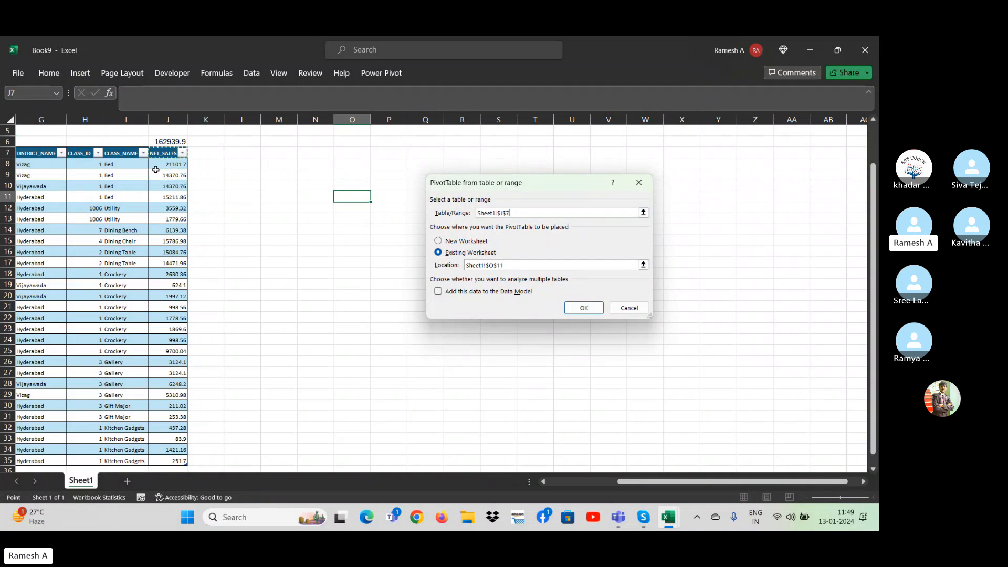
{"action": "key", "text": "ctrl+Left"}
{"action": "key", "text": "ctrl+shift+Right"}
{"action": "key", "text": "ctrl+shift+Down"}
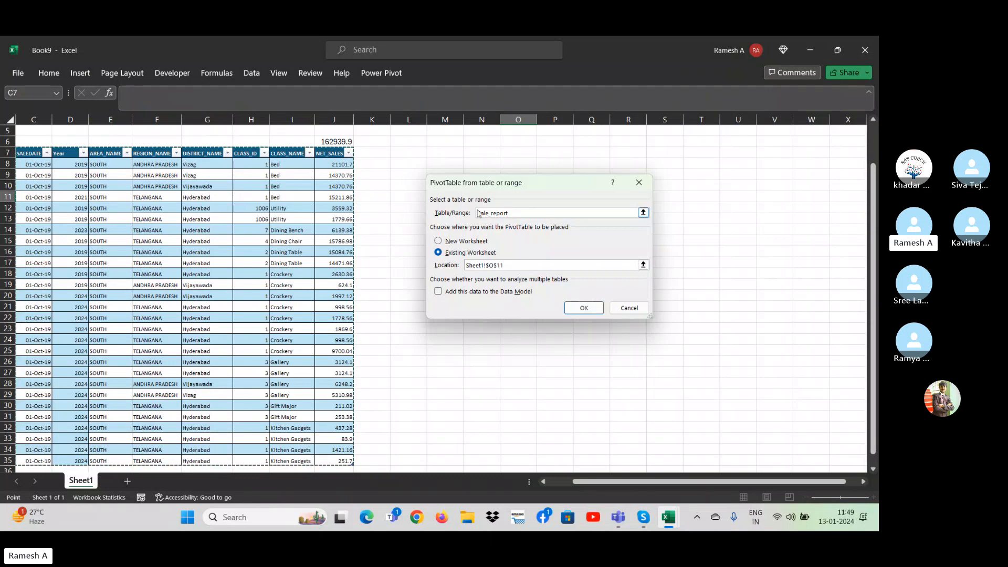
Replace the source entry with the table name sale_report and create the PivotTable.
{"action": "left_click", "coordinate": [451, 218]}
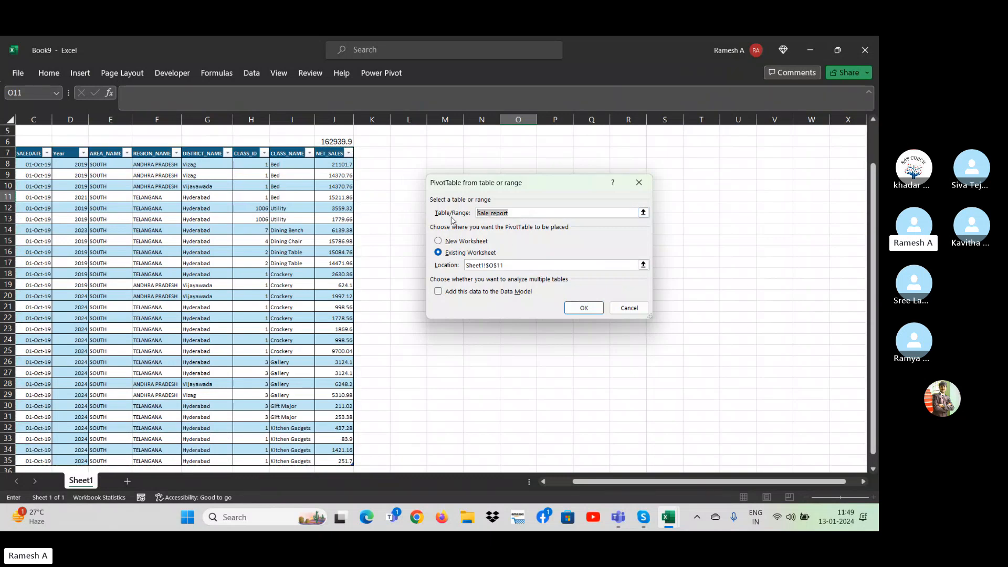
{"action": "key", "text": "BackSpace"}
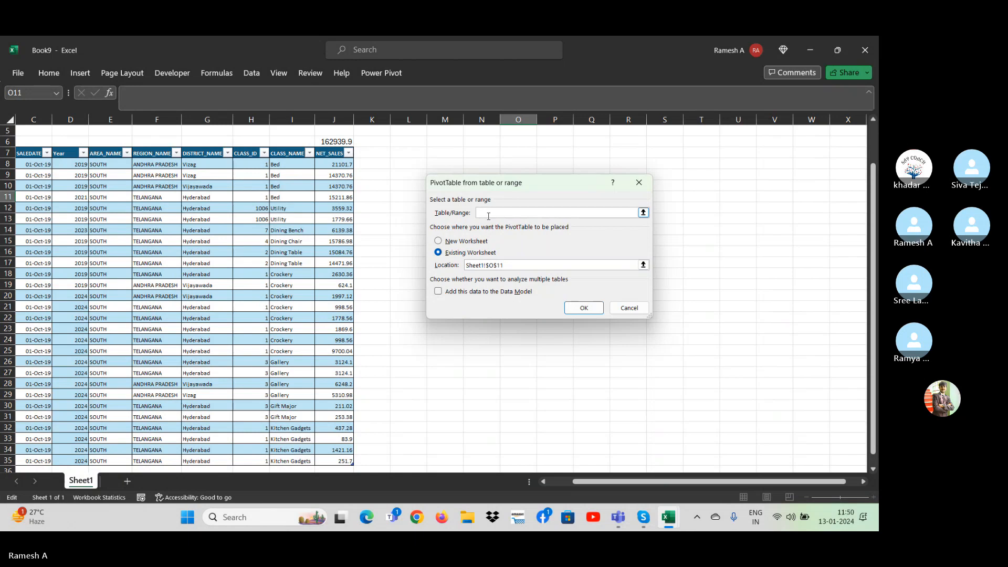
{"action": "key", "text": "XF86MonBrightnessUp"}
{"action": "type", "text": "sale_report"}
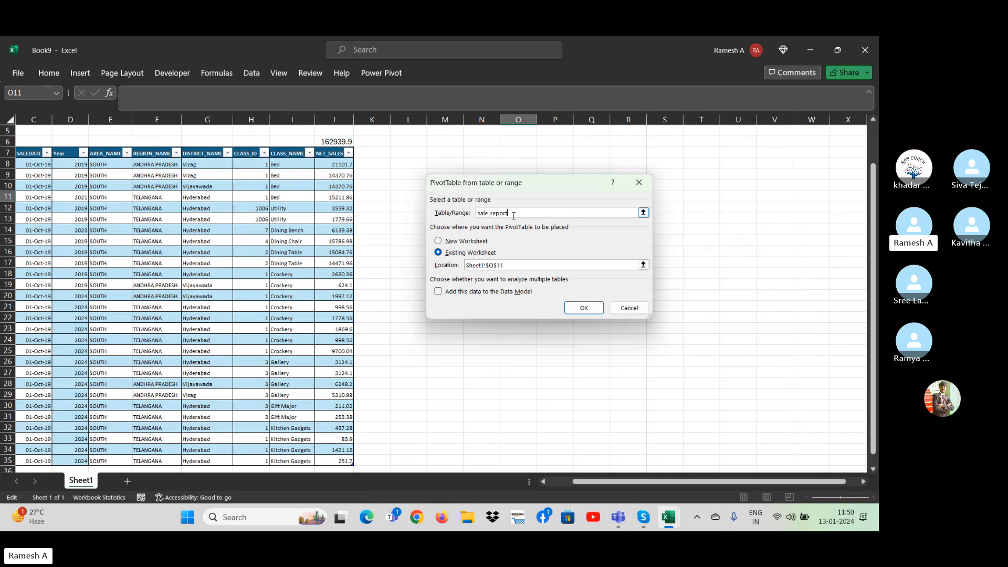
{"action": "key", "text": "Return"}
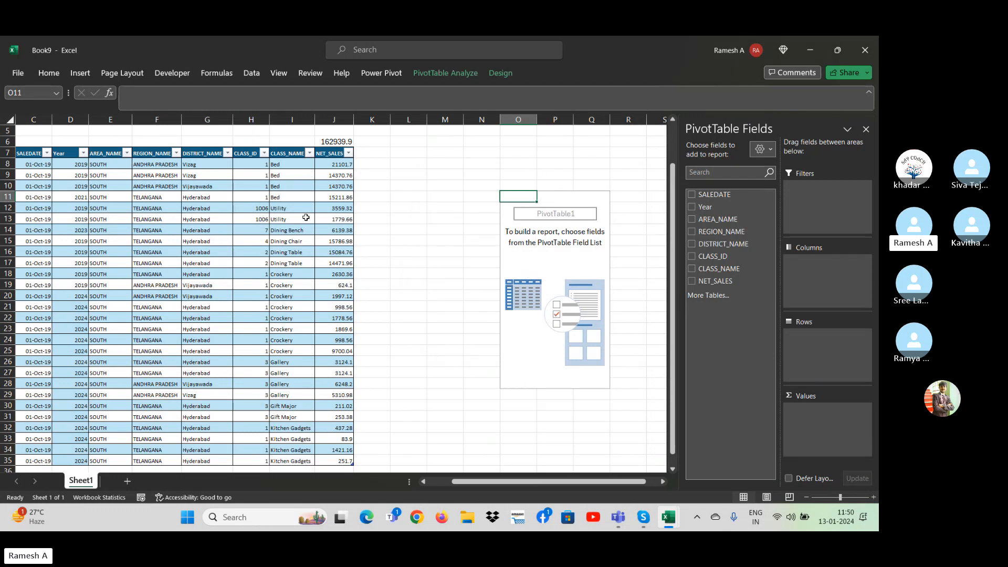
Hide the field list of the empty PivotTable.
{"action": "left_click_drag", "start_coordinate": [292, 219], "coordinate": [94, 175]}
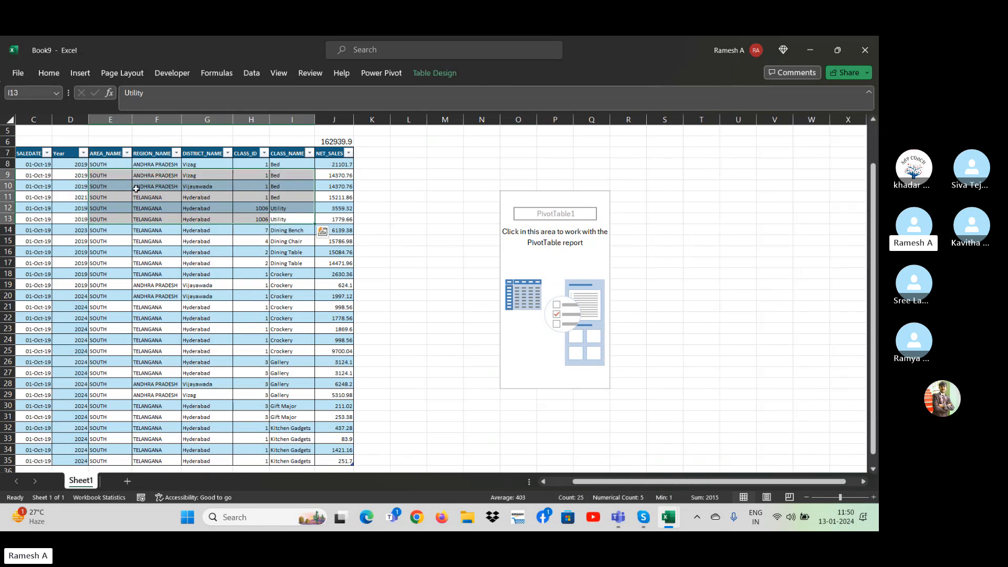
{"action": "left_click", "coordinate": [575, 249]}
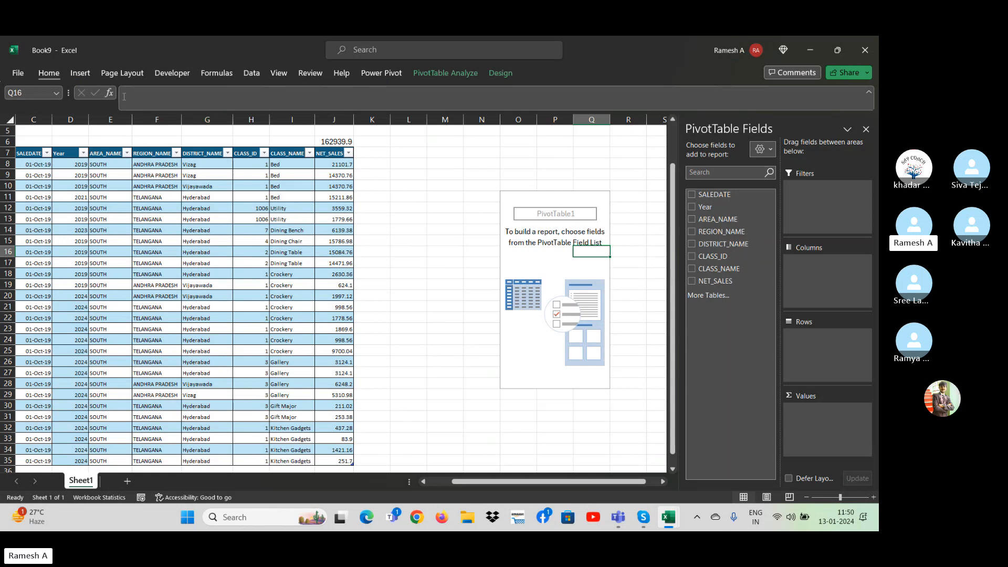
{"action": "left_click", "coordinate": [79, 73]}
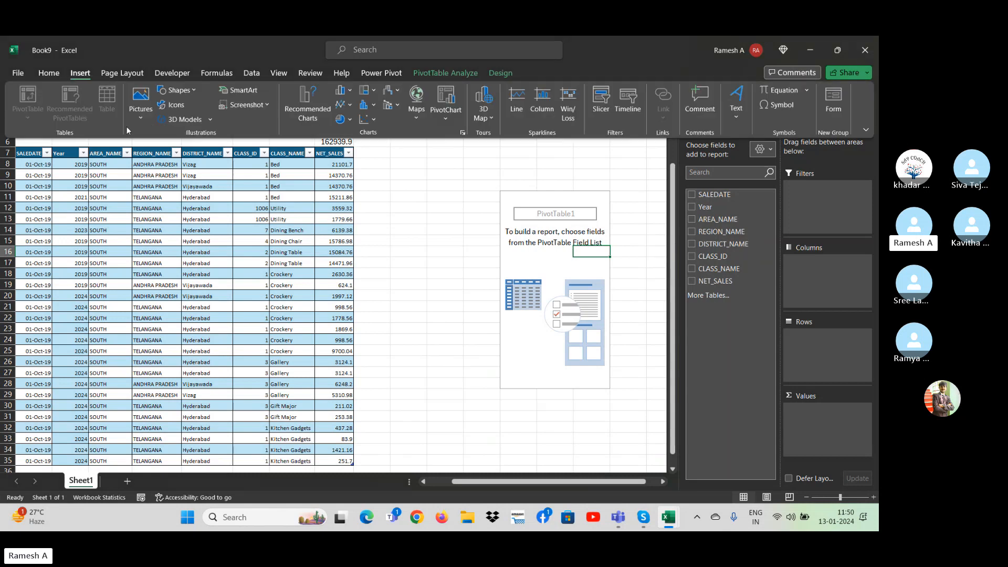
{"action": "left_click", "coordinate": [529, 232]}
{"action": "left_click", "coordinate": [870, 138]}
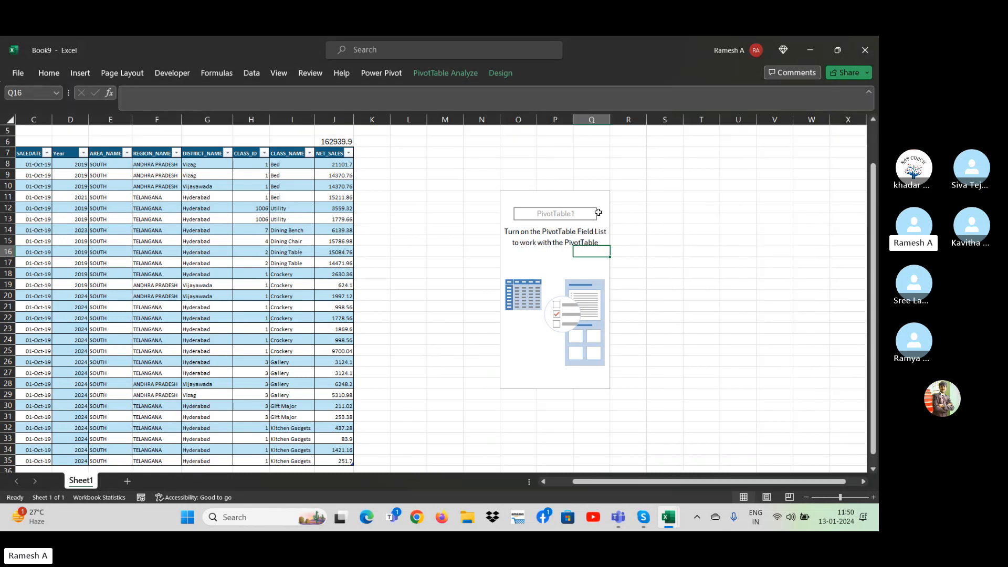
Delete cells O10:R30 to remove the empty PivotTable.
{"action": "left_click", "coordinate": [505, 186]}
{"action": "key", "text": "shift+Down"}
{"action": "key", "text": "shift+Down"}
{"action": "key", "text": "shift+Down"}
{"action": "key", "text": "shift+Down"}
{"action": "key", "text": "shift+Down"}
{"action": "key", "text": "shift+Down"}
{"action": "key", "text": "shift+Down"}
{"action": "key", "text": "shift+Down"}
{"action": "key", "text": "shift+Down"}
{"action": "key", "text": "shift+Down"}
{"action": "key", "text": "shift+Down"}
{"action": "key", "text": "shift+Down"}
{"action": "key", "text": "shift+Down"}
{"action": "key", "text": "shift+Down"}
{"action": "key", "text": "shift+Down"}
{"action": "key", "text": "shift+Down"}
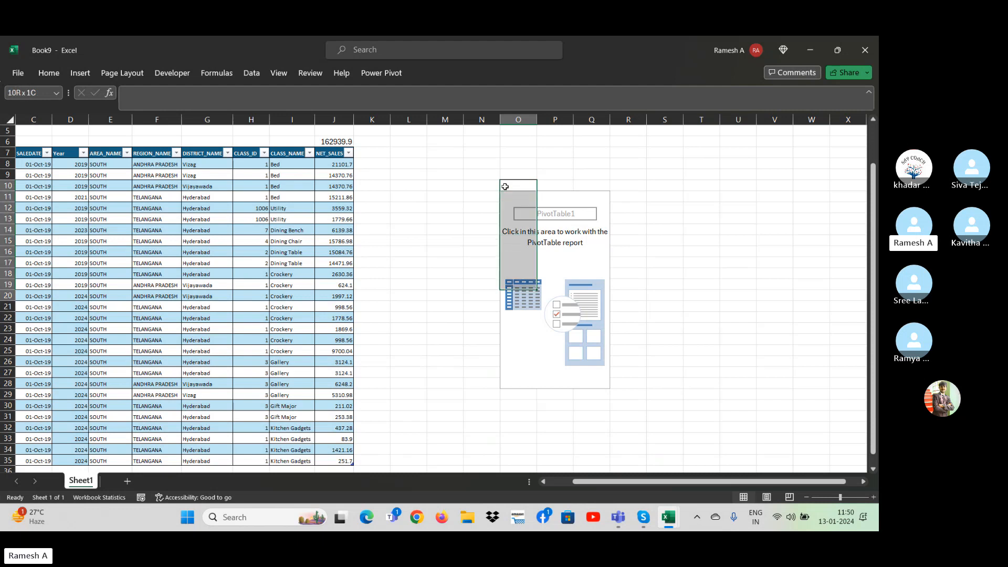
{"action": "key", "text": "shift+Right"}
{"action": "key", "text": "shift+Right"}
{"action": "key", "text": "shift+Right"}
{"action": "key", "text": "shift+Down"}
{"action": "key", "text": "shift+Down"}
{"action": "key", "text": "shift+Down"}
{"action": "key", "text": "shift+Down"}
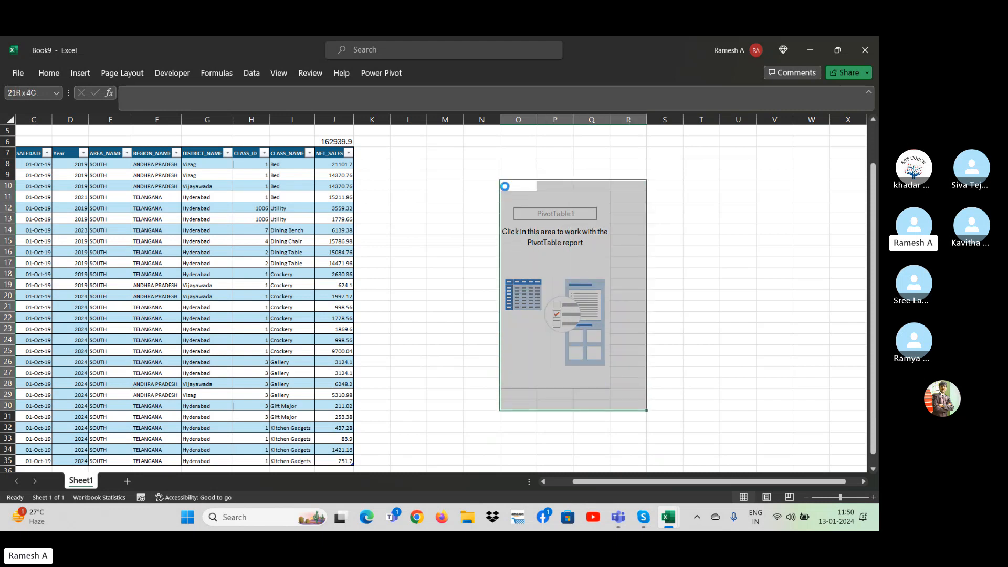
{"action": "key", "text": "ctrl+minus"}
{"action": "key", "text": "Return"}
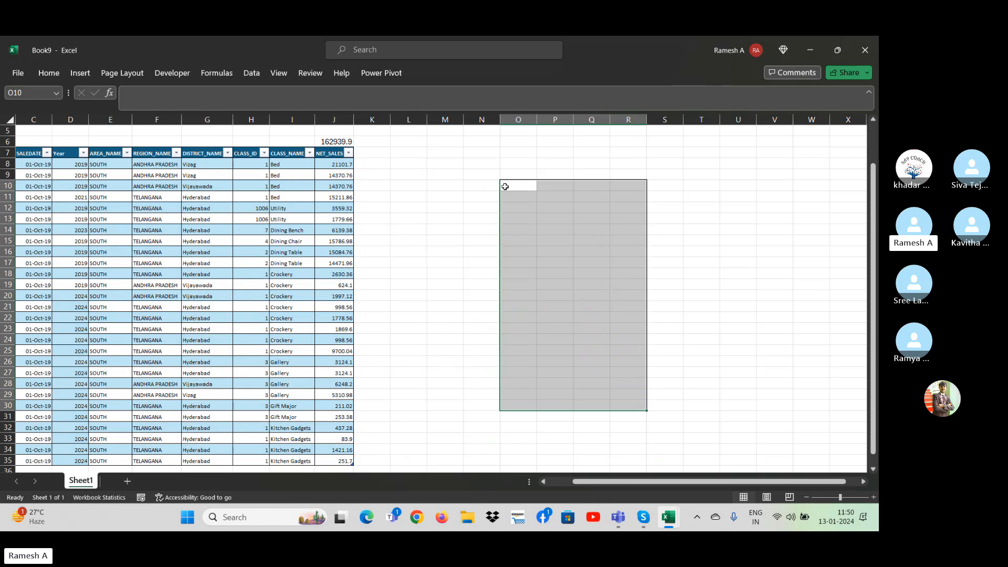
Insert a PivotTable based on the full Sale_report table at cell O10 of the existing worksheet.
{"action": "left_click", "coordinate": [505, 187]}
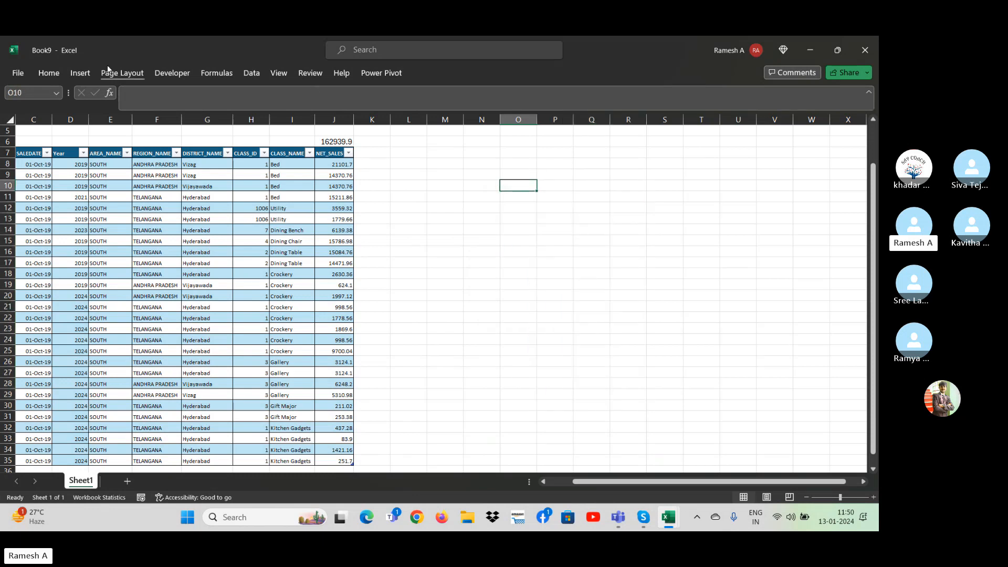
{"action": "left_click", "coordinate": [80, 73]}
{"action": "left_click", "coordinate": [27, 110]}
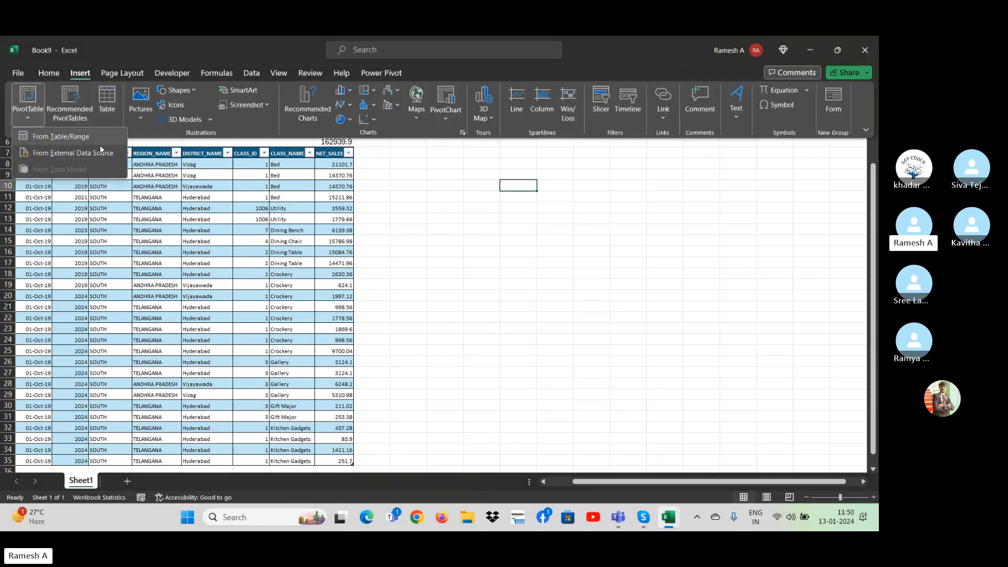
{"action": "left_click", "coordinate": [70, 142]}
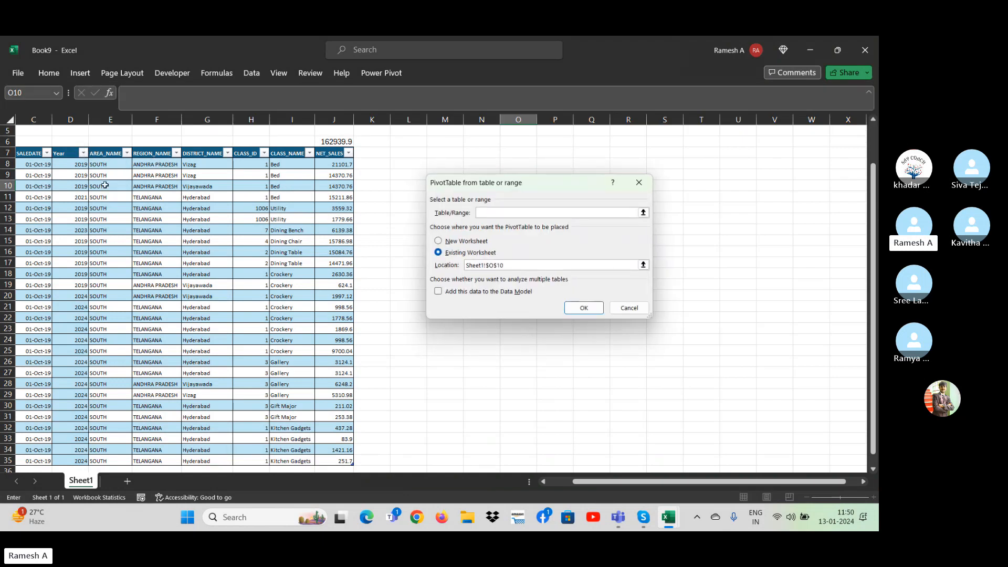
{"action": "left_click", "coordinate": [28, 160]}
{"action": "left_click", "coordinate": [28, 158]}
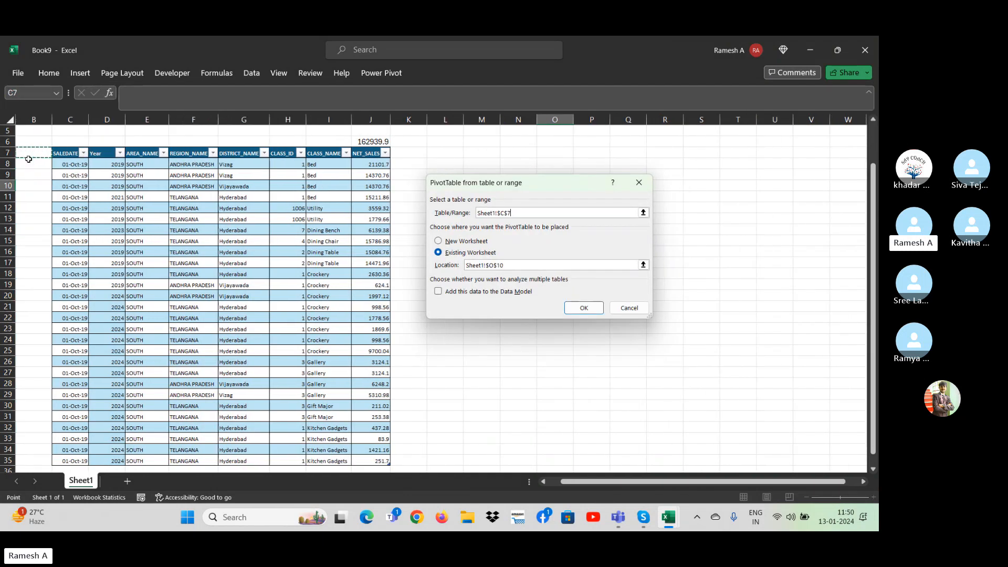
{"action": "key", "text": "ctrl+shift+Right"}
{"action": "key", "text": "ctrl+shift+Down"}
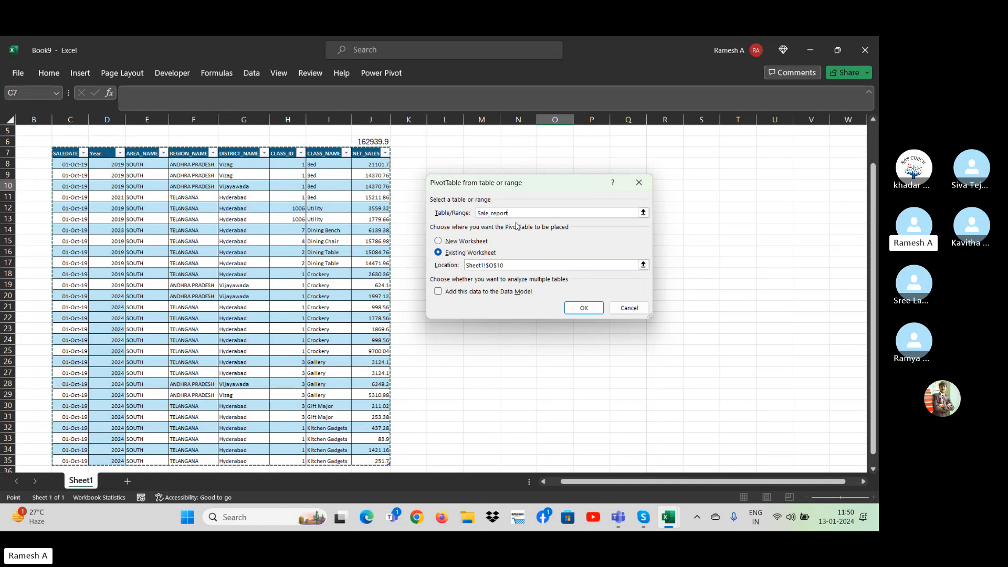
{"action": "left_click", "coordinate": [593, 306]}
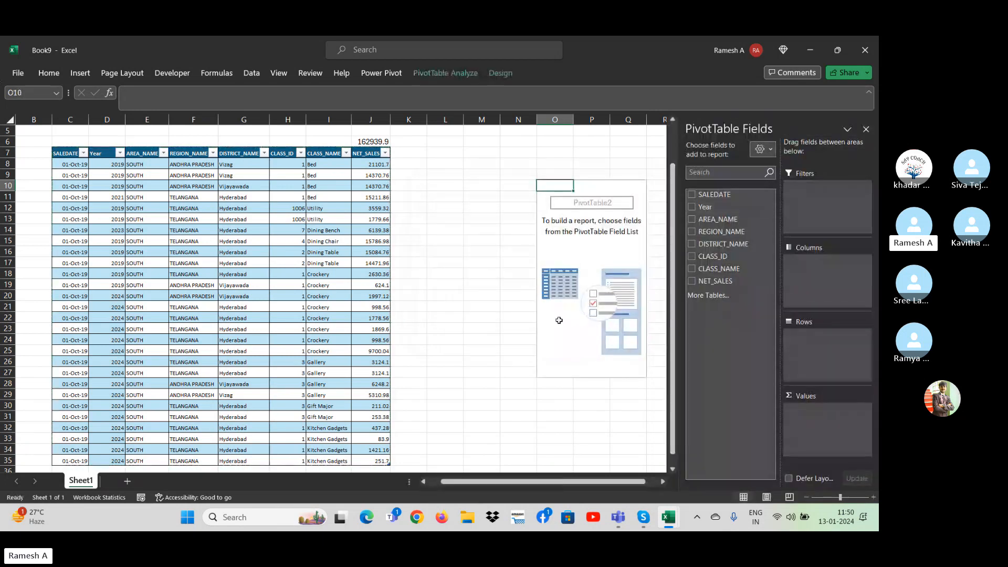
{"action": "left_click", "coordinate": [567, 434]}
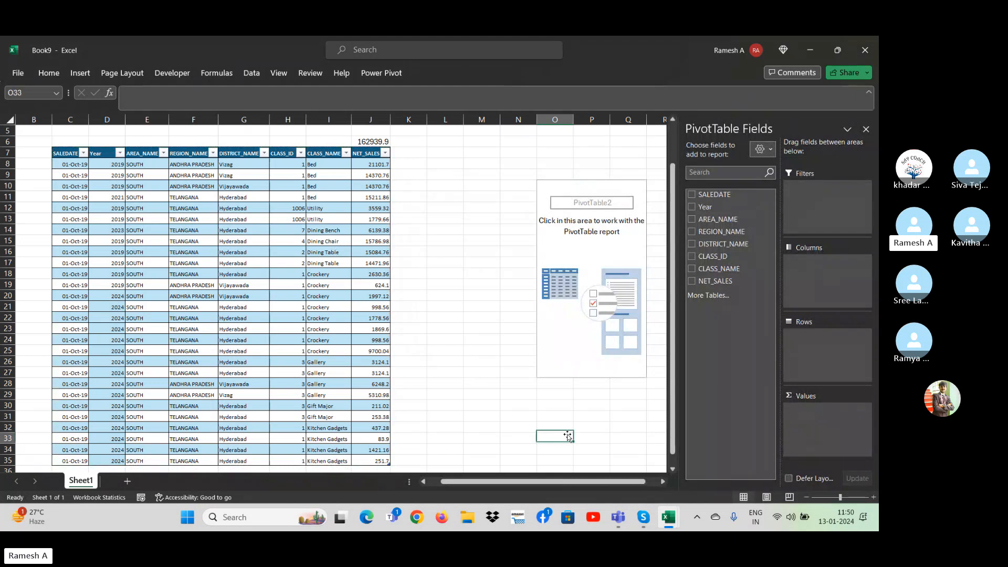
{"action": "key", "text": "Right"}
{"action": "key", "text": "Right"}
{"action": "key", "text": "Right"}
{"action": "key", "text": "Right"}
{"action": "key", "text": "Right"}
{"action": "key", "text": "Right"}
{"action": "key", "text": "Right"}
{"action": "key", "text": "Right"}
{"action": "key", "text": "Right"}
{"action": "key", "text": "Right"}
{"action": "key", "text": "Right"}
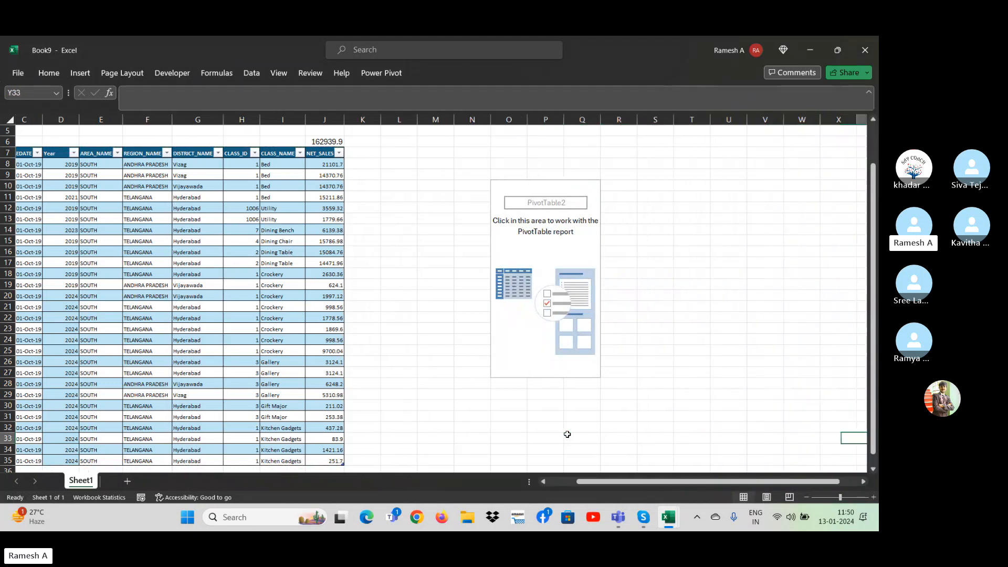
Build the PivotTable with DISTRICT_NAME as rows and the sum of NET_SALES as values.
{"action": "left_click", "coordinate": [481, 252]}
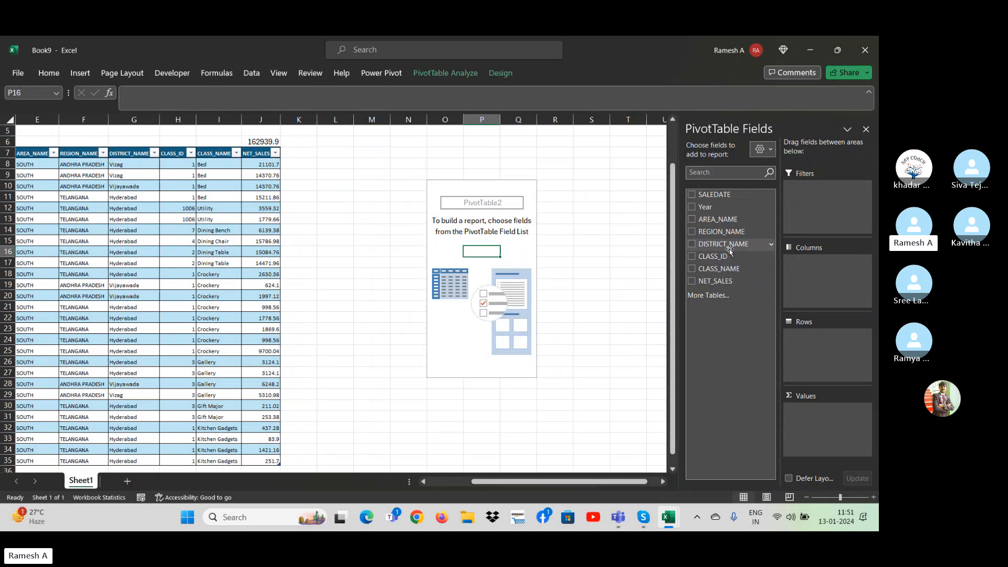
{"action": "left_click_drag", "start_coordinate": [724, 244], "coordinate": [818, 364]}
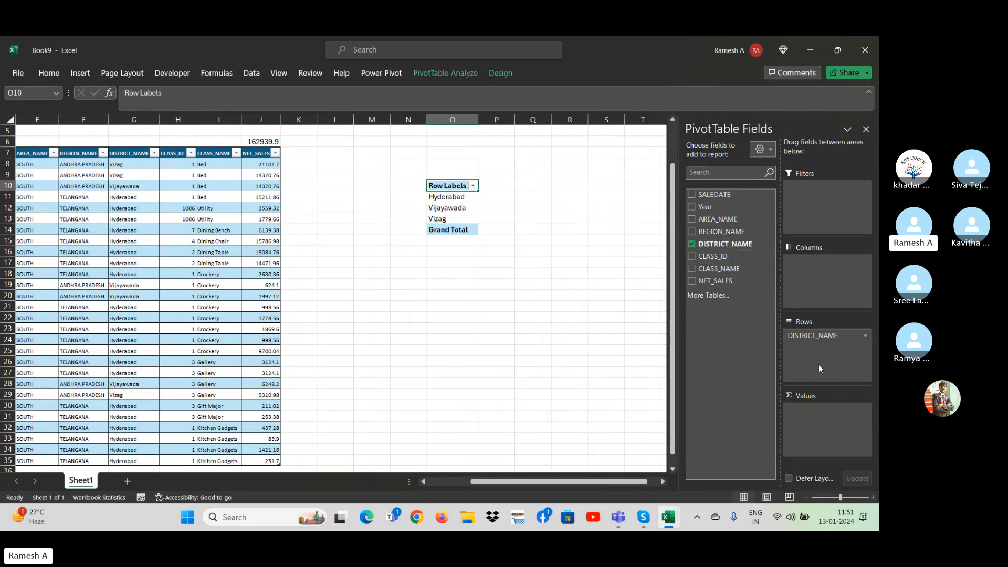
{"action": "left_click_drag", "start_coordinate": [715, 281], "coordinate": [836, 435]}
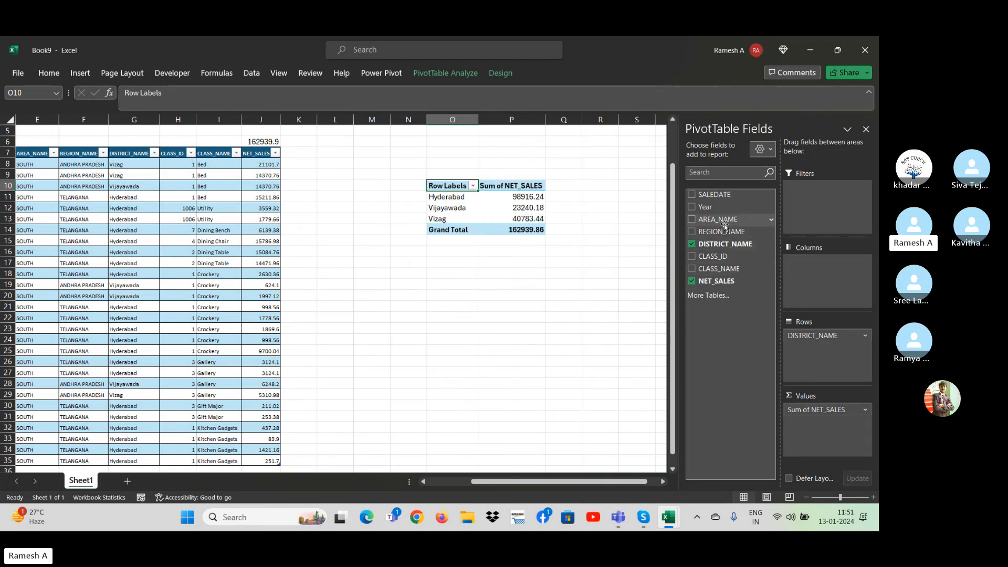
Add the Year field to the PivotTable as columns.
{"action": "left_click_drag", "start_coordinate": [723, 224], "coordinate": [726, 349]}
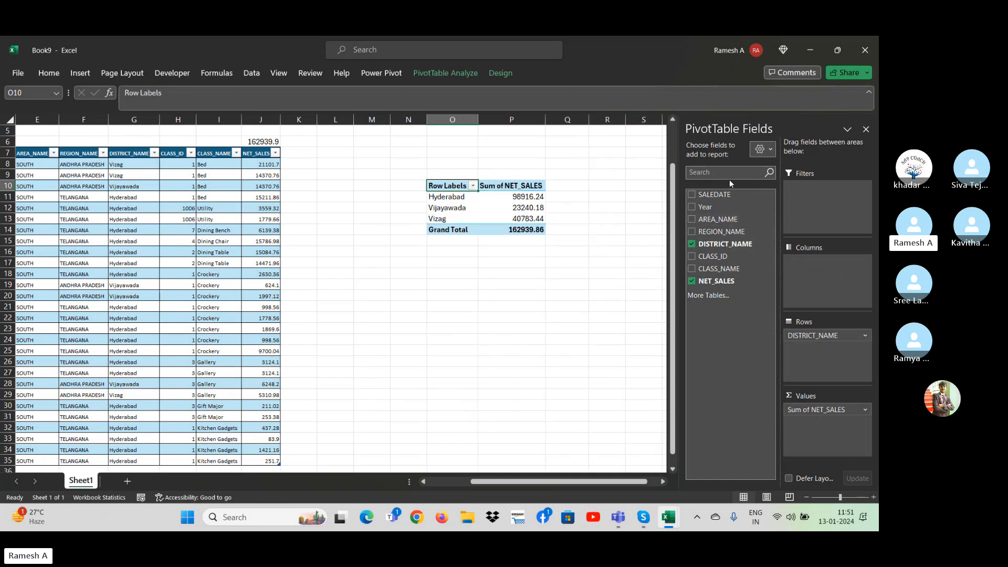
{"action": "left_click_drag", "start_coordinate": [717, 209], "coordinate": [823, 286]}
{"action": "left_click", "coordinate": [574, 325]}
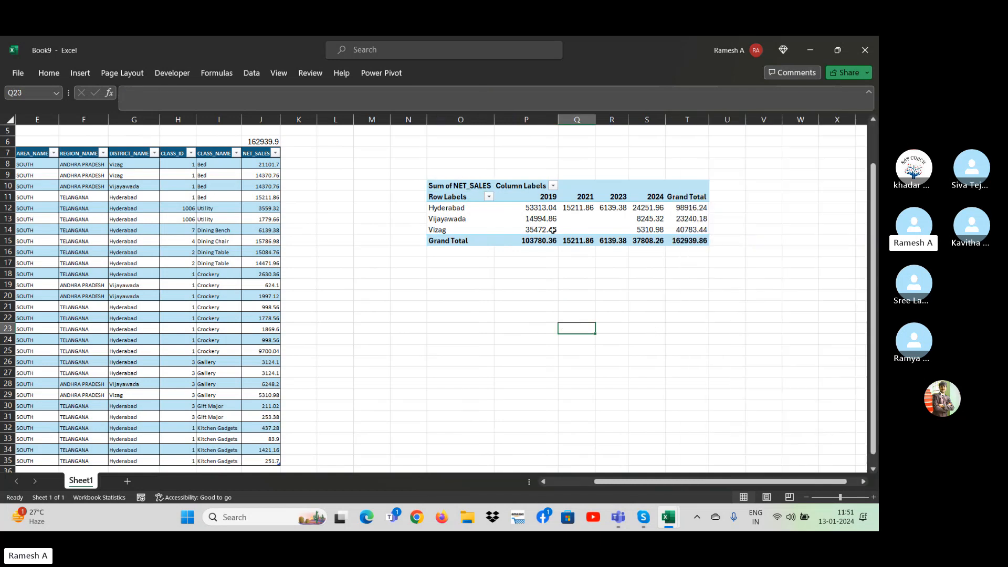
Add the SALEDATE field to the PivotTable rows beneath DISTRICT_NAME.
{"action": "left_click", "coordinate": [526, 217]}
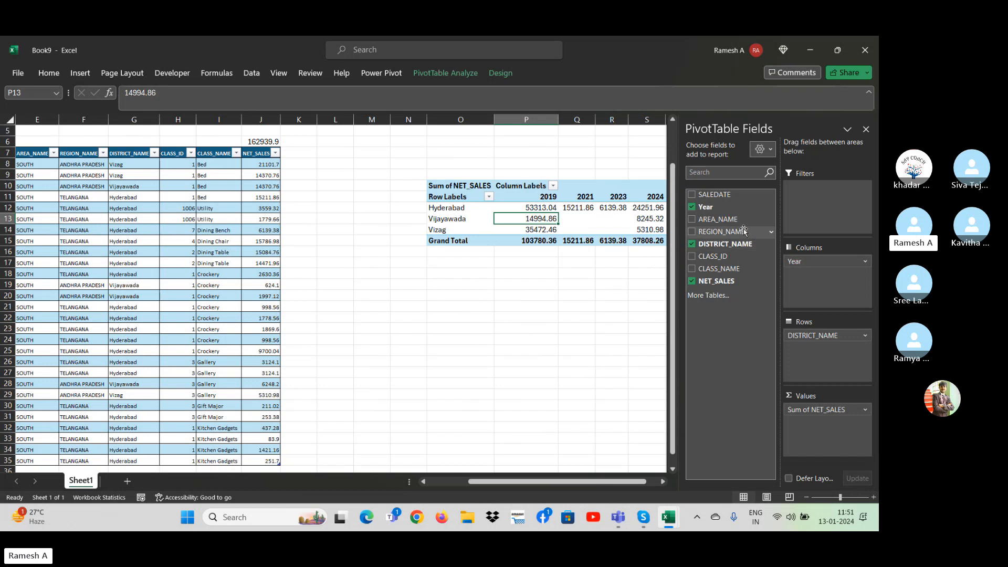
{"action": "left_click_drag", "start_coordinate": [718, 218], "coordinate": [719, 357]}
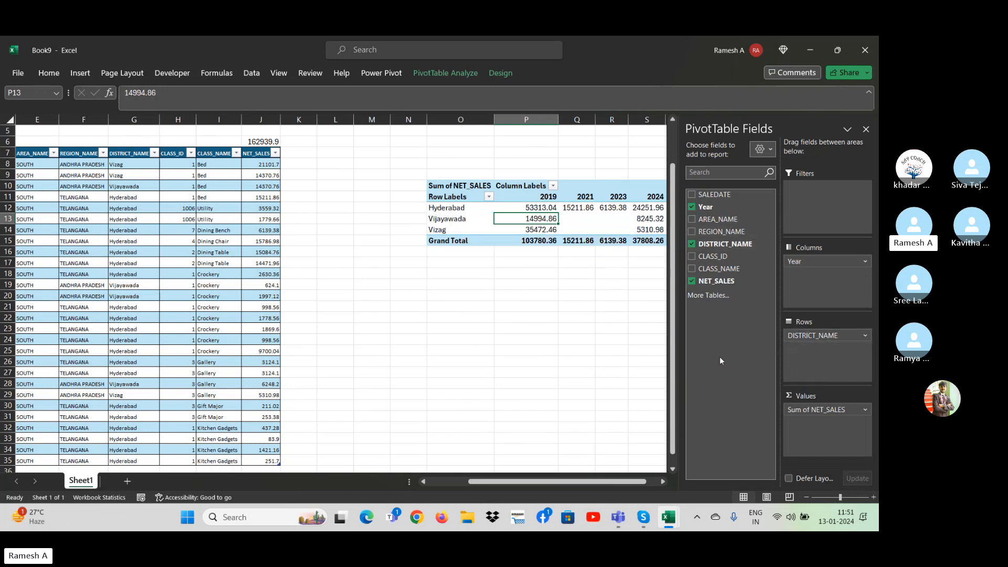
{"action": "left_click_drag", "start_coordinate": [718, 231], "coordinate": [726, 355]}
{"action": "left_click_drag", "start_coordinate": [715, 193], "coordinate": [811, 353]}
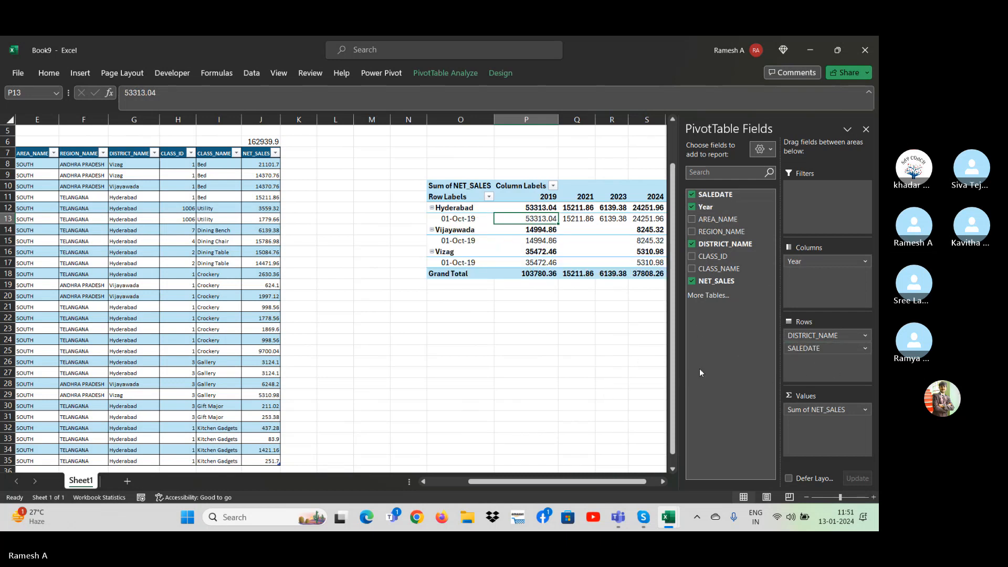
{"action": "left_click", "coordinate": [617, 351]}
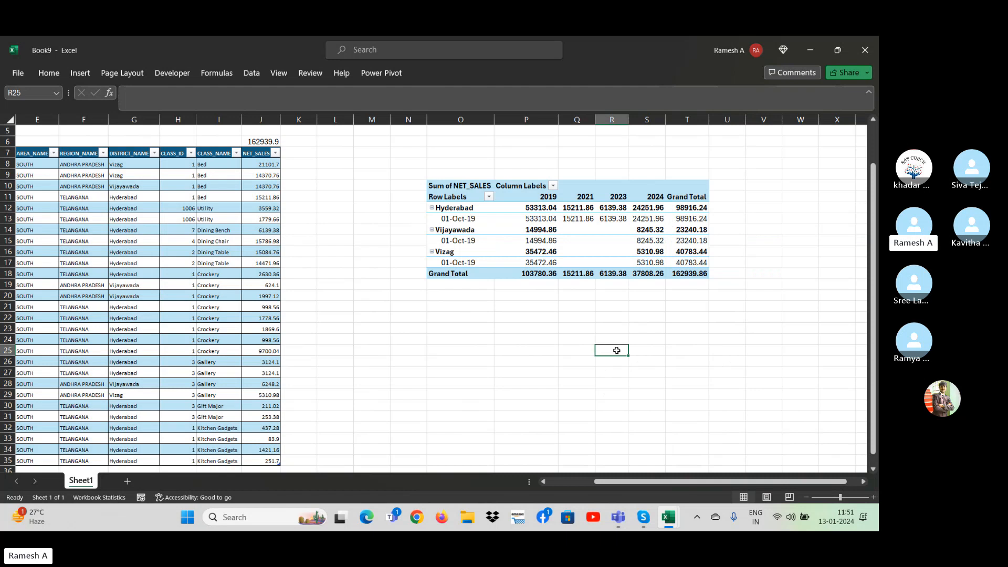
{"action": "key", "text": "ctrl+Up"}
{"action": "key", "text": "Up"}
{"action": "key", "text": "Right"}
{"action": "key", "text": "Right"}
{"action": "key", "text": "Right"}
{"action": "key", "text": "Right"}
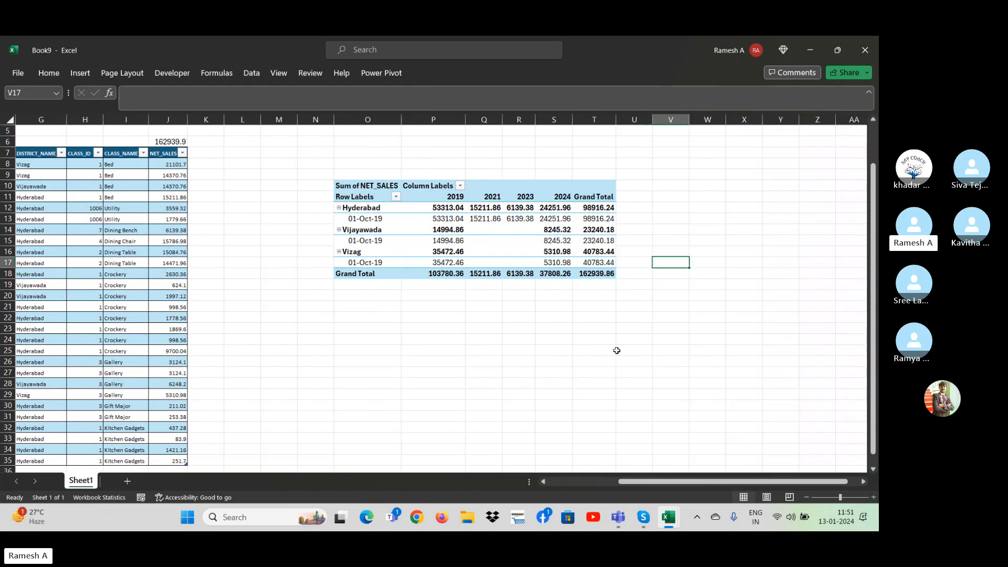
{"action": "key", "text": "Right"}
{"action": "key", "text": "Right"}
{"action": "key", "text": "Right"}
{"action": "key", "text": "Right"}
{"action": "key", "text": "Right"}
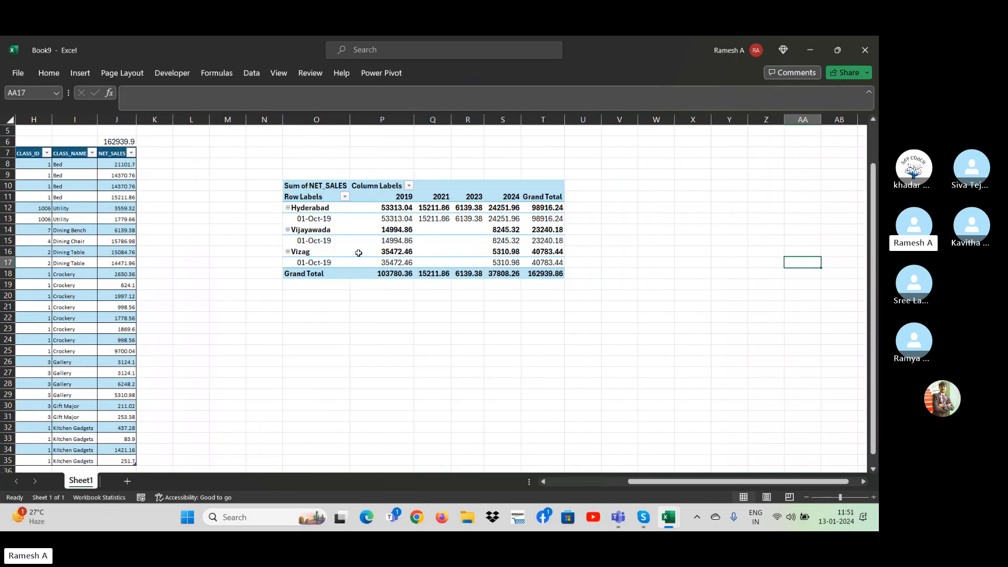
{"action": "left_click", "coordinate": [414, 325]}
Insert slicers for Year, AREA_NAME and DISTRICT_NAME on the PivotTable.
{"action": "left_click", "coordinate": [425, 272]}
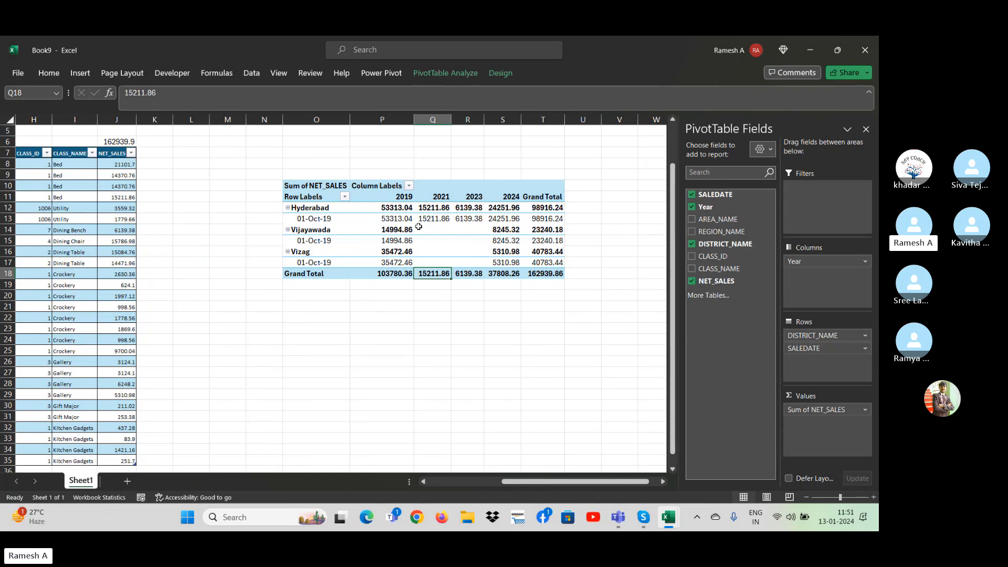
{"action": "left_click", "coordinate": [433, 242]}
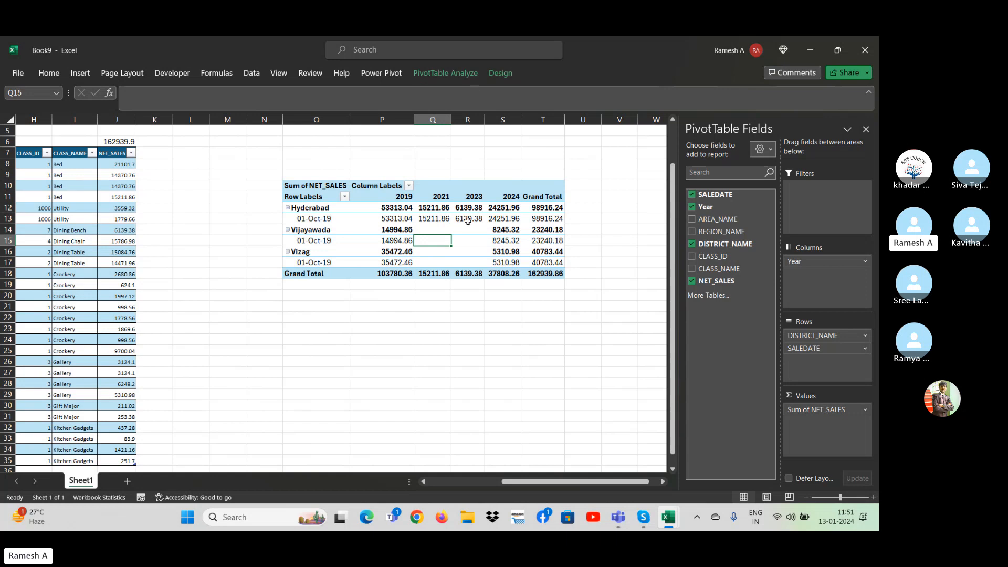
{"action": "left_click", "coordinate": [444, 74]}
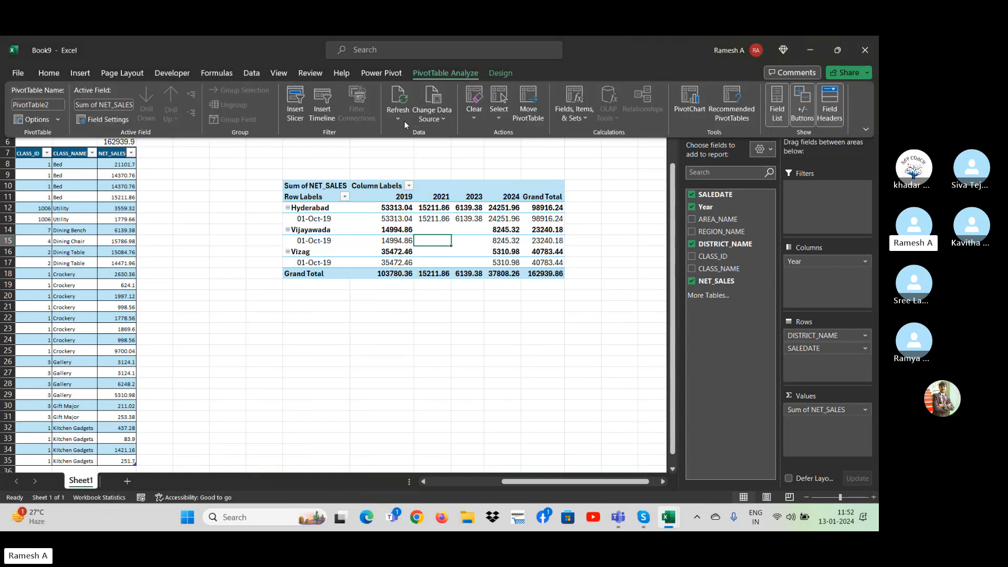
{"action": "left_click", "coordinate": [295, 106]}
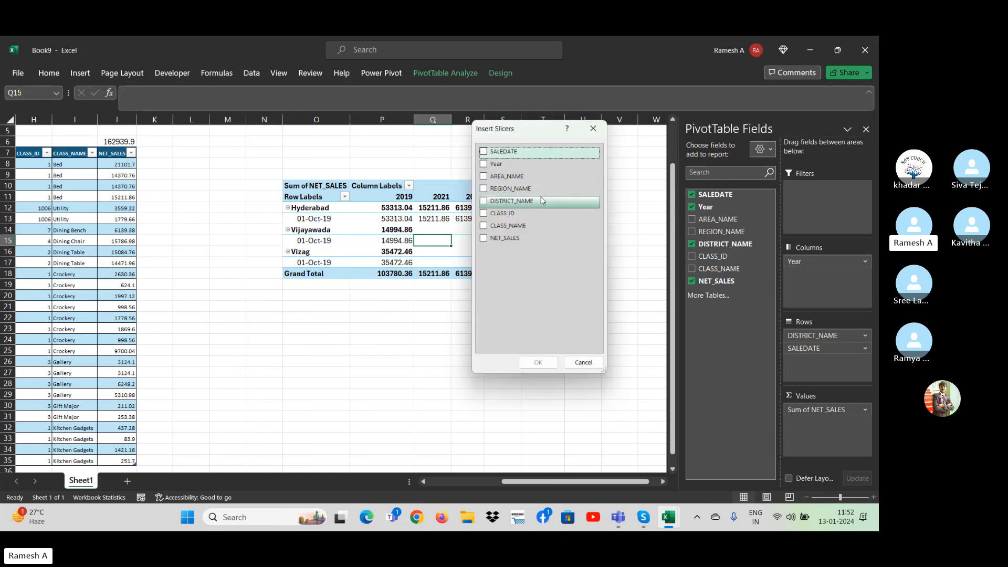
{"action": "left_click", "coordinate": [484, 175]}
{"action": "left_click", "coordinate": [483, 164]}
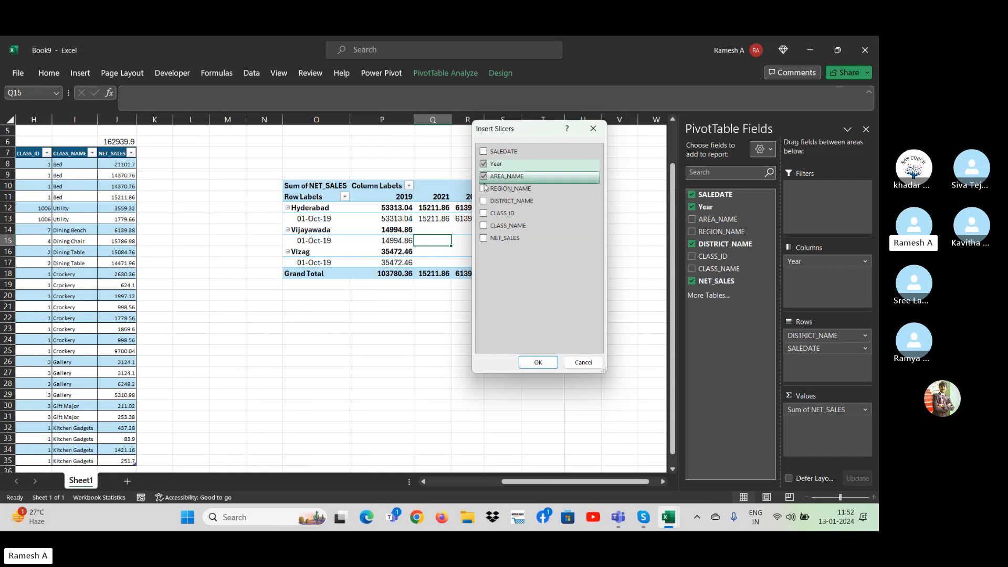
{"action": "left_click", "coordinate": [484, 201]}
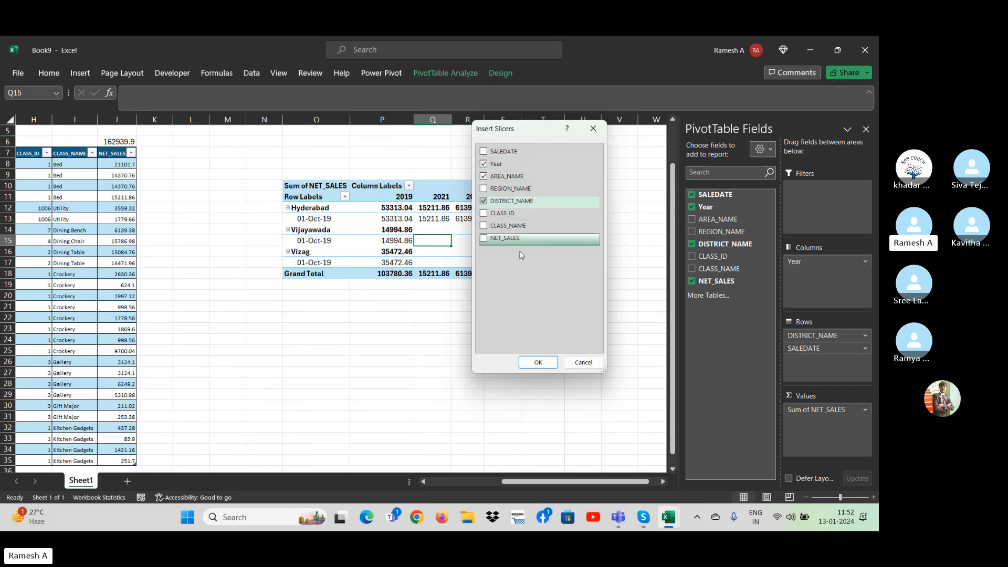
{"action": "left_click", "coordinate": [537, 362]}
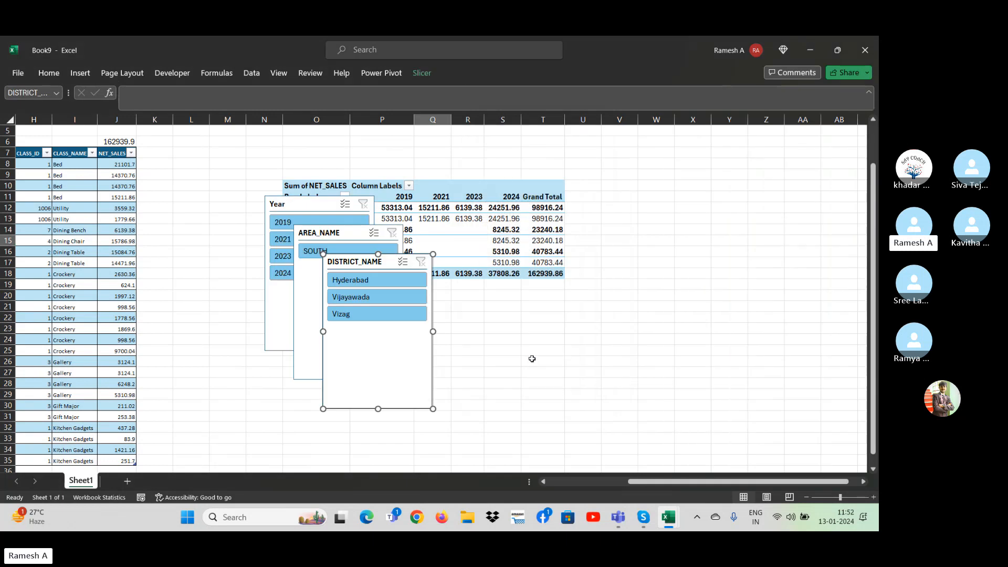
Delete the AREA_NAME slicer and move the DISTRICT_NAME and Year slicers off the PivotTable.
{"action": "left_click_drag", "start_coordinate": [377, 267], "coordinate": [733, 202]}
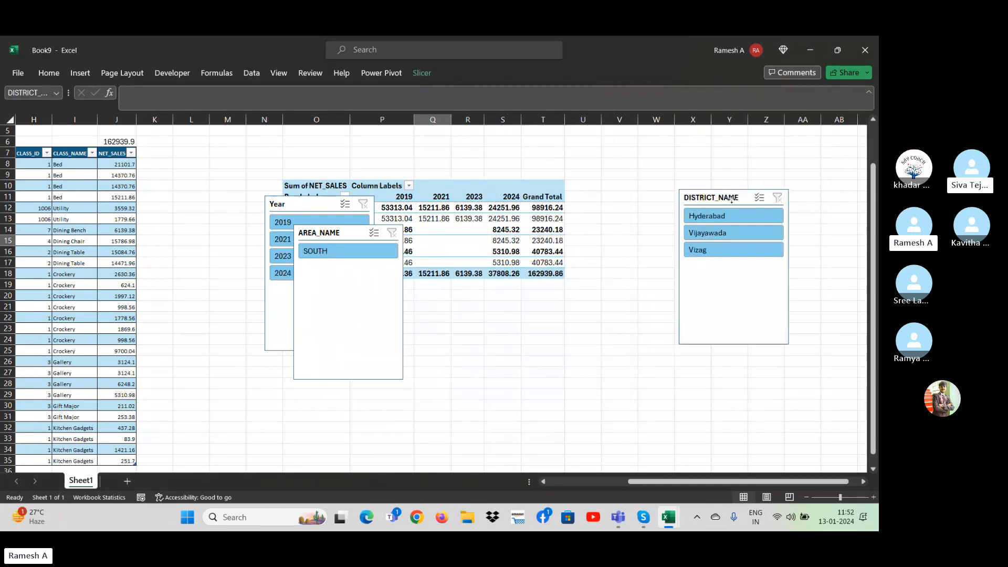
{"action": "left_click", "coordinate": [342, 234]}
{"action": "key", "text": "Delete"}
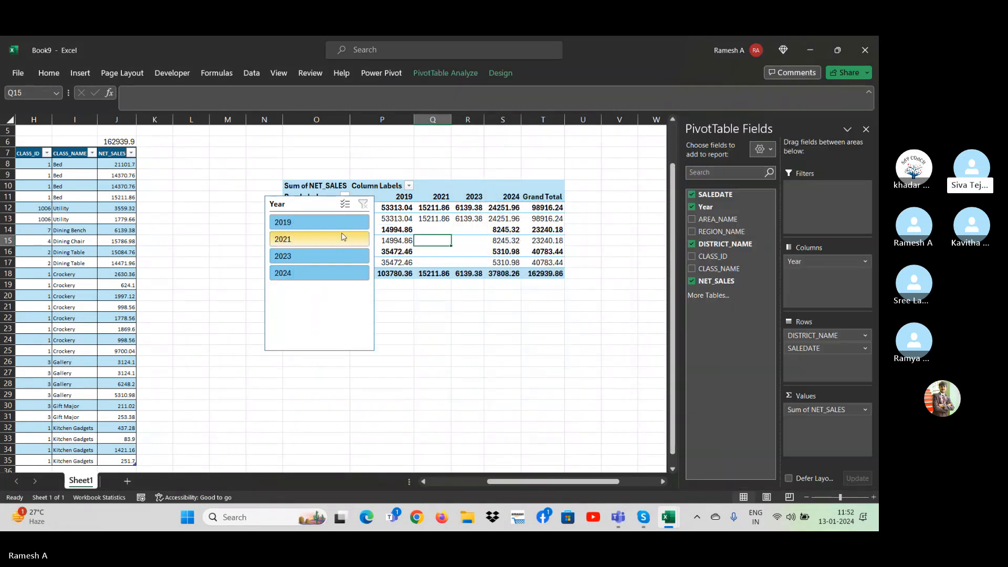
{"action": "left_click_drag", "start_coordinate": [349, 210], "coordinate": [656, 285]}
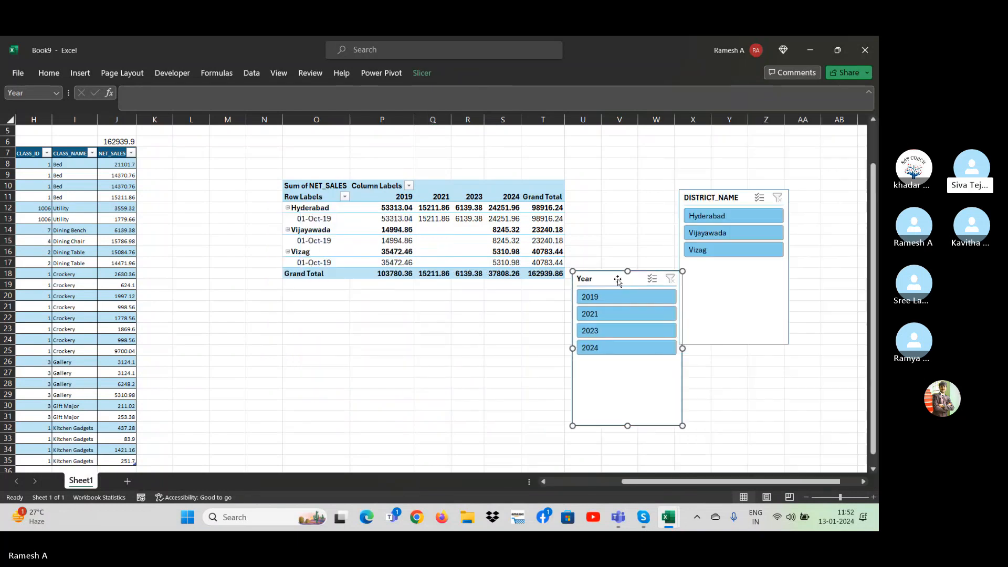
Hide the PivotTable field list and move the Year slicer up between the PivotTable and the DISTRICT_NAME slicer.
{"action": "left_click", "coordinate": [432, 219]}
{"action": "left_click", "coordinate": [446, 74]}
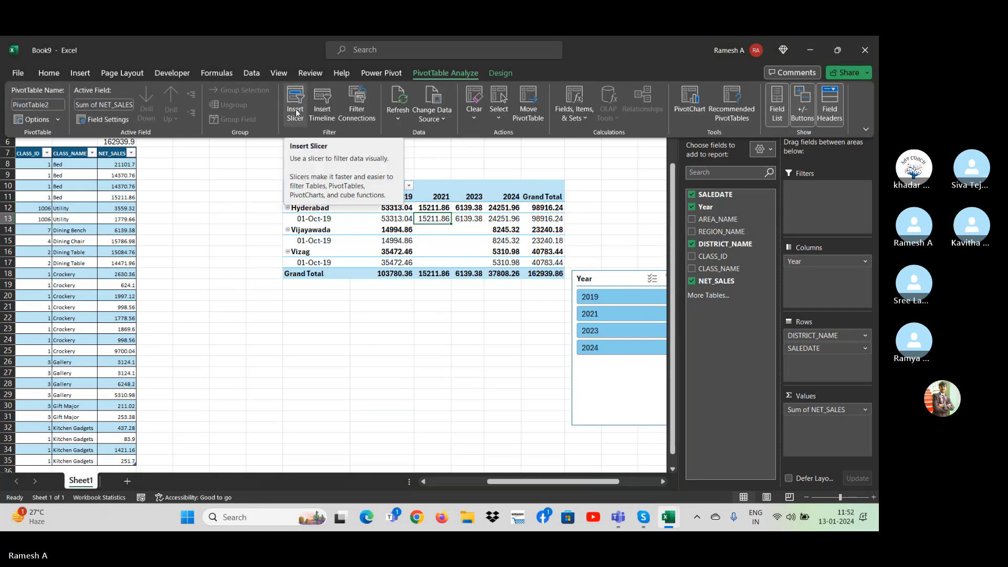
{"action": "left_click", "coordinate": [452, 383]}
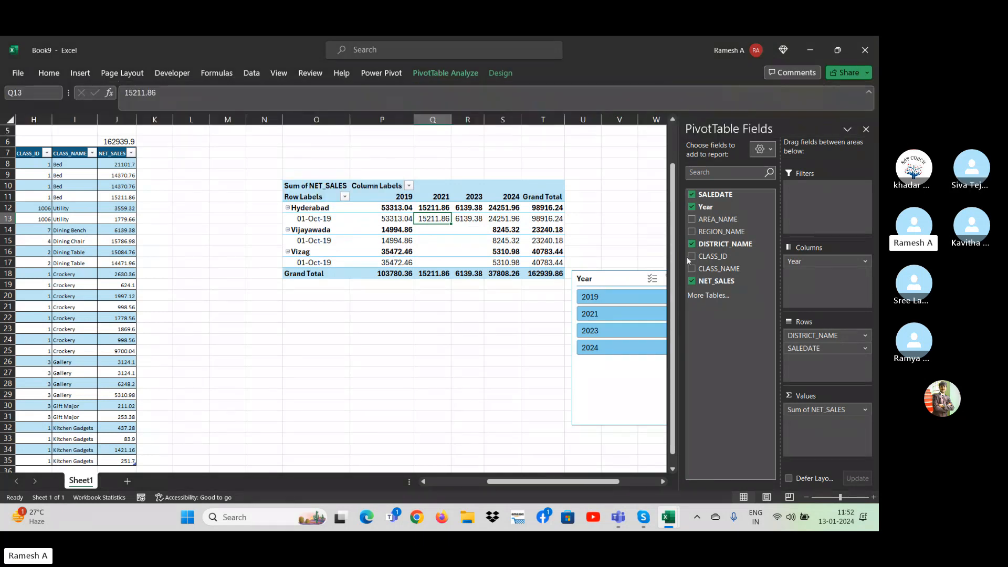
{"action": "left_click", "coordinate": [866, 129]}
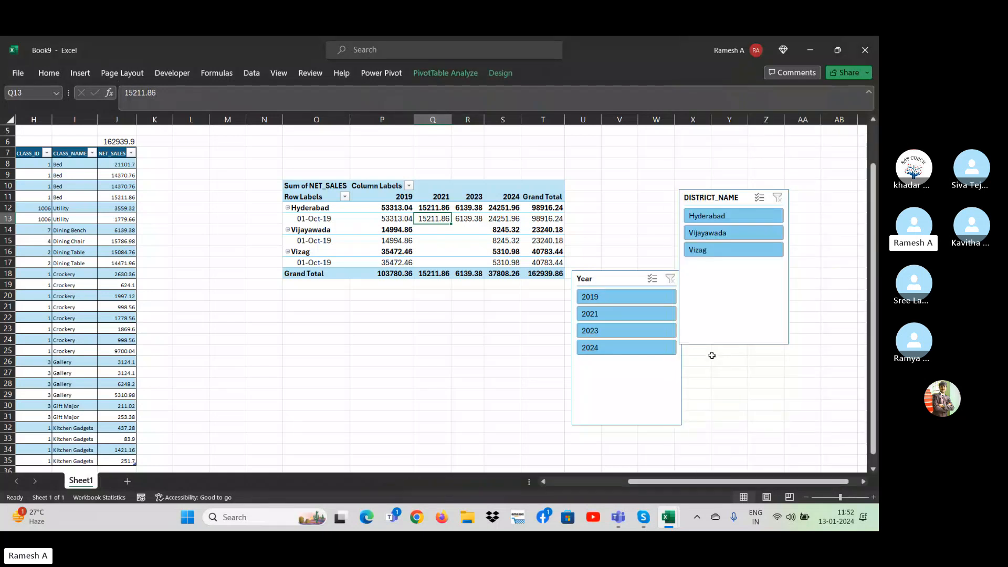
{"action": "left_click_drag", "start_coordinate": [644, 269], "coordinate": [643, 185]}
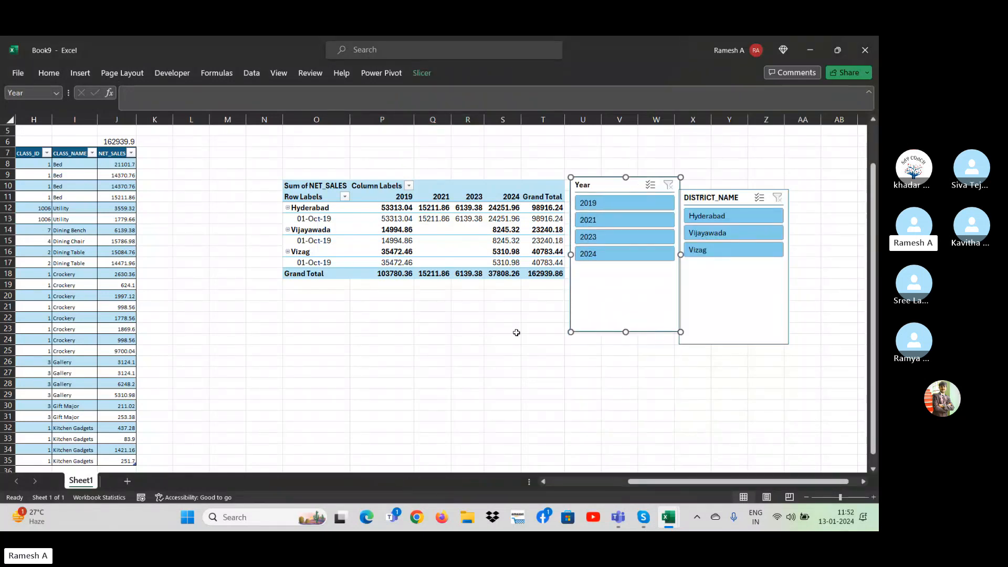
Filter the PivotTable by 2019, 2021, 2023 and 2024 in turn with the Year slicer, ending with 2023 and 2024 selected together.
{"action": "left_click", "coordinate": [609, 206]}
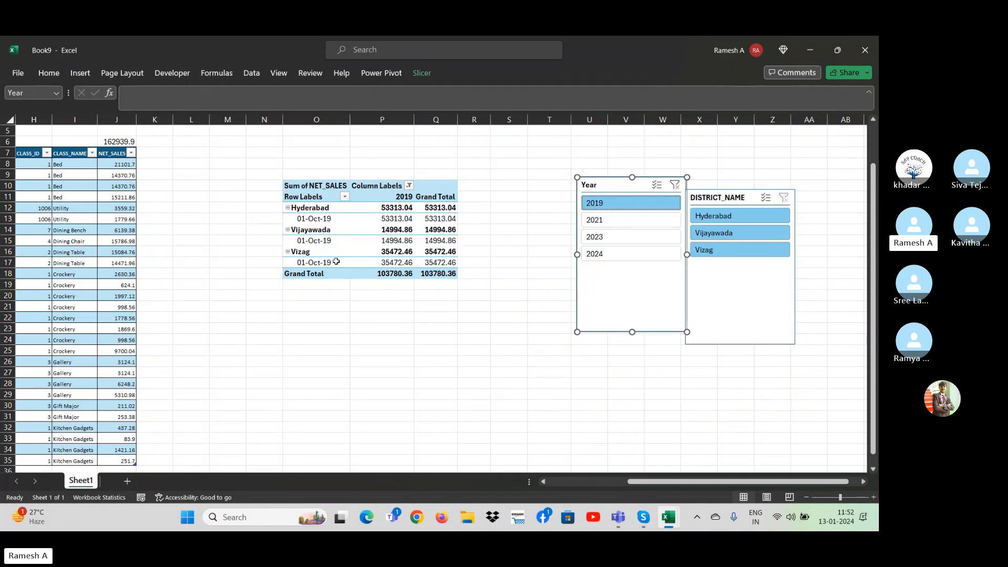
{"action": "left_click", "coordinate": [617, 221]}
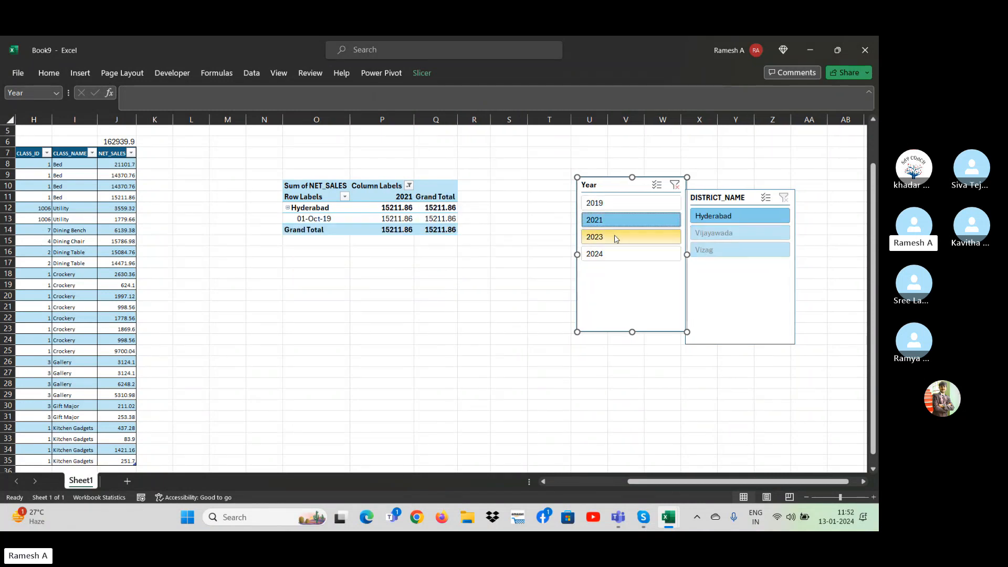
{"action": "left_click", "coordinate": [616, 238]}
{"action": "left_click", "coordinate": [617, 257]}
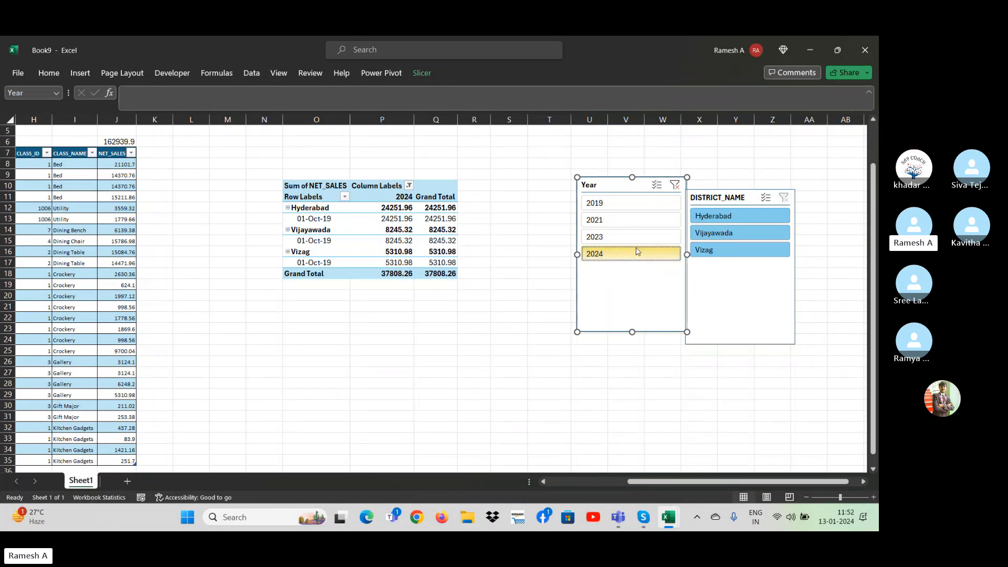
{"action": "left_click", "coordinate": [626, 240], "text": "ctrl"}
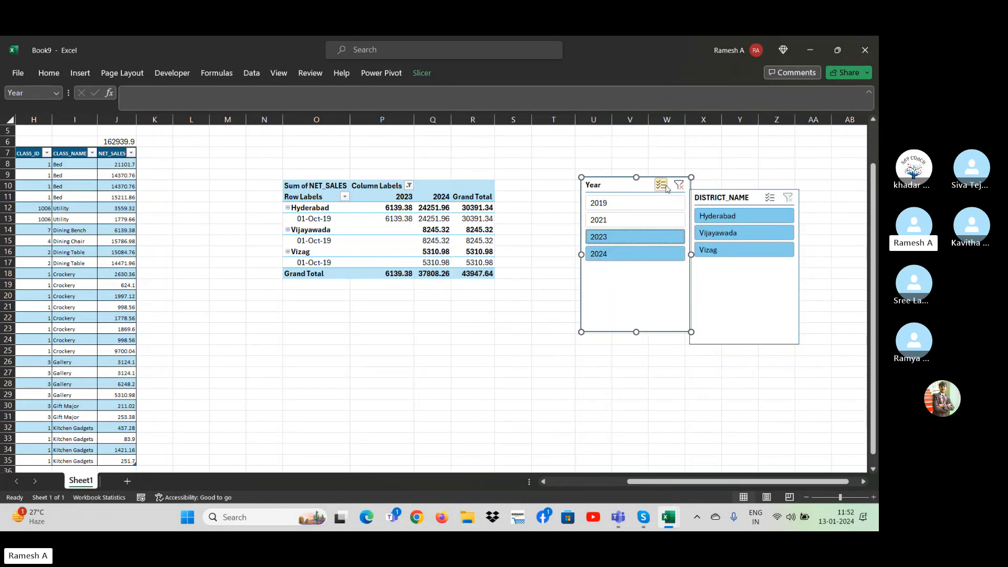
Turn on multi-select in the Year slicer and toggle individual years, finishing with all four years selected.
{"action": "left_click", "coordinate": [662, 185]}
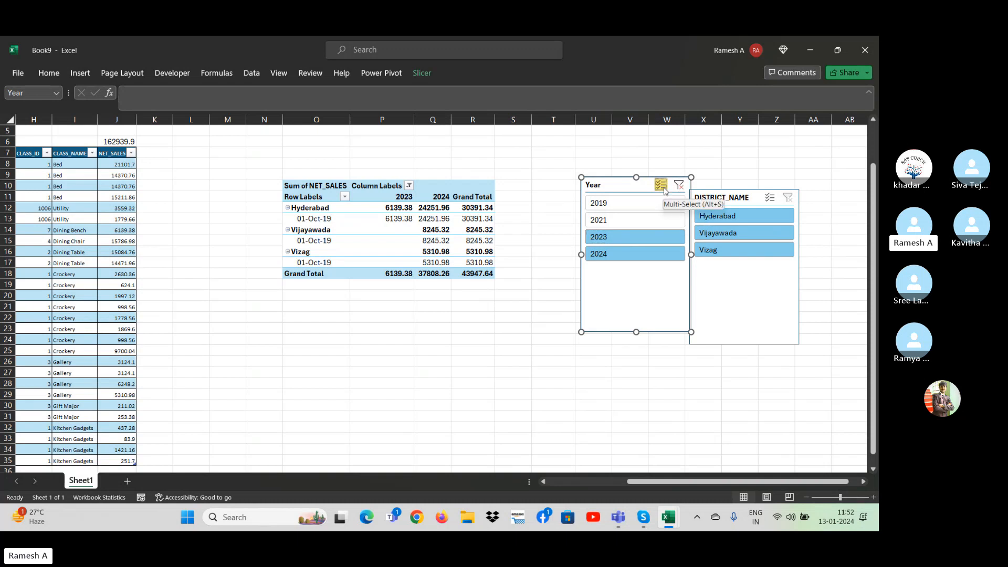
{"action": "left_click", "coordinate": [628, 241]}
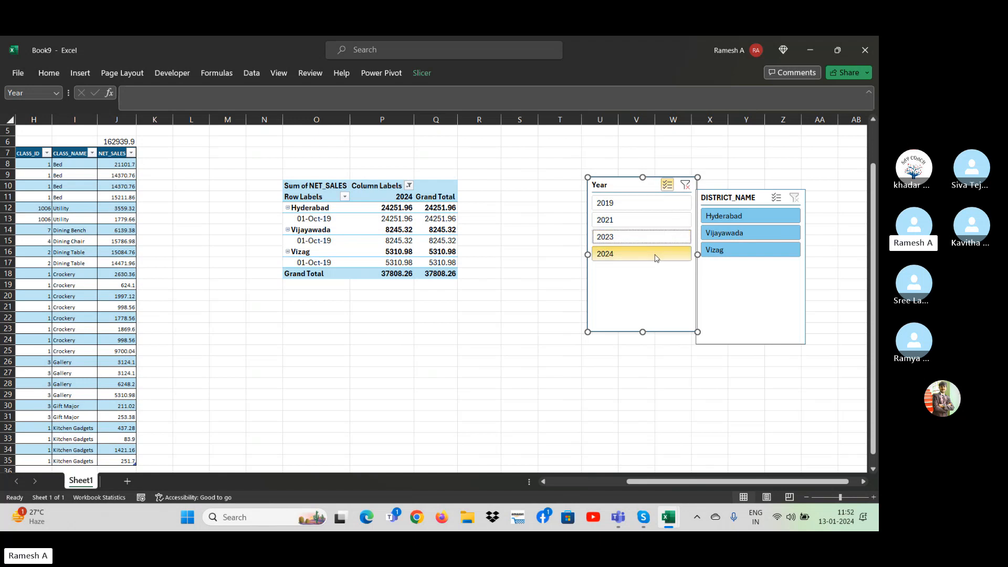
{"action": "left_click", "coordinate": [646, 237]}
{"action": "left_click", "coordinate": [632, 221]}
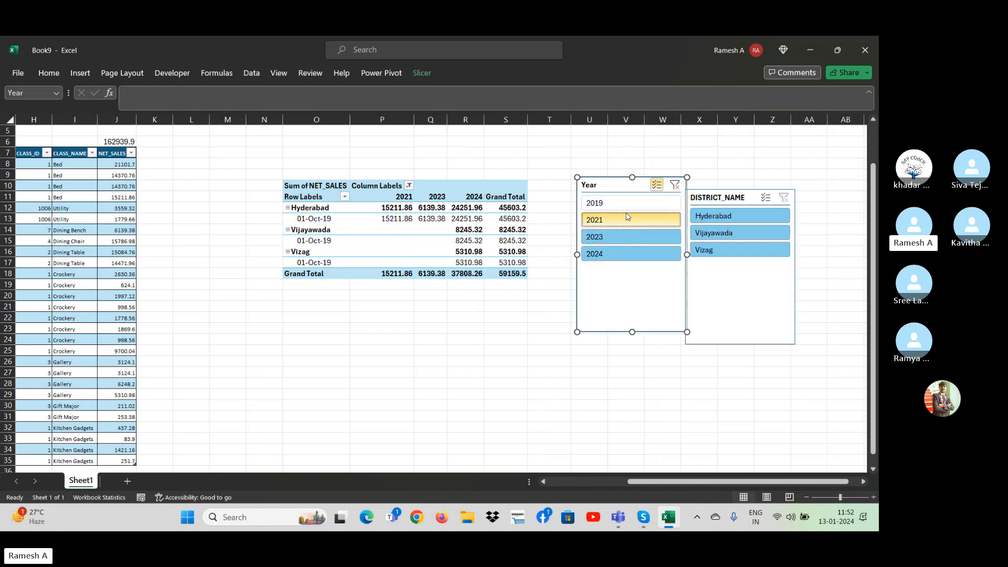
{"action": "left_click", "coordinate": [618, 202]}
{"action": "left_click", "coordinate": [618, 203]}
{"action": "left_click", "coordinate": [625, 220]}
{"action": "left_click", "coordinate": [629, 236]}
{"action": "left_click", "coordinate": [635, 254]}
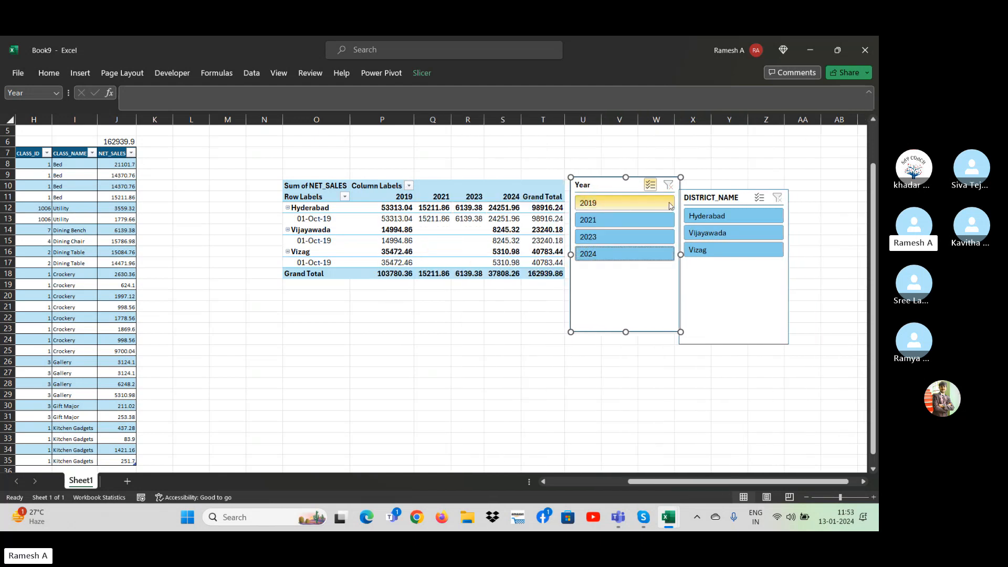
With multi-select turned off, filter the Year slicer by 2021 and 2023 in turn and clear its filter.
{"action": "left_click", "coordinate": [650, 184]}
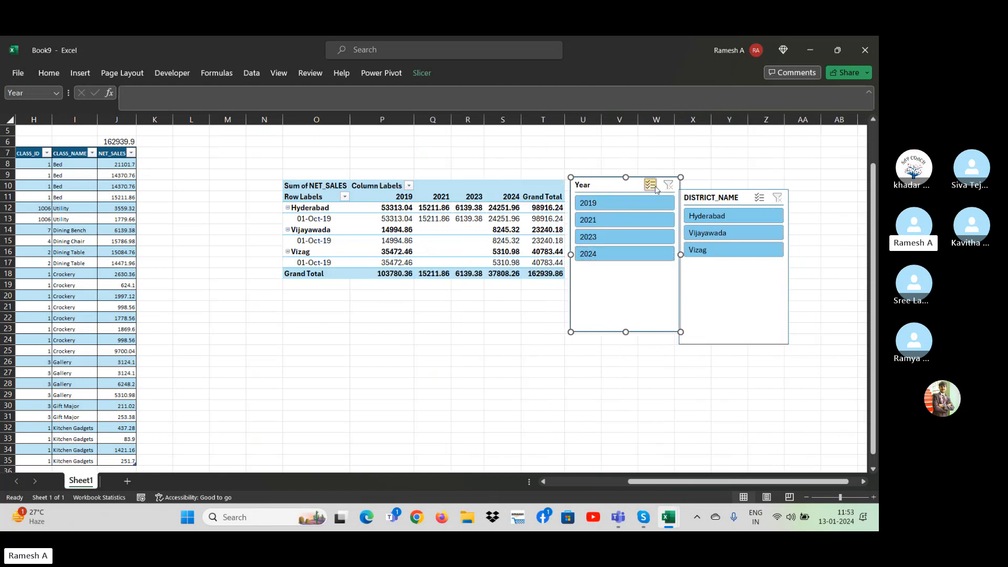
{"action": "left_click", "coordinate": [632, 219]}
{"action": "left_click", "coordinate": [662, 238]}
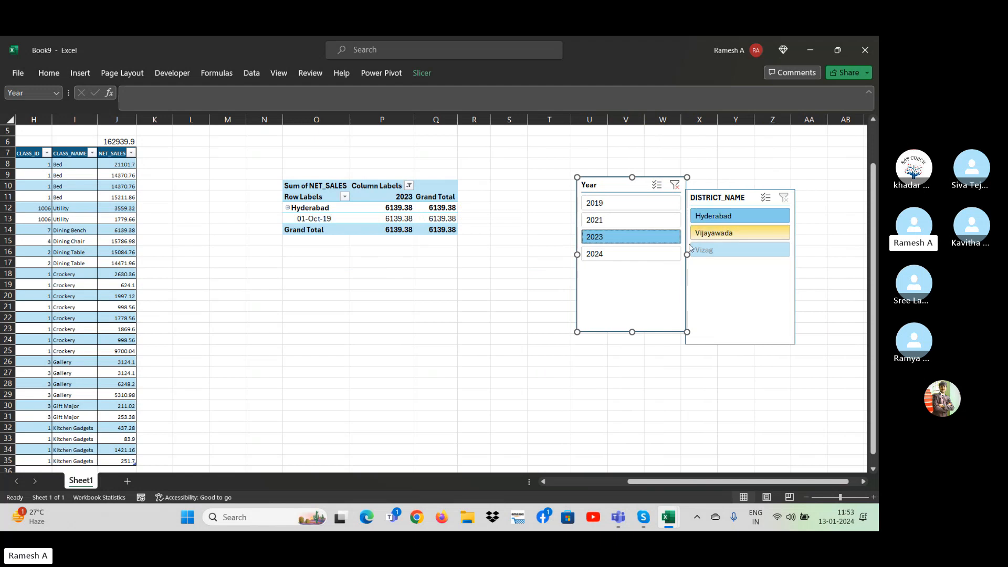
{"action": "left_click", "coordinate": [675, 184]}
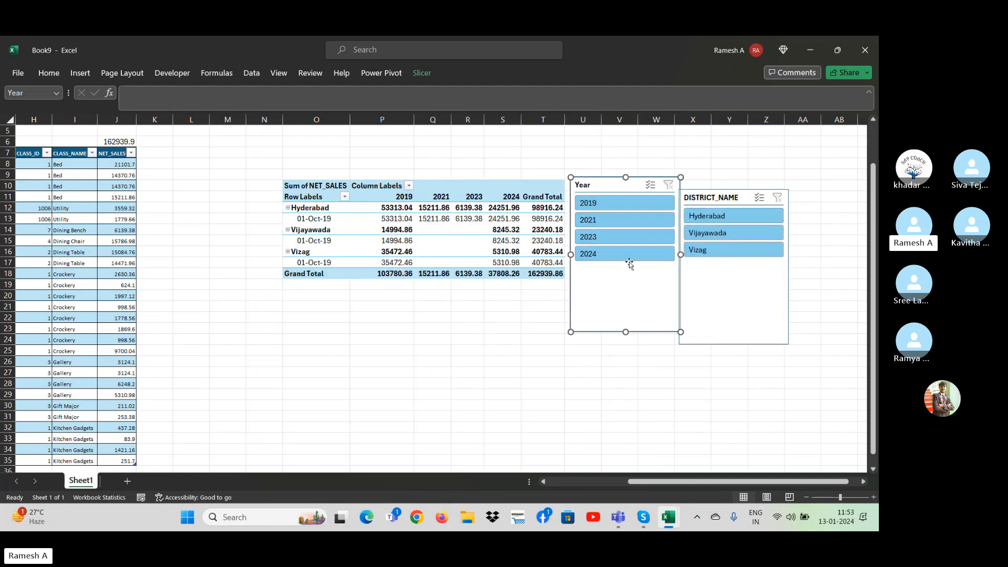
Move the Year slicer down below the level of the PivotTable and filter the DISTRICT_NAME slicer to Vijayawada.
{"action": "left_click_drag", "start_coordinate": [615, 189], "coordinate": [619, 341]}
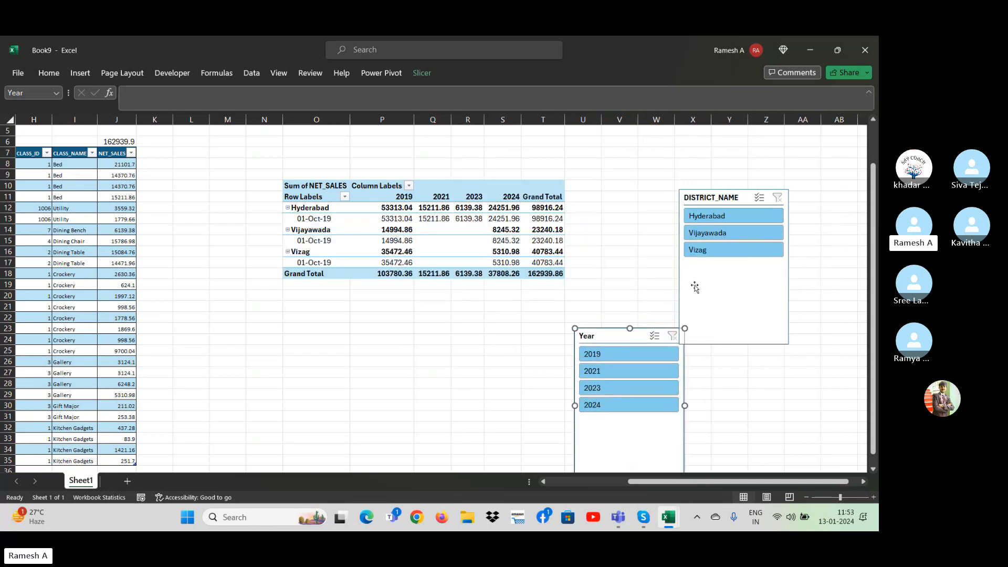
{"action": "left_click", "coordinate": [719, 236]}
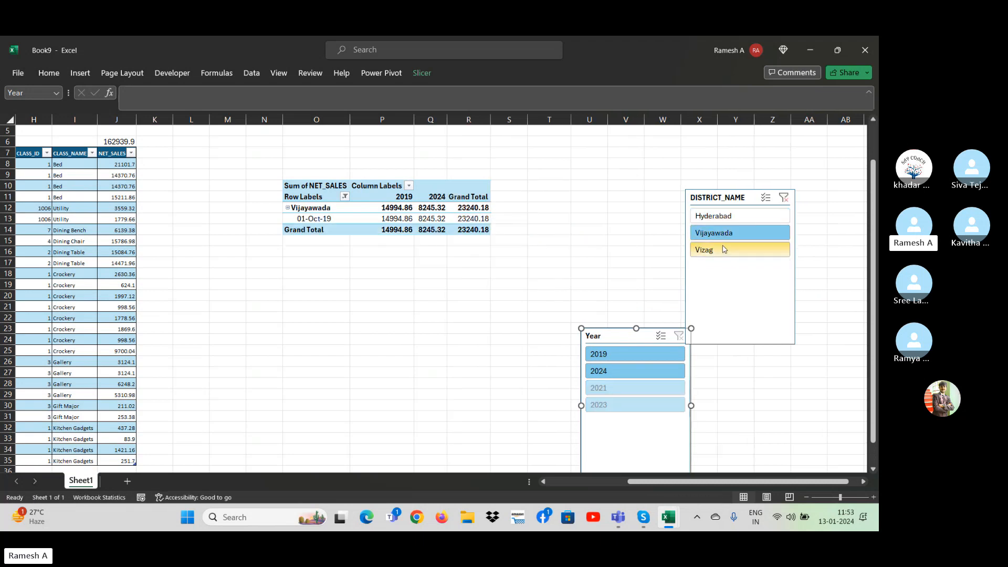
Filter the DISTRICT_NAME slicer to Vizag, move the Year slicer up beside the PivotTable, and clear the district filter.
{"action": "left_click", "coordinate": [725, 249]}
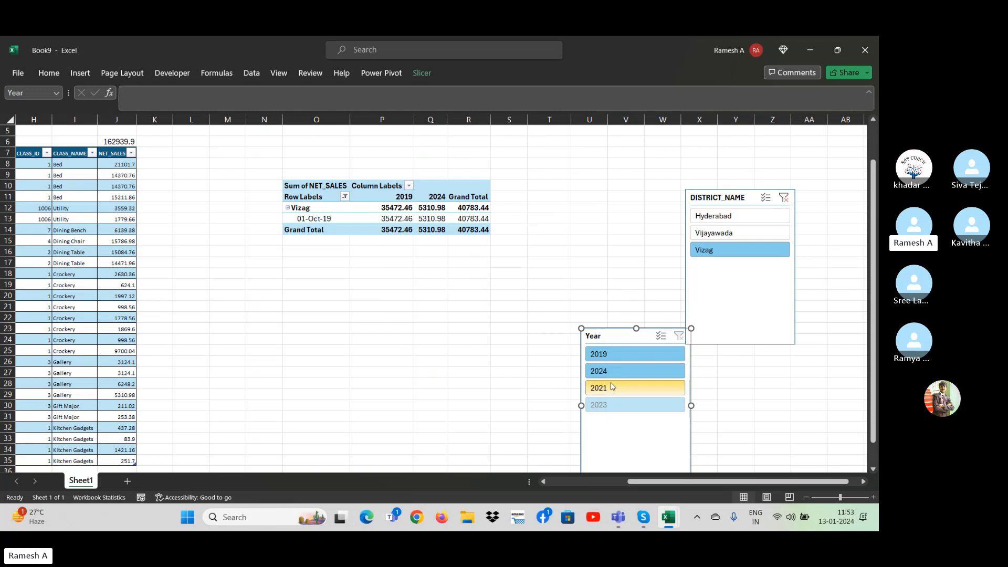
{"action": "left_click_drag", "start_coordinate": [612, 344], "coordinate": [558, 188]}
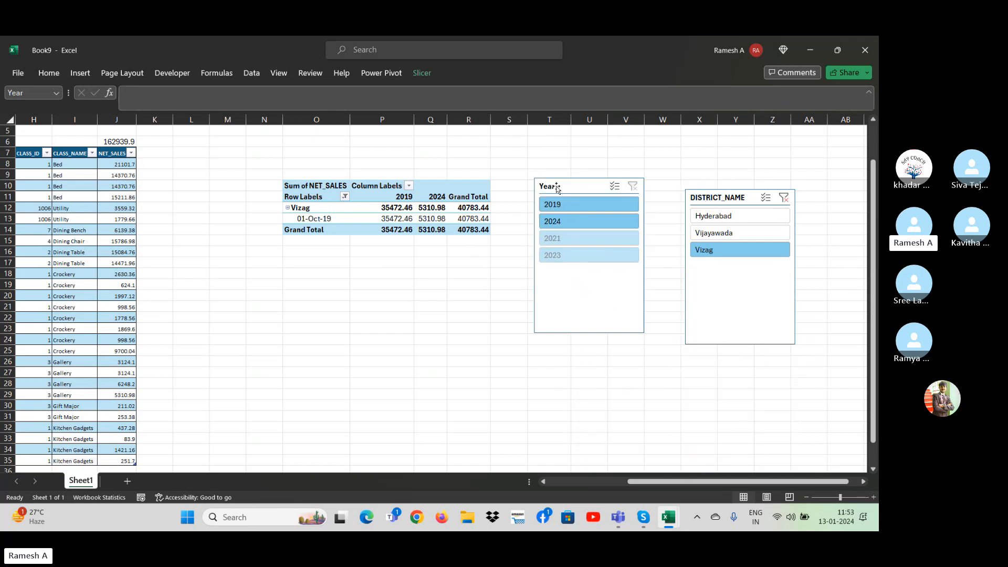
{"action": "left_click", "coordinate": [785, 196]}
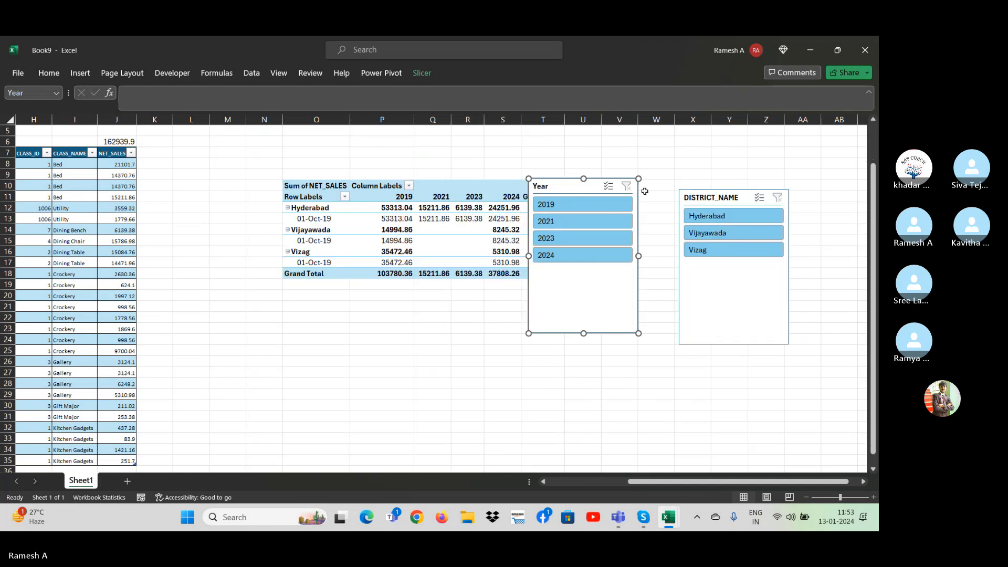
Delete the Year slicer and the DISTRICT_NAME slicer from the sheet.
{"action": "key", "text": "Delete"}
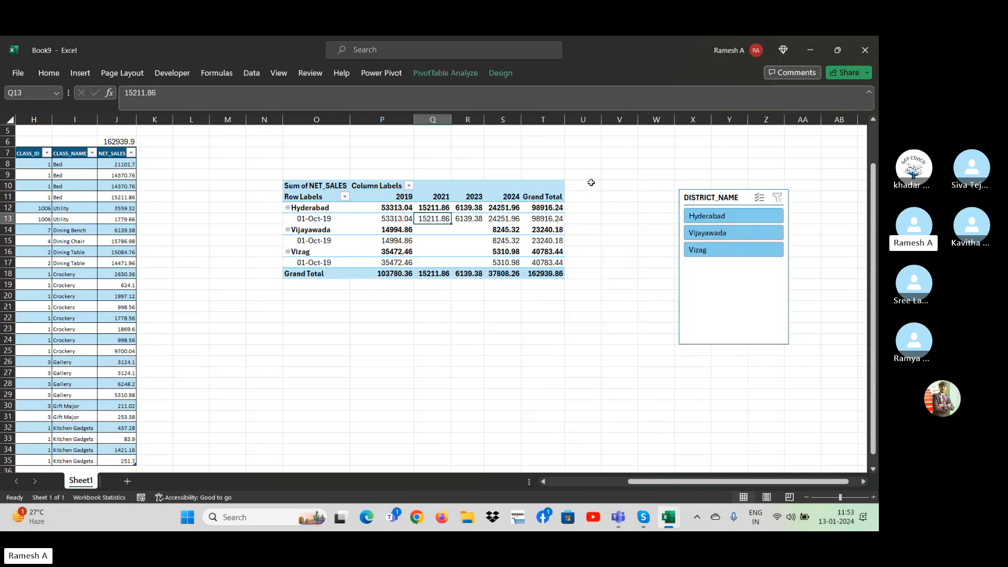
{"action": "left_click", "coordinate": [731, 197]}
{"action": "key", "text": "Delete"}
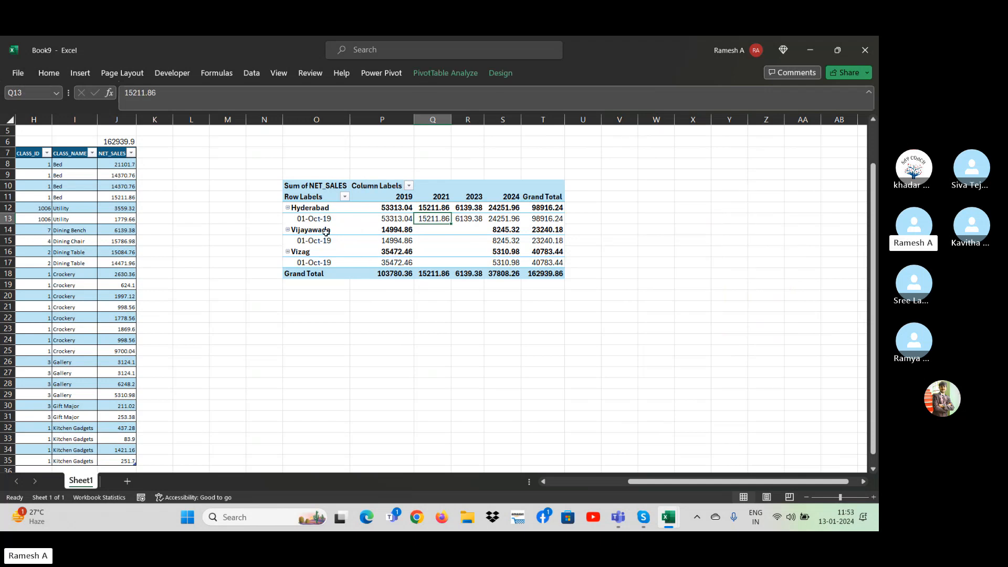
Show the PivotTable field list and reduce the layout to Year in rows, removing SALEDATE and DISTRICT_NAME.
{"action": "left_click", "coordinate": [396, 249]}
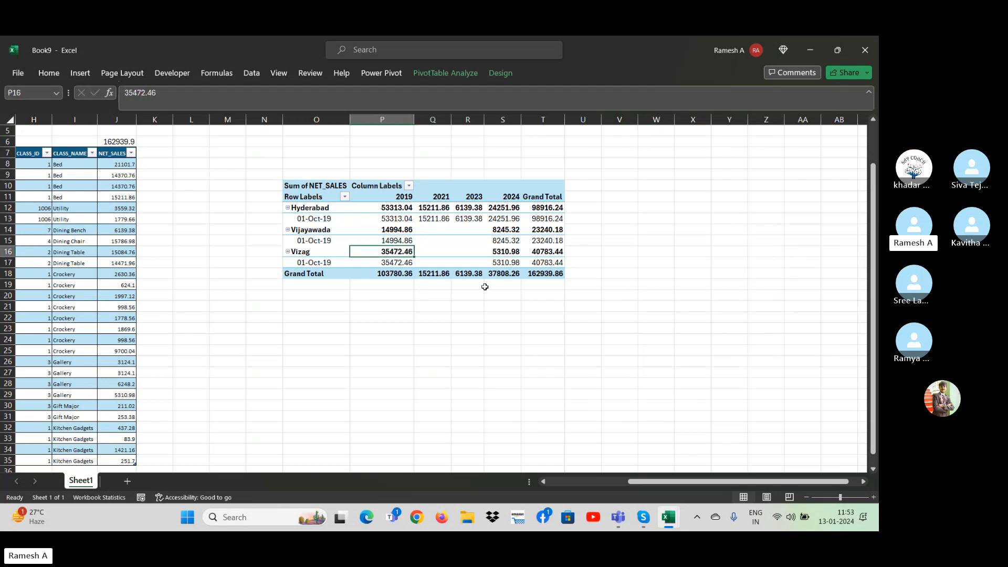
{"action": "right_click", "coordinate": [429, 240]}
{"action": "left_click", "coordinate": [473, 456]}
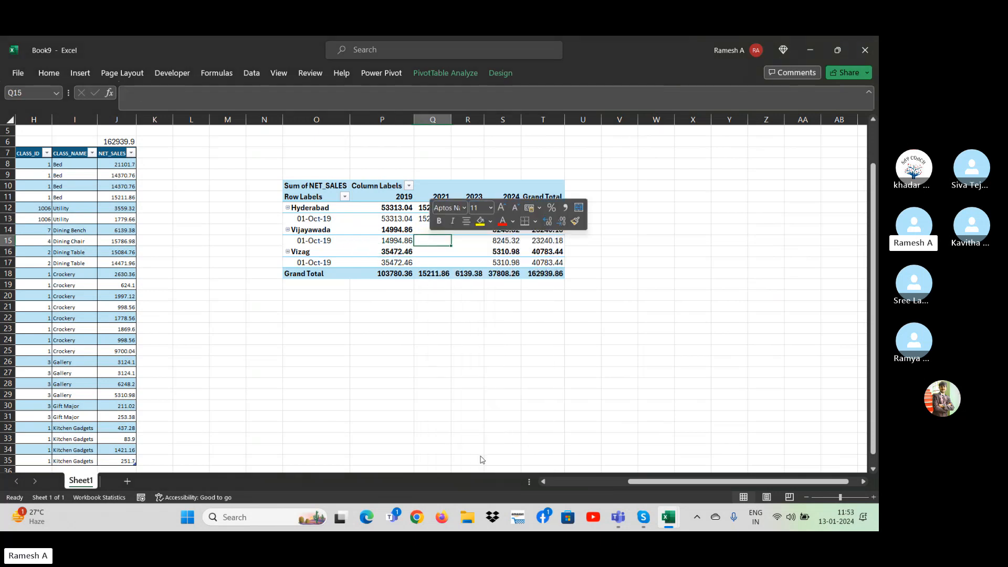
{"action": "left_click_drag", "start_coordinate": [813, 349], "coordinate": [698, 394]}
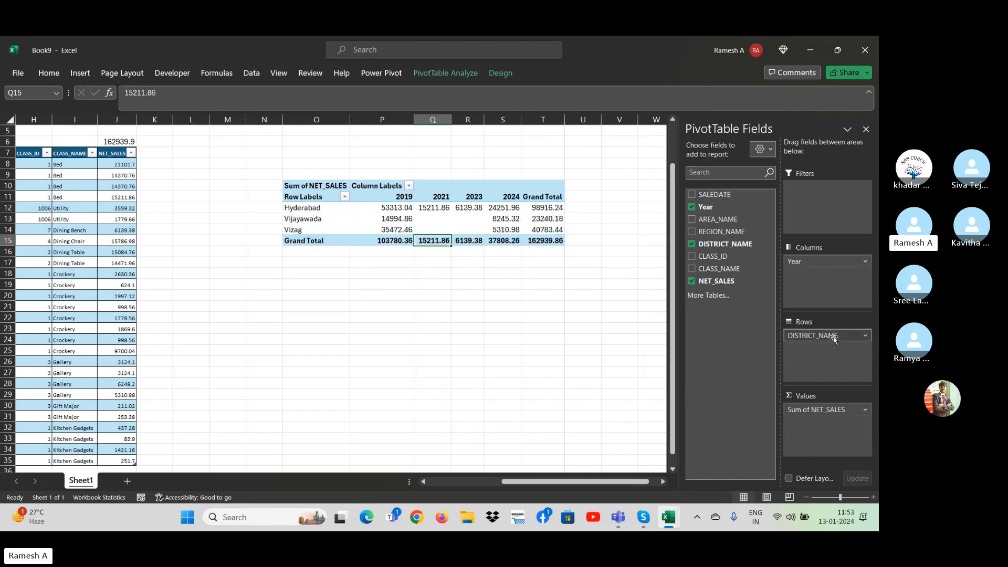
{"action": "left_click_drag", "start_coordinate": [835, 339], "coordinate": [749, 388]}
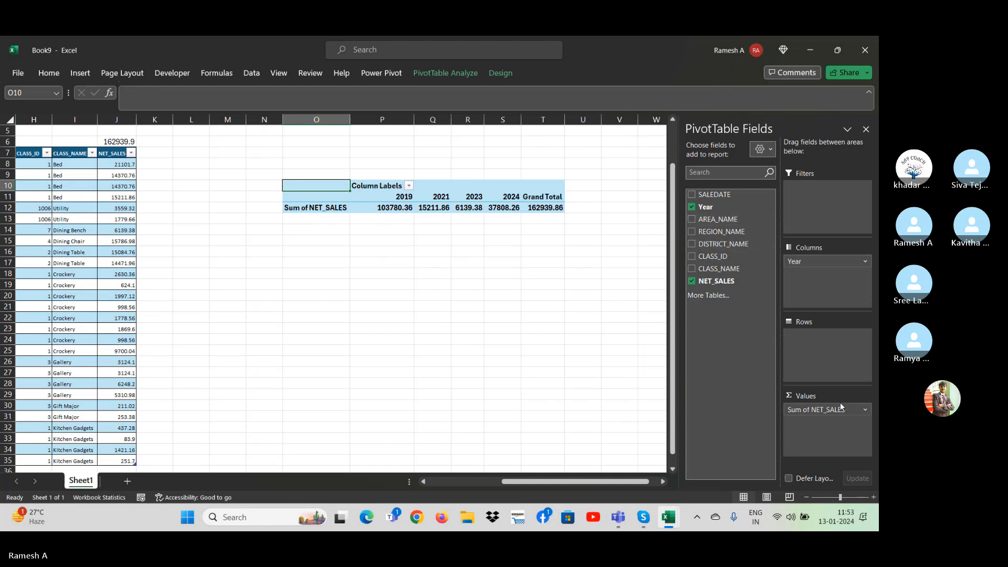
{"action": "left_click_drag", "start_coordinate": [819, 261], "coordinate": [824, 346]}
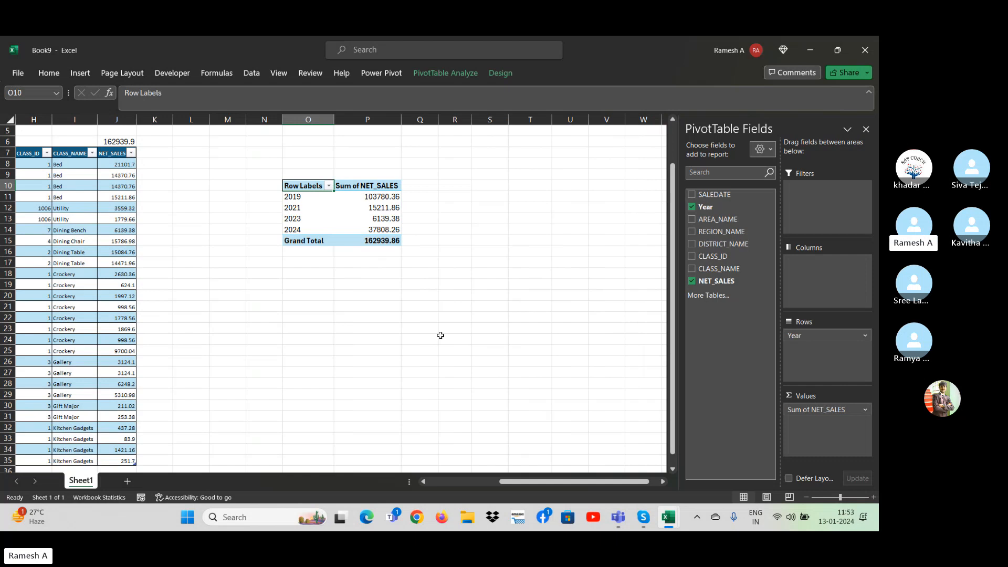
Copy the whole year PivotTable, O10:P15, and paste it as a second PivotTable starting at cell R20.
{"action": "key", "text": "Up"}
{"action": "key", "text": "Down"}
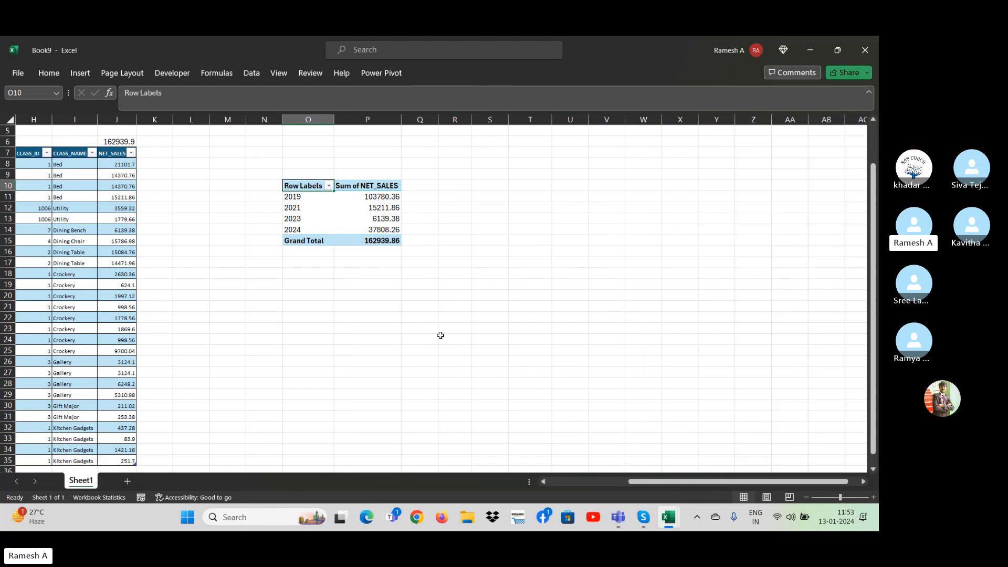
{"action": "key", "text": "shift+Right"}
{"action": "key", "text": "shift+Right"}
{"action": "key", "text": "shift+Down"}
{"action": "key", "text": "shift+Down"}
{"action": "key", "text": "shift+Down"}
{"action": "key", "text": "shift+Left"}
{"action": "key", "text": "shift+Down"}
{"action": "key", "text": "shift+Down"}
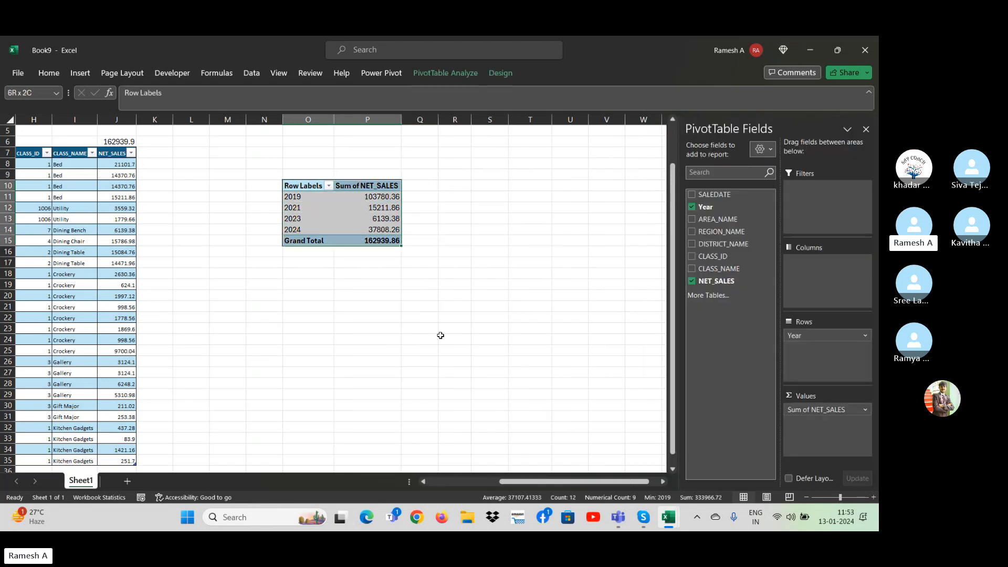
{"action": "key", "text": "ctrl+c"}
{"action": "key", "text": "Right"}
{"action": "key", "text": "Right"}
{"action": "key", "text": "Right"}
{"action": "key", "text": "Right"}
{"action": "key", "text": "Right"}
{"action": "key", "text": "Right"}
{"action": "key", "text": "Right"}
{"action": "key", "text": "Down"}
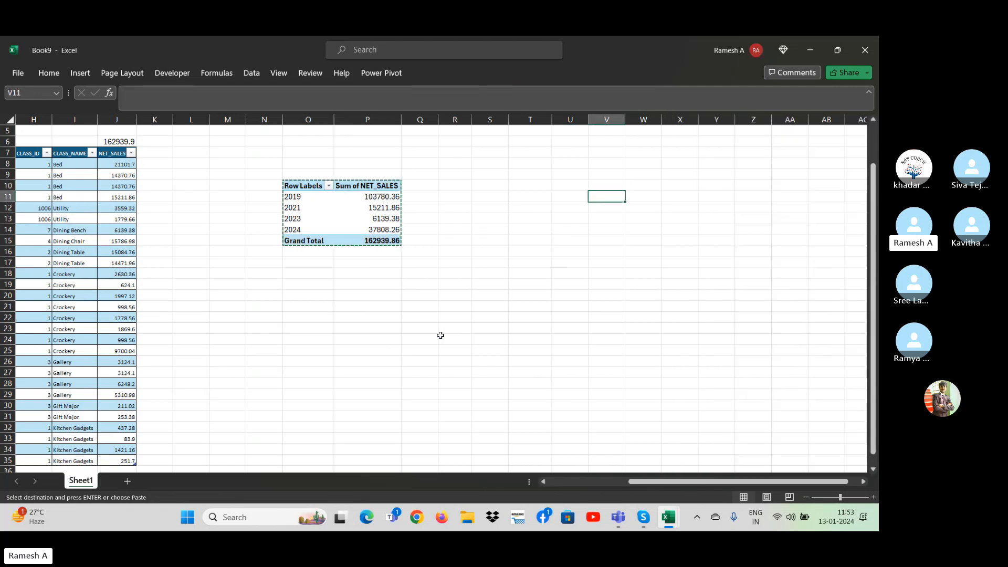
{"action": "key", "text": "Down"}
{"action": "key", "text": "Down"}
{"action": "key", "text": "Down"}
{"action": "key", "text": "Down"}
{"action": "key", "text": "Down"}
{"action": "key", "text": "Down"}
{"action": "key", "text": "Down"}
{"action": "key", "text": "Down"}
{"action": "key", "text": "Down"}
{"action": "key", "text": "Down"}
{"action": "key", "text": "Down"}
{"action": "key", "text": "Down"}
{"action": "key", "text": "Left"}
{"action": "key", "text": "Left"}
{"action": "key", "text": "Left"}
{"action": "key", "text": "Left"}
{"action": "key", "text": "Left"}
{"action": "key", "text": "Left"}
{"action": "key", "text": "Up"}
{"action": "key", "text": "Up"}
{"action": "key", "text": "Up"}
{"action": "key", "text": "Right"}
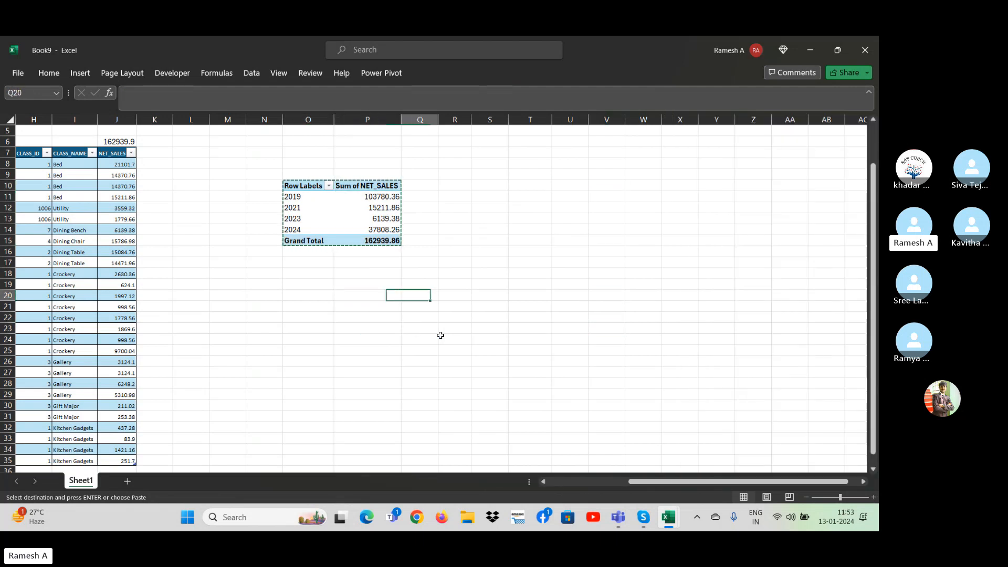
{"action": "key", "text": "Right"}
{"action": "key", "text": "ctrl+v"}
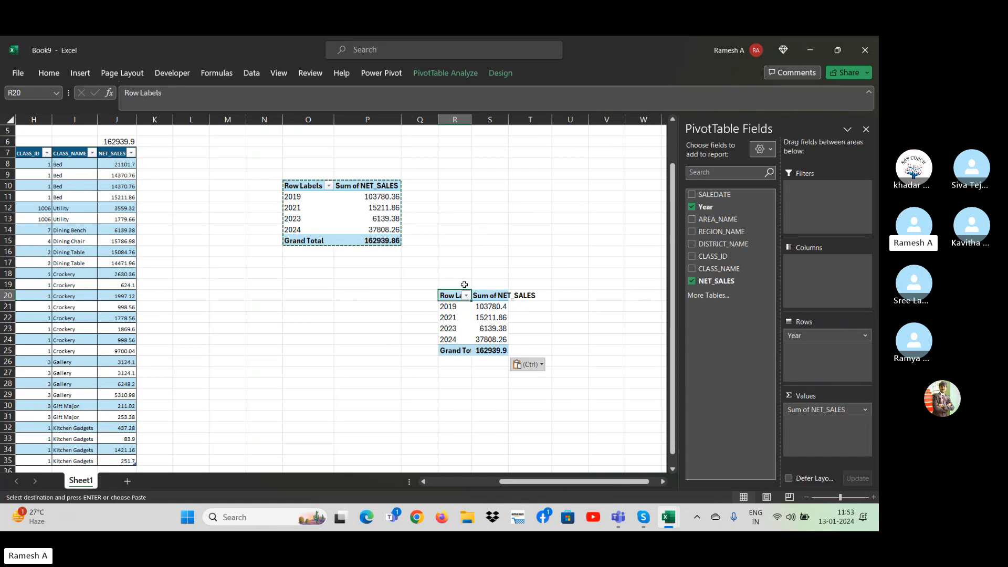
Arrange the pasted PivotTable with DISTRICT_NAME in rows and Year in columns, and cancel the copy mode.
{"action": "left_click", "coordinate": [478, 314]}
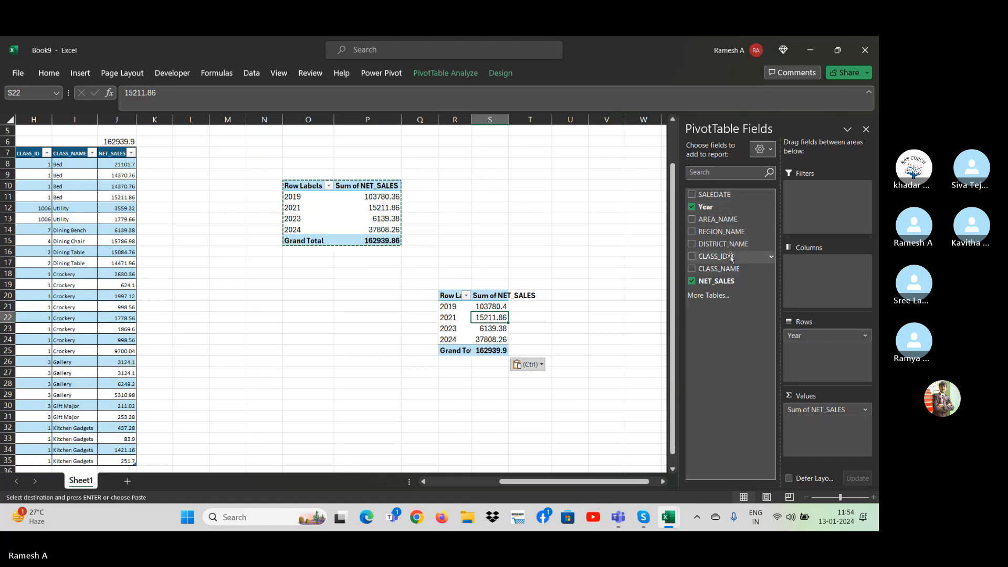
{"action": "left_click_drag", "start_coordinate": [729, 242], "coordinate": [822, 294]}
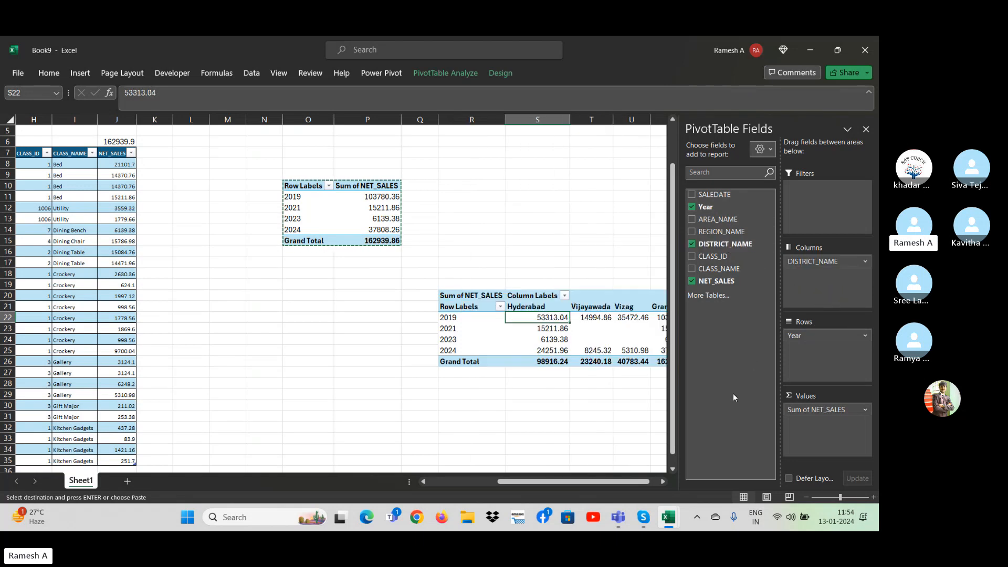
{"action": "left_click_drag", "start_coordinate": [819, 335], "coordinate": [819, 362]}
{"action": "left_click", "coordinate": [531, 415]}
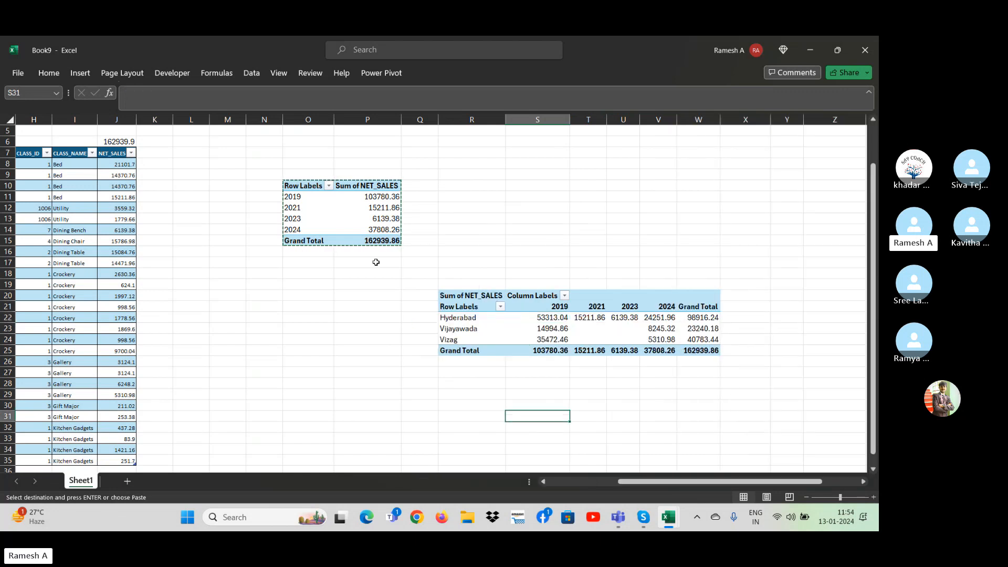
{"action": "key", "text": "Escape"}
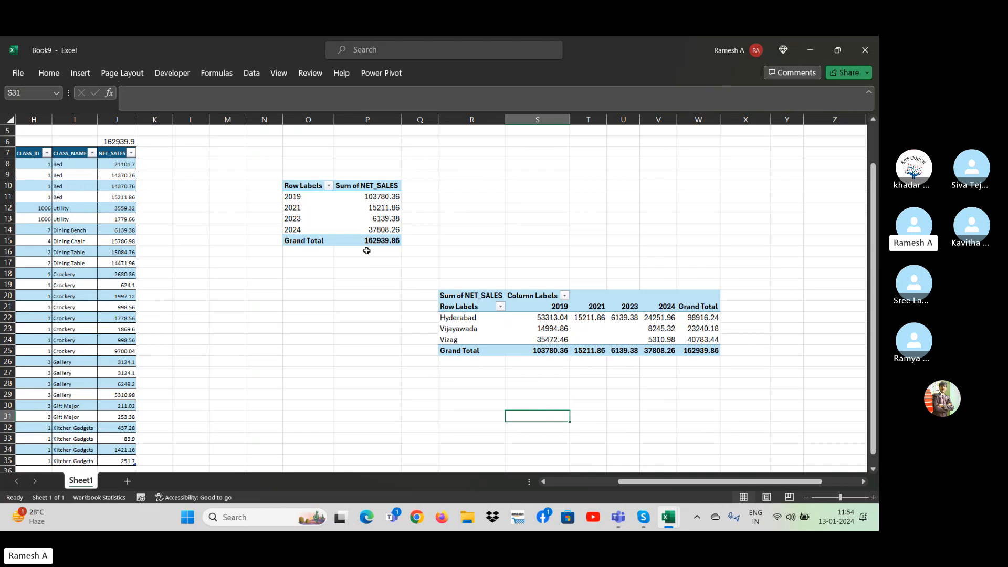
{"action": "left_click", "coordinate": [352, 336]}
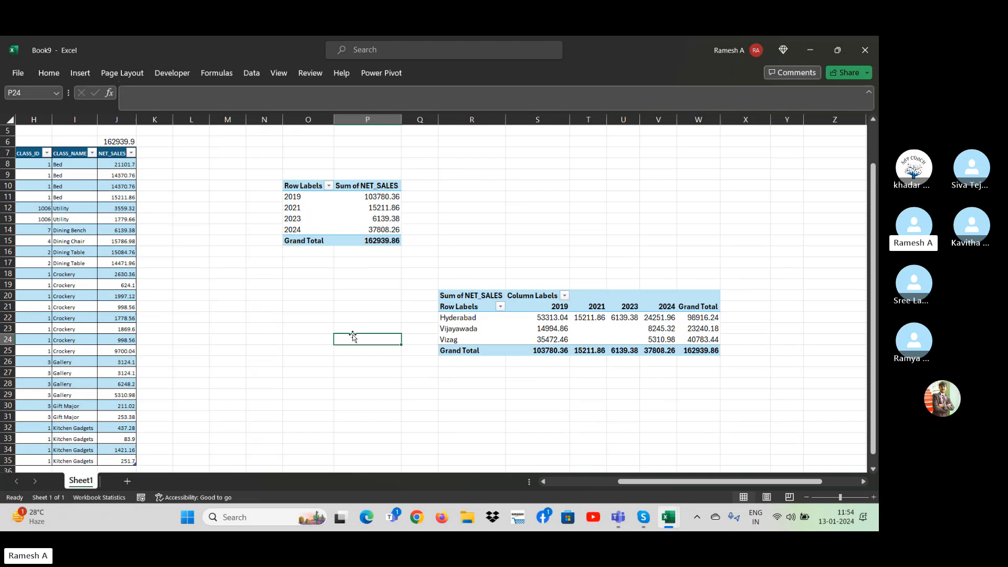
{"action": "left_click", "coordinate": [382, 220]}
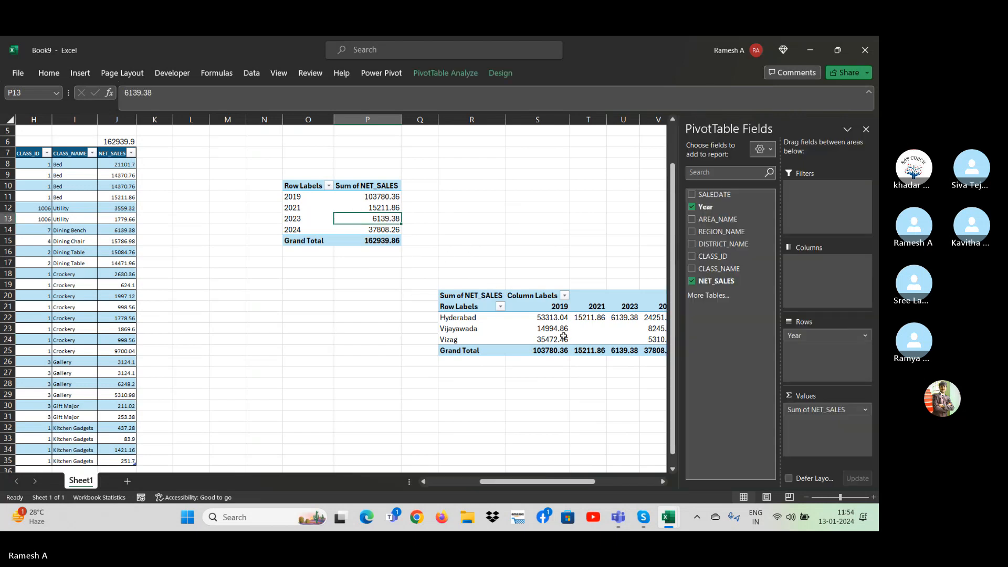
{"action": "left_click", "coordinate": [531, 382]}
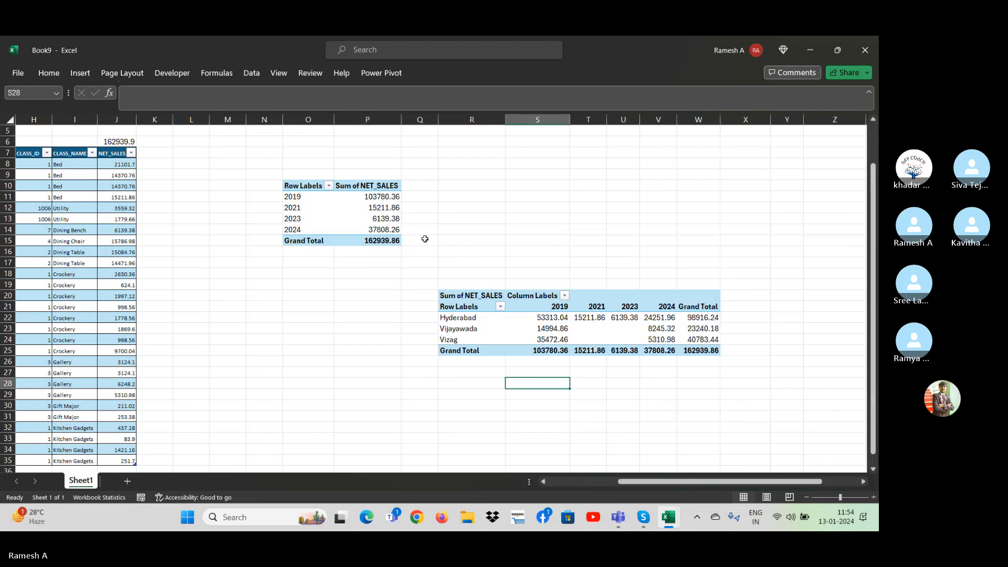
Insert a Year slicer for the first PivotTable, the one with only years in its rows.
{"action": "left_click", "coordinate": [370, 218]}
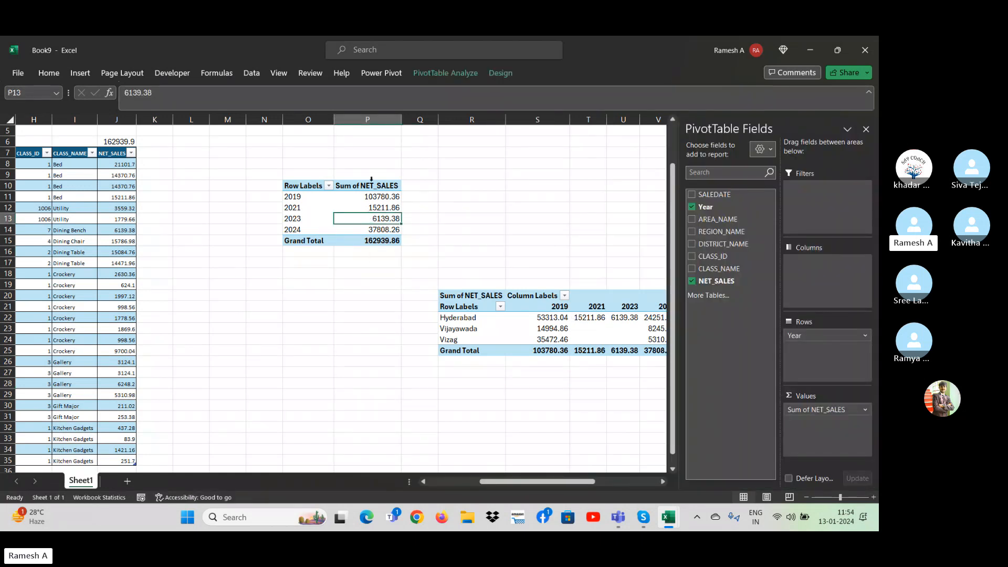
{"action": "left_click", "coordinate": [445, 73]}
{"action": "left_click", "coordinate": [295, 102]}
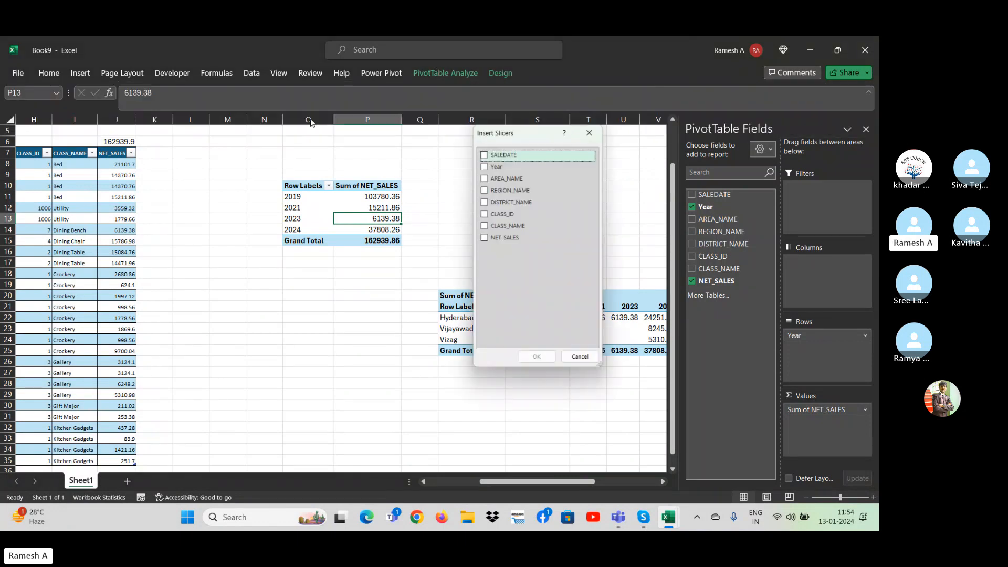
{"action": "left_click", "coordinate": [493, 164]}
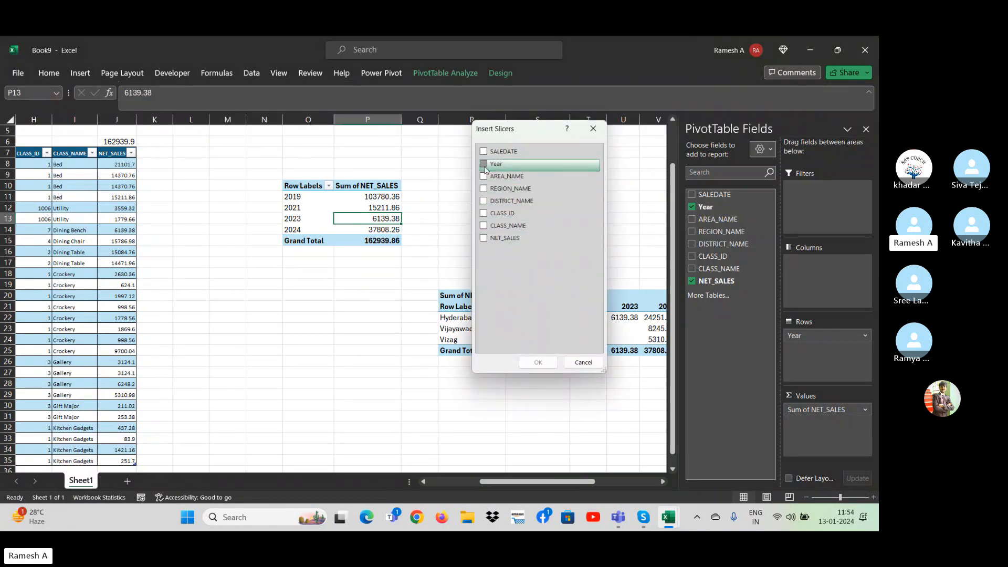
{"action": "left_click", "coordinate": [539, 363]}
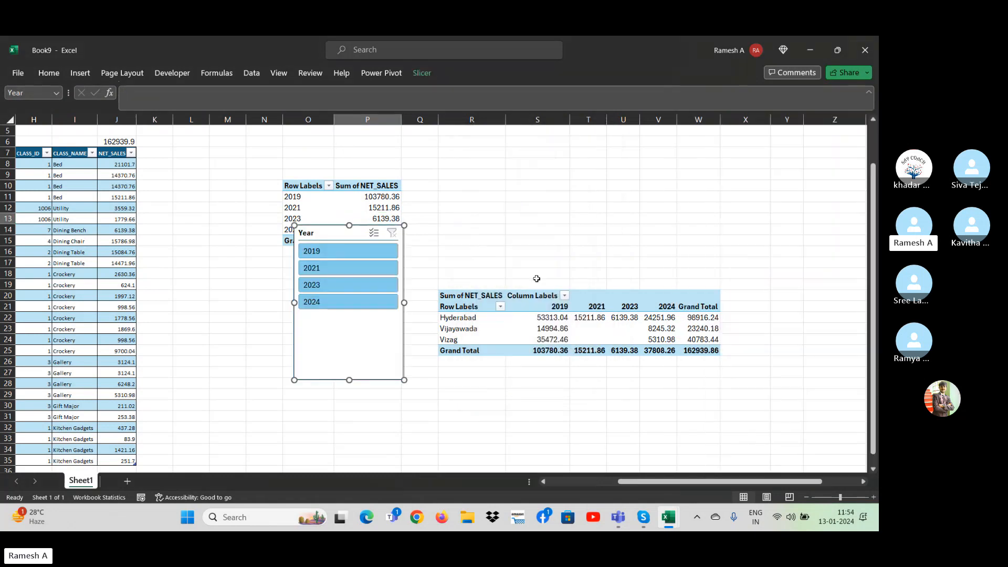
Move the Year slicer below and to the left of the first PivotTable, then filter it by 2019 and clear the filter.
{"action": "left_click_drag", "start_coordinate": [337, 237], "coordinate": [220, 280]}
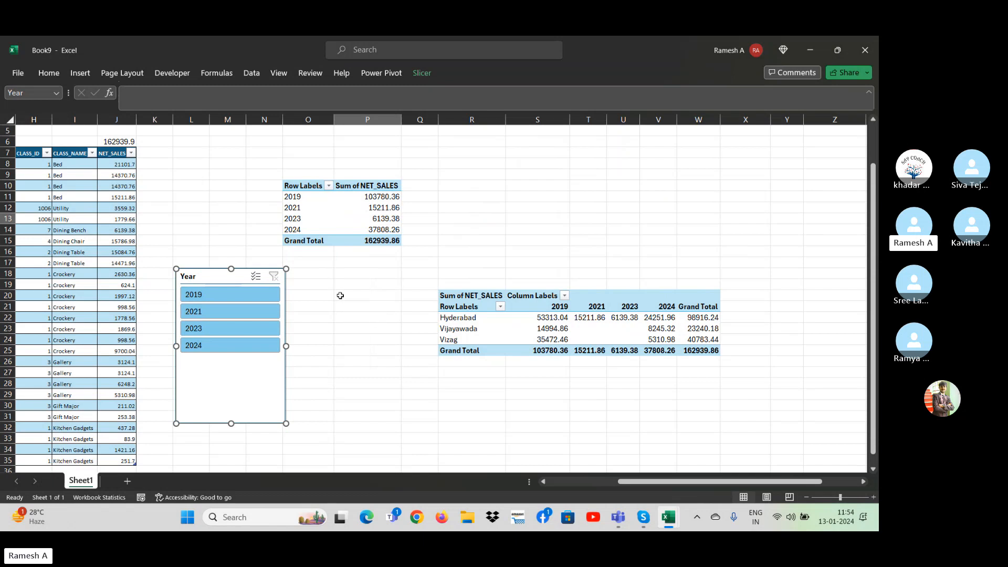
{"action": "left_click", "coordinate": [203, 299]}
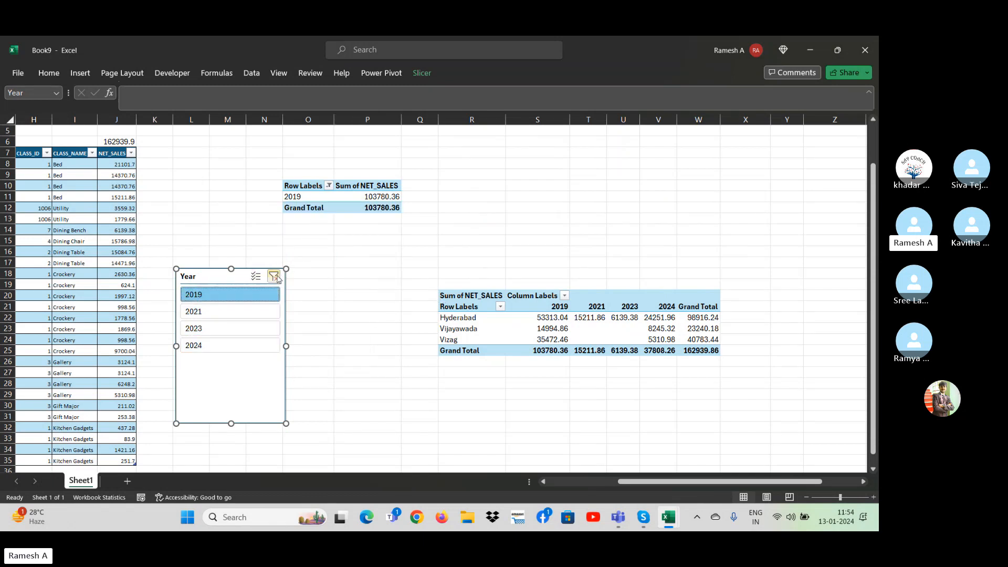
{"action": "left_click", "coordinate": [275, 276]}
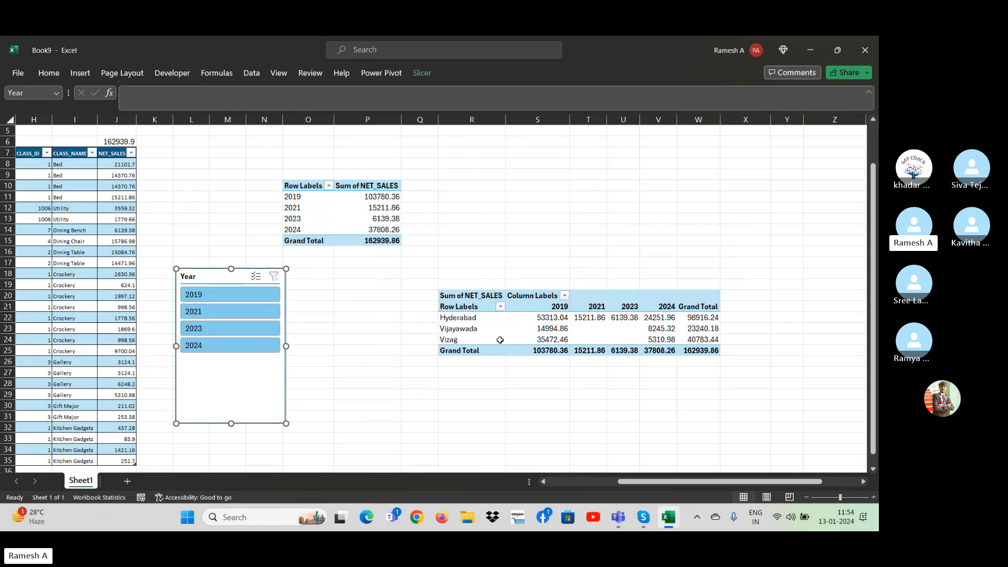
Connect the Year slicer to PivotTable3 as well through its report connections.
{"action": "right_click", "coordinate": [197, 282]}
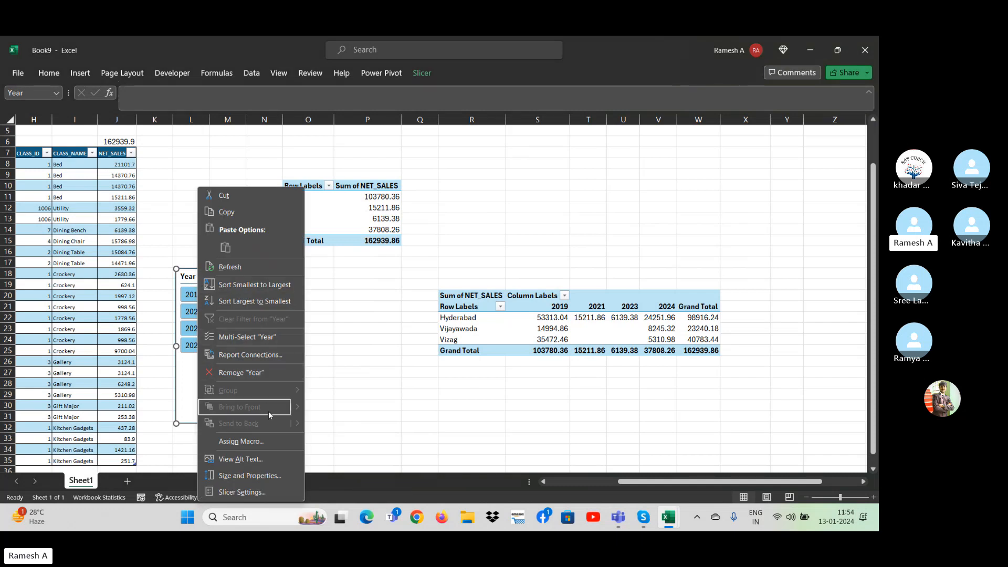
{"action": "left_click", "coordinate": [234, 354]}
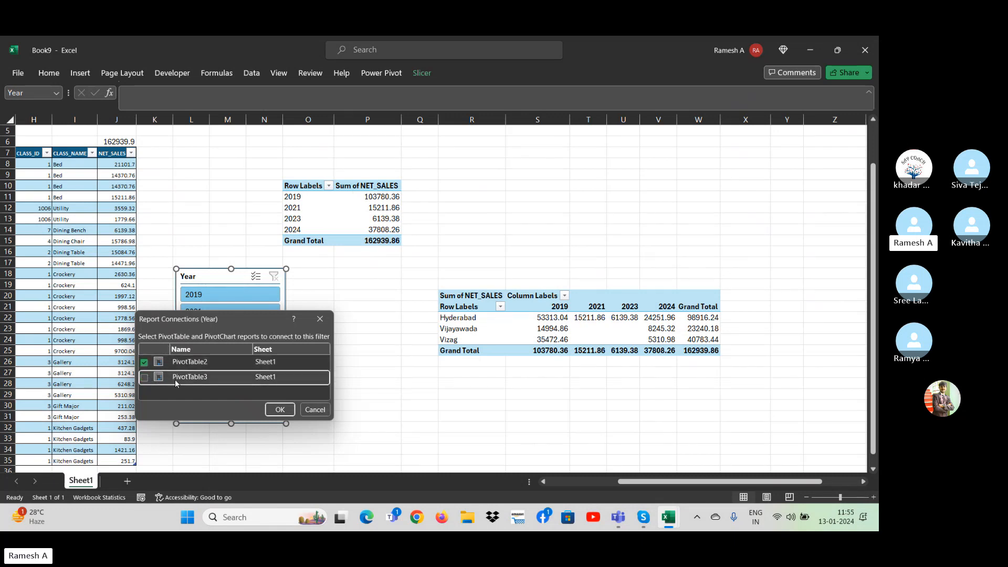
{"action": "left_click", "coordinate": [145, 378]}
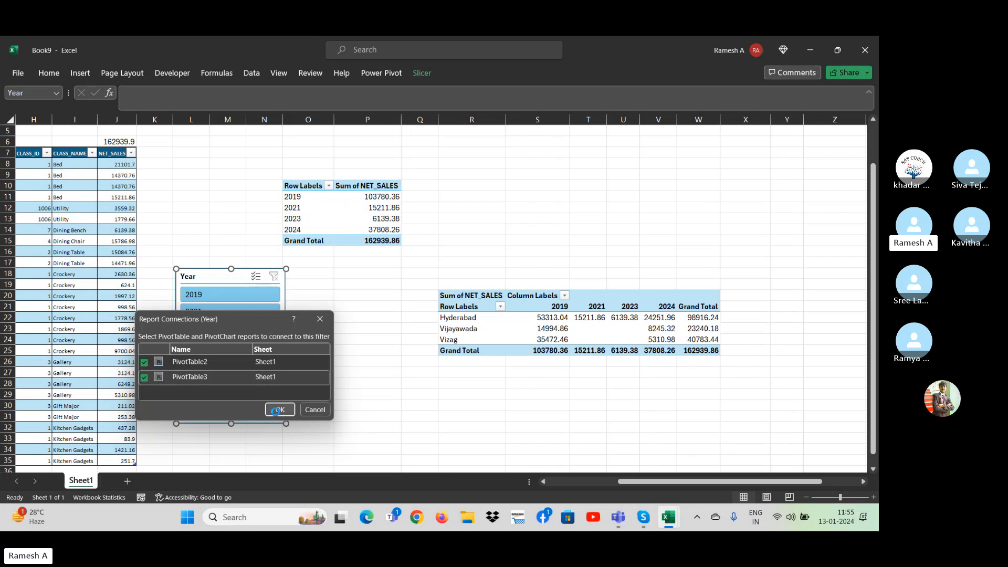
{"action": "left_click", "coordinate": [272, 409]}
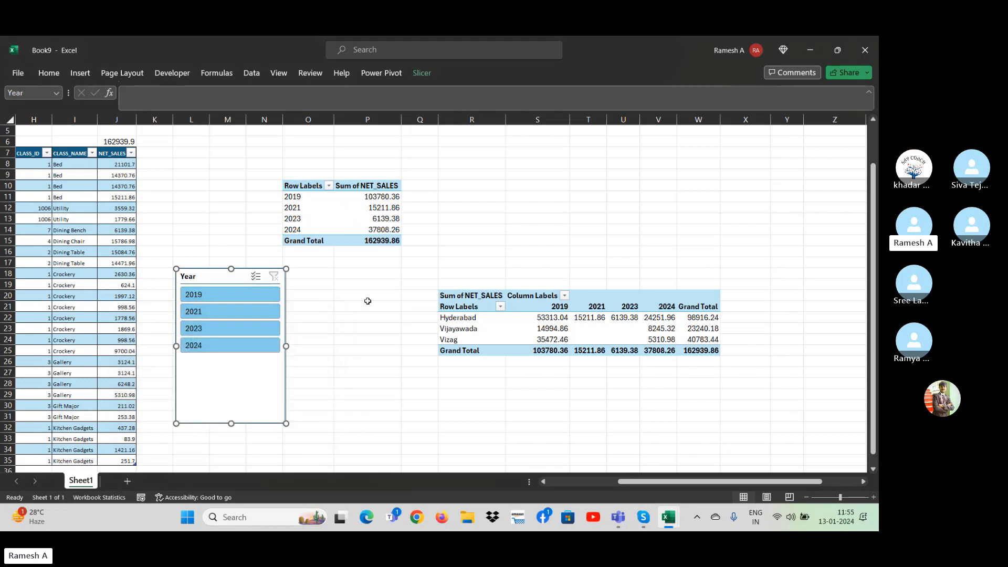
Filter both PivotTables by 2019 and 2021 in turn with the shared Year slicer.
{"action": "left_click", "coordinate": [353, 364]}
{"action": "left_click", "coordinate": [205, 299]}
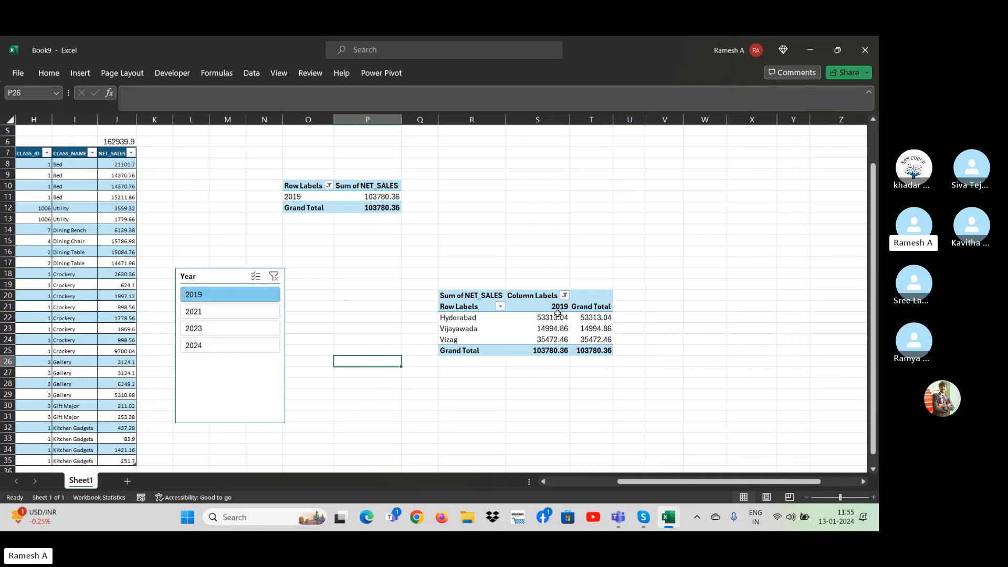
{"action": "left_click", "coordinate": [225, 315]}
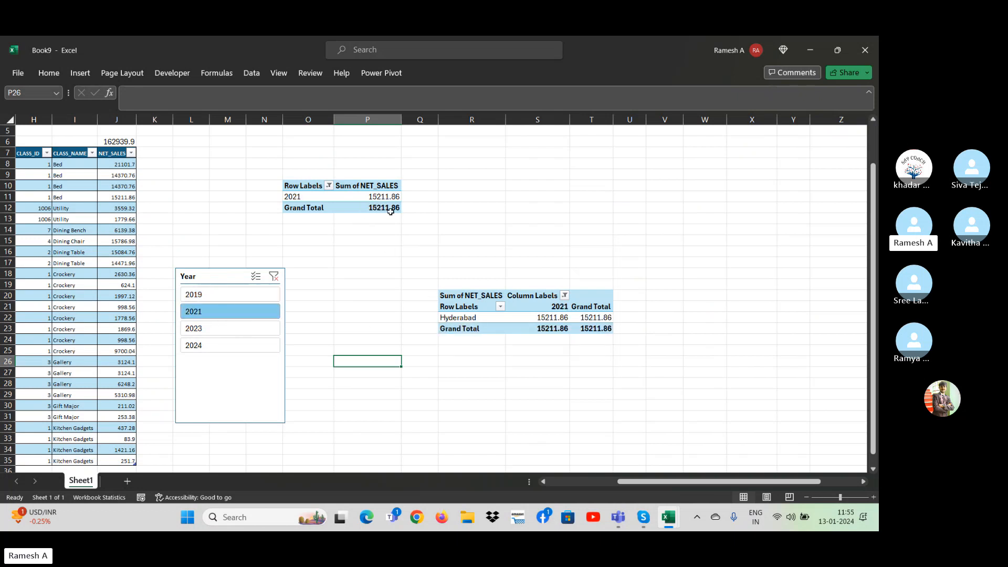
Filter both PivotTables by 2023, by 2024, and by those two years together with the shared Year slicer.
{"action": "left_click", "coordinate": [231, 329]}
{"action": "left_click", "coordinate": [238, 350]}
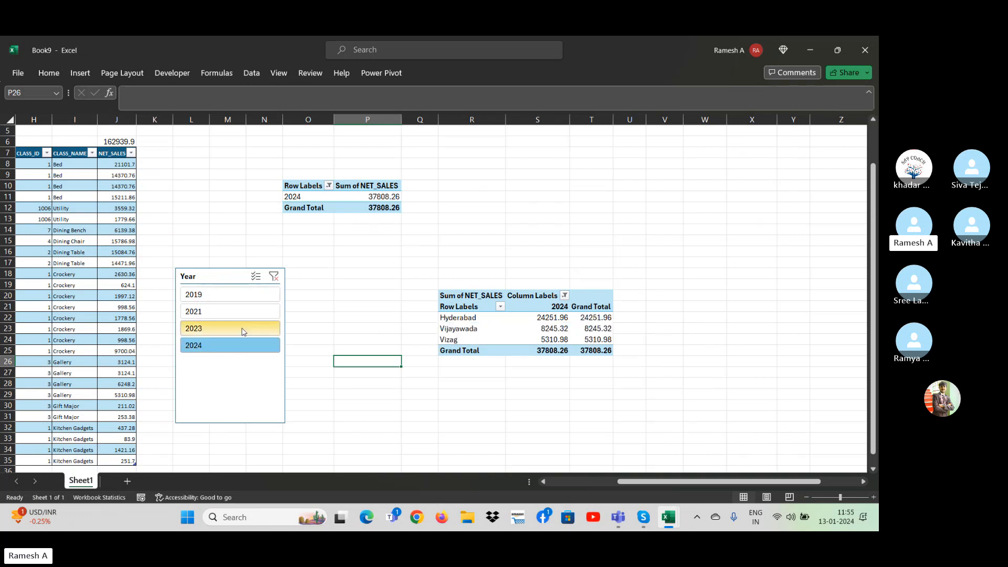
{"action": "left_click", "coordinate": [229, 326], "text": "ctrl"}
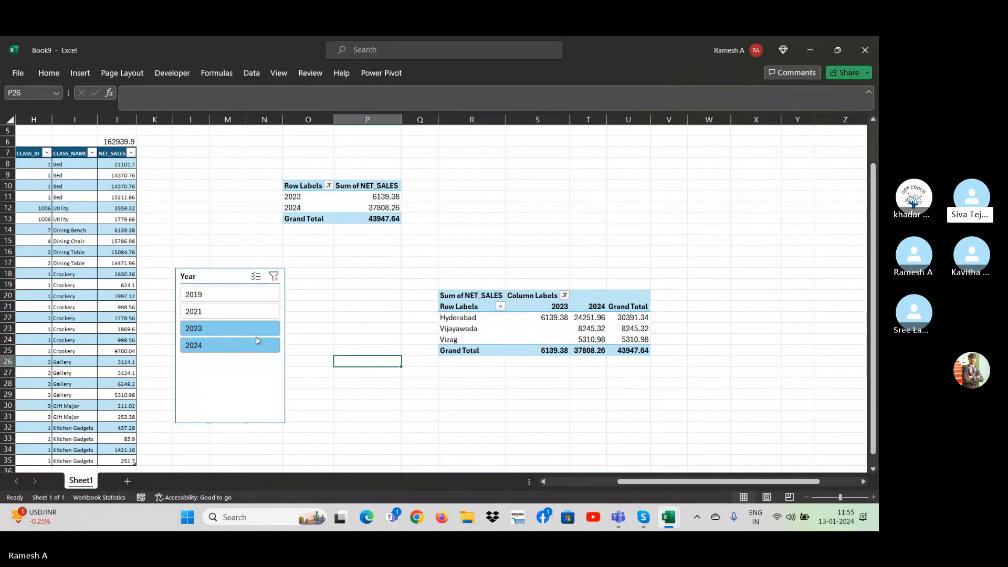
Delete the shared Year slicer and close the PivotTable field list.
{"action": "left_click", "coordinate": [255, 276]}
{"action": "left_click", "coordinate": [217, 279]}
{"action": "key", "text": "Delete"}
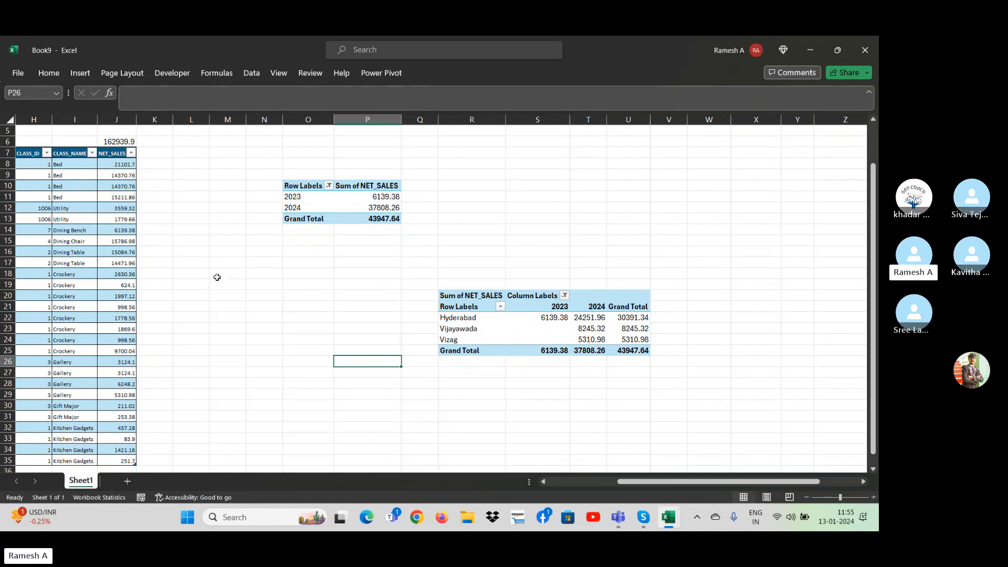
{"action": "left_click", "coordinate": [324, 208]}
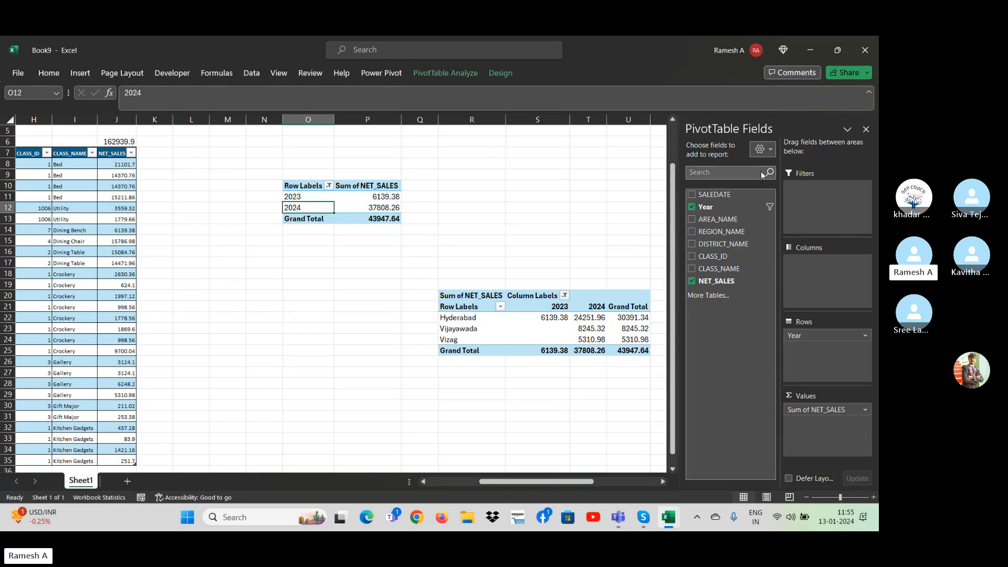
{"action": "left_click", "coordinate": [866, 129]}
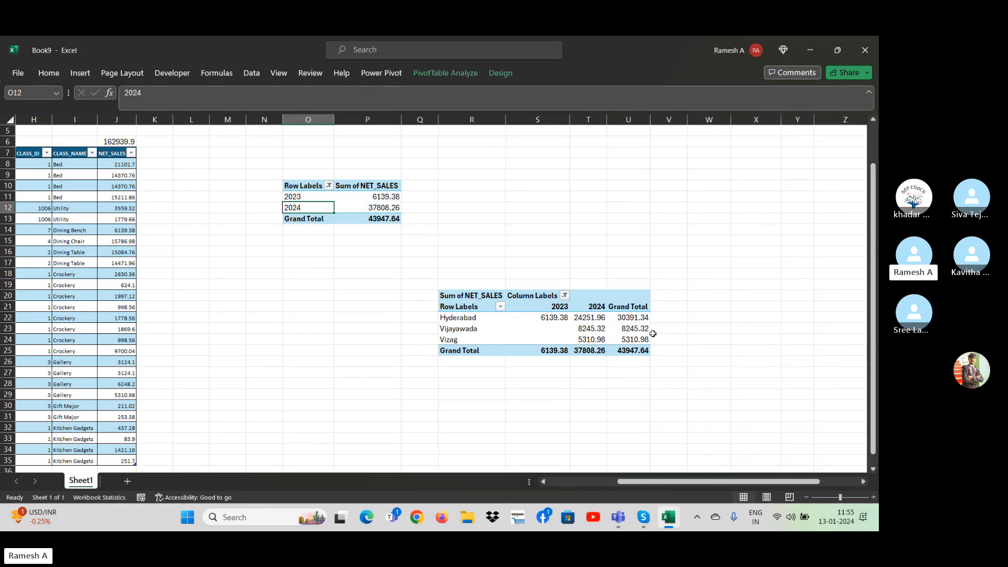
{"action": "left_click", "coordinate": [563, 309]}
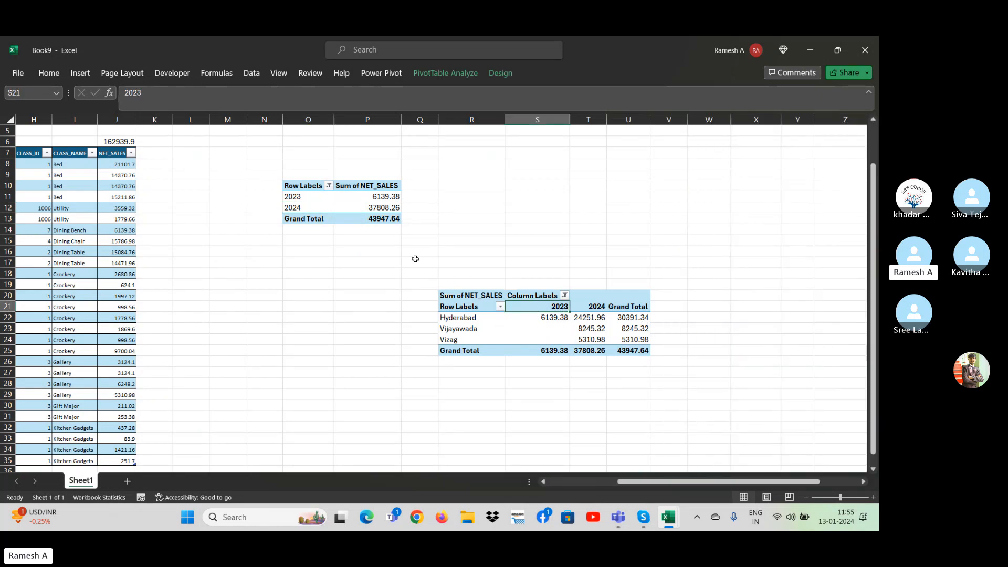
Insert a new Year slicer for the first PivotTable, the one with only years in its rows.
{"action": "left_click_drag", "start_coordinate": [310, 208], "coordinate": [310, 197]}
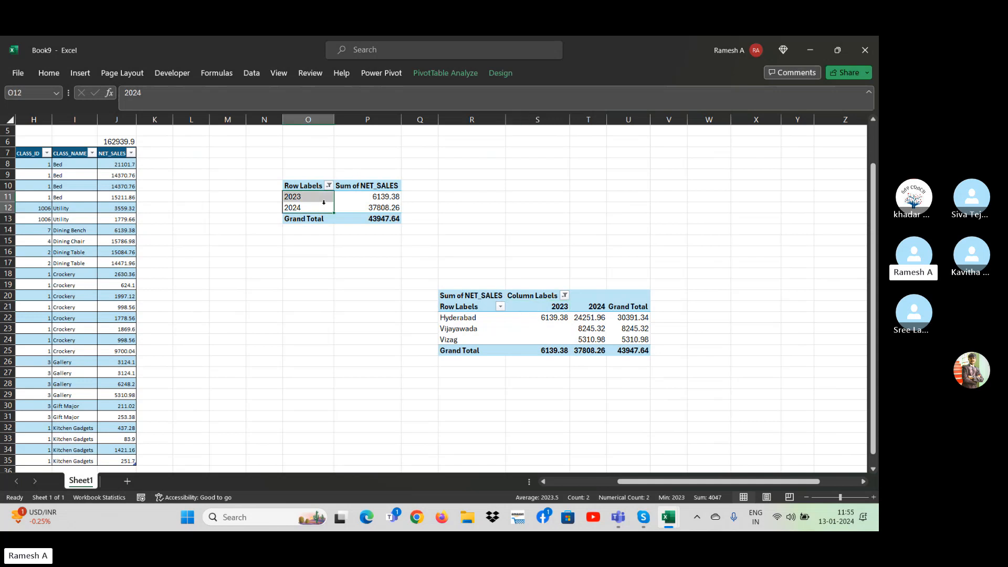
{"action": "left_click", "coordinate": [470, 81]}
{"action": "left_click", "coordinate": [297, 103]}
{"action": "left_click_drag", "start_coordinate": [530, 132], "coordinate": [221, 209]}
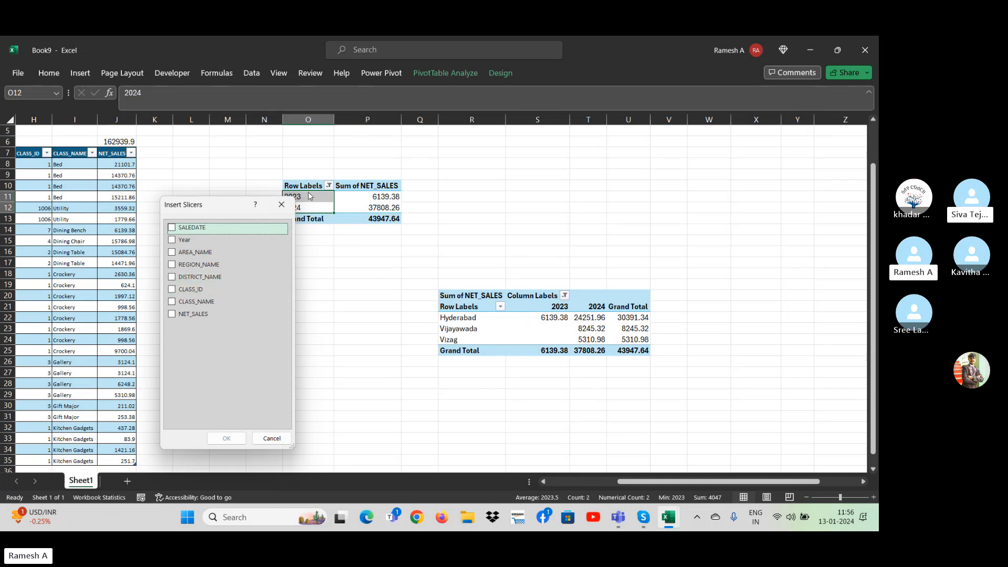
{"action": "left_click", "coordinate": [172, 241]}
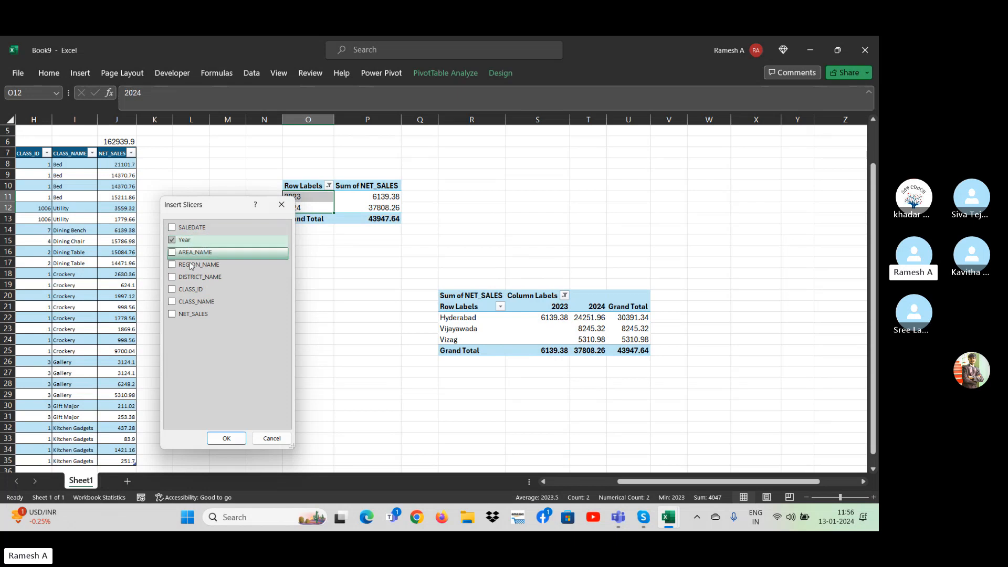
{"action": "left_click", "coordinate": [227, 438]}
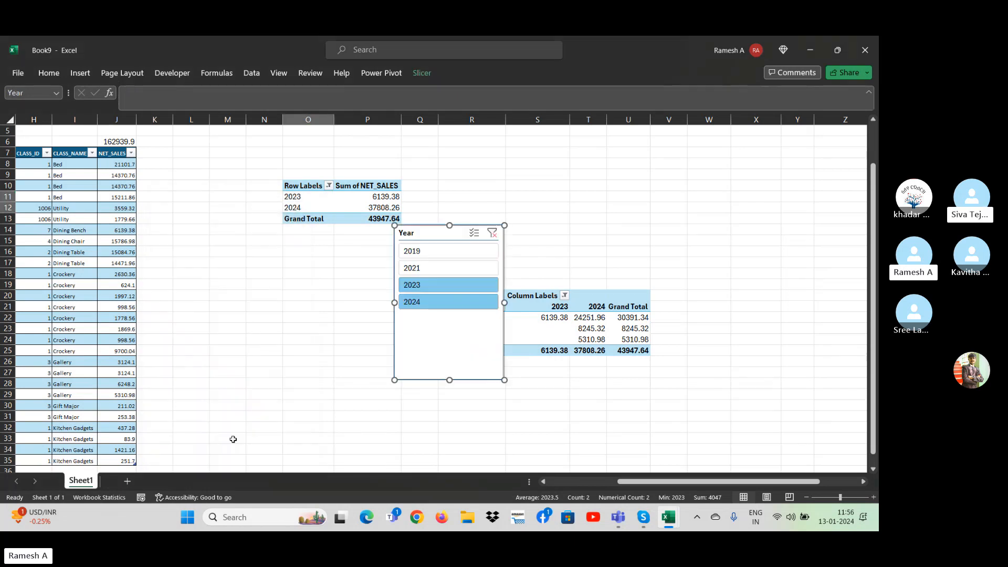
Move the new Year slicer below and to the left of the first PivotTable and clear its filter.
{"action": "left_click_drag", "start_coordinate": [418, 238], "coordinate": [211, 266]}
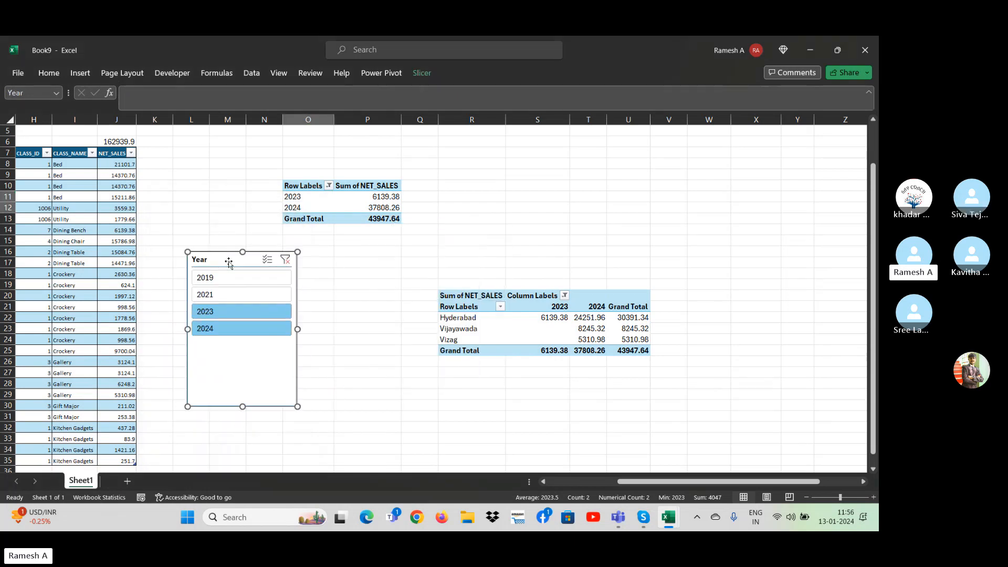
{"action": "left_click", "coordinate": [286, 259]}
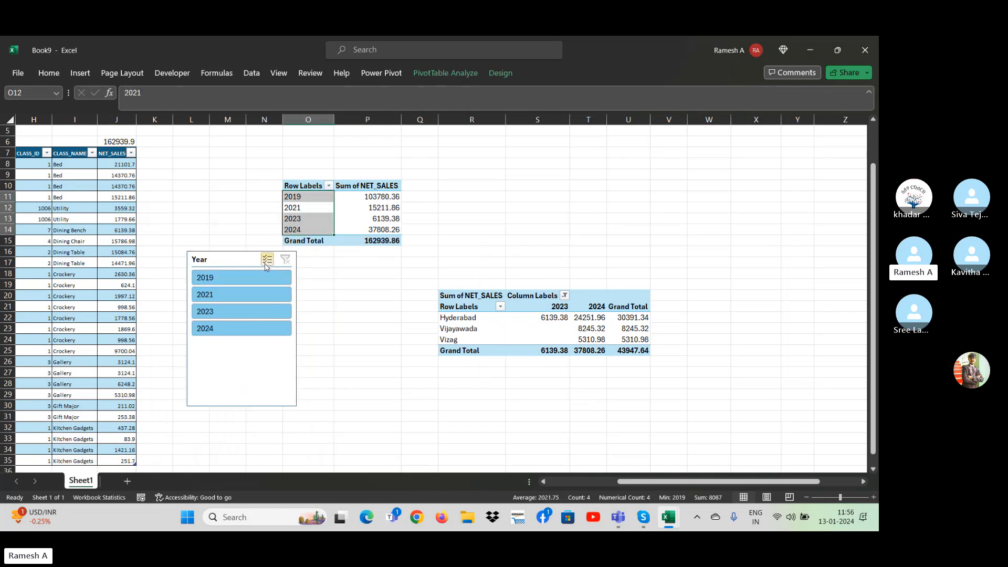
Examine which reports the Year slicer is connected to and check the names of both PivotTables.
{"action": "right_click", "coordinate": [223, 261]}
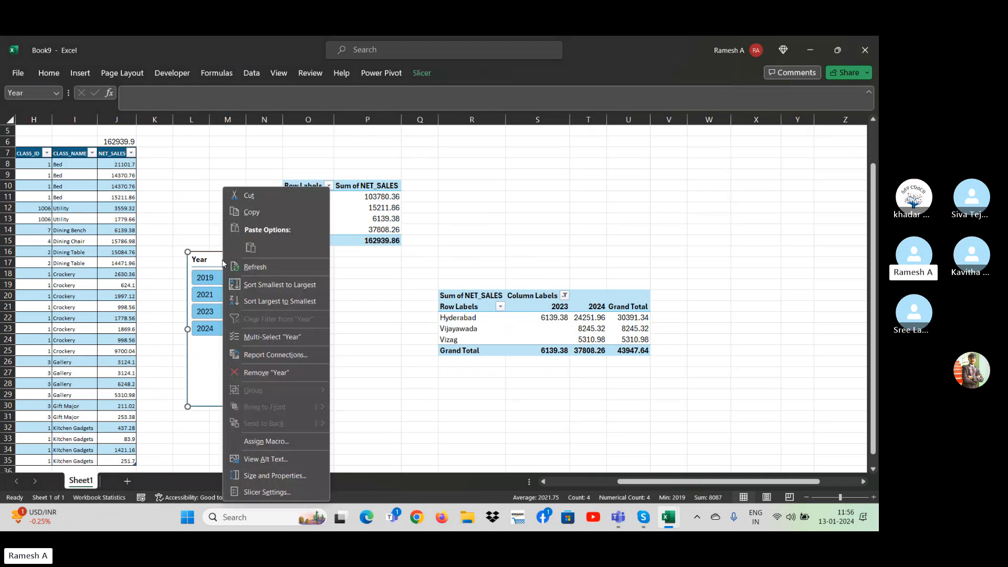
{"action": "left_click", "coordinate": [277, 356]}
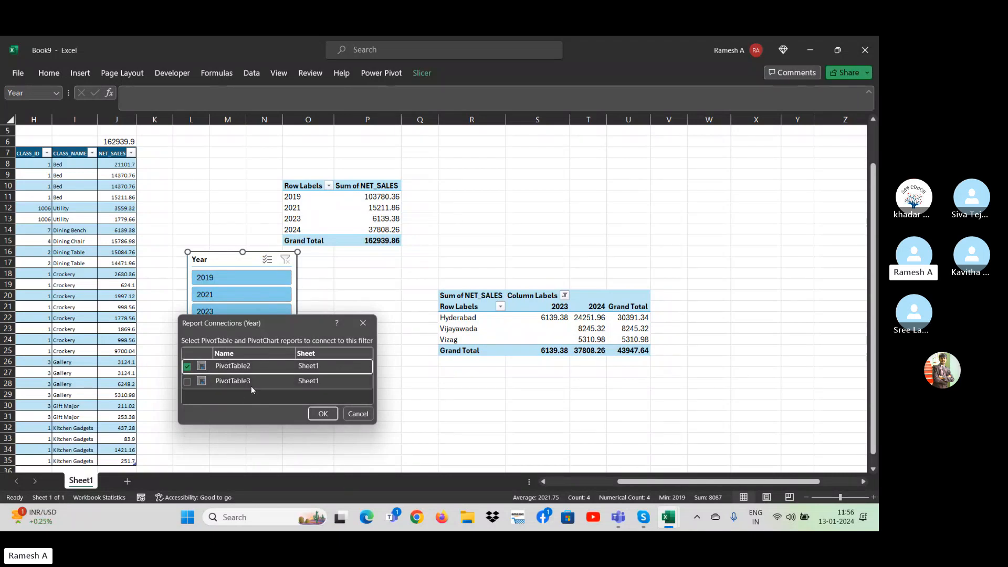
{"action": "left_click", "coordinate": [371, 326]}
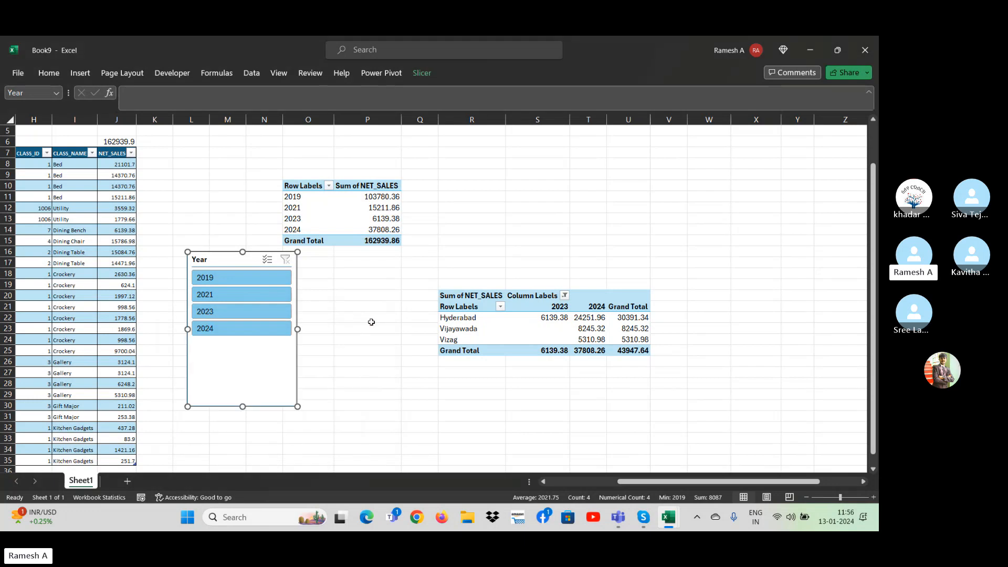
{"action": "left_click", "coordinate": [540, 336]}
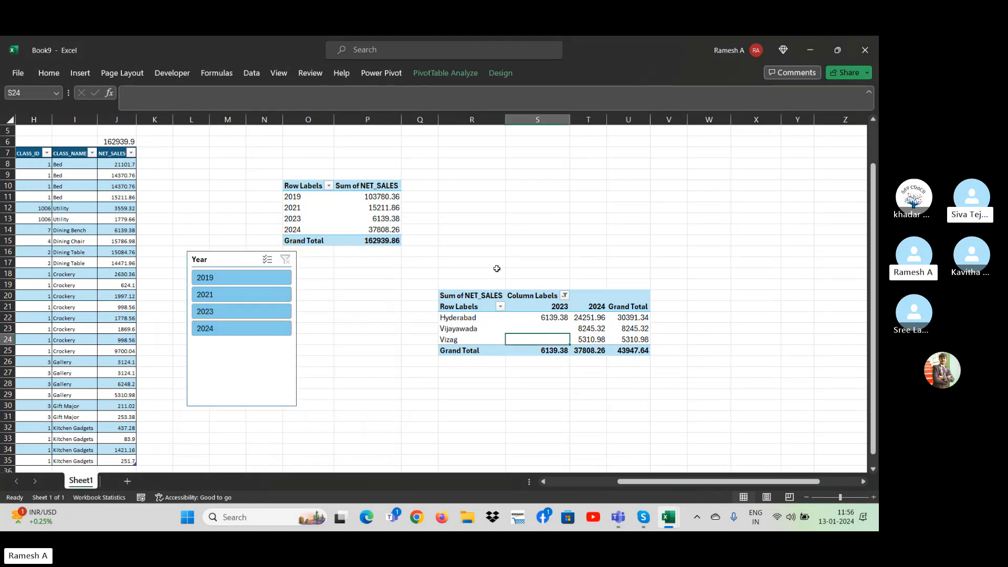
{"action": "left_click", "coordinate": [462, 72]}
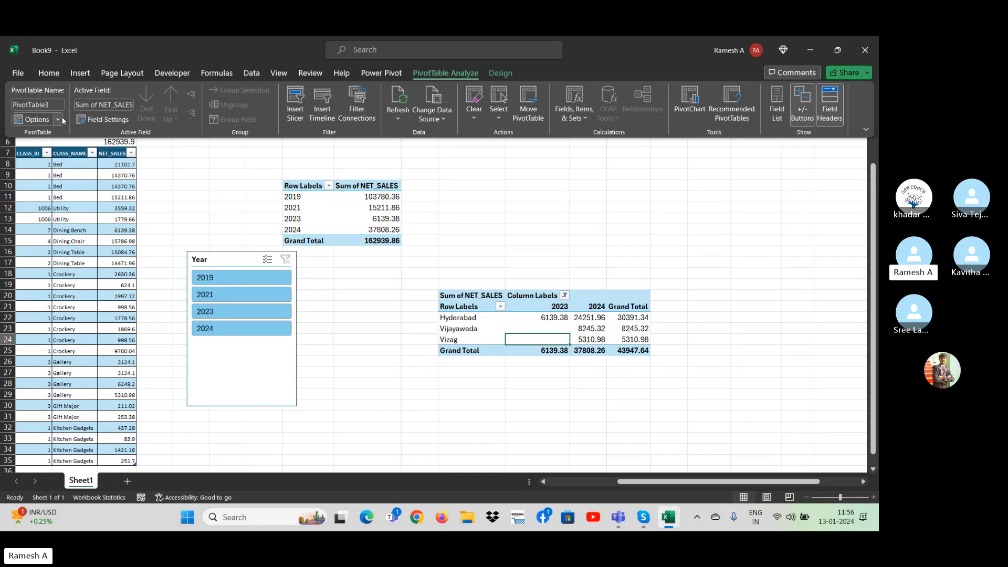
{"action": "key", "text": "ctrl+F1"}
{"action": "left_click", "coordinate": [364, 195]}
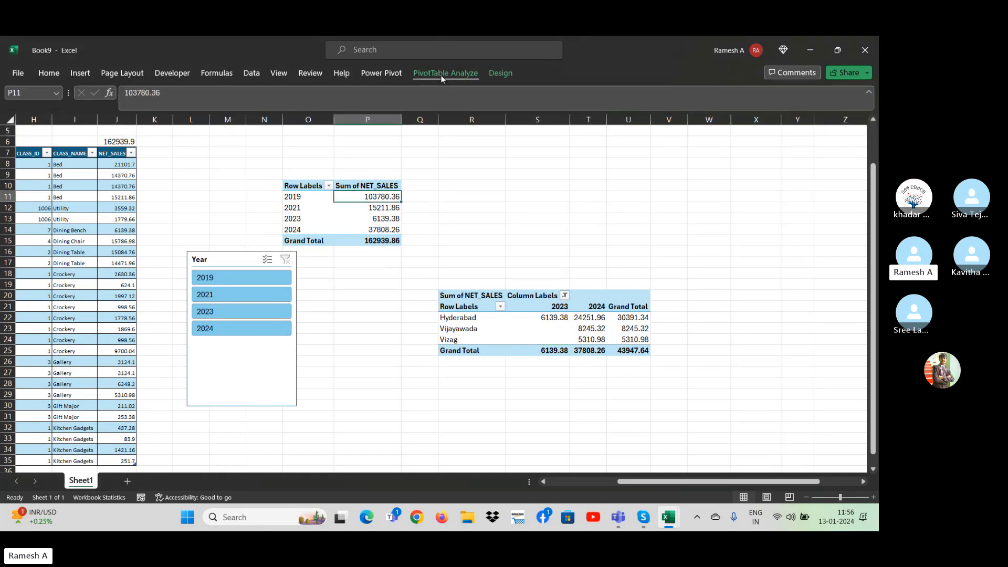
{"action": "left_click", "coordinate": [442, 75]}
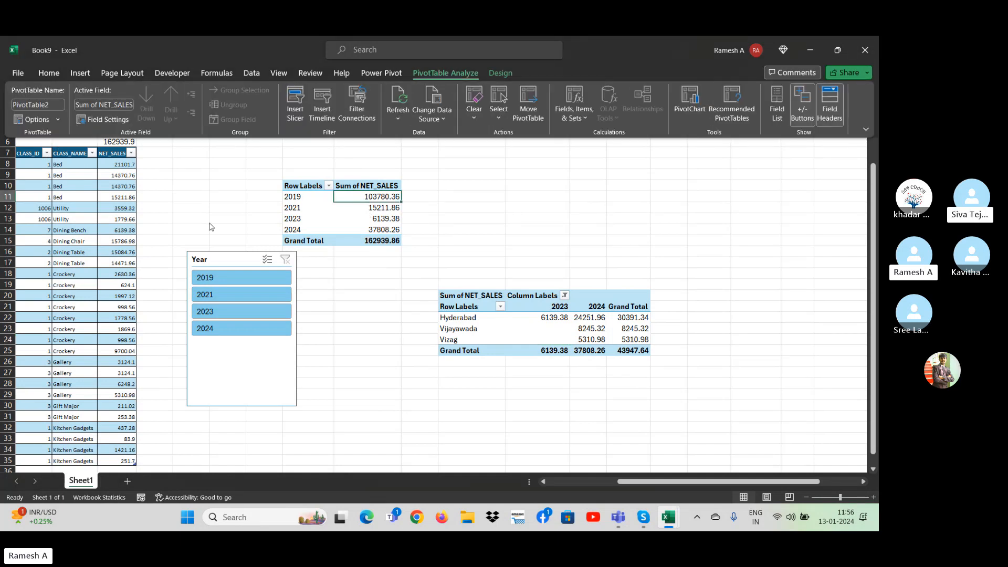
Connect the Year slicer to PivotTable3 in addition to PivotTable2 through its report connections.
{"action": "left_click", "coordinate": [225, 264]}
{"action": "right_click", "coordinate": [221, 259]}
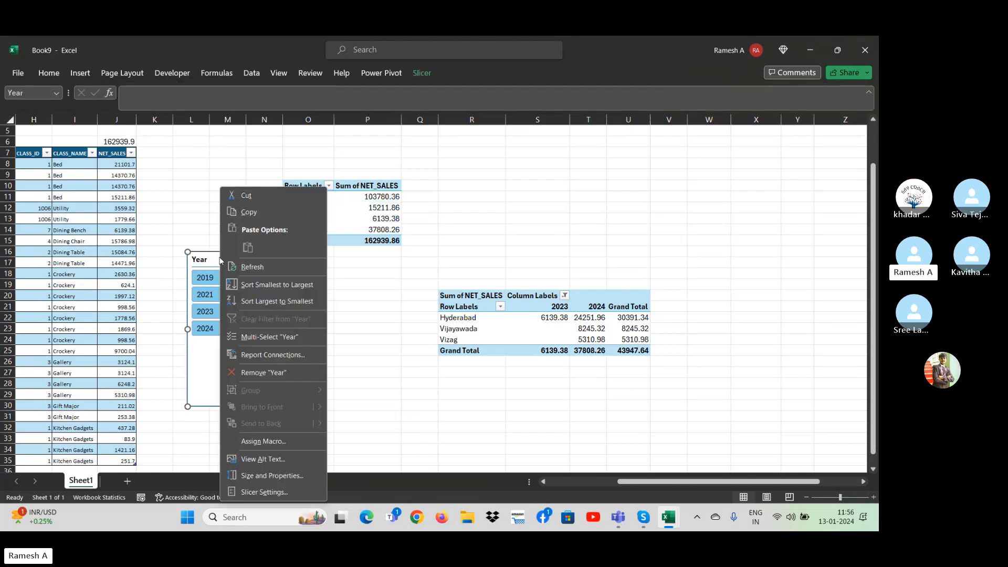
{"action": "left_click", "coordinate": [262, 354]}
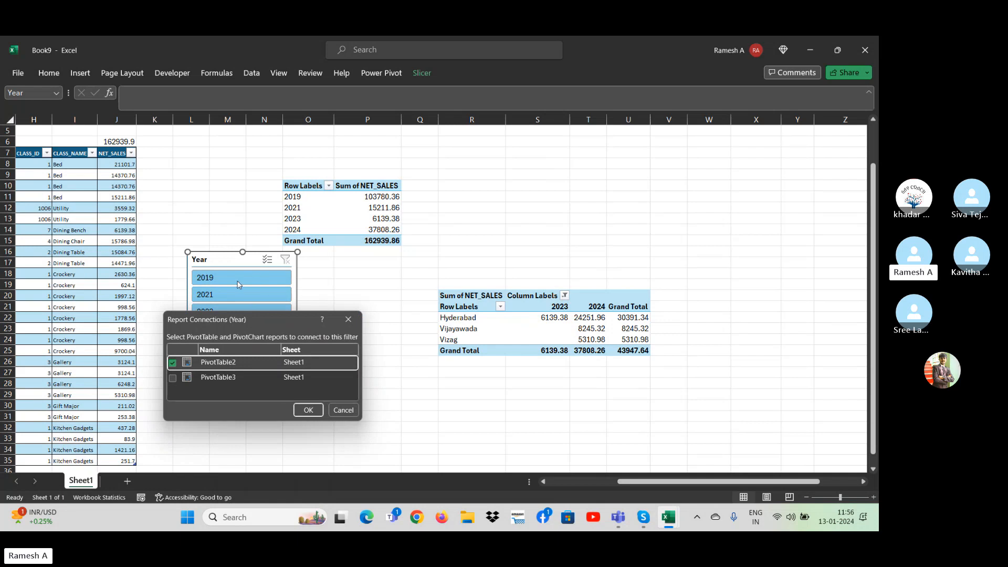
{"action": "left_click", "coordinate": [174, 380]}
{"action": "left_click", "coordinate": [173, 378]}
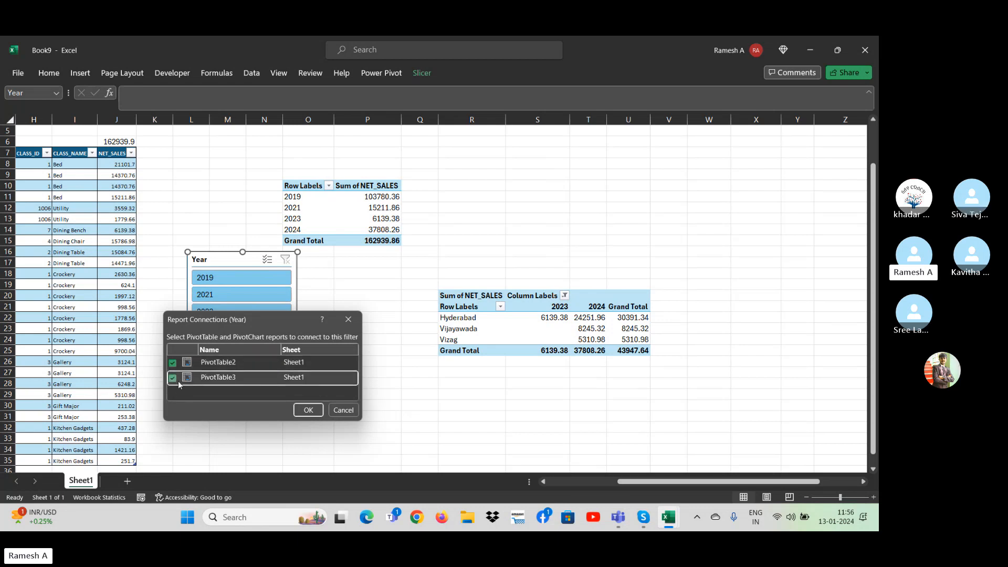
{"action": "left_click", "coordinate": [302, 412]}
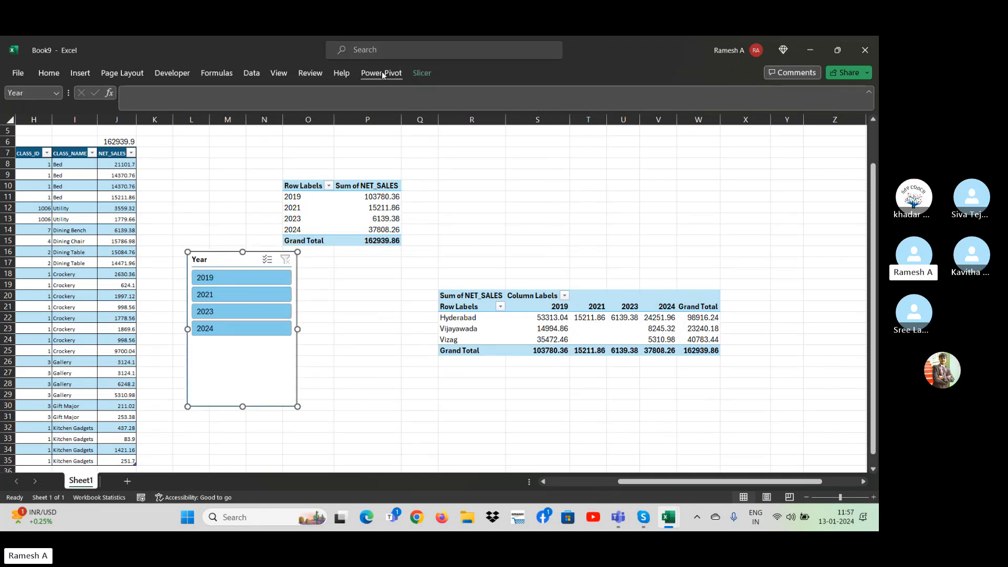
Try an AREA_NAME slicer on the first PivotTable and delete it.
{"action": "left_click", "coordinate": [326, 221]}
{"action": "left_click", "coordinate": [463, 73]}
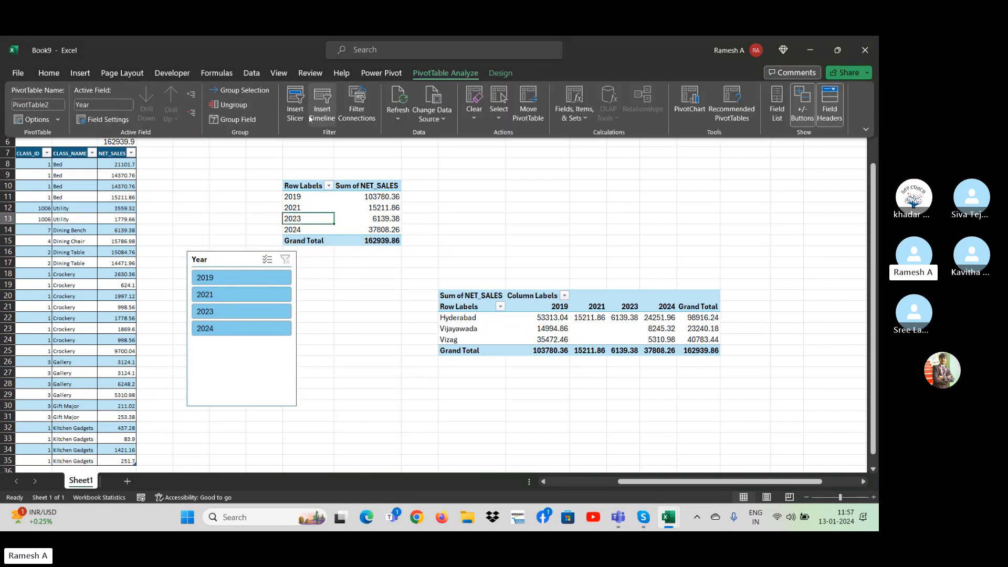
{"action": "left_click", "coordinate": [295, 107]}
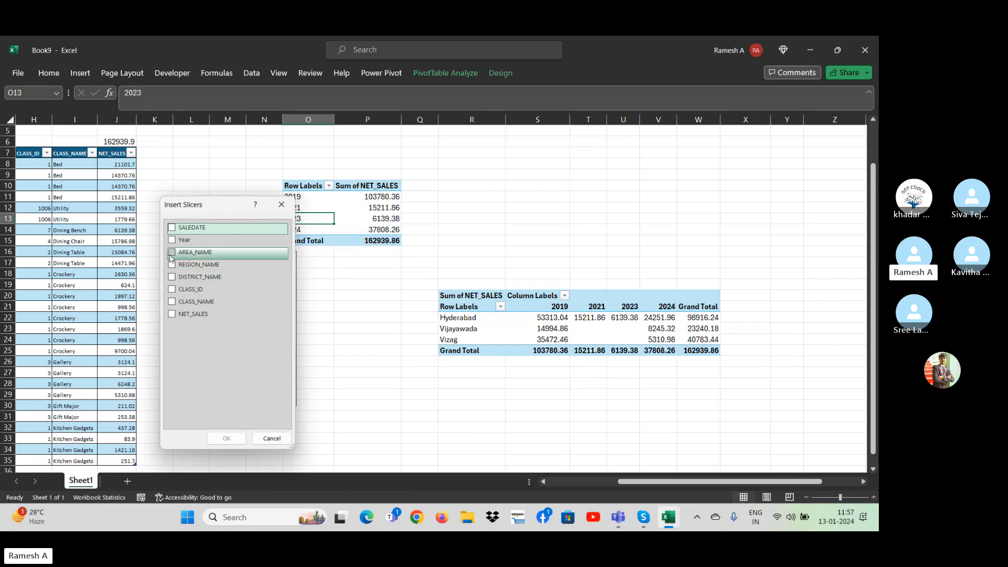
{"action": "left_click", "coordinate": [171, 254]}
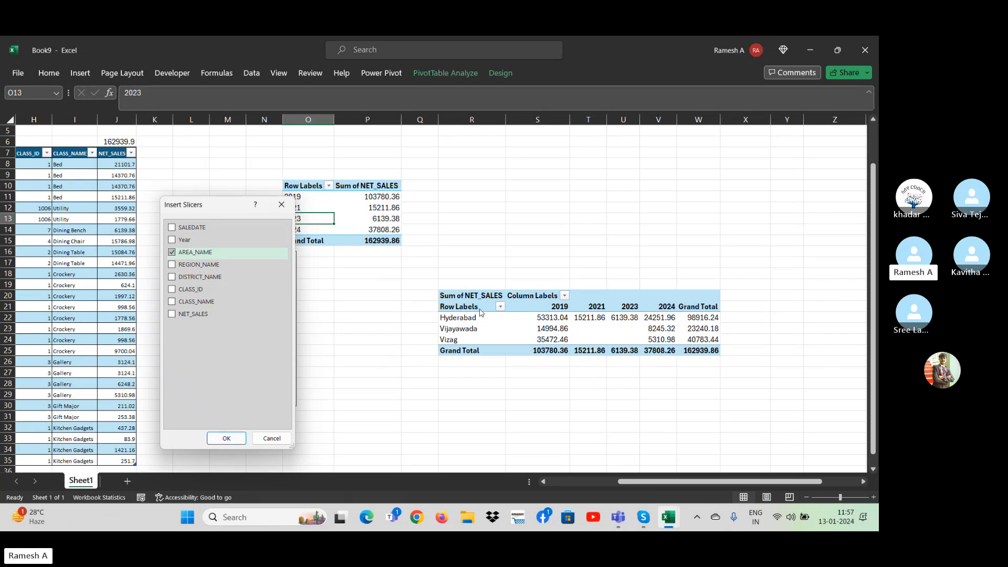
{"action": "left_click", "coordinate": [226, 438]}
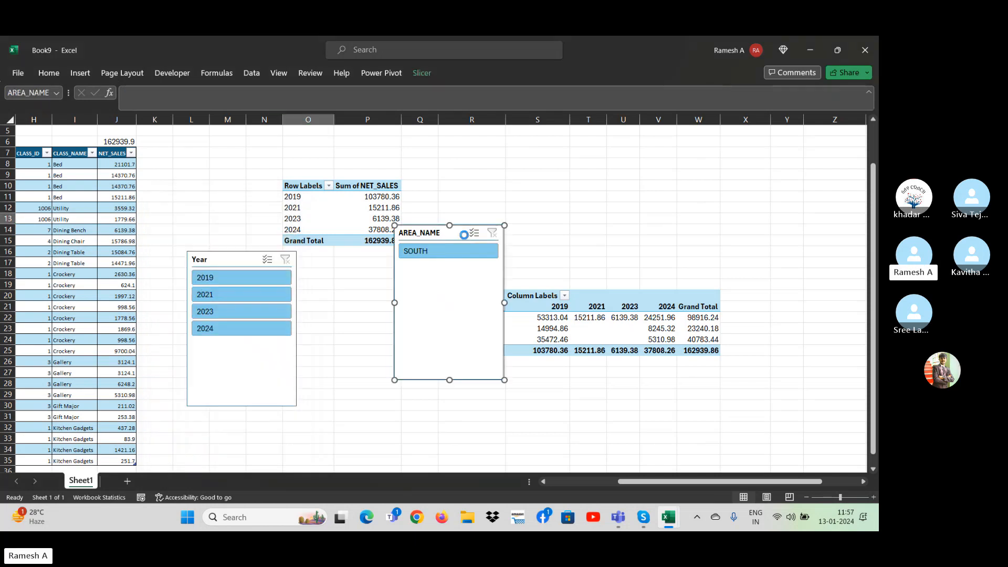
{"action": "key", "text": "Delete"}
Insert a DISTRICT_NAME slicer for the first PivotTable and move it below that table, overlapping the Year slicer.
{"action": "left_click", "coordinate": [440, 71]}
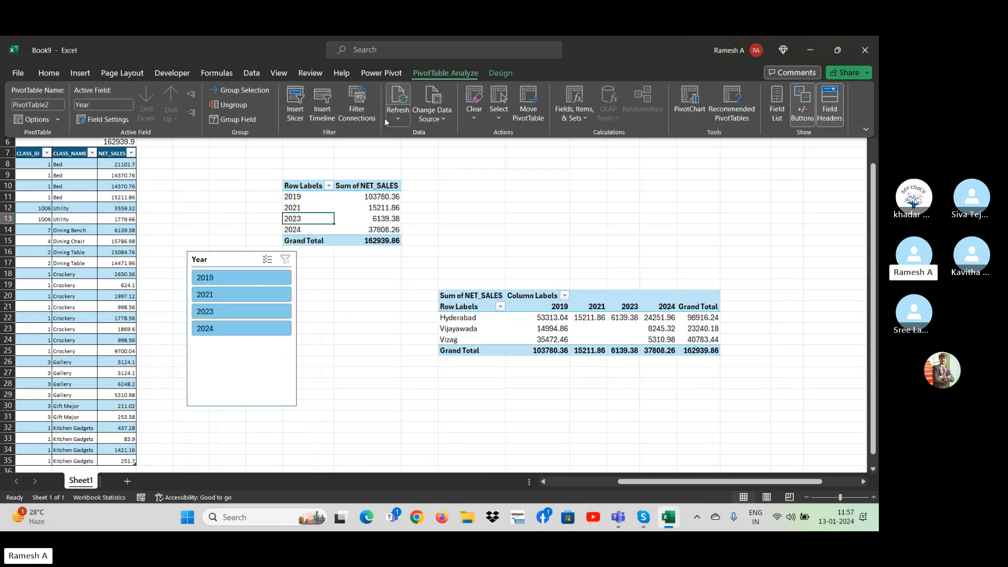
{"action": "left_click", "coordinate": [254, 107]}
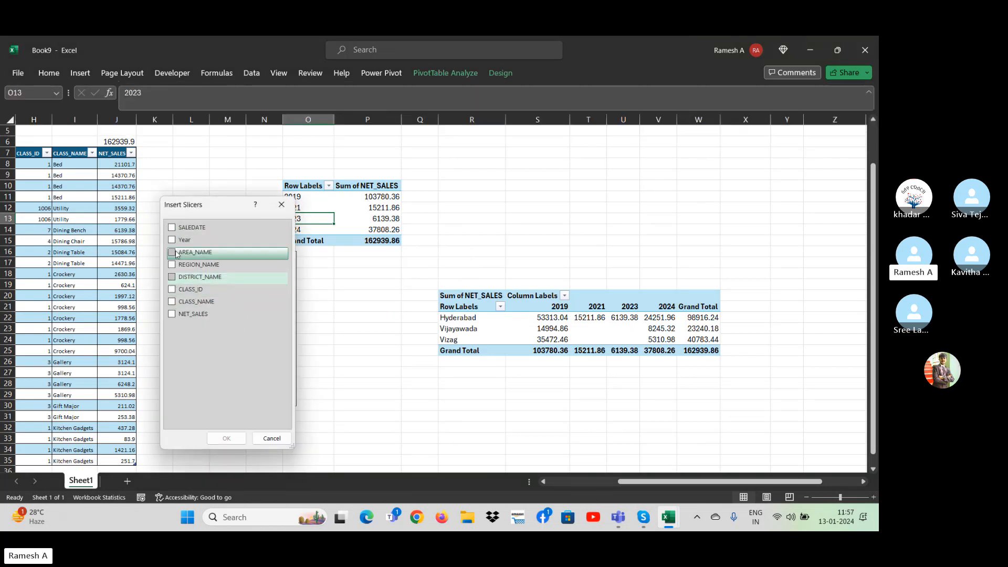
{"action": "left_click", "coordinate": [175, 277]}
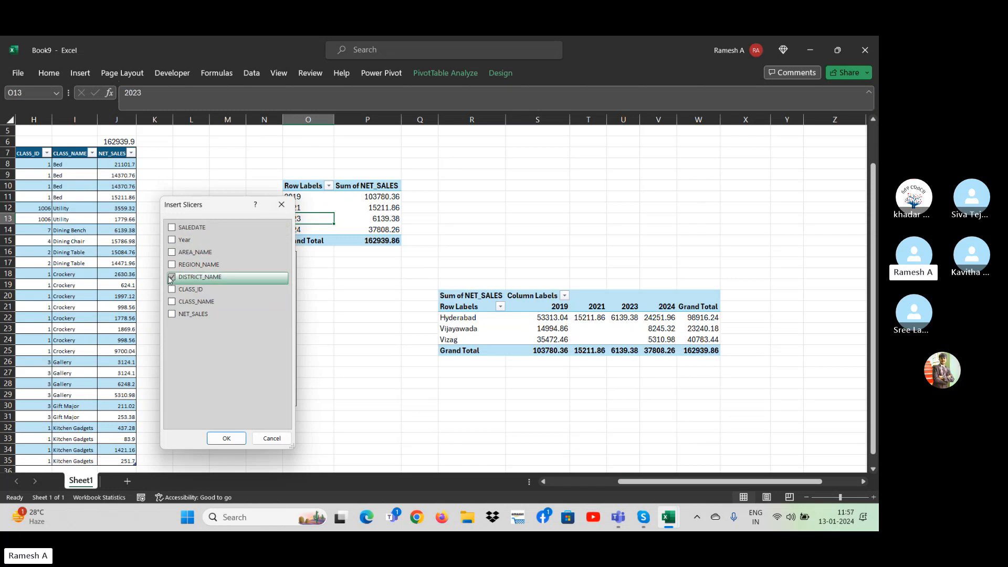
{"action": "left_click", "coordinate": [226, 438]}
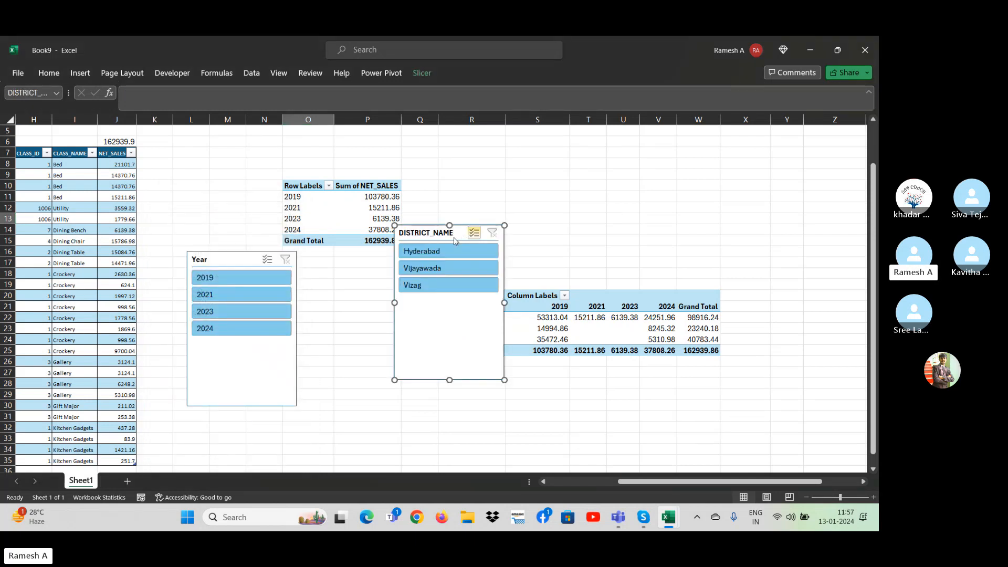
{"action": "left_click_drag", "start_coordinate": [455, 241], "coordinate": [332, 323]}
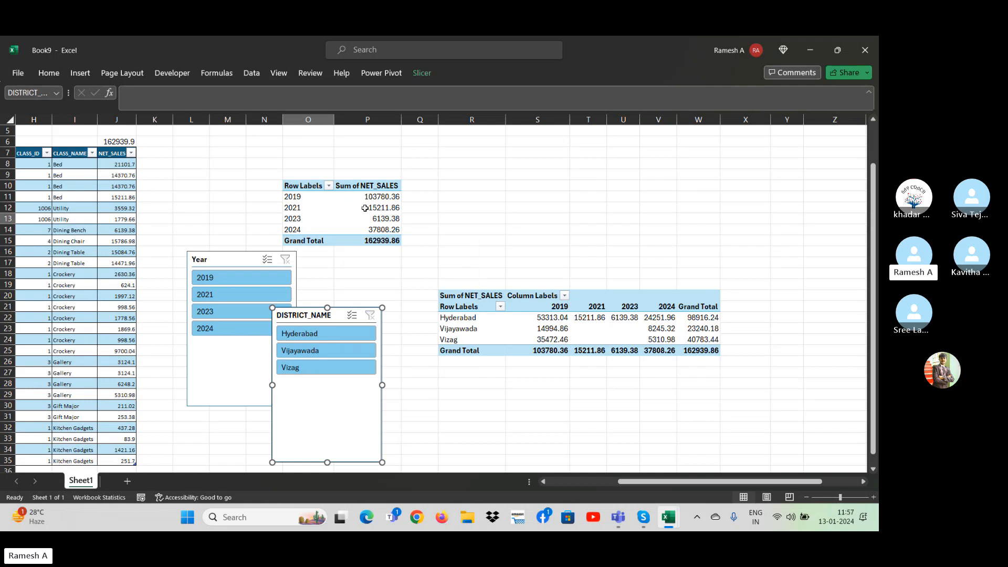
Enable the classic PivotTable layout for the district-by-year PivotTable through its display options.
{"action": "right_click", "coordinate": [491, 317]}
{"action": "left_click", "coordinate": [525, 291]}
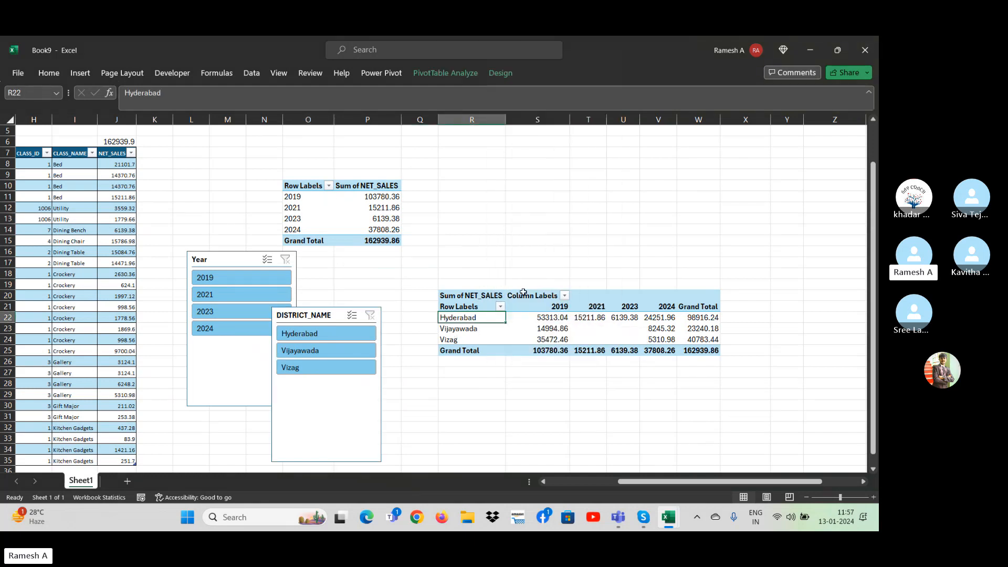
{"action": "left_click", "coordinate": [611, 193]}
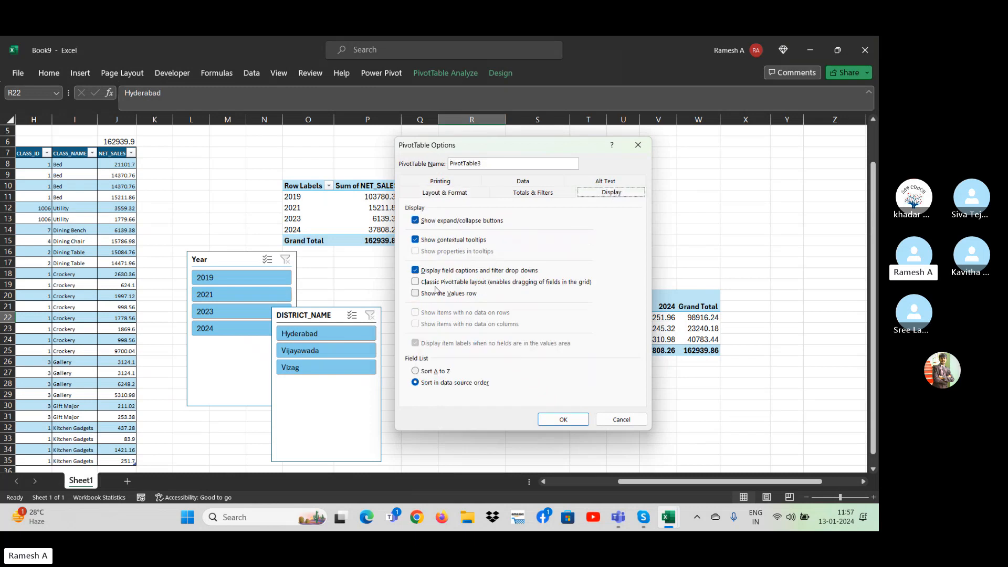
{"action": "left_click", "coordinate": [462, 282]}
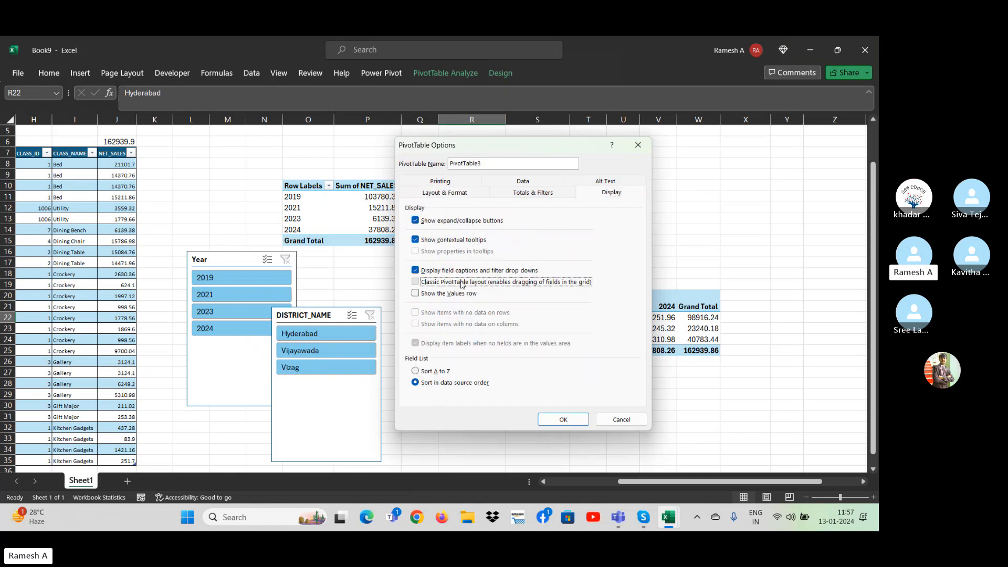
{"action": "left_click", "coordinate": [565, 417]}
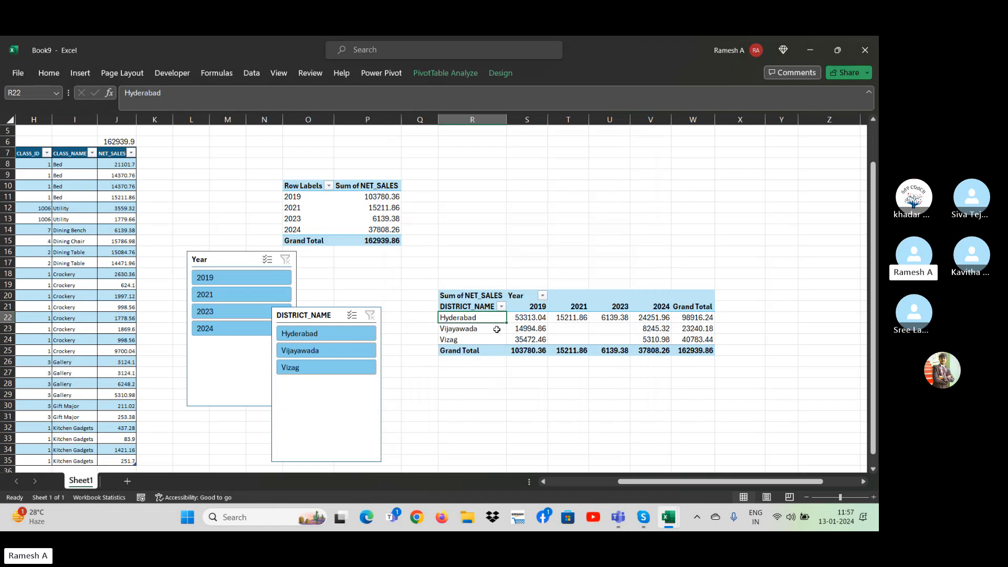
Enable the classic PivotTable layout for the yearly sales PivotTable through its display options.
{"action": "right_click", "coordinate": [318, 208]}
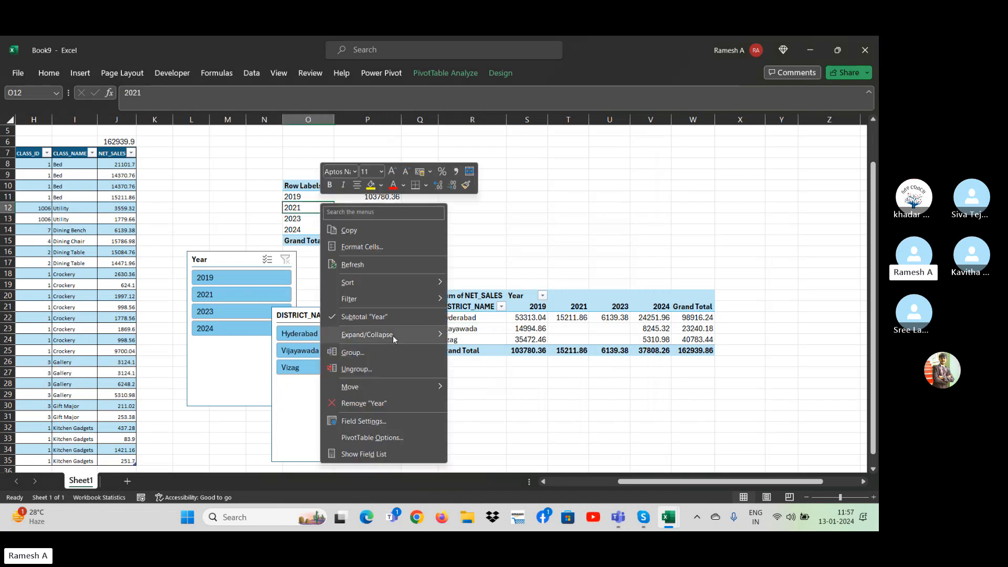
{"action": "left_click", "coordinate": [408, 441]}
{"action": "left_click", "coordinate": [498, 264]}
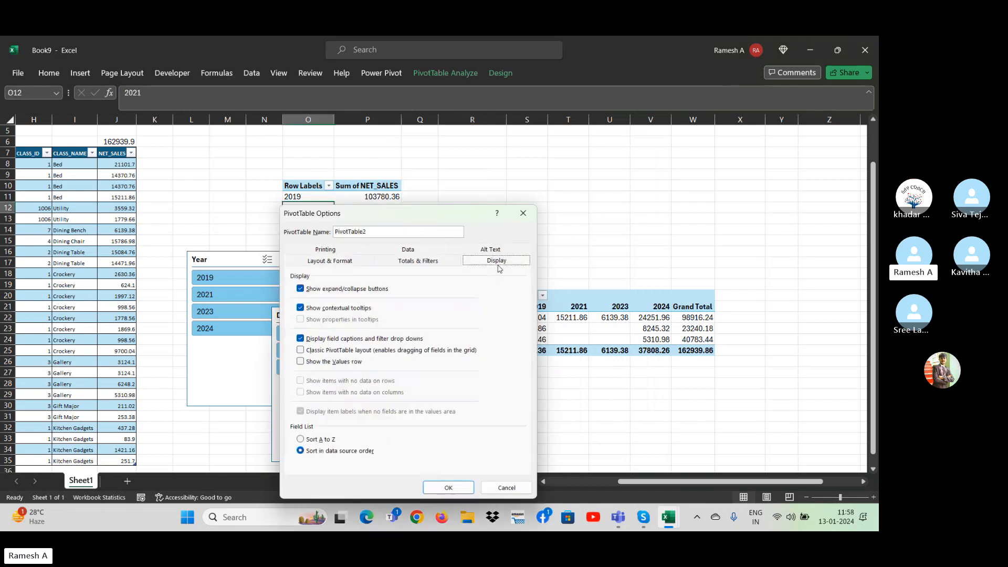
{"action": "left_click", "coordinate": [300, 350]}
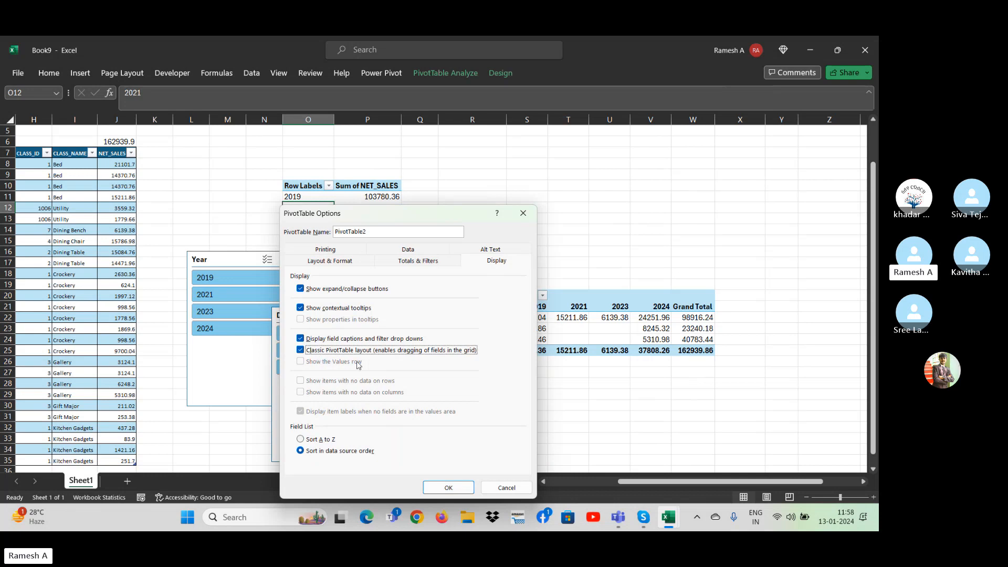
{"action": "left_click", "coordinate": [447, 488]}
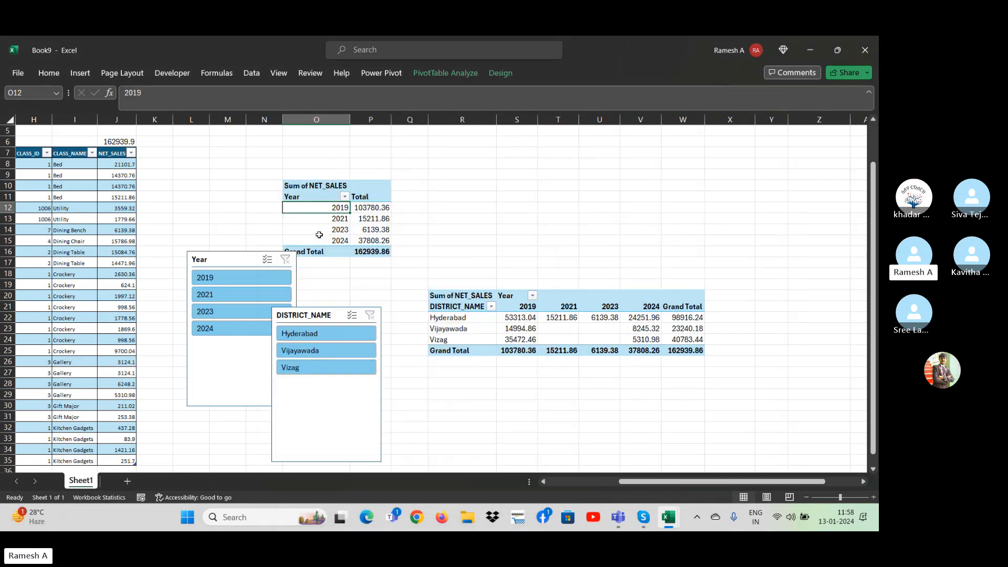
Connect the DISTRICT_NAME slicer to PivotTable3 in addition to PivotTable2 and move it clear of both tables.
{"action": "left_click_drag", "start_coordinate": [340, 308], "coordinate": [669, 122]}
{"action": "left_click", "coordinate": [686, 119]}
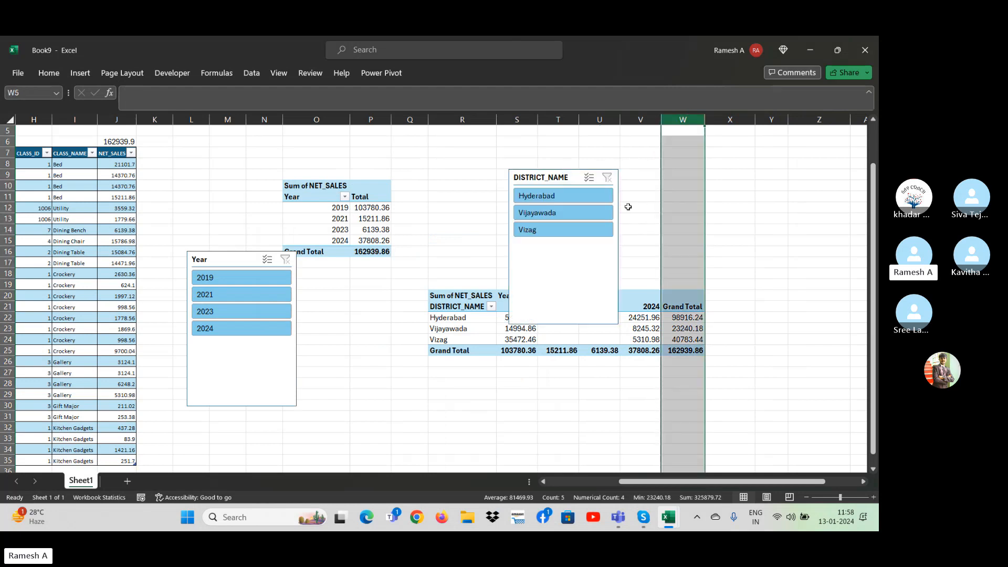
{"action": "left_click", "coordinate": [677, 229]}
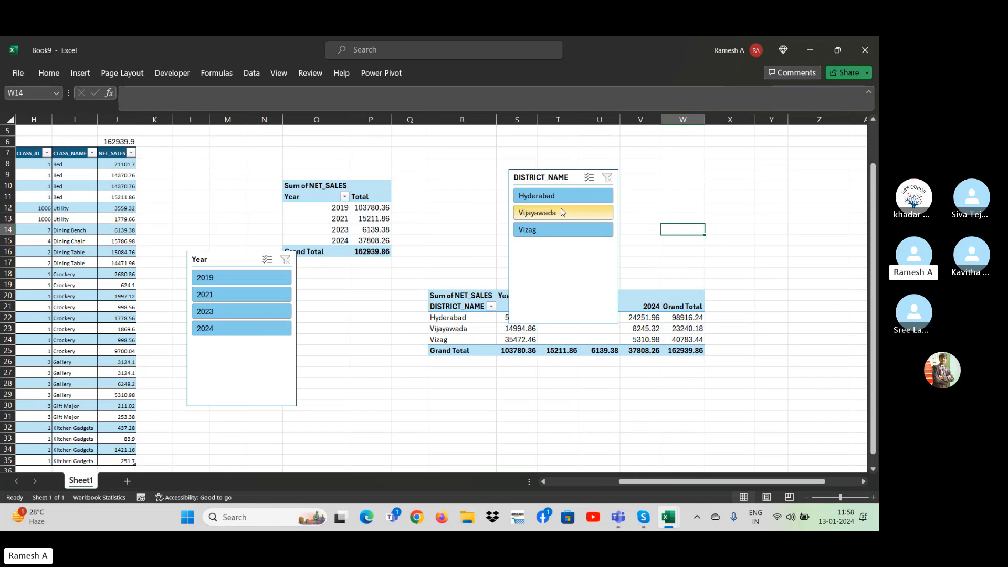
{"action": "right_click", "coordinate": [560, 262]}
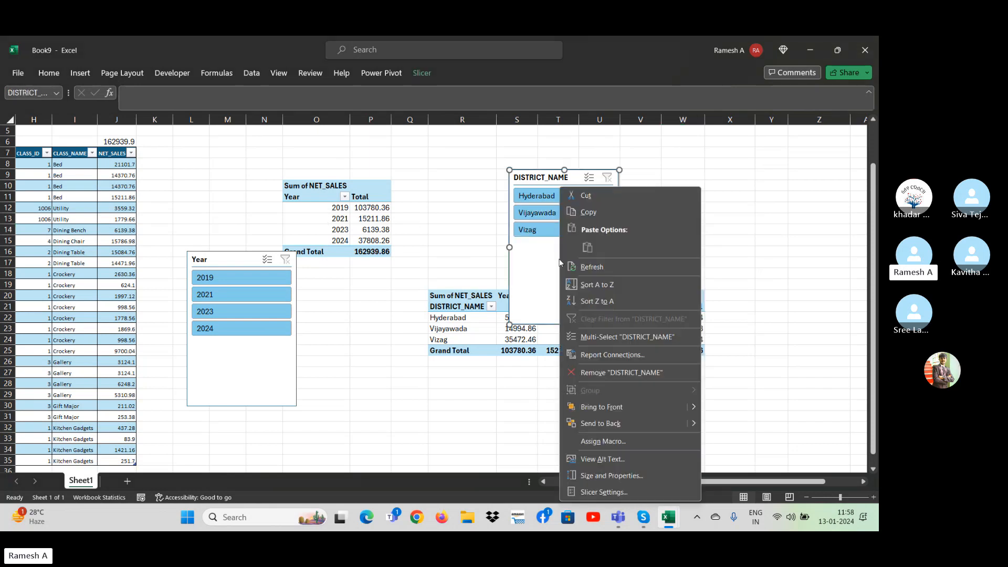
{"action": "left_click", "coordinate": [605, 356]}
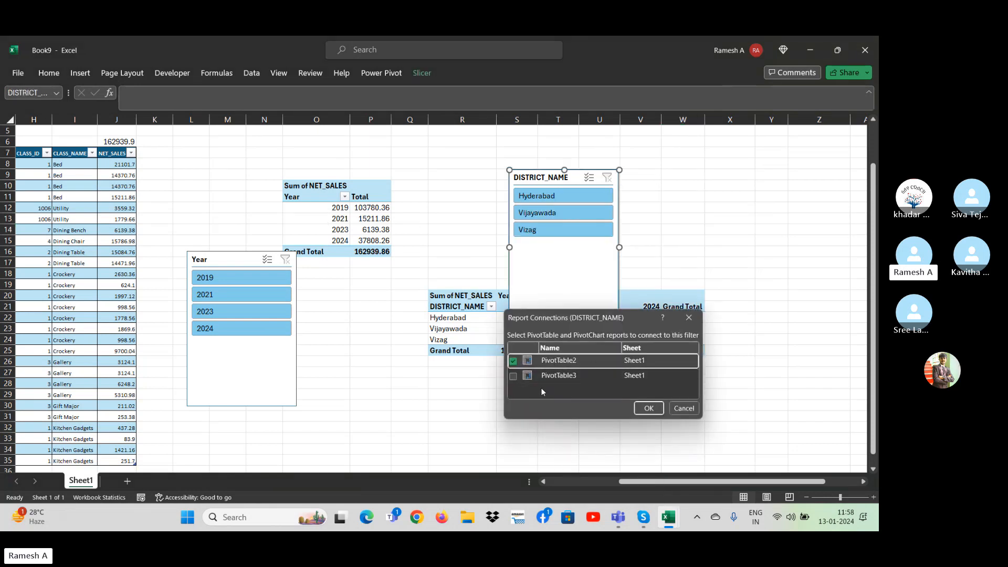
{"action": "left_click", "coordinate": [515, 376]}
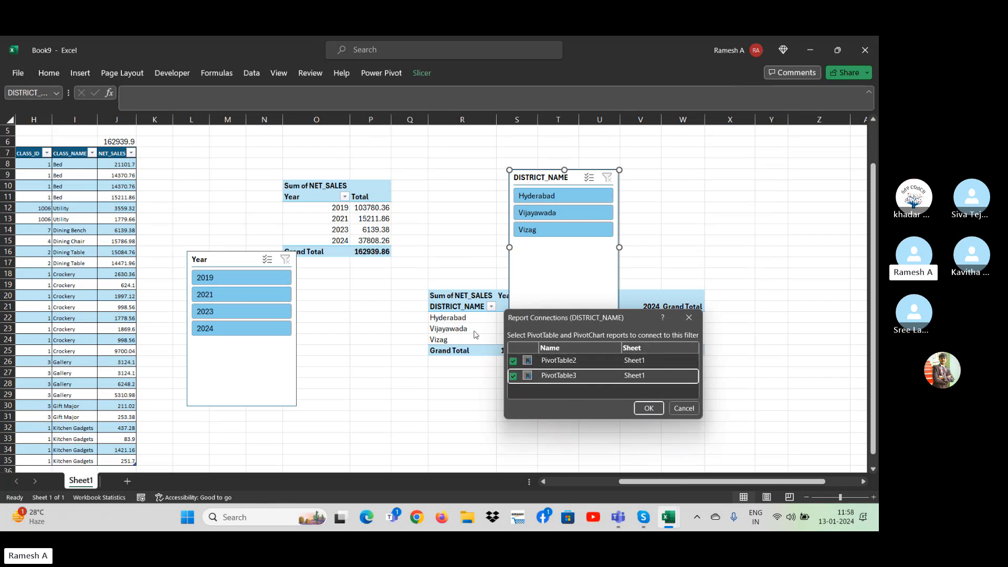
{"action": "left_click", "coordinate": [649, 408]}
{"action": "left_click_drag", "start_coordinate": [552, 170], "coordinate": [750, 156]}
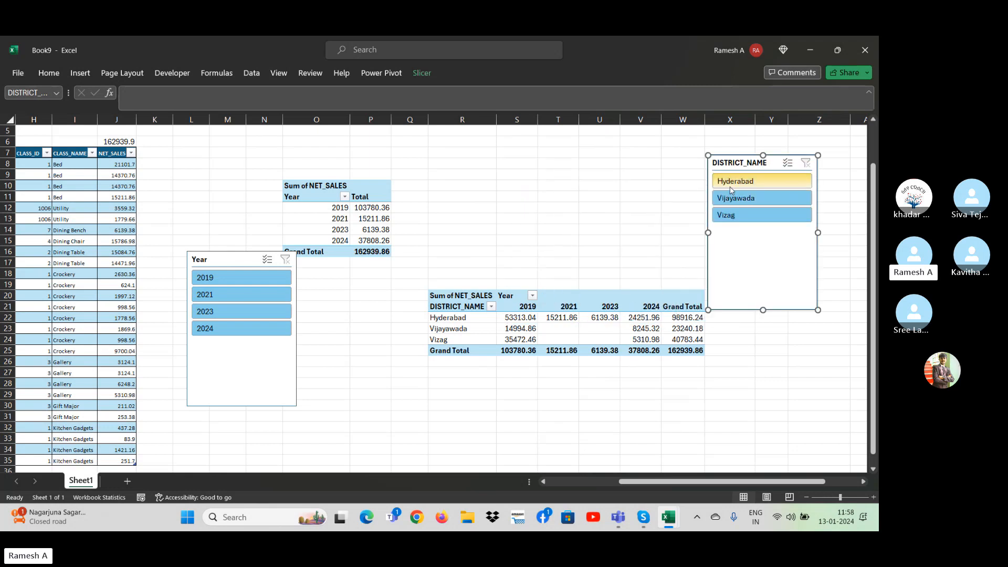
Filter both PivotTables with the DISTRICT_NAME slicer by Hyderabad, Vijayawada and Vizag in turn, comparing the sales in each.
{"action": "left_click", "coordinate": [732, 181]}
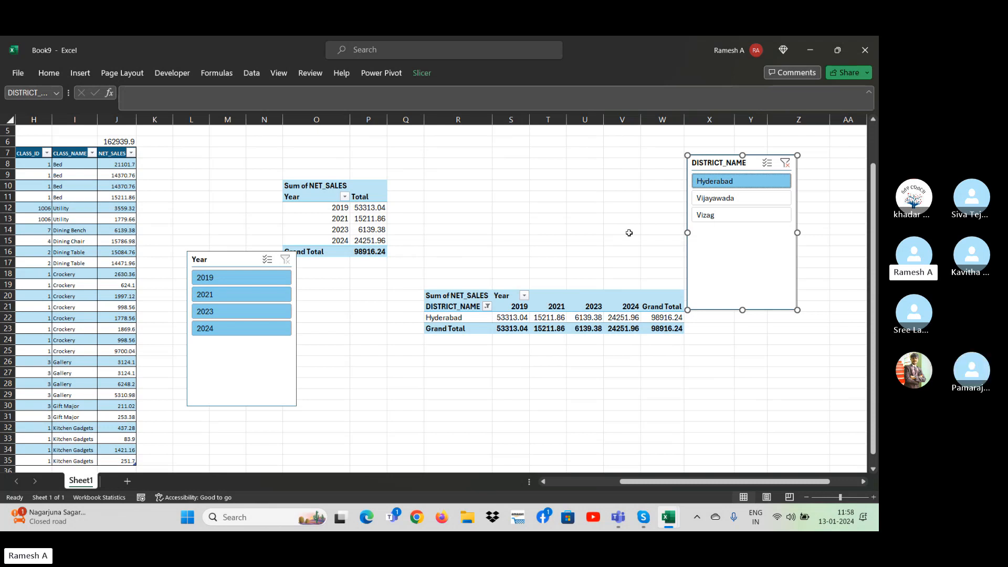
{"action": "left_click", "coordinate": [718, 198]}
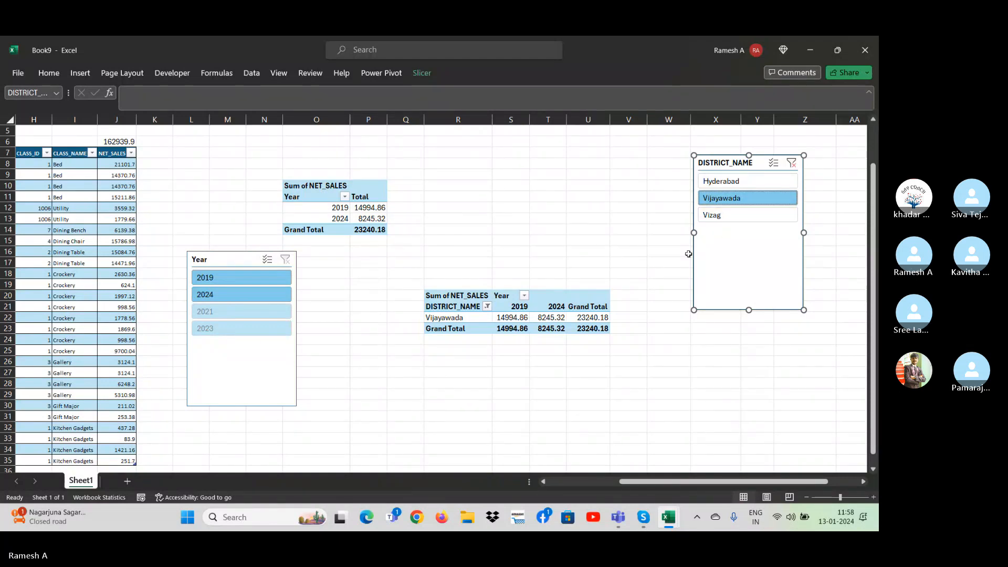
{"action": "left_click", "coordinate": [738, 219]}
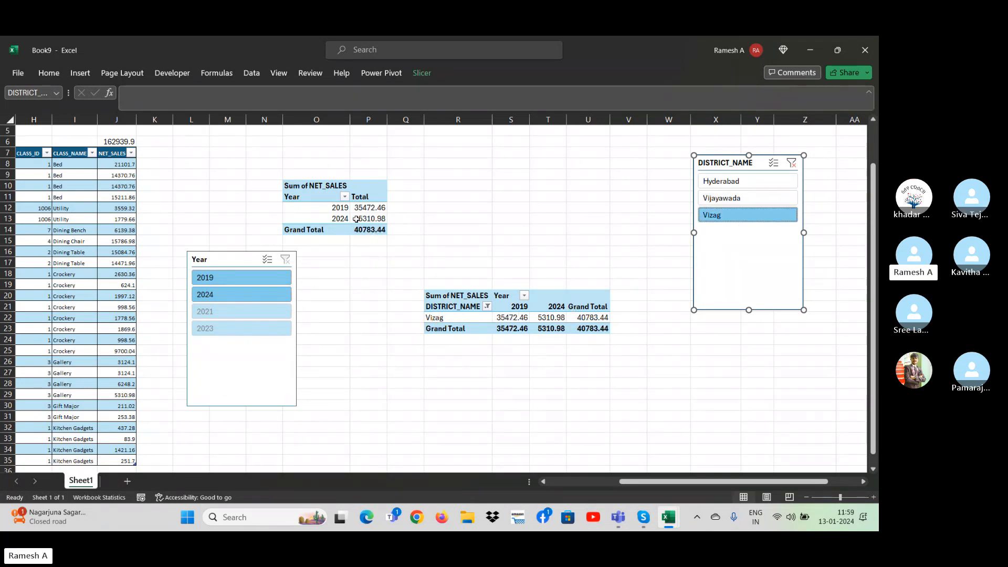
{"action": "left_click_drag", "start_coordinate": [270, 171], "coordinate": [491, 241]}
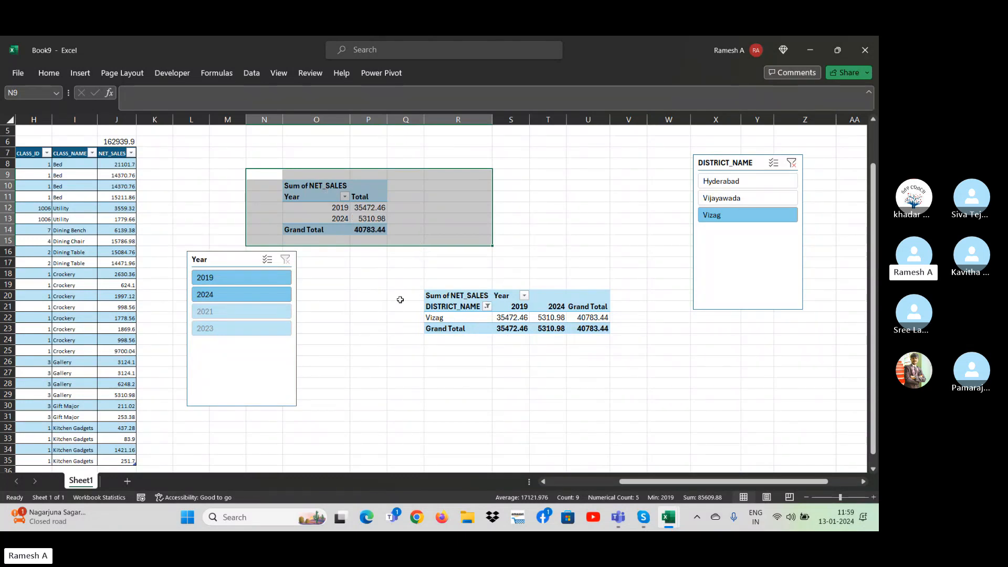
{"action": "left_click", "coordinate": [372, 216]}
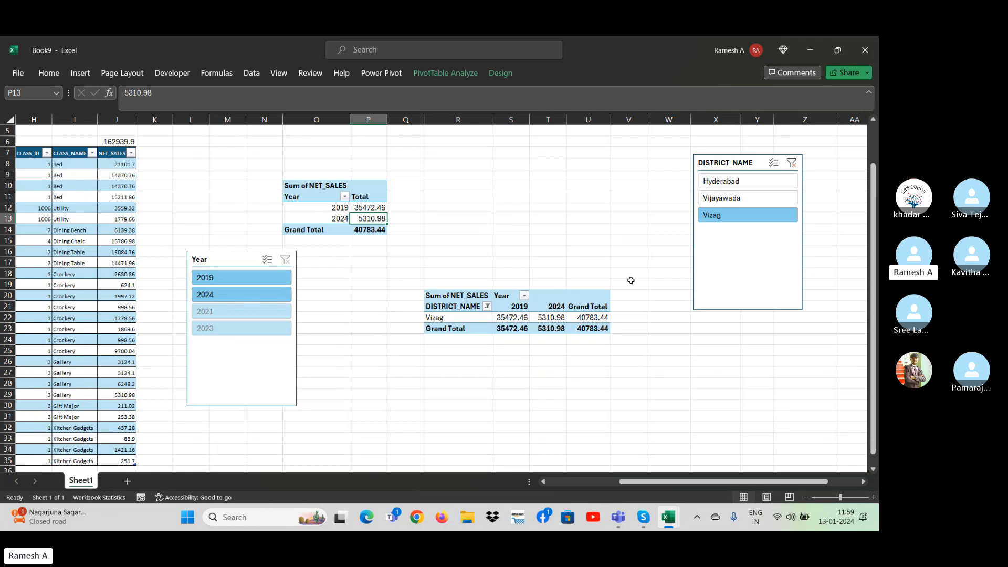
{"action": "left_click", "coordinate": [541, 188]}
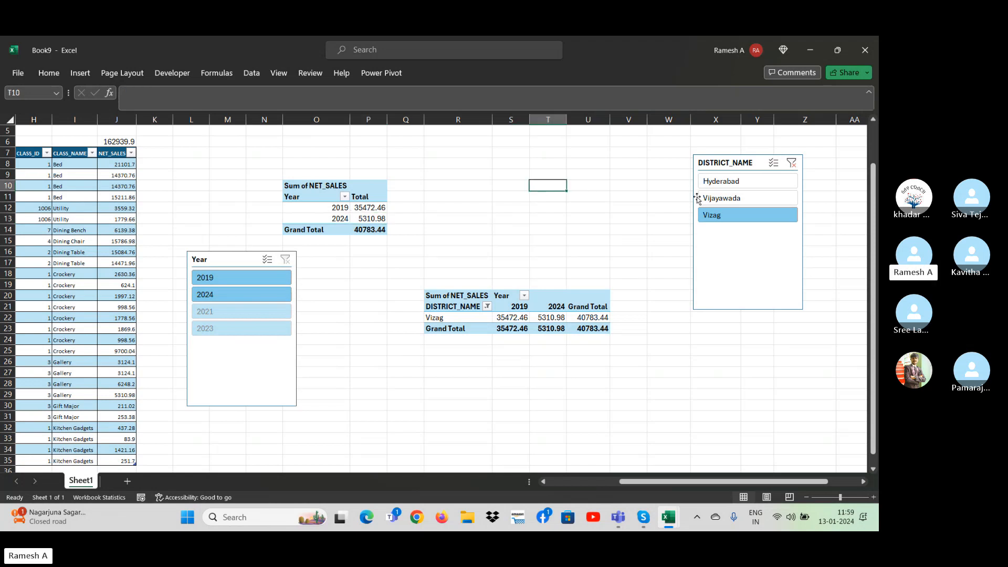
Clear the DISTRICT_NAME slicer's filter and delete both the DISTRICT_NAME and Year slicers.
{"action": "left_click_drag", "start_coordinate": [741, 163], "coordinate": [571, 203]}
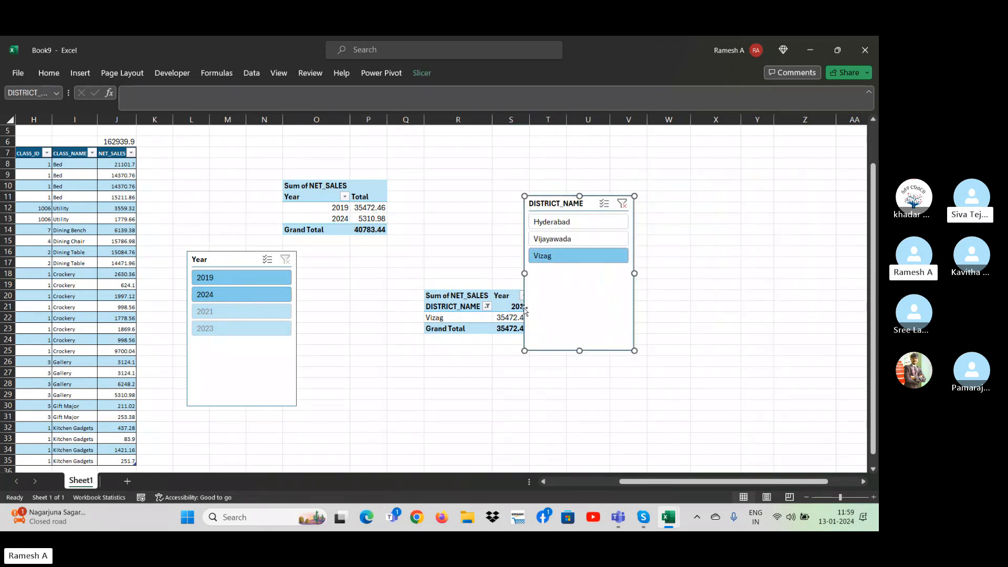
{"action": "left_click", "coordinate": [400, 435]}
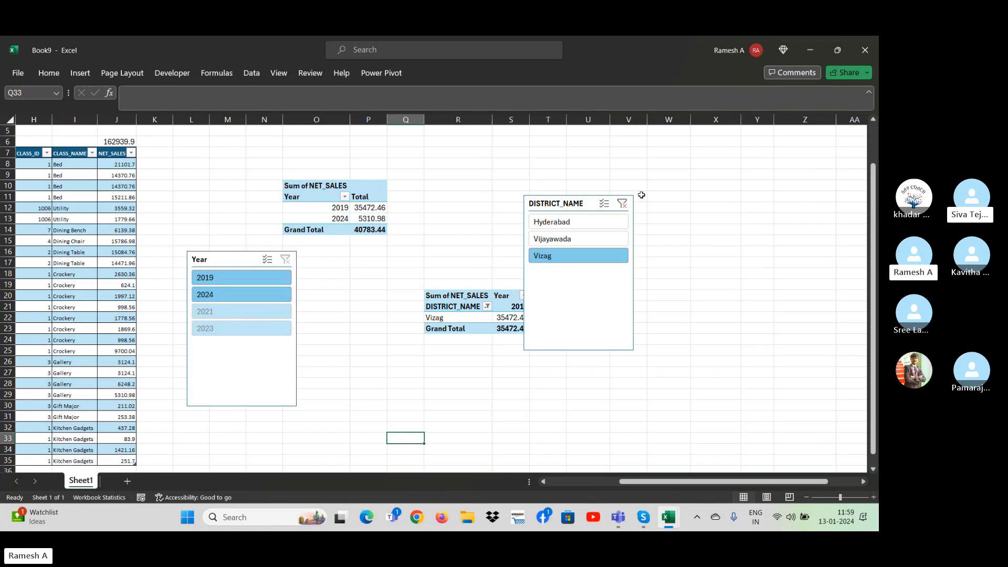
{"action": "left_click", "coordinate": [623, 204]}
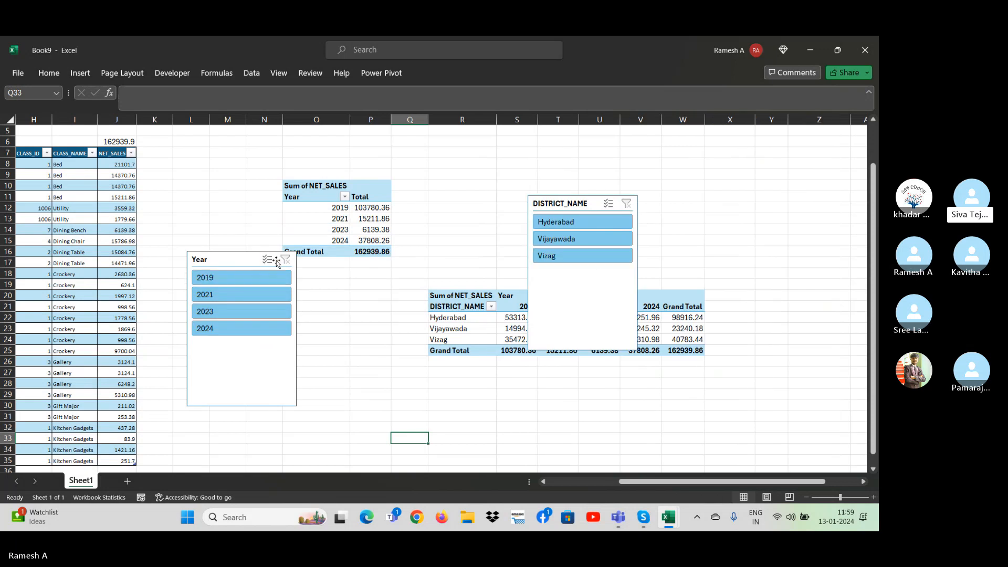
{"action": "left_click", "coordinate": [576, 202]}
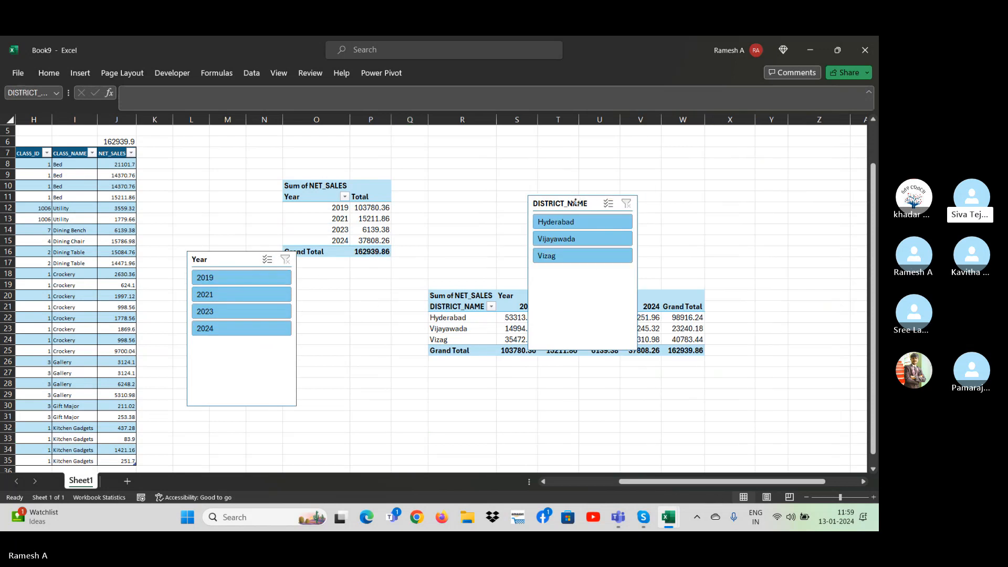
{"action": "key", "text": "Delete"}
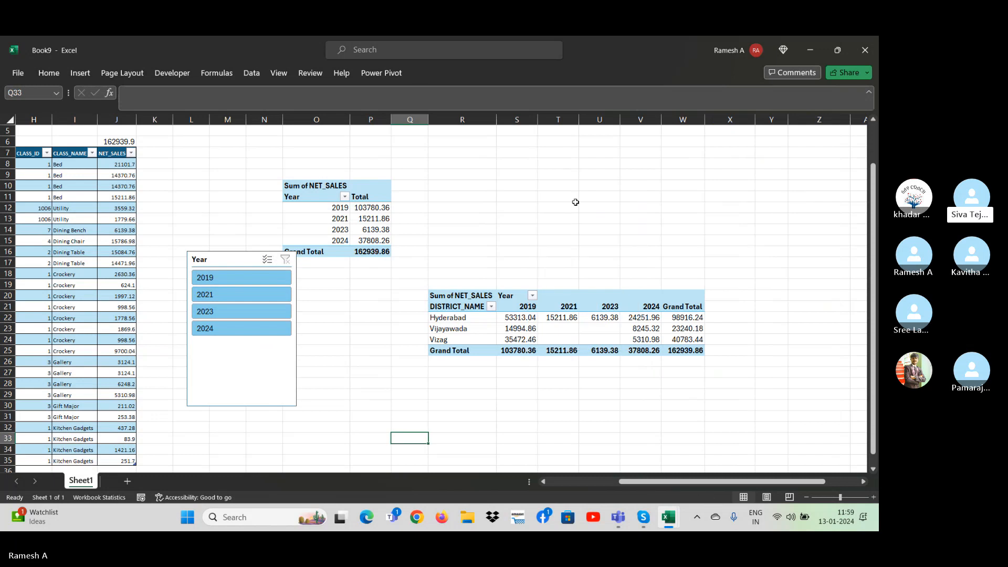
{"action": "left_click", "coordinate": [233, 263]}
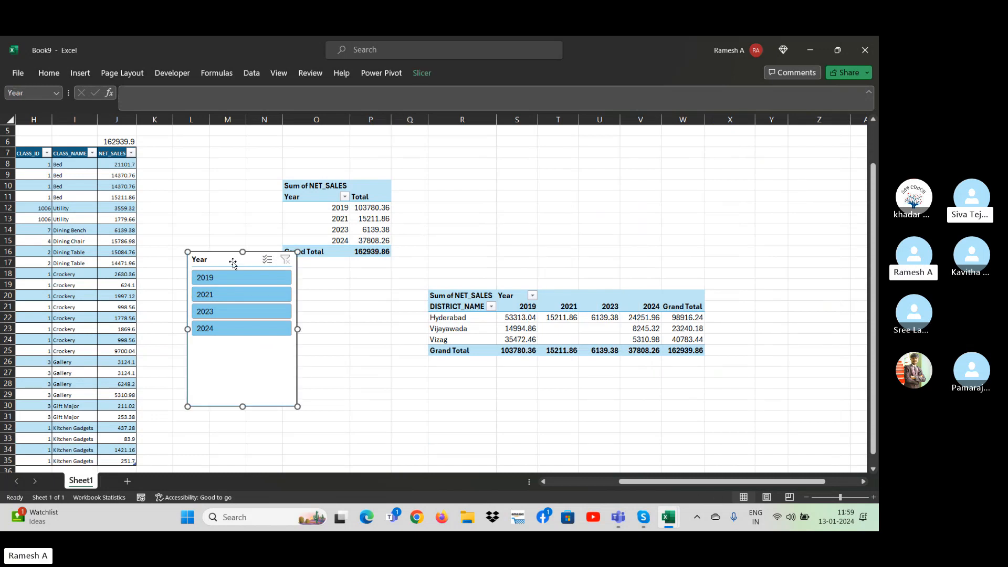
{"action": "key", "text": "Delete"}
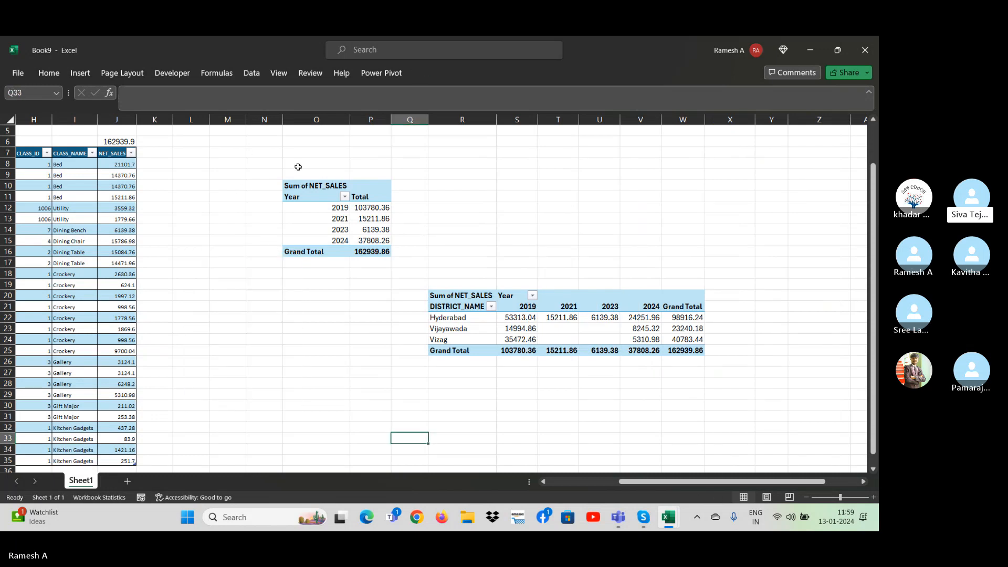
Examine the DISTRICT_NAME filter options of the district-by-year PivotTable and the fields available for slicers on it.
{"action": "left_click", "coordinate": [352, 273]}
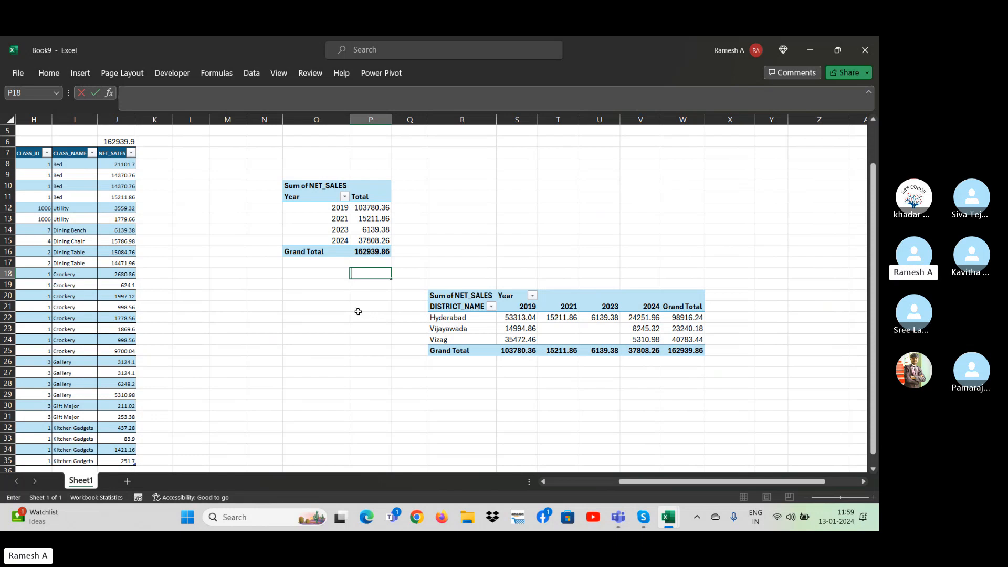
{"action": "left_click", "coordinate": [342, 219]}
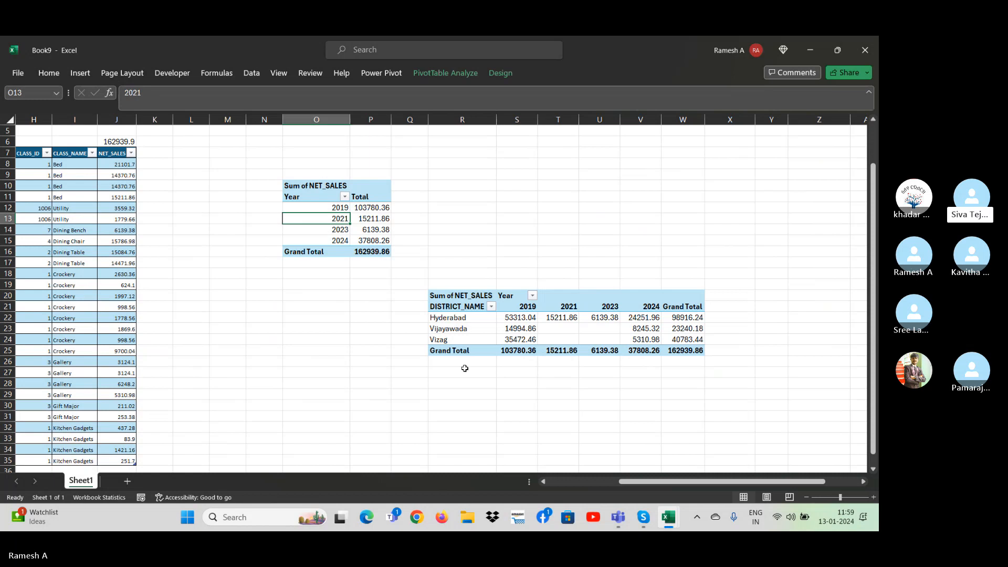
{"action": "left_click", "coordinate": [494, 324]}
{"action": "left_click", "coordinate": [539, 317]}
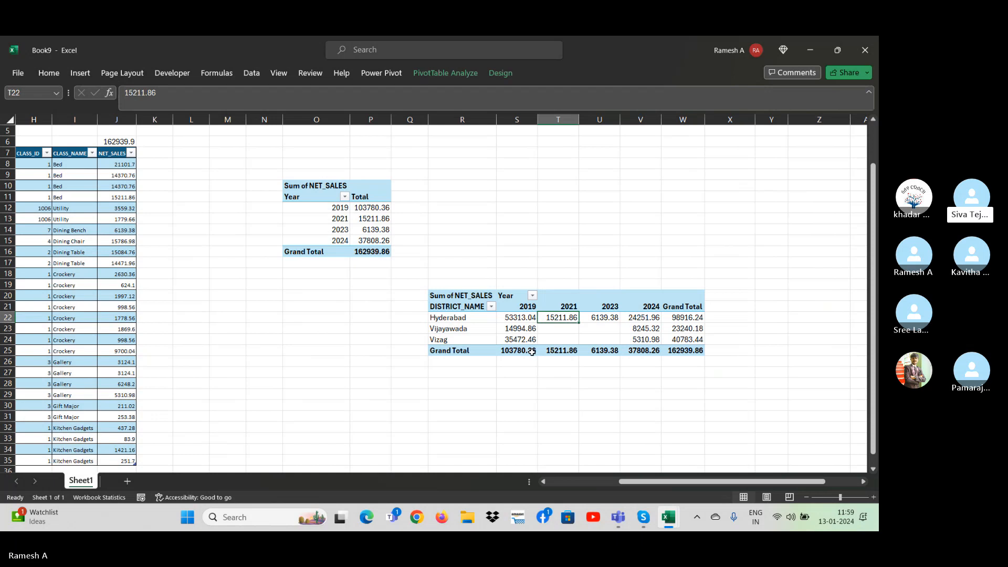
{"action": "mouse_move", "coordinate": [532, 352]}
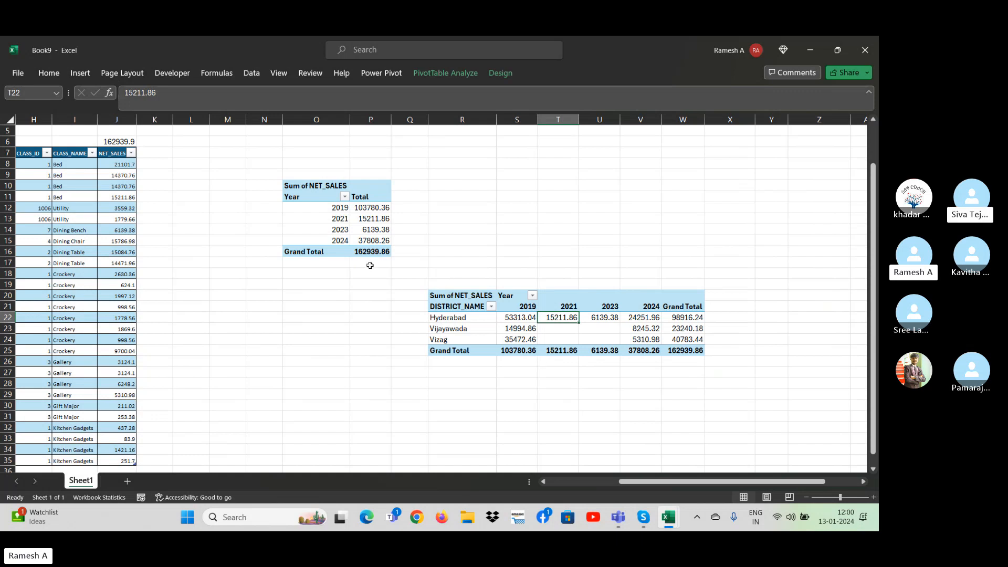
{"action": "left_click", "coordinate": [487, 310]}
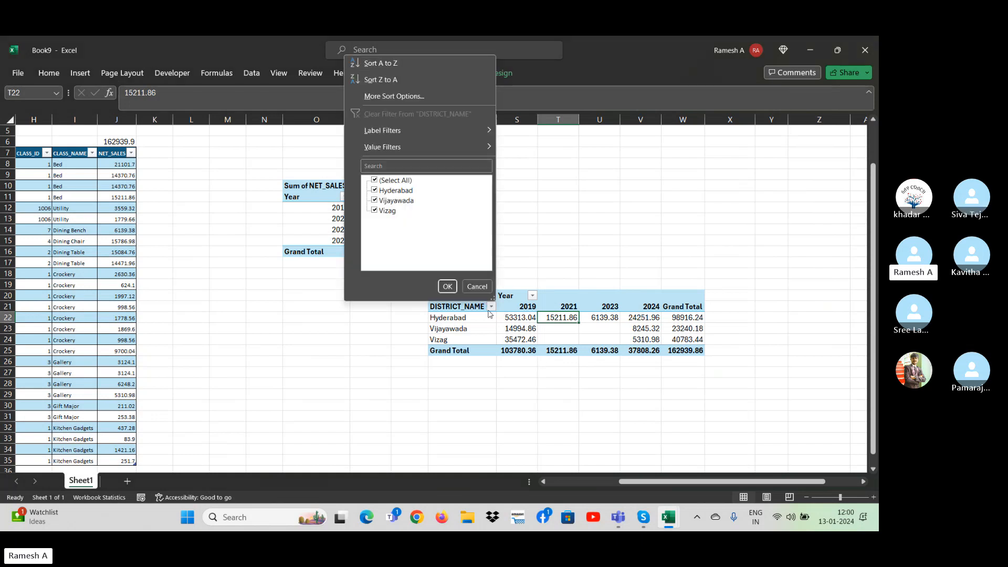
{"action": "left_click", "coordinate": [370, 303]}
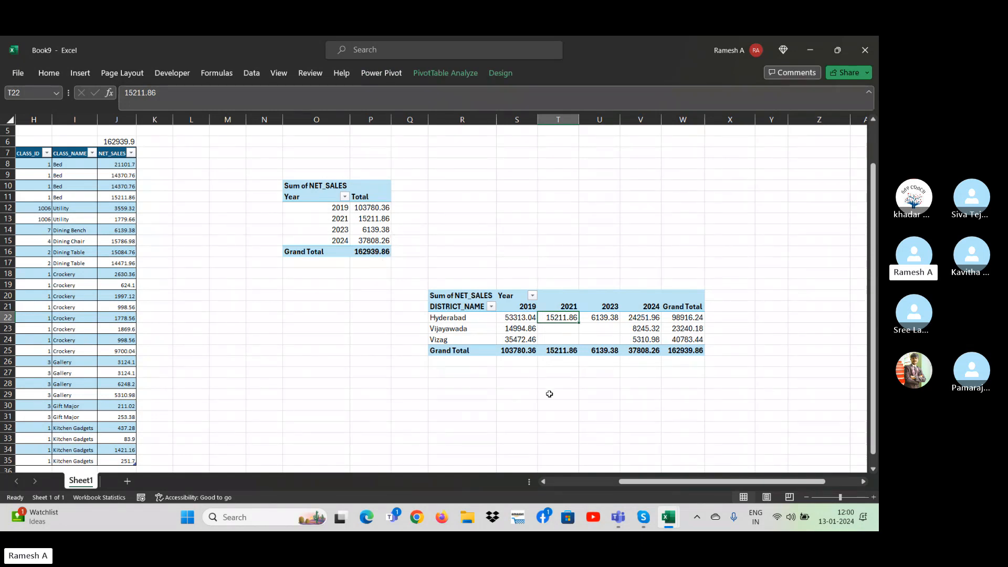
{"action": "left_click", "coordinate": [447, 73]}
{"action": "left_click", "coordinate": [296, 98]}
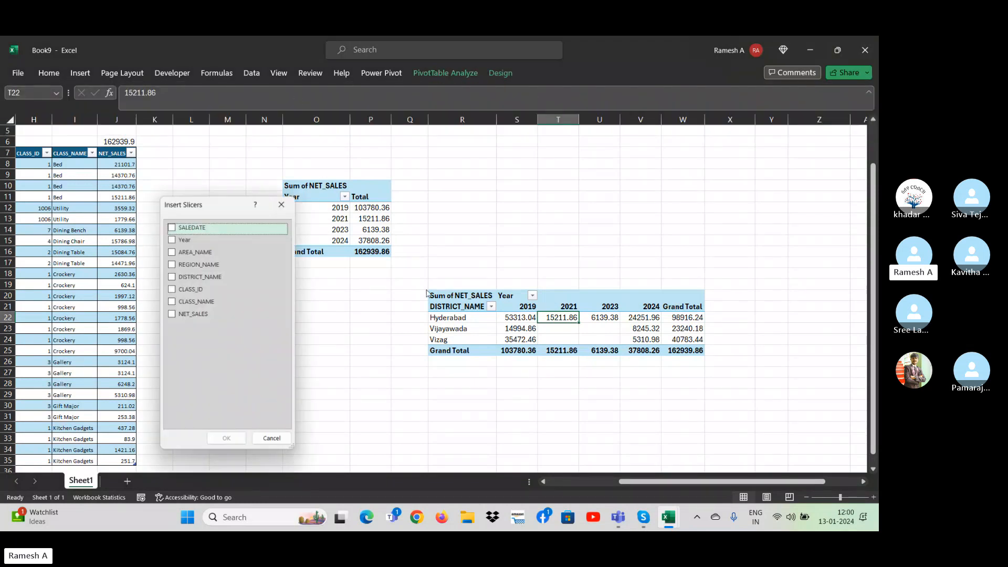
{"action": "left_click", "coordinate": [290, 203]}
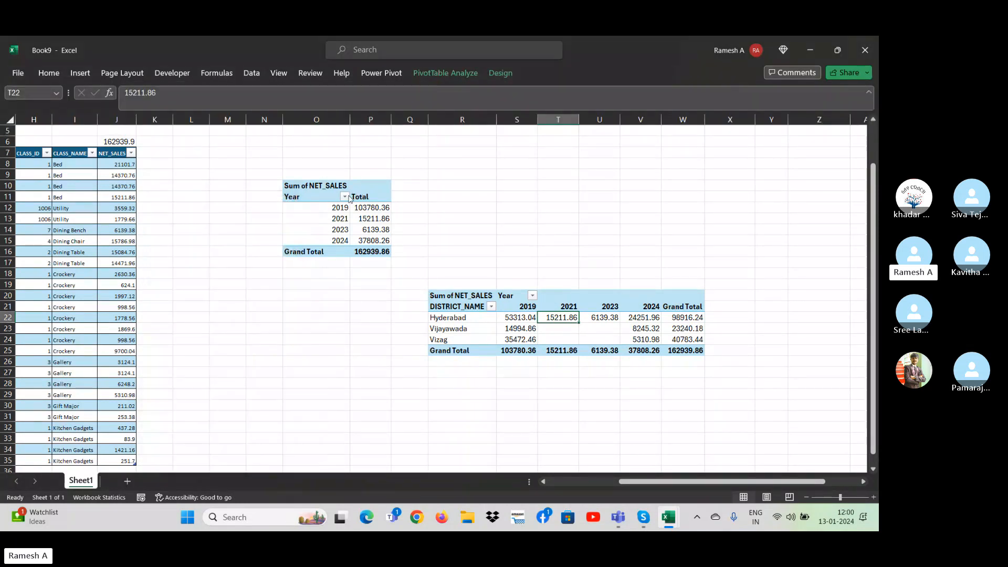
Filter the PivotTable that totals NET_SALES by year to 2019 only, and clear its Year filter.
{"action": "left_click", "coordinate": [346, 197]}
{"action": "left_click", "coordinate": [228, 327]}
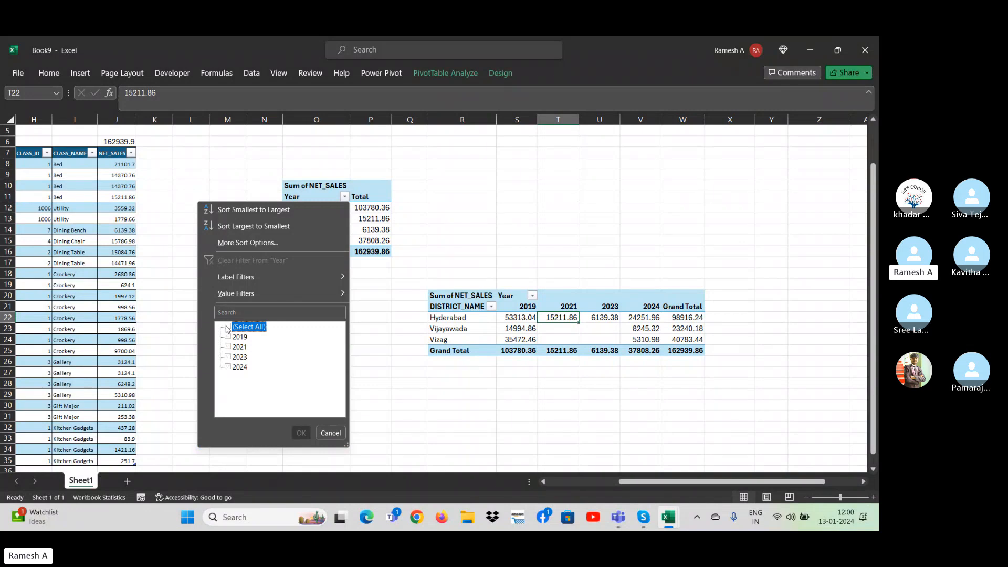
{"action": "left_click", "coordinate": [227, 337]}
{"action": "left_click", "coordinate": [301, 432]}
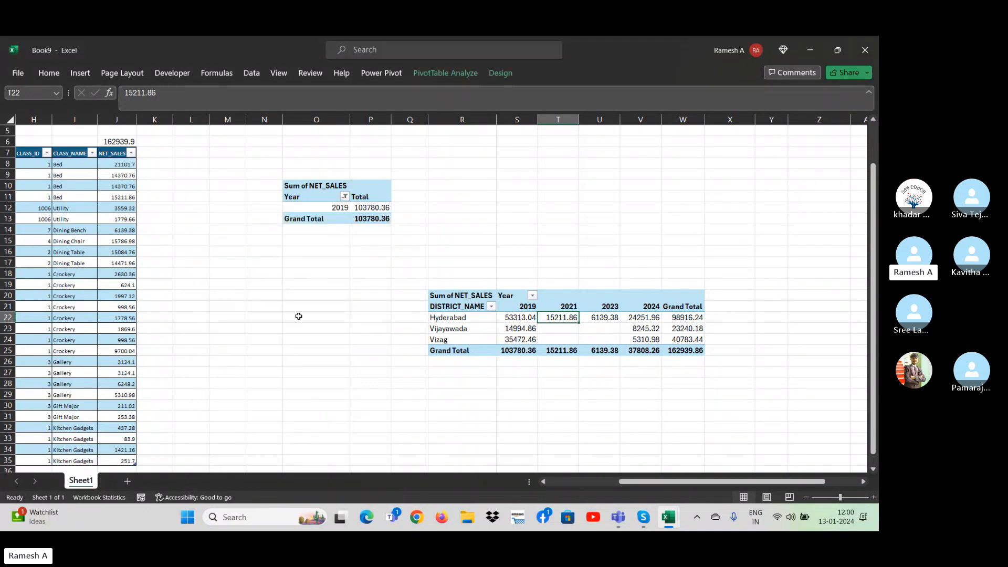
{"action": "left_click", "coordinate": [345, 197]}
{"action": "left_click", "coordinate": [262, 258]}
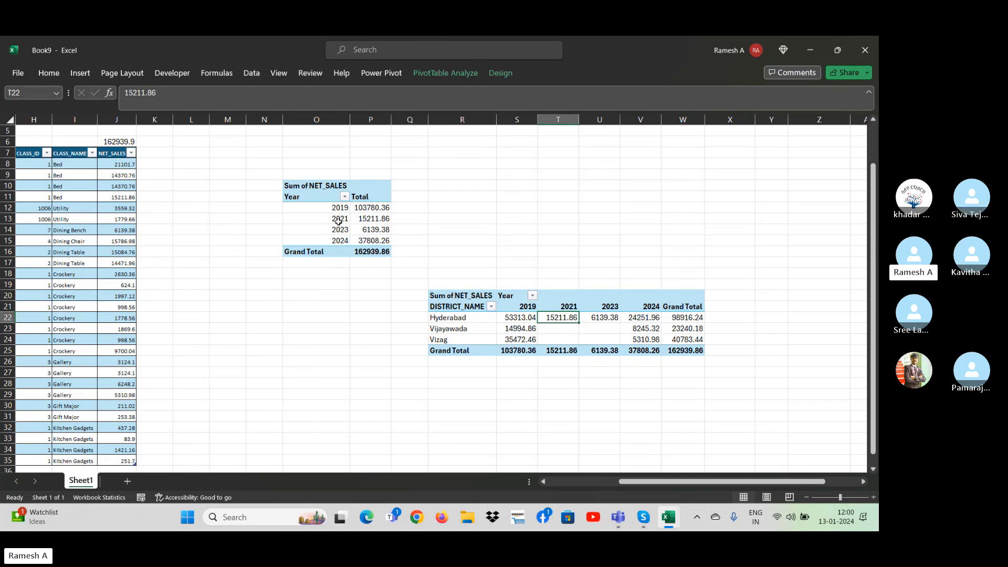
Try to insert a Year slicer for the district-by-year PivotTable.
{"action": "left_click", "coordinate": [453, 72]}
{"action": "left_click", "coordinate": [295, 105]}
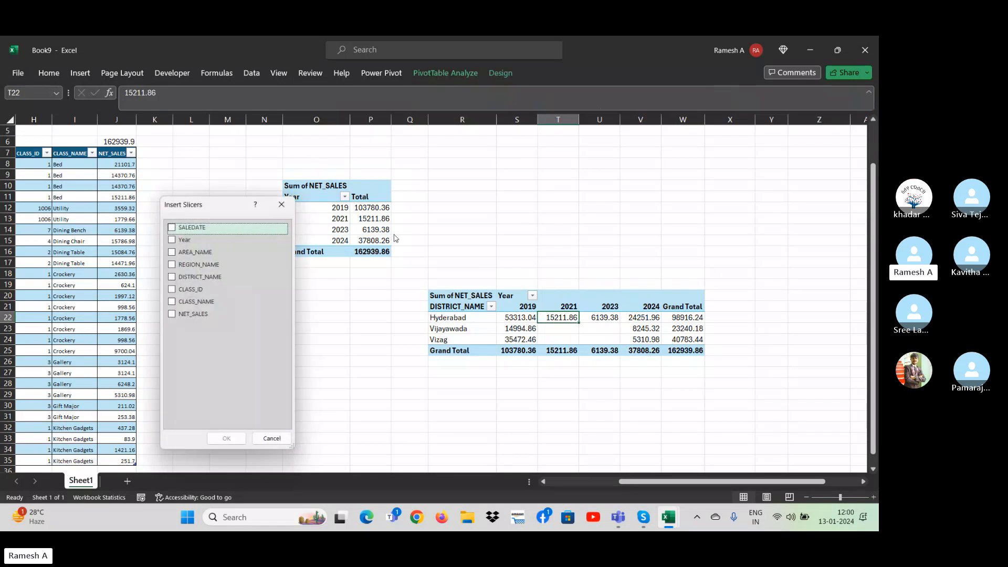
{"action": "left_click", "coordinate": [231, 243]}
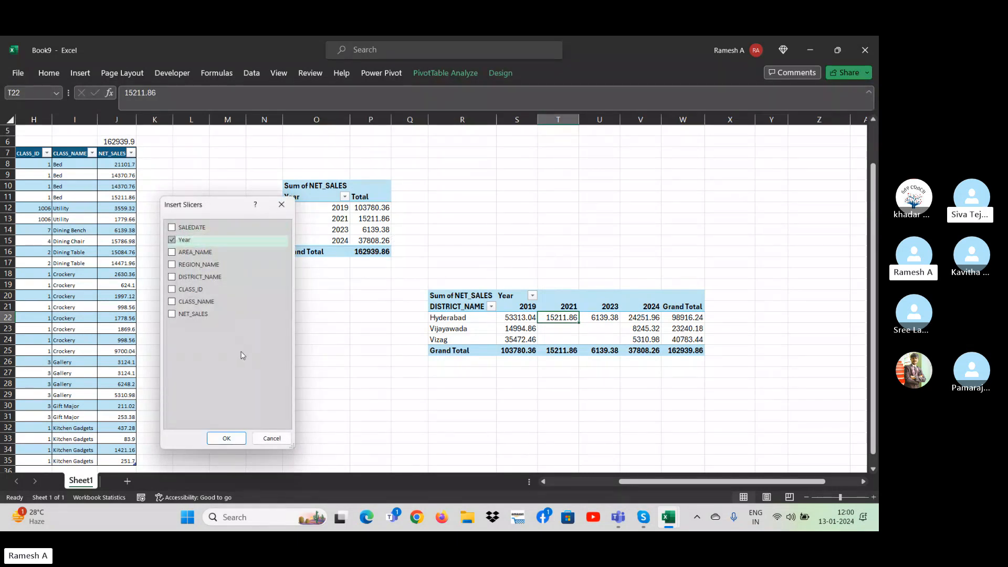
{"action": "left_click", "coordinate": [238, 440]}
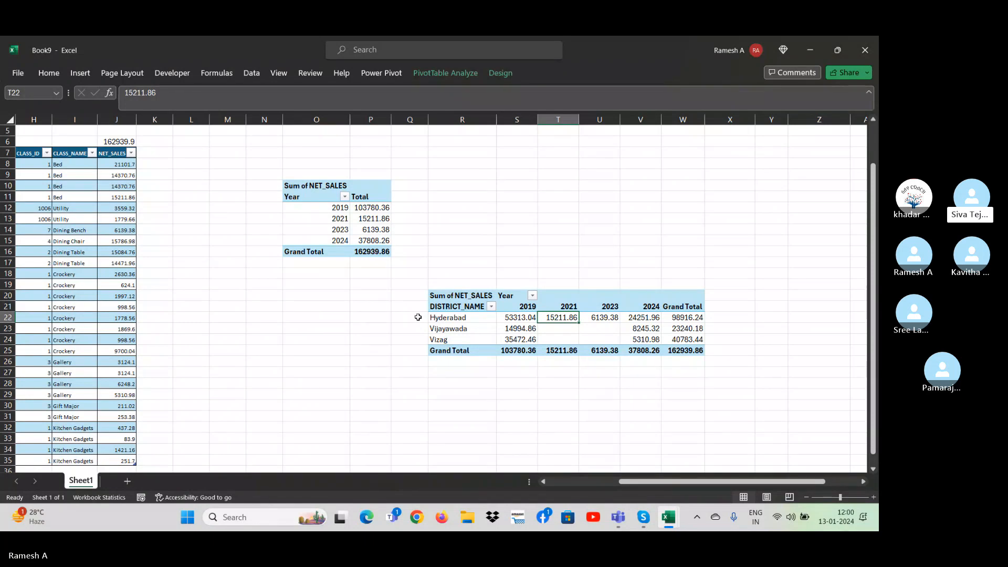
Delete the entire district-by-year PivotTable that starts at cell R20.
{"action": "left_click", "coordinate": [440, 275]}
{"action": "key", "text": "Down"}
{"action": "key", "text": "Down"}
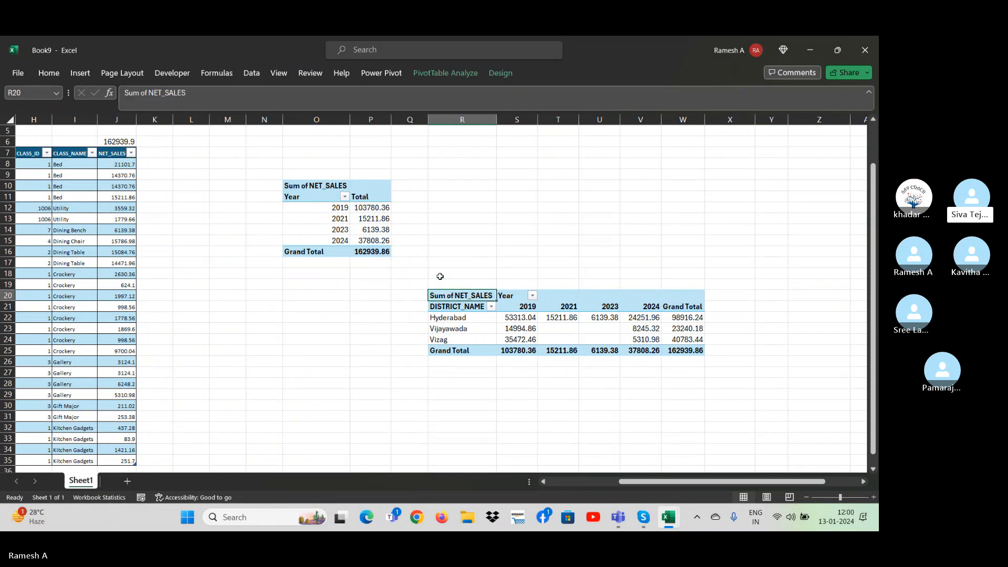
{"action": "key", "text": "ctrl+shift+Right"}
{"action": "key", "text": "ctrl+shift+Right"}
{"action": "key", "text": "Left"}
{"action": "key", "text": "Left"}
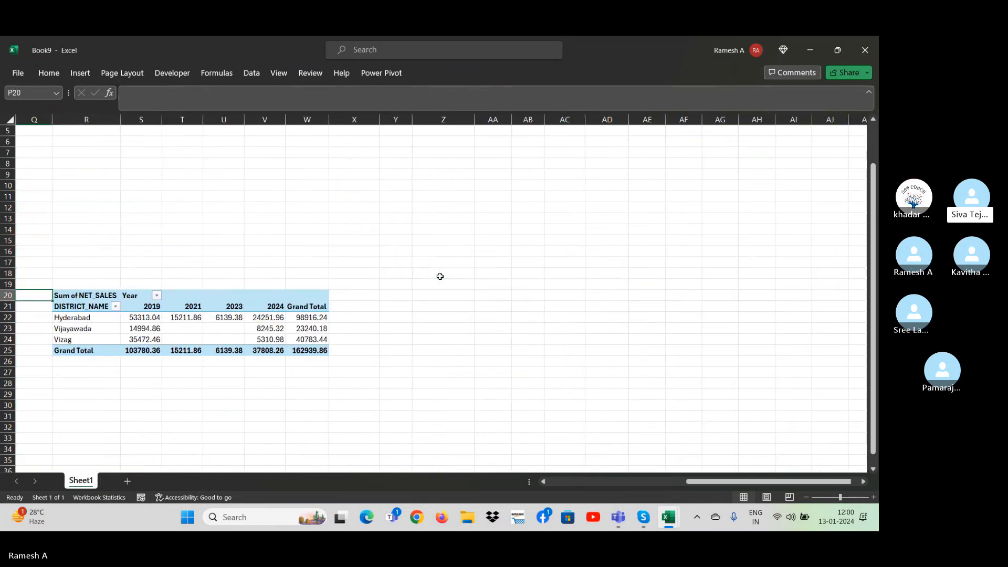
{"action": "key", "text": "Right"}
{"action": "key", "text": "Right"}
{"action": "key", "text": "shift+Right"}
{"action": "key", "text": "shift+Right"}
{"action": "key", "text": "shift+Right"}
{"action": "key", "text": "shift+Right"}
{"action": "key", "text": "shift+Down"}
{"action": "key", "text": "shift+Down"}
{"action": "key", "text": "shift+Down"}
{"action": "key", "text": "shift+Down"}
{"action": "key", "text": "shift+Down"}
{"action": "key", "text": "shift+Down"}
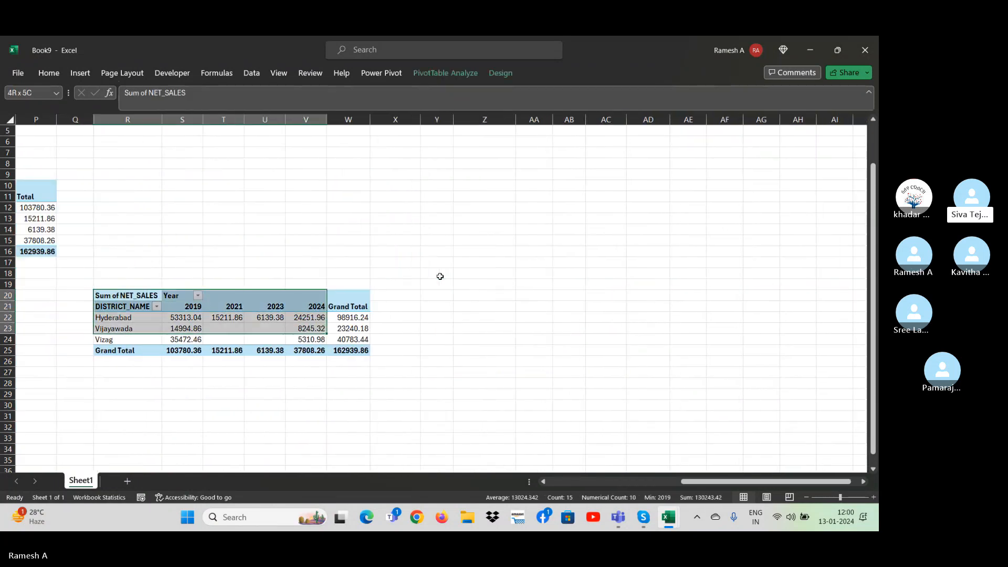
{"action": "key", "text": "shift+Right"}
{"action": "key", "text": "shift+Right"}
{"action": "key", "text": "Delete"}
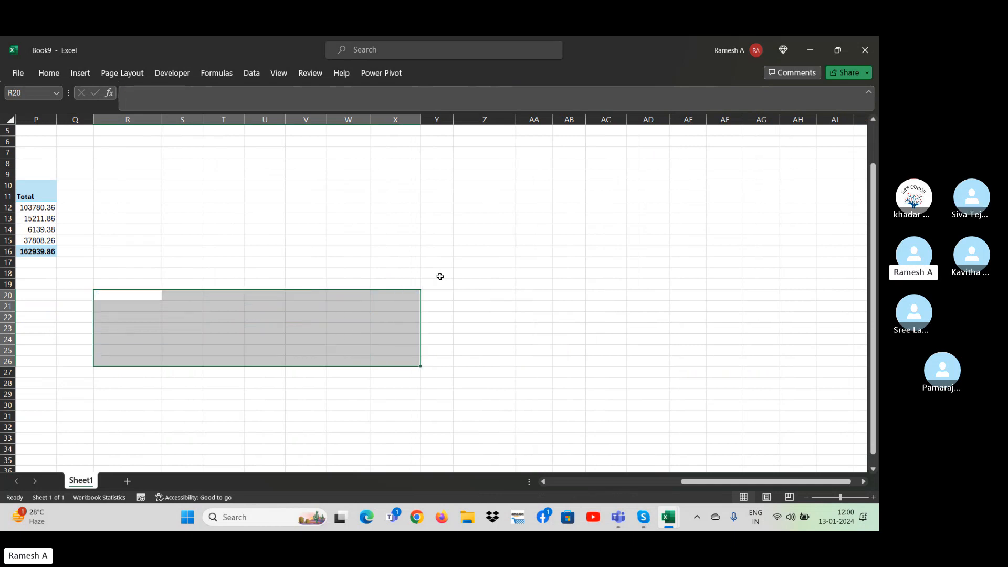
Copy the yearly NET_SALES PivotTable with the blank rows around it and paste the range at cell R21.
{"action": "key", "text": "Left"}
{"action": "key", "text": "Left"}
{"action": "key", "text": "Left"}
{"action": "key", "text": "Left"}
{"action": "key", "text": "Left"}
{"action": "key", "text": "Left"}
{"action": "key", "text": "Left"}
{"action": "key", "text": "Right"}
{"action": "key", "text": "Right"}
{"action": "key", "text": "Right"}
{"action": "key", "text": "Up"}
{"action": "key", "text": "Up"}
{"action": "key", "text": "Up"}
{"action": "key", "text": "Up"}
{"action": "key", "text": "Up"}
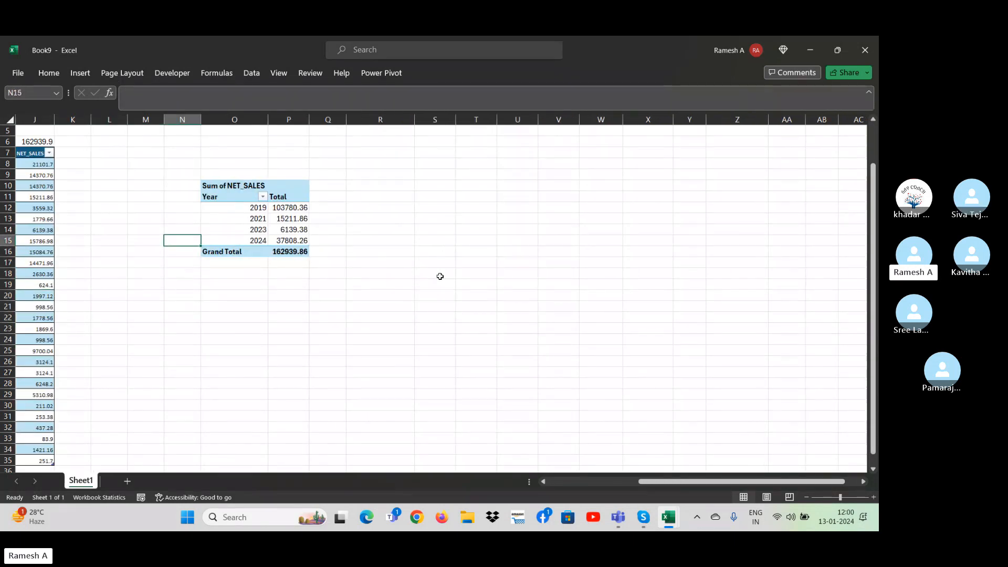
{"action": "key", "text": "Up"}
{"action": "key", "text": "Up"}
{"action": "key", "text": "Up"}
{"action": "key", "text": "Up"}
{"action": "key", "text": "Up"}
{"action": "key", "text": "Up"}
{"action": "key", "text": "Right"}
{"action": "key", "text": "shift+Down"}
{"action": "key", "text": "shift+Down"}
{"action": "key", "text": "shift+Down"}
{"action": "key", "text": "shift+Down"}
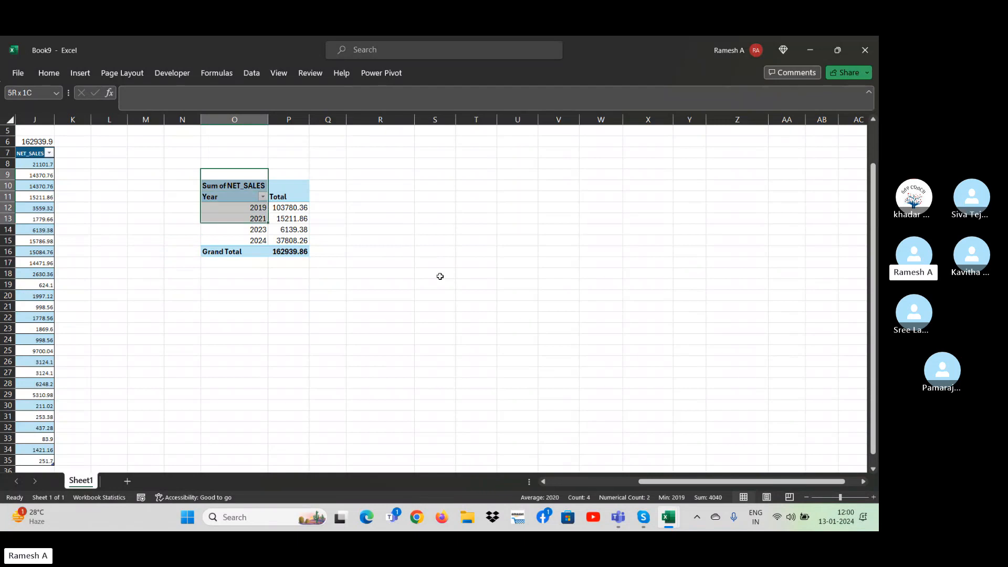
{"action": "key", "text": "shift+Down"}
{"action": "key", "text": "shift+Down"}
{"action": "key", "text": "shift+Down"}
{"action": "key", "text": "shift+Down"}
{"action": "key", "text": "shift+Right"}
{"action": "key", "text": "shift+Right"}
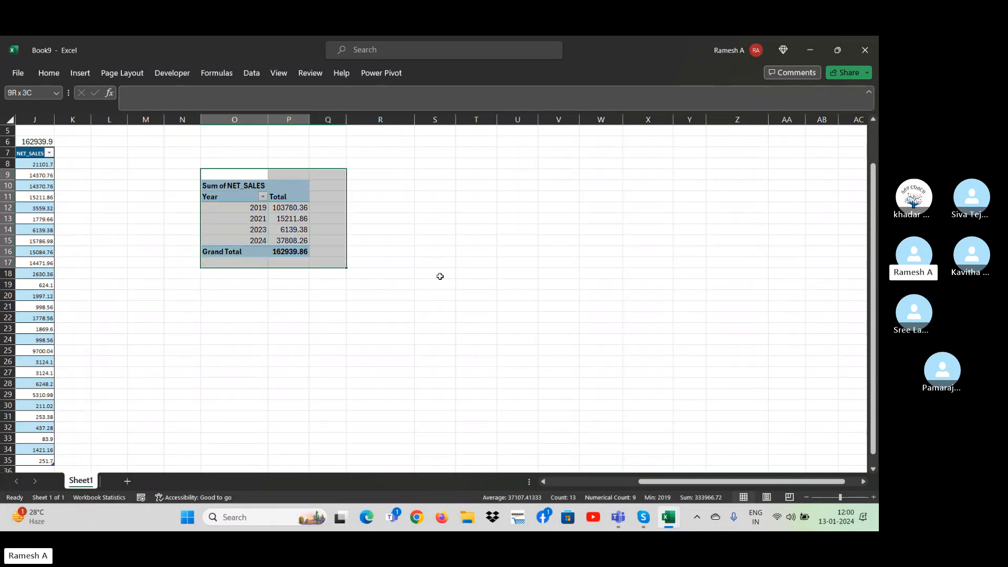
{"action": "key", "text": "shift+Left"}
{"action": "key", "text": "ctrl+c"}
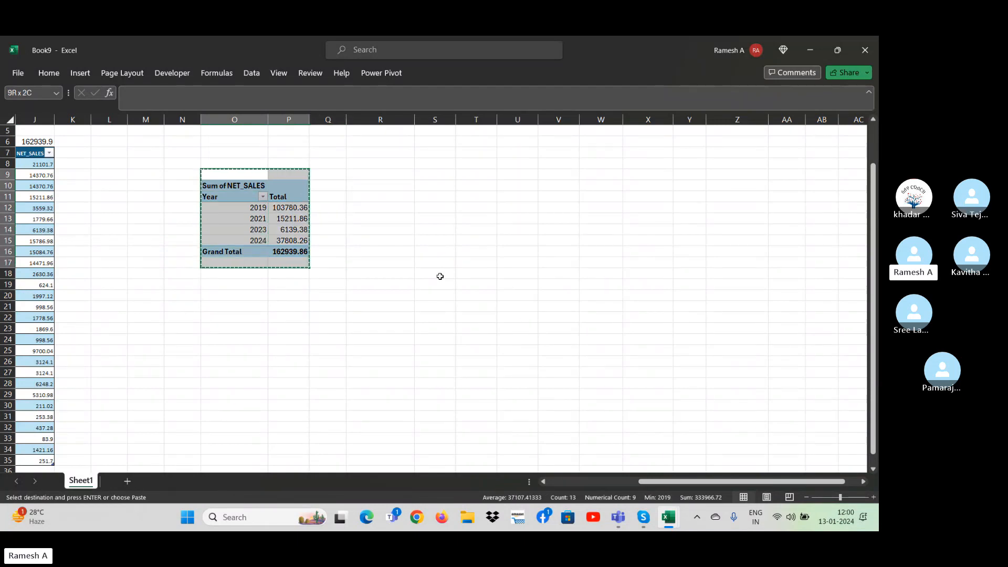
{"action": "left_click", "coordinate": [389, 306]}
{"action": "key", "text": "ctrl+v"}
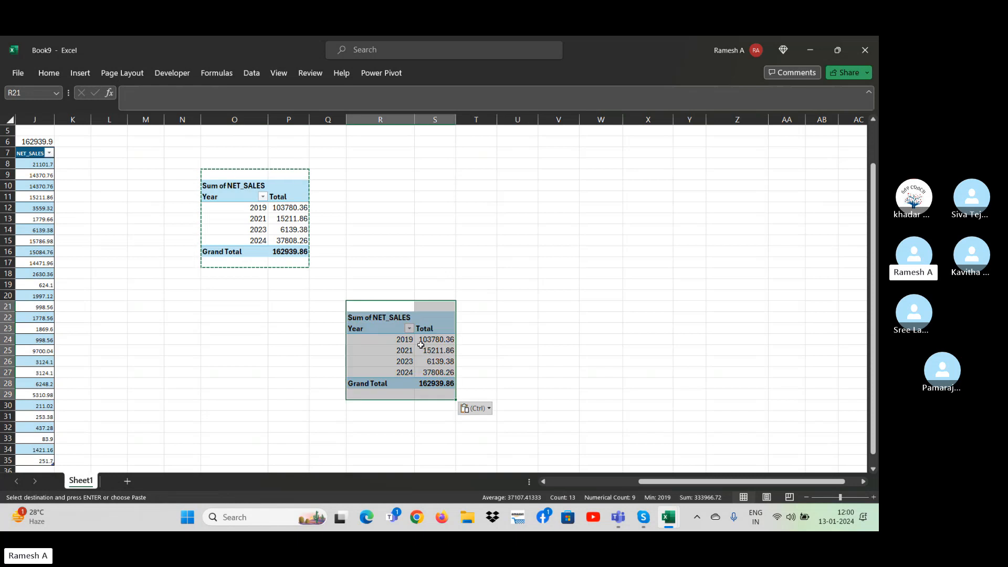
{"action": "left_click", "coordinate": [517, 351]}
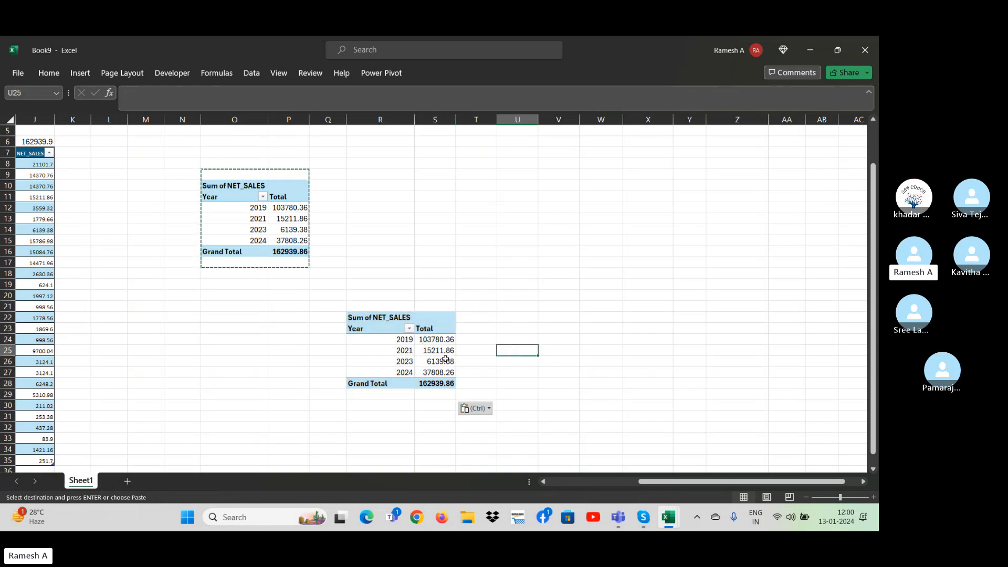
Show the field list for the pasted PivotTable and arrange DISTRICT_NAME in the rows and Year in the columns.
{"action": "left_click", "coordinate": [418, 349]}
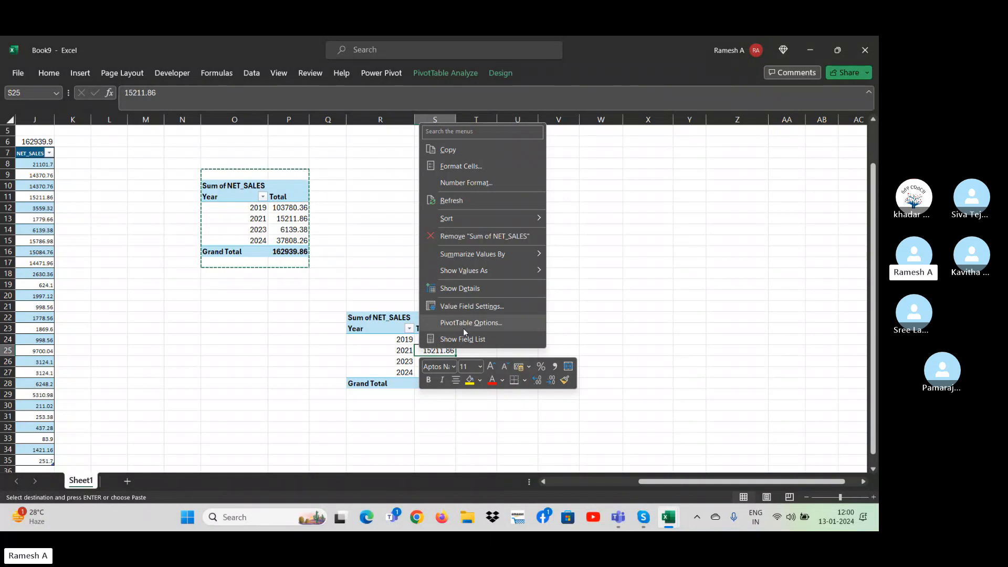
{"action": "left_click", "coordinate": [452, 339]}
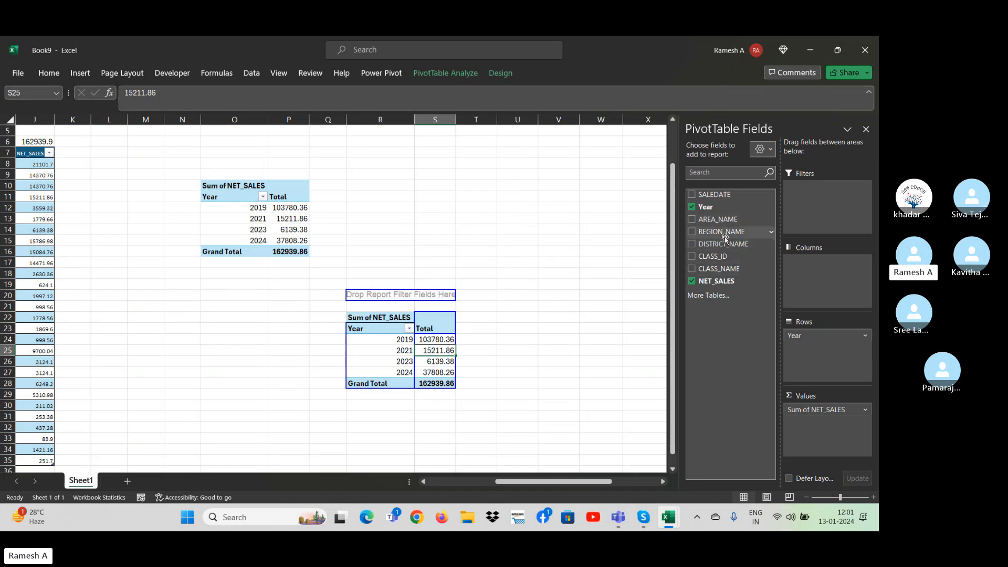
{"action": "left_click_drag", "start_coordinate": [729, 245], "coordinate": [828, 306]}
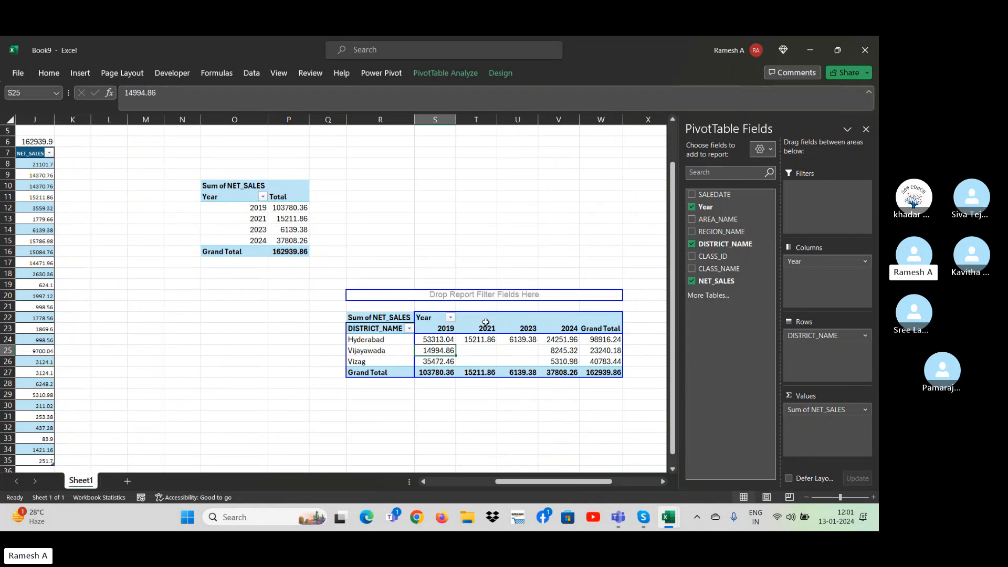
{"action": "left_click", "coordinate": [484, 271]}
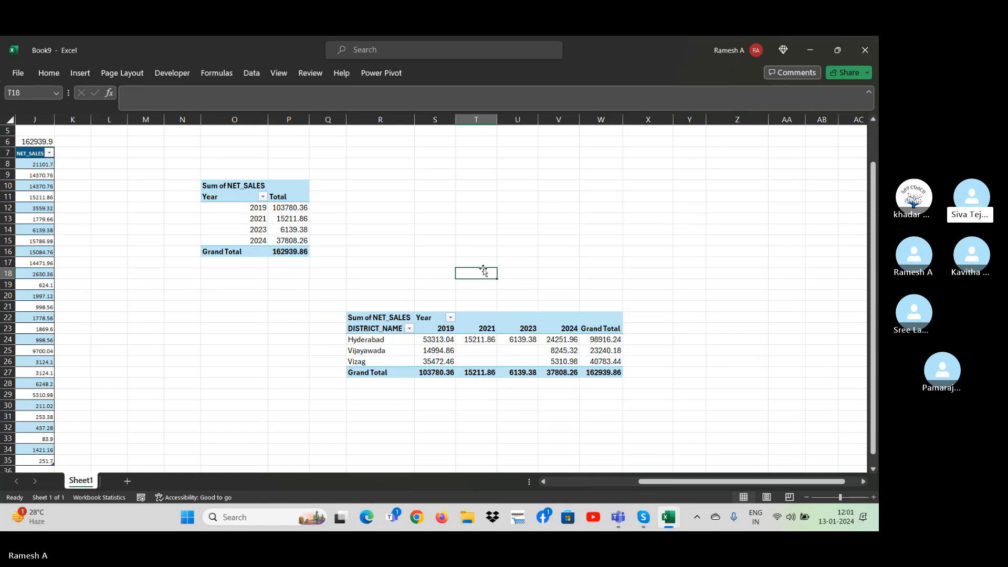
{"action": "left_click", "coordinate": [276, 220]}
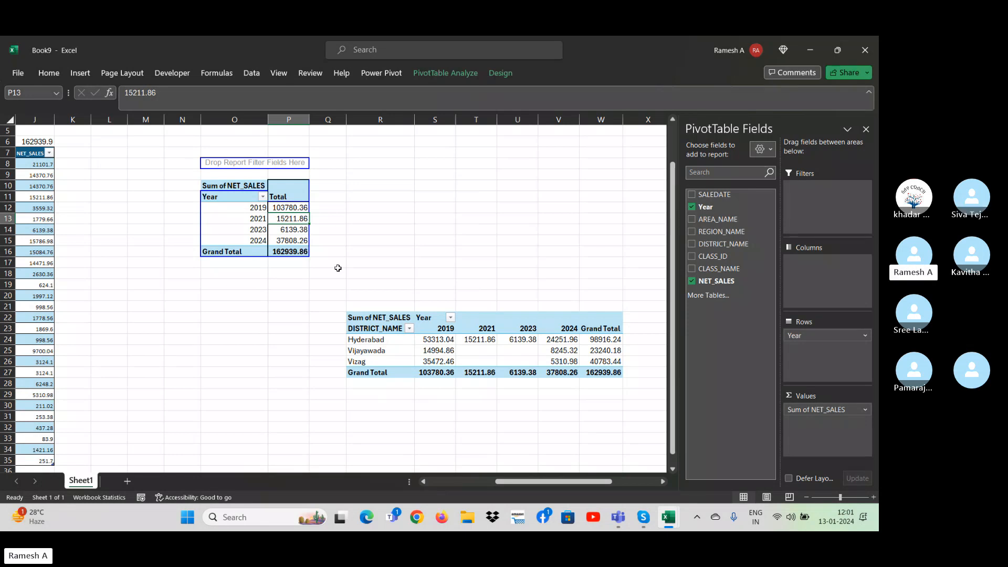
{"action": "left_click", "coordinate": [287, 295]}
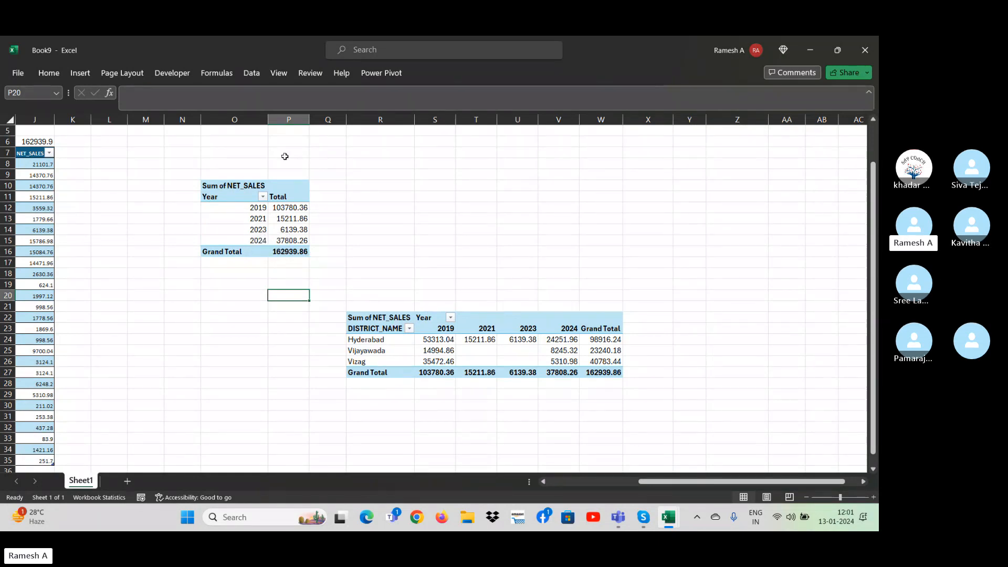
Copy the district-by-year PivotTable range from R20 to W27 and paste it below at cell R37.
{"action": "left_click", "coordinate": [440, 339]}
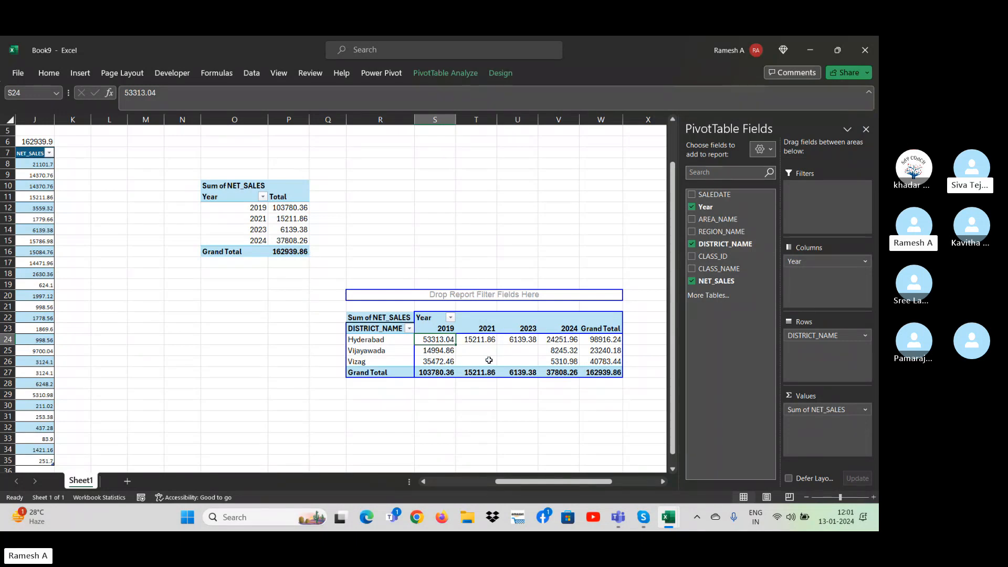
{"action": "mouse_move", "coordinate": [466, 345]}
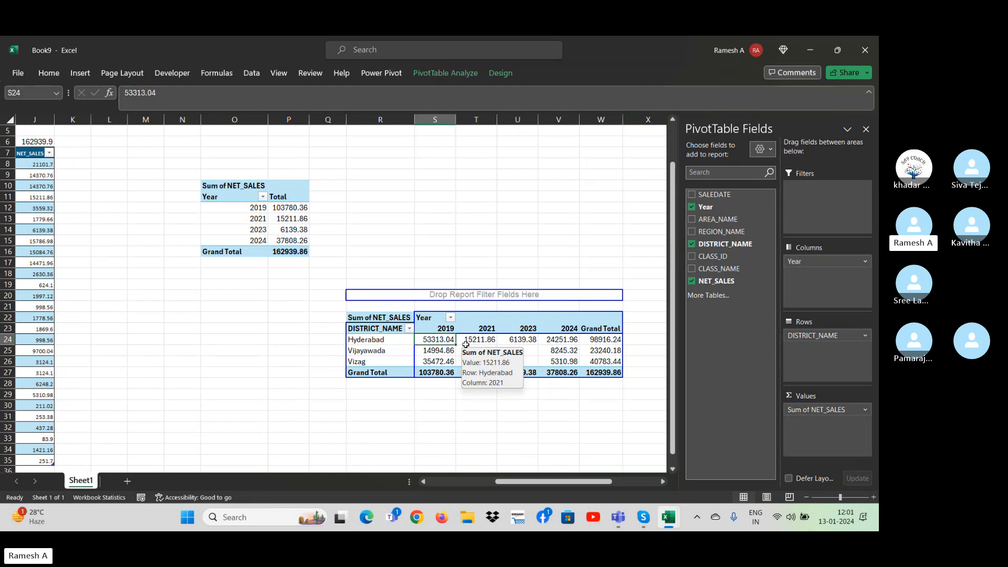
{"action": "key", "text": "Up"}
{"action": "key", "text": "Up"}
{"action": "key", "text": "Up"}
{"action": "key", "text": "Left"}
{"action": "key", "text": "Up"}
{"action": "key", "text": "shift+Down"}
{"action": "key", "text": "shift+Down"}
{"action": "key", "text": "shift+Down"}
{"action": "key", "text": "shift+Down"}
{"action": "key", "text": "shift+Down"}
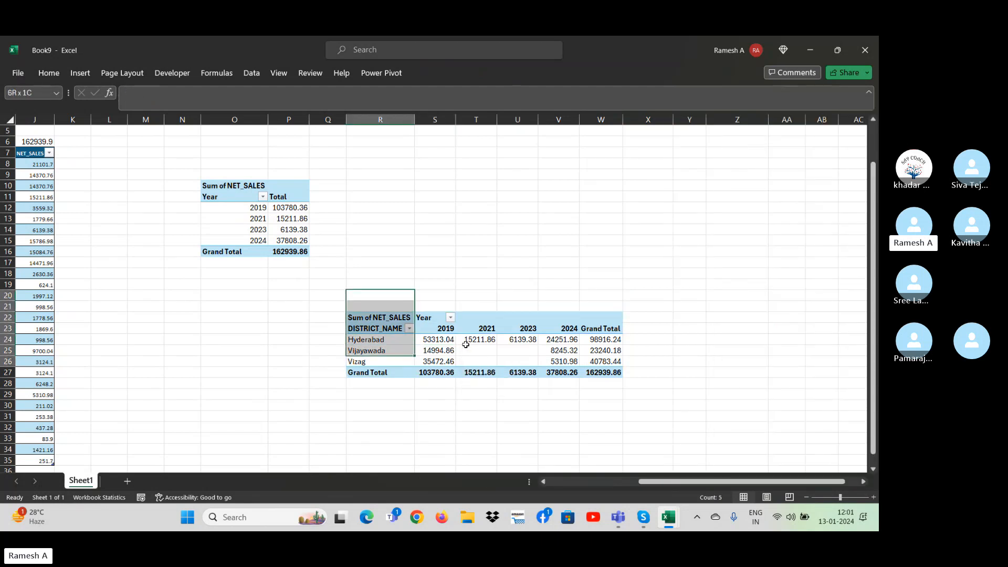
{"action": "key", "text": "shift+Down"}
{"action": "key", "text": "shift+Down"}
{"action": "key", "text": "shift+Right"}
{"action": "key", "text": "shift+Right"}
{"action": "key", "text": "shift+Right"}
{"action": "key", "text": "shift+Right"}
{"action": "key", "text": "shift+Right"}
{"action": "key", "text": "shift+Right"}
{"action": "key", "text": "shift+Left"}
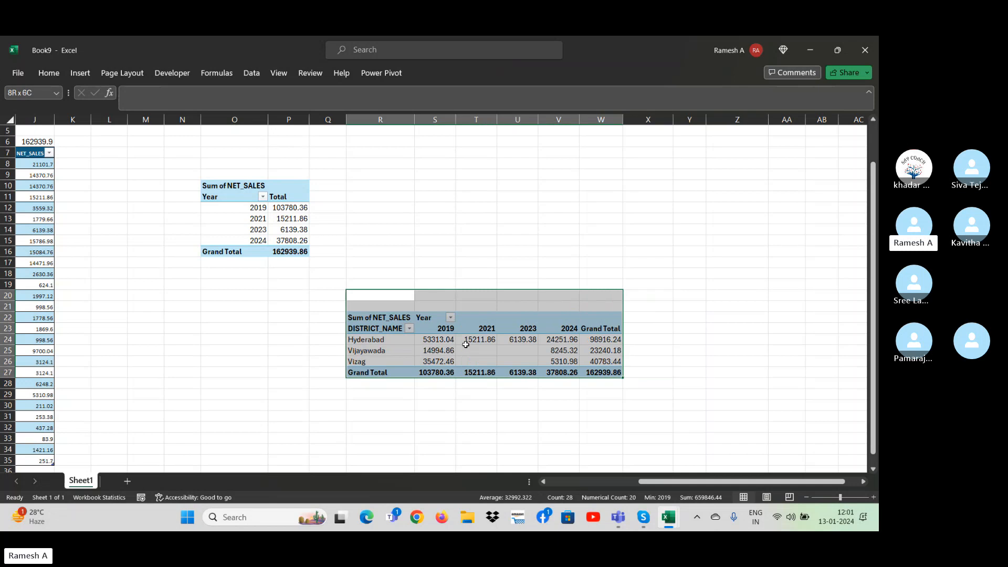
{"action": "key", "text": "ctrl+c"}
{"action": "key", "text": "Down"}
{"action": "key", "text": "Down"}
{"action": "key", "text": "Down"}
{"action": "key", "text": "Down"}
{"action": "key", "text": "Down"}
{"action": "key", "text": "Down"}
{"action": "key", "text": "Down"}
{"action": "key", "text": "Down"}
{"action": "key", "text": "Down"}
{"action": "key", "text": "Down"}
{"action": "key", "text": "Down"}
{"action": "key", "text": "Down"}
{"action": "key", "text": "Down"}
{"action": "key", "text": "Down"}
{"action": "key", "text": "Down"}
{"action": "key", "text": "Down"}
{"action": "key", "text": "Down"}
{"action": "key", "text": "Down"}
{"action": "key", "text": "Down"}
{"action": "key", "text": "Down"}
{"action": "key", "text": "Up"}
{"action": "key", "text": "Up"}
{"action": "key", "text": "Up"}
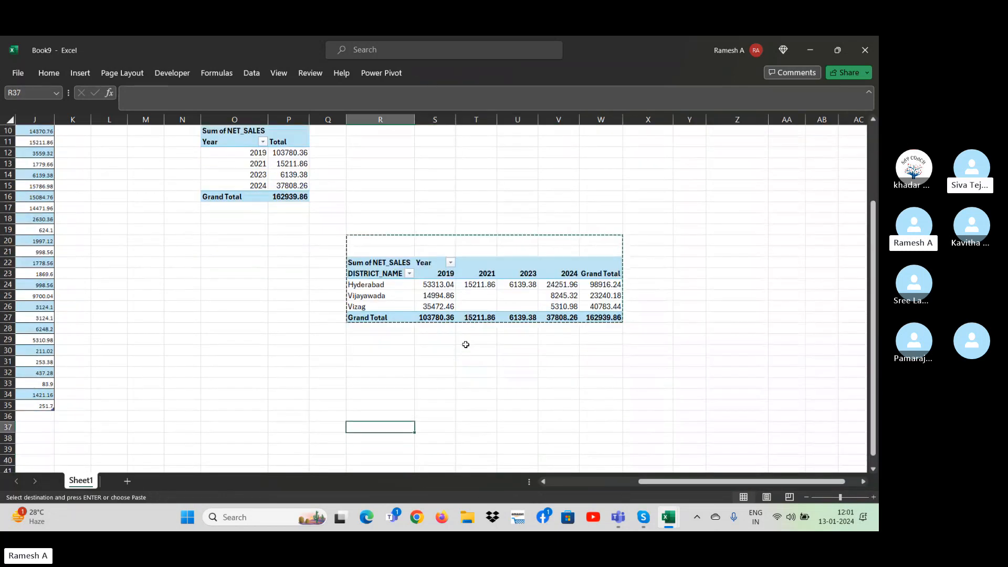
{"action": "key", "text": "ctrl+v"}
{"action": "key", "text": "Down"}
{"action": "key", "text": "Down"}
{"action": "key", "text": "Down"}
{"action": "key", "text": "Down"}
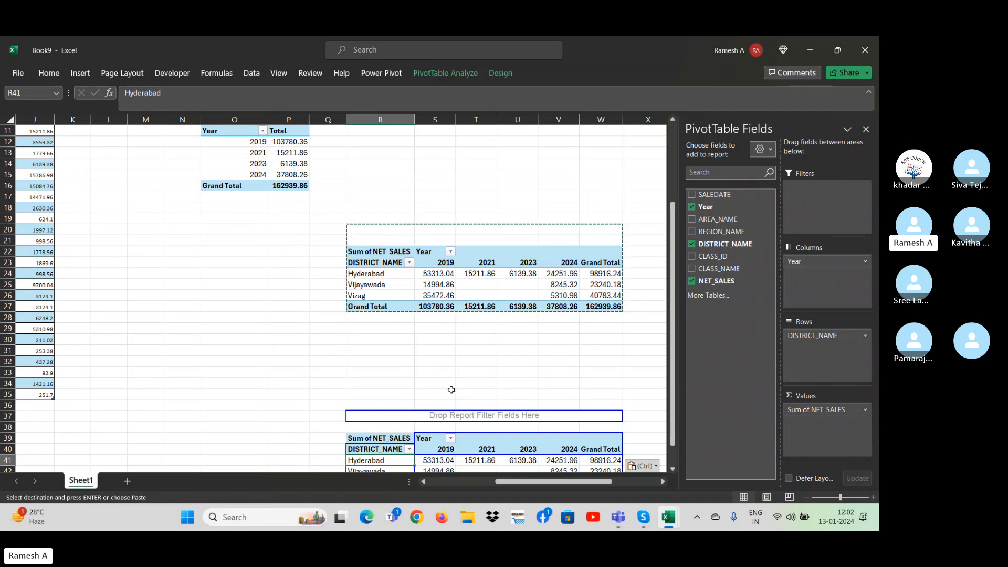
Examine the Year filter options of the district-by-year PivotTable at row 22.
{"action": "key", "text": "Up"}
{"action": "key", "text": "Up"}
{"action": "key", "text": "Up"}
{"action": "key", "text": "Up"}
{"action": "key", "text": "Up"}
{"action": "key", "text": "Up"}
{"action": "key", "text": "Up"}
{"action": "key", "text": "Up"}
{"action": "key", "text": "Up"}
{"action": "key", "text": "Up"}
{"action": "key", "text": "Up"}
{"action": "key", "text": "Up"}
{"action": "key", "text": "Up"}
{"action": "key", "text": "Up"}
{"action": "key", "text": "Up"}
{"action": "key", "text": "Up"}
{"action": "key", "text": "Up"}
{"action": "key", "text": "Up"}
{"action": "key", "text": "Up"}
{"action": "key", "text": "Up"}
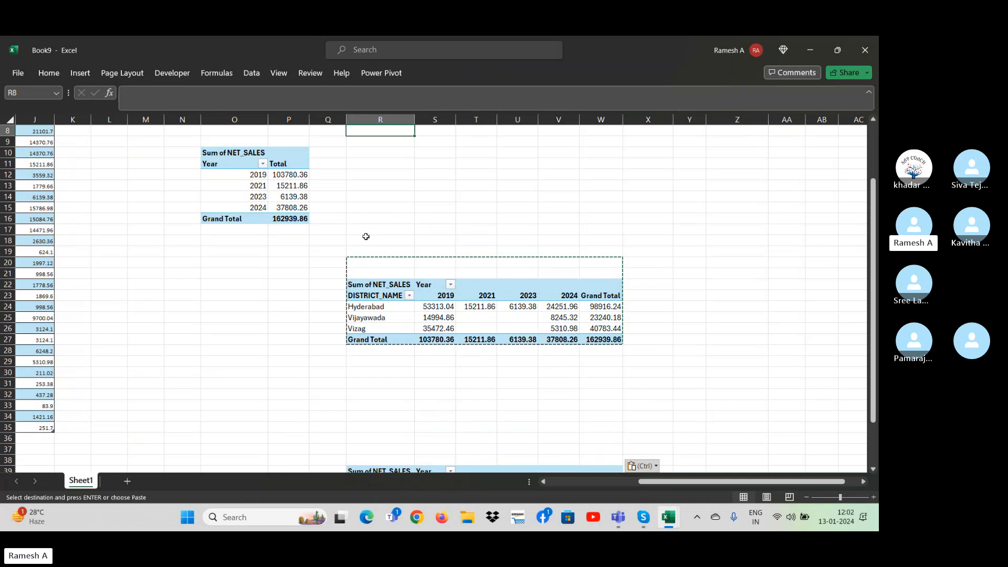
{"action": "left_click", "coordinate": [451, 285]}
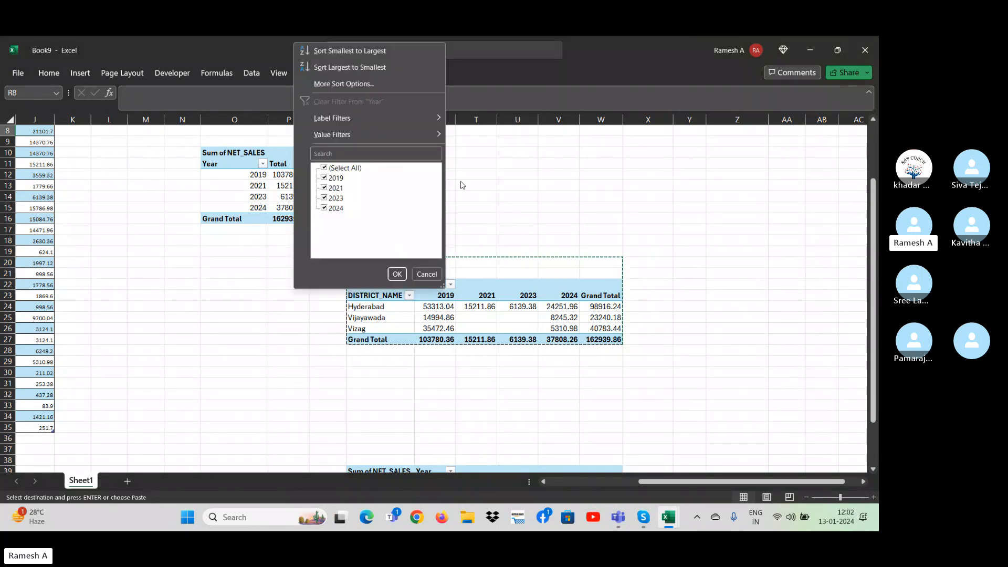
{"action": "left_click", "coordinate": [498, 210]}
{"action": "left_click", "coordinate": [679, 151]}
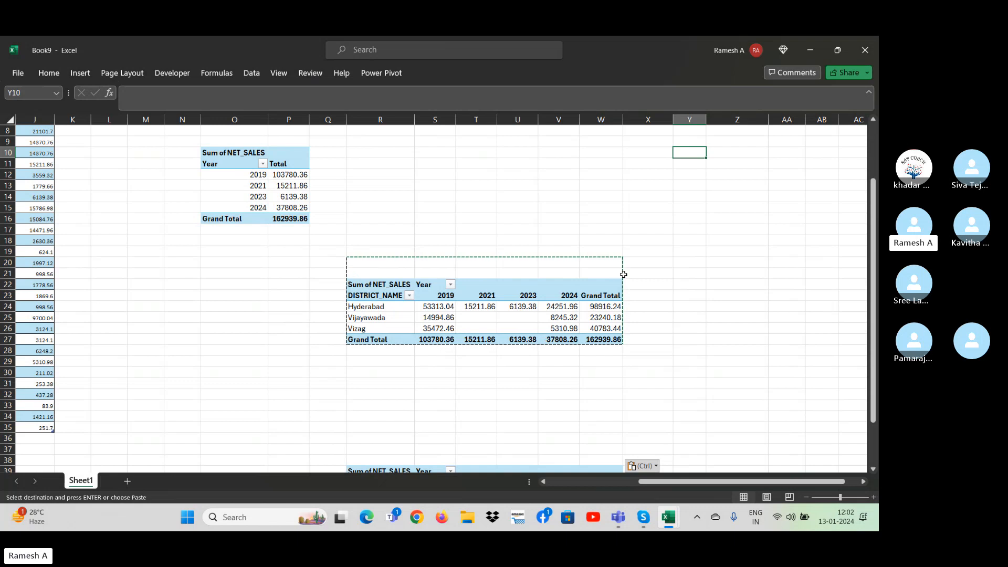
{"action": "key", "text": "Right"}
{"action": "key", "text": "Right"}
{"action": "key", "text": "Down"}
{"action": "key", "text": "Down"}
{"action": "key", "text": "Down"}
{"action": "key", "text": "Down"}
{"action": "key", "text": "Down"}
{"action": "key", "text": "Down"}
{"action": "key", "text": "Down"}
{"action": "key", "text": "Down"}
{"action": "key", "text": "Down"}
{"action": "key", "text": "Left"}
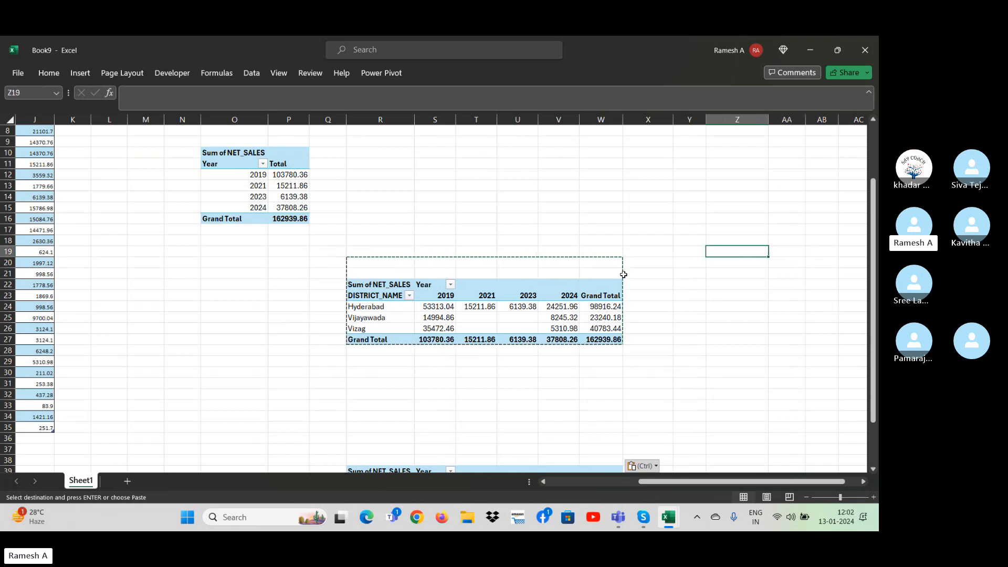
{"action": "key", "text": "Left"}
{"action": "key", "text": "Left"}
{"action": "key", "text": "Left"}
{"action": "key", "text": "Left"}
{"action": "key", "text": "Left"}
{"action": "key", "text": "Left"}
{"action": "key", "text": "Left"}
{"action": "key", "text": "Left"}
{"action": "key", "text": "Left"}
{"action": "key", "text": "Down"}
{"action": "key", "text": "Right"}
{"action": "key", "text": "shift+Down"}
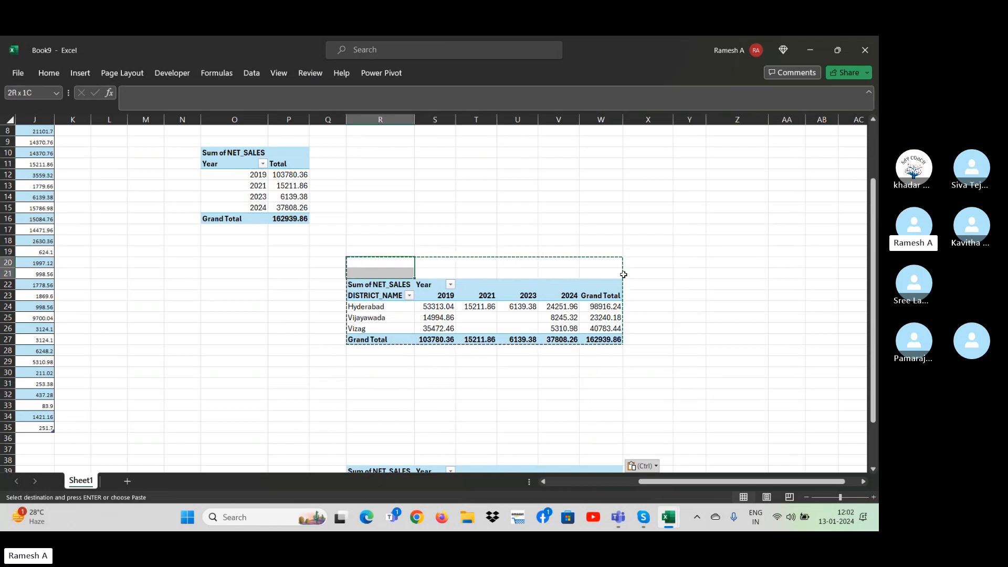
{"action": "key", "text": "shift+Down"}
{"action": "key", "text": "shift+Down"}
{"action": "key", "text": "shift+Down"}
{"action": "key", "text": "shift+Down"}
{"action": "key", "text": "shift+Down"}
{"action": "key", "text": "shift+Right"}
{"action": "key", "text": "shift+Right"}
{"action": "key", "text": "shift+Right"}
{"action": "key", "text": "shift+Right"}
{"action": "key", "text": "shift+Right"}
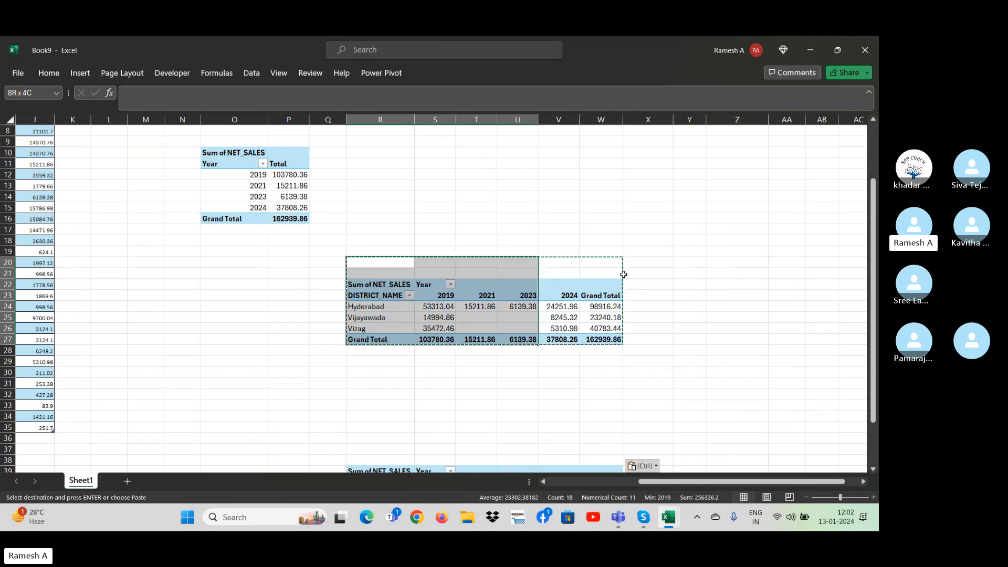
{"action": "key", "text": "Left"}
{"action": "key", "text": "Left"}
{"action": "key", "text": "Left"}
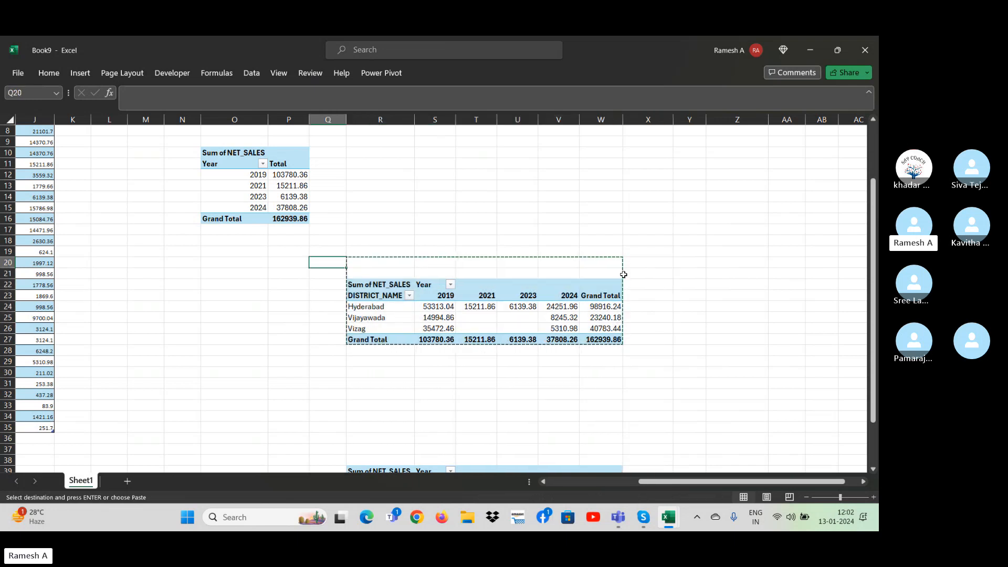
Paste the cut district-by-year PivotTable at cell O20, below the yearly NET_SALES PivotTable.
{"action": "key", "text": "Right"}
{"action": "key", "text": "Return"}
{"action": "key", "text": "Down"}
{"action": "key", "text": "Down"}
{"action": "key", "text": "Down"}
{"action": "key", "text": "Down"}
{"action": "key", "text": "Down"}
{"action": "key", "text": "Down"}
{"action": "key", "text": "Down"}
{"action": "key", "text": "Down"}
{"action": "key", "text": "Down"}
{"action": "key", "text": "Down"}
{"action": "key", "text": "Down"}
{"action": "key", "text": "Down"}
{"action": "key", "text": "Down"}
{"action": "key", "text": "Down"}
{"action": "key", "text": "Down"}
{"action": "key", "text": "Down"}
{"action": "key", "text": "Down"}
{"action": "key", "text": "Down"}
{"action": "key", "text": "Down"}
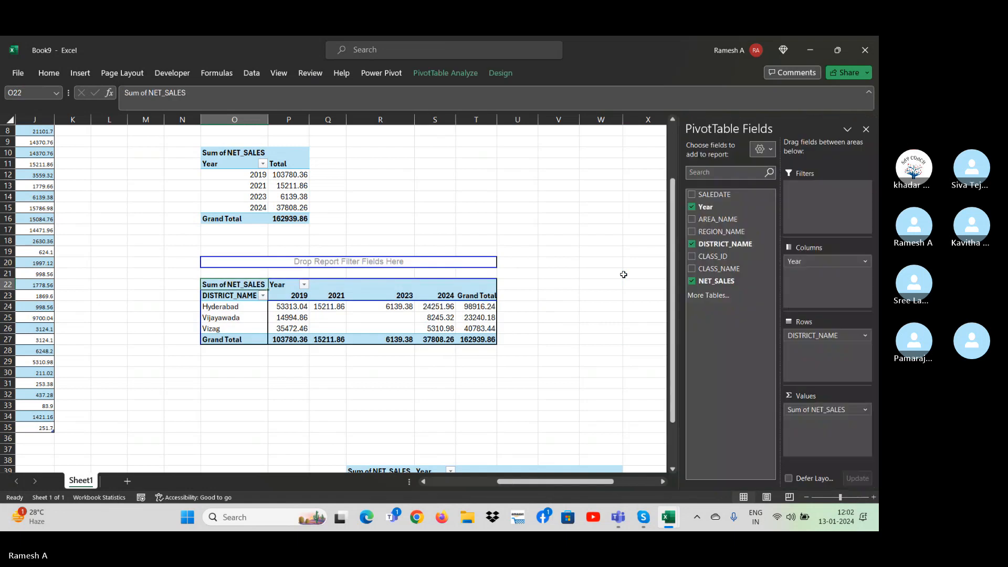
Cut the lower district-by-year PivotTable in R39:W44 and paste it at cell O31.
{"action": "key", "text": "Right"}
{"action": "key", "text": "Right"}
{"action": "key", "text": "Right"}
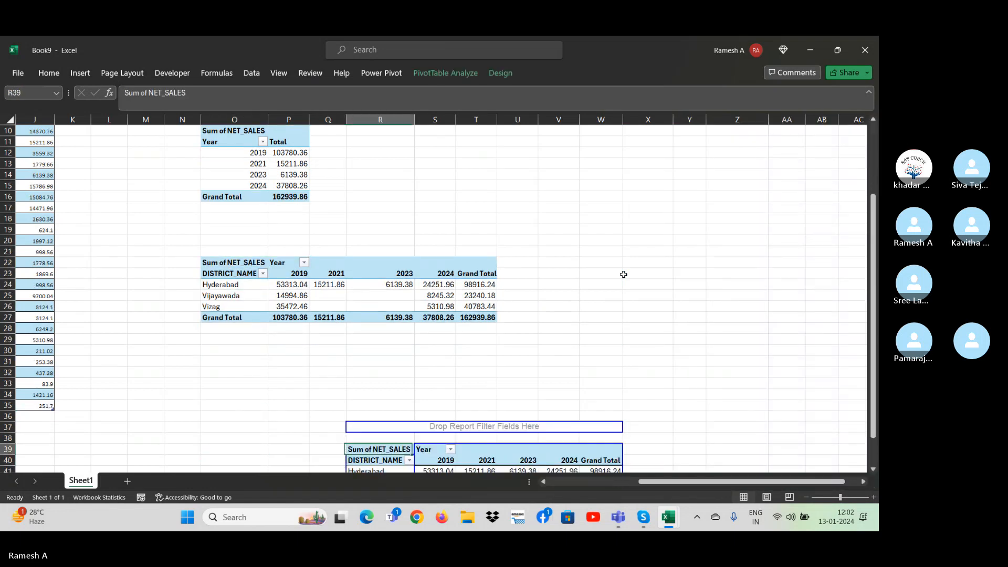
{"action": "key", "text": "shift+Right"}
{"action": "key", "text": "shift+Right"}
{"action": "key", "text": "shift+Right"}
{"action": "key", "text": "shift+Right"}
{"action": "key", "text": "shift+Right"}
{"action": "key", "text": "shift+Down"}
{"action": "key", "text": "shift+Down"}
{"action": "key", "text": "shift+Down"}
{"action": "key", "text": "shift+Down"}
{"action": "key", "text": "shift+Down"}
{"action": "key", "text": "ctrl+shift+Down"}
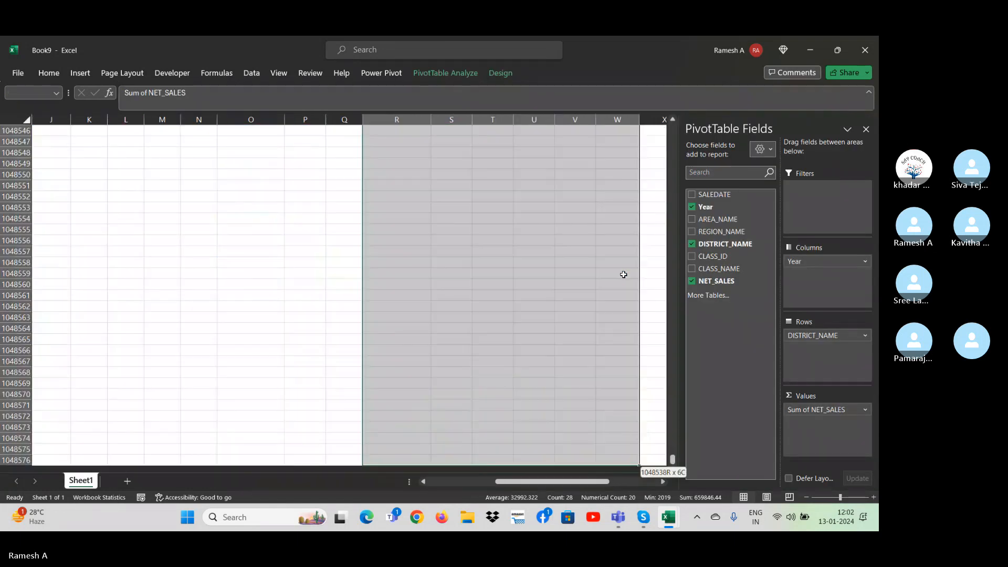
{"action": "key", "text": "ctrl+shift+Up"}
{"action": "key", "text": "ctrl+x"}
{"action": "key", "text": "Up"}
{"action": "key", "text": "Left"}
{"action": "key", "text": "Left"}
{"action": "key", "text": "Up"}
{"action": "key", "text": "Up"}
{"action": "key", "text": "Up"}
{"action": "key", "text": "Up"}
{"action": "key", "text": "Up"}
{"action": "key", "text": "Up"}
{"action": "key", "text": "Up"}
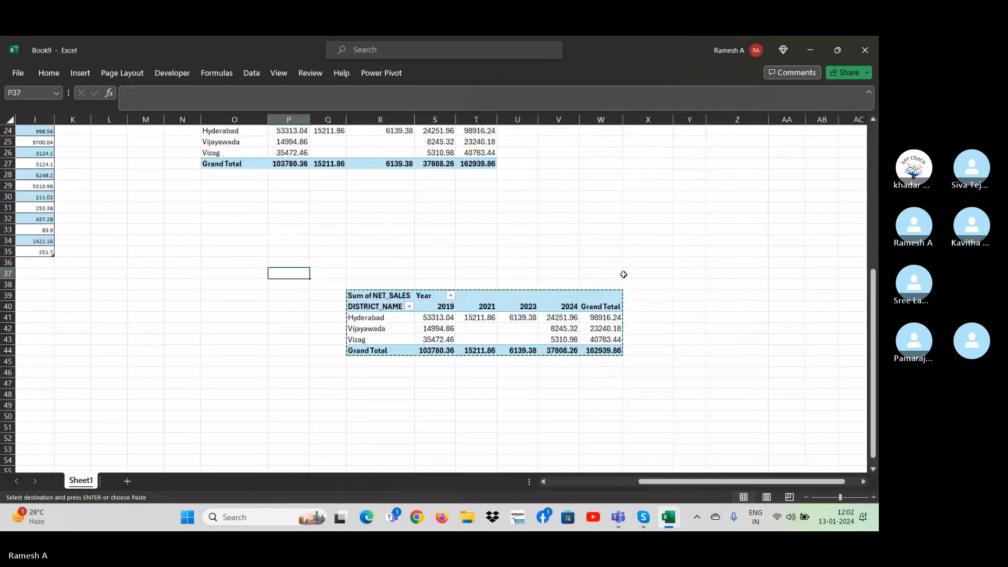
{"action": "key", "text": "Left"}
{"action": "key", "text": "Return"}
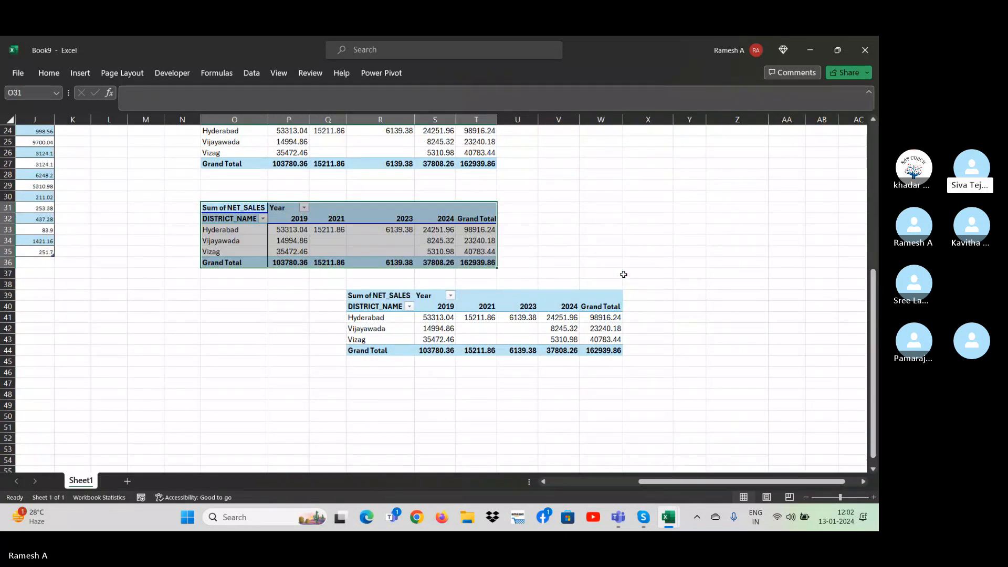
Replace DISTRICT_NAME with SALEDATE in the rows of the PivotTable at O31, keeping Year in the columns.
{"action": "key", "text": "Up"}
{"action": "key", "text": "Up"}
{"action": "key", "text": "Up"}
{"action": "key", "text": "Up"}
{"action": "key", "text": "Up"}
{"action": "key", "text": "Up"}
{"action": "key", "text": "Up"}
{"action": "key", "text": "Up"}
{"action": "key", "text": "Up"}
{"action": "key", "text": "Up"}
{"action": "key", "text": "Up"}
{"action": "key", "text": "Up"}
{"action": "key", "text": "Up"}
{"action": "key", "text": "Up"}
{"action": "key", "text": "Up"}
{"action": "key", "text": "Up"}
{"action": "key", "text": "Up"}
{"action": "key", "text": "Up"}
{"action": "key", "text": "Up"}
{"action": "key", "text": "Up"}
{"action": "key", "text": "Up"}
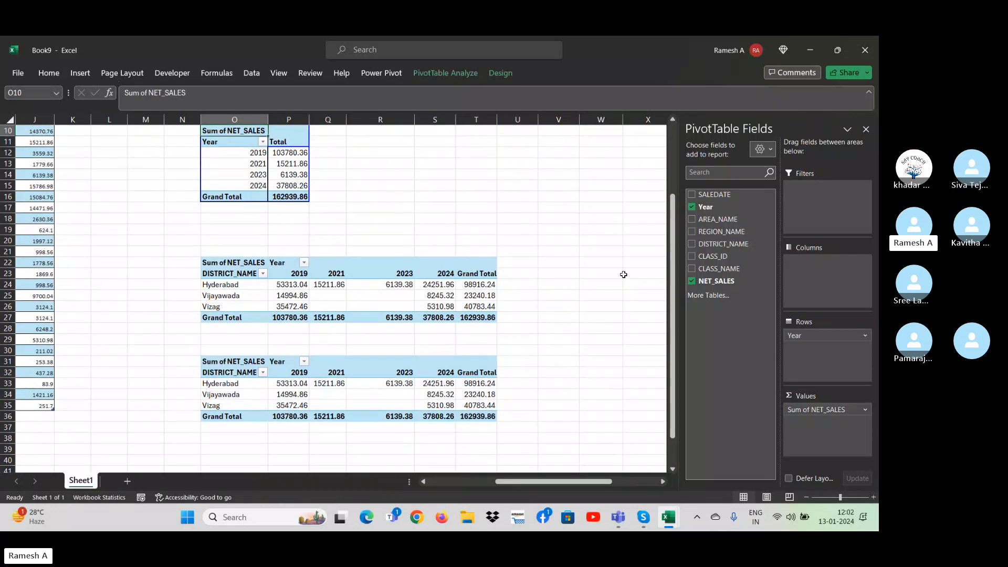
{"action": "left_click", "coordinate": [450, 198]}
{"action": "left_click", "coordinate": [326, 393]}
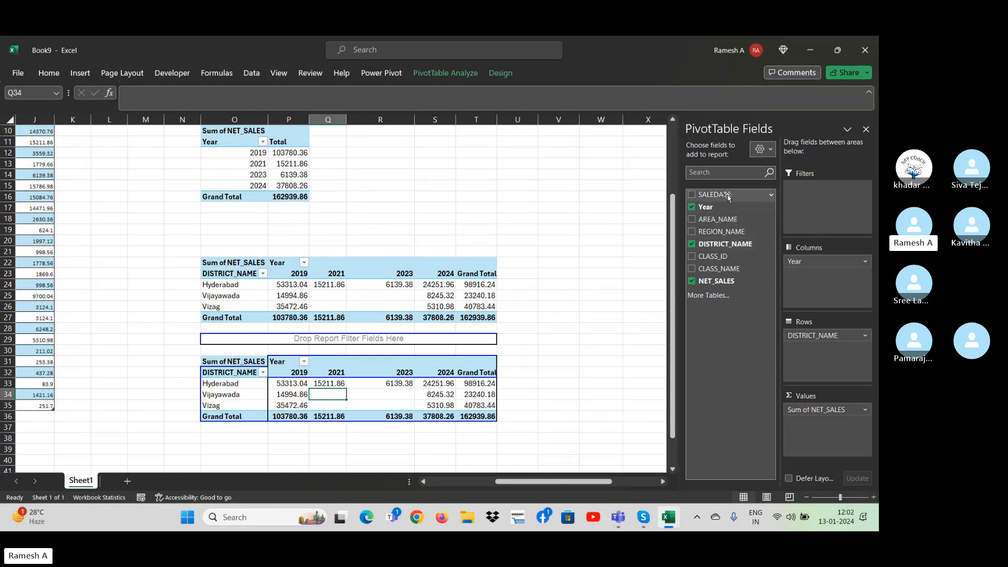
{"action": "left_click_drag", "start_coordinate": [728, 198], "coordinate": [729, 358]}
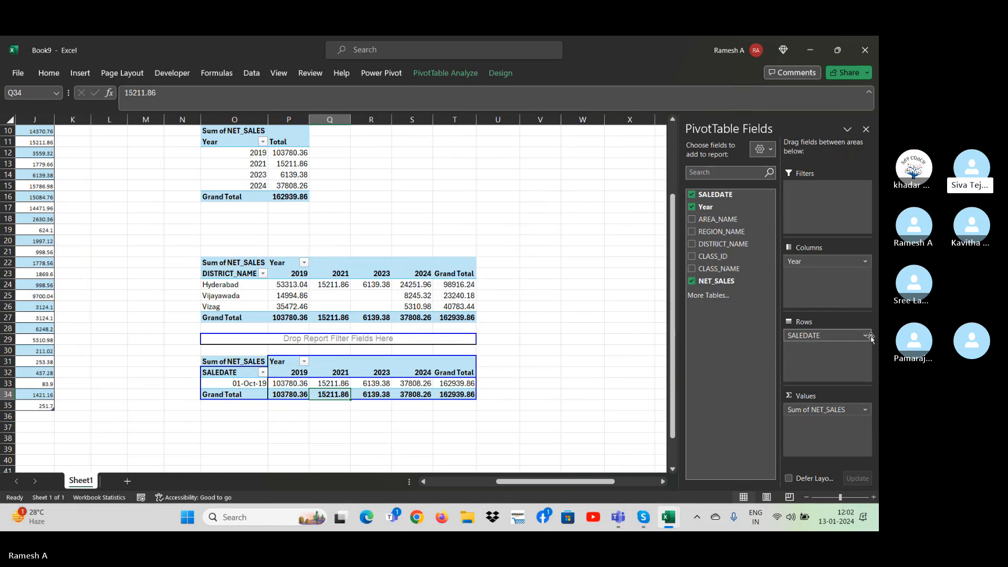
{"action": "left_click", "coordinate": [158, 372]}
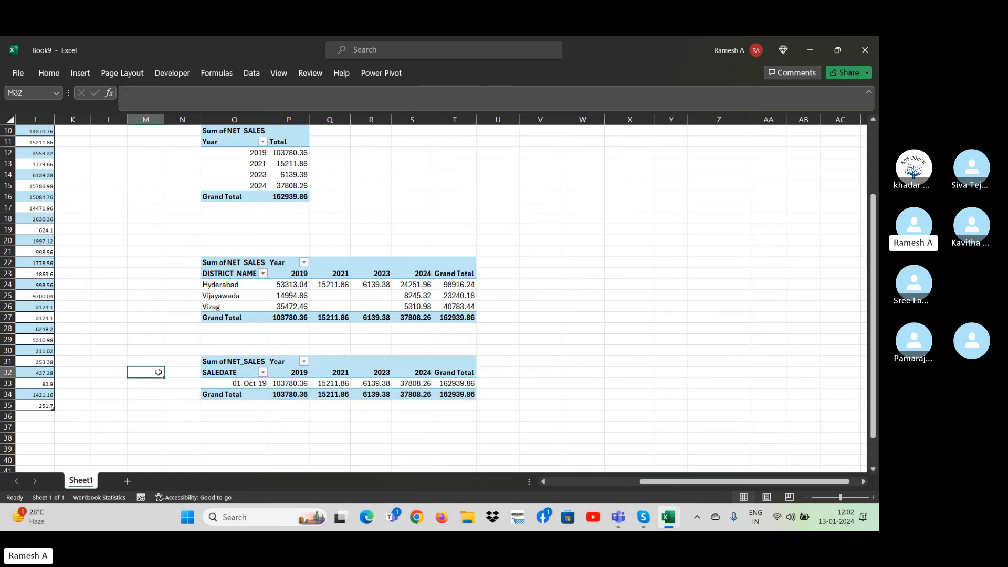
Change the first SALEDATE value in cell C8 of the source table to 01-10-2023.
{"action": "key", "text": "ctrl+Left"}
{"action": "key", "text": "ctrl+Left"}
{"action": "key", "text": "ctrl+Up"}
{"action": "key", "text": "ctrl+Up"}
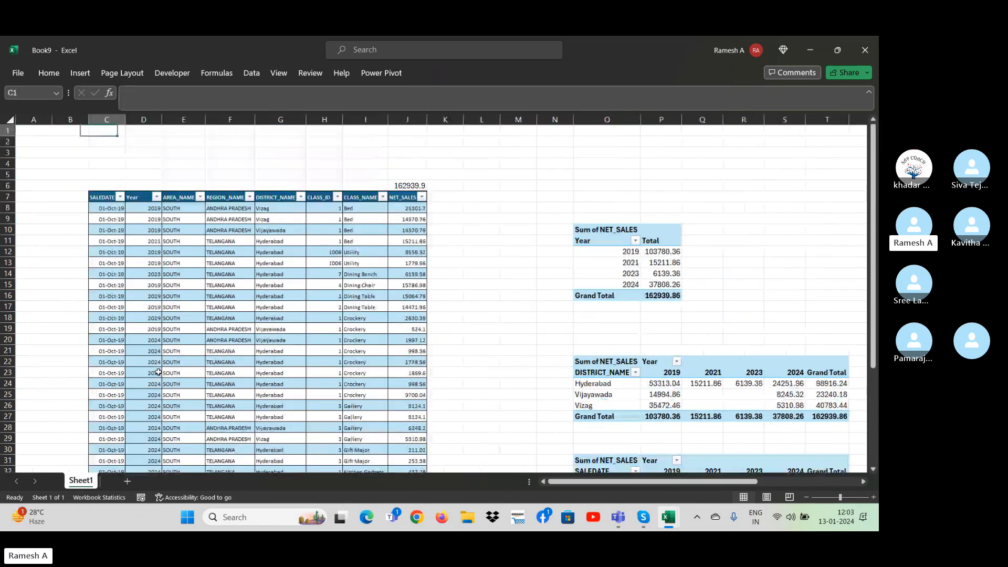
{"action": "key", "text": "Down"}
{"action": "key", "text": "Down"}
{"action": "key", "text": "Down"}
{"action": "key", "text": "Down"}
{"action": "key", "text": "Down"}
{"action": "key", "text": "Down"}
{"action": "key", "text": "Down"}
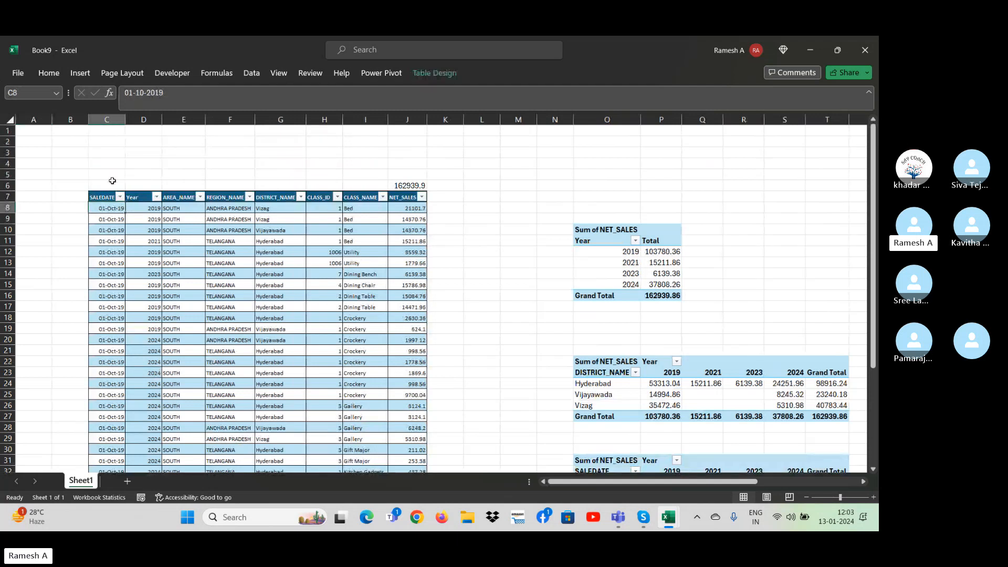
{"action": "left_click", "coordinate": [174, 97]}
{"action": "type", "text": "23"}
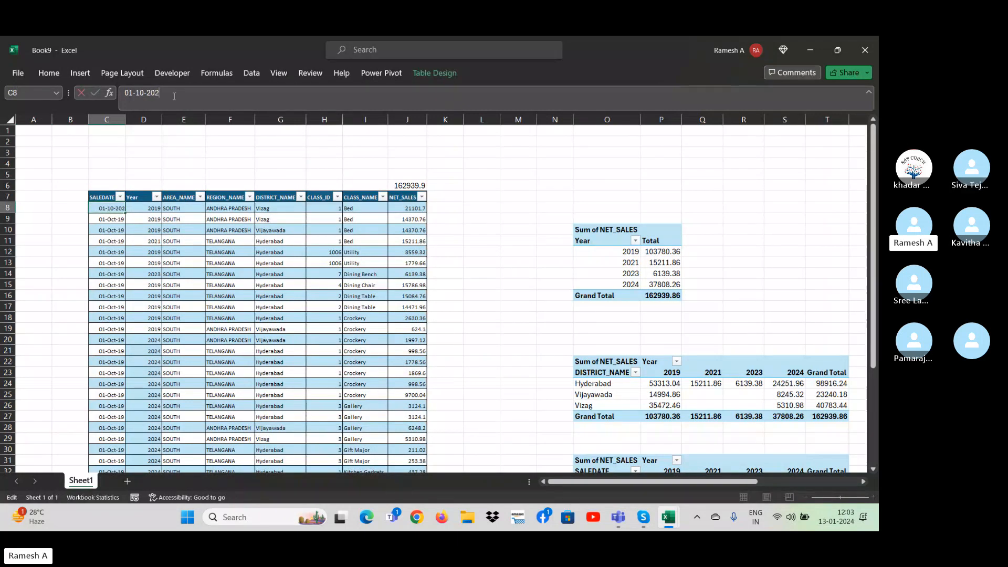
{"action": "key", "text": "ctrl+Return"}
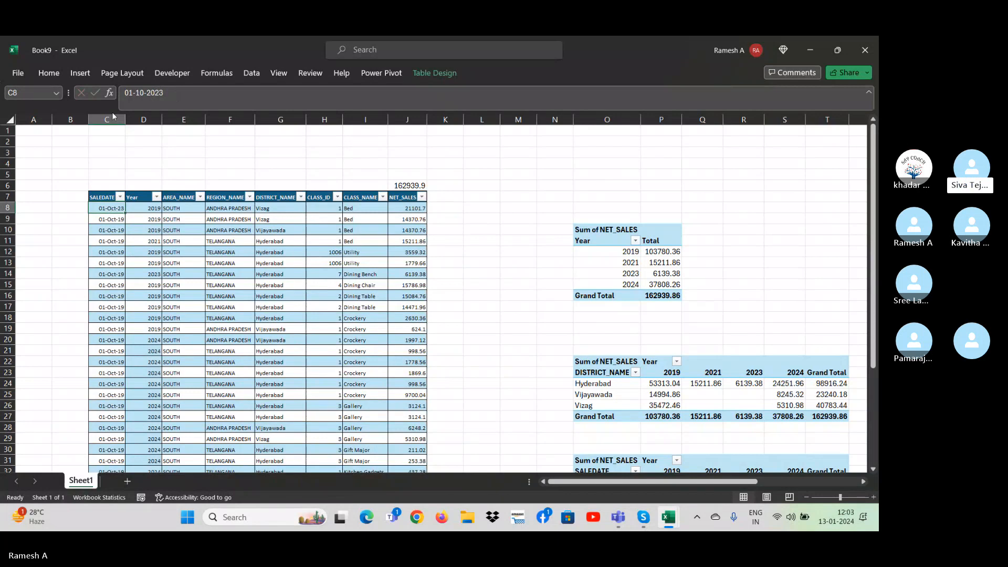
Fill the SALEDATE column down from C8 to the end of the source table using the Fill Days option.
{"action": "double_click", "coordinate": [124, 213]}
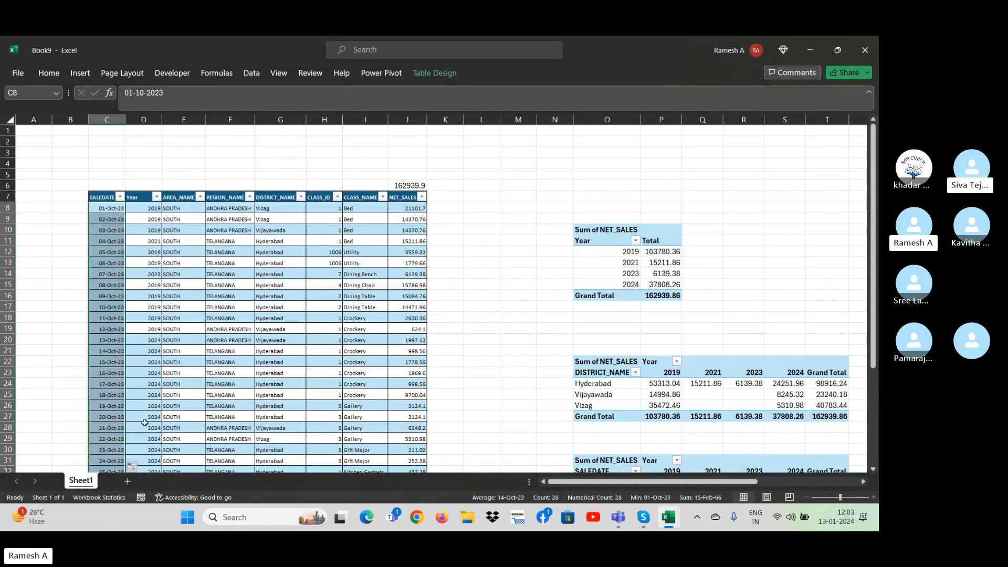
{"action": "left_click", "coordinate": [133, 466]}
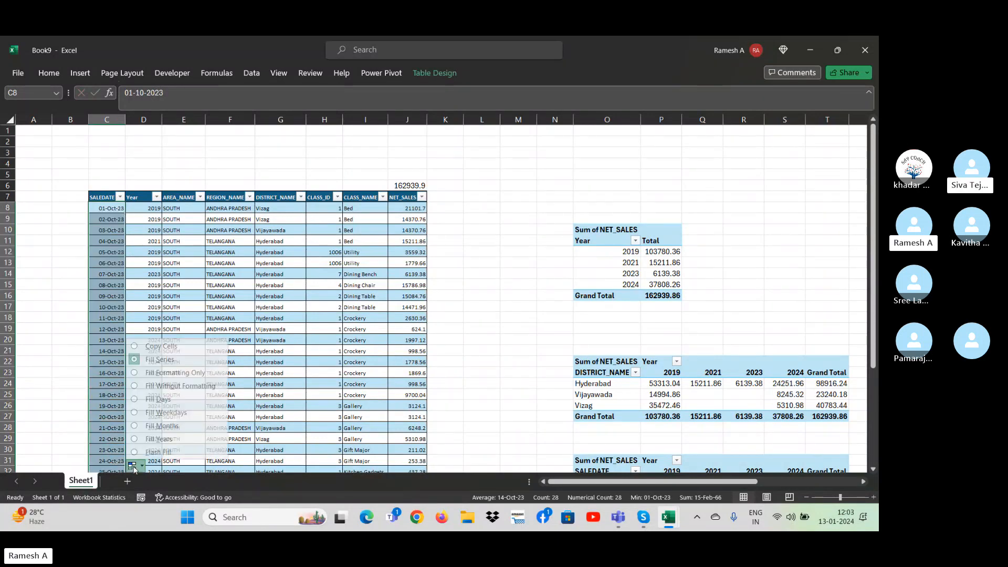
{"action": "left_click", "coordinate": [157, 400]}
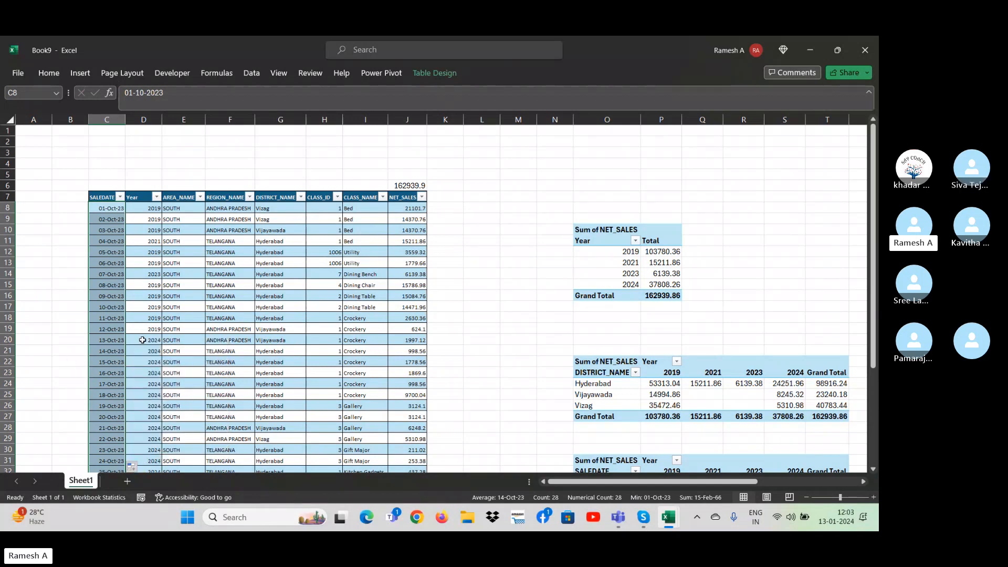
{"action": "left_click", "coordinate": [143, 351]}
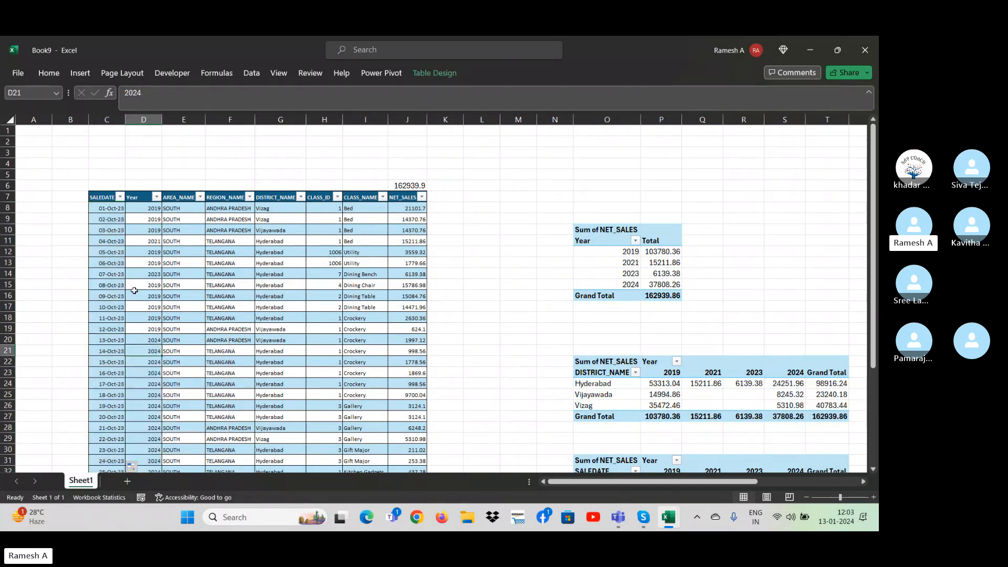
{"action": "left_click", "coordinate": [120, 209]}
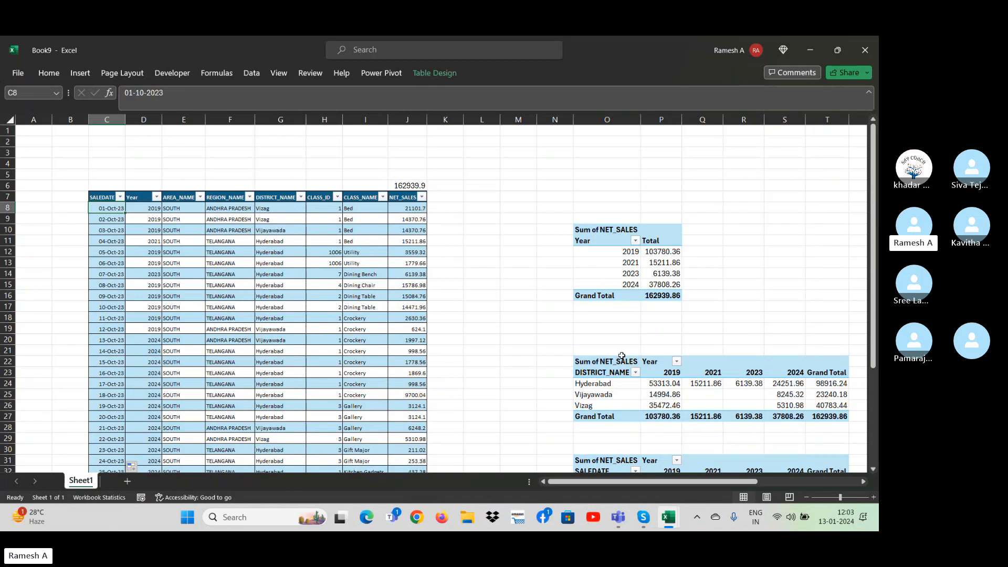
Refresh the district-by-year PivotTable and the SALEDATE PivotTable below it.
{"action": "left_click", "coordinate": [669, 409]}
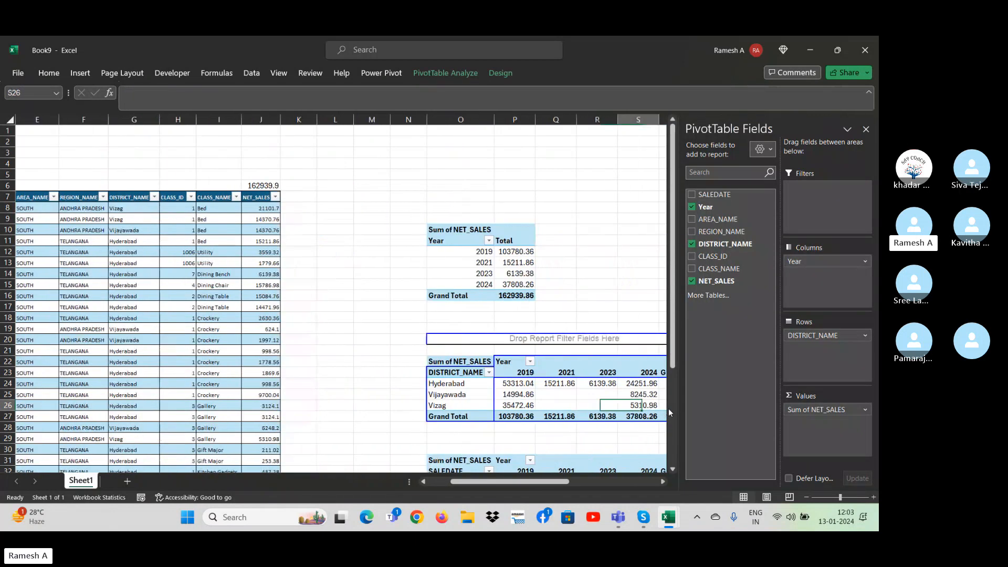
{"action": "right_click", "coordinate": [263, 384]}
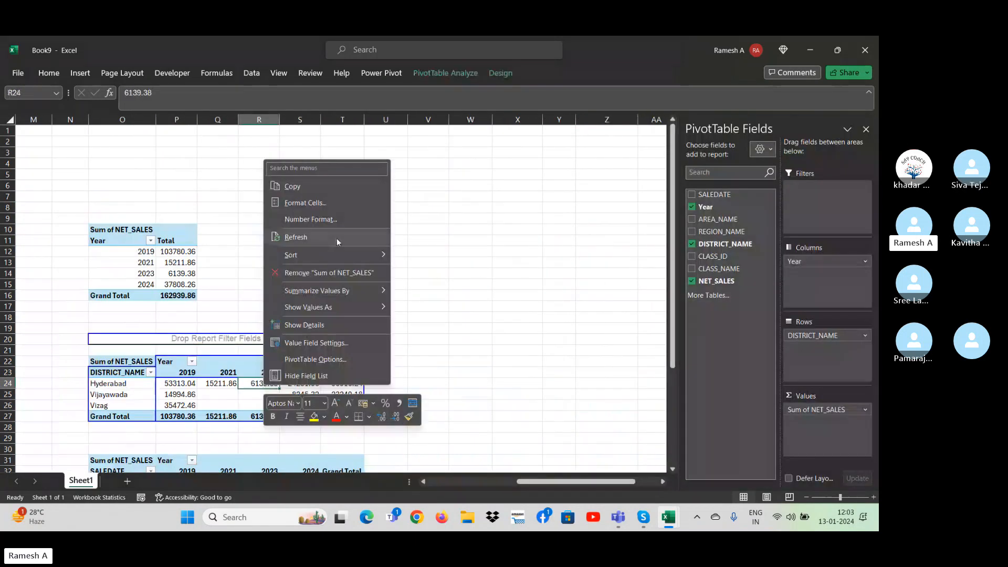
{"action": "left_click", "coordinate": [311, 238]}
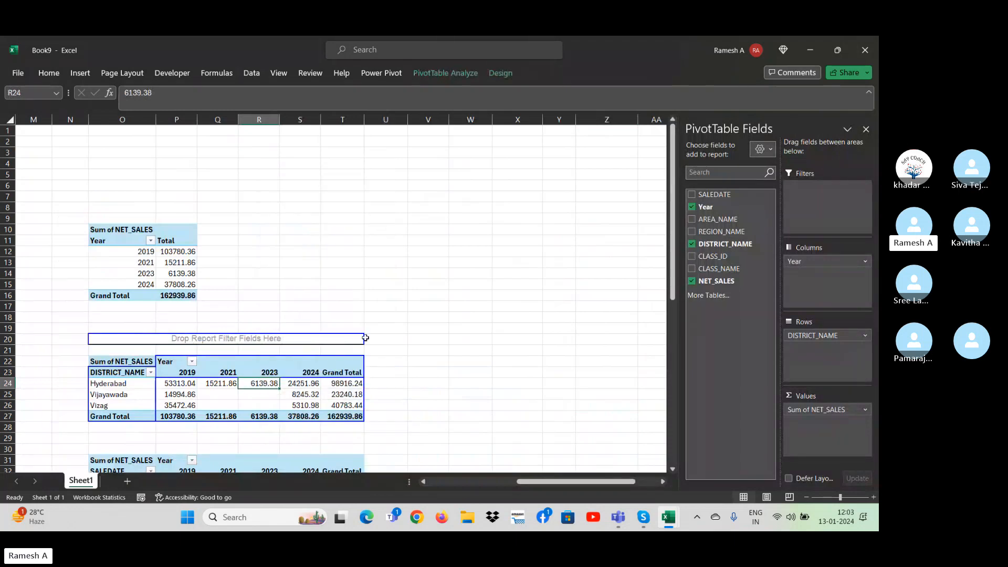
{"action": "left_click", "coordinate": [393, 361]}
{"action": "key", "text": "Down"}
{"action": "key", "text": "Down"}
{"action": "key", "text": "Down"}
{"action": "key", "text": "Down"}
{"action": "key", "text": "Down"}
{"action": "key", "text": "Down"}
{"action": "key", "text": "Down"}
{"action": "key", "text": "Down"}
{"action": "key", "text": "Down"}
{"action": "key", "text": "Down"}
{"action": "key", "text": "Down"}
{"action": "key", "text": "Down"}
{"action": "key", "text": "Down"}
{"action": "key", "text": "Down"}
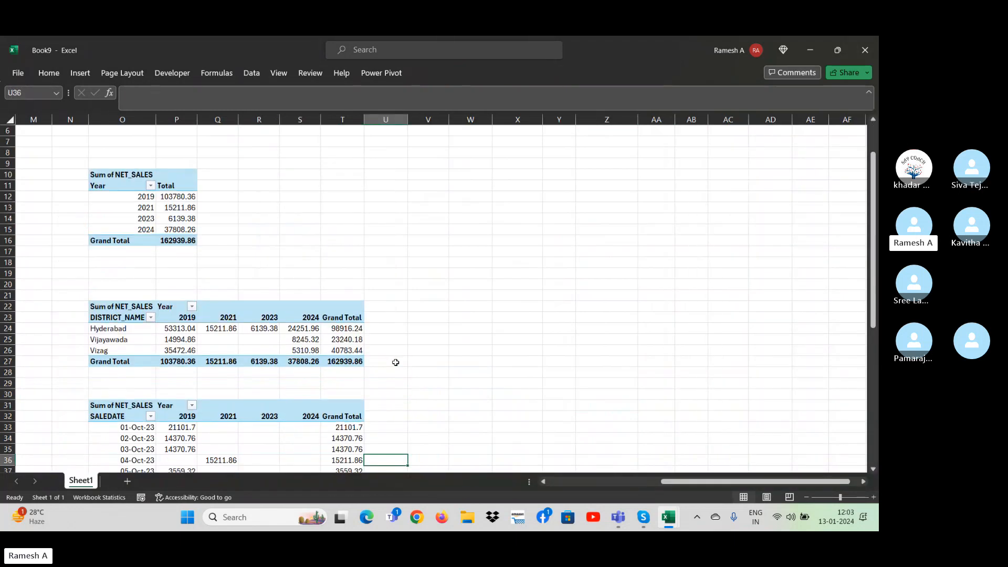
{"action": "right_click", "coordinate": [233, 418]}
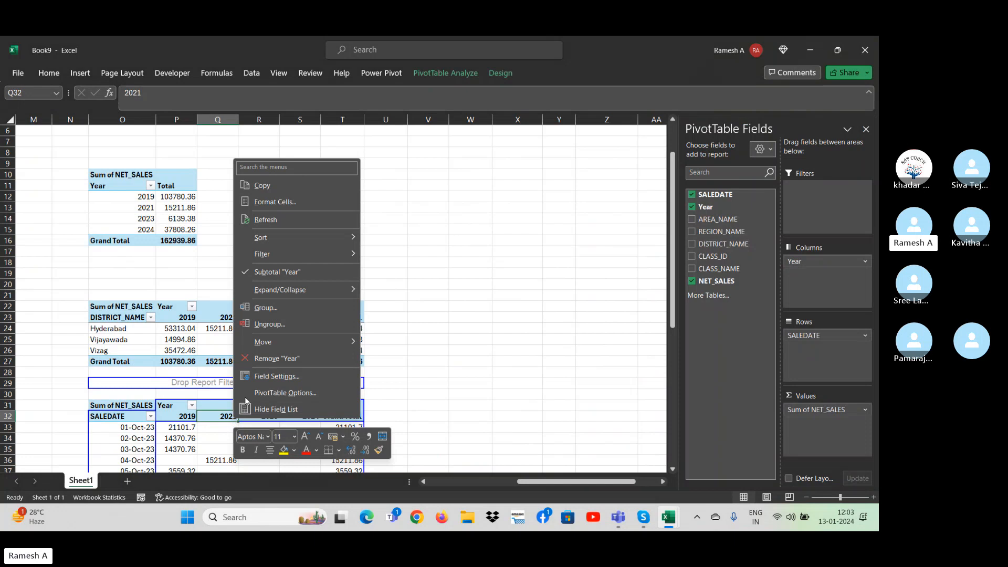
{"action": "left_click", "coordinate": [272, 218]}
{"action": "left_click", "coordinate": [423, 413]}
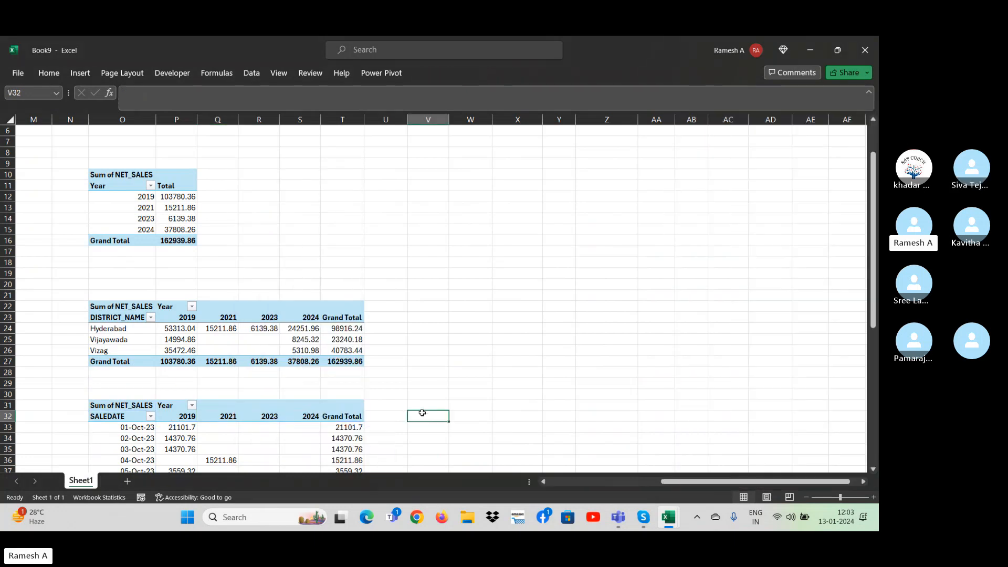
Examine the daily SALEDATE rows of the refreshed PivotTable that starts at row 31.
{"action": "key", "text": "Down"}
{"action": "key", "text": "Down"}
{"action": "key", "text": "Down"}
{"action": "key", "text": "Down"}
{"action": "key", "text": "Down"}
{"action": "key", "text": "Down"}
{"action": "key", "text": "Down"}
{"action": "key", "text": "Down"}
{"action": "key", "text": "Down"}
{"action": "key", "text": "Down"}
{"action": "key", "text": "Down"}
{"action": "key", "text": "Left"}
{"action": "key", "text": "Left"}
{"action": "key", "text": "Left"}
{"action": "key", "text": "Left"}
{"action": "key", "text": "Left"}
{"action": "key", "text": "Left"}
{"action": "key", "text": "Left"}
{"action": "key", "text": "Left"}
{"action": "key", "text": "Left"}
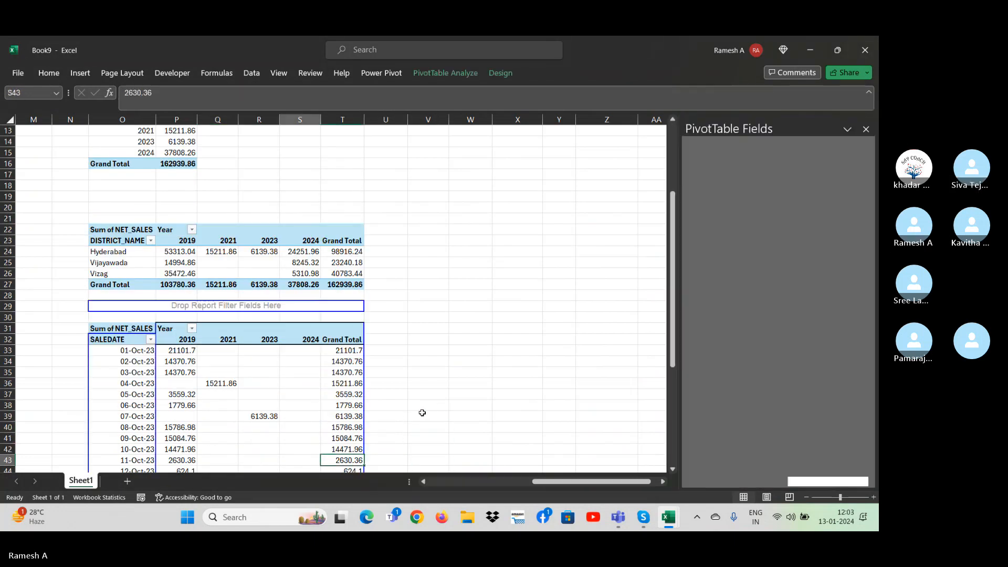
{"action": "key", "text": "Left"}
{"action": "key", "text": "Left"}
{"action": "key", "text": "Left"}
{"action": "key", "text": "Left"}
{"action": "key", "text": "Left"}
{"action": "key", "text": "Left"}
{"action": "key", "text": "Left"}
{"action": "key", "text": "Left"}
{"action": "key", "text": "Left"}
{"action": "key", "text": "Left"}
{"action": "key", "text": "Left"}
{"action": "key", "text": "Left"}
Overwrite the SALEDATE cells C8 to C12 of the source table with Nokia, Apple, Samsung, Oppo and \Vivo.
{"action": "key", "text": "Up"}
{"action": "key", "text": "Up"}
{"action": "key", "text": "Right"}
{"action": "key", "text": "Right"}
{"action": "key", "text": "Right"}
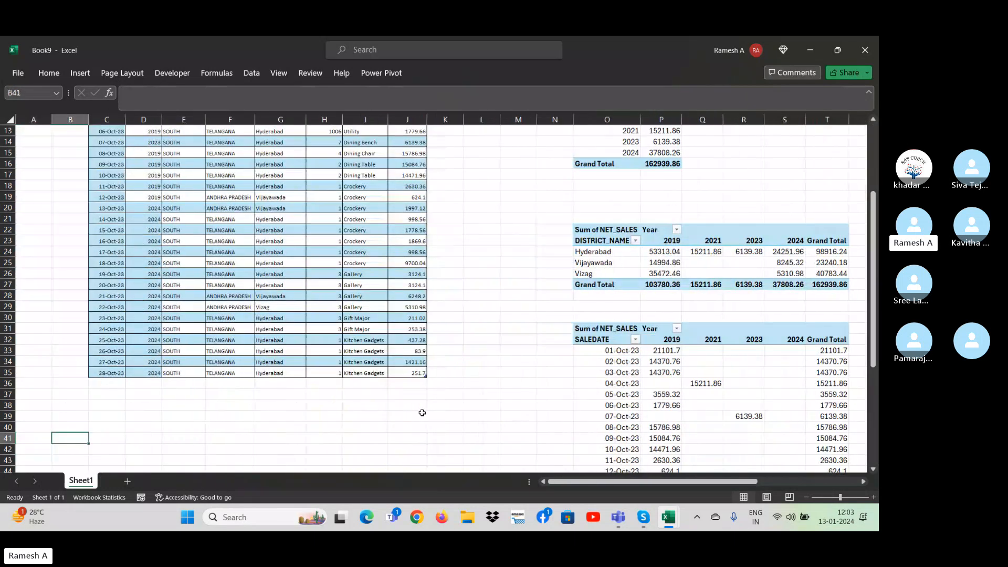
{"action": "key", "text": "Up"}
{"action": "key", "text": "Up"}
{"action": "key", "text": "Up"}
{"action": "key", "text": "Up"}
{"action": "key", "text": "Up"}
{"action": "key", "text": "Up"}
{"action": "key", "text": "Up"}
{"action": "key", "text": "Up"}
{"action": "key", "text": "Up"}
{"action": "key", "text": "Up"}
{"action": "key", "text": "Up"}
{"action": "key", "text": "Up"}
{"action": "key", "text": "Up"}
{"action": "key", "text": "Up"}
{"action": "key", "text": "Up"}
{"action": "key", "text": "Up"}
{"action": "key", "text": "Up"}
{"action": "key", "text": "Up"}
{"action": "key", "text": "Up"}
{"action": "key", "text": "Up"}
{"action": "key", "text": "Up"}
{"action": "key", "text": "Up"}
{"action": "key", "text": "Up"}
{"action": "key", "text": "Up"}
{"action": "key", "text": "Up"}
{"action": "key", "text": "Up"}
{"action": "key", "text": "Up"}
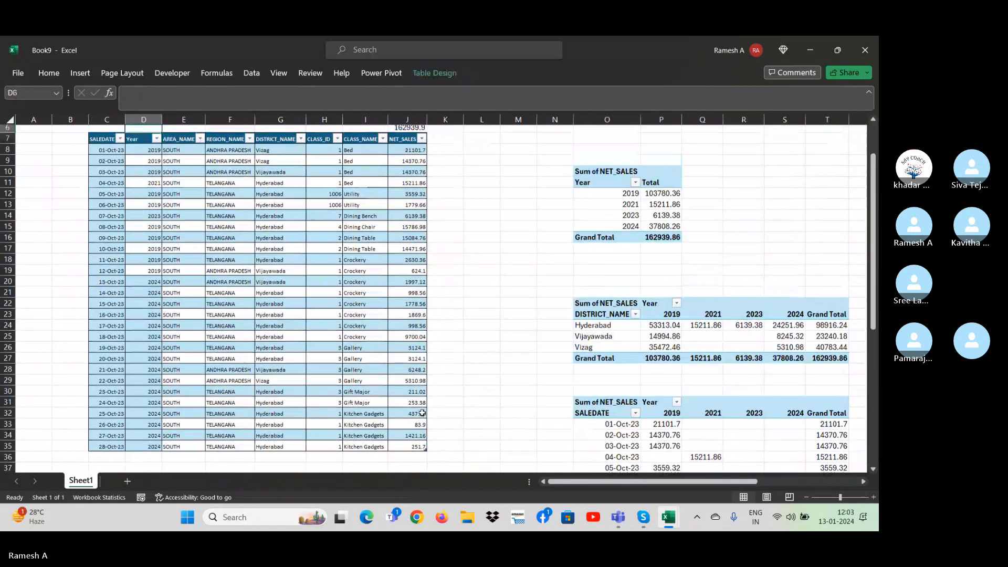
{"action": "key", "text": "Left"}
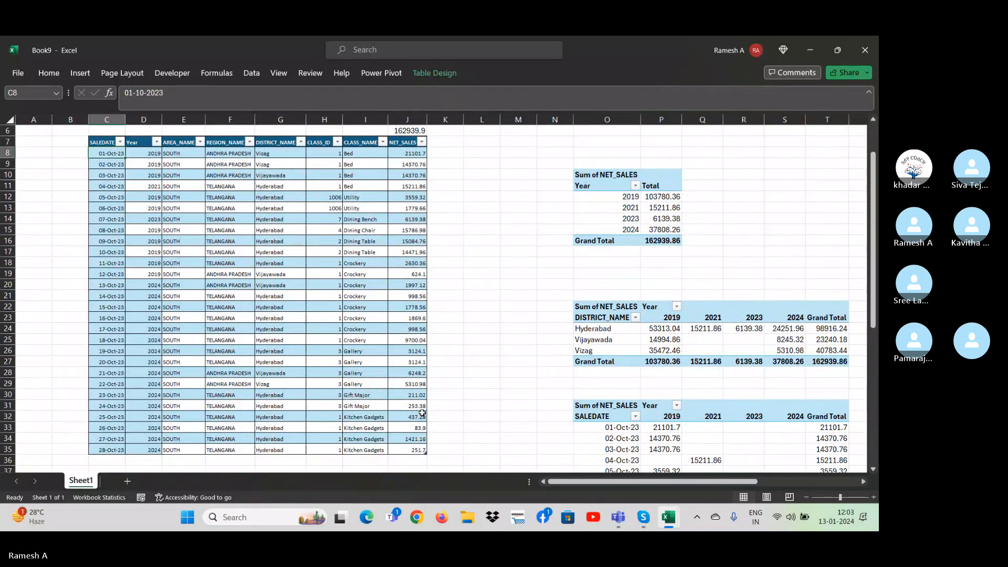
{"action": "type", "text": "No"}
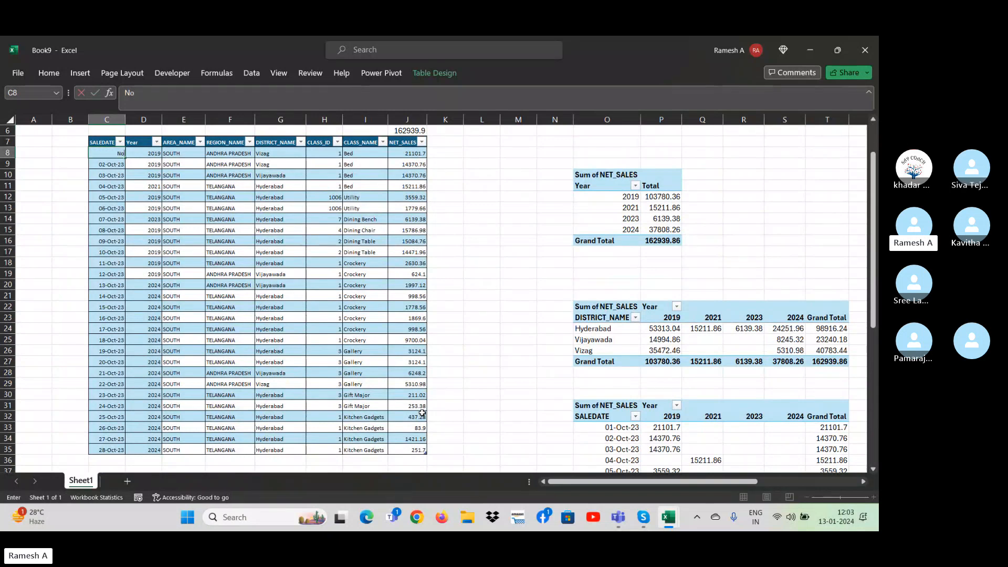
{"action": "type", "text": "kia"}
{"action": "key", "text": "Return"}
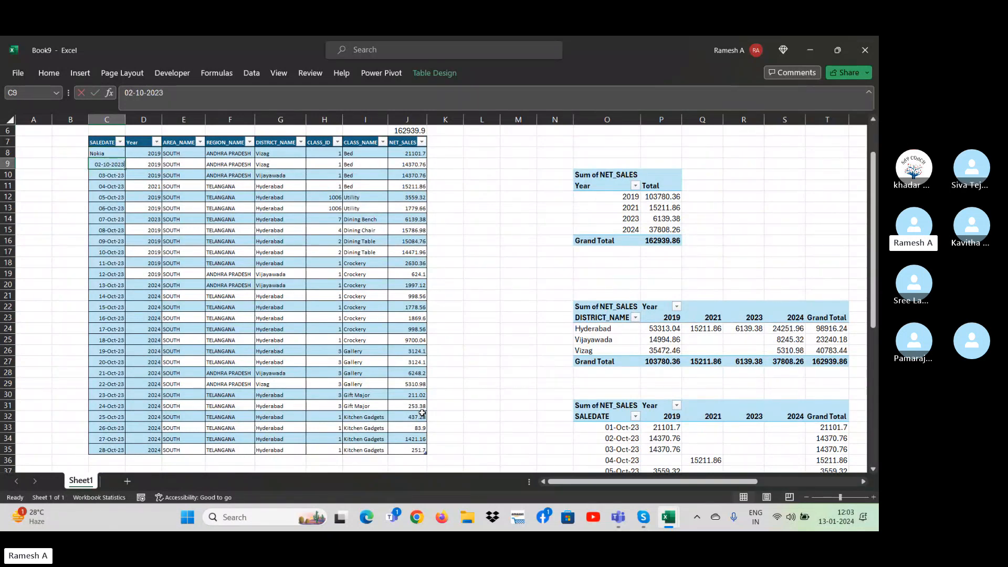
{"action": "type", "text": "Apple"}
{"action": "key", "text": "Return"}
{"action": "type", "text": "Sams"}
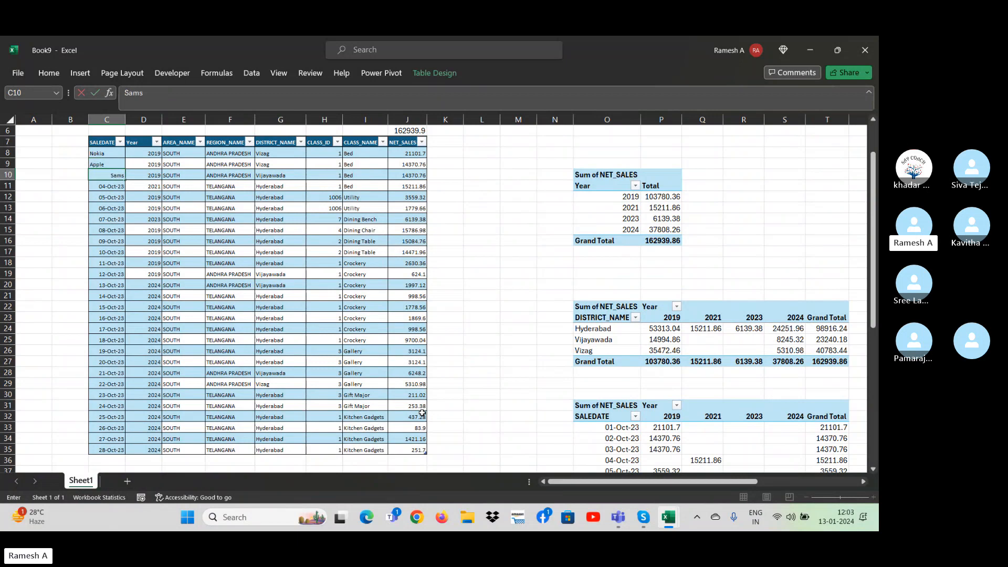
{"action": "type", "text": "ung"}
{"action": "key", "text": "Return"}
{"action": "type", "text": "Oppo"}
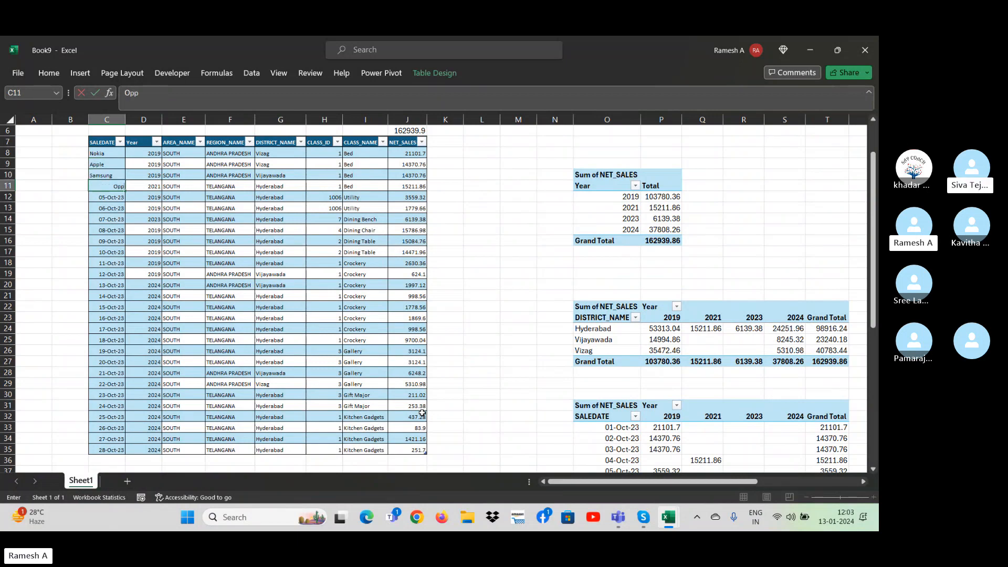
{"action": "key", "text": "Return"}
{"action": "type", "text": "\\Vi"}
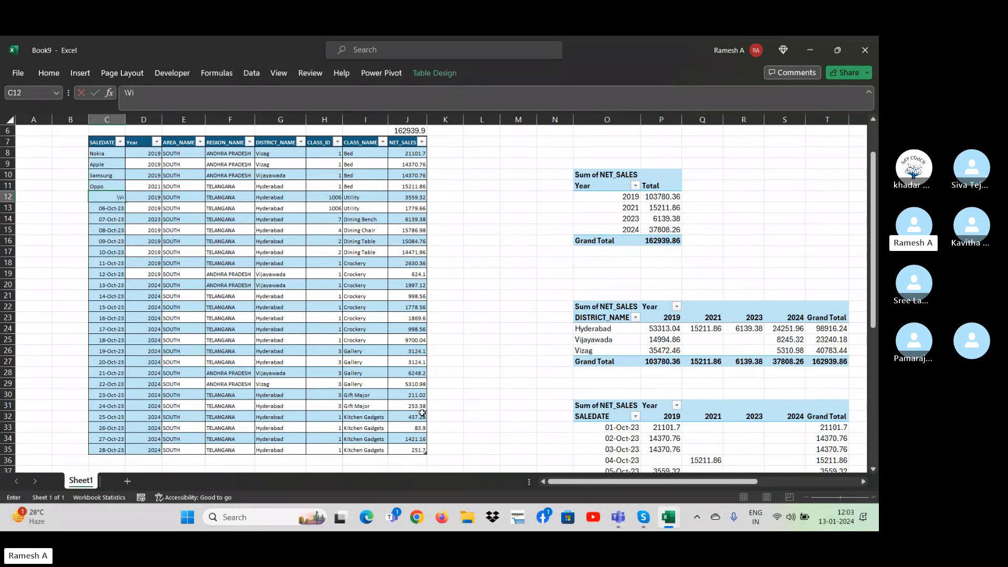
{"action": "key", "text": "Return"}
Fill the phone brand names in C8 to C12 down the rest of the SALEDATE column of the source table.
{"action": "key", "text": "Up"}
{"action": "key", "text": "Up"}
{"action": "key", "text": "Up"}
{"action": "key", "text": "Up"}
{"action": "key", "text": "Up"}
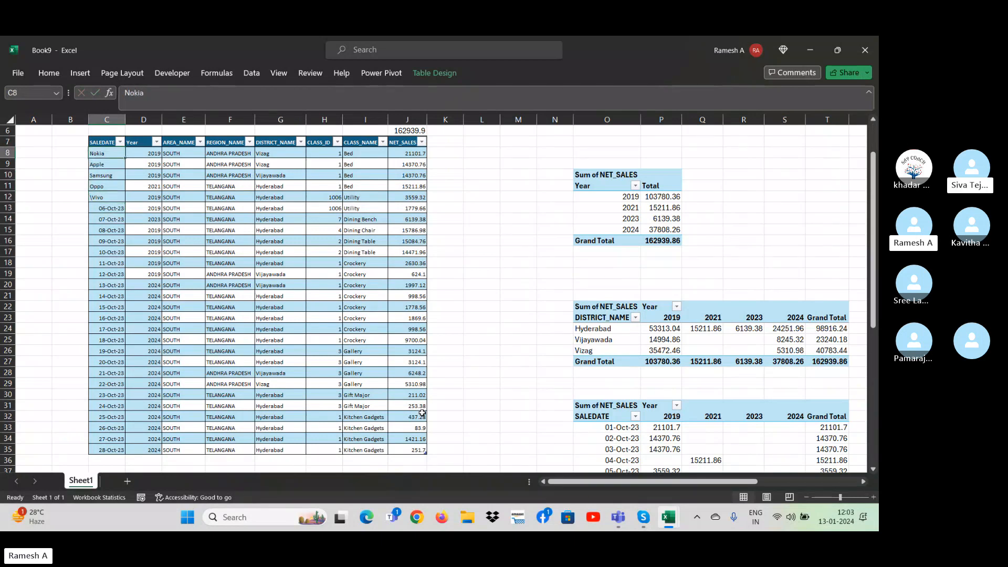
{"action": "key", "text": "shift+Down"}
{"action": "key", "text": "shift+Down"}
{"action": "key", "text": "shift+Down"}
{"action": "key", "text": "shift+Down"}
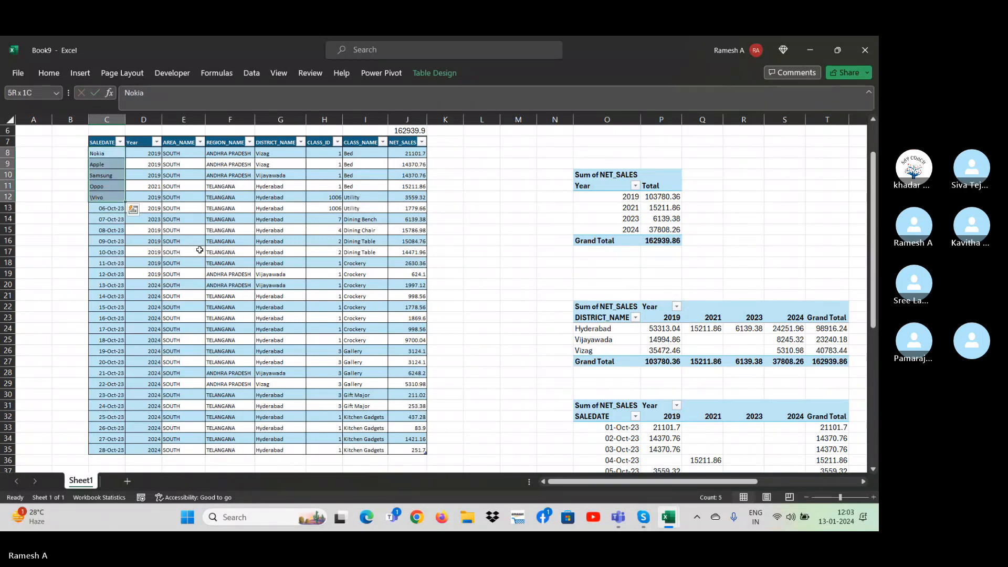
{"action": "double_click", "coordinate": [125, 204]}
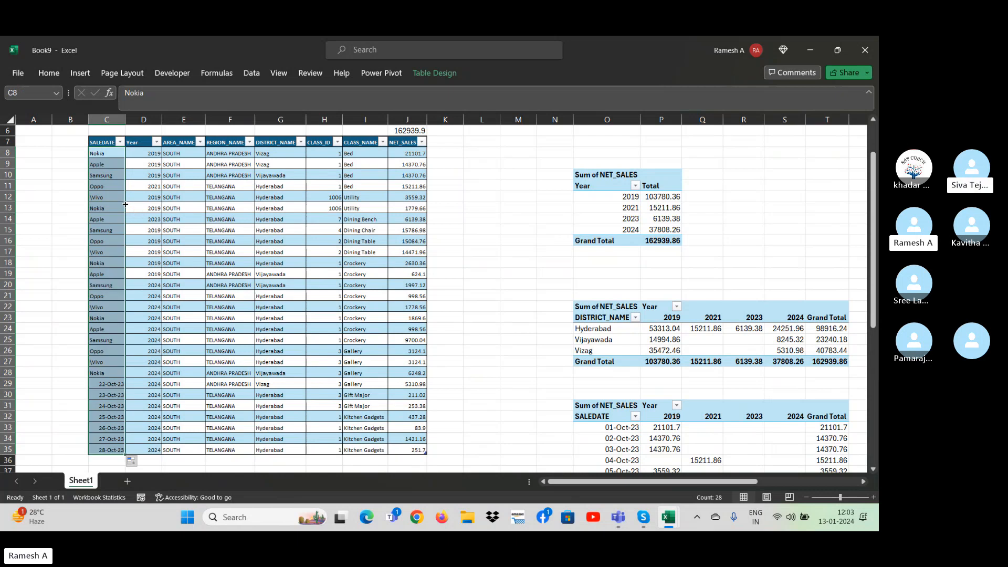
Refresh the SALEDATE PivotTable that starts at row 31 and select the empty cell Y19.
{"action": "left_click", "coordinate": [277, 332]}
{"action": "key", "text": "Right"}
{"action": "key", "text": "Right"}
{"action": "key", "text": "Right"}
{"action": "key", "text": "Right"}
{"action": "key", "text": "Right"}
{"action": "key", "text": "Right"}
{"action": "key", "text": "Right"}
{"action": "key", "text": "Right"}
{"action": "key", "text": "Right"}
{"action": "key", "text": "Right"}
{"action": "key", "text": "Right"}
{"action": "key", "text": "Right"}
{"action": "key", "text": "Right"}
{"action": "key", "text": "Right"}
{"action": "key", "text": "Right"}
{"action": "key", "text": "Right"}
{"action": "key", "text": "Right"}
{"action": "key", "text": "Right"}
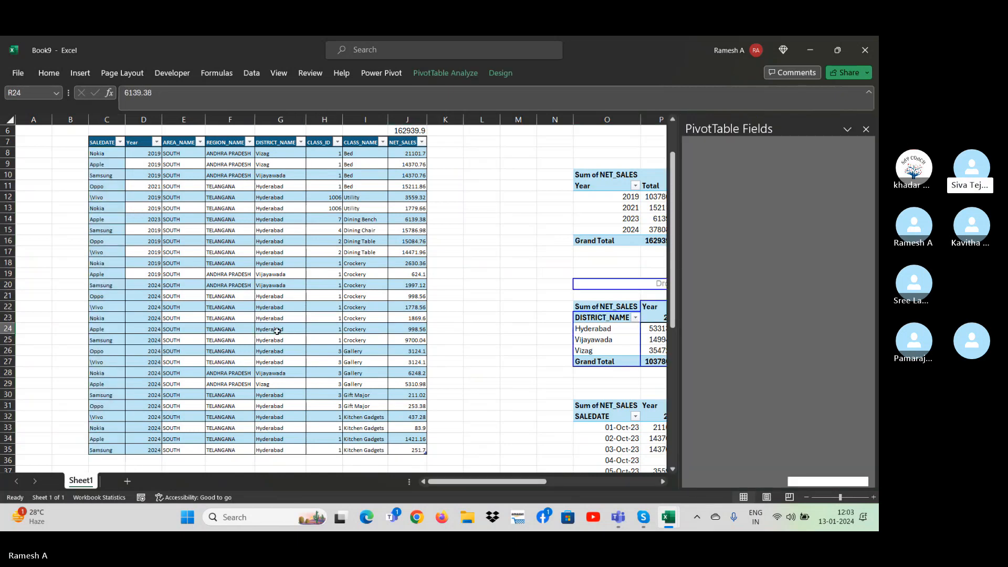
{"action": "right_click", "coordinate": [181, 449]}
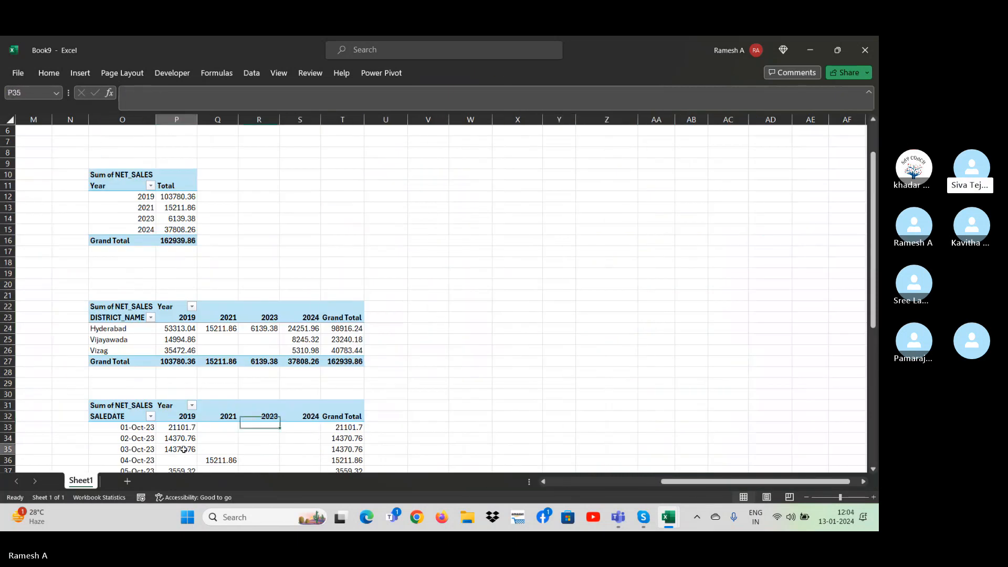
{"action": "left_click", "coordinate": [232, 301]}
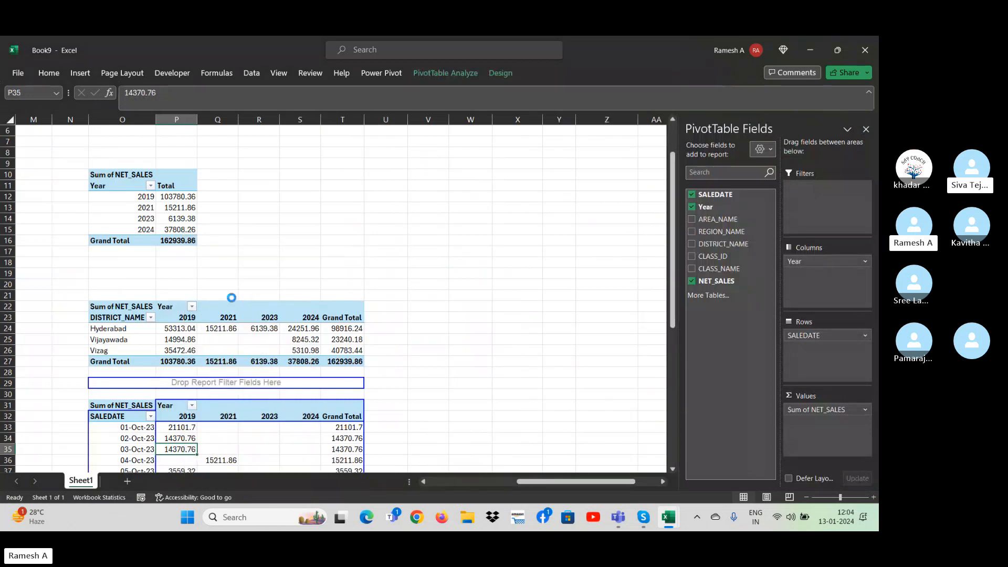
{"action": "left_click", "coordinate": [409, 376]}
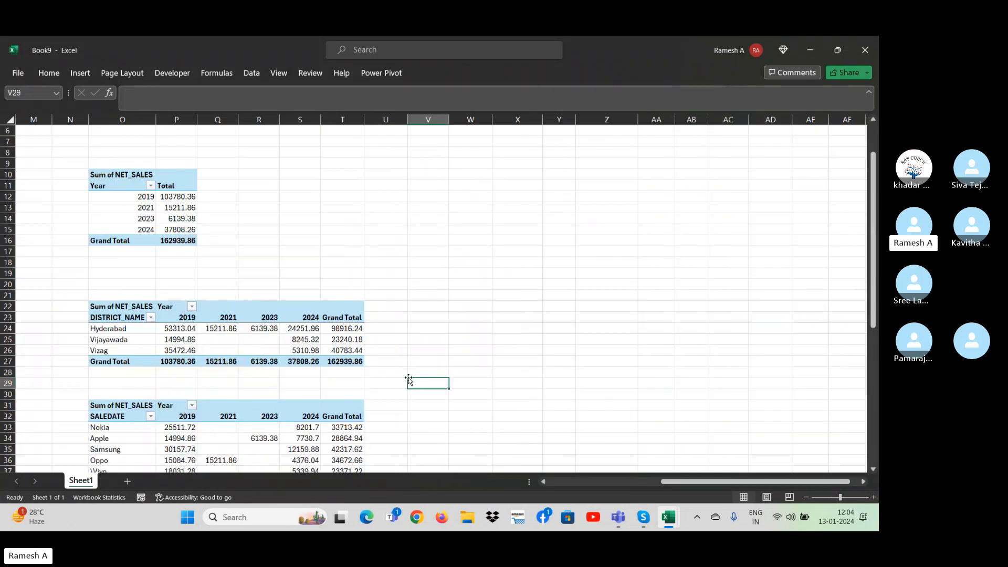
{"action": "key", "text": "Down"}
{"action": "key", "text": "Down"}
{"action": "key", "text": "Down"}
{"action": "key", "text": "Down"}
{"action": "key", "text": "Down"}
{"action": "key", "text": "Down"}
{"action": "key", "text": "Down"}
{"action": "key", "text": "Down"}
{"action": "key", "text": "Down"}
{"action": "key", "text": "Down"}
{"action": "key", "text": "Down"}
{"action": "key", "text": "Down"}
{"action": "key", "text": "Down"}
{"action": "left_click", "coordinate": [409, 378]}
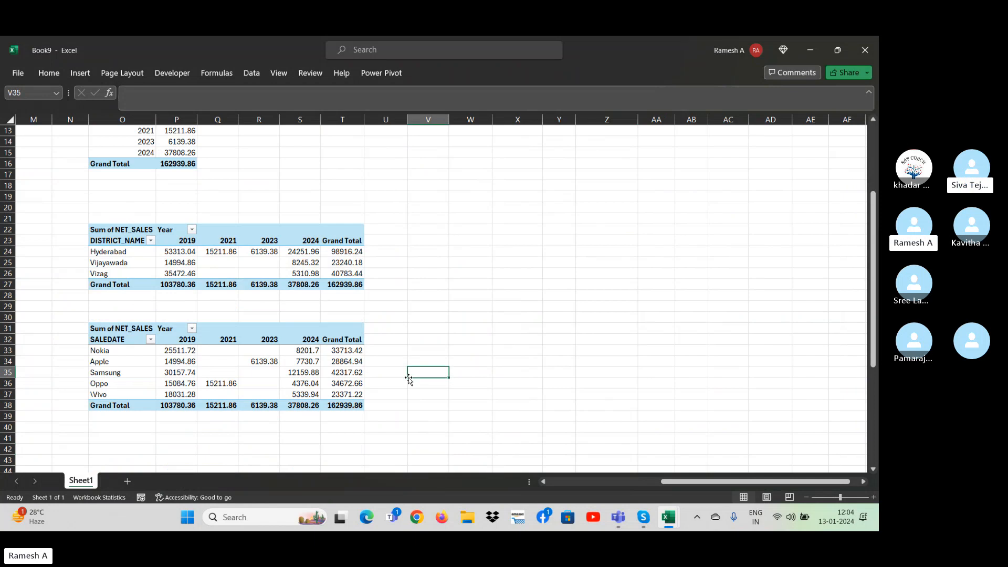
{"action": "left_click", "coordinate": [567, 200]}
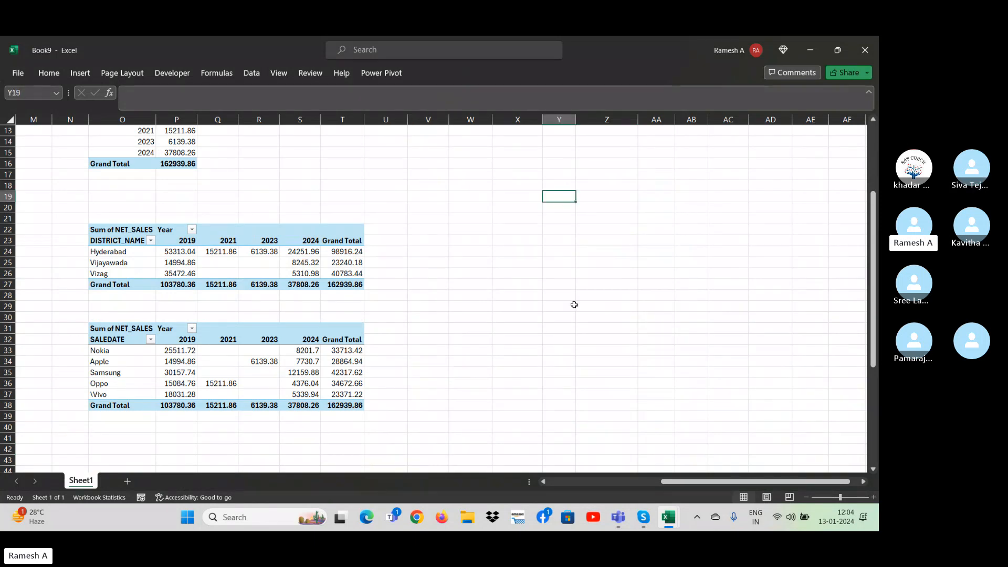
{"action": "key", "text": "alt+d"}
{"action": "key", "text": "p"}
{"action": "key", "text": "Return"}
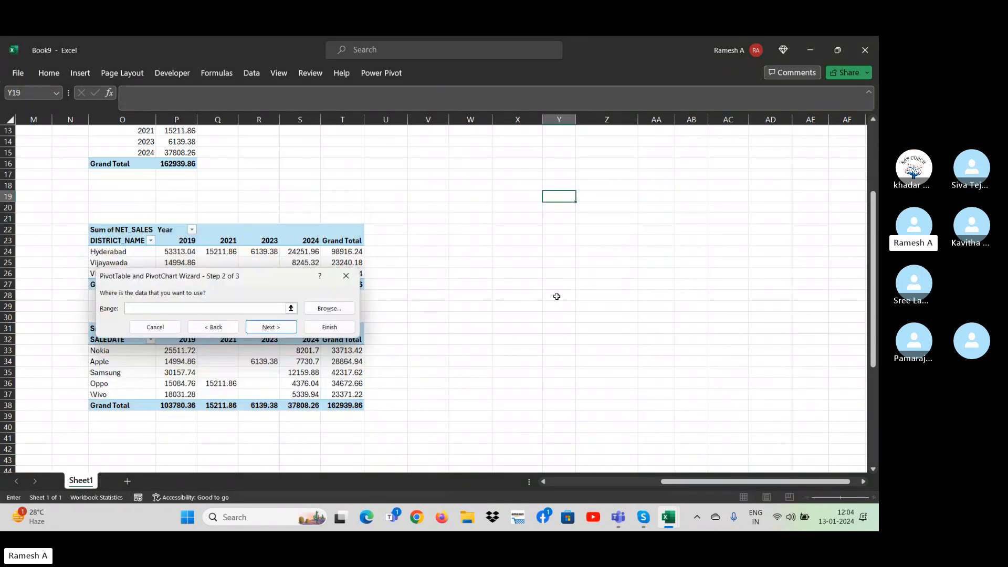
{"action": "key", "text": "Escape"}
Insert a PivotTable from the whole source table starting at C7, placed on the existing worksheet at Sheet1!$Y$19.
{"action": "left_click", "coordinate": [80, 72]}
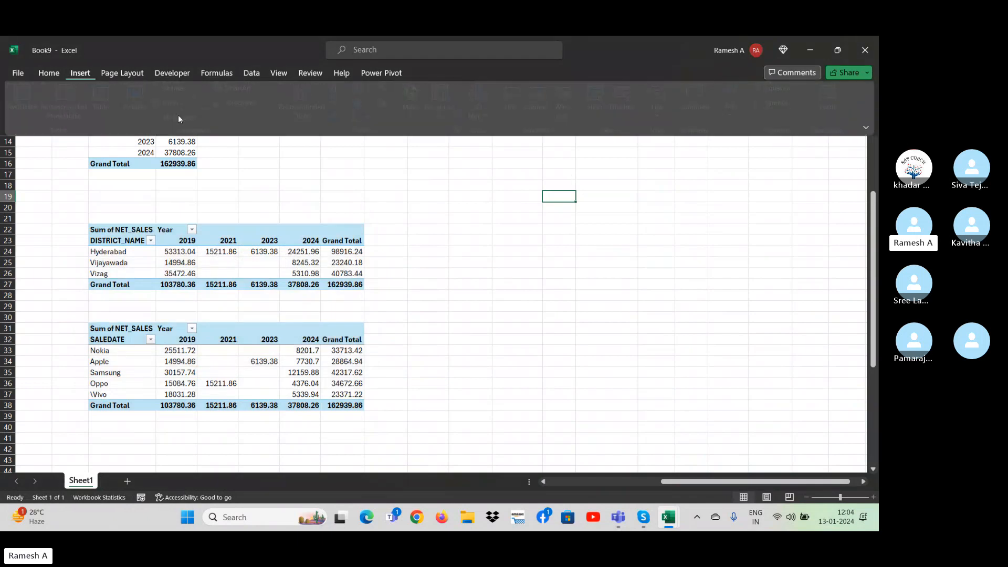
{"action": "left_click", "coordinate": [28, 113]}
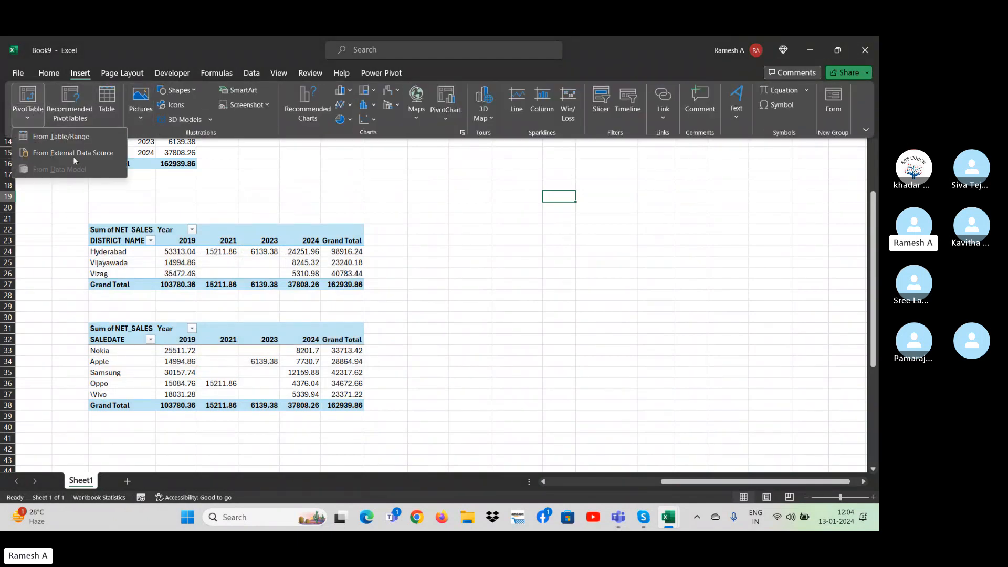
{"action": "left_click", "coordinate": [50, 138]}
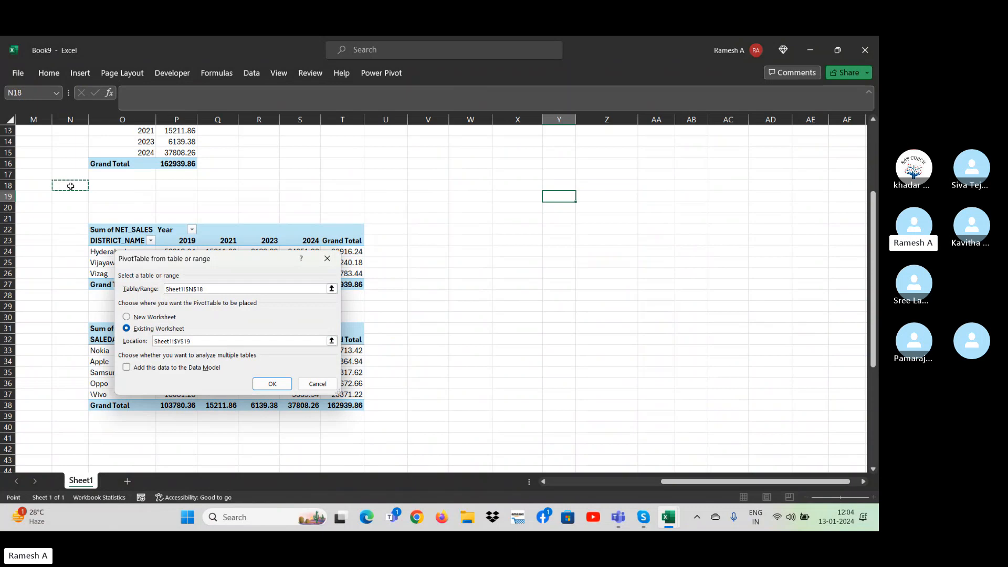
{"action": "key", "text": "ctrl+Up"}
{"action": "key", "text": "ctrl+Left"}
{"action": "key", "text": "Down"}
{"action": "key", "text": "Down"}
{"action": "key", "text": "Down"}
{"action": "key", "text": "Down"}
{"action": "key", "text": "Down"}
{"action": "key", "text": "Down"}
{"action": "key", "text": "ctrl+Right"}
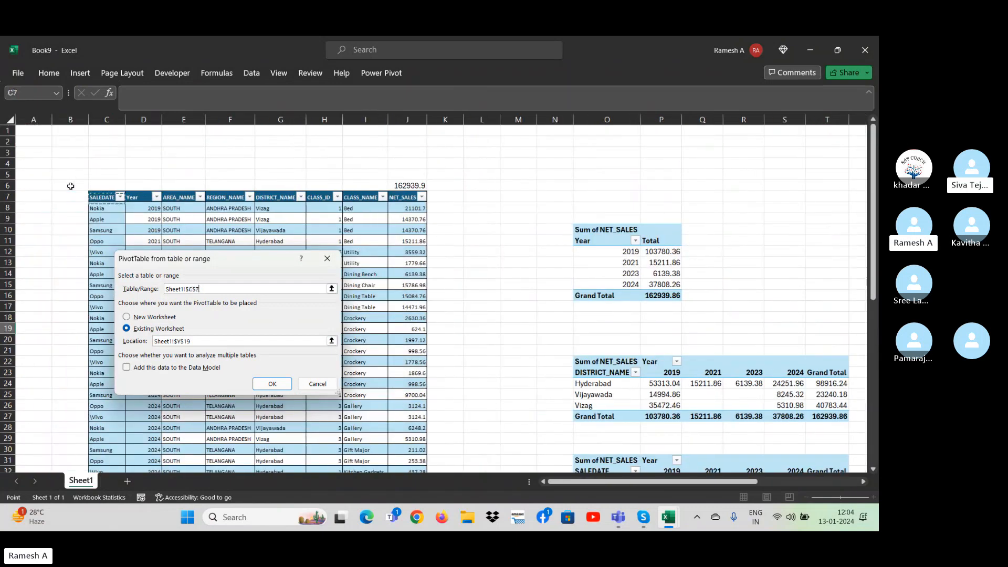
{"action": "key", "text": "ctrl+shift+Right"}
{"action": "key", "text": "ctrl+shift+Down"}
{"action": "key", "text": "Return"}
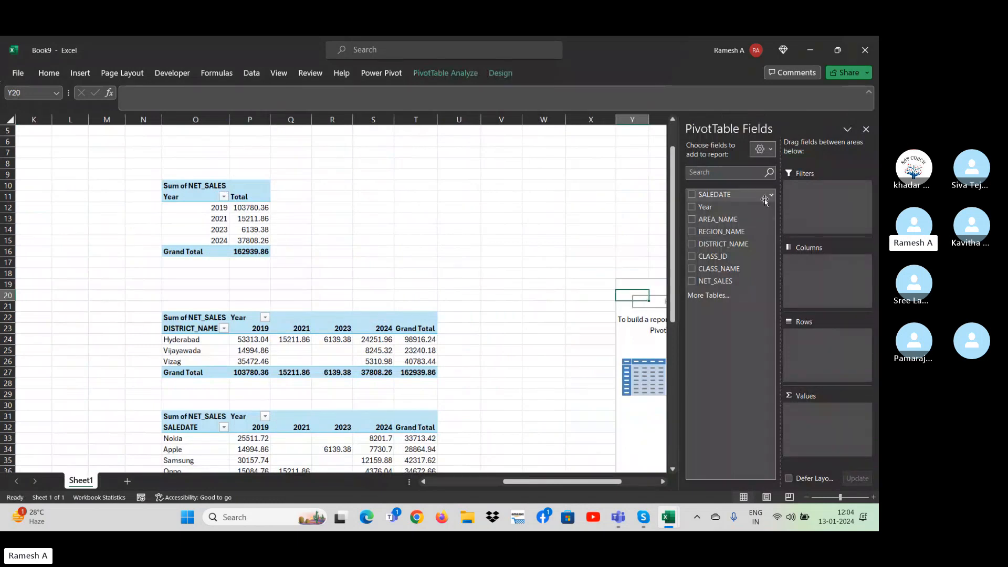
Add REGION_NAME and DISTRICT_NAME as rows and NET_SALES as values to the new PivotTable, and close its field list.
{"action": "left_click_drag", "start_coordinate": [738, 231], "coordinate": [819, 345]}
{"action": "left_click", "coordinate": [819, 336]}
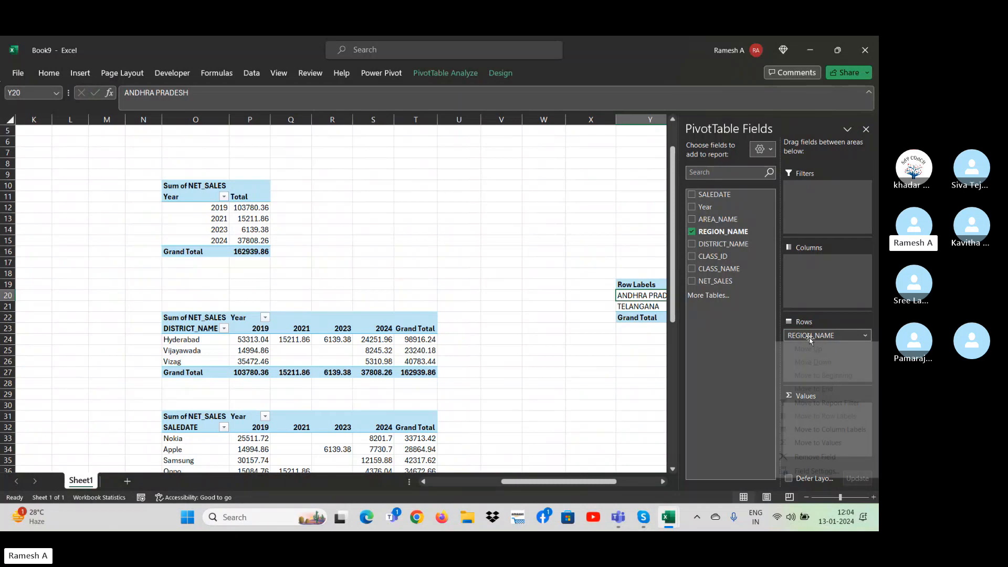
{"action": "left_click_drag", "start_coordinate": [730, 244], "coordinate": [811, 351]}
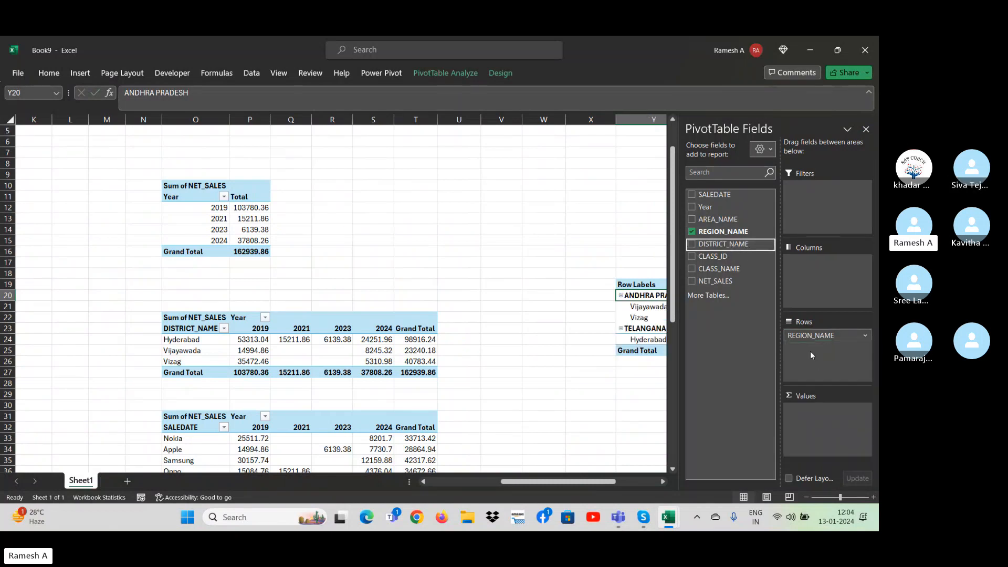
{"action": "left_click_drag", "start_coordinate": [725, 280], "coordinate": [831, 437]}
{"action": "left_click_drag", "start_coordinate": [583, 483], "coordinate": [627, 482]}
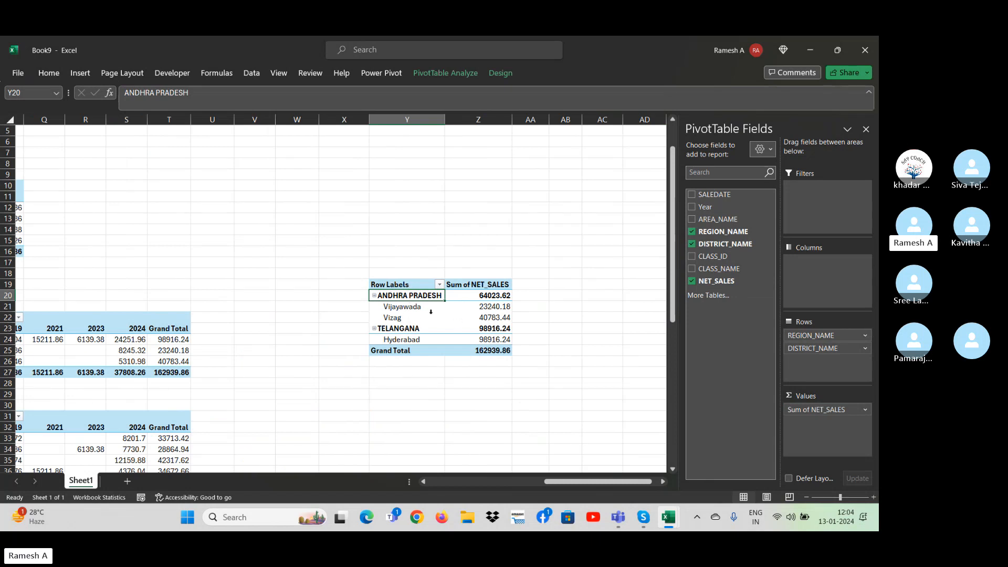
{"action": "left_click", "coordinate": [866, 129]}
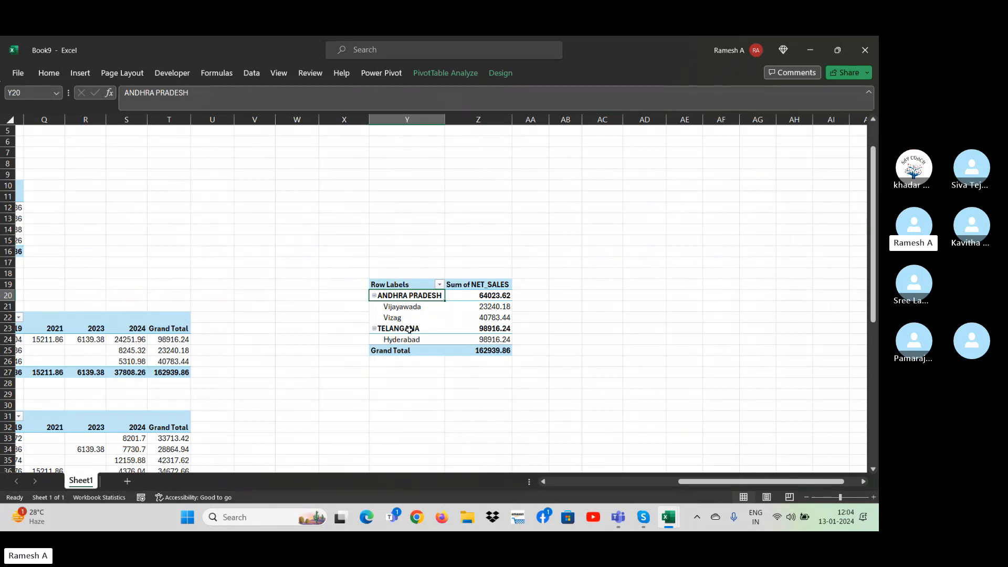
Try the Compact and Outline report layouts on the region and district PivotTable and set it to Tabular Form.
{"action": "left_click", "coordinate": [456, 75]}
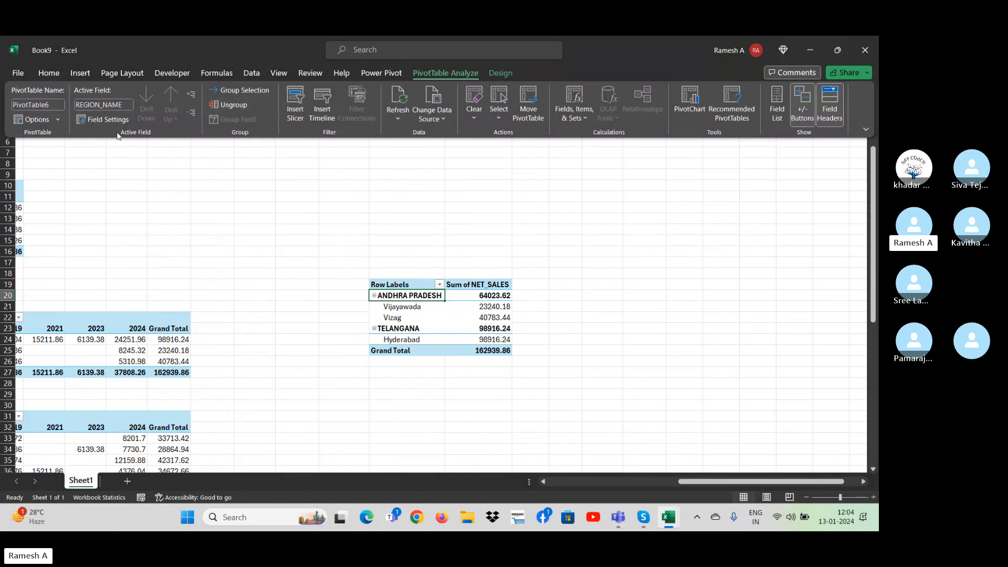
{"action": "left_click", "coordinate": [58, 122]}
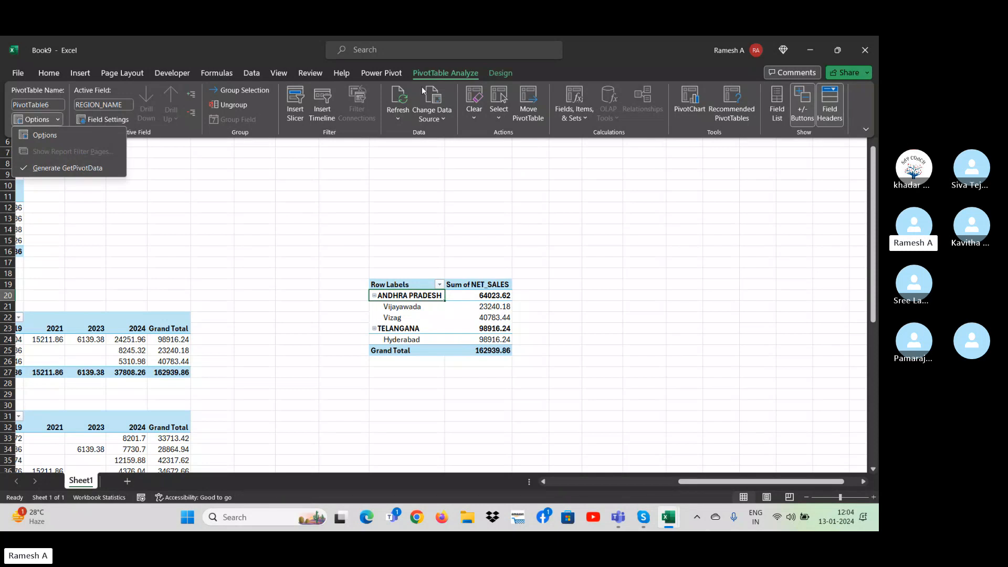
{"action": "left_click", "coordinate": [503, 75]}
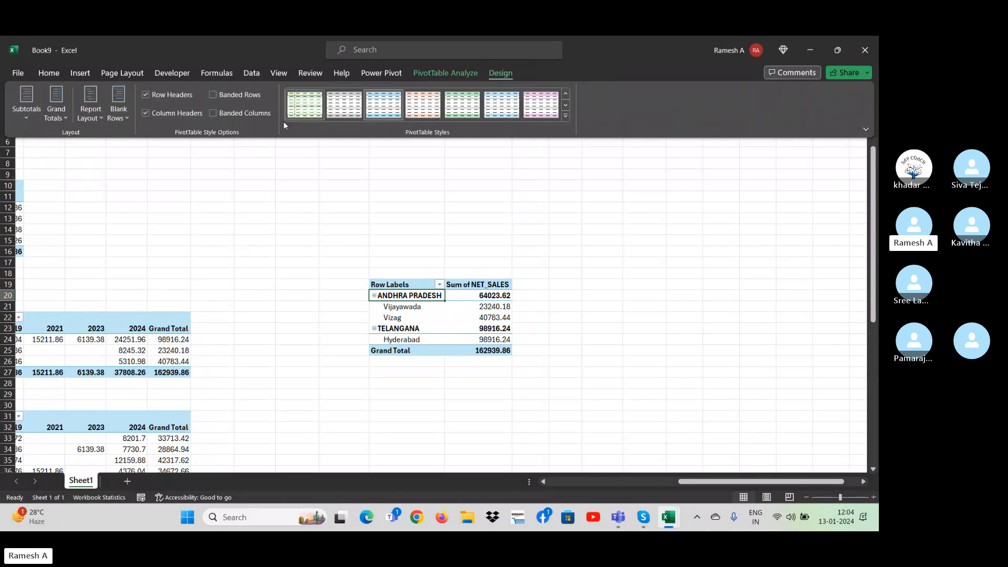
{"action": "left_click", "coordinate": [100, 120]}
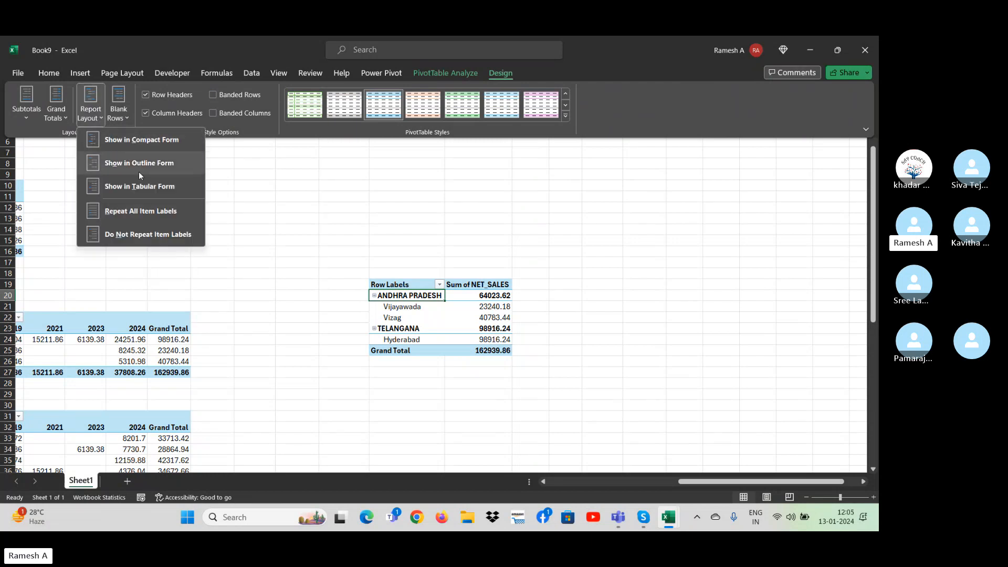
{"action": "left_click", "coordinate": [129, 141]}
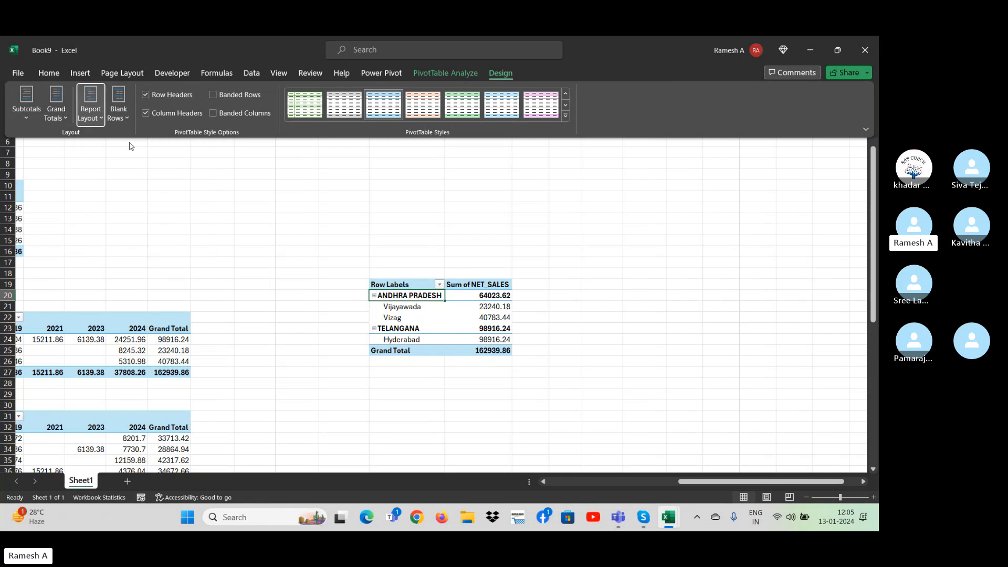
{"action": "left_click", "coordinate": [105, 119]}
{"action": "left_click", "coordinate": [119, 172]}
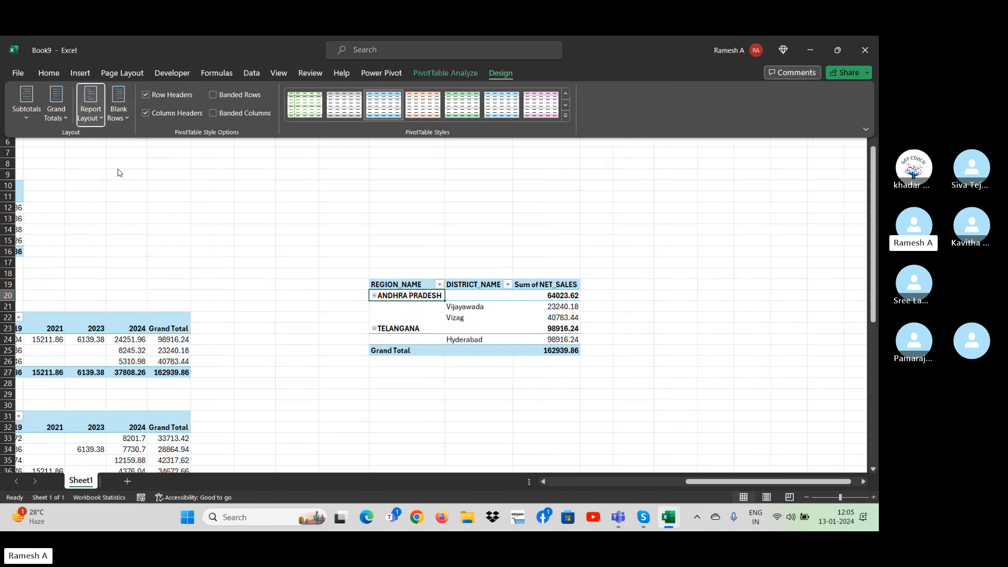
{"action": "left_click", "coordinate": [104, 118]}
{"action": "left_click", "coordinate": [116, 188]}
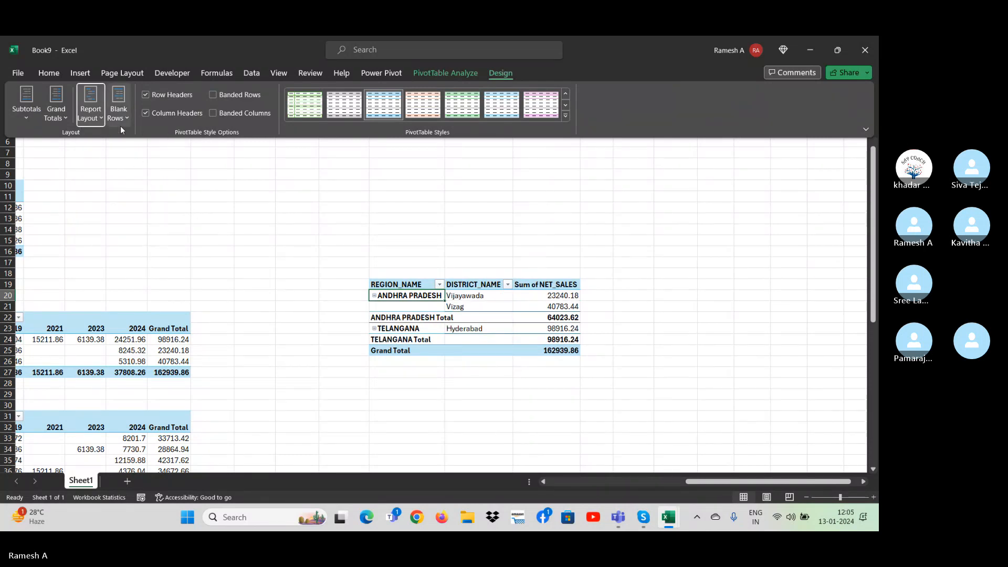
Enable the Classic PivotTable layout in the display options of the region and district PivotTable.
{"action": "right_click", "coordinate": [474, 307]}
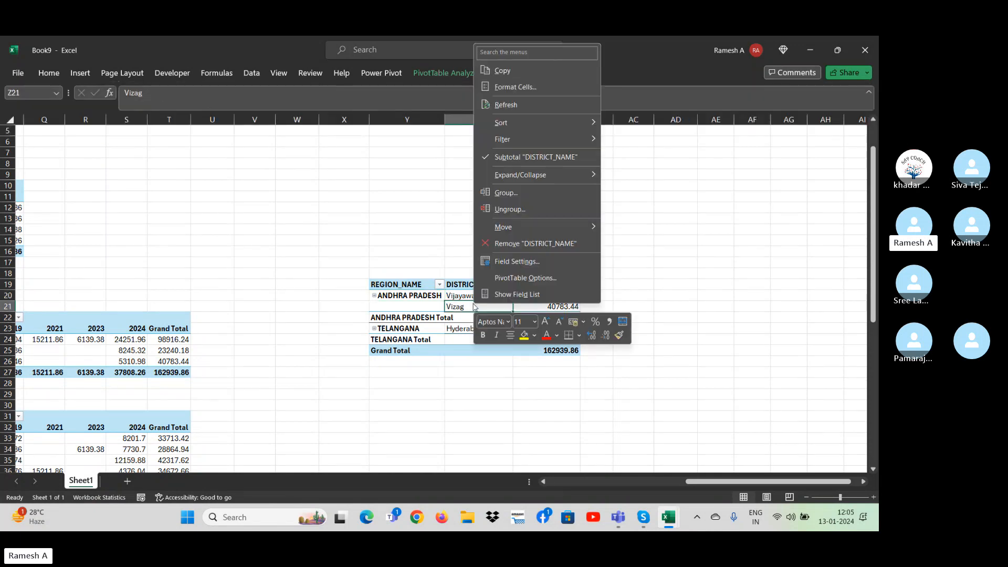
{"action": "left_click", "coordinate": [524, 279]}
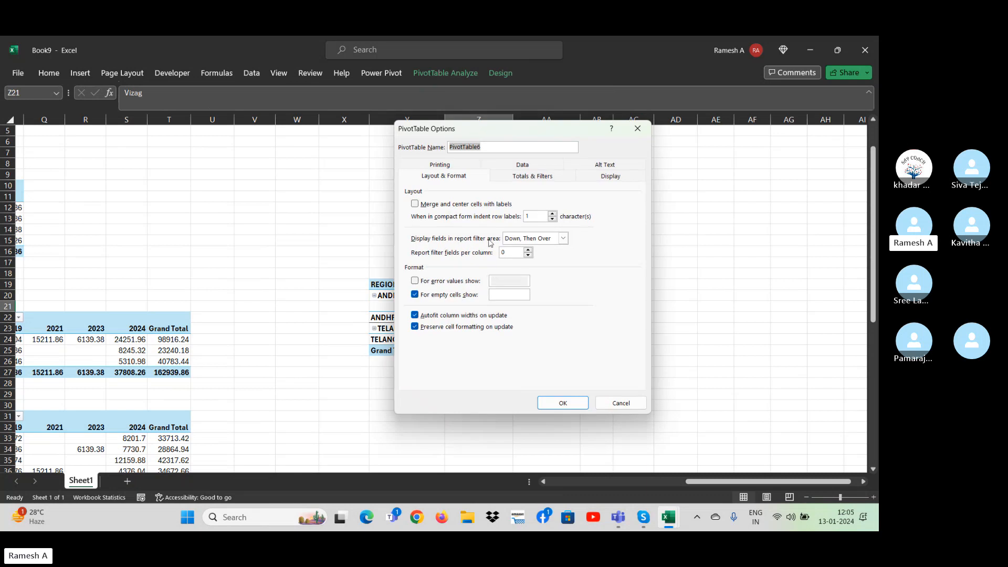
{"action": "left_click", "coordinate": [617, 177]}
{"action": "left_click", "coordinate": [452, 265]}
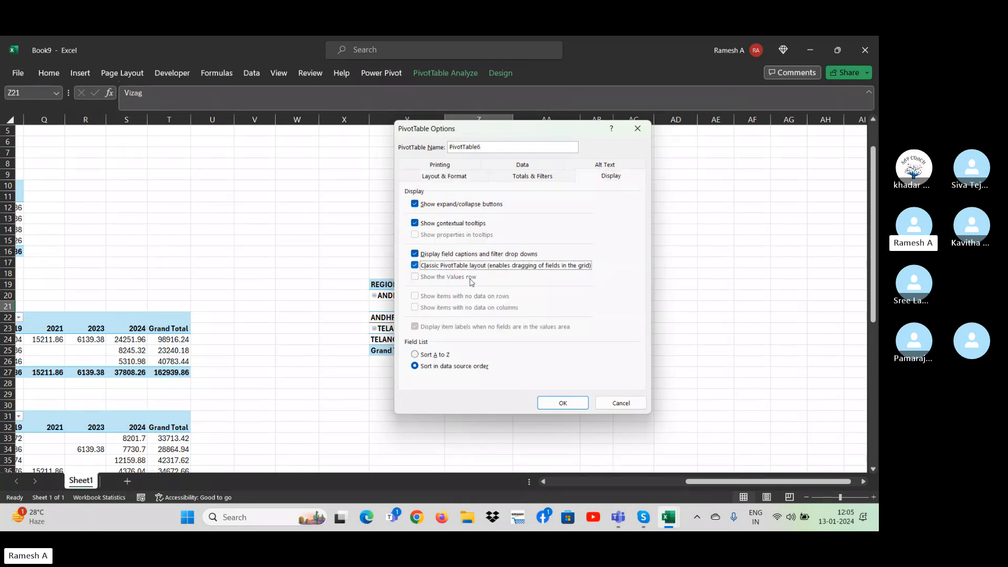
{"action": "left_click", "coordinate": [561, 402]}
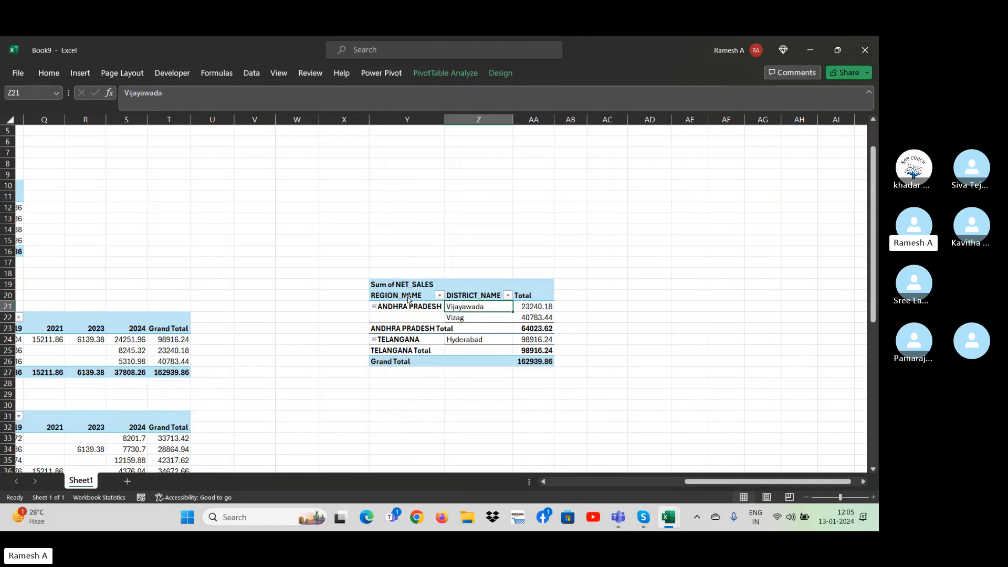
Review the display options of the region and district PivotTable, including the Classic PivotTable layout setting.
{"action": "left_click_drag", "start_coordinate": [487, 309], "coordinate": [428, 336]}
{"action": "right_click", "coordinate": [428, 336]}
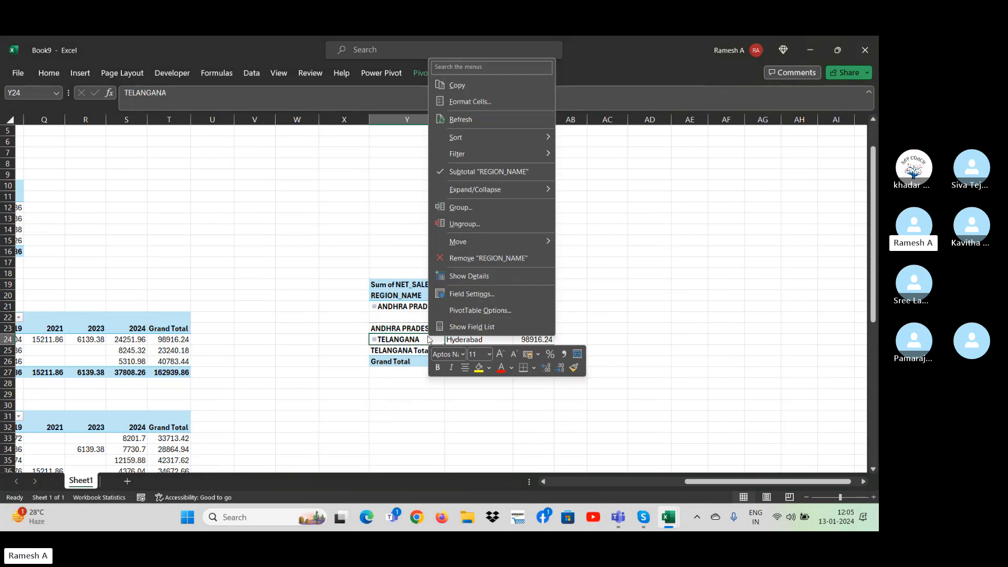
{"action": "left_click", "coordinate": [454, 318]}
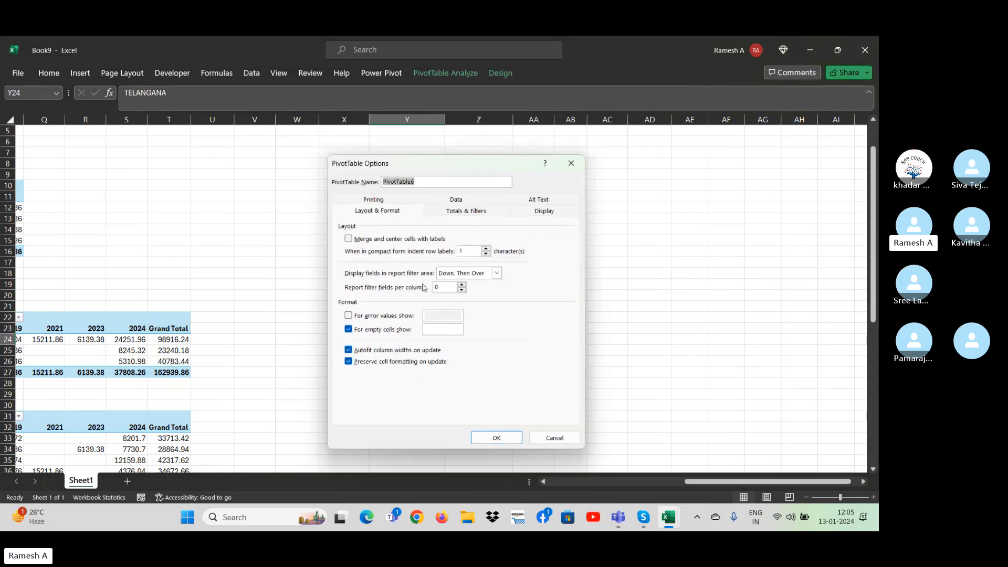
{"action": "left_click", "coordinate": [562, 211]}
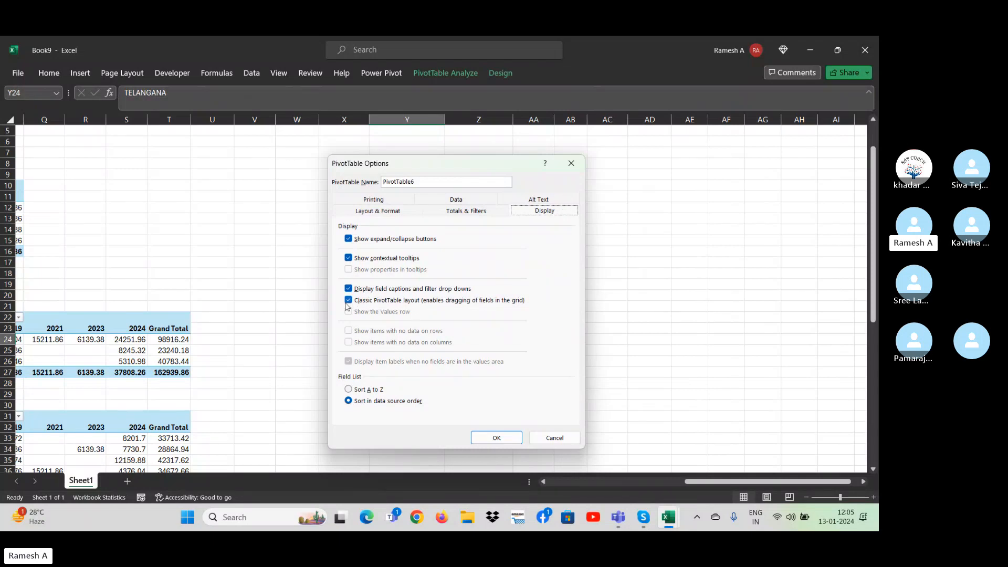
{"action": "left_click", "coordinate": [496, 437]}
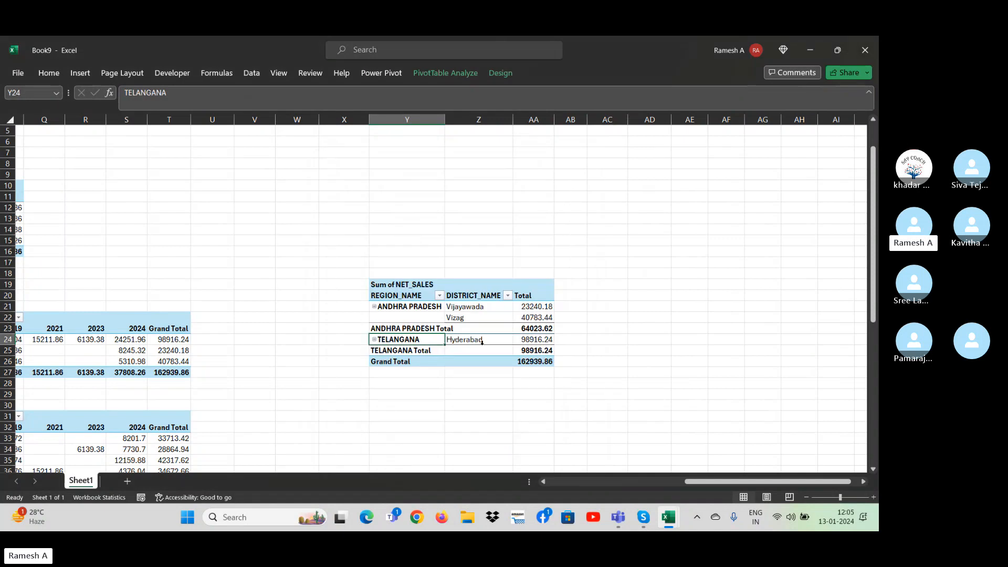
{"action": "left_click", "coordinate": [457, 264]}
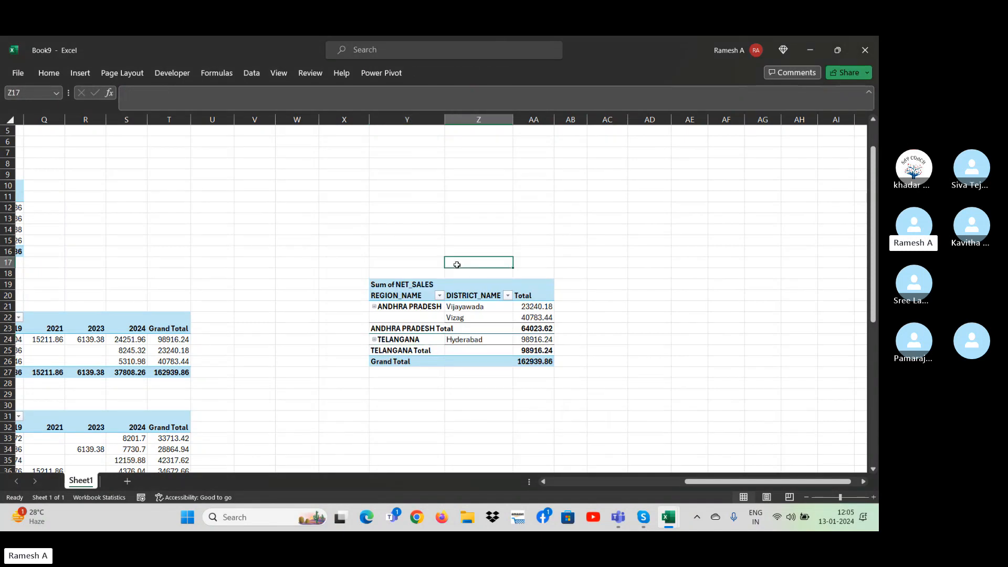
{"action": "key", "text": "Left"}
{"action": "key", "text": "Left"}
{"action": "key", "text": "Left"}
{"action": "key", "text": "Left"}
{"action": "key", "text": "Left"}
{"action": "key", "text": "Left"}
{"action": "key", "text": "Left"}
{"action": "key", "text": "Left"}
{"action": "key", "text": "Left"}
{"action": "key", "text": "Left"}
{"action": "key", "text": "Left"}
{"action": "key", "text": "Left"}
{"action": "key", "text": "Left"}
{"action": "key", "text": "Left"}
{"action": "key", "text": "Left"}
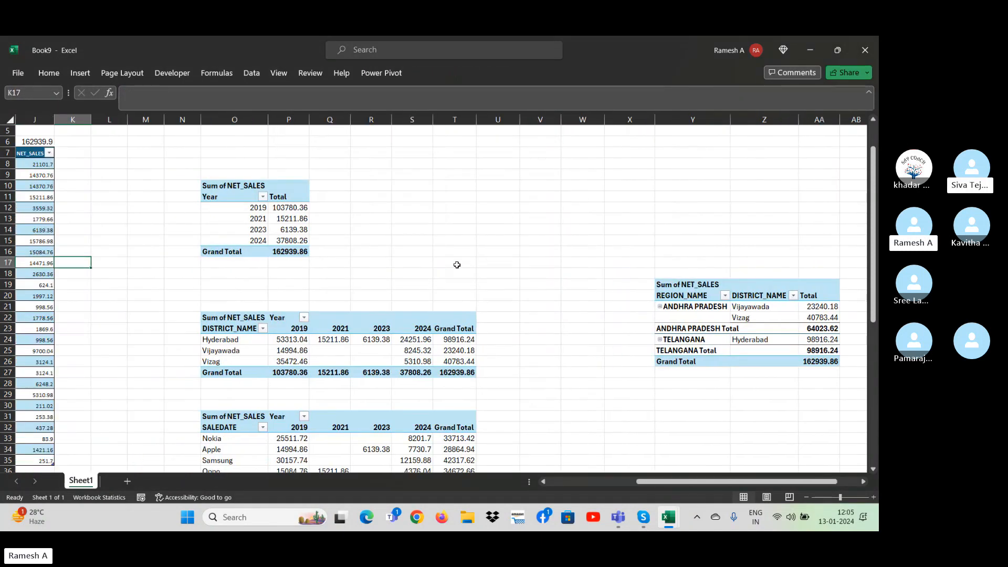
{"action": "key", "text": "Right"}
{"action": "key", "text": "Right"}
{"action": "key", "text": "Right"}
{"action": "key", "text": "Right"}
{"action": "key", "text": "Right"}
{"action": "key", "text": "Right"}
{"action": "key", "text": "Right"}
{"action": "key", "text": "Right"}
{"action": "key", "text": "Right"}
{"action": "key", "text": "Right"}
{"action": "key", "text": "Right"}
{"action": "key", "text": "Right"}
{"action": "key", "text": "Right"}
{"action": "key", "text": "Right"}
{"action": "key", "text": "Right"}
{"action": "key", "text": "Right"}
{"action": "key", "text": "Right"}
{"action": "key", "text": "Right"}
{"action": "key", "text": "Right"}
{"action": "key", "text": "Right"}
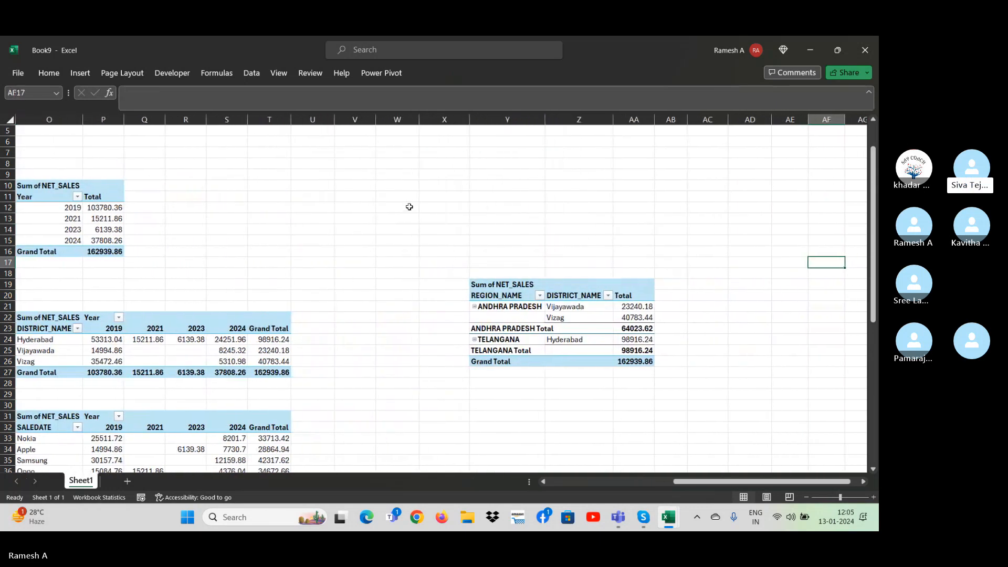
Toggle the Classic PivotTable layout off and on again in the region and district PivotTable's display options and apply them.
{"action": "right_click", "coordinate": [551, 295]}
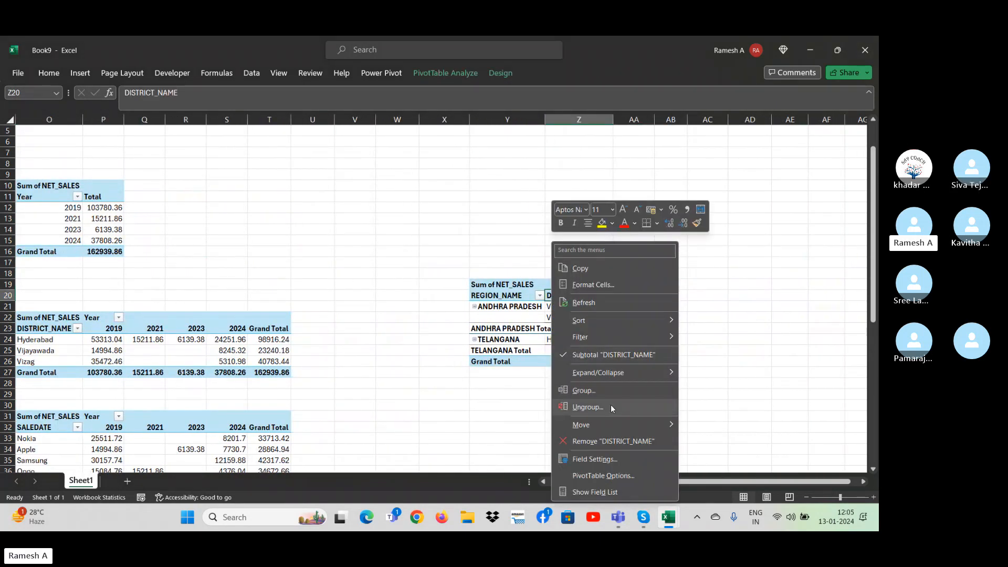
{"action": "left_click", "coordinate": [604, 476]}
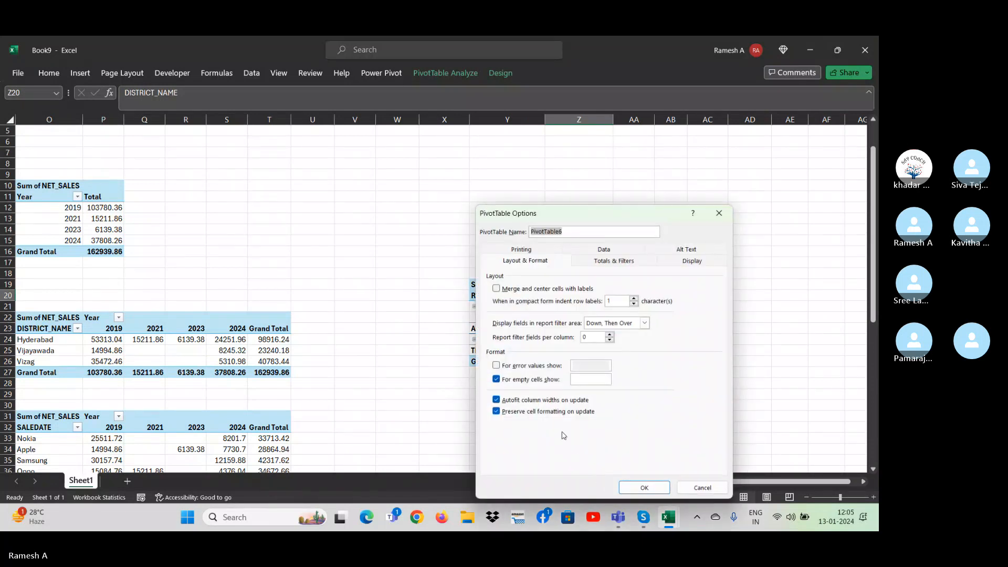
{"action": "left_click", "coordinate": [691, 263]}
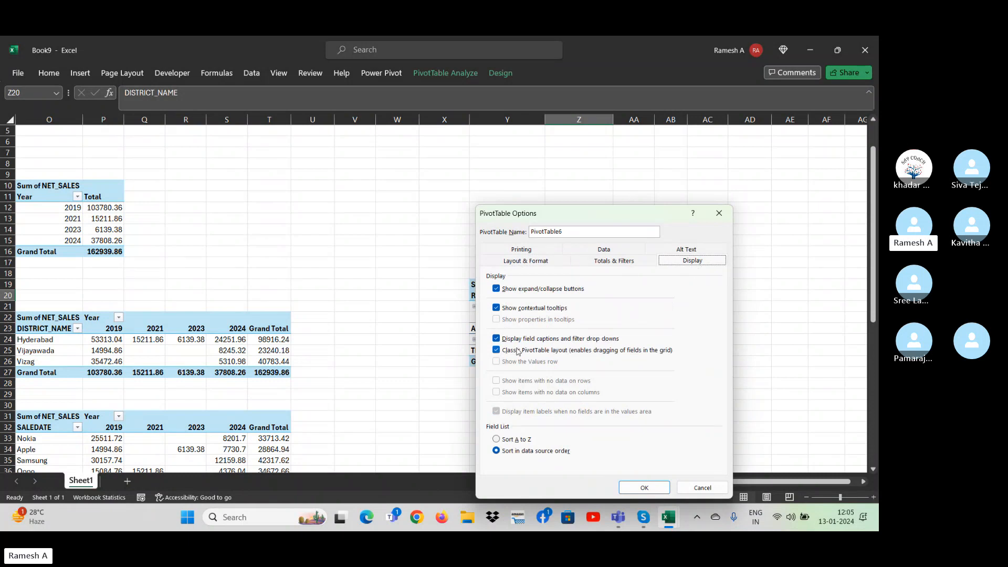
{"action": "left_click", "coordinate": [496, 351]}
{"action": "left_click", "coordinate": [495, 351]}
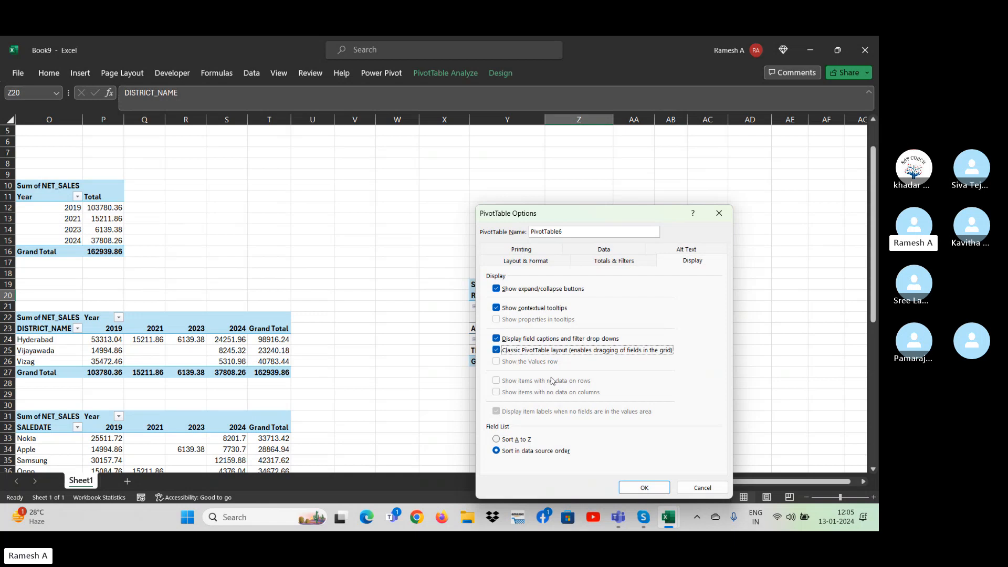
{"action": "left_click", "coordinate": [656, 489]}
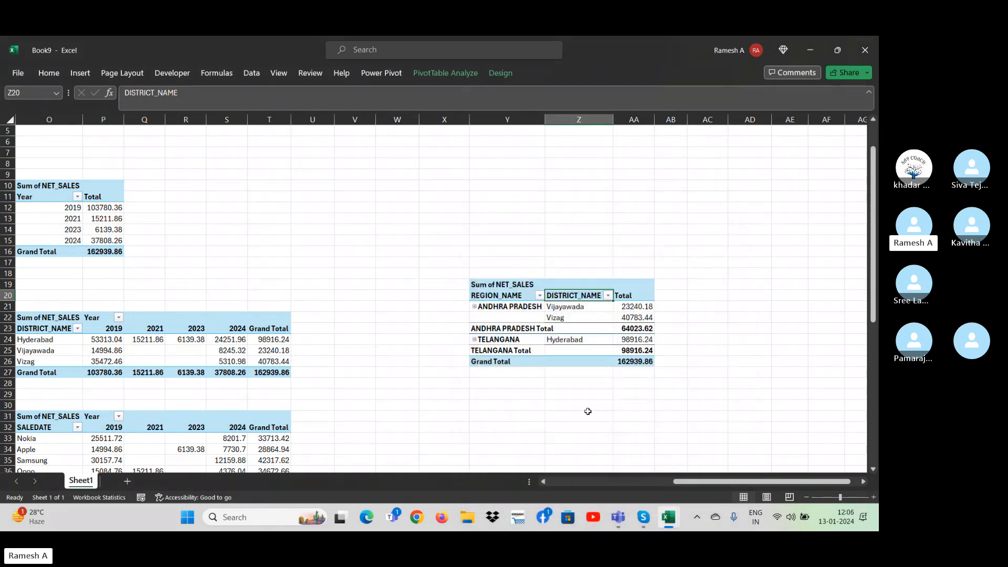
Look over the region and district PivotTable, the source data, and the year, district and sale date PivotTables.
{"action": "key", "text": "Left"}
{"action": "key", "text": "Left"}
{"action": "key", "text": "Left"}
{"action": "key", "text": "Left"}
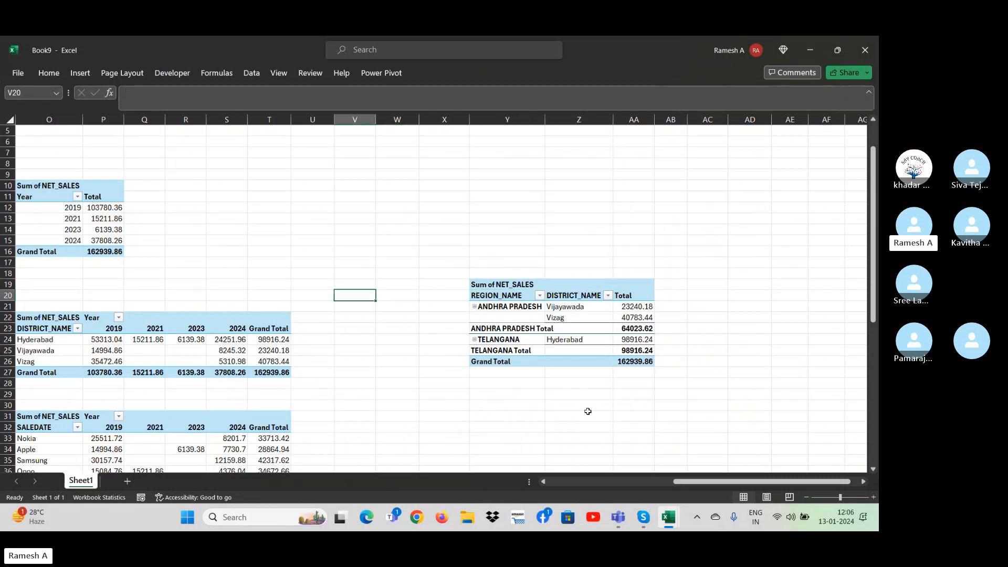
{"action": "key", "text": "Right"}
{"action": "key", "text": "Right"}
{"action": "key", "text": "Right"}
{"action": "key", "text": "Right"}
{"action": "key", "text": "Left"}
{"action": "key", "text": "Left"}
{"action": "key", "text": "Left"}
{"action": "key", "text": "Left"}
{"action": "key", "text": "Left"}
{"action": "key", "text": "Left"}
{"action": "key", "text": "Left"}
{"action": "key", "text": "Left"}
{"action": "key", "text": "Left"}
{"action": "key", "text": "Left"}
{"action": "key", "text": "Left"}
{"action": "key", "text": "Left"}
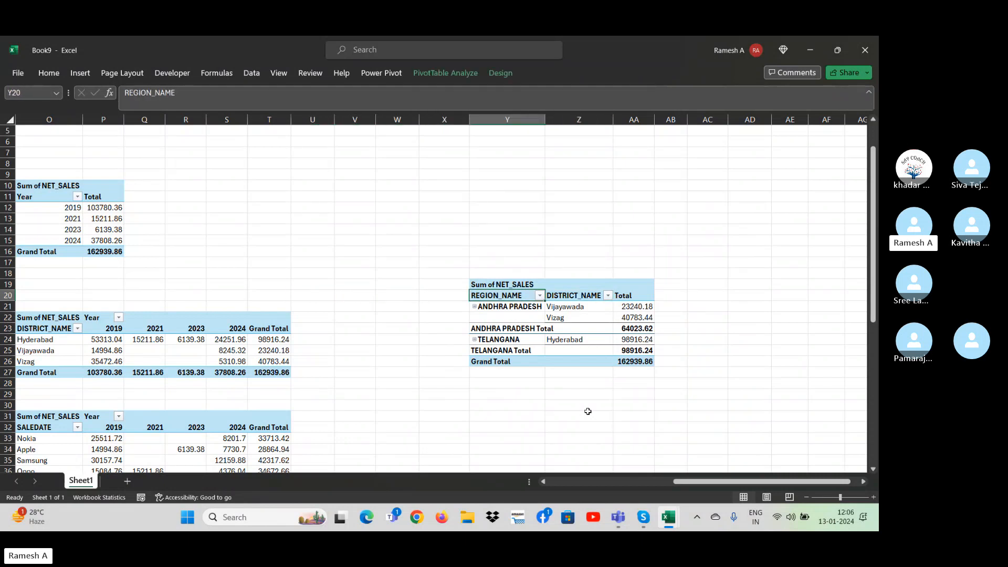
{"action": "key", "text": "Left"}
{"action": "key", "text": "Left"}
{"action": "key", "text": "Left"}
{"action": "key", "text": "Left"}
{"action": "key", "text": "Left"}
{"action": "key", "text": "Left"}
{"action": "key", "text": "Left"}
{"action": "key", "text": "Right"}
{"action": "key", "text": "Right"}
{"action": "key", "text": "Right"}
{"action": "key", "text": "Right"}
{"action": "key", "text": "Right"}
{"action": "key", "text": "Right"}
{"action": "key", "text": "Right"}
{"action": "key", "text": "Right"}
{"action": "key", "text": "Right"}
{"action": "key", "text": "Right"}
{"action": "key", "text": "Right"}
{"action": "key", "text": "Right"}
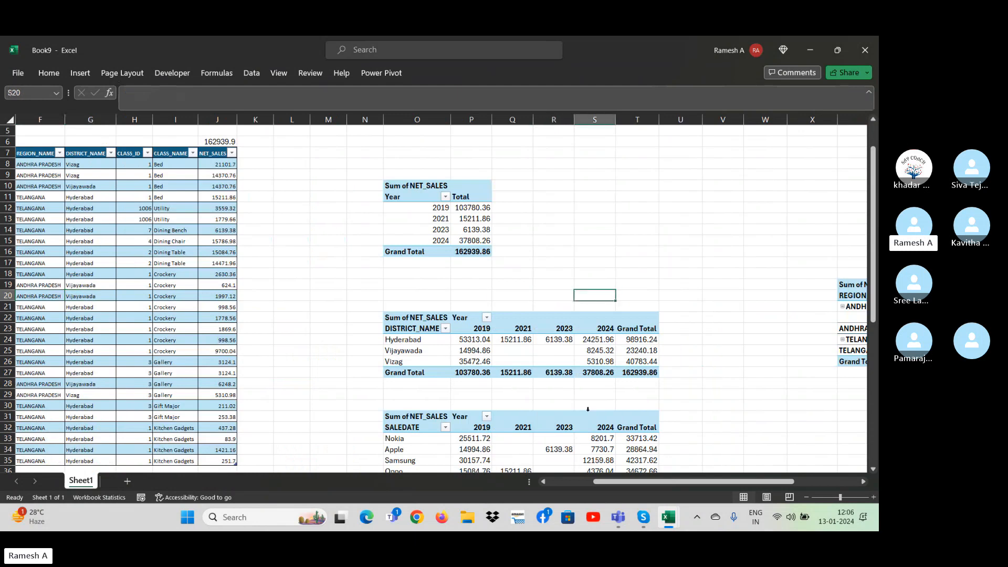
{"action": "key", "text": "Down"}
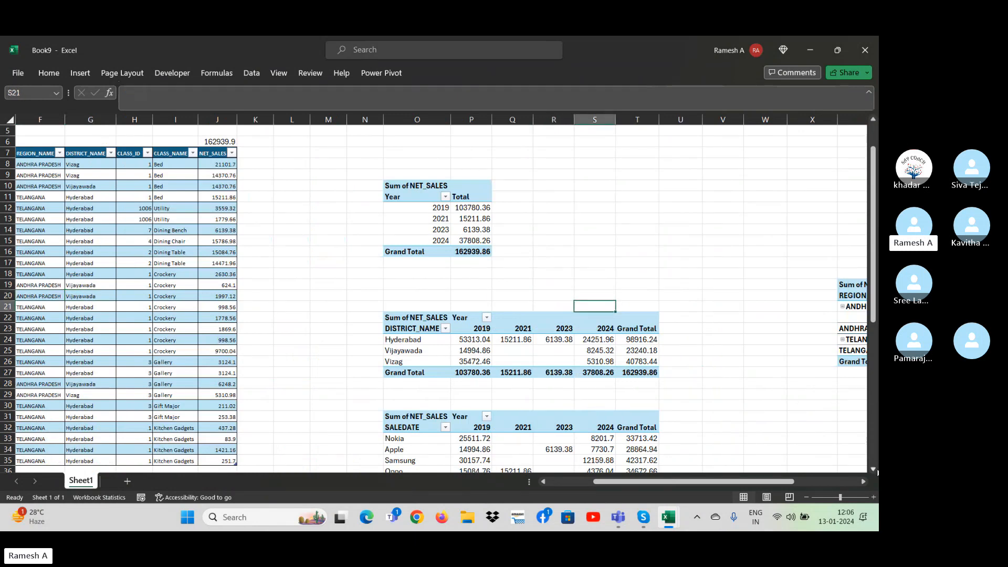
{"action": "scroll", "coordinate": [877, 473], "scroll_direction": "down", "scroll_amount": 2}
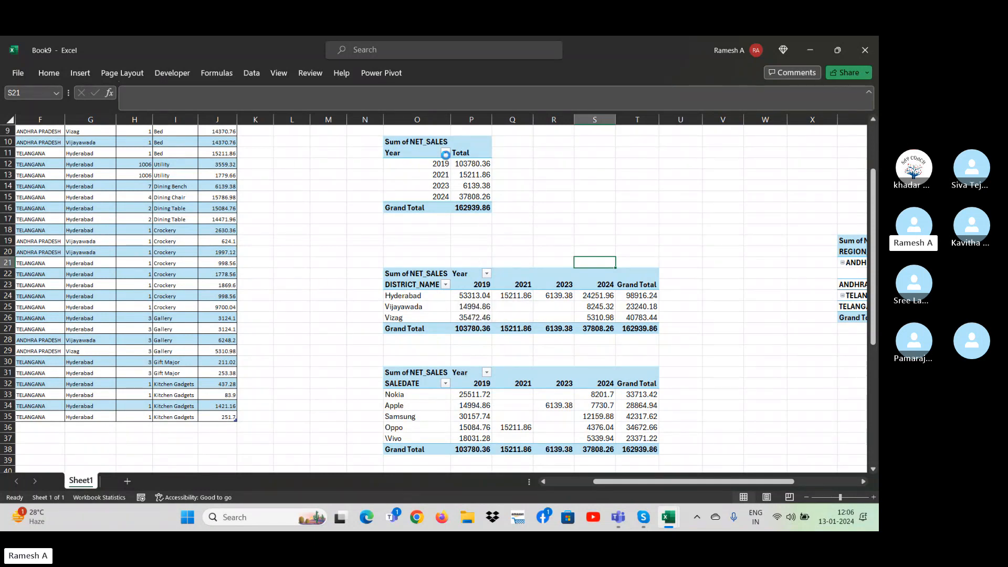
Filter the small pivot table with Year row labels to show only 2019.
{"action": "left_click", "coordinate": [445, 153]}
{"action": "left_click", "coordinate": [348, 283]}
{"action": "left_click", "coordinate": [340, 293]}
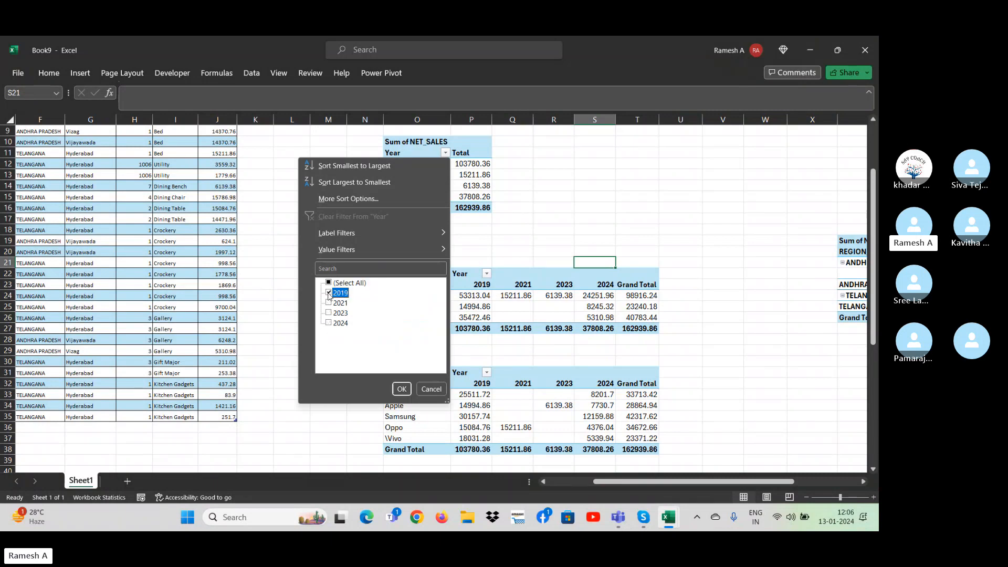
{"action": "left_click", "coordinate": [402, 389]}
Filter the Year field of the DISTRICT_NAME pivot table to show only 2019.
{"action": "left_click", "coordinate": [487, 273]}
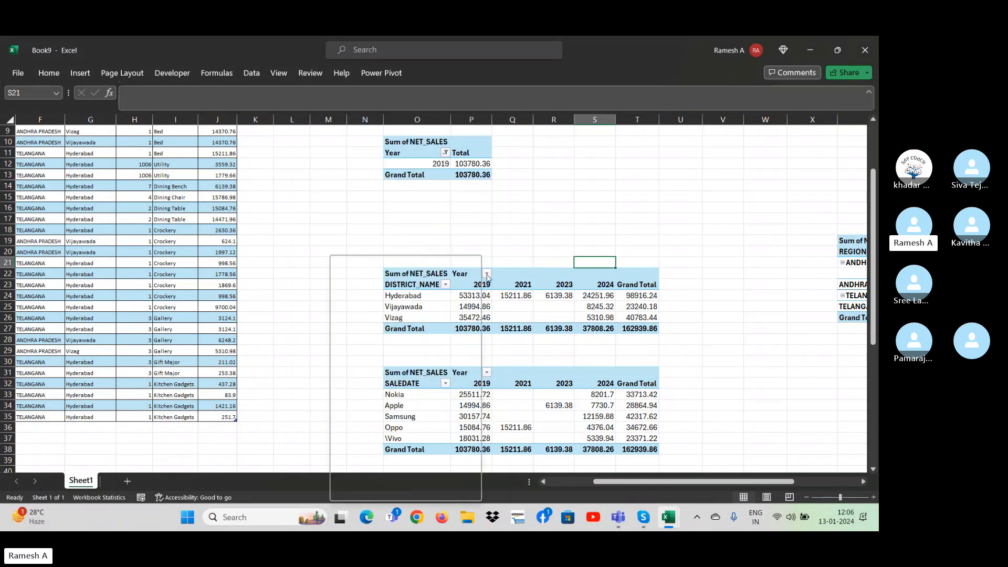
{"action": "left_click", "coordinate": [361, 380]}
{"action": "left_click", "coordinate": [360, 390]}
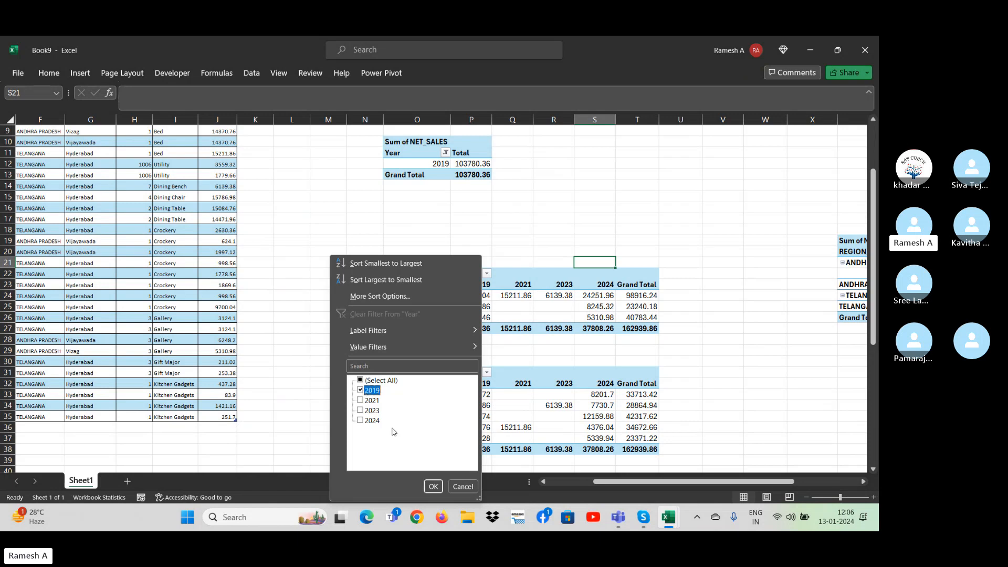
{"action": "left_click", "coordinate": [433, 486]}
Filter the Year field of the SALEDATE pivot table to show only 2019.
{"action": "left_click", "coordinate": [487, 373]}
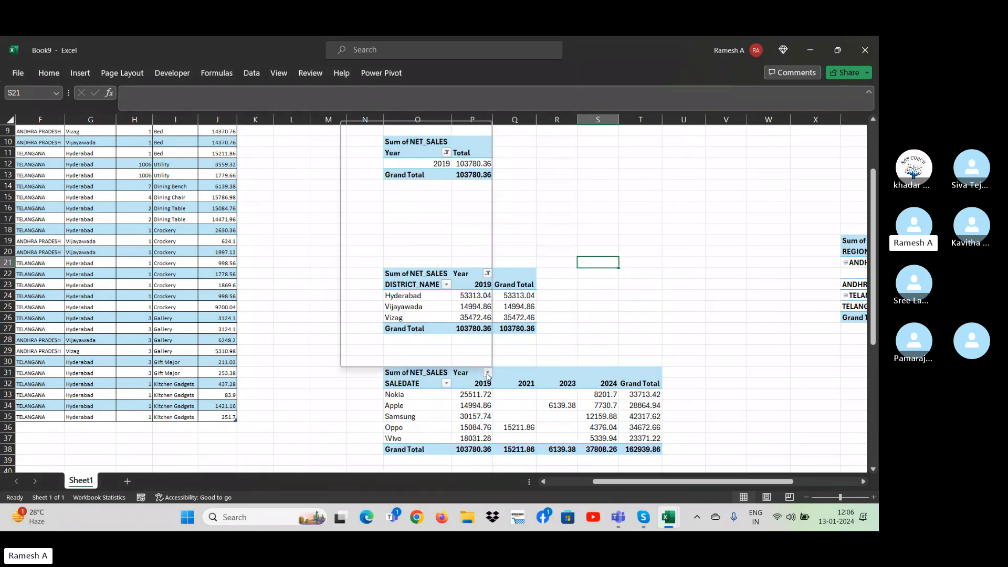
{"action": "left_click", "coordinate": [371, 246]}
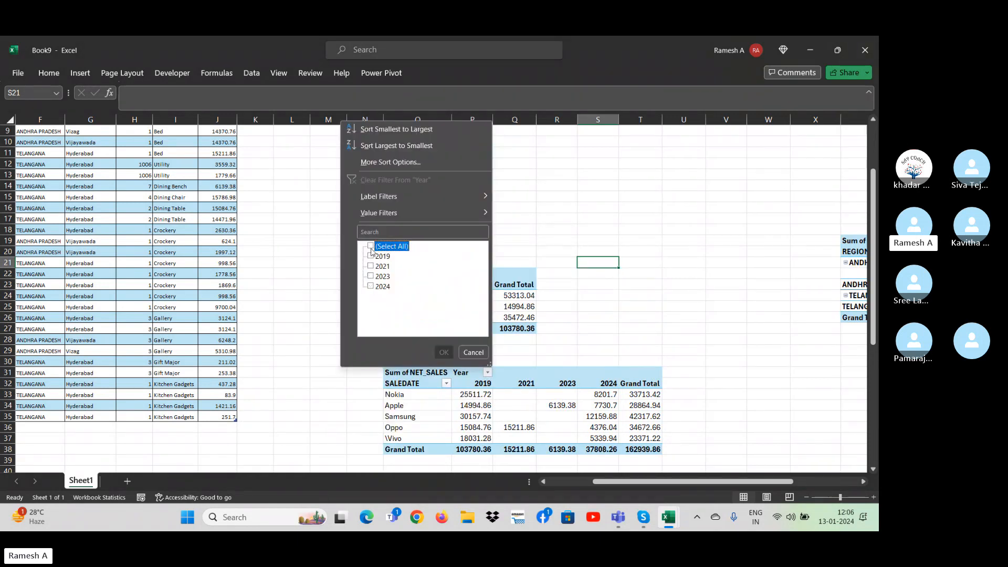
{"action": "left_click", "coordinate": [370, 256]}
{"action": "left_click", "coordinate": [444, 352]}
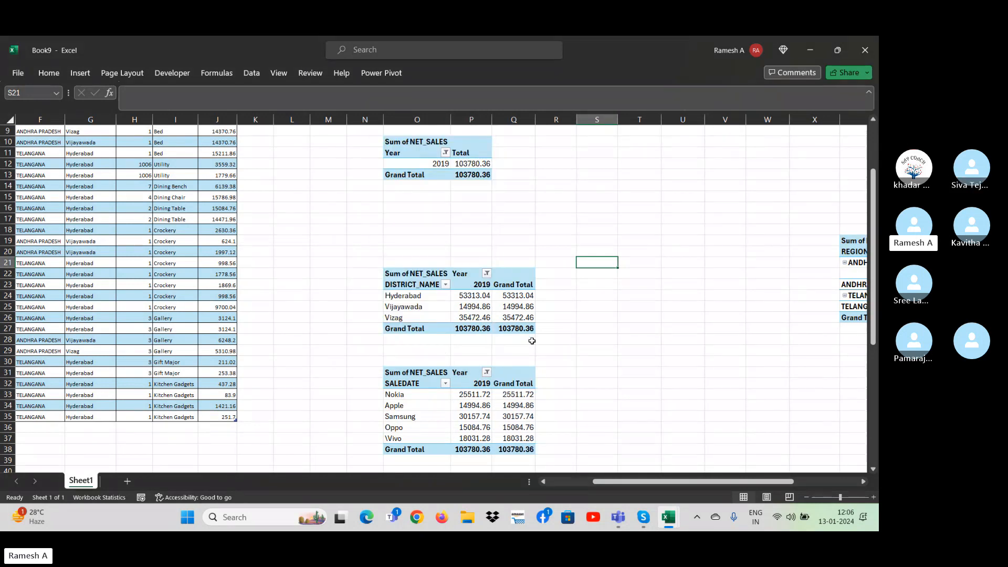
Review the display options of the REGION_NAME and DISTRICT_NAME pivot table, and close them without changes.
{"action": "left_click", "coordinate": [583, 208]}
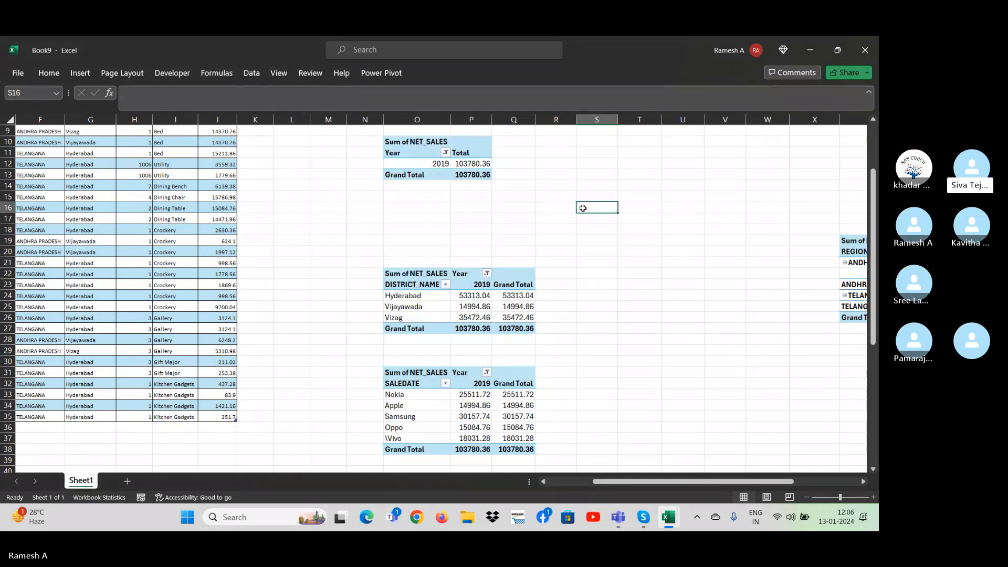
{"action": "key", "text": "Up"}
{"action": "key", "text": "Up"}
{"action": "key", "text": "Up"}
{"action": "key", "text": "Up"}
{"action": "key", "text": "Up"}
{"action": "key", "text": "Up"}
{"action": "key", "text": "Up"}
{"action": "key", "text": "Up"}
{"action": "key", "text": "Up"}
{"action": "key", "text": "Up"}
{"action": "key", "text": "Up"}
{"action": "key", "text": "Up"}
{"action": "key", "text": "Up"}
{"action": "key", "text": "Down"}
{"action": "key", "text": "Down"}
{"action": "key", "text": "Down"}
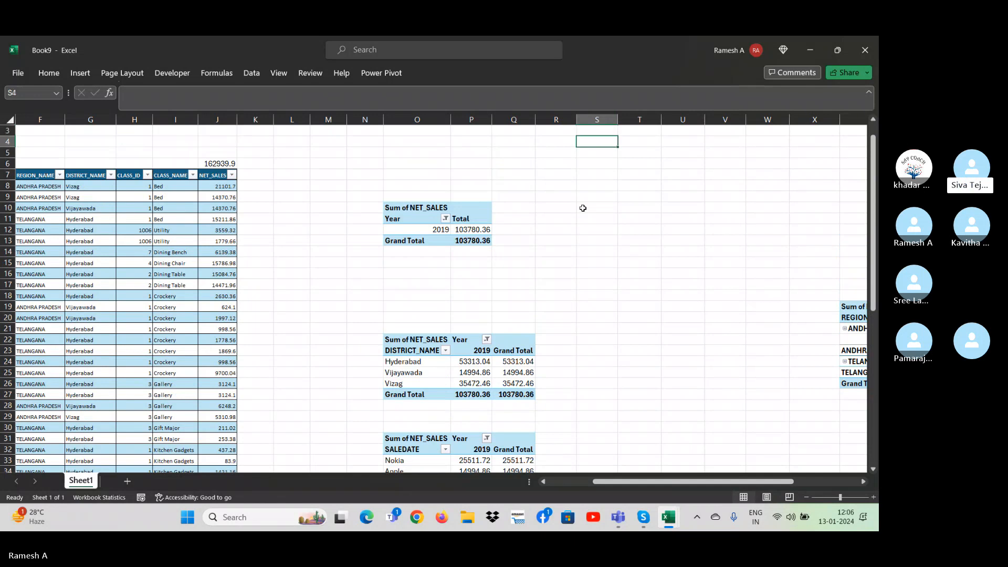
{"action": "key", "text": "Down"}
{"action": "key", "text": "Down"}
{"action": "key", "text": "Down"}
{"action": "key", "text": "Down"}
{"action": "key", "text": "Down"}
{"action": "key", "text": "Down"}
{"action": "key", "text": "Down"}
{"action": "key", "text": "Down"}
{"action": "key", "text": "Down"}
{"action": "key", "text": "Down"}
{"action": "key", "text": "Down"}
{"action": "key", "text": "Down"}
{"action": "key", "text": "Down"}
{"action": "key", "text": "Down"}
{"action": "key", "text": "Right"}
{"action": "key", "text": "Right"}
{"action": "key", "text": "Right"}
{"action": "key", "text": "Right"}
{"action": "key", "text": "Right"}
{"action": "key", "text": "Right"}
{"action": "key", "text": "Right"}
{"action": "key", "text": "Right"}
{"action": "key", "text": "Right"}
{"action": "key", "text": "Right"}
{"action": "key", "text": "Right"}
{"action": "key", "text": "Right"}
{"action": "key", "text": "Right"}
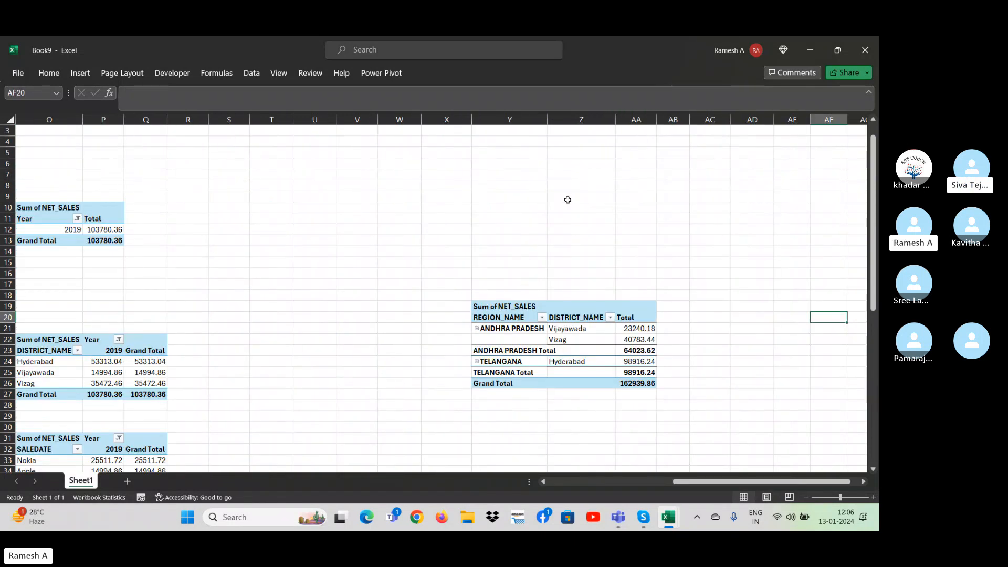
{"action": "right_click", "coordinate": [524, 331]}
{"action": "left_click", "coordinate": [572, 304]}
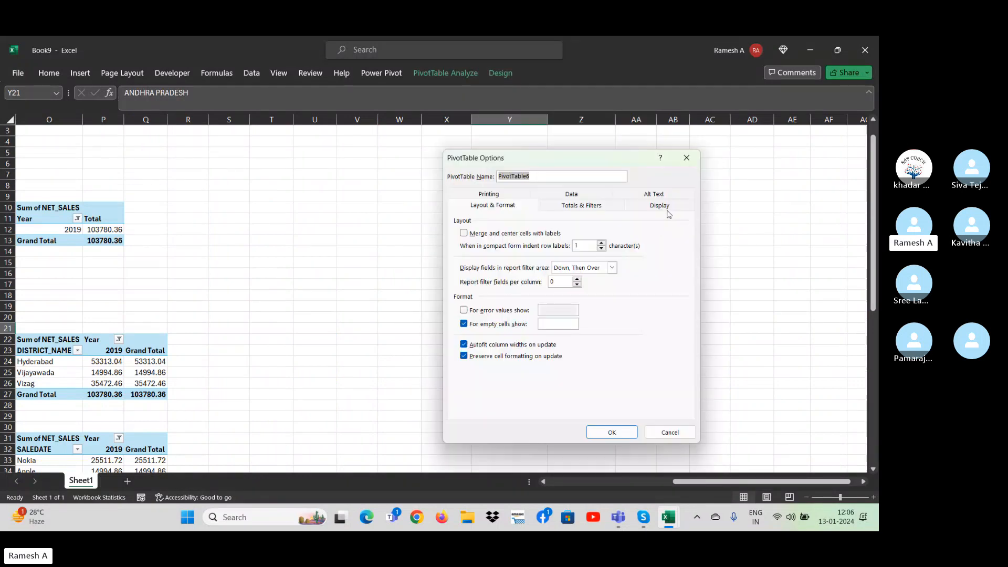
{"action": "left_click", "coordinate": [661, 206]}
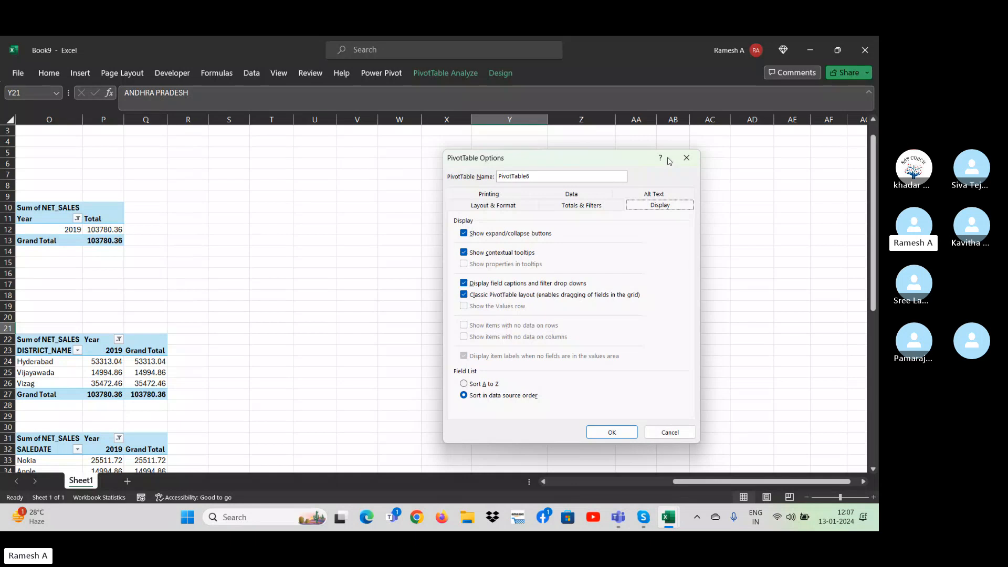
{"action": "left_click", "coordinate": [686, 158]}
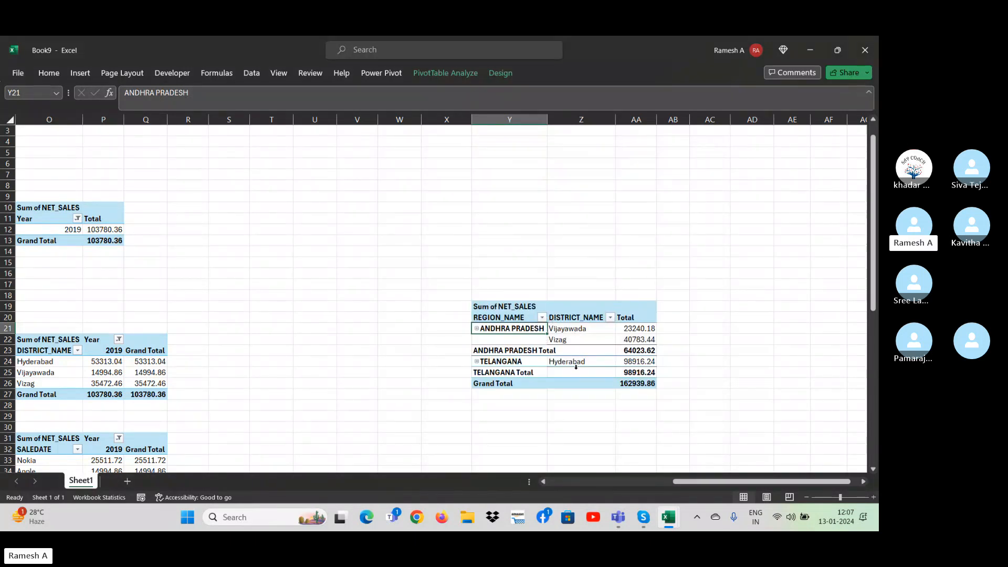
Look through the rows of the source sales table, from the header down to its last records.
{"action": "left_click", "coordinate": [231, 317]}
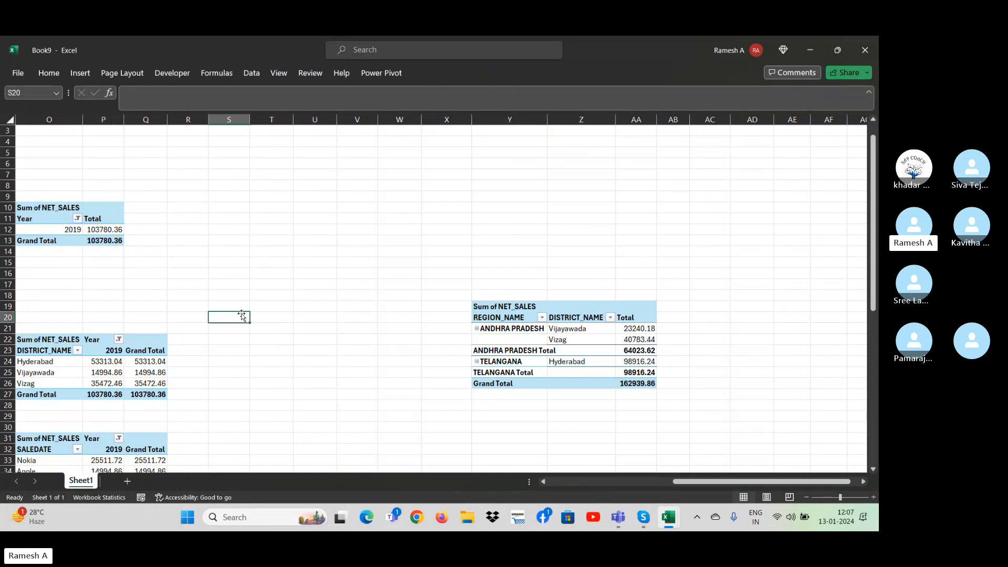
{"action": "key", "text": "Left"}
{"action": "key", "text": "Left"}
{"action": "key", "text": "Left"}
{"action": "key", "text": "Left"}
{"action": "key", "text": "Left"}
{"action": "key", "text": "Home"}
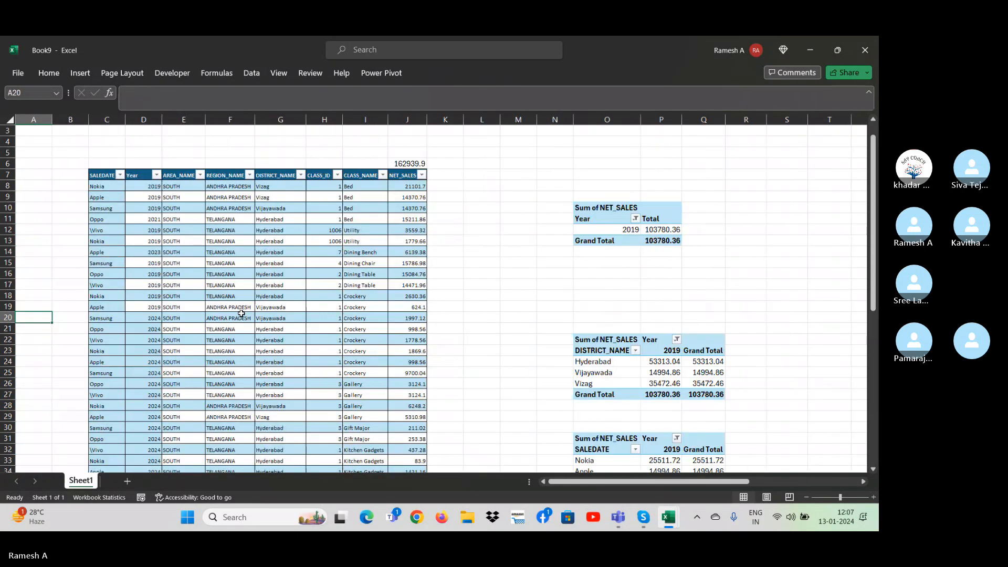
{"action": "key", "text": "Right"}
{"action": "key", "text": "Right"}
{"action": "key", "text": "Right"}
{"action": "key", "text": "Right"}
{"action": "key", "text": "Right"}
{"action": "key", "text": "Right"}
{"action": "key", "text": "Down"}
{"action": "key", "text": "Down"}
{"action": "key", "text": "Down"}
{"action": "key", "text": "Down"}
{"action": "key", "text": "Down"}
{"action": "key", "text": "Down"}
{"action": "key", "text": "Down"}
{"action": "key", "text": "Down"}
{"action": "key", "text": "Down"}
{"action": "key", "text": "Down"}
{"action": "key", "text": "Down"}
{"action": "key", "text": "Down"}
{"action": "key", "text": "Down"}
{"action": "key", "text": "Down"}
{"action": "key", "text": "Down"}
{"action": "key", "text": "Down"}
{"action": "key", "text": "Down"}
{"action": "key", "text": "Down"}
{"action": "key", "text": "Down"}
{"action": "key", "text": "Down"}
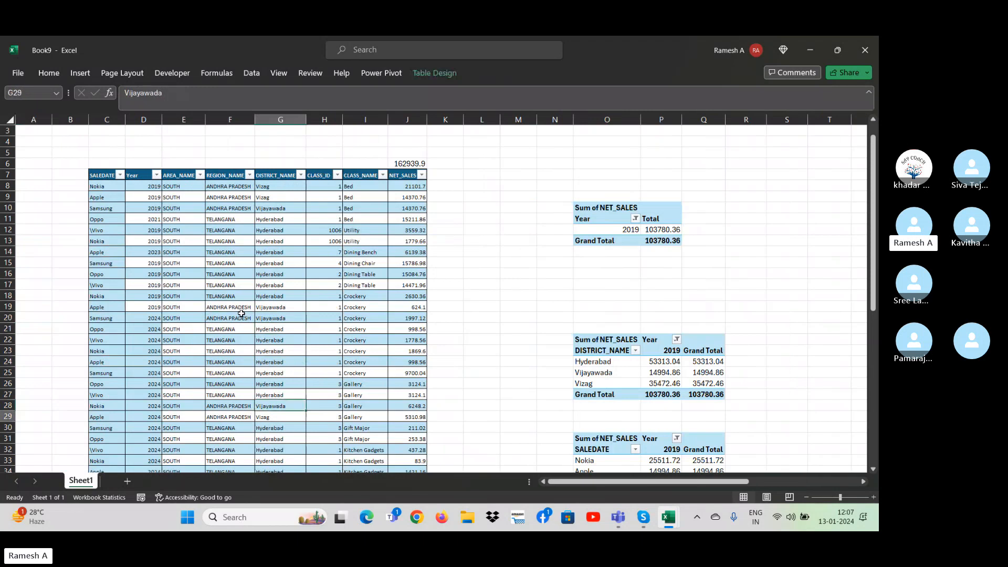
{"action": "key", "text": "Up"}
{"action": "key", "text": "Up"}
{"action": "key", "text": "Up"}
{"action": "key", "text": "Up"}
{"action": "key", "text": "Up"}
{"action": "key", "text": "Up"}
{"action": "key", "text": "Up"}
{"action": "key", "text": "Up"}
{"action": "key", "text": "Up"}
{"action": "key", "text": "Up"}
{"action": "key", "text": "Up"}
{"action": "key", "text": "Up"}
{"action": "key", "text": "Up"}
{"action": "key", "text": "Up"}
{"action": "key", "text": "Up"}
{"action": "key", "text": "Up"}
{"action": "key", "text": "Up"}
{"action": "key", "text": "Up"}
{"action": "key", "text": "Up"}
{"action": "key", "text": "Up"}
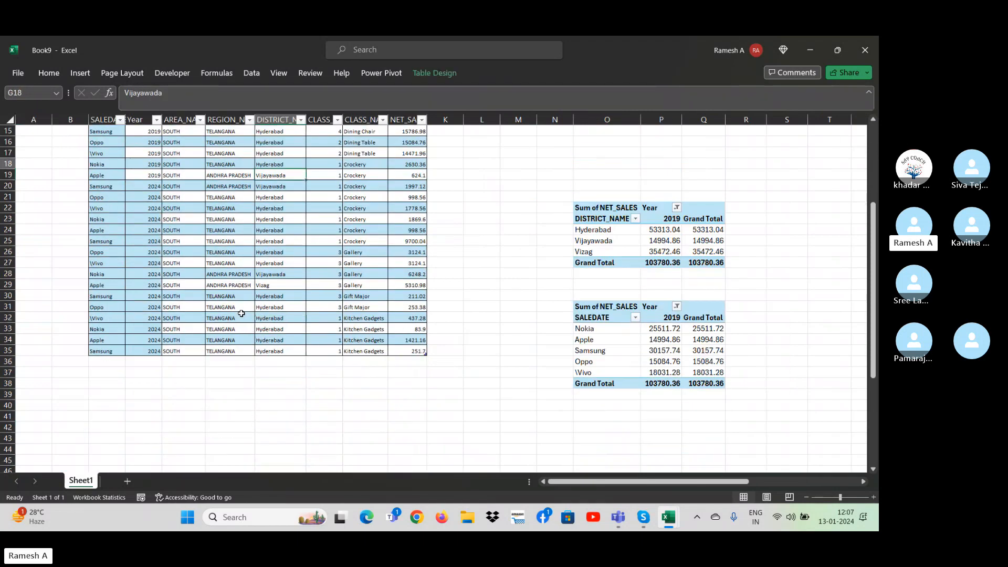
{"action": "key", "text": "Down"}
{"action": "key", "text": "Down"}
{"action": "key", "text": "Down"}
{"action": "key", "text": "Down"}
{"action": "key", "text": "Down"}
{"action": "key", "text": "Down"}
{"action": "key", "text": "Down"}
Clear the NET_SALES values in cells J14 to J27 of the source table.
{"action": "key", "text": "Right"}
{"action": "key", "text": "Right"}
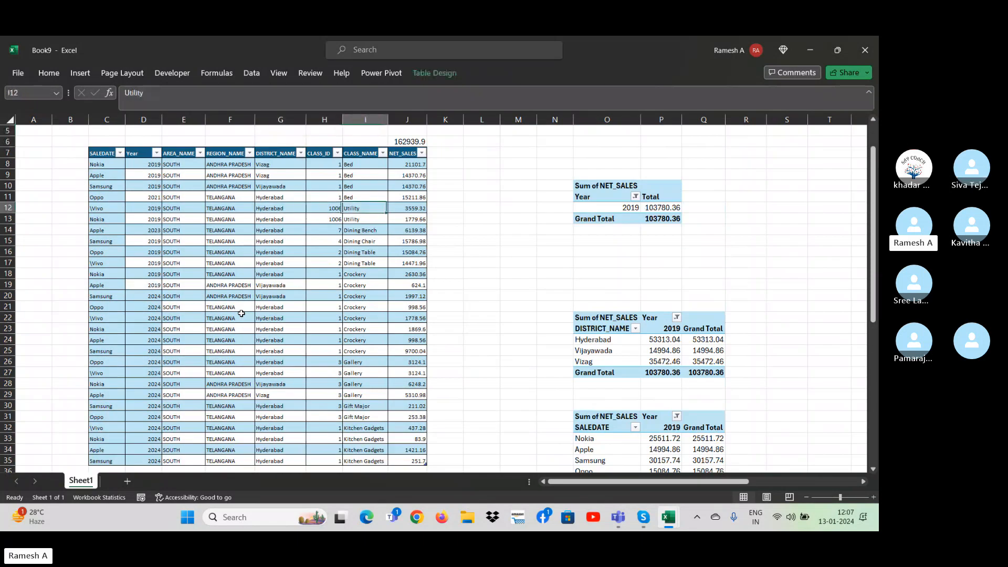
{"action": "key", "text": "Down"}
{"action": "key", "text": "Down"}
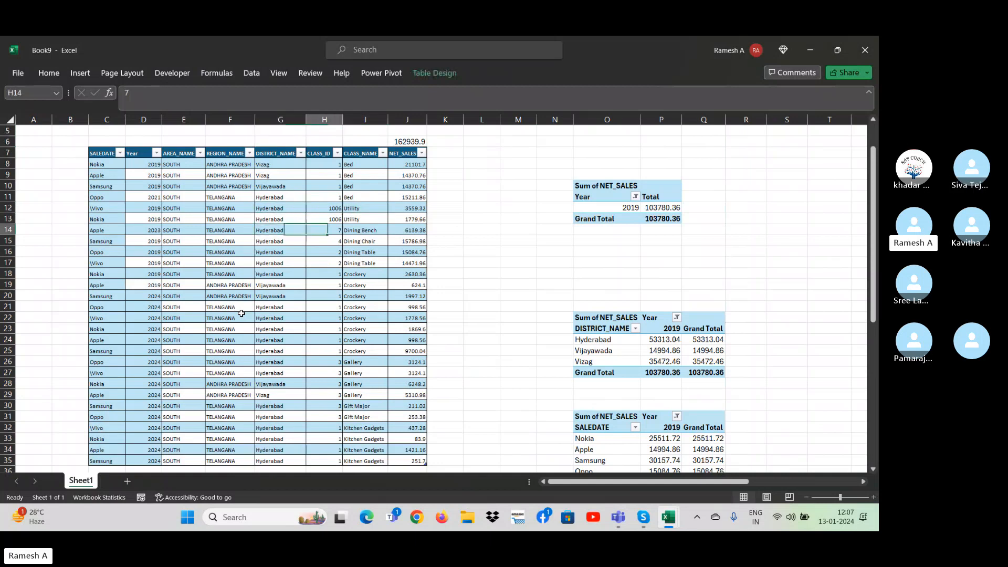
{"action": "key", "text": "Right"}
{"action": "key", "text": "Right"}
{"action": "key", "text": "Left"}
{"action": "key", "text": "shift+Down"}
{"action": "key", "text": "shift+Down"}
{"action": "key", "text": "shift+Down"}
{"action": "key", "text": "shift+Down"}
{"action": "key", "text": "shift+Down"}
{"action": "key", "text": "shift+Down"}
{"action": "key", "text": "shift+Down"}
{"action": "key", "text": "shift+Down"}
{"action": "key", "text": "shift+Down"}
{"action": "key", "text": "shift+Down"}
{"action": "key", "text": "shift+Down"}
{"action": "key", "text": "shift+Down"}
{"action": "key", "text": "shift+Down"}
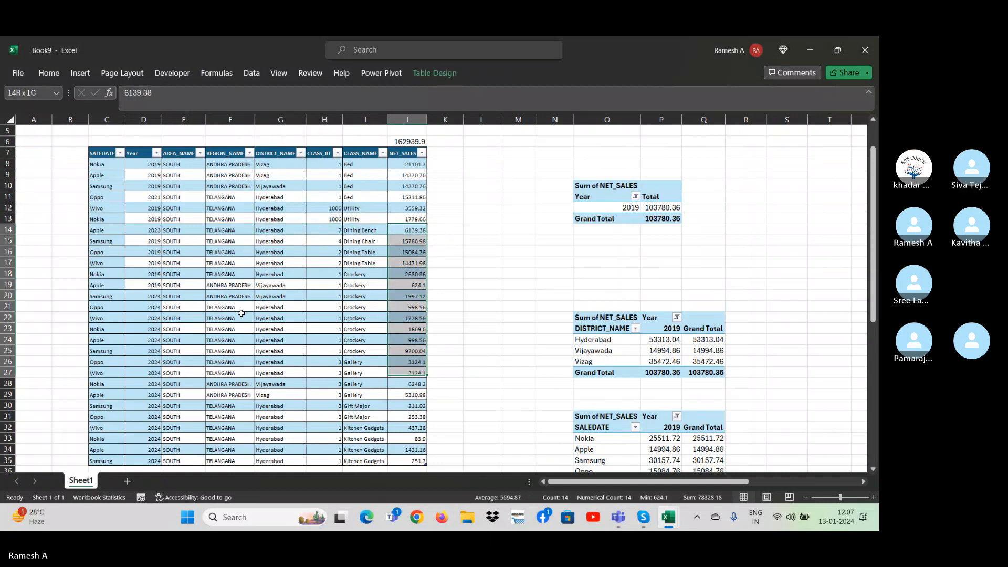
{"action": "key", "text": "Delete"}
Check the pivot tables against the edited source data, and undo the clearing of the NET_SALES values.
{"action": "key", "text": "Right"}
{"action": "key", "text": "Right"}
{"action": "key", "text": "Right"}
{"action": "key", "text": "Right"}
{"action": "key", "text": "Right"}
{"action": "key", "text": "Right"}
{"action": "key", "text": "Right"}
{"action": "key", "text": "Right"}
{"action": "key", "text": "Right"}
{"action": "key", "text": "Right"}
{"action": "key", "text": "Right"}
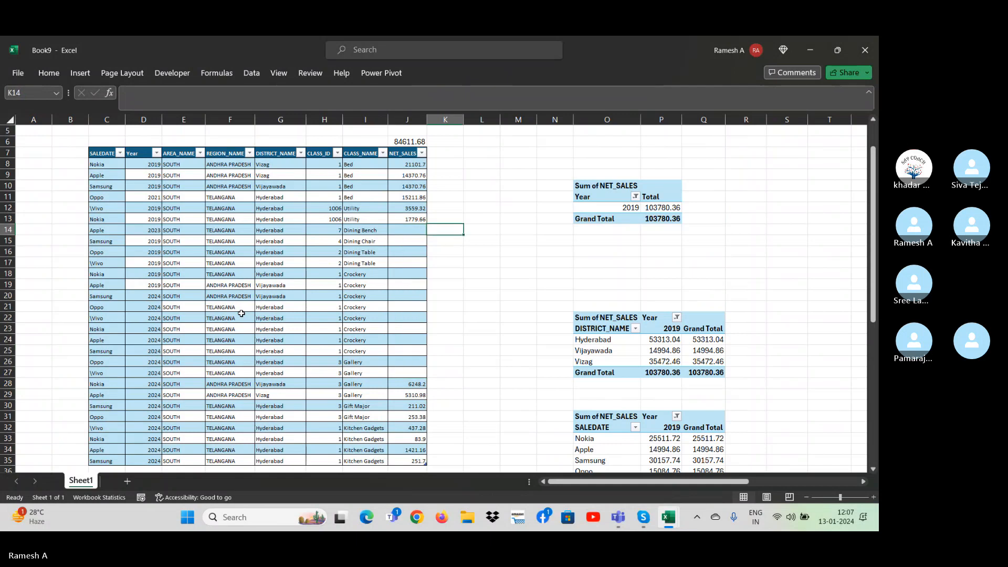
{"action": "key", "text": "Right"}
{"action": "key", "text": "Right"}
{"action": "key", "text": "Right"}
{"action": "key", "text": "Right"}
{"action": "key", "text": "Right"}
{"action": "key", "text": "Right"}
{"action": "key", "text": "Right"}
{"action": "key", "text": "Right"}
{"action": "key", "text": "Right"}
{"action": "key", "text": "Right"}
{"action": "key", "text": "Right"}
{"action": "key", "text": "Right"}
{"action": "key", "text": "Left"}
{"action": "key", "text": "Left"}
{"action": "key", "text": "Left"}
{"action": "key", "text": "Left"}
{"action": "key", "text": "Left"}
{"action": "key", "text": "Left"}
{"action": "key", "text": "Left"}
{"action": "key", "text": "Left"}
{"action": "key", "text": "Left"}
{"action": "key", "text": "Left"}
{"action": "key", "text": "Left"}
{"action": "key", "text": "Left"}
{"action": "key", "text": "Left"}
{"action": "key", "text": "Left"}
{"action": "key", "text": "Left"}
{"action": "key", "text": "Left"}
{"action": "key", "text": "Left"}
{"action": "key", "text": "Left"}
{"action": "key", "text": "Left"}
{"action": "key", "text": "Left"}
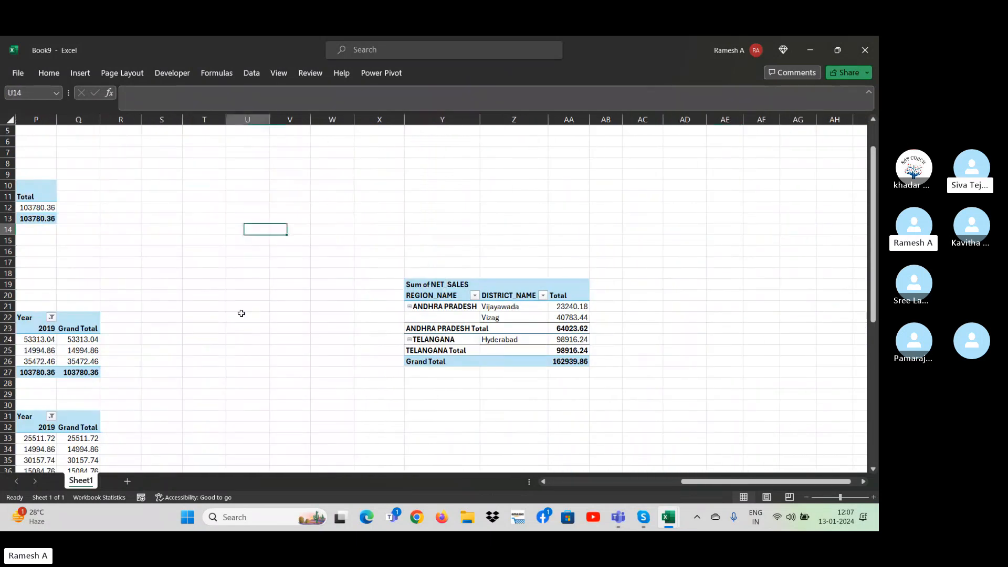
{"action": "key", "text": "Right"}
{"action": "key", "text": "Left"}
{"action": "key", "text": "Left"}
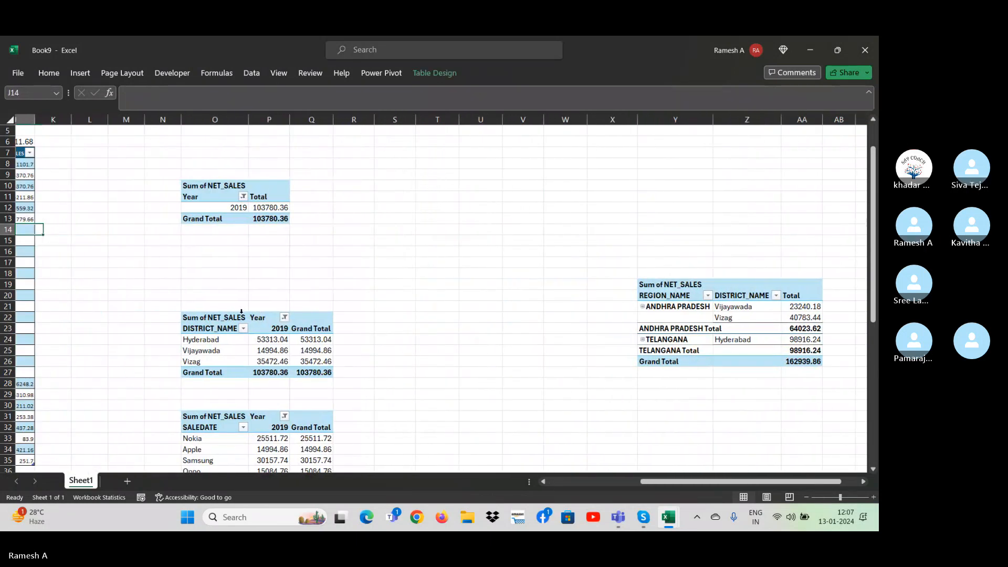
{"action": "key", "text": "ctrl+z"}
Filter the source table's DISTRICT_NAME column to show only Hyderabad.
{"action": "key", "text": "Up"}
{"action": "key", "text": "Up"}
{"action": "key", "text": "Left"}
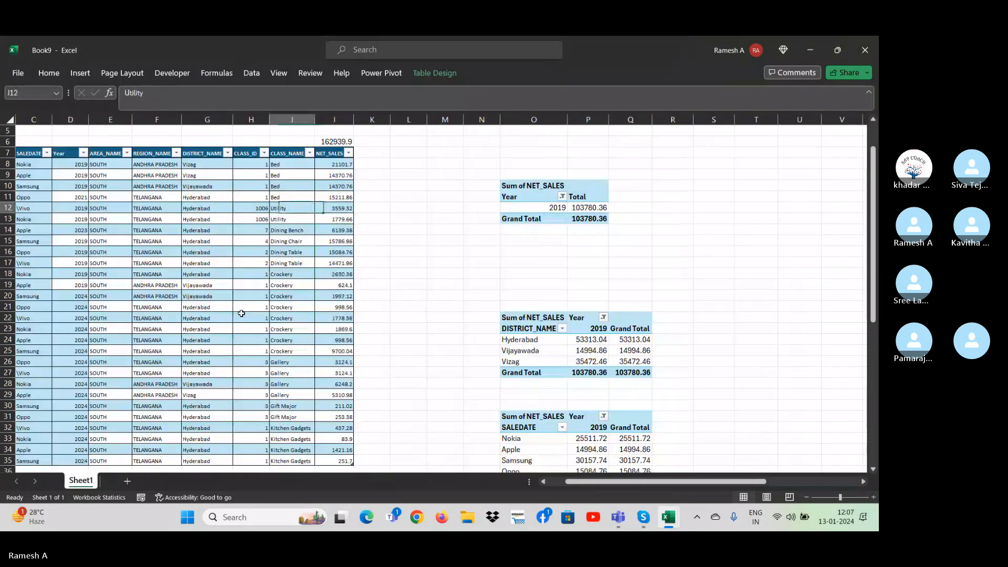
{"action": "key", "text": "Left"}
{"action": "key", "text": "ctrl+Up"}
{"action": "key", "text": "Left"}
{"action": "key", "text": "alt+Down"}
{"action": "key", "text": "Down"}
{"action": "key", "text": "Down"}
{"action": "key", "text": "Down"}
{"action": "key", "text": "Down"}
{"action": "key", "text": "Down"}
{"action": "key", "text": "Down"}
{"action": "key", "text": "Down"}
{"action": "key", "text": "Down"}
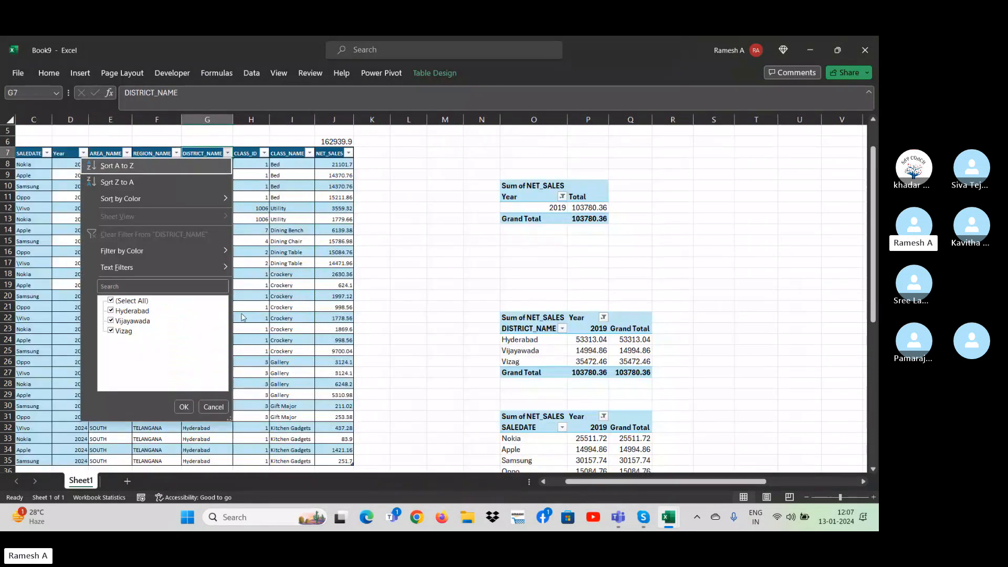
{"action": "key", "text": "Up"}
{"action": "key", "text": "space"}
{"action": "key", "text": "Down"}
{"action": "key", "text": "Return"}
{"action": "key", "text": "Down"}
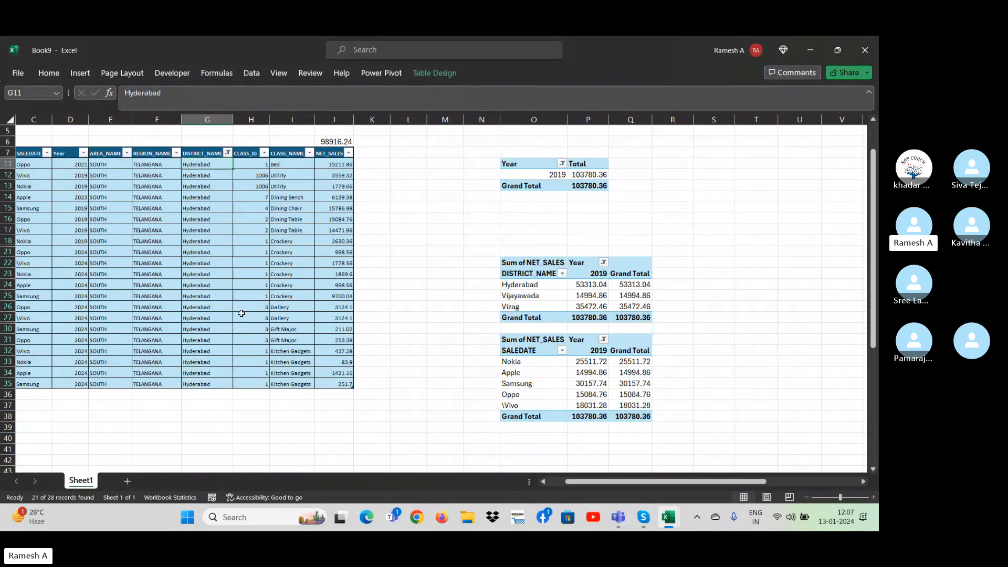
Clear the NET_SALES values of all Hyderabad rows and turn off the source table's filter.
{"action": "key", "text": "Right"}
{"action": "key", "text": "Right"}
{"action": "key", "text": "Right"}
{"action": "key", "text": "ctrl+shift+Down"}
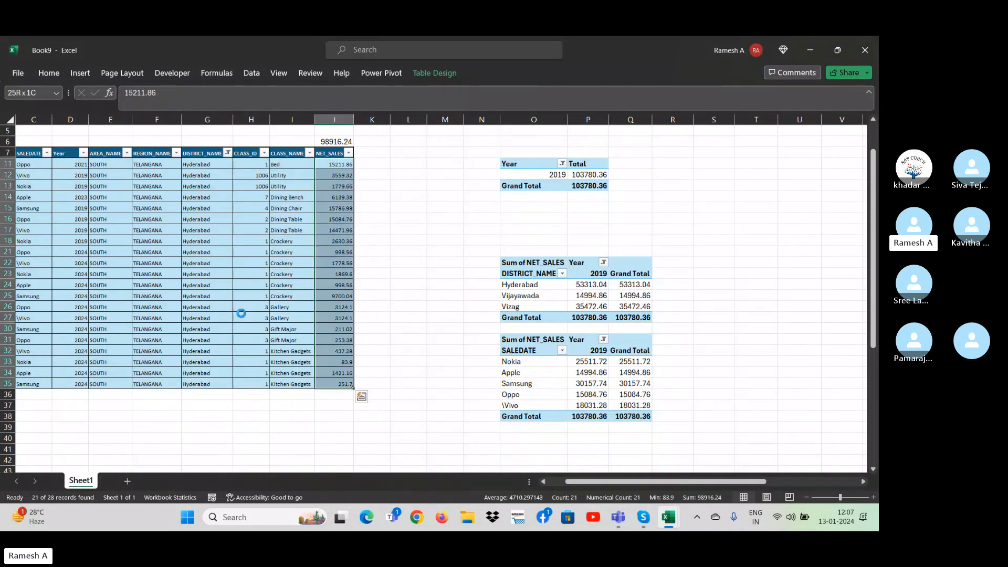
{"action": "key", "text": "Delete"}
{"action": "key", "text": "alt"}
{"action": "key", "text": "ctrl+z"}
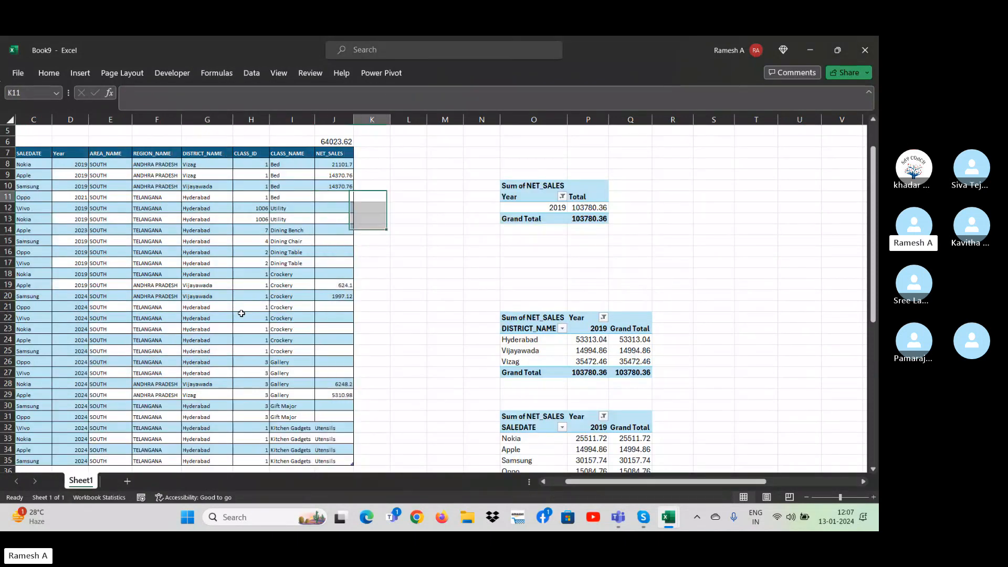
Refresh the REGION_NAME and DISTRICT_NAME pivot table from the changed source data.
{"action": "key", "text": "Right"}
{"action": "key", "text": "Right"}
{"action": "key", "text": "Right"}
{"action": "key", "text": "Right"}
{"action": "key", "text": "Right"}
{"action": "key", "text": "Right"}
{"action": "key", "text": "Right"}
{"action": "key", "text": "Right"}
{"action": "key", "text": "Right"}
{"action": "key", "text": "Right"}
{"action": "key", "text": "Right"}
{"action": "key", "text": "Right"}
{"action": "key", "text": "Right"}
{"action": "key", "text": "Right"}
{"action": "key", "text": "Right"}
{"action": "key", "text": "Right"}
{"action": "key", "text": "Right"}
{"action": "key", "text": "Right"}
{"action": "key", "text": "Right"}
{"action": "key", "text": "Right"}
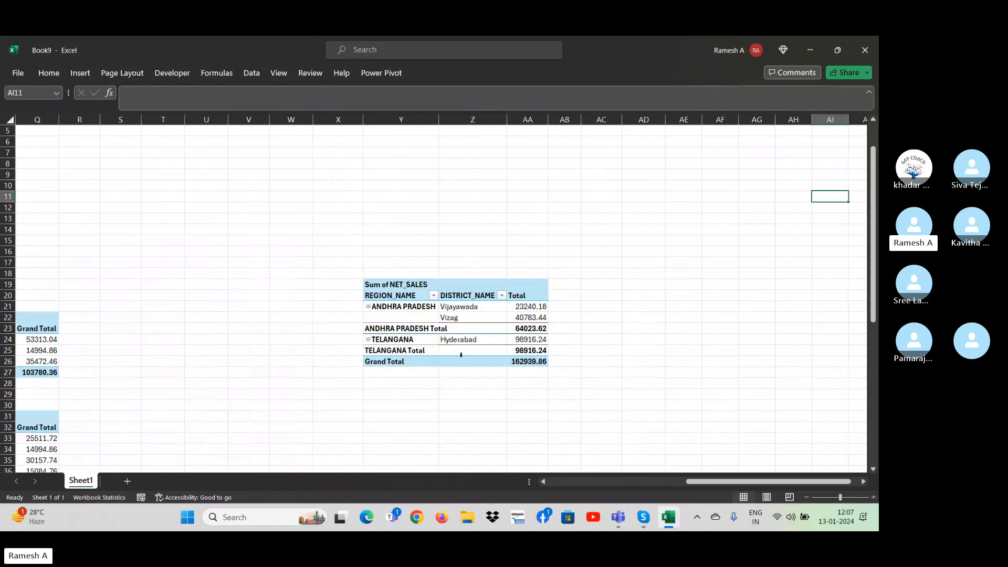
{"action": "right_click", "coordinate": [437, 335]}
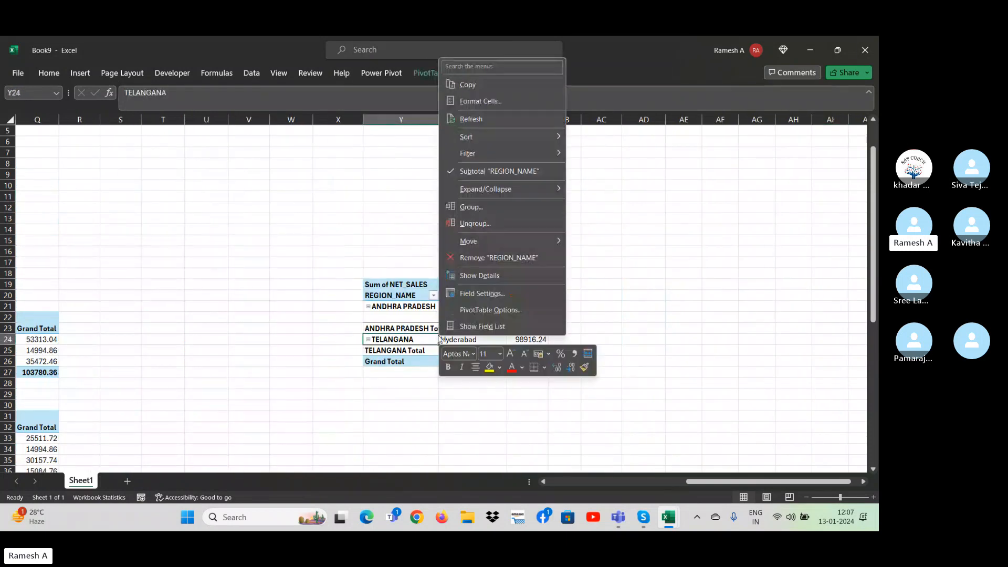
{"action": "left_click", "coordinate": [467, 121]}
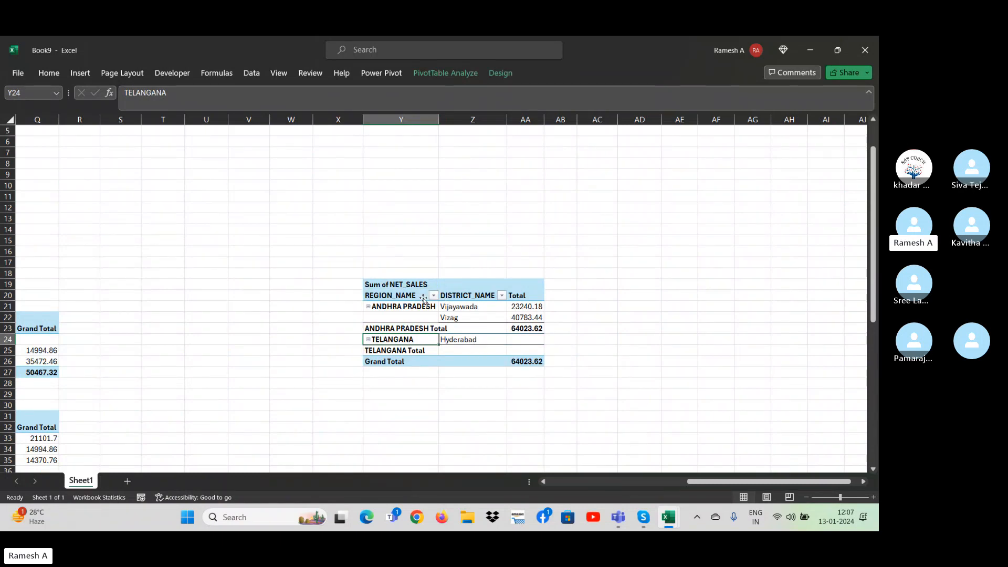
Toggle the field captions and Classic PivotTable layout options off and back on for the REGION_NAME and DISTRICT_NAME pivot table.
{"action": "right_click", "coordinate": [414, 297]}
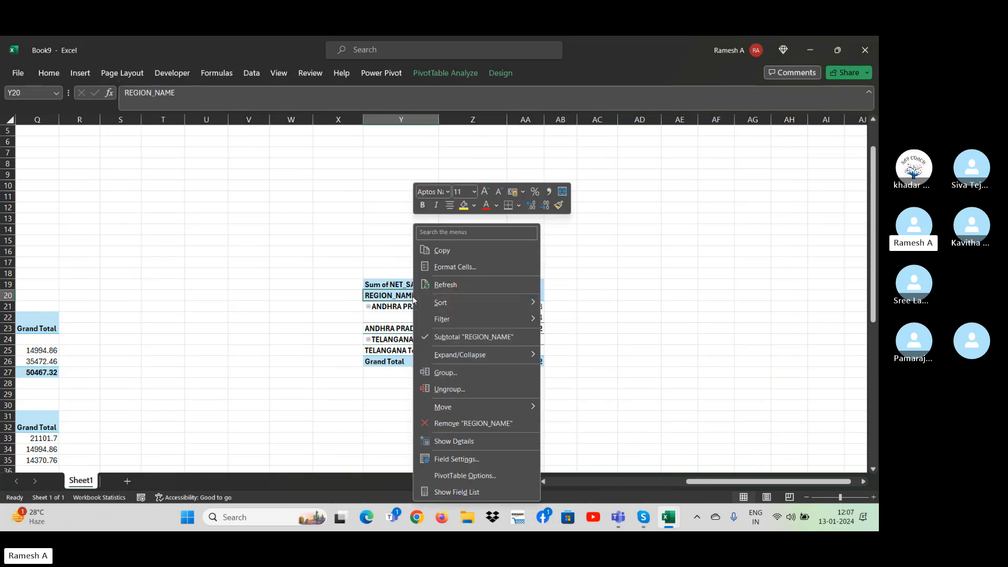
{"action": "left_click", "coordinate": [475, 476]}
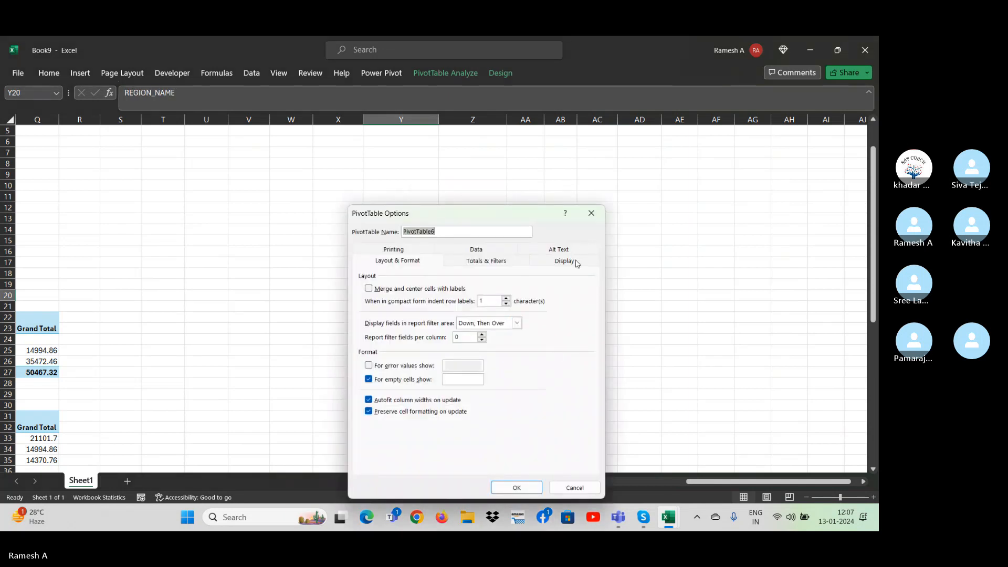
{"action": "left_click", "coordinate": [575, 259]}
{"action": "left_click", "coordinate": [369, 351]}
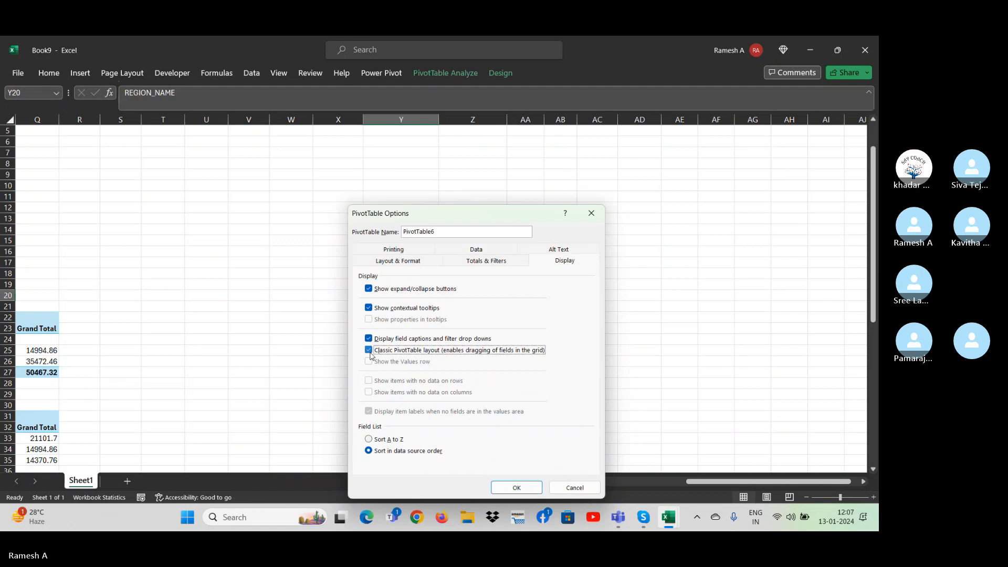
{"action": "left_click", "coordinate": [369, 341]}
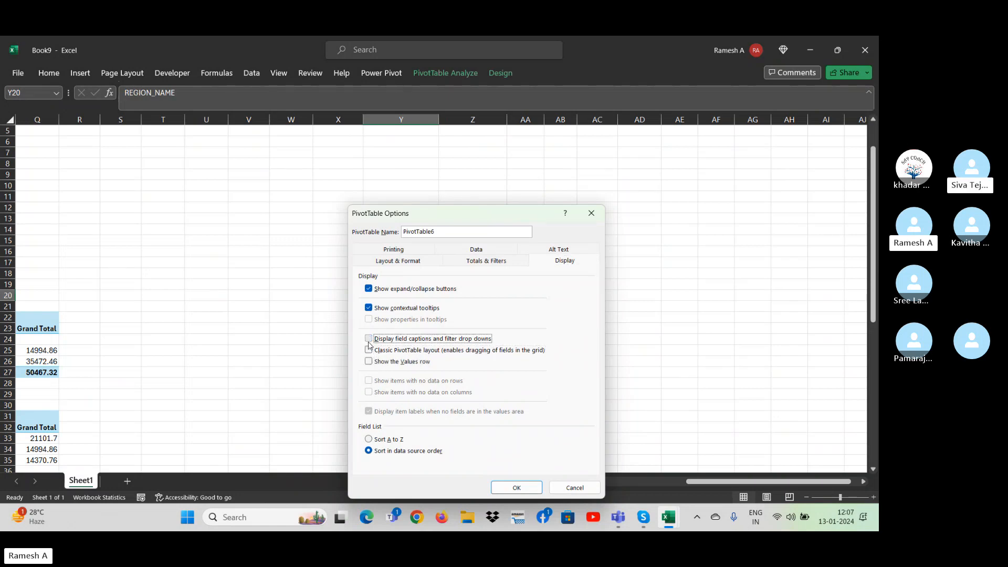
{"action": "left_click", "coordinate": [369, 338]}
{"action": "left_click", "coordinate": [368, 351]}
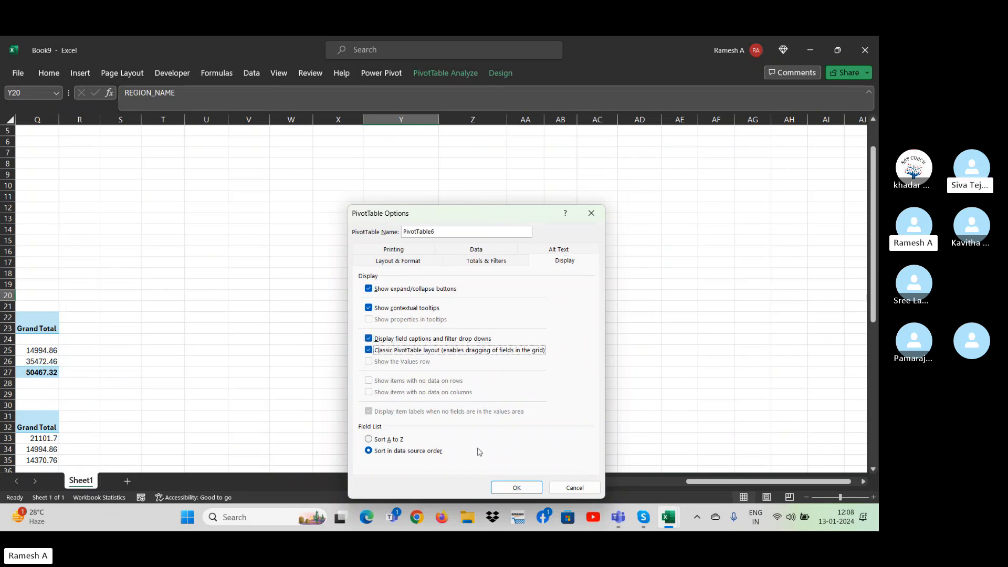
{"action": "left_click", "coordinate": [534, 492]}
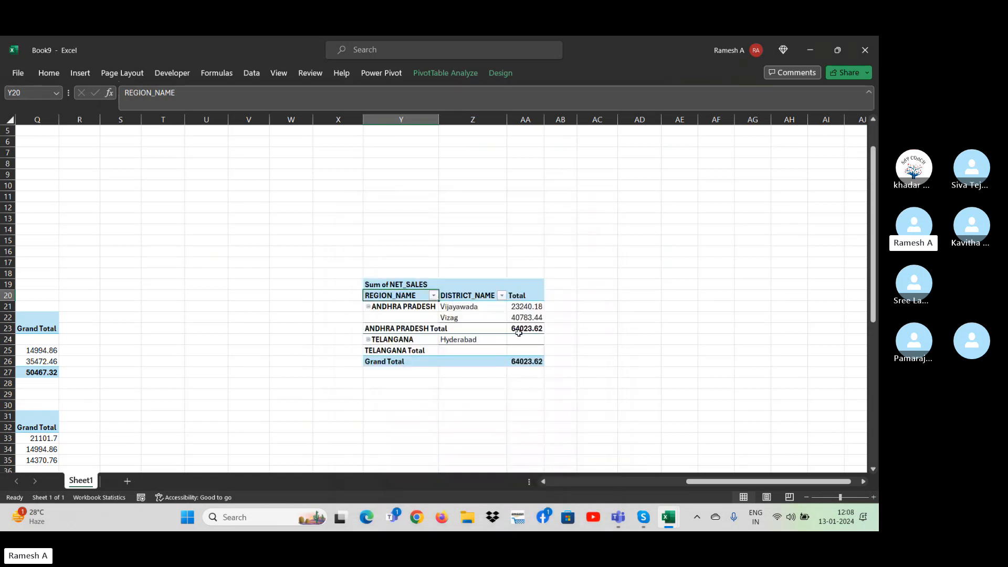
Check the pivot table's display options from the DISTRICT_NAME header and close them without changes.
{"action": "left_click", "coordinate": [518, 298]}
{"action": "left_click", "coordinate": [483, 297]}
{"action": "right_click", "coordinate": [478, 295]}
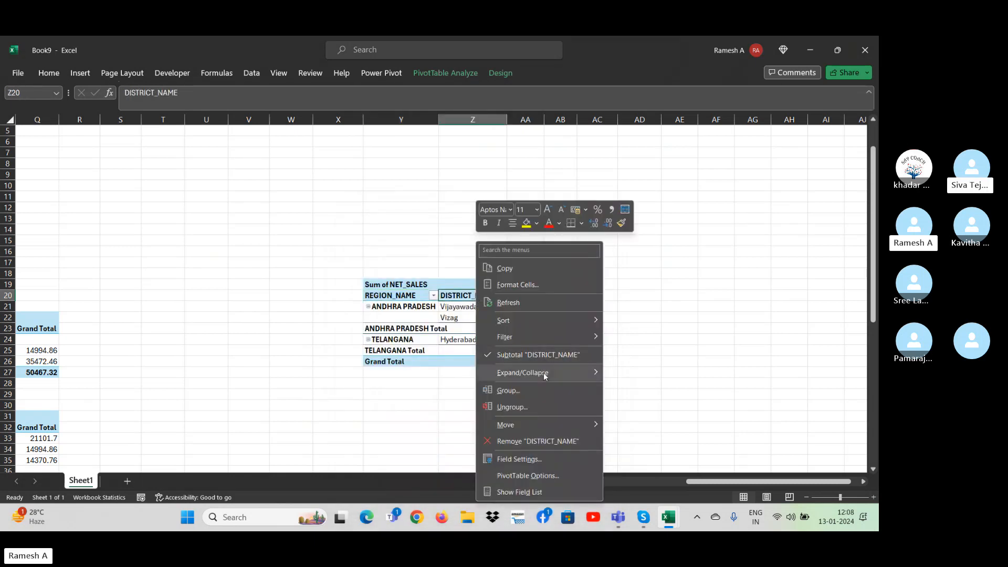
{"action": "left_click", "coordinate": [546, 477]}
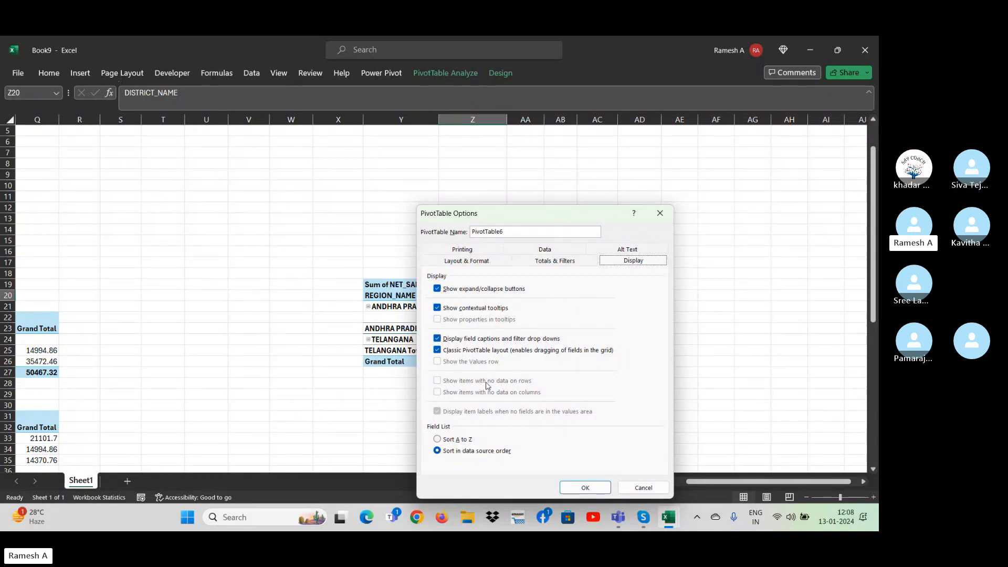
{"action": "left_click", "coordinate": [660, 212]}
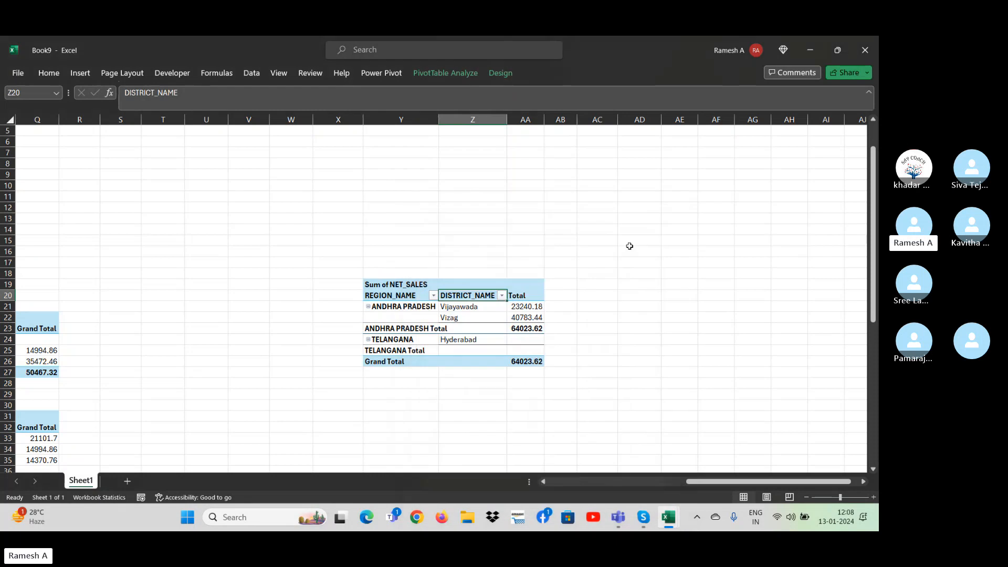
Try to show the detail behind the pivot table's Total header.
{"action": "left_click", "coordinate": [532, 298]}
{"action": "left_click_drag", "start_coordinate": [531, 298], "coordinate": [533, 300]}
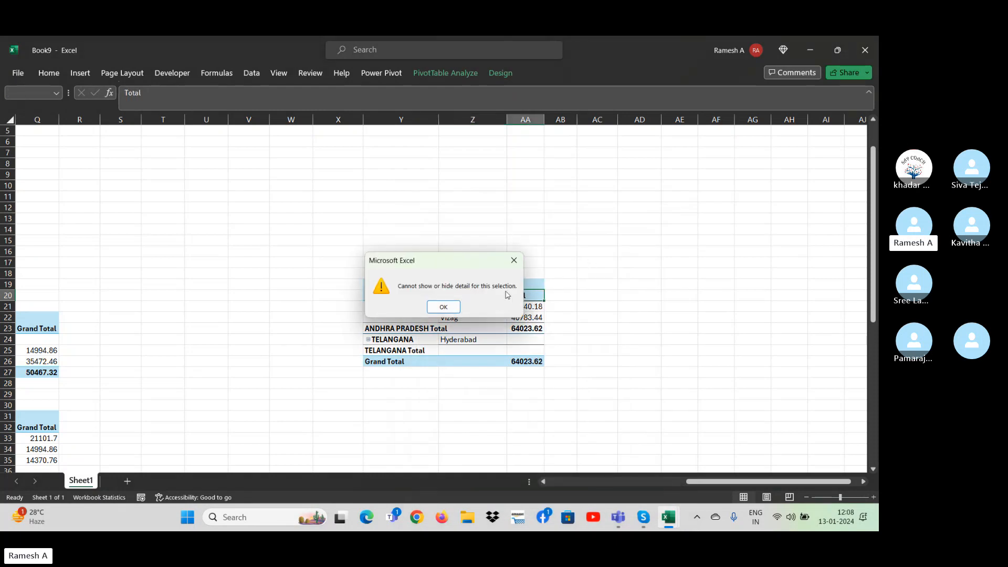
{"action": "left_click", "coordinate": [513, 260]}
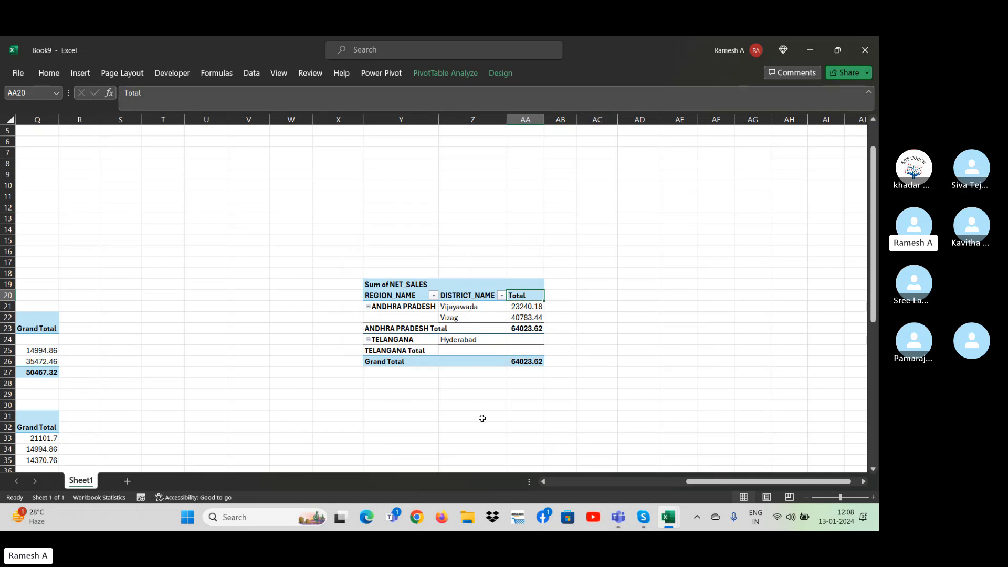
Review the pivot table's display and field list sorting options from the Vizag item, leaving them unchanged.
{"action": "right_click", "coordinate": [461, 317]}
{"action": "left_click", "coordinate": [487, 297]}
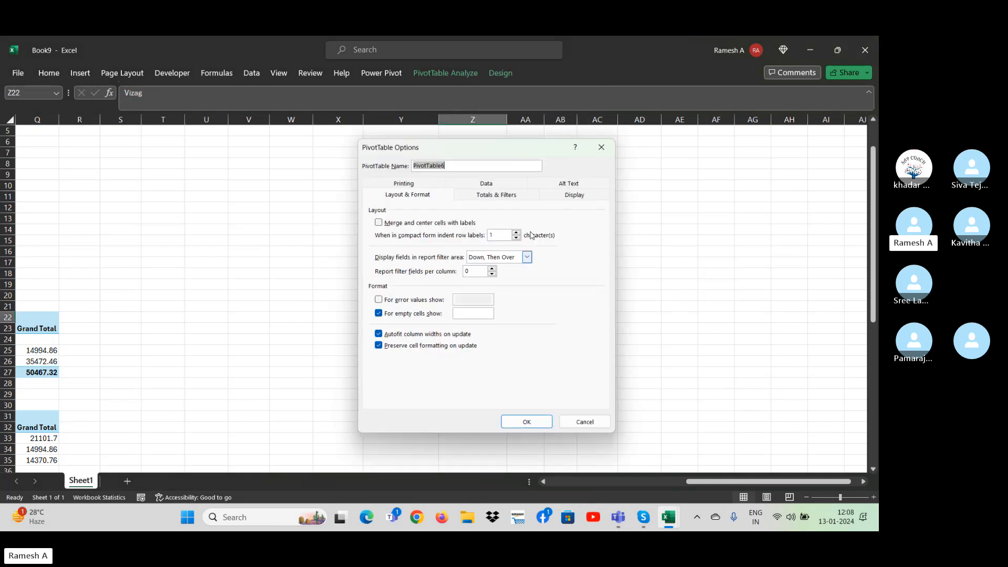
{"action": "left_click", "coordinate": [563, 195]}
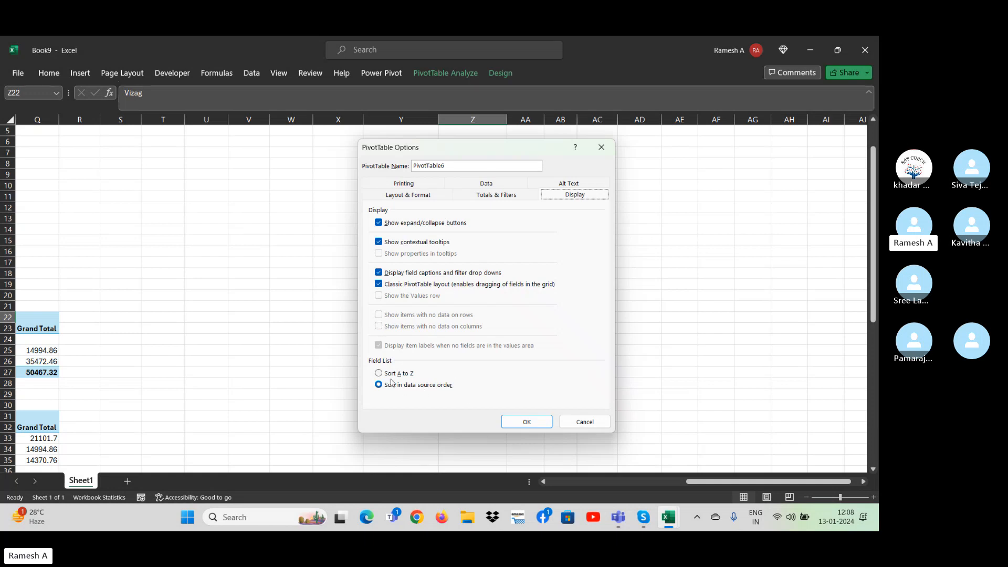
{"action": "left_click", "coordinate": [588, 422]}
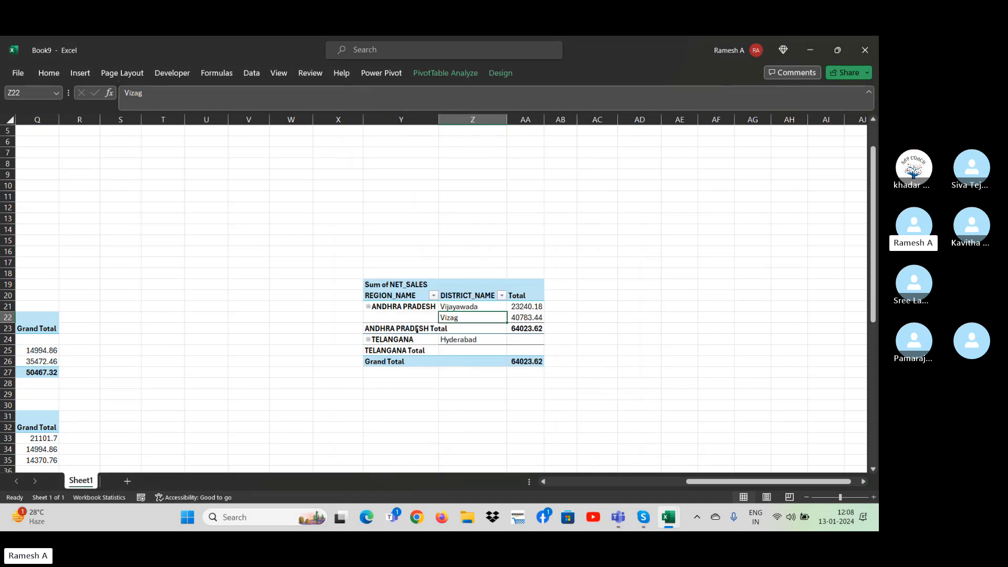
Set the pivot table's field list to Sort A to Z, starting from the DISTRICT_NAME header.
{"action": "left_click", "coordinate": [456, 297]}
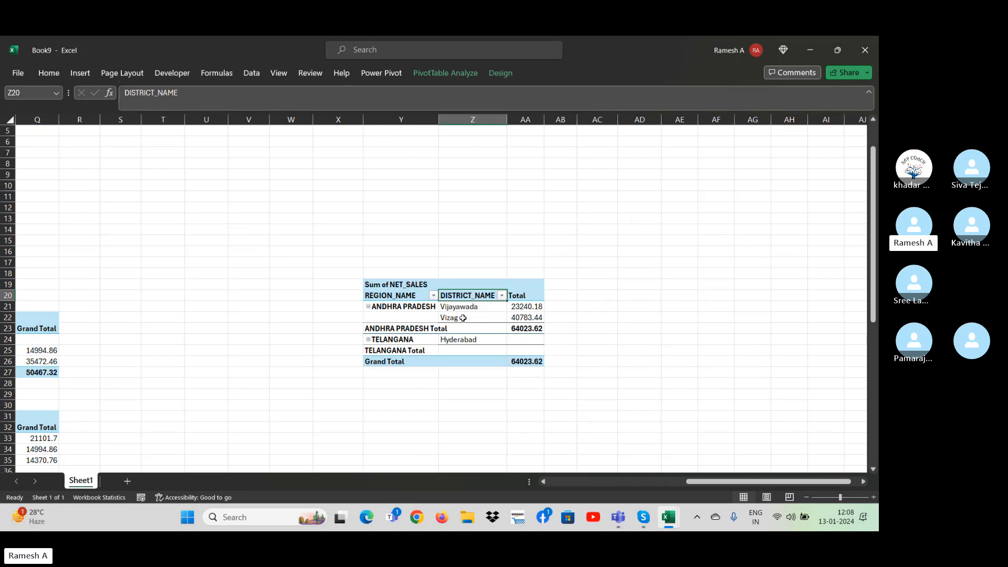
{"action": "right_click", "coordinate": [461, 300]}
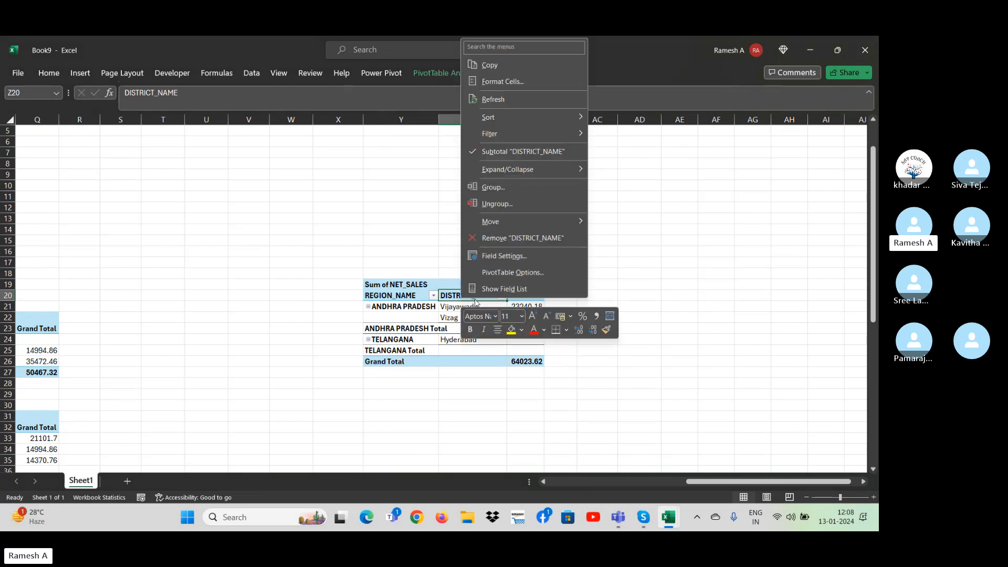
{"action": "left_click", "coordinate": [504, 272]}
{"action": "left_click", "coordinate": [592, 176]}
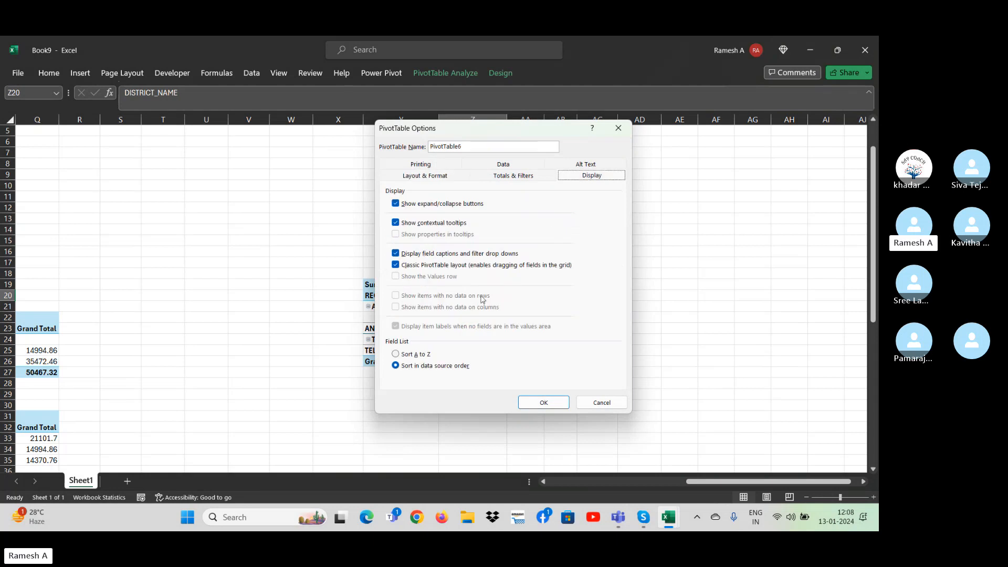
{"action": "left_click", "coordinate": [415, 354]}
{"action": "left_click", "coordinate": [544, 403]}
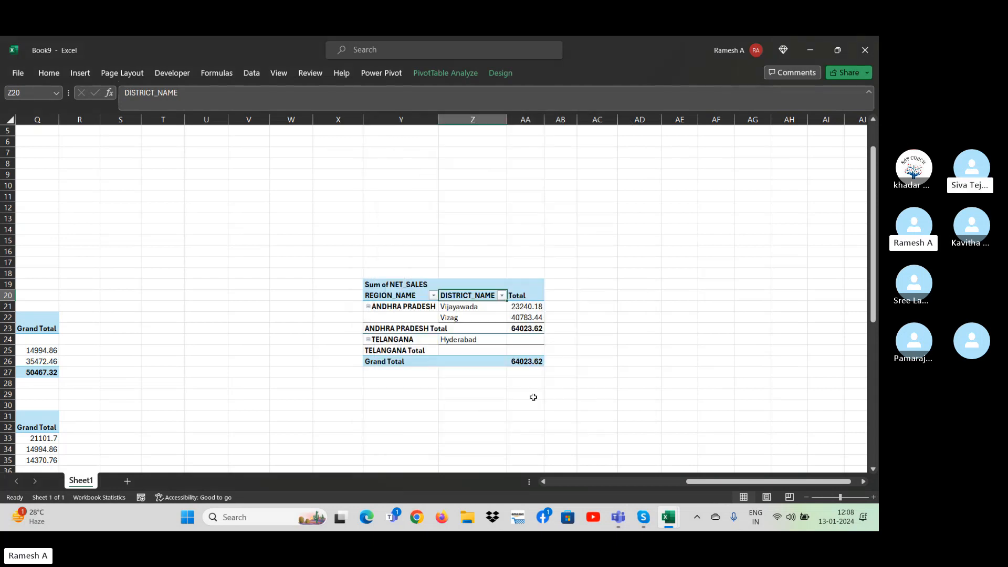
Switch the pivot table's field list back to Sort in data source order.
{"action": "right_click", "coordinate": [483, 295]}
{"action": "left_click", "coordinate": [548, 474]}
{"action": "left_click", "coordinate": [641, 263]}
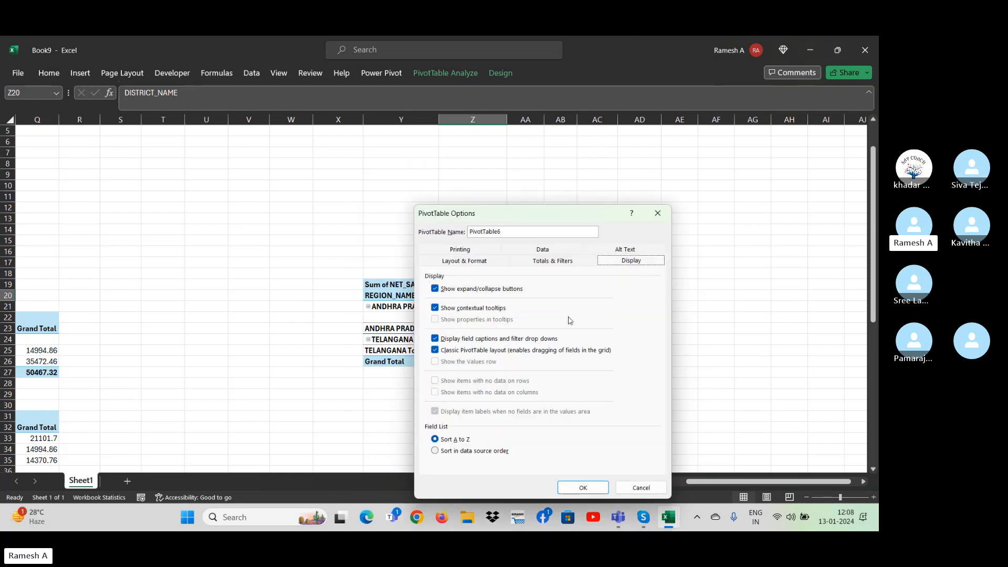
{"action": "left_click", "coordinate": [447, 453]}
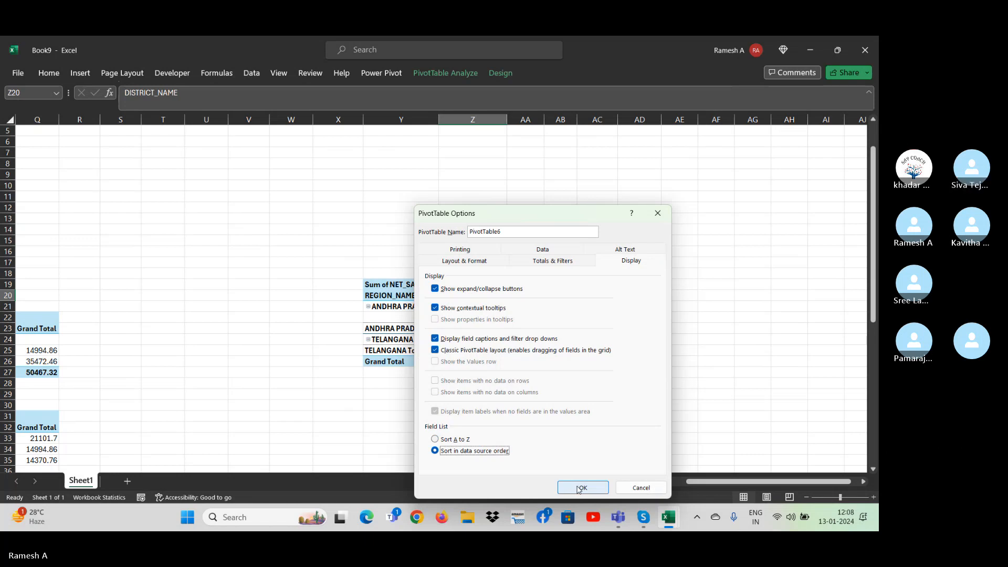
{"action": "left_click", "coordinate": [580, 488]}
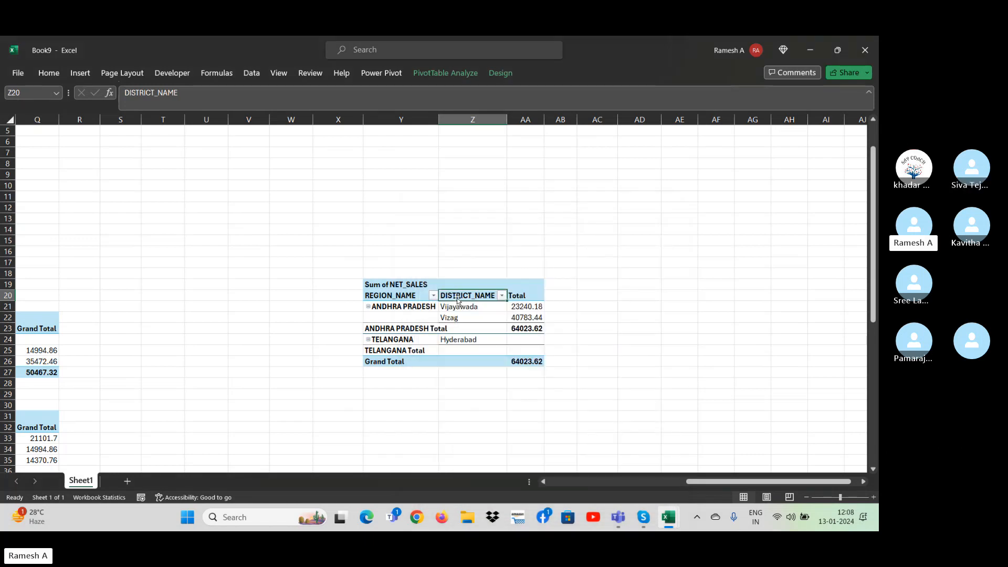
Set the pivot table's field list to Sort A to Z, this time from the REGION_NAME header.
{"action": "left_click", "coordinate": [421, 300]}
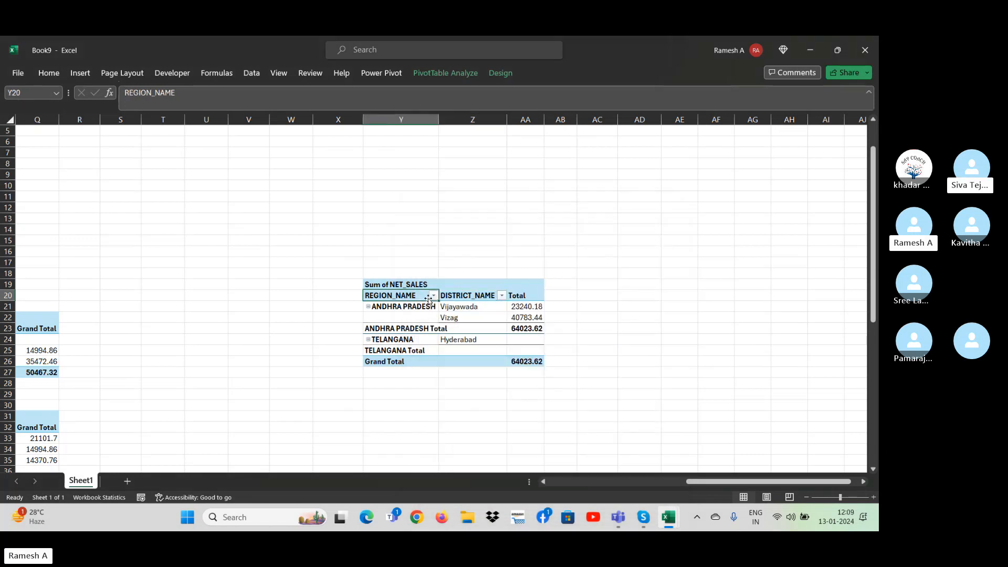
{"action": "right_click", "coordinate": [409, 289]}
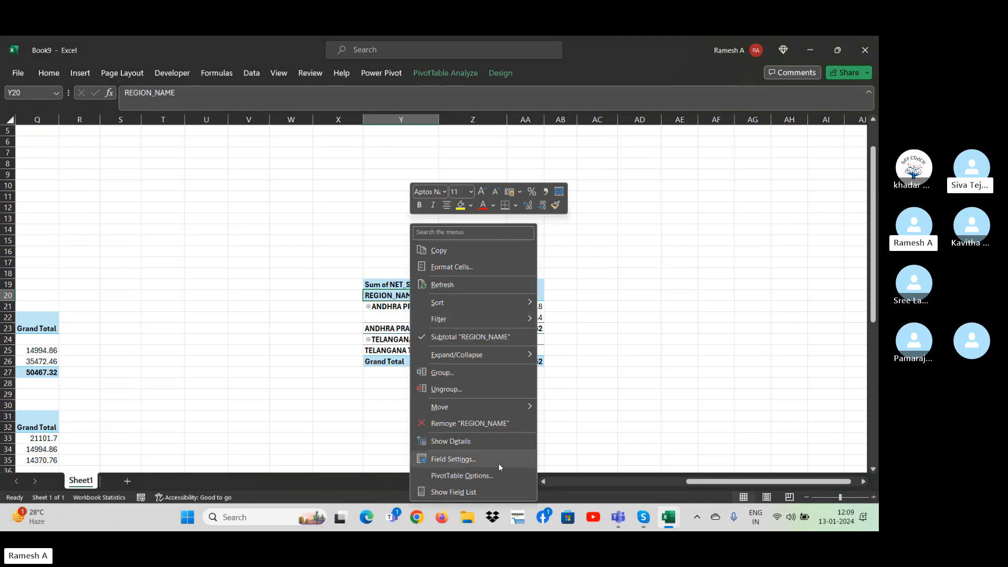
{"action": "left_click", "coordinate": [483, 479]}
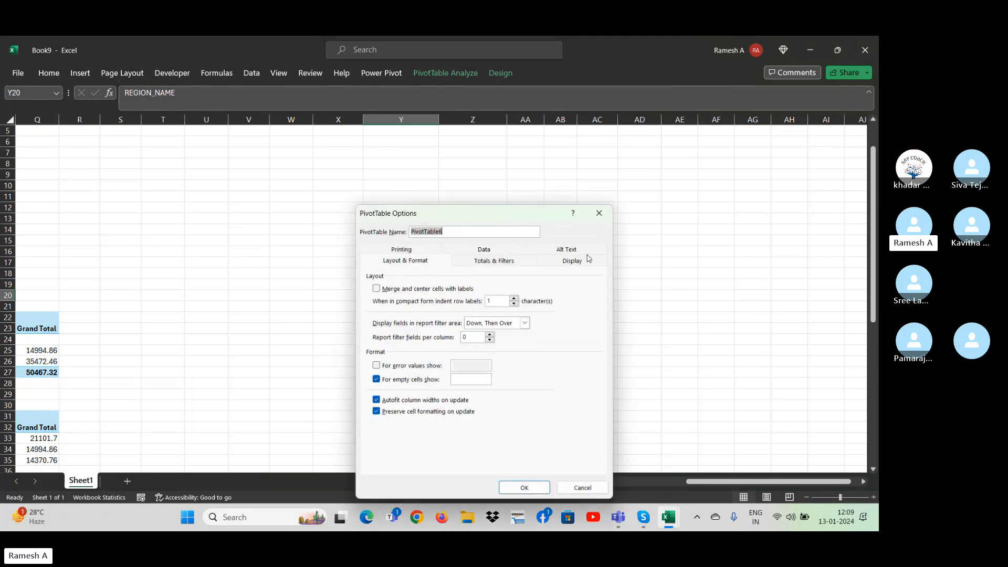
{"action": "left_click", "coordinate": [573, 261]}
{"action": "left_click", "coordinate": [390, 440]}
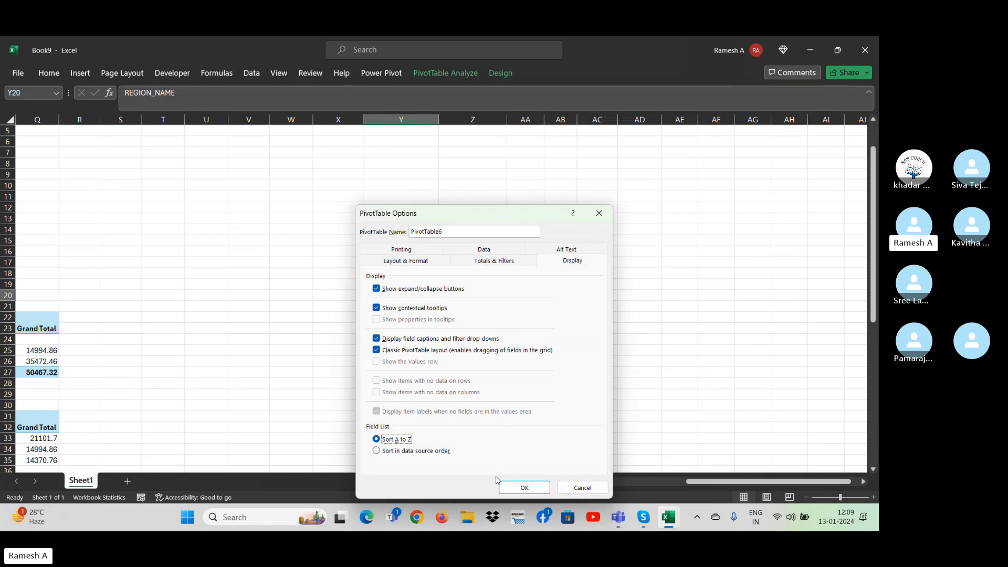
{"action": "left_click", "coordinate": [523, 488]}
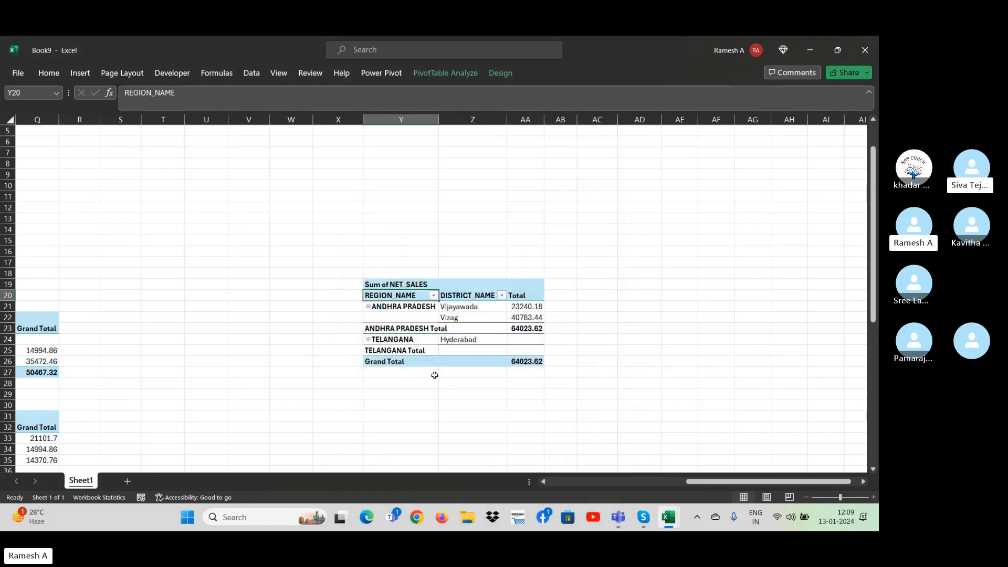
Return the field list sorting to data source order in the REGION_NAME and DISTRICT_NAME pivot table's options.
{"action": "right_click", "coordinate": [404, 296]}
{"action": "left_click", "coordinate": [455, 476]}
{"action": "left_click", "coordinate": [553, 262]}
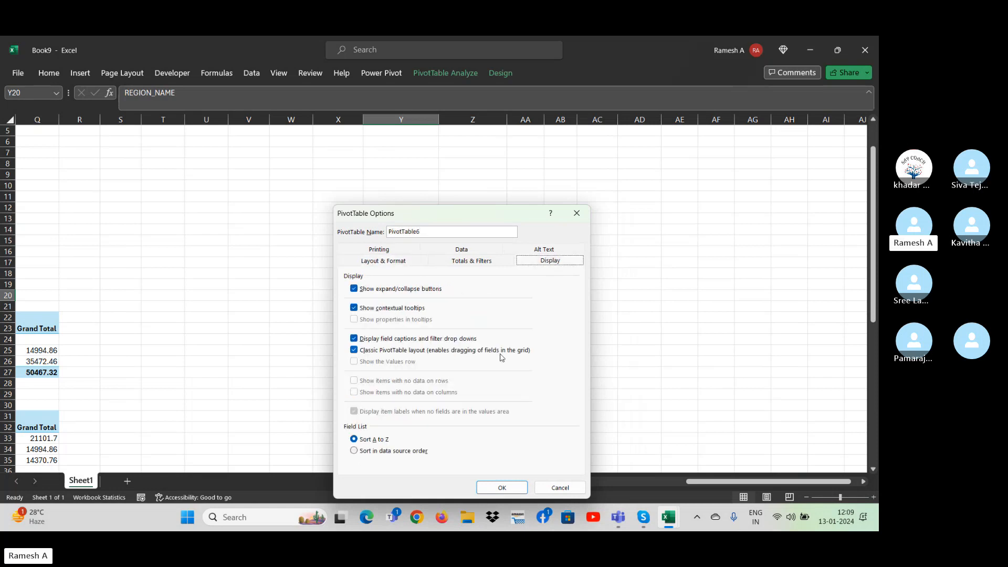
{"action": "left_click", "coordinate": [402, 452]}
{"action": "left_click", "coordinate": [502, 487]}
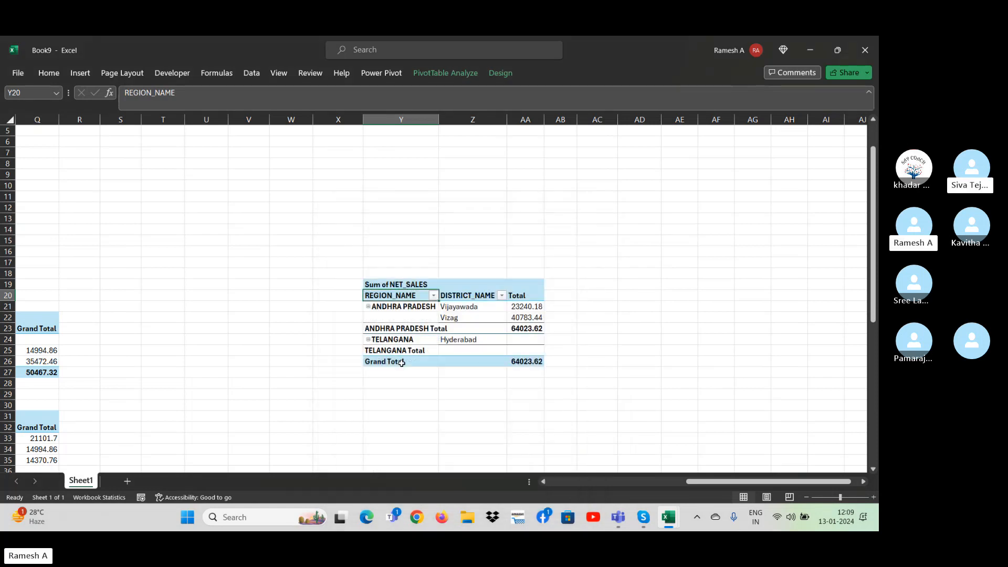
Examine the row order of the source sales table and compare it with the REGION_NAME and DISTRICT_NAME pivot table.
{"action": "left_click", "coordinate": [402, 363]}
{"action": "left_click", "coordinate": [372, 376]}
{"action": "key", "text": "Up"}
{"action": "key", "text": "Up"}
{"action": "key", "text": "Up"}
{"action": "key", "text": "Up"}
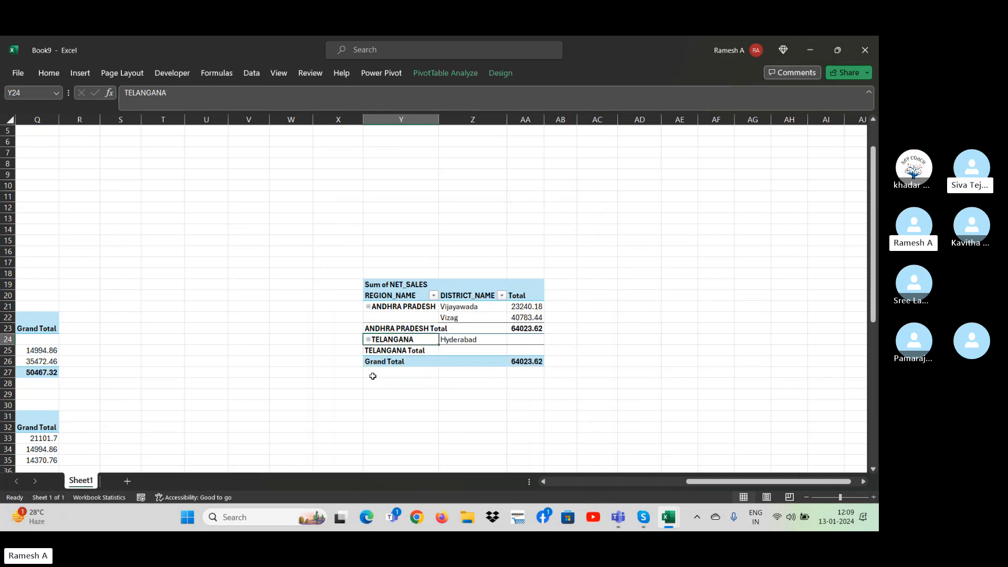
{"action": "key", "text": "Left"}
{"action": "key", "text": "Left"}
{"action": "key", "text": "Left"}
{"action": "key", "text": "Left"}
{"action": "key", "text": "Left"}
{"action": "key", "text": "Left"}
{"action": "key", "text": "Left"}
{"action": "key", "text": "Left"}
{"action": "key", "text": "Left"}
{"action": "key", "text": "Left"}
{"action": "key", "text": "Left"}
{"action": "key", "text": "Left"}
{"action": "key", "text": "Left"}
{"action": "key", "text": "Left"}
{"action": "key", "text": "Left"}
{"action": "key", "text": "Left"}
{"action": "key", "text": "Left"}
{"action": "key", "text": "Left"}
{"action": "key", "text": "Left"}
{"action": "key", "text": "Left"}
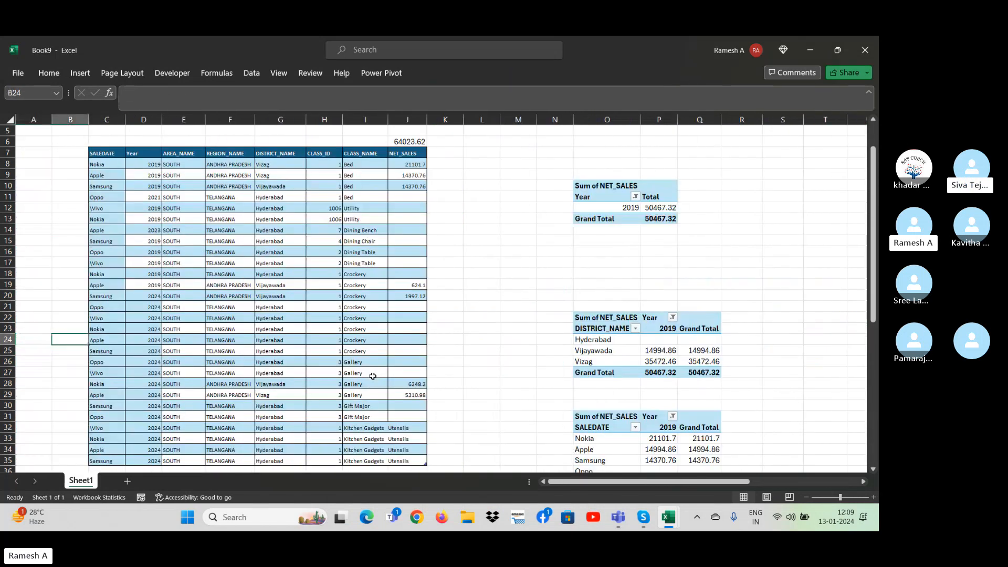
{"action": "key", "text": "Right"}
{"action": "key", "text": "Up"}
{"action": "key", "text": "Up"}
{"action": "key", "text": "Up"}
{"action": "key", "text": "Up"}
{"action": "key", "text": "Up"}
{"action": "key", "text": "Right"}
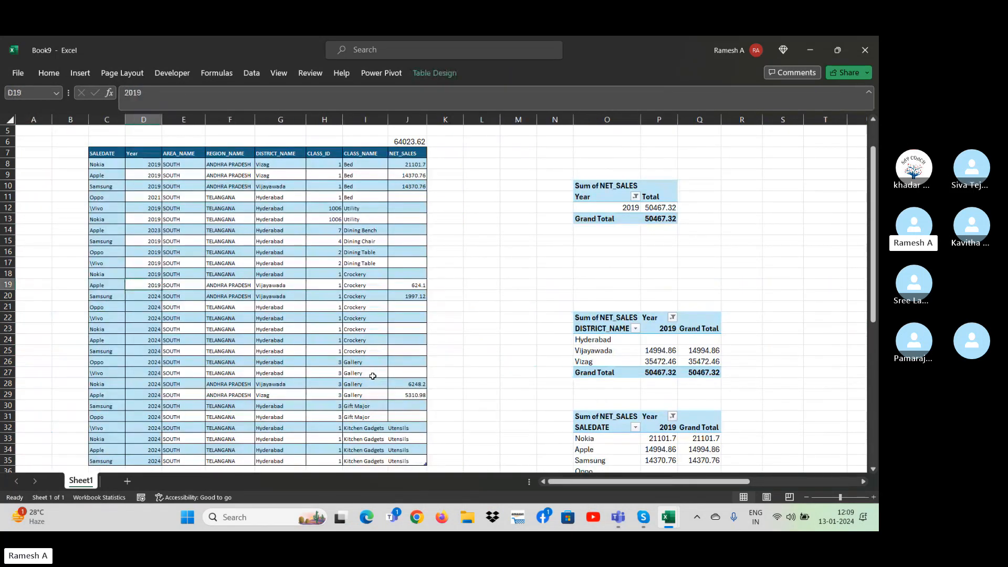
{"action": "key", "text": "Right"}
{"action": "key", "text": "Right"}
{"action": "key", "text": "Right"}
{"action": "key", "text": "Right"}
{"action": "key", "text": "Right"}
{"action": "key", "text": "Right"}
{"action": "key", "text": "Right"}
{"action": "key", "text": "Right"}
{"action": "key", "text": "Right"}
{"action": "key", "text": "Right"}
{"action": "key", "text": "Right"}
{"action": "key", "text": "Right"}
{"action": "key", "text": "Right"}
{"action": "key", "text": "Right"}
{"action": "key", "text": "Right"}
{"action": "key", "text": "Right"}
{"action": "key", "text": "Right"}
{"action": "key", "text": "Right"}
{"action": "key", "text": "Right"}
{"action": "key", "text": "Right"}
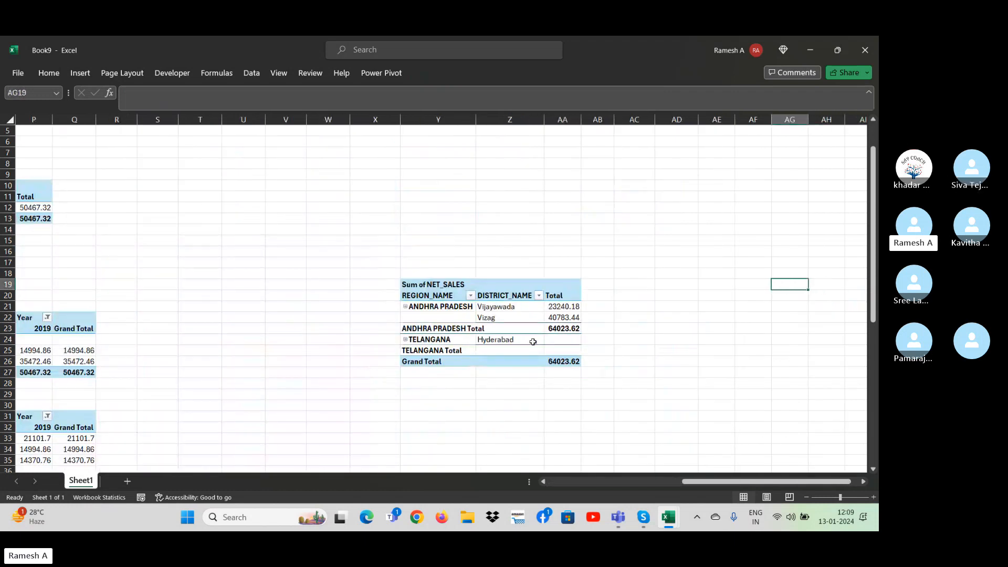
Sort the REGION_NAME field of the pivot table A to Z, and switch it to Sort Z to A.
{"action": "right_click", "coordinate": [462, 311]}
{"action": "left_click", "coordinate": [509, 280]}
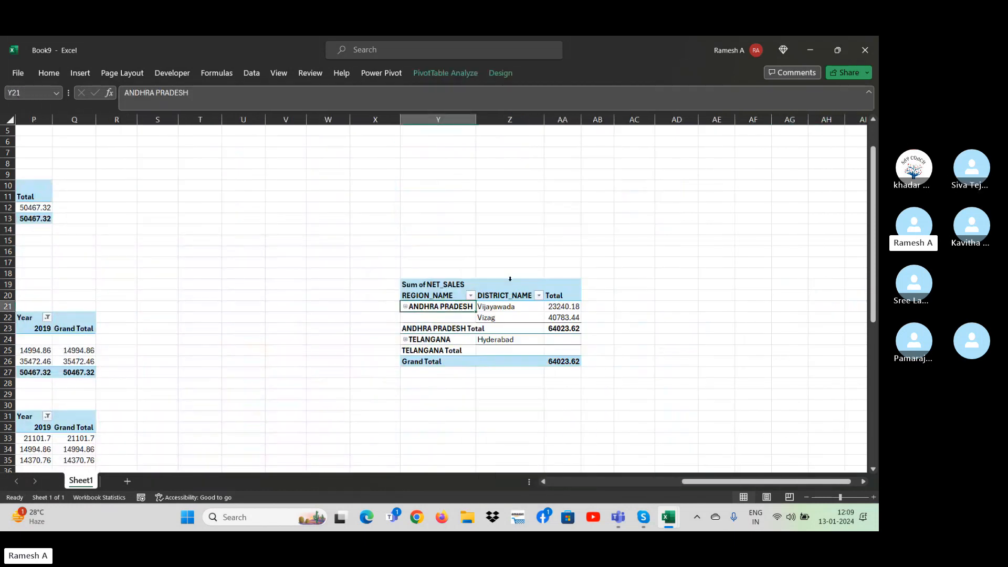
{"action": "left_click", "coordinate": [470, 296]}
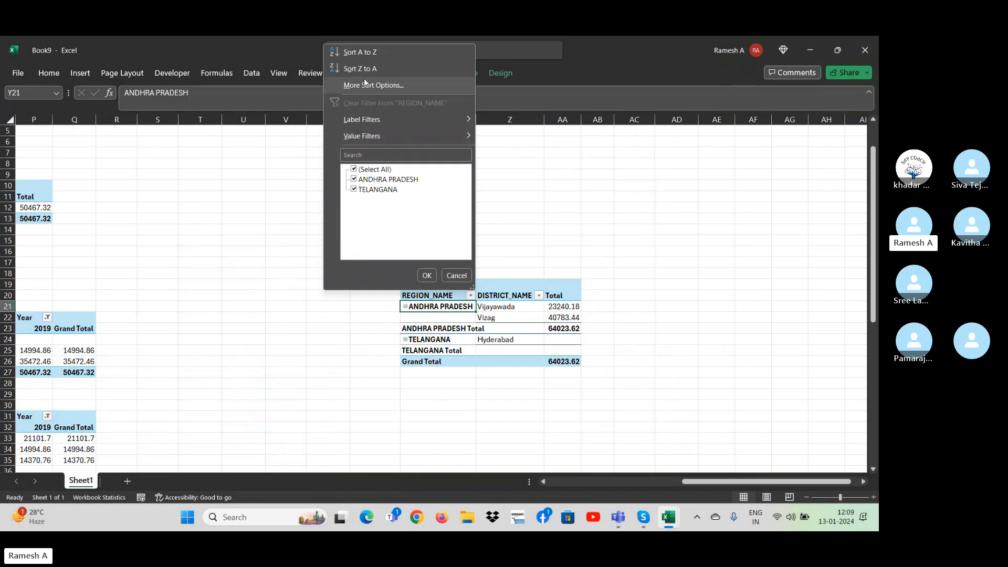
{"action": "left_click", "coordinate": [355, 55]}
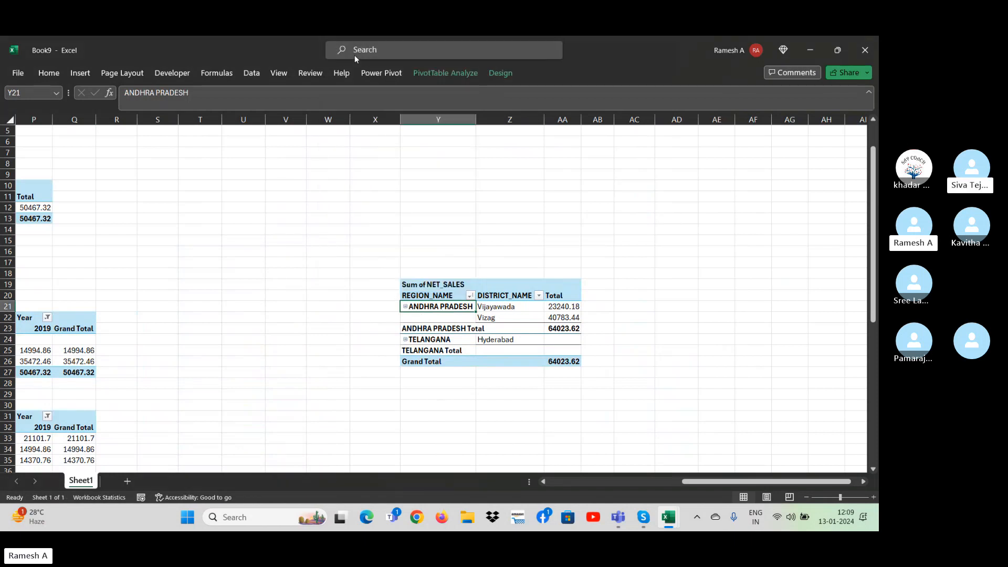
{"action": "left_click", "coordinate": [470, 295]}
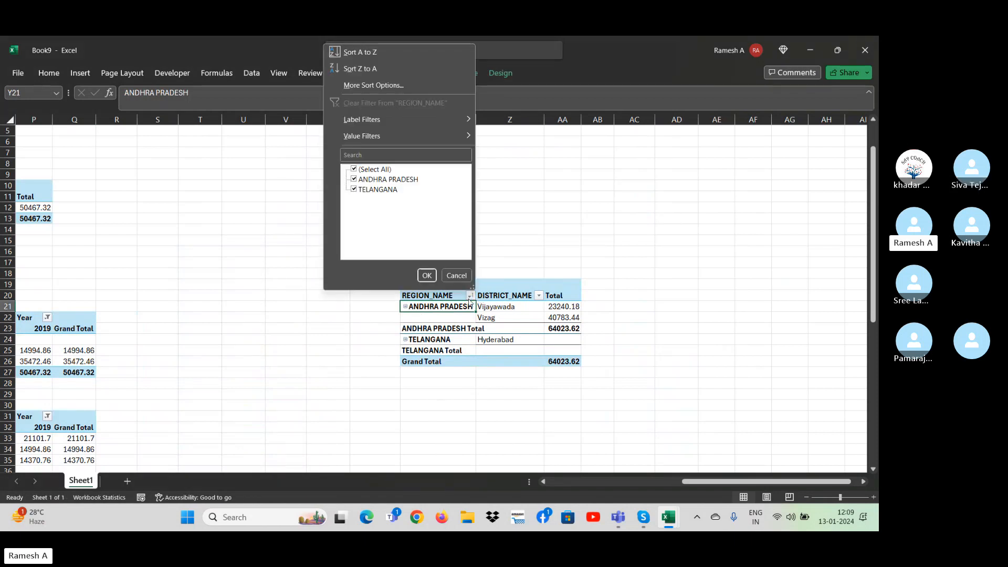
{"action": "left_click", "coordinate": [368, 68]}
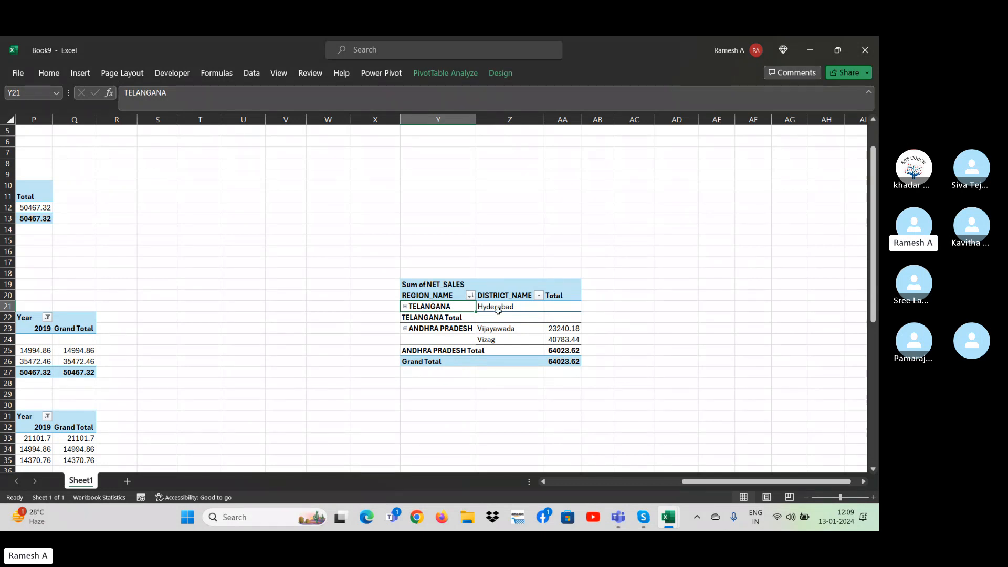
Check the Display and Field List sorting settings in the pivot table's options without changing them.
{"action": "right_click", "coordinate": [439, 307]}
{"action": "left_click", "coordinate": [488, 476]}
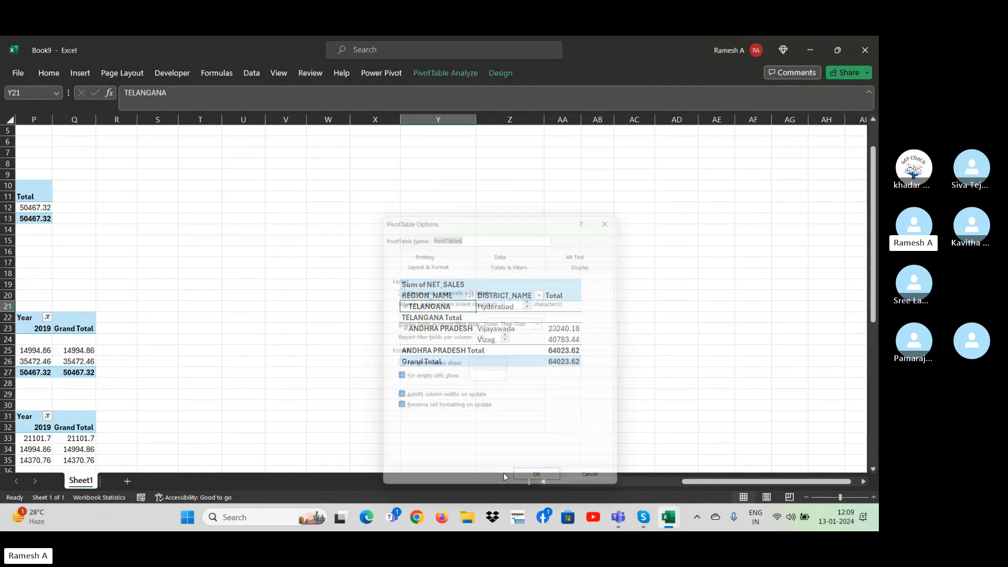
{"action": "left_click", "coordinate": [590, 263]}
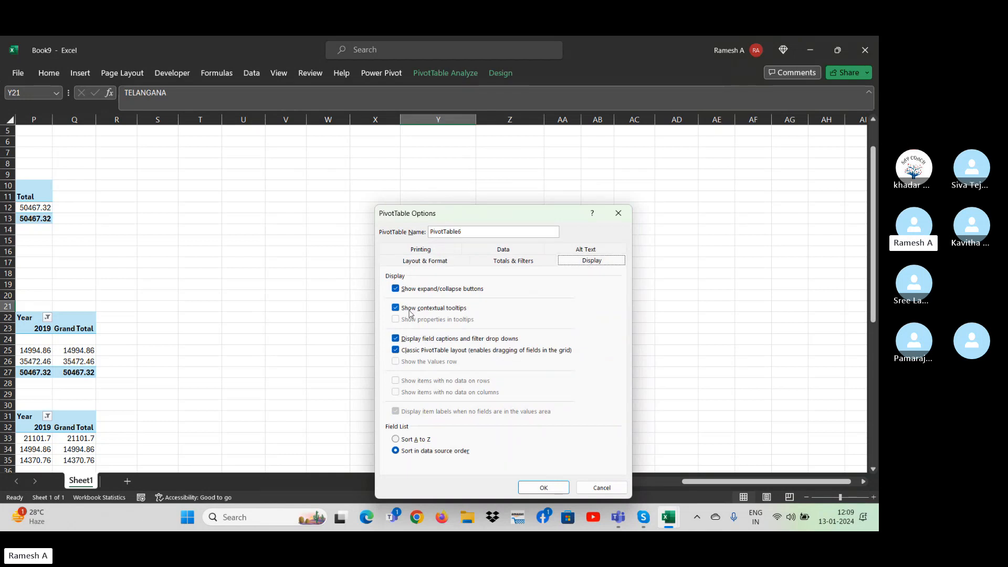
{"action": "left_click", "coordinate": [618, 213]}
Turn off Show contextual tooltips in the display options of the REGION_NAME and DISTRICT_NAME pivot table.
{"action": "mouse_move", "coordinate": [466, 306]}
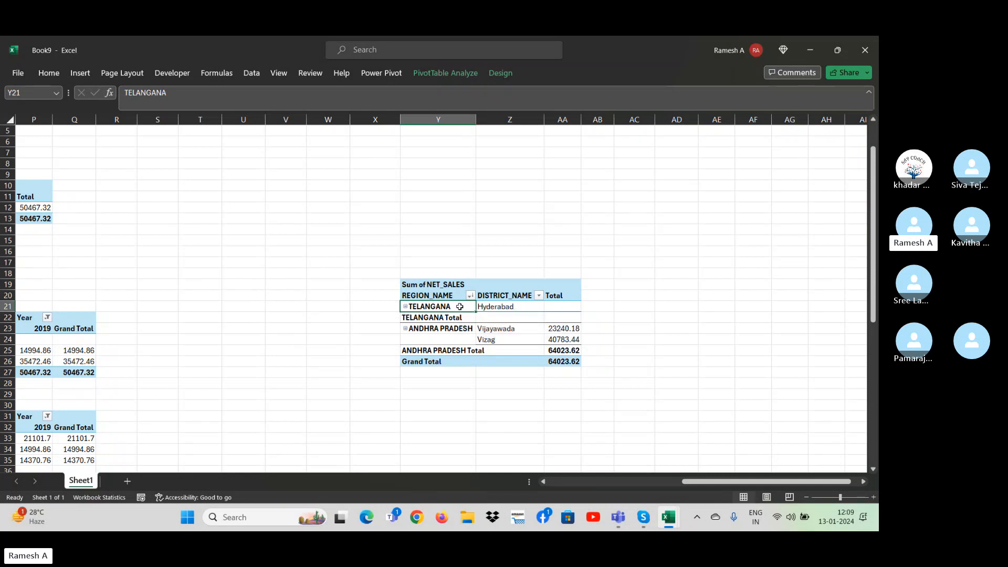
{"action": "right_click", "coordinate": [460, 307]}
{"action": "left_click", "coordinate": [515, 476]}
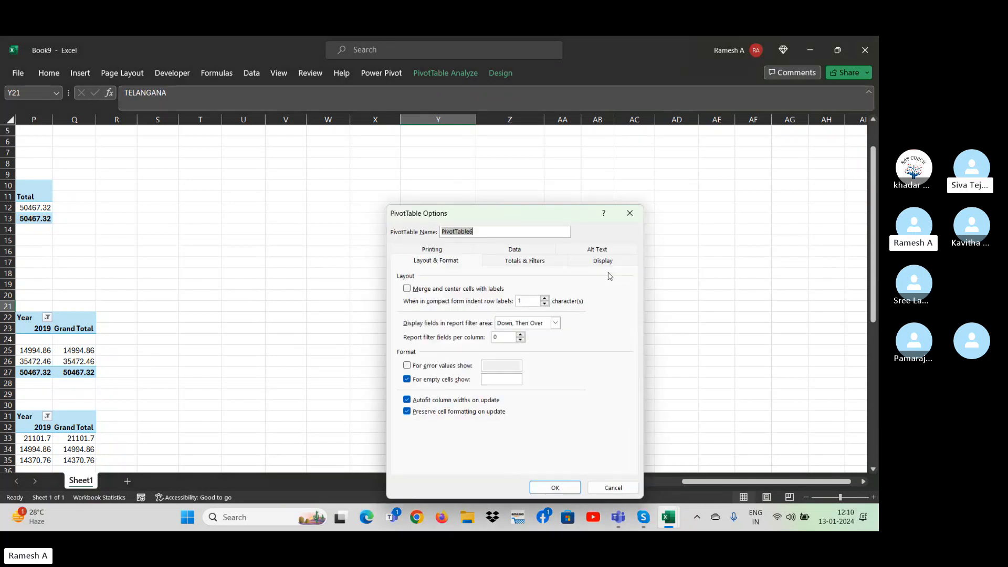
{"action": "left_click", "coordinate": [605, 261]}
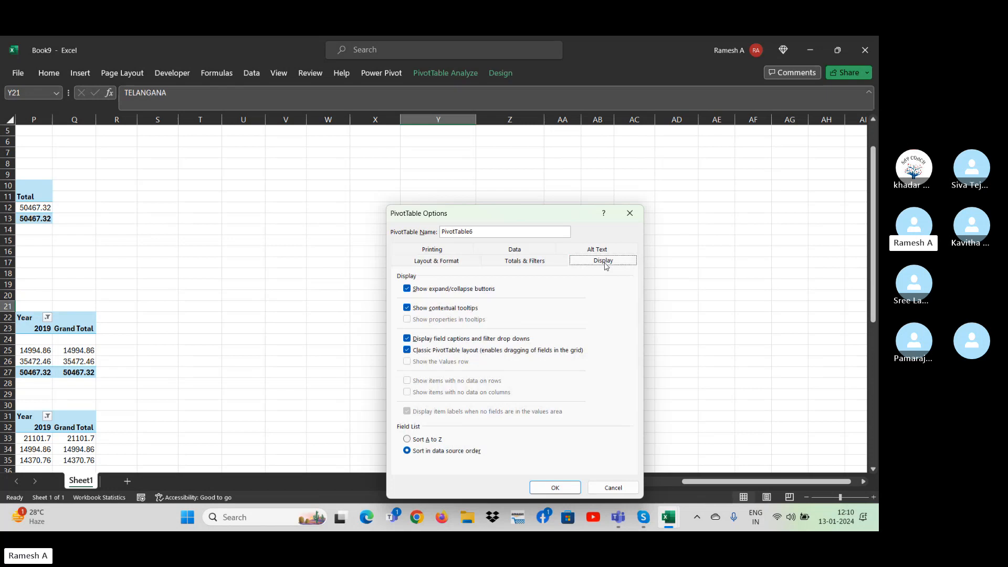
{"action": "left_click", "coordinate": [407, 309]}
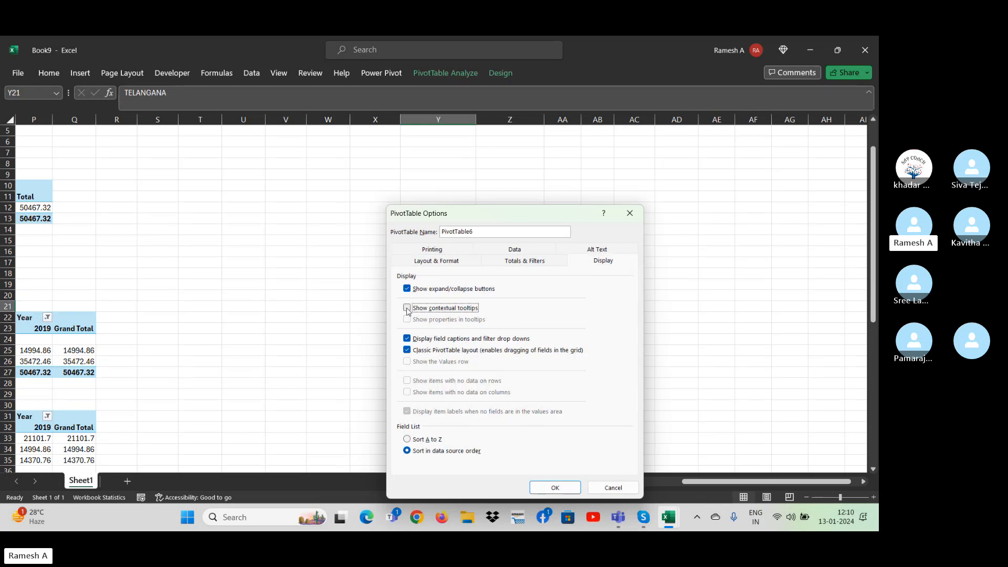
{"action": "left_click", "coordinate": [556, 486]}
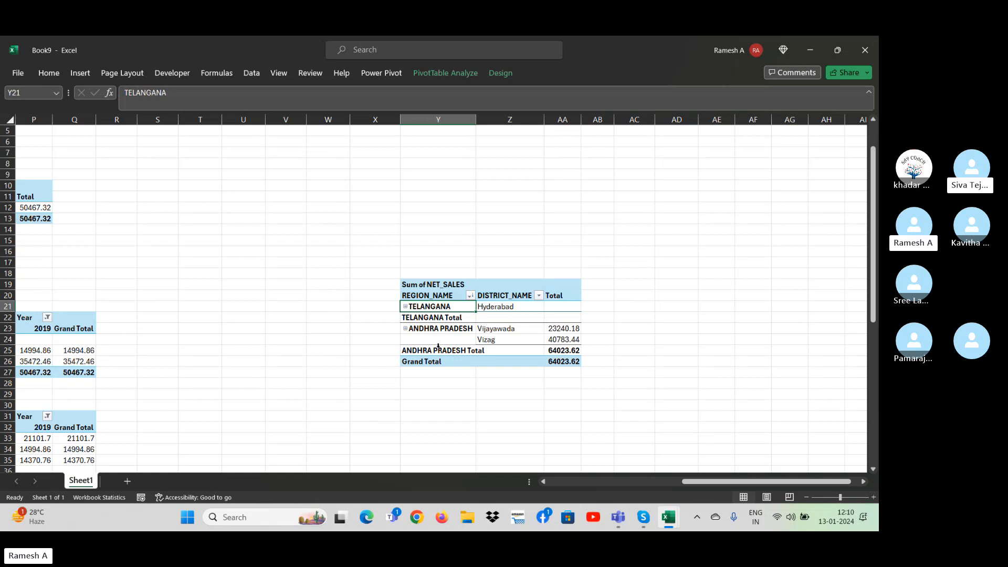
Reopen the pivot table's options to check the contextual tooltips setting, and close them unchanged.
{"action": "right_click", "coordinate": [443, 326]}
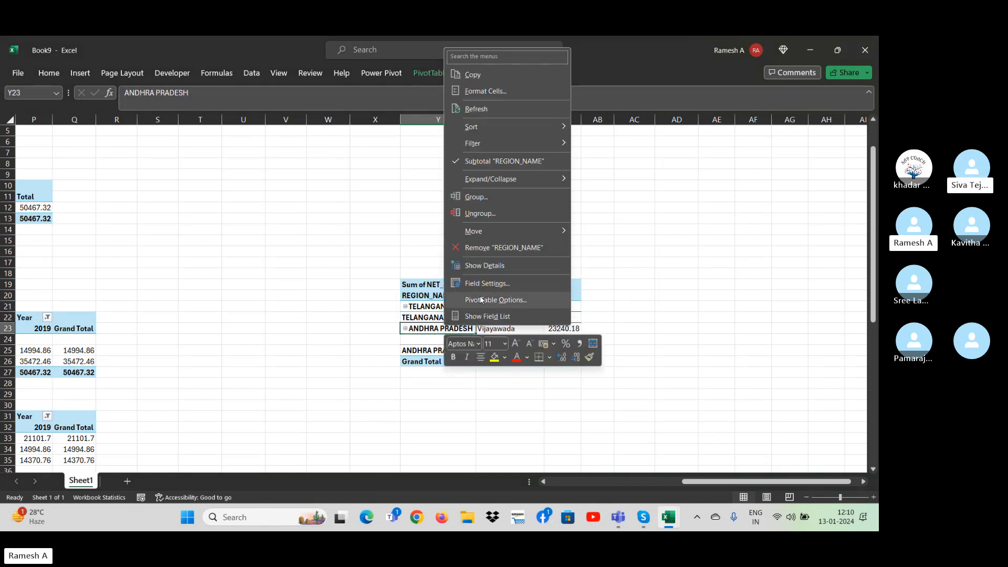
{"action": "left_click", "coordinate": [481, 299]}
{"action": "left_click", "coordinate": [571, 198]}
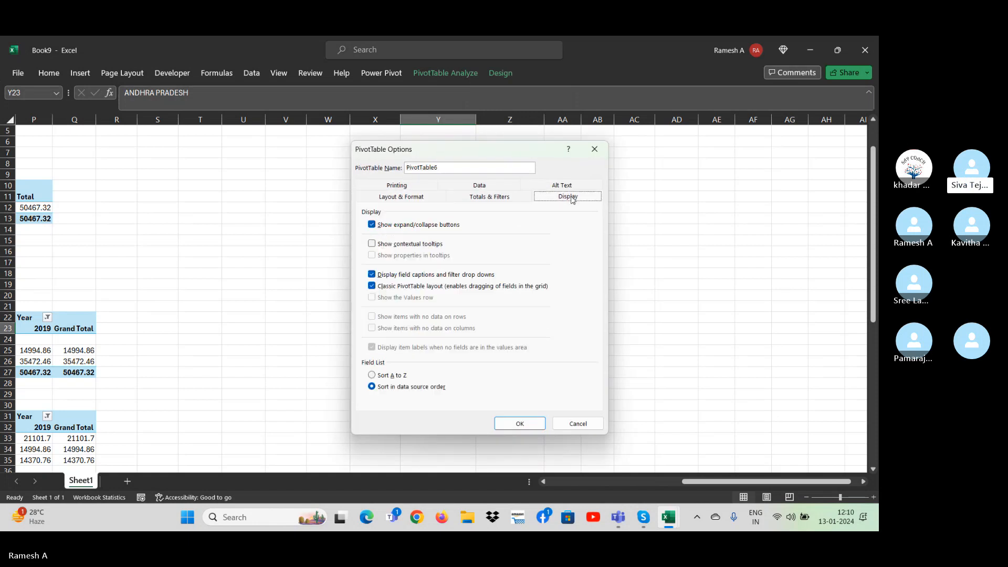
{"action": "left_click", "coordinate": [594, 149]}
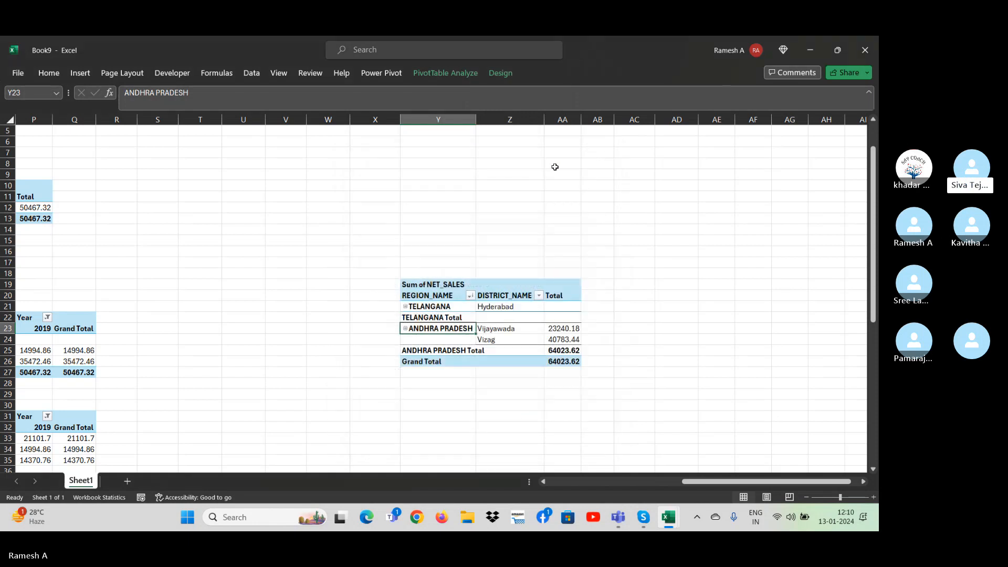
Look through the pivot table's analysis commands and its Display and Printing options, closing the options without changes.
{"action": "double_click", "coordinate": [444, 73]}
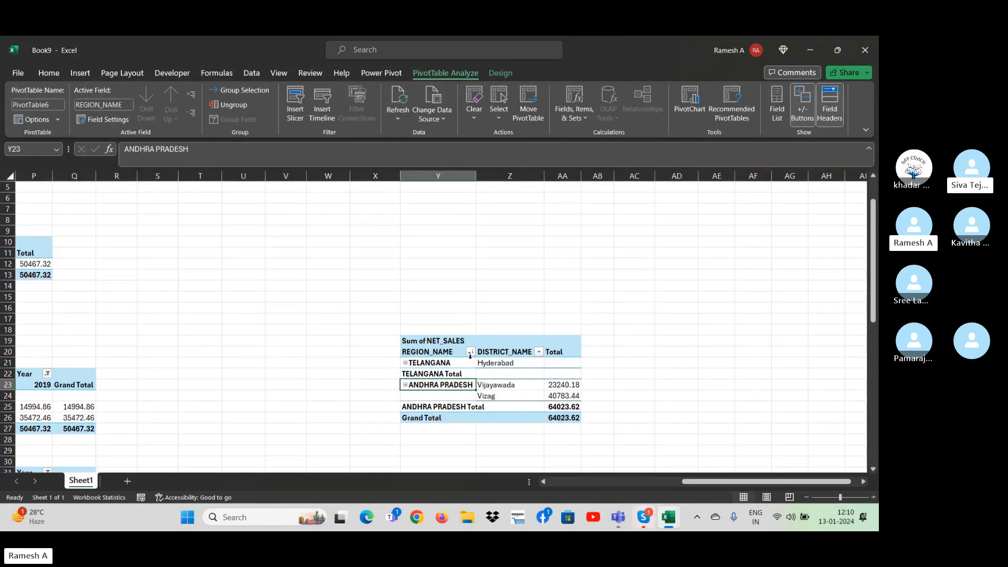
{"action": "right_click", "coordinate": [471, 361]}
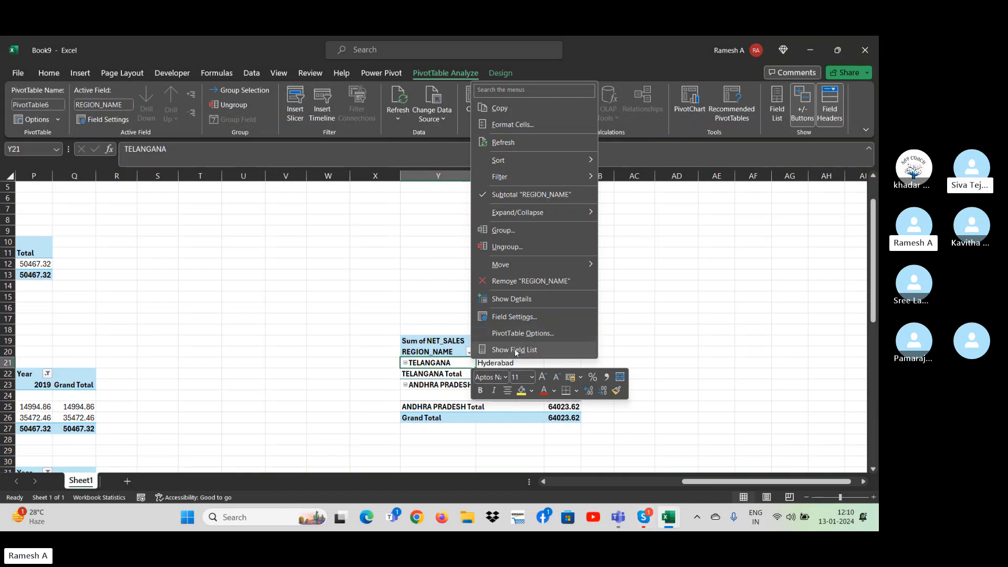
{"action": "left_click", "coordinate": [506, 334]}
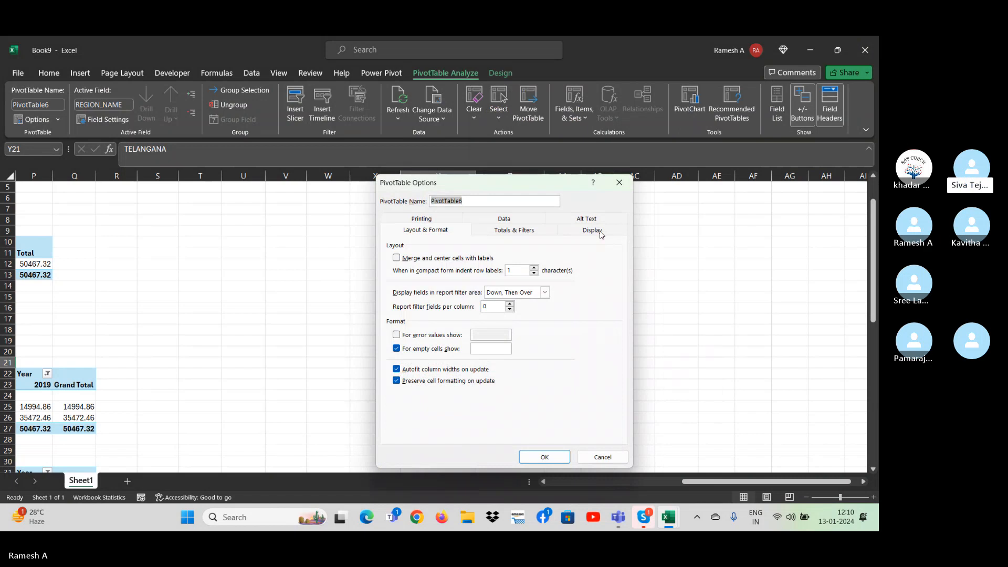
{"action": "left_click", "coordinate": [601, 234]}
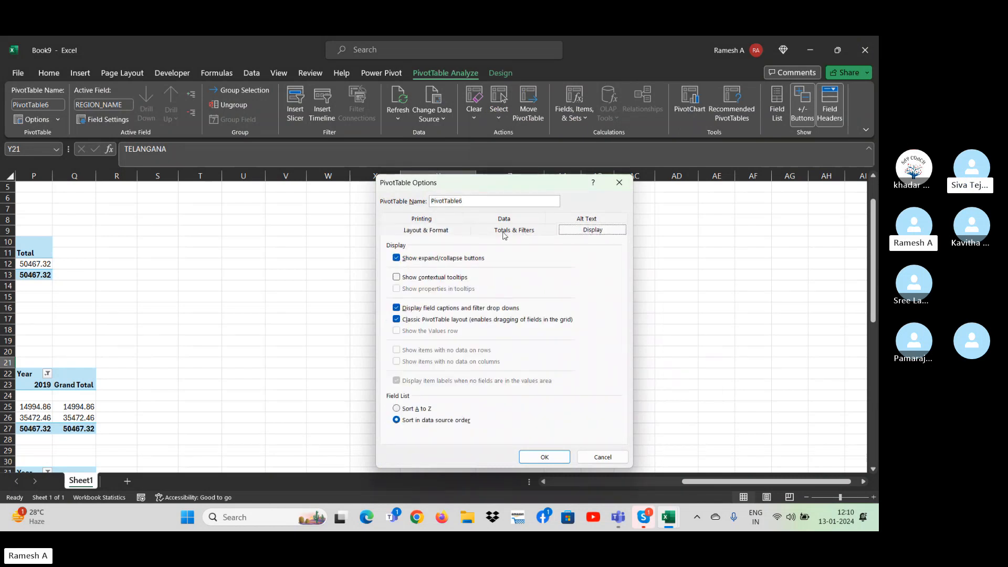
{"action": "left_click", "coordinate": [437, 234]}
{"action": "left_click", "coordinate": [424, 224]}
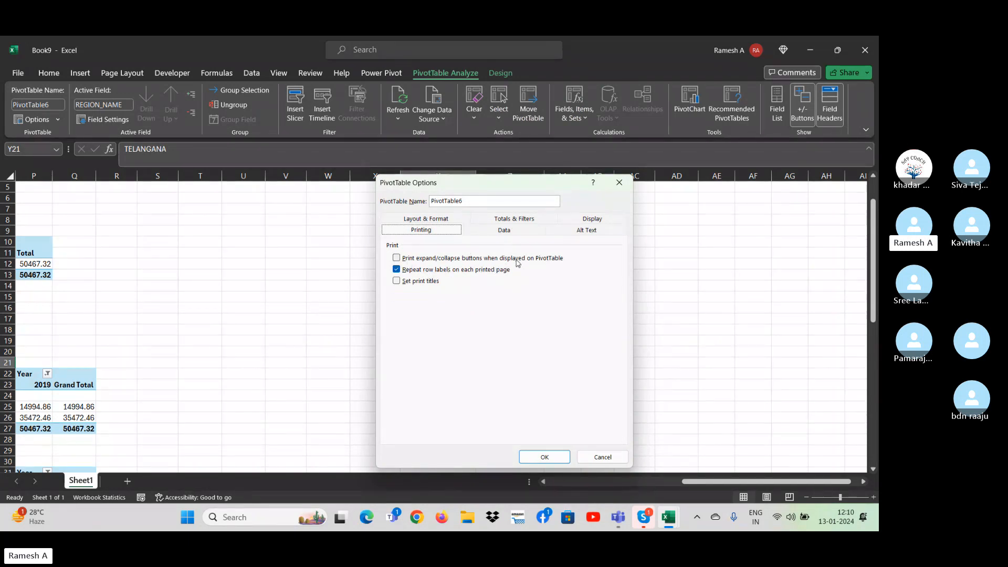
{"action": "left_click", "coordinate": [619, 182]}
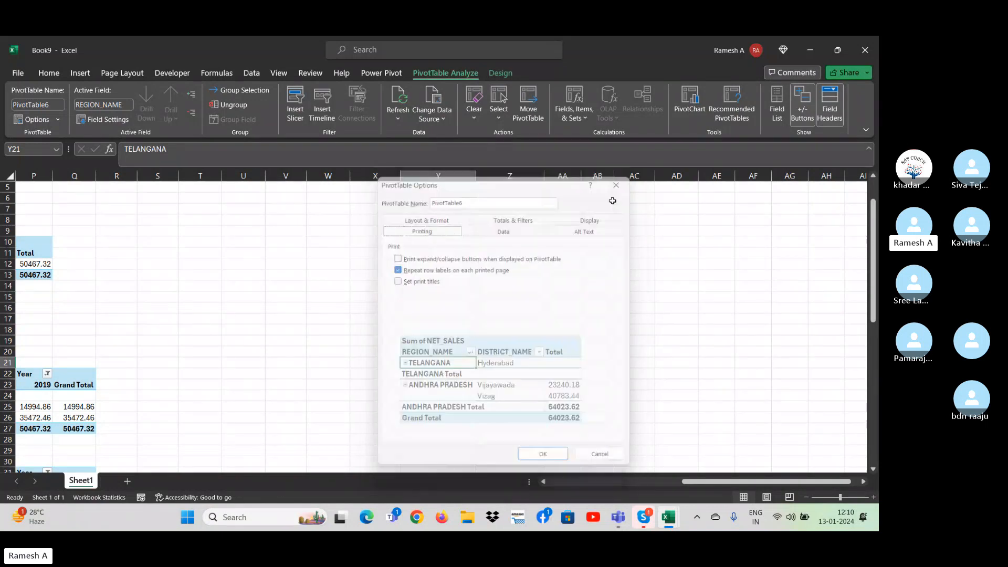
Collapse the TELANGANA region in the pivot table and expand it again.
{"action": "left_click", "coordinate": [405, 363]}
{"action": "left_click", "coordinate": [403, 364]}
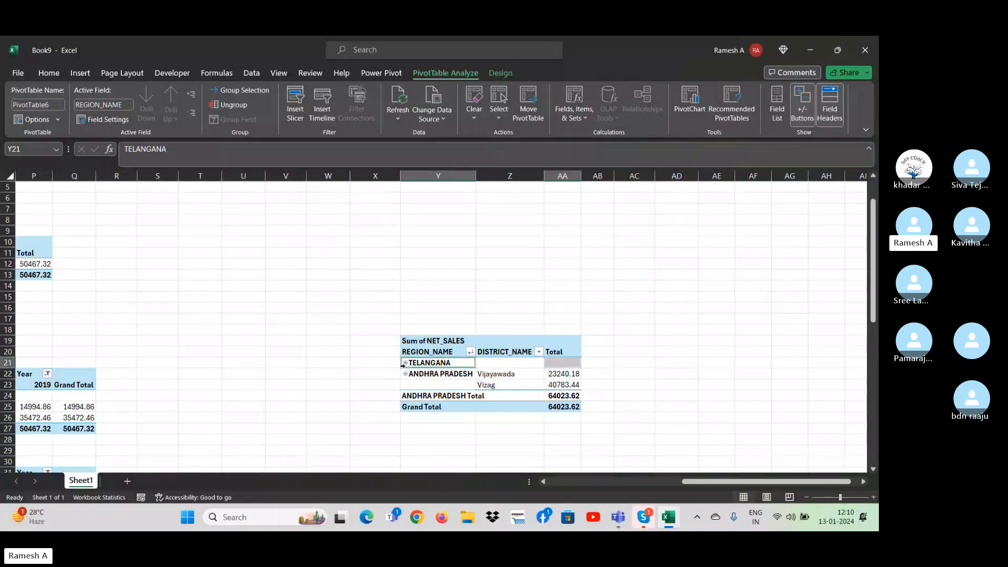
{"action": "left_click", "coordinate": [404, 363]}
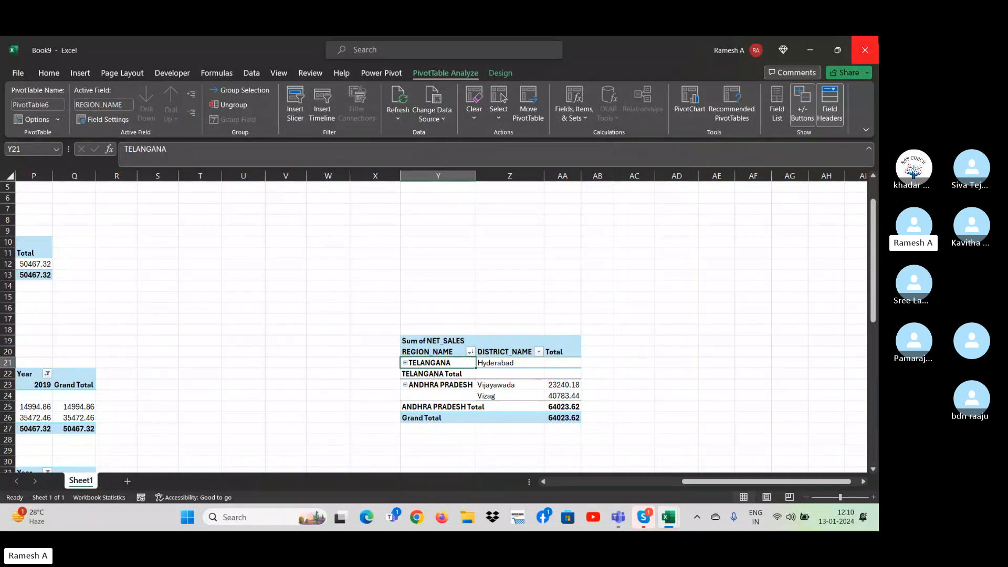
Collapse the ribbon to free up worksheet space.
{"action": "right_click", "coordinate": [862, 108]}
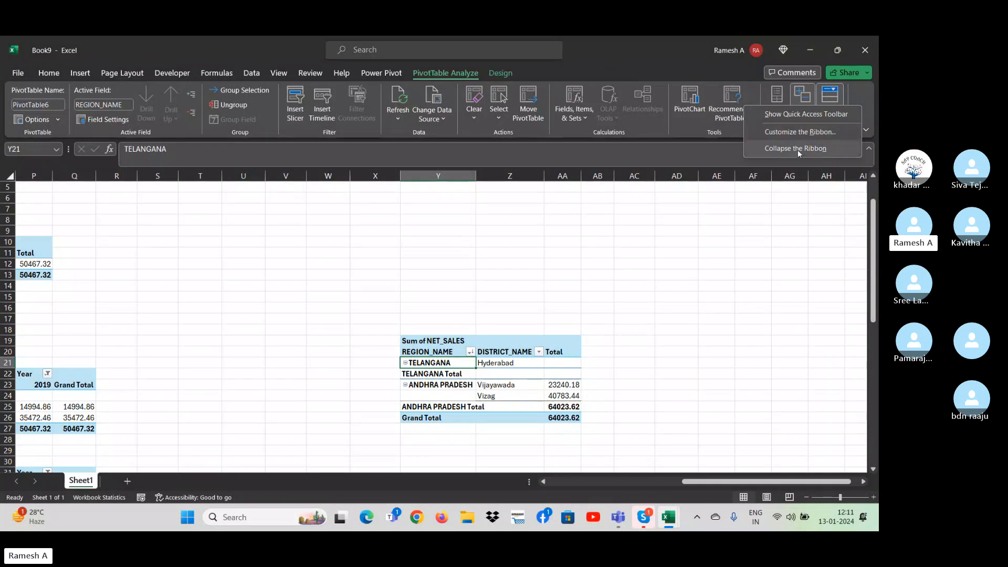
{"action": "left_click", "coordinate": [796, 148]}
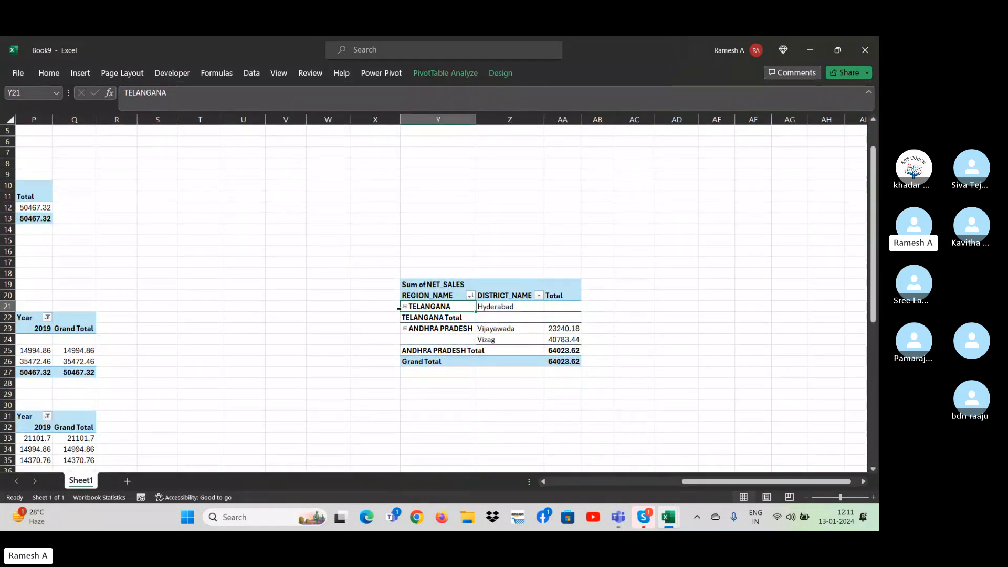
Review the print settings for expand/collapse buttons and row labels in the pivot table's options, leaving them unchanged.
{"action": "right_click", "coordinate": [465, 326]}
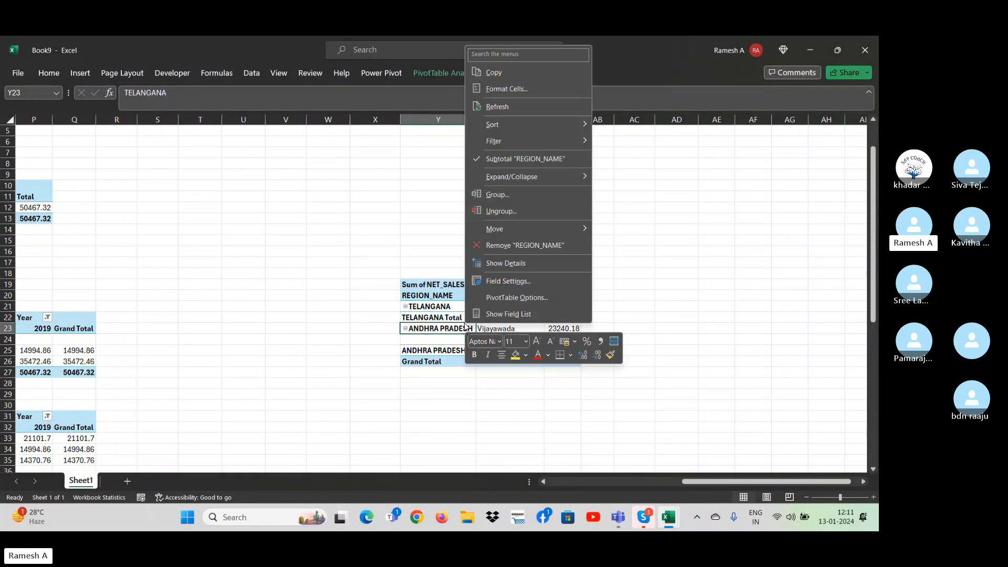
{"action": "left_click", "coordinate": [515, 295]}
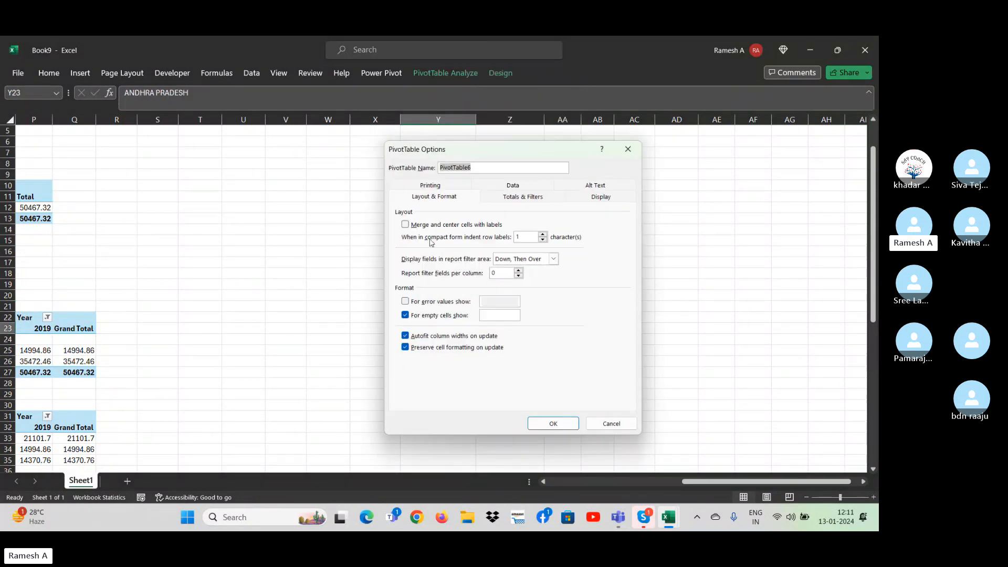
{"action": "left_click", "coordinate": [606, 200]}
{"action": "left_click", "coordinate": [441, 188]}
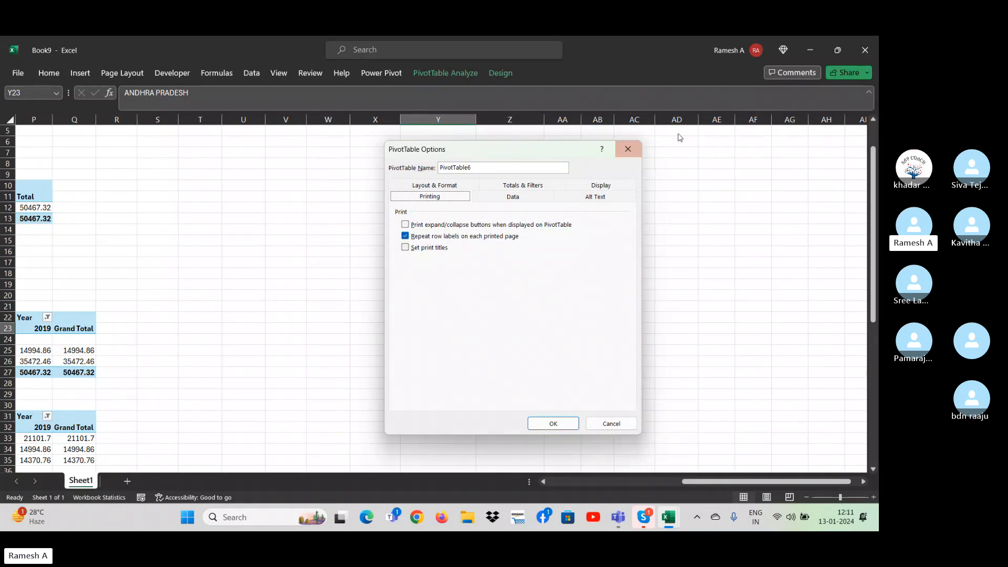
{"action": "left_click", "coordinate": [628, 149]}
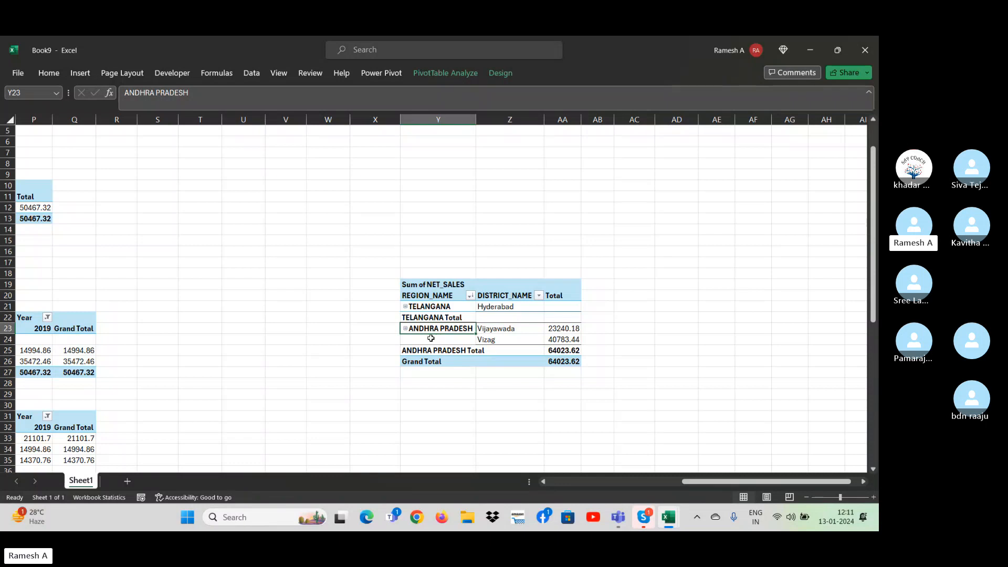
Set the pivot table's report layout to Repeat All Item Labels.
{"action": "left_click", "coordinate": [449, 71]}
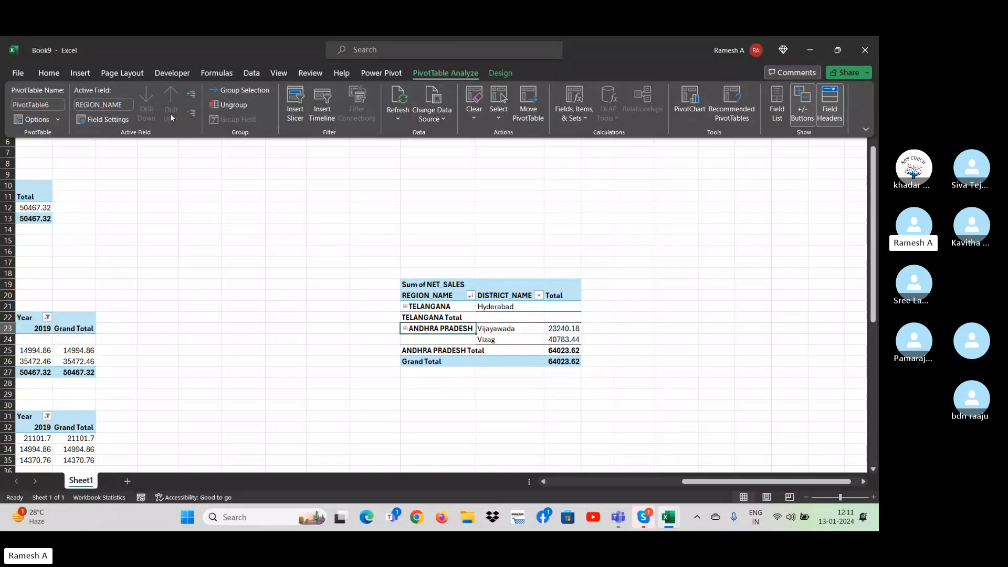
{"action": "left_click", "coordinate": [501, 73]}
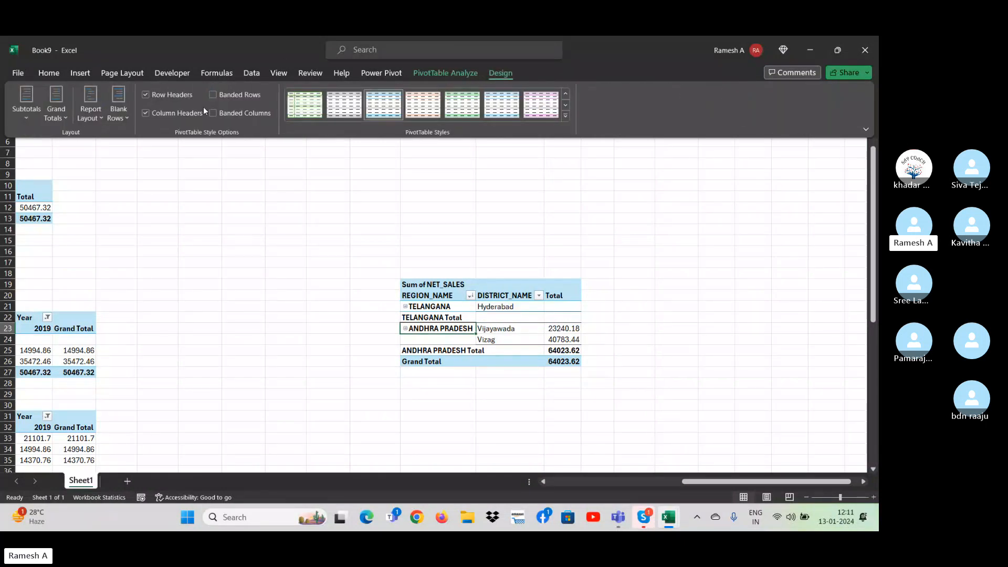
{"action": "left_click", "coordinate": [98, 116]}
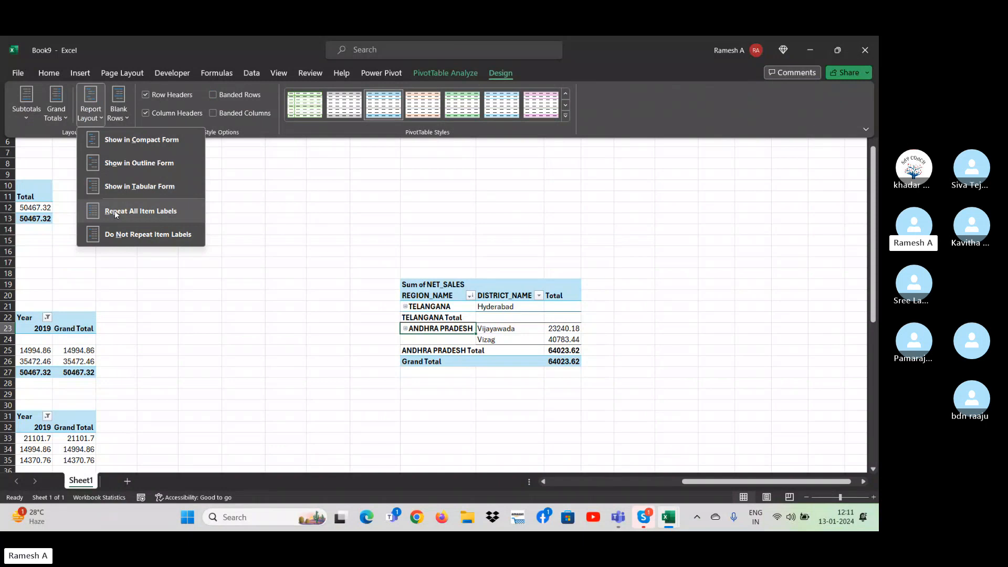
{"action": "left_click", "coordinate": [114, 210]}
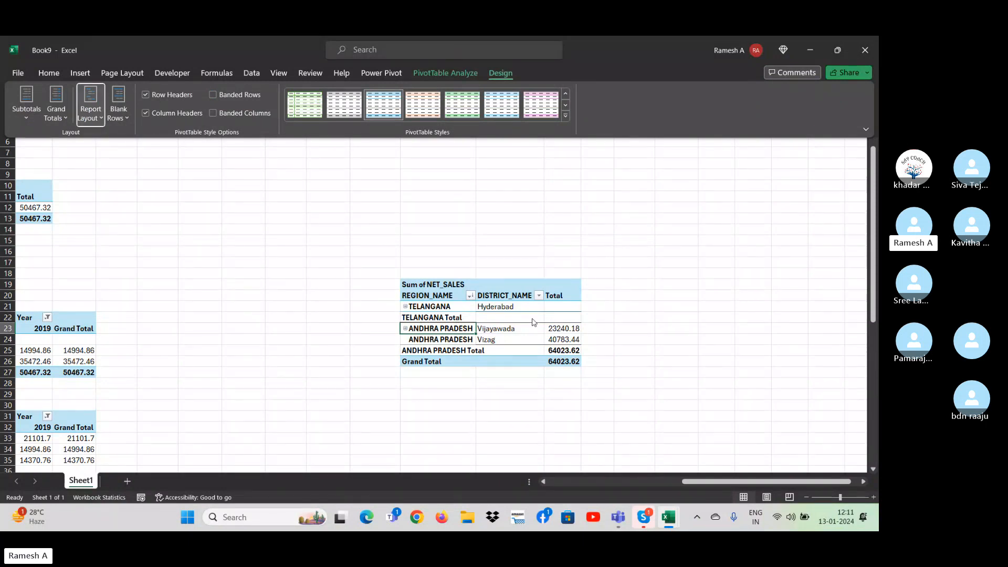
Review the printing and data settings in the region and district pivot table's options, closing them without changes.
{"action": "left_click", "coordinate": [507, 322]}
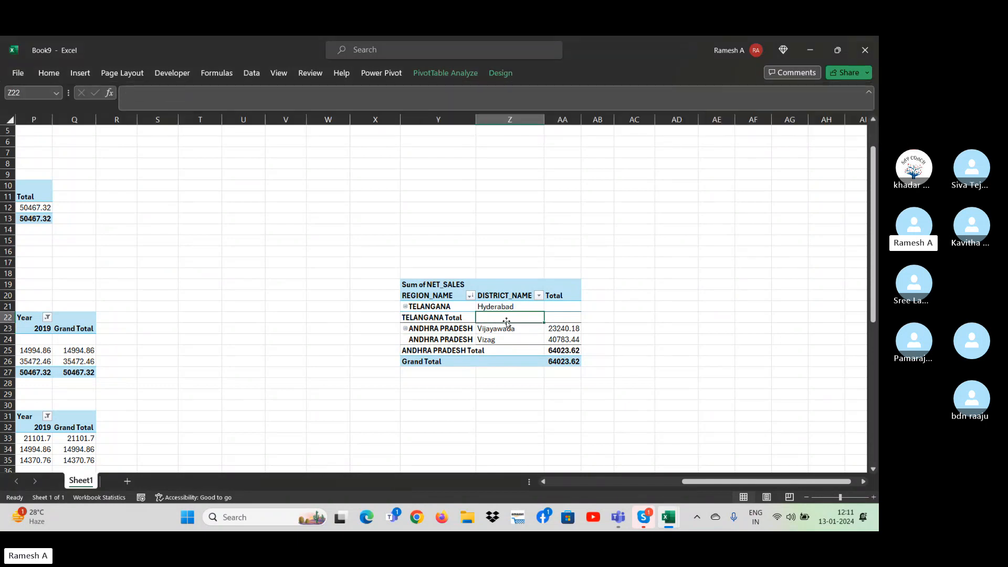
{"action": "right_click", "coordinate": [507, 318]}
{"action": "left_click", "coordinate": [561, 289]}
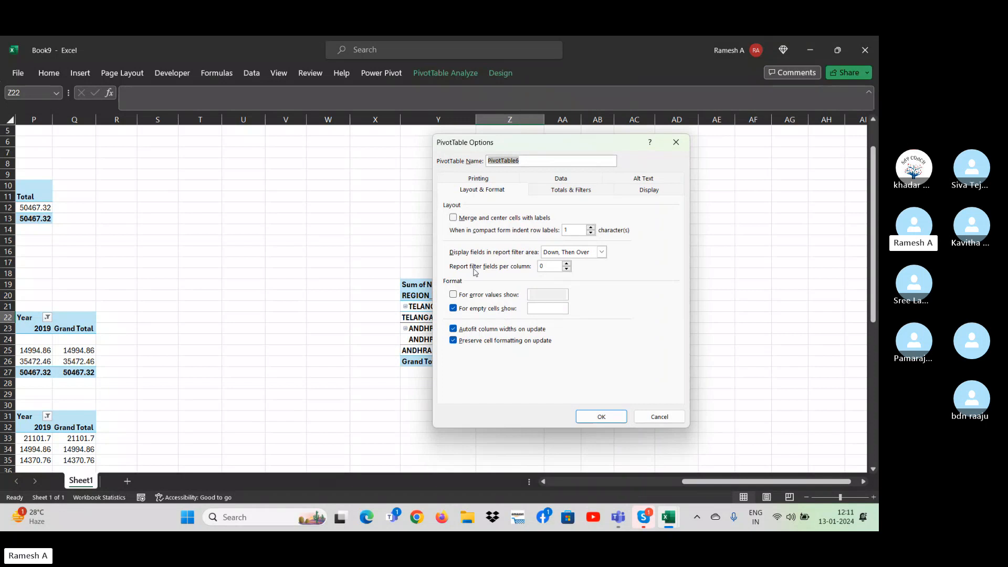
{"action": "left_click", "coordinate": [505, 179]}
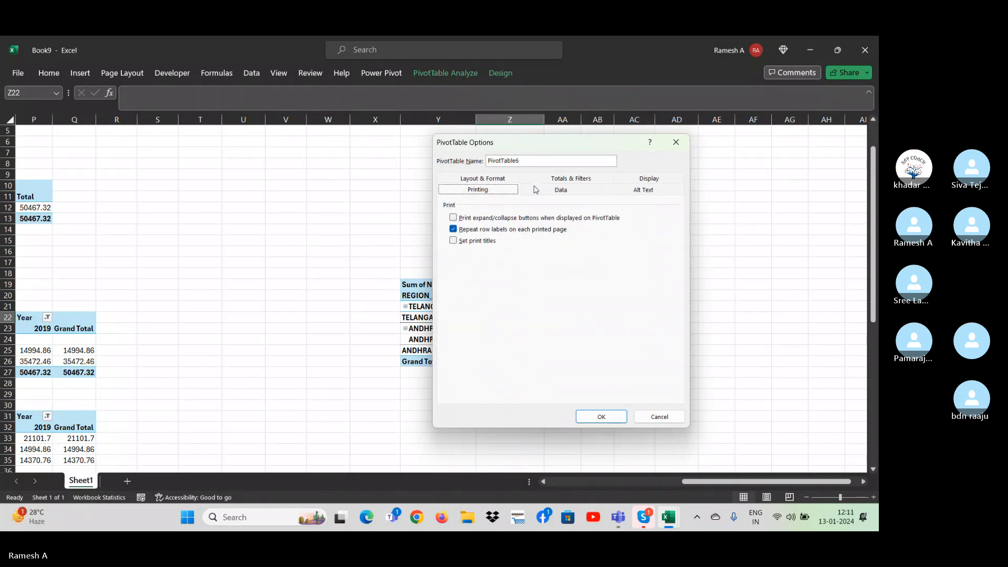
{"action": "left_click", "coordinate": [487, 180]}
{"action": "left_click", "coordinate": [482, 179]}
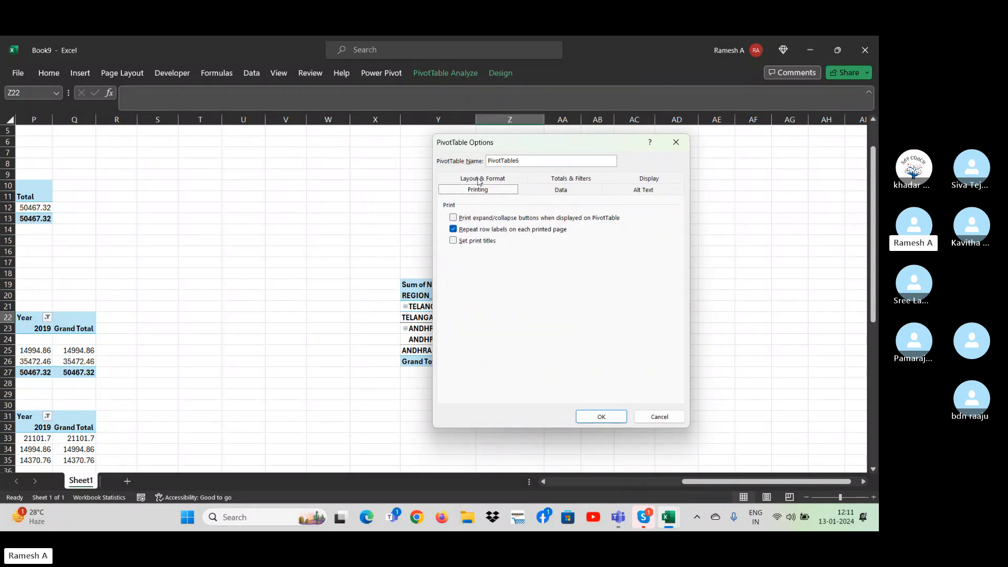
{"action": "left_click", "coordinate": [563, 189]}
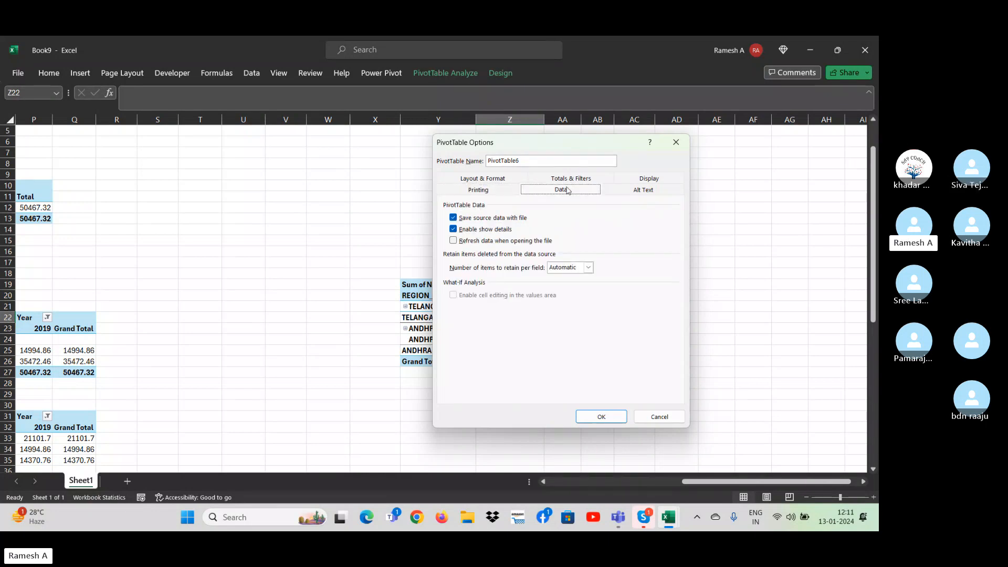
{"action": "left_click", "coordinate": [481, 192]}
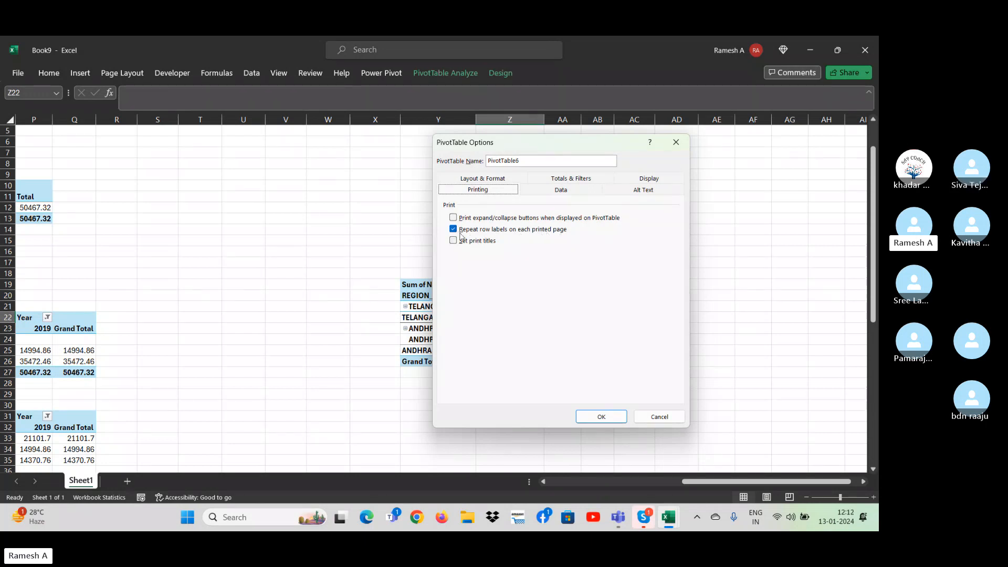
{"action": "left_click", "coordinate": [665, 421]}
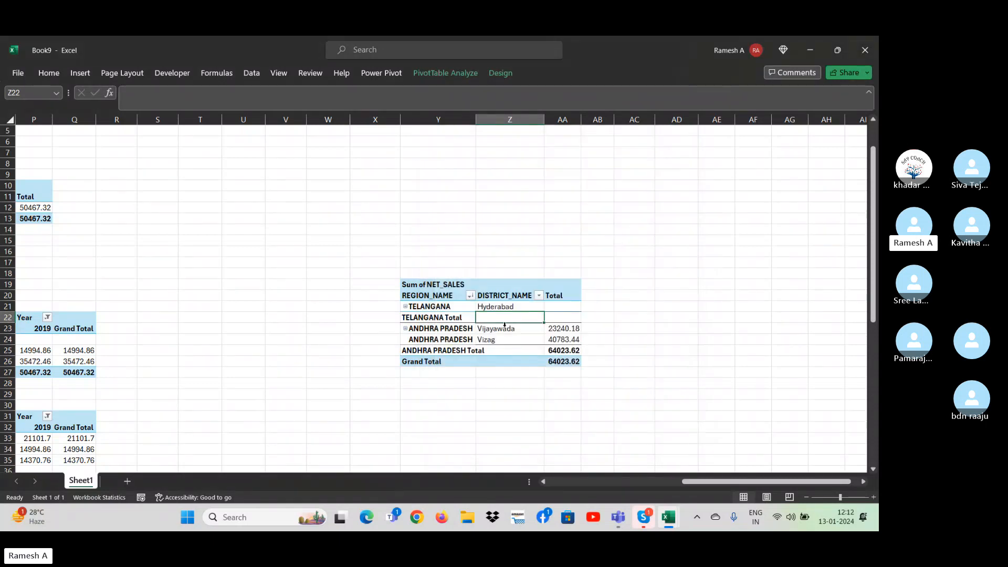
{"action": "double_click", "coordinate": [496, 319]}
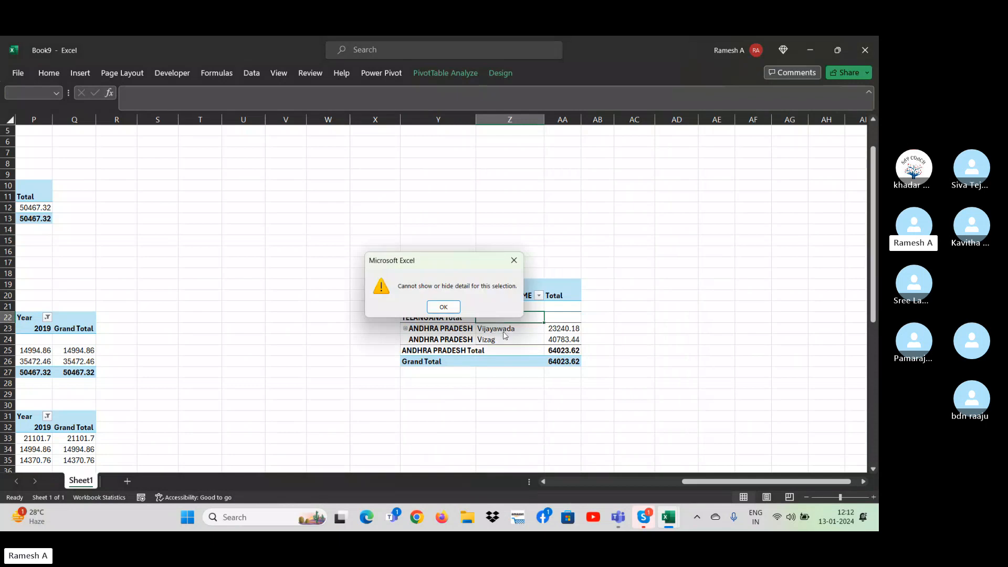
{"action": "left_click", "coordinate": [513, 260]}
Undo the Repeat All Item Labels layout in the region and district pivot table.
{"action": "left_click", "coordinate": [435, 338]}
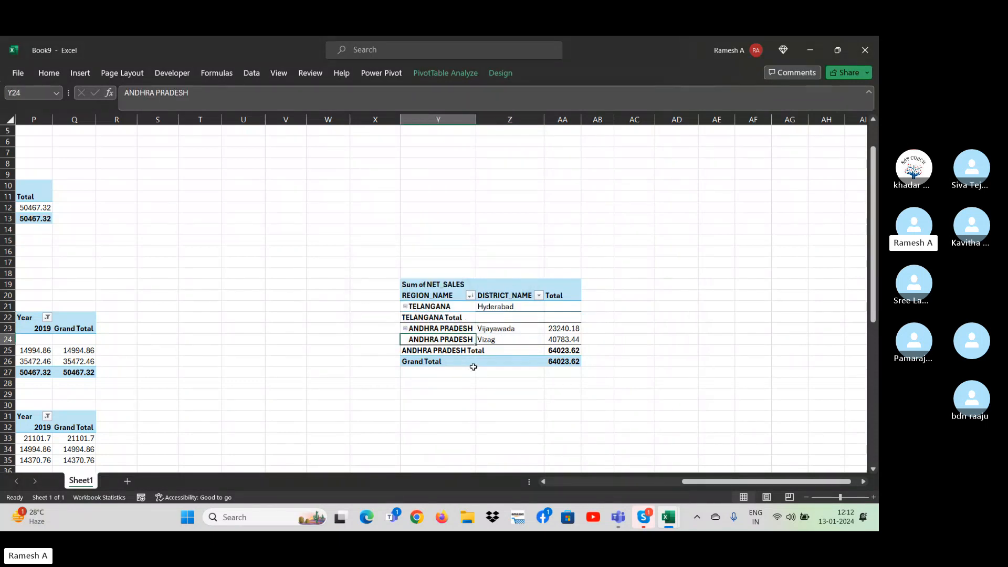
{"action": "key", "text": "Up"}
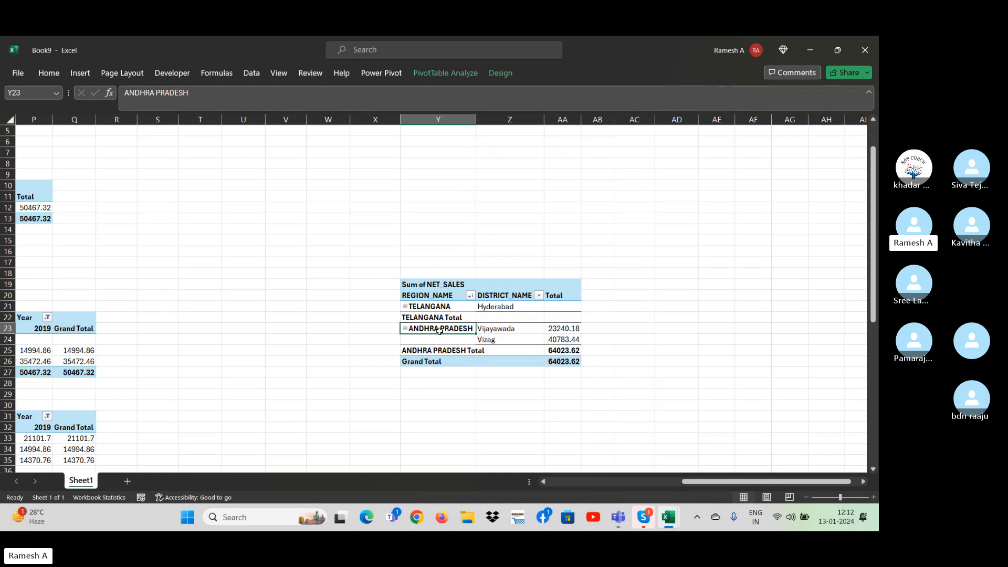
{"action": "left_click", "coordinate": [426, 341]}
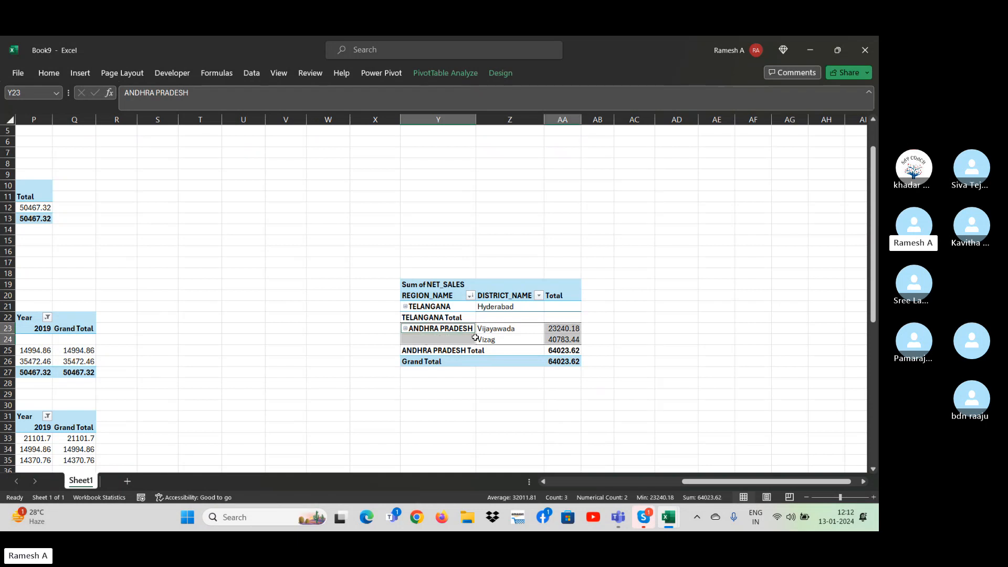
{"action": "left_click", "coordinate": [573, 251]}
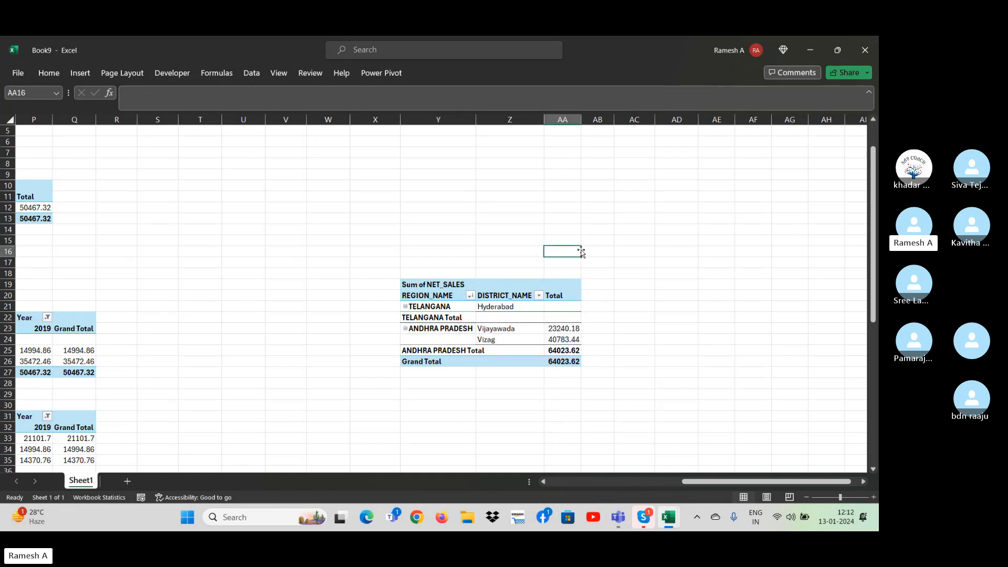
Enable merging and centering of cells with labels in the region and district pivot table's options.
{"action": "right_click", "coordinate": [486, 339]}
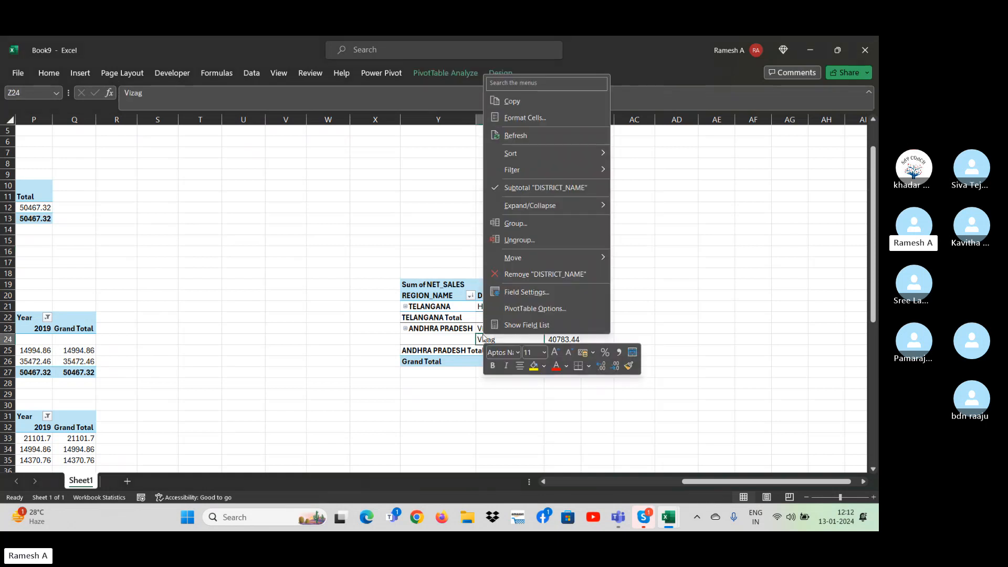
{"action": "left_click", "coordinate": [512, 313]}
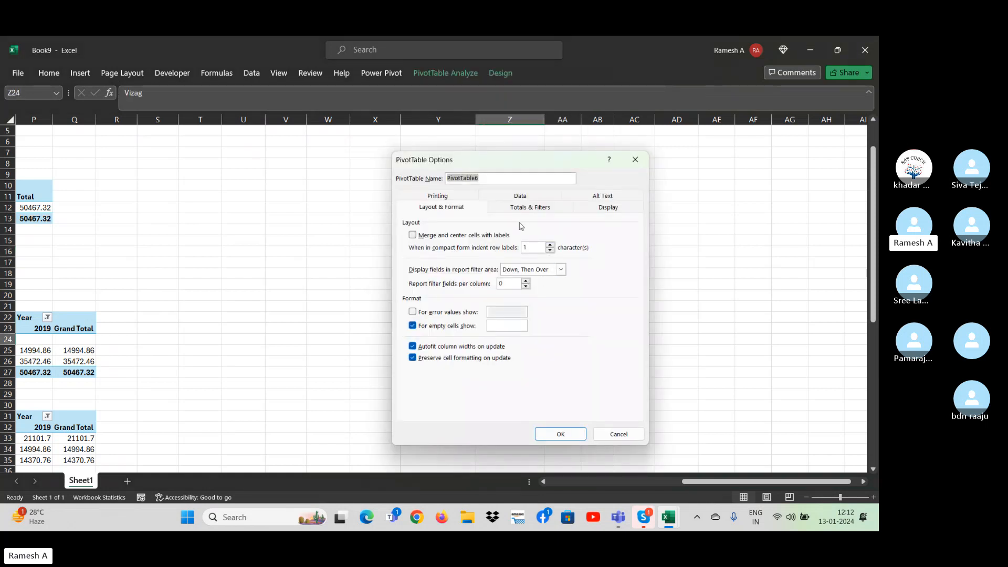
{"action": "left_click_drag", "start_coordinate": [481, 163], "coordinate": [656, 171]}
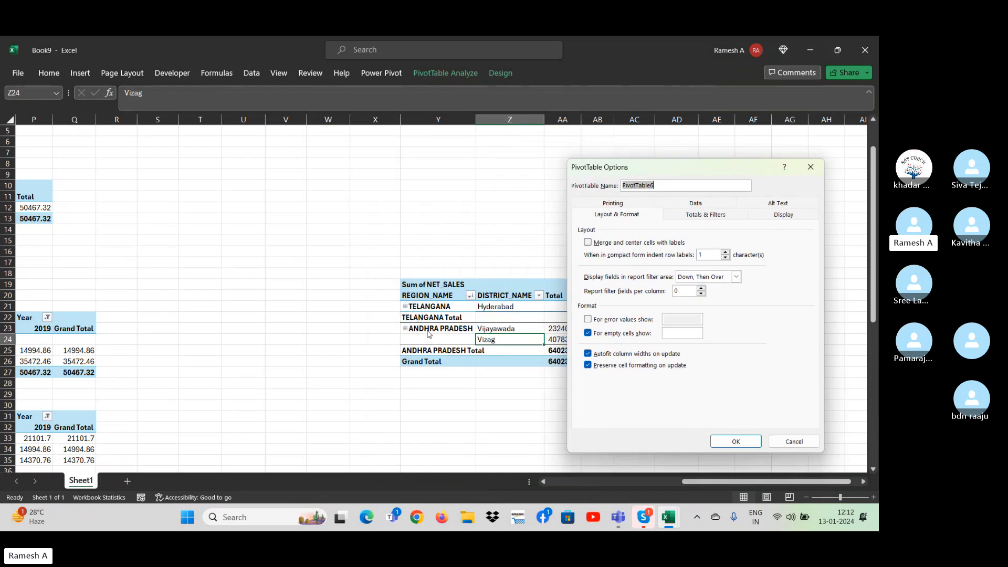
{"action": "left_click", "coordinate": [587, 243]}
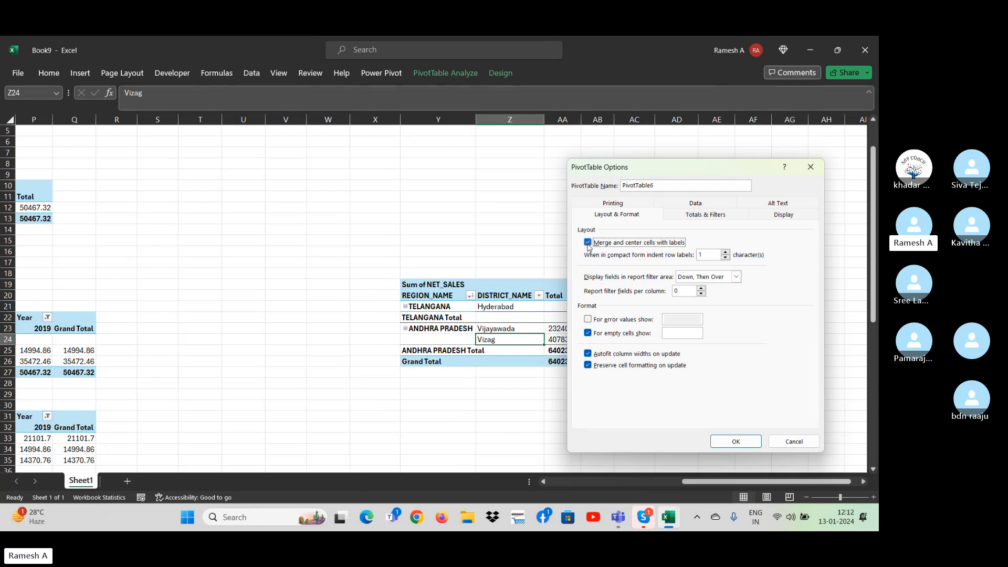
{"action": "left_click", "coordinate": [721, 441]}
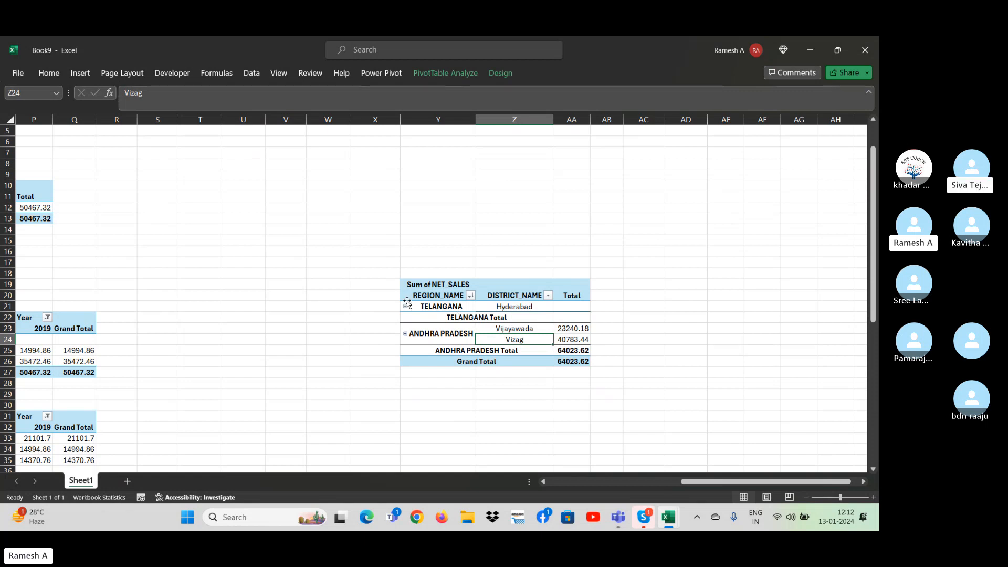
{"action": "left_click", "coordinate": [369, 290]}
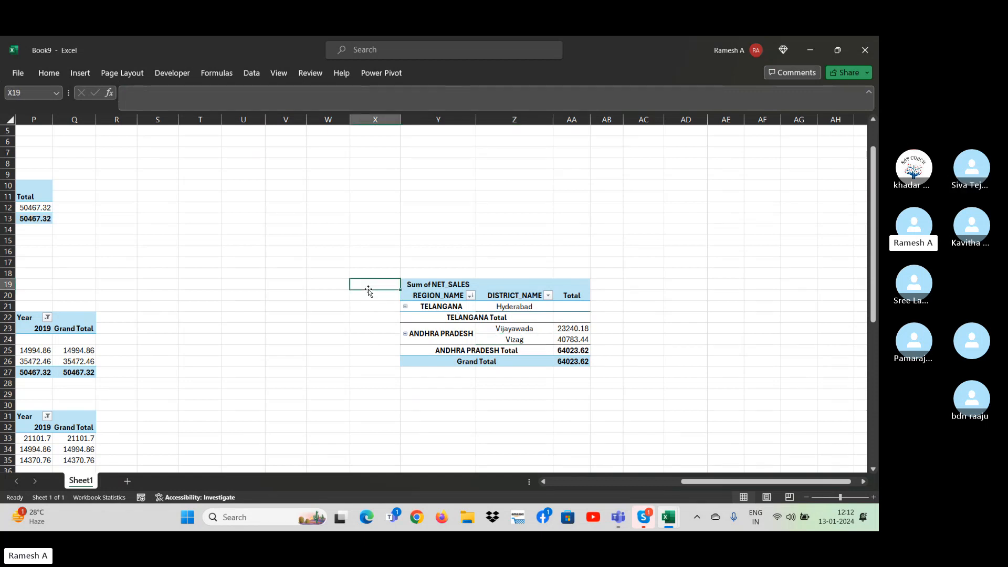
Insert a Year slicer for the yearly NET_SALES pivot table and move it to the empty area beside the pivot tables.
{"action": "key", "text": "Left"}
{"action": "key", "text": "Left"}
{"action": "key", "text": "Left"}
{"action": "key", "text": "Left"}
{"action": "key", "text": "Left"}
{"action": "key", "text": "Left"}
{"action": "key", "text": "Left"}
{"action": "key", "text": "Left"}
{"action": "key", "text": "Left"}
{"action": "key", "text": "Left"}
{"action": "key", "text": "Left"}
{"action": "key", "text": "Left"}
{"action": "key", "text": "Left"}
{"action": "key", "text": "Left"}
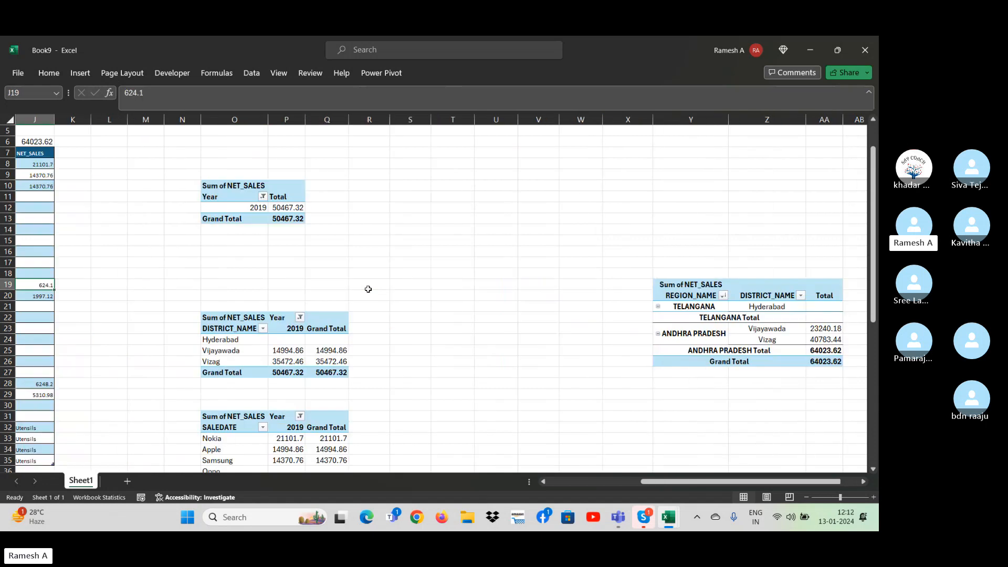
{"action": "key", "text": "Left"}
{"action": "key", "text": "Left"}
{"action": "key", "text": "Down"}
{"action": "key", "text": "Down"}
{"action": "key", "text": "Down"}
{"action": "key", "text": "Down"}
{"action": "key", "text": "Down"}
{"action": "key", "text": "Down"}
{"action": "key", "text": "Down"}
{"action": "key", "text": "Down"}
{"action": "key", "text": "Down"}
{"action": "key", "text": "Down"}
{"action": "key", "text": "Down"}
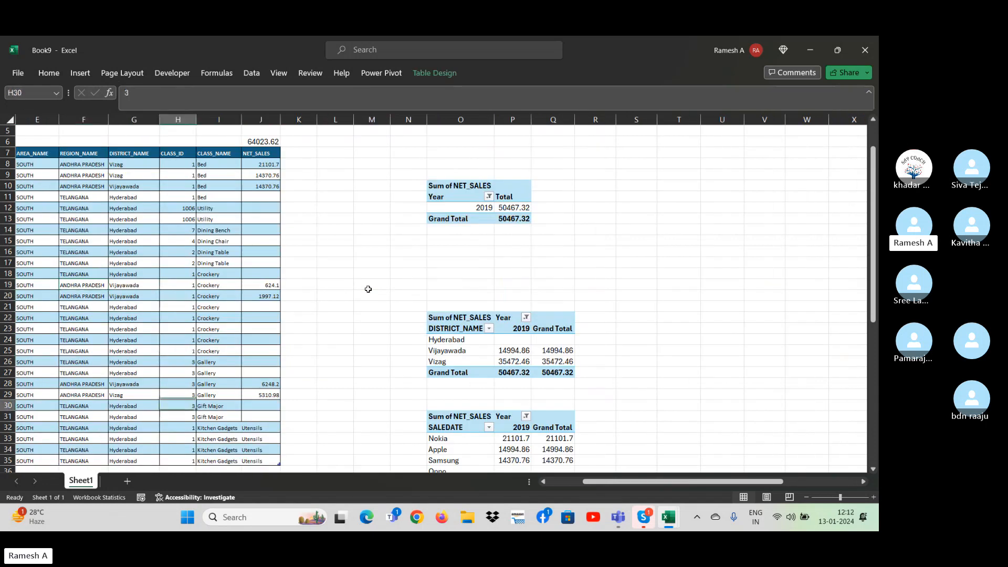
{"action": "right_click", "coordinate": [453, 210]}
{"action": "left_click", "coordinate": [439, 72]}
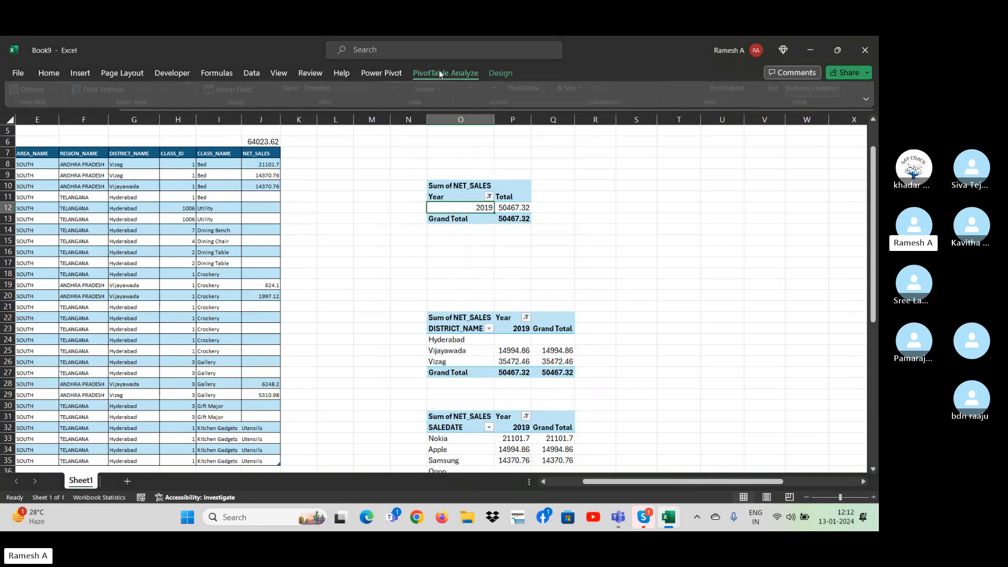
{"action": "left_click", "coordinate": [294, 112]}
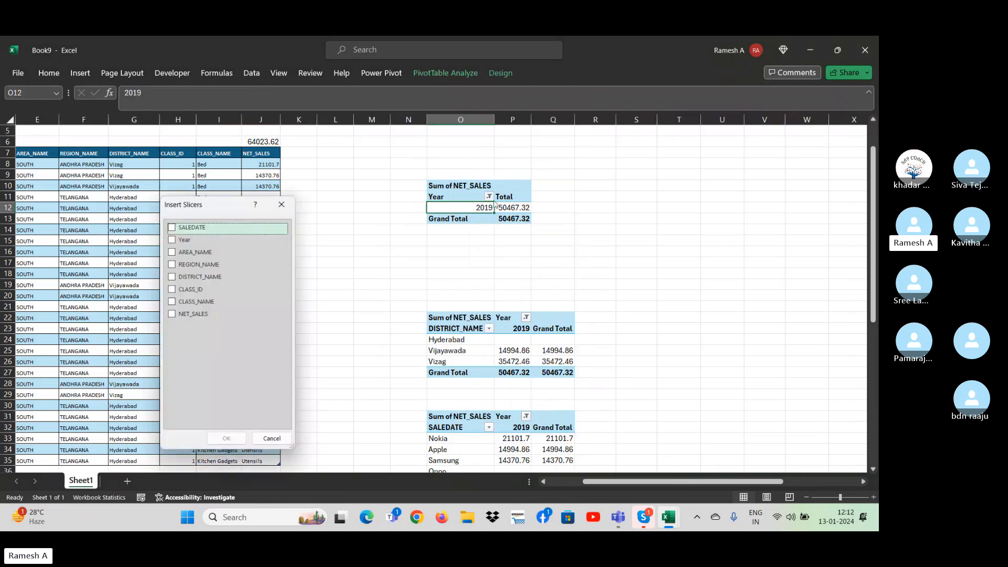
{"action": "left_click", "coordinate": [178, 239]}
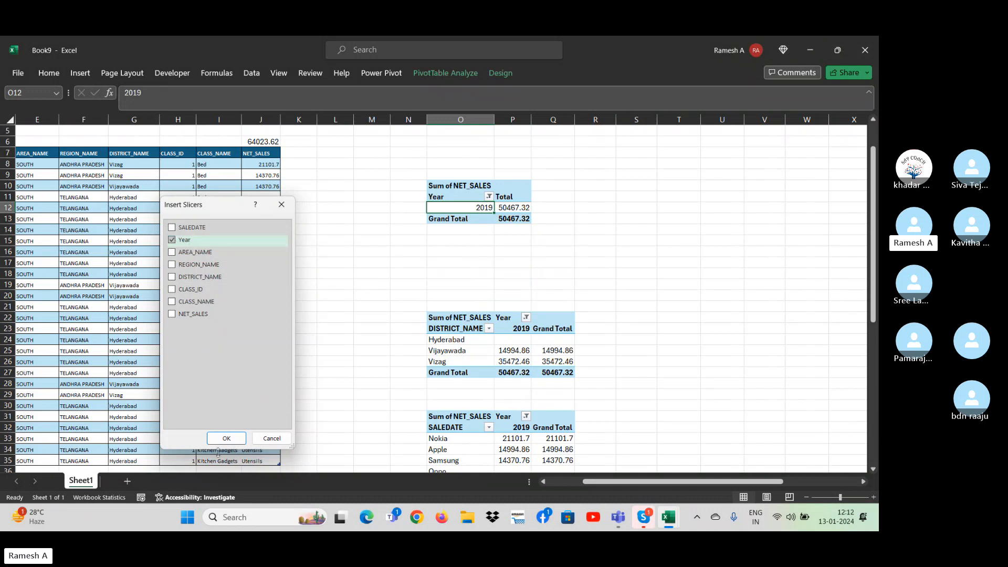
{"action": "left_click", "coordinate": [226, 439]}
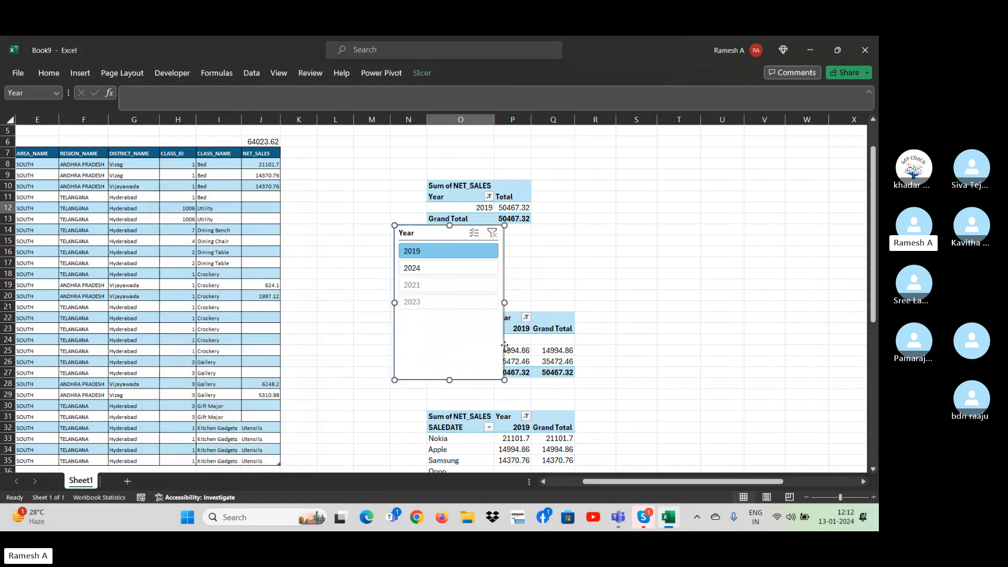
{"action": "left_click_drag", "start_coordinate": [454, 234], "coordinate": [729, 221]}
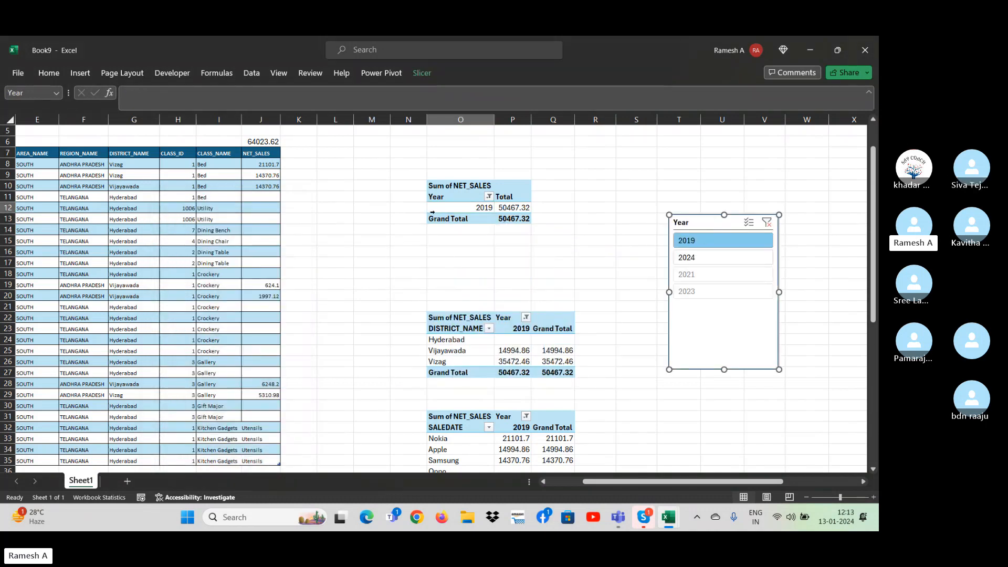
Connect the Year slicer to PivotTable4 and PivotTable5 as well, through its report connections.
{"action": "right_click", "coordinate": [708, 313]}
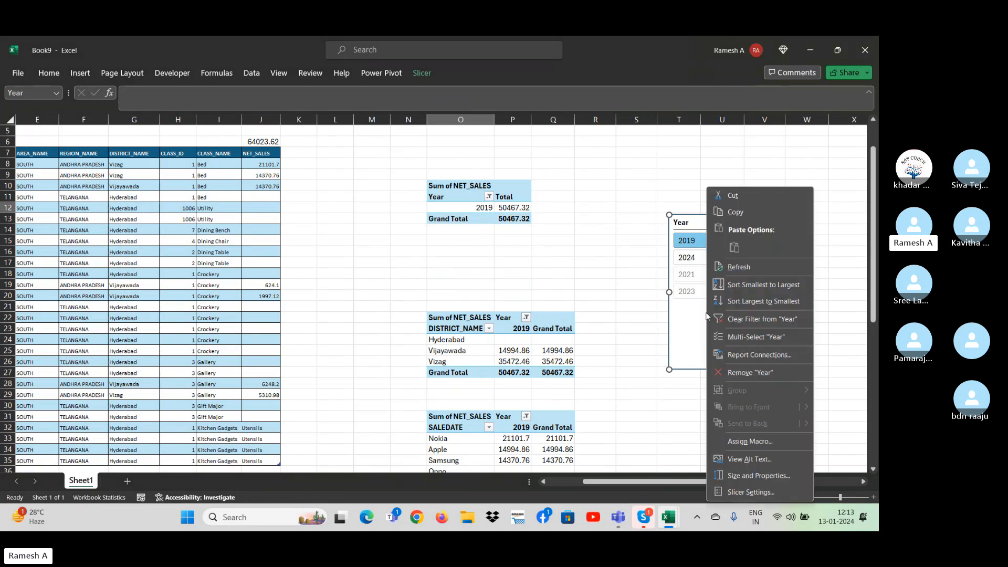
{"action": "left_click", "coordinate": [752, 360]}
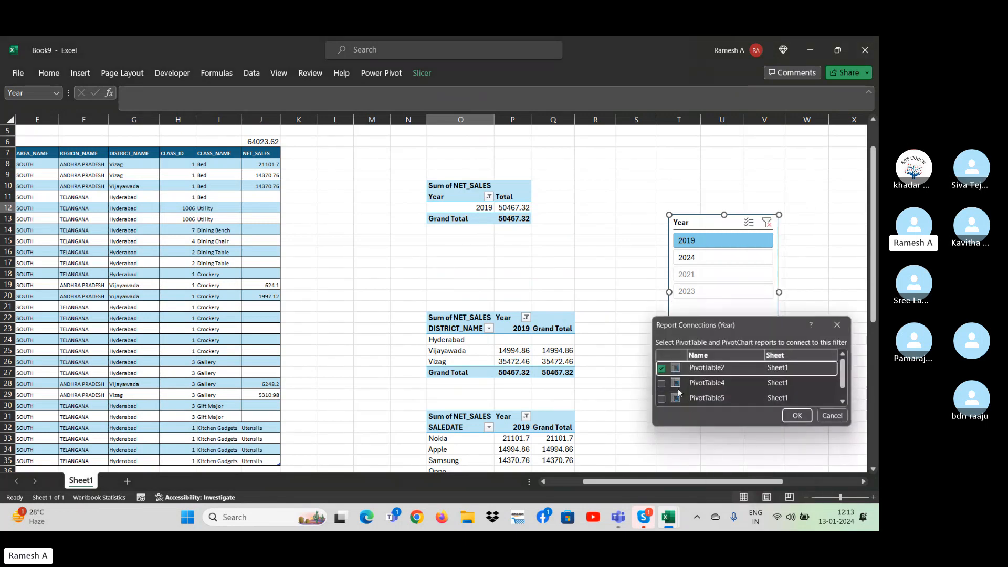
{"action": "left_click", "coordinate": [665, 383]}
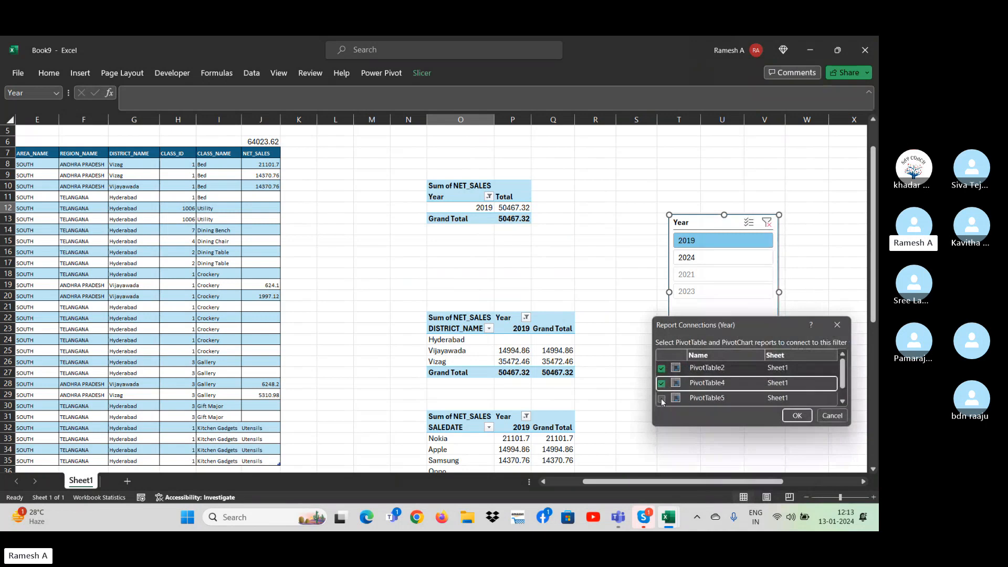
{"action": "left_click", "coordinate": [663, 398]}
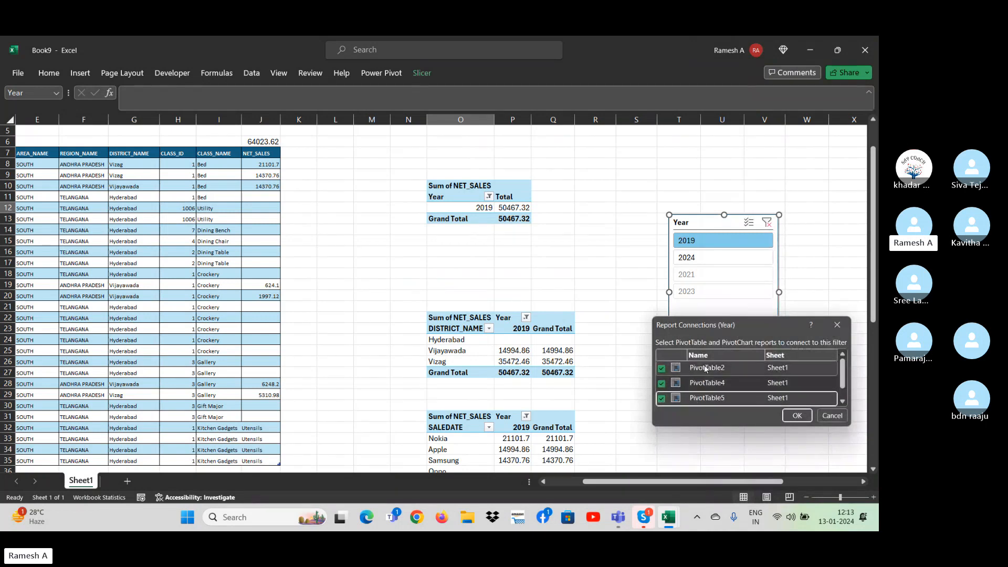
{"action": "left_click", "coordinate": [806, 420]}
Filter the connected pivot tables with the Year slicer by 2024 and 2021, clear the filter, try 2021 and 2023, and end on 2024.
{"action": "left_click", "coordinate": [697, 259]}
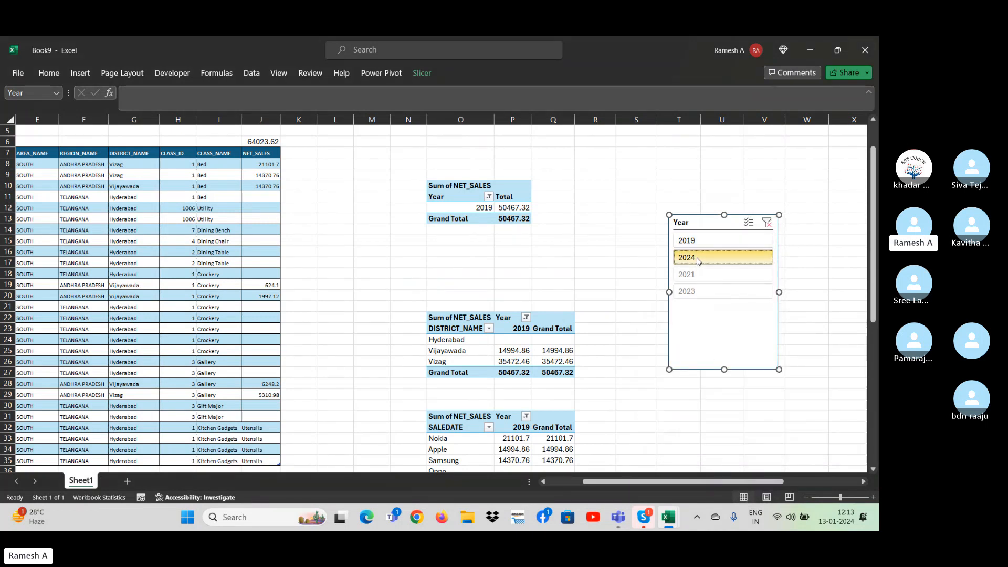
{"action": "left_click", "coordinate": [702, 274]}
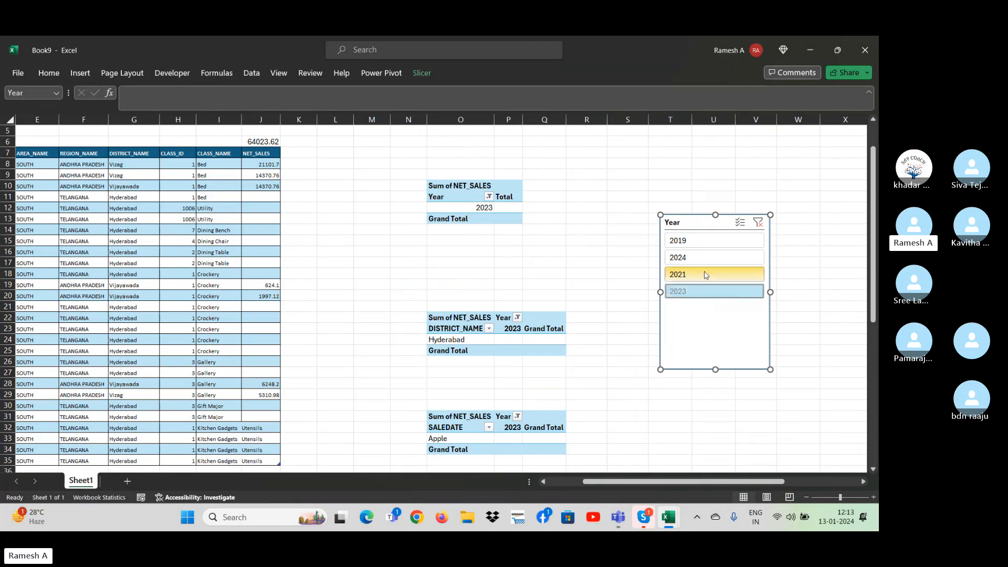
{"action": "left_click", "coordinate": [760, 223]}
{"action": "left_click", "coordinate": [739, 280]}
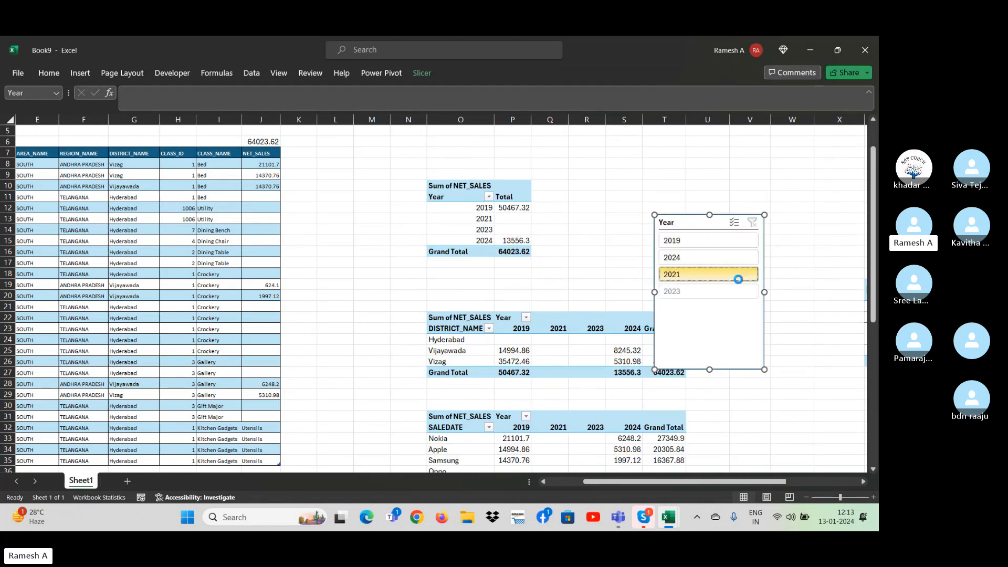
{"action": "left_click", "coordinate": [722, 290]}
{"action": "left_click", "coordinate": [707, 257]}
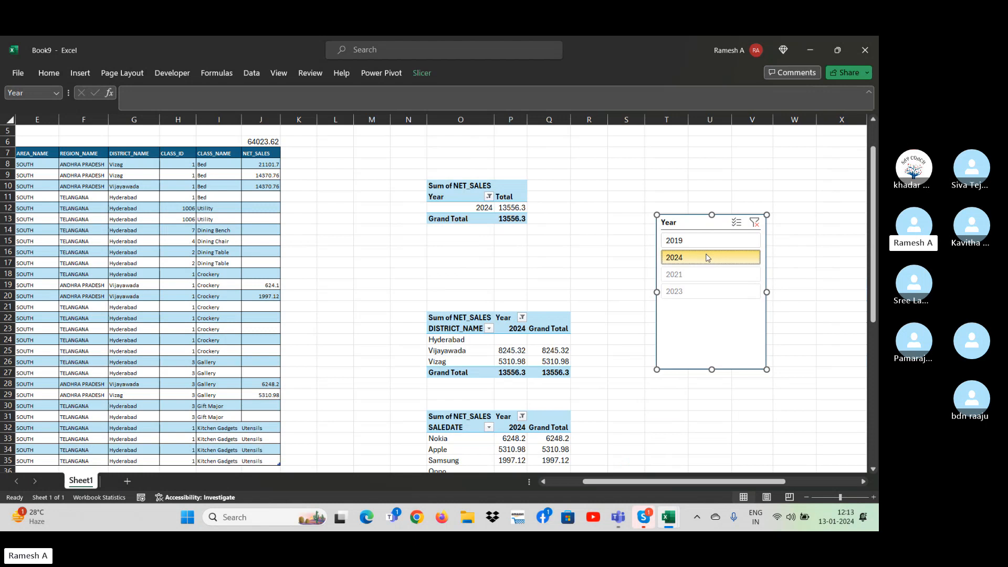
{"action": "left_click", "coordinate": [582, 239]}
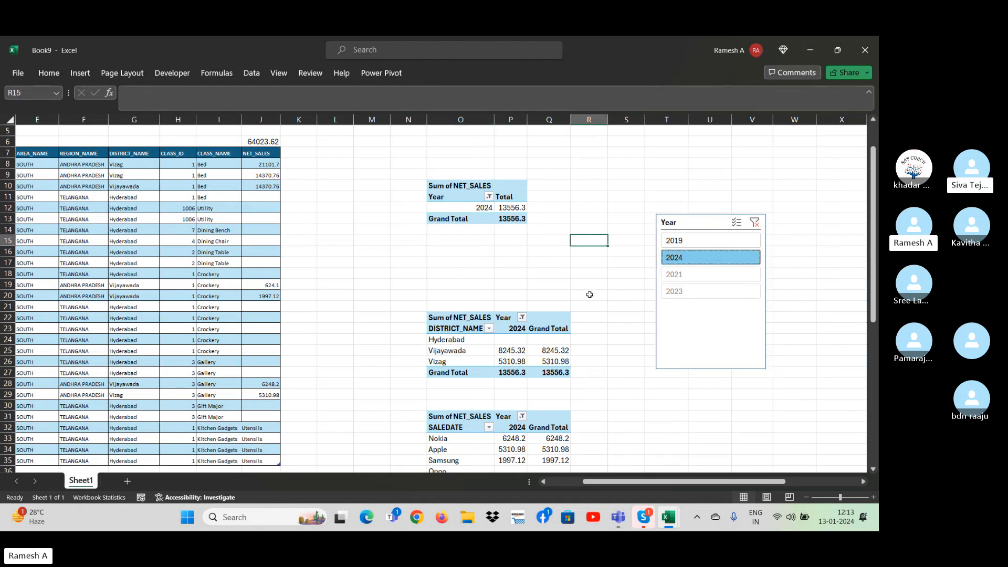
Delete the Year slicer from the worksheet.
{"action": "left_click", "coordinate": [767, 222]}
{"action": "key", "text": "Delete"}
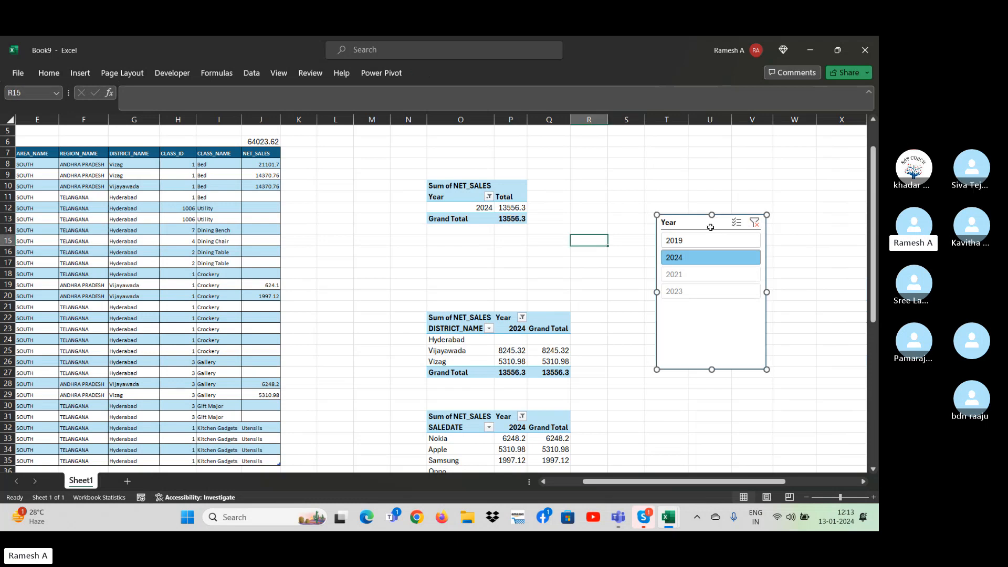
{"action": "key", "text": "alt+Tab"}
{"action": "key", "text": "Tab"}
{"action": "key", "text": "Tab"}
{"action": "key", "text": "Tab"}
{"action": "key", "text": "Tab"}
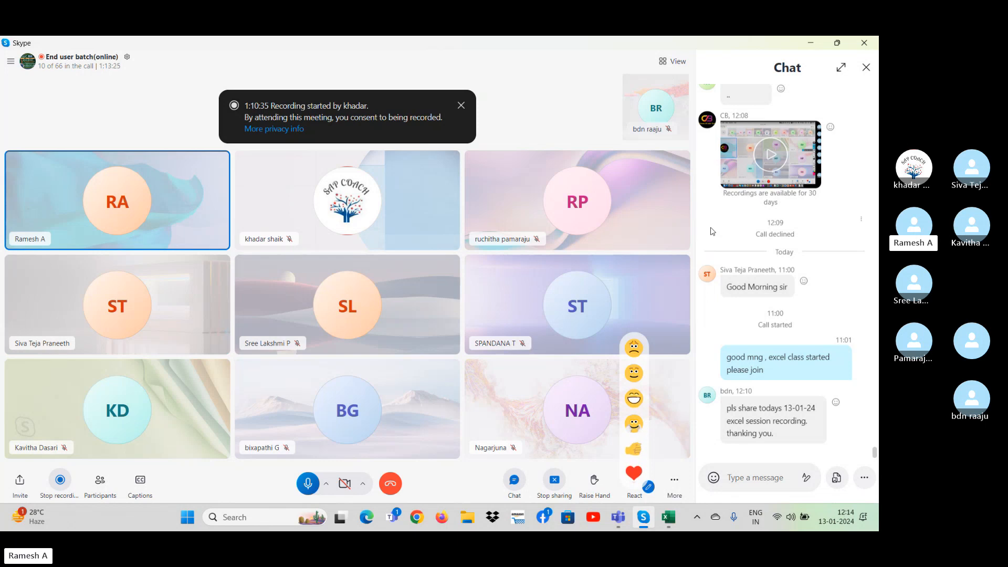
{"action": "left_click", "coordinate": [675, 519]}
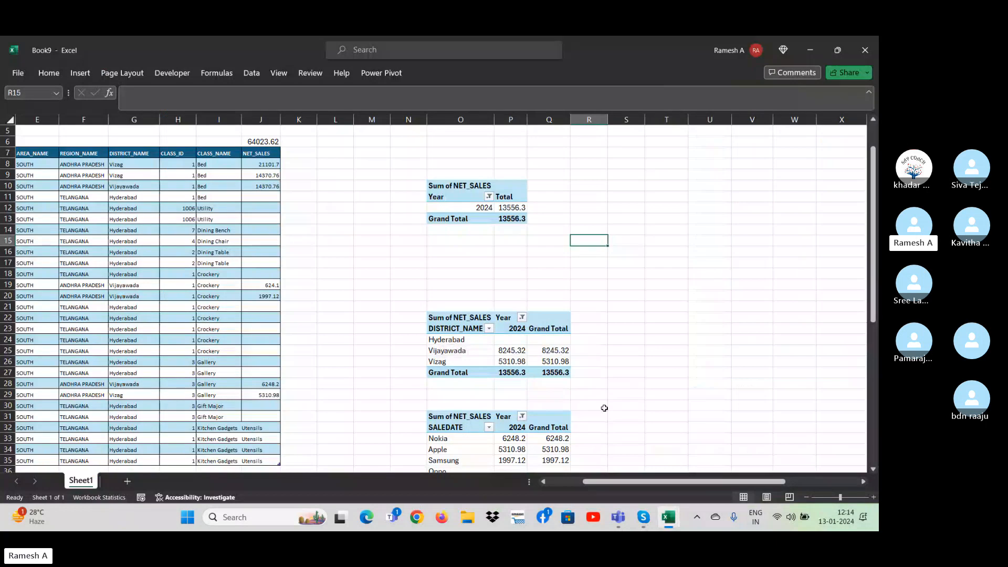
Turn off the expand/collapse buttons and contextual tooltips in the display options of the DISTRICT_NAME pivot table.
{"action": "left_click", "coordinate": [276, 340]}
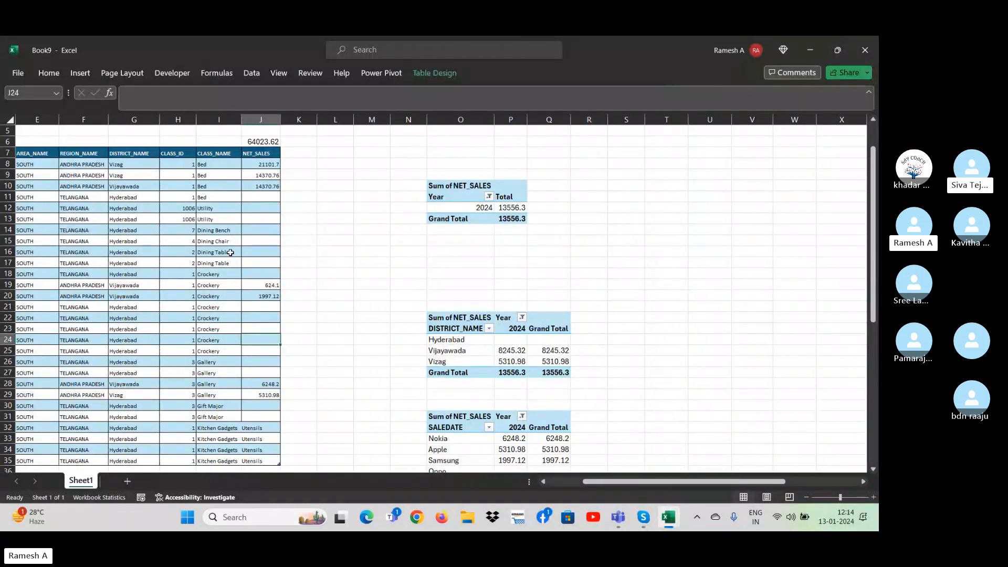
{"action": "left_click", "coordinate": [333, 283]}
{"action": "left_click", "coordinate": [452, 340]}
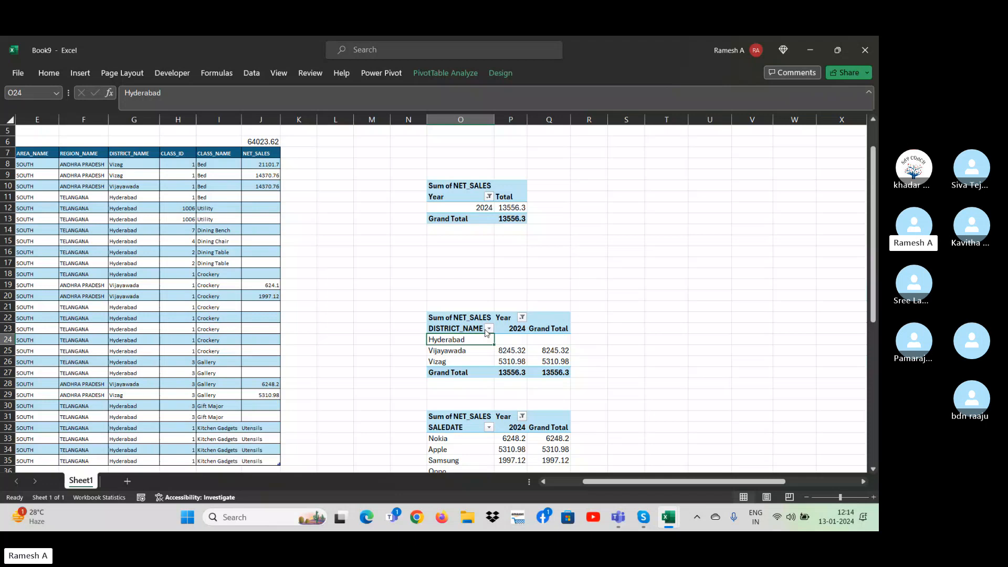
{"action": "right_click", "coordinate": [486, 332]}
{"action": "left_click", "coordinate": [541, 313]}
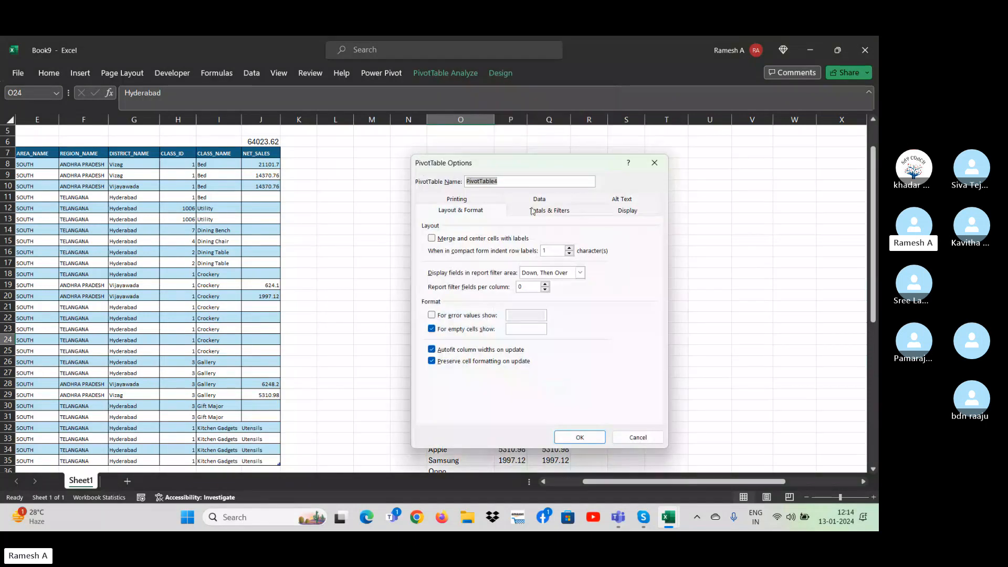
{"action": "left_click_drag", "start_coordinate": [514, 167], "coordinate": [341, 170]}
{"action": "left_click", "coordinate": [464, 212]}
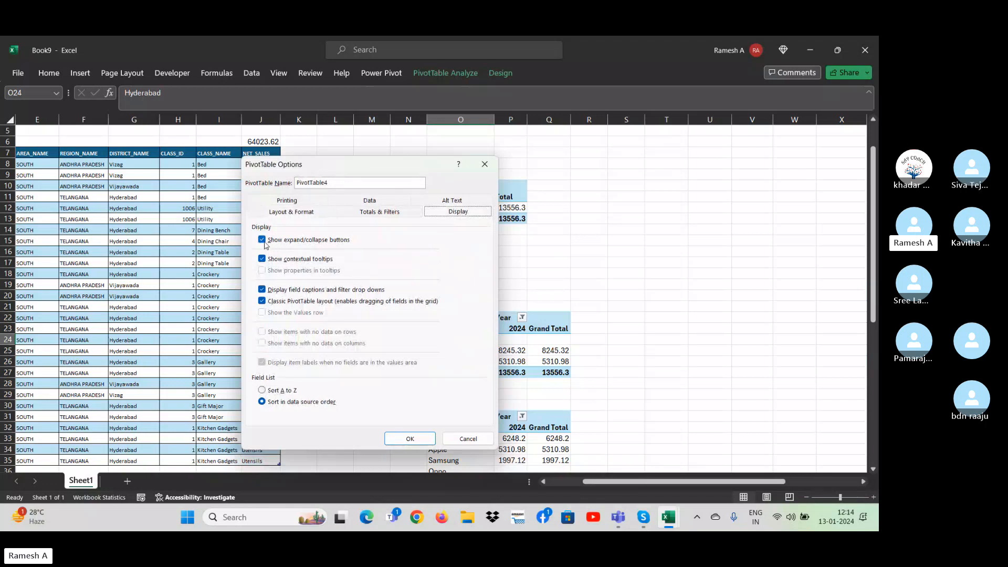
{"action": "left_click", "coordinate": [264, 240]}
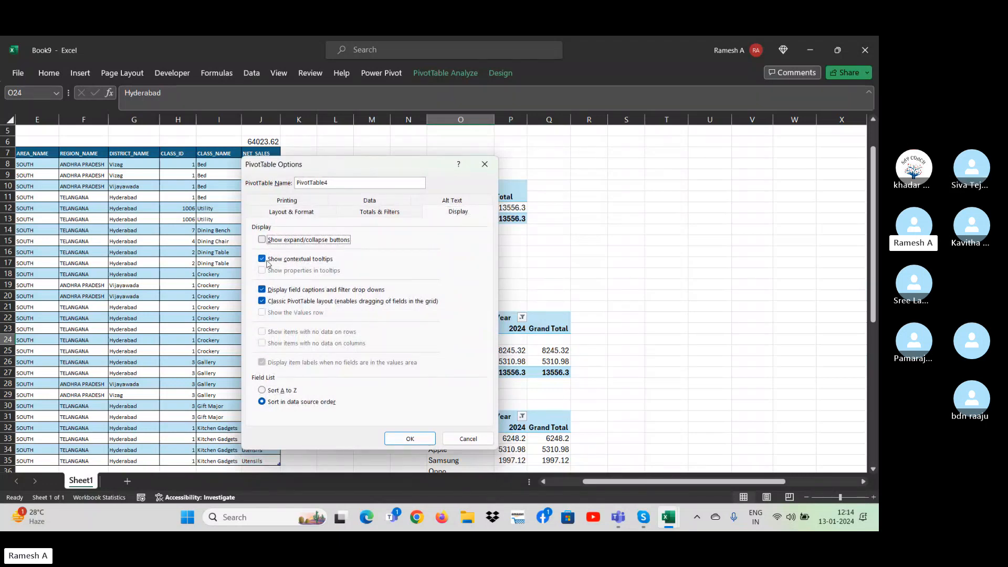
{"action": "left_click", "coordinate": [262, 260]}
{"action": "left_click", "coordinate": [409, 439]}
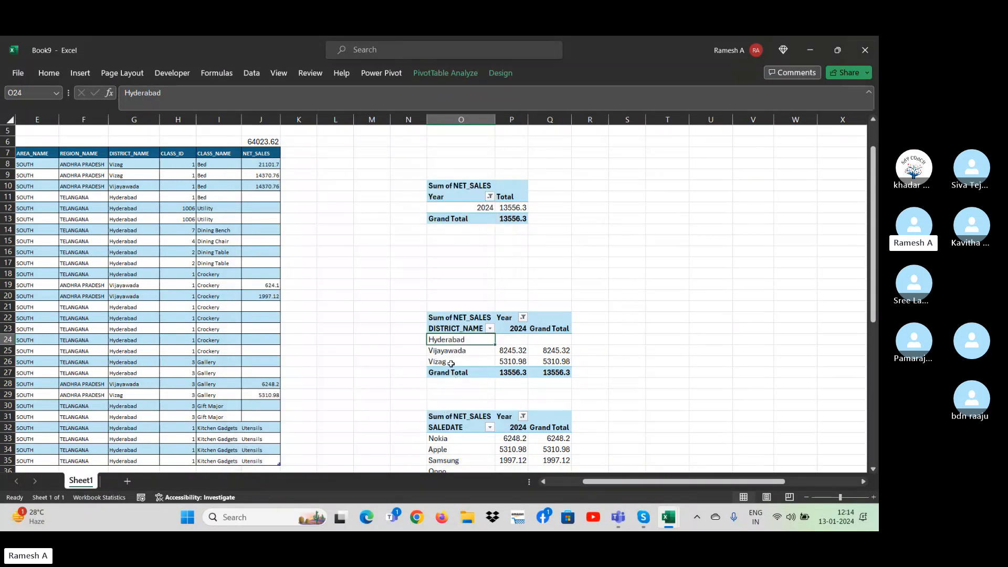
Hide the field captions and filter drop-downs of the DISTRICT_NAME pivot table in its display options, keeping the classic PivotTable layout enabled.
{"action": "left_click", "coordinate": [450, 361]}
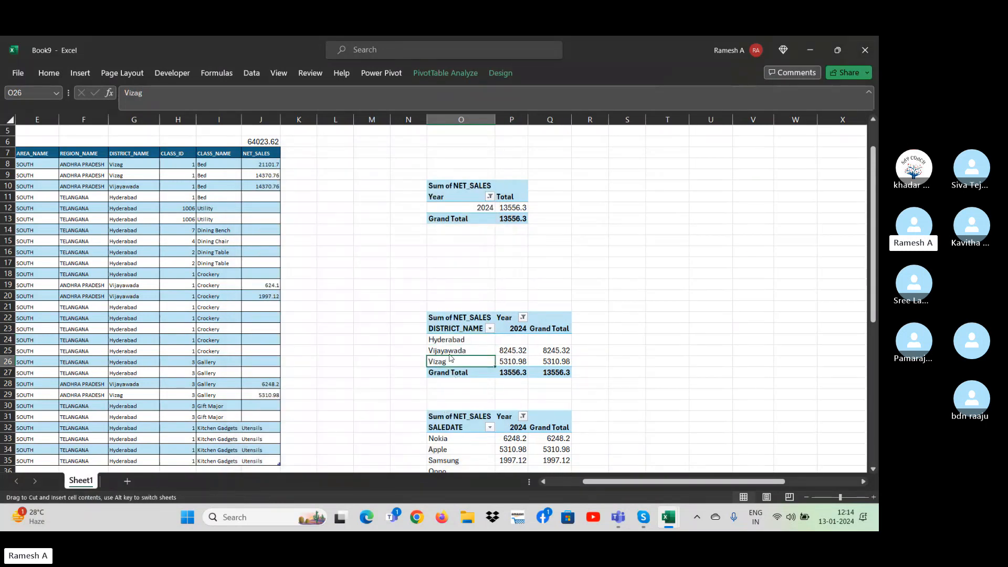
{"action": "left_click", "coordinate": [441, 342]}
{"action": "left_click", "coordinate": [455, 352]}
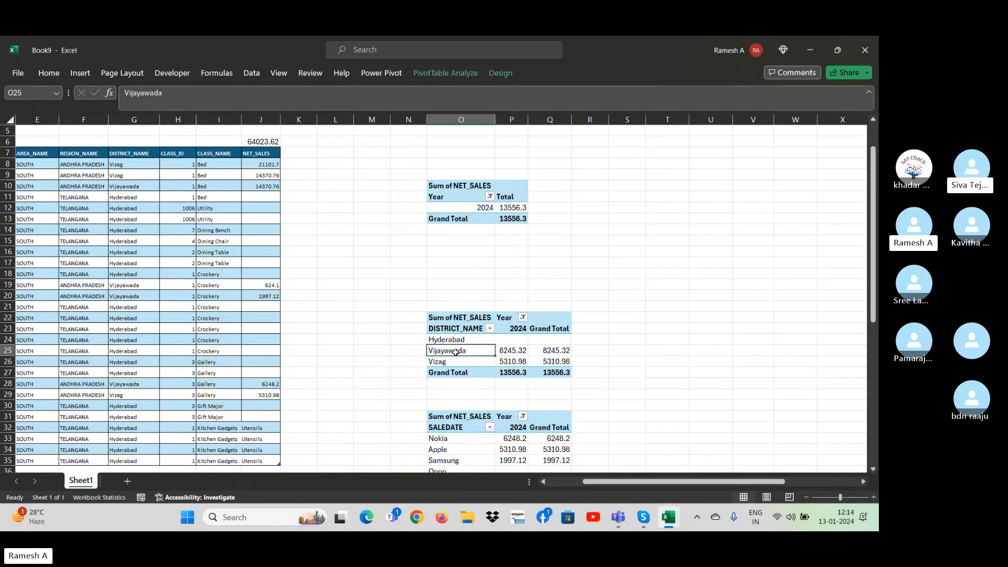
{"action": "right_click", "coordinate": [455, 351]}
{"action": "left_click", "coordinate": [483, 327]}
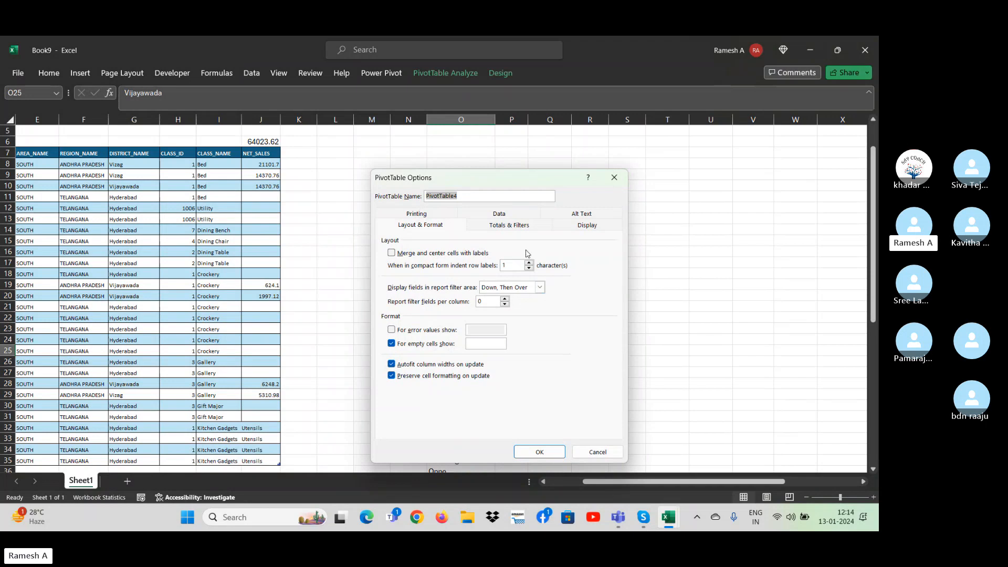
{"action": "left_click", "coordinate": [580, 228]}
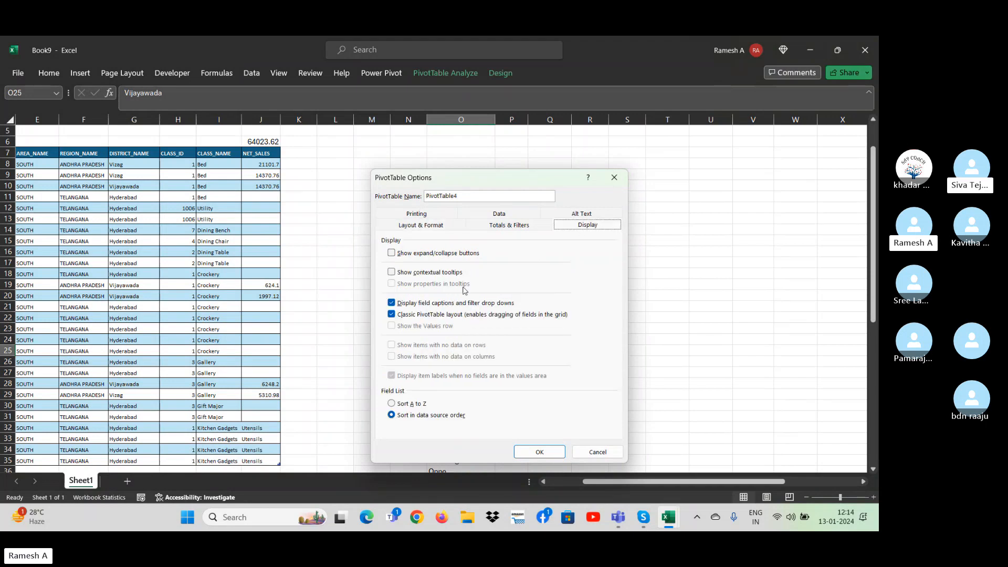
{"action": "left_click", "coordinate": [426, 303]}
{"action": "left_click", "coordinate": [424, 315]}
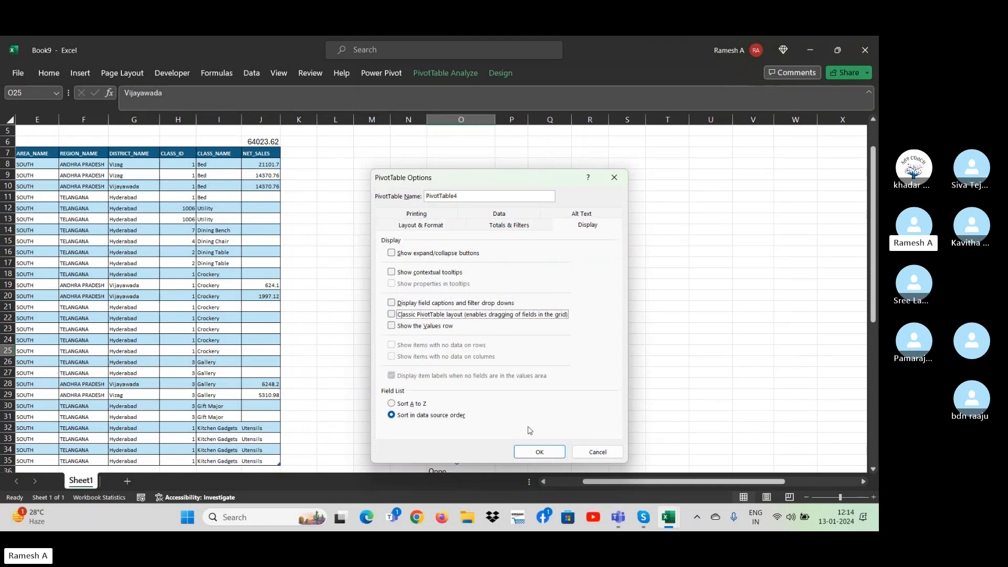
{"action": "left_click", "coordinate": [427, 315]}
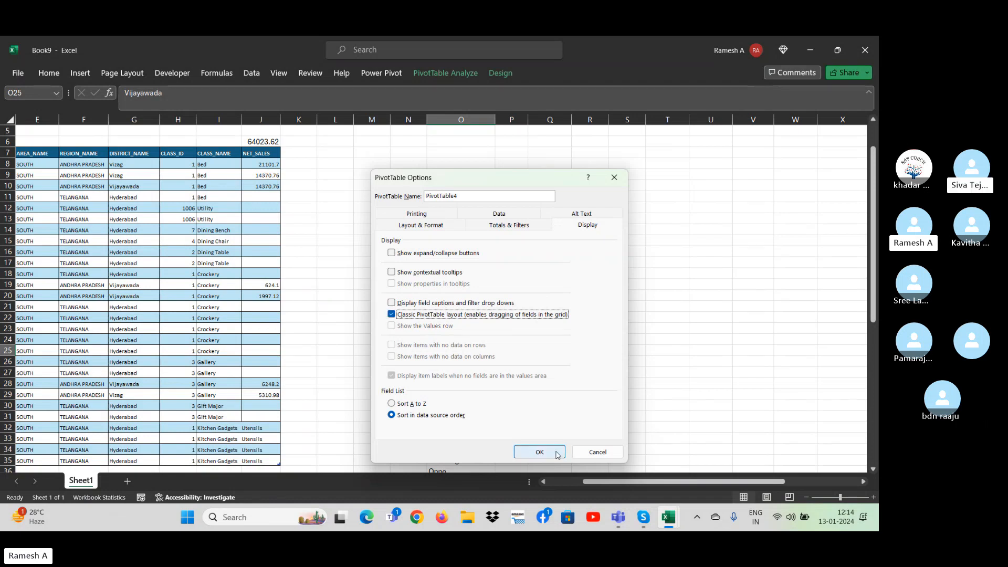
{"action": "left_click", "coordinate": [540, 452]}
{"action": "left_click", "coordinate": [373, 328]}
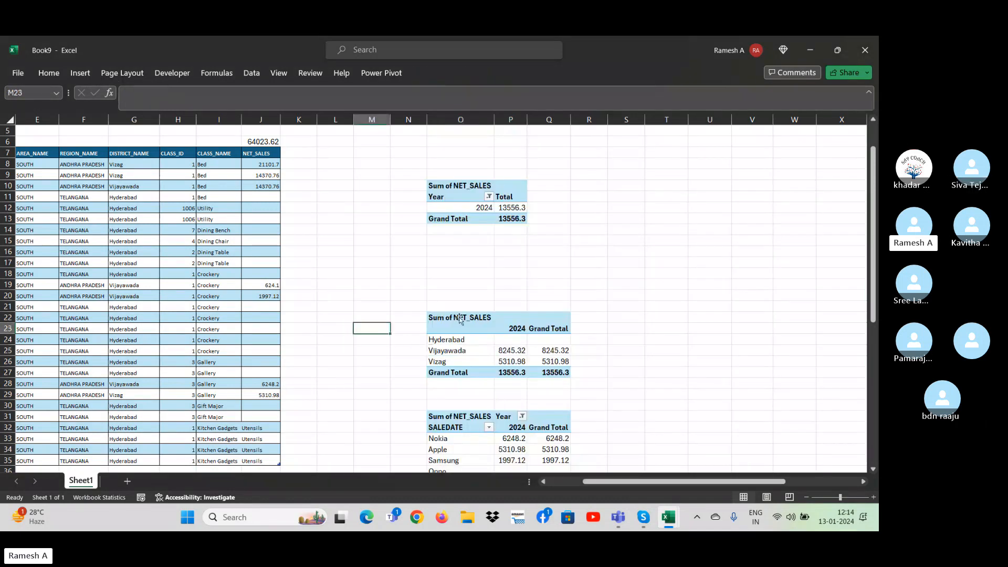
{"action": "left_click", "coordinate": [479, 350]}
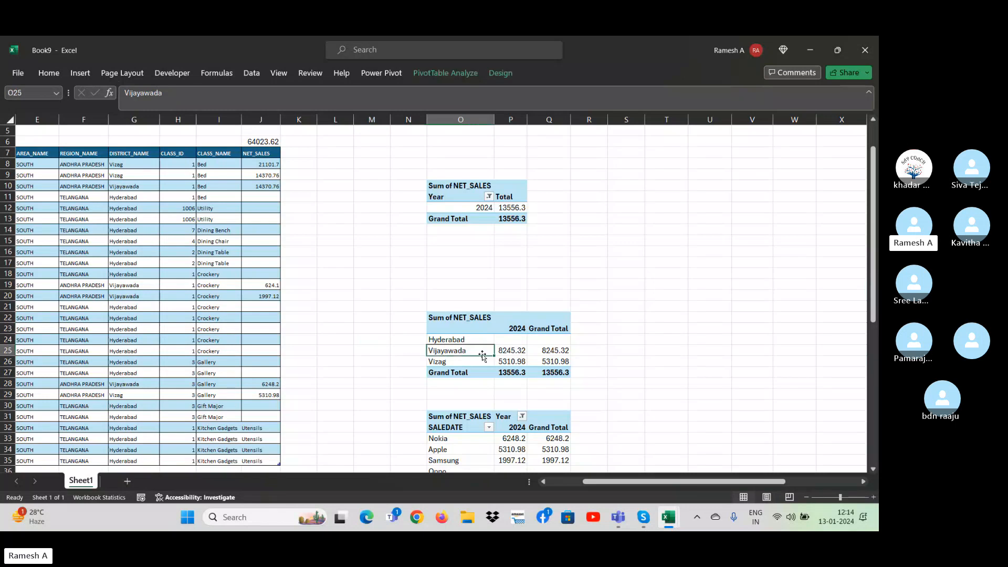
{"action": "left_click", "coordinate": [477, 346]}
{"action": "left_click", "coordinate": [520, 353]}
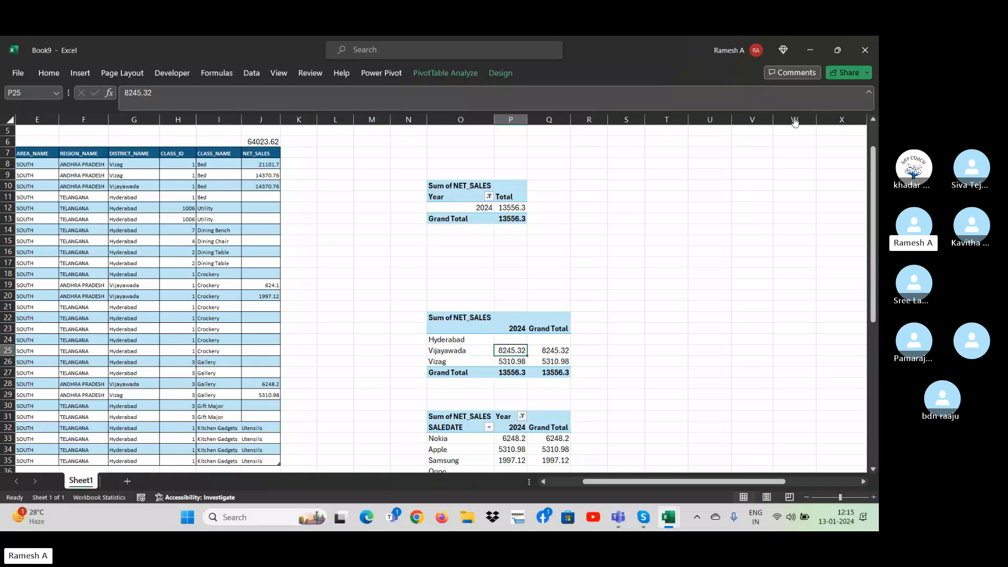
Switch to the empty Book8 workbook.
{"action": "mouse_move", "coordinate": [675, 525]}
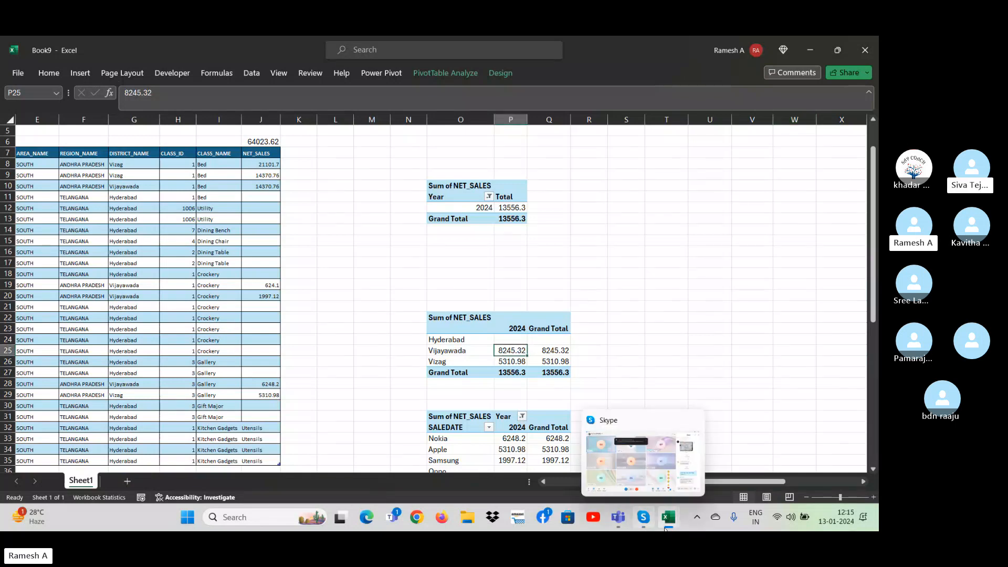
{"action": "left_click", "coordinate": [735, 459]}
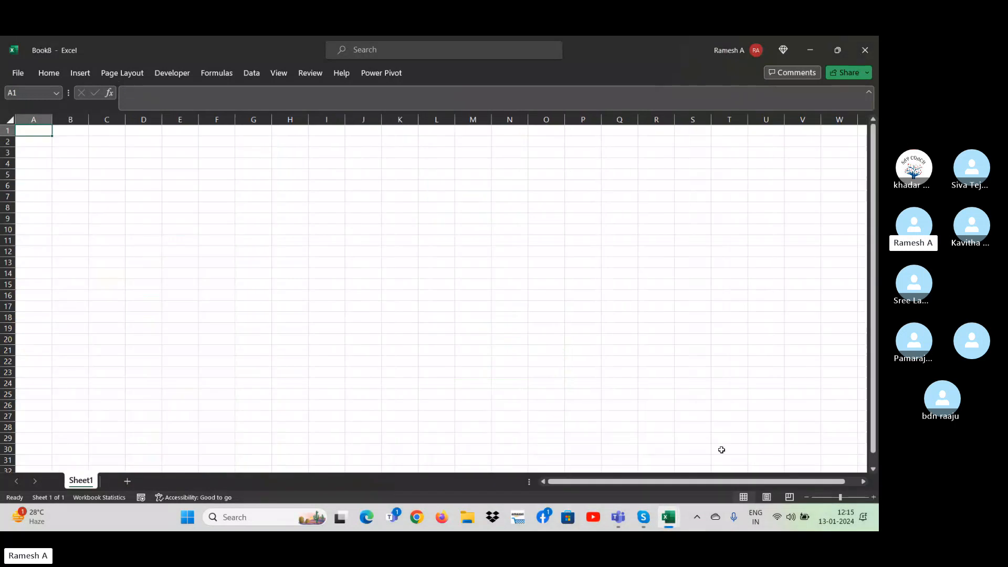
{"action": "left_click", "coordinate": [494, 350]}
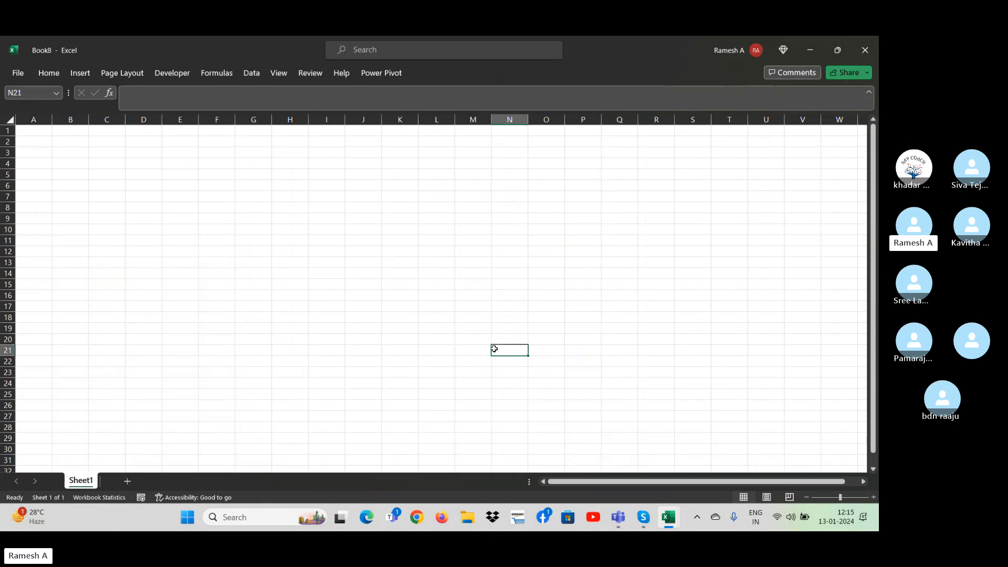
Switch to Skype and leave the group call.
{"action": "left_click", "coordinate": [644, 517]}
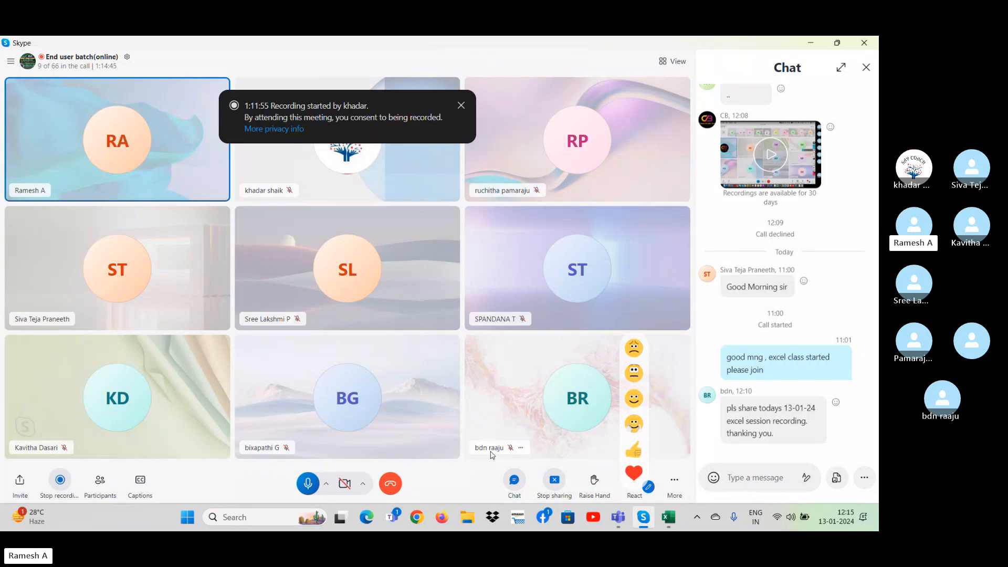
{"action": "left_click", "coordinate": [390, 484]}
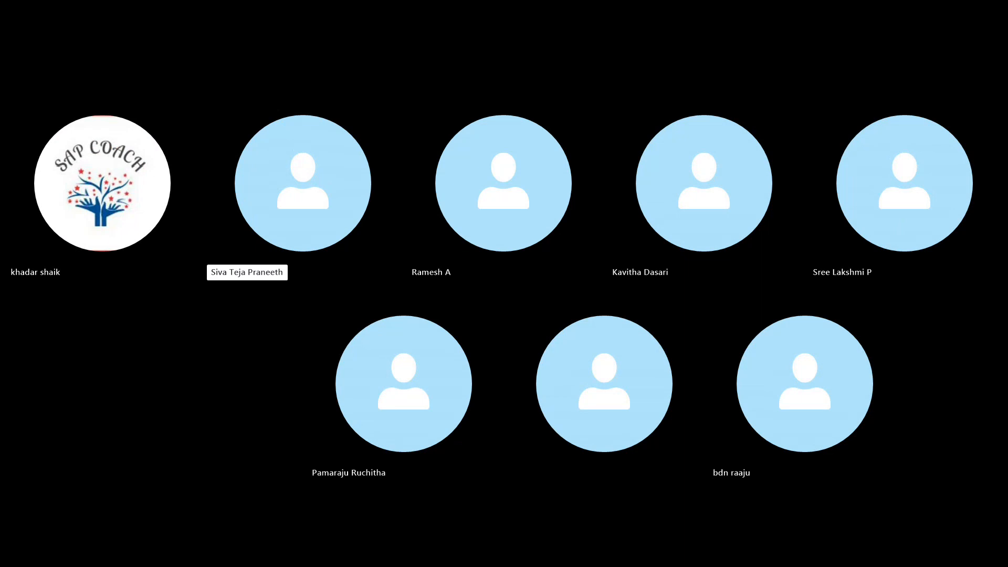